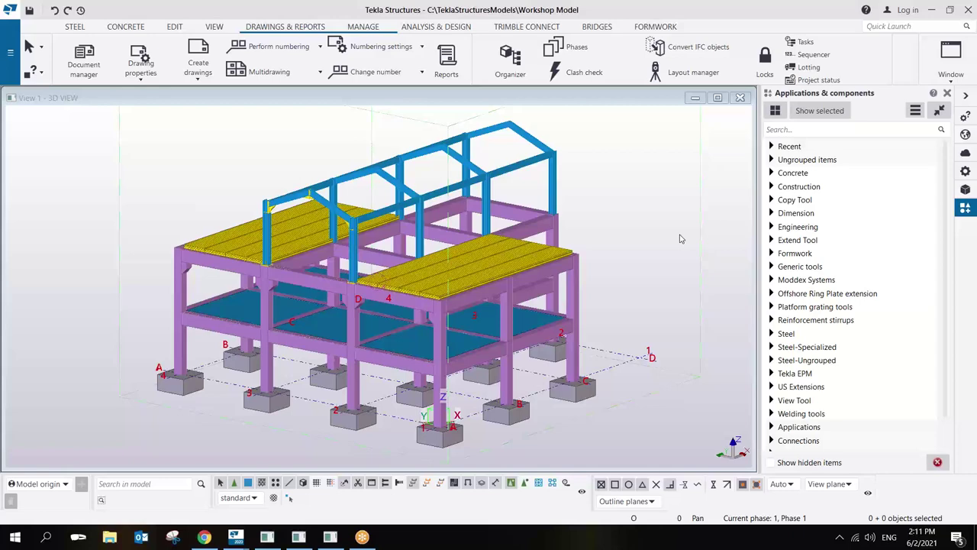
Activate the View 1 - 3D VIEW window showing the Workshop Model.
click(649, 149)
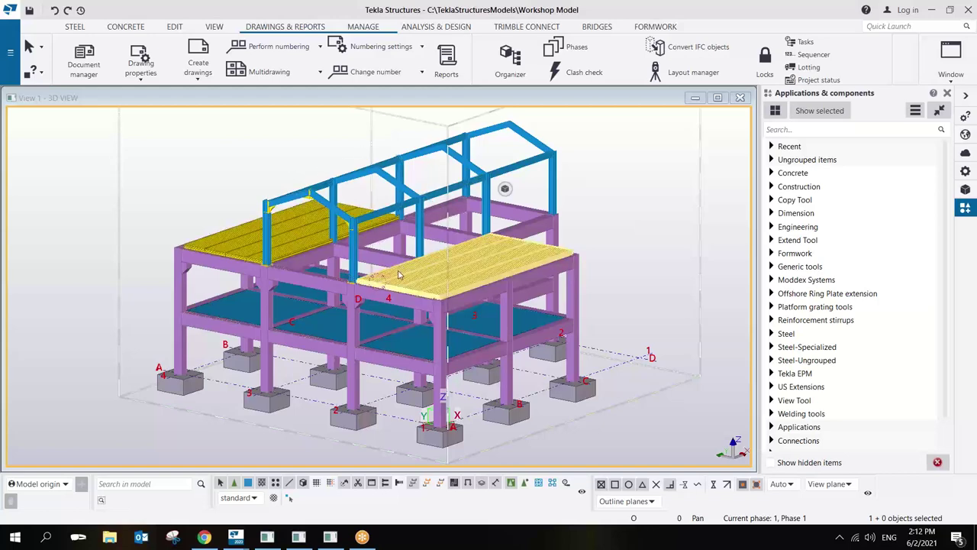
Zoom in and out on the slabs and beams, ending with the whole model and grids A–D, 1–4 visible.
click(276, 155)
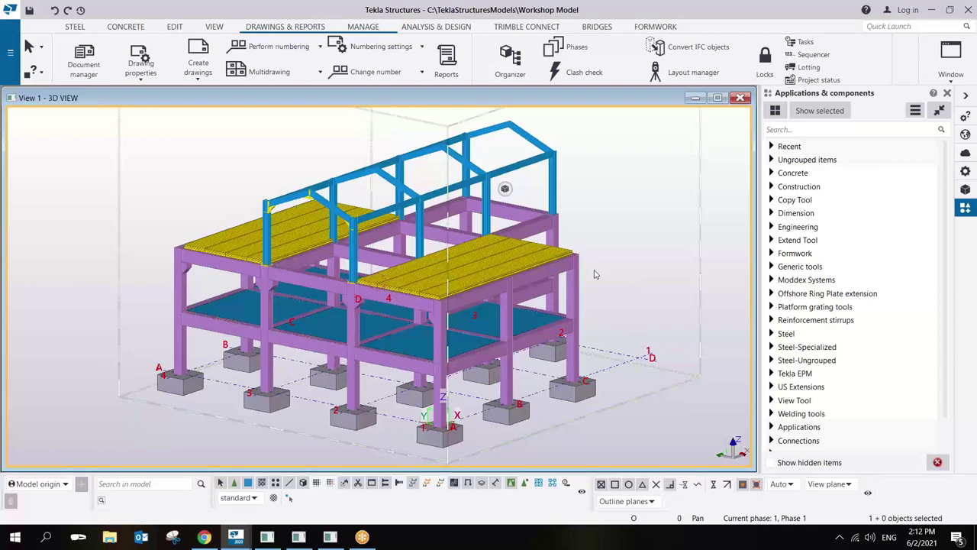
scroll(505, 332, up, 3)
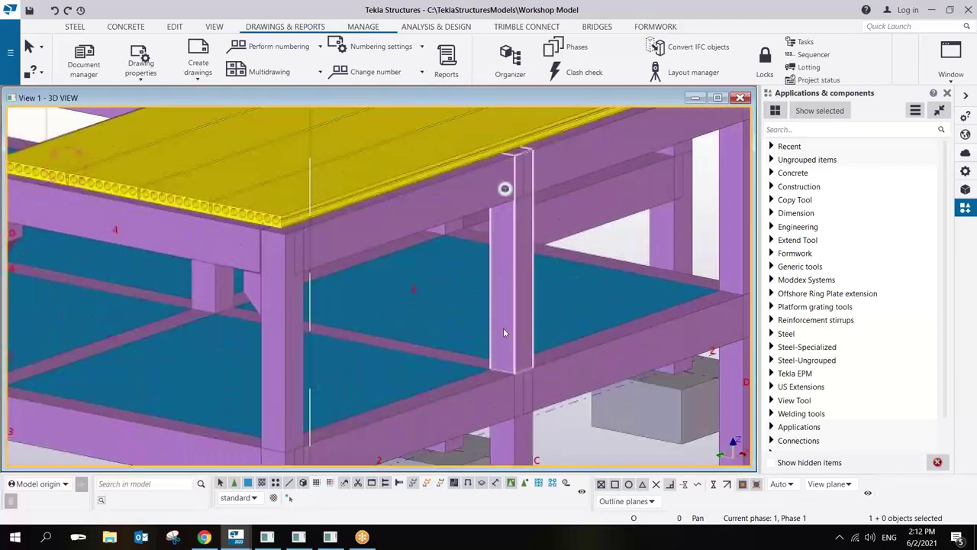
scroll(507, 330, down, 5)
scroll(512, 326, up, 2)
scroll(511, 326, up, 3)
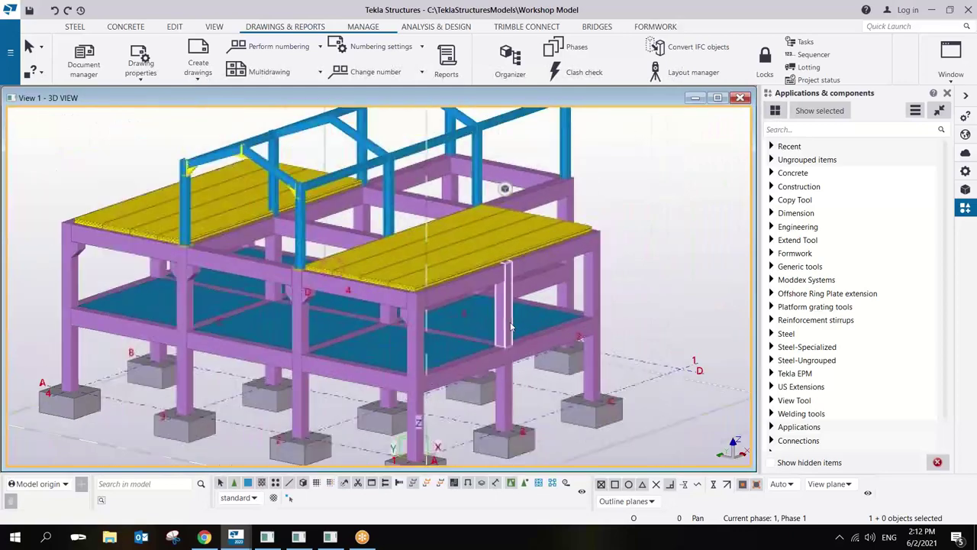
scroll(510, 328, down, 5)
scroll(421, 326, up, 3)
scroll(425, 319, up, 3)
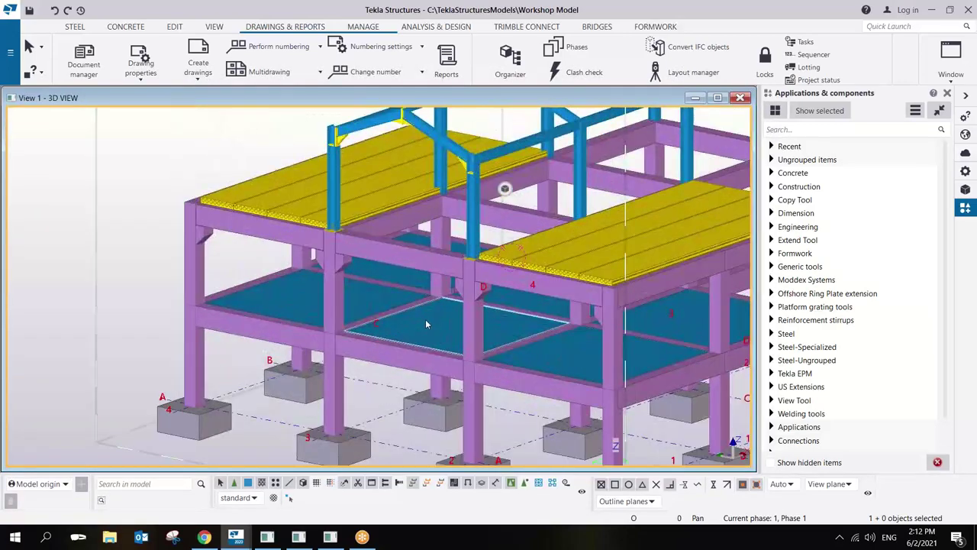
scroll(426, 318, down, 2)
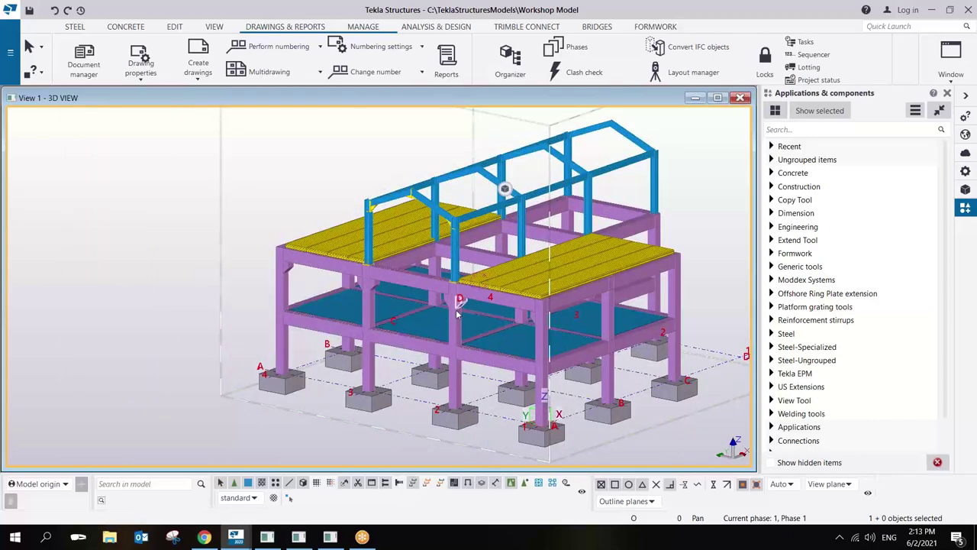
scroll(500, 313, up, 5)
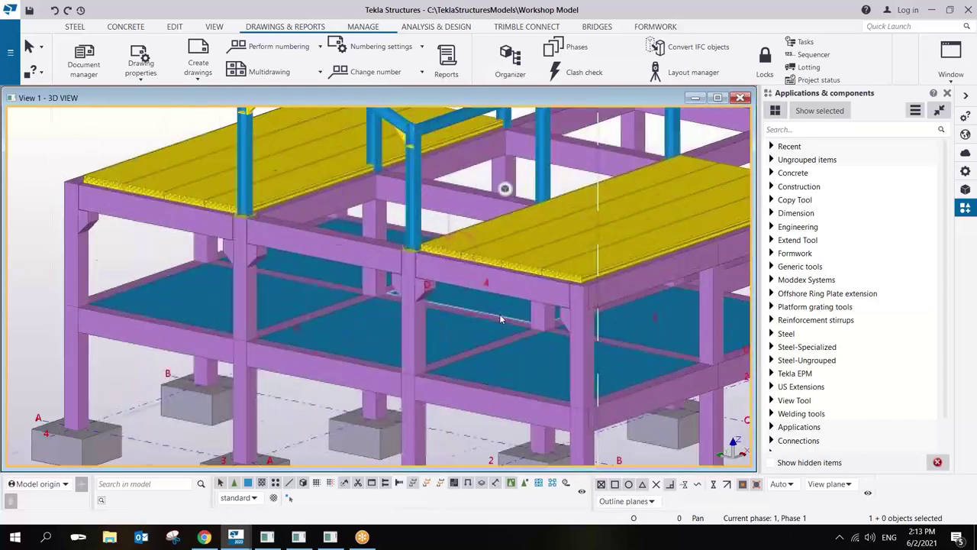
scroll(500, 300, down, 10)
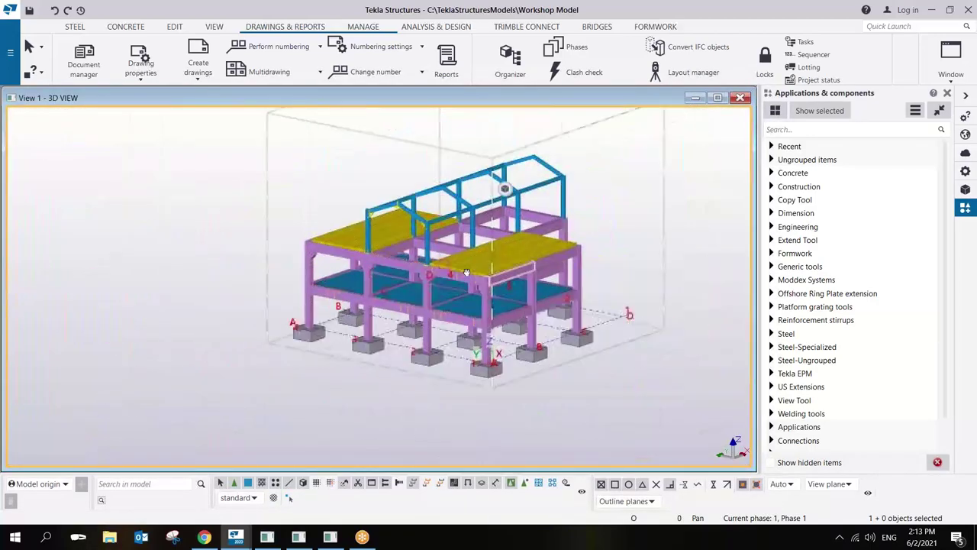
scroll(451, 271, up, 6)
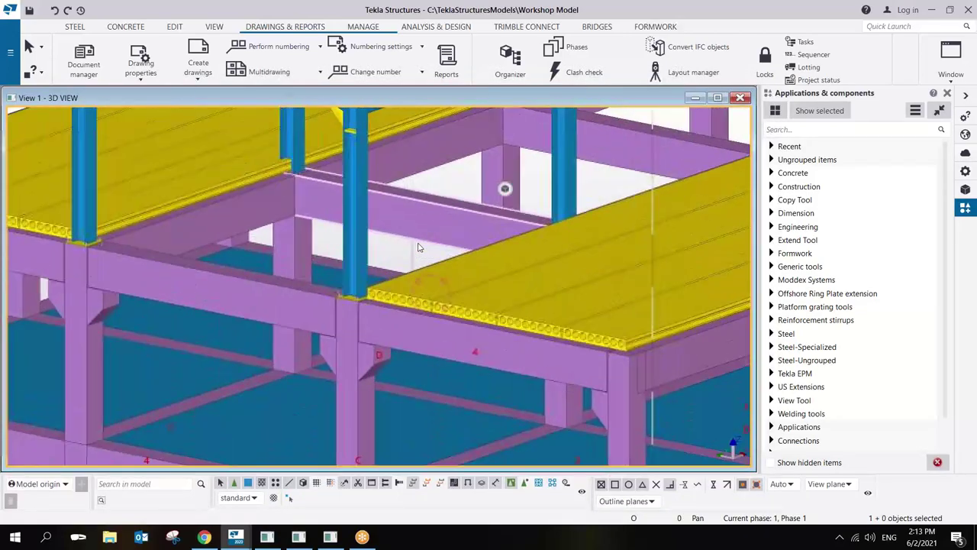
scroll(418, 247, down, 5)
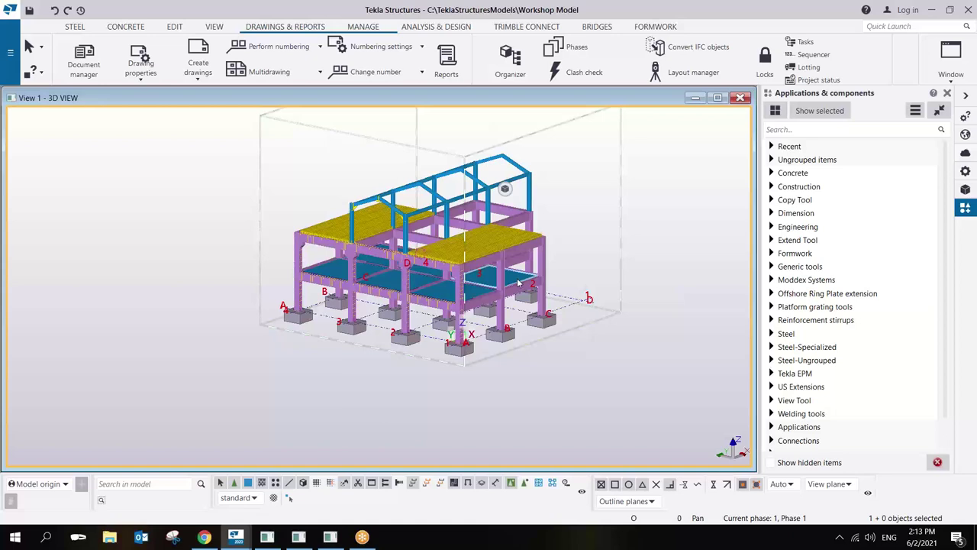
Pan the Workshop Model right, then left and down, with slight zooming to reframe it.
mouse_move(518, 283)
middle_down()
mouse_move(252, 284)
mouse_move(491, 285)
mouse_move(572, 306)
mouse_move(539, 316)
mouse_move(557, 321)
mouse_move(527, 319)
middle_up()
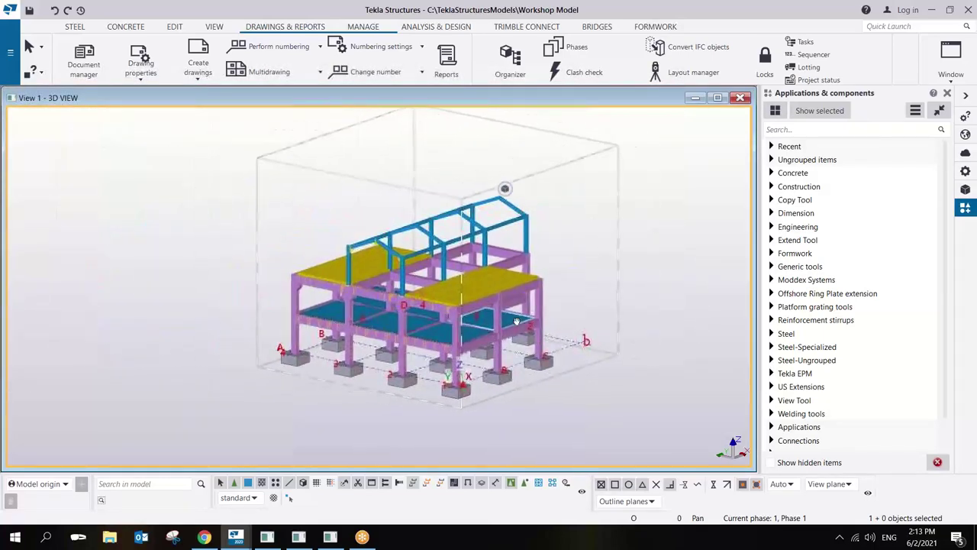
scroll(467, 310, up, 5)
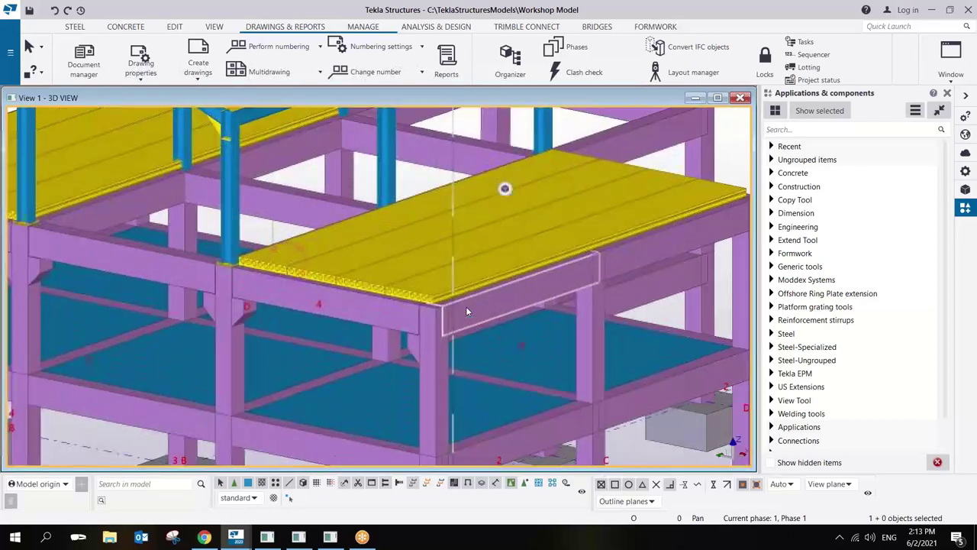
scroll(467, 310, down, 5)
scroll(468, 310, up, 3)
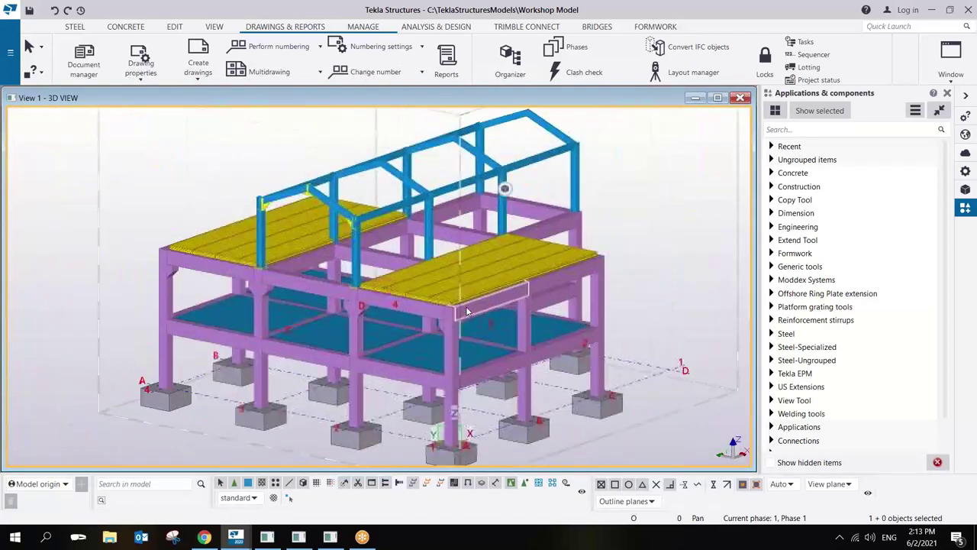
middle_drag(468, 310, 577, 282)
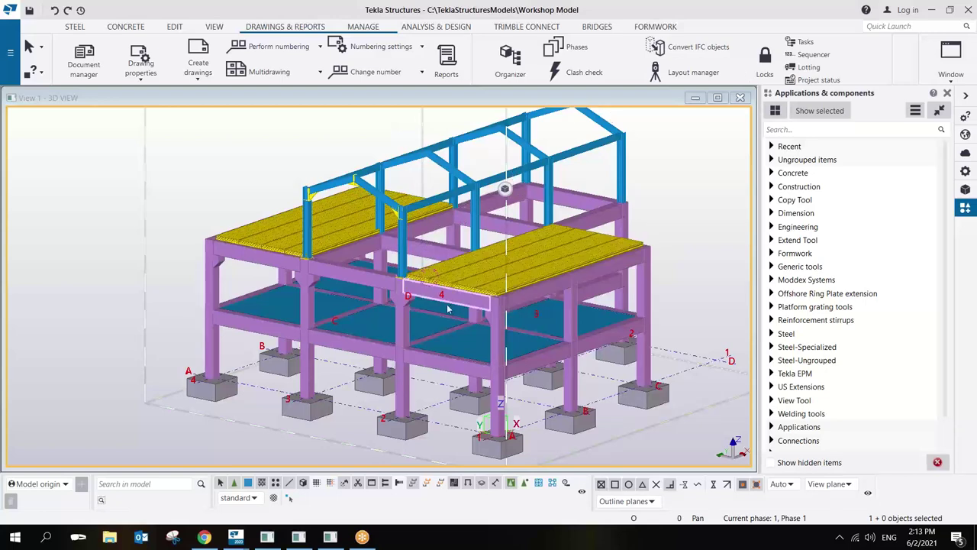
middle_drag(468, 346, 441, 356)
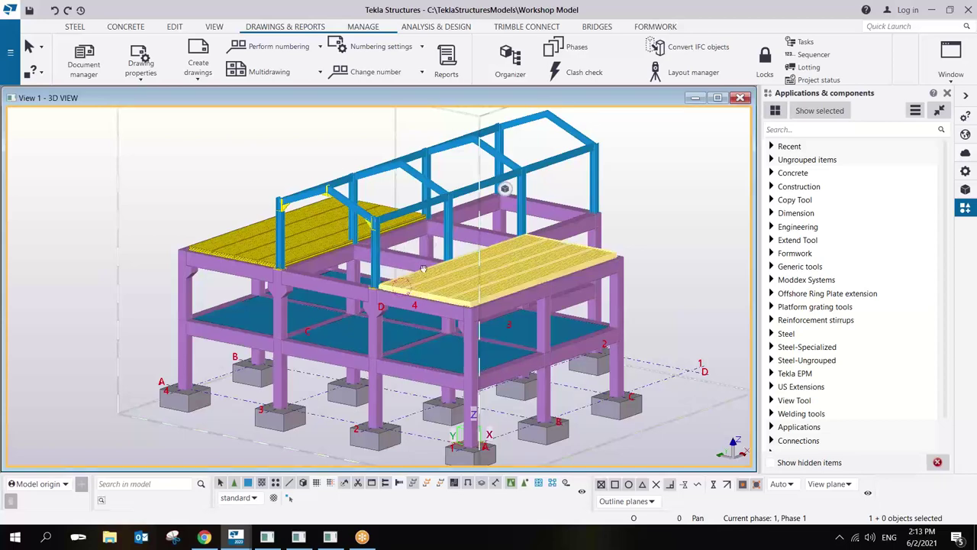
Orbit the model through a front elevation to an isometric view of the whole structure.
ctrl+middle_drag(423, 271, 602, 281)
ctrl+middle_drag(369, 284, 394, 346)
scroll(394, 346, down, 3)
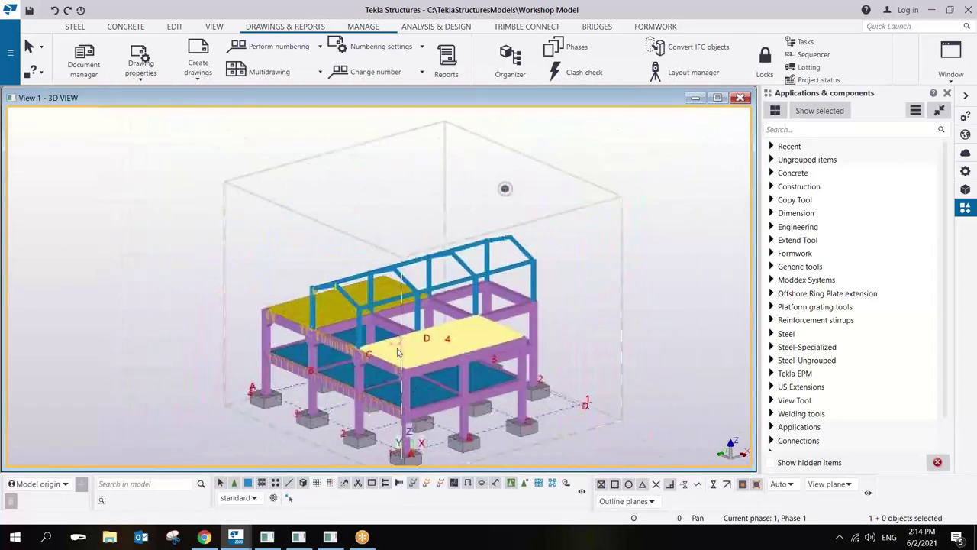
scroll(396, 355, up, 5)
scroll(397, 370, down, 2)
scroll(397, 370, up, 6)
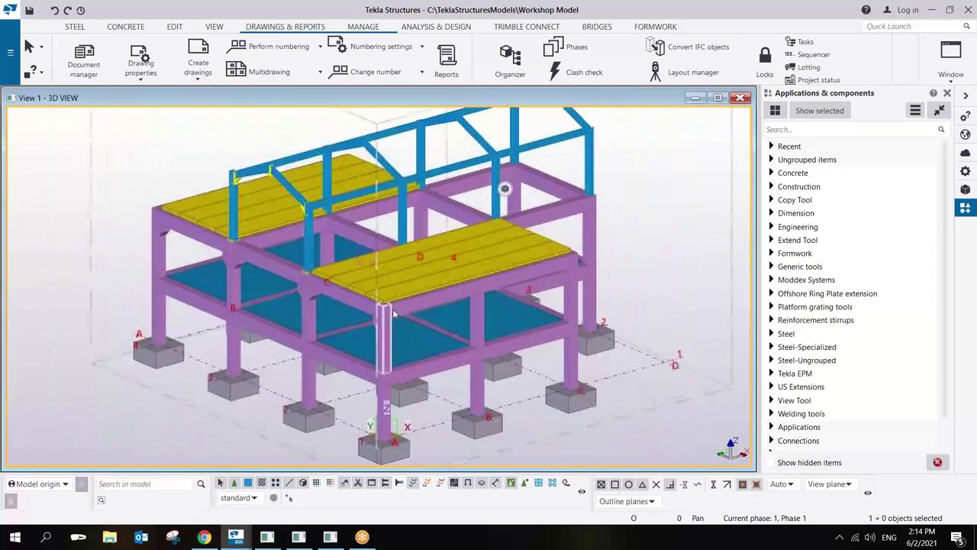
scroll(365, 305, down, 8)
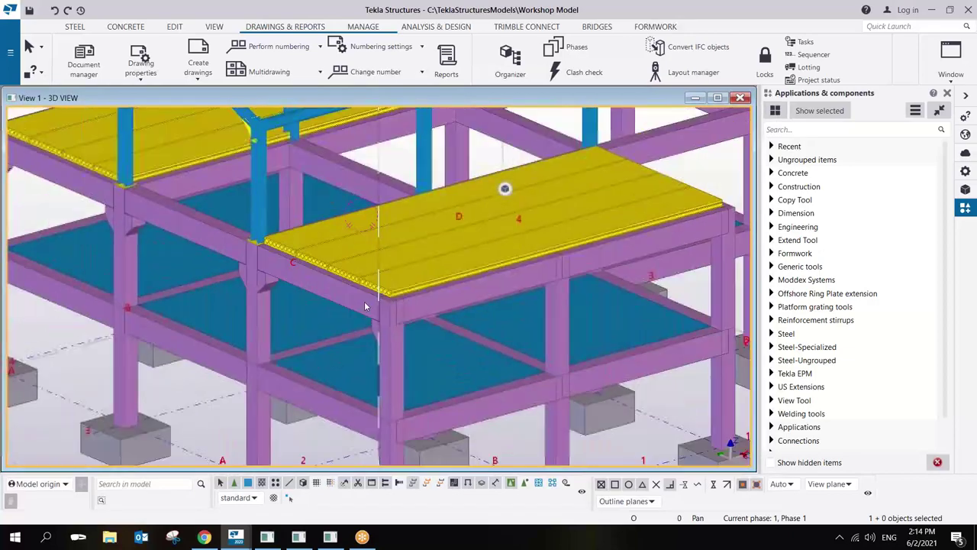
mouse_move(330, 303)
ctrl+middle_down()
mouse_move(313, 305)
mouse_move(324, 313)
mouse_move(359, 304)
mouse_move(348, 300)
ctrl+middle_up()
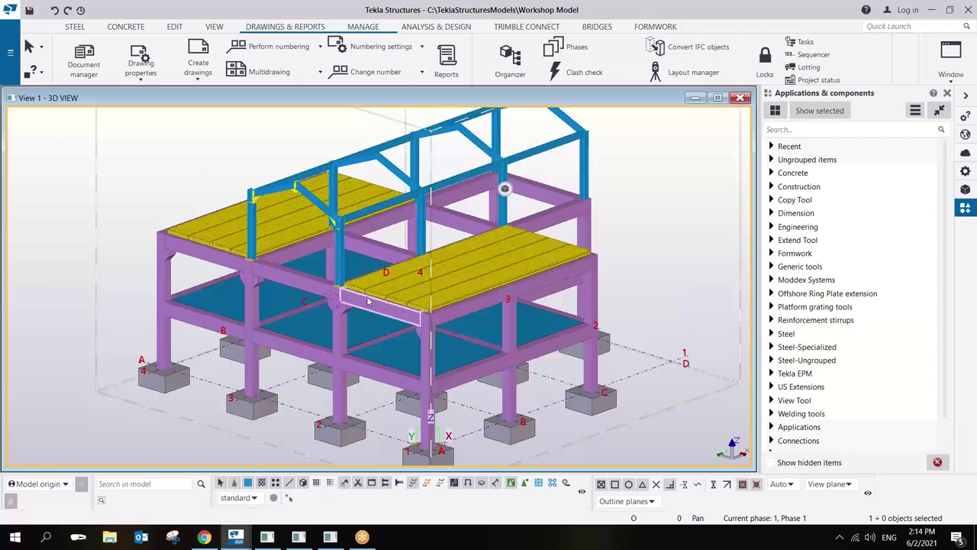
ctrl+middle_drag(339, 284, 695, 259)
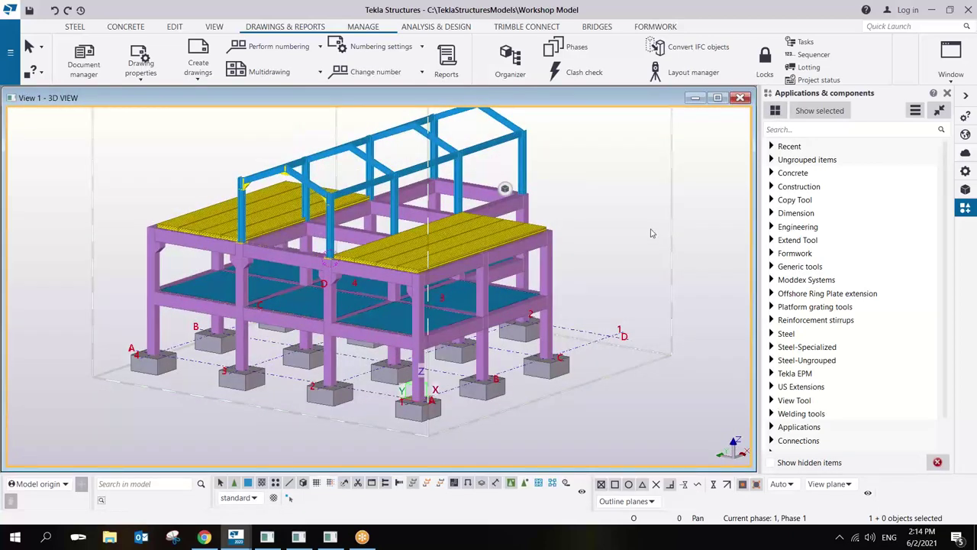
Start setting a new view rotation point with V, then cancel the pick with Escape.
key(v)
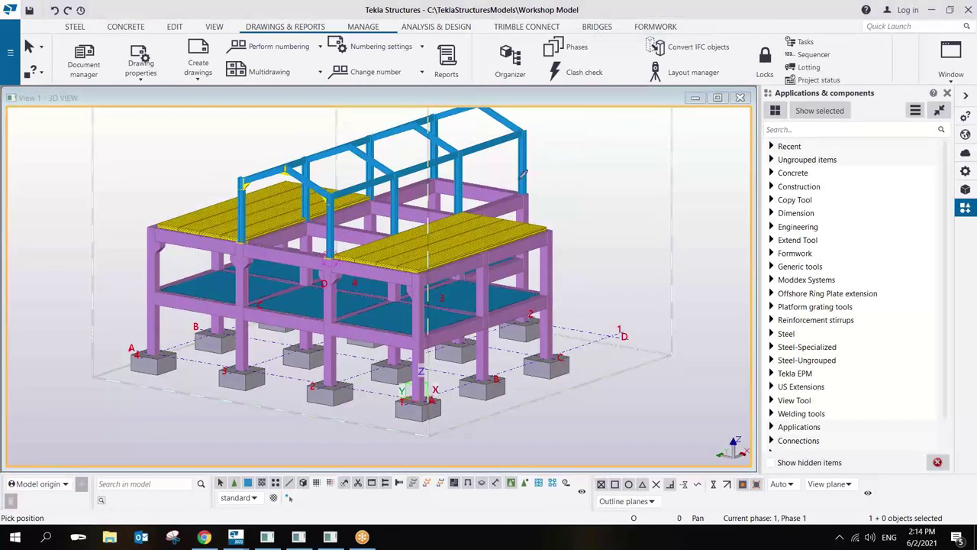
click(394, 229)
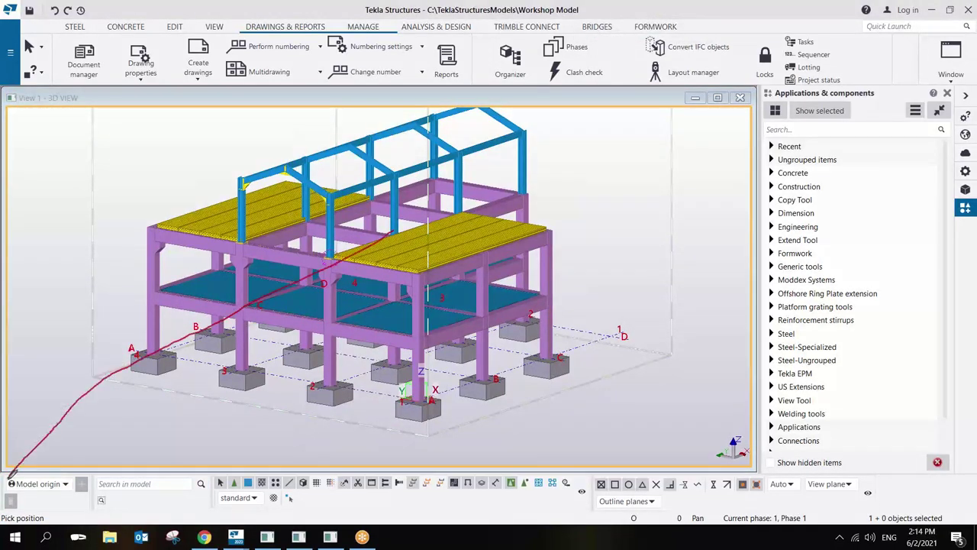
mouse_move(38, 539)
mouse_down()
mouse_move(63, 512)
mouse_move(38, 493)
mouse_move(9, 495)
mouse_up()
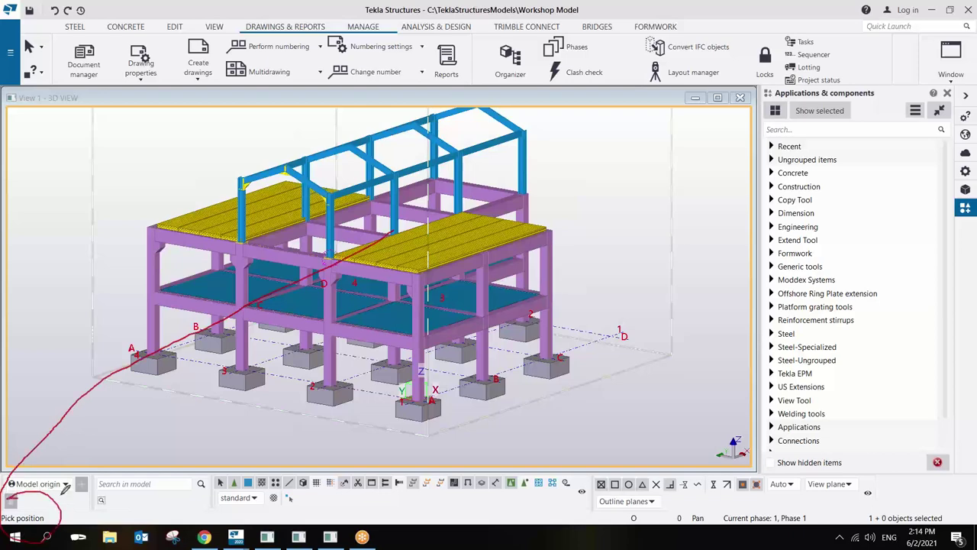
mouse_move(127, 416)
mouse_down()
mouse_move(63, 488)
mouse_move(61, 473)
mouse_move(54, 491)
mouse_move(82, 483)
mouse_up()
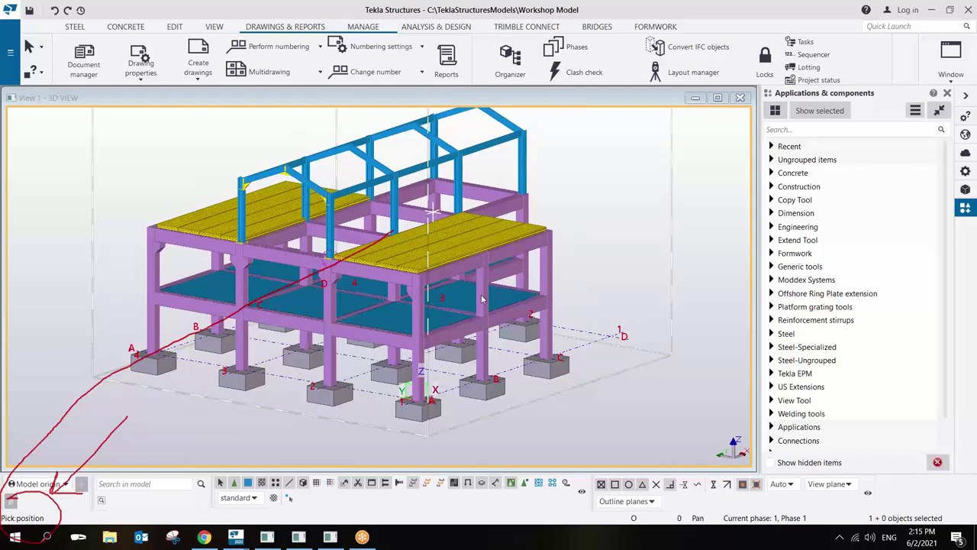
key(e)
key(Escape)
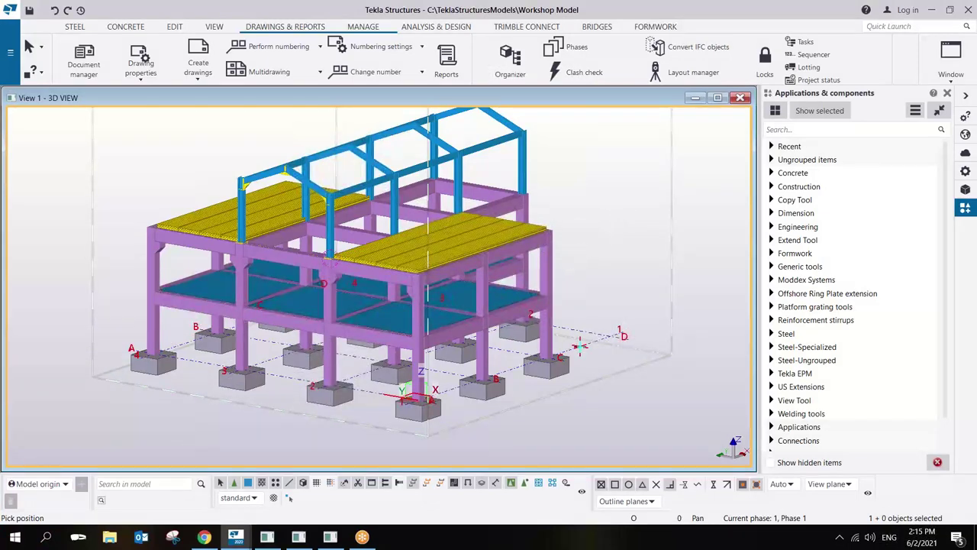
Pan the model down and orbit it round to an oblique view from the opposite corner.
middle_drag(502, 120, 514, 181)
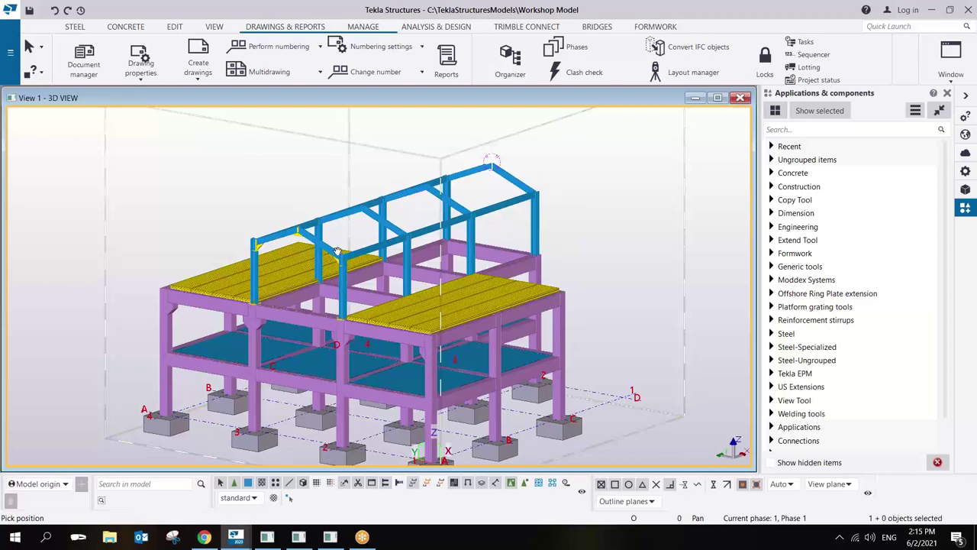
ctrl+middle_drag(336, 252, 373, 232)
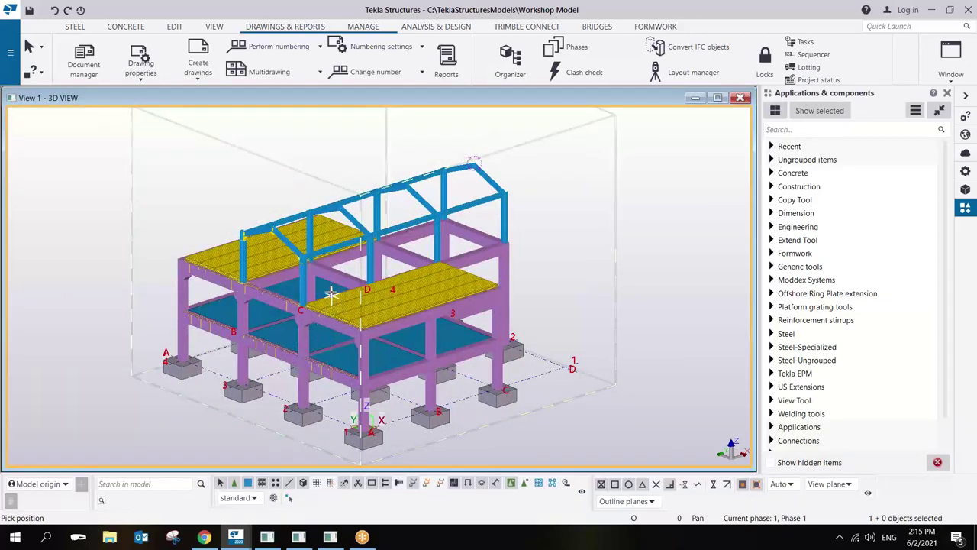
ctrl+middle_drag(365, 309, 310, 291)
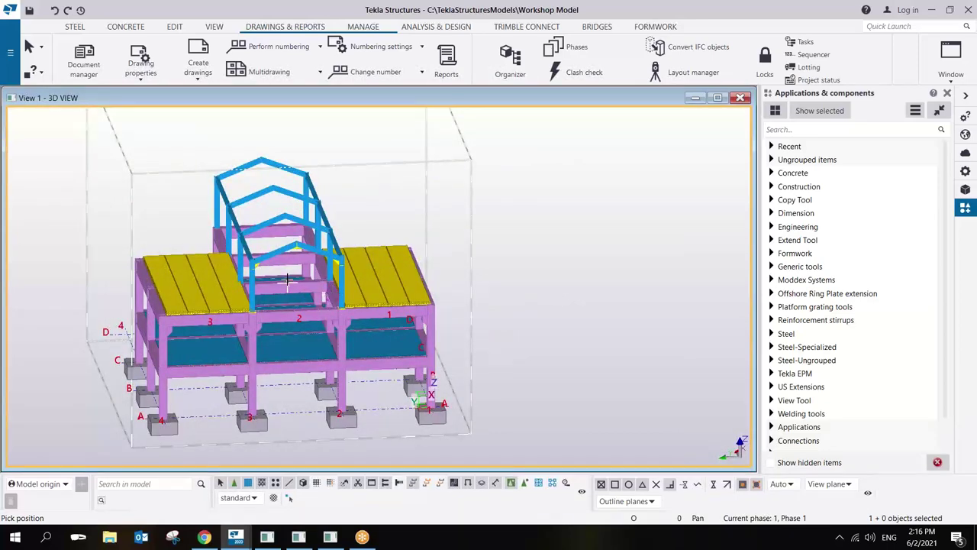
ctrl+middle_drag(289, 328, 380, 319)
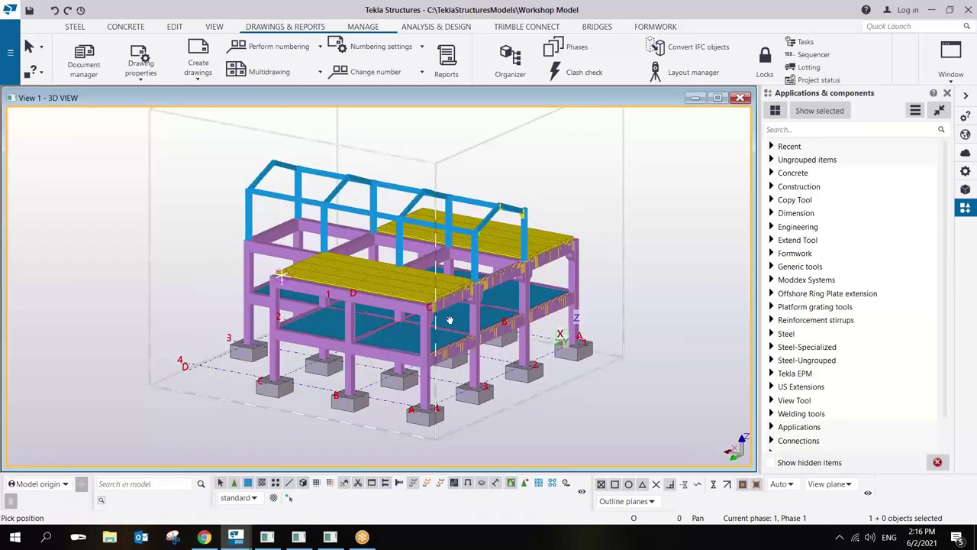
Dismiss the snap options list and orbit the model to a lower, more frontal view.
right_click(409, 145)
key(Escape)
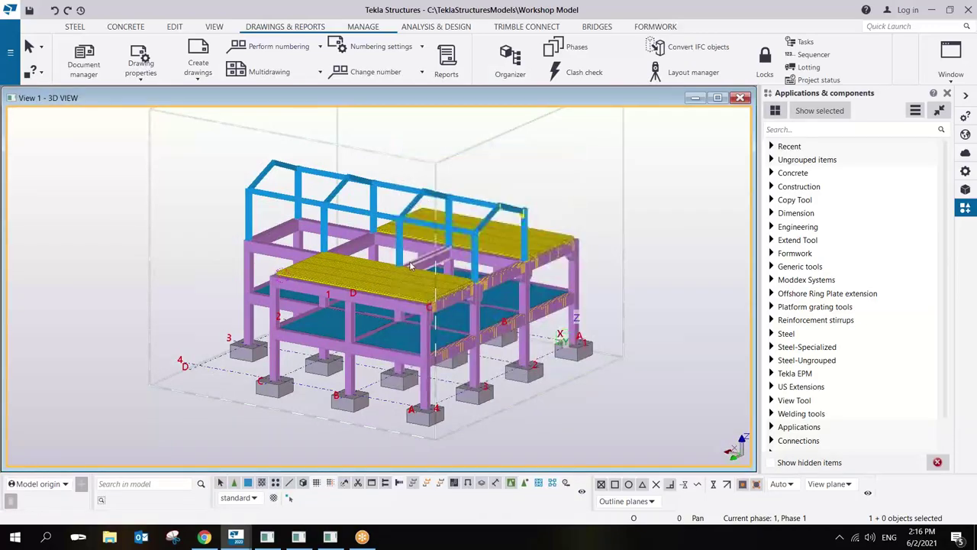
ctrl+middle_drag(310, 426, 419, 273)
Orbit the model to its opposite side, interrupt the pick command, and pan to reframe it.
key(v)
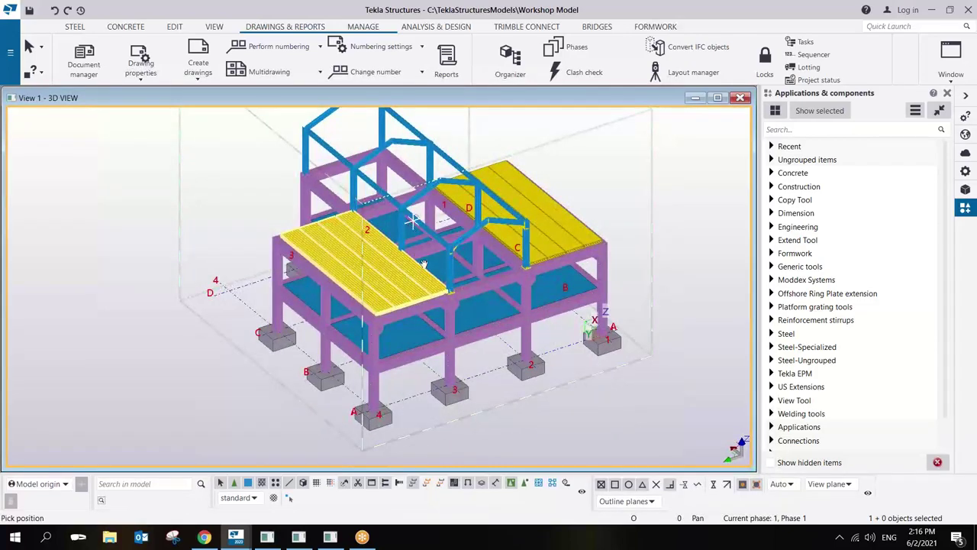
ctrl+middle_drag(413, 240, 412, 191)
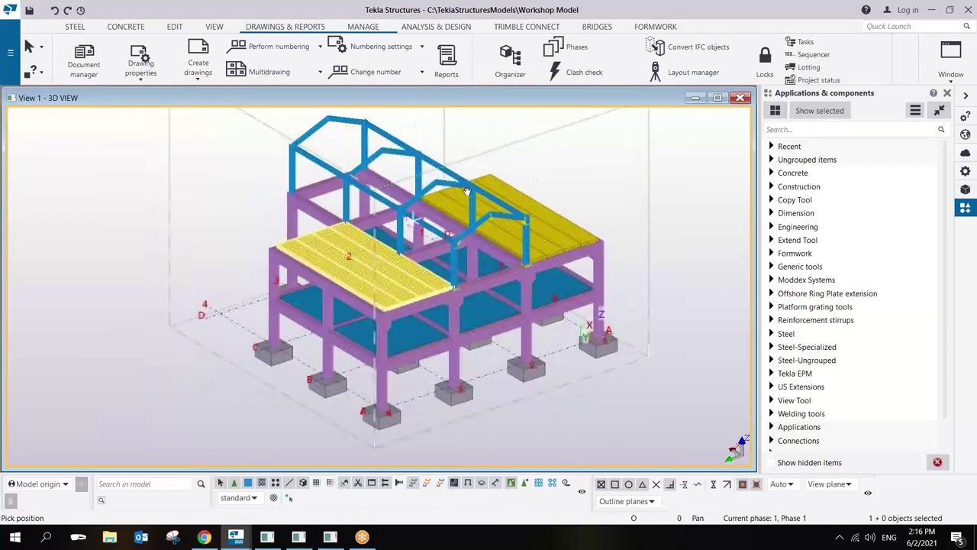
right_click(545, 181)
click(555, 188)
middle_drag(593, 169, 462, 206)
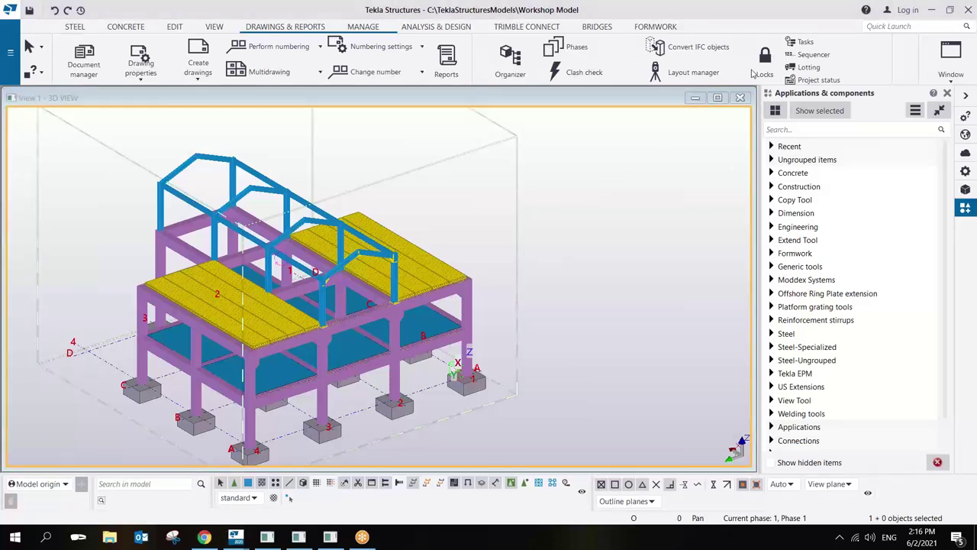
middle_drag(305, 353, 355, 344)
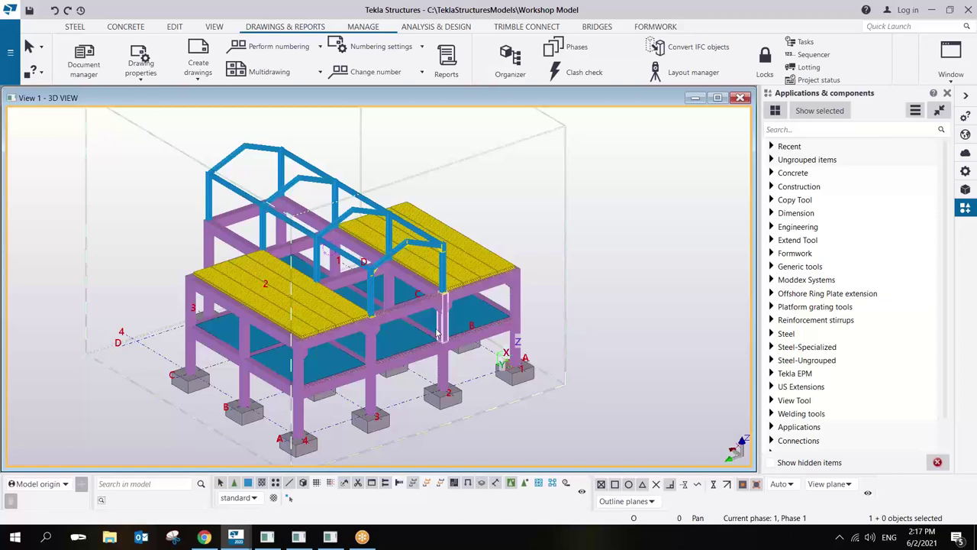
Toggle between the top-down plan and the 3D view with Ctrl+P to compare them.
key(ctrl+p)
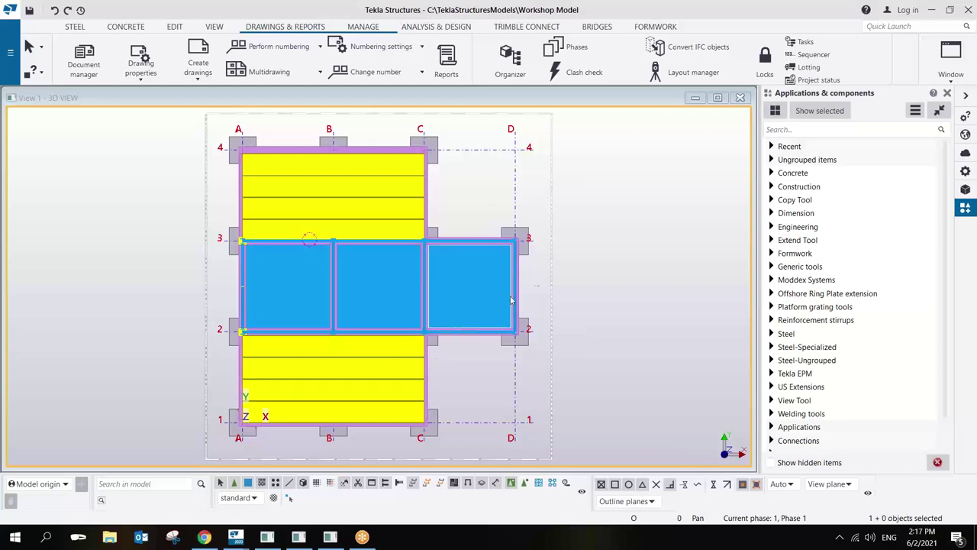
key(ctrl+p)
key(ctrl+p)
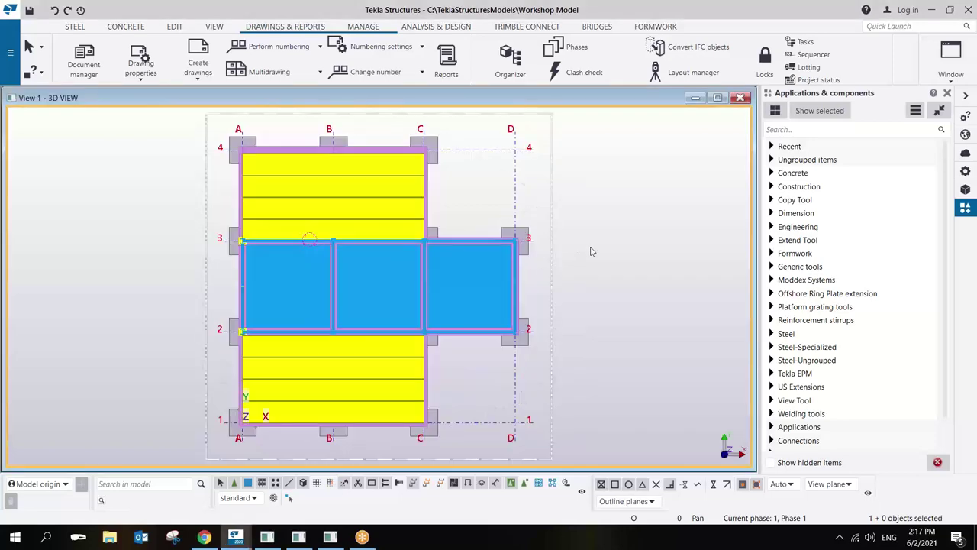
key(ctrl+p)
key(ctrl+p)
key(ctrl+p)
key(ctrl+p)
key(ctrl+p)
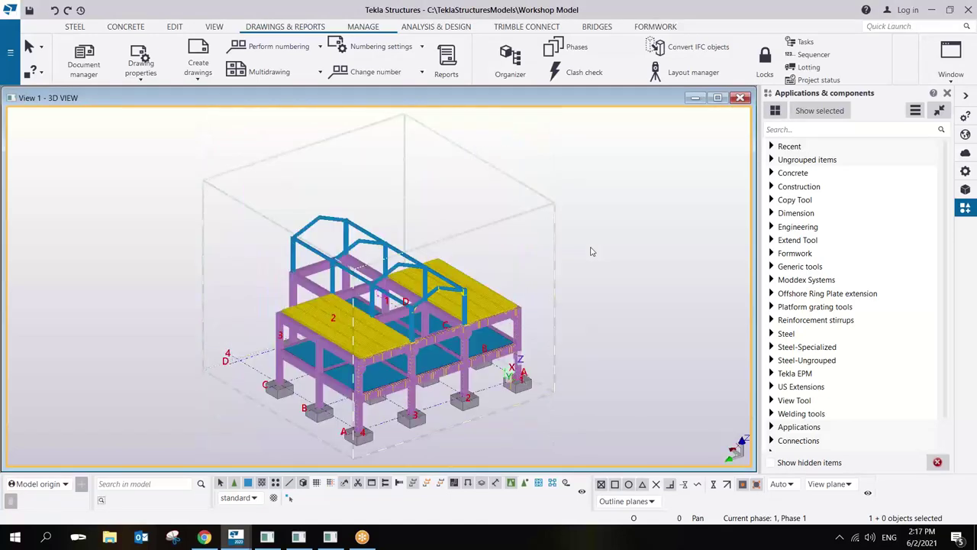
key(ctrl+p)
key(ctrl+p)
key(ctrl+p)
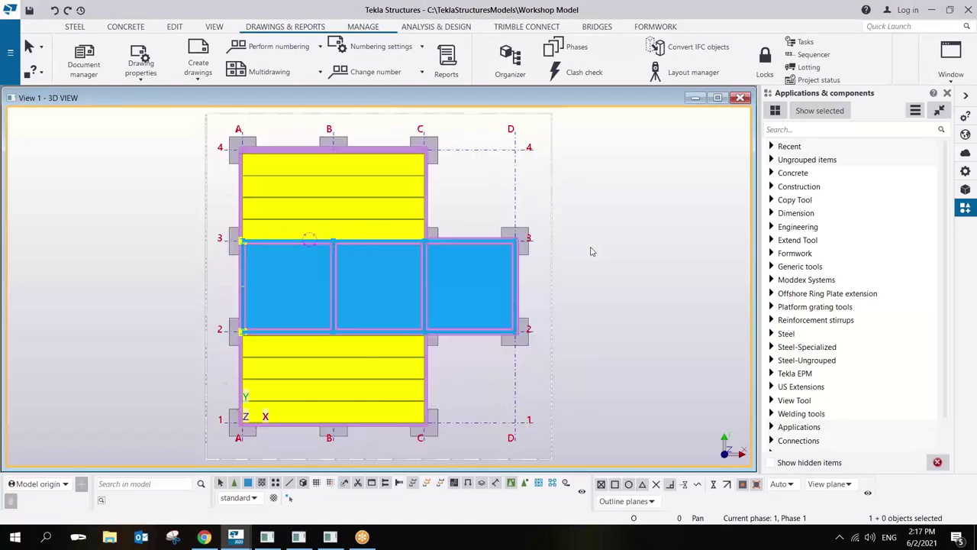
scroll(432, 382, up, 1)
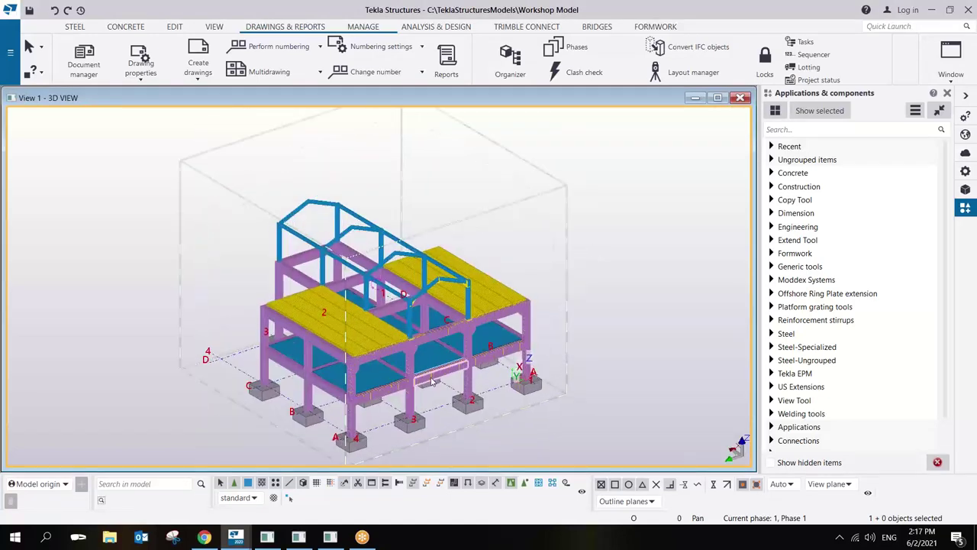
key(ctrl+p)
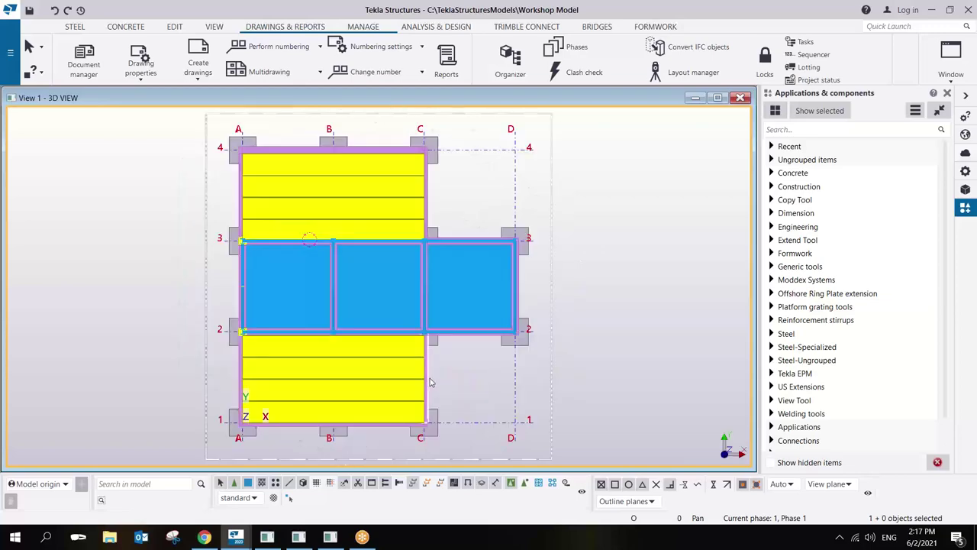
scroll(473, 392, down, 1)
Orbit from the plan into a front-left 3D view of the whole structure, panning slightly right.
ctrl+middle_drag(479, 395, 435, 287)
scroll(435, 287, up, 10)
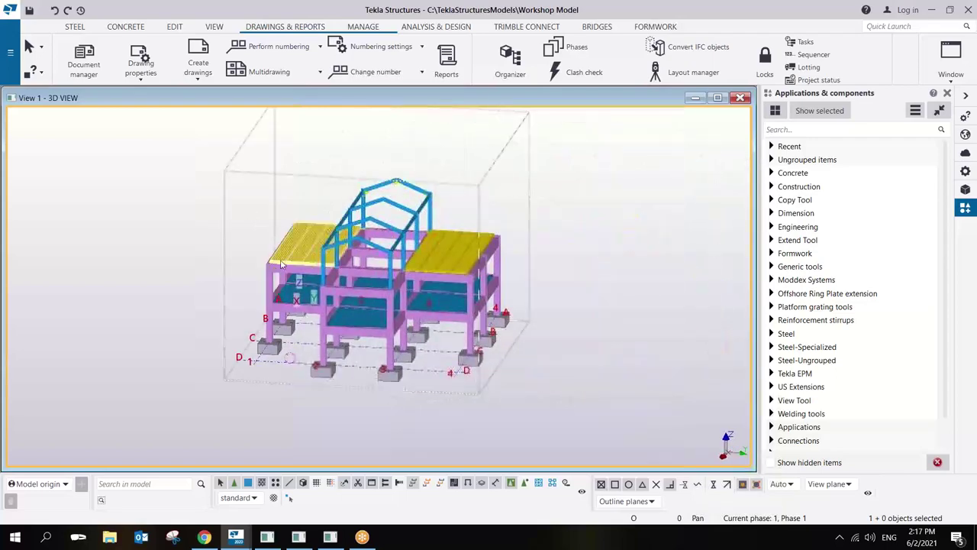
scroll(424, 269, down, 5)
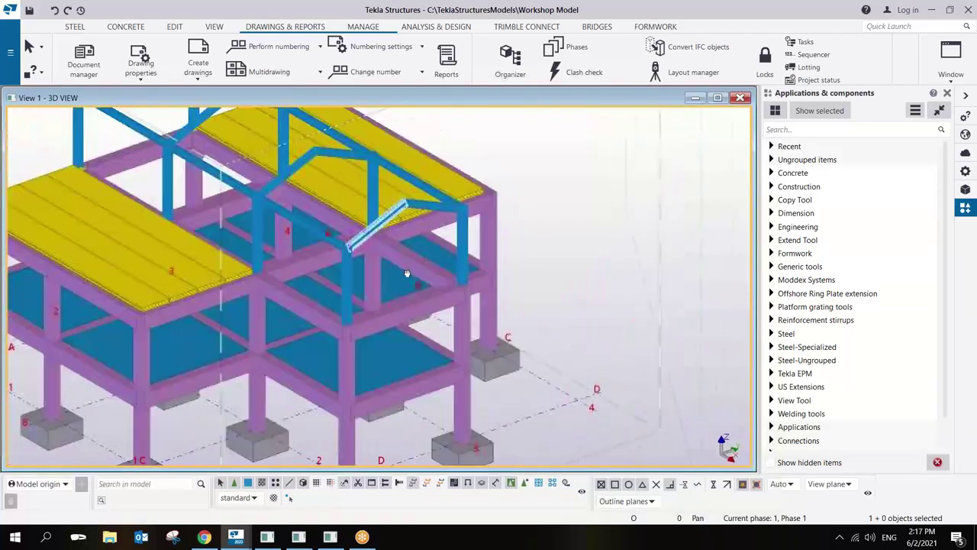
ctrl+middle_drag(425, 269, 449, 236)
scroll(449, 236, down, 3)
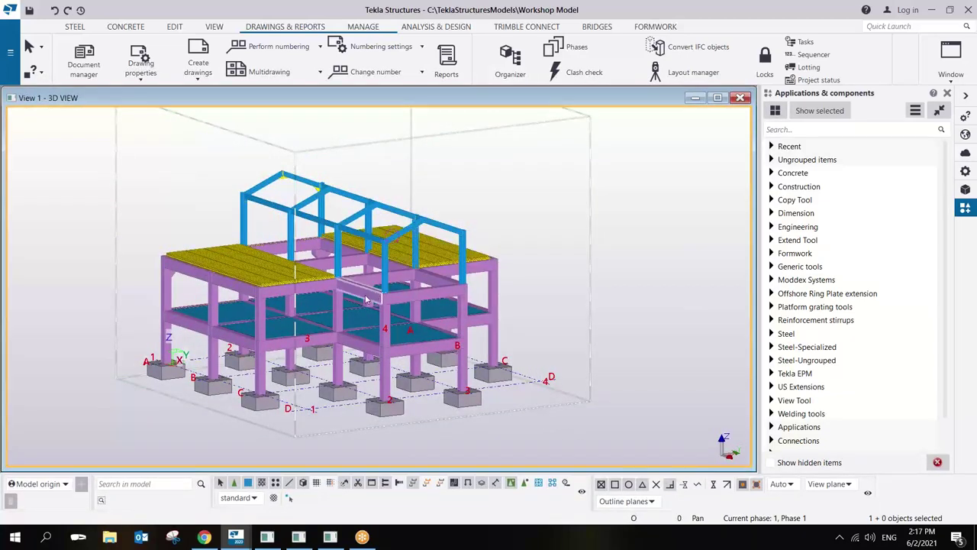
scroll(365, 294, up, 3)
middle_drag(365, 294, 408, 298)
scroll(409, 293, down, 3)
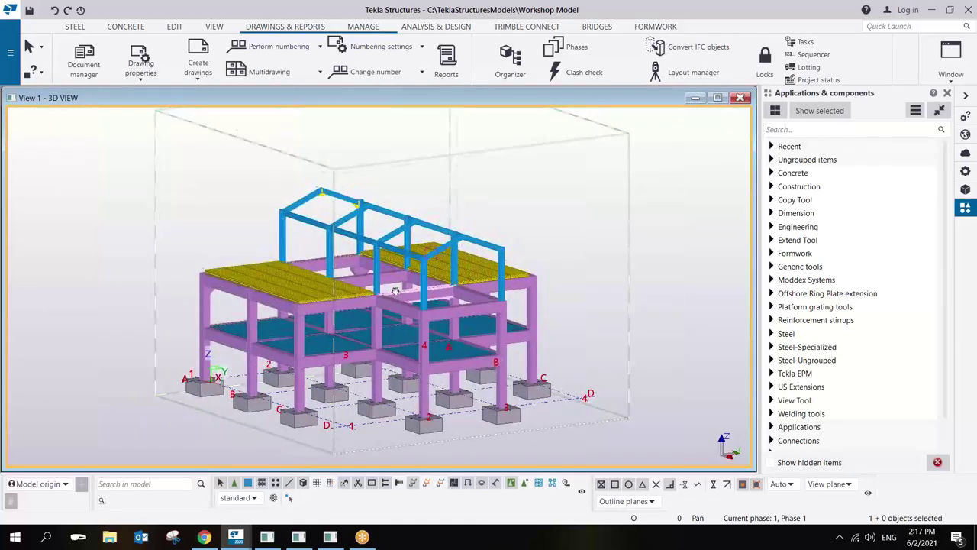
Orbit the model to a higher viewing angle and then a new angle.
ctrl+middle_drag(396, 291, 395, 320)
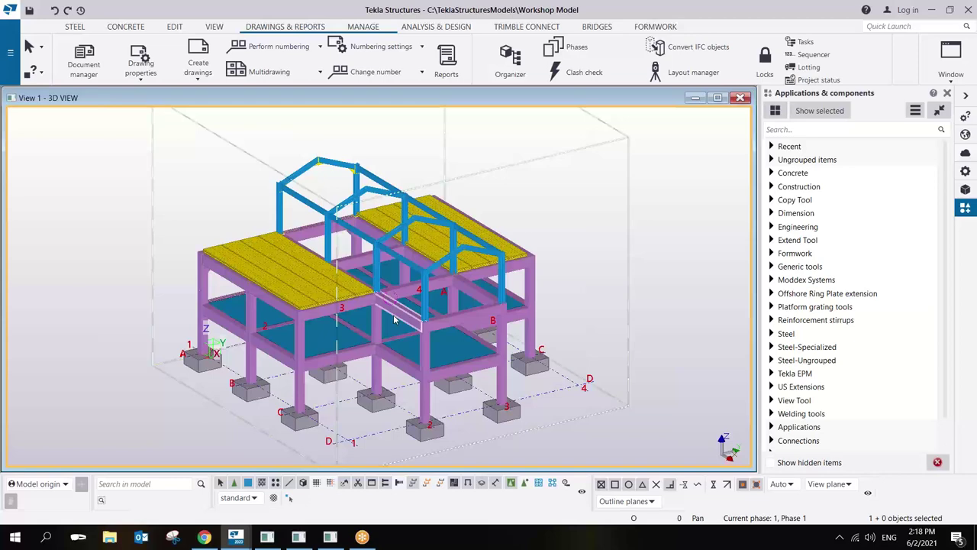
scroll(397, 318, up, 5)
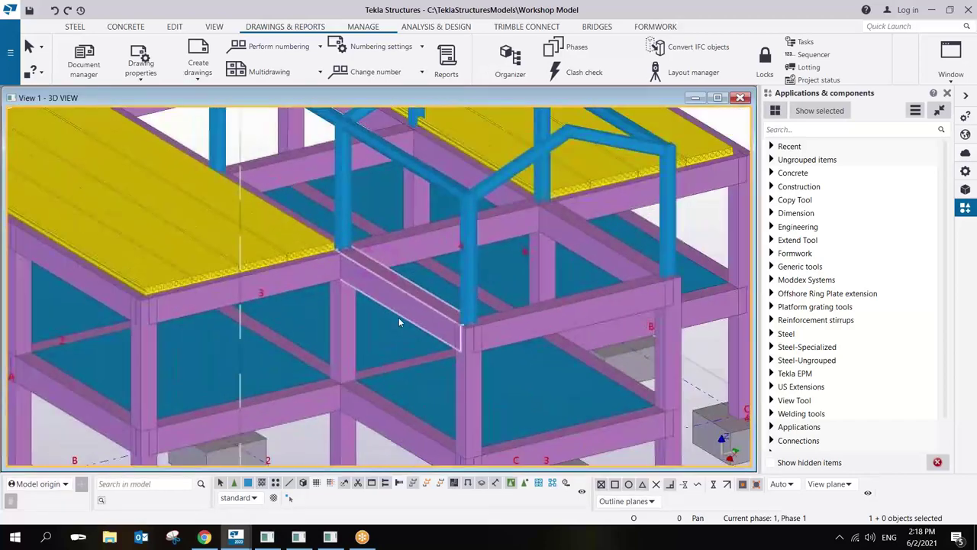
scroll(399, 316, down, 5)
scroll(399, 317, down, 3)
ctrl+middle_drag(398, 317, 370, 293)
Check the plan once more, then orbit to a closer near-front 3D look at the structure.
key(ctrl+p)
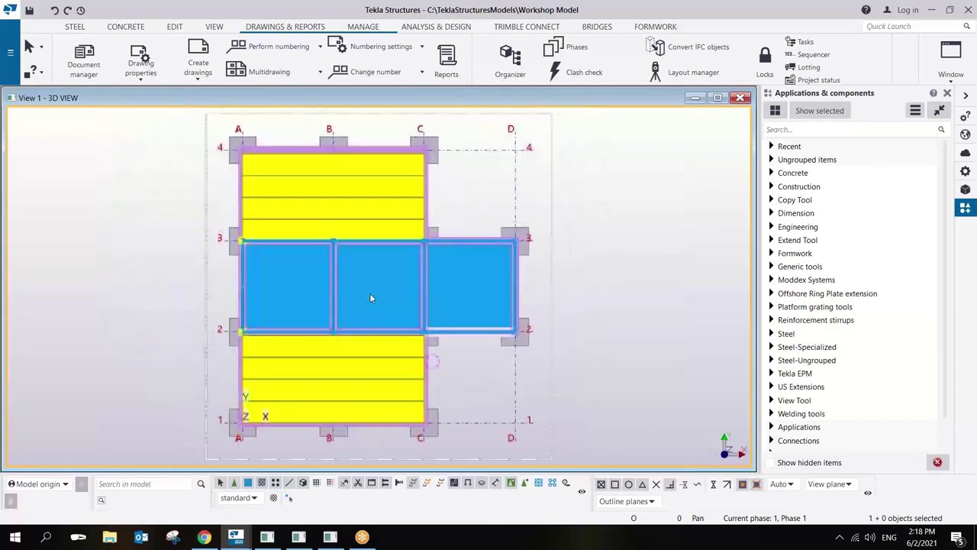
key(ctrl+p)
key(ctrl+p)
key(ctrl+p)
key(ctrl+p)
key(ctrl+p)
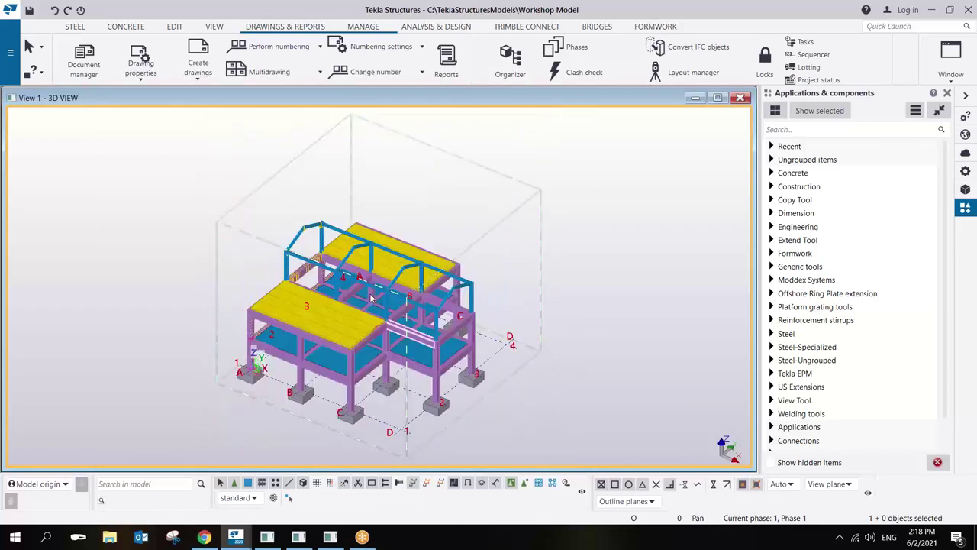
scroll(387, 352, up, 5)
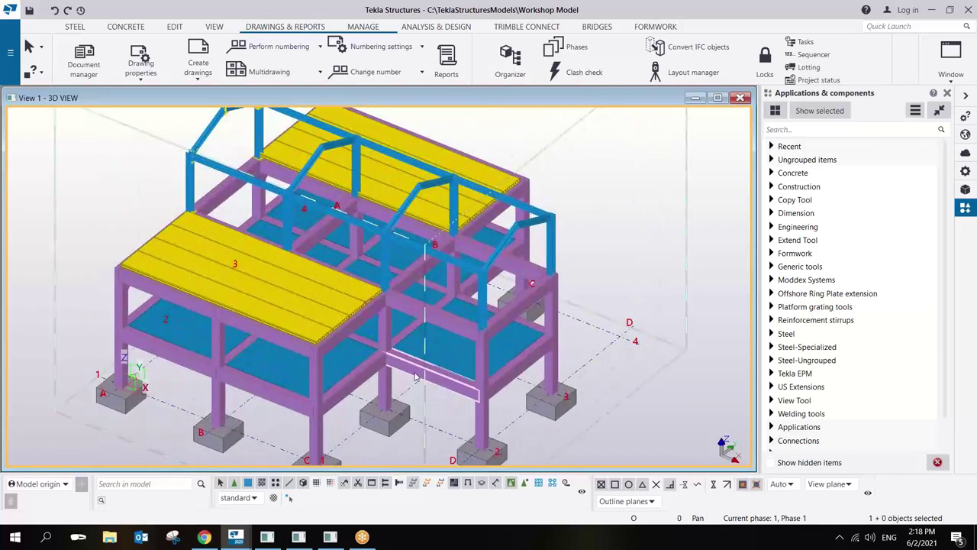
scroll(416, 380, down, 5)
ctrl+middle_drag(417, 380, 398, 342)
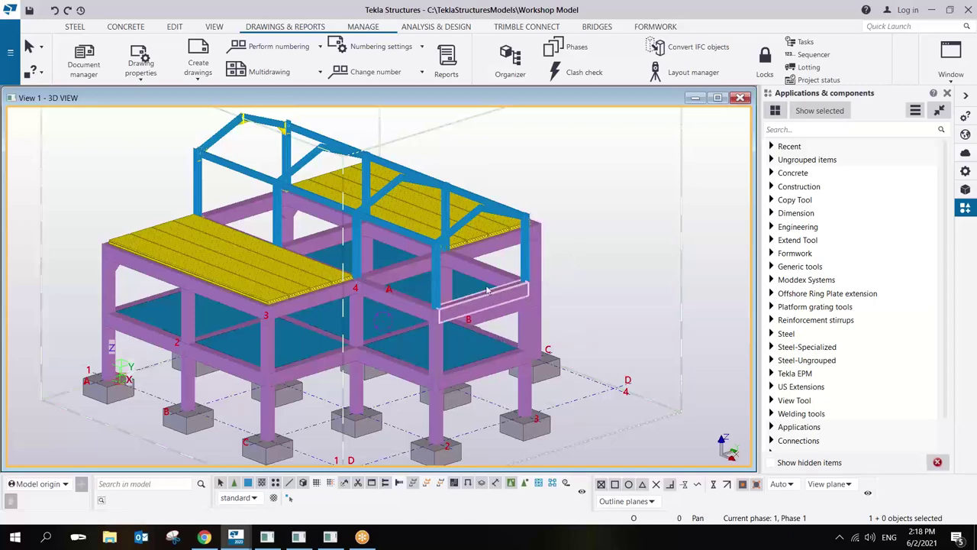
ctrl+middle_drag(473, 297, 419, 275)
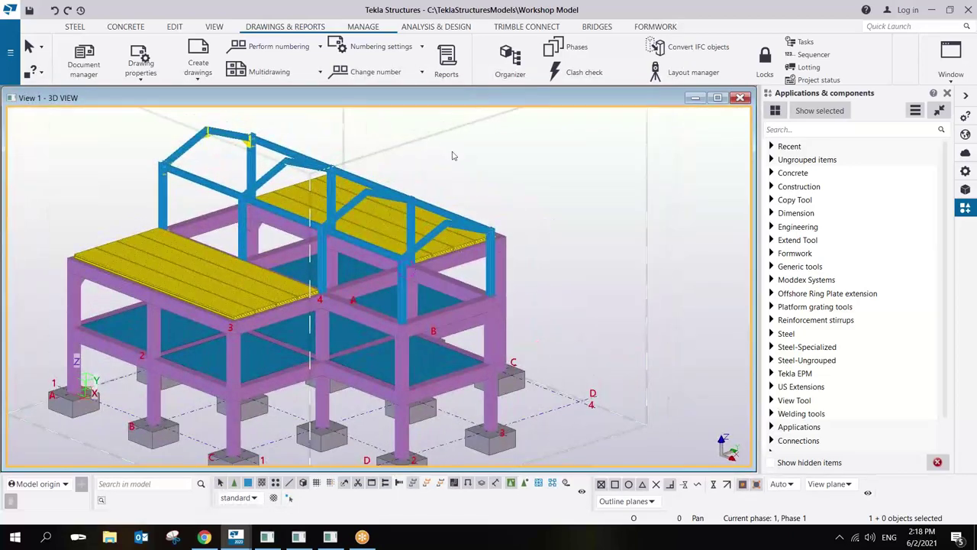
Select the blue column to check its profile and review the column and view command lists.
right_click(490, 173)
click(534, 150)
click(492, 271)
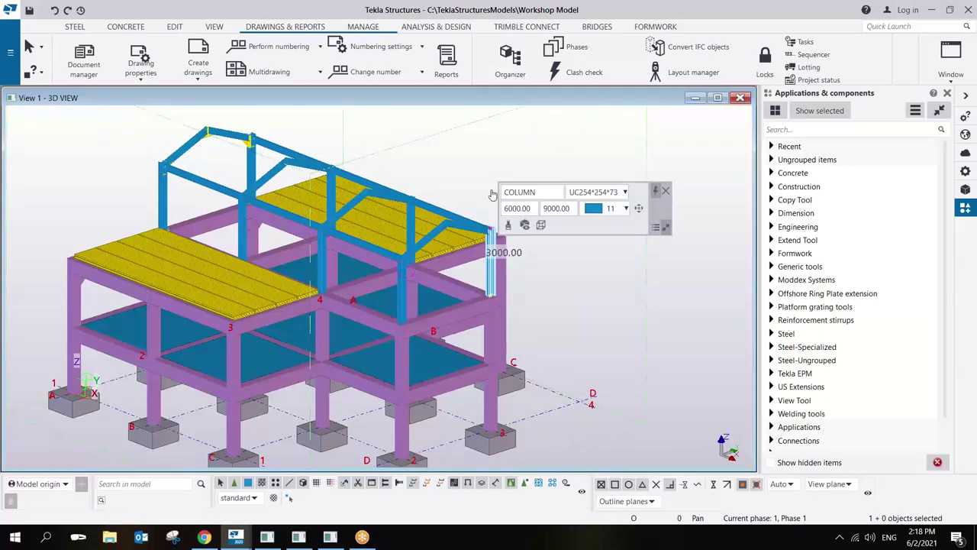
right_click(492, 272)
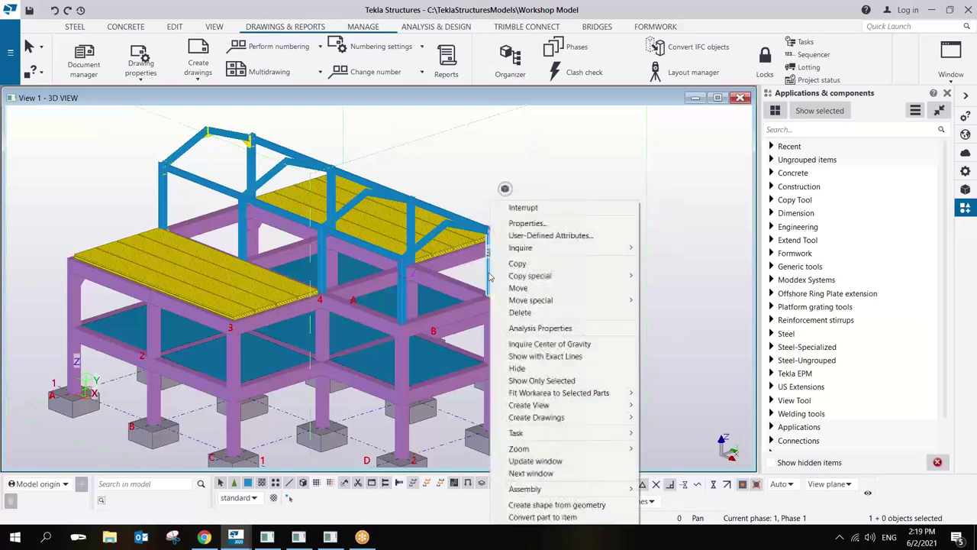
click(566, 170)
right_click(566, 171)
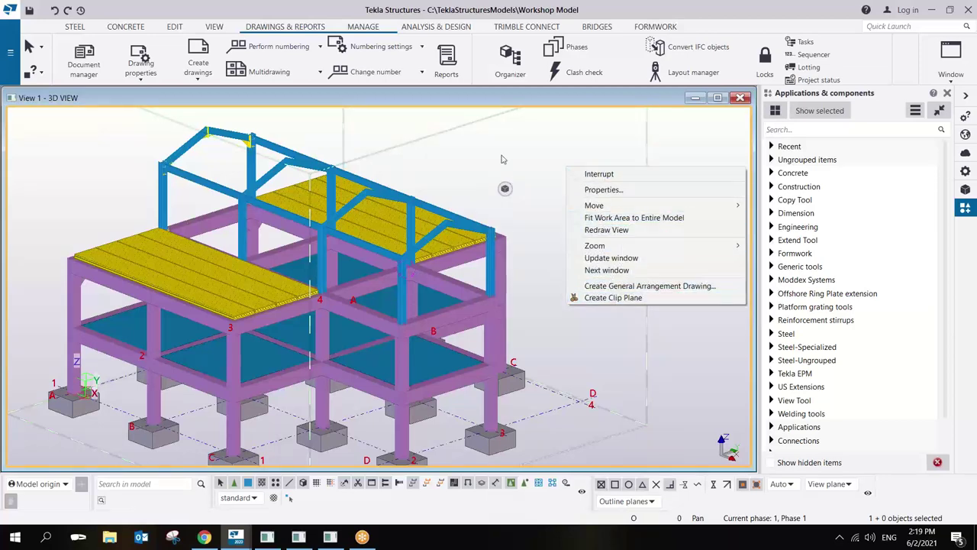
click(500, 152)
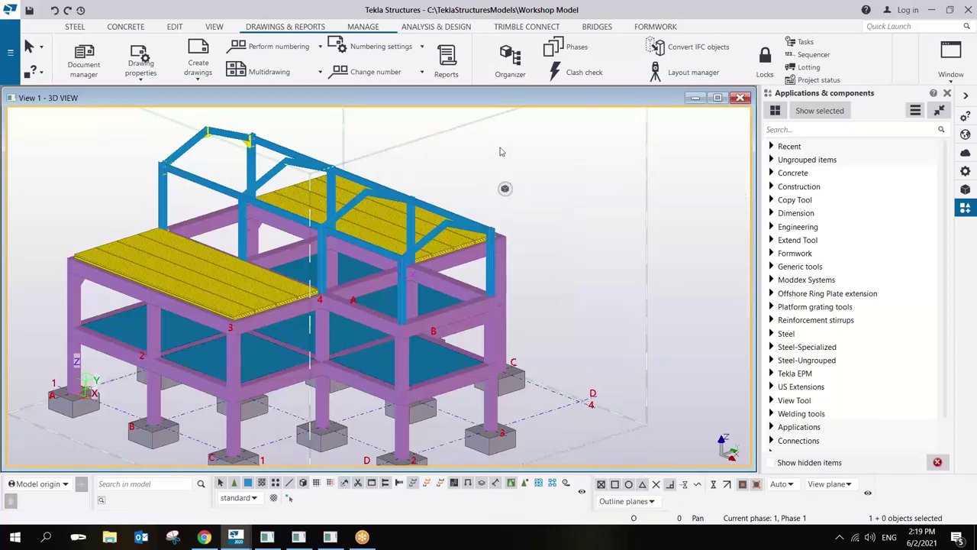
click(418, 242)
Check the 3D view's name and depth settings, then bring up the view's command list.
key(Delete)
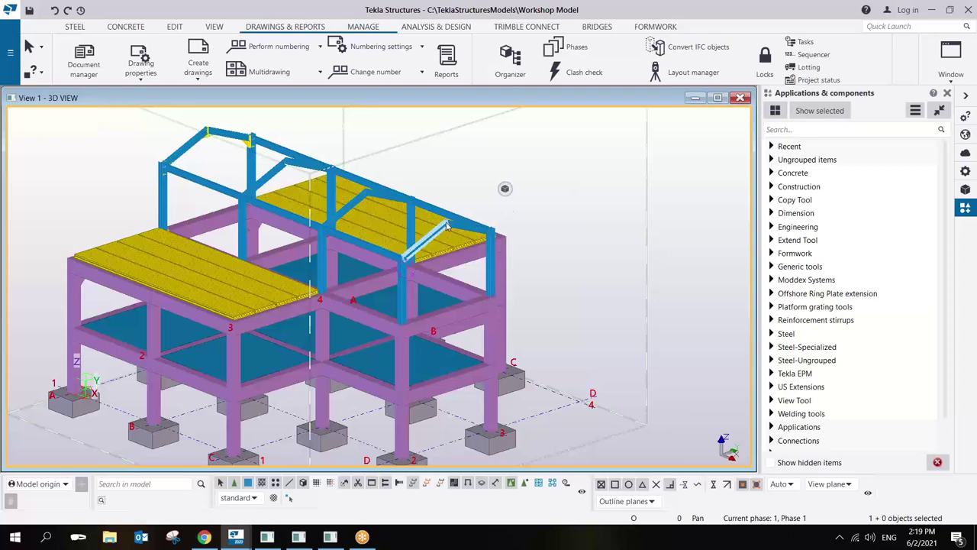
mouse_move(525, 177)
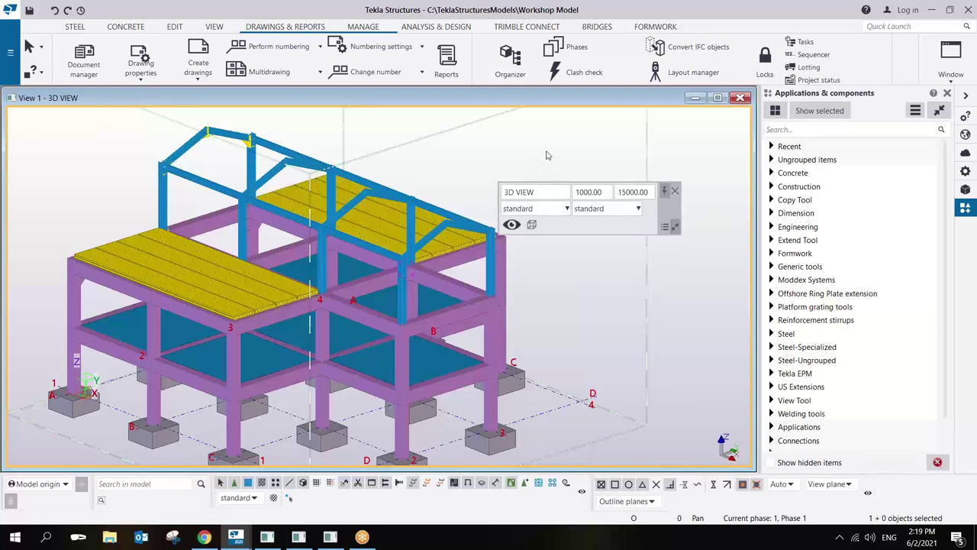
click(820, 80)
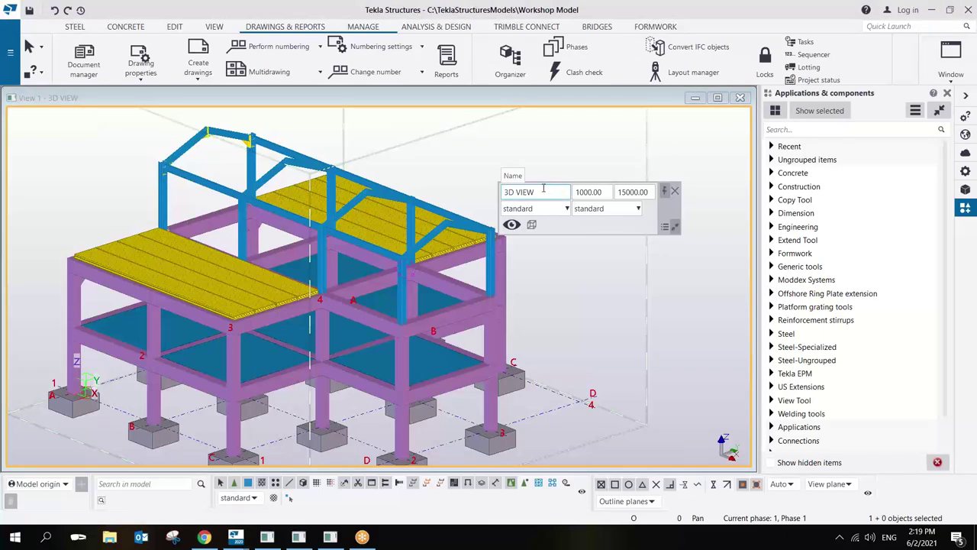
right_click(544, 156)
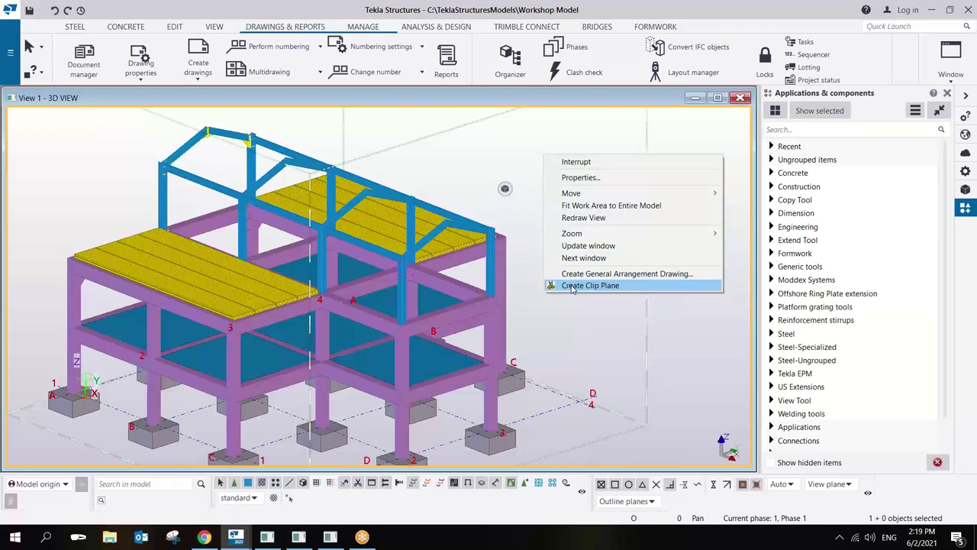
Add a horizontal clip plane lowered to column-top level and a vertical cut near grid B.
click(572, 288)
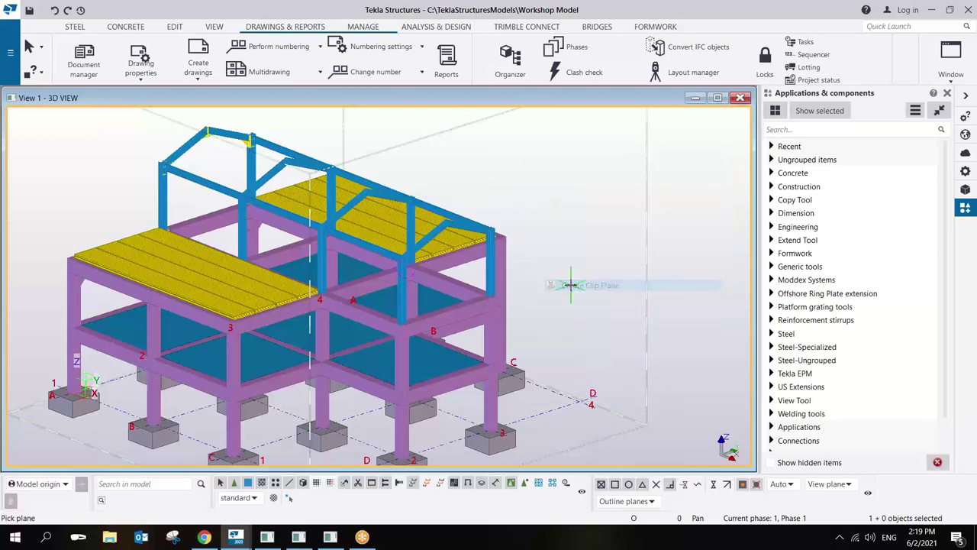
click(256, 288)
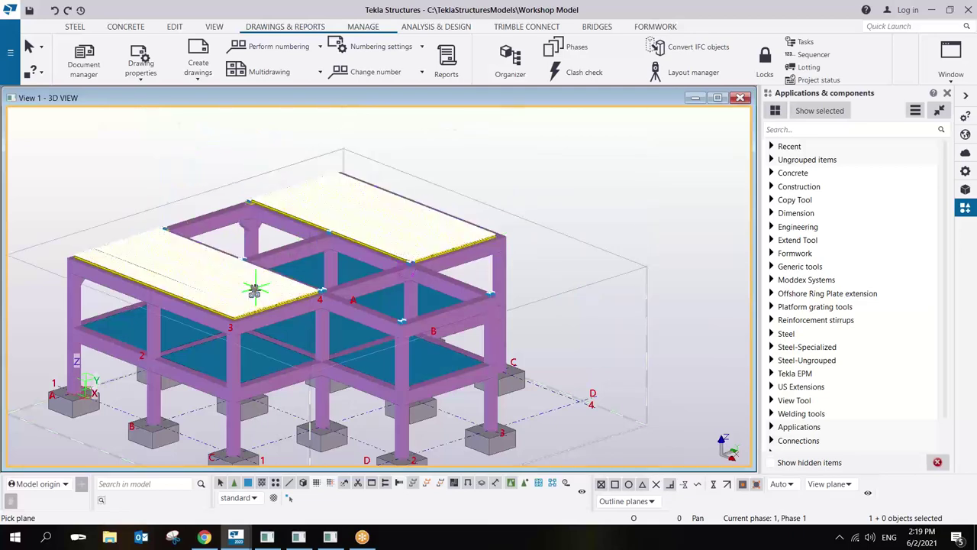
drag(256, 290, 255, 206)
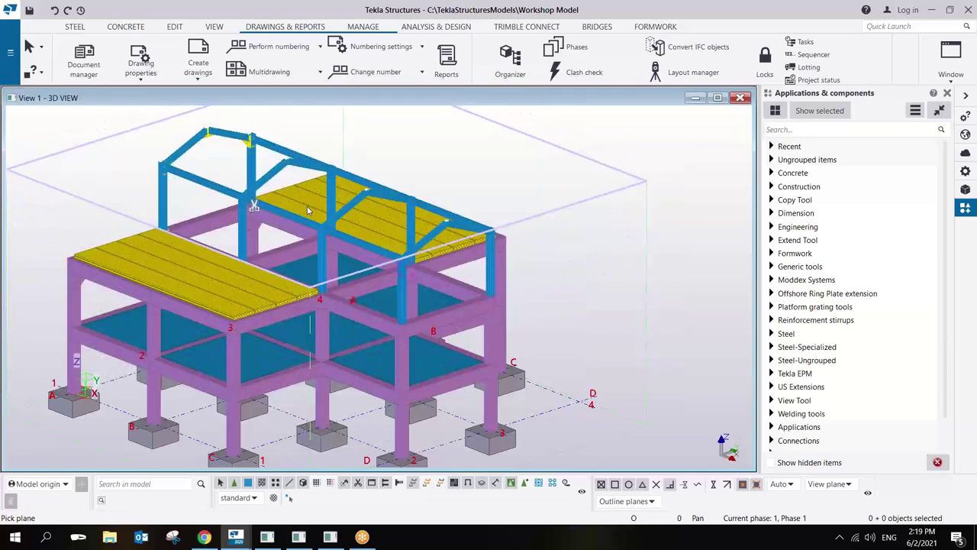
click(440, 316)
mouse_move(441, 316)
mouse_down()
mouse_move(271, 254)
mouse_move(234, 179)
mouse_move(336, 275)
mouse_move(418, 309)
mouse_move(305, 268)
mouse_move(401, 305)
mouse_up()
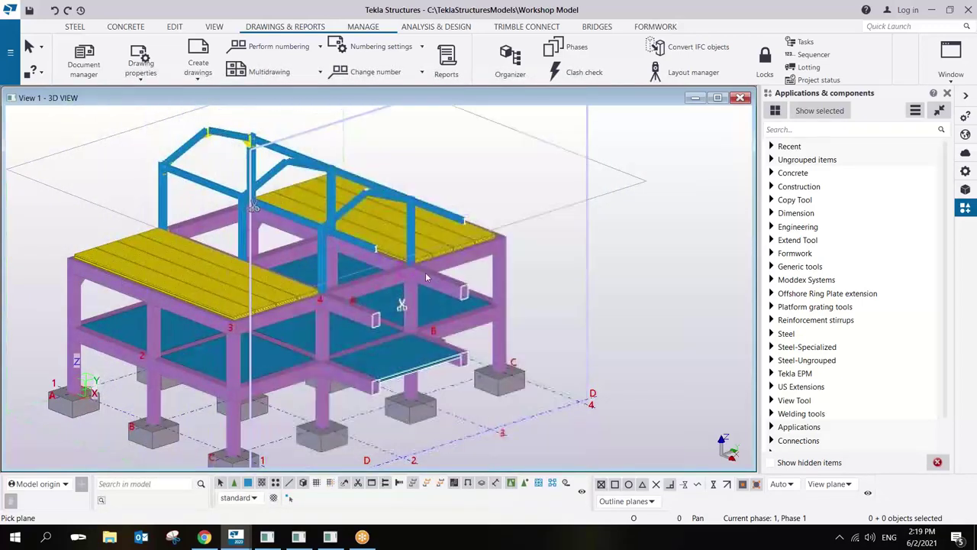
right_click(510, 193)
click(534, 200)
Delete both clip planes so the model shows uncut again.
click(401, 305)
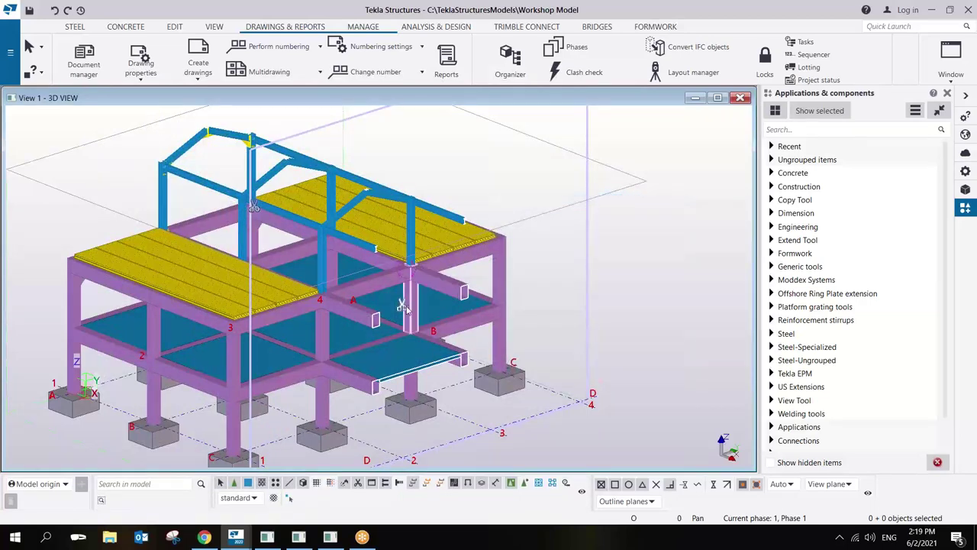
key(Delete)
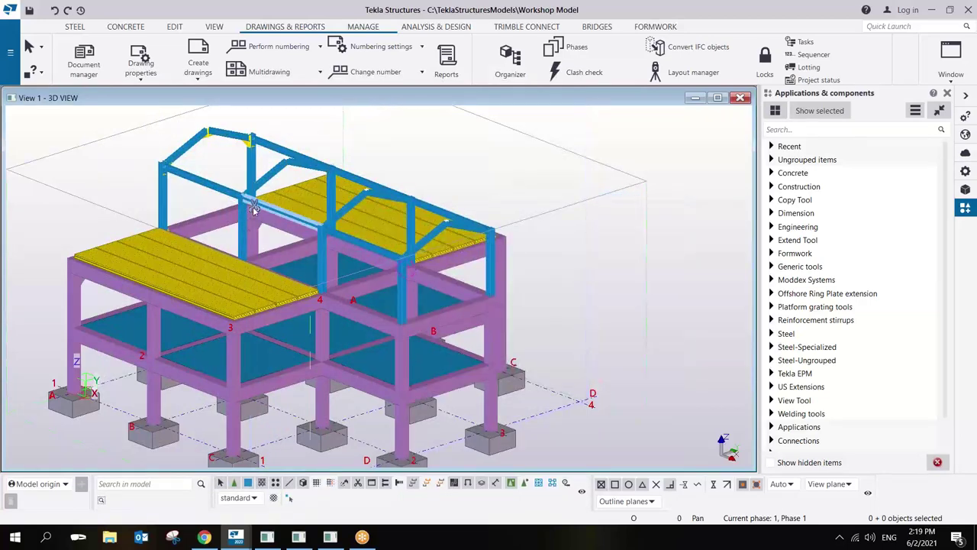
click(254, 211)
key(Delete)
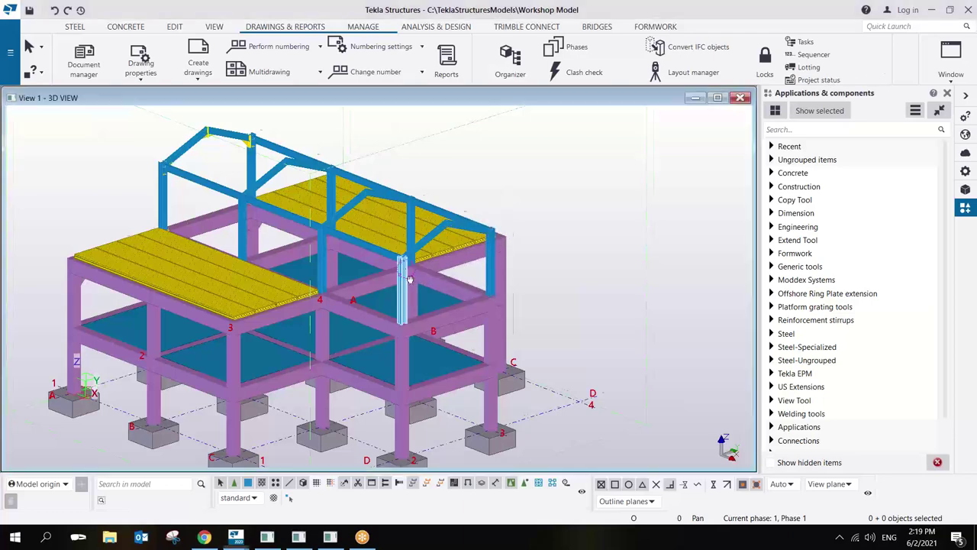
middle_drag(408, 282, 455, 269)
Select a part and start Create Clip Plane on it from the shortcut menu.
right_click(565, 172)
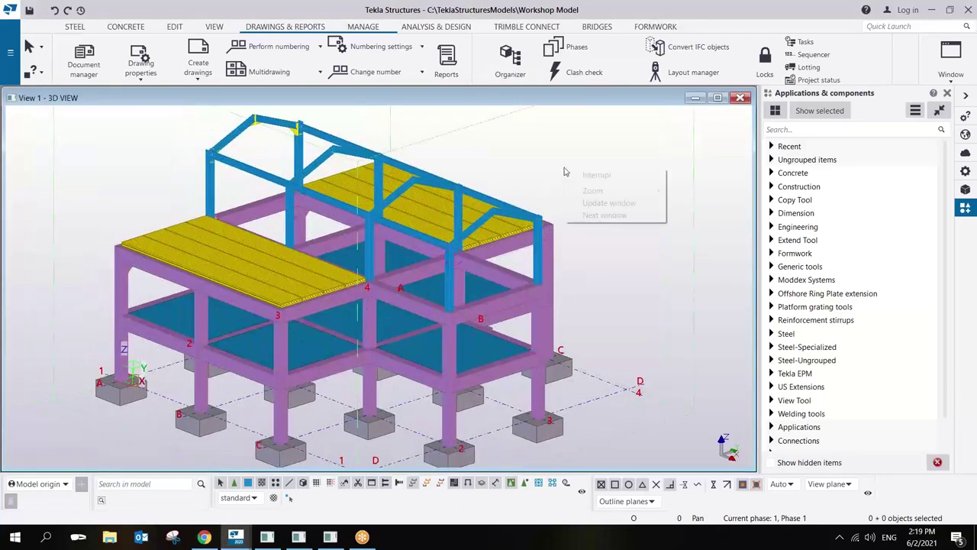
click(554, 152)
right_click(582, 149)
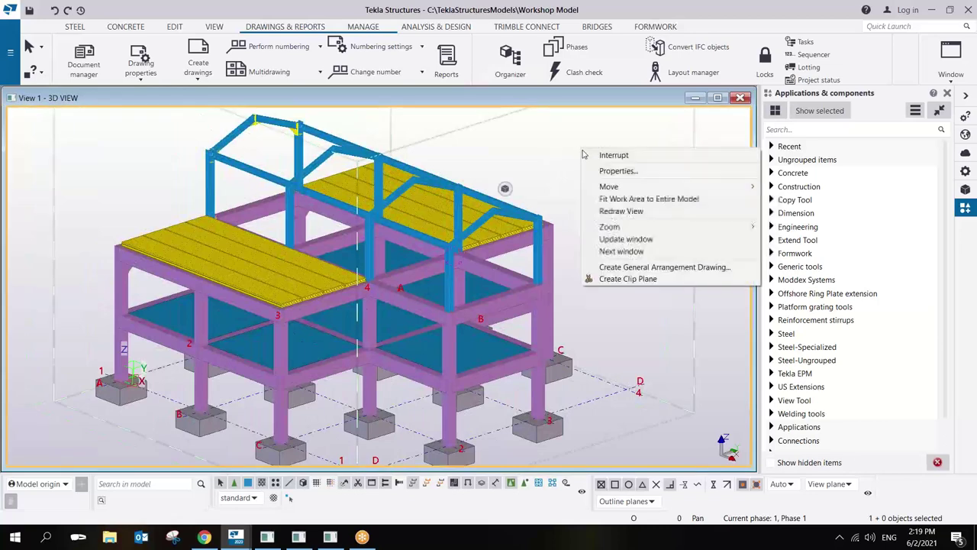
click(622, 279)
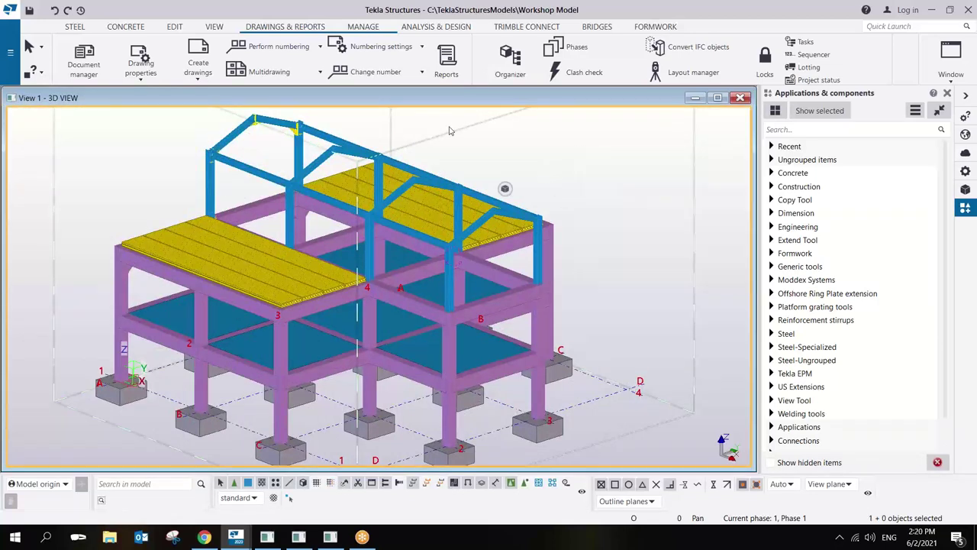
Use VIEW > Clip plane to cut horizontally down to the footings and vertically near grid B.
click(214, 28)
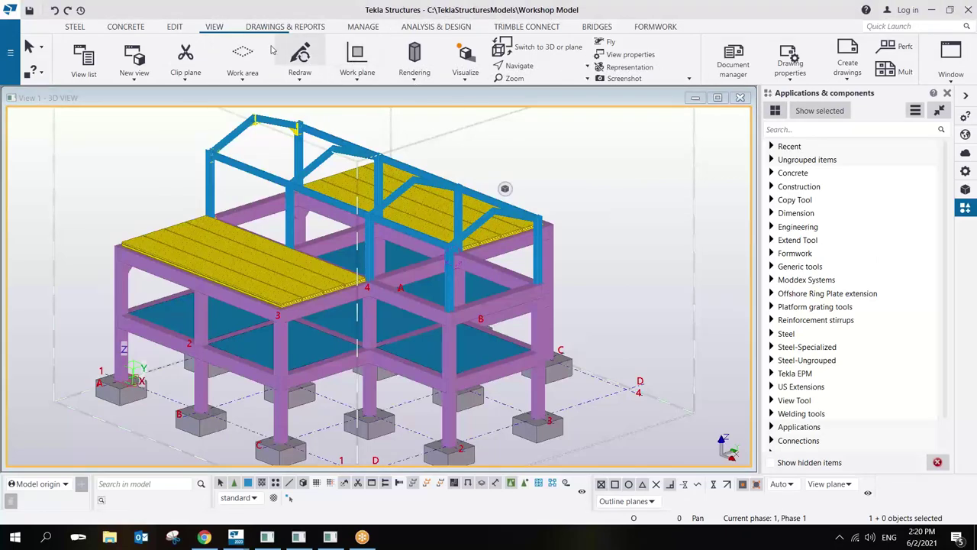
click(186, 57)
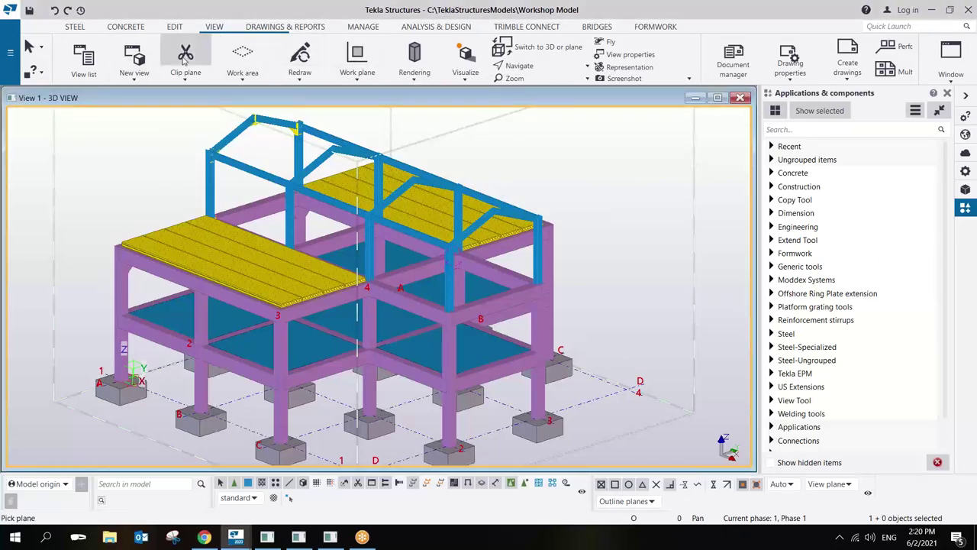
click(261, 263)
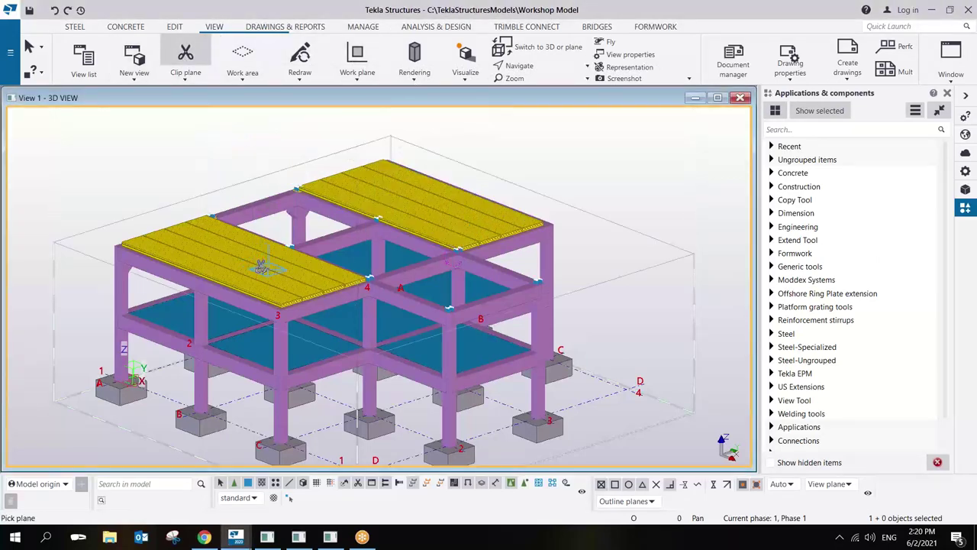
drag(260, 264, 260, 203)
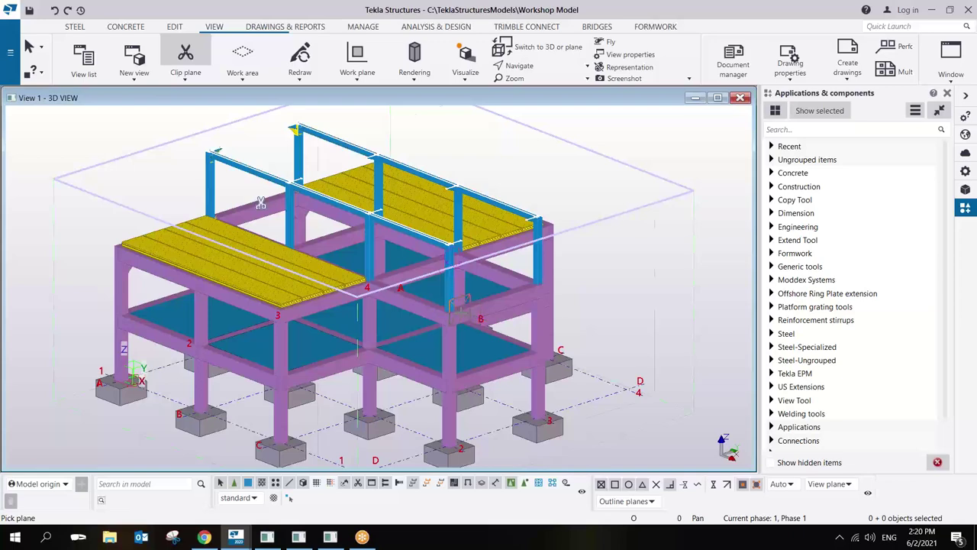
click(460, 309)
drag(460, 309, 390, 284)
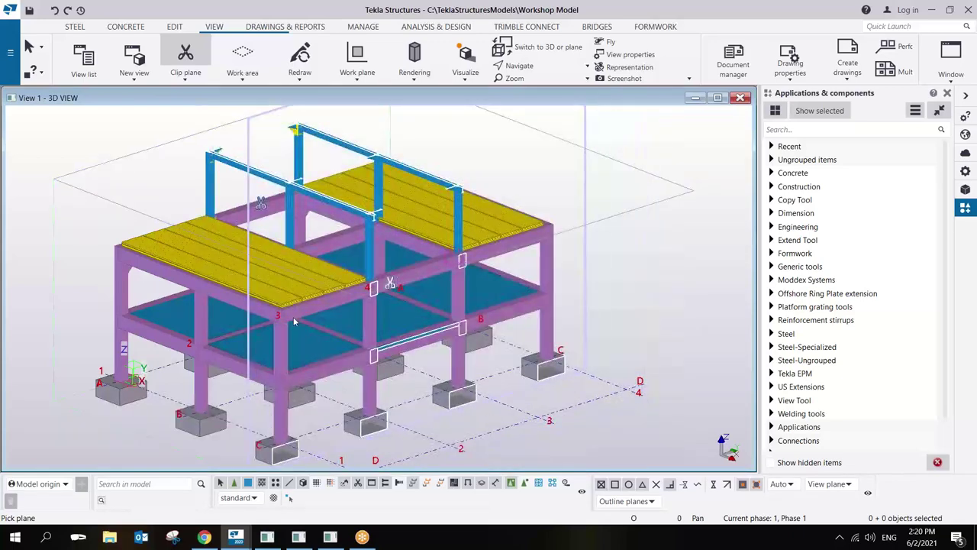
Add a clip plane on the left column, move it inward, and lower the cut to first-floor level.
click(196, 287)
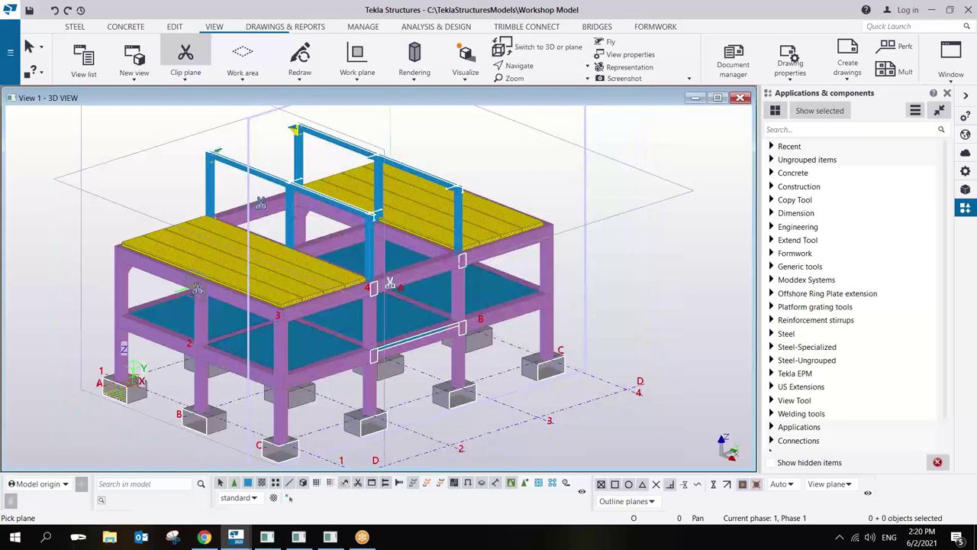
drag(196, 287, 251, 293)
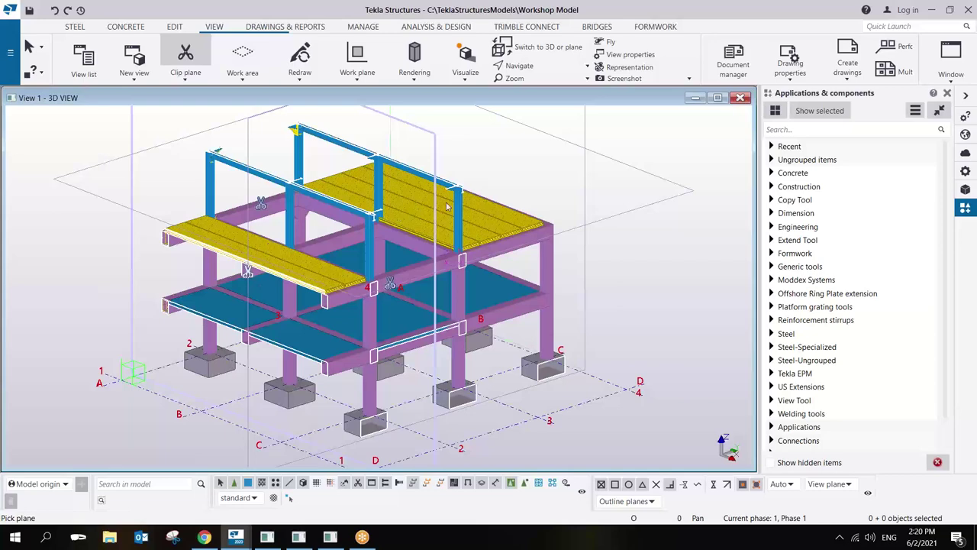
drag(269, 211, 313, 260)
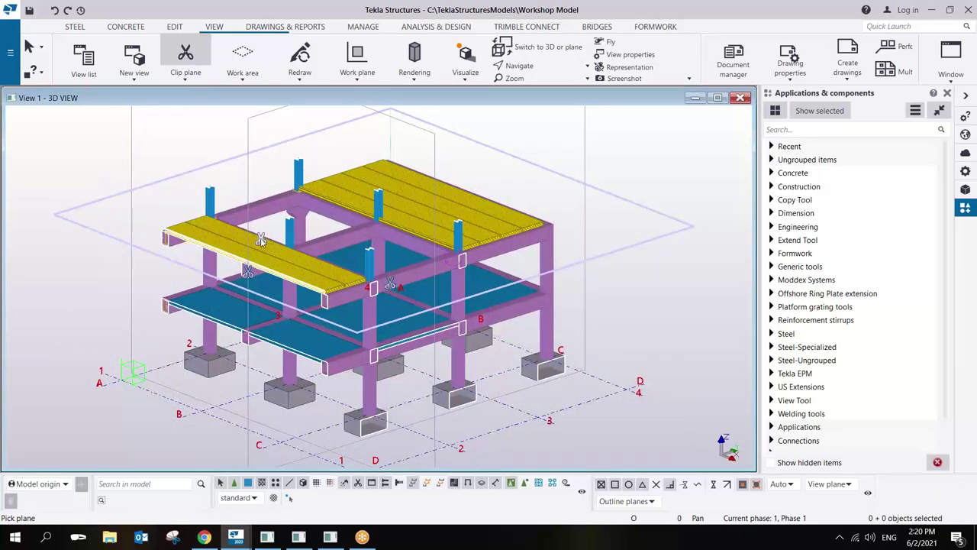
Delete all clip planes, end the clip command, and orbit the uncut model to a new angle.
key(Delete)
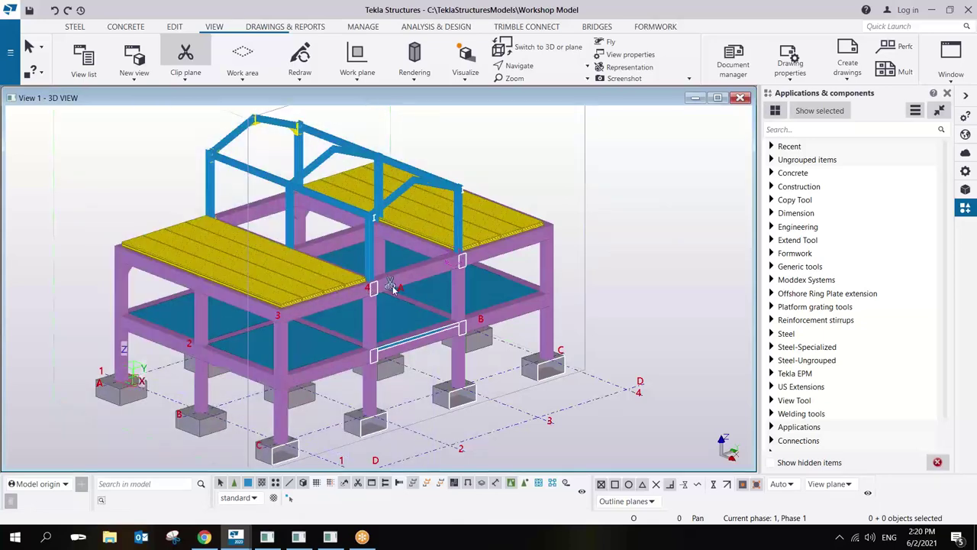
scroll(405, 265, down, 3)
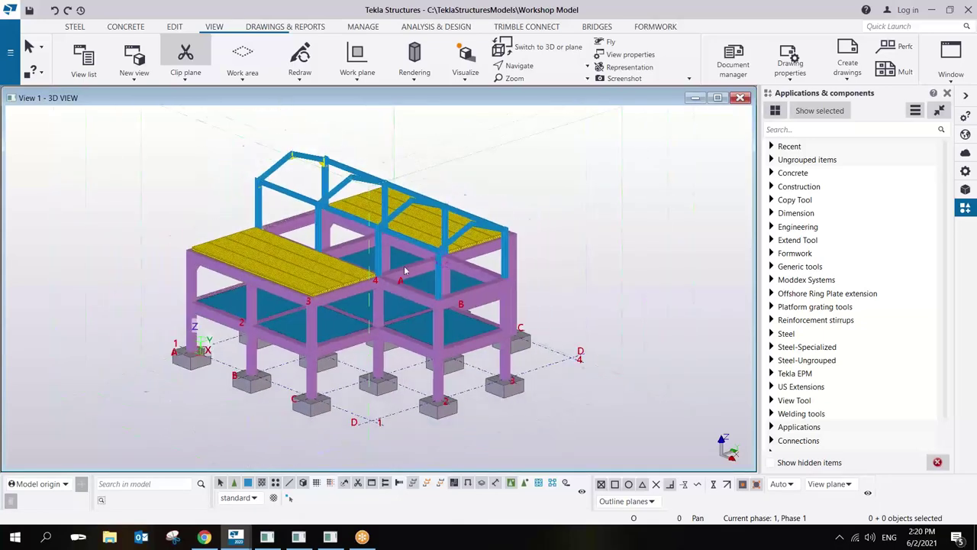
scroll(404, 269, up, 2)
right_click(547, 153)
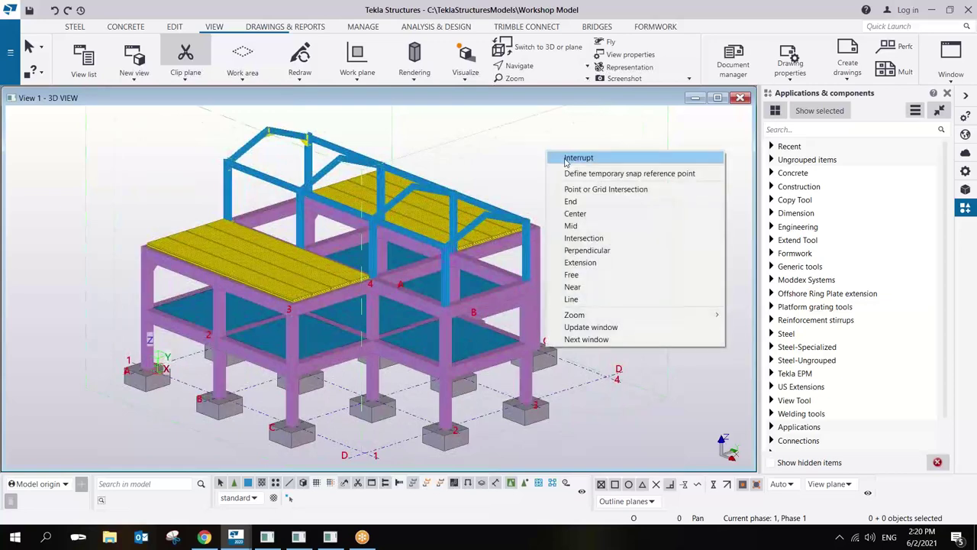
click(566, 159)
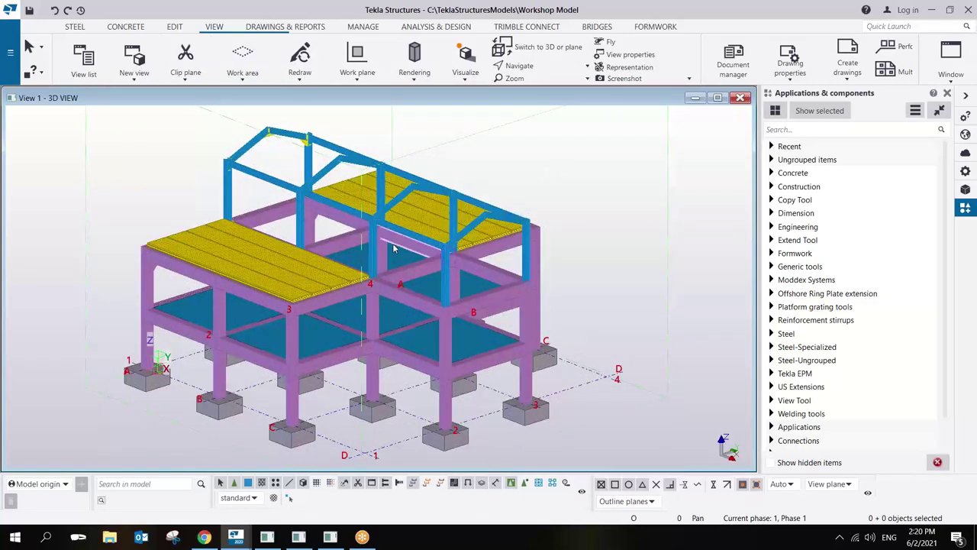
mouse_move(394, 248)
ctrl+middle_down()
mouse_move(465, 254)
mouse_move(375, 251)
mouse_move(390, 238)
mouse_move(451, 280)
mouse_move(473, 248)
mouse_move(450, 247)
mouse_move(469, 243)
mouse_move(516, 286)
mouse_move(508, 278)
ctrl+middle_up()
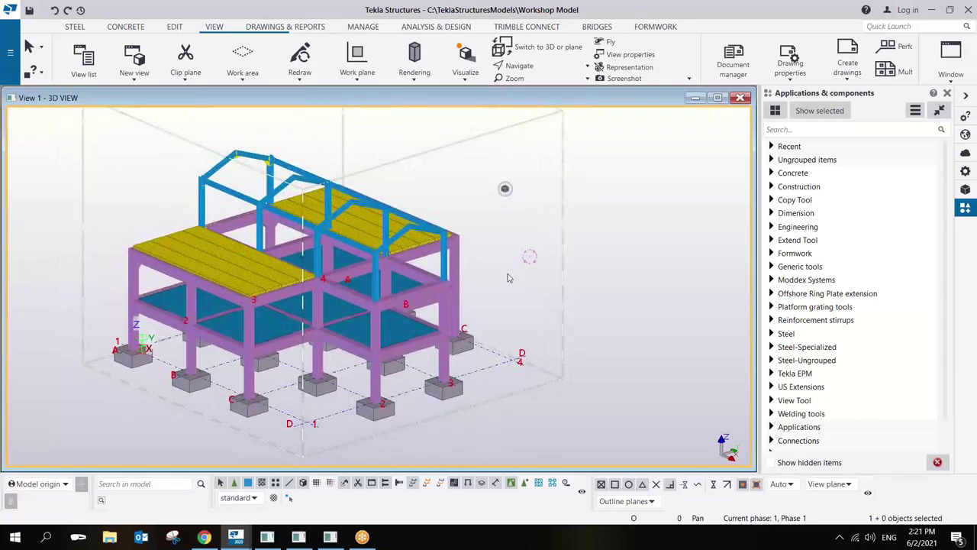
Open the 3D view's properties and place the window beside a more frontal model view.
double_click(532, 236)
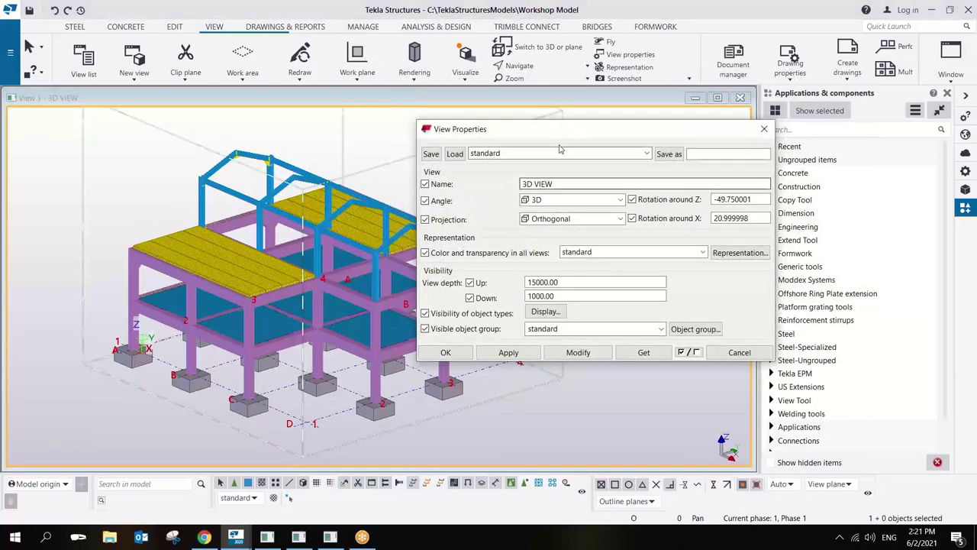
drag(599, 136, 558, 136)
middle_drag(557, 136, 509, 133)
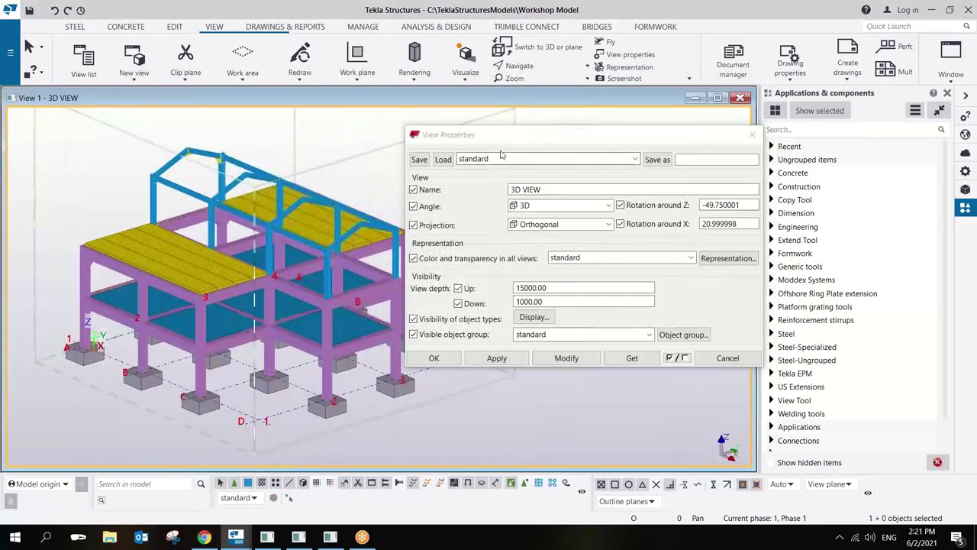
drag(525, 134, 576, 135)
mouse_move(324, 256)
middle_down()
mouse_move(337, 273)
mouse_move(312, 260)
middle_up()
ctrl+middle_drag(298, 307, 325, 263)
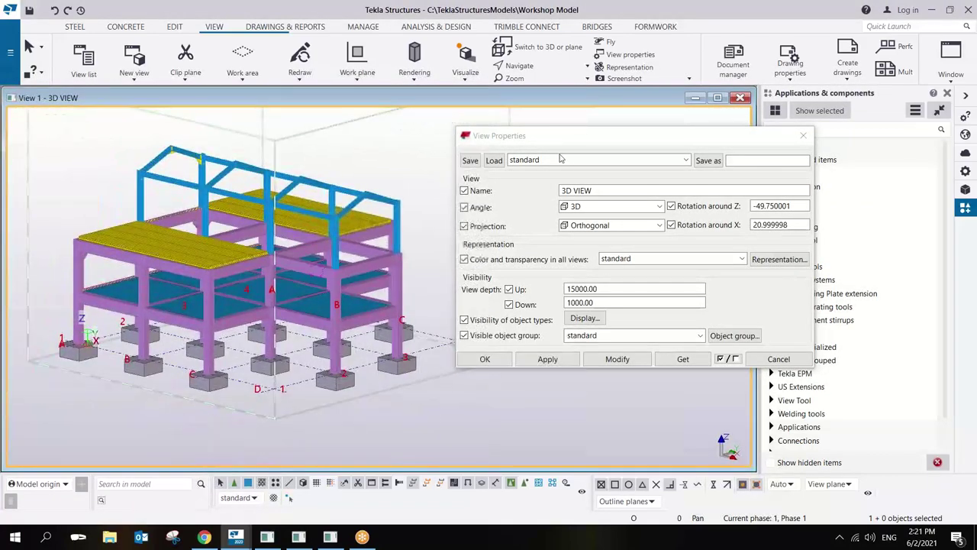
drag(591, 139, 563, 136)
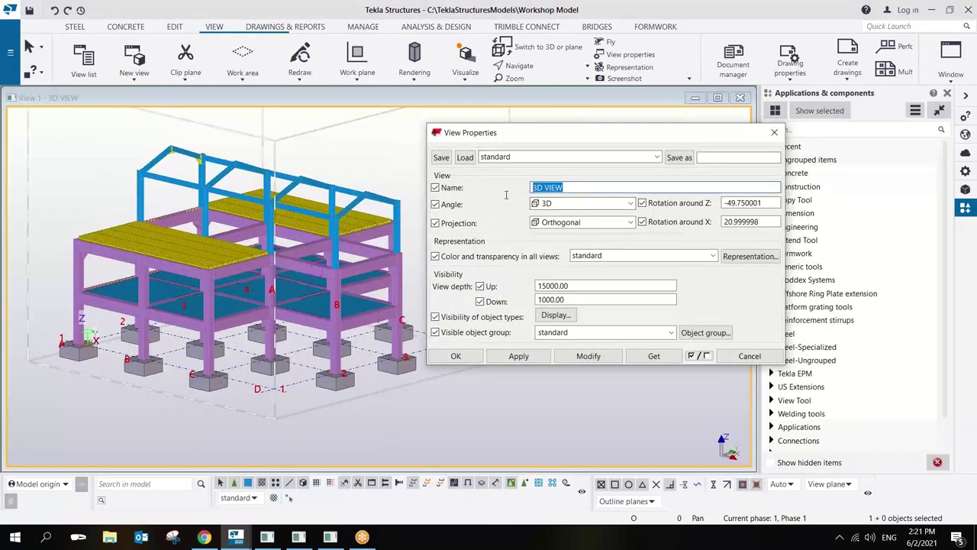
Apply the Plane view angle for a top-down plan, then set the angle back to 3D.
click(561, 212)
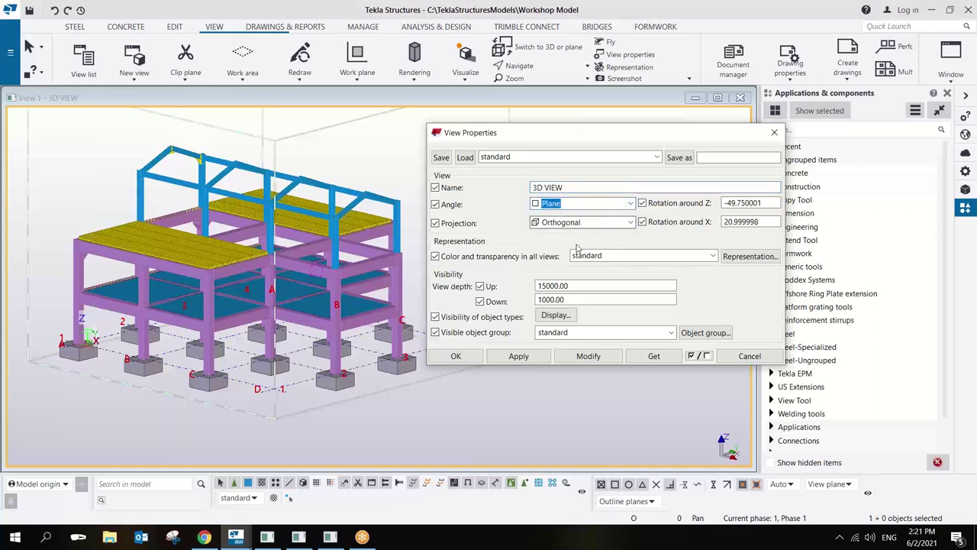
click(589, 356)
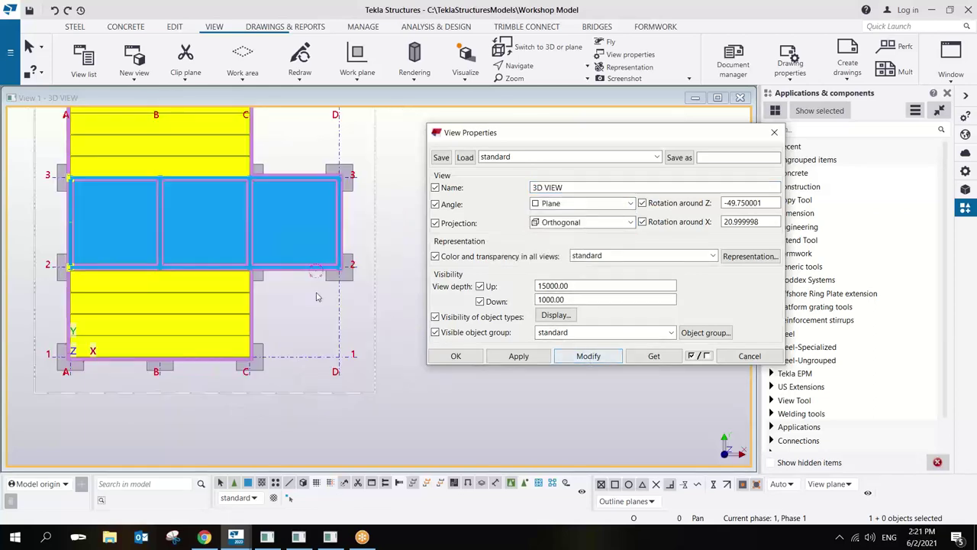
click(598, 207)
click(567, 219)
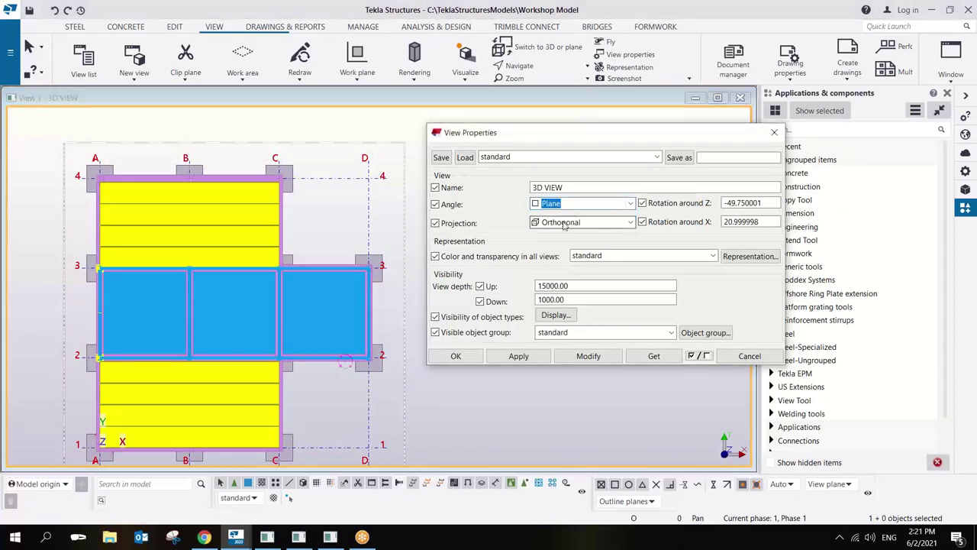
click(560, 226)
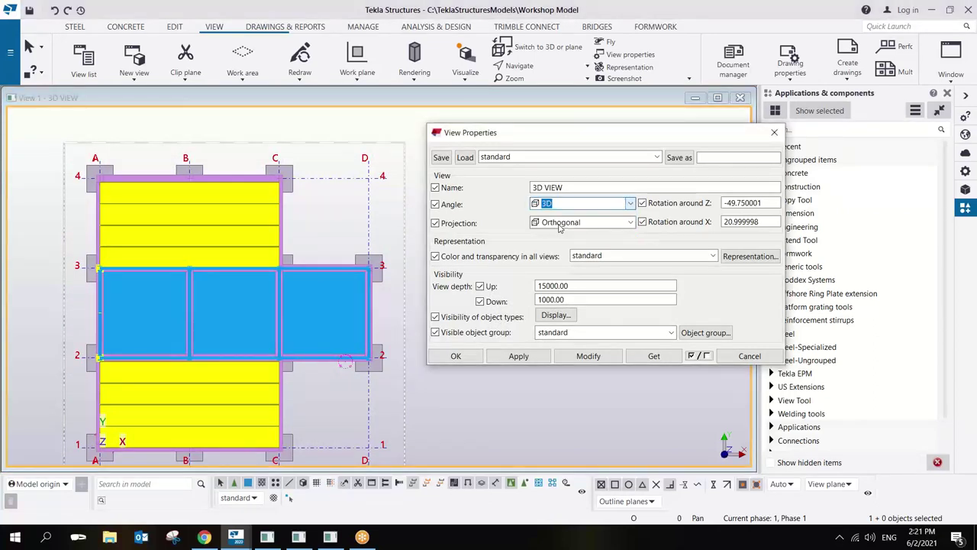
click(588, 356)
Set the 3D view's projection to Perspective and apply it.
middle_drag(317, 323, 274, 255)
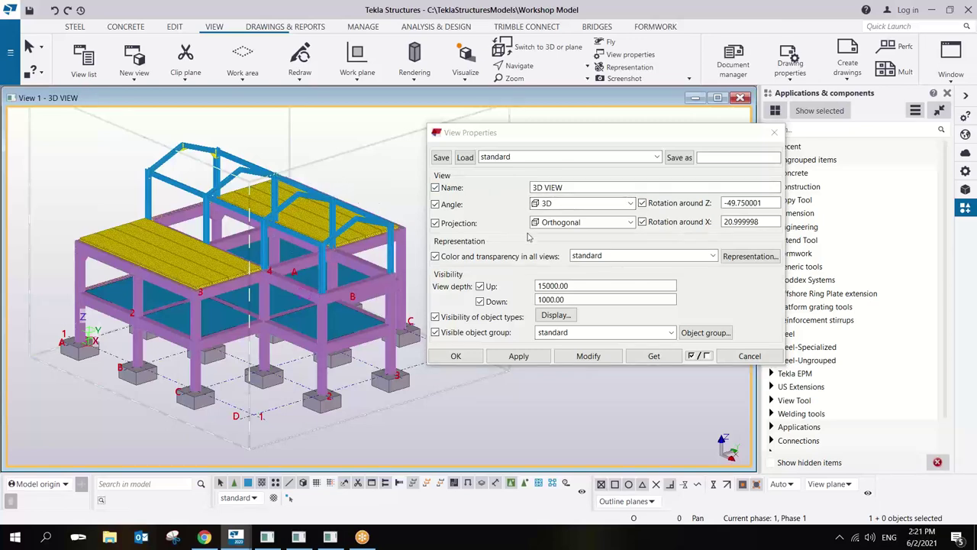
click(631, 223)
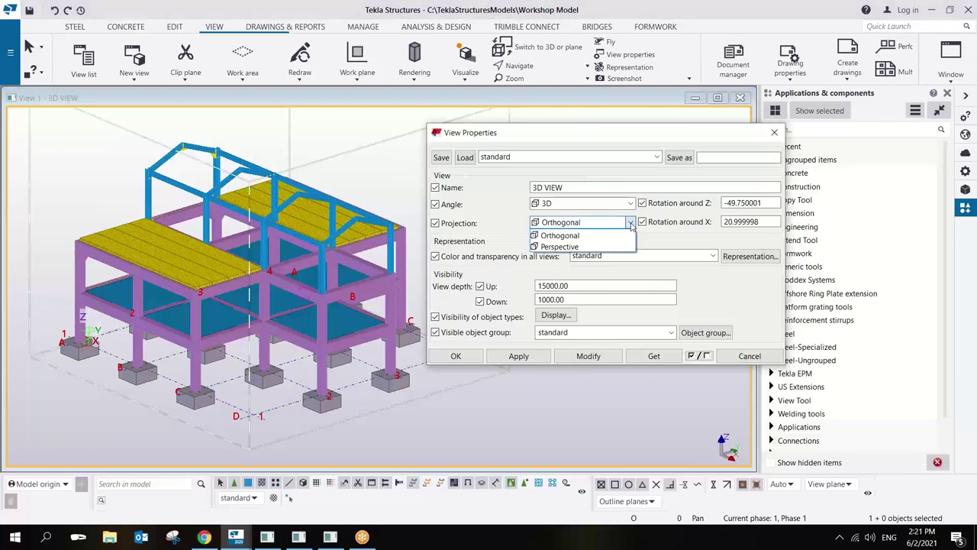
click(572, 248)
click(582, 357)
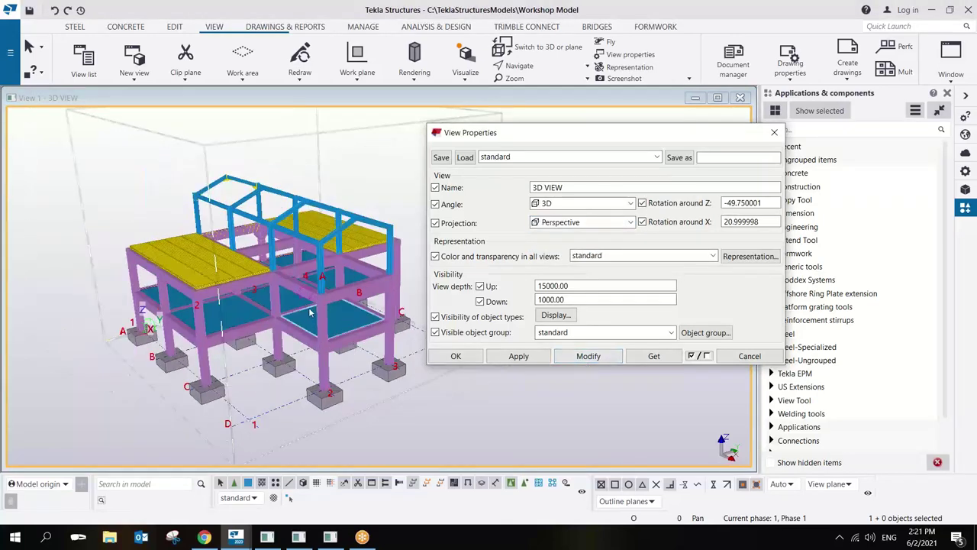
Switch the projection to Orthogonal and look at the model toward a front elevation.
drag(520, 134, 543, 152)
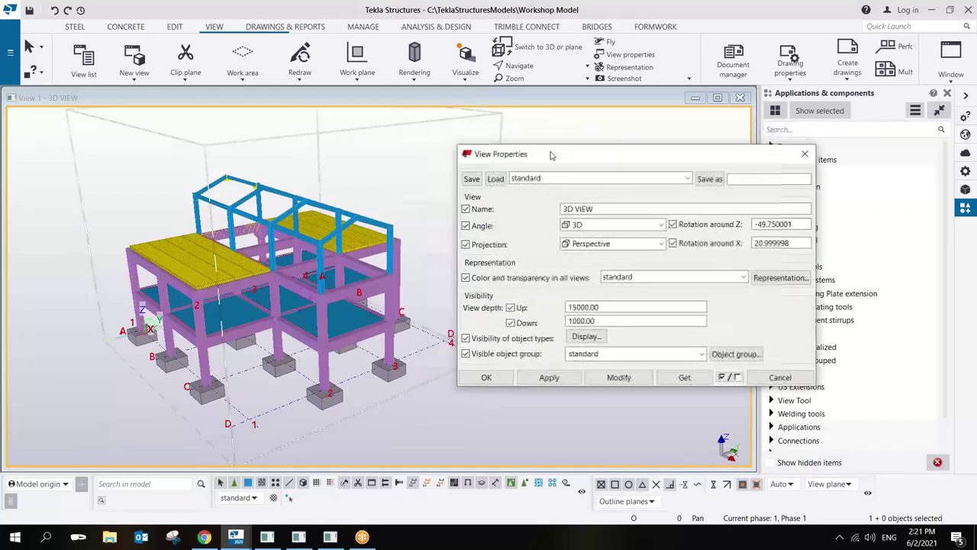
ctrl+middle_drag(320, 306, 455, 260)
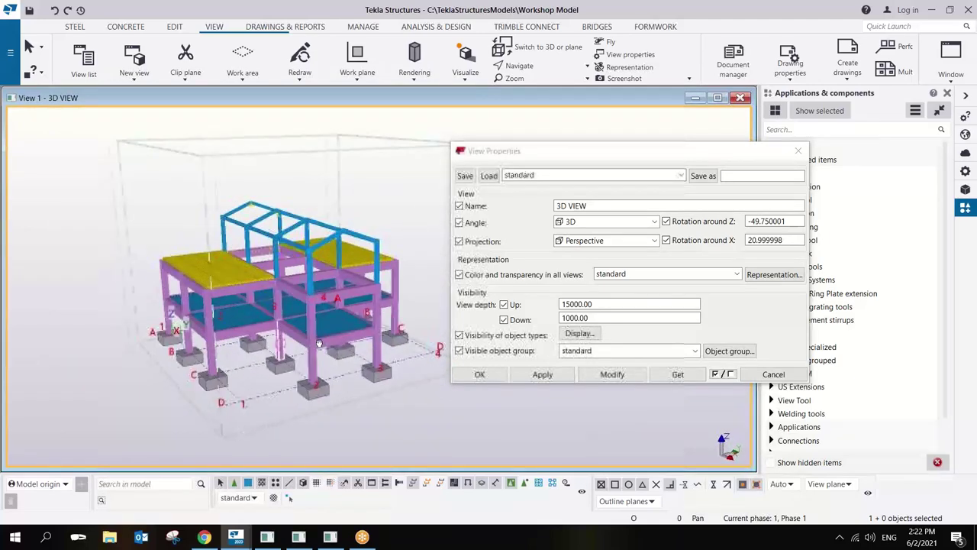
click(651, 241)
click(584, 254)
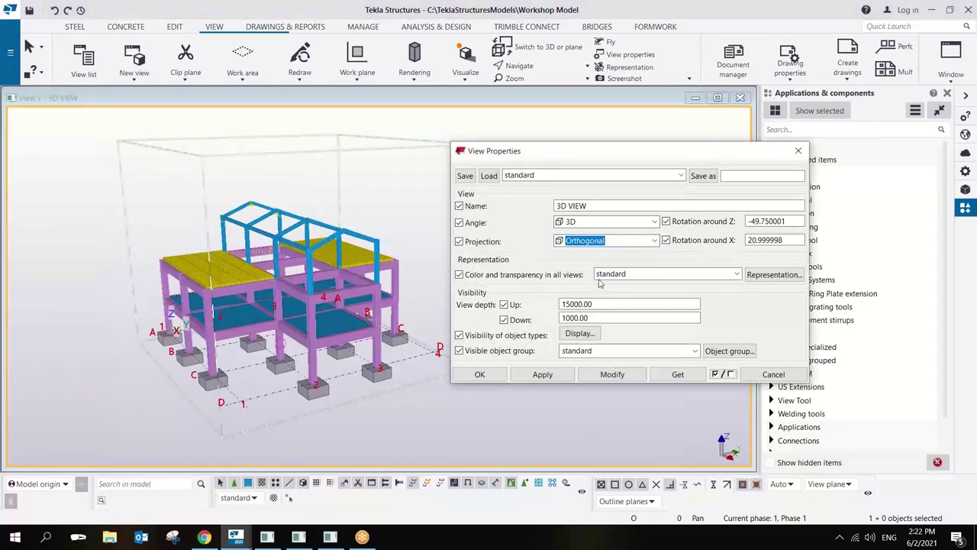
click(620, 376)
scroll(301, 288, up, 4)
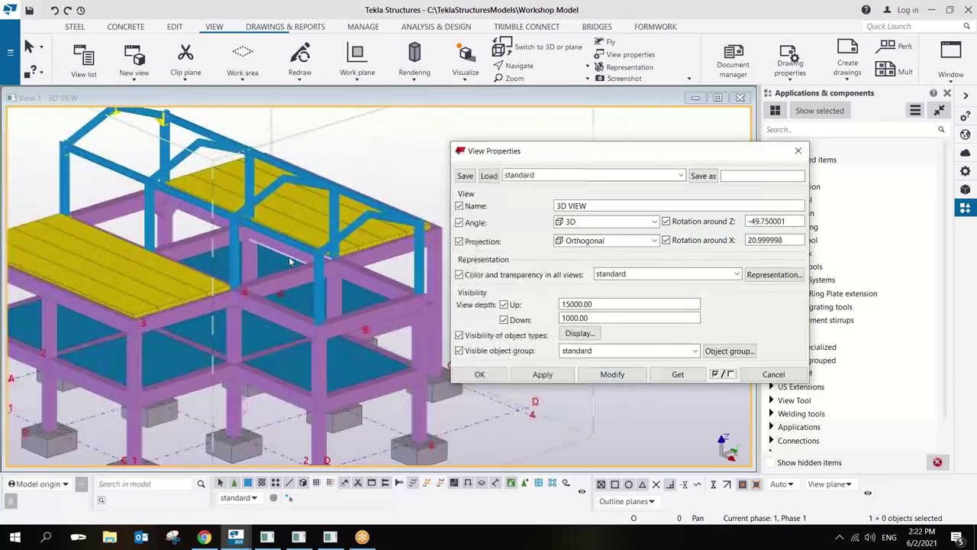
mouse_move(302, 288)
ctrl+middle_down()
mouse_move(219, 228)
mouse_move(298, 275)
ctrl+middle_up()
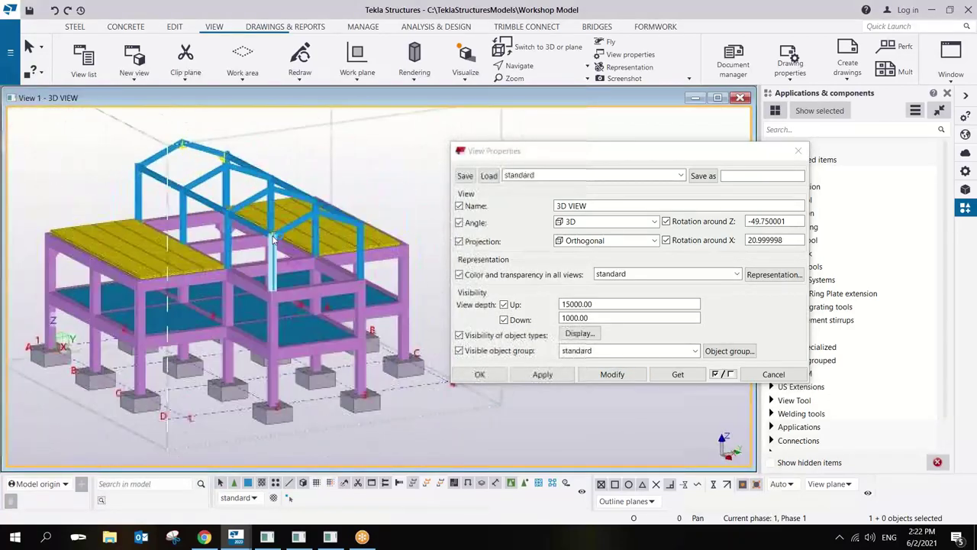
Return to Perspective projection and zoom and pan to compare the result.
click(577, 239)
click(591, 263)
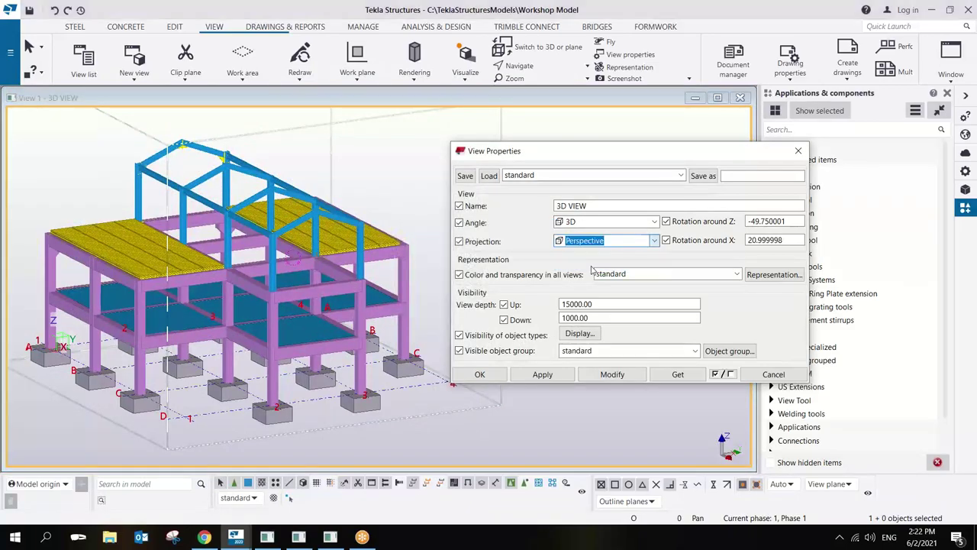
click(611, 374)
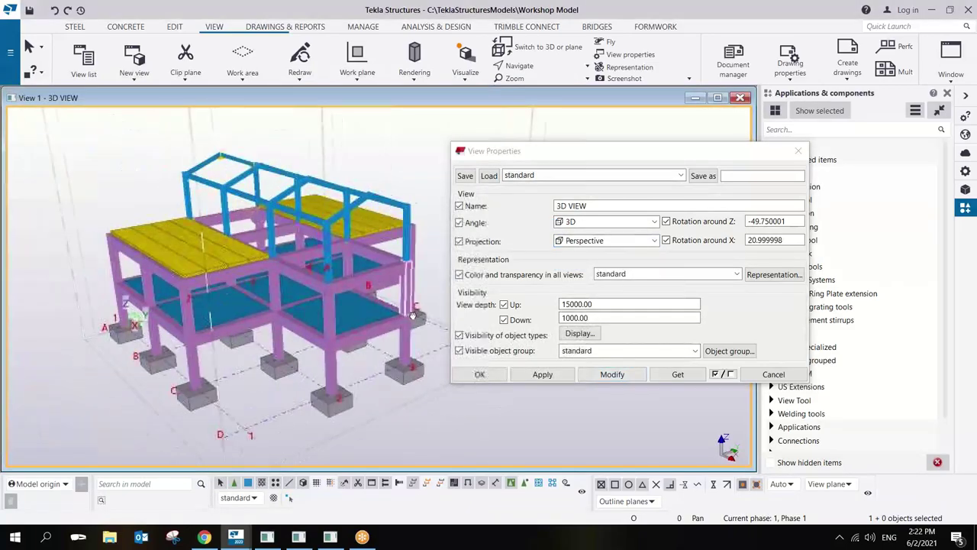
scroll(260, 336, up, 5)
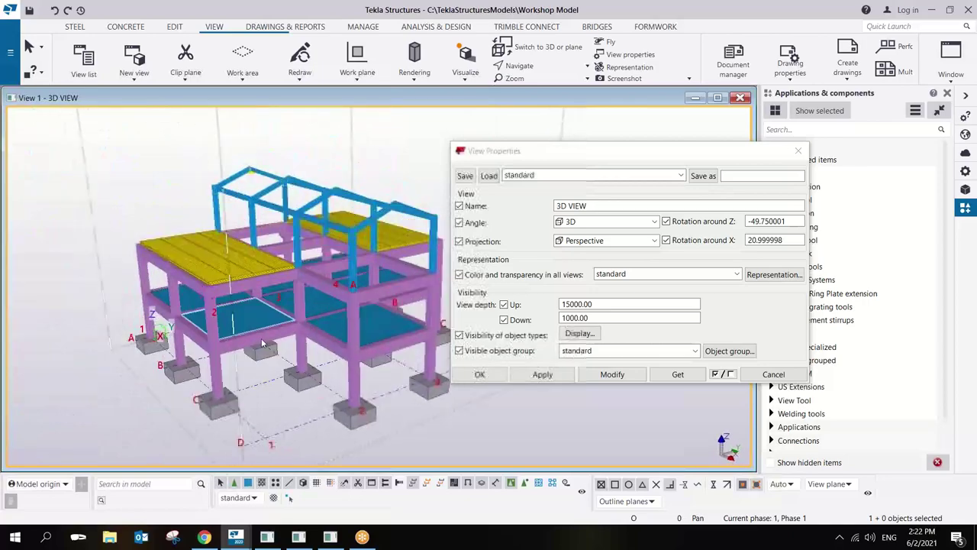
scroll(275, 345, down, 5)
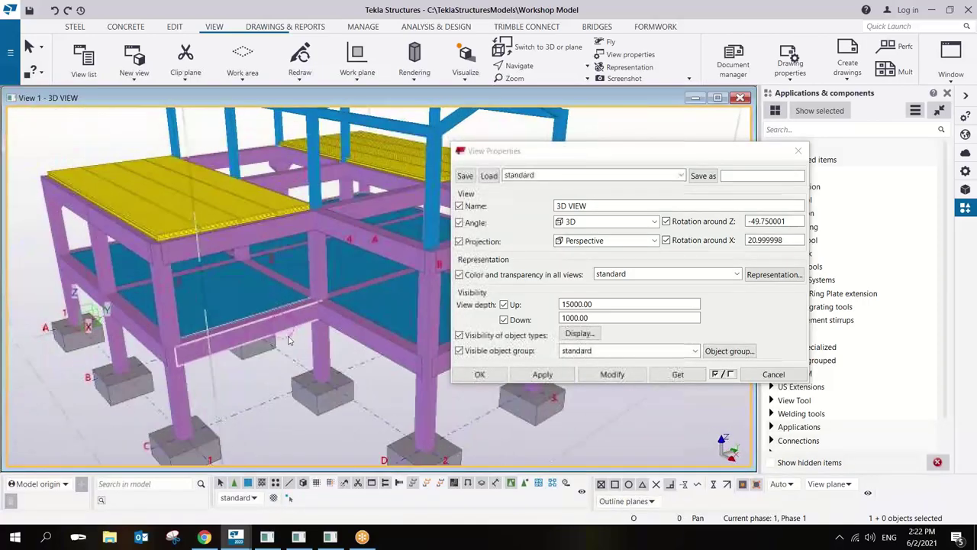
scroll(289, 339, up, 3)
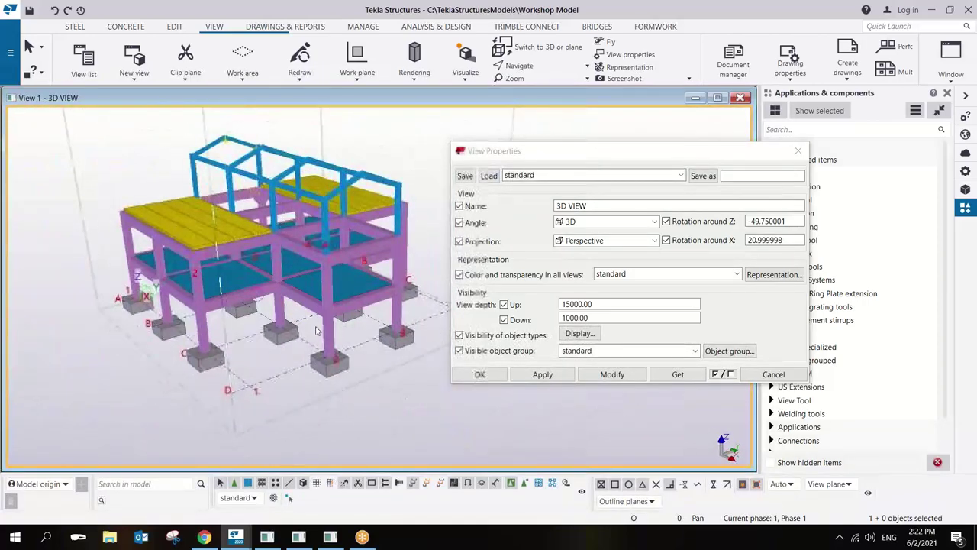
scroll(333, 337, up, 4)
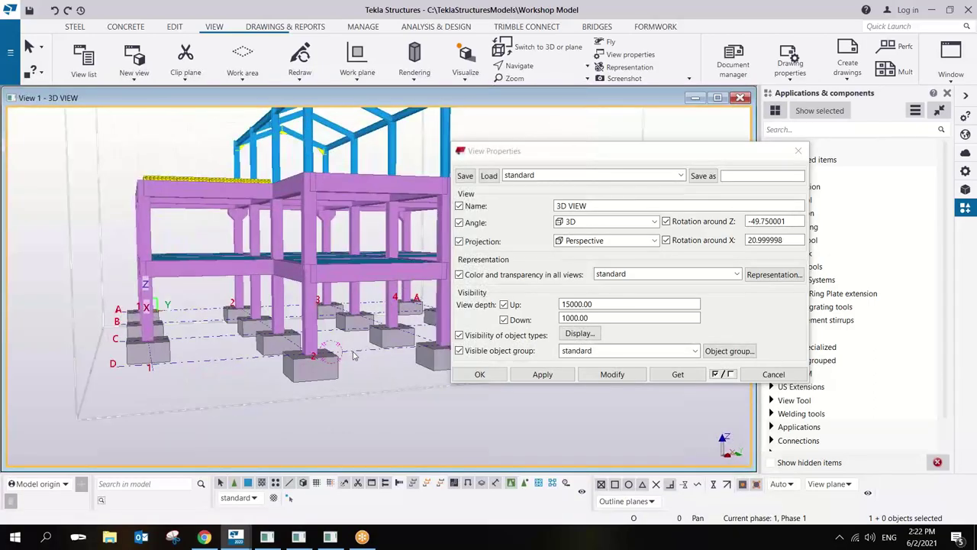
scroll(368, 345, up, 2)
scroll(281, 379, down, 4)
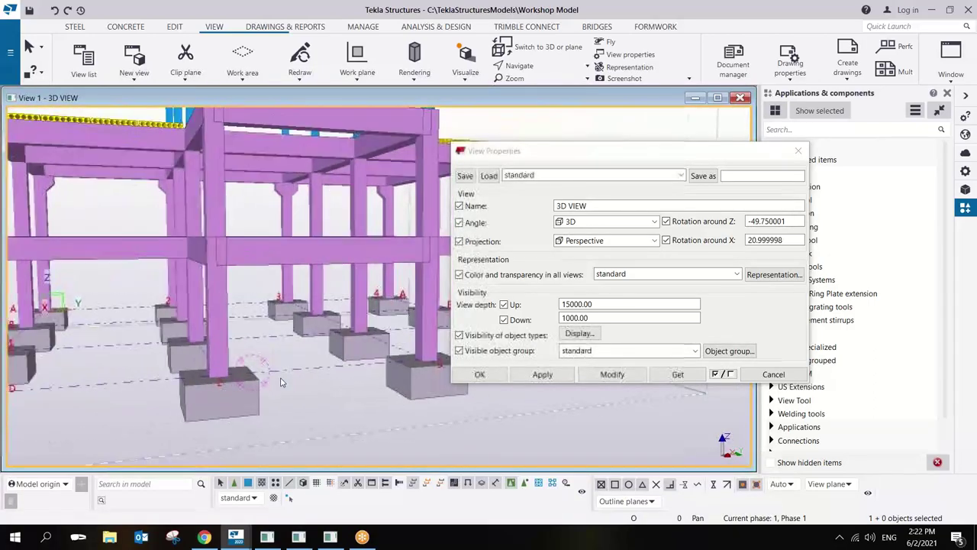
scroll(281, 378, up, 2)
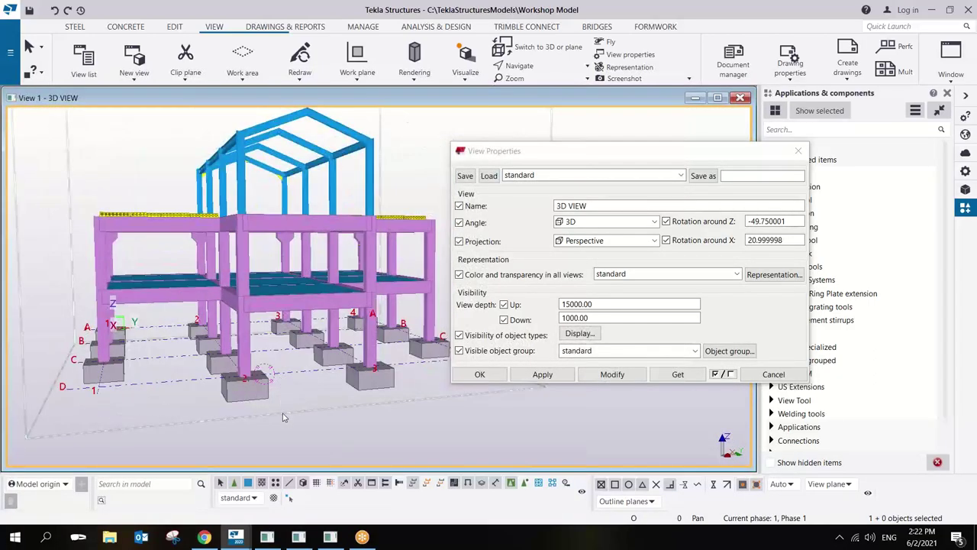
scroll(282, 417, down, 3)
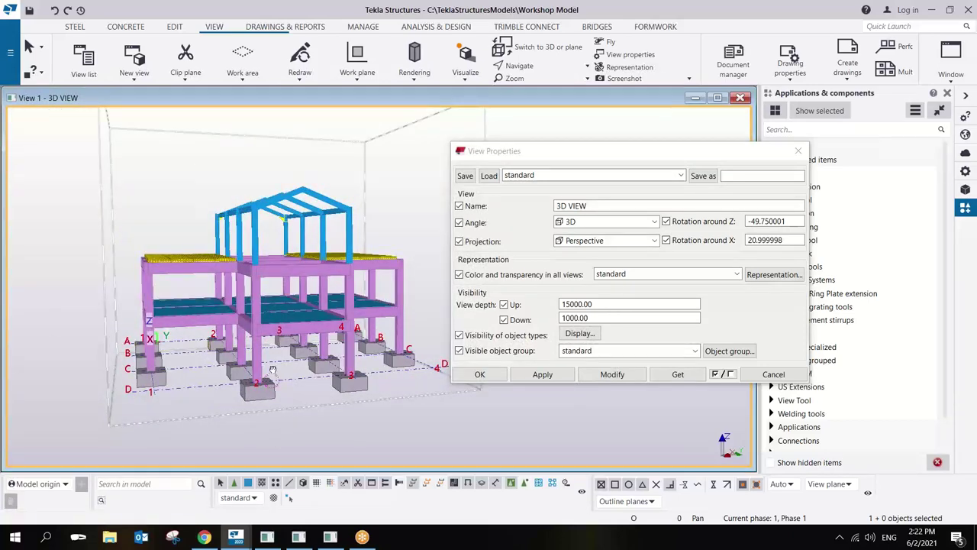
middle_drag(272, 370, 294, 363)
Close the view properties and fly through the 3D view with Fly (Shift+F), twice.
click(480, 374)
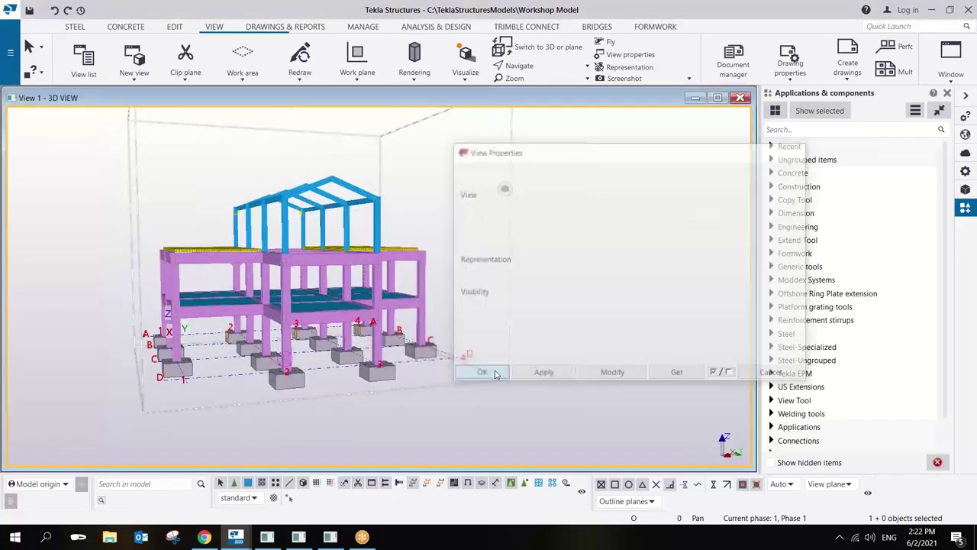
ctrl+middle_drag(315, 341, 346, 272)
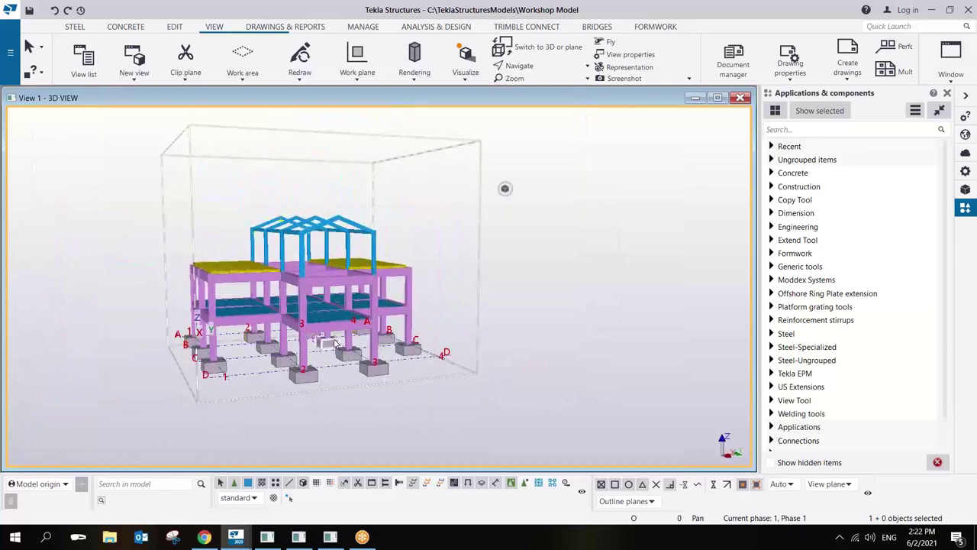
key(shift+f)
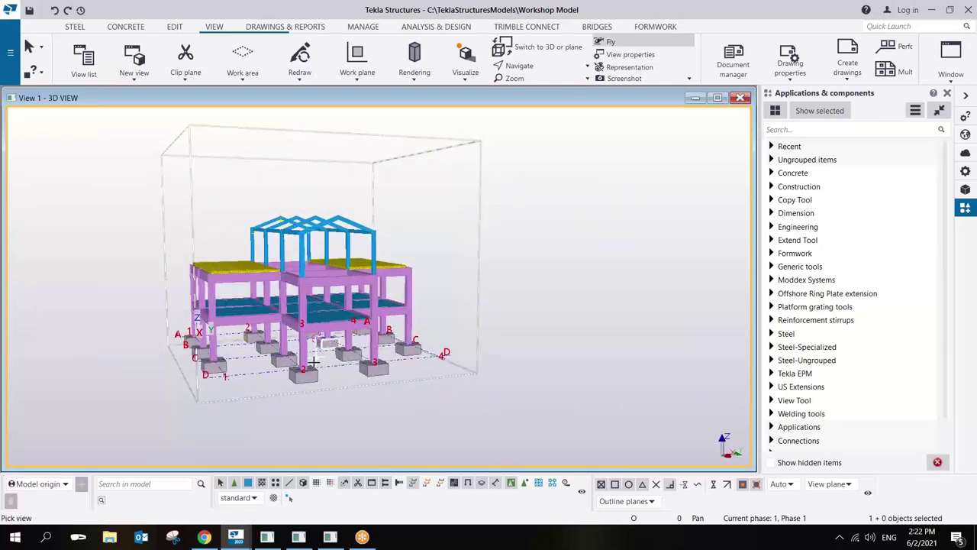
click(294, 410)
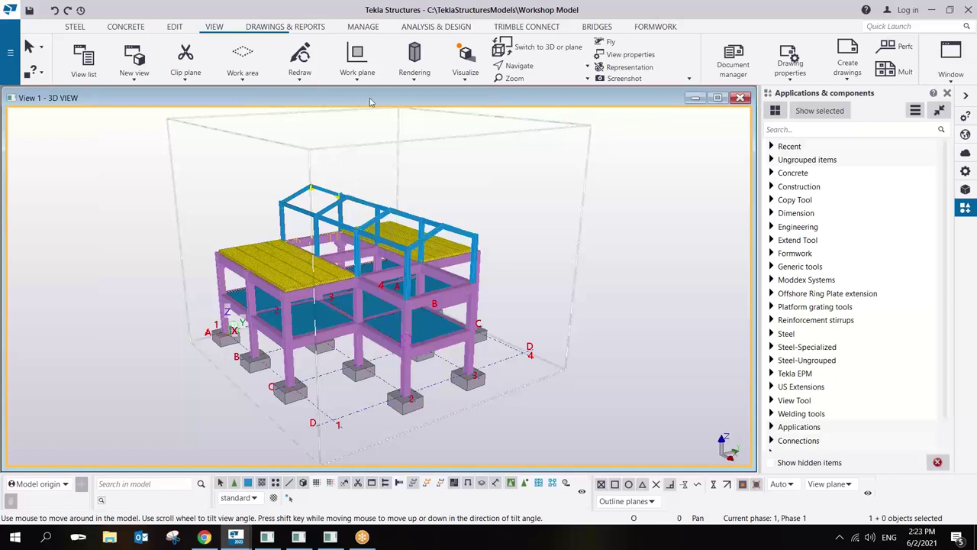
click(213, 26)
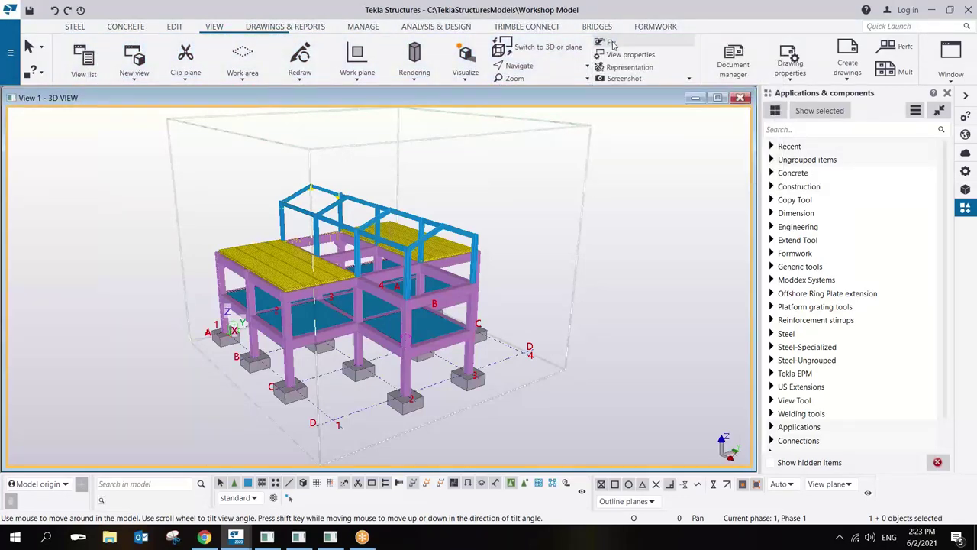
click(613, 44)
click(350, 453)
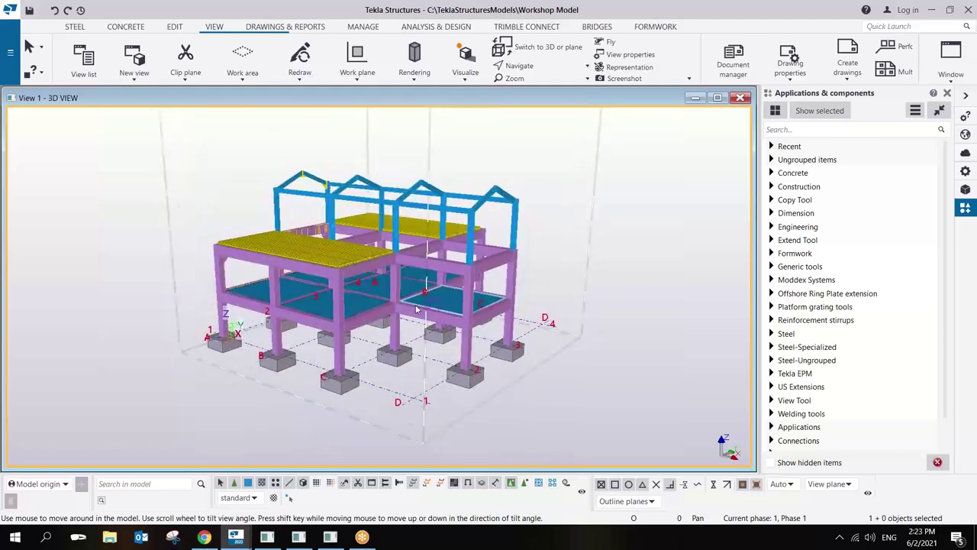
Interrupt Fly, apply Orthogonal projection in View Properties, then zoom, rotate and pan the model.
right_click(479, 141)
click(503, 146)
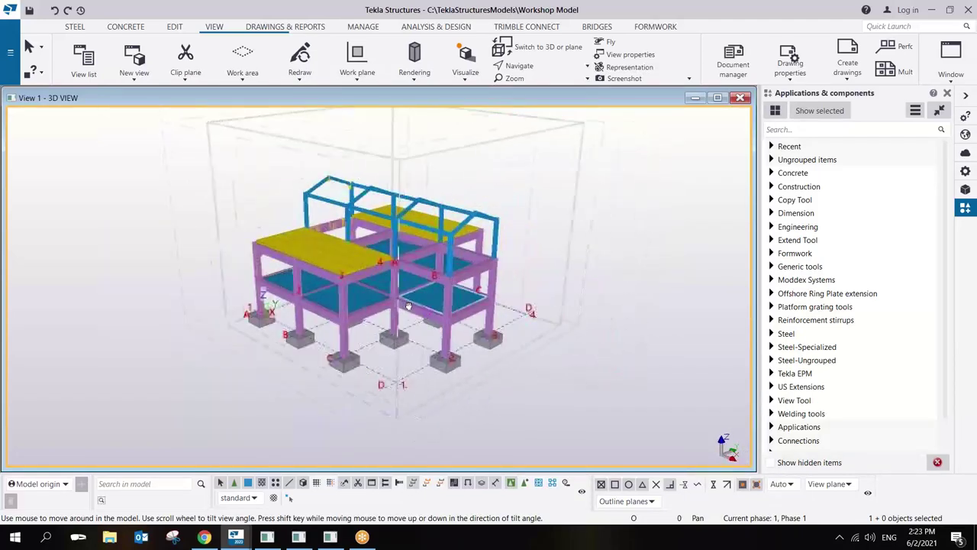
double_click(444, 295)
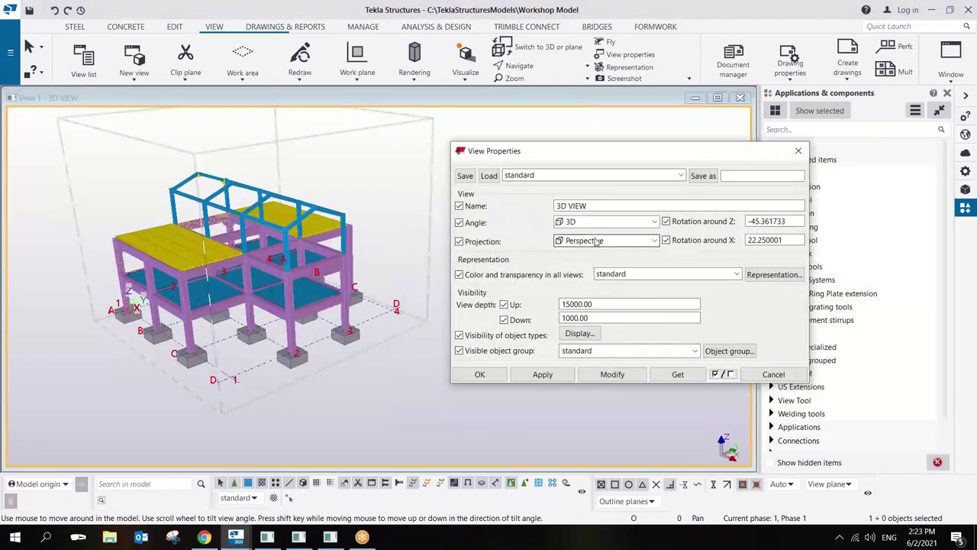
click(596, 241)
click(598, 253)
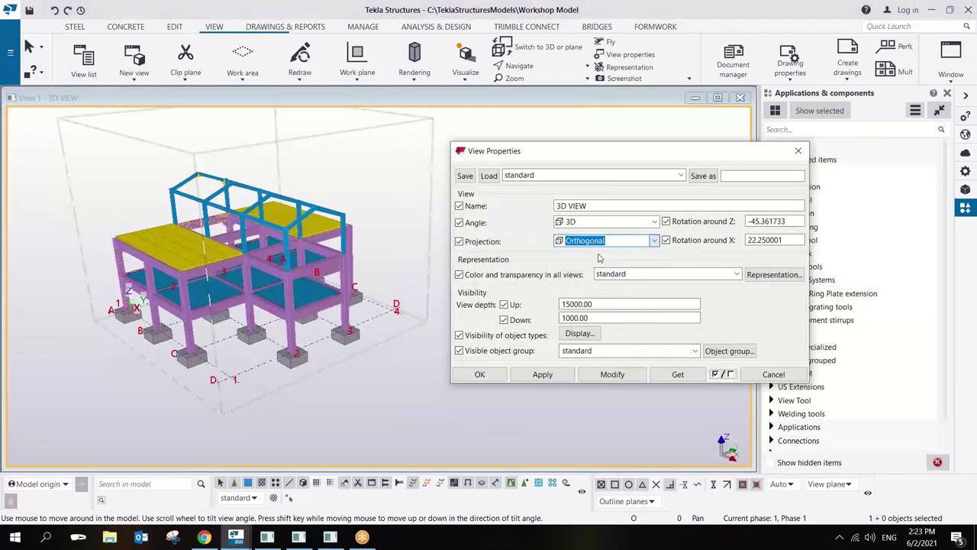
click(612, 375)
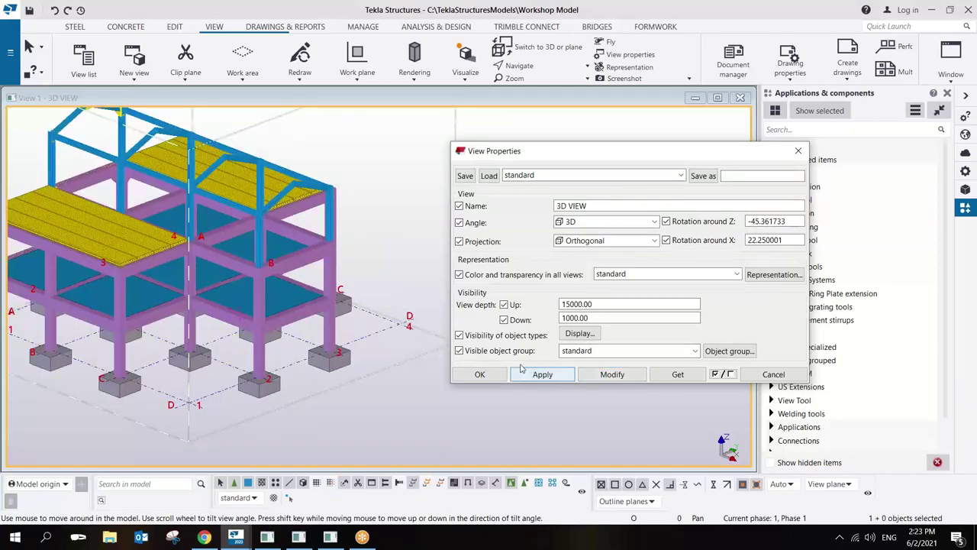
scroll(316, 343, down, 5)
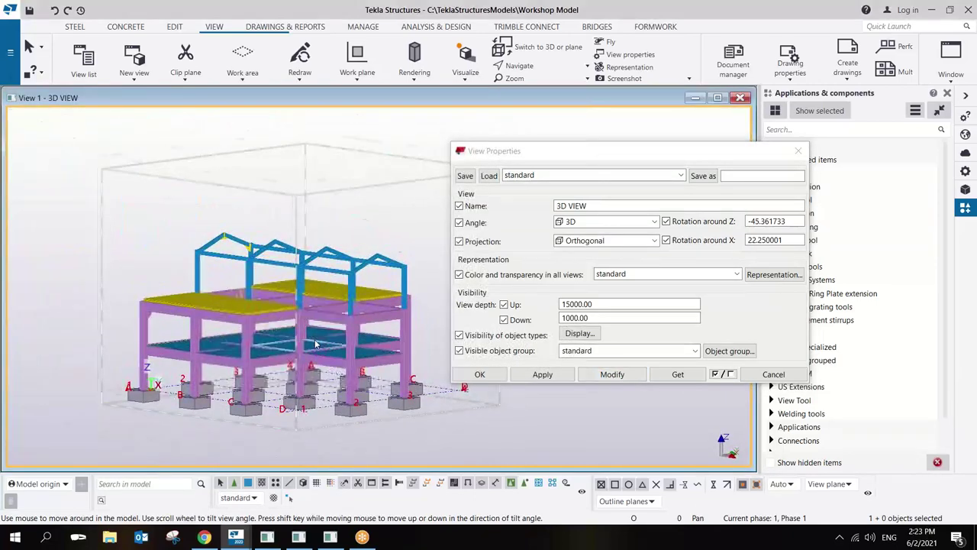
scroll(316, 344, up, 2)
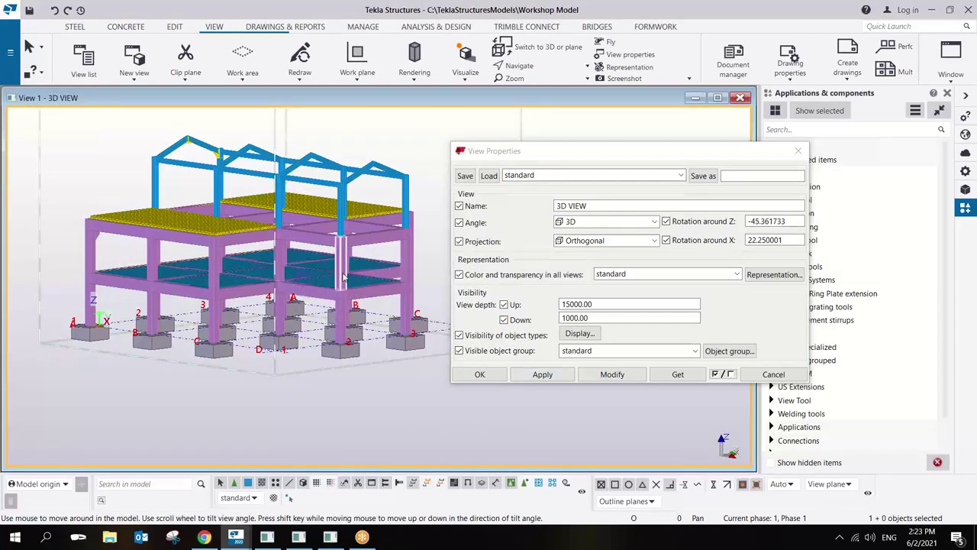
scroll(318, 330, down, 3)
ctrl+middle_drag(312, 270, 263, 279)
middle_drag(354, 172, 307, 159)
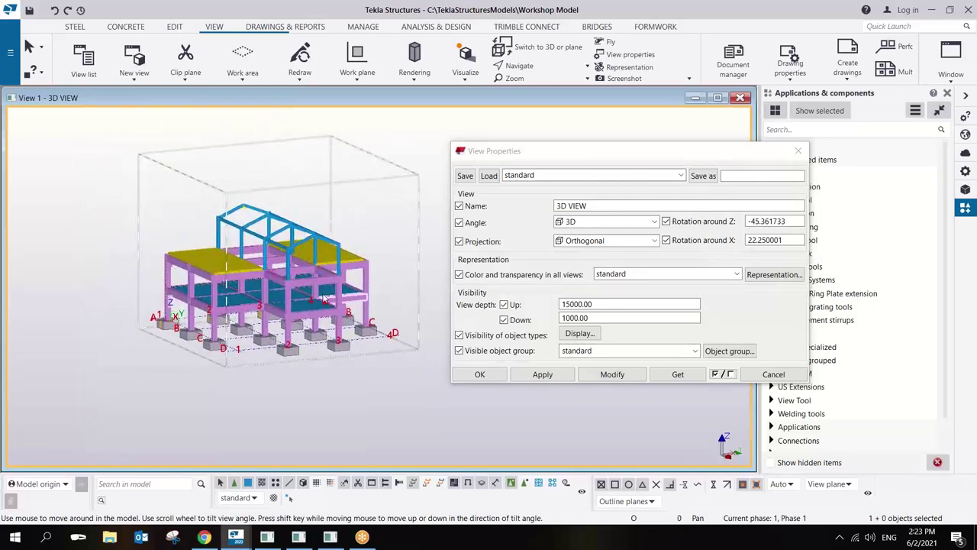
middle_drag(324, 299, 431, 283)
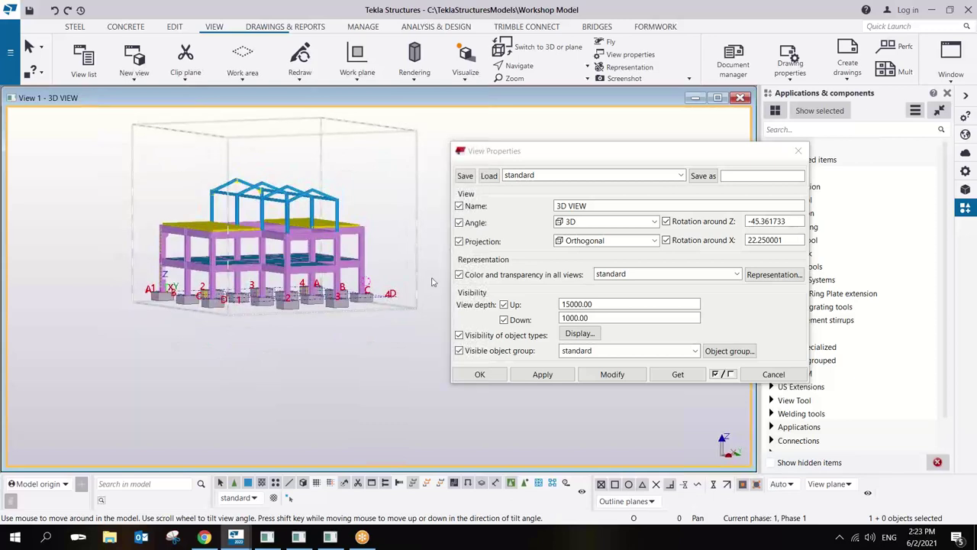
Set the upward view depth to 2500 and view the trimmed model from the front.
click(603, 305)
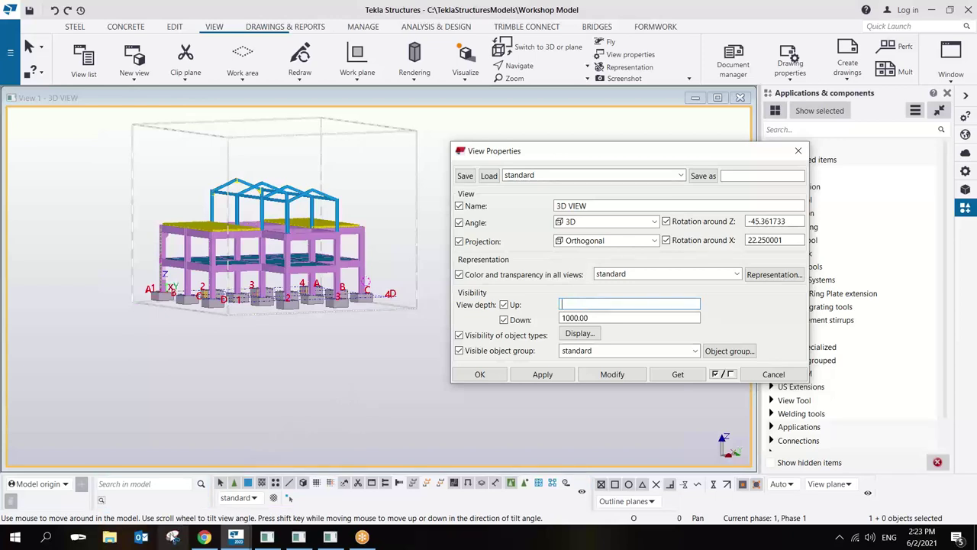
text(2500)
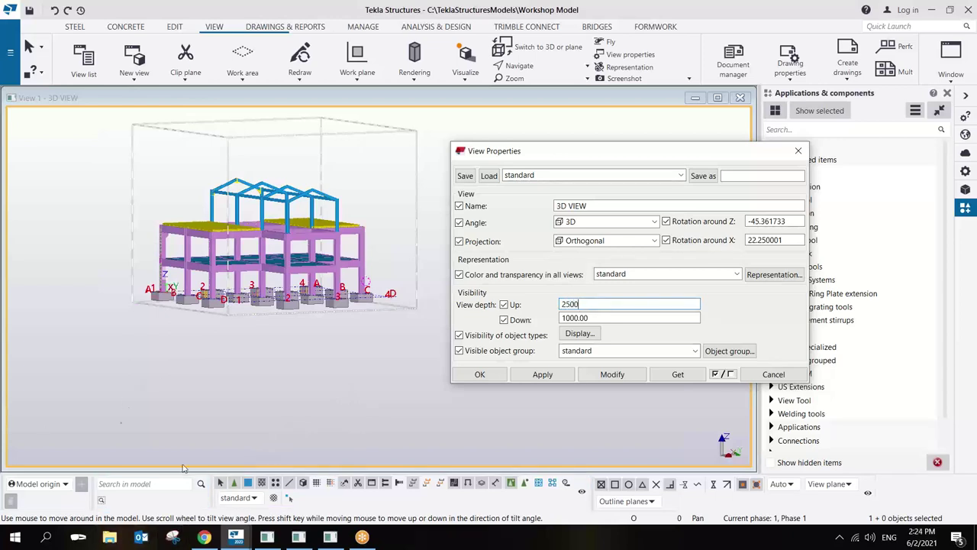
click(612, 374)
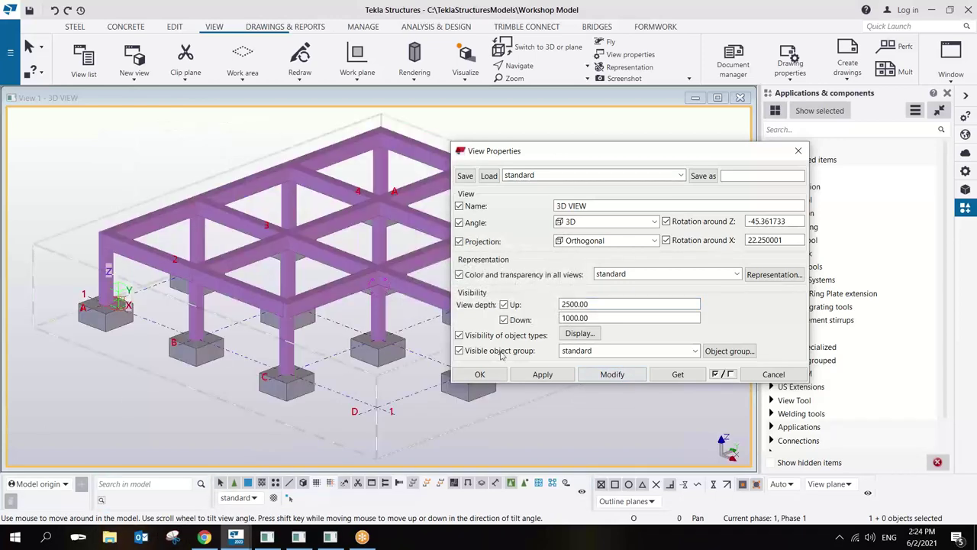
scroll(214, 269, down, 3)
ctrl+middle_drag(214, 269, 303, 268)
scroll(303, 269, up, 3)
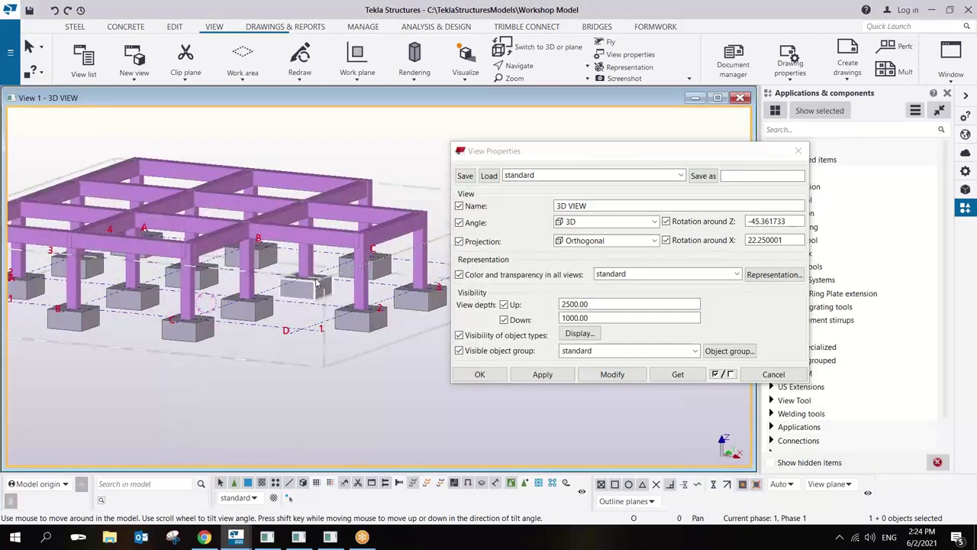
scroll(265, 293, down, 2)
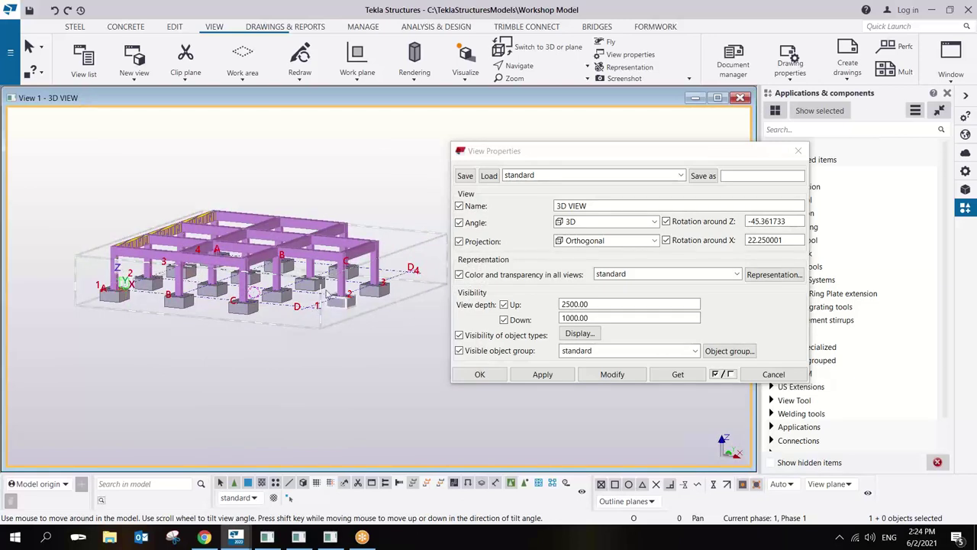
key(ctrl+p)
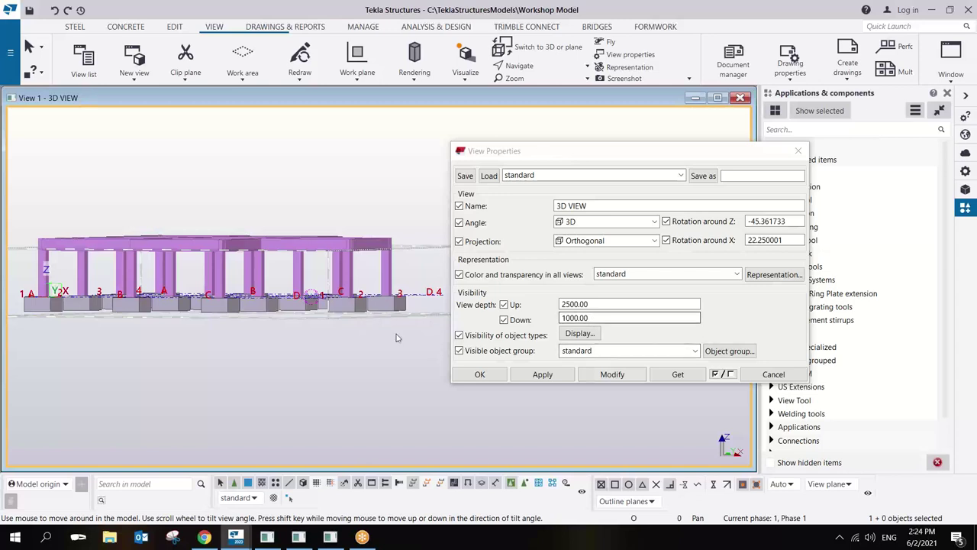
Return to the full-building oblique view and select the upward depth value for re-entry.
click(611, 304)
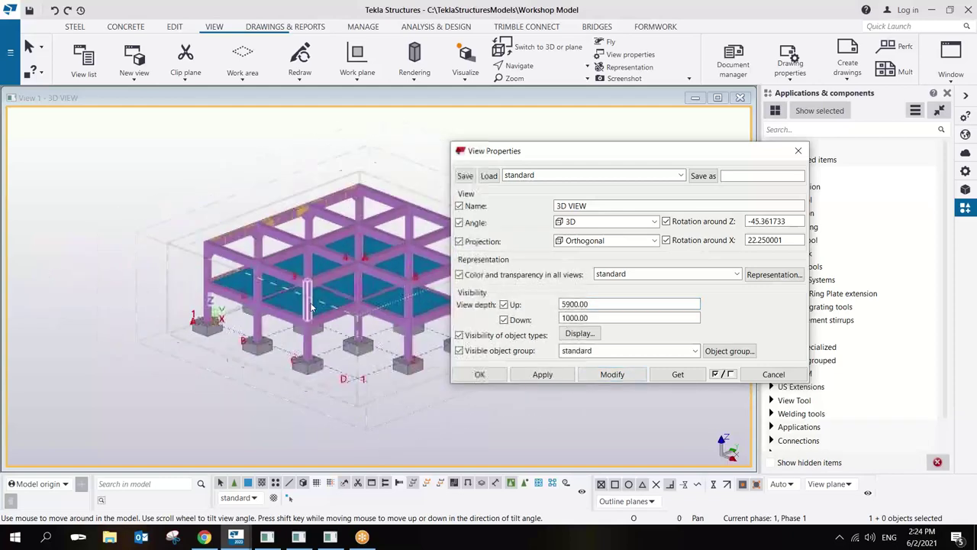
ctrl+middle_drag(321, 305, 293, 291)
drag(292, 291, 332, 275)
key(Home)
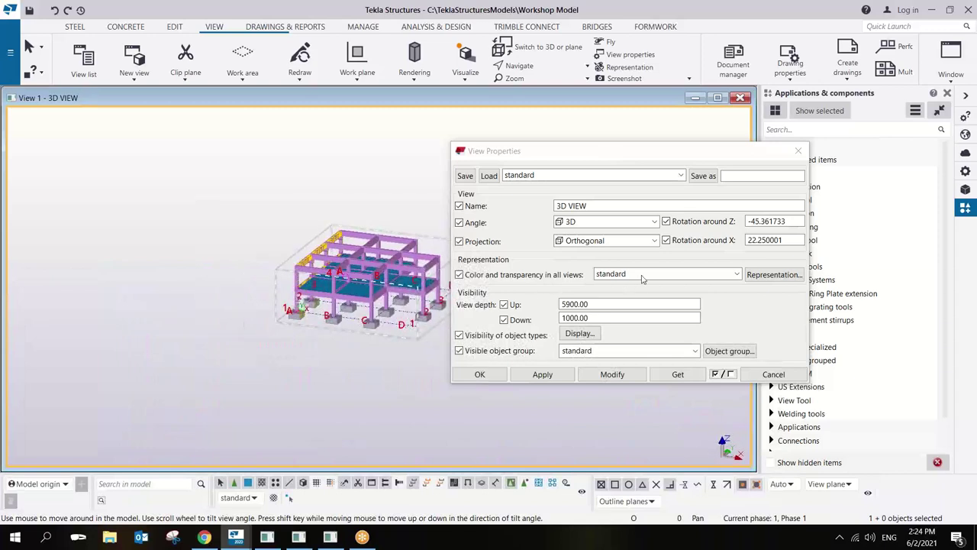
double_click(584, 306)
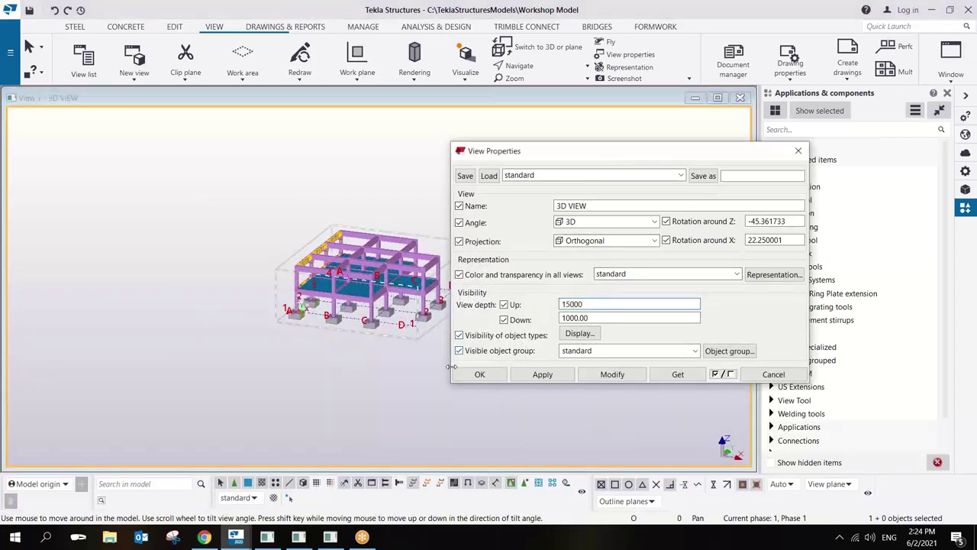
Apply the 15000 upward view depth and rotate to a near-front view of the building.
click(612, 374)
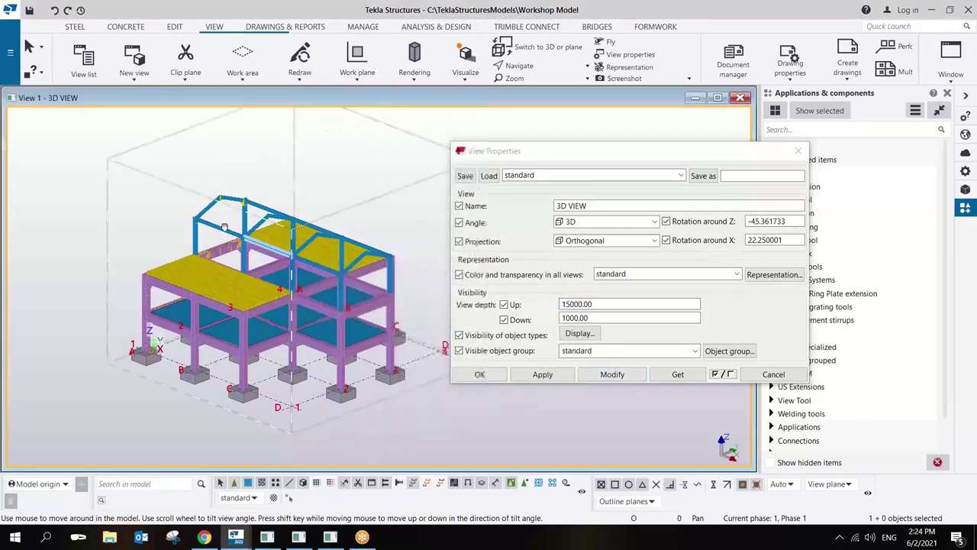
ctrl+middle_drag(248, 256, 316, 288)
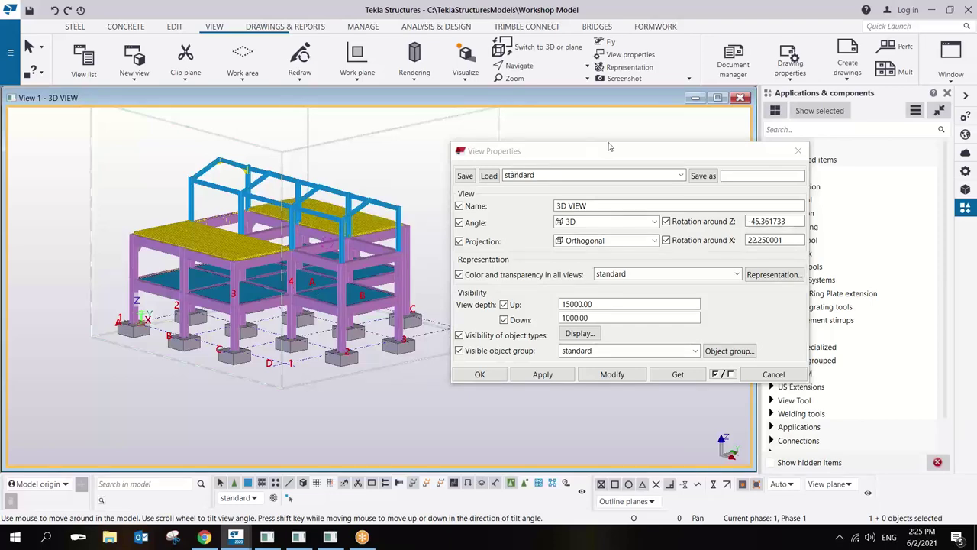
drag(615, 150, 460, 131)
Close the view properties and toggle to plan view and back to 3D.
click(644, 134)
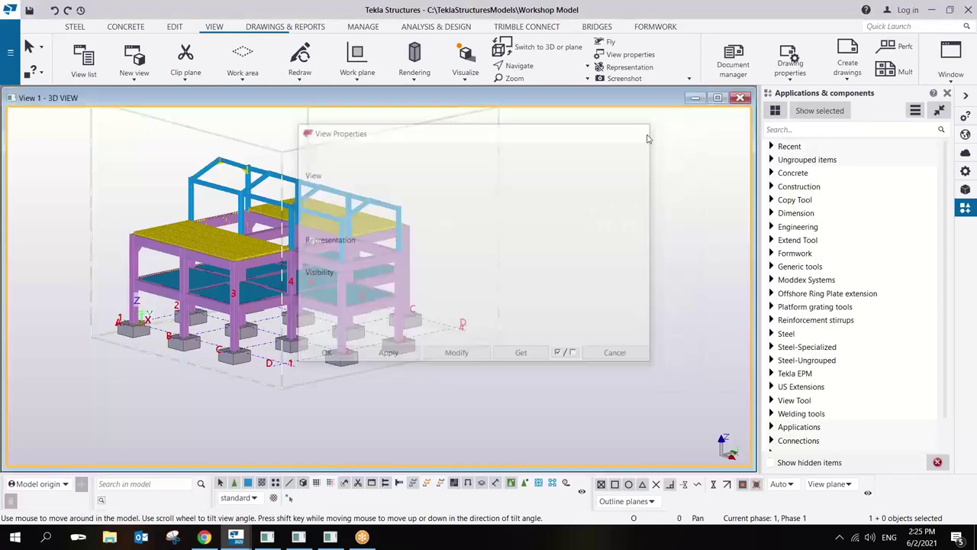
key(ctrl+p)
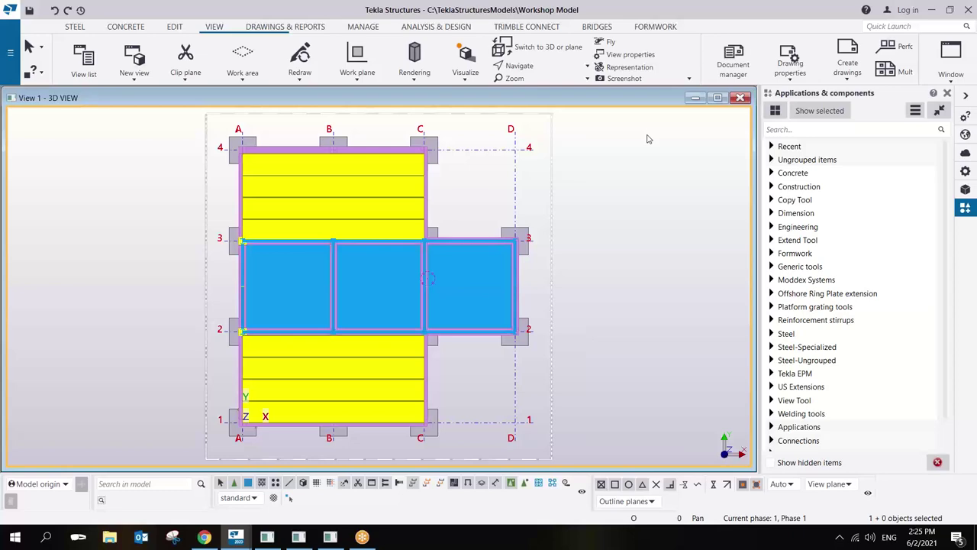
key(ctrl+p)
Open the Grid A elevation from the named views list.
key(ctrl+i)
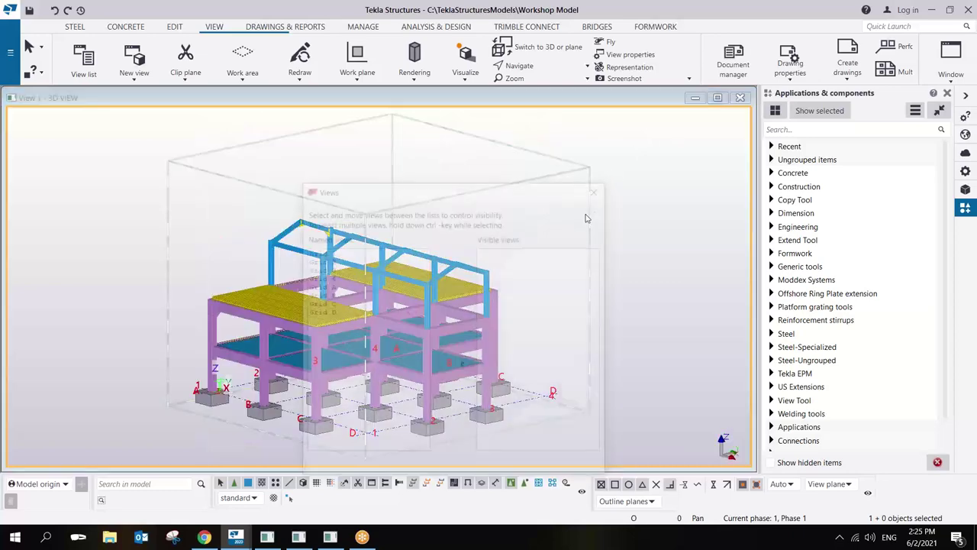
drag(505, 189, 594, 124)
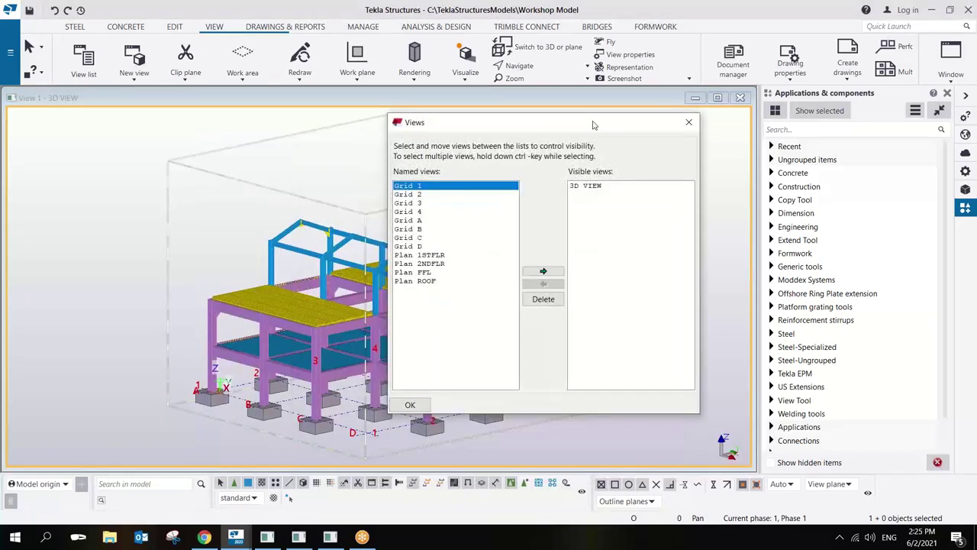
click(884, 76)
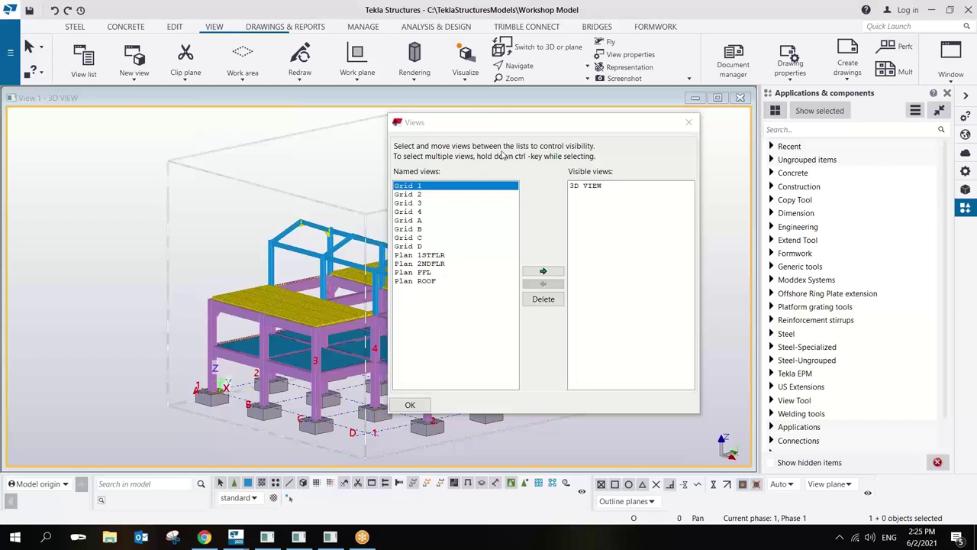
middle_drag(322, 285, 233, 273)
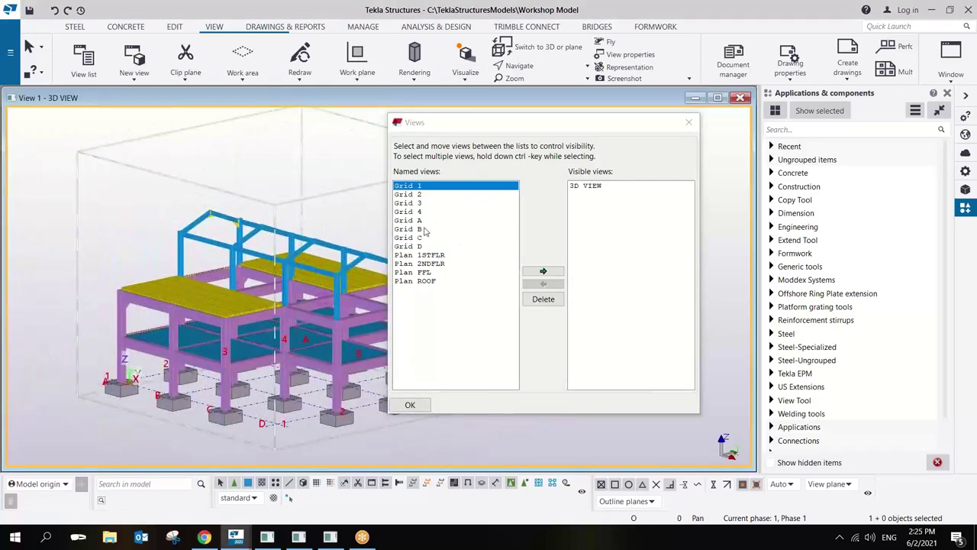
double_click(412, 220)
click(689, 122)
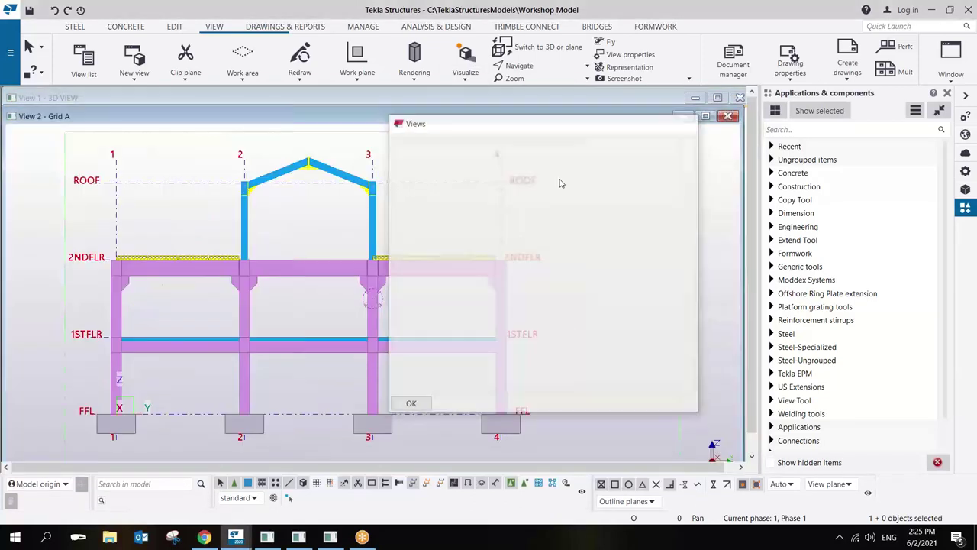
middle_drag(381, 285, 427, 279)
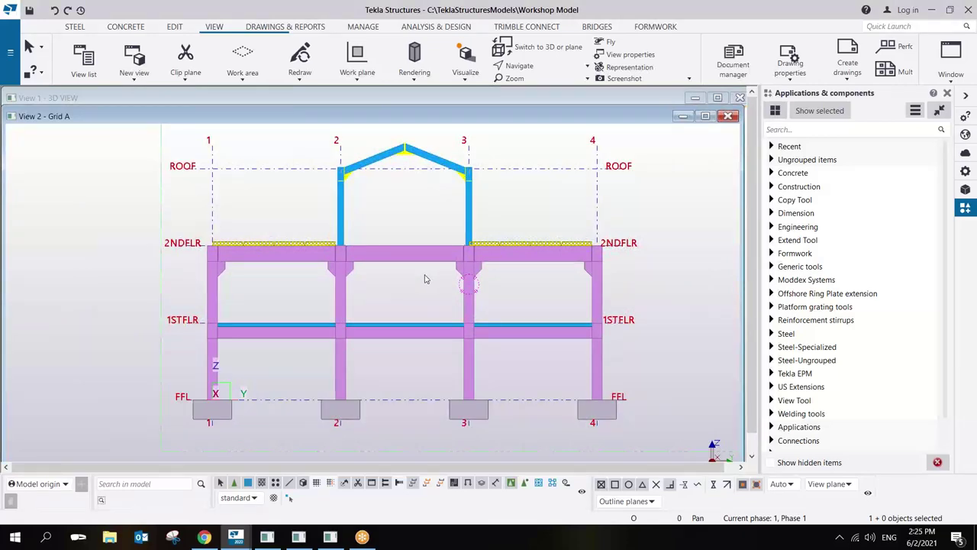
scroll(420, 283, down, 2)
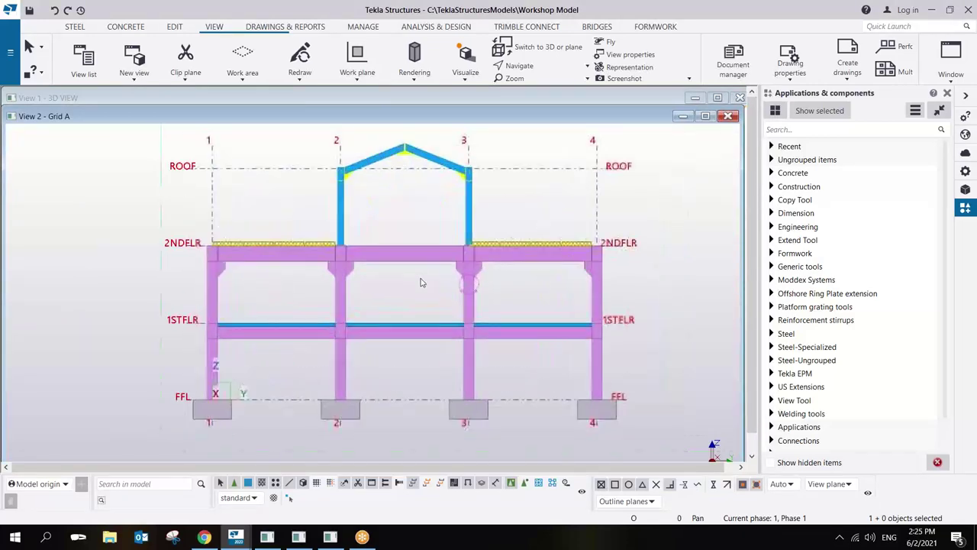
scroll(420, 283, up, 3)
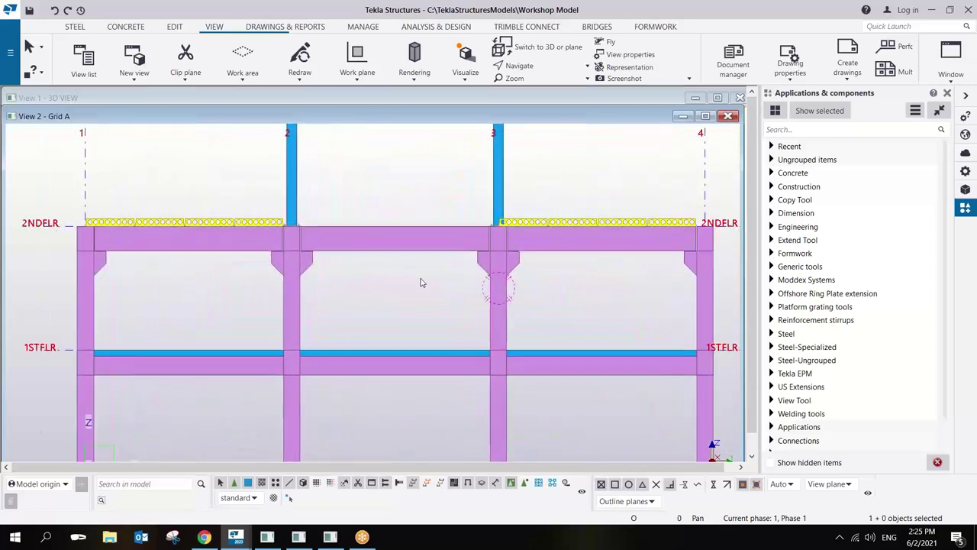
scroll(420, 283, down, 5)
scroll(420, 284, up, 2)
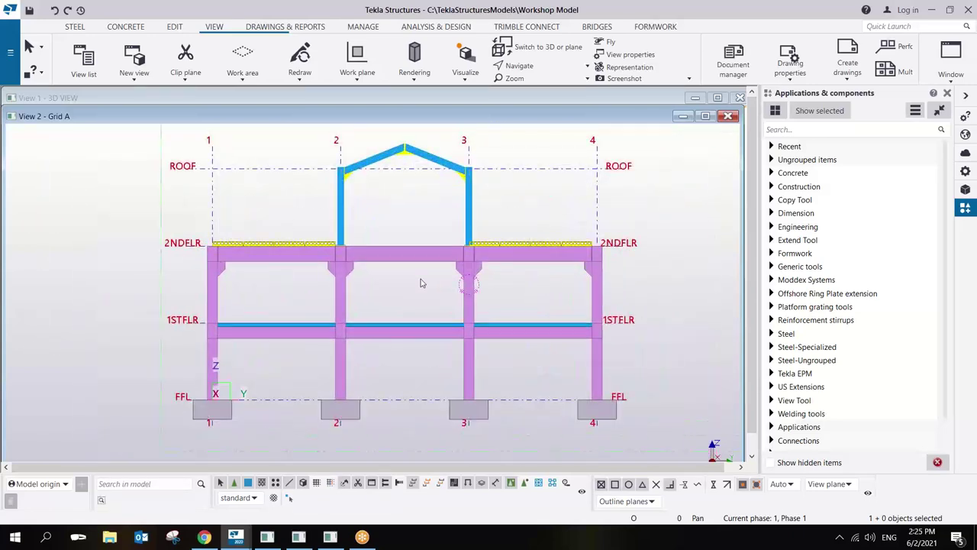
scroll(419, 283, down, 1)
scroll(420, 283, up, 1)
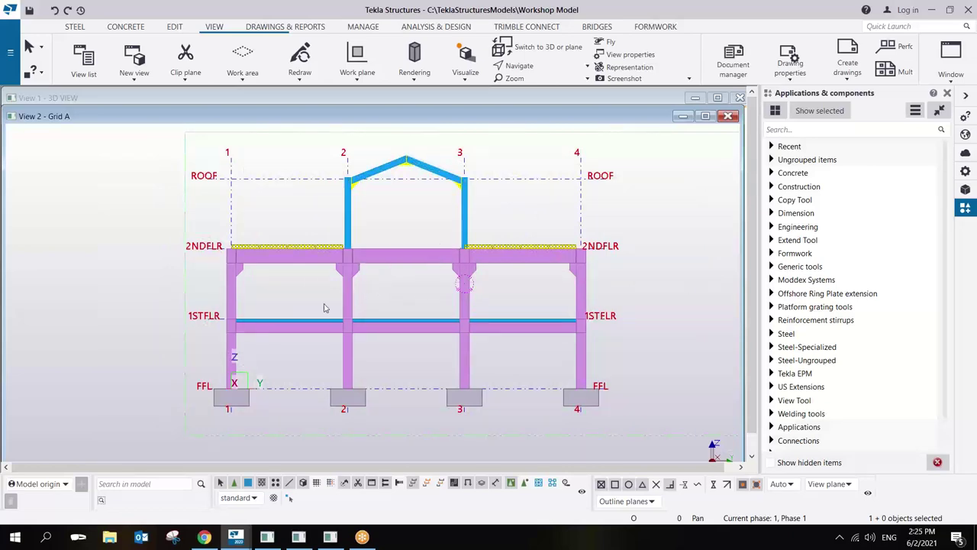
key(ctrl+p)
ctrl+middle_drag(403, 287, 374, 327)
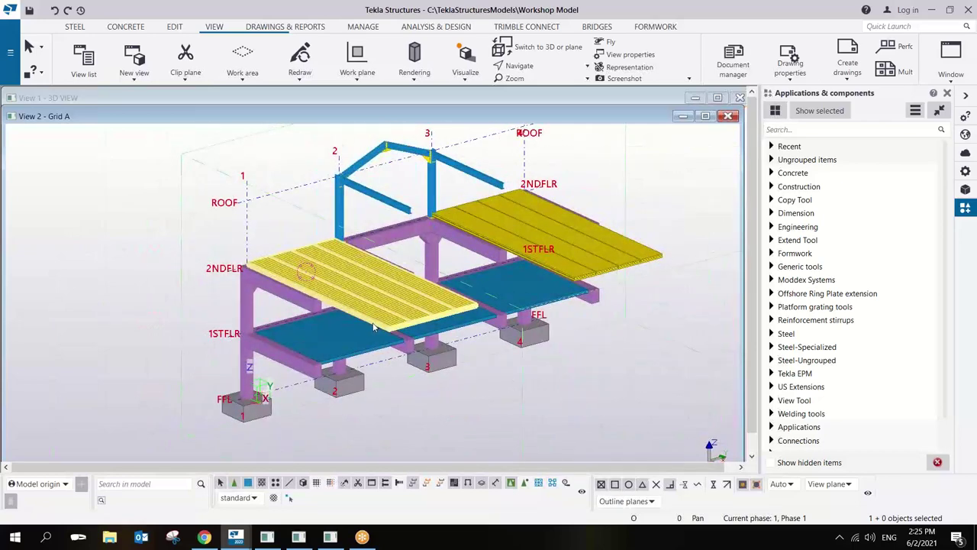
key(ctrl+p)
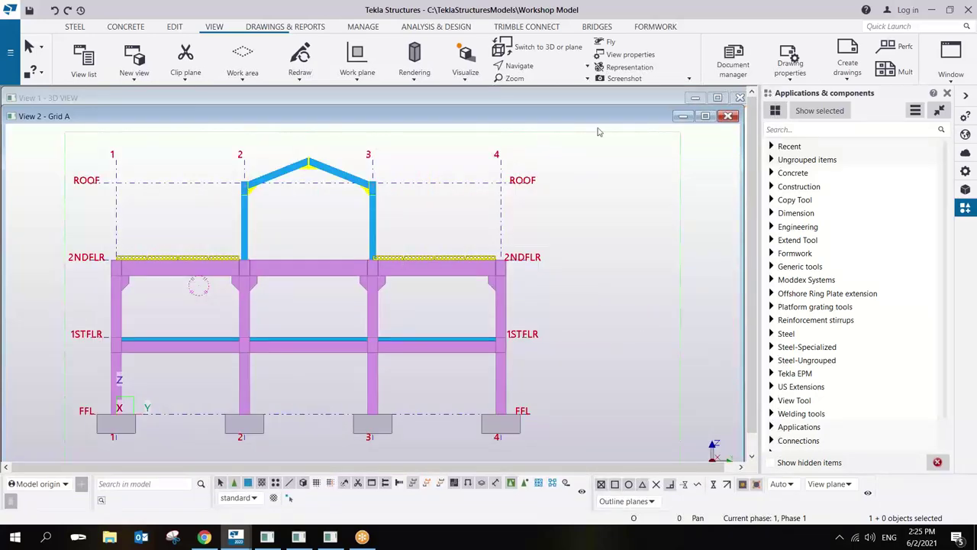
drag(616, 120, 462, 130)
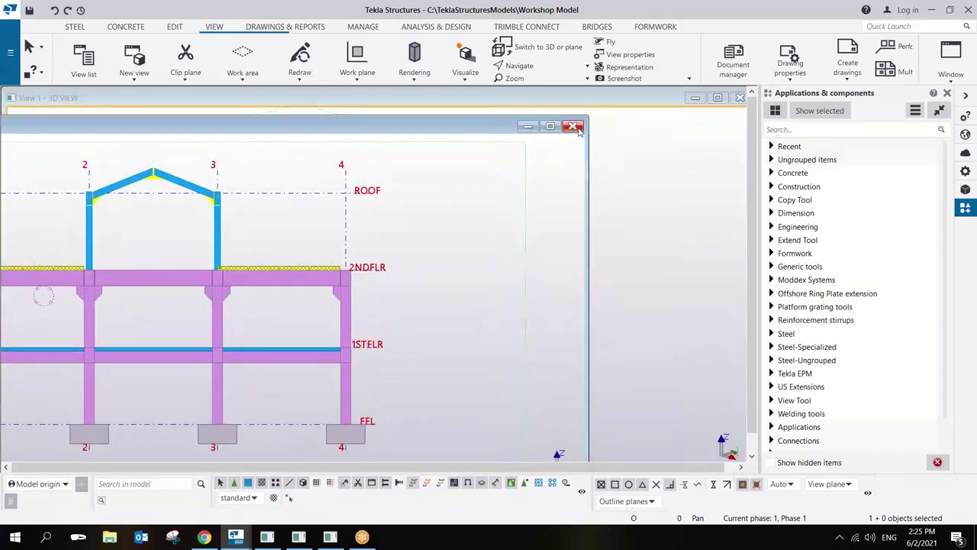
Close the Grid A elevation and orbit the 3D view to a lower, frontal angle.
click(572, 127)
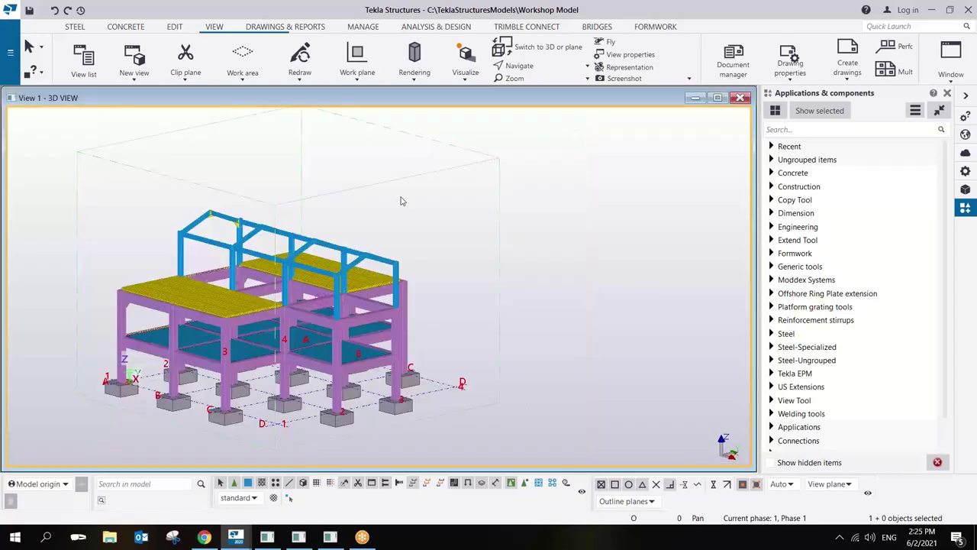
scroll(348, 241, up, 10)
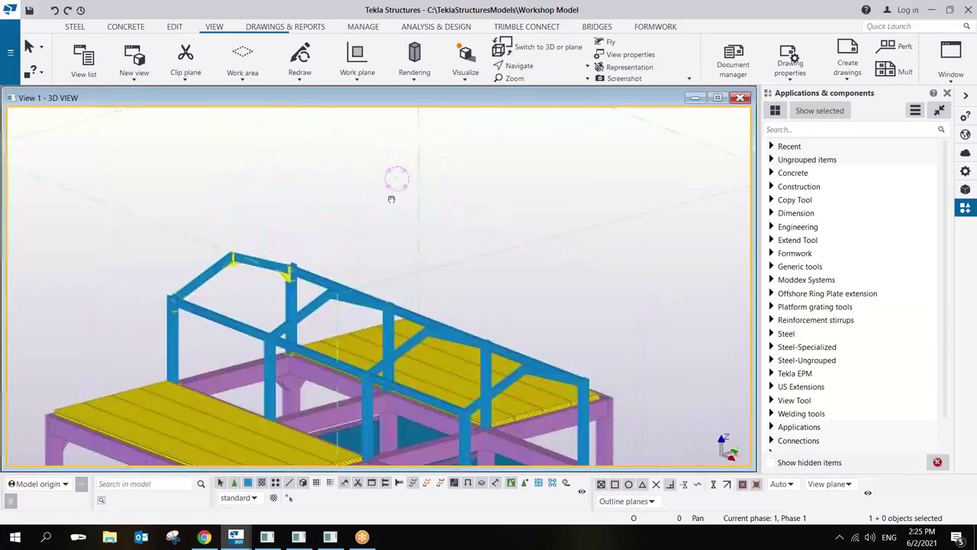
scroll(375, 314, down, 10)
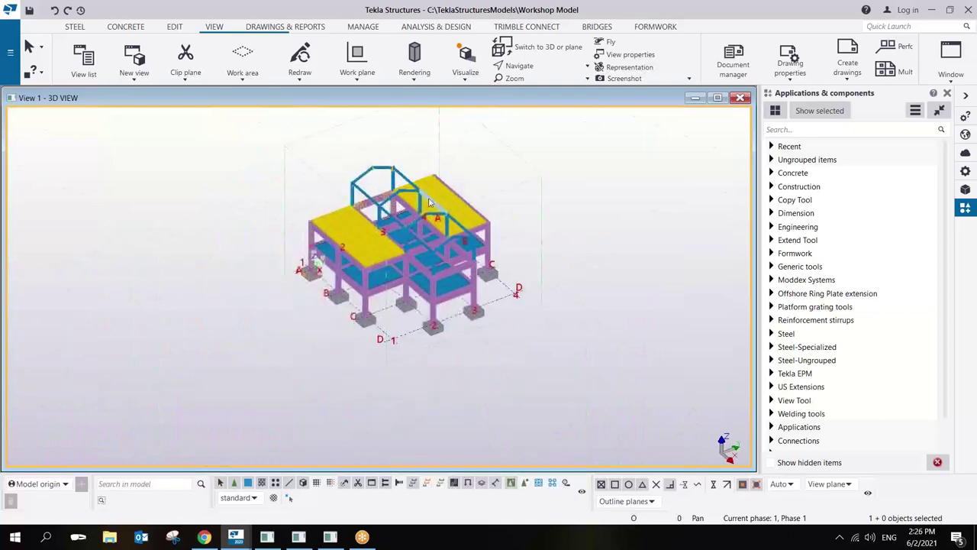
ctrl+middle_drag(419, 231, 372, 239)
scroll(408, 241, up, 5)
scroll(410, 249, down, 8)
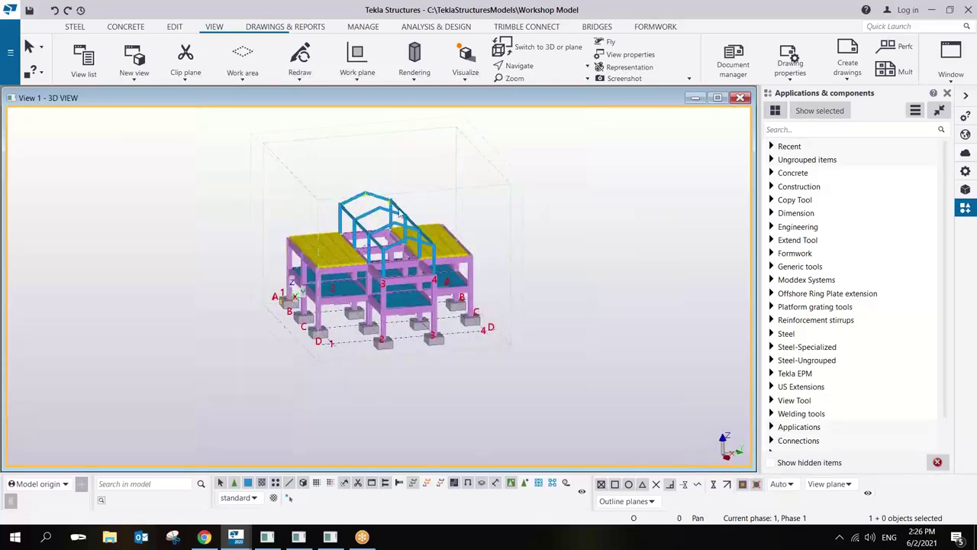
scroll(398, 229, up, 4)
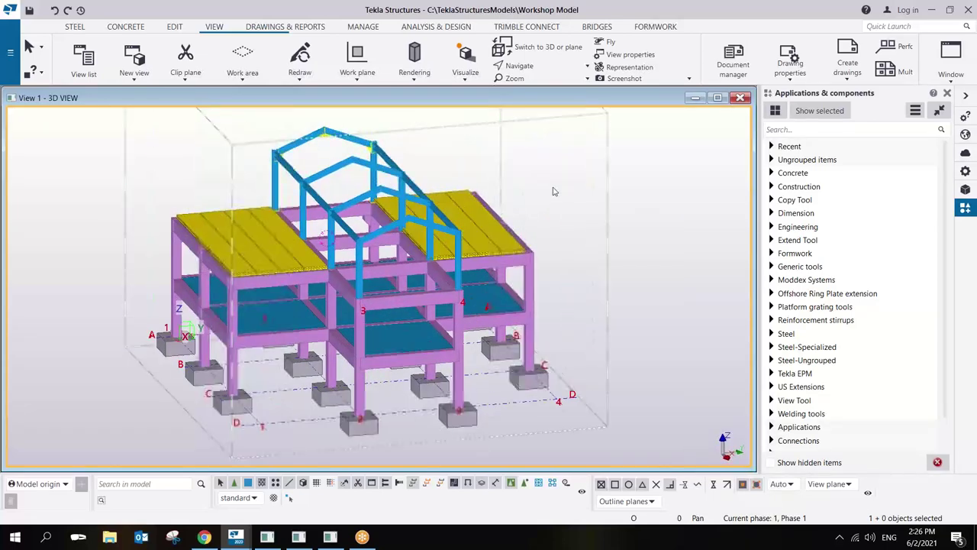
Place a clip plane on the yellow slab, then interrupt and delete the roof clip plane.
right_click(555, 191)
click(580, 320)
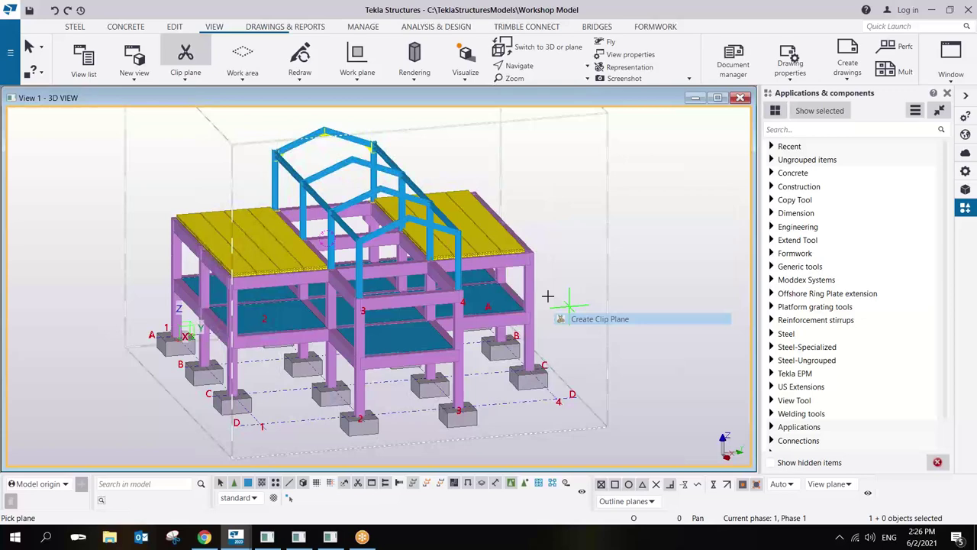
click(495, 240)
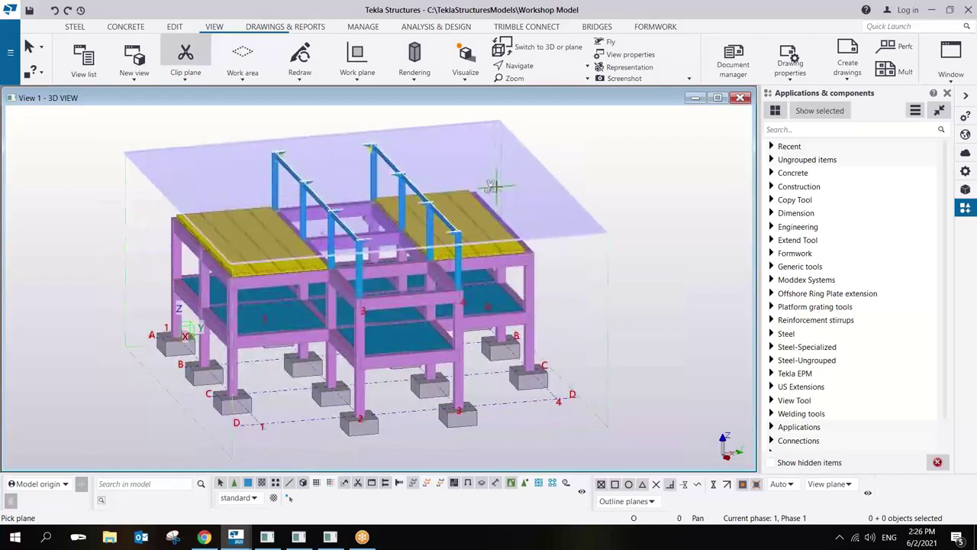
right_click(522, 180)
click(550, 184)
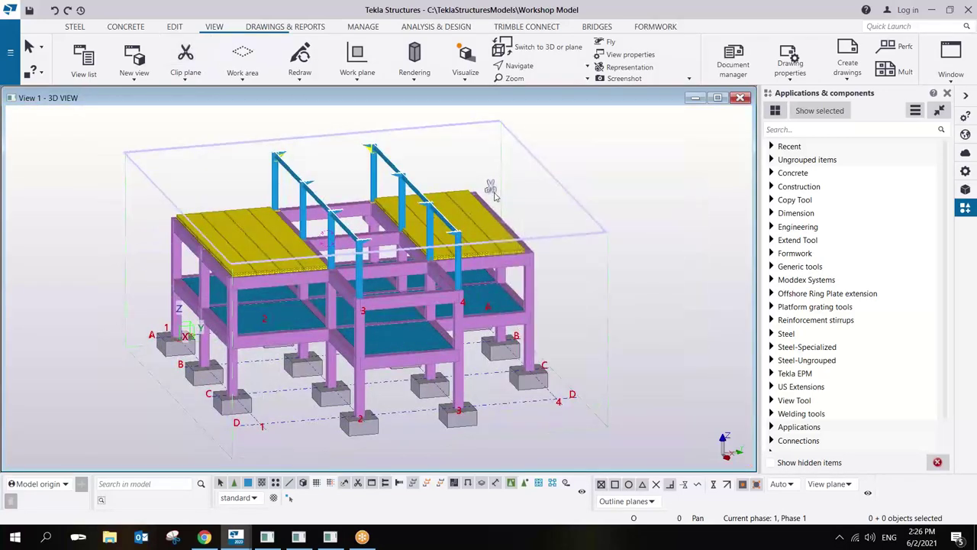
click(490, 188)
key(Delete)
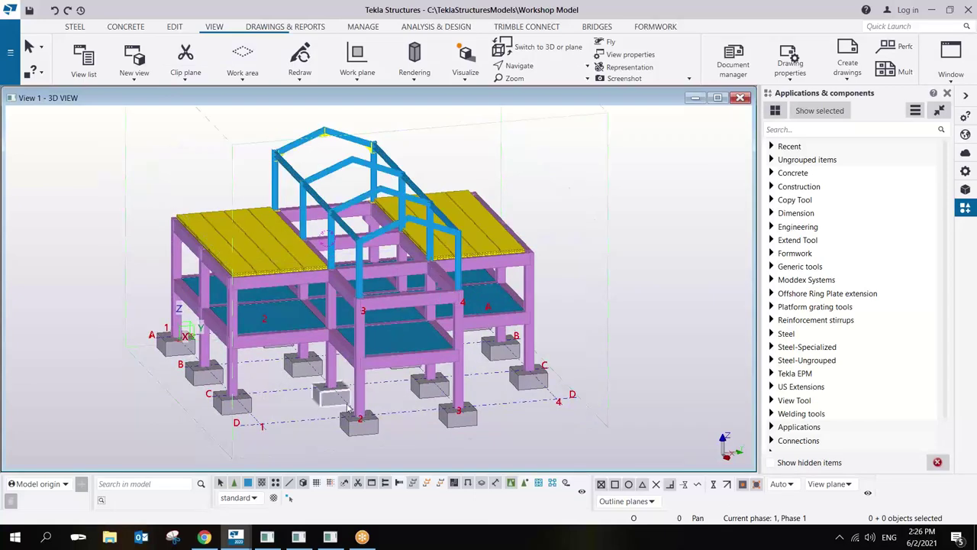
Turn the 3D view to a straight frontal elevation of the building.
mouse_move(204, 536)
ctrl+middle_drag(488, 222, 412, 222)
scroll(633, 243, up, 5)
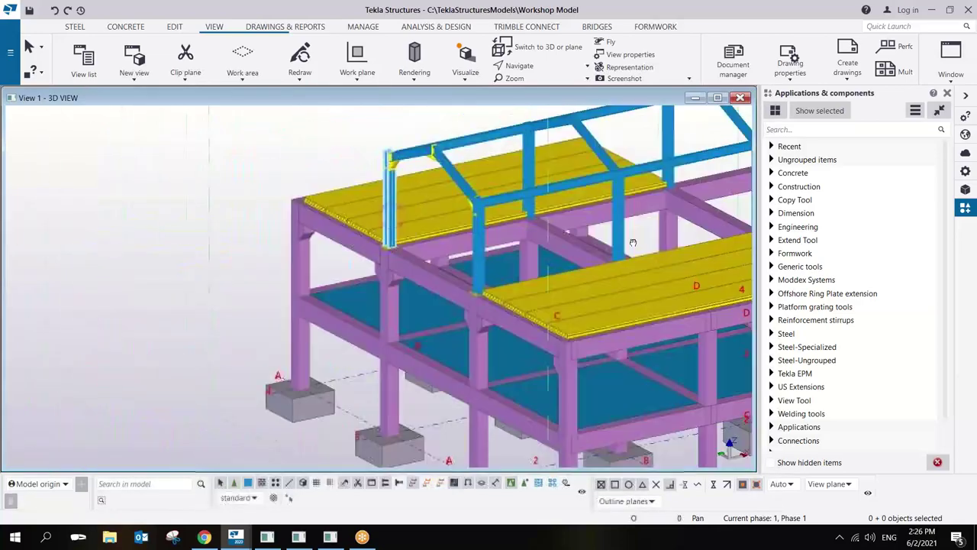
scroll(632, 243, down, 5)
ctrl+middle_drag(656, 226, 336, 347)
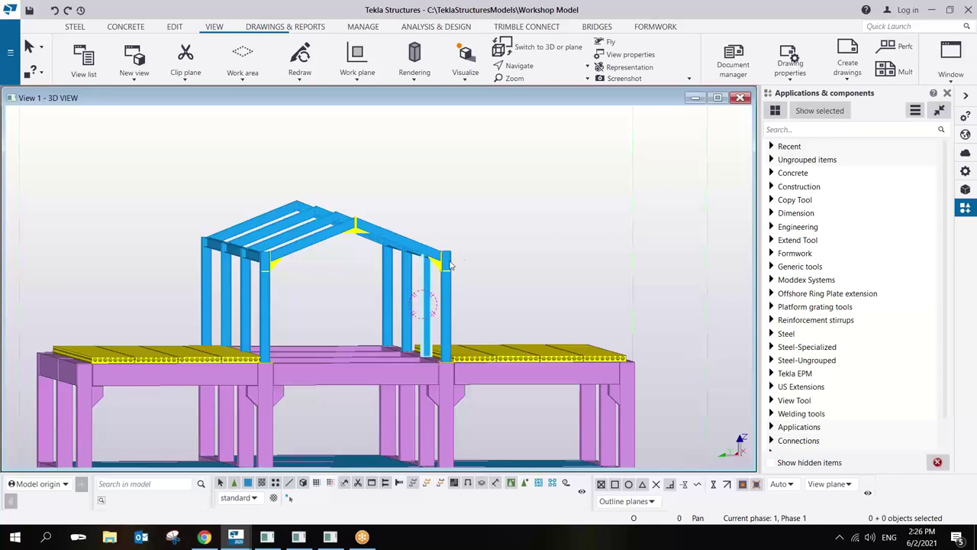
Area-select the steel roof frame members and zoom in on the roof beams.
drag(506, 162, 131, 305)
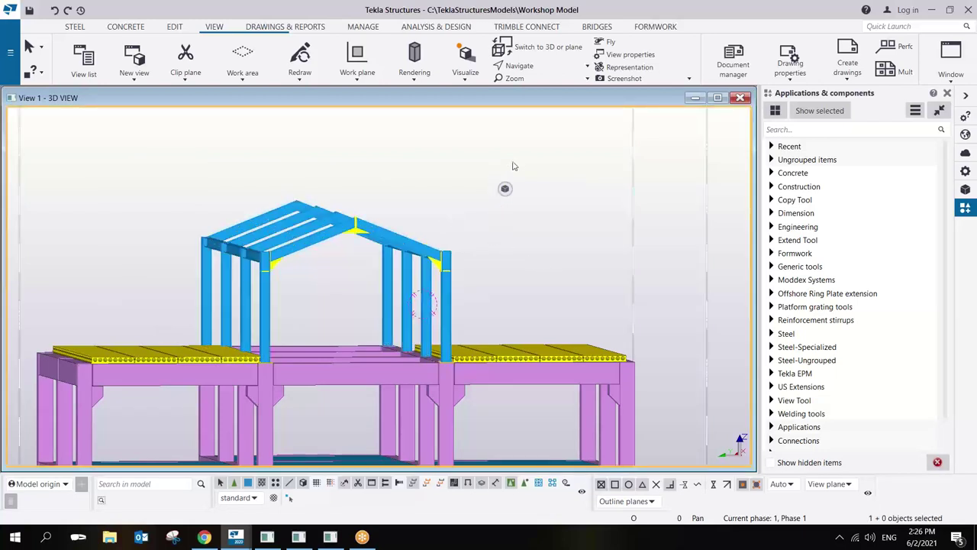
drag(523, 155, 83, 309)
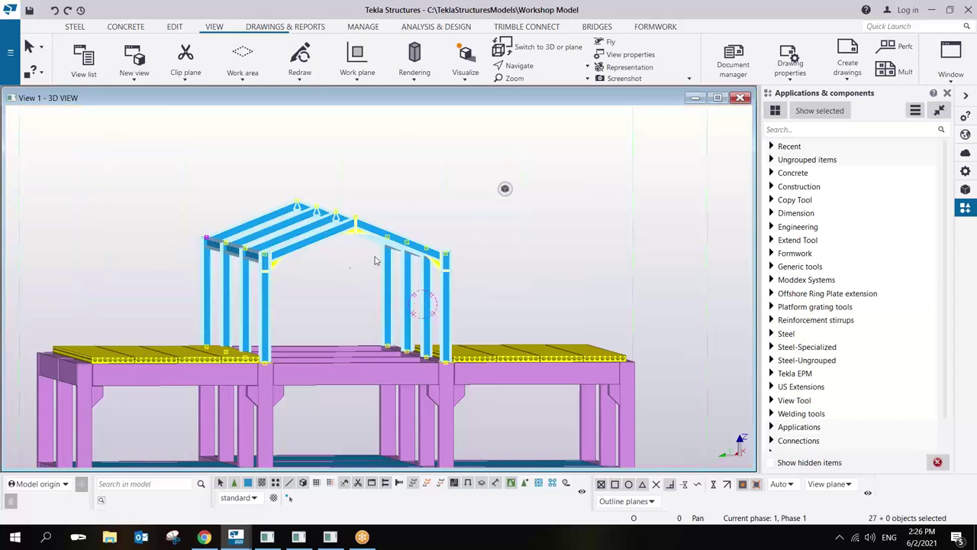
click(193, 167)
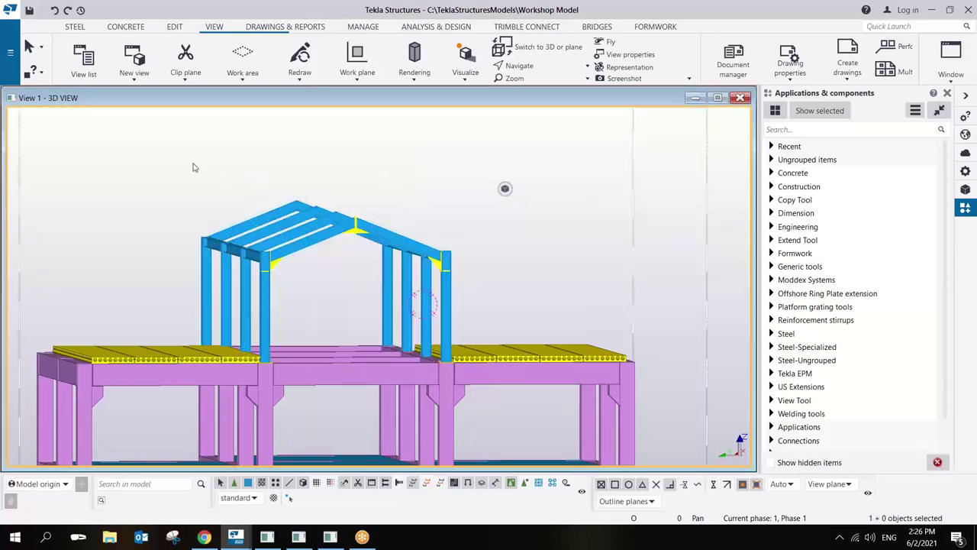
drag(149, 161, 555, 312)
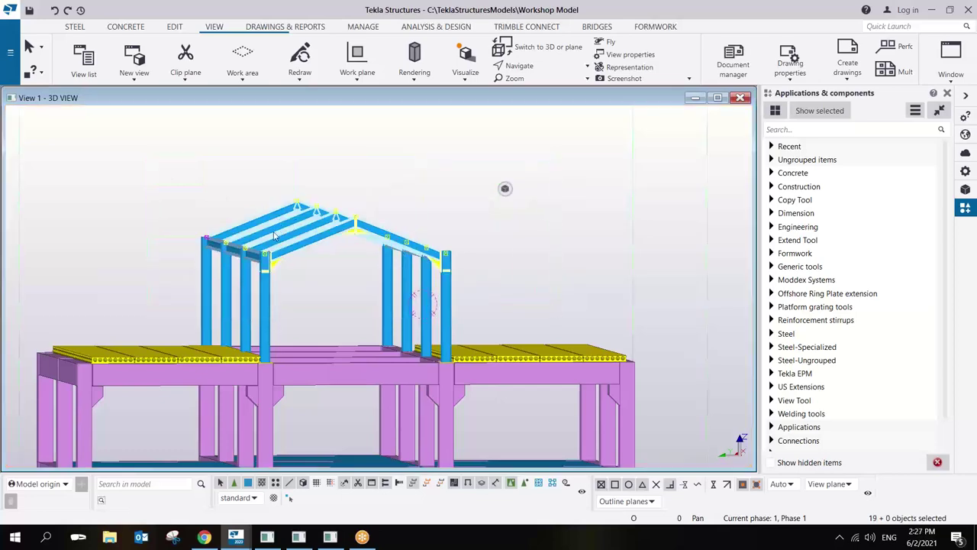
scroll(274, 235, up, 10)
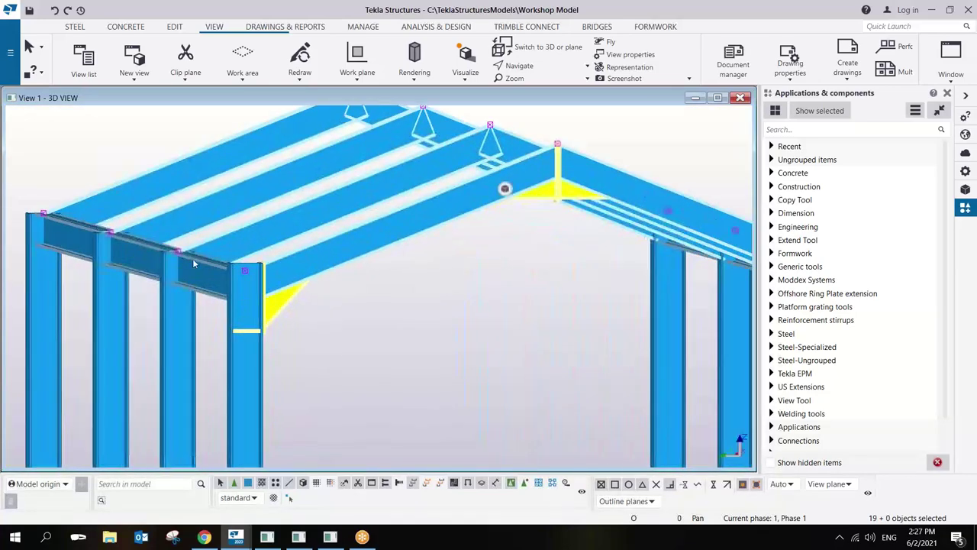
Select and hide the whole steel roof frame, then check it from an oblique overhead angle.
scroll(373, 229, down, 10)
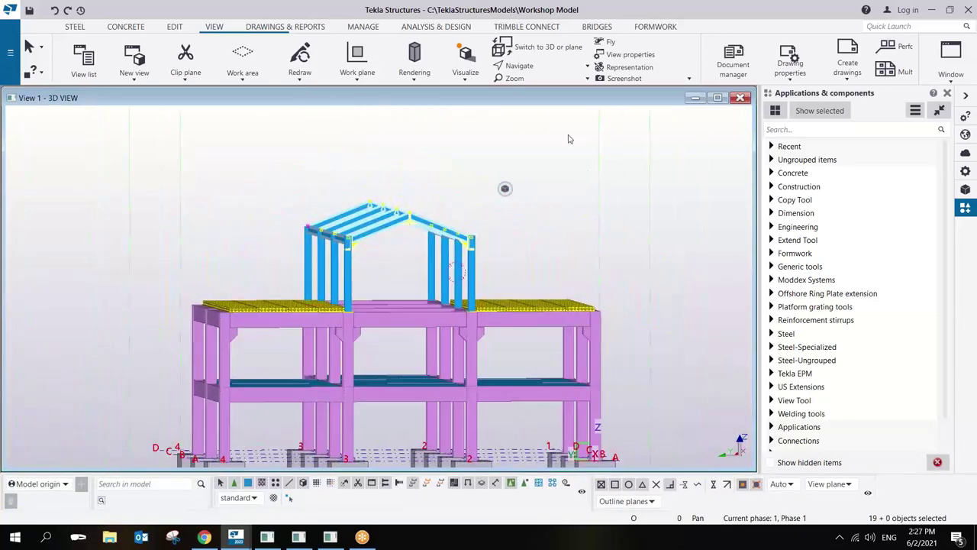
drag(545, 146, 256, 258)
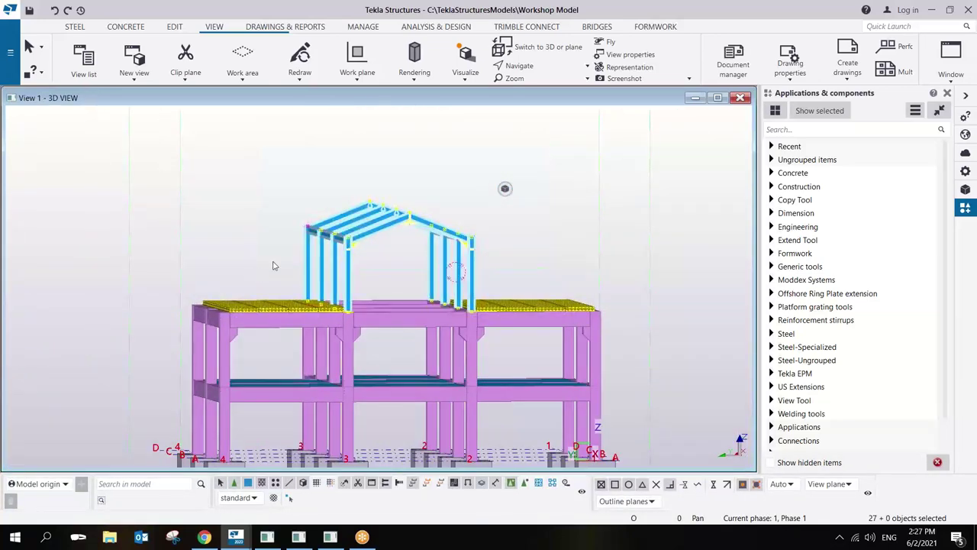
scroll(456, 296, up, 2)
scroll(456, 296, up, 1)
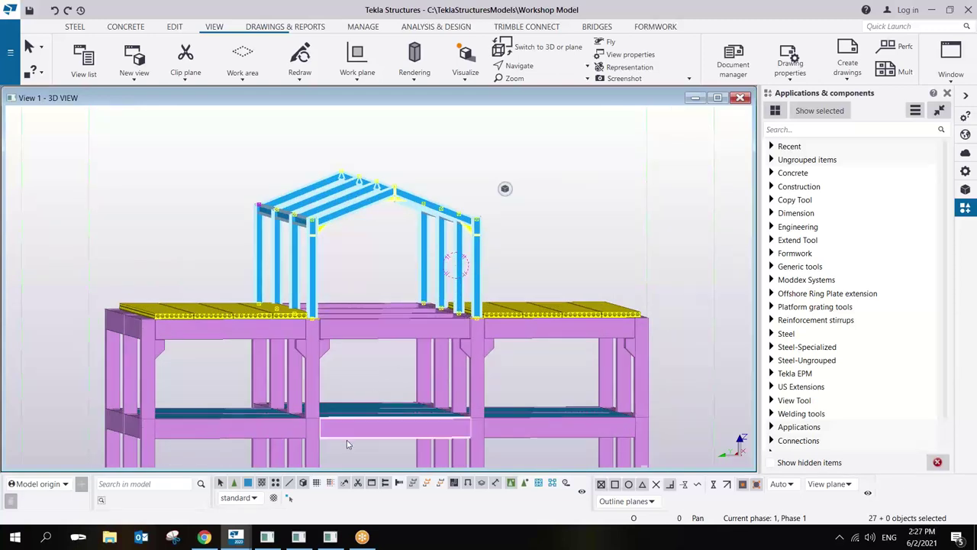
right_click(410, 221)
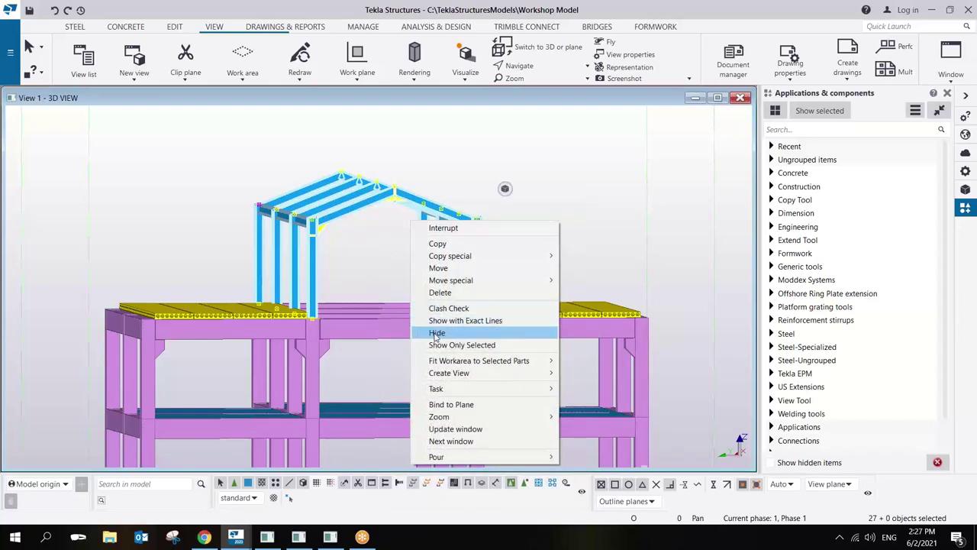
click(436, 333)
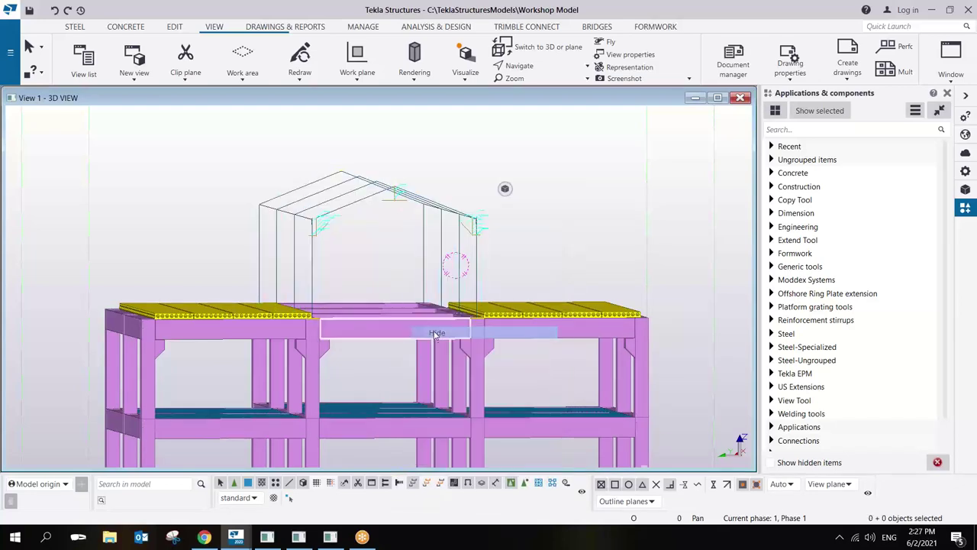
ctrl+middle_drag(436, 333, 384, 279)
scroll(379, 225, up, 3)
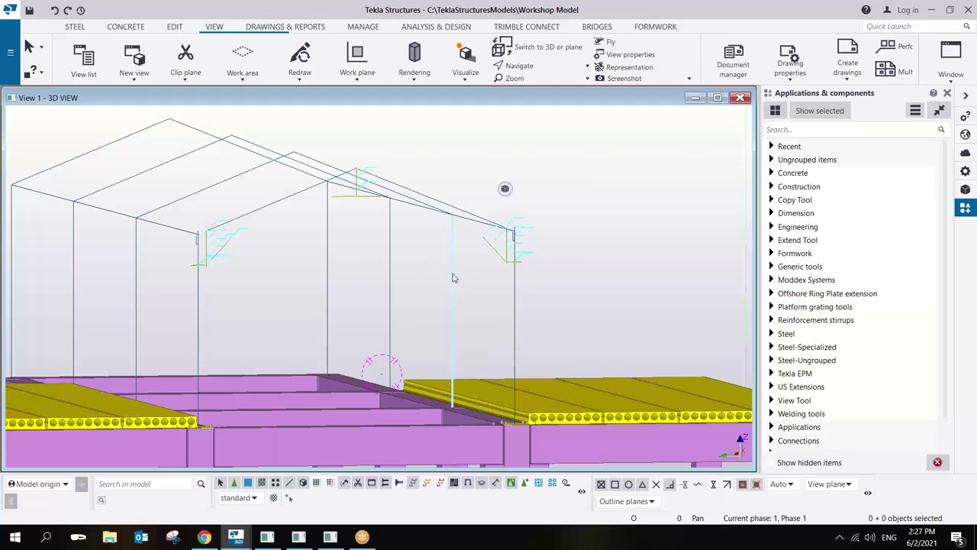
scroll(449, 274, down, 5)
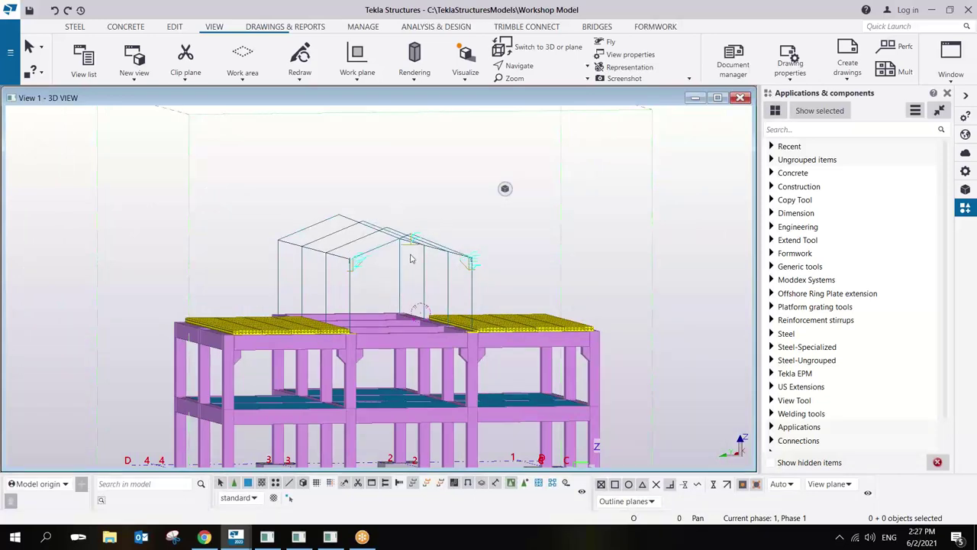
Redraw the 3D view, zoom in on the steel roof frame and box-select it.
right_click(516, 226)
click(558, 286)
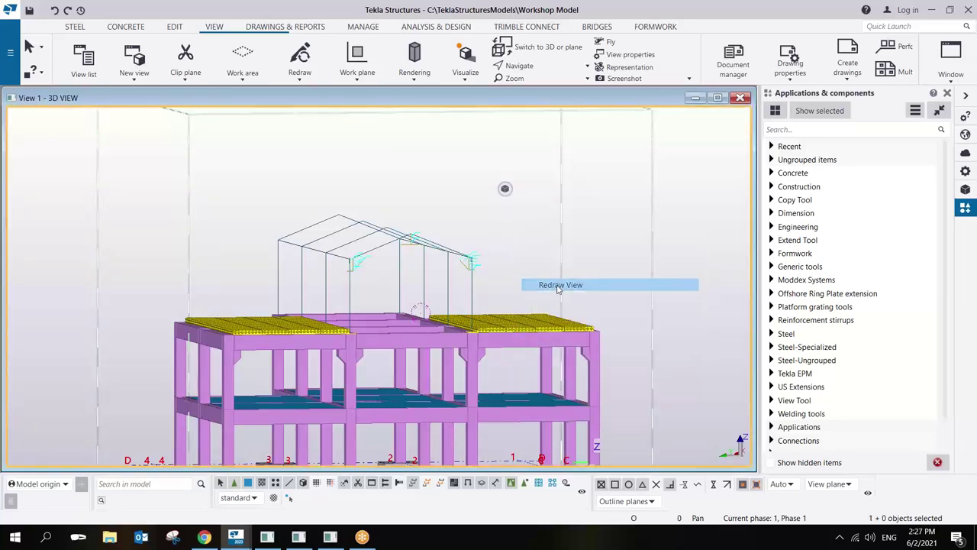
scroll(341, 302, up, 4)
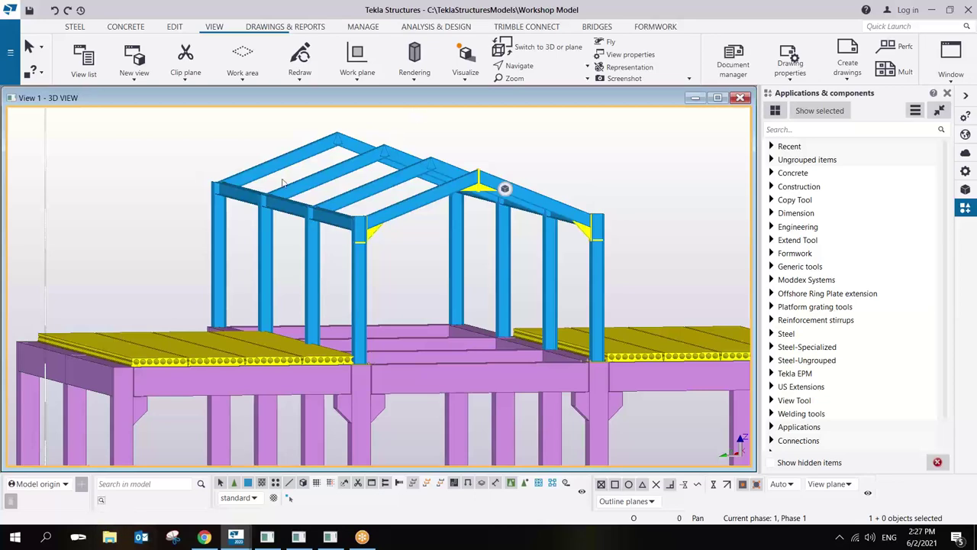
scroll(240, 242, down, 3)
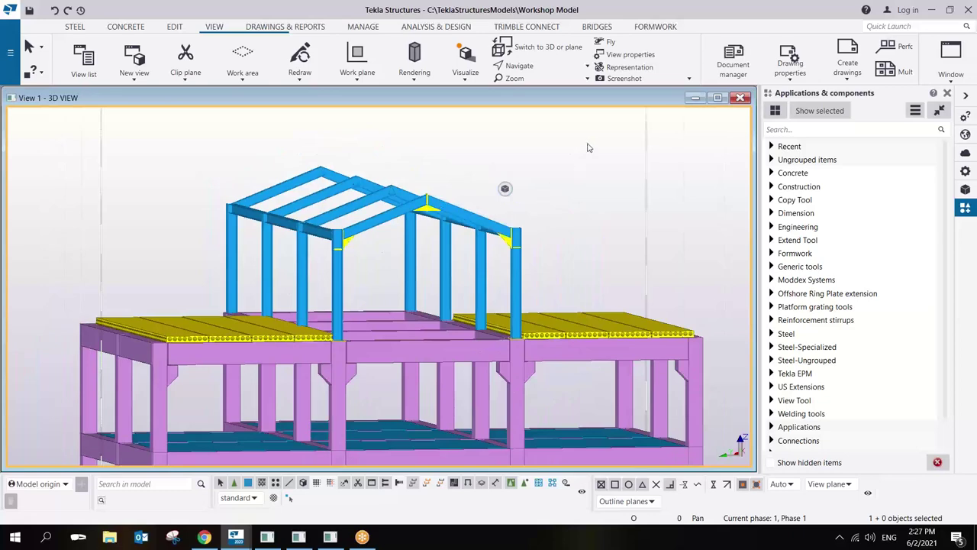
drag(587, 138, 200, 271)
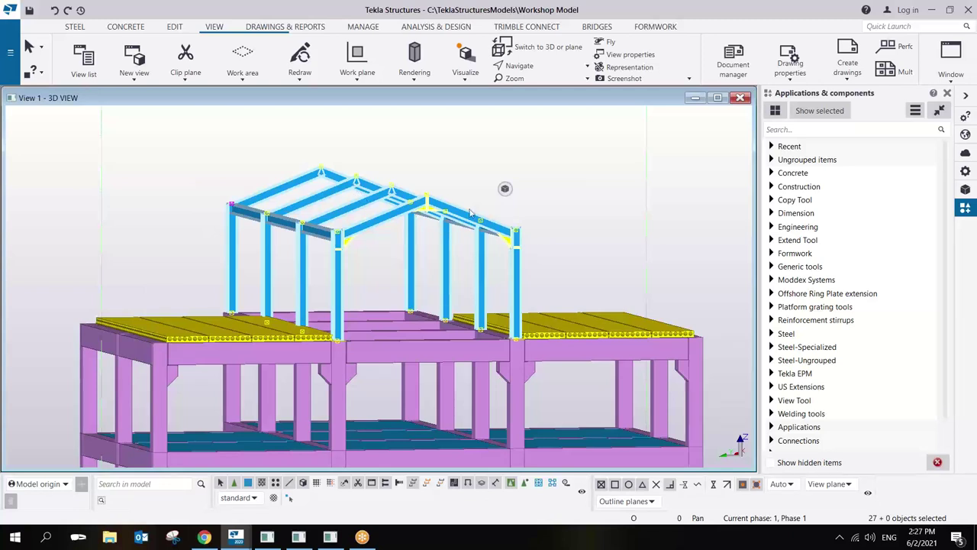
Hide the selected blue steel roof frame.
right_click(537, 233)
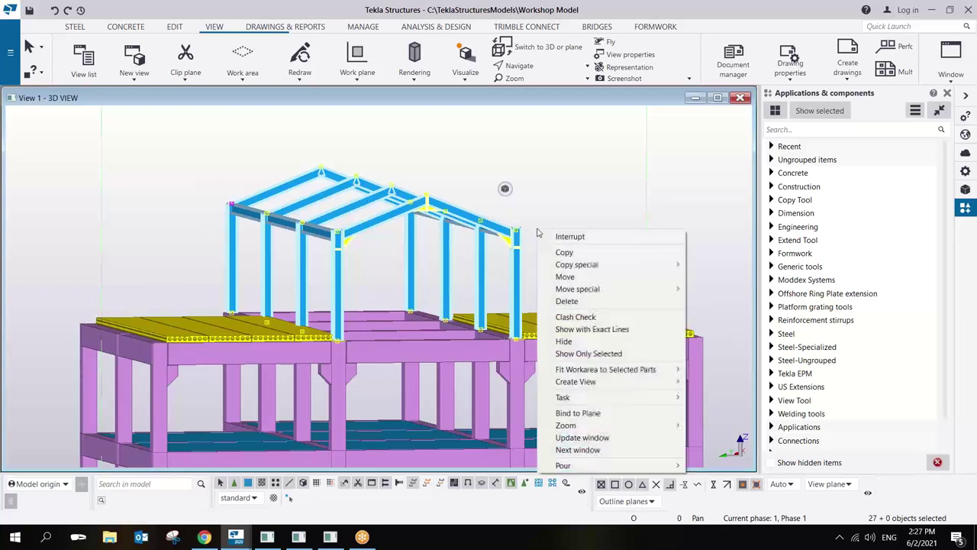
click(579, 342)
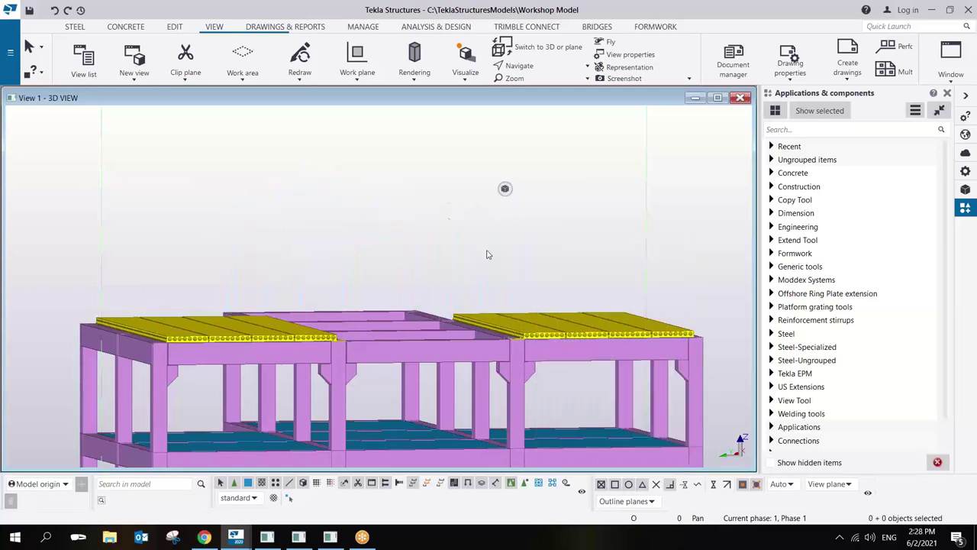
click(428, 202)
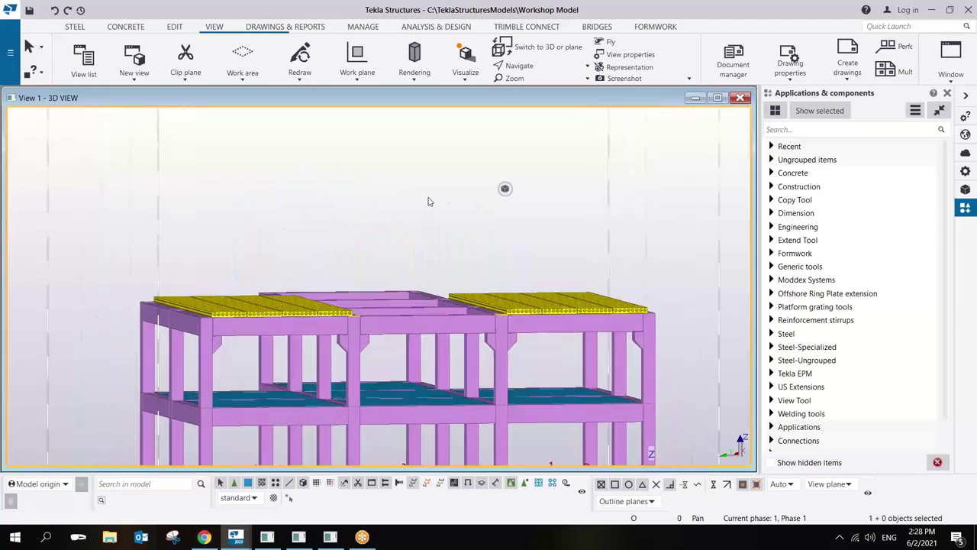
scroll(428, 201, down, 2)
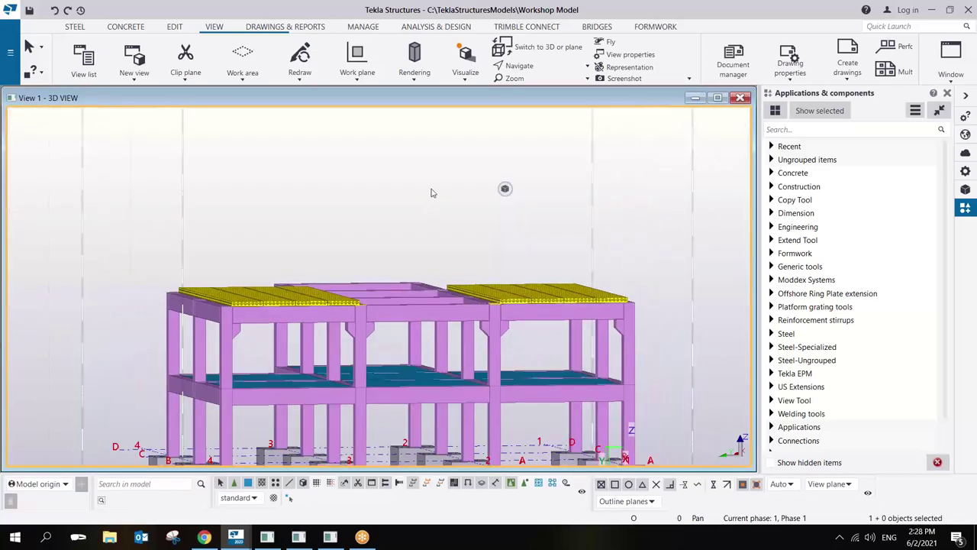
Redraw the view, reselect the steel roof frame and hide it again.
right_click(430, 193)
click(482, 253)
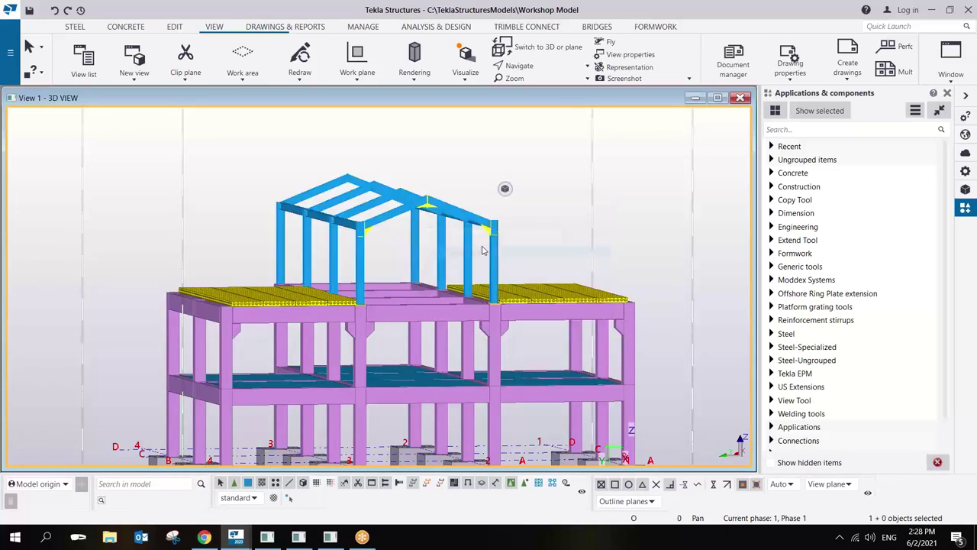
drag(550, 150, 235, 267)
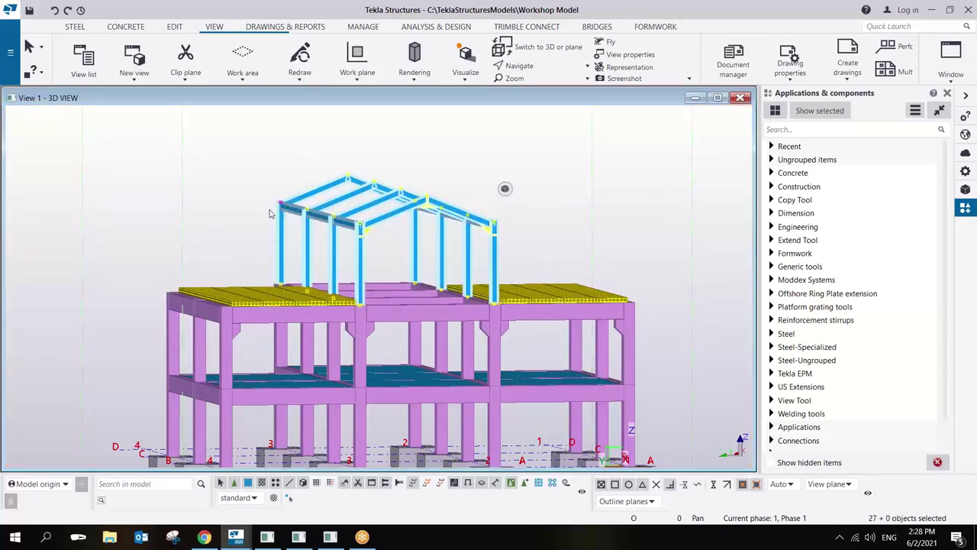
right_click(287, 226)
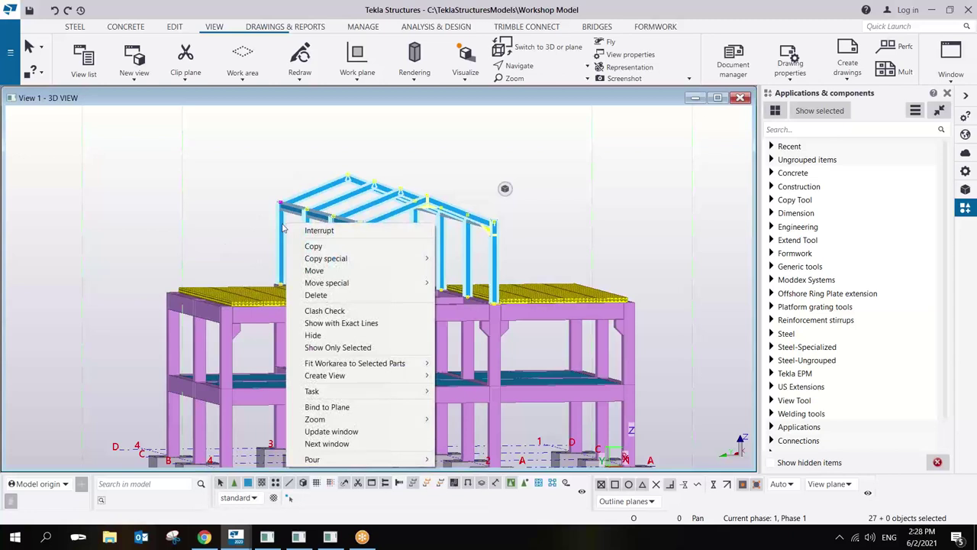
click(332, 337)
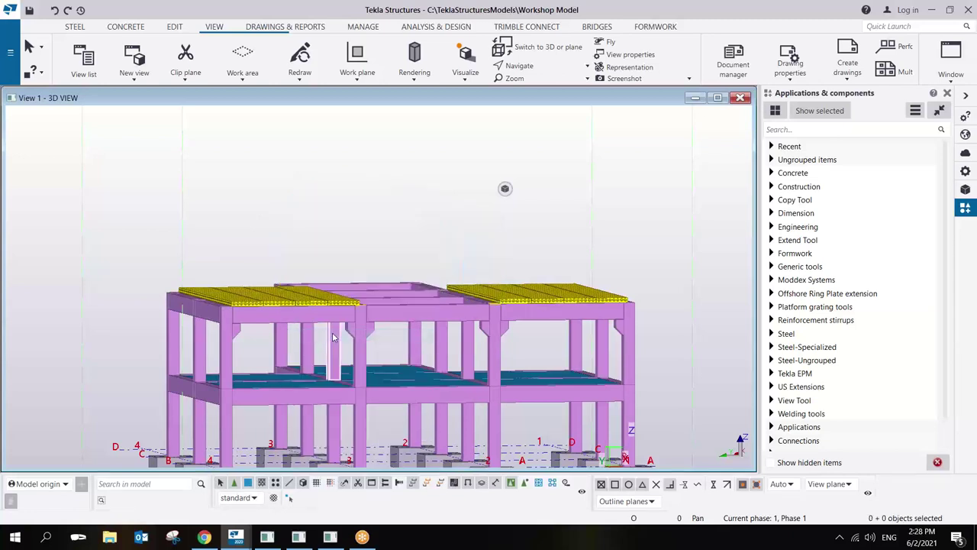
scroll(339, 313, down, 2)
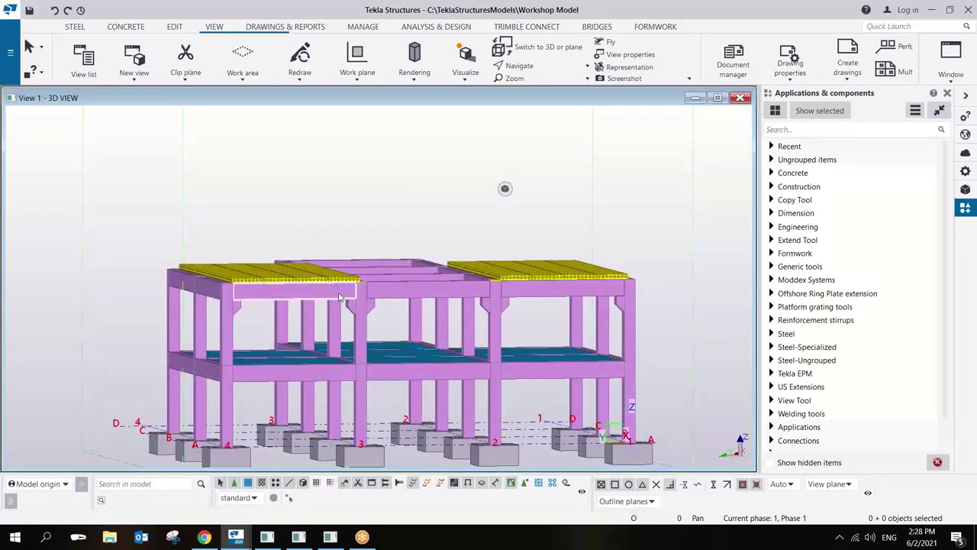
scroll(339, 296, down, 1)
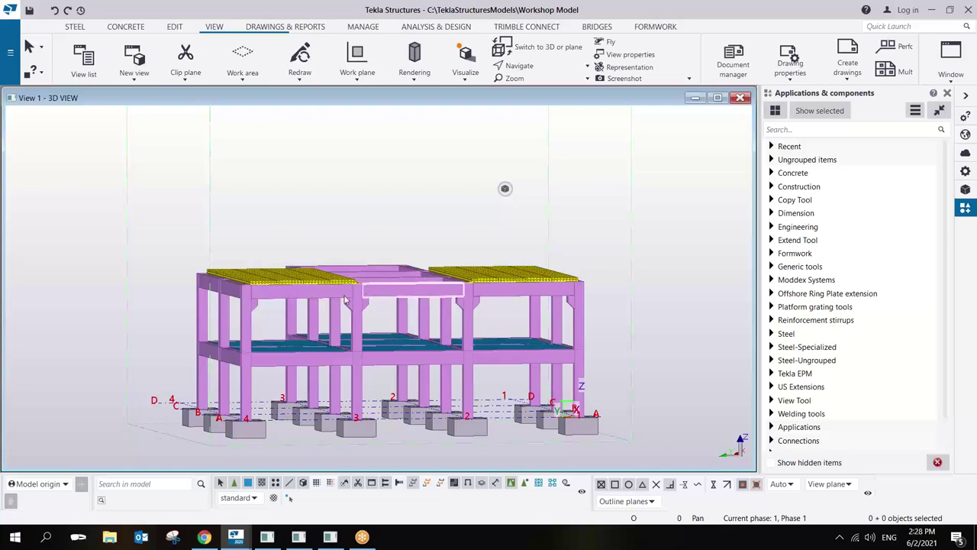
Fit the work area to the entire model and box-select the blue roof frame parts.
click(373, 239)
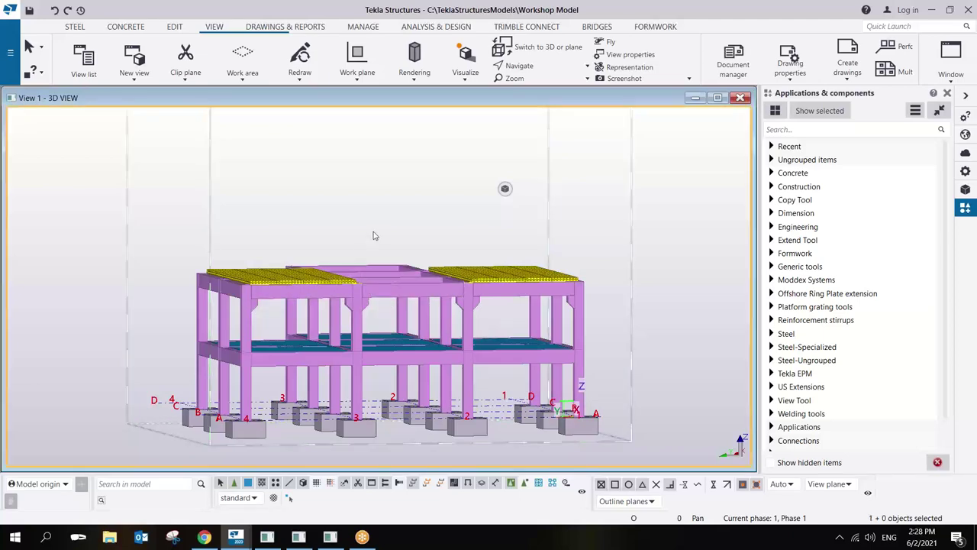
ctrl+middle_drag(321, 261, 386, 269)
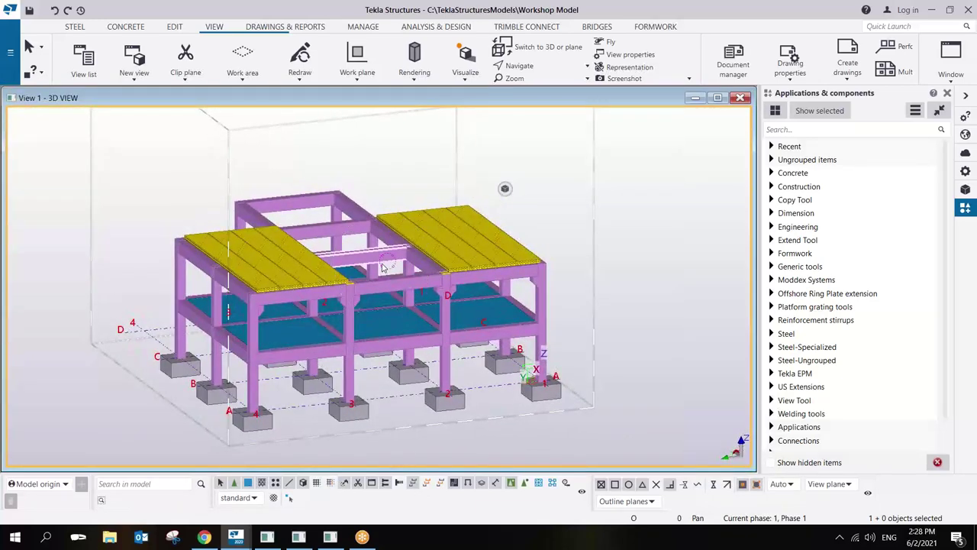
right_click(540, 171)
click(626, 217)
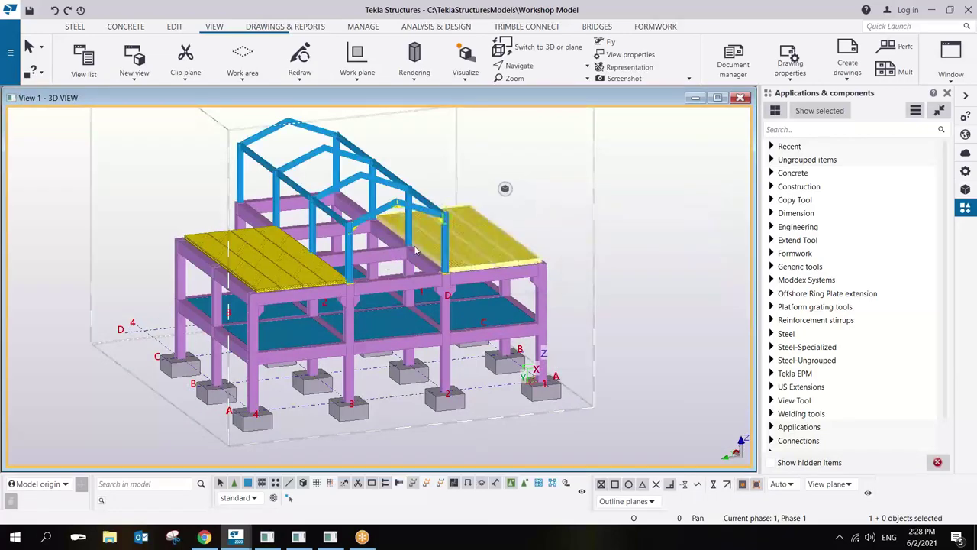
ctrl+middle_drag(416, 250, 384, 291)
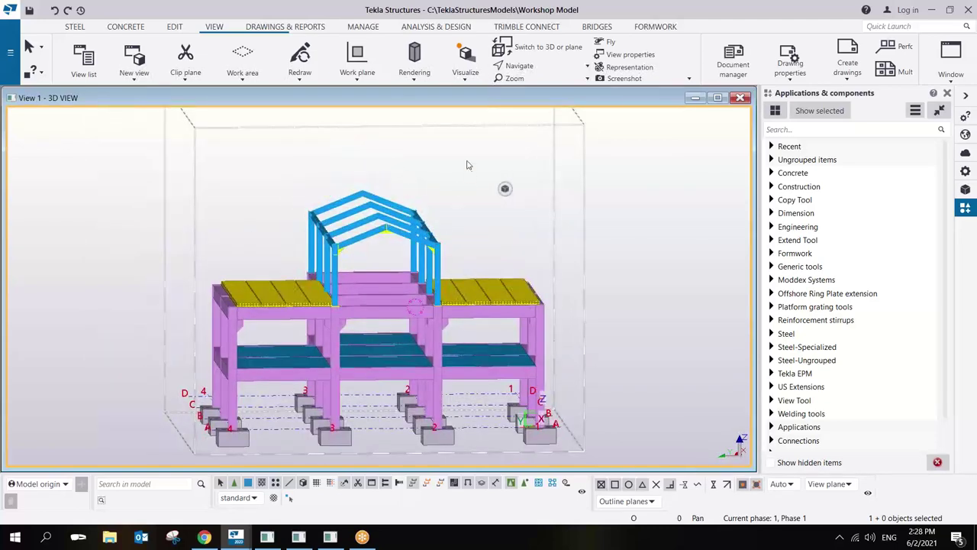
drag(461, 158, 273, 266)
ctrl+middle_drag(275, 264, 369, 265)
scroll(397, 256, up, 3)
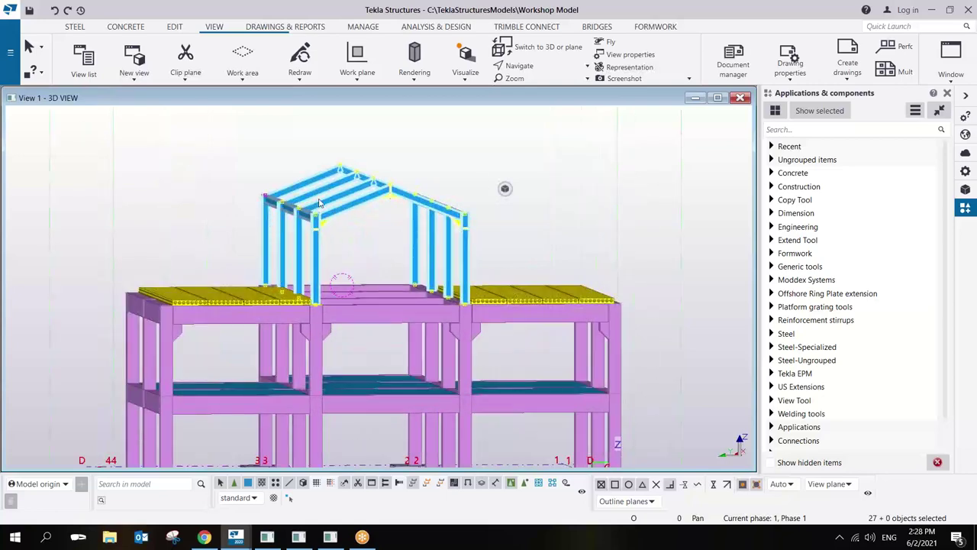
right_click(377, 269)
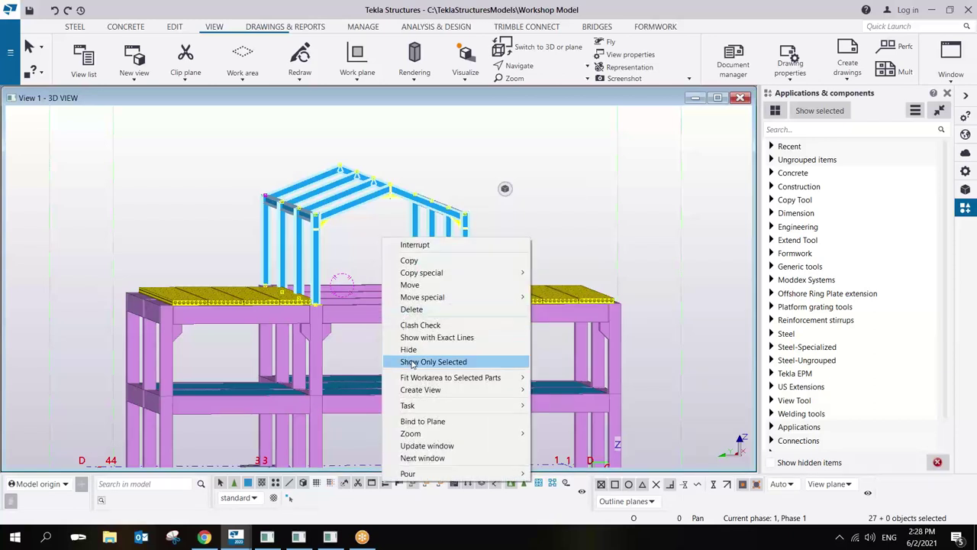
click(467, 363)
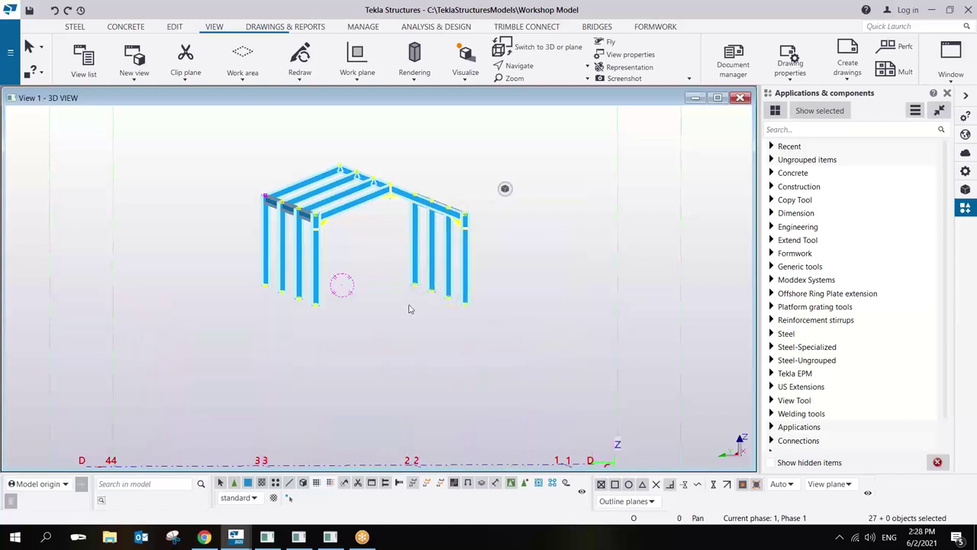
scroll(394, 315, up, 1)
click(731, 68)
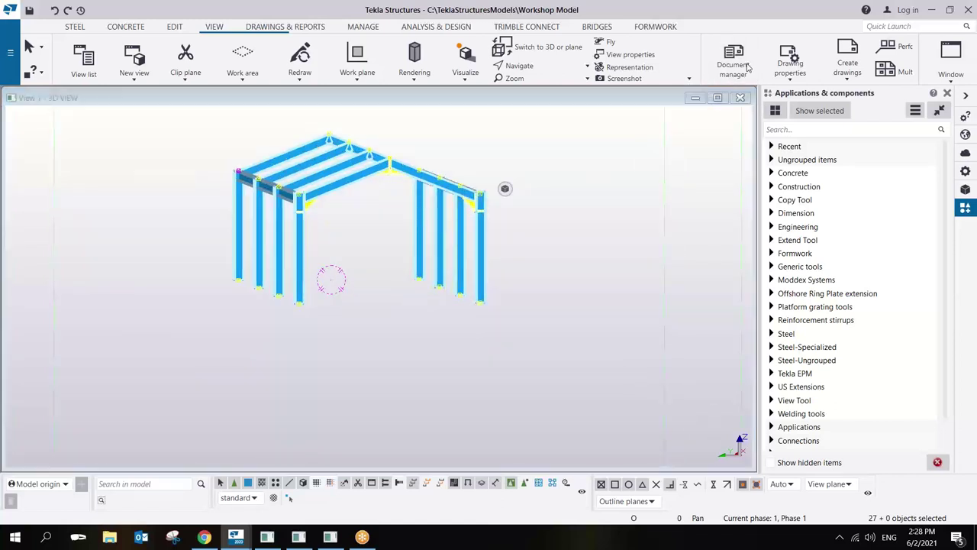
click(523, 162)
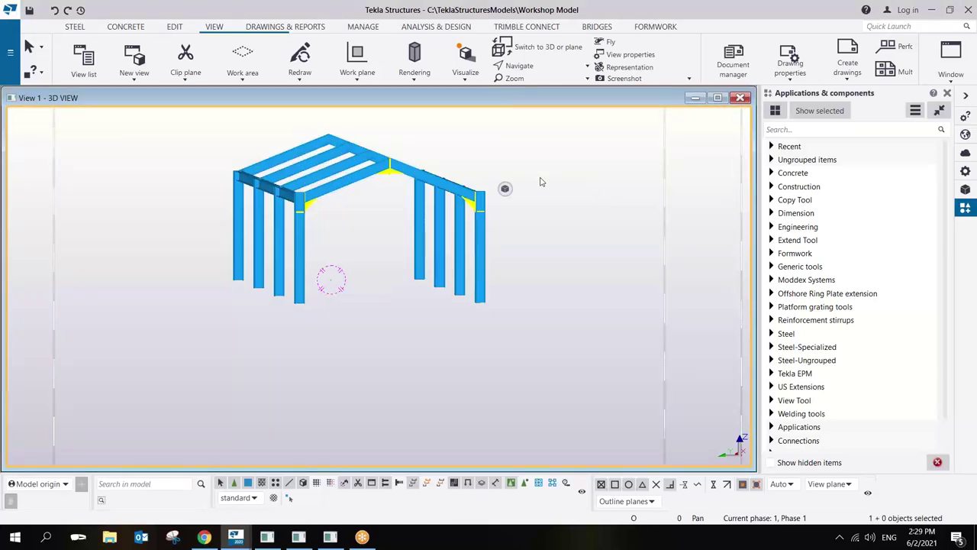
right_click(540, 182)
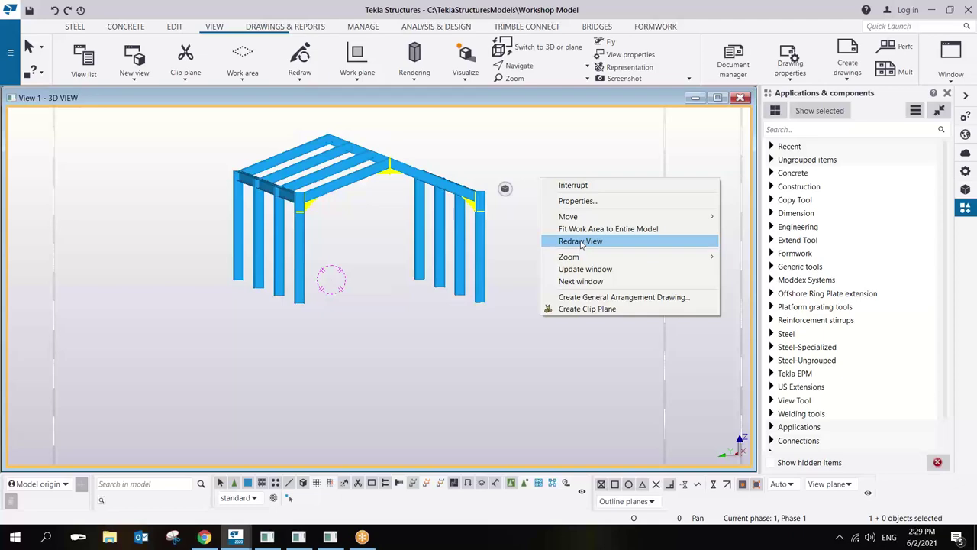
click(581, 241)
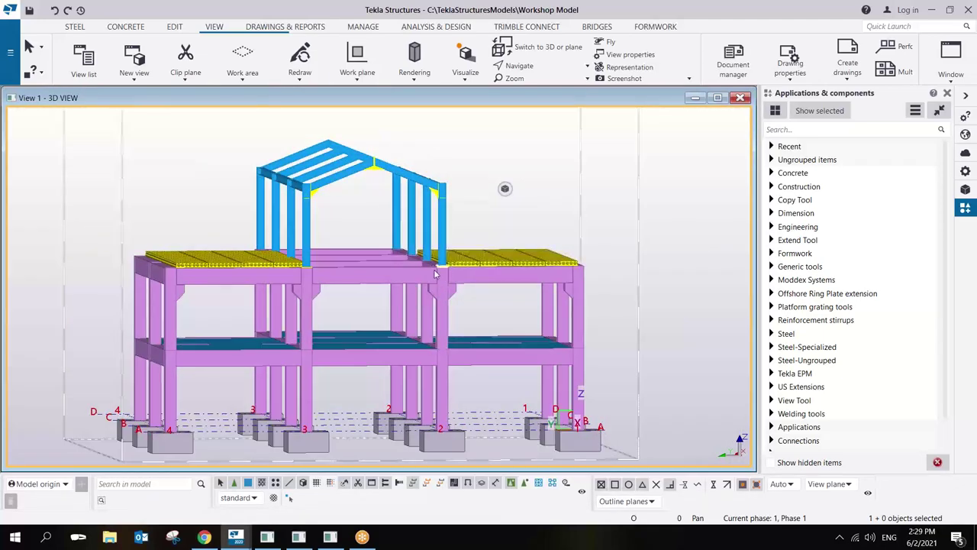
ctrl+middle_drag(435, 273, 522, 304)
scroll(522, 305, up, 3)
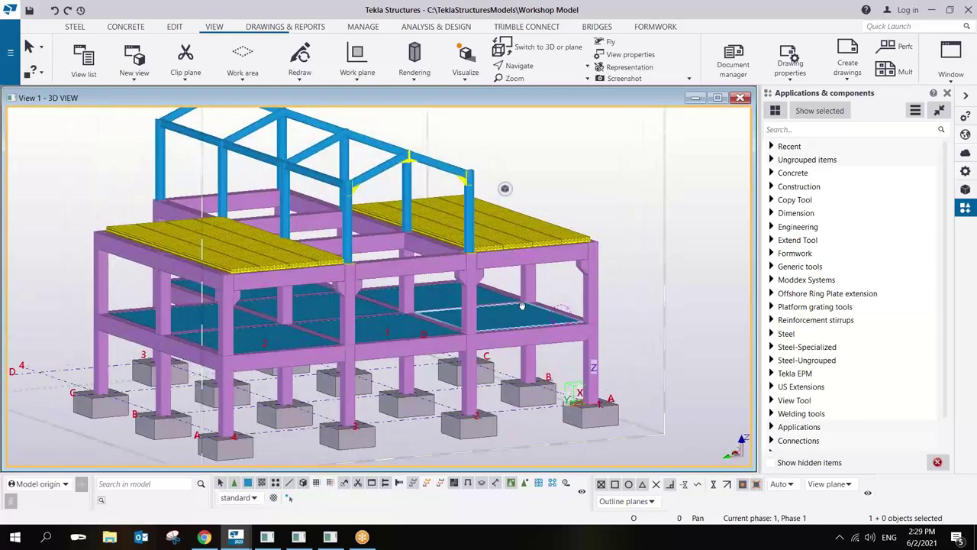
scroll(521, 305, down, 3)
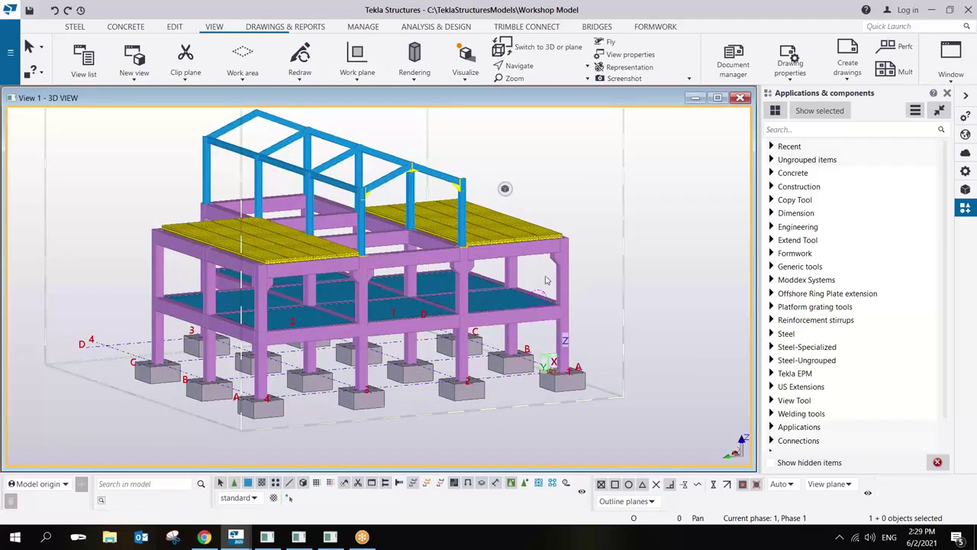
scroll(467, 288, up, 2)
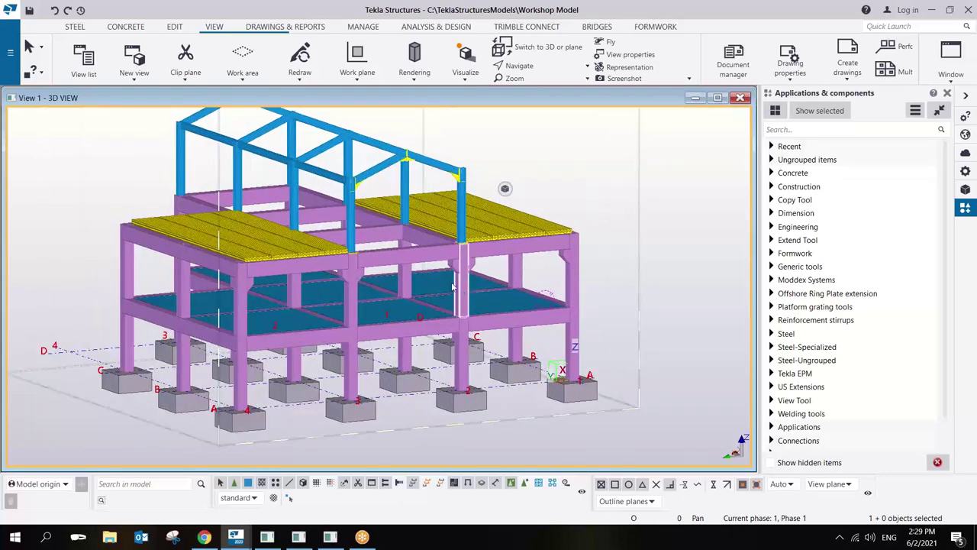
mouse_move(453, 287)
ctrl+middle_down()
mouse_move(504, 273)
mouse_move(458, 301)
ctrl+middle_up()
scroll(447, 309, down, 2)
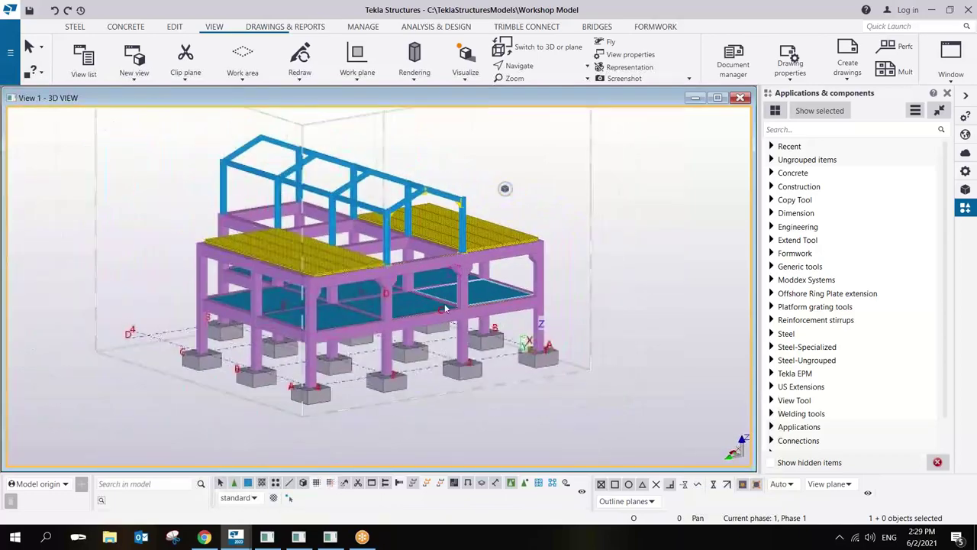
scroll(446, 309, up, 4)
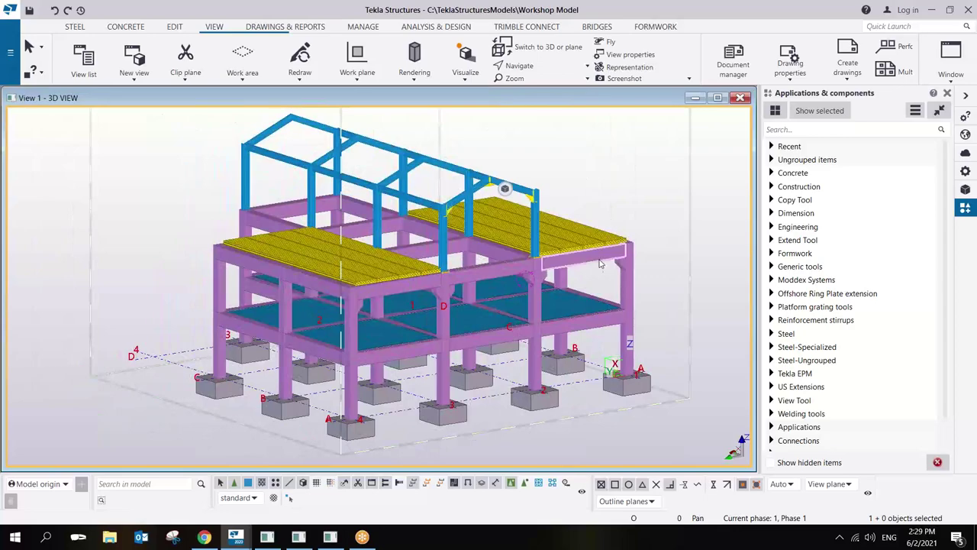
ctrl+middle_drag(608, 252, 467, 295)
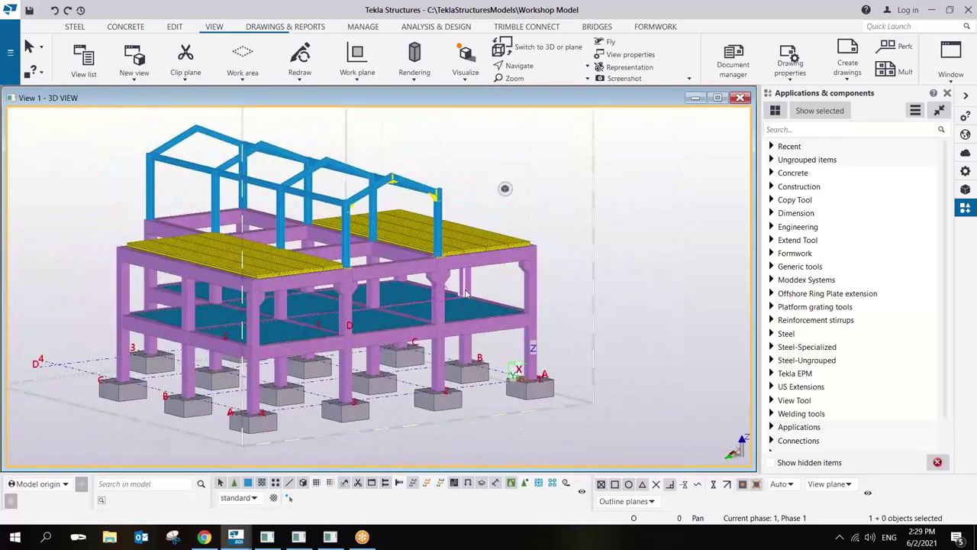
click(834, 371)
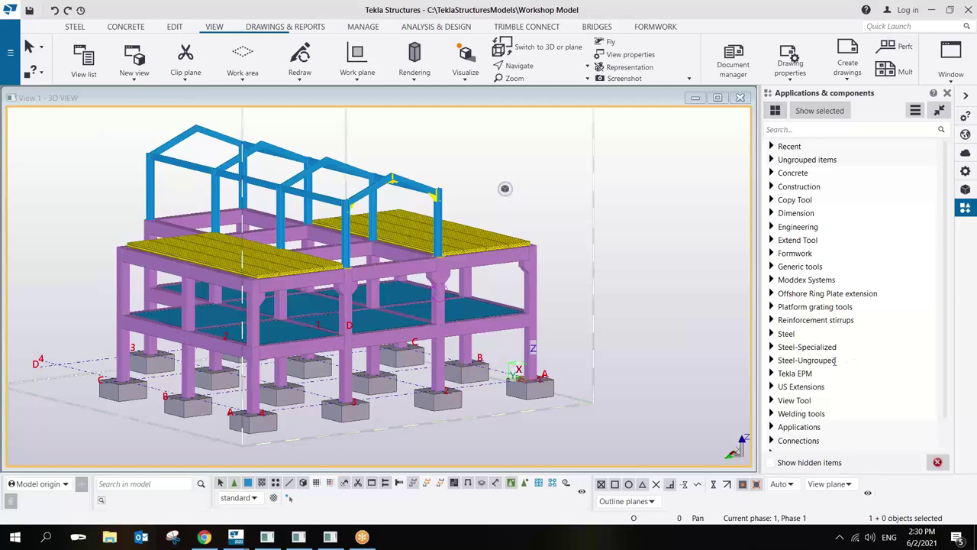
click(586, 242)
Cycle part rendering with Ctrl+5, Ctrl+2 and Ctrl+4, ending on Ctrl+5 faint translucent display.
key(ctrl+5)
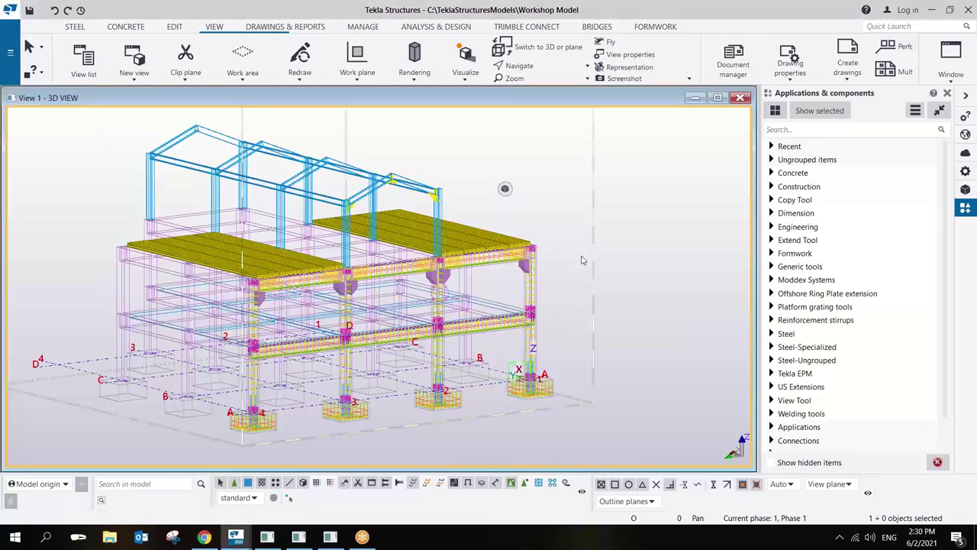
scroll(308, 283, up, 10)
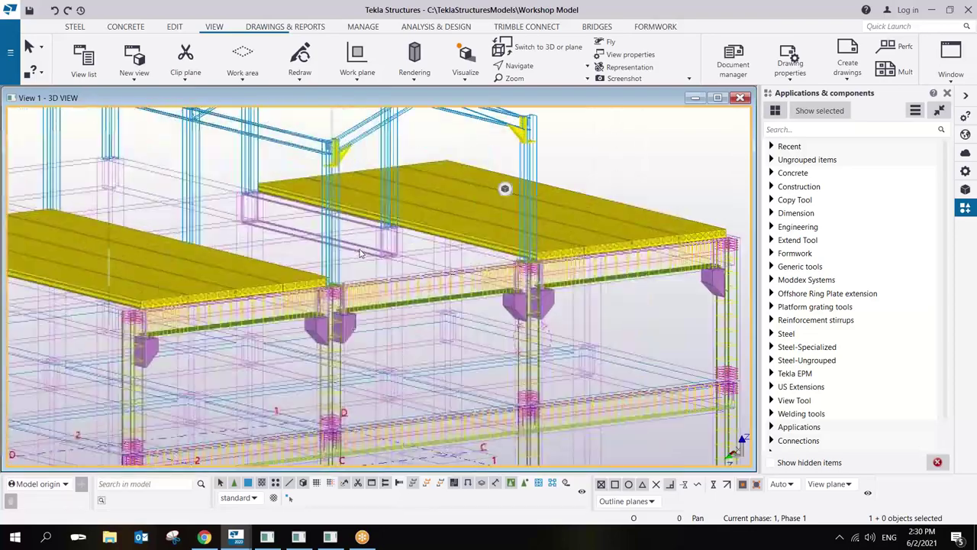
key(ctrl+2)
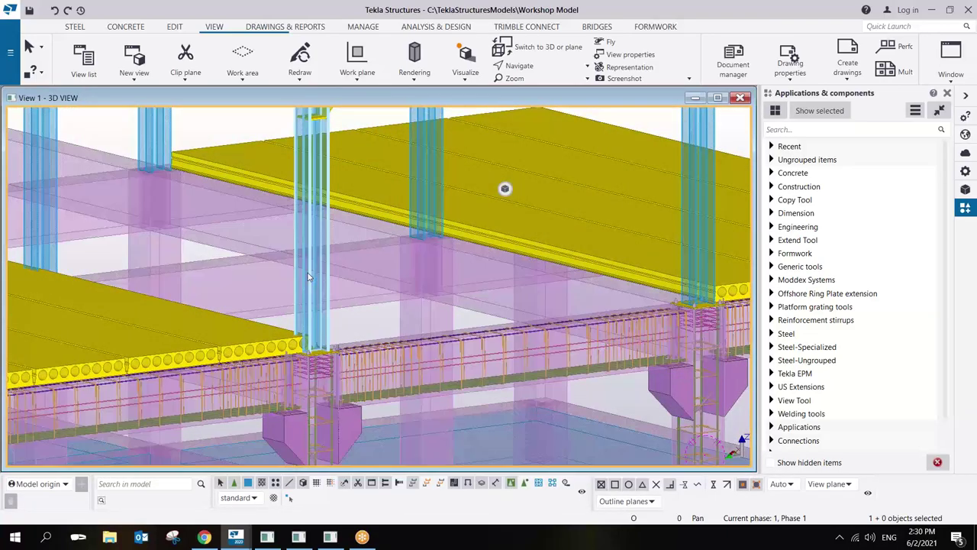
scroll(309, 279, down, 6)
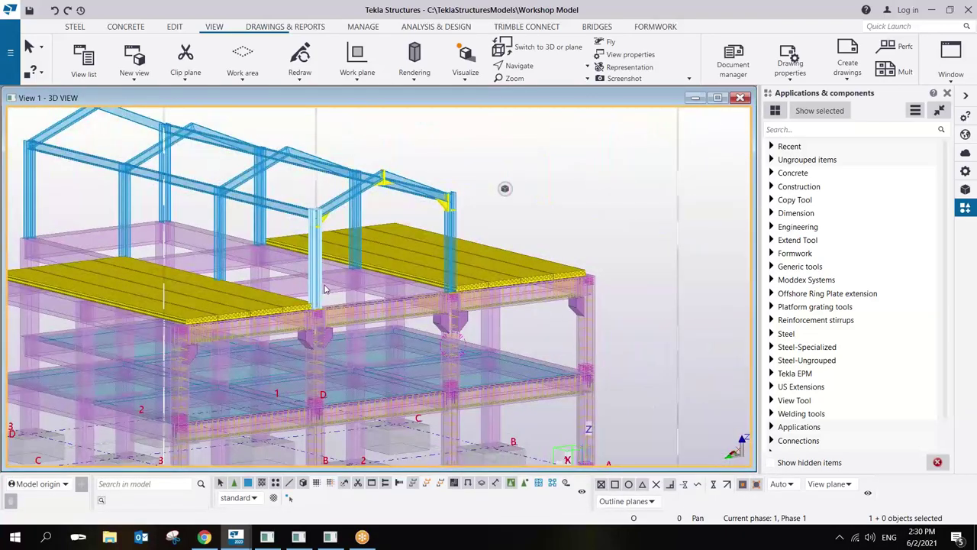
key(ctrl+5)
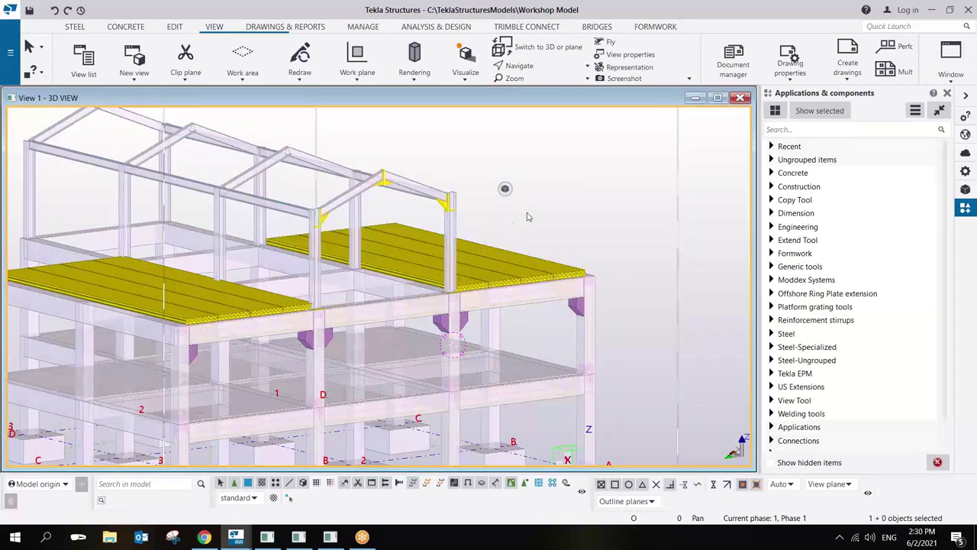
key(ctrl+4)
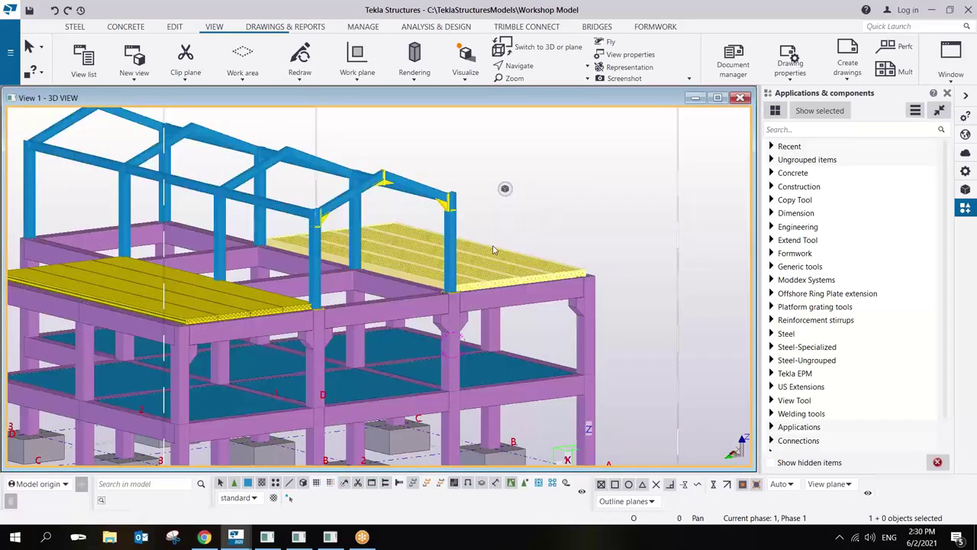
key(ctrl+5)
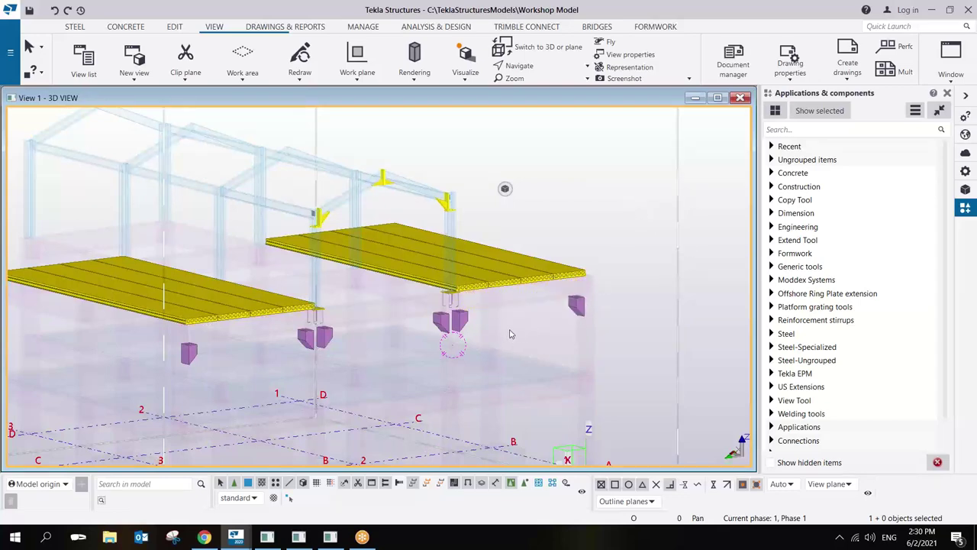
Box-select the corner bay's columns, footings, beams and slab so they render solid, then inspect them.
drag(513, 330, 481, 382)
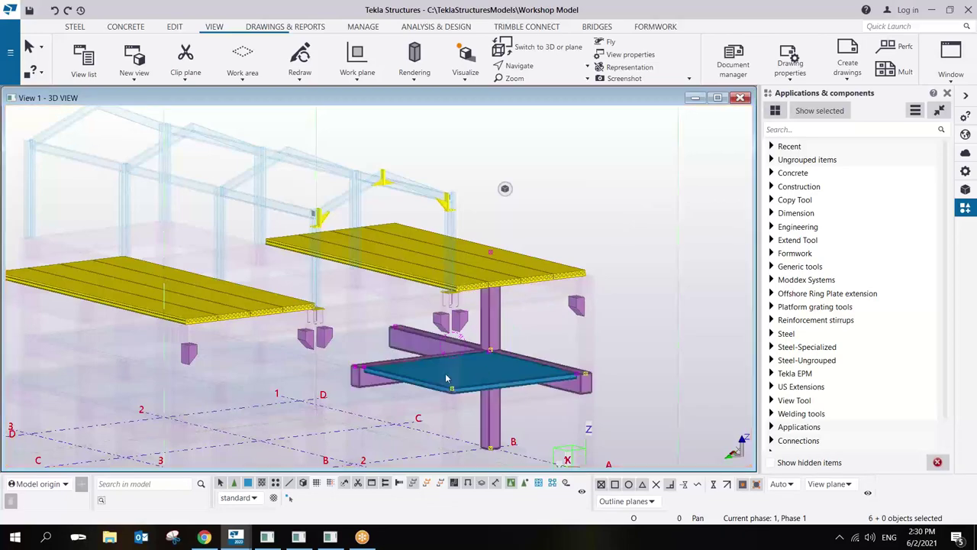
scroll(397, 387, up, 3)
scroll(397, 387, down, 5)
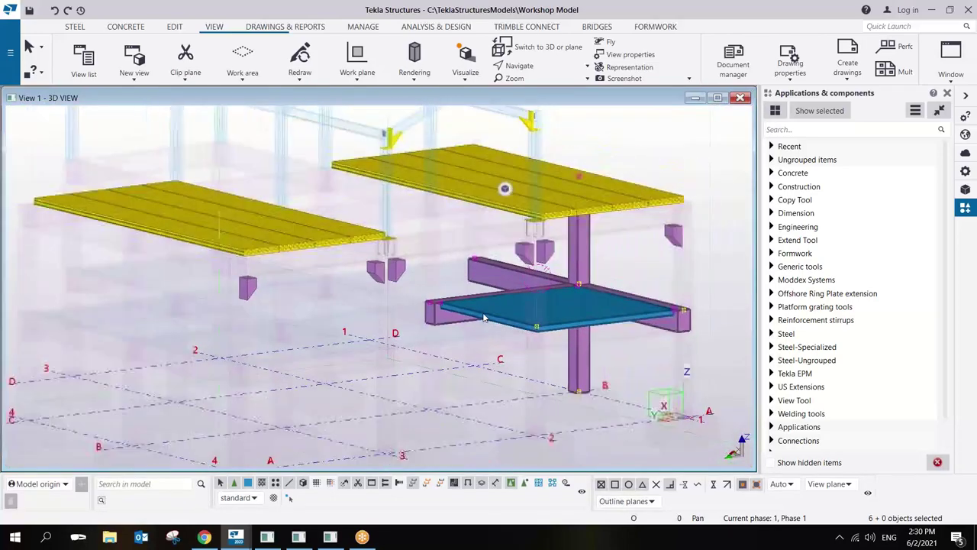
scroll(462, 313, down, 1)
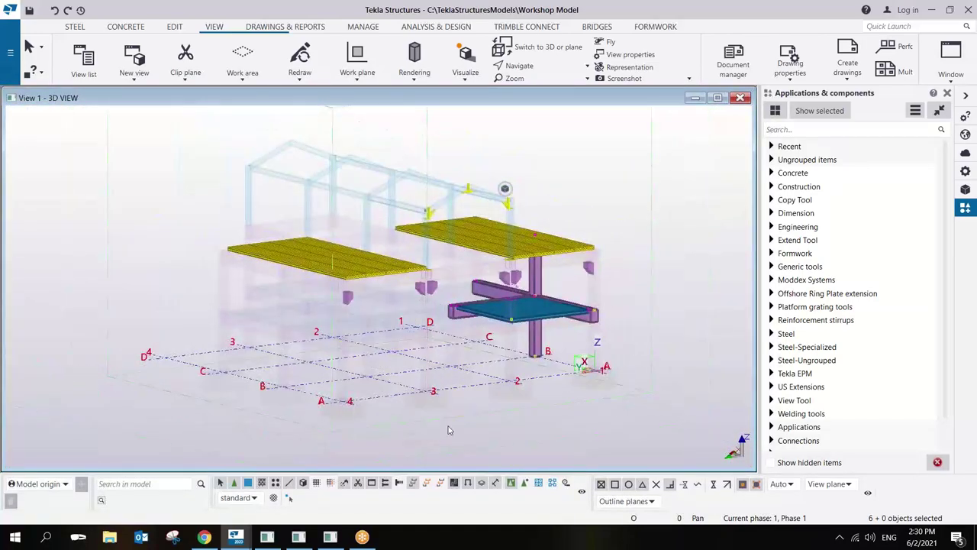
drag(452, 416, 295, 338)
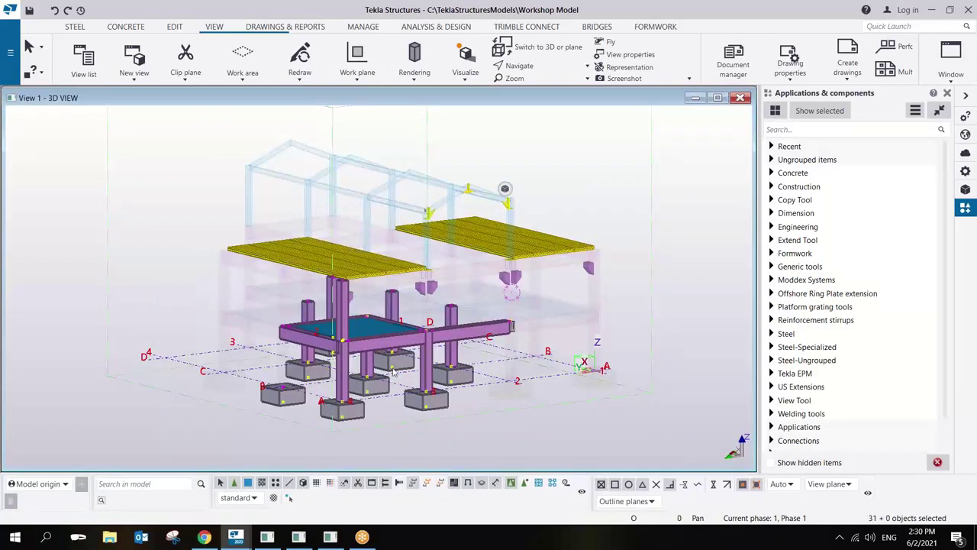
scroll(393, 371, up, 6)
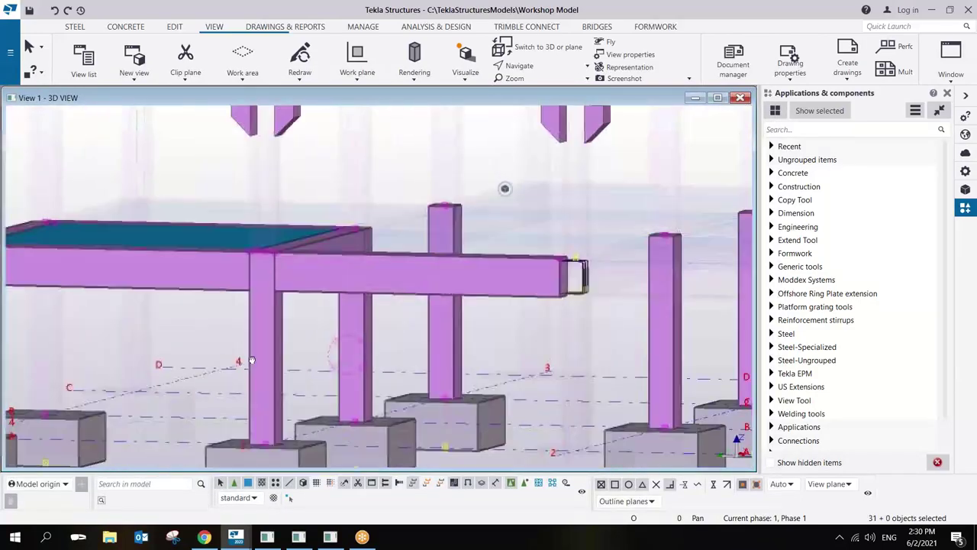
ctrl+middle_drag(252, 360, 467, 289)
scroll(455, 276, down, 5)
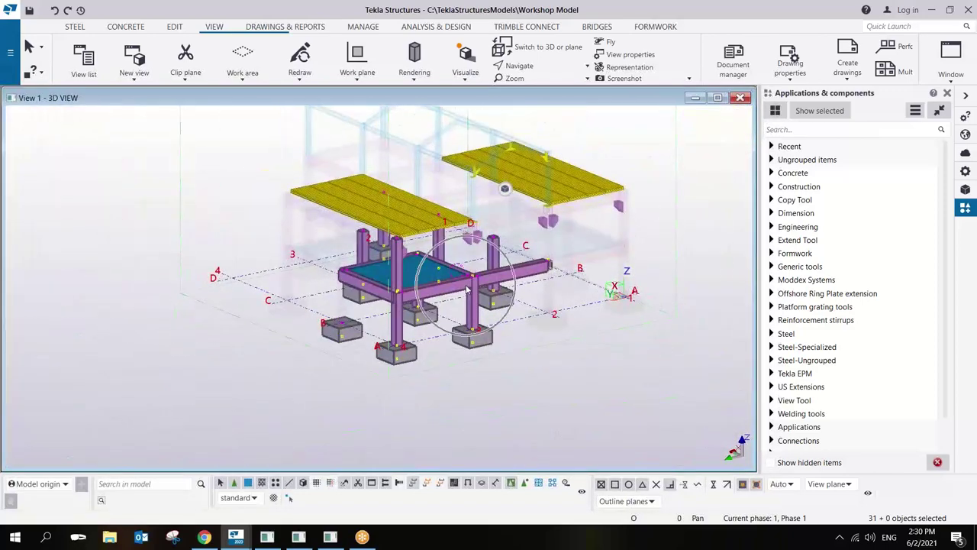
scroll(468, 287, up, 4)
scroll(472, 286, down, 2)
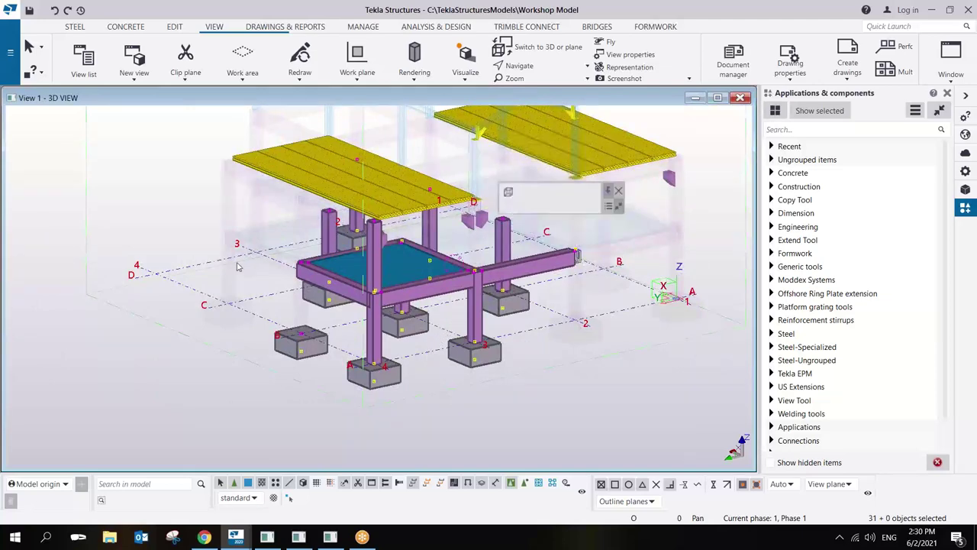
Hide the chosen concrete parts with Shift+H, redraw the view and zoom out to the whole structure.
key(shift+h)
right_click(148, 188)
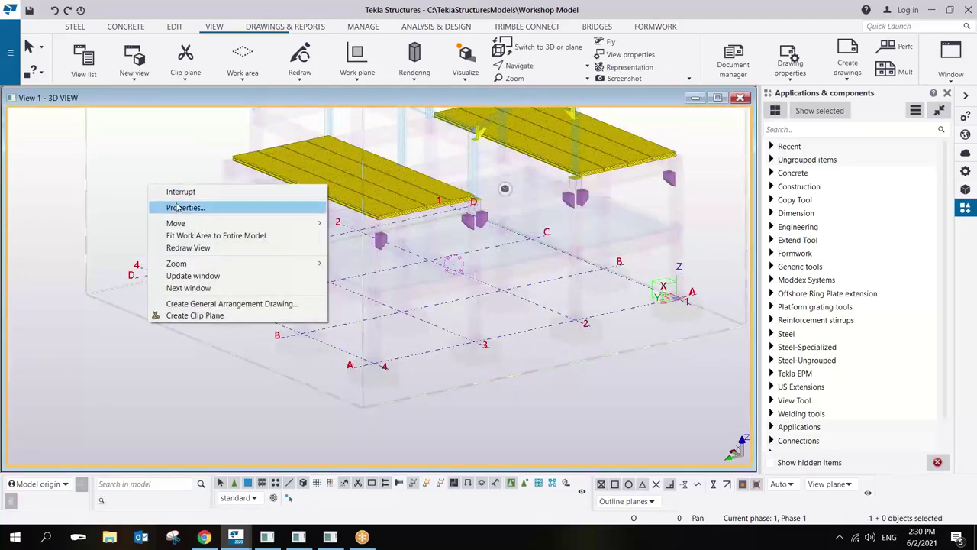
click(196, 249)
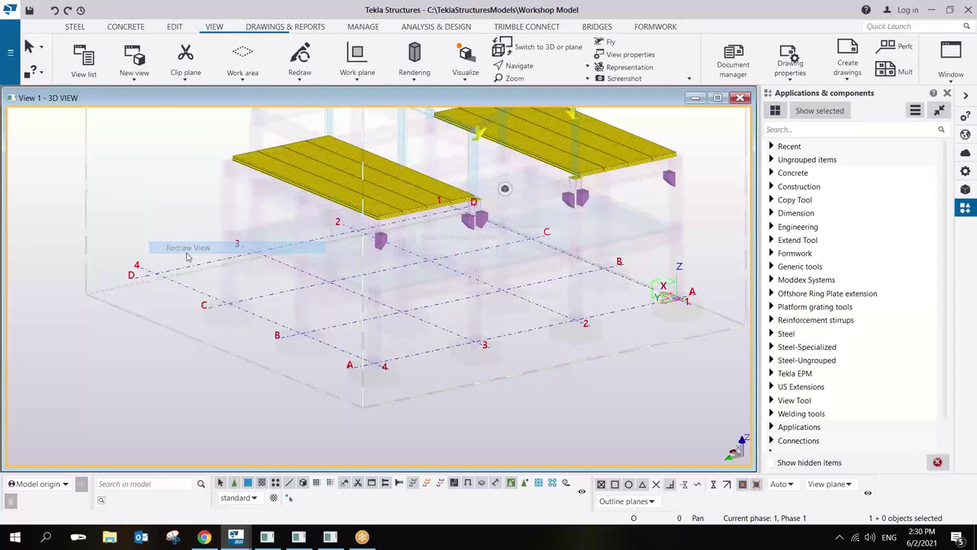
double_click(163, 201)
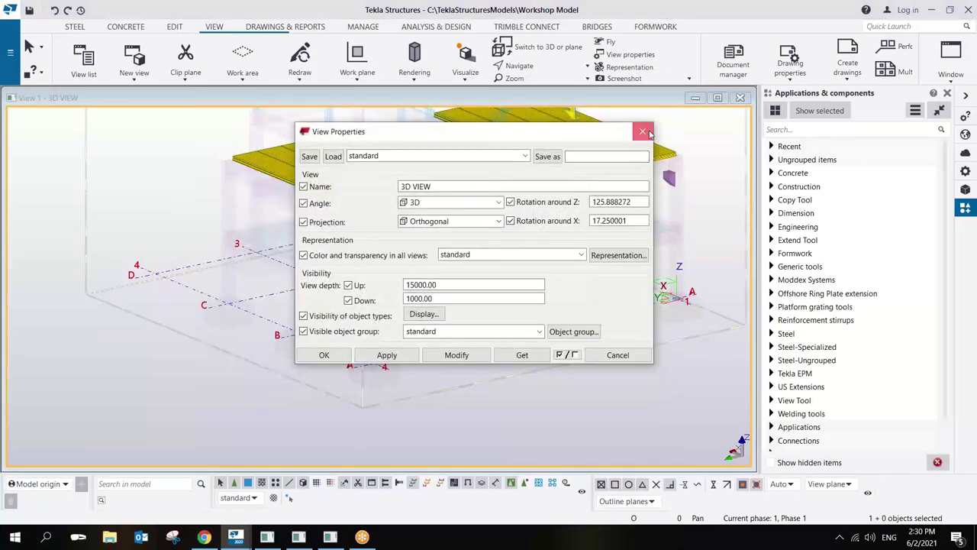
click(642, 131)
scroll(637, 143, down, 3)
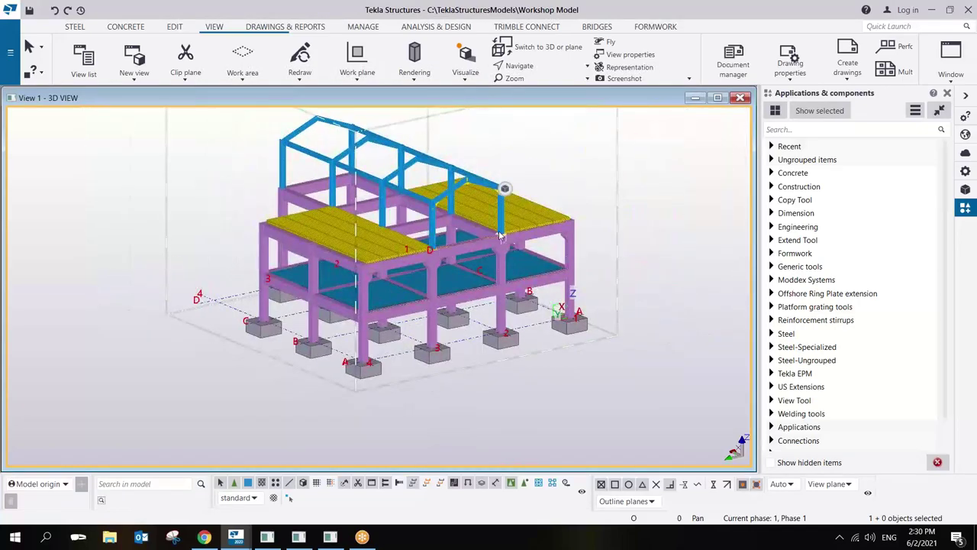
Zoom and orbit the wireframe 3D view to examine the slab reinforcement.
scroll(500, 235, up, 4)
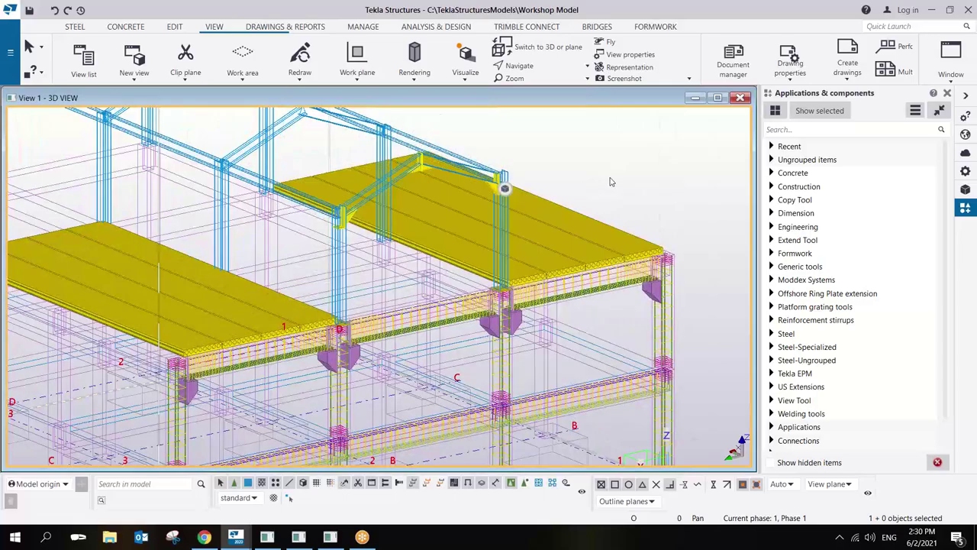
mouse_move(601, 188)
ctrl+middle_down()
mouse_move(473, 213)
mouse_move(447, 237)
ctrl+middle_up()
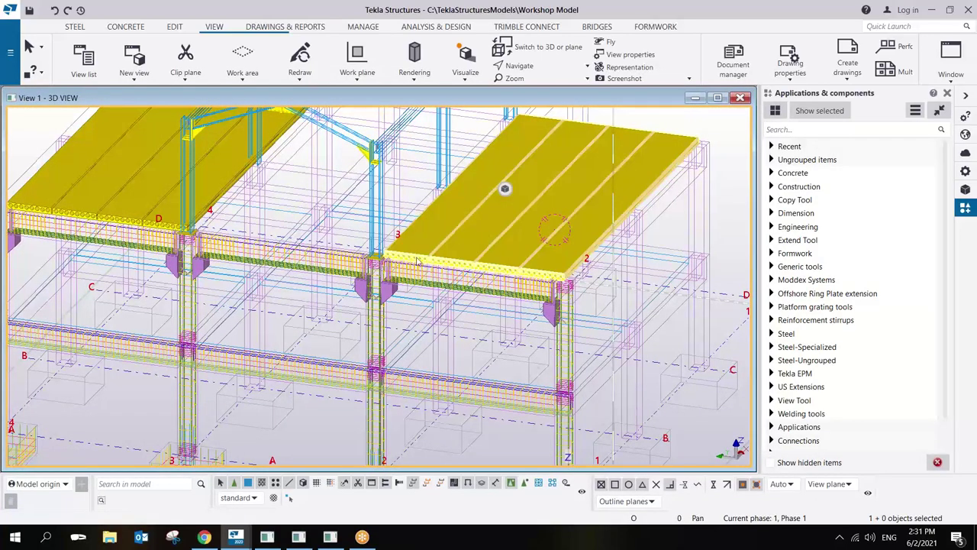
scroll(383, 299, up, 5)
scroll(413, 260, down, 3)
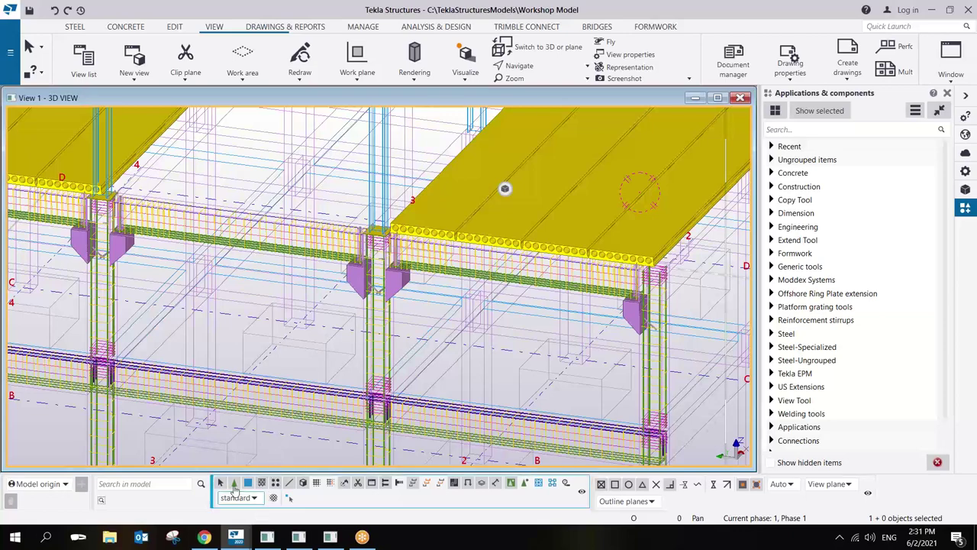
scroll(475, 319, down, 6)
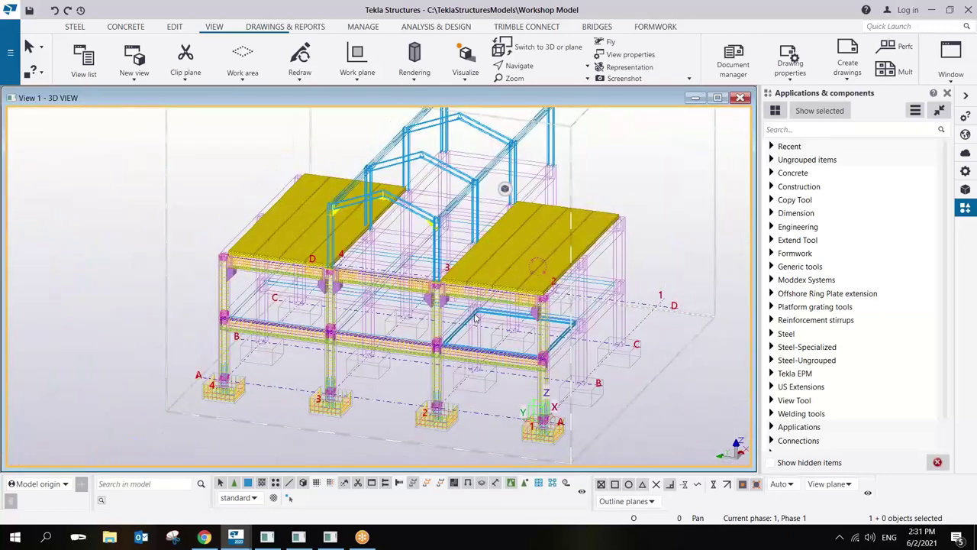
Switch the concrete parts to shaded rendering with Ctrl+2.
key(ctrl+2)
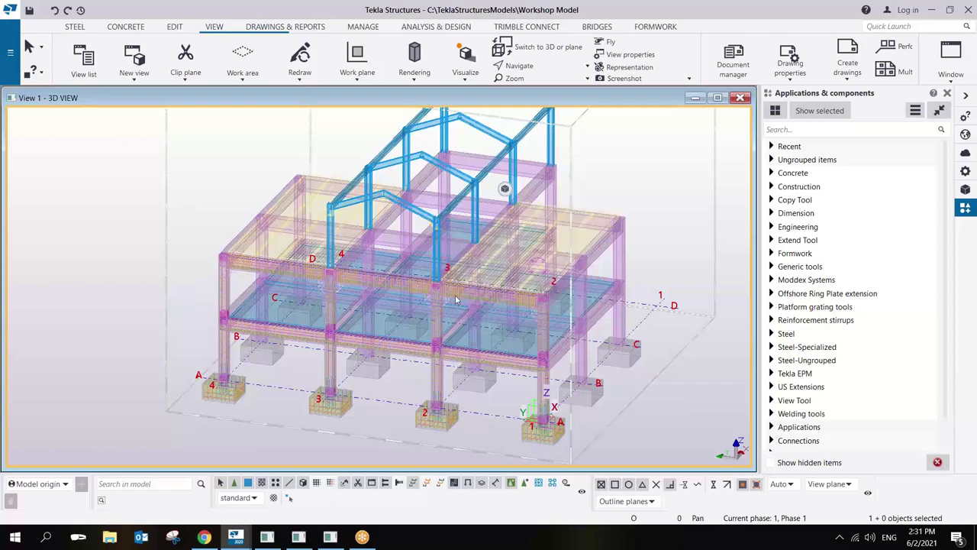
scroll(467, 248, up, 3)
scroll(467, 248, down, 5)
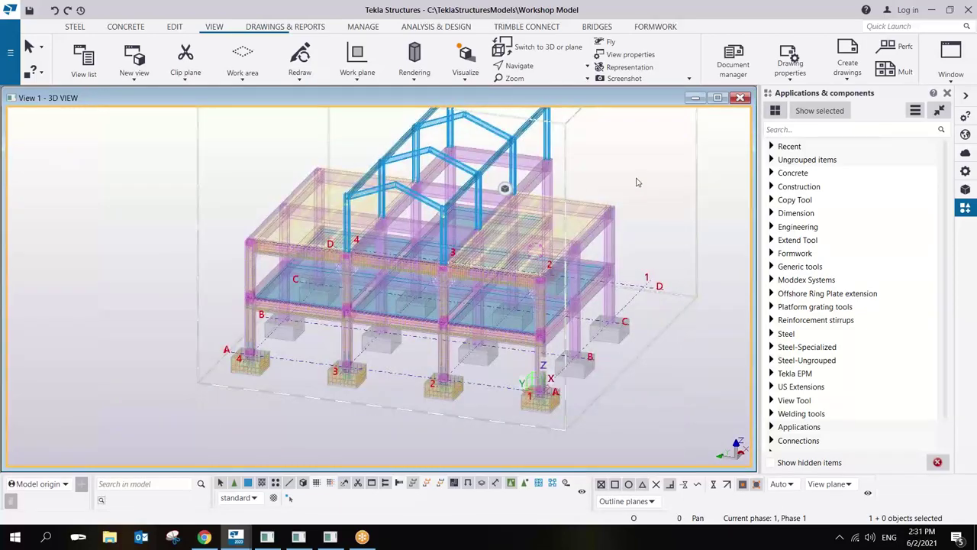
Orbit and zoom around the building, bringing the right slab to the centre.
ctrl+middle_drag(572, 219, 553, 215)
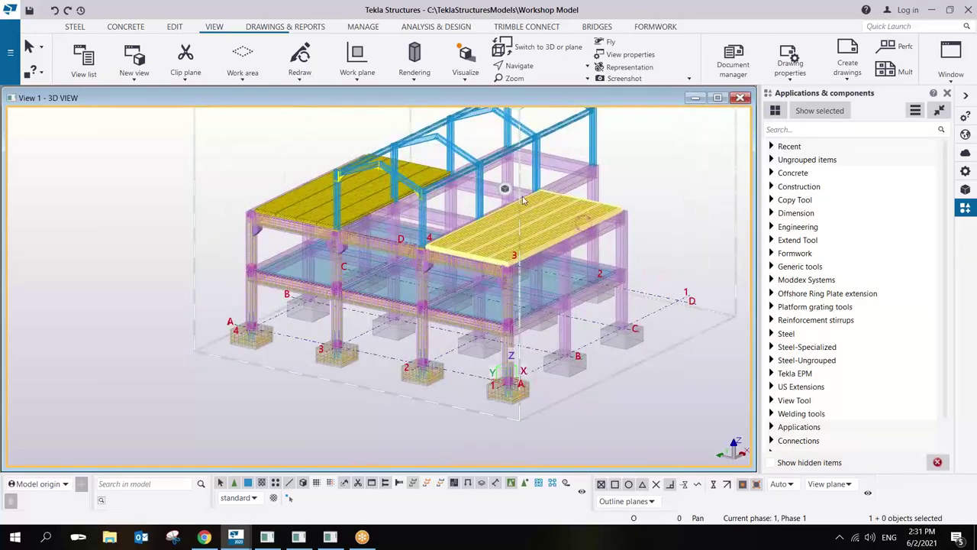
ctrl+middle_drag(467, 221, 459, 240)
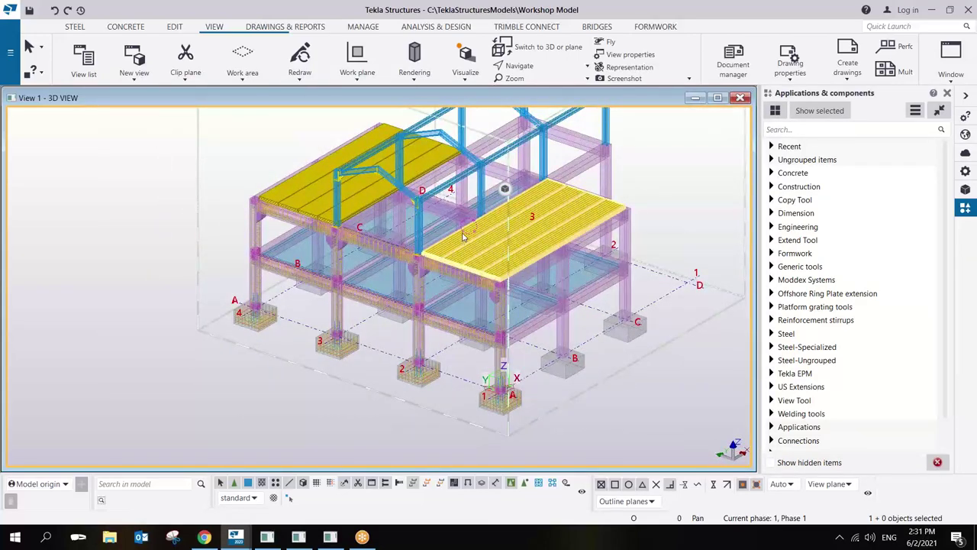
scroll(462, 237, down, 2)
scroll(516, 231, up, 5)
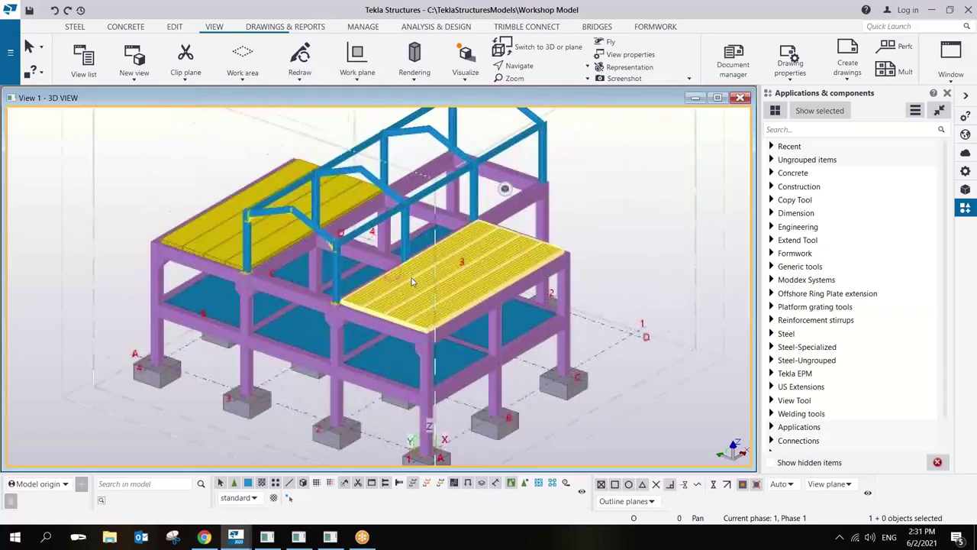
ctrl+middle_drag(517, 275, 432, 270)
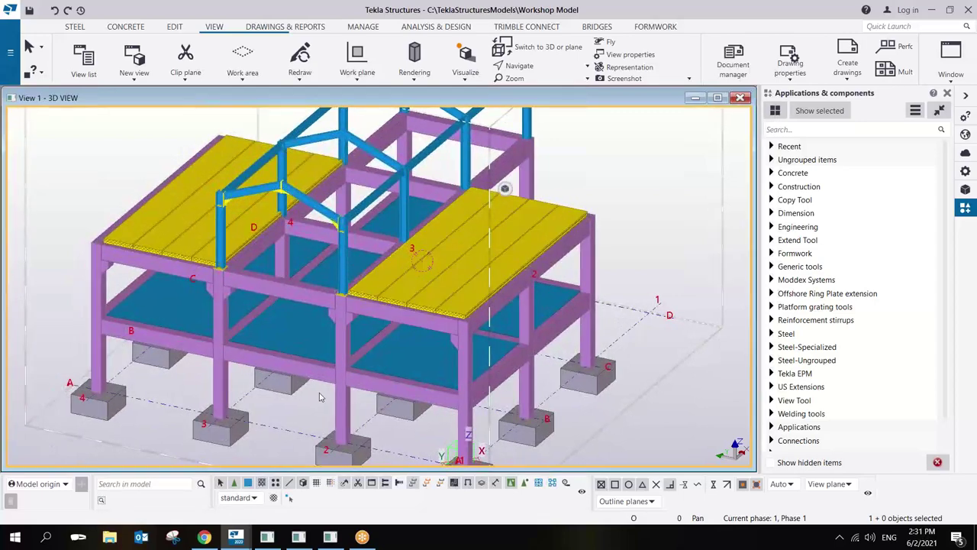
scroll(439, 264, down, 1)
scroll(438, 260, down, 2)
scroll(438, 260, up, 4)
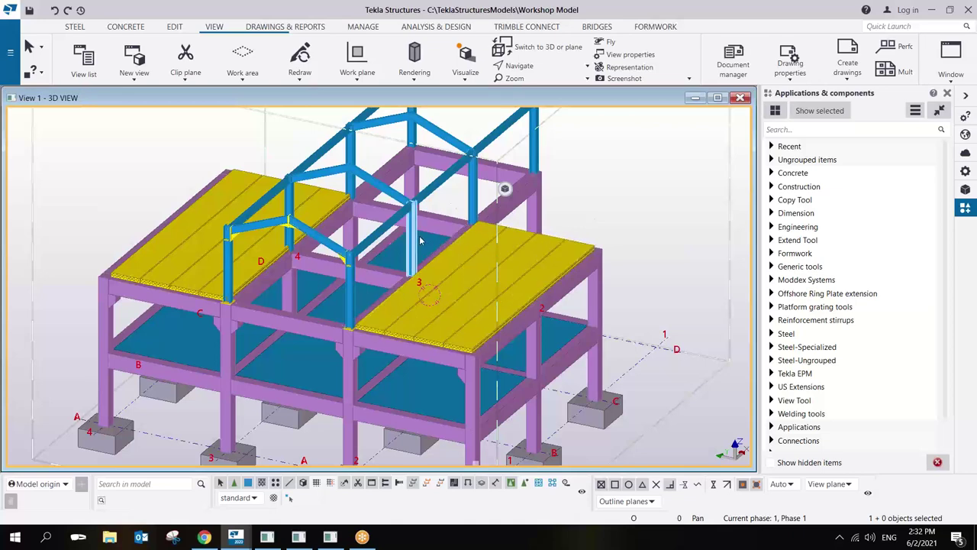
ctrl+middle_drag(419, 241, 563, 236)
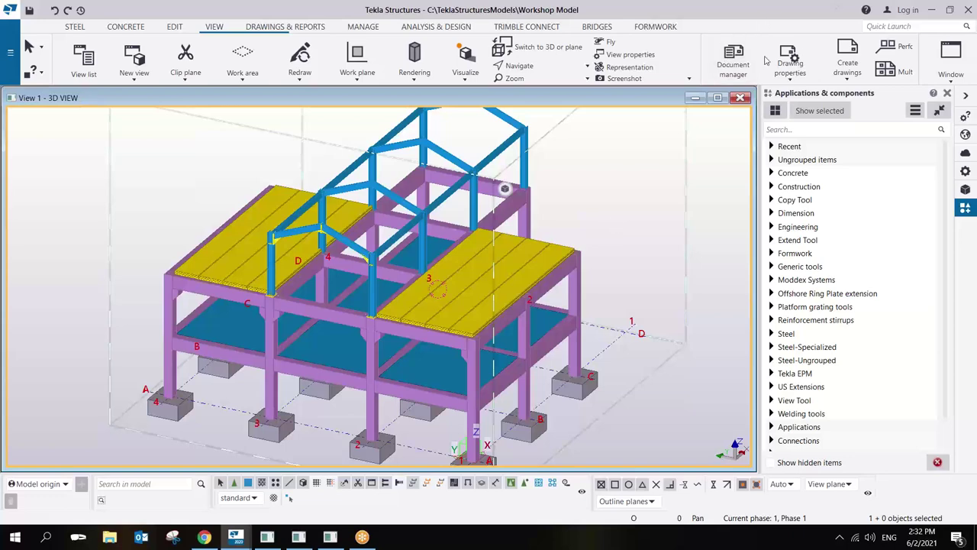
click(747, 73)
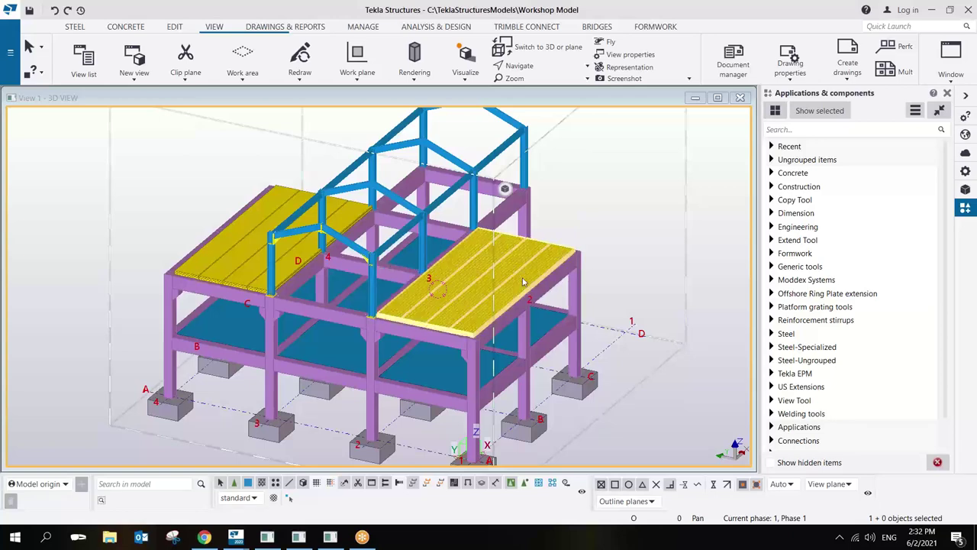
middle_drag(588, 221, 569, 223)
scroll(569, 223, down, 1)
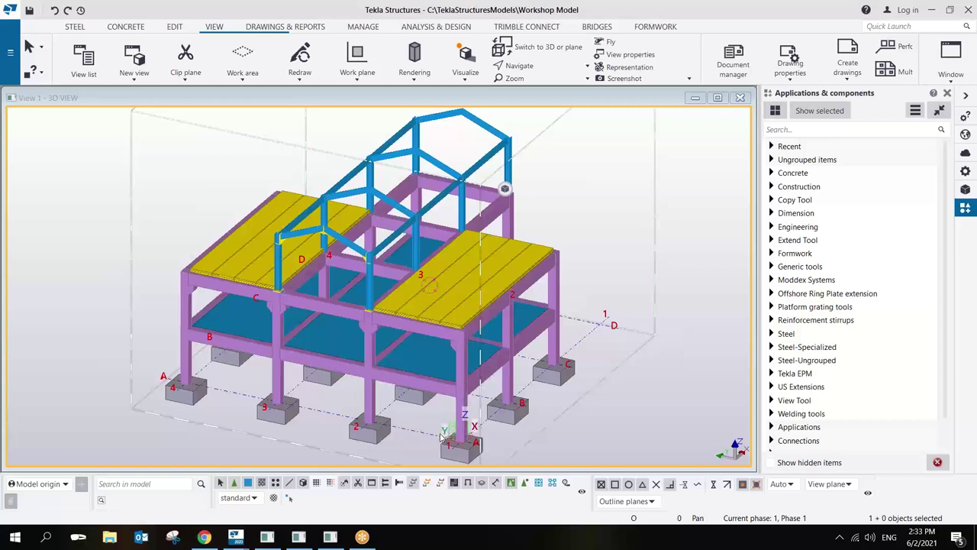
click(363, 538)
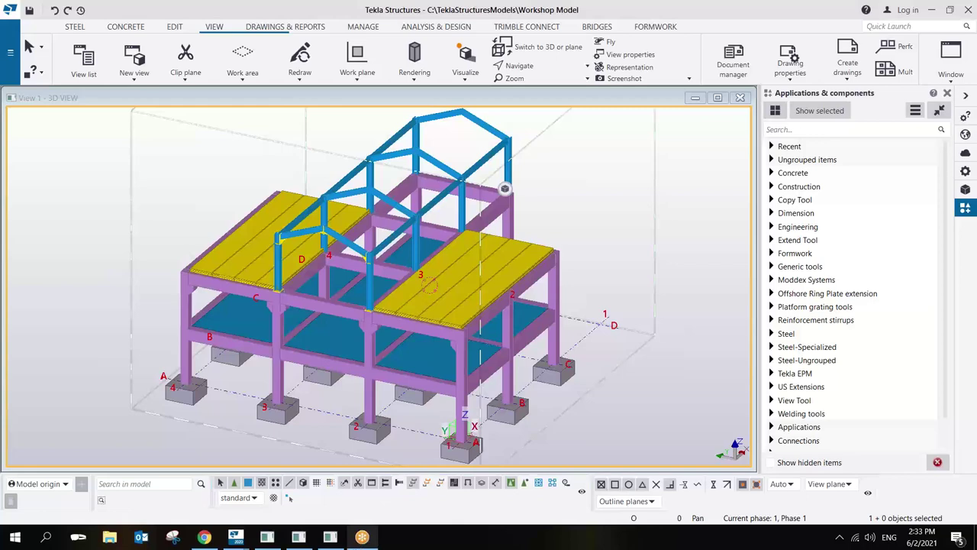
mouse_move(363, 538)
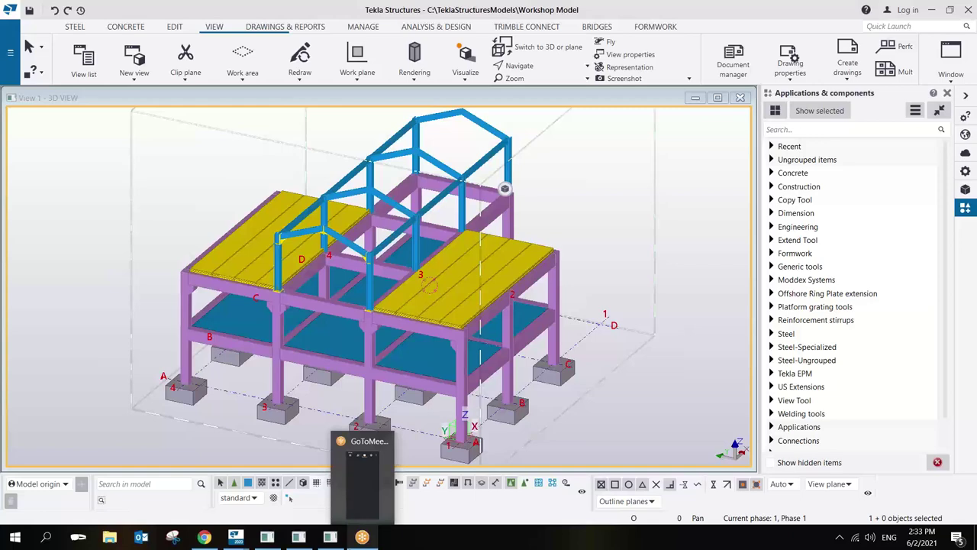
mouse_move(330, 536)
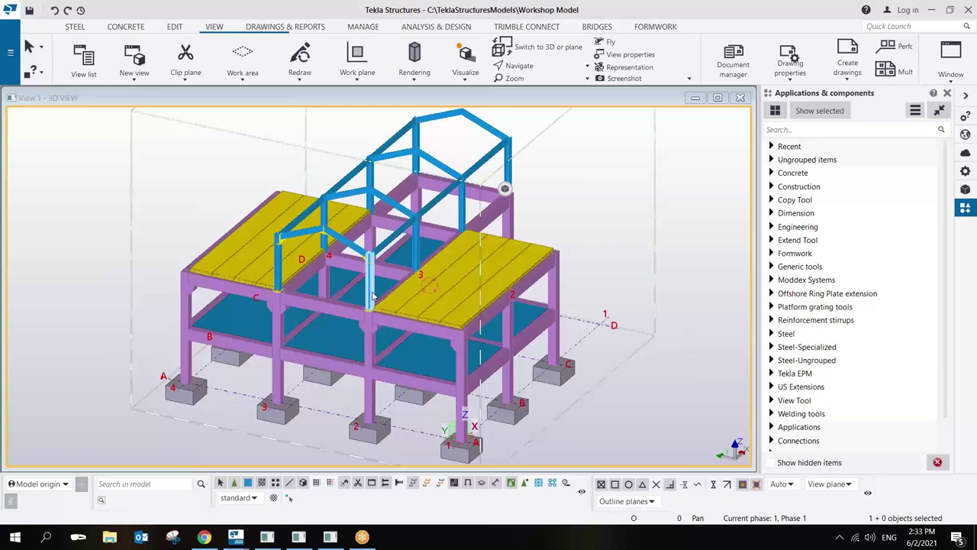
ctrl+middle_drag(390, 294, 370, 285)
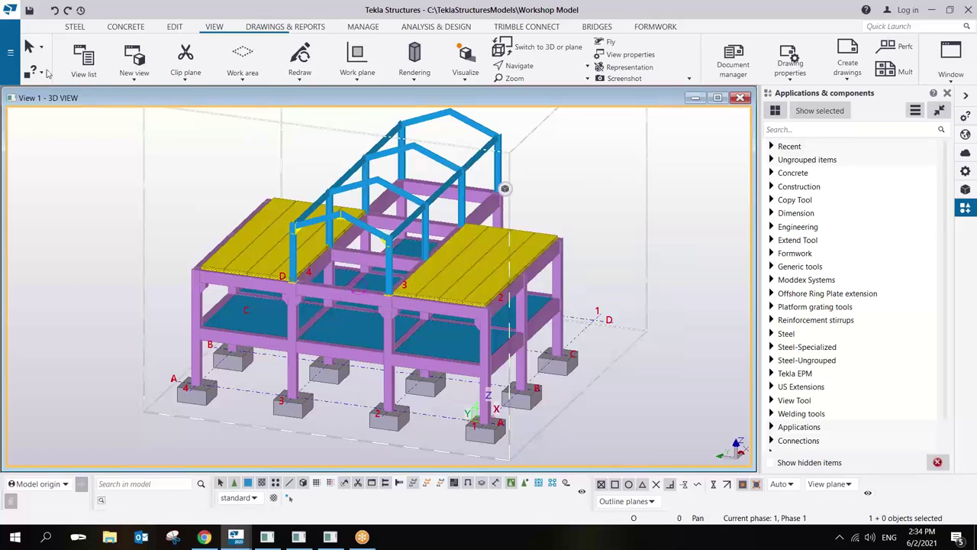
Start a new Blank-template model named 'ned_worshop Model1' from the File menu.
click(9, 57)
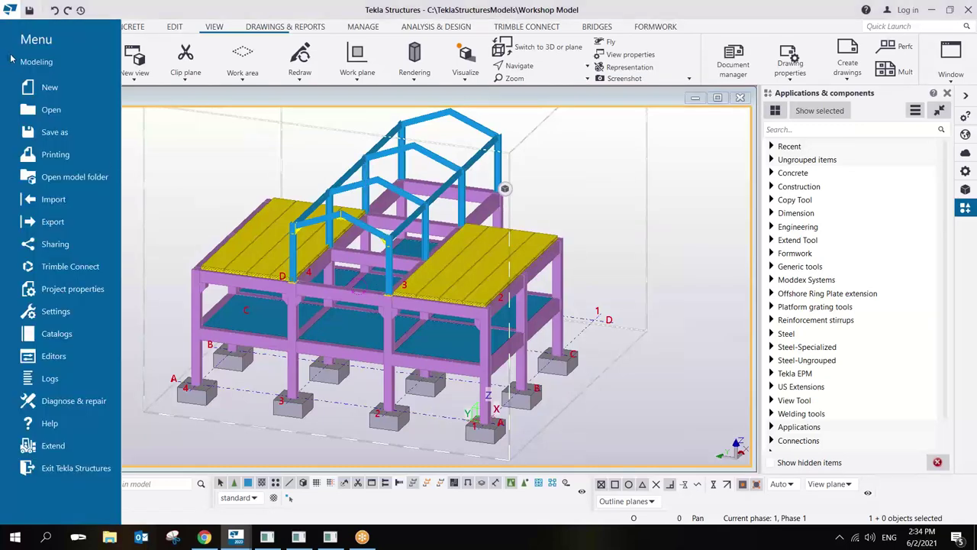
click(61, 92)
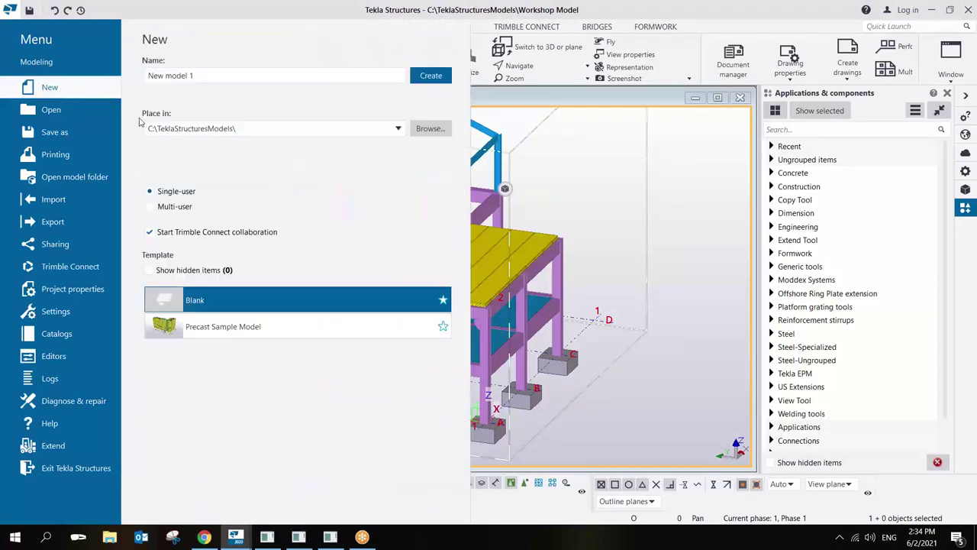
triple_click(216, 77)
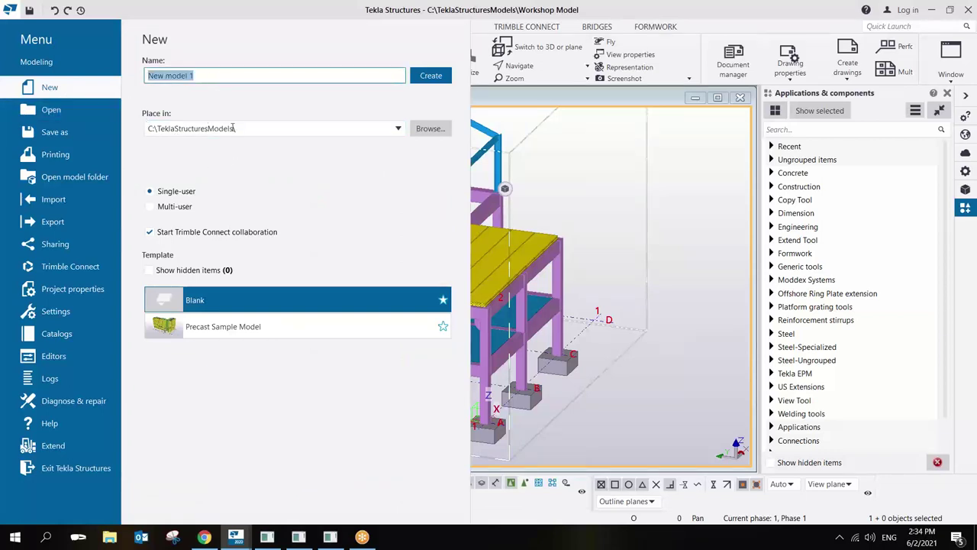
text(ned_worshop Model)
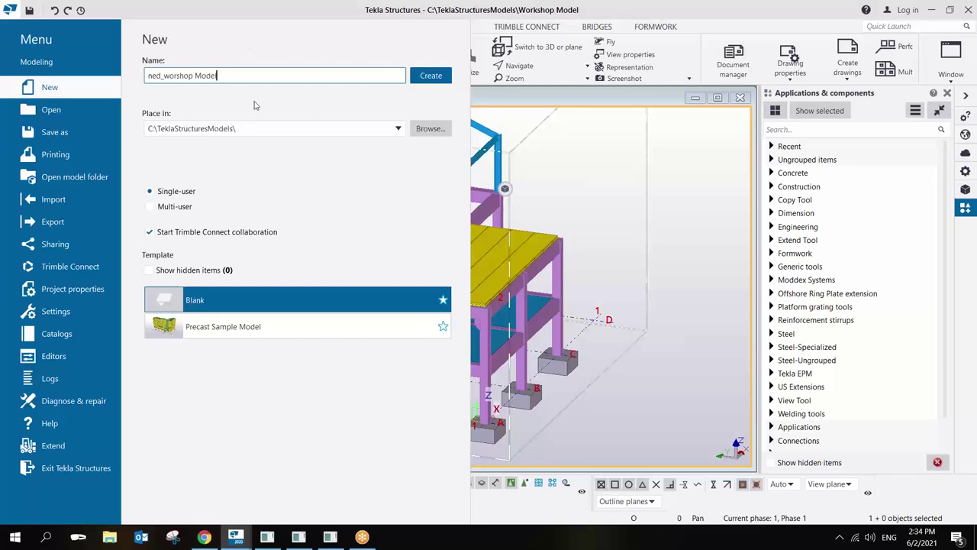
text(1)
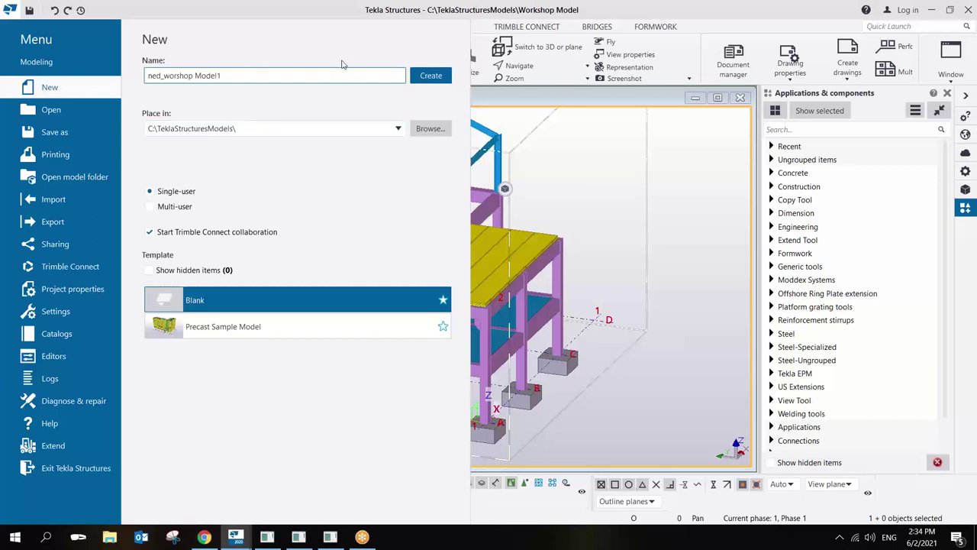
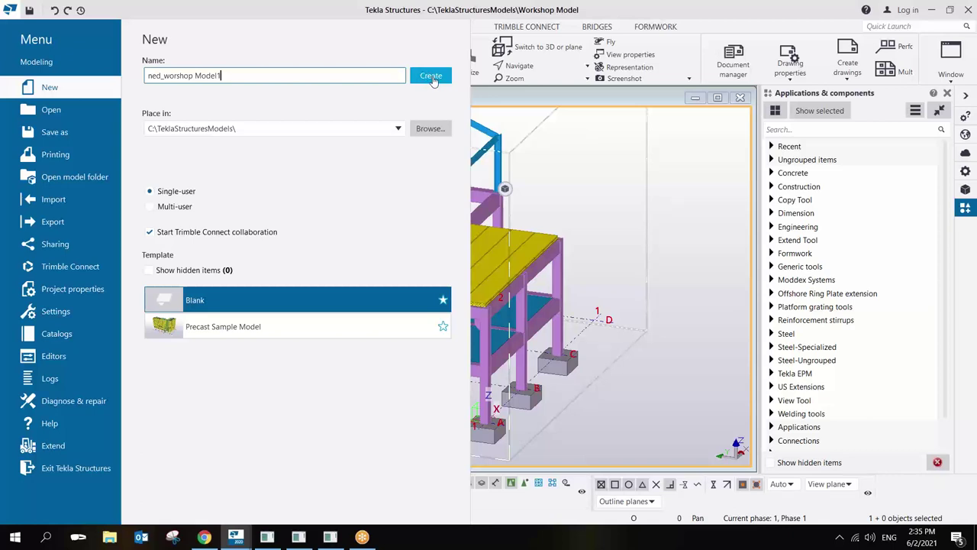
Save the Workshop Model and create a new blank model named 'ned_worshop Model1'.
click(430, 76)
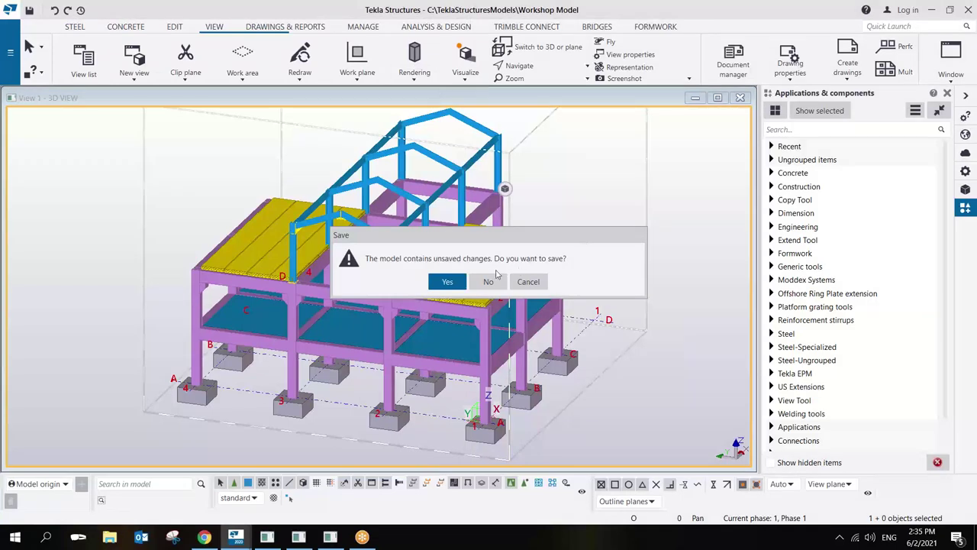
click(449, 281)
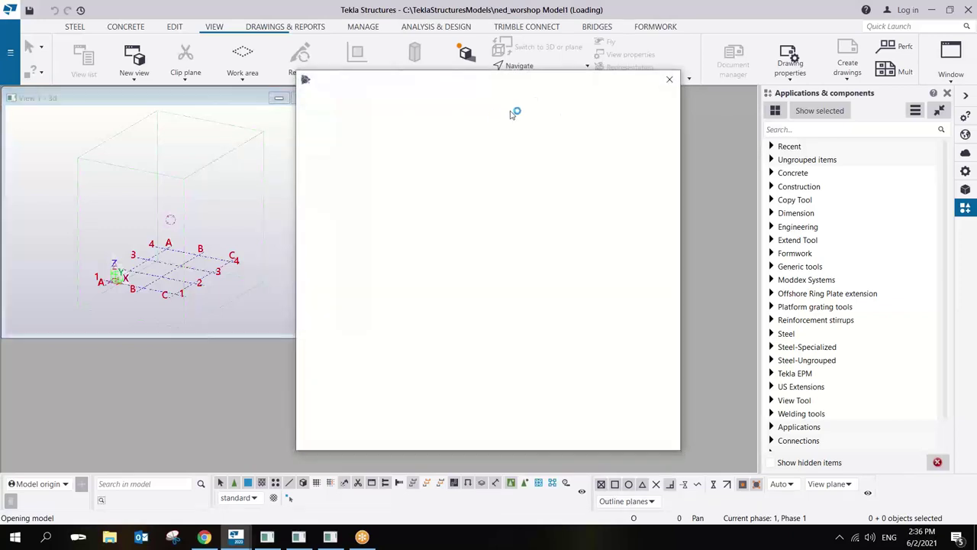
click(670, 79)
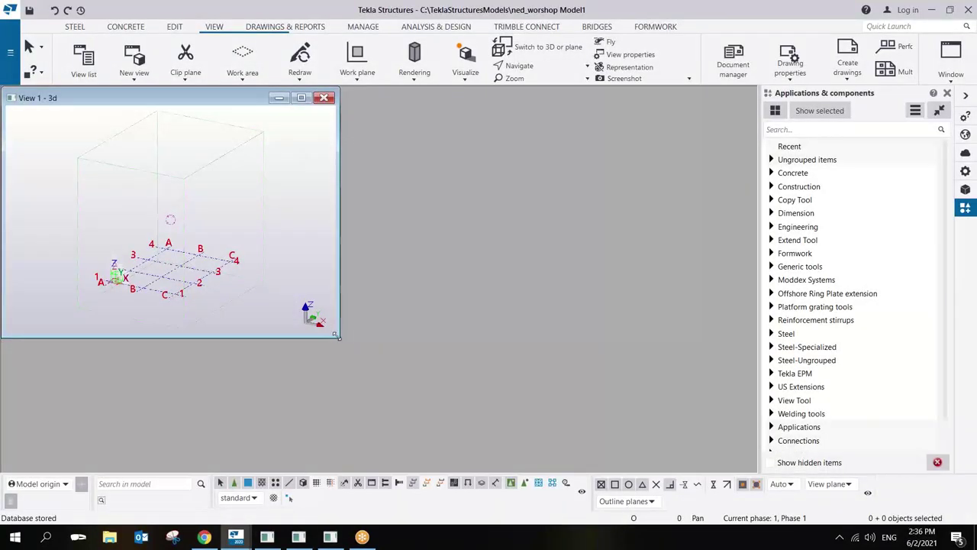
Enlarge the View 1 window and zoom in until the A–C/1–4 grid fills it.
drag(339, 336, 757, 470)
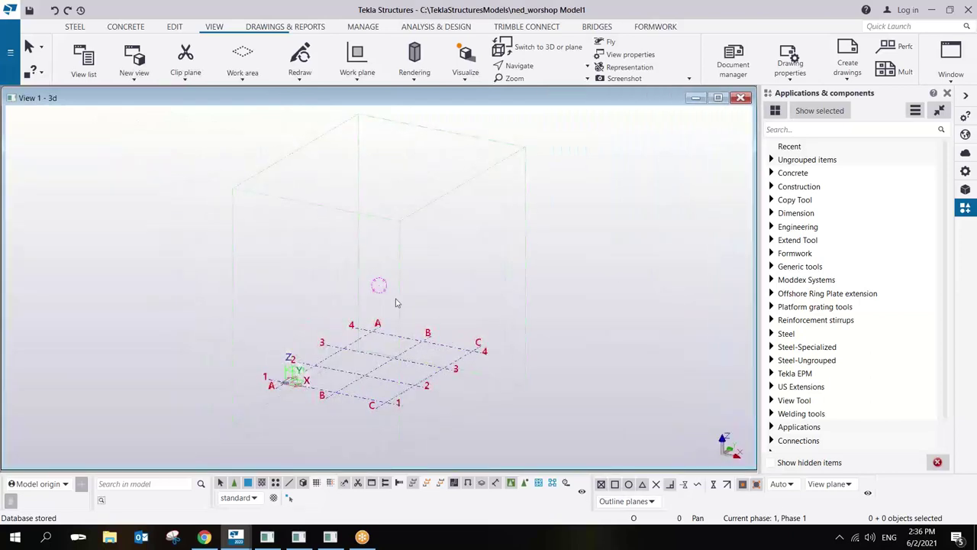
scroll(410, 352, up, 2)
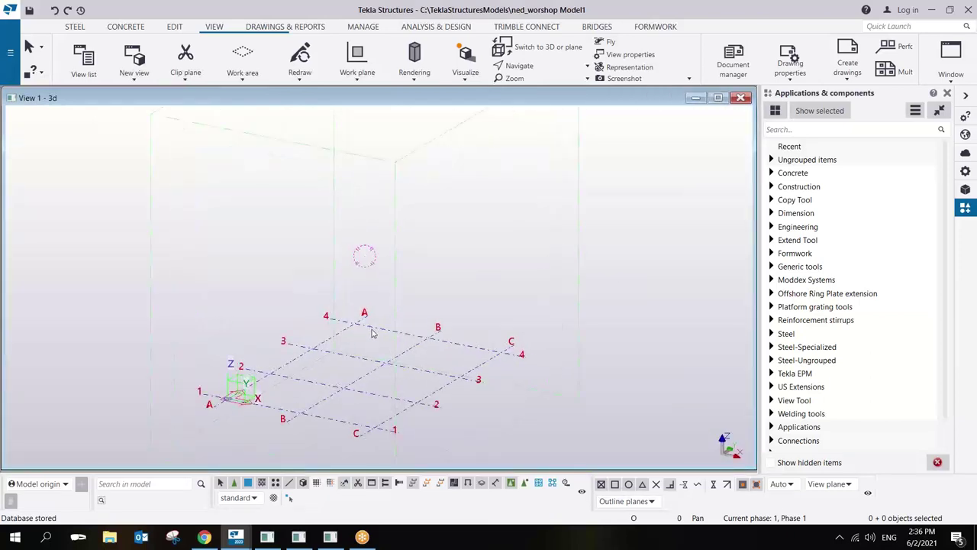
scroll(409, 336, up, 2)
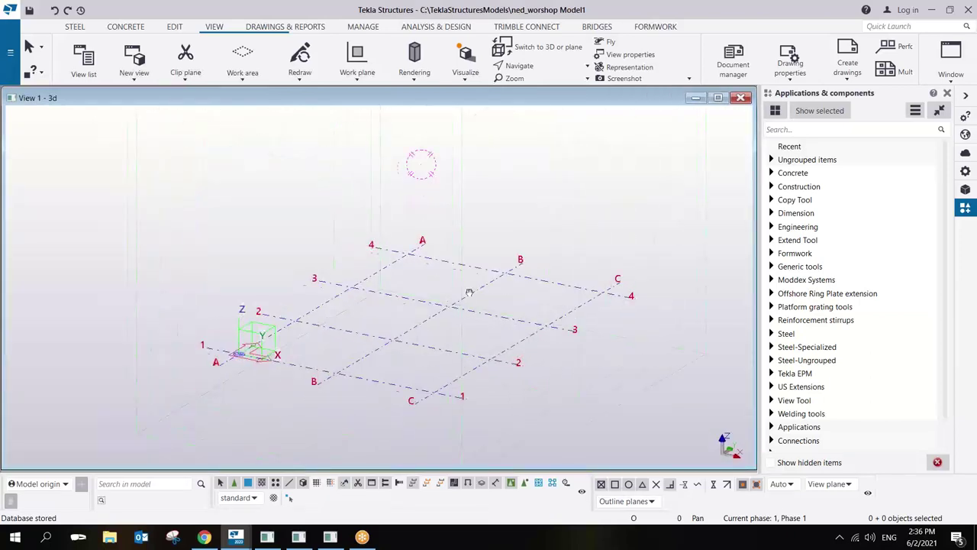
scroll(410, 330, up, 1)
click(411, 334)
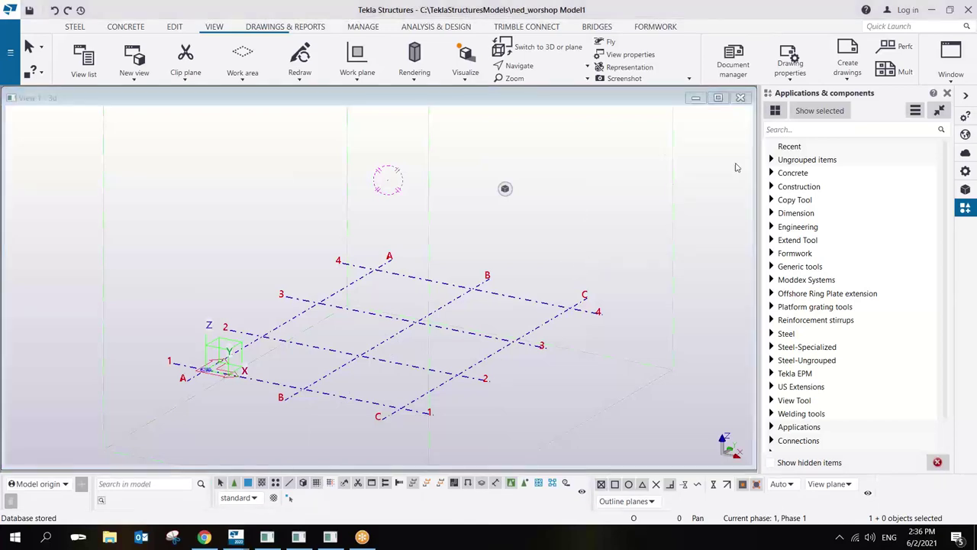
click(430, 267)
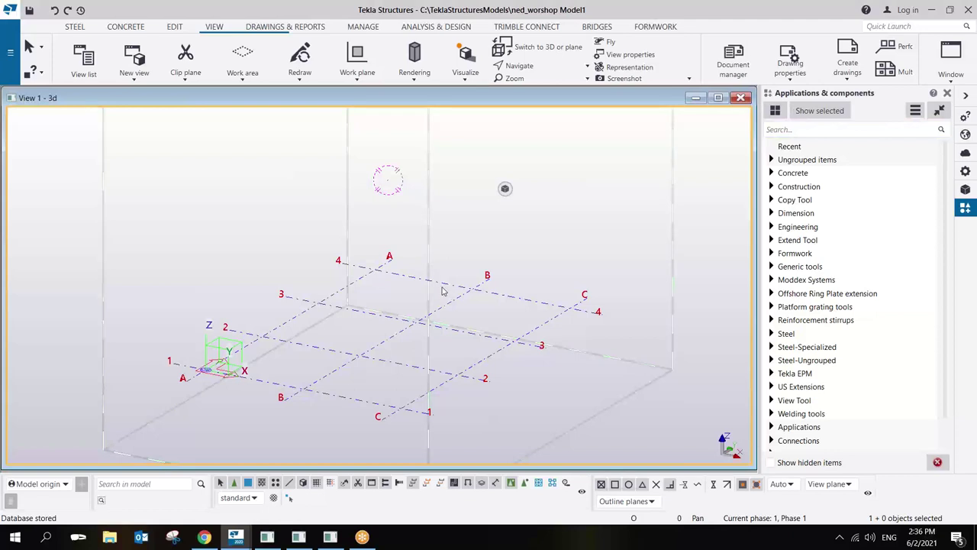
Open the Rectangular grid properties and switch the view to a flat plan with Ctrl+P.
double_click(443, 287)
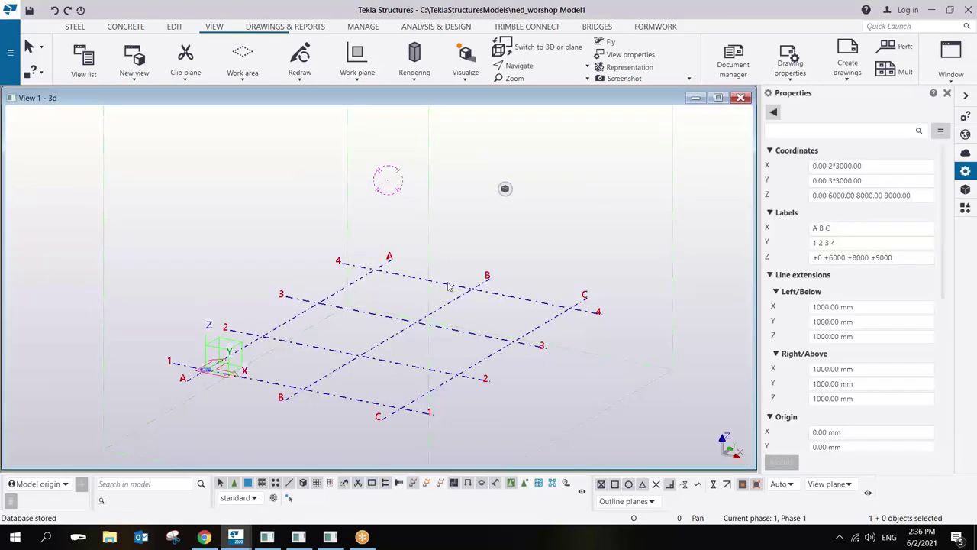
middle_drag(480, 277, 448, 264)
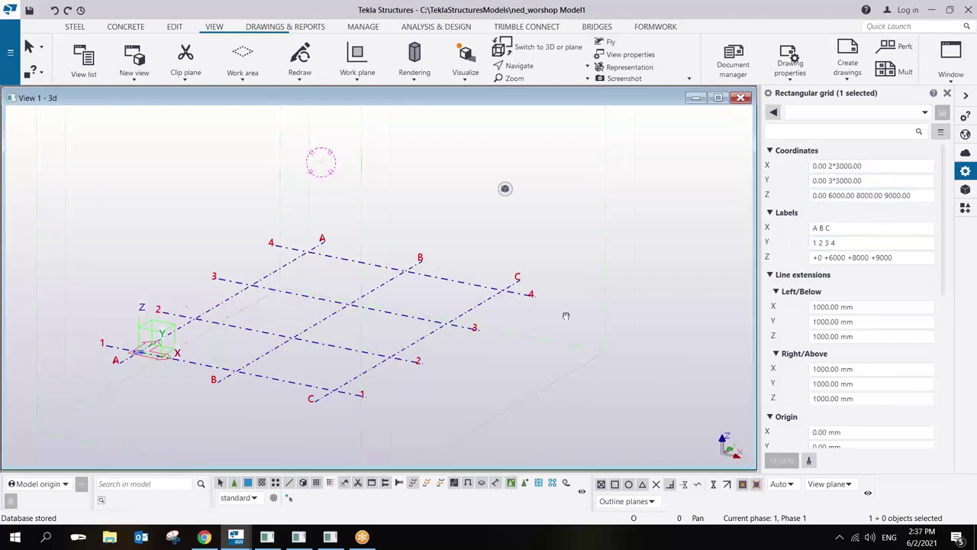
middle_drag(584, 319, 614, 318)
key(ctrl+p)
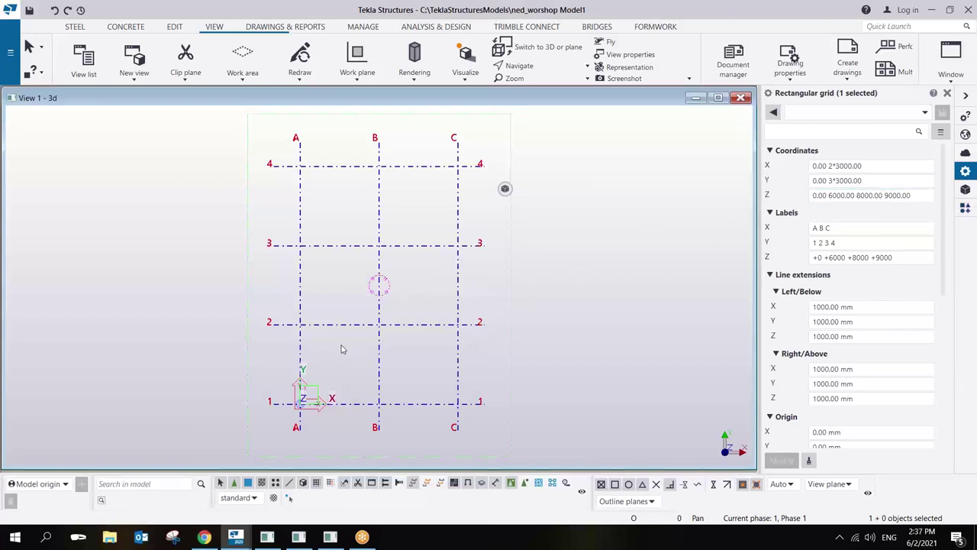
click(647, 12)
click(611, 43)
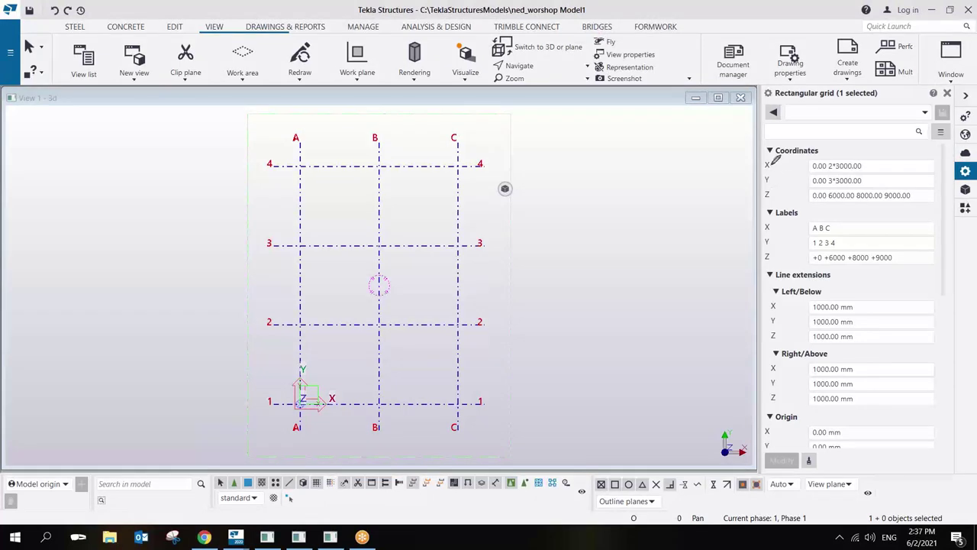
mouse_move(765, 158)
mouse_down()
mouse_move(758, 172)
mouse_move(774, 173)
mouse_move(771, 161)
mouse_up()
mouse_move(302, 407)
mouse_down()
mouse_move(293, 420)
mouse_move(301, 398)
mouse_move(344, 389)
mouse_move(380, 403)
mouse_up()
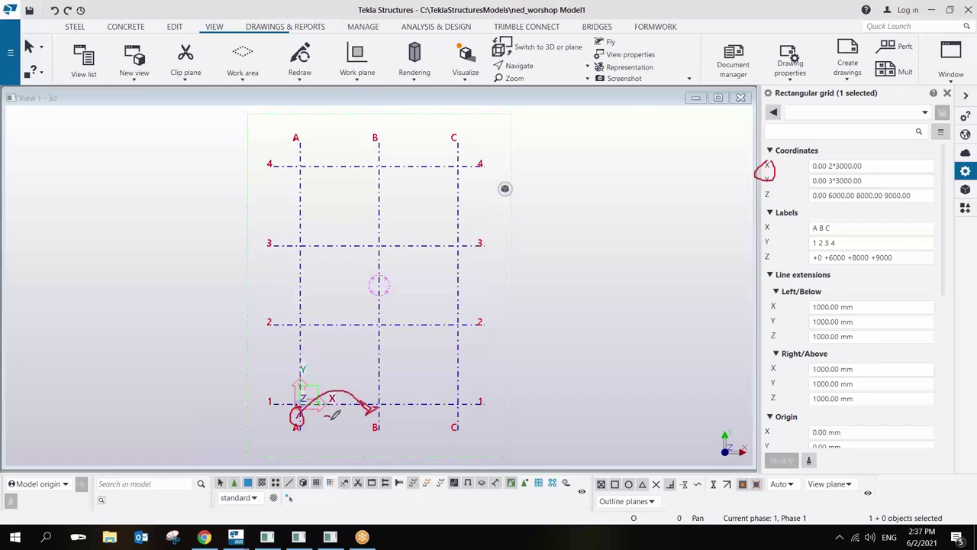
mouse_move(320, 419)
mouse_down()
mouse_move(319, 436)
mouse_move(351, 436)
mouse_up()
drag(837, 162, 839, 169)
mouse_move(379, 403)
mouse_down()
mouse_move(442, 384)
mouse_move(470, 403)
mouse_move(443, 393)
mouse_move(412, 436)
mouse_move(420, 406)
mouse_up()
mouse_move(429, 406)
mouse_down()
mouse_move(428, 432)
mouse_move(436, 422)
mouse_up()
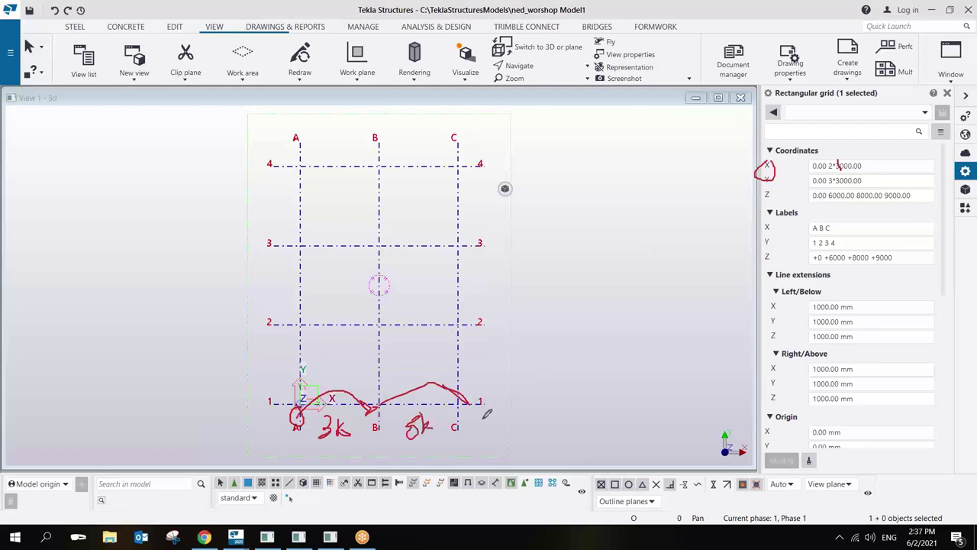
mouse_move(502, 406)
mouse_down()
mouse_move(632, 451)
mouse_move(752, 446)
mouse_move(743, 394)
mouse_move(534, 382)
mouse_move(481, 389)
mouse_move(514, 399)
mouse_move(508, 407)
mouse_move(502, 400)
mouse_move(525, 409)
mouse_move(529, 424)
mouse_move(527, 406)
mouse_move(554, 400)
mouse_move(553, 410)
mouse_move(585, 402)
mouse_move(583, 414)
mouse_move(637, 419)
mouse_up()
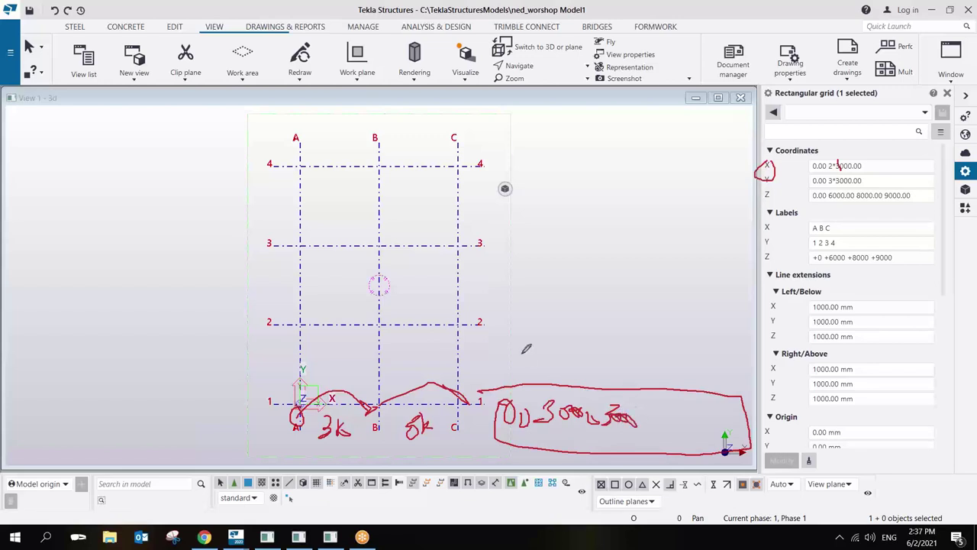
mouse_move(548, 343)
mouse_down()
mouse_move(575, 366)
mouse_move(589, 348)
mouse_move(589, 358)
mouse_move(608, 355)
mouse_move(598, 348)
mouse_move(622, 341)
mouse_move(600, 343)
mouse_move(633, 341)
mouse_move(628, 363)
mouse_move(684, 353)
mouse_move(693, 365)
mouse_move(674, 346)
mouse_up()
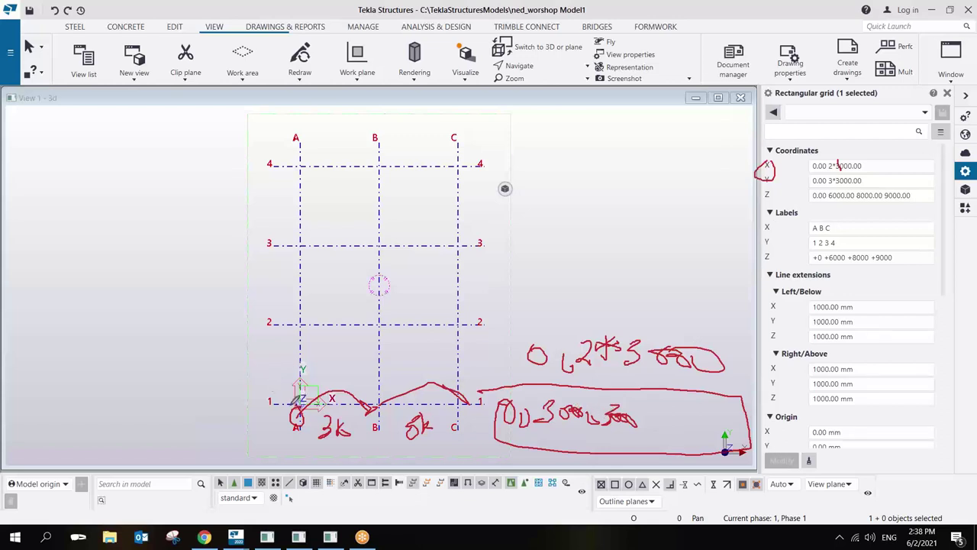
mouse_move(287, 393)
mouse_down()
mouse_move(266, 368)
mouse_move(303, 326)
mouse_move(268, 287)
mouse_move(281, 232)
mouse_move(300, 229)
mouse_move(300, 165)
mouse_up()
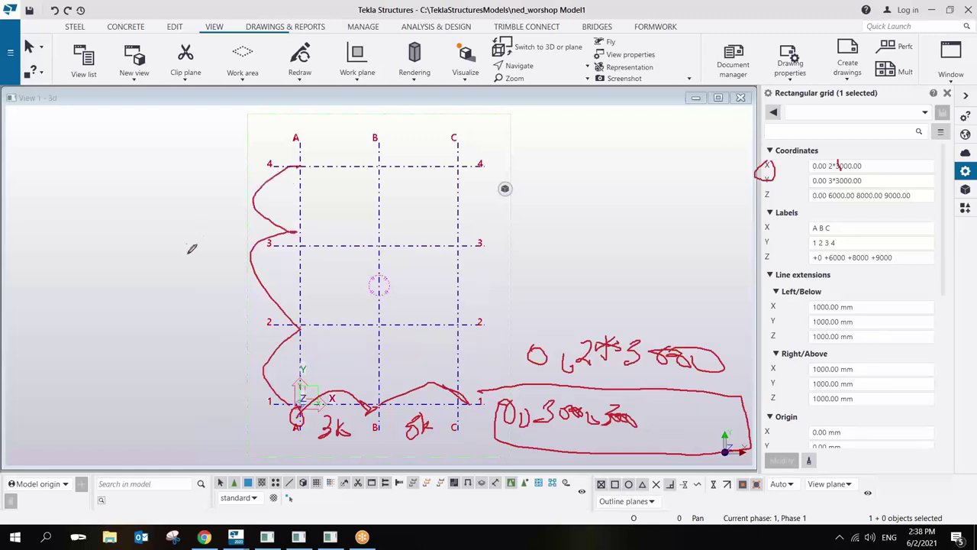
mouse_move(171, 232)
mouse_down()
mouse_move(175, 278)
mouse_move(177, 255)
mouse_move(209, 250)
mouse_move(237, 221)
mouse_move(235, 273)
mouse_up()
mouse_move(243, 228)
mouse_down()
mouse_move(242, 266)
mouse_move(271, 261)
mouse_move(290, 278)
mouse_move(276, 255)
mouse_move(307, 252)
mouse_move(328, 263)
mouse_move(336, 246)
mouse_move(356, 268)
mouse_up()
drag(324, 227, 322, 238)
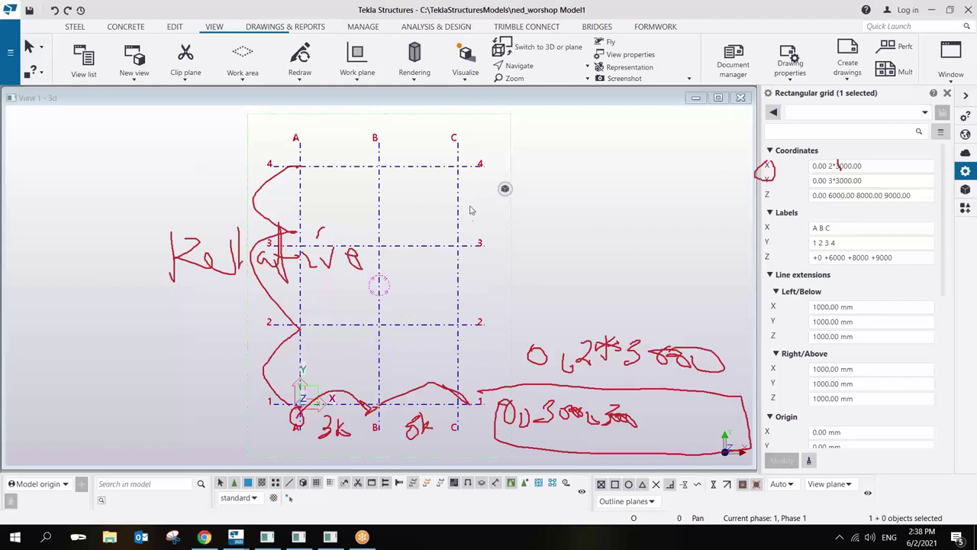
key(Escape)
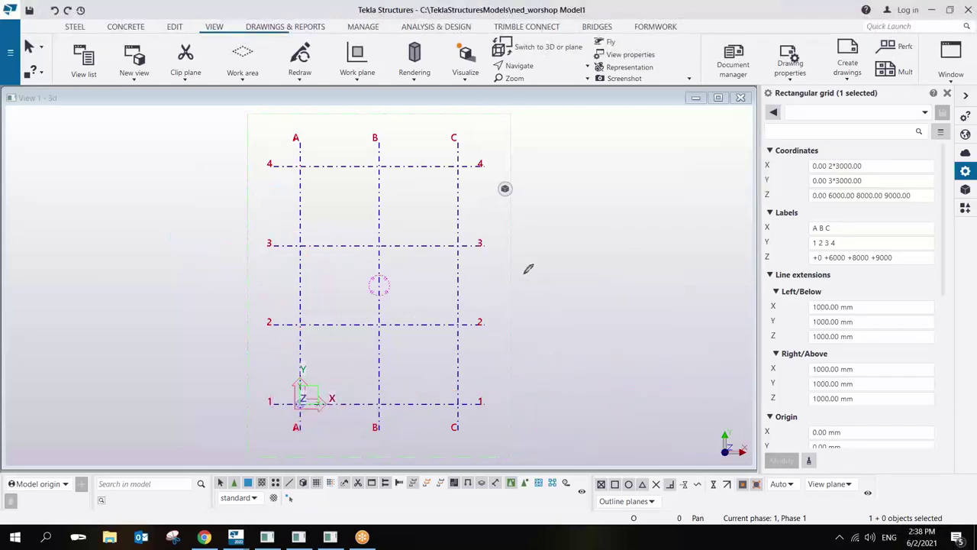
click(863, 165)
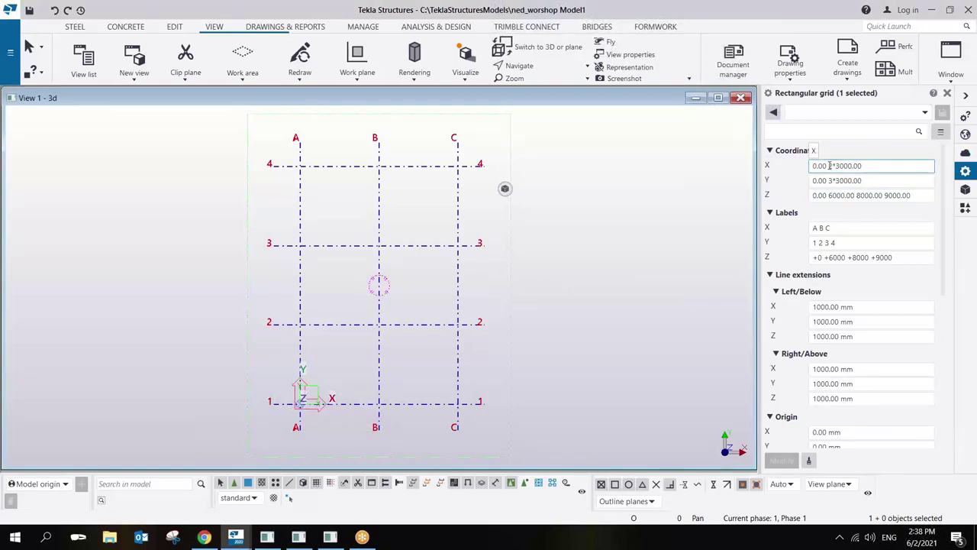
double_click(832, 165)
click(821, 227)
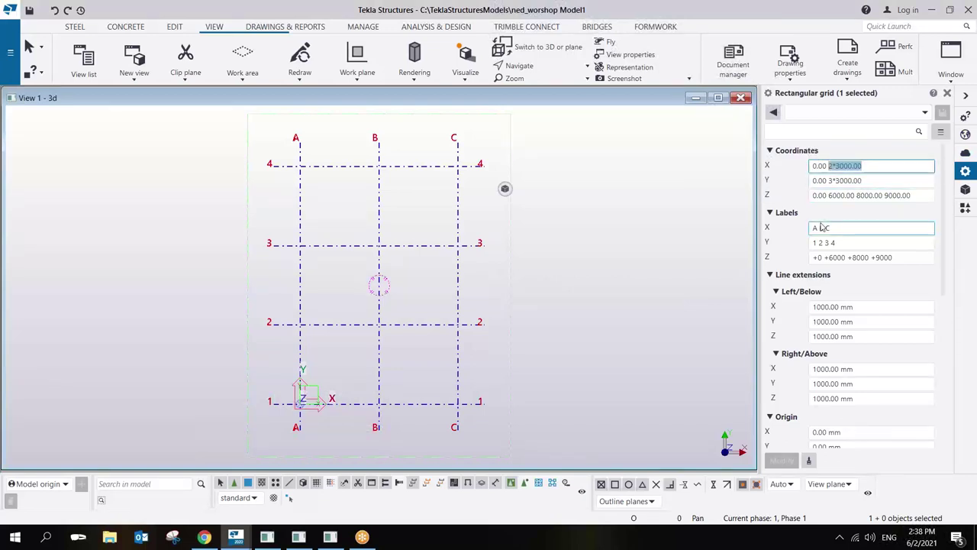
text(5000)
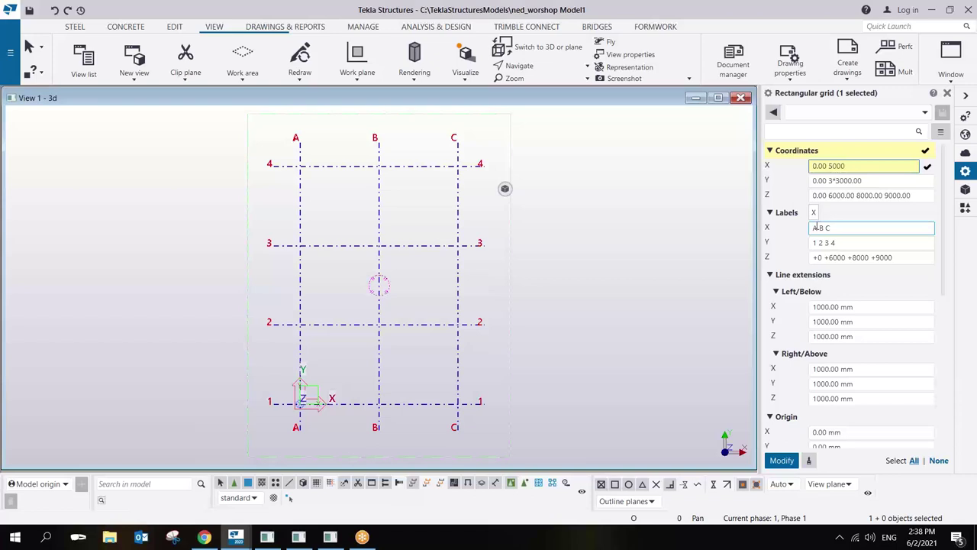
text( 5000)
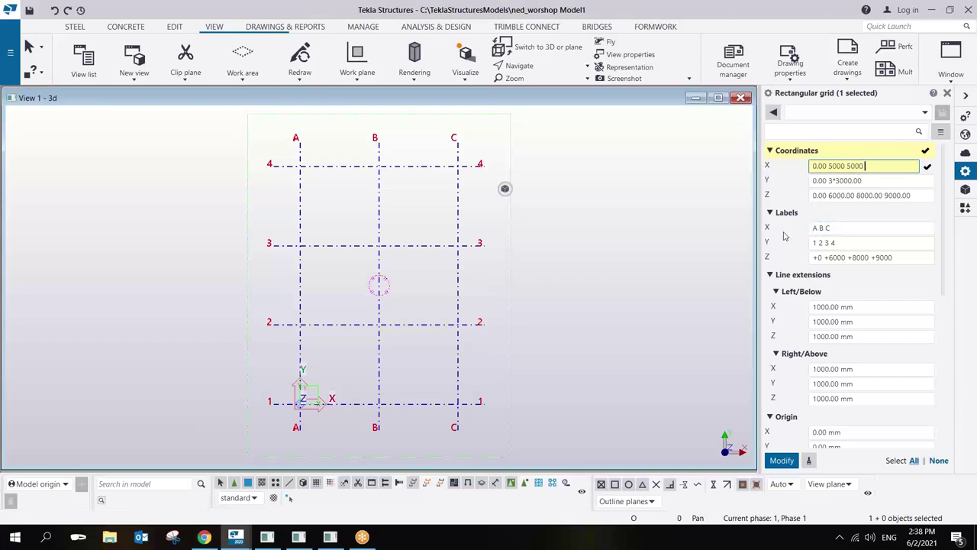
text( 5000)
key(Return)
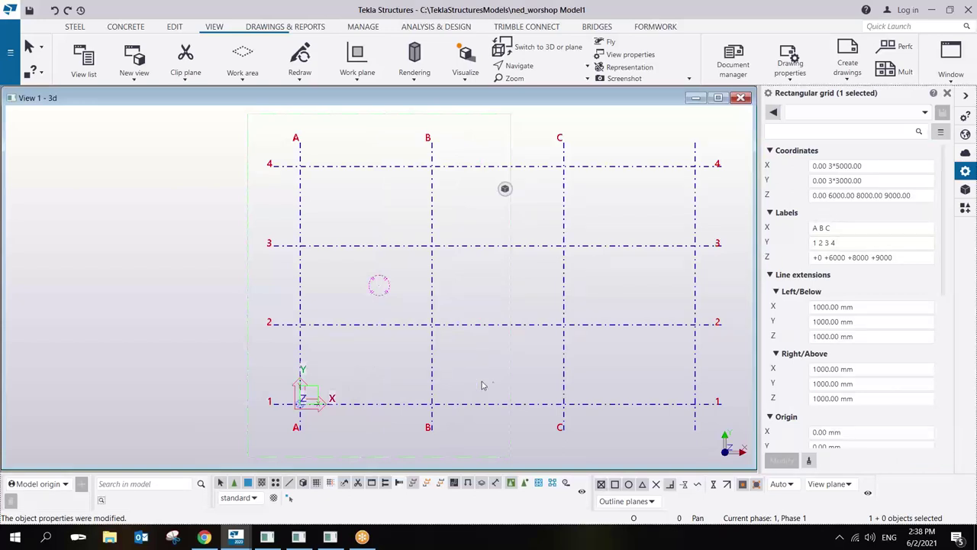
click(847, 195)
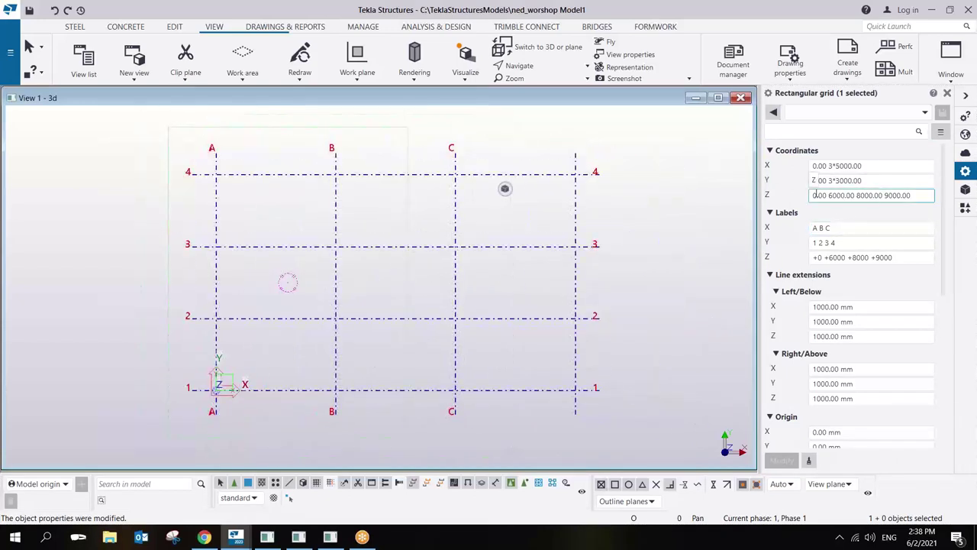
Change the grid's Y coordinates to three 5000 bays.
click(832, 181)
drag(830, 181, 880, 193)
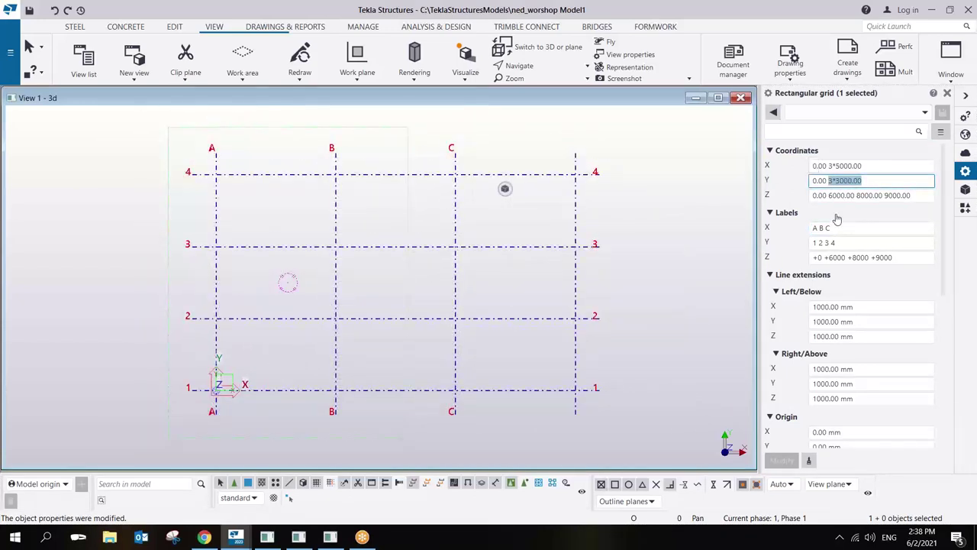
text(5)
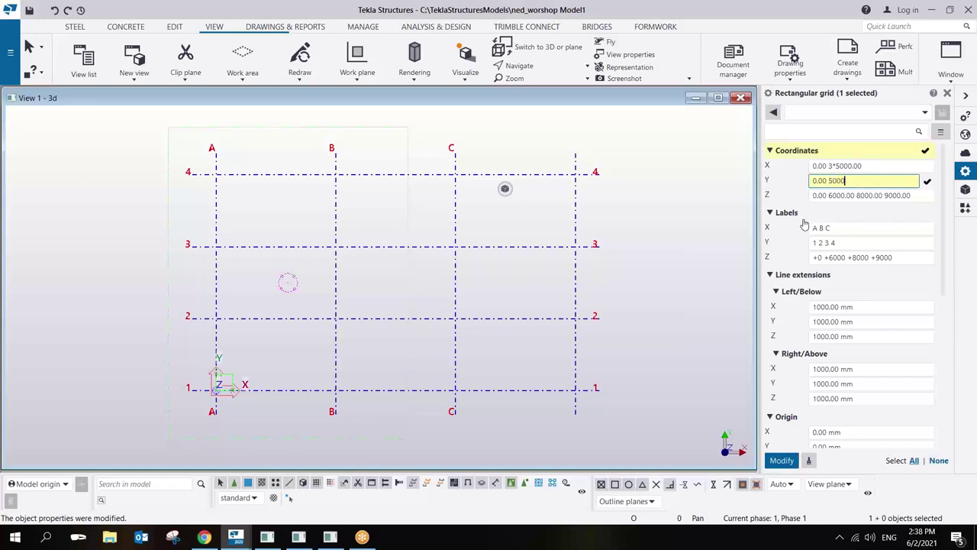
text(000 5000 5000)
key(Return)
scroll(561, 254, down, 5)
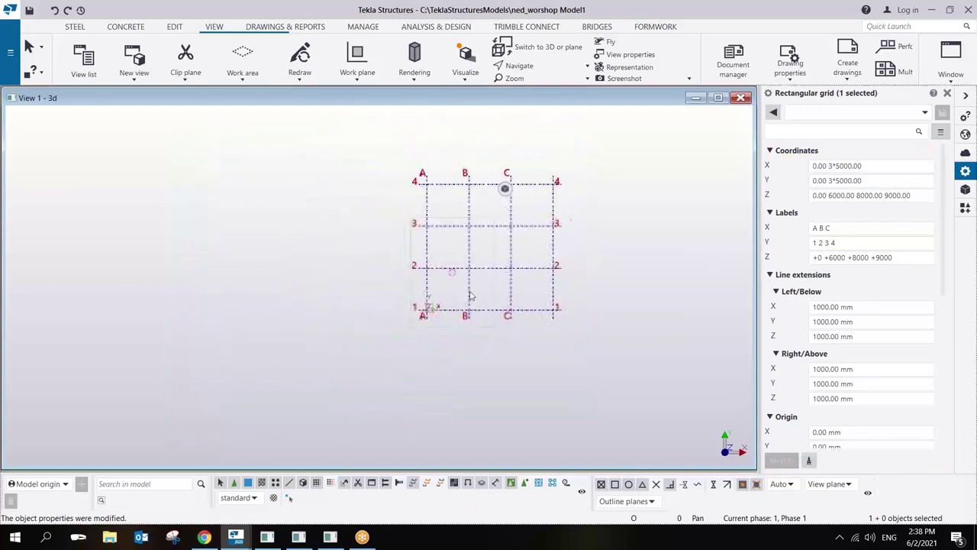
scroll(471, 296, up, 3)
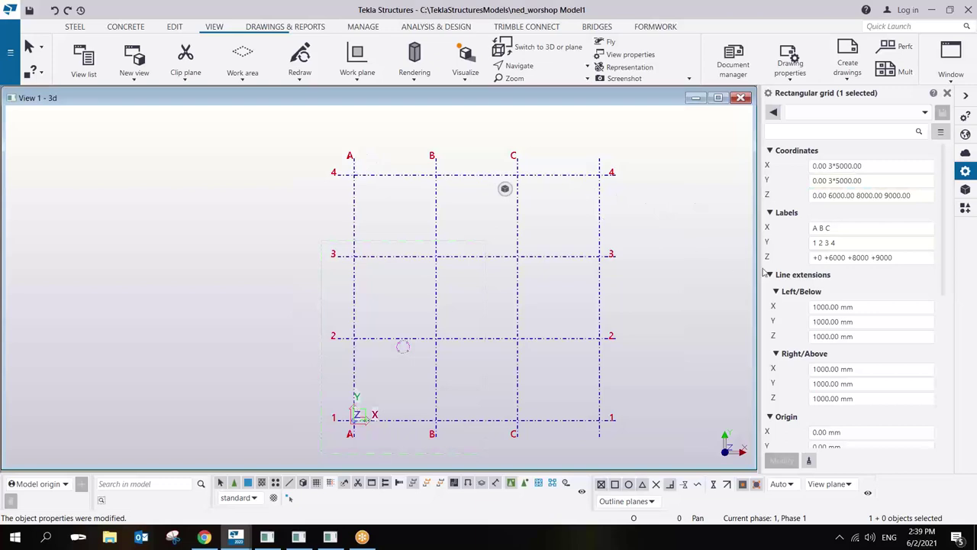
Set the X grid labels to 'A B C D' and reselect the grid to confirm.
click(848, 228)
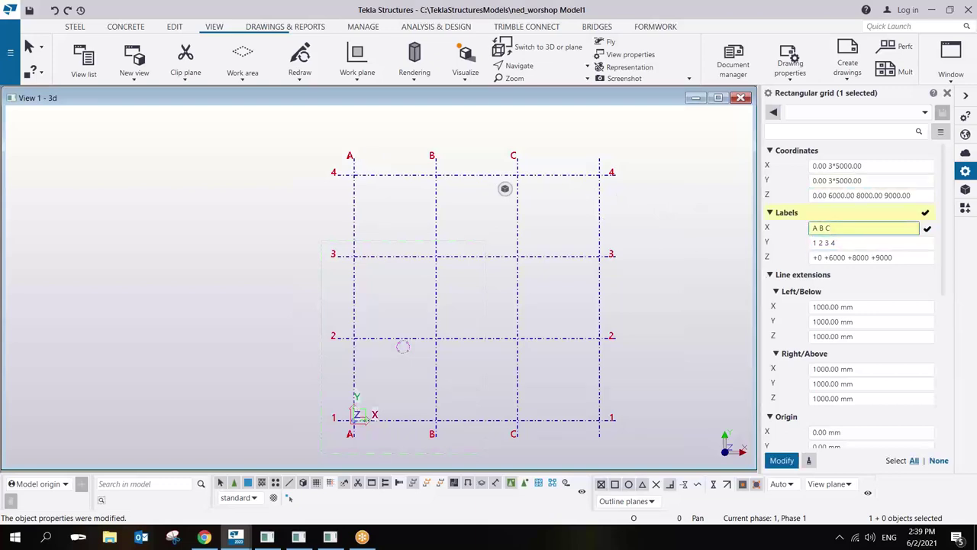
key(Return)
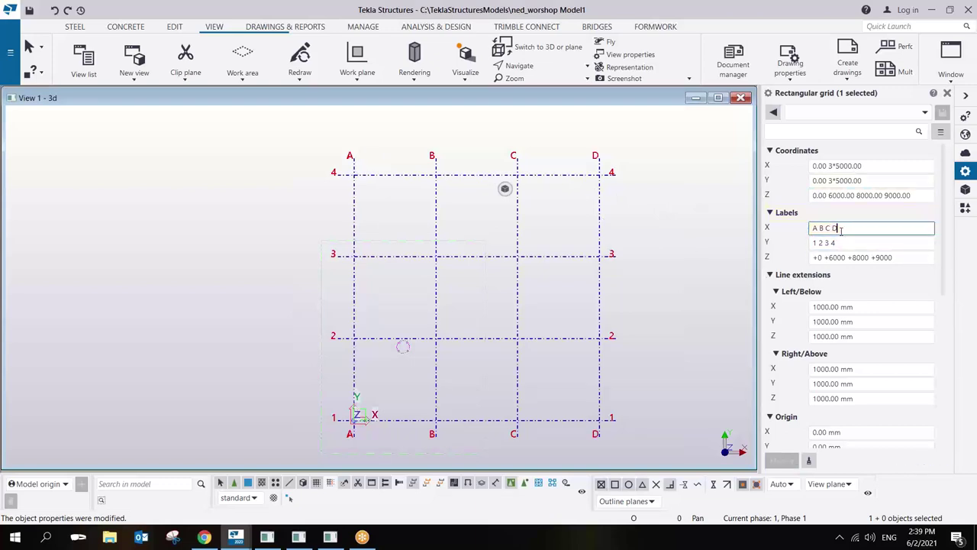
click(589, 229)
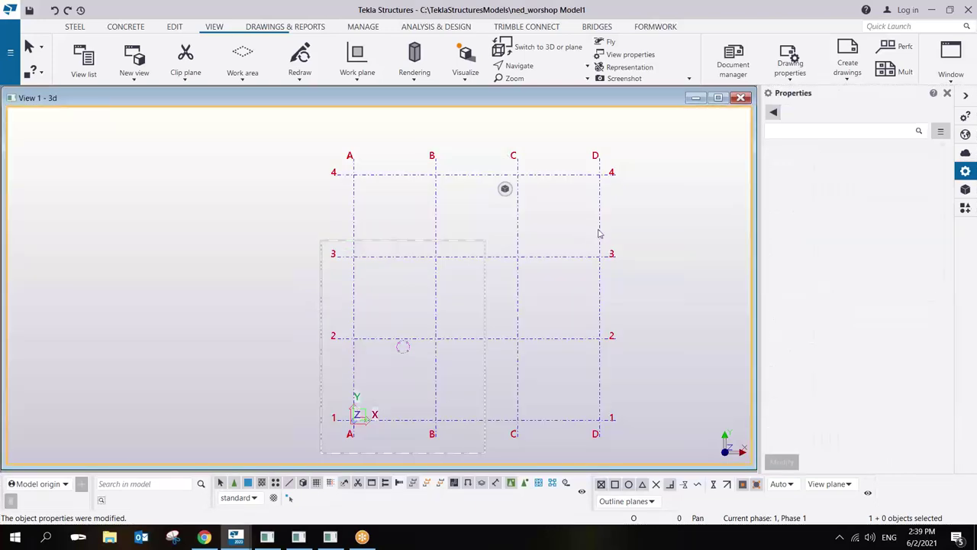
click(599, 233)
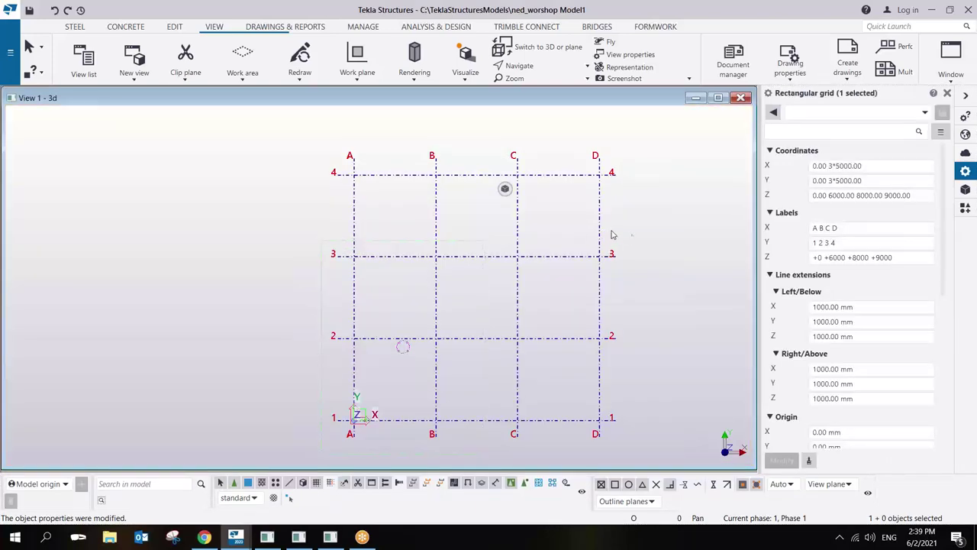
middle_drag(610, 234, 489, 271)
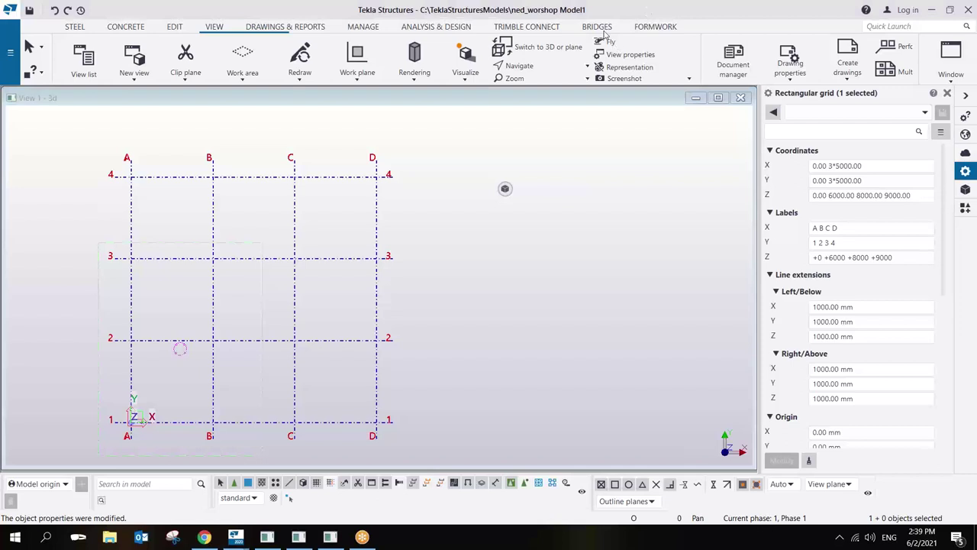
drag(459, 362, 611, 375)
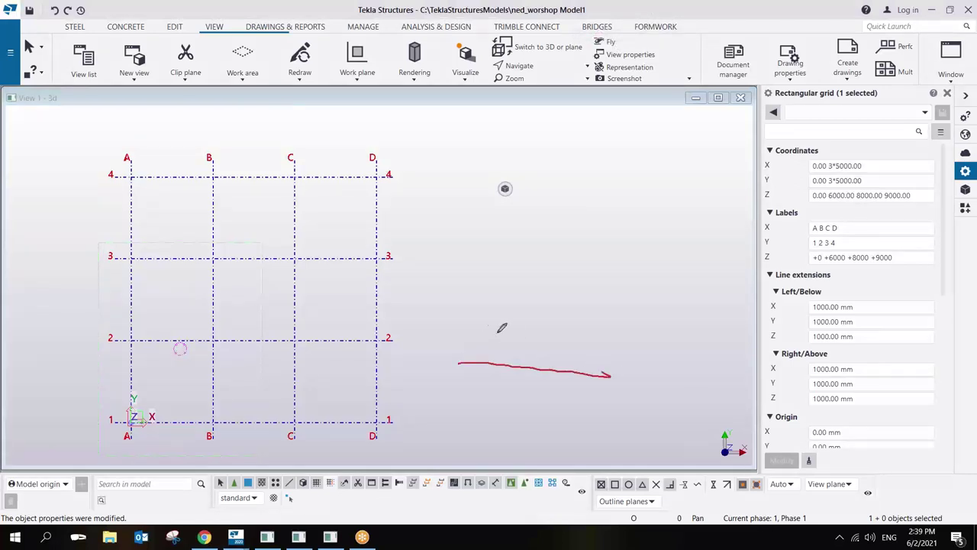
drag(463, 305, 592, 310)
drag(474, 264, 595, 264)
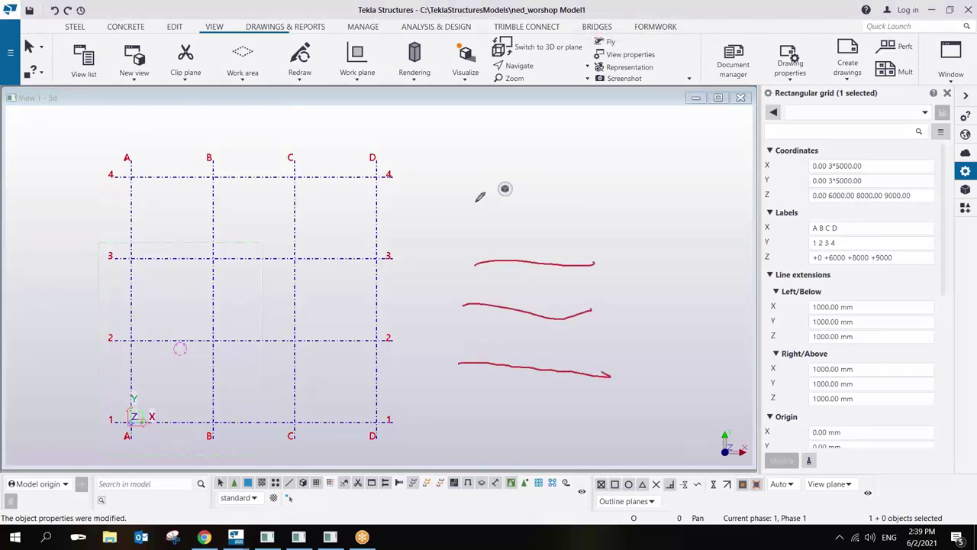
mouse_move(474, 202)
mouse_down()
mouse_move(554, 210)
mouse_move(564, 398)
mouse_up()
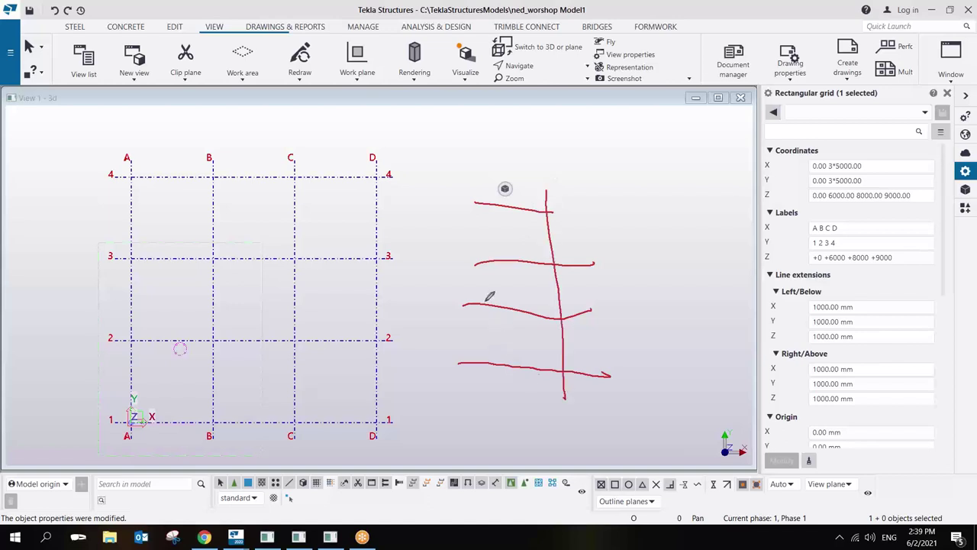
drag(470, 198, 479, 360)
drag(466, 299, 470, 304)
drag(467, 261, 471, 266)
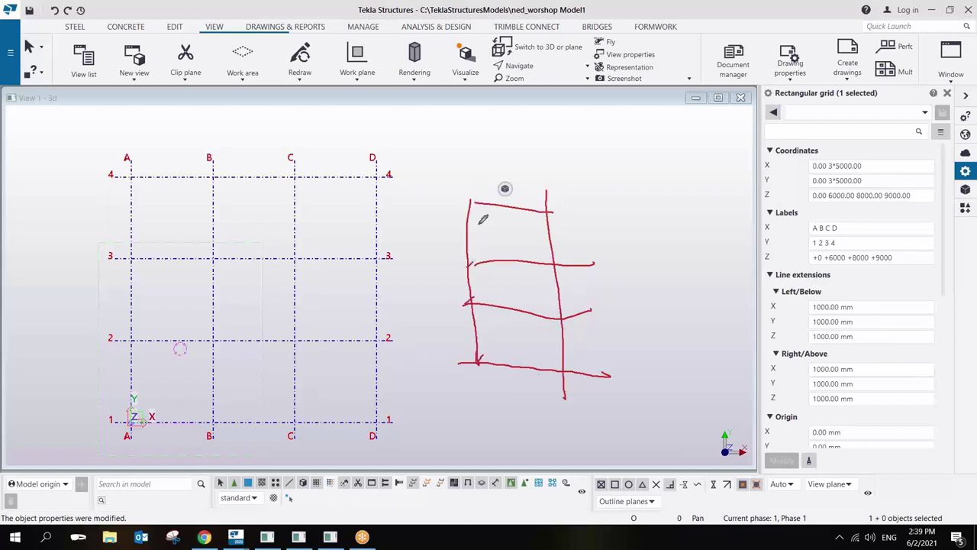
mouse_move(437, 327)
mouse_down()
mouse_move(429, 345)
mouse_move(453, 324)
mouse_move(476, 332)
mouse_up()
mouse_move(438, 289)
mouse_down()
mouse_move(432, 303)
mouse_move(493, 284)
mouse_up()
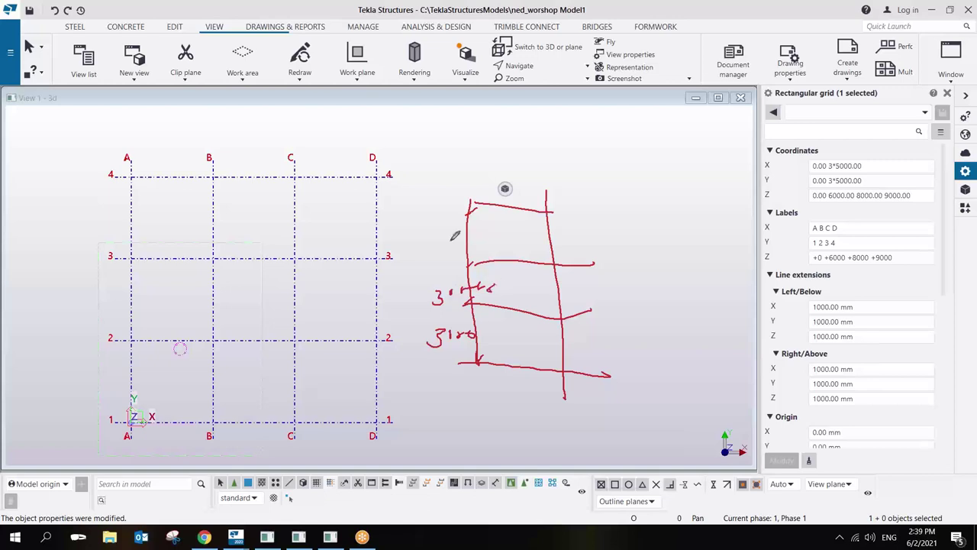
mouse_move(436, 218)
mouse_down()
mouse_move(442, 243)
mouse_move(457, 224)
mouse_move(457, 232)
mouse_up()
mouse_move(561, 370)
mouse_down()
mouse_move(593, 353)
mouse_move(567, 318)
mouse_up()
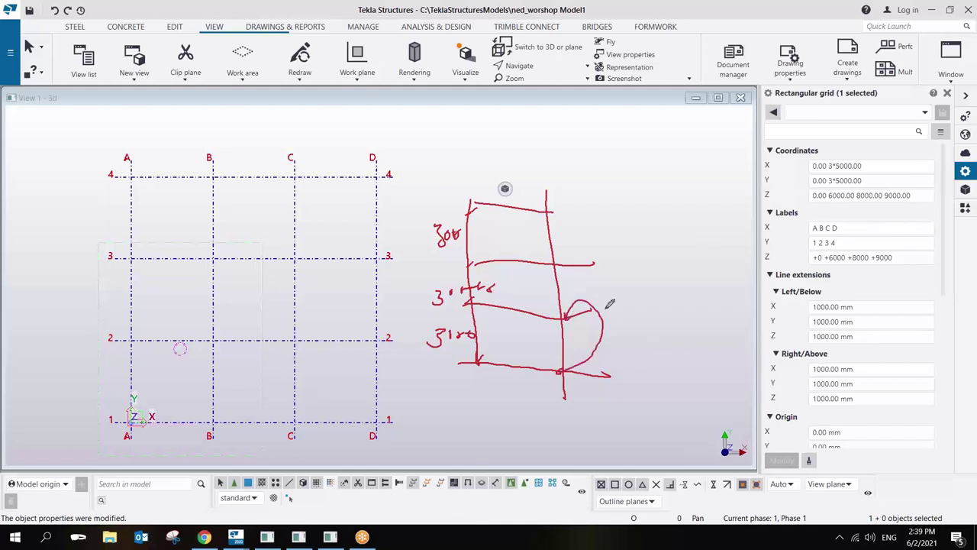
mouse_move(827, 194)
mouse_down()
mouse_move(829, 207)
mouse_move(860, 205)
mouse_up()
mouse_move(563, 369)
mouse_down()
mouse_move(636, 293)
mouse_move(603, 233)
mouse_move(571, 258)
mouse_move(594, 263)
mouse_up()
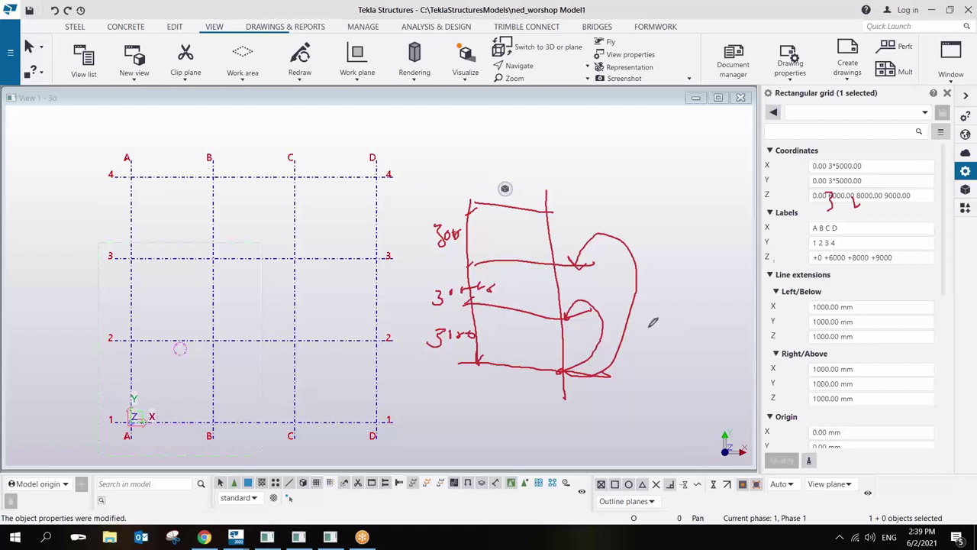
drag(863, 184, 845, 205)
mouse_move(559, 369)
mouse_down()
mouse_move(635, 379)
mouse_move(686, 265)
mouse_move(581, 157)
mouse_move(544, 210)
mouse_move(528, 212)
mouse_move(565, 187)
mouse_up()
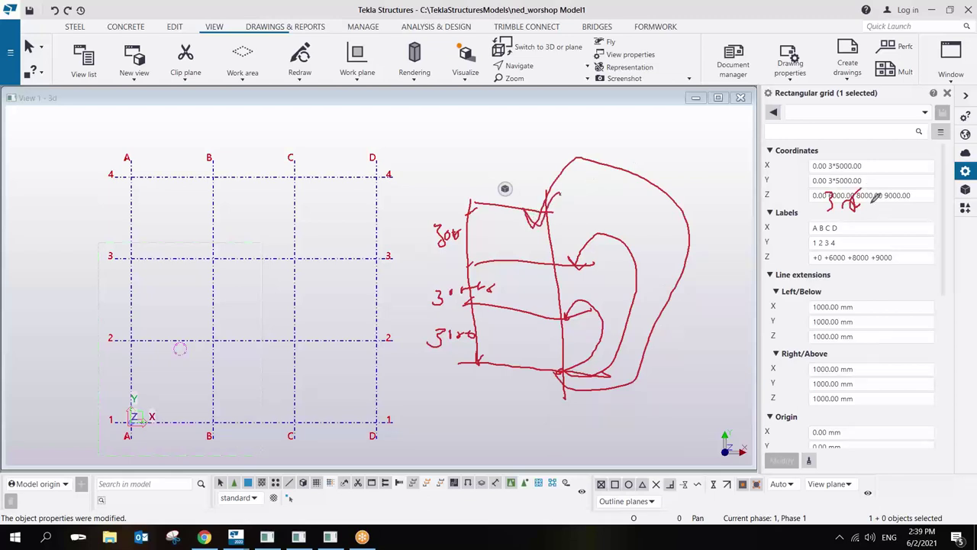
drag(887, 192, 890, 222)
mouse_move(795, 196)
mouse_down()
mouse_move(765, 185)
mouse_move(770, 198)
mouse_up()
mouse_move(705, 302)
mouse_down()
mouse_move(699, 326)
mouse_move(705, 301)
mouse_move(718, 319)
mouse_move(749, 303)
mouse_up()
drag(734, 266, 780, 317)
drag(791, 270, 675, 395)
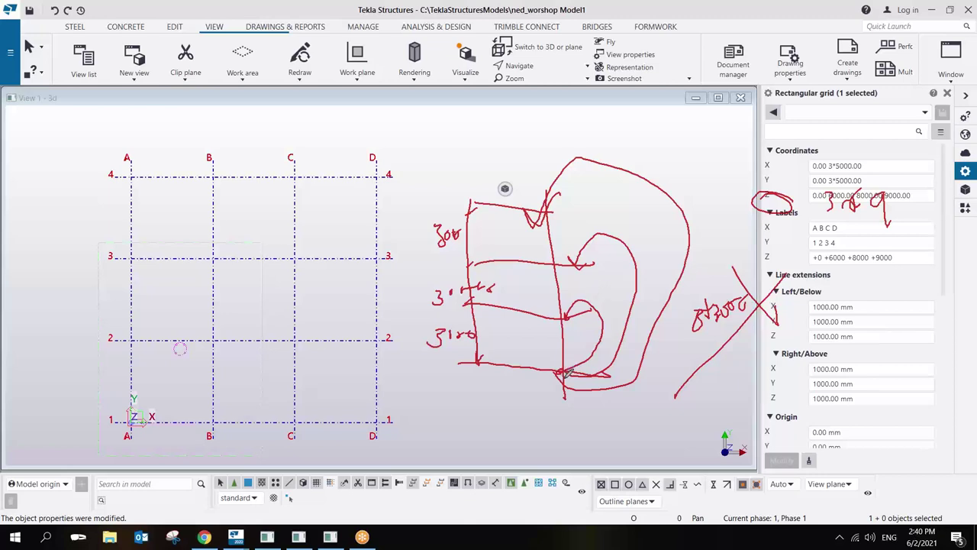
mouse_move(568, 368)
mouse_down()
mouse_move(556, 377)
mouse_move(622, 340)
mouse_move(582, 322)
mouse_up()
mouse_move(571, 370)
mouse_down()
mouse_move(644, 261)
mouse_move(571, 244)
mouse_move(558, 312)
mouse_move(564, 369)
mouse_move(683, 270)
mouse_move(652, 121)
mouse_move(549, 200)
mouse_move(540, 186)
mouse_move(547, 202)
mouse_move(570, 197)
mouse_move(537, 231)
mouse_move(516, 178)
mouse_up()
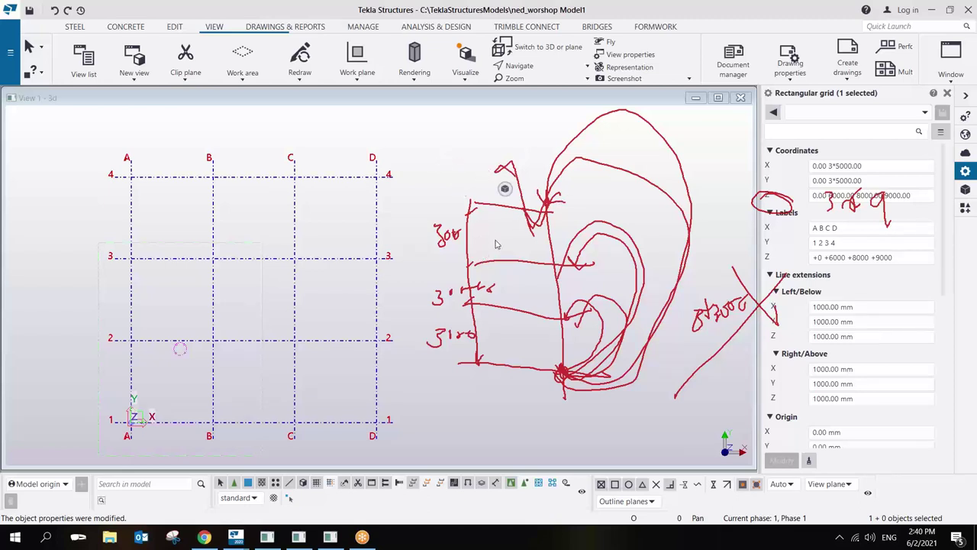
key(e)
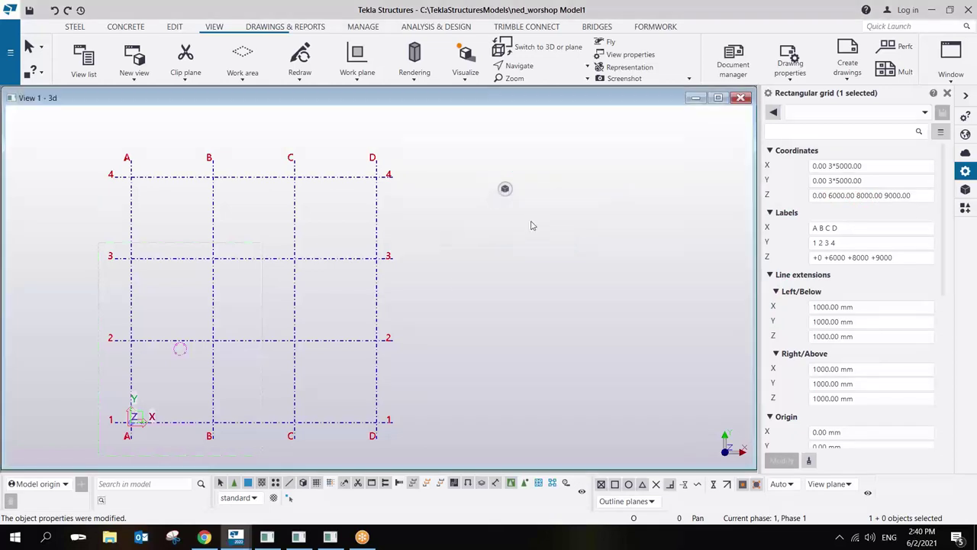
middle_drag(403, 264, 591, 256)
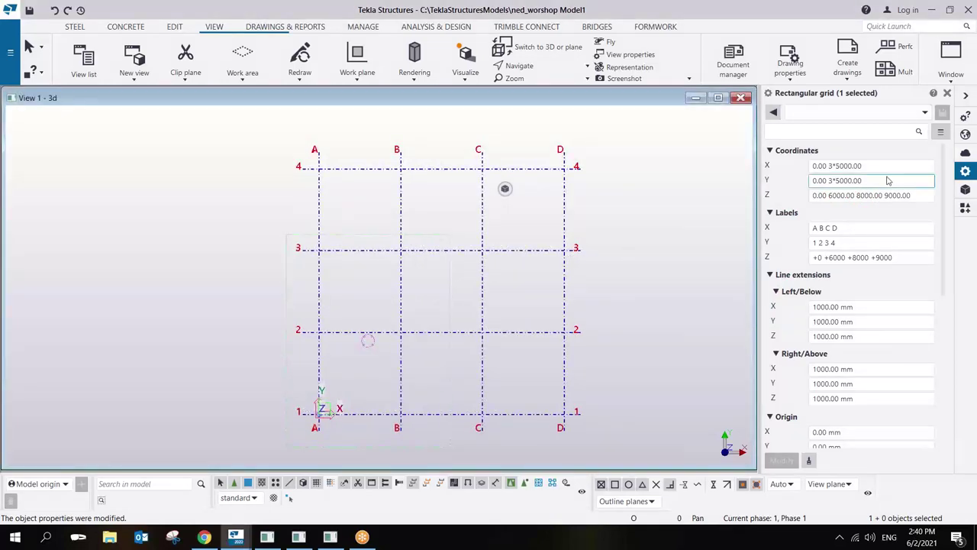
drag(828, 195, 976, 226)
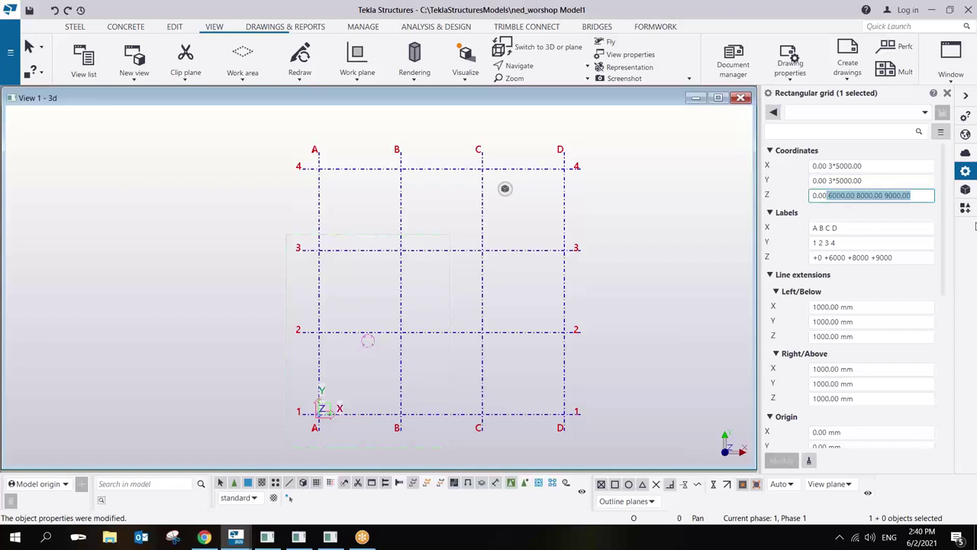
text(00 30)
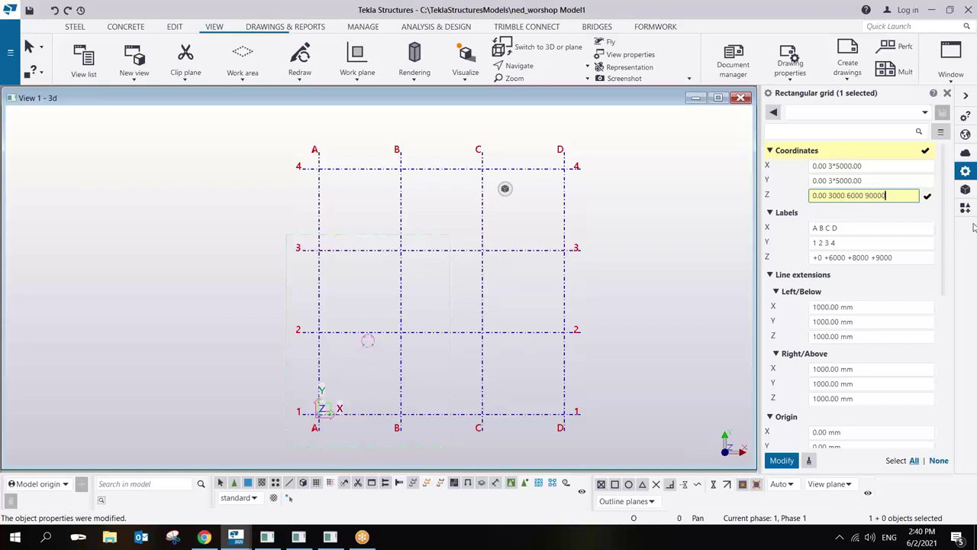
key(BackSpace)
key(Return)
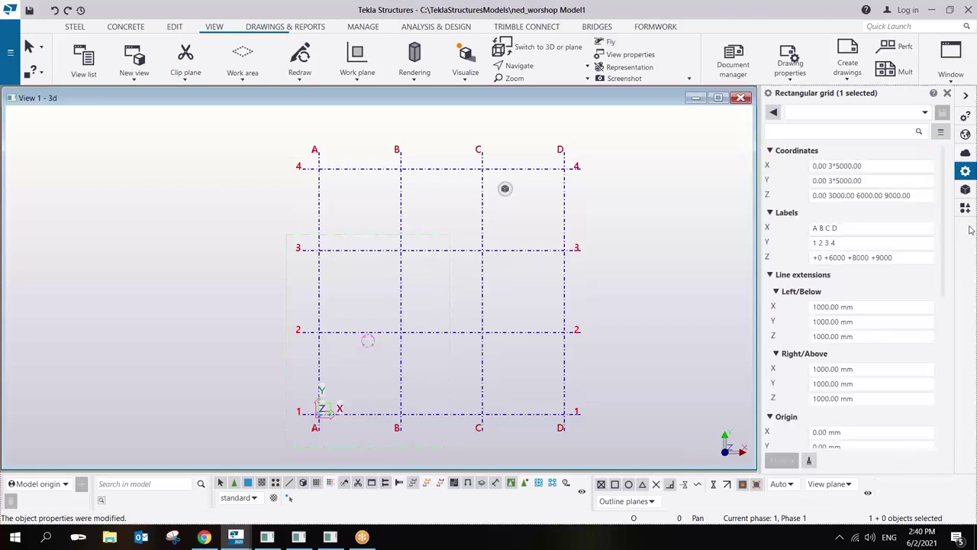
Label the Z levels FFL, 1STFLR, 2NDFLR and ROOF.
click(902, 257)
key(BackSpace)
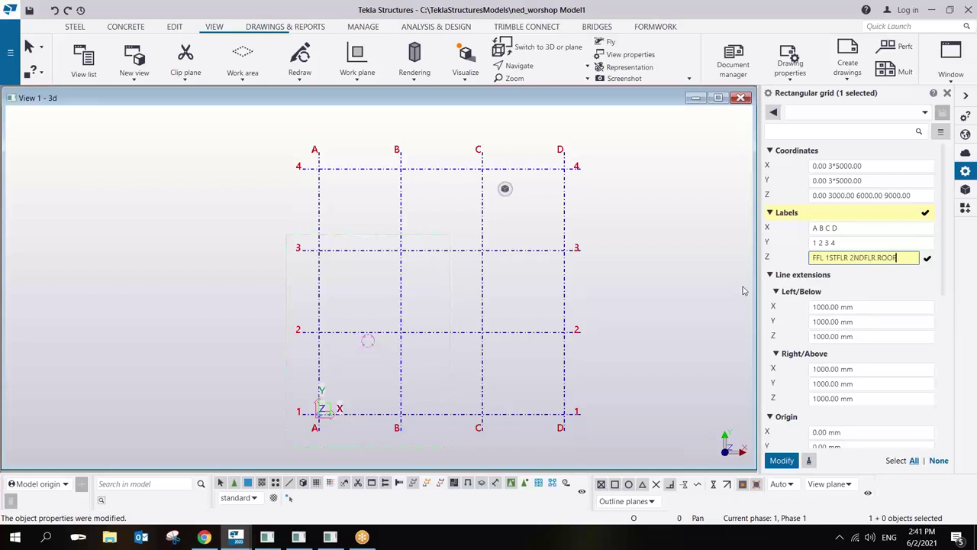
key(Return)
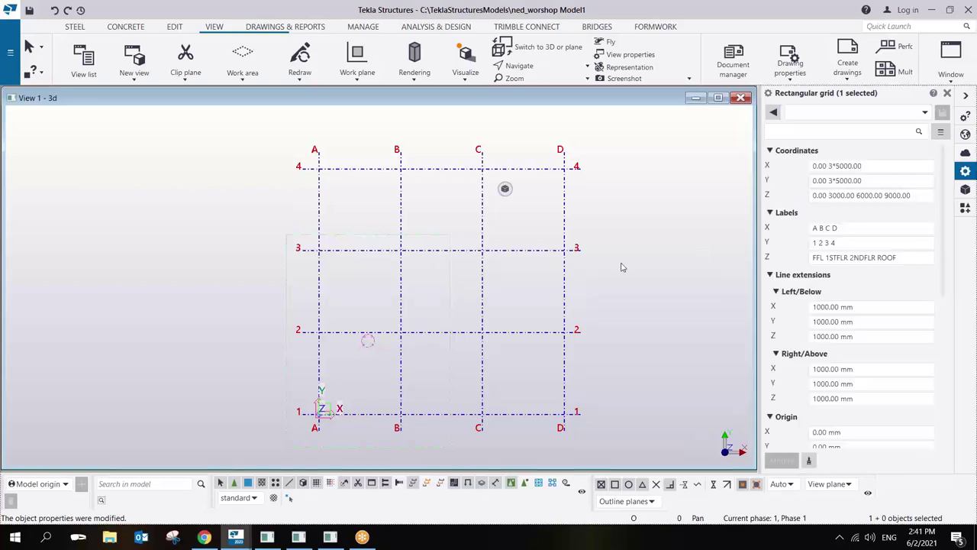
Orbit the A–D/1–4 grid in 3D to inspect it, then return to plan view.
scroll(542, 271, up, 2)
scroll(548, 266, down, 2)
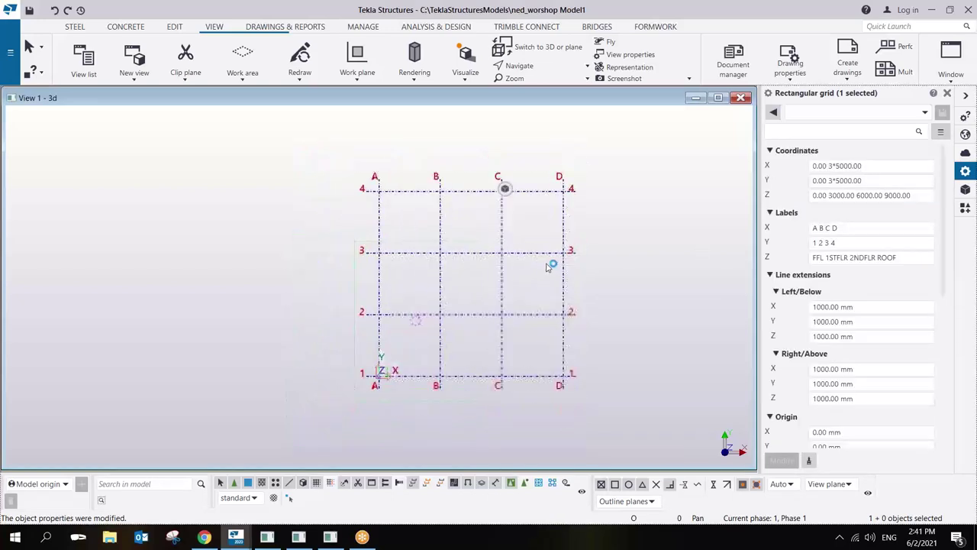
scroll(545, 267, up, 1)
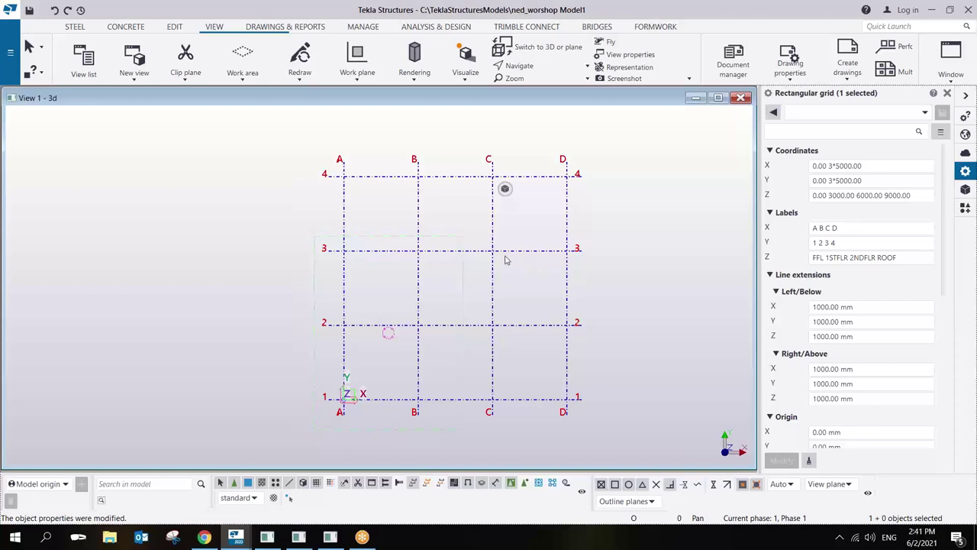
ctrl+middle_drag(512, 249, 268, 224)
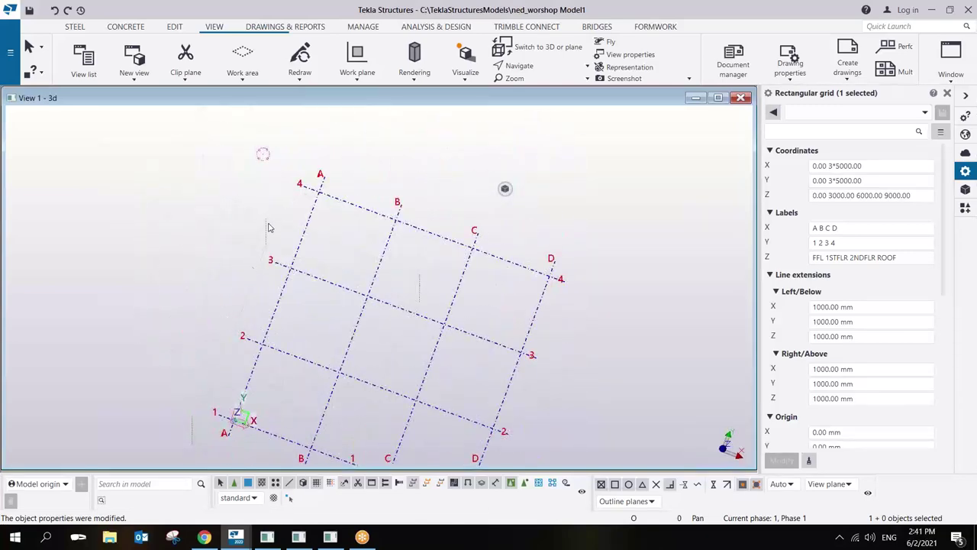
scroll(367, 214, down, 2)
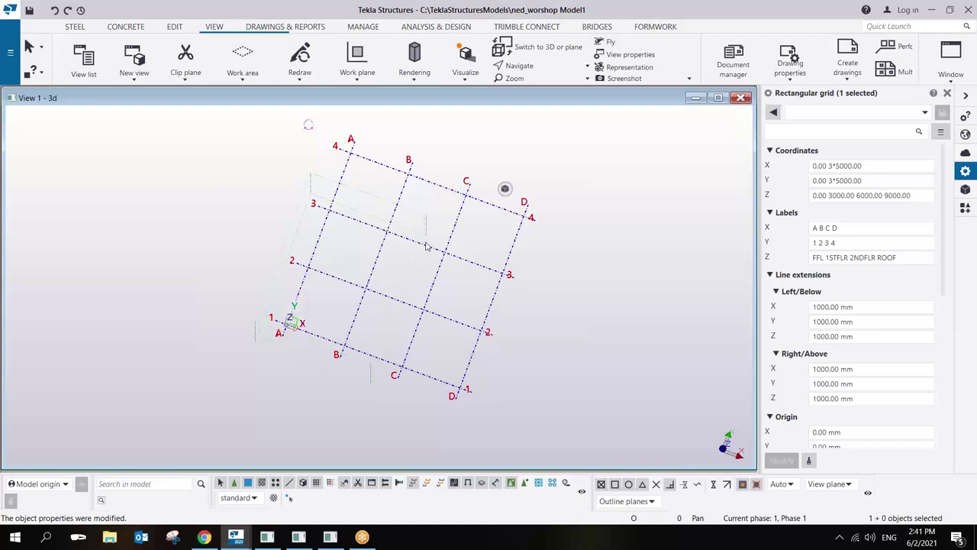
mouse_move(432, 275)
ctrl+middle_down()
mouse_move(396, 224)
mouse_move(402, 194)
ctrl+middle_up()
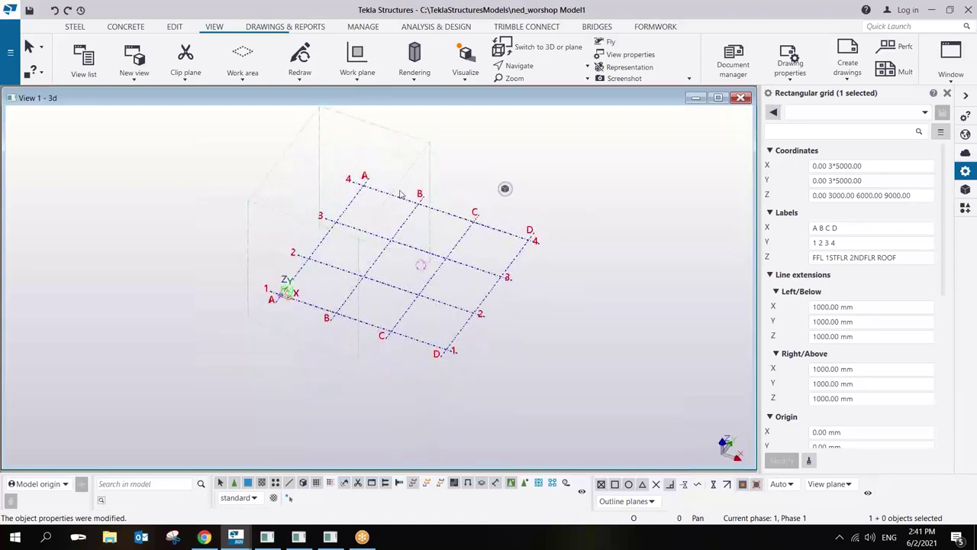
ctrl+middle_drag(425, 231, 419, 257)
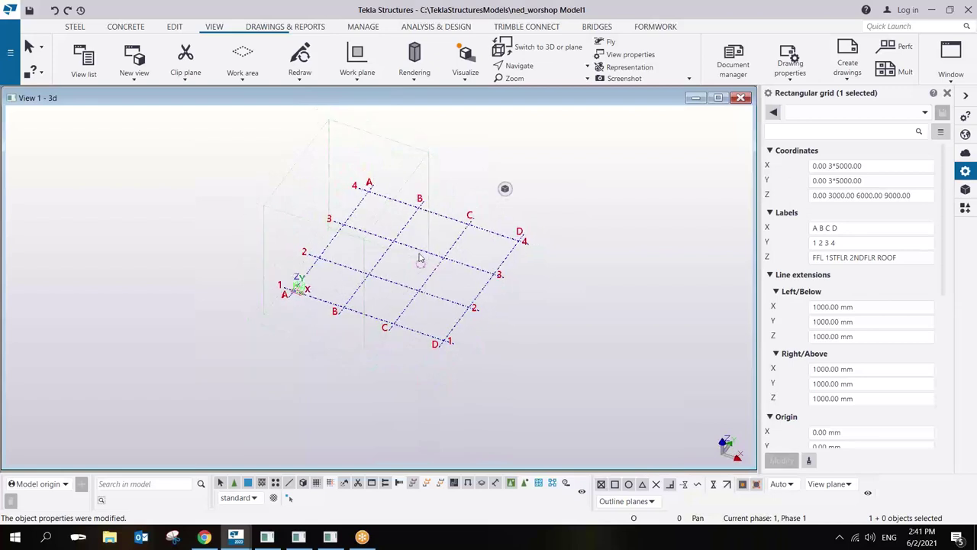
key(ctrl+p)
scroll(391, 223, down, 2)
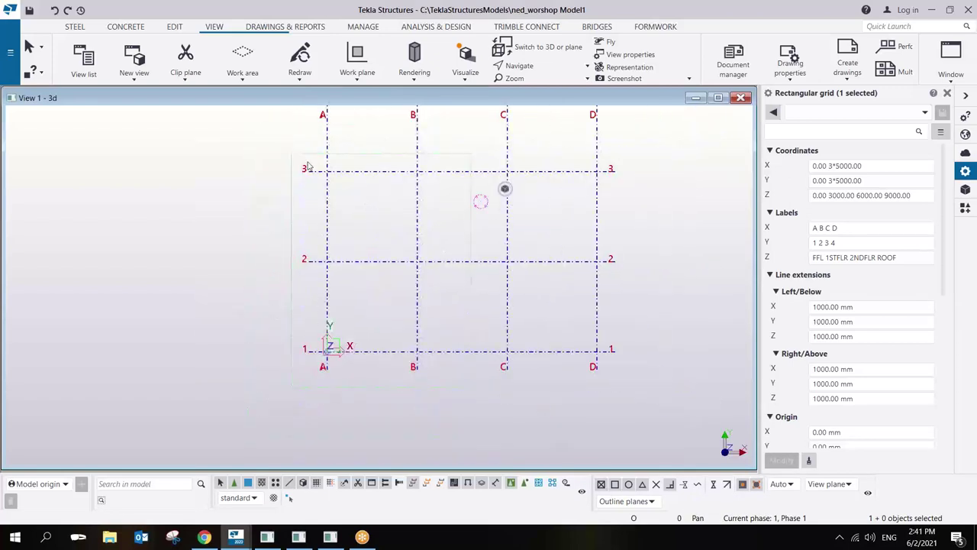
middle_drag(407, 192, 405, 246)
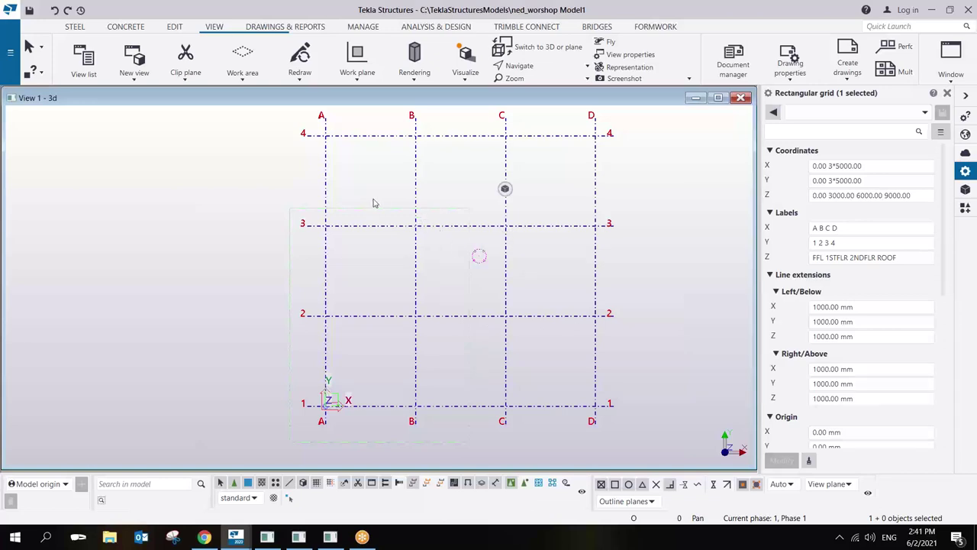
click(653, 196)
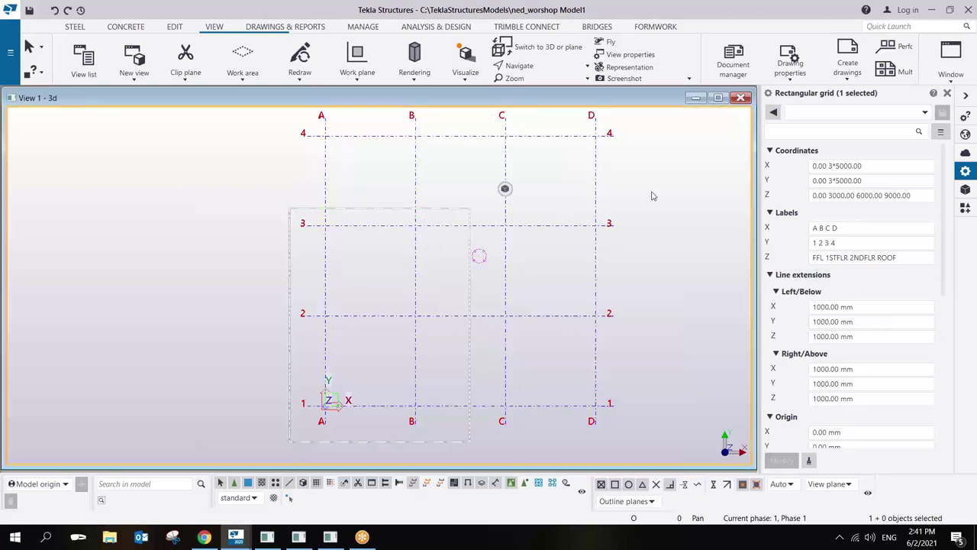
Fit the work area to the entire model and orbit the grid before returning to plan.
right_click(653, 196)
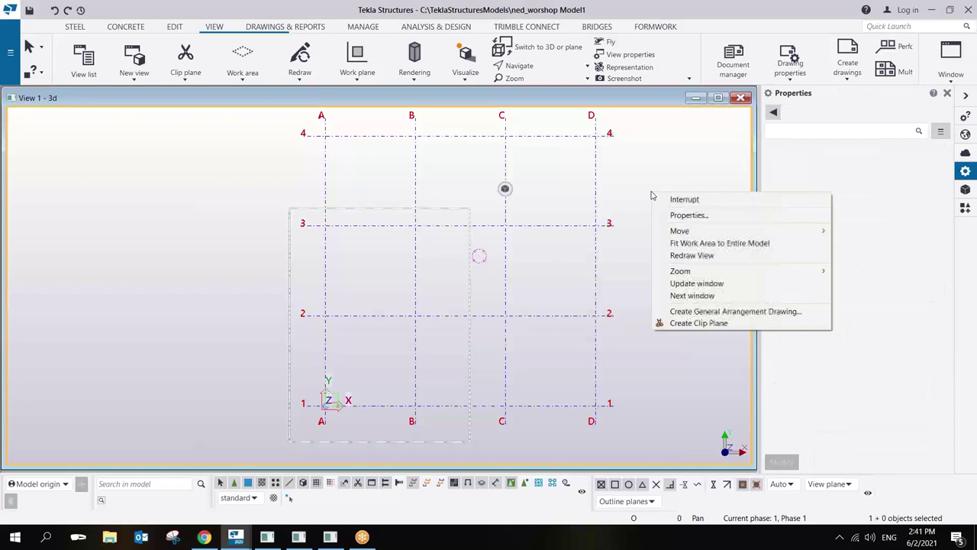
click(697, 248)
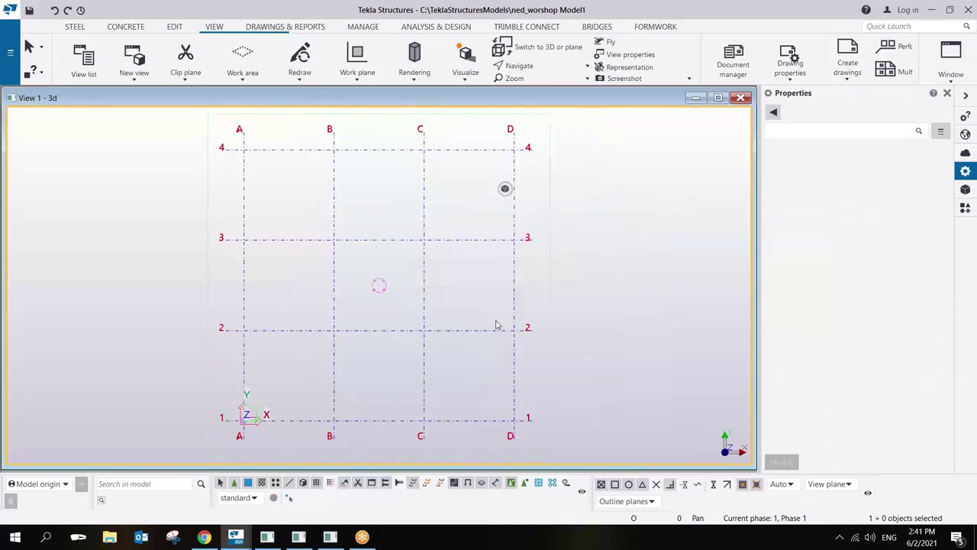
scroll(475, 339, up, 2)
scroll(475, 340, down, 2)
ctrl+middle_drag(475, 339, 428, 184)
ctrl+middle_drag(435, 269, 479, 330)
key(ctrl+p)
middle_drag(427, 221, 436, 231)
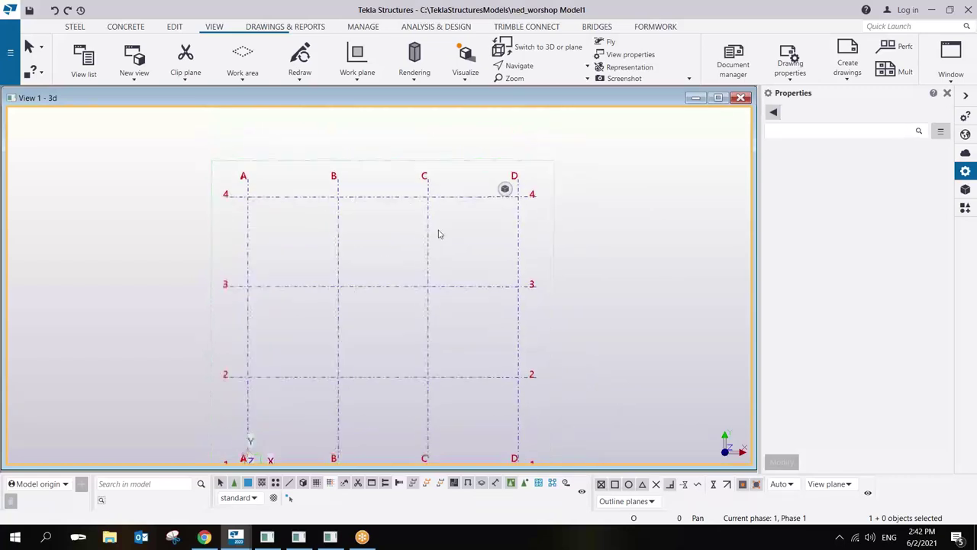
Limit the work area to C–D/3–4 by picking two corners, then inspect it in 3D.
click(248, 78)
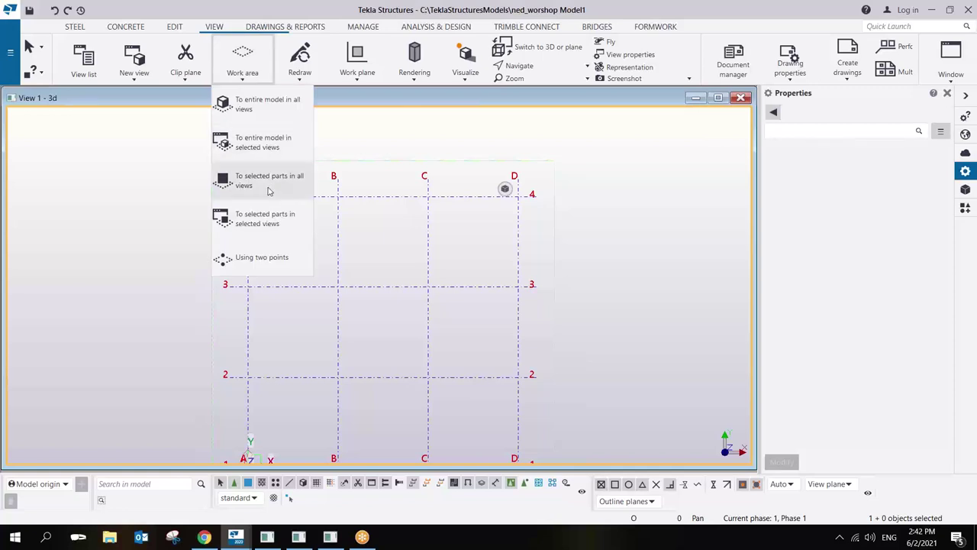
click(264, 258)
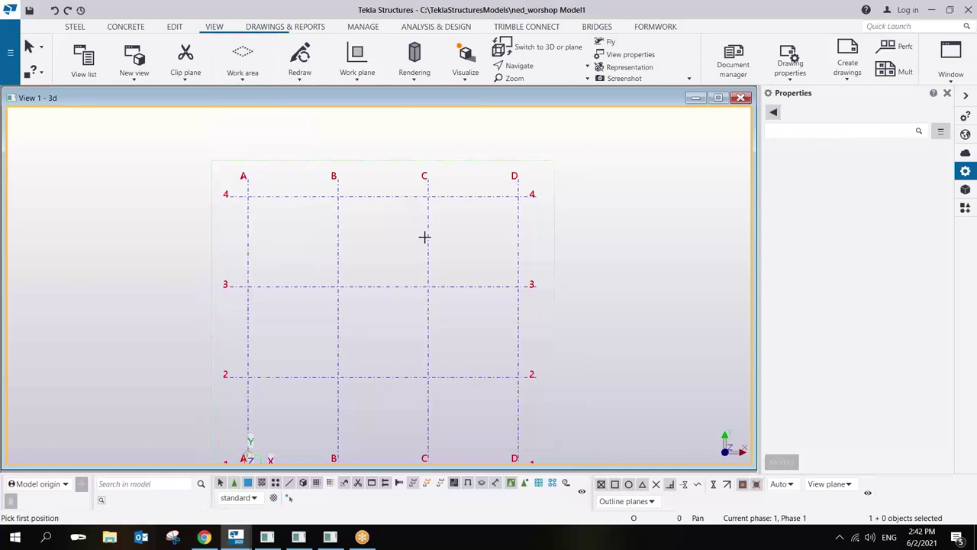
click(414, 189)
click(532, 300)
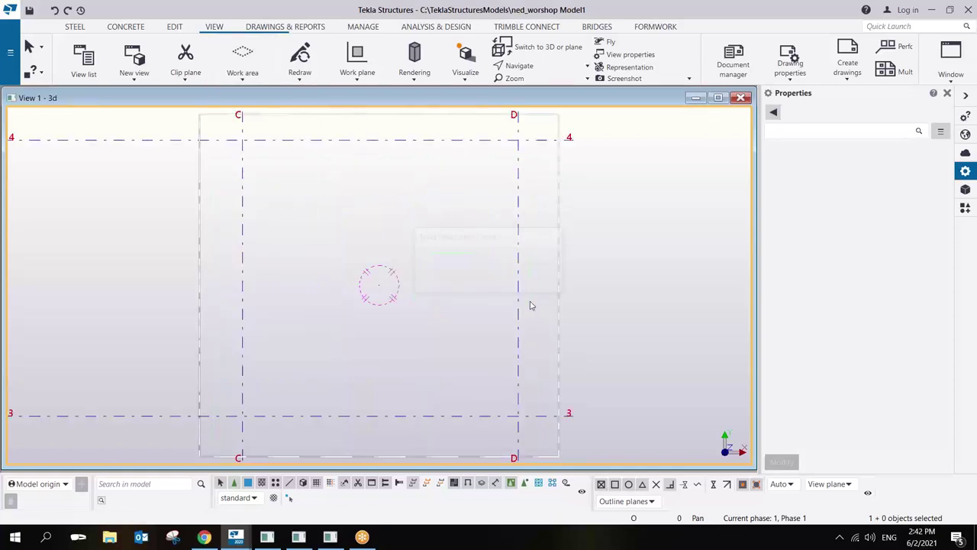
scroll(517, 298, down, 6)
scroll(516, 295, down, 3)
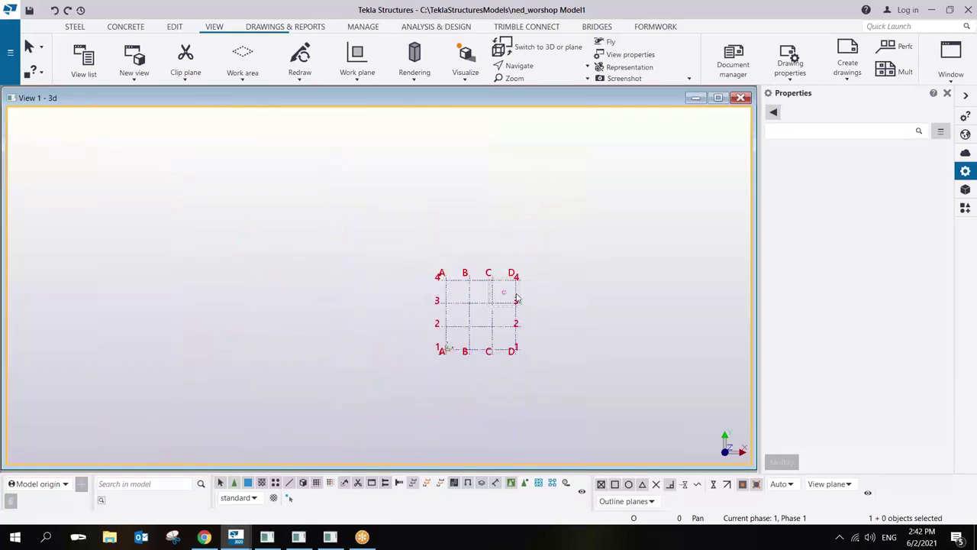
scroll(512, 315, up, 2)
scroll(500, 325, down, 2)
ctrl+middle_drag(504, 319, 456, 216)
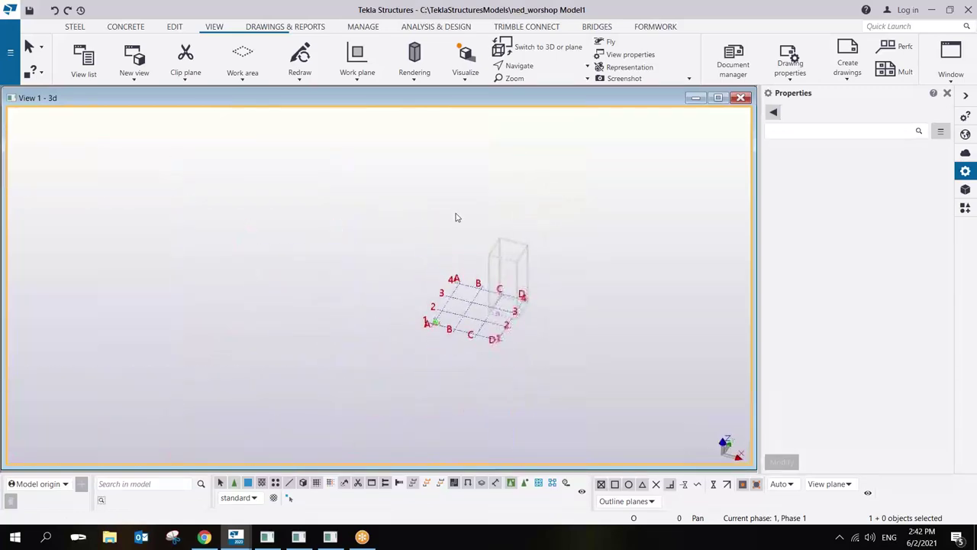
key(Home)
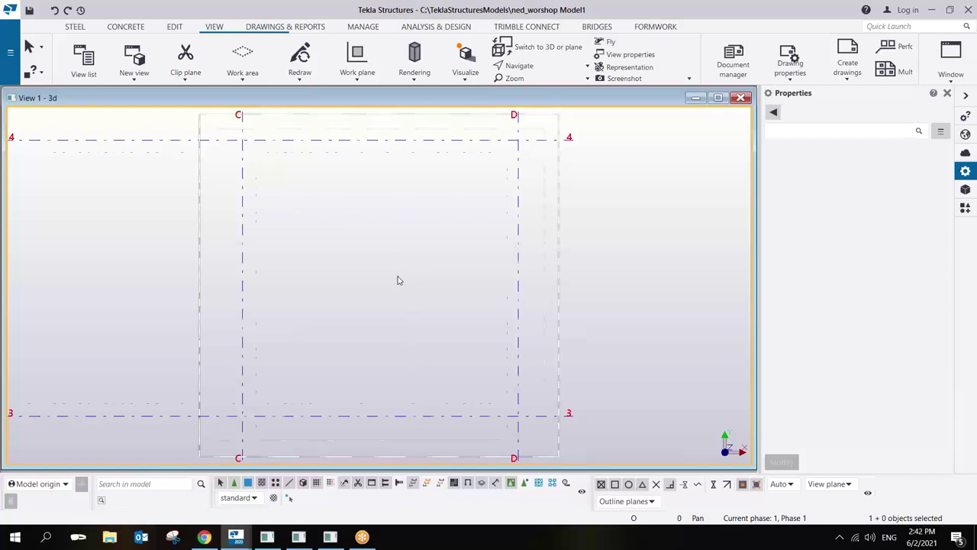
scroll(397, 281, down, 4)
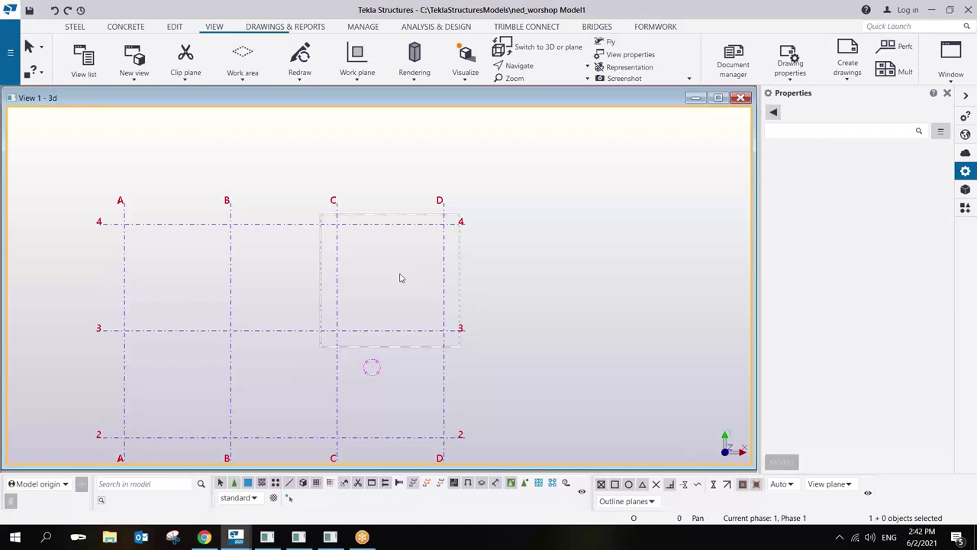
Refit the work area to the entire grid and tilt it into perspective.
right_click(484, 241)
click(525, 288)
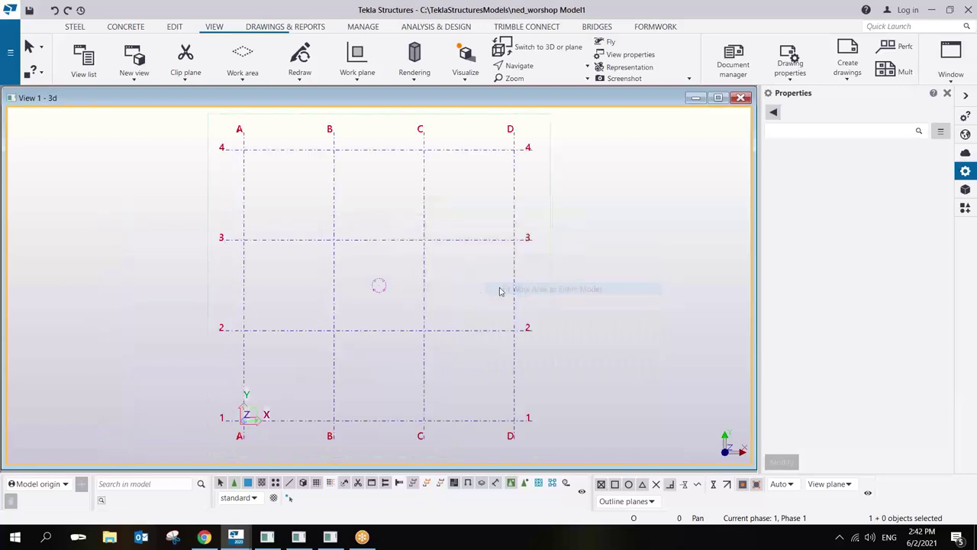
ctrl+middle_drag(500, 325, 468, 227)
scroll(467, 244, up, 4)
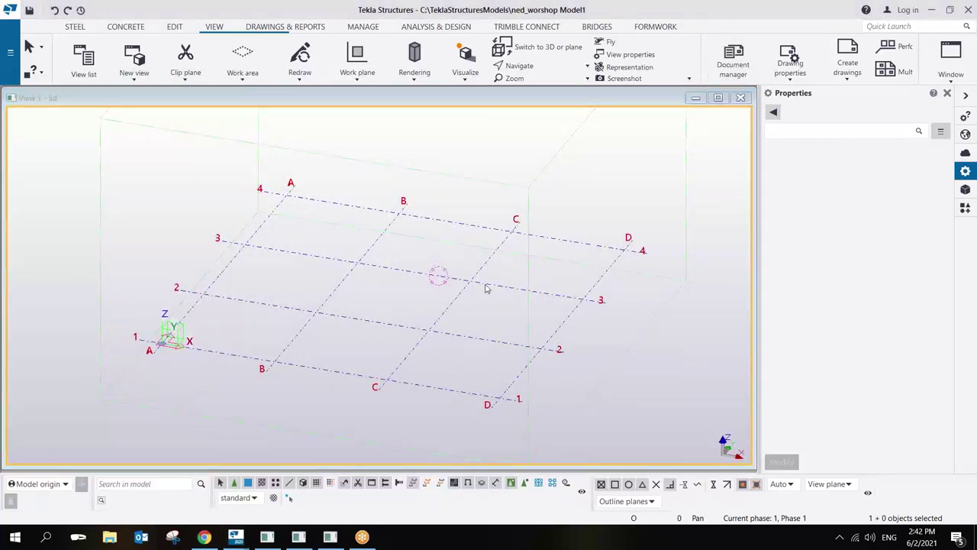
mouse_move(487, 279)
ctrl+middle_down()
mouse_move(473, 282)
mouse_move(484, 273)
ctrl+middle_up()
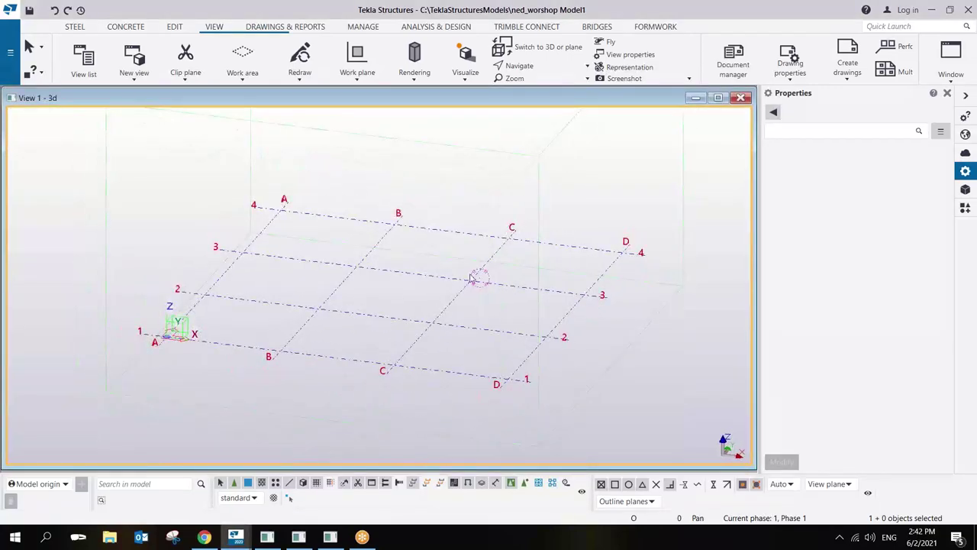
Switch the 3D view to plan and select the grid for editing.
click(463, 291)
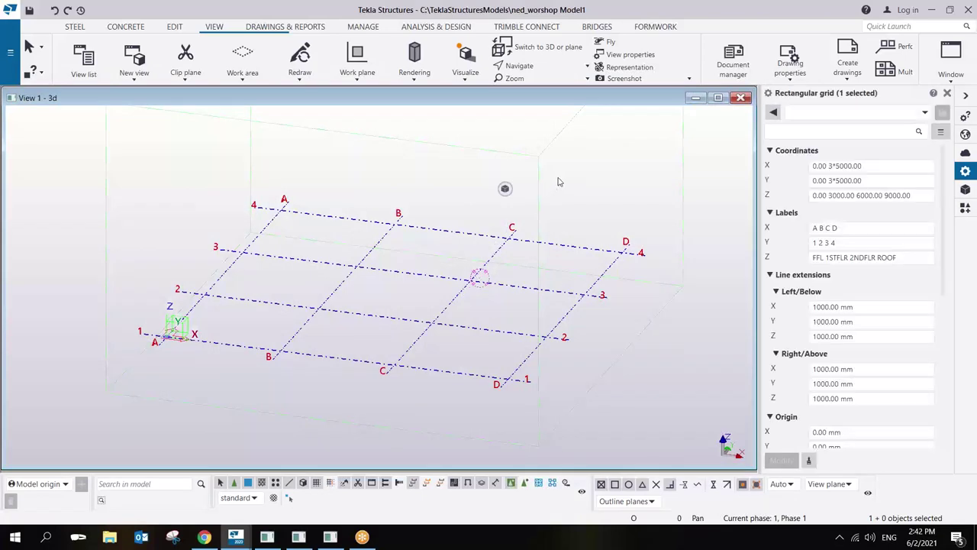
click(587, 180)
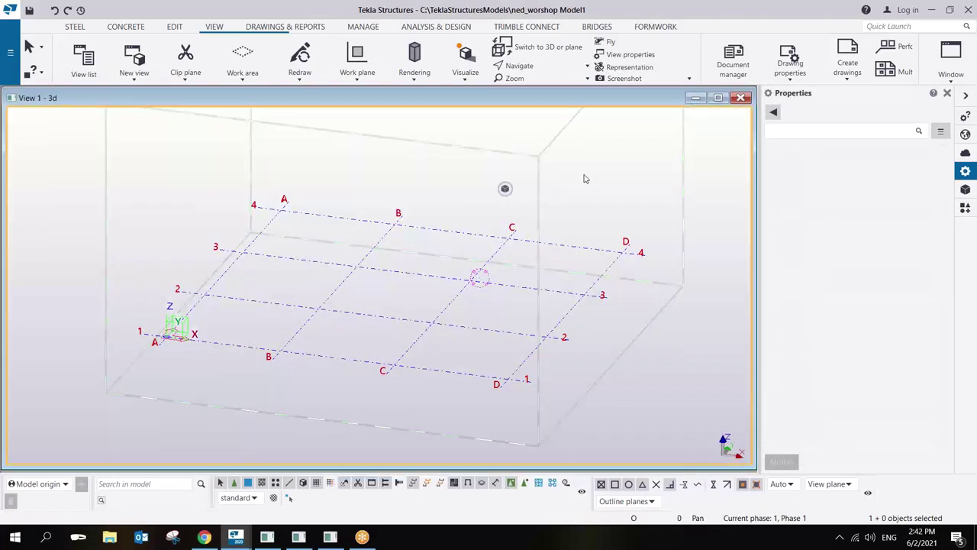
click(739, 43)
click(499, 257)
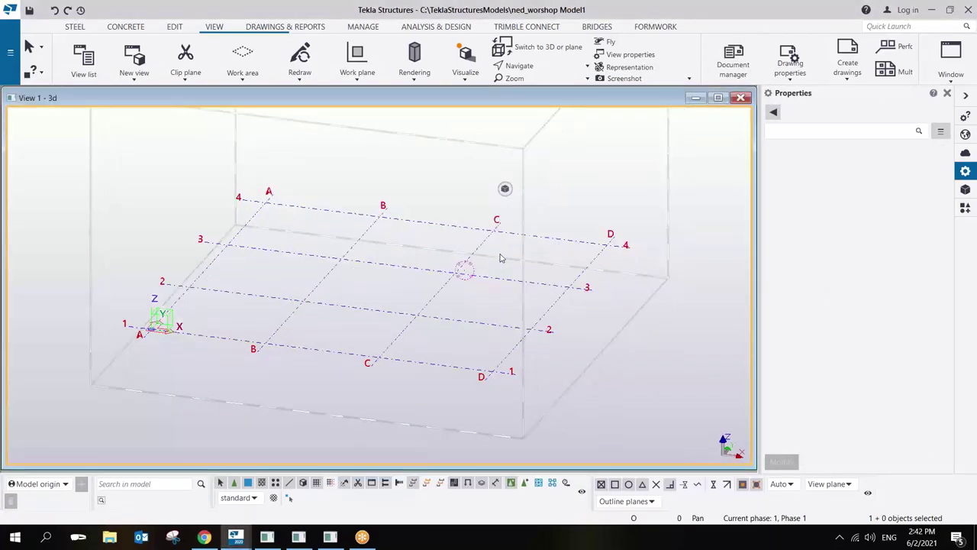
key(ctrl+p)
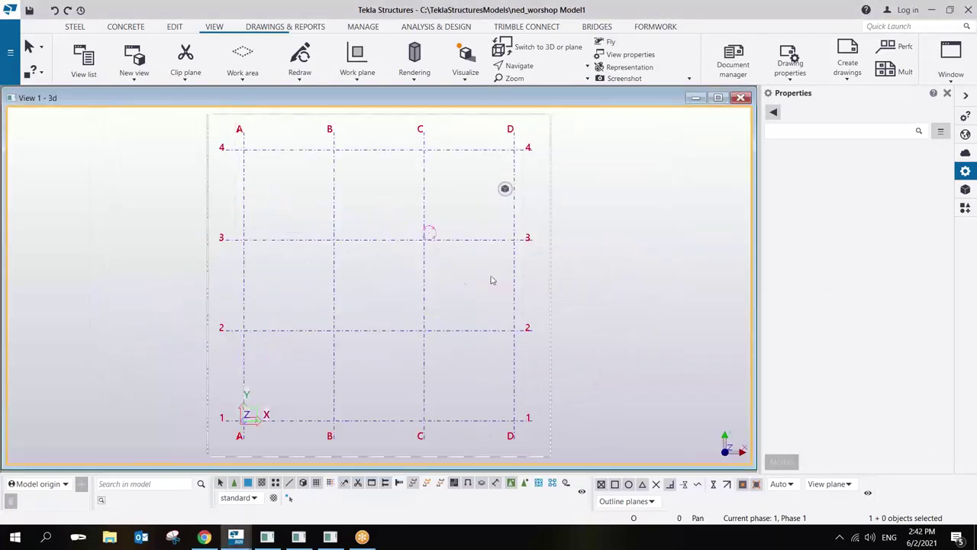
click(427, 239)
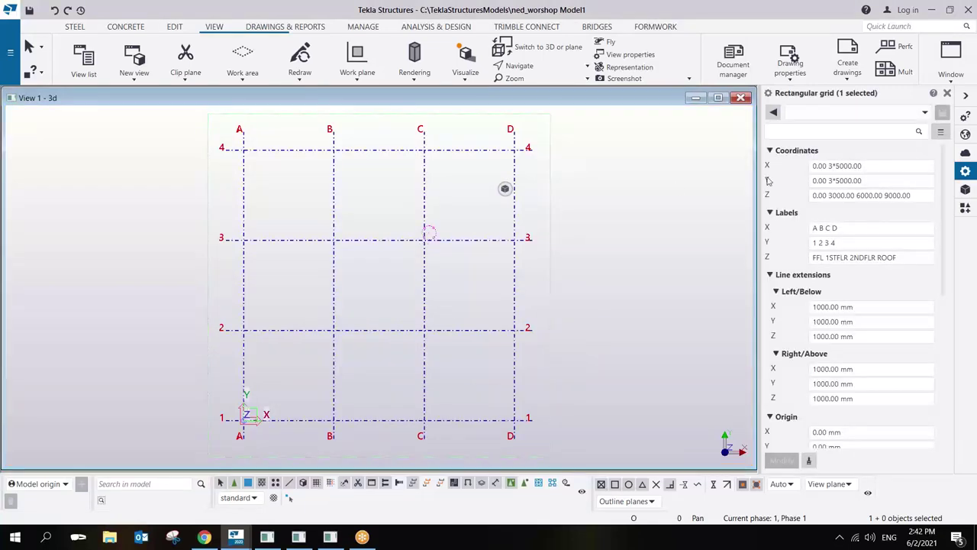
Replace the X coordinates 3*5000.00 with three 5000 mm bays and recheck the grid.
drag(829, 169, 886, 168)
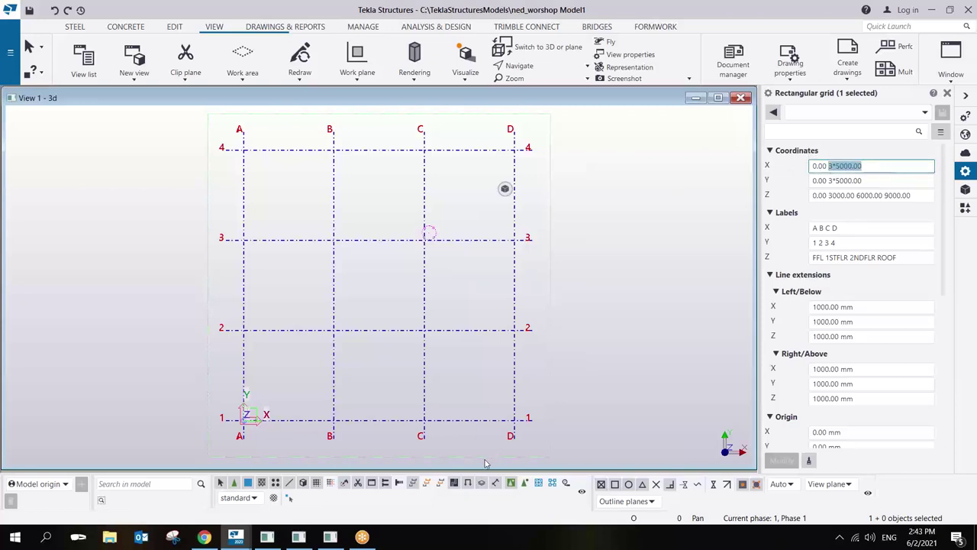
text(5000 500)
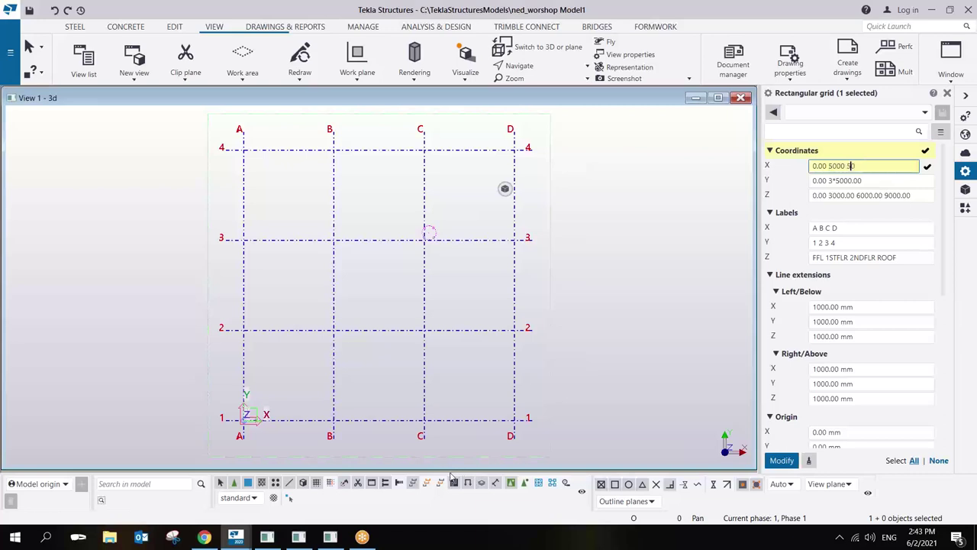
text(0 5000)
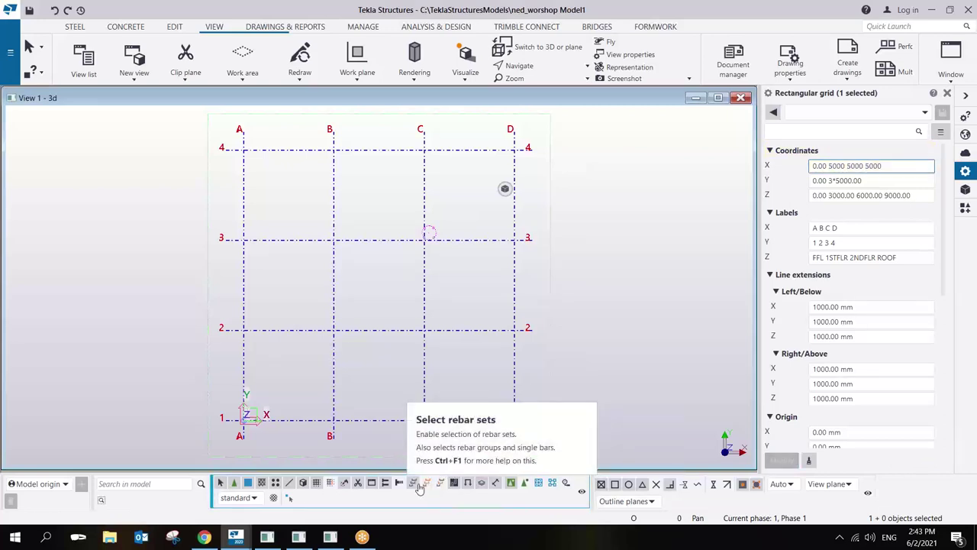
key(Tab)
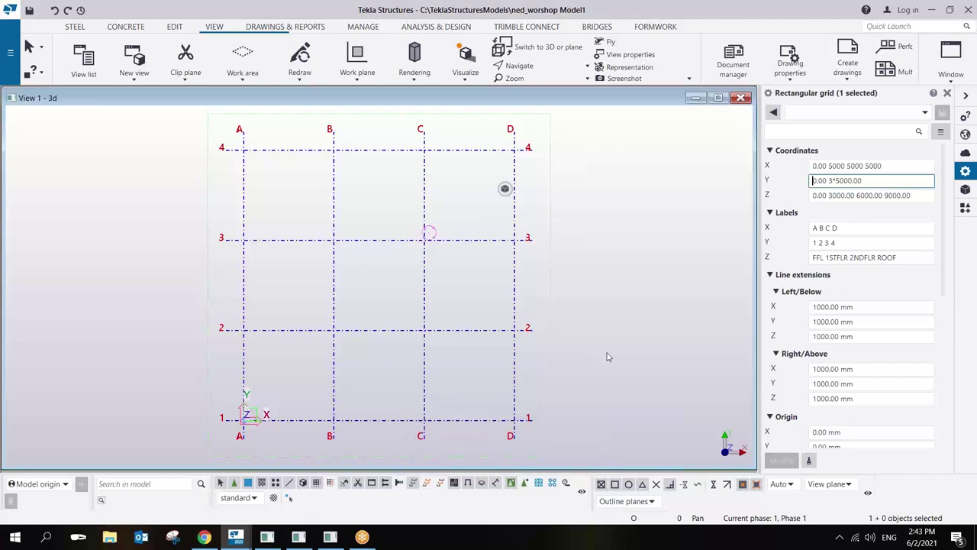
click(654, 229)
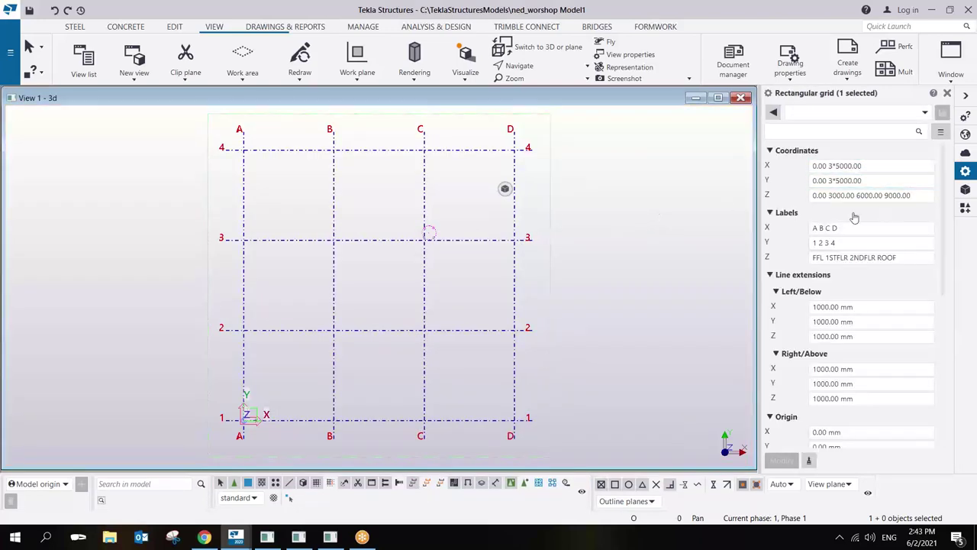
click(853, 226)
Fit the work area to the entire model and nudge the plan view slightly.
right_click(558, 257)
click(599, 304)
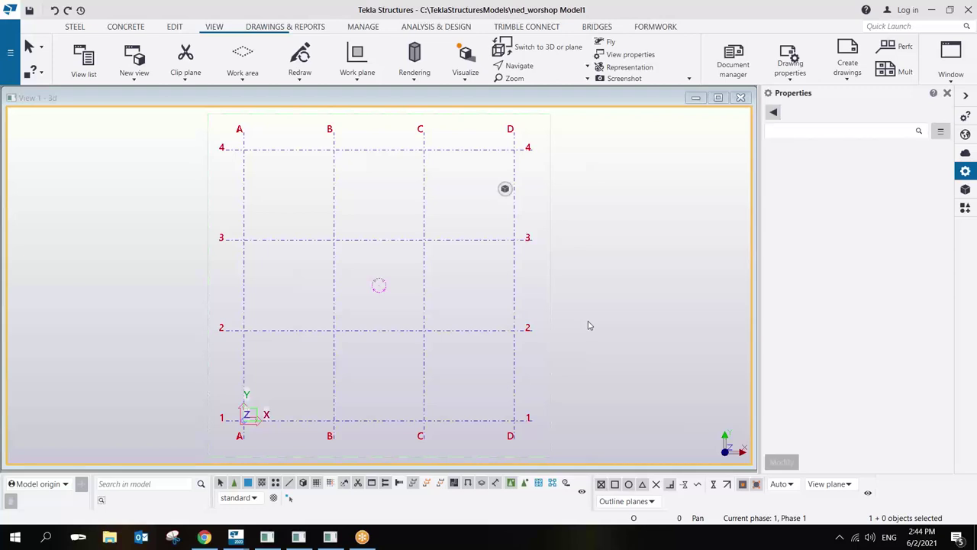
mouse_move(523, 336)
middle_down()
mouse_move(556, 333)
mouse_move(524, 326)
middle_up()
Select the grid to display its coordinates, labels and line extensions.
click(790, 59)
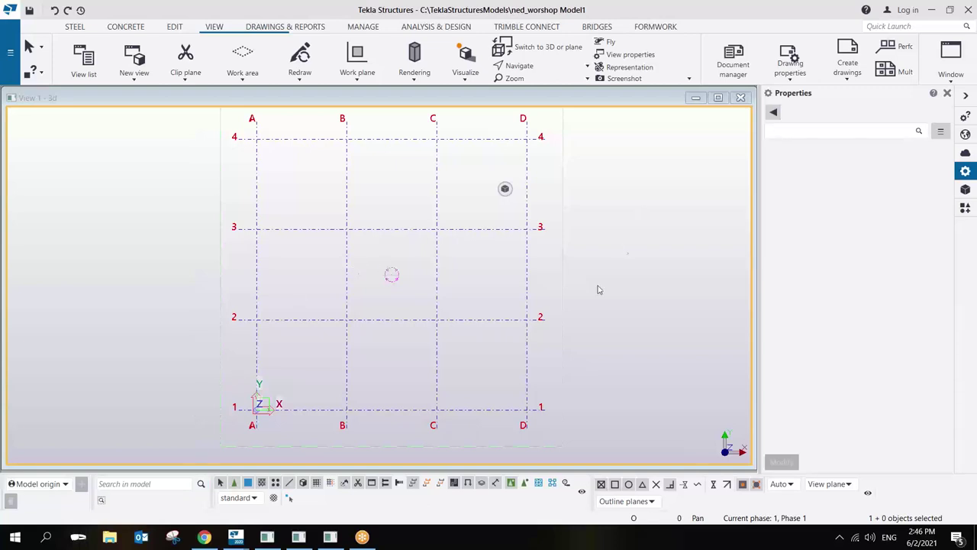
Select a grid line and open the Create View > Along Grid Lines settings, with Plan and Grid prefixes.
click(525, 320)
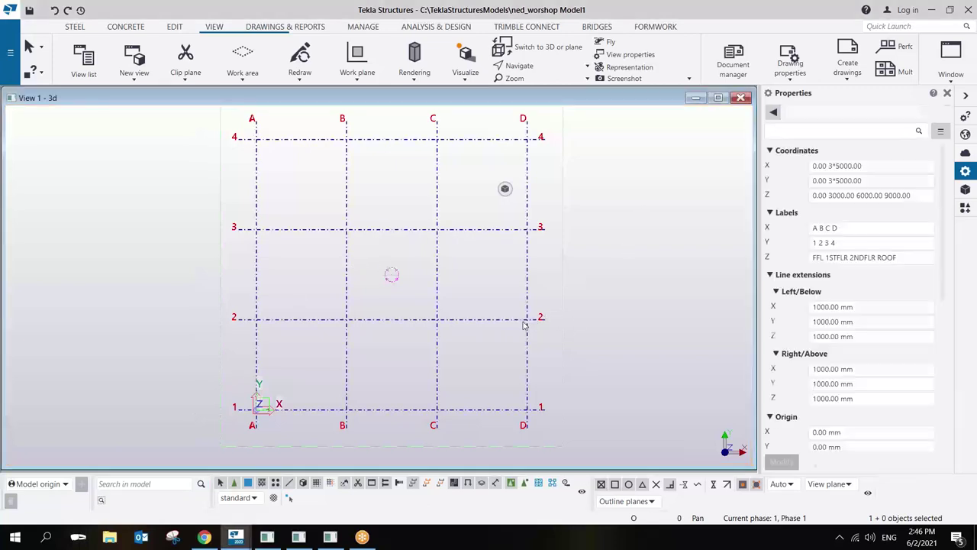
scroll(503, 338, down, 2)
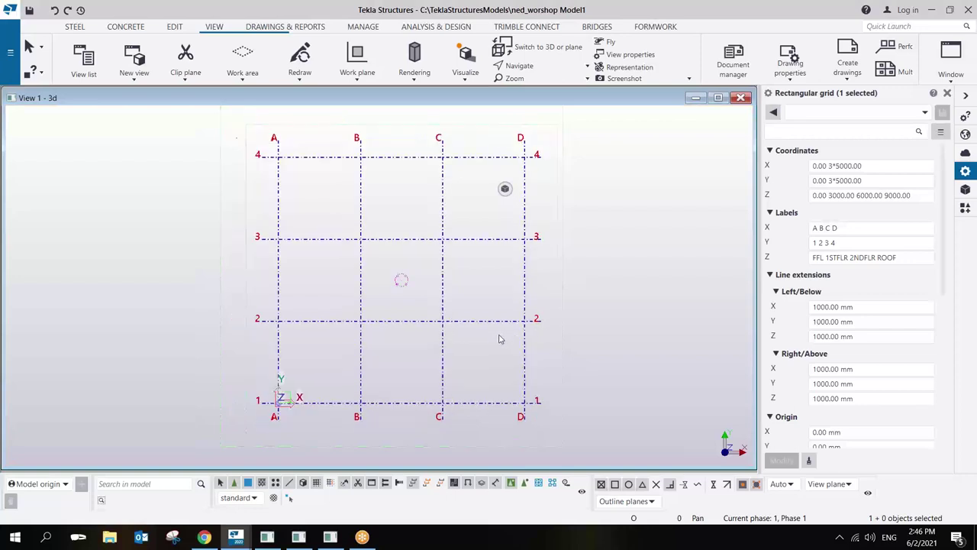
middle_drag(517, 338, 497, 309)
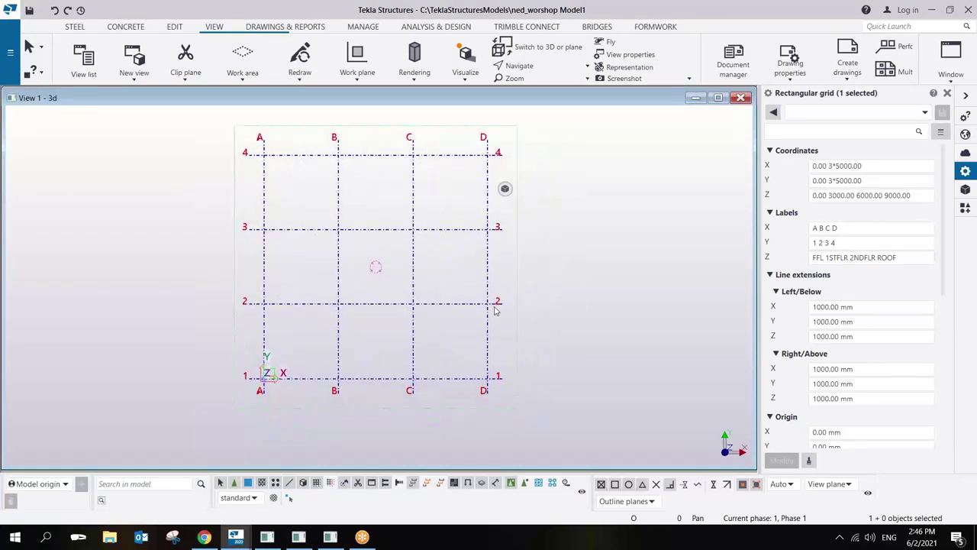
right_click(419, 233)
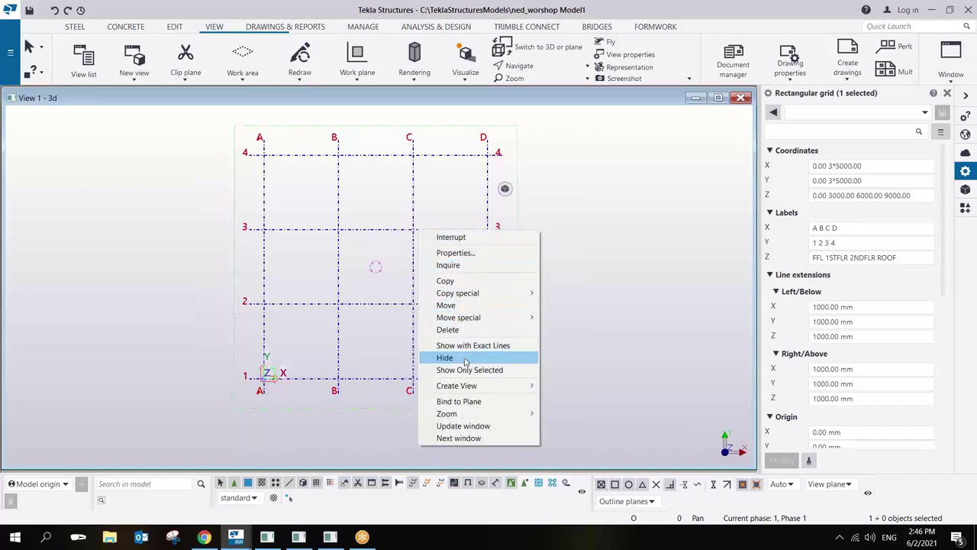
mouse_move(485, 387)
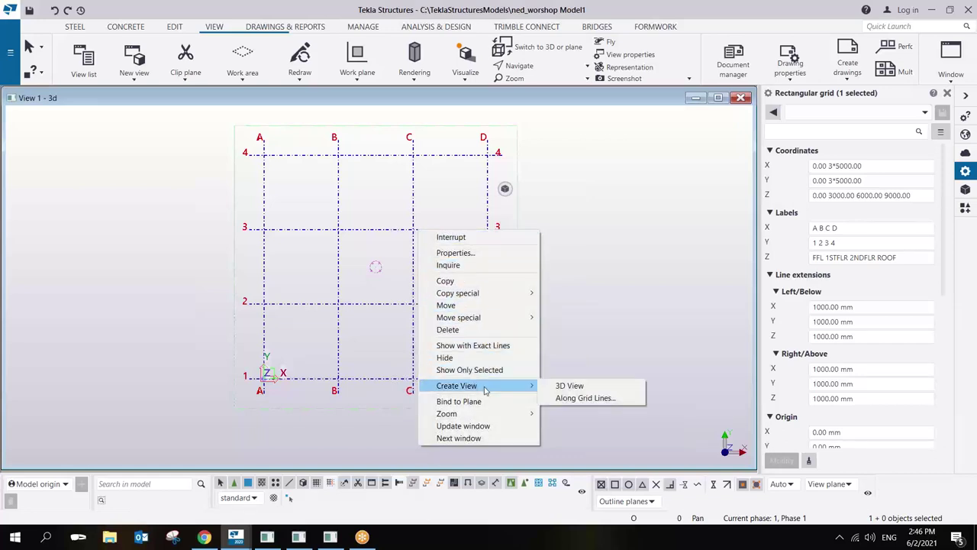
click(599, 397)
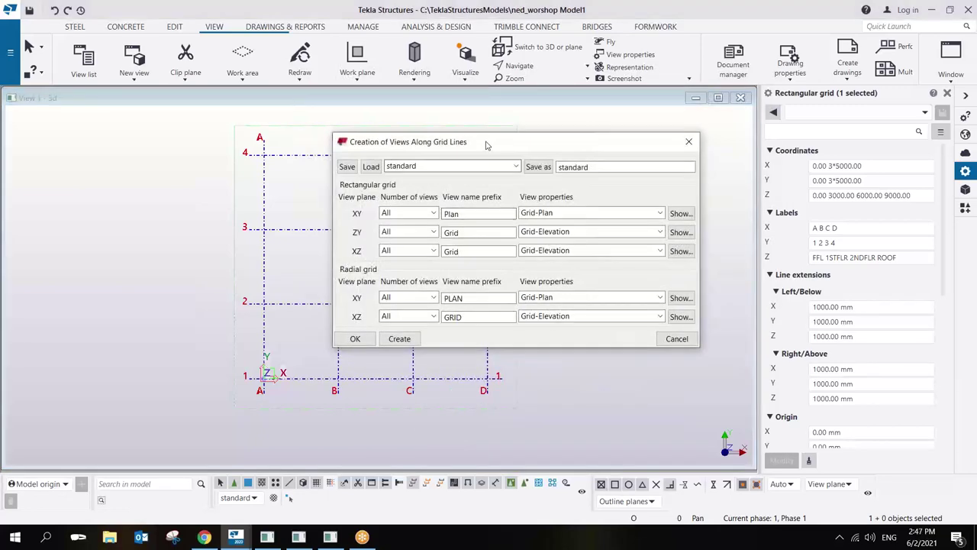
mouse_move(459, 145)
mouse_down()
mouse_move(396, 145)
mouse_move(461, 149)
mouse_move(445, 155)
mouse_up()
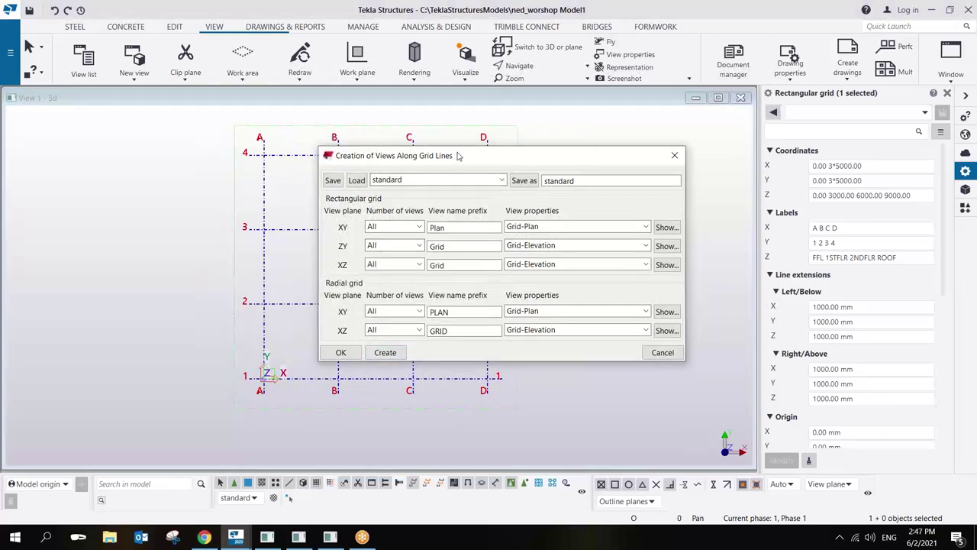
drag(453, 160, 479, 133)
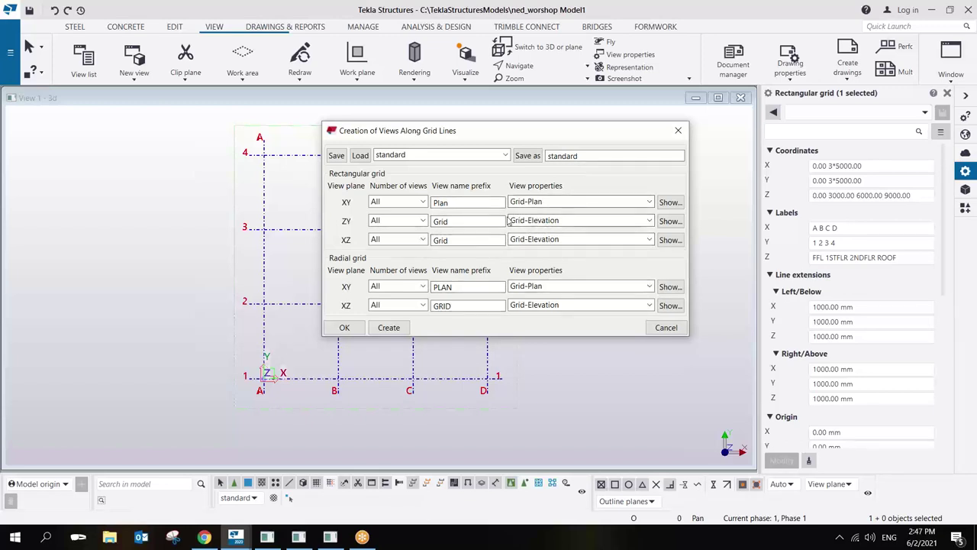
click(389, 329)
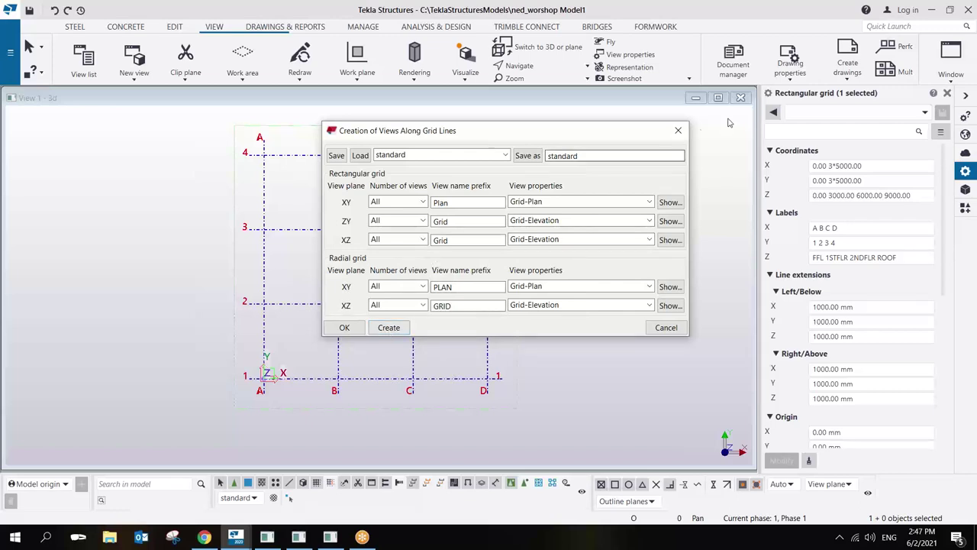
click(678, 130)
right_click(483, 232)
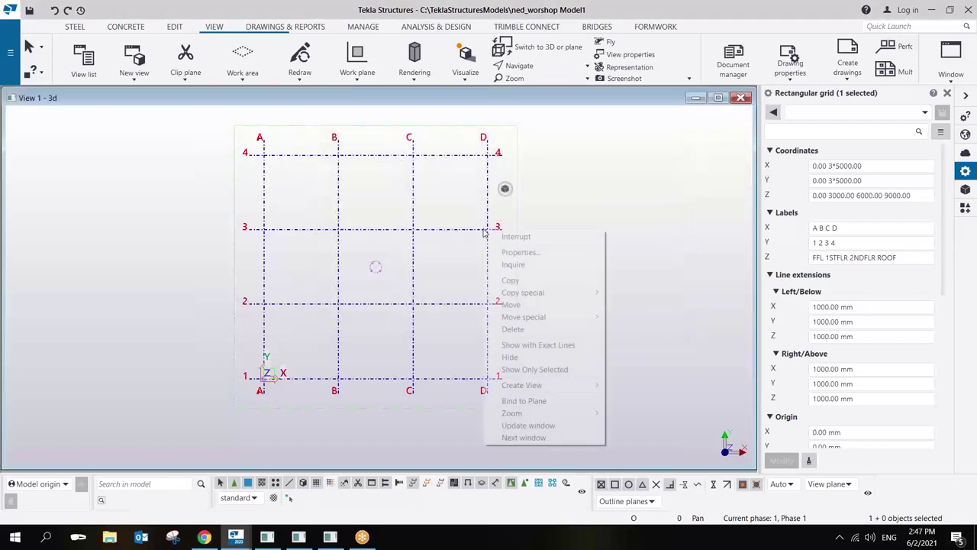
mouse_move(536, 384)
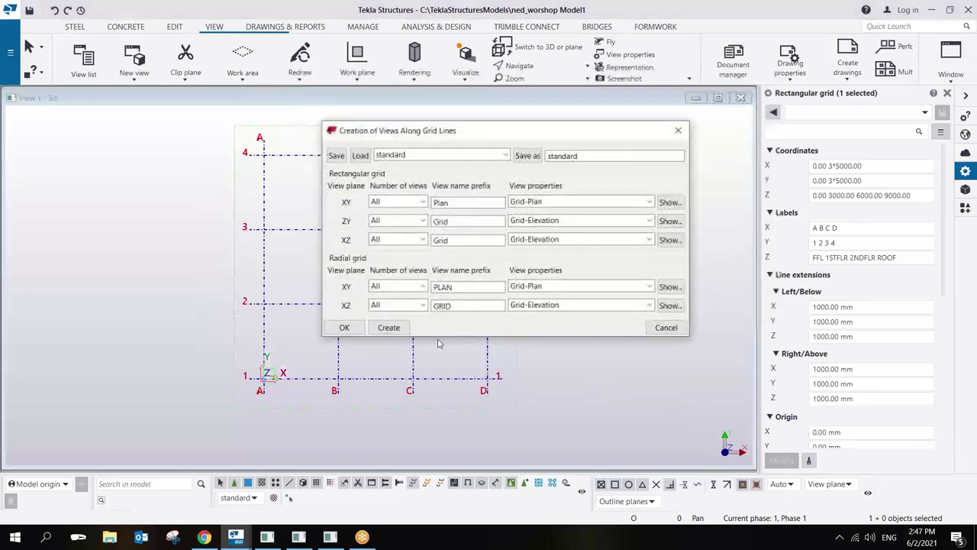
Create views along all grid lines and levels, and open the Grid A view.
click(389, 328)
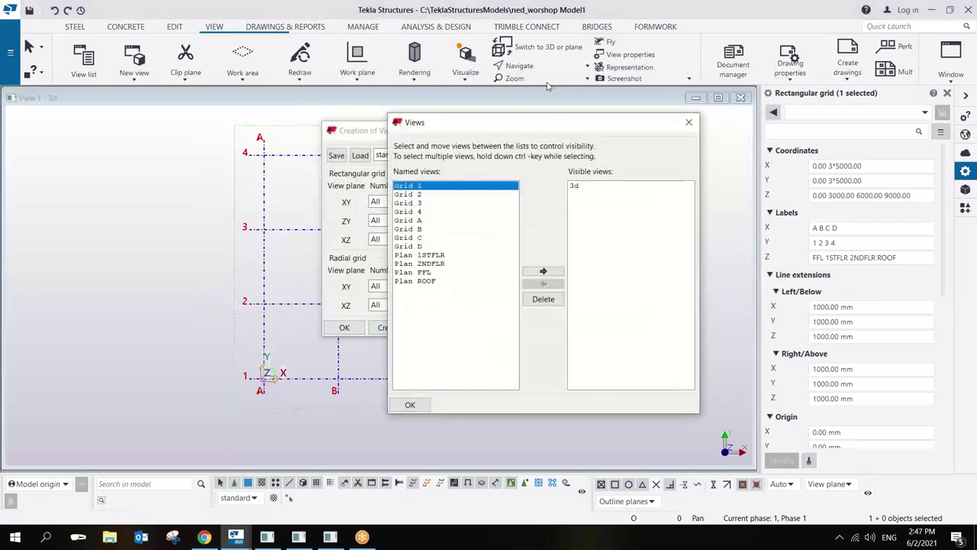
drag(482, 122, 152, 123)
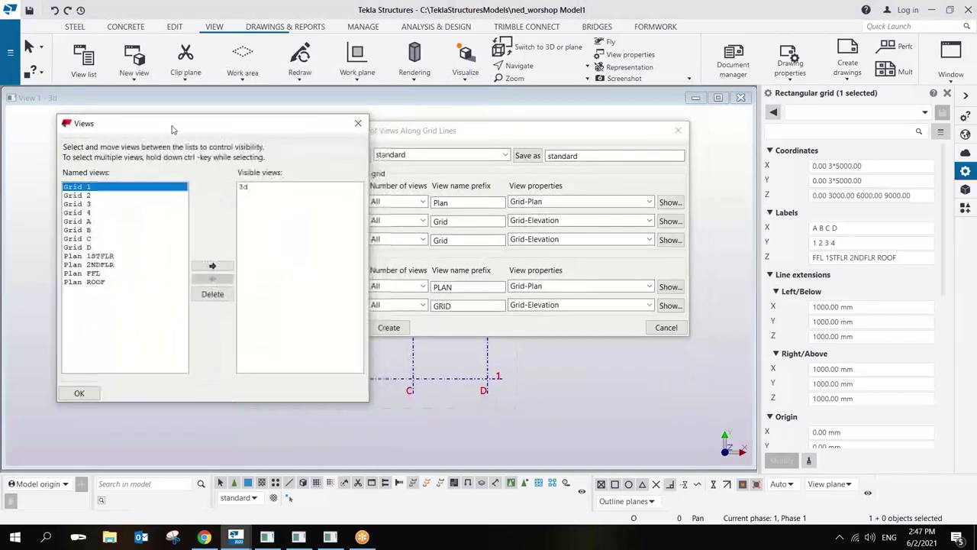
click(77, 220)
click(212, 265)
Also open the Plan 1STFLR and Grid 1 views.
drag(284, 129, 357, 136)
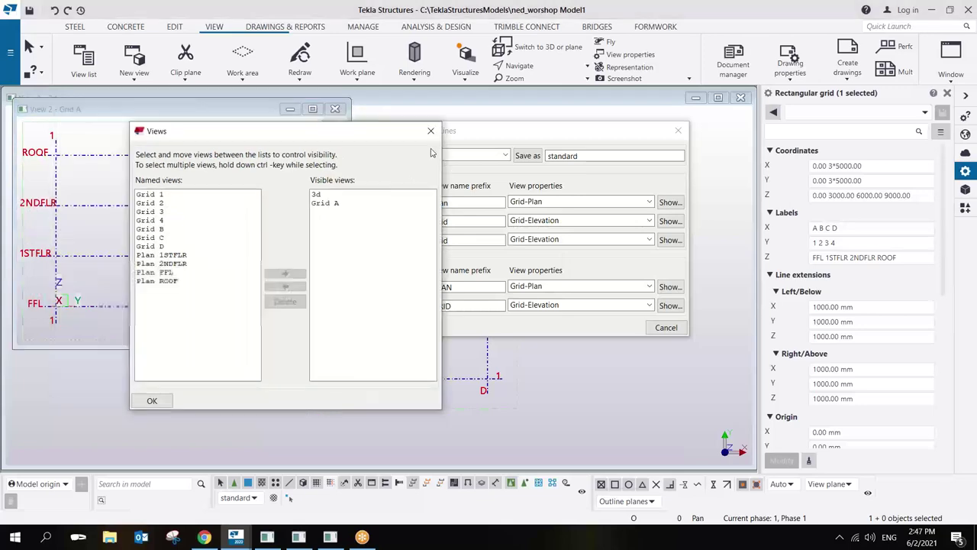
drag(431, 152, 592, 171)
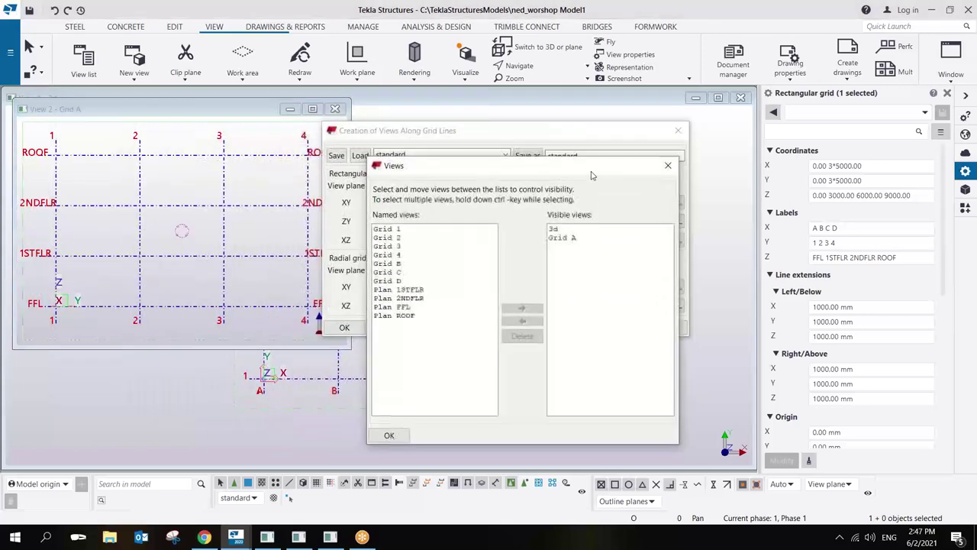
click(422, 289)
click(520, 307)
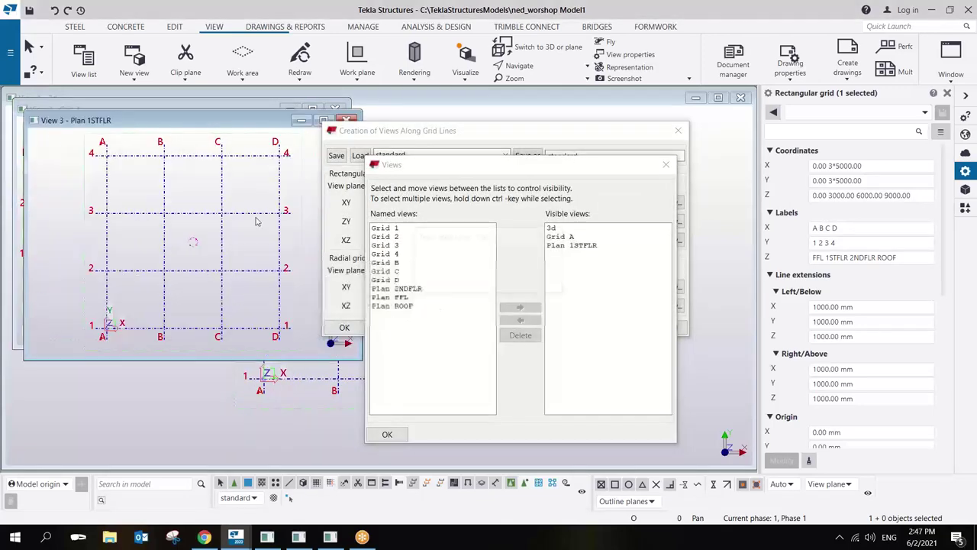
double_click(402, 228)
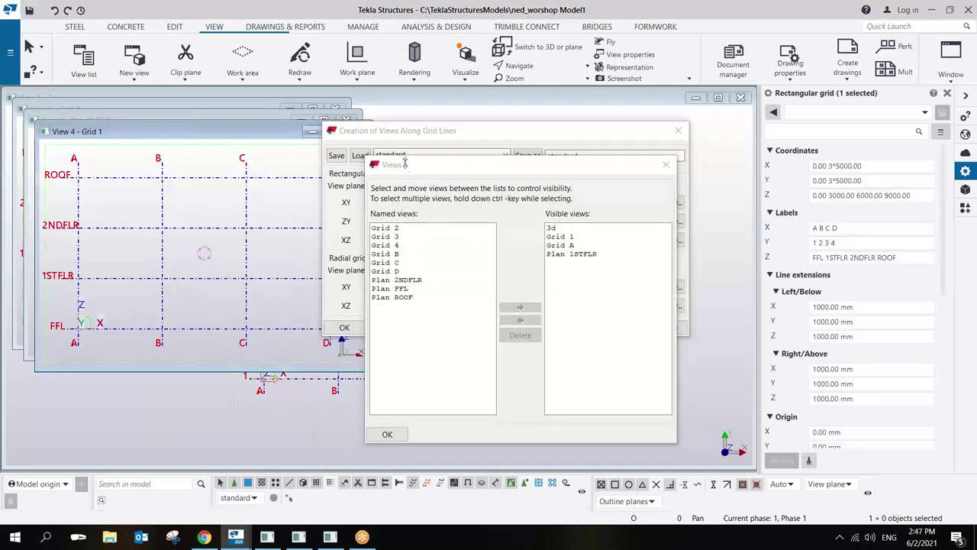
Close the Grid 1, Plan 1STFLR and Grid A view windows, leaving only 3d visible.
drag(435, 139, 490, 161)
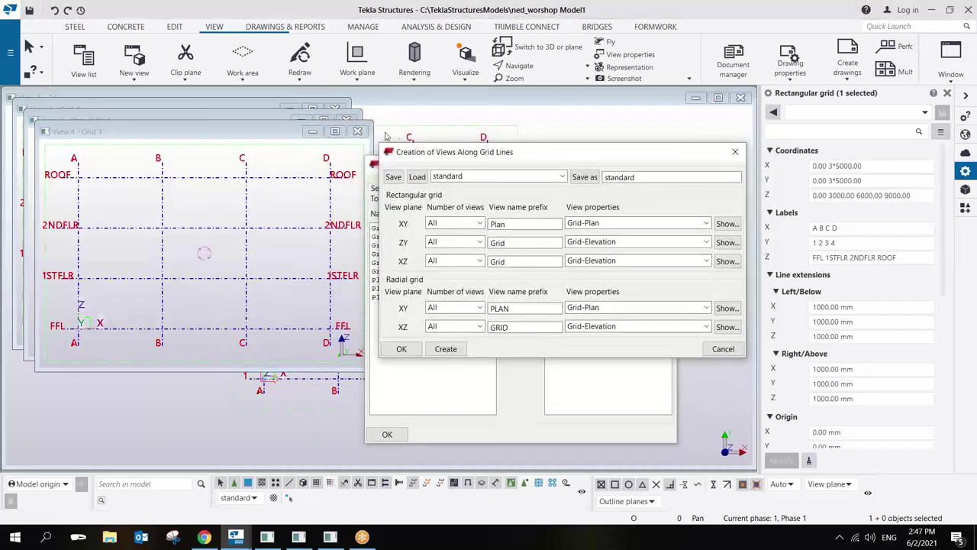
click(361, 132)
click(349, 124)
click(337, 107)
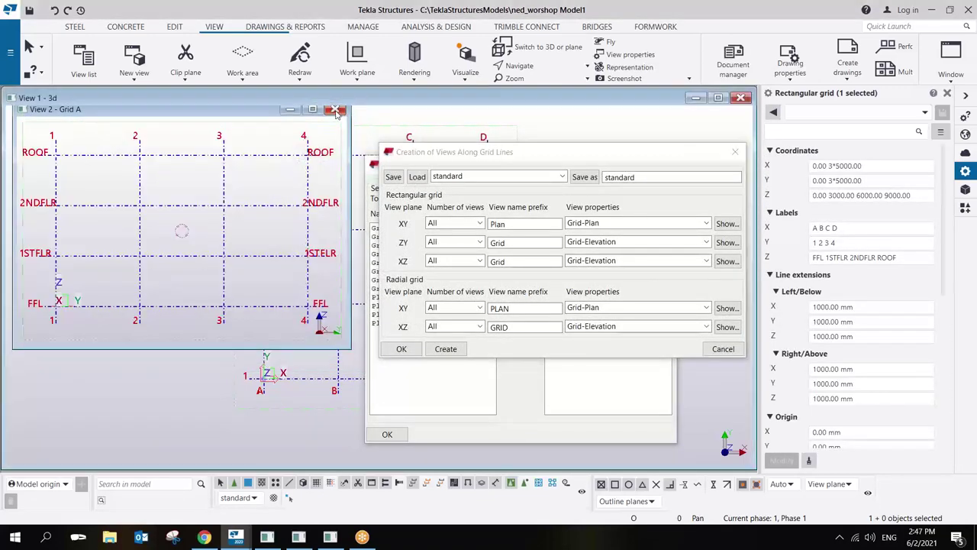
click(431, 375)
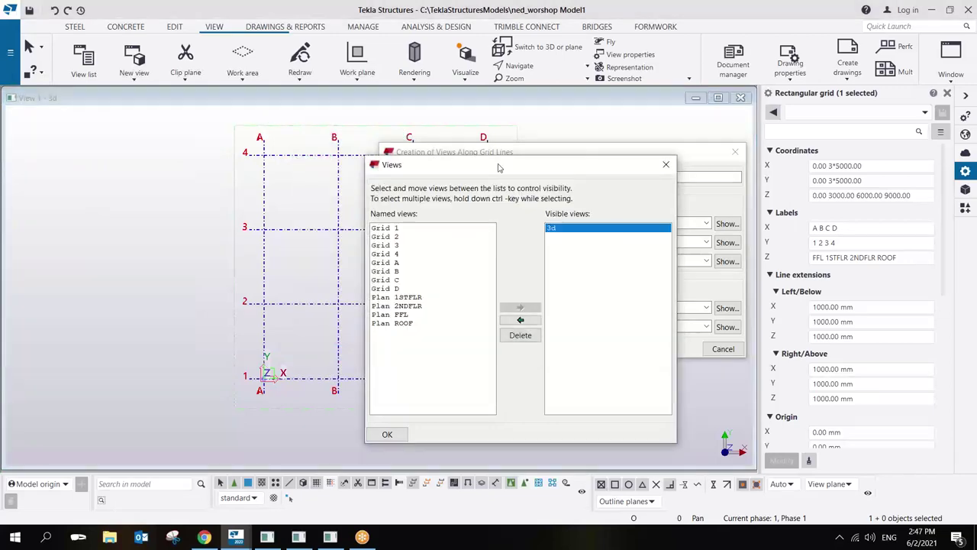
drag(499, 167, 197, 173)
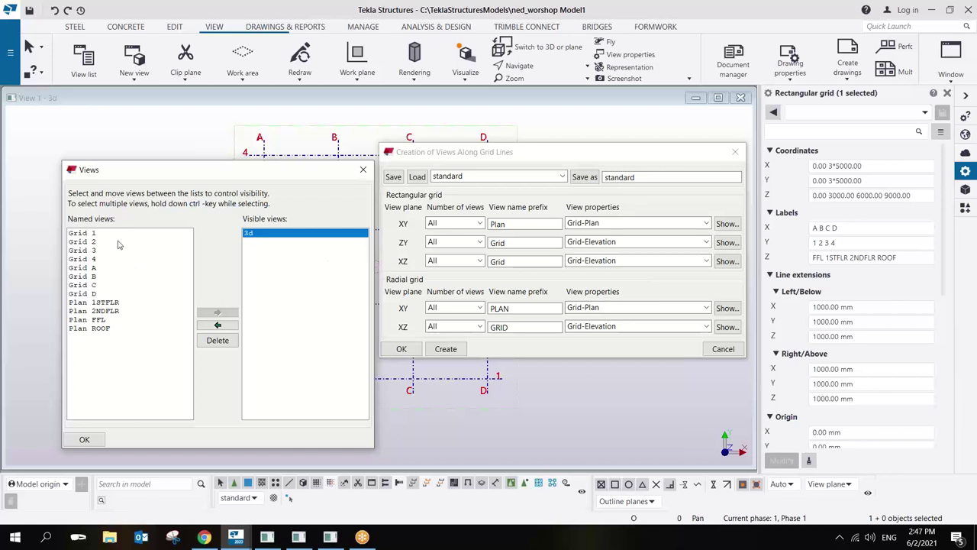
Generate the grid-line views again and select the duplicates Grid 1-1 through Grid 4-1.
click(445, 351)
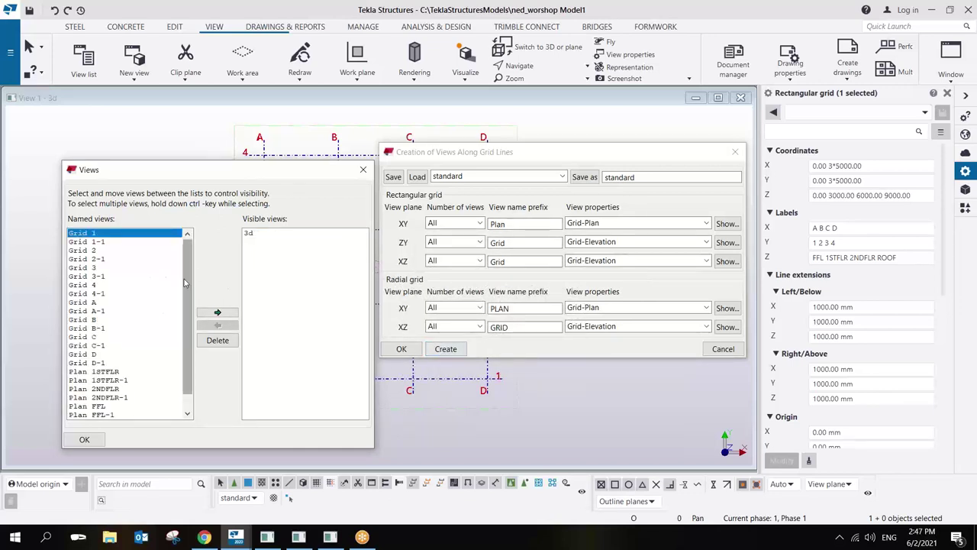
click(107, 242)
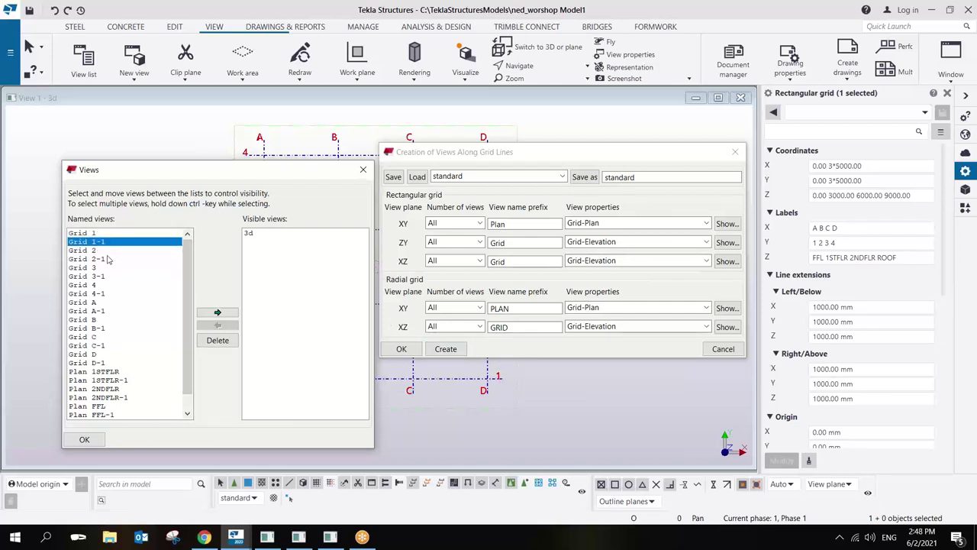
ctrl+click(108, 260)
ctrl+click(107, 278)
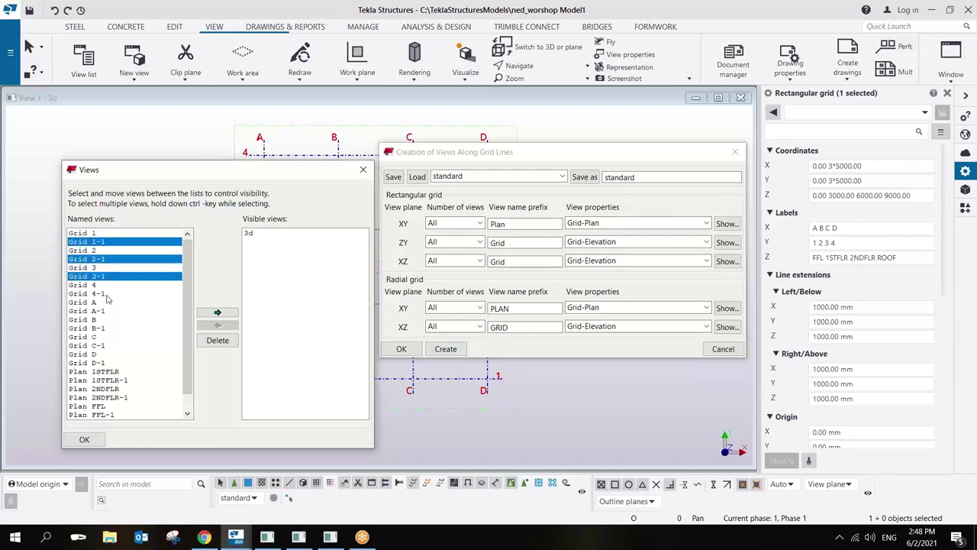
ctrl+click(108, 294)
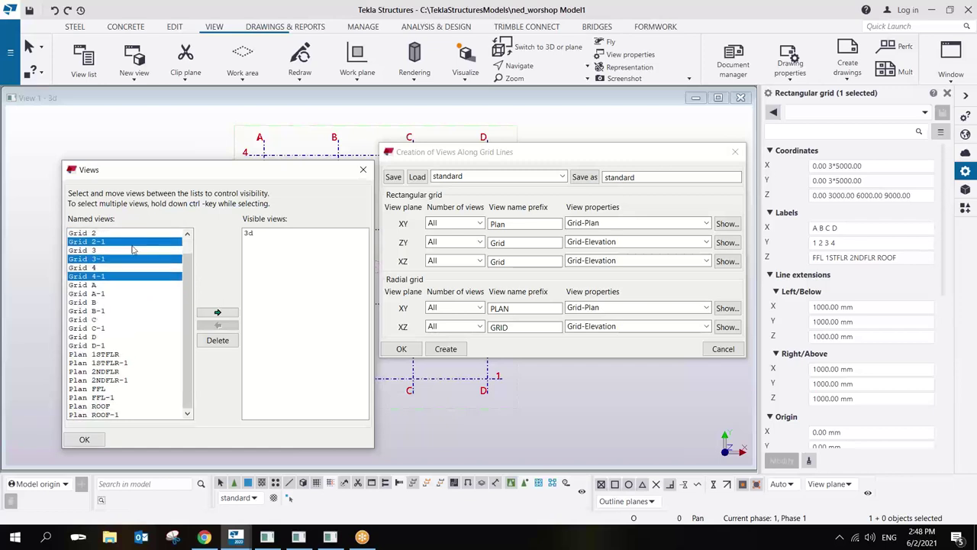
Select every view down to Plan ROOF-1 and delete them, confirming Yes.
click(139, 233)
drag(140, 239, 122, 467)
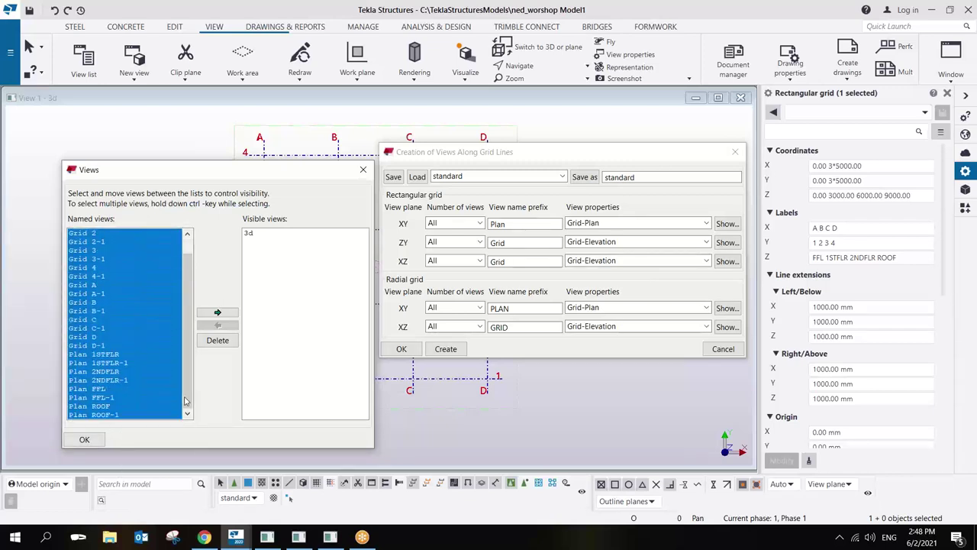
click(218, 340)
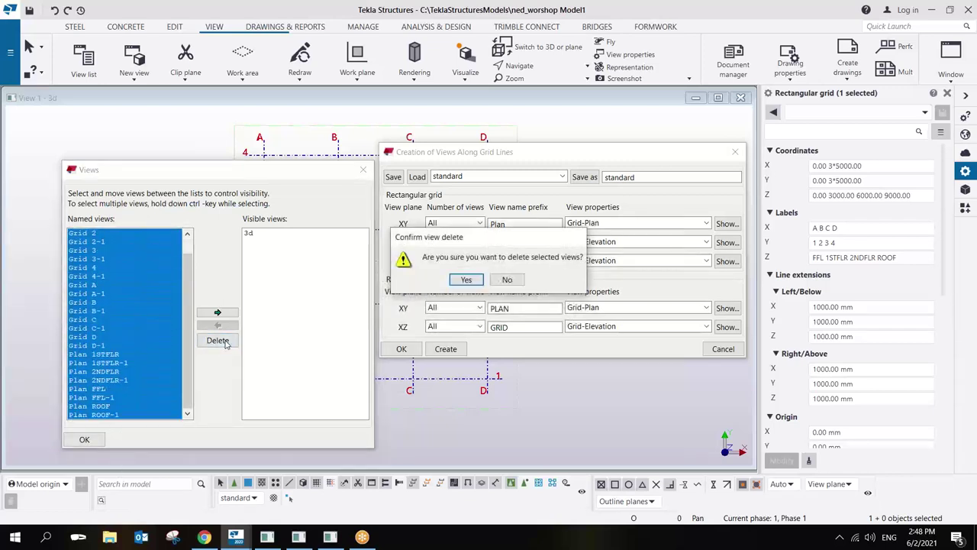
click(465, 279)
Regenerate the grid-line views and select the new set, Grid 1 to Plan ROOF.
click(446, 349)
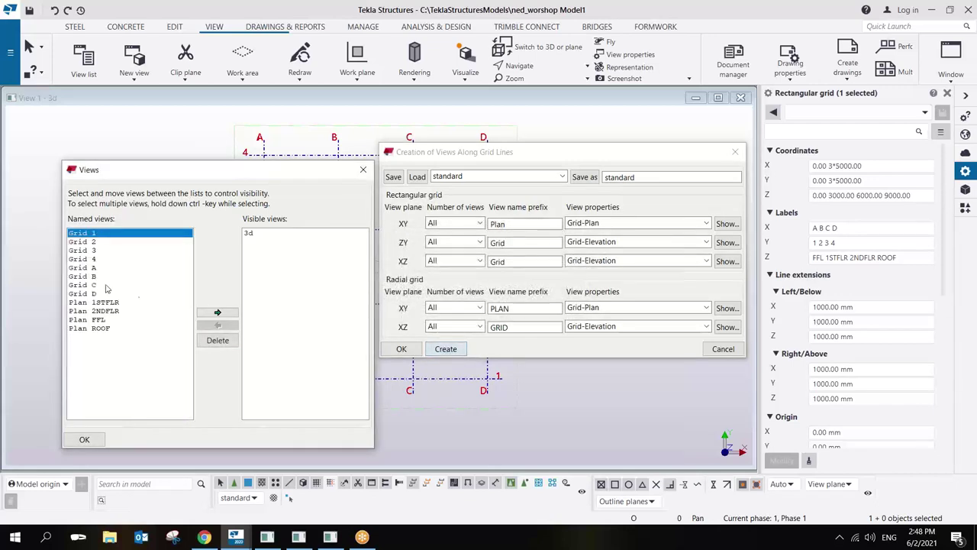
drag(142, 242, 128, 334)
click(129, 236)
Select all named views through Plan ROOF, then close the Creation of Views Along Grid Lines dialog.
drag(140, 234, 120, 348)
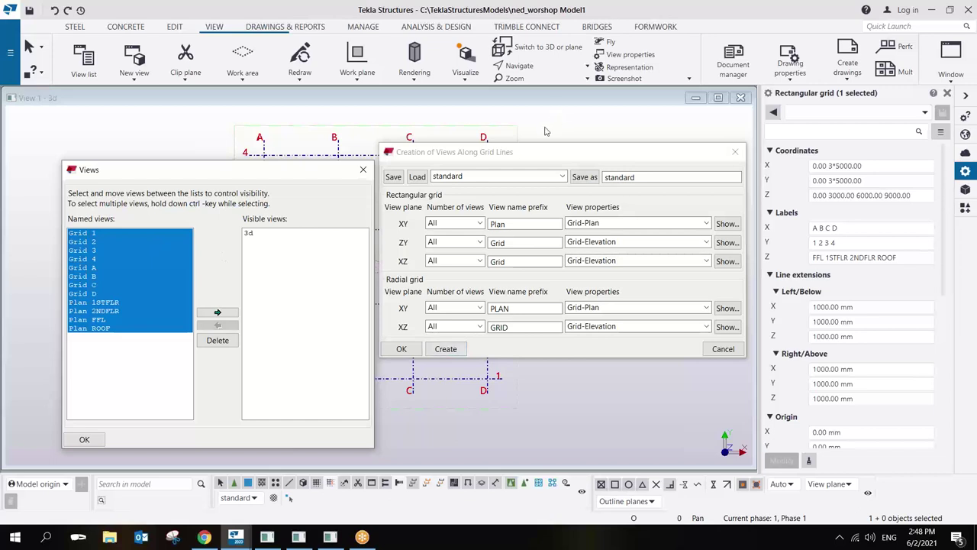
click(850, 71)
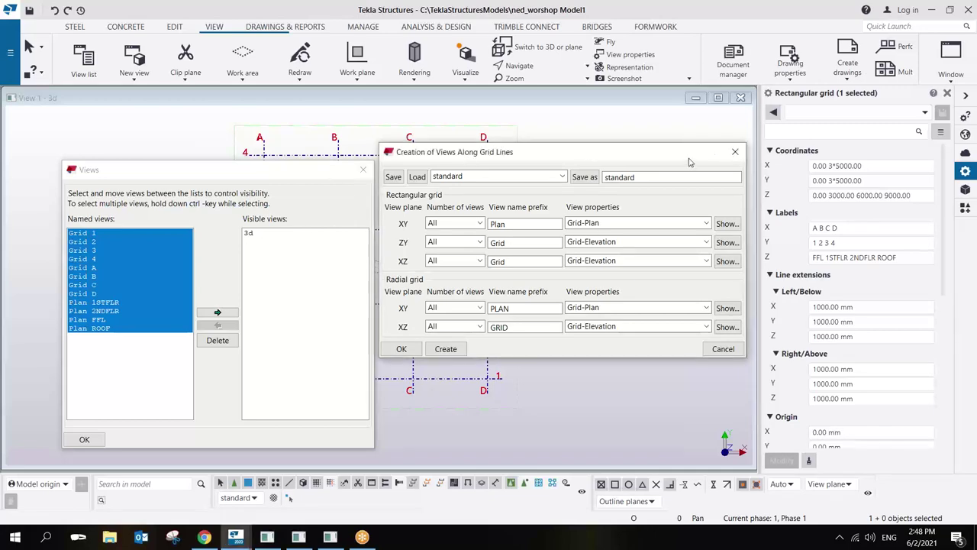
drag(696, 162, 594, 206)
click(633, 196)
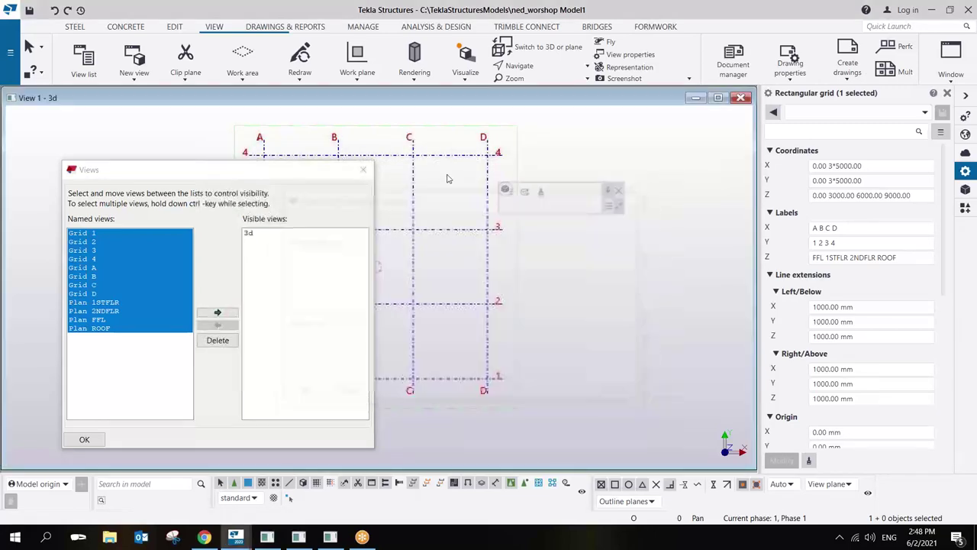
click(362, 174)
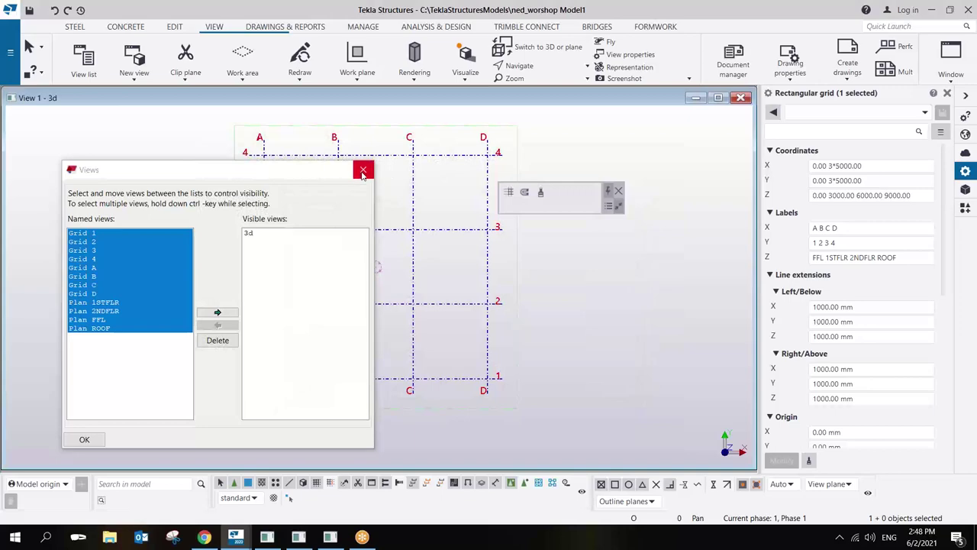
Switch to a 3D view of the A–D by 1–4 grid and show the CONCRETE ribbon tools.
key(ctrl+p)
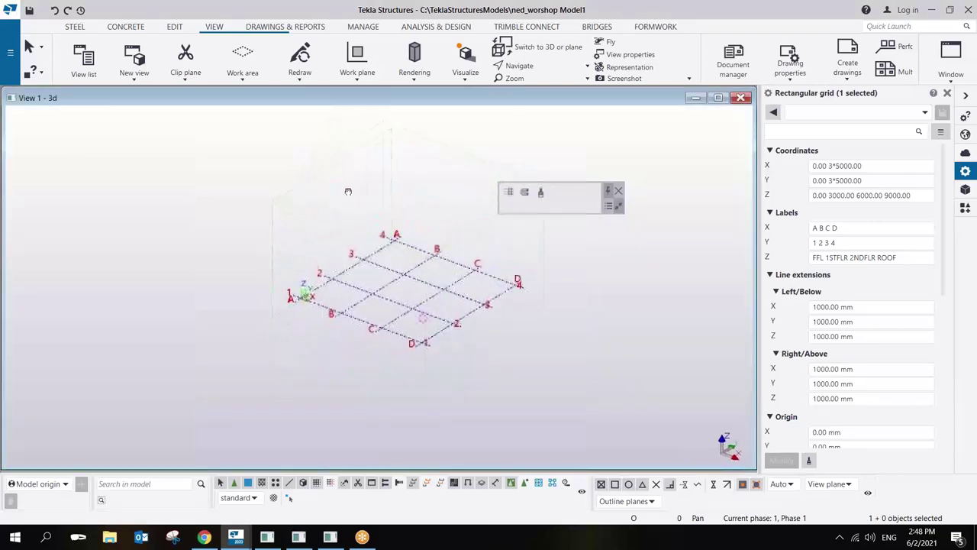
scroll(414, 292, up, 5)
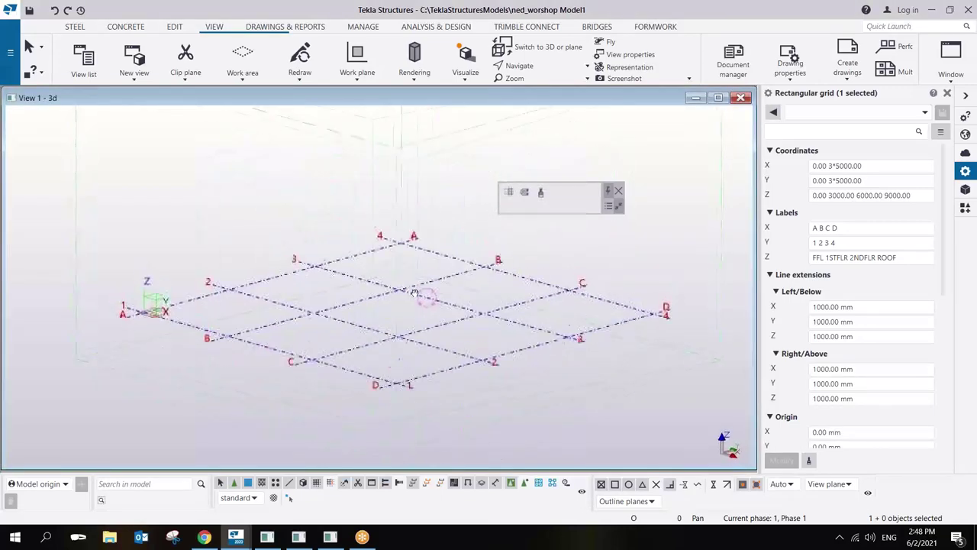
mouse_move(414, 293)
ctrl+middle_down()
mouse_move(419, 336)
mouse_move(444, 344)
mouse_move(363, 375)
ctrl+middle_up()
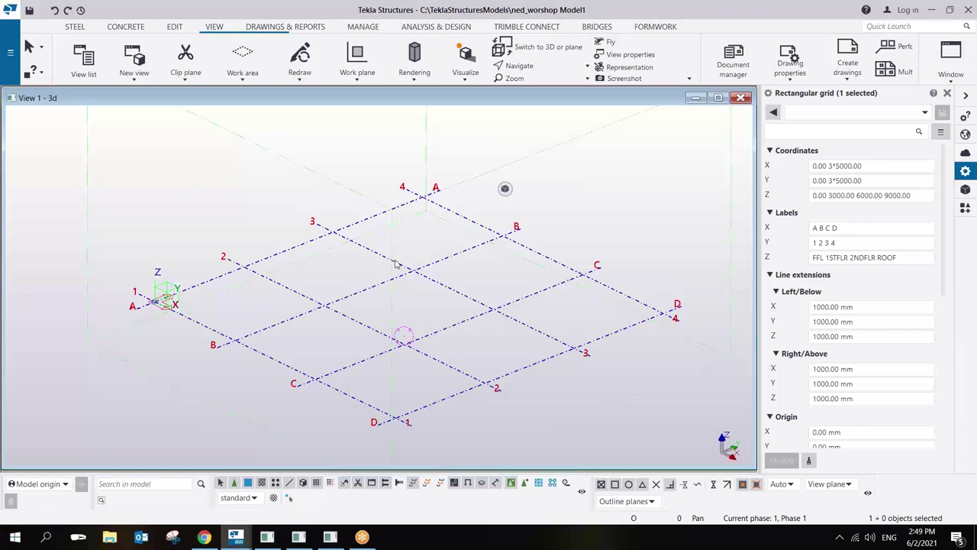
mouse_move(306, 338)
ctrl+middle_down()
mouse_move(339, 348)
mouse_move(351, 318)
mouse_move(367, 321)
mouse_move(313, 348)
mouse_move(266, 343)
mouse_move(271, 317)
mouse_move(252, 274)
ctrl+middle_up()
scroll(273, 329, down, 2)
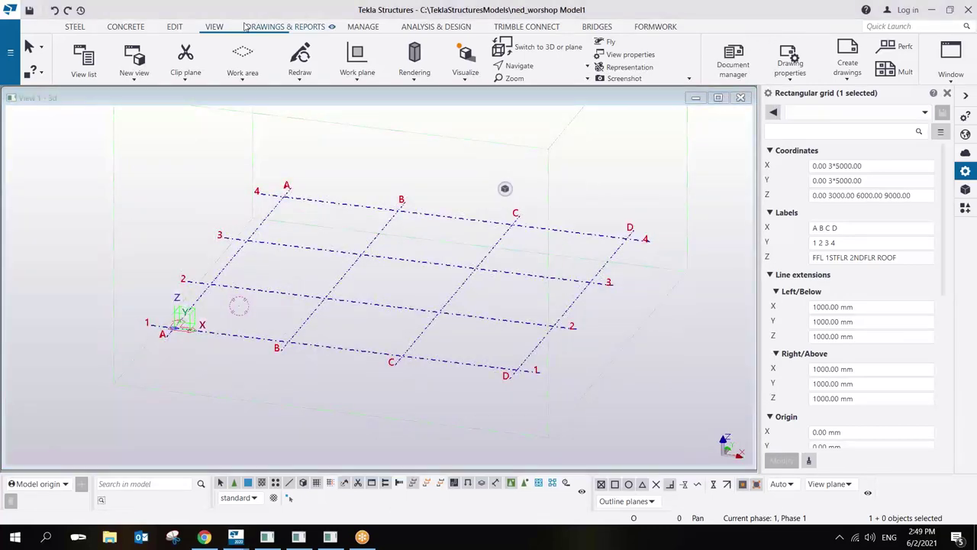
click(127, 26)
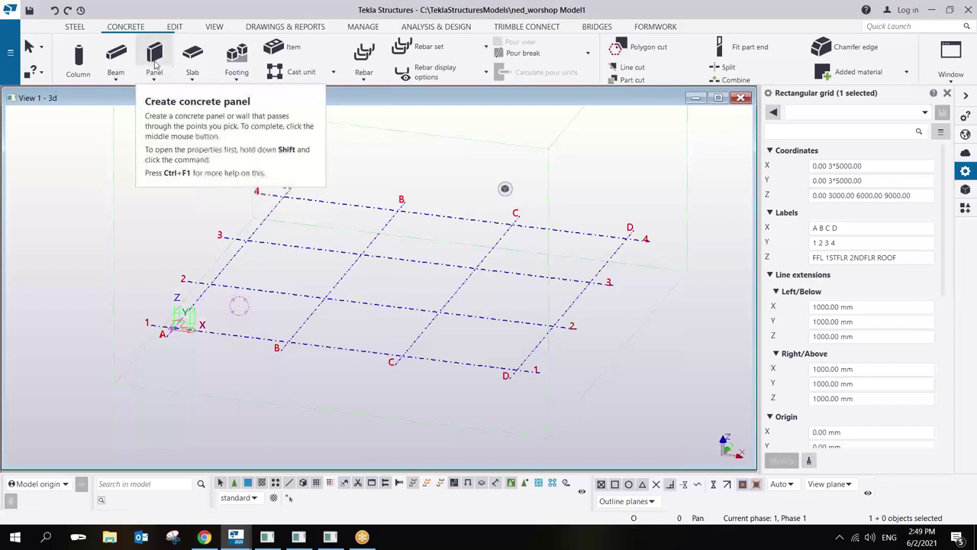
Start the Footing tool and review its FOOTING name, C40 material and 1200*1200 catalogue profile.
click(236, 68)
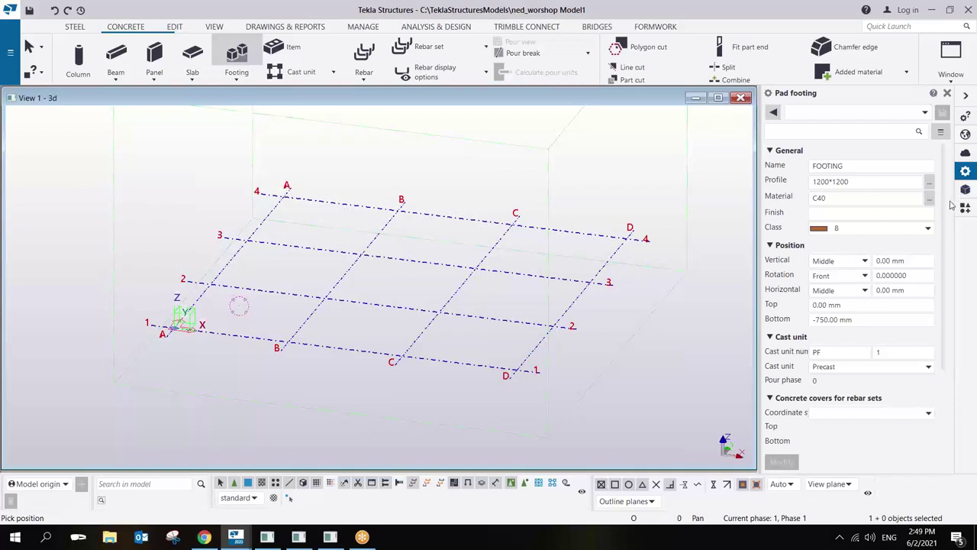
click(881, 199)
click(901, 169)
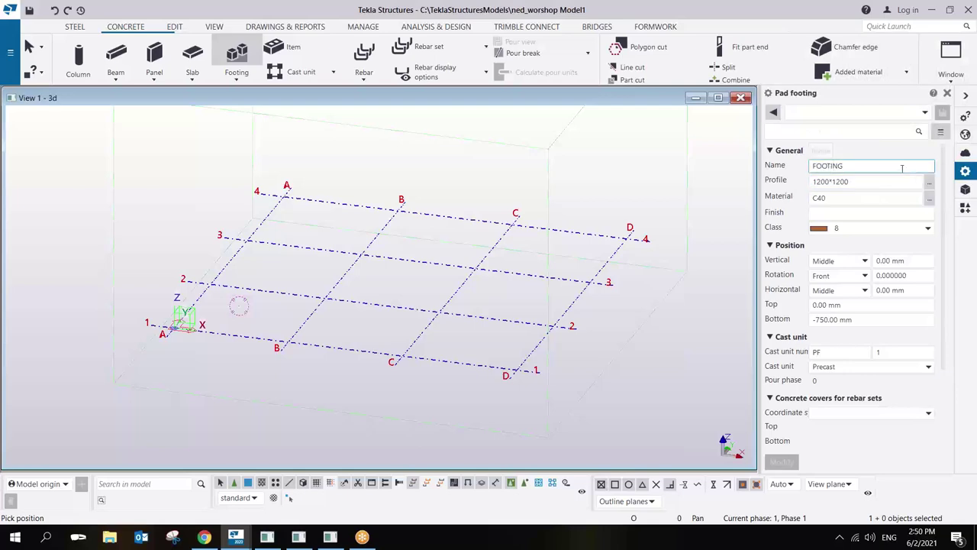
click(928, 187)
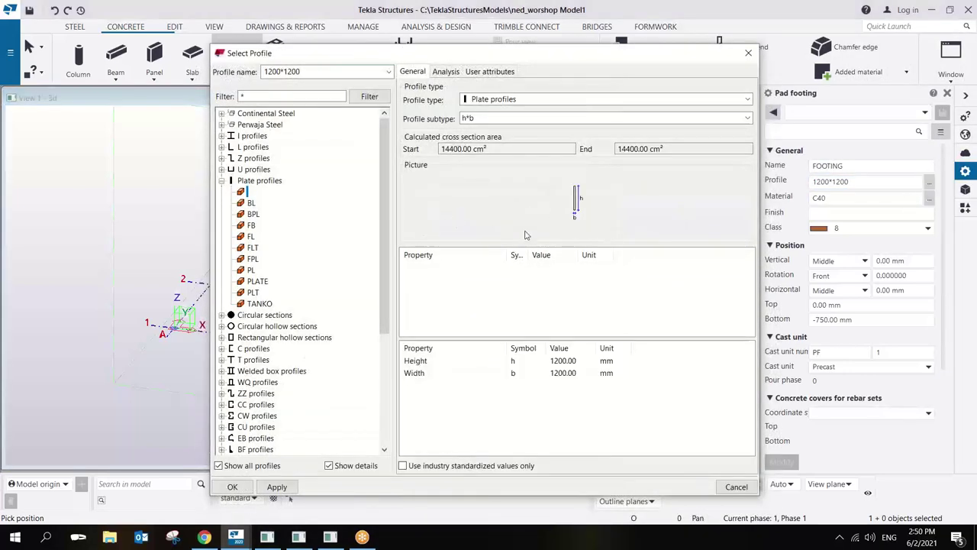
click(569, 361)
click(566, 373)
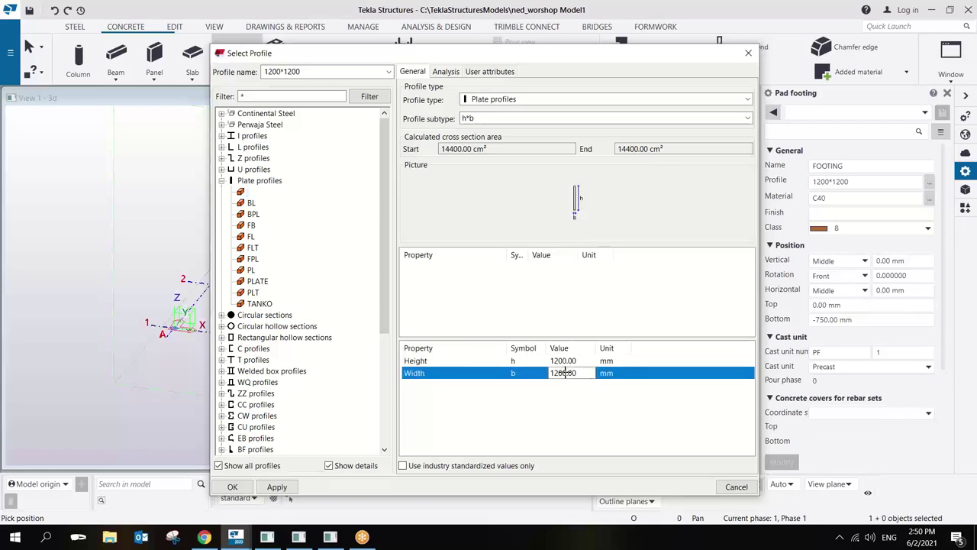
click(232, 486)
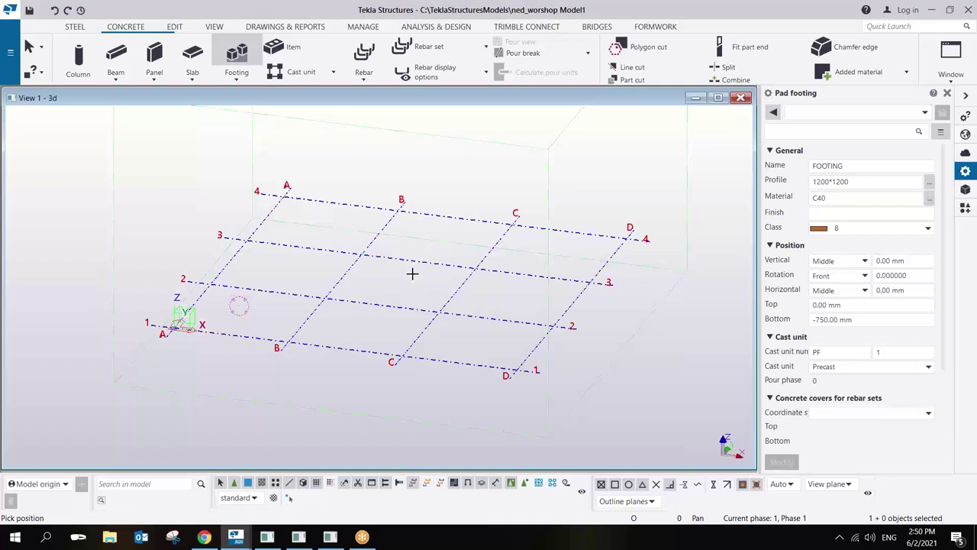
Set the footing profile to 1500*1500, class 1, bottom level -800, and cast in place.
click(880, 183)
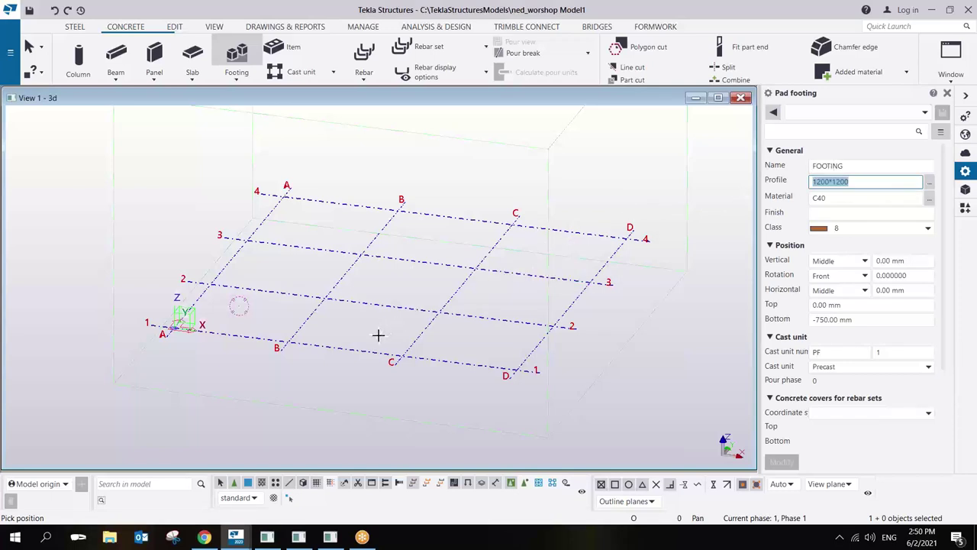
text(1500)
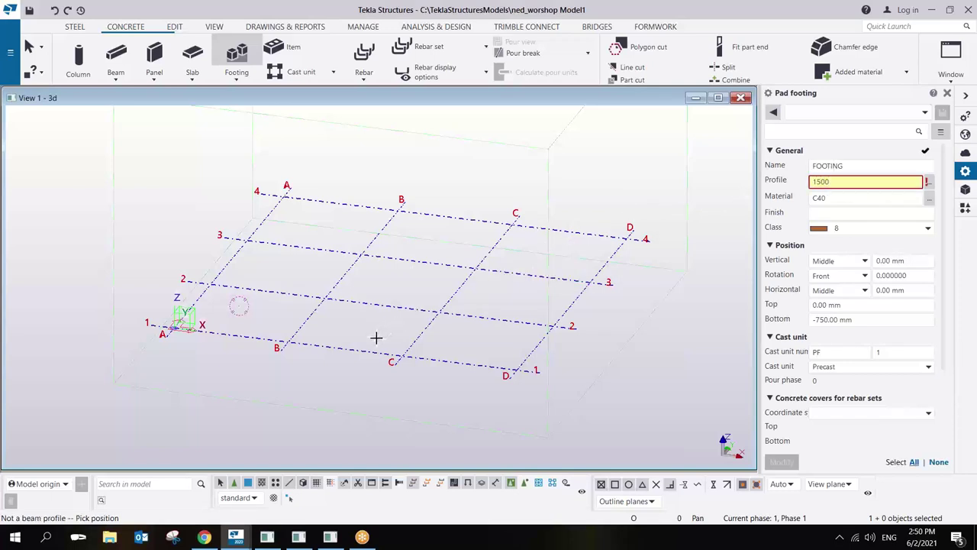
text(*)
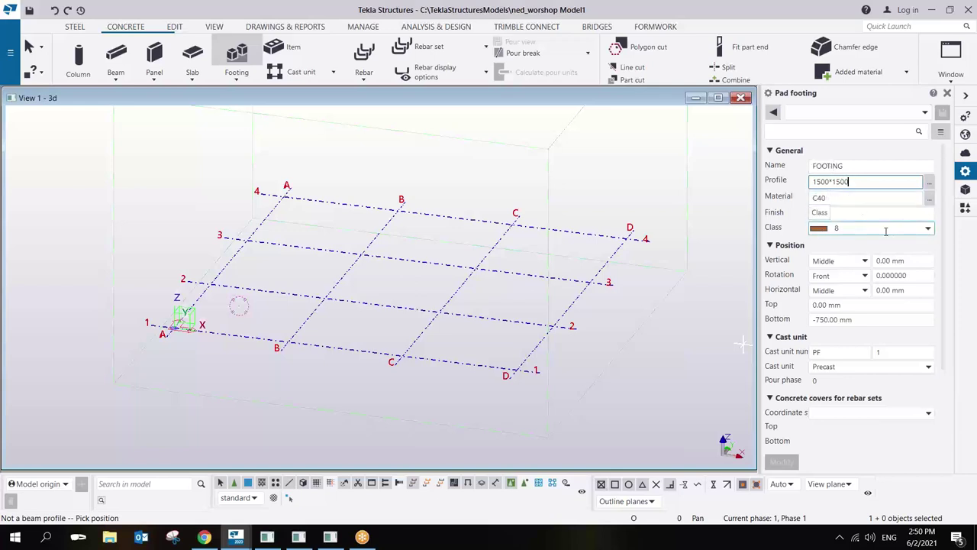
click(928, 227)
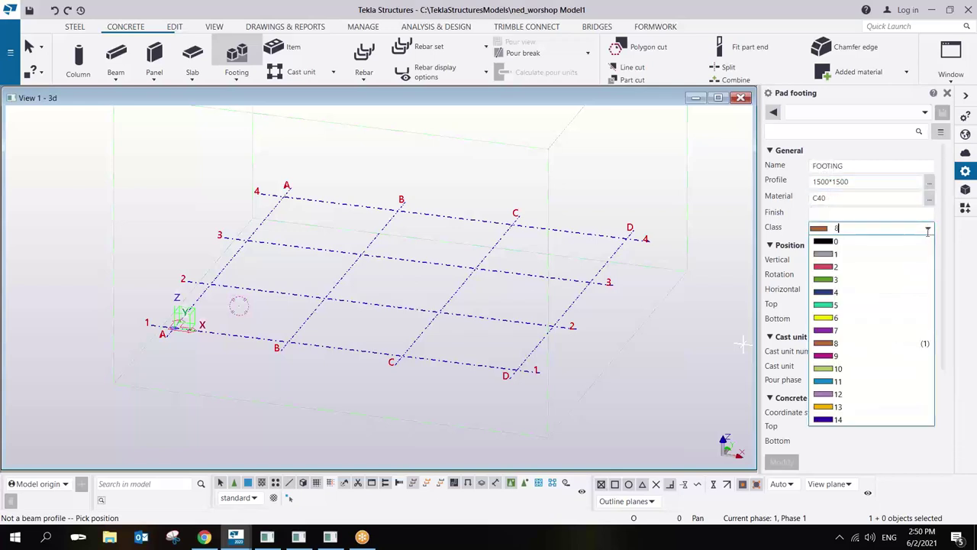
click(843, 255)
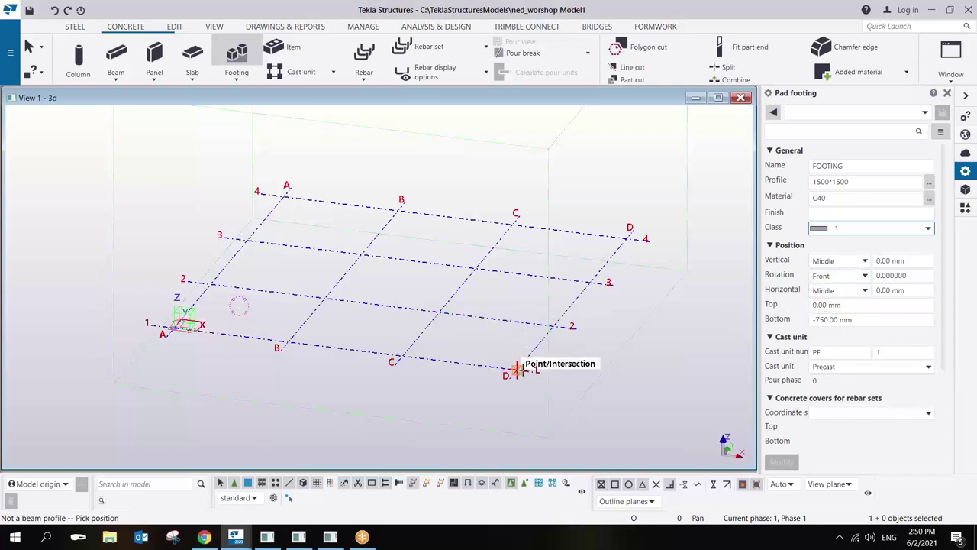
click(862, 319)
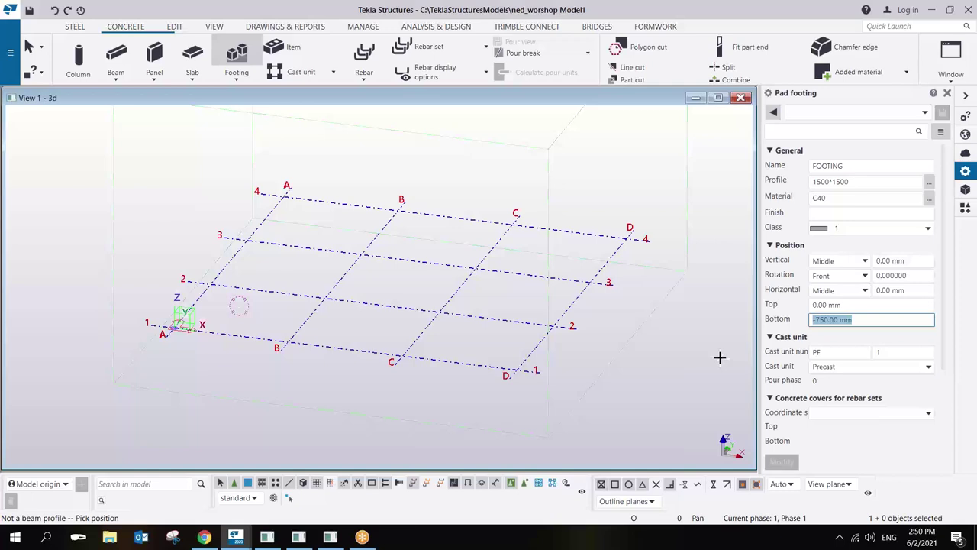
text(-800)
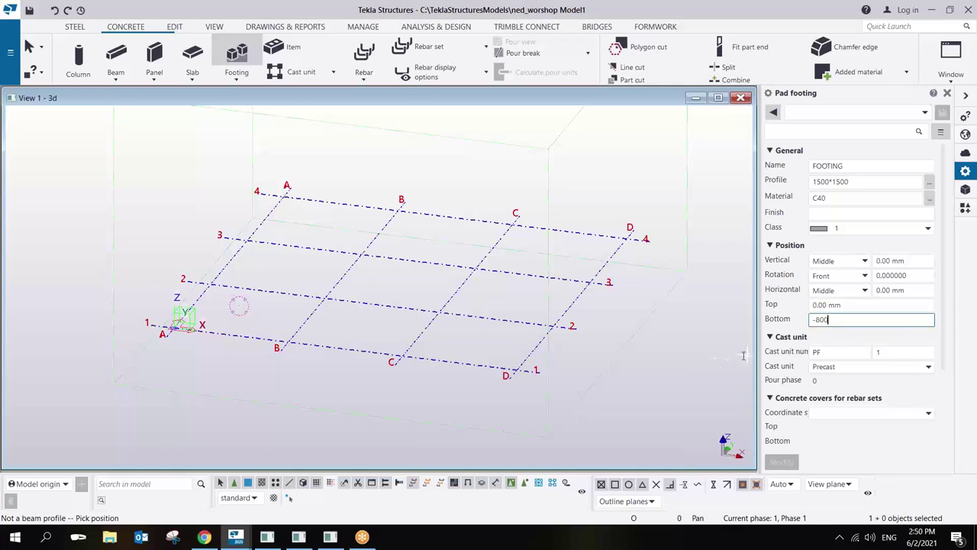
click(868, 368)
click(846, 393)
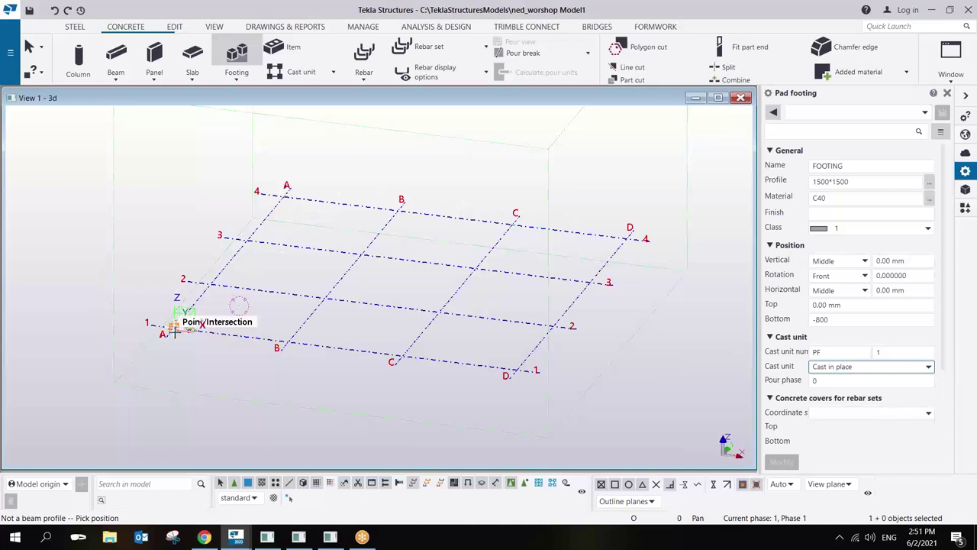
Place pad footings at grid intersections A1, A2, A3 and A4.
scroll(174, 329, up, 2)
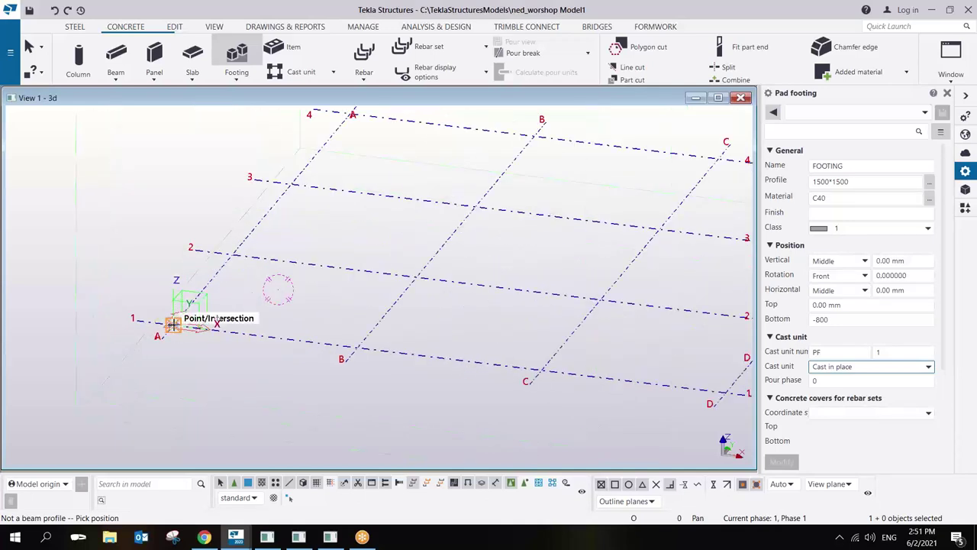
click(174, 324)
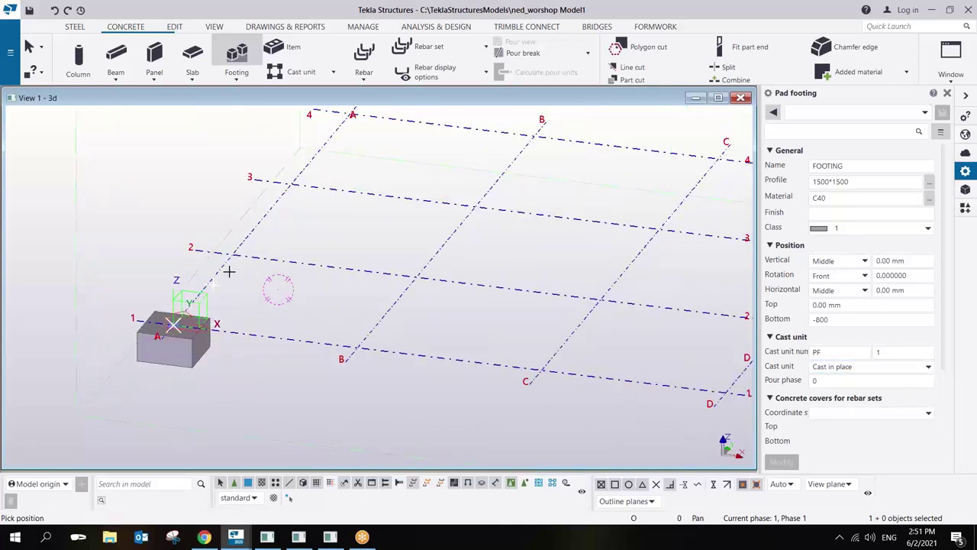
click(232, 254)
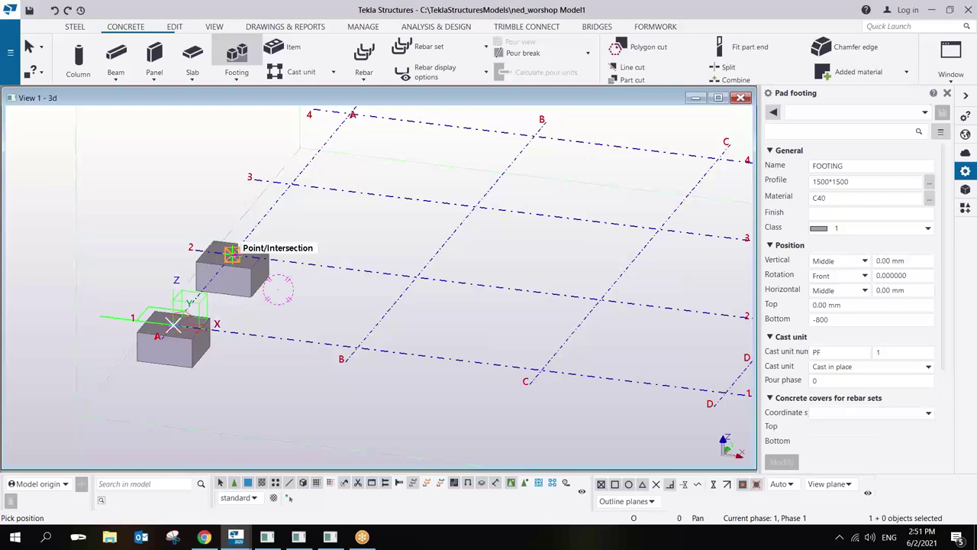
click(291, 185)
click(349, 114)
Interrupt the footing command and orbit to inspect the four new footings.
middle_drag(348, 115, 459, 301)
scroll(448, 291, down, 2)
scroll(412, 287, up, 3)
right_click(439, 245)
click(468, 254)
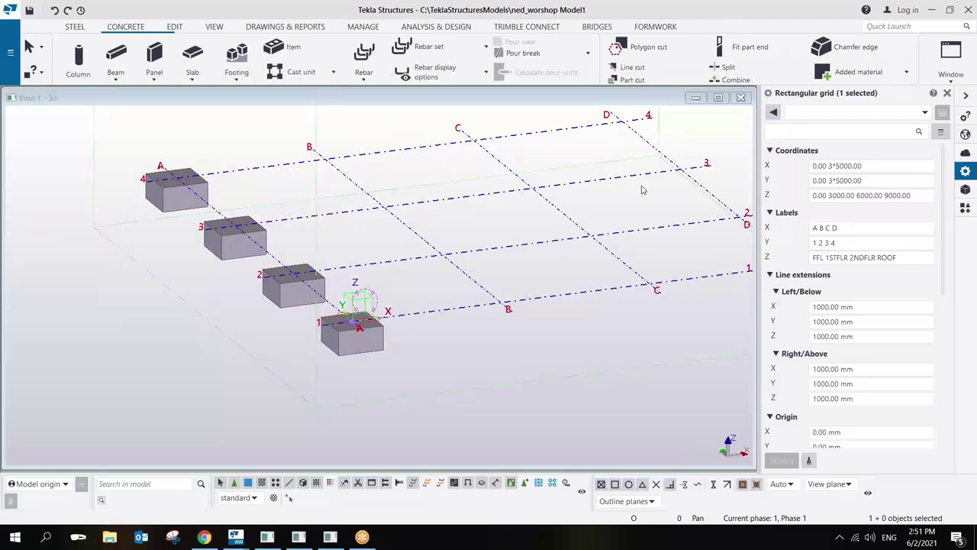
mouse_move(476, 244)
ctrl+middle_down()
mouse_move(462, 263)
mouse_move(434, 227)
mouse_move(384, 241)
mouse_move(344, 226)
mouse_move(414, 301)
ctrl+middle_up()
scroll(373, 303, up, 5)
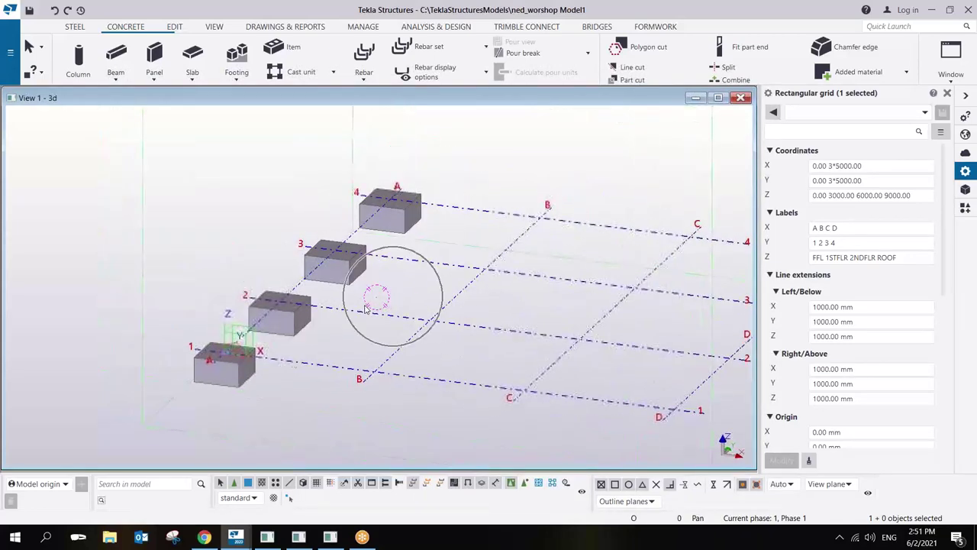
scroll(281, 358, up, 2)
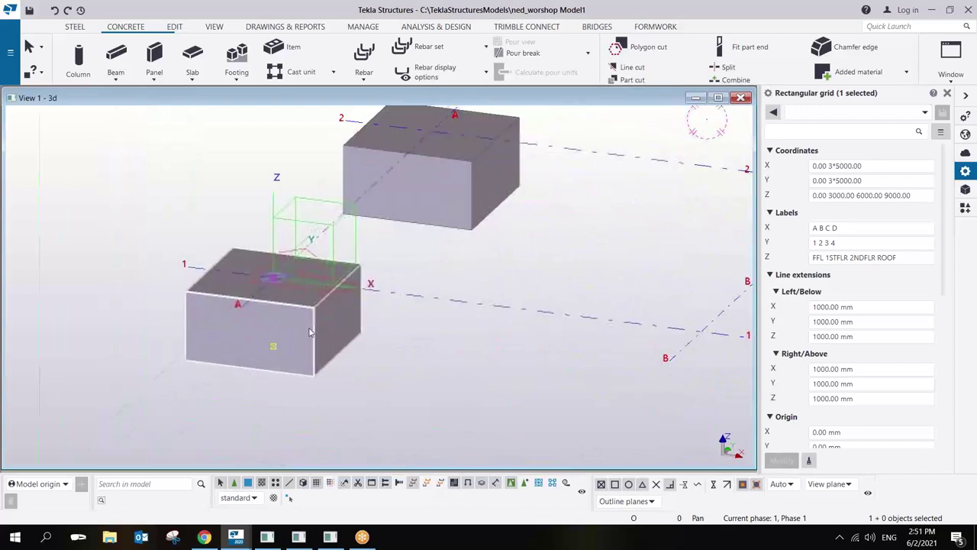
click(304, 327)
right_click(304, 326)
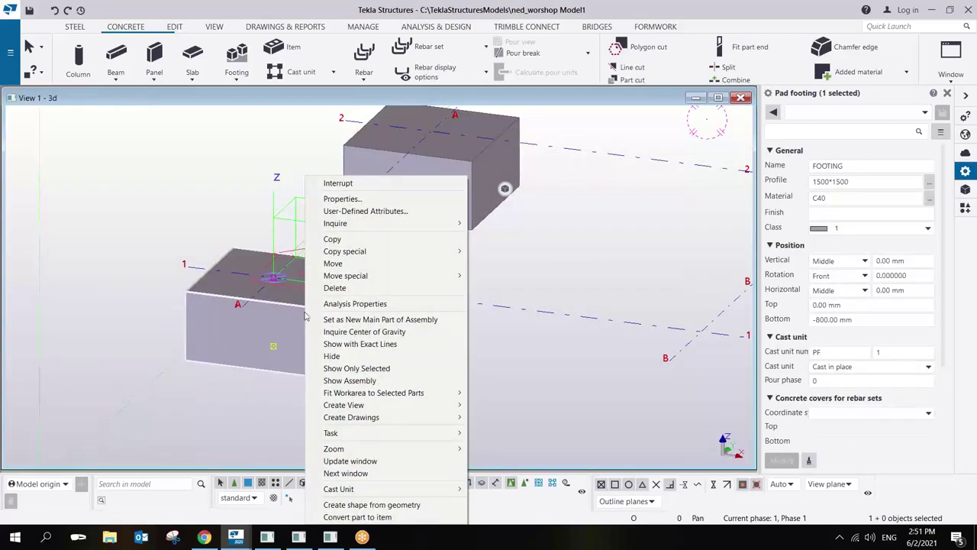
mouse_move(392, 226)
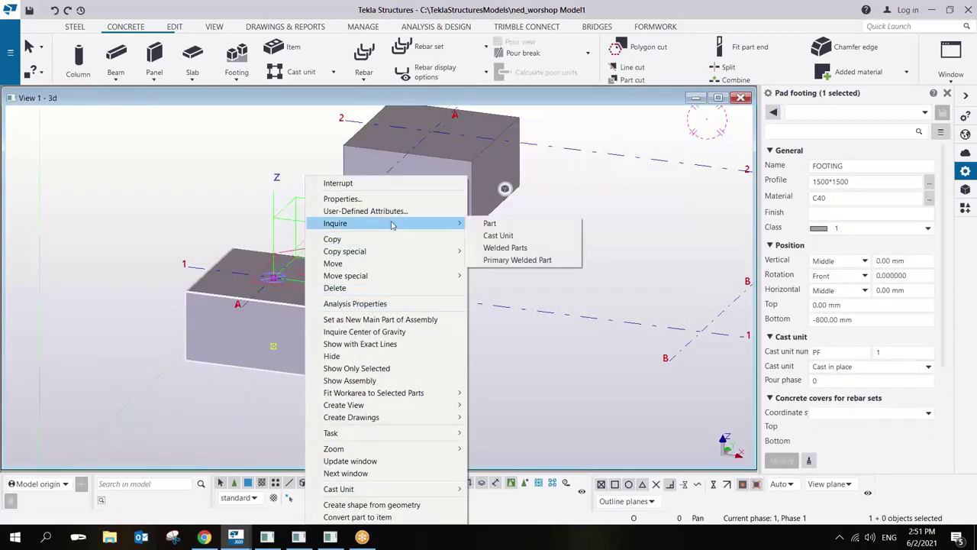
click(492, 223)
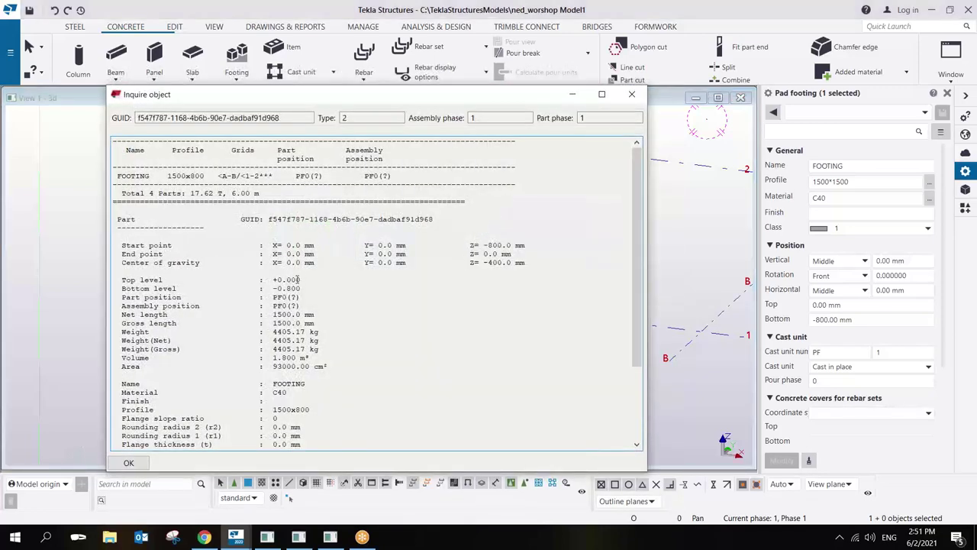
drag(183, 285, 123, 340)
scroll(355, 355, down, 4)
drag(114, 262, 141, 237)
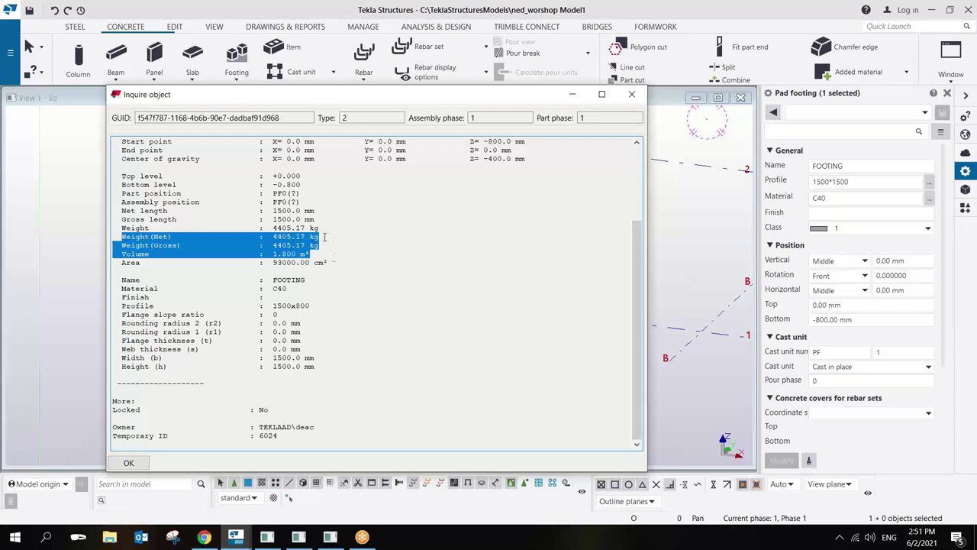
drag(330, 232, 157, 202)
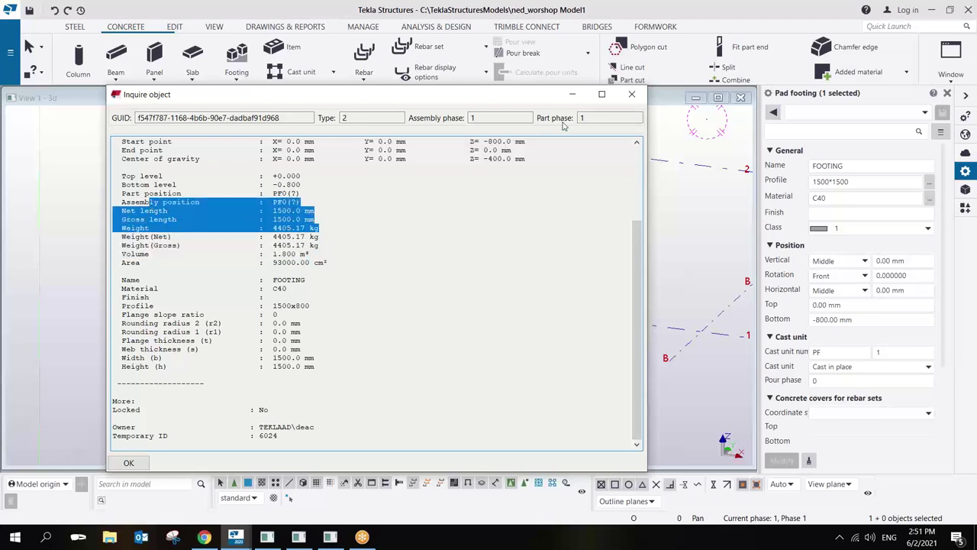
click(632, 94)
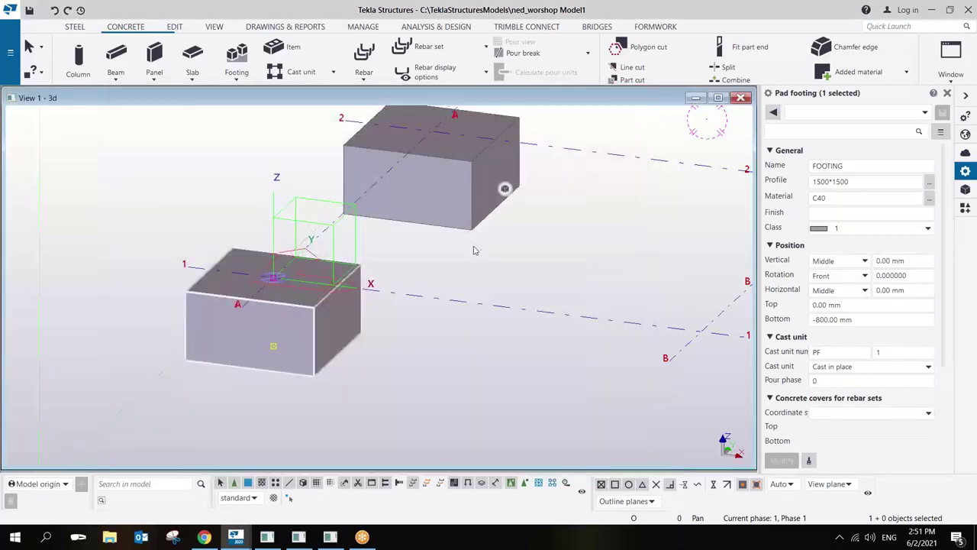
scroll(473, 251, down, 6)
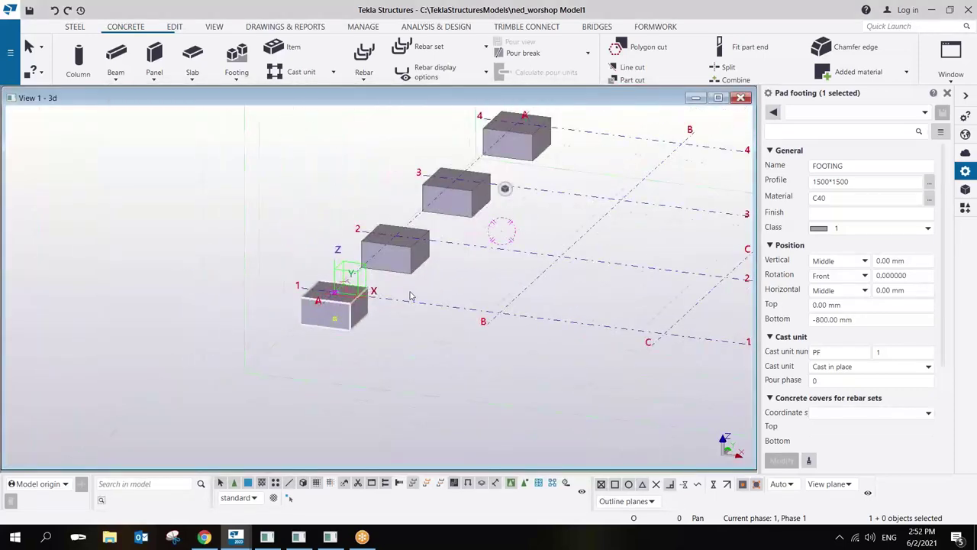
Restart the Footing tool and place footings at B1, B2, B3 and B4.
ctrl+middle_drag(410, 295, 437, 286)
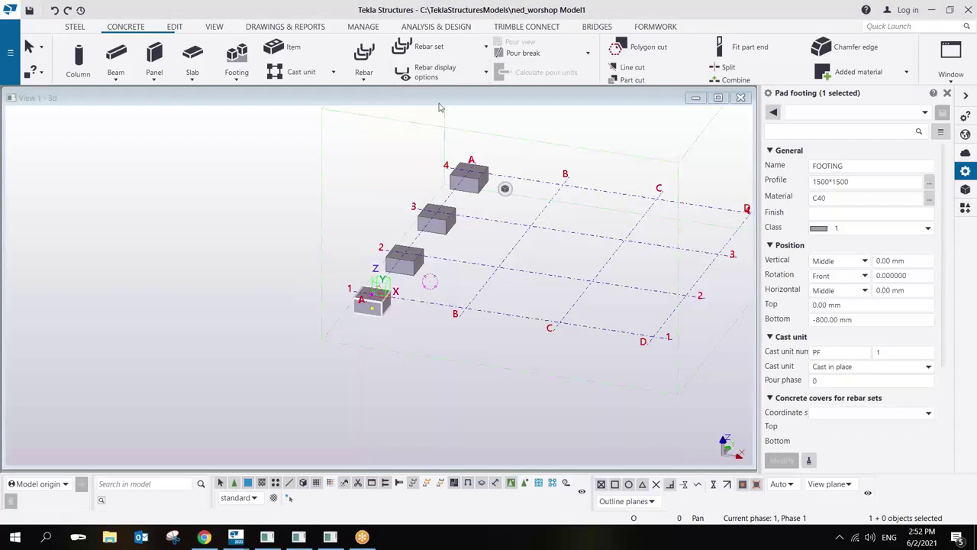
click(236, 55)
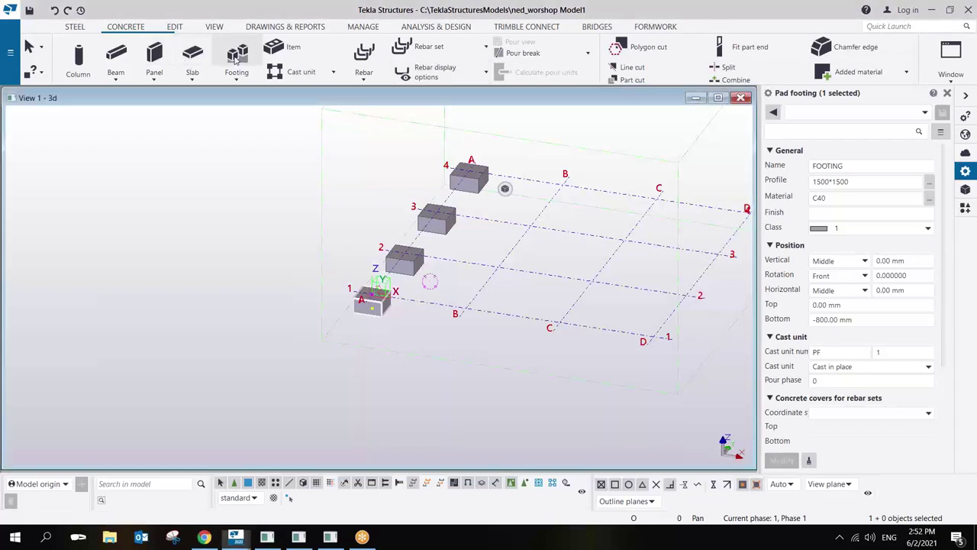
click(465, 309)
click(498, 267)
click(530, 226)
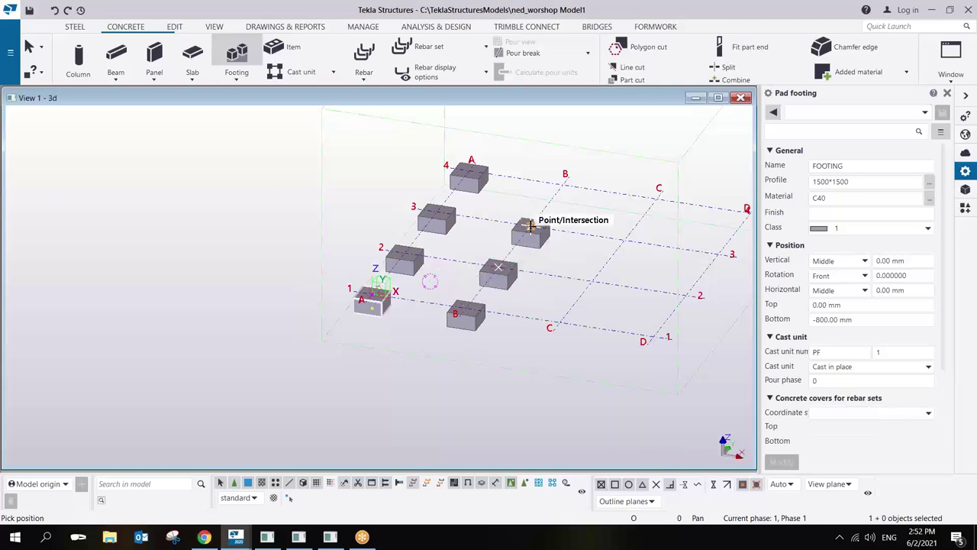
click(530, 225)
click(563, 184)
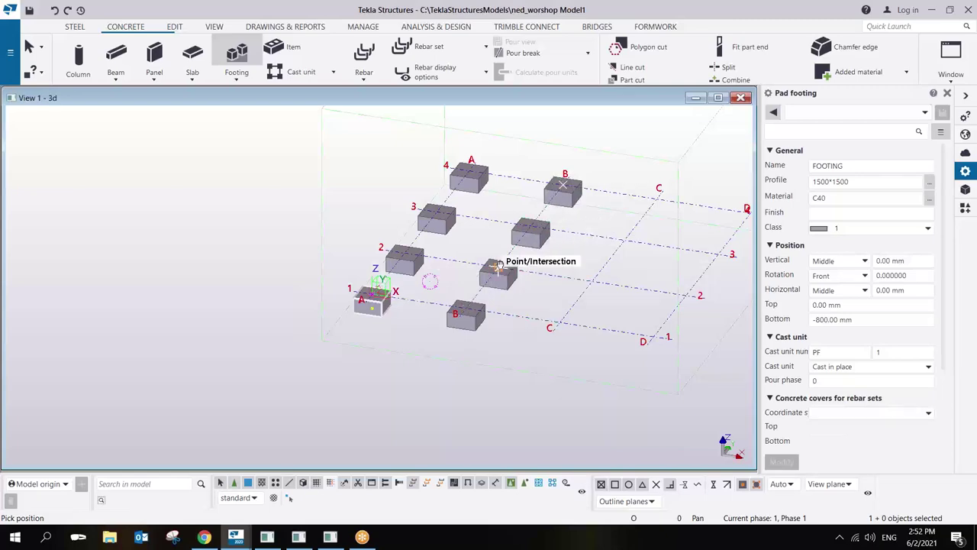
Place pad footings at C1, C2, C3 and C4, then call up the stop options.
key(ctrl+Left)
key(ctrl+p)
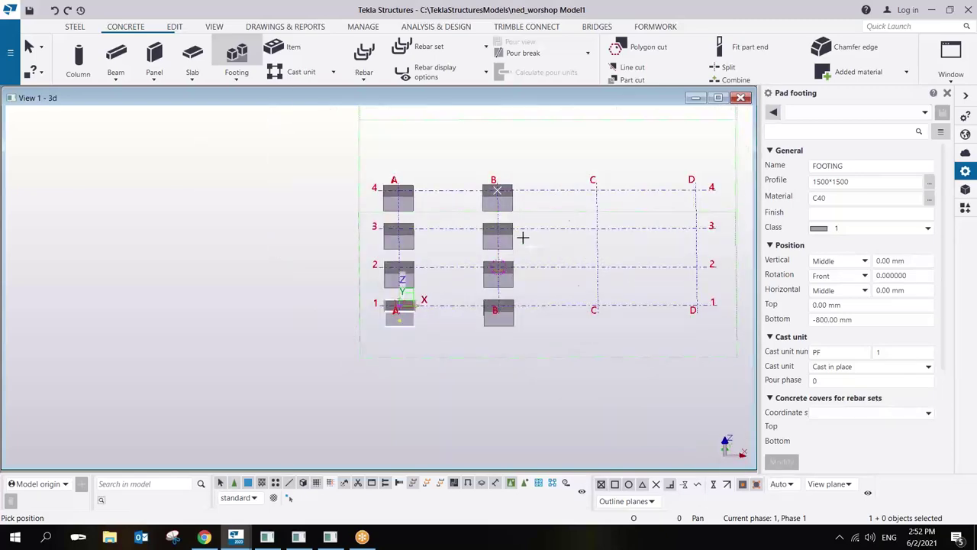
key(ctrl+p)
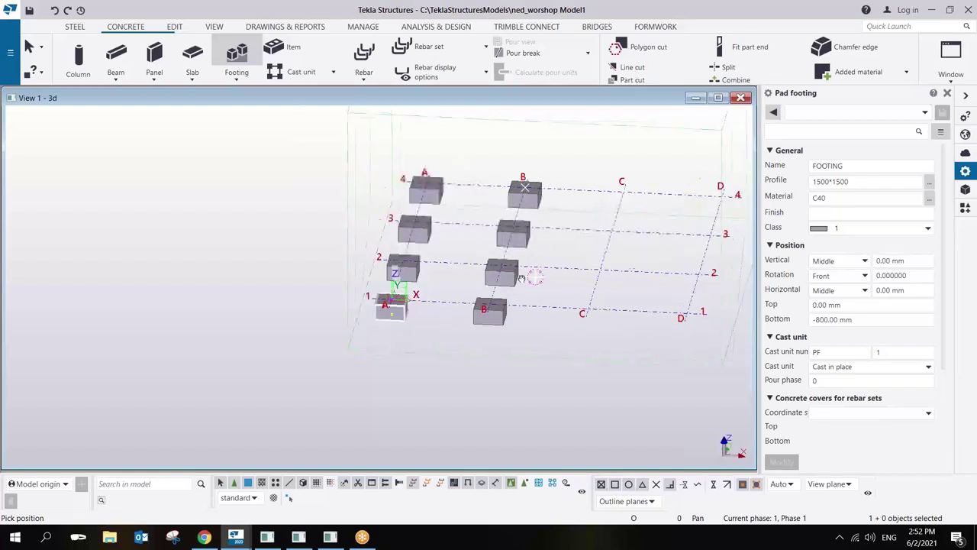
click(578, 306)
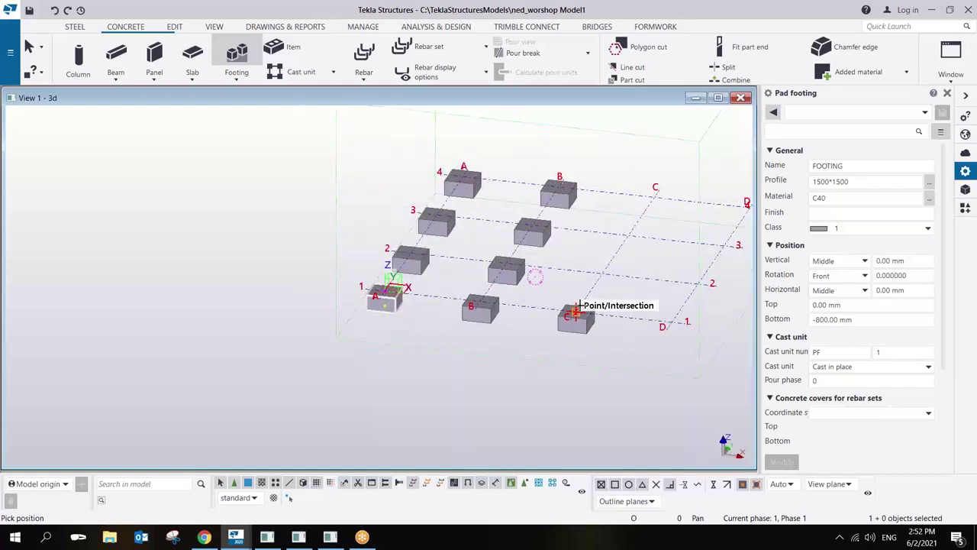
click(602, 274)
click(627, 235)
click(653, 204)
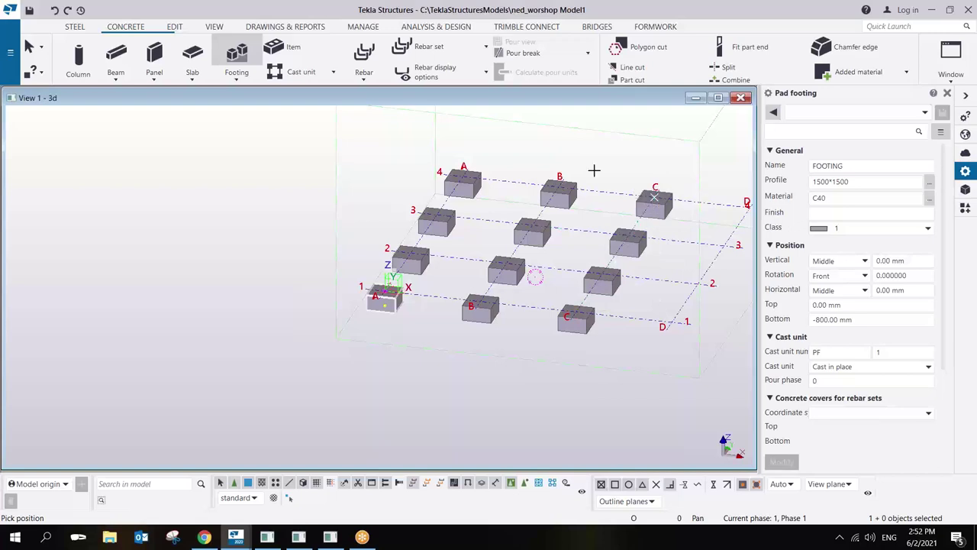
right_click(588, 167)
Stop placing footings and delete the footings on grid lines B and C.
click(603, 169)
ctrl+middle_drag(580, 229, 458, 229)
drag(399, 172, 615, 355)
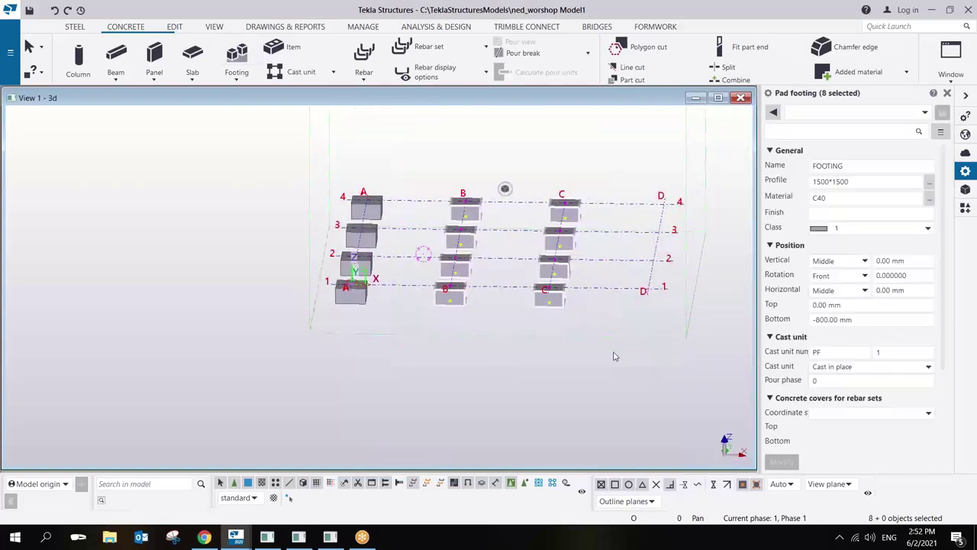
key(Delete)
Select the four grid line A footings and open Copy special > Linear.
drag(264, 137, 416, 351)
ctrl+middle_drag(394, 252, 330, 218)
right_click(311, 218)
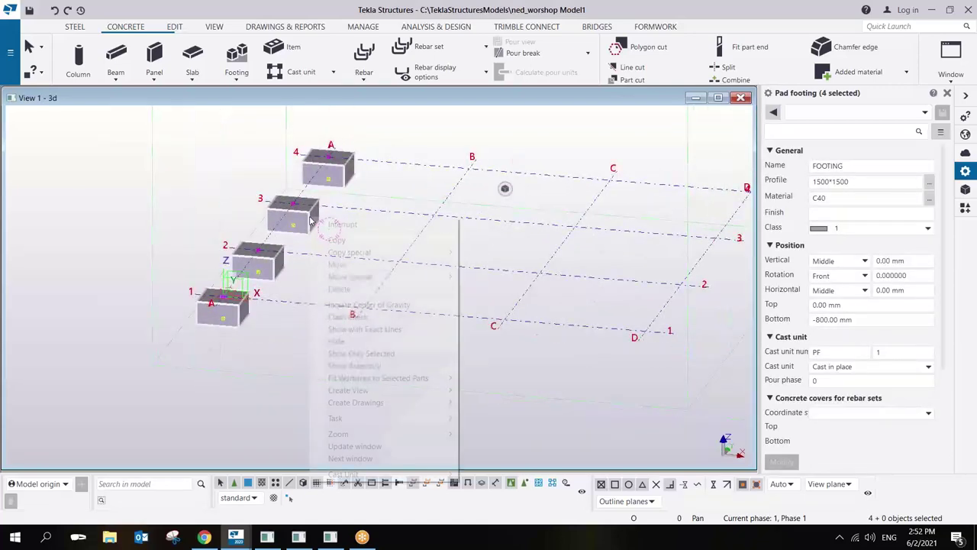
mouse_move(345, 256)
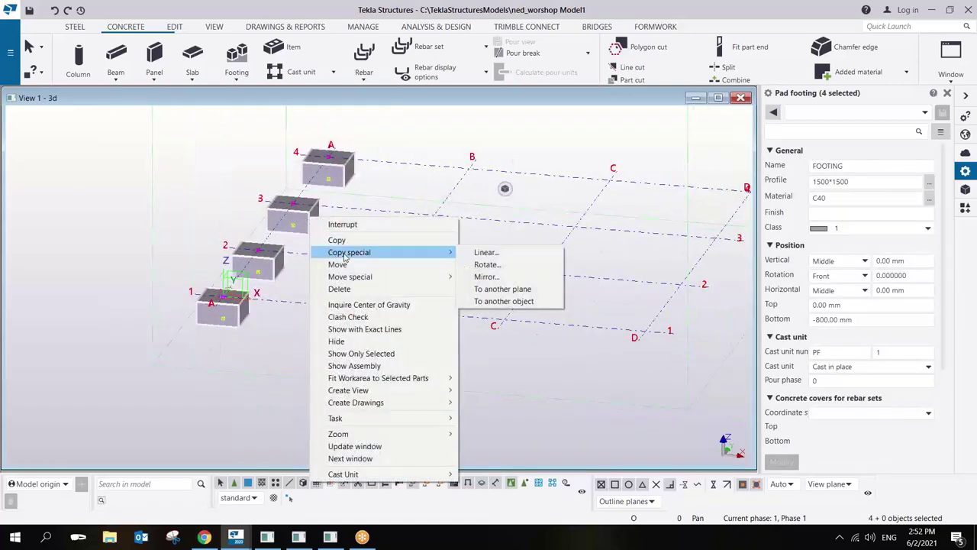
click(488, 252)
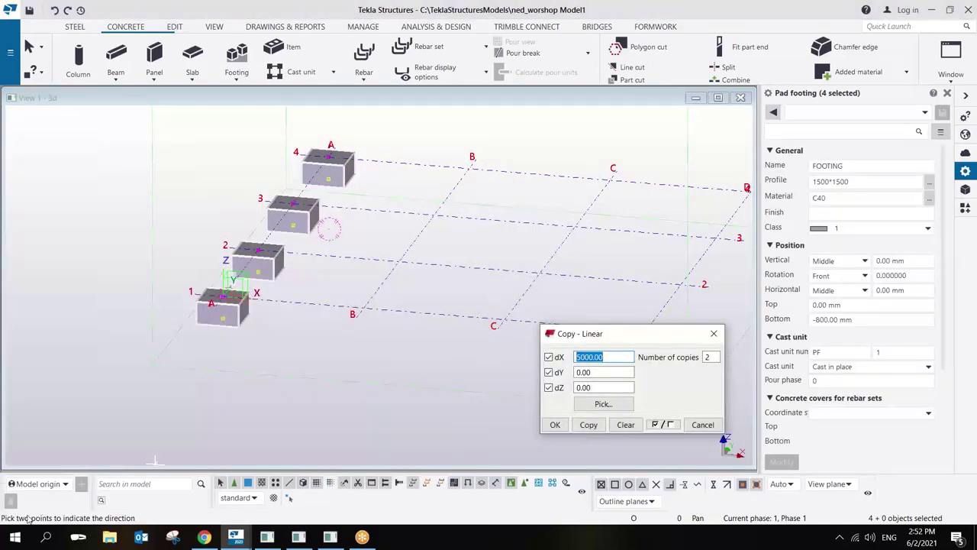
Copy the line A footings 3 times using the A2-to-B2 spacing.
middle_drag(397, 318, 295, 343)
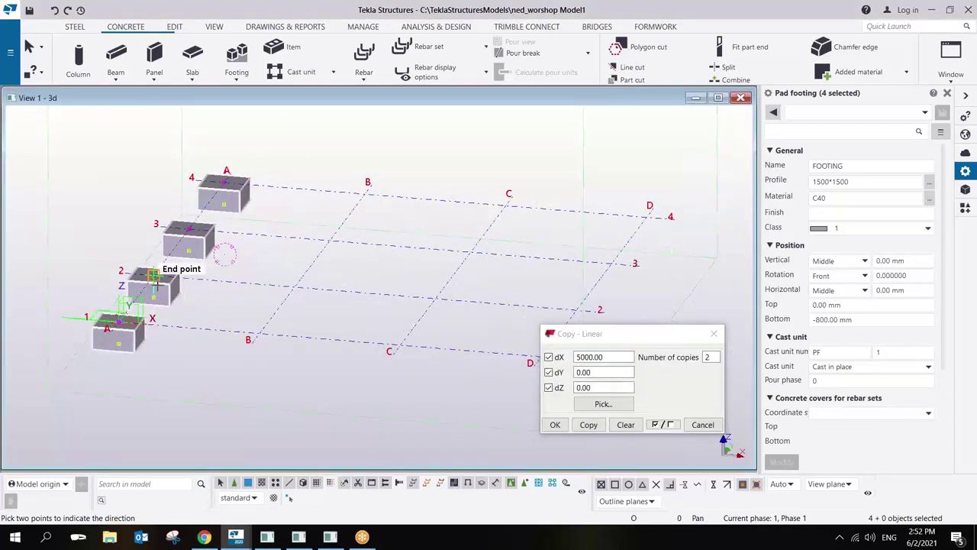
click(153, 274)
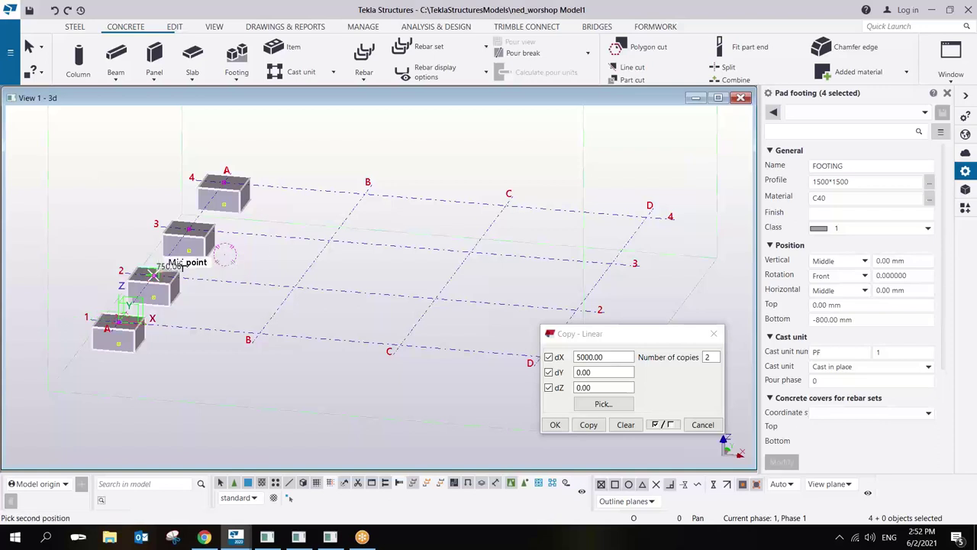
click(295, 287)
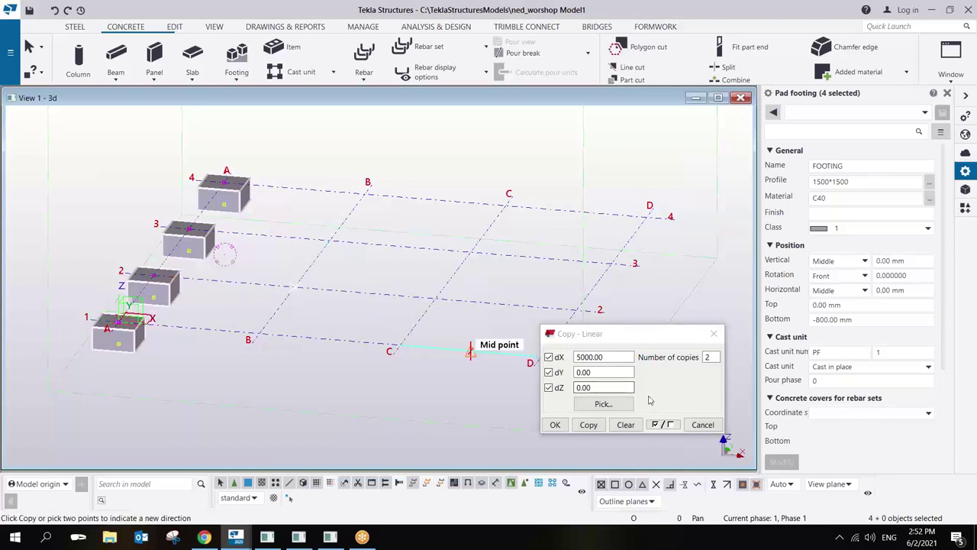
double_click(707, 358)
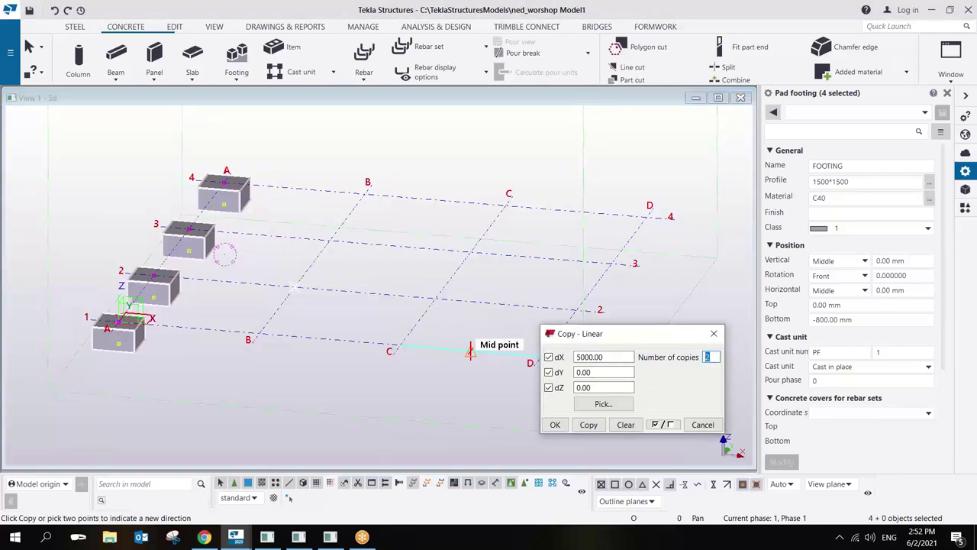
text(3)
click(589, 425)
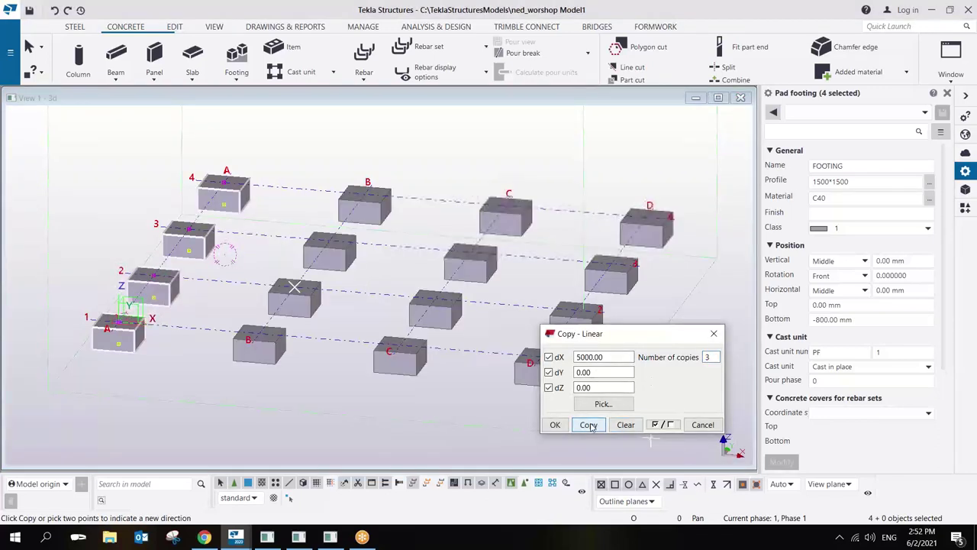
Remove the copied footings at D1 and D4.
right_click(516, 172)
click(534, 170)
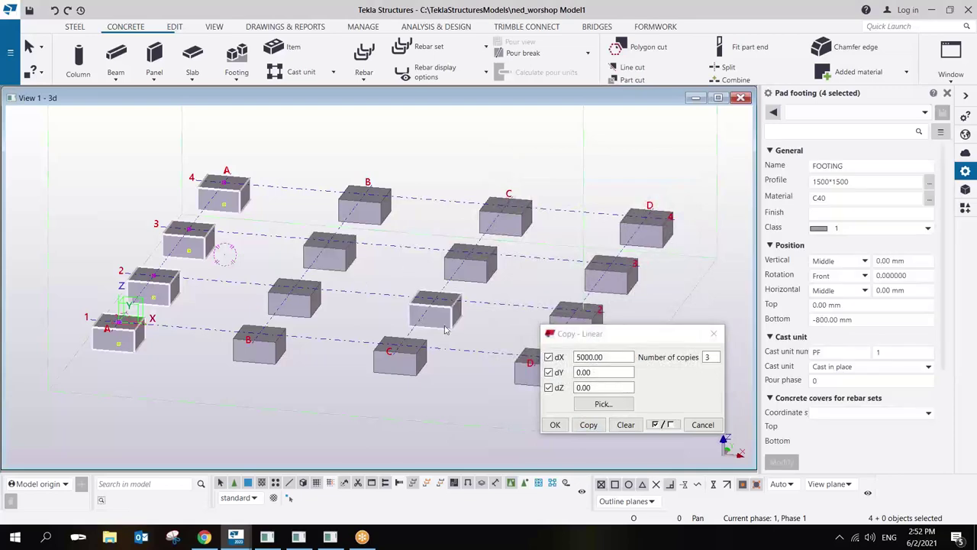
middle_drag(529, 370, 408, 339)
key(Delete)
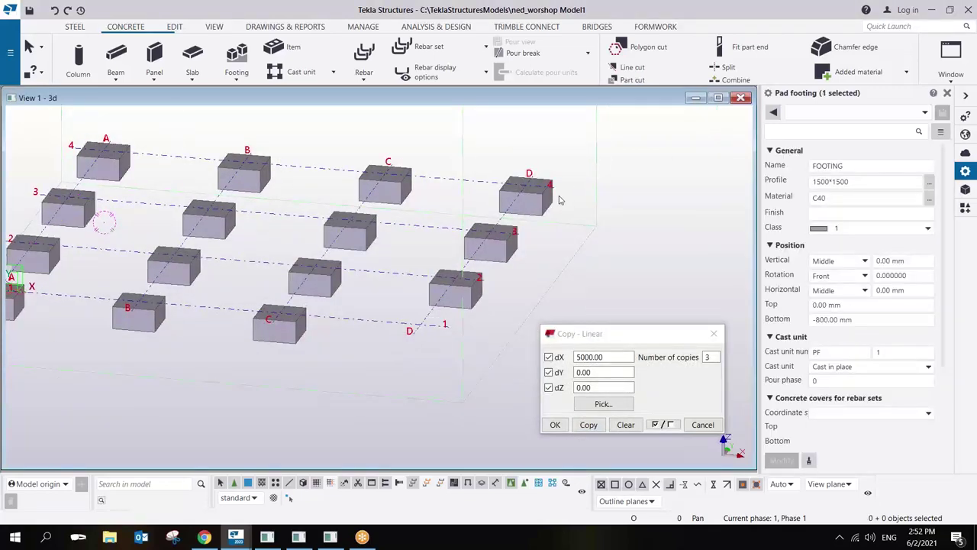
click(543, 205)
key(Escape)
Close the linear copy settings and view the footings from a new angle.
ctrl+middle_drag(539, 207, 651, 333)
click(714, 333)
mouse_move(714, 333)
ctrl+middle_down()
mouse_move(497, 280)
mouse_move(462, 259)
mouse_move(473, 265)
mouse_move(458, 275)
mouse_move(419, 268)
mouse_move(453, 283)
mouse_move(450, 260)
mouse_move(292, 210)
ctrl+middle_up()
scroll(483, 279, up, 3)
scroll(483, 279, down, 2)
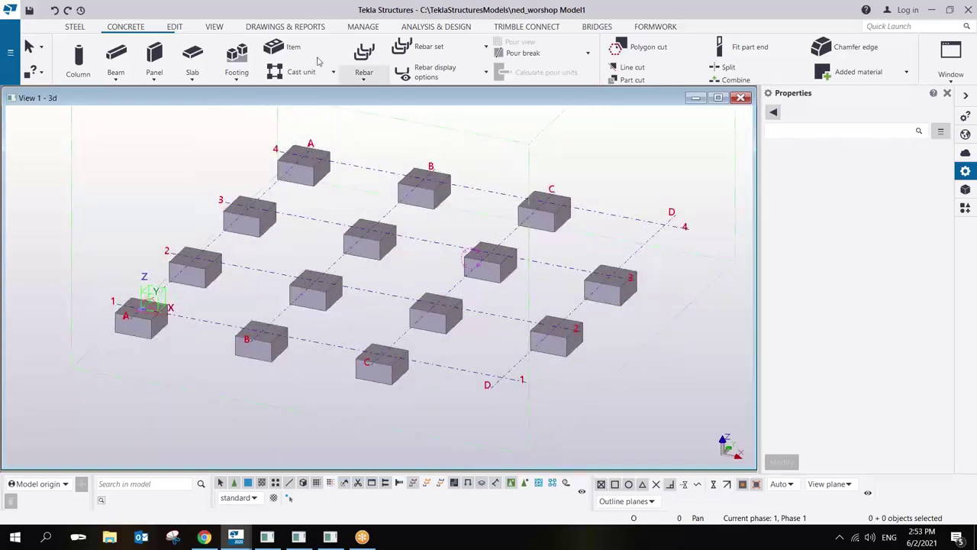
Interrupt the footing command and delete all fourteen existing footings.
click(236, 55)
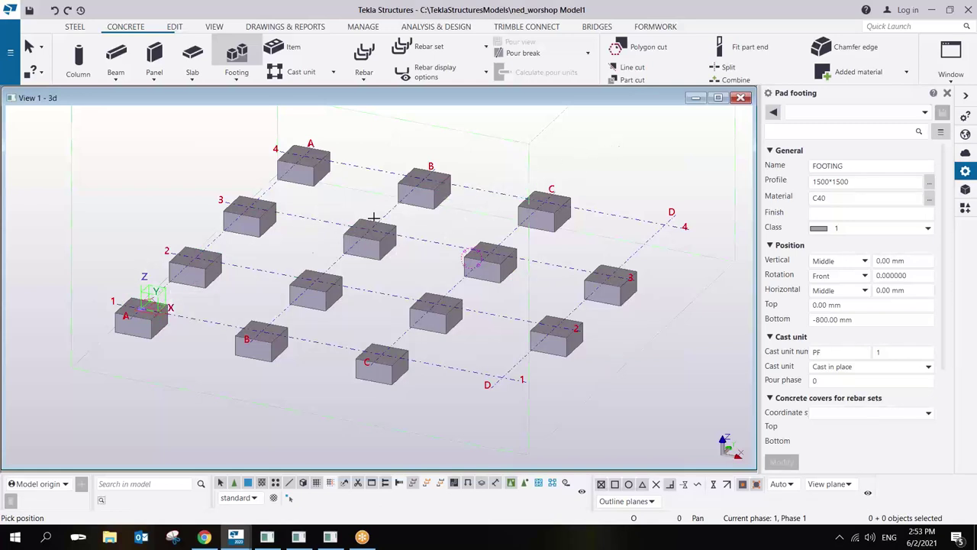
right_click(608, 166)
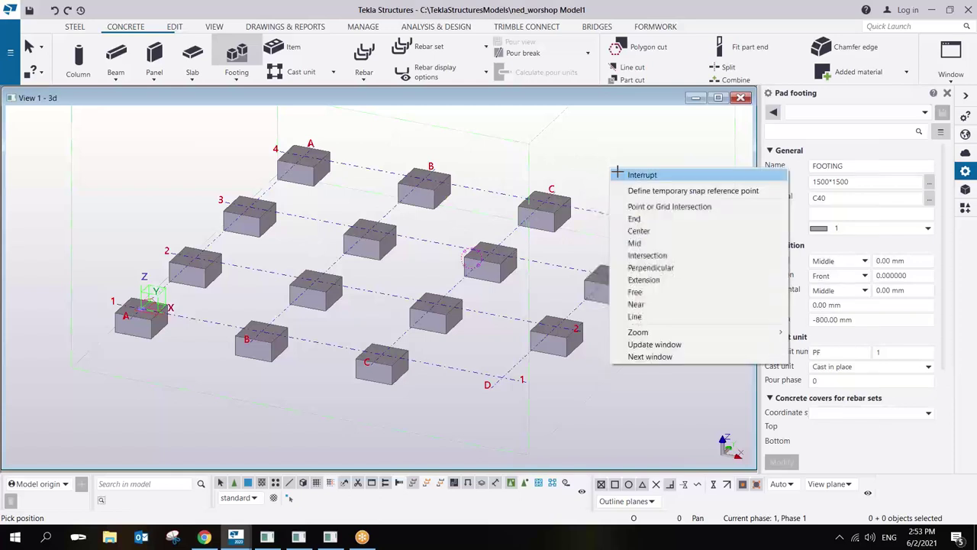
click(635, 175)
drag(67, 123, 669, 436)
key(Delete)
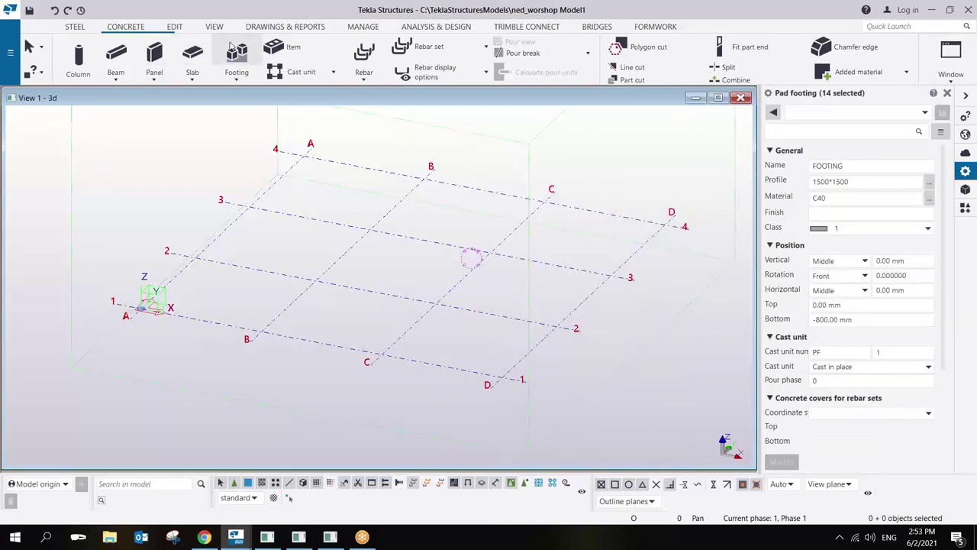
Place fresh pad footings at A1, A2, A3 and A4, then select them.
click(239, 55)
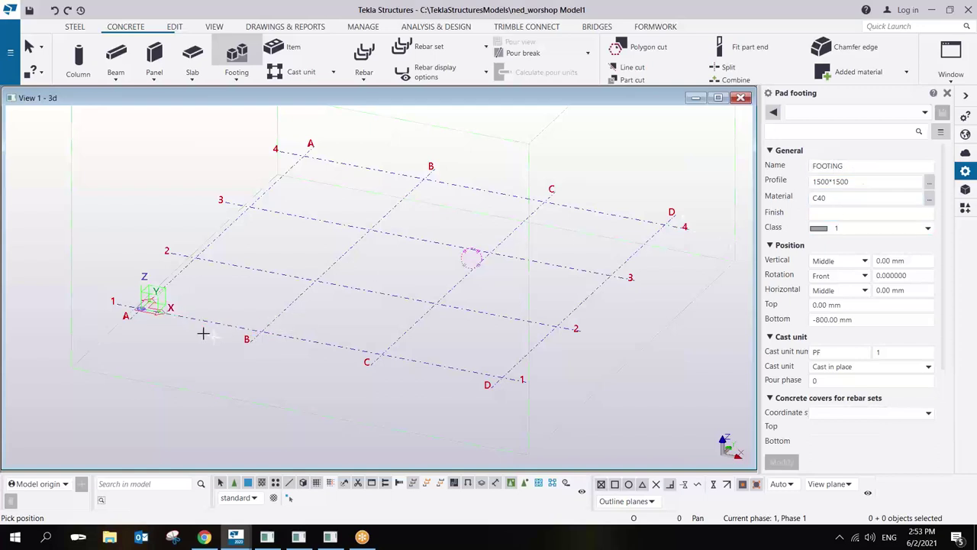
click(143, 305)
click(195, 257)
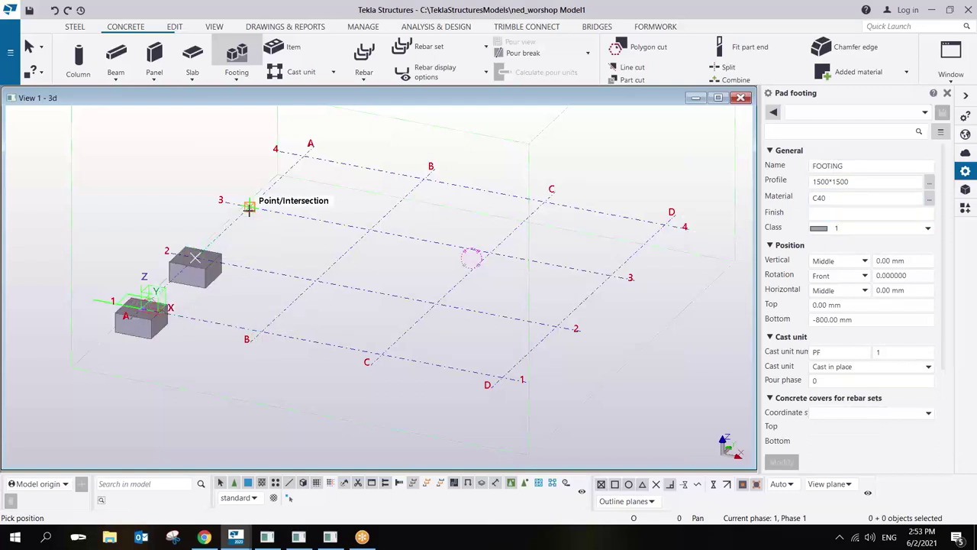
click(249, 207)
click(305, 154)
key(Escape)
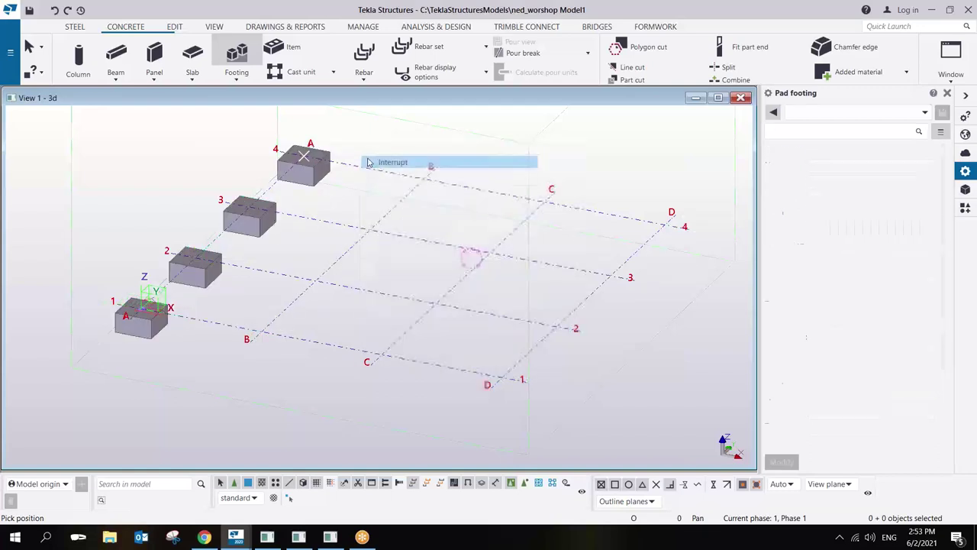
drag(65, 130, 371, 379)
Linear-copy the line A footings three times at dX 5000 toward line D.
right_click(212, 283)
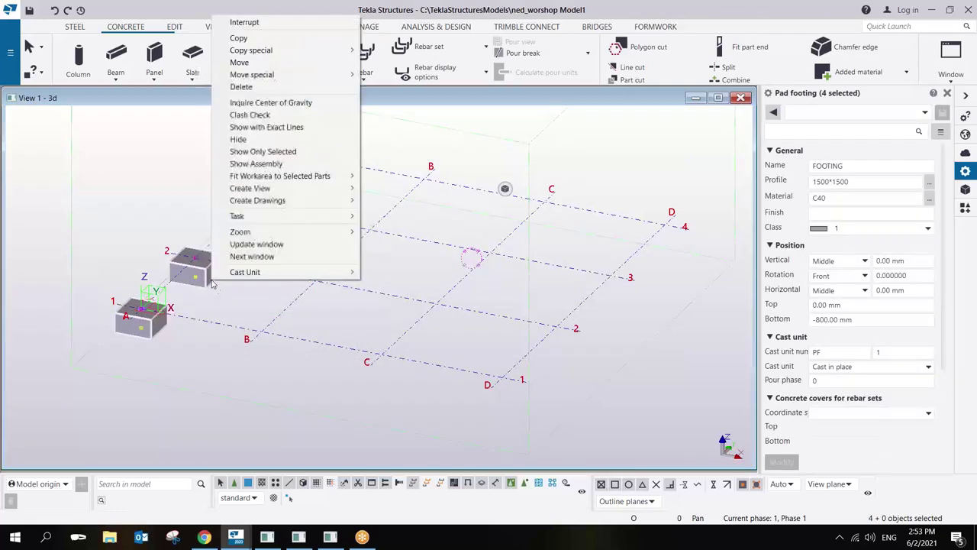
mouse_move(290, 49)
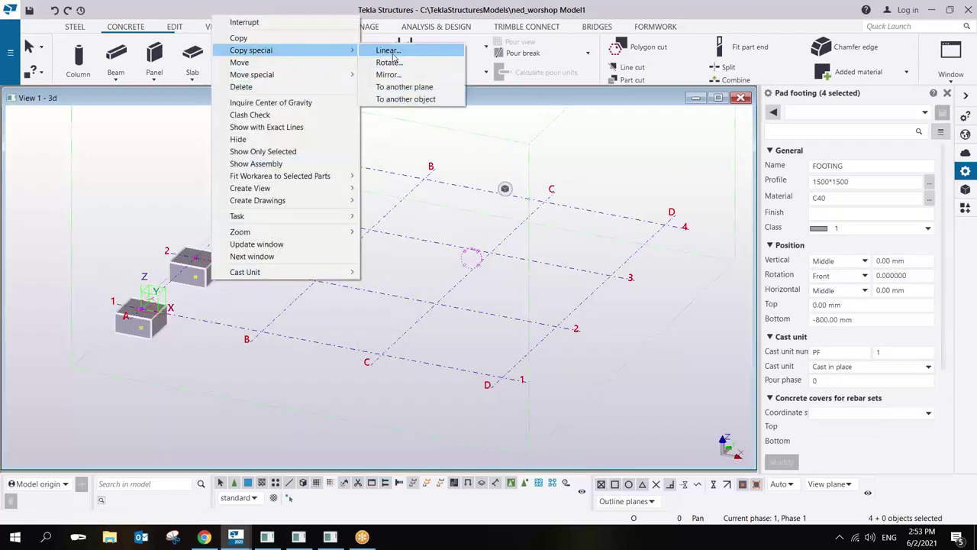
click(387, 49)
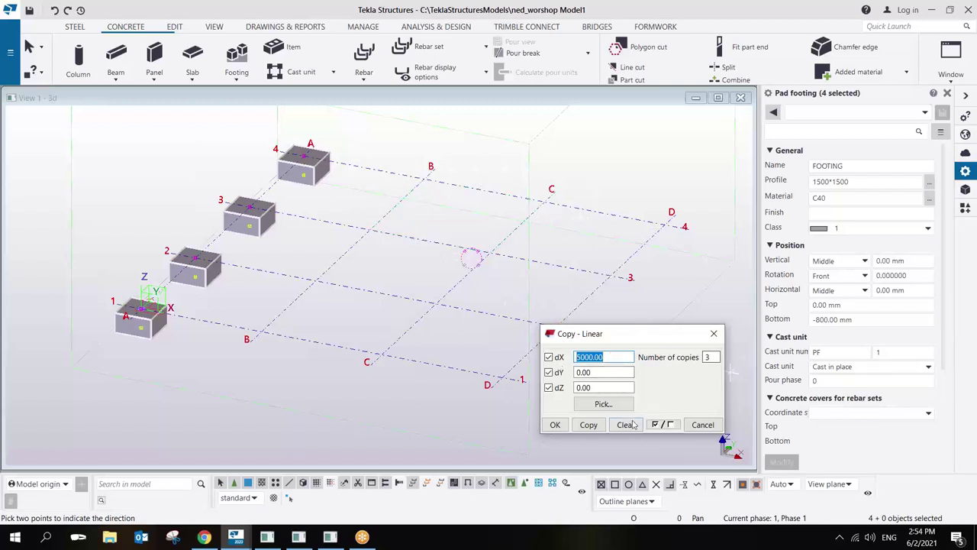
click(590, 425)
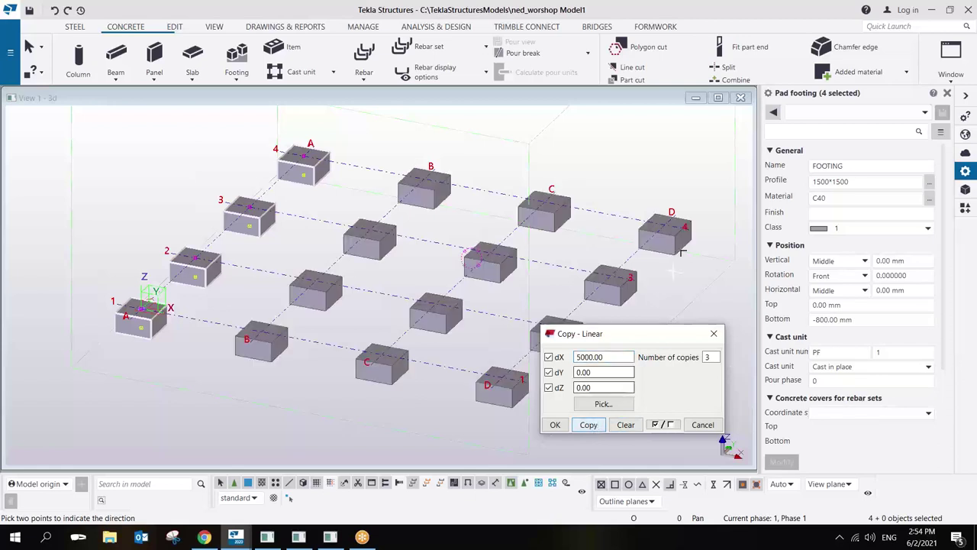
right_click(687, 231)
click(691, 238)
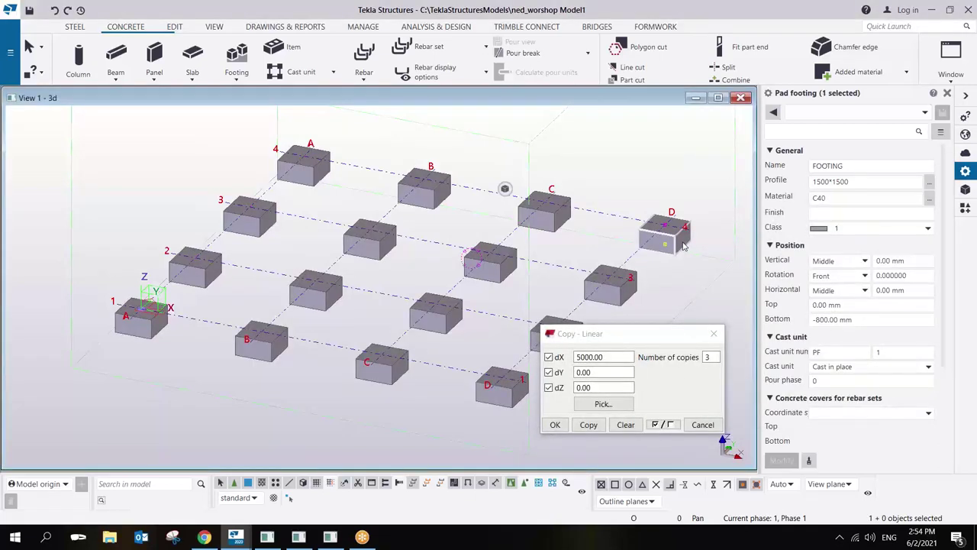
Delete the D4 footing and inspect the copied footings from a near-top view.
key(Delete)
click(503, 399)
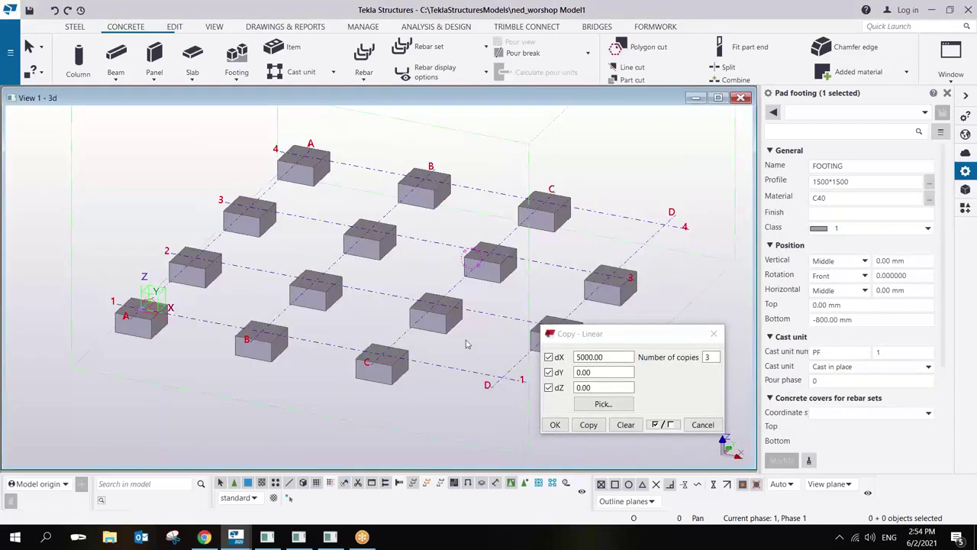
ctrl+middle_drag(467, 341, 519, 336)
click(615, 339)
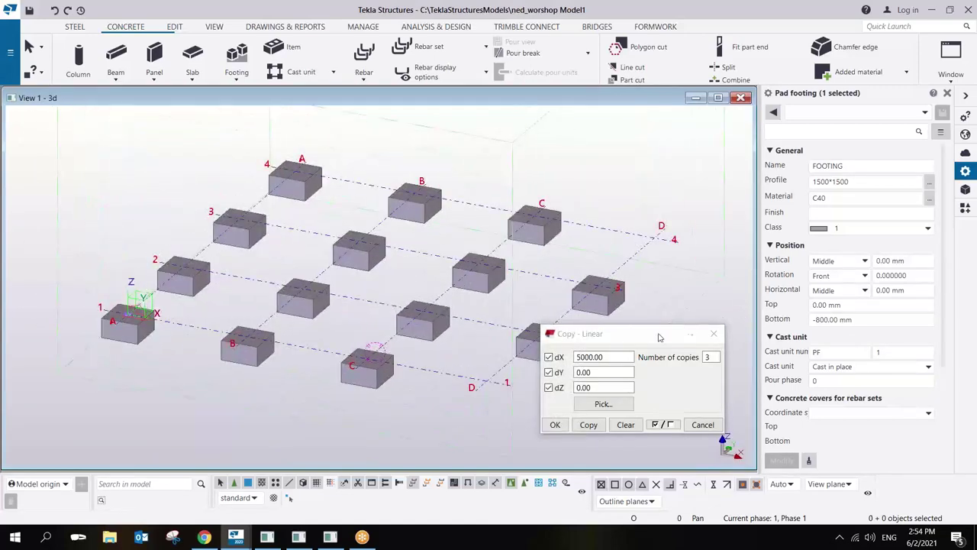
drag(660, 339, 698, 371)
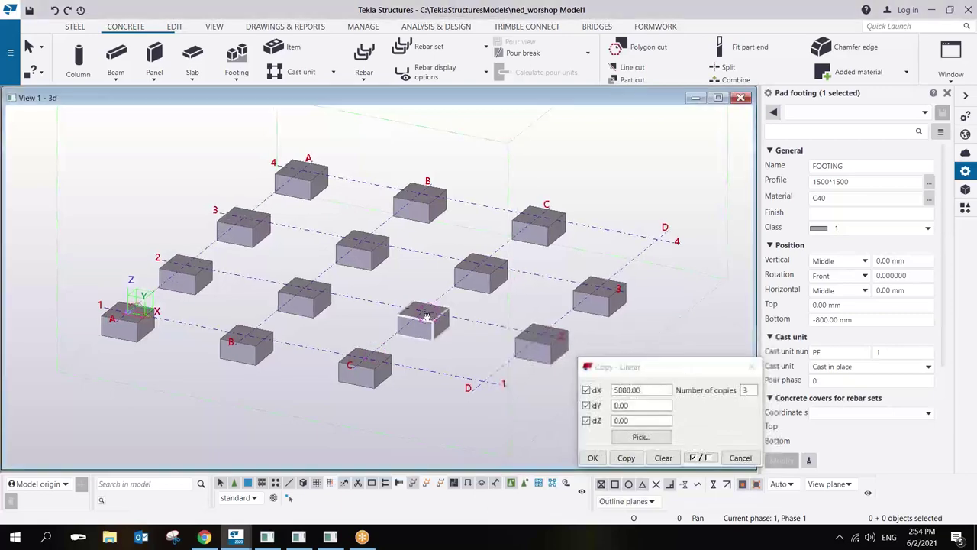
ctrl+middle_drag(504, 316, 429, 321)
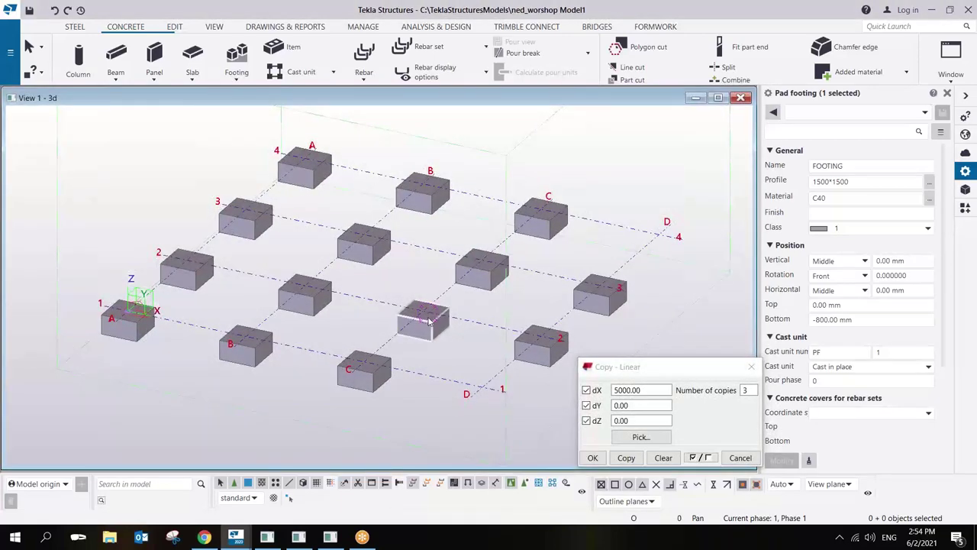
click(726, 25)
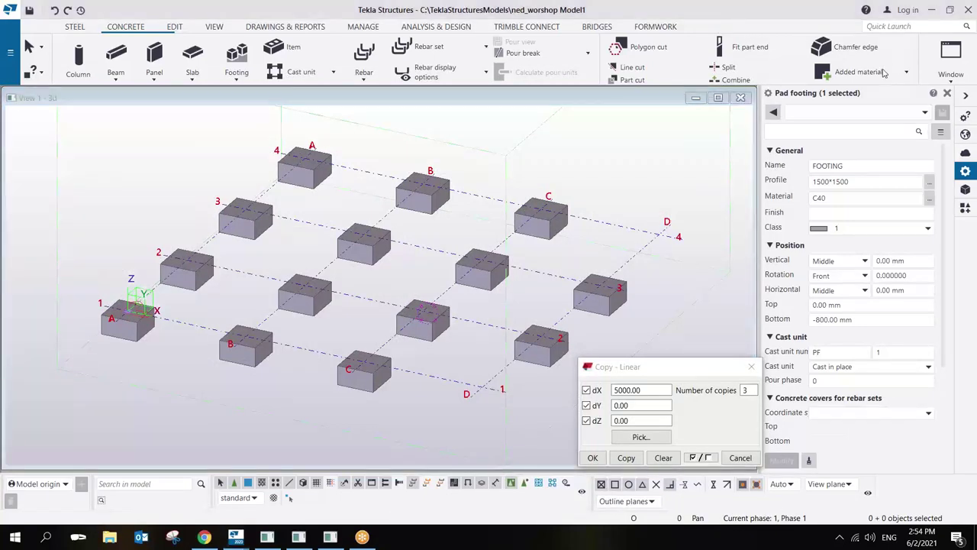
Close the Copy - Linear dialog and clear the footing selection in the model.
click(749, 367)
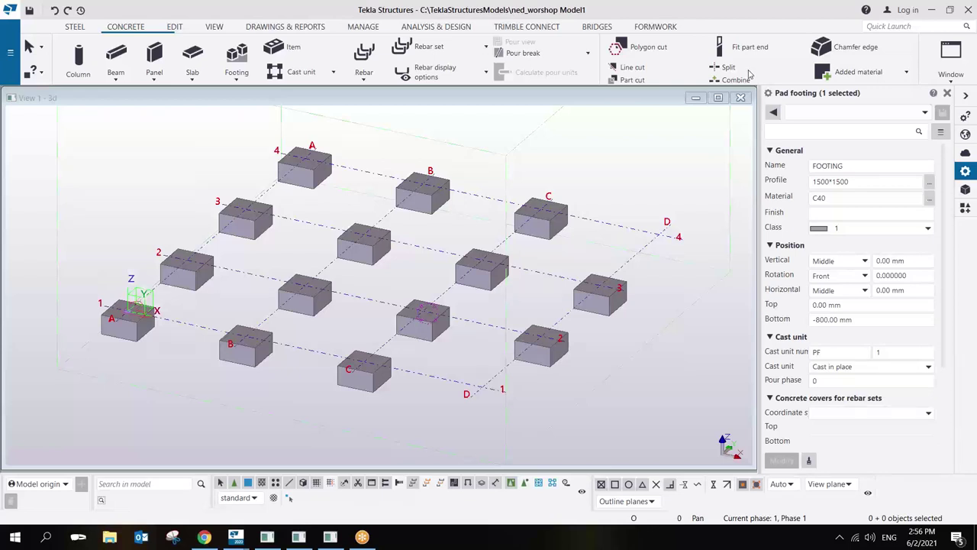
click(632, 177)
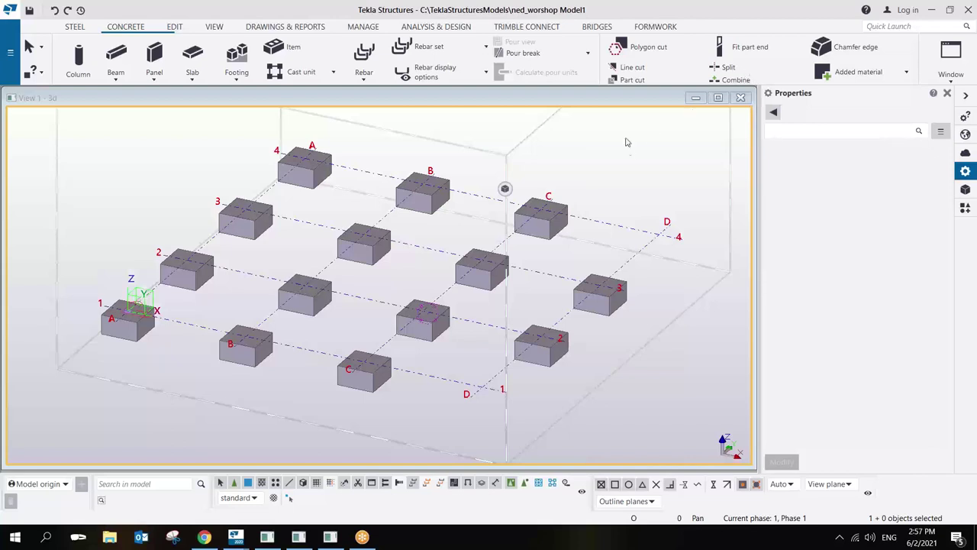
Reorient the 3D view and check the pad footing's 0 mm top and -800 mm bottom levels.
click(607, 155)
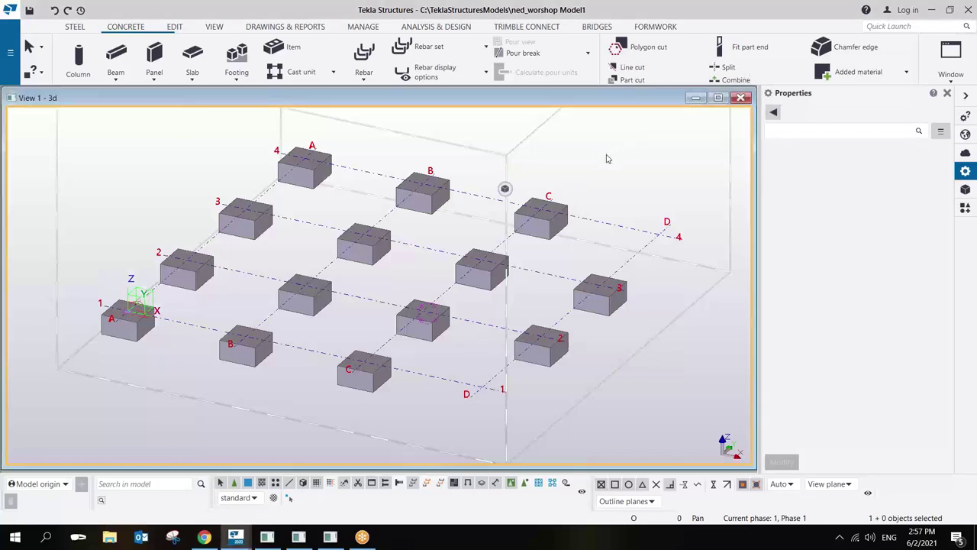
scroll(610, 166, down, 4)
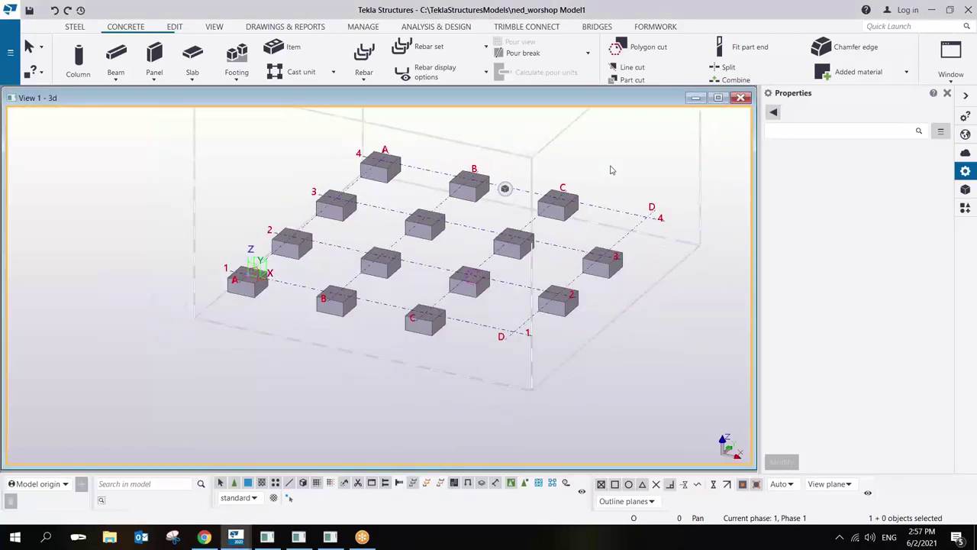
mouse_move(547, 197)
ctrl+middle_down()
mouse_move(538, 193)
mouse_move(554, 191)
mouse_move(535, 189)
ctrl+middle_up()
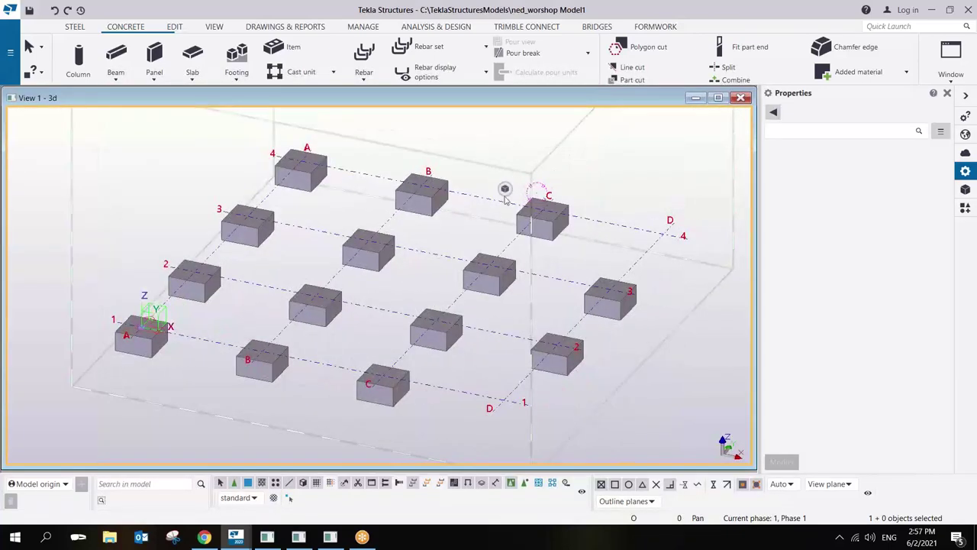
double_click(523, 186)
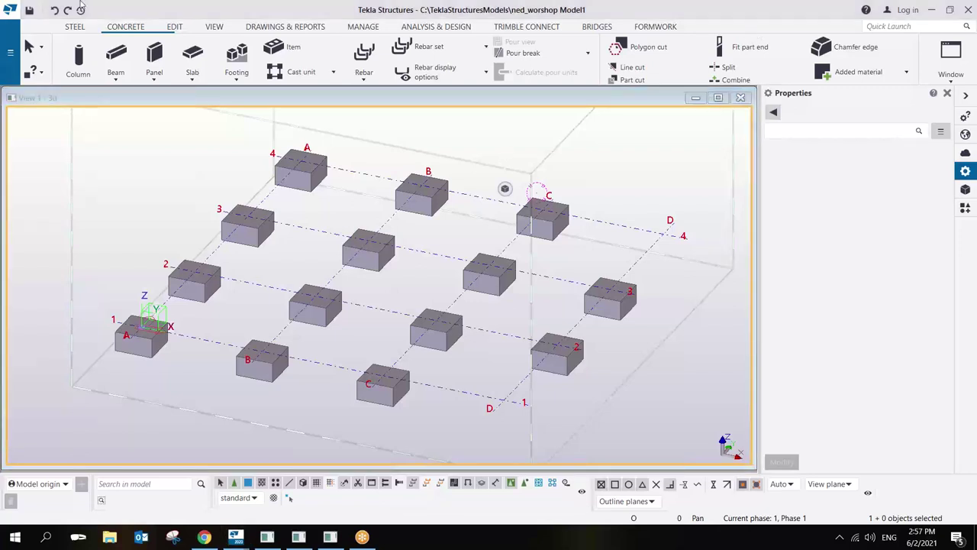
click(237, 57)
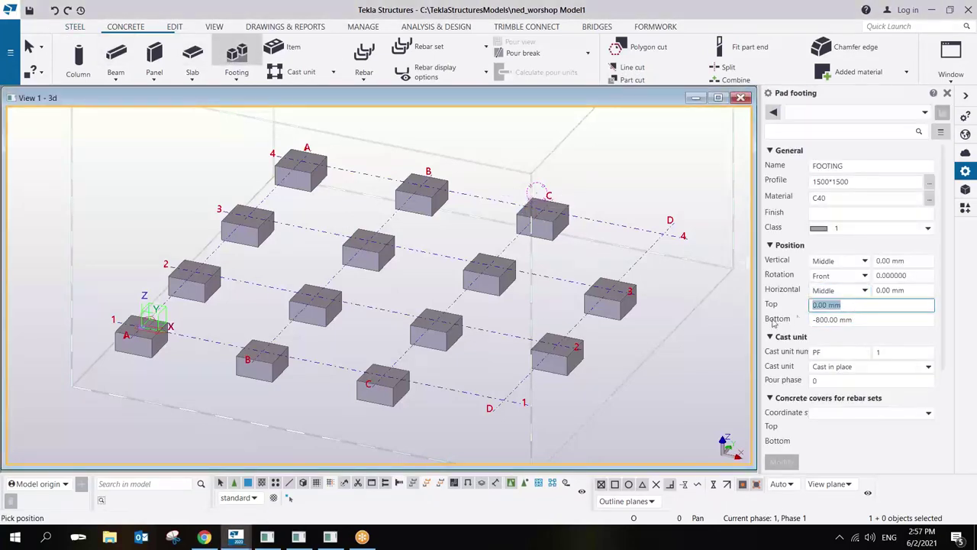
Set the 400*400 concrete column to top 3000, bottom 0, class 12, cast in place.
key(Tab)
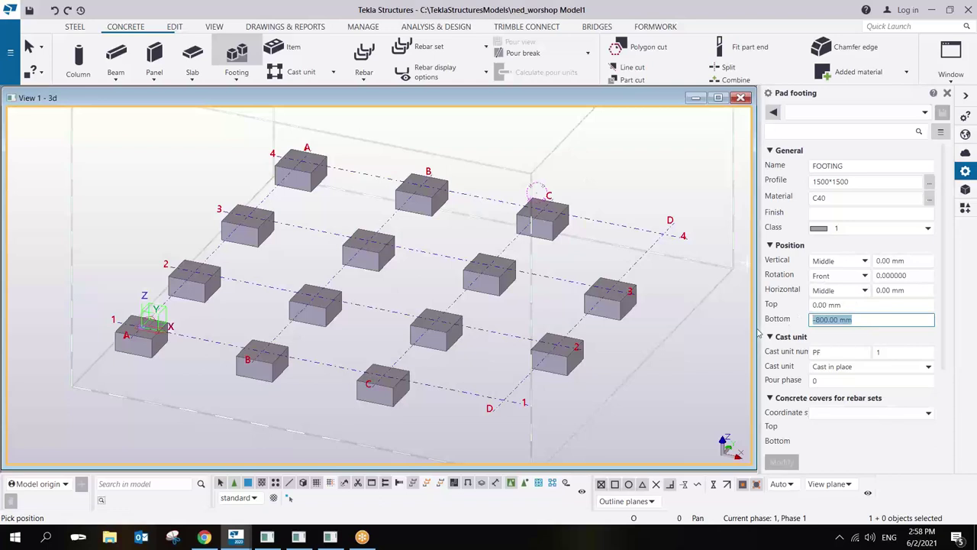
click(86, 61)
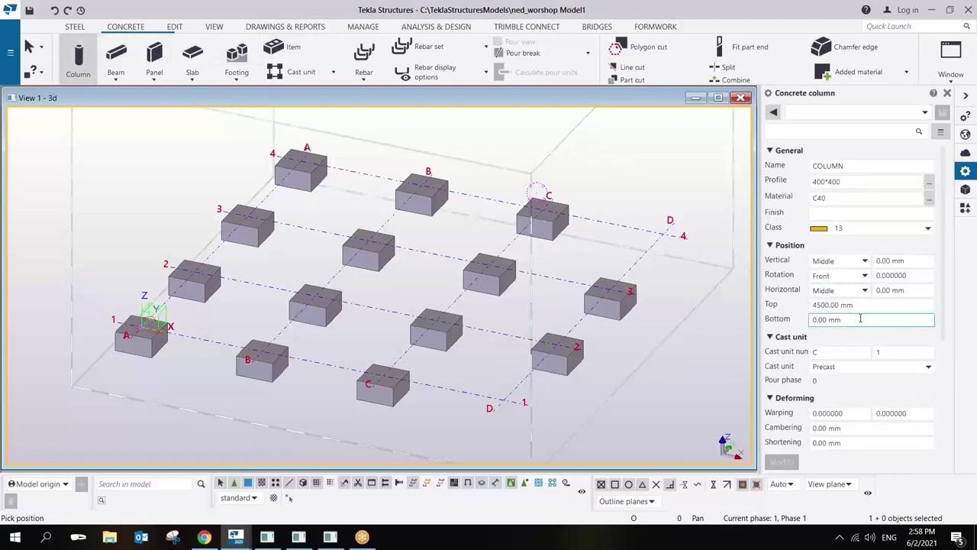
click(836, 304)
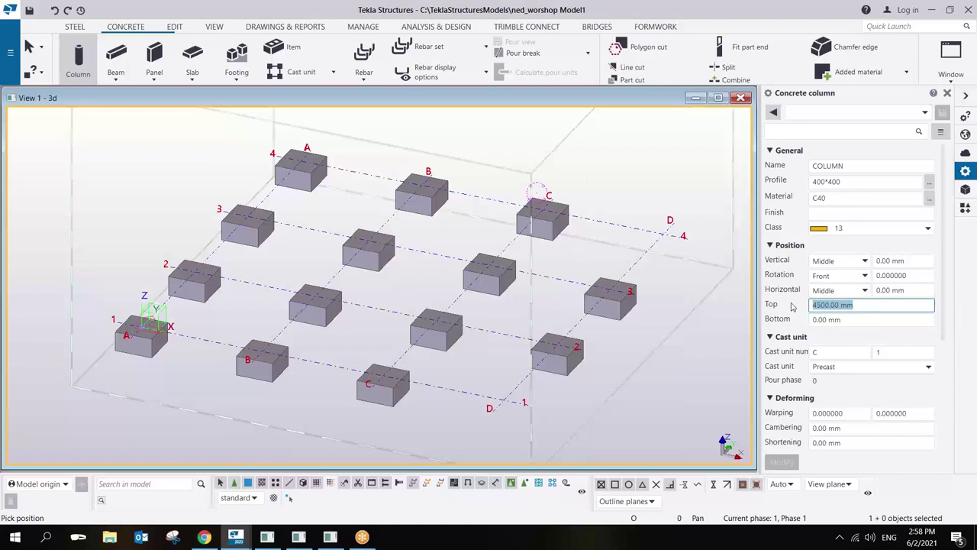
click(847, 319)
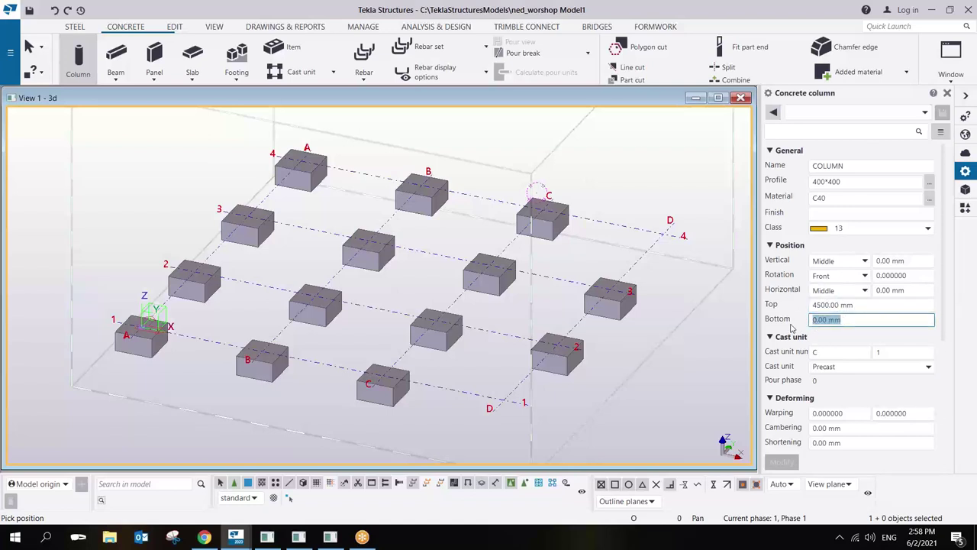
click(865, 305)
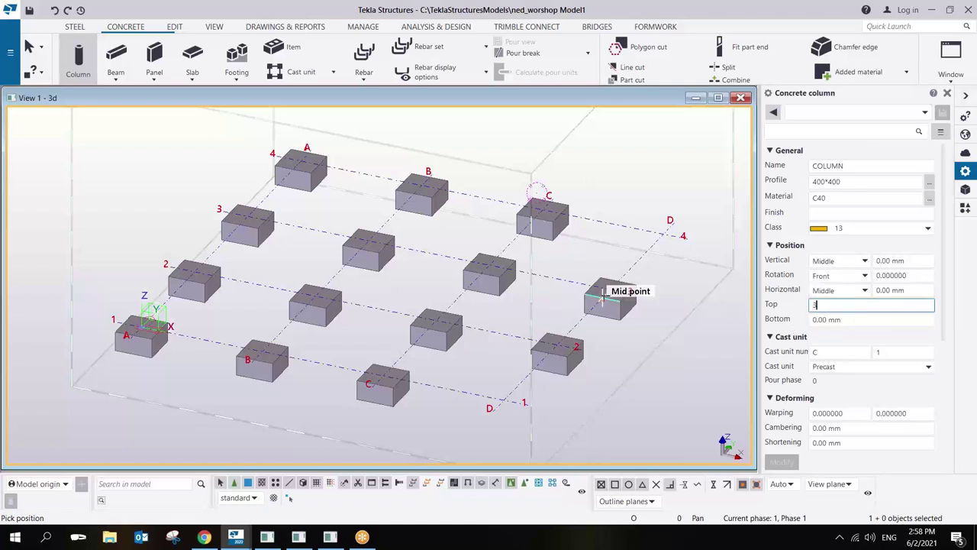
text(3000)
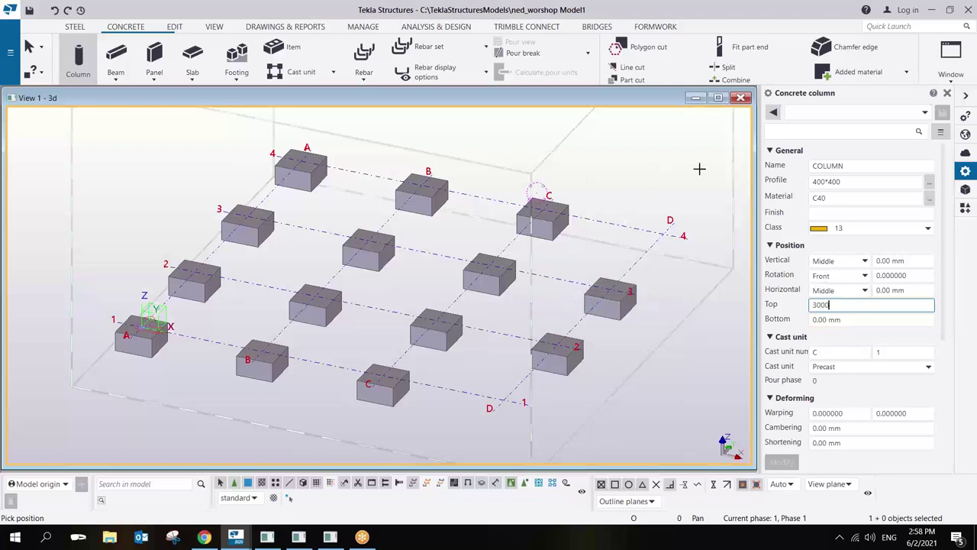
double_click(832, 182)
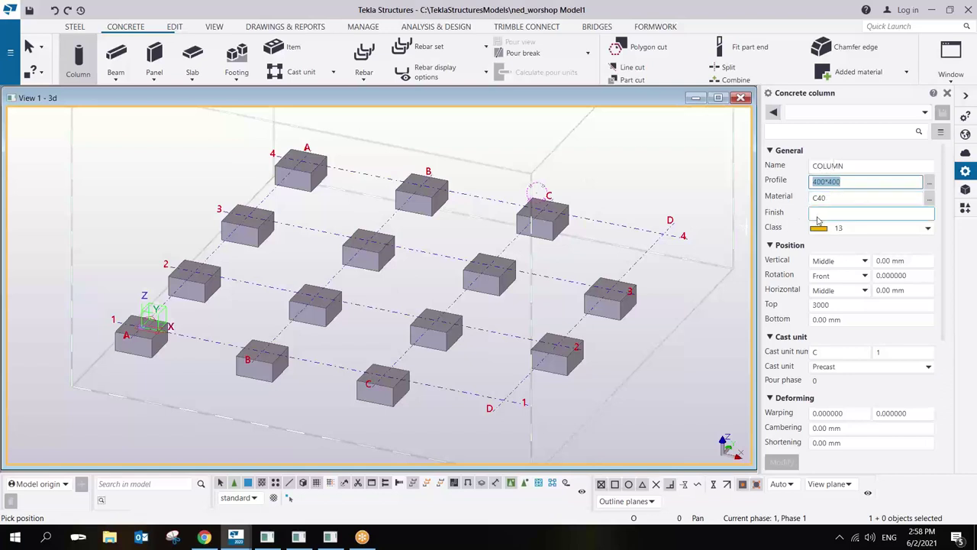
click(866, 228)
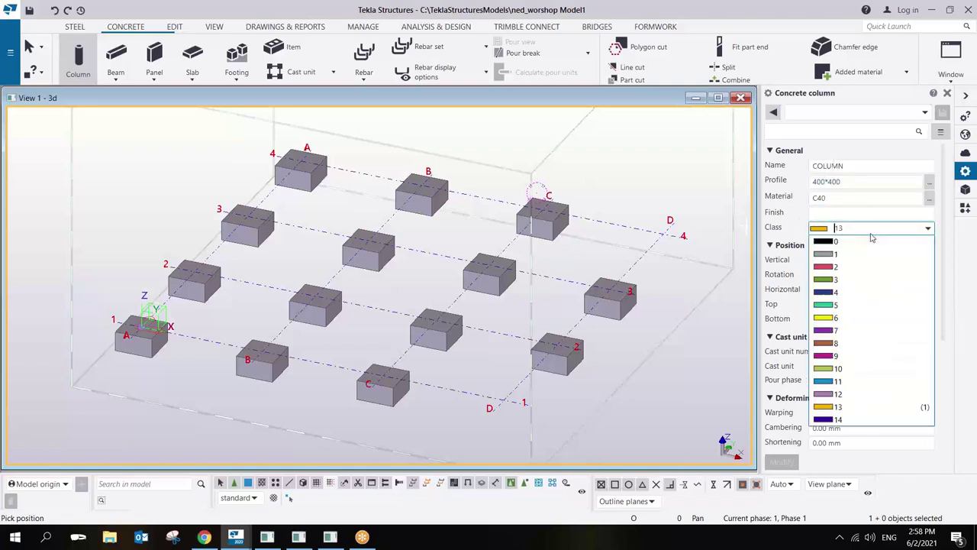
click(832, 394)
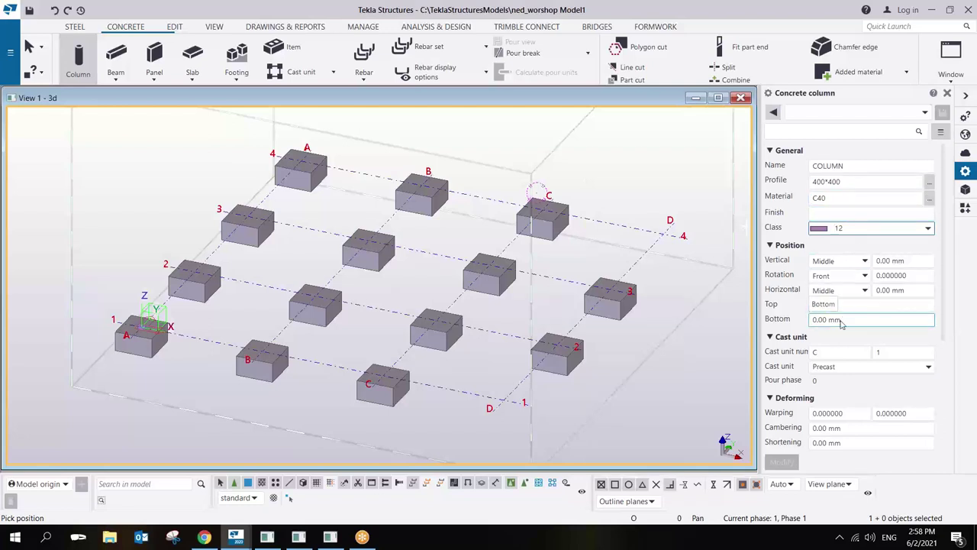
click(890, 366)
click(863, 392)
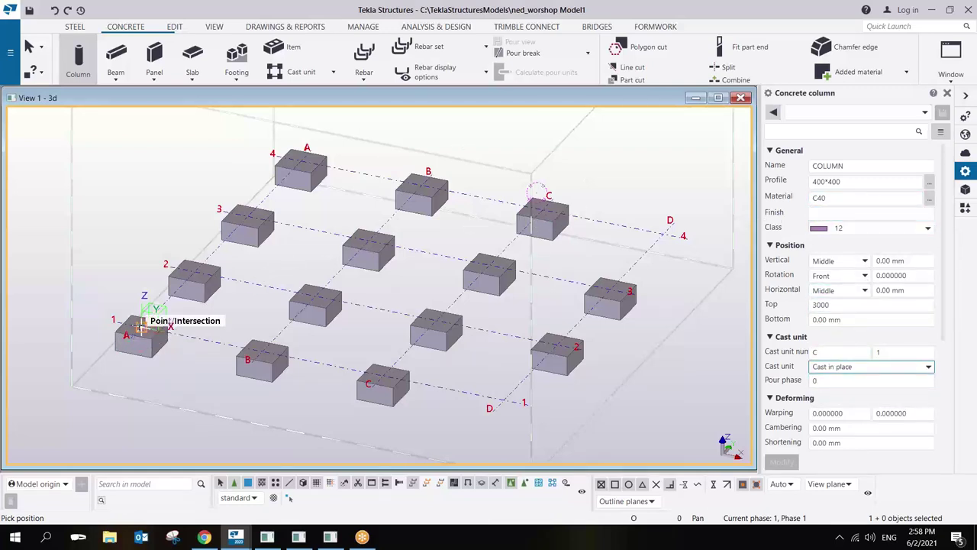
Place columns on the A-1, A-2, A-3 and A-4 footings.
click(140, 324)
scroll(140, 324, up, 5)
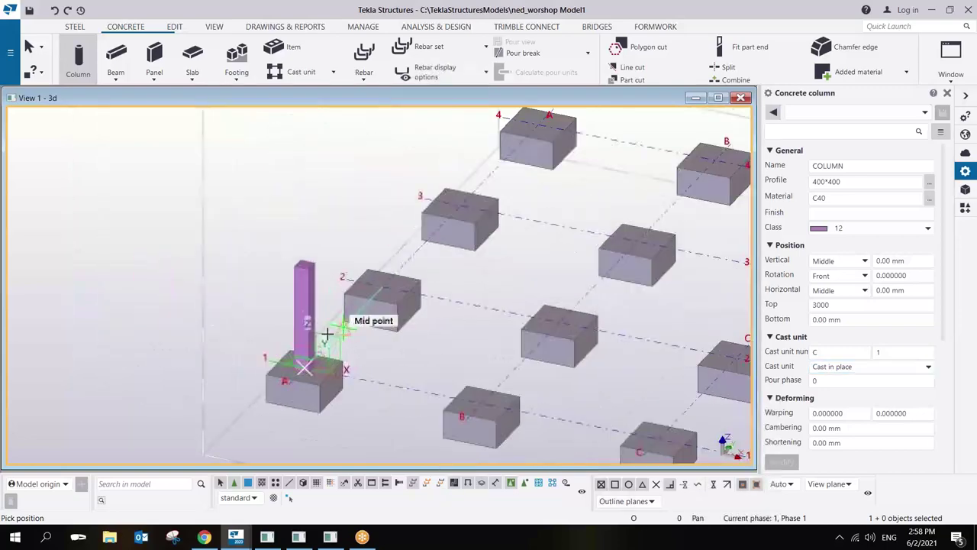
ctrl+middle_drag(330, 329, 401, 309)
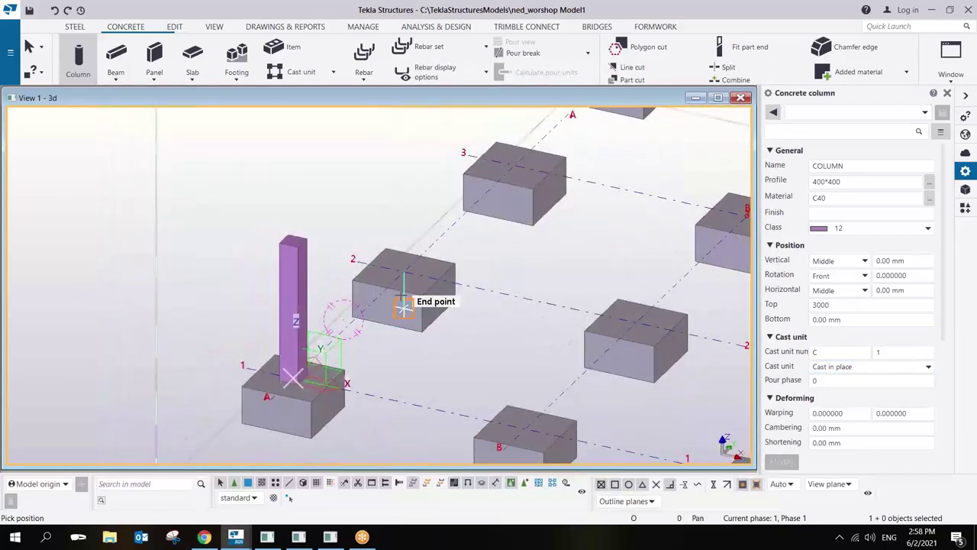
click(403, 269)
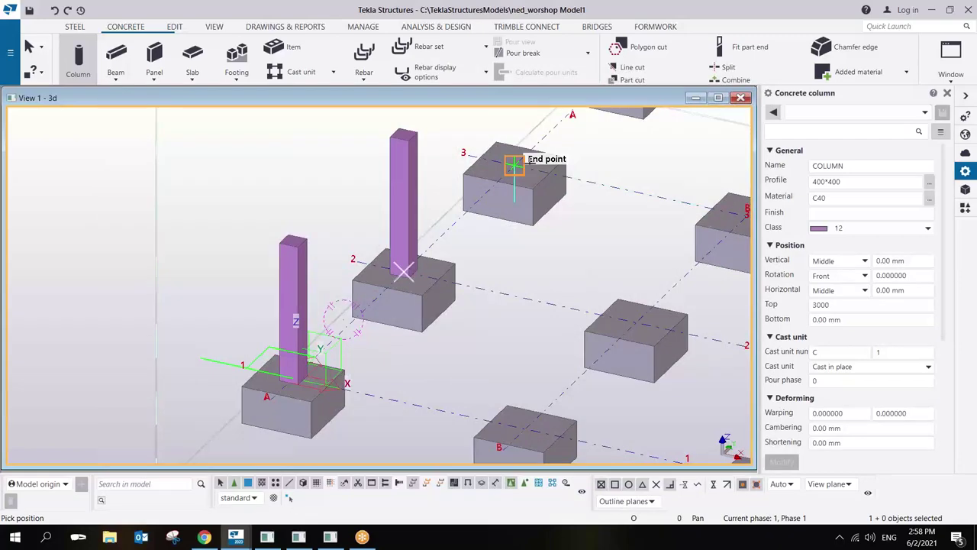
click(513, 165)
middle_drag(513, 164, 406, 312)
click(432, 229)
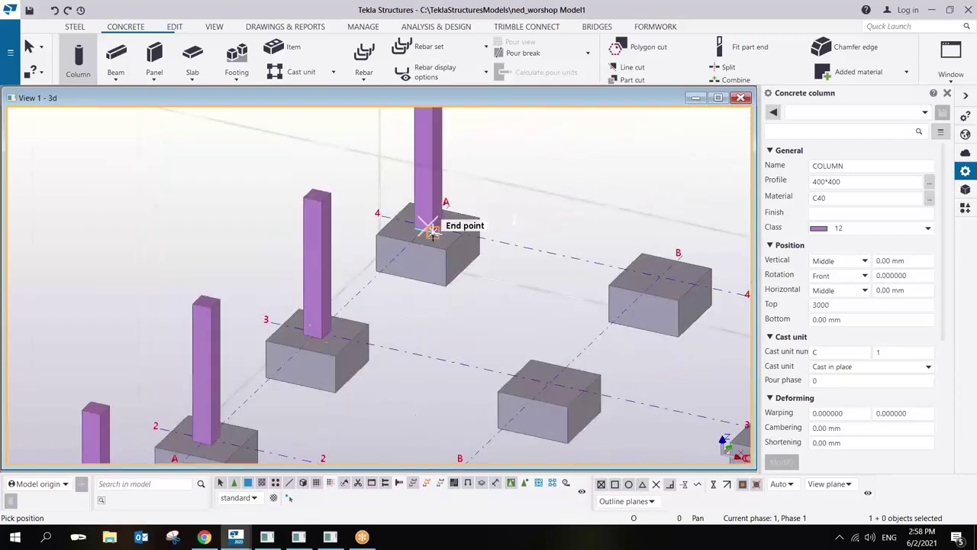
scroll(432, 229, down, 5)
mouse_move(407, 298)
ctrl+middle_down()
mouse_move(468, 246)
mouse_move(497, 261)
mouse_move(456, 258)
mouse_move(404, 283)
ctrl+middle_up()
right_click(489, 228)
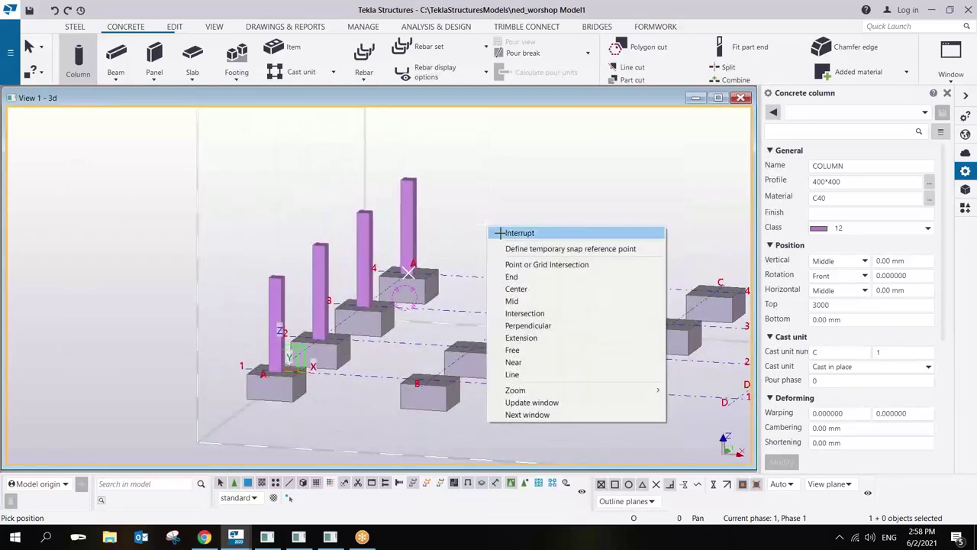
click(500, 233)
click(420, 218)
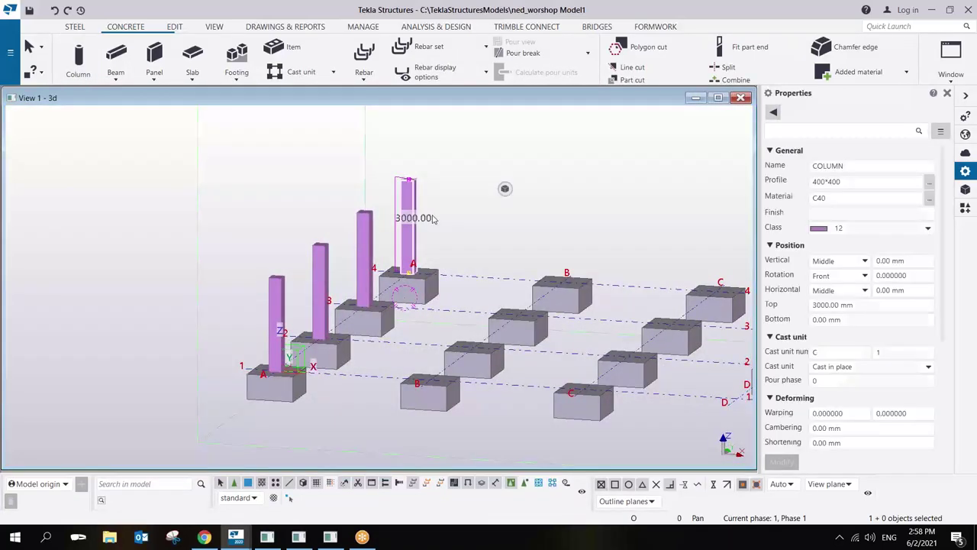
click(863, 304)
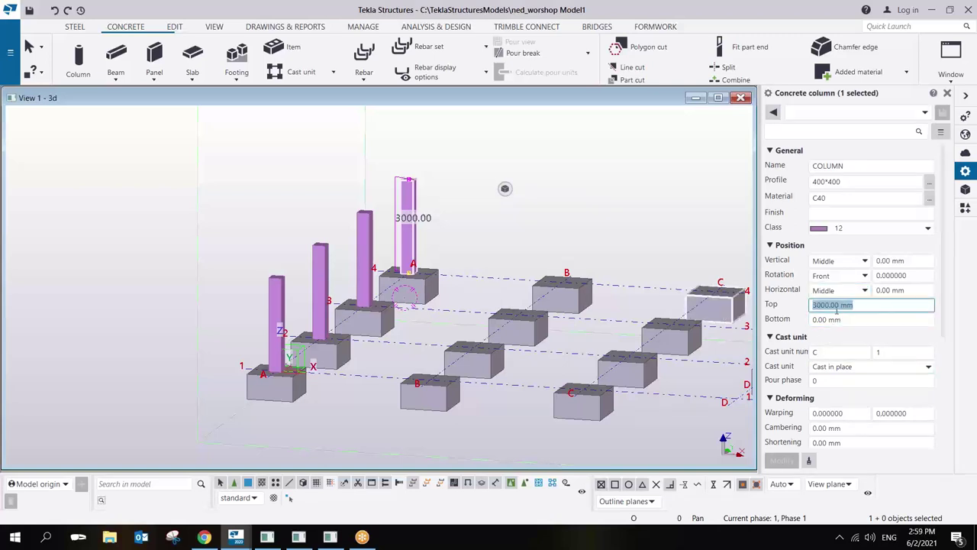
click(840, 319)
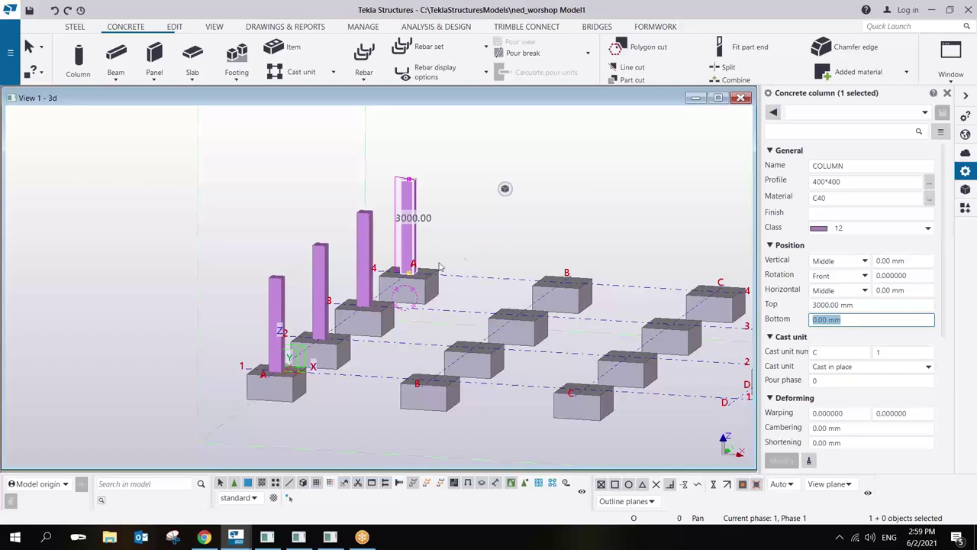
click(412, 281)
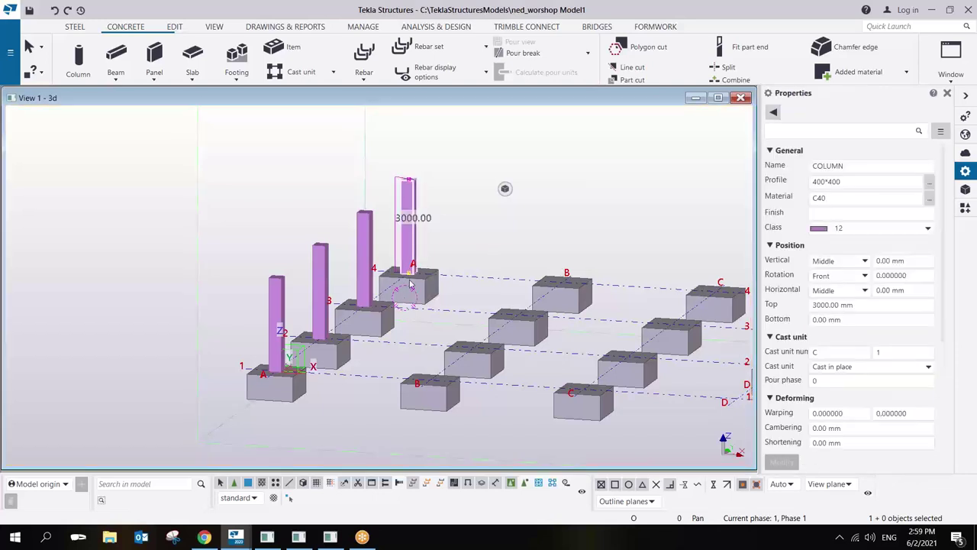
click(422, 298)
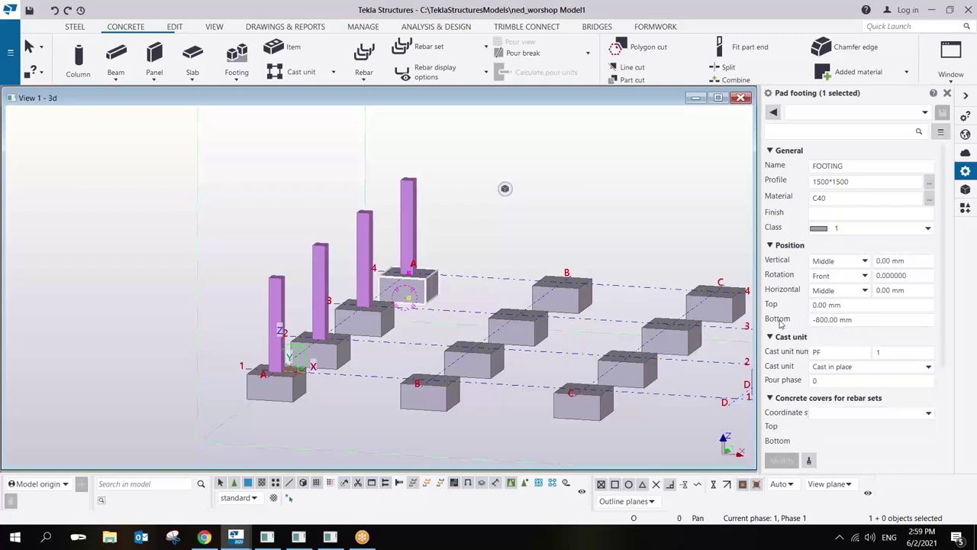
click(828, 319)
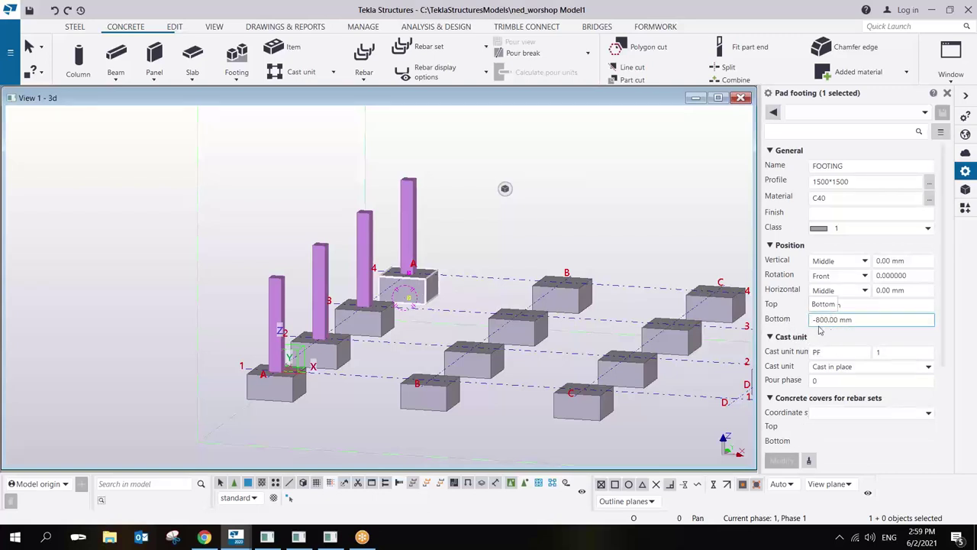
click(437, 247)
scroll(439, 246, down, 2)
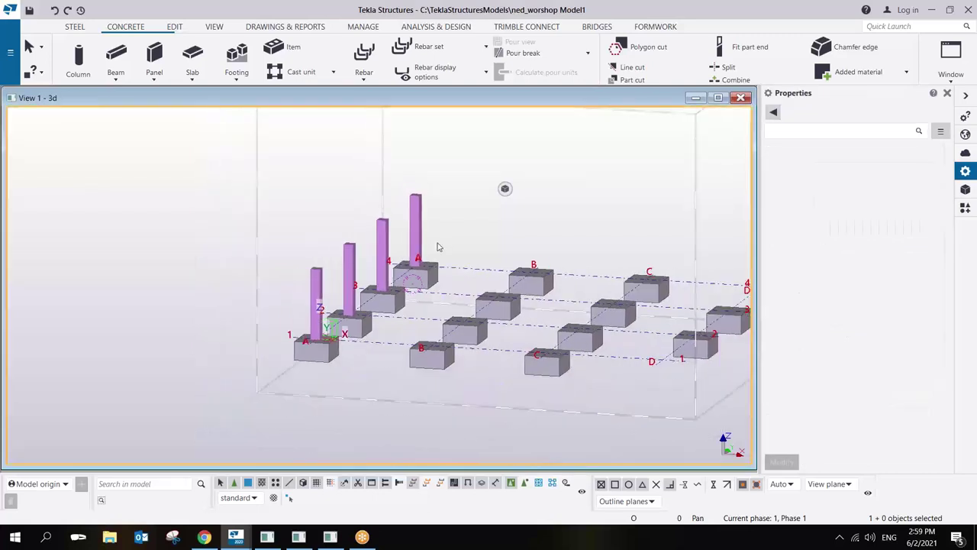
mouse_move(437, 246)
ctrl+middle_down()
mouse_move(472, 273)
mouse_move(447, 207)
ctrl+middle_up()
Select the four line A columns and start copying them from the A1 column base.
drag(447, 184, 305, 254)
right_click(377, 226)
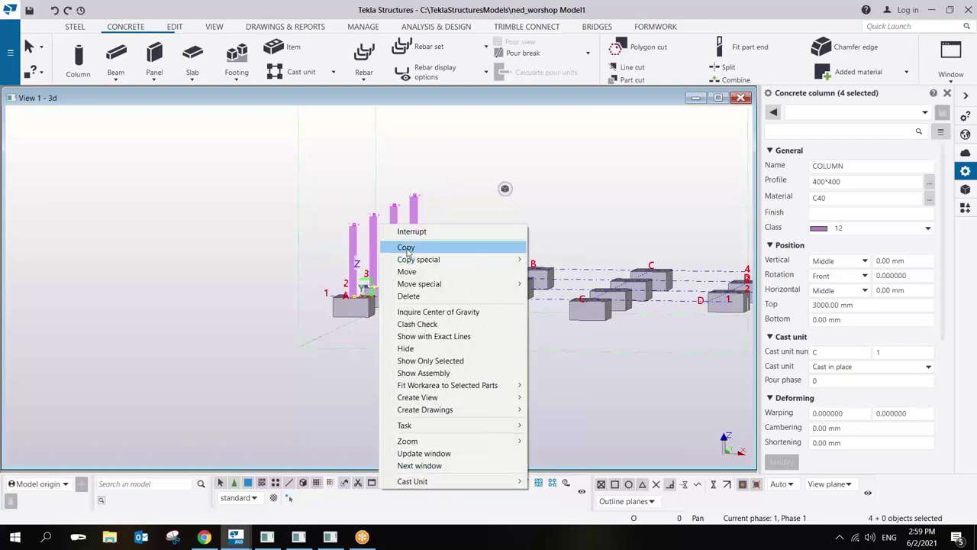
click(406, 247)
ctrl+middle_drag(397, 271, 328, 320)
scroll(313, 336, up, 4)
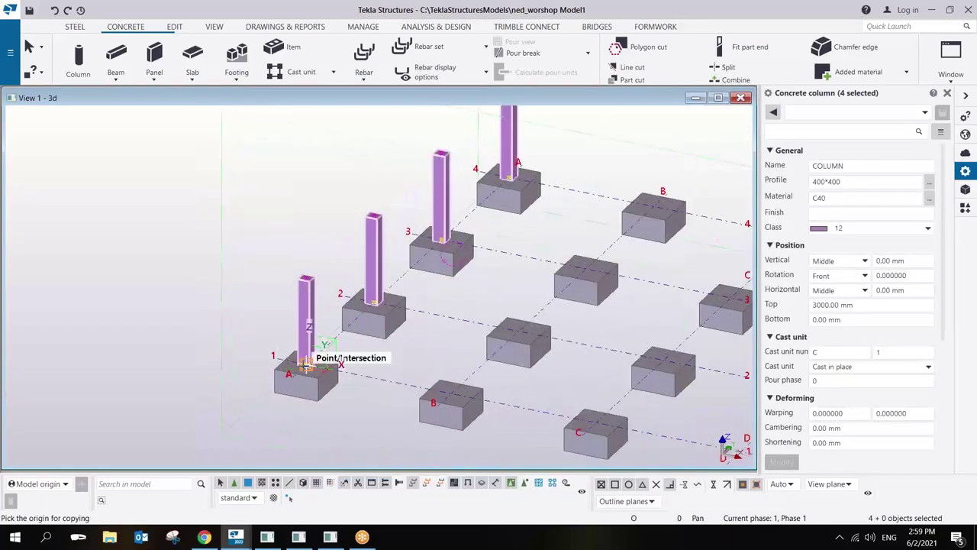
click(306, 365)
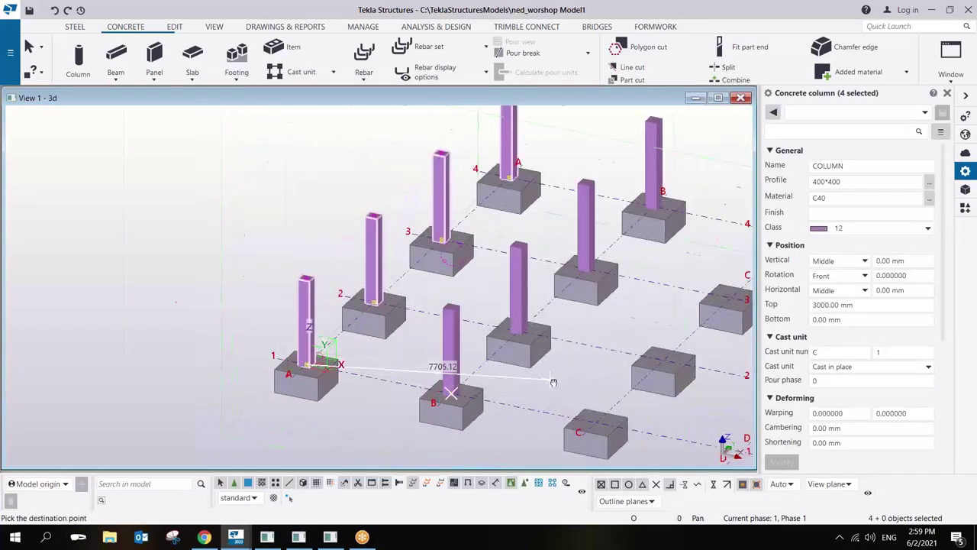
Place the column copies along lines B–D, end the copy, and select the copies.
middle_drag(553, 382, 418, 307)
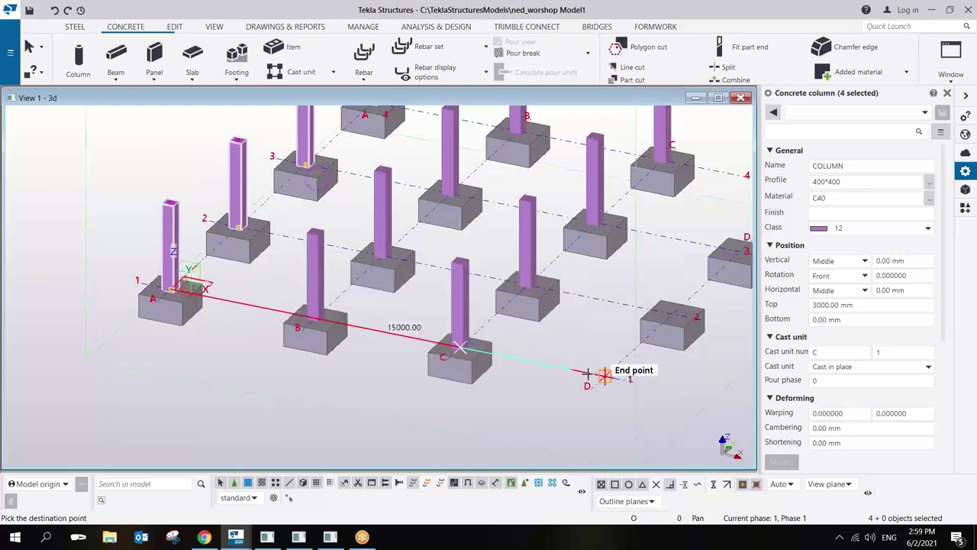
scroll(633, 348, down, 2)
middle_drag(632, 349, 298, 301)
right_click(396, 258)
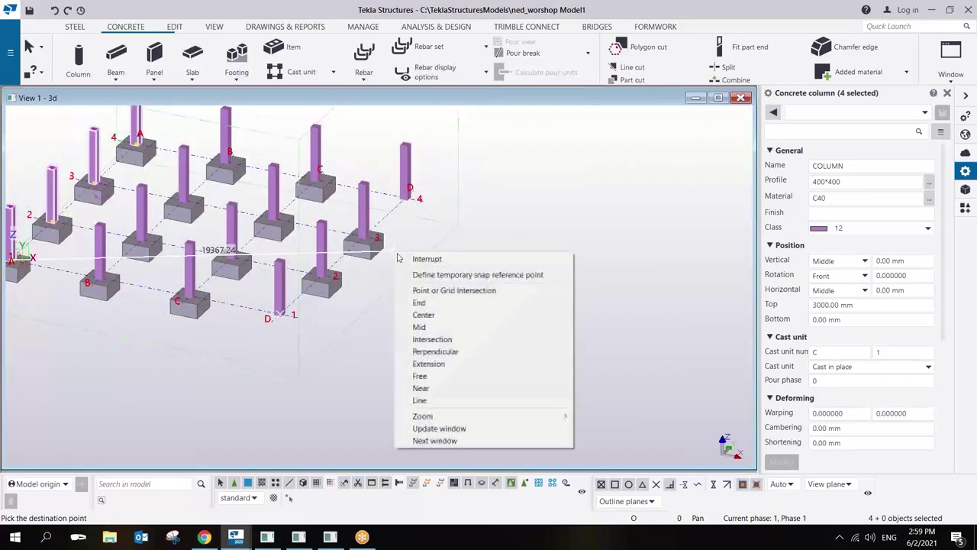
click(418, 259)
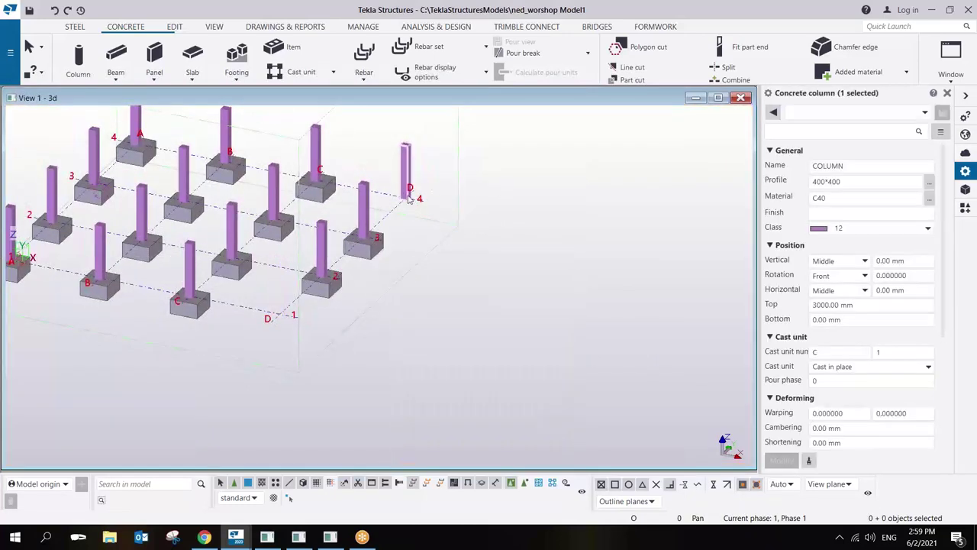
ctrl+middle_drag(402, 174, 539, 283)
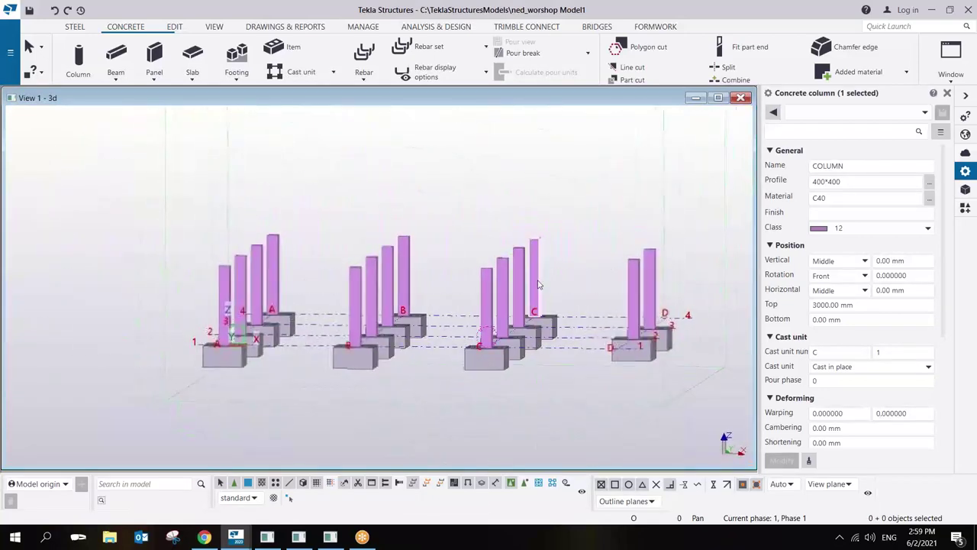
drag(689, 213, 336, 301)
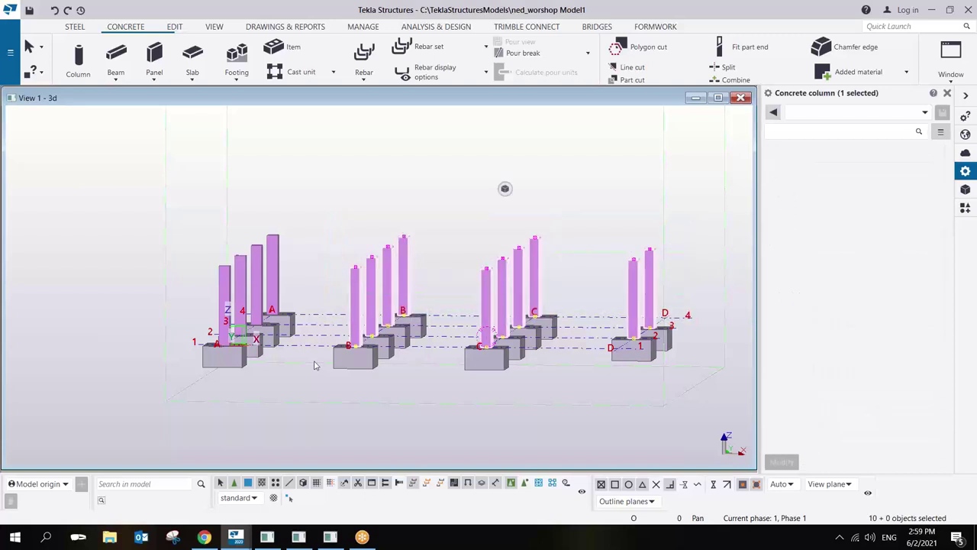
Delete the copied B–D columns and reselect the four line A columns.
key(Delete)
drag(309, 237, 205, 291)
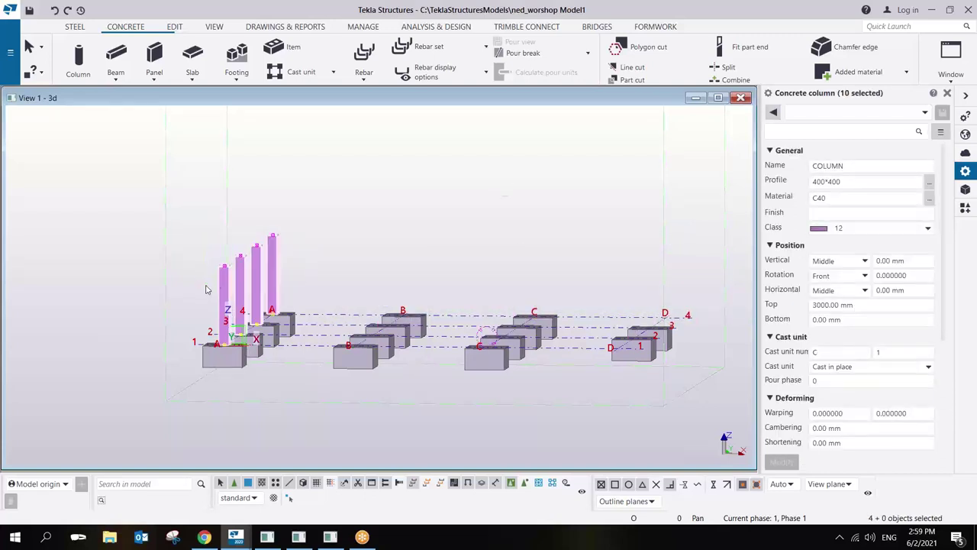
right_click(237, 297)
mouse_move(305, 43)
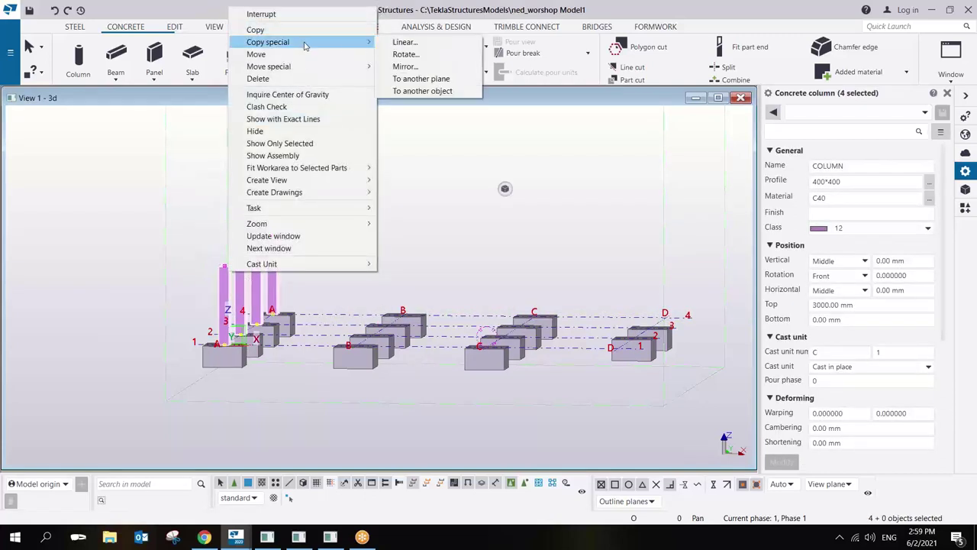
click(405, 43)
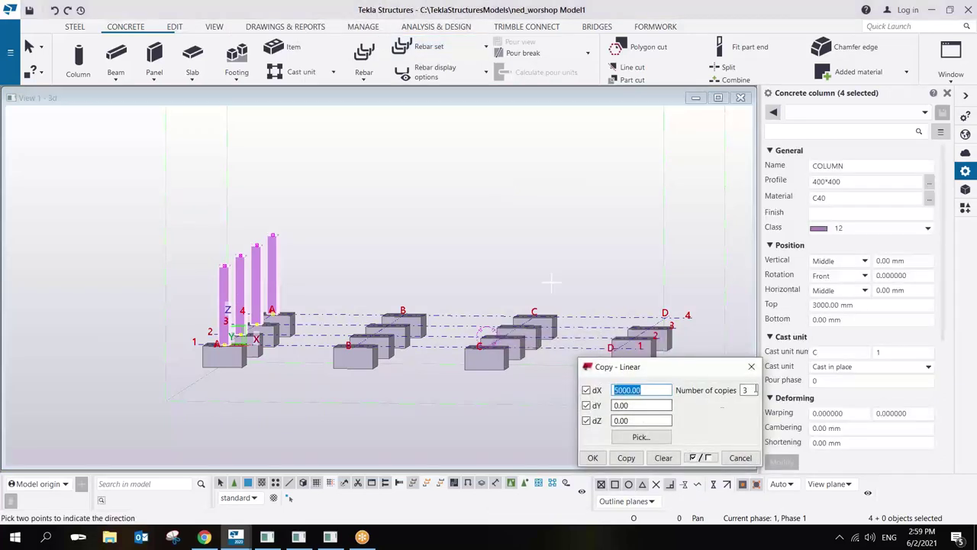
Try a three-copy linear copy at 5000 mm, undo it, and reselect the line A columns.
click(626, 458)
click(640, 436)
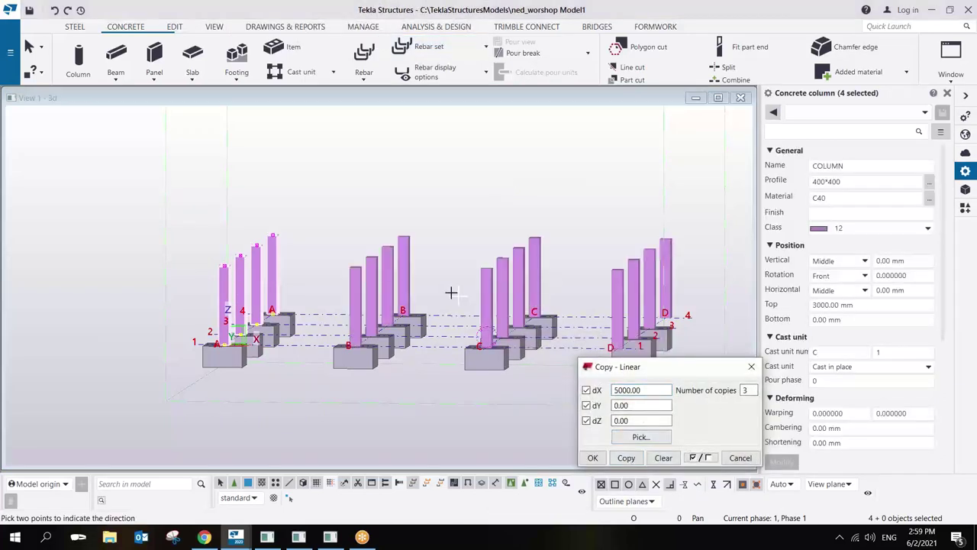
middle_drag(451, 290, 395, 285)
key(ctrl+z)
right_click(289, 228)
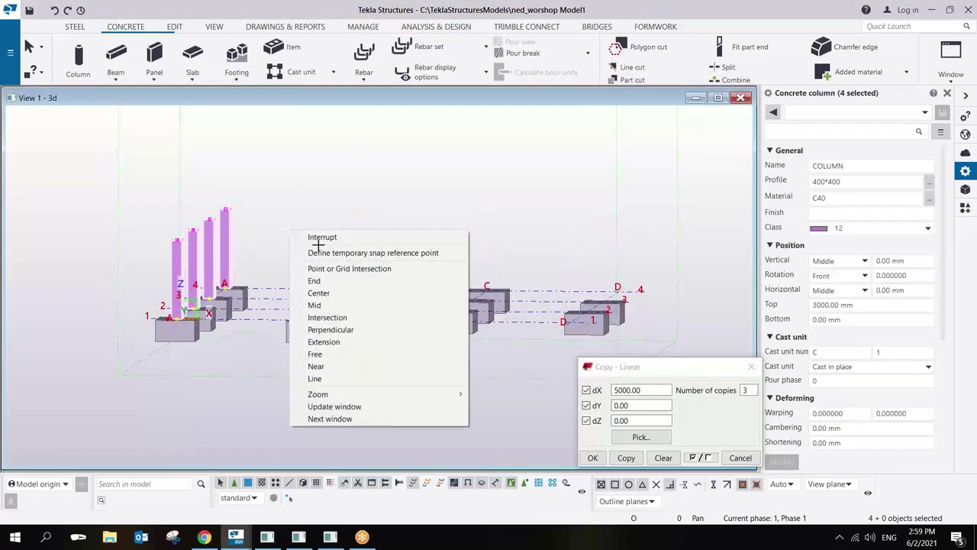
click(317, 236)
drag(253, 213, 180, 271)
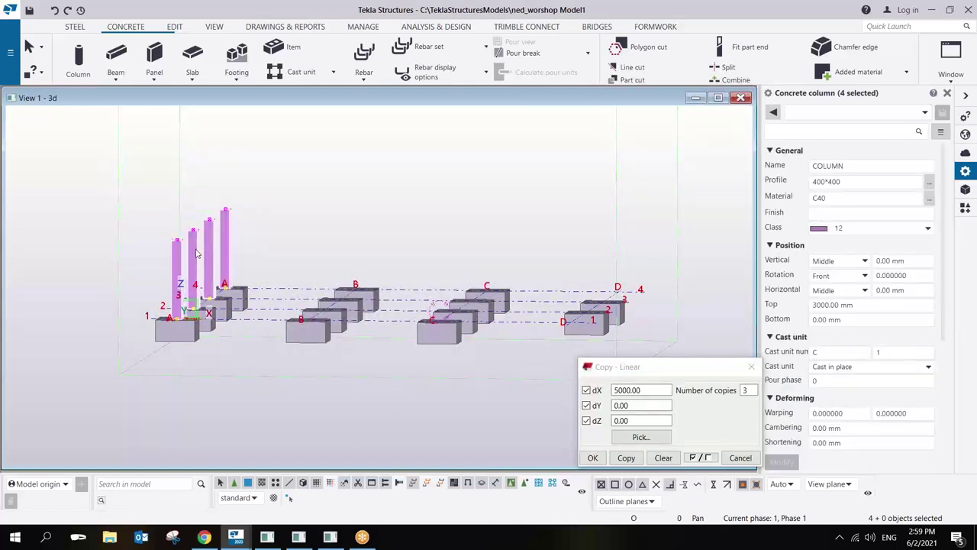
right_click(196, 250)
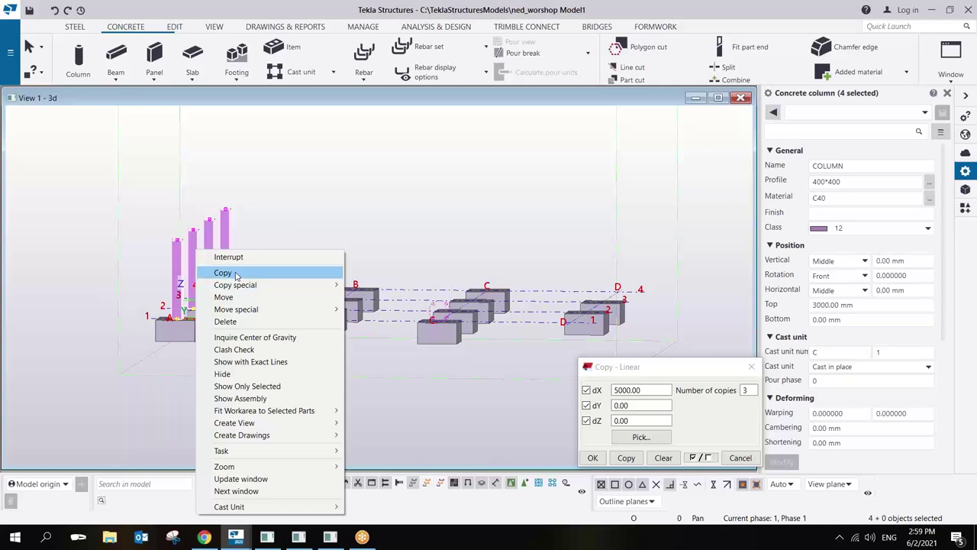
Copy the line A columns from A1 onto the B, C and D footings.
click(237, 275)
ctrl+middle_drag(253, 268, 160, 321)
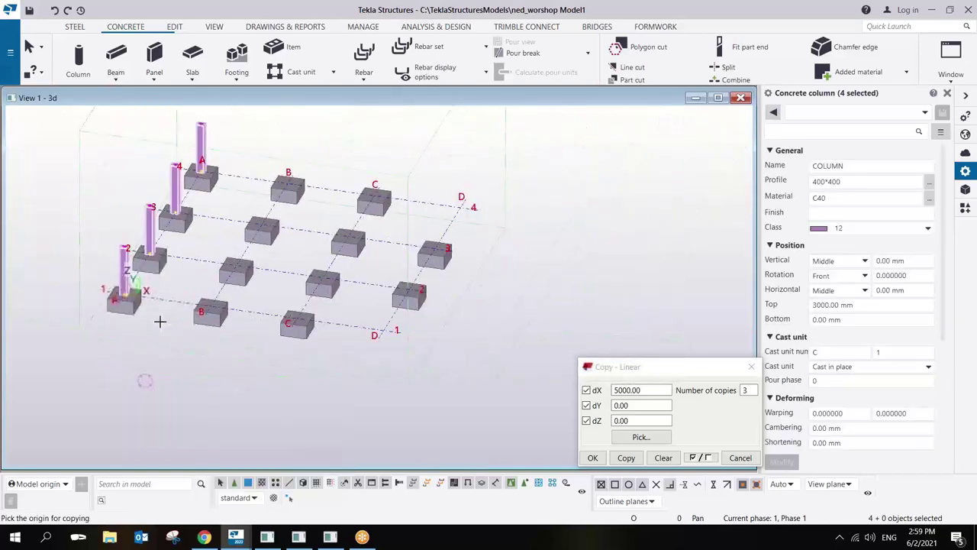
click(131, 284)
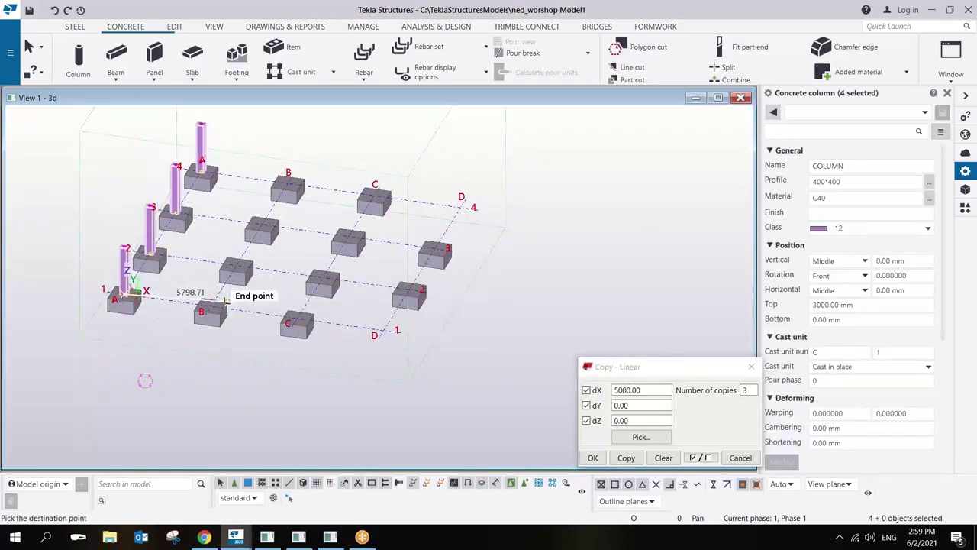
click(218, 304)
click(297, 316)
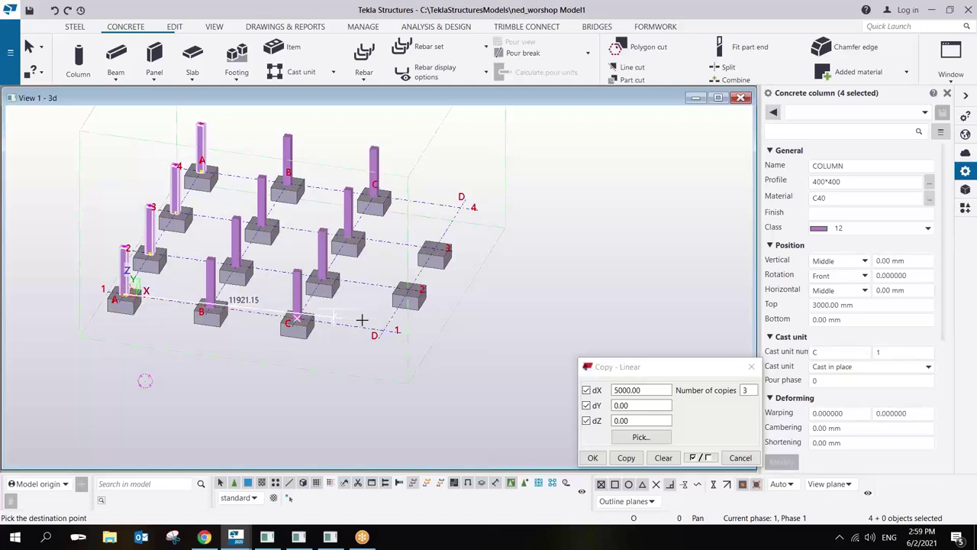
click(382, 327)
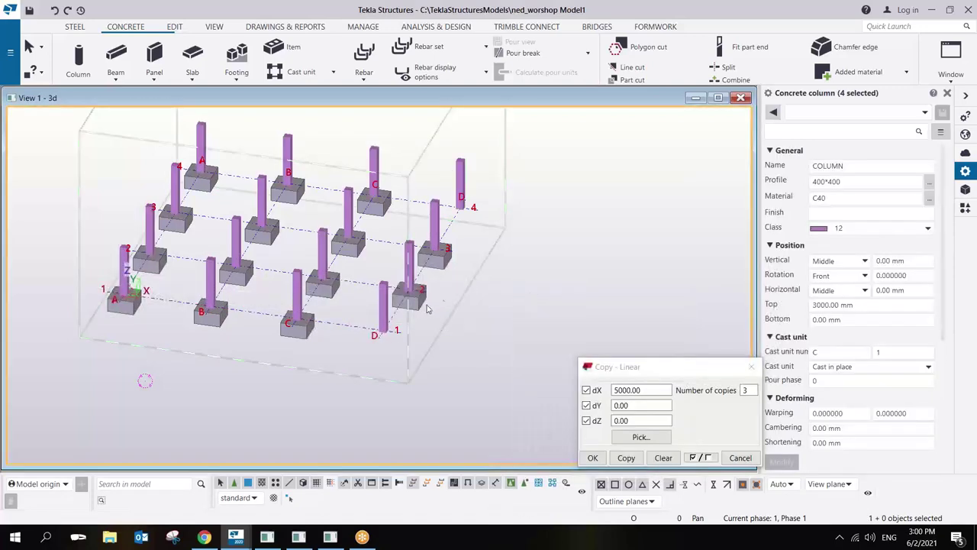
key(Escape)
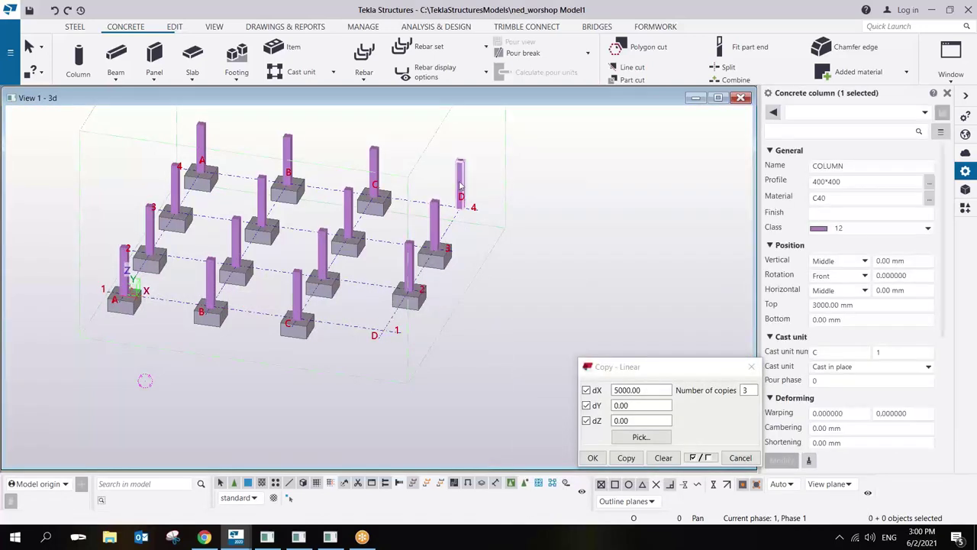
Inspect the fourteen column-topped footings and close the Copy - Linear dialog.
ctrl+middle_drag(379, 321, 207, 273)
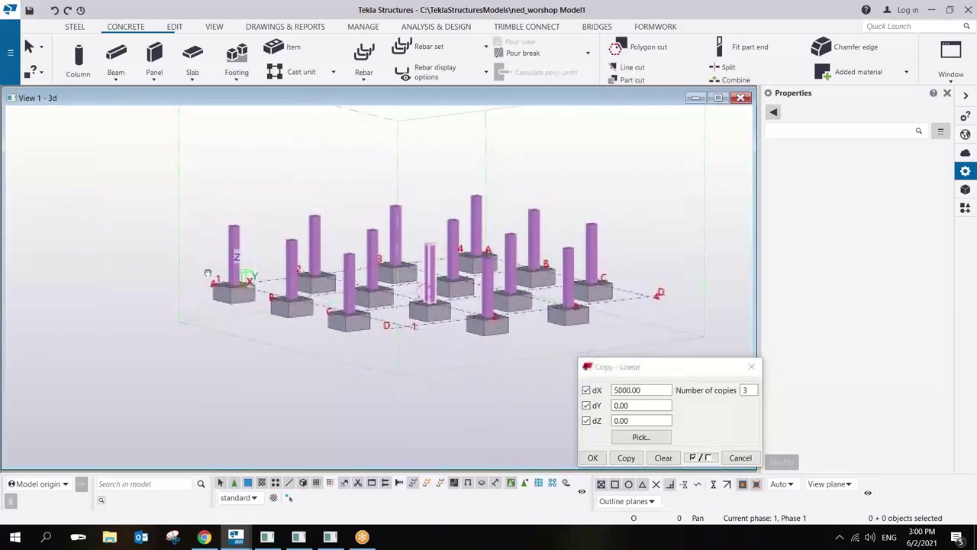
ctrl+middle_drag(572, 248, 588, 233)
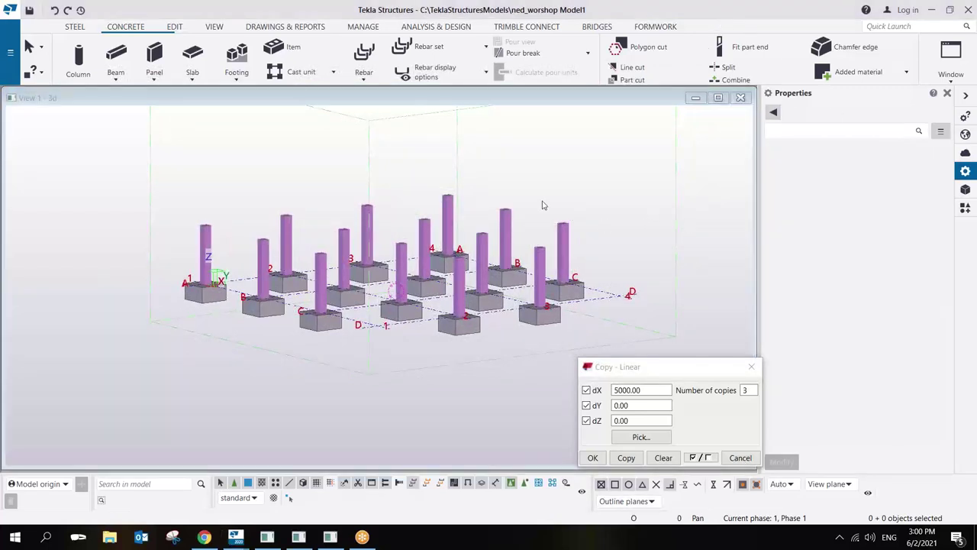
ctrl+middle_drag(507, 233, 473, 257)
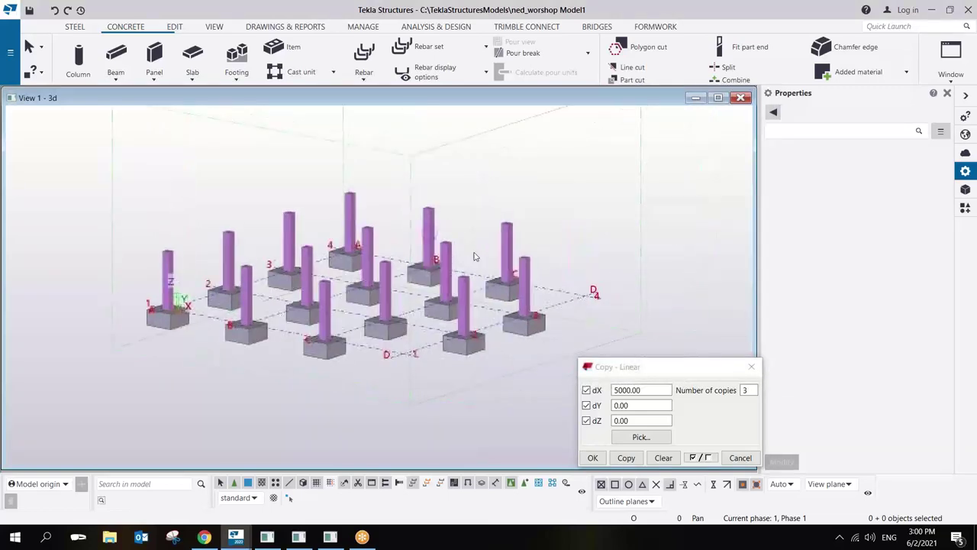
click(751, 366)
ctrl+middle_drag(491, 328, 441, 302)
scroll(441, 301, up, 2)
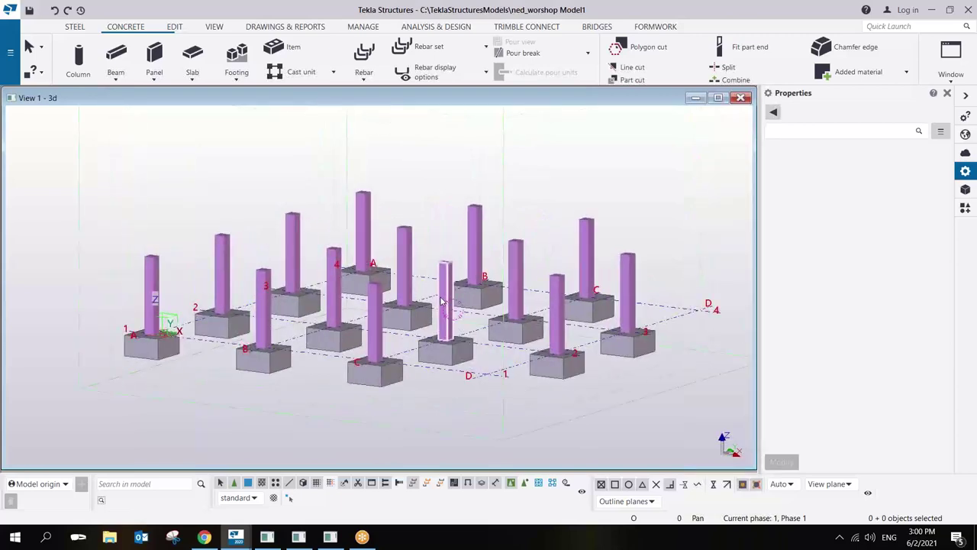
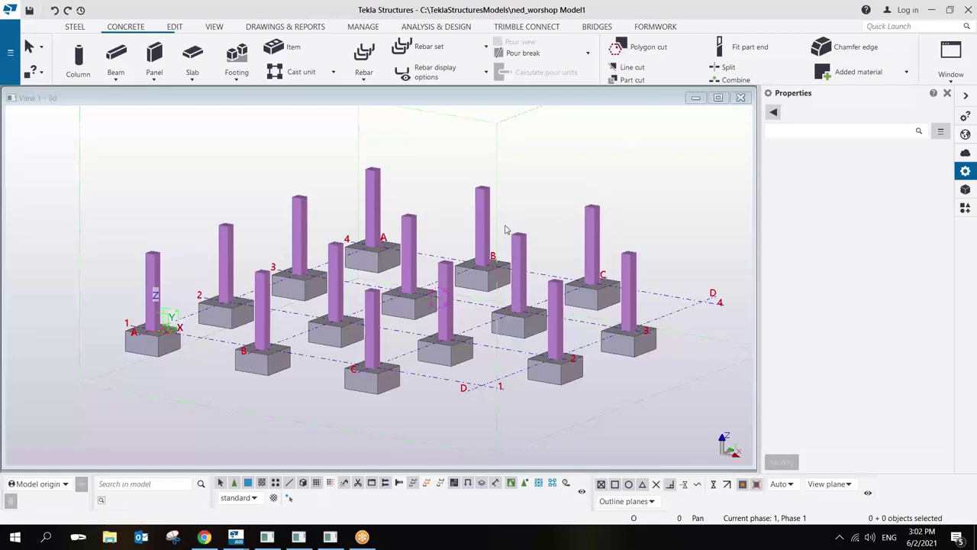
Start a concrete beam and change its profile depth from 230 to 400, giving 600*400.
click(434, 253)
mouse_move(443, 231)
ctrl+middle_down()
mouse_move(447, 259)
mouse_move(430, 258)
mouse_move(437, 276)
ctrl+middle_up()
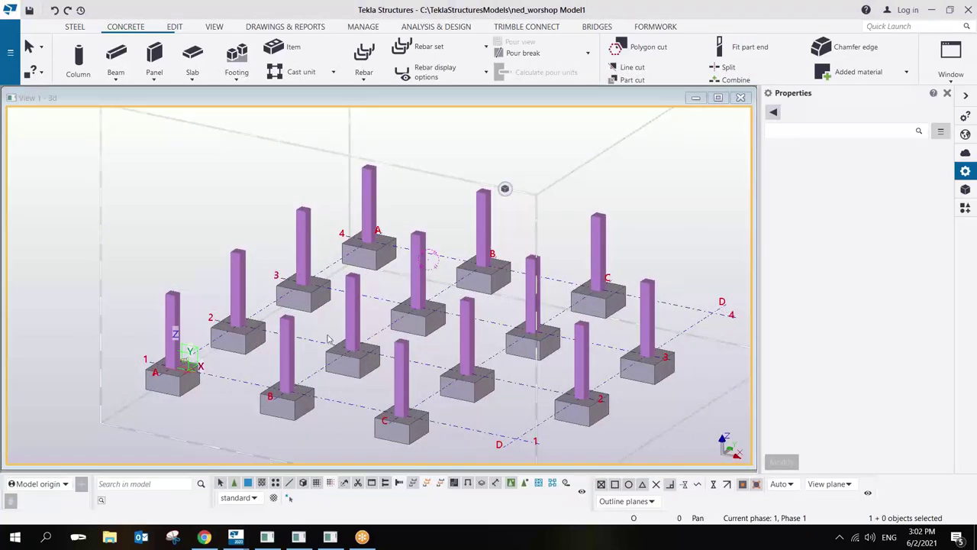
ctrl+middle_drag(329, 339, 321, 336)
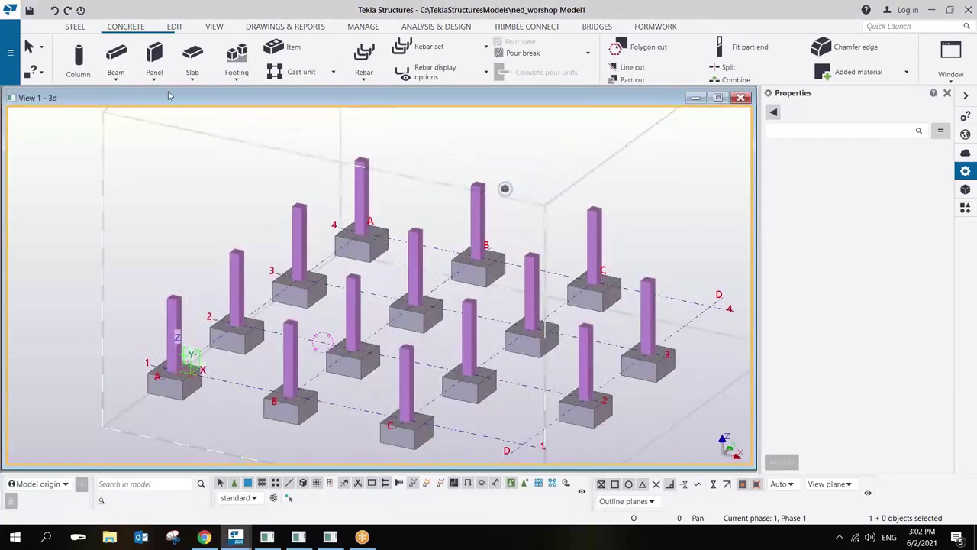
click(117, 56)
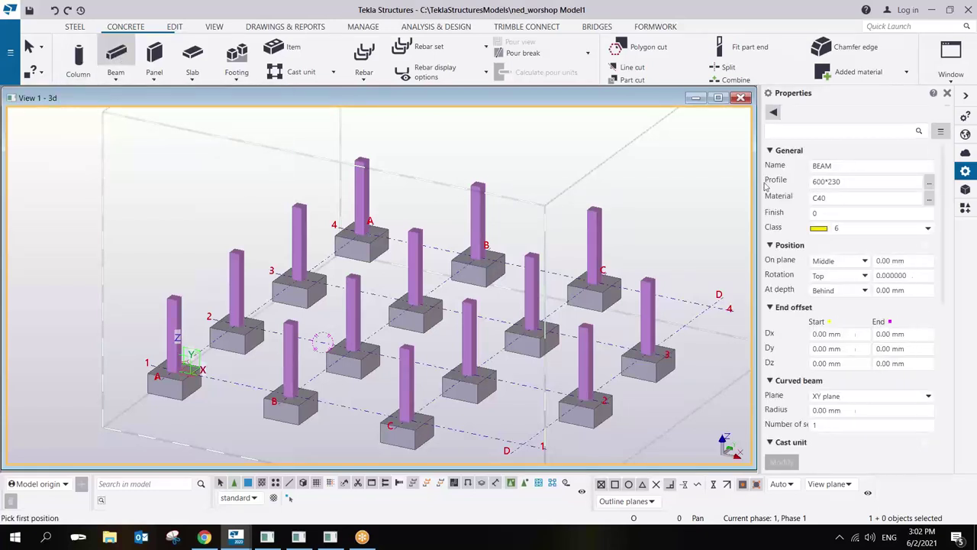
click(840, 182)
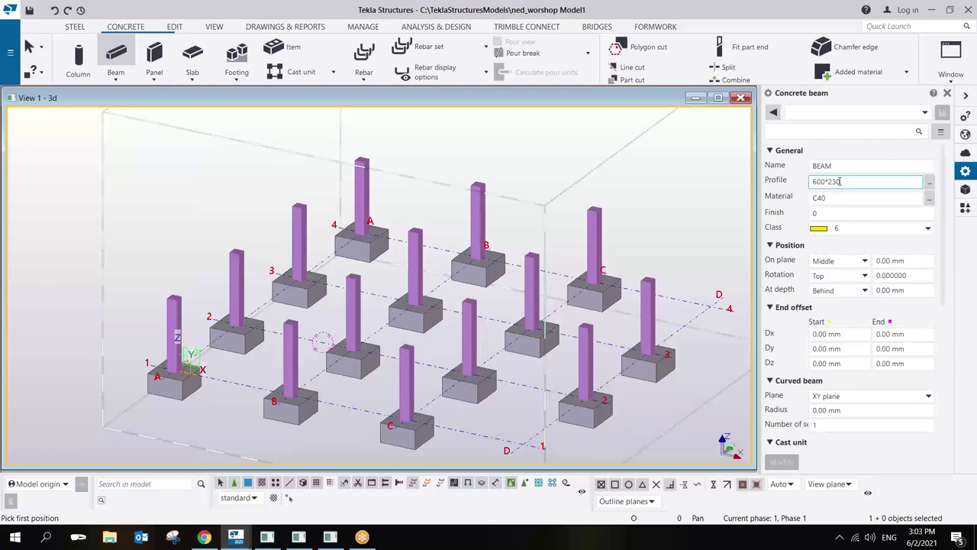
drag(805, 199, 827, 184)
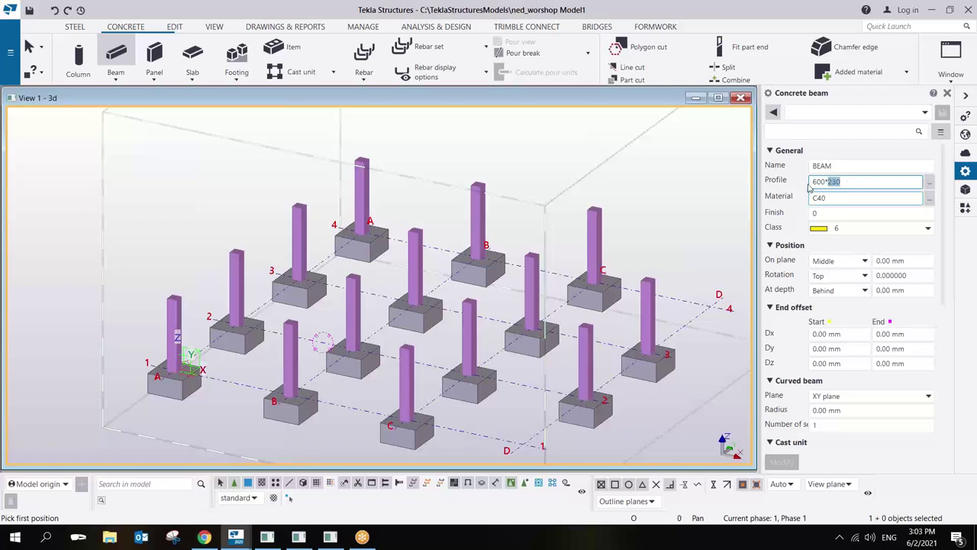
text(400)
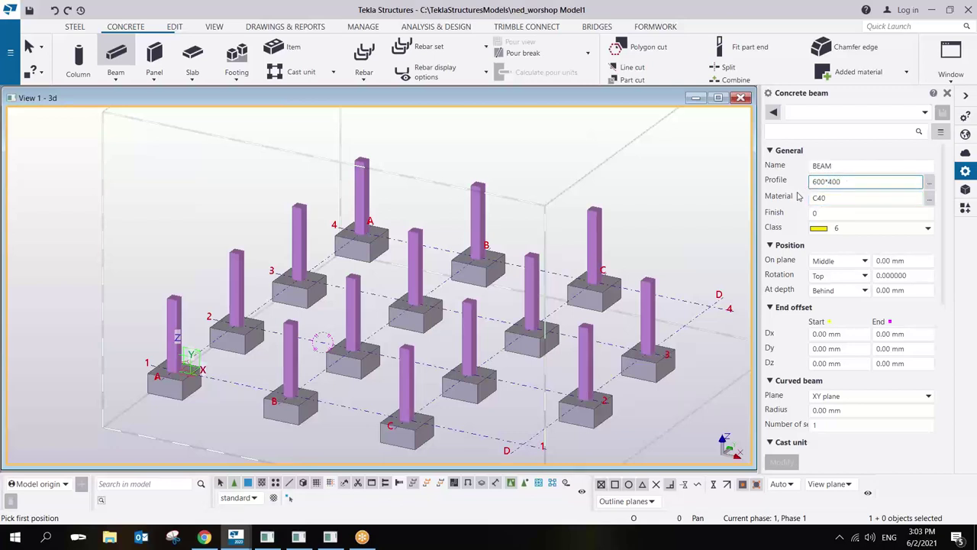
Set the beam class to 12 and the cast unit type to cast in place.
click(891, 227)
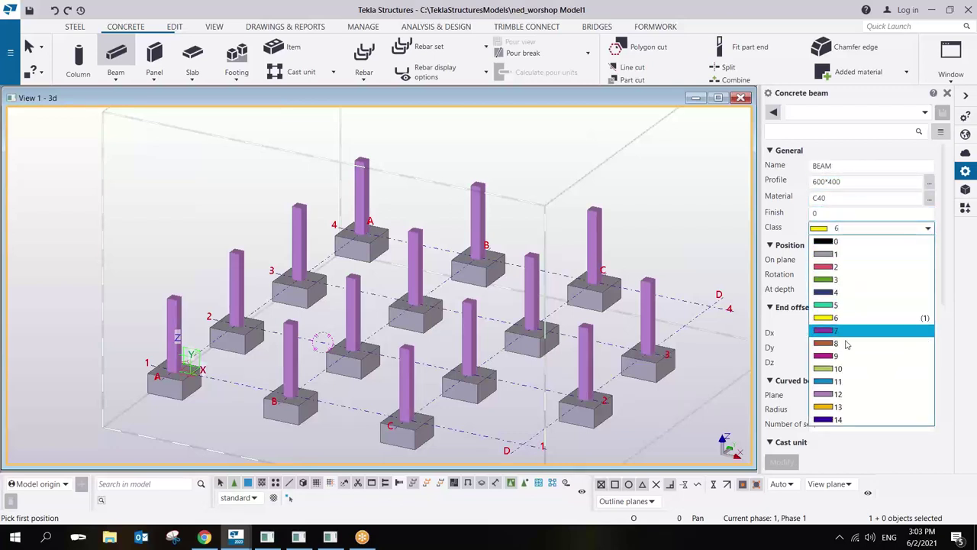
click(840, 394)
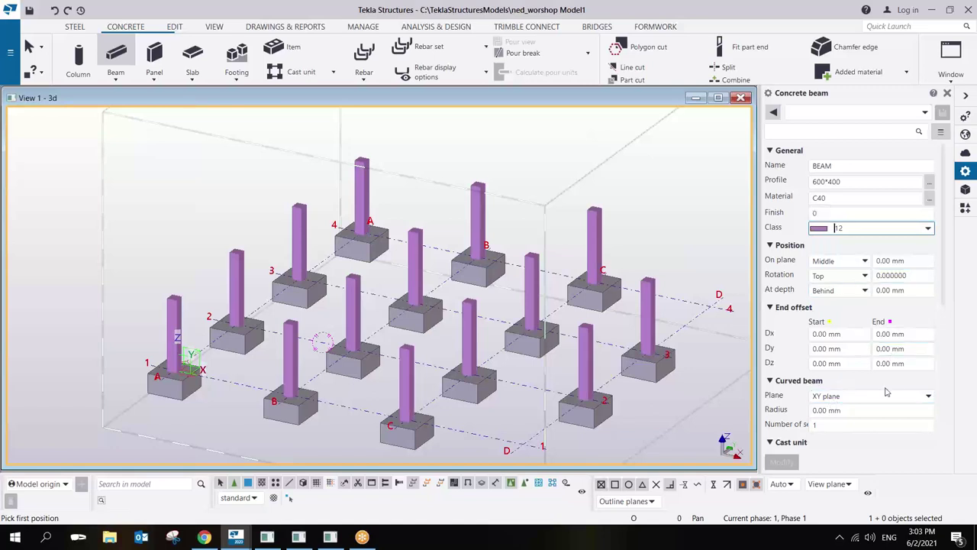
scroll(885, 392, down, 3)
click(861, 353)
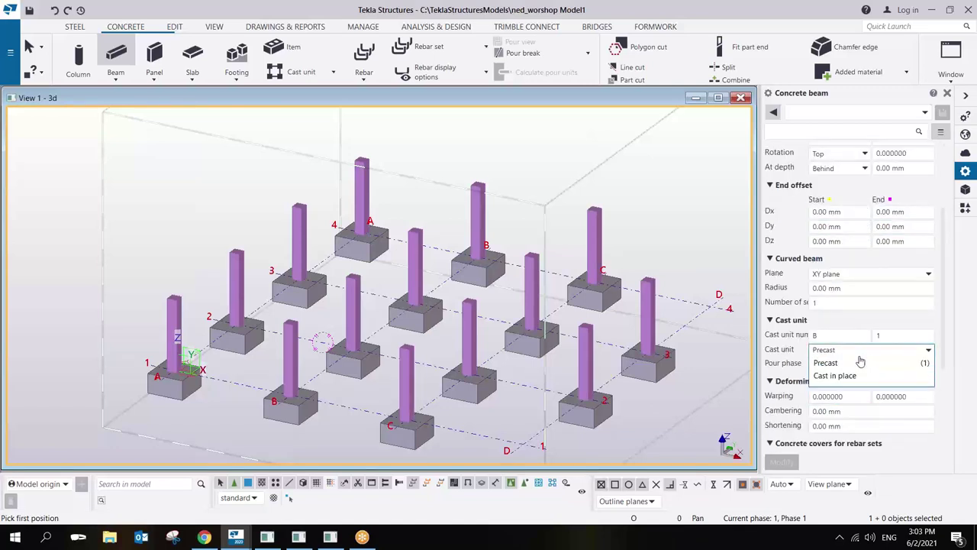
click(835, 376)
scroll(851, 343, up, 3)
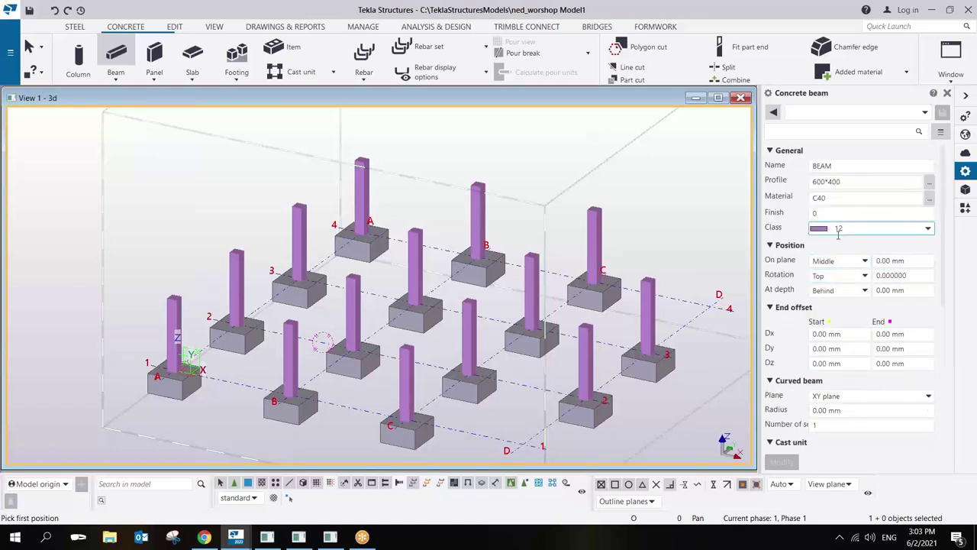
click(826, 291)
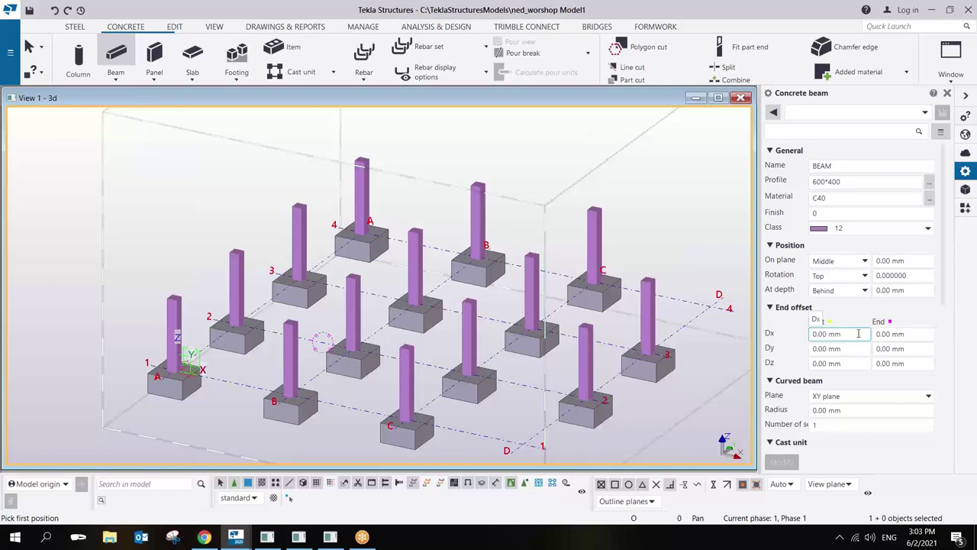
Place the first 5000 mm beam from the corner column top to its neighbouring column top.
scroll(311, 356, up, 2)
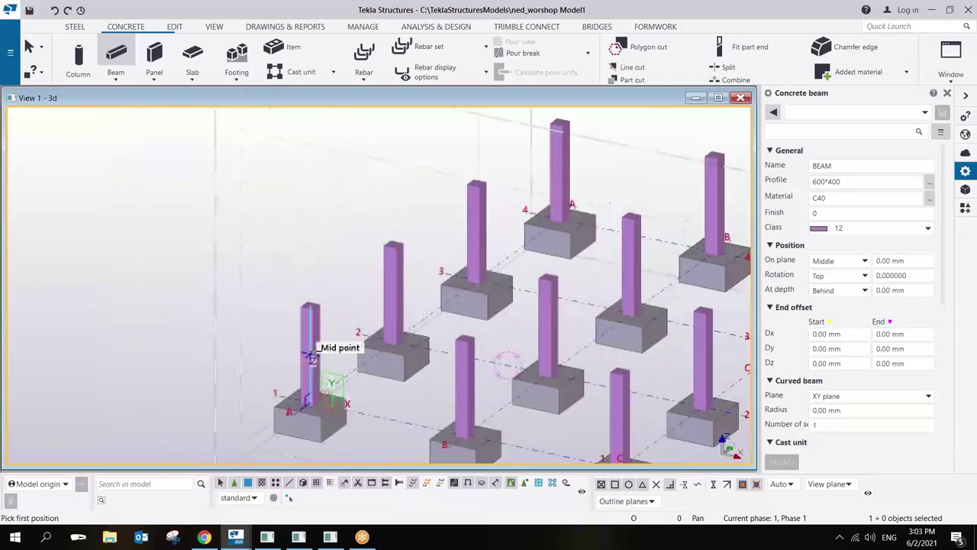
scroll(312, 356, up, 2)
scroll(356, 285, up, 2)
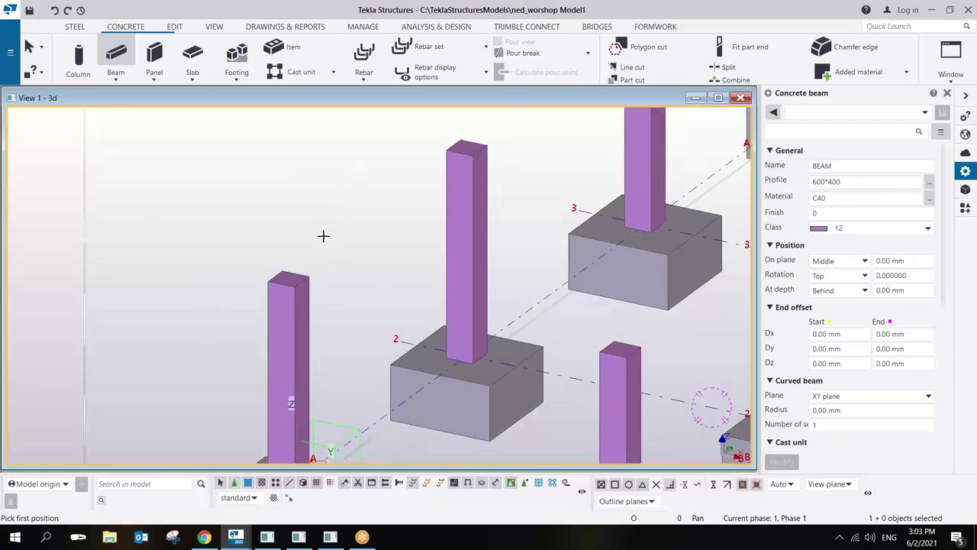
scroll(315, 242, down, 2)
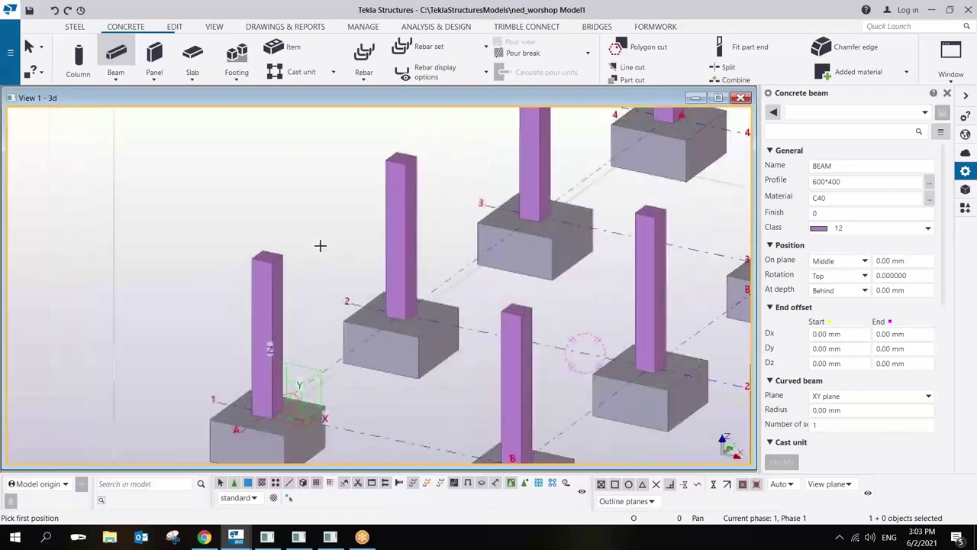
scroll(320, 245, up, 3)
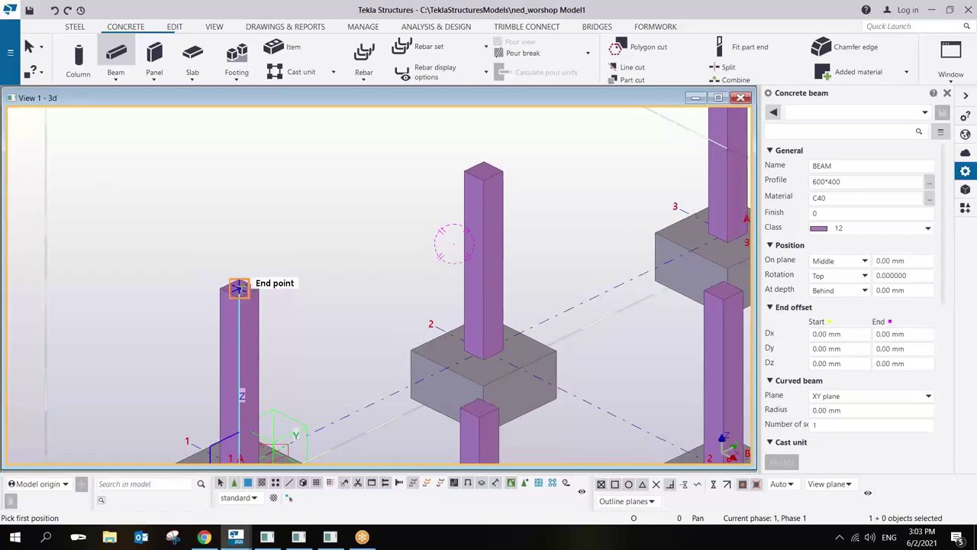
click(239, 287)
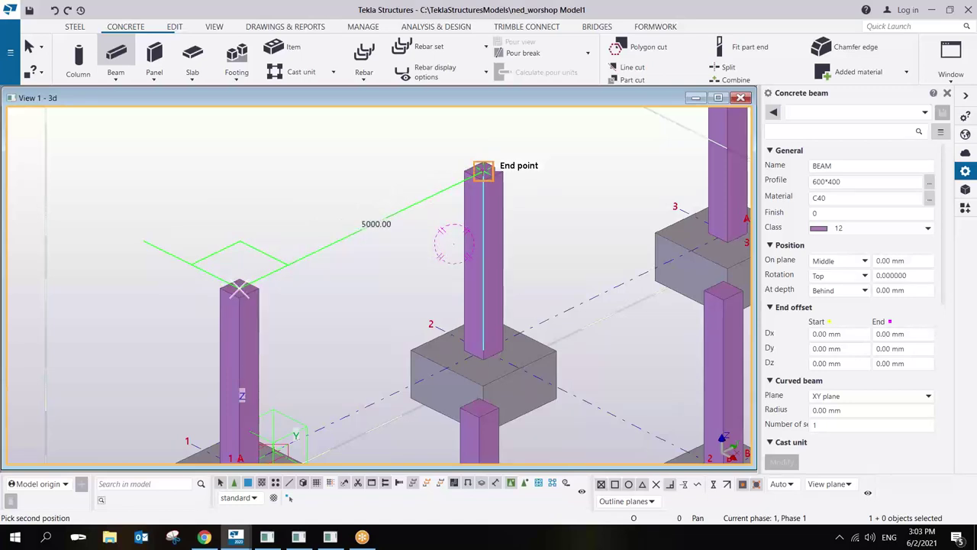
click(482, 172)
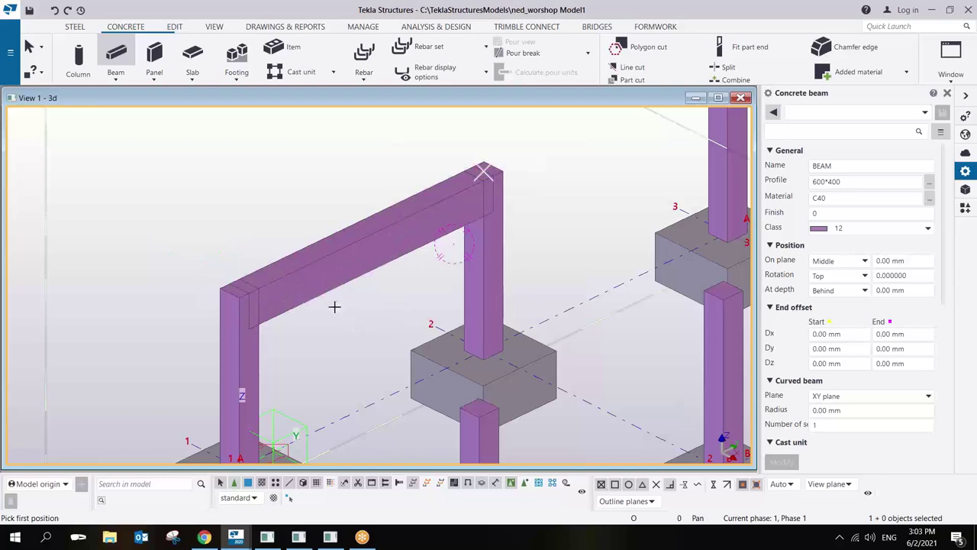
Add the second 5000 mm beam from the corner column top, then Interrupt and select a beam.
ctrl+middle_drag(334, 305, 258, 307)
click(258, 306)
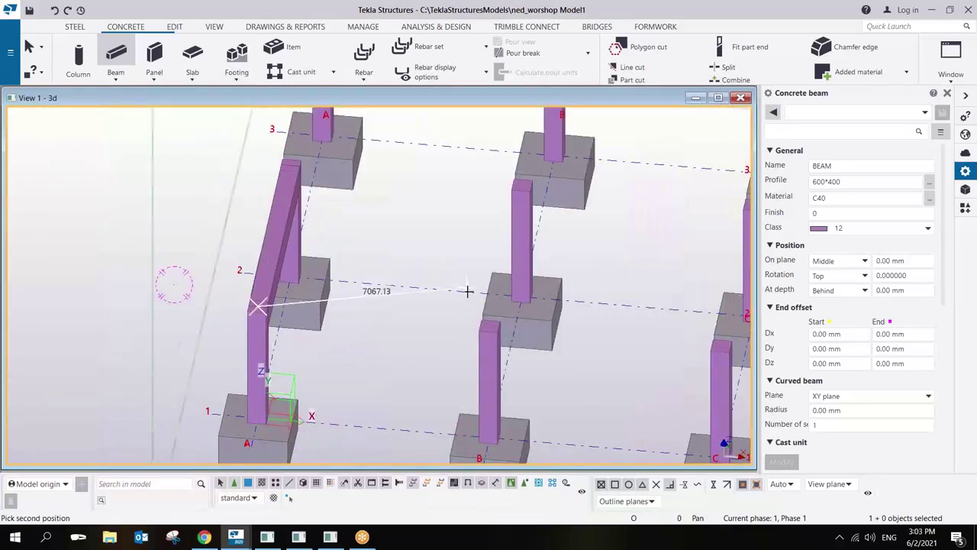
click(483, 321)
right_click(399, 223)
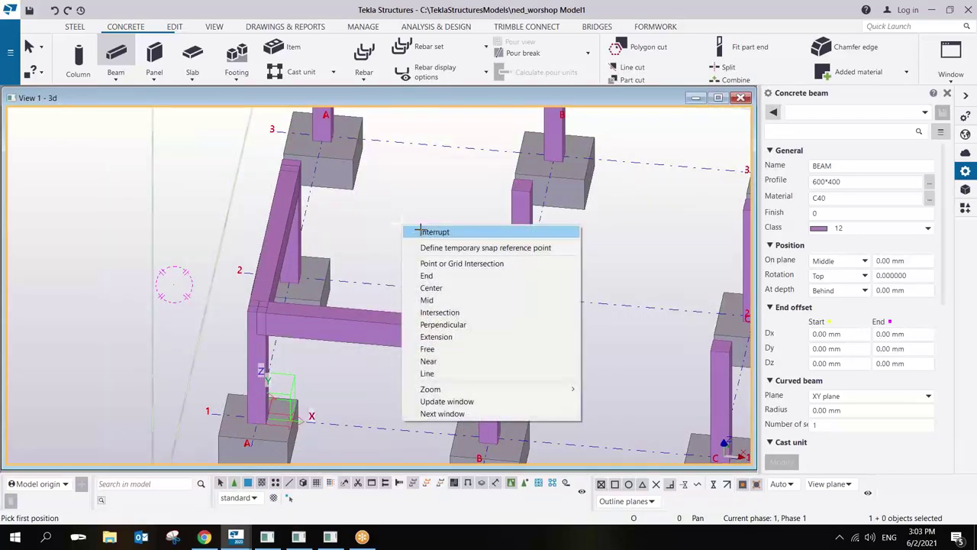
click(419, 229)
ctrl+middle_drag(419, 229, 249, 260)
click(245, 245)
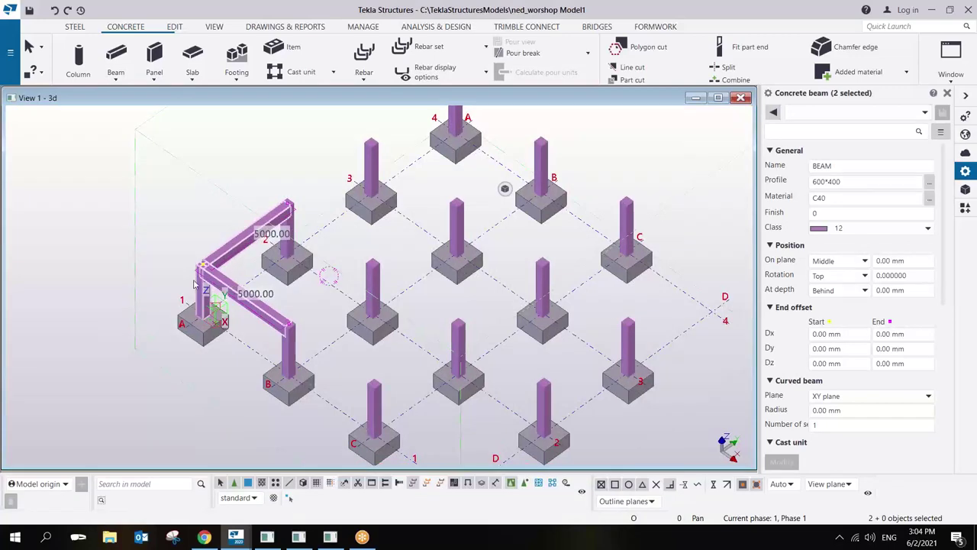
Copy the two corner beams linearly with dY 5000 and 3 copies.
right_click(287, 275)
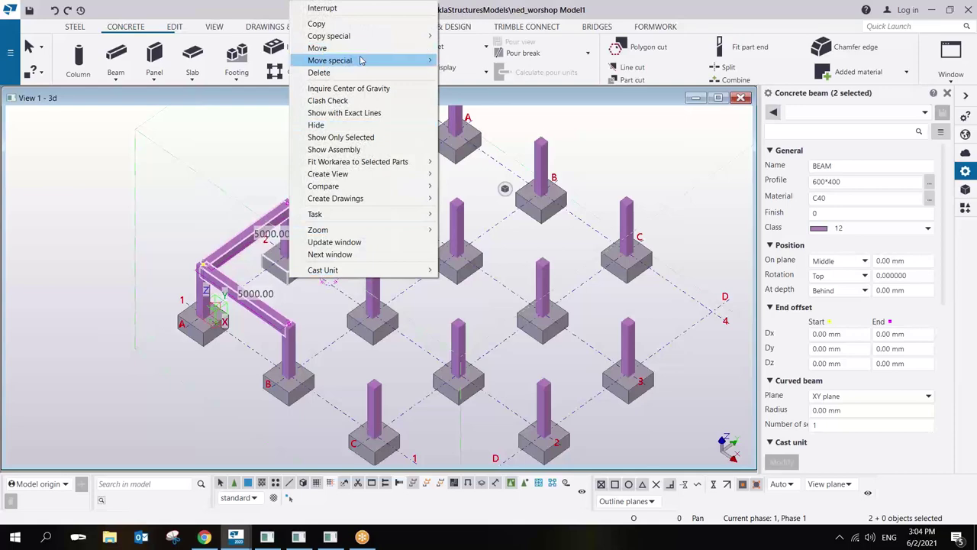
mouse_move(363, 60)
mouse_move(384, 35)
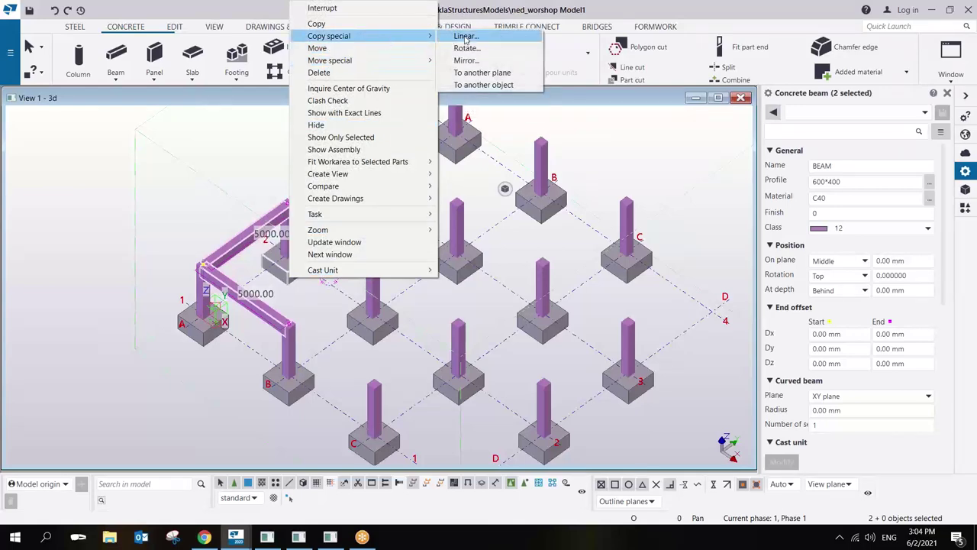
click(466, 37)
middle_drag(328, 245, 273, 288)
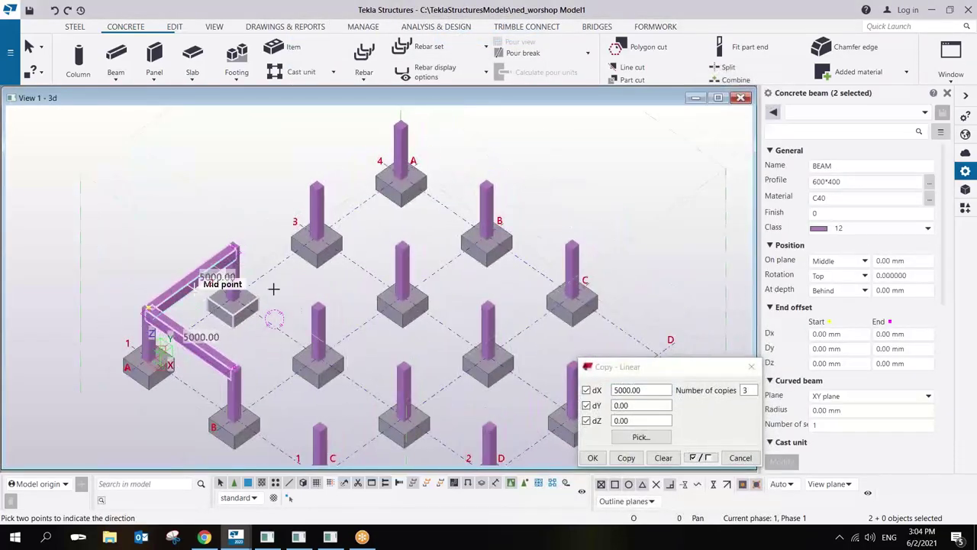
click(148, 305)
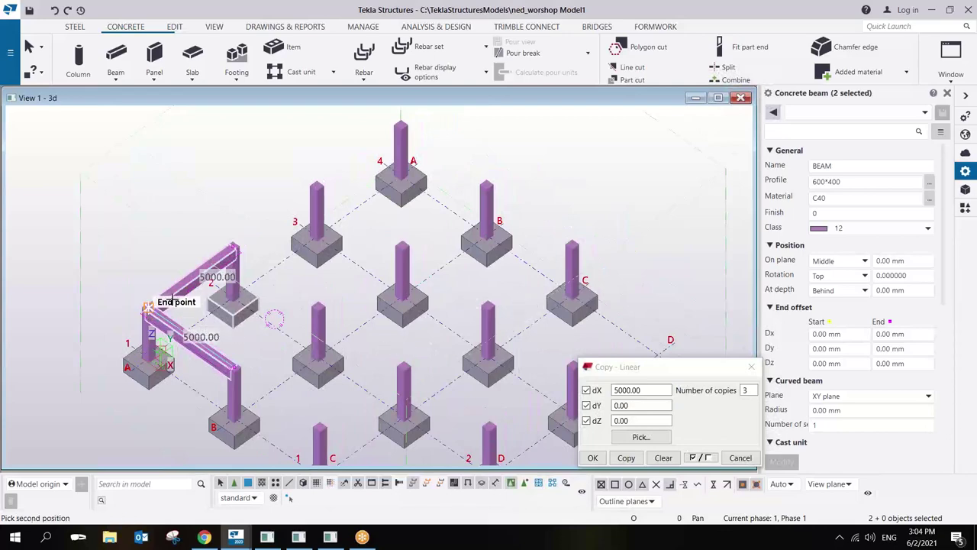
click(233, 246)
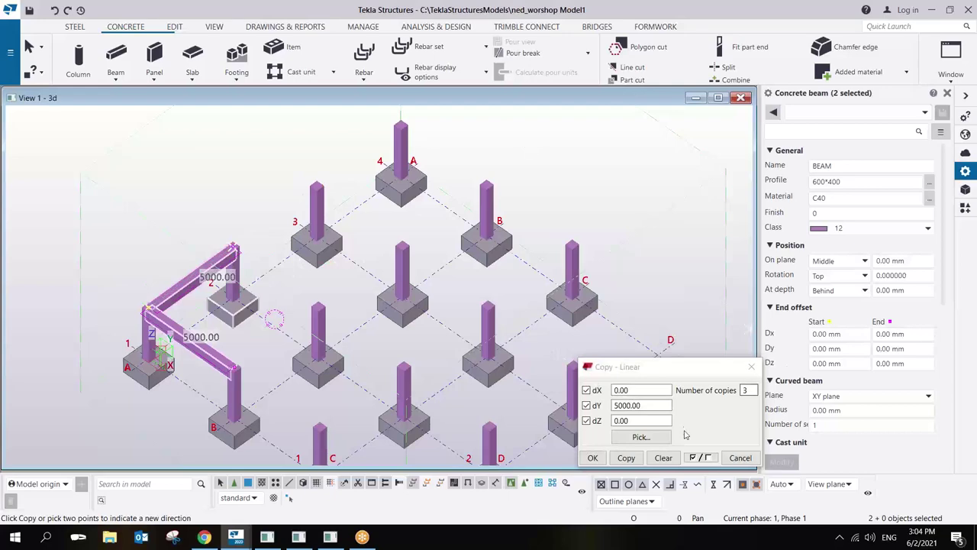
click(625, 458)
Select the beams on grids 2, 3 and the remaining copied beams.
click(580, 203)
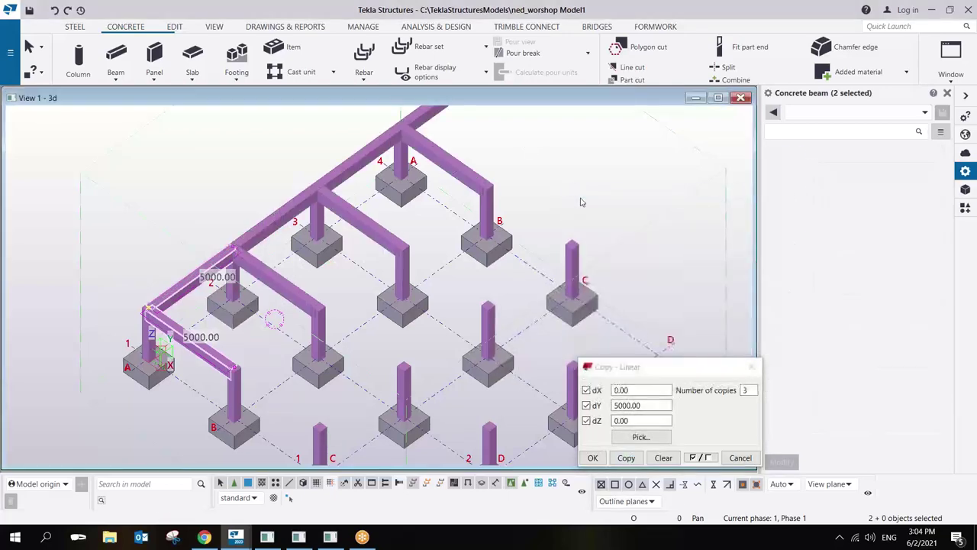
scroll(496, 216, down, 3)
scroll(430, 275, down, 3)
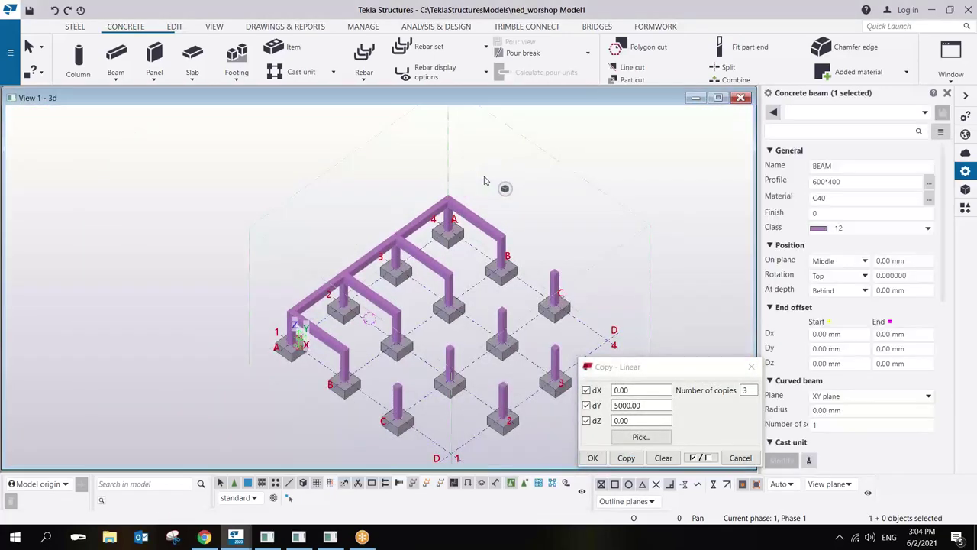
scroll(398, 289, up, 5)
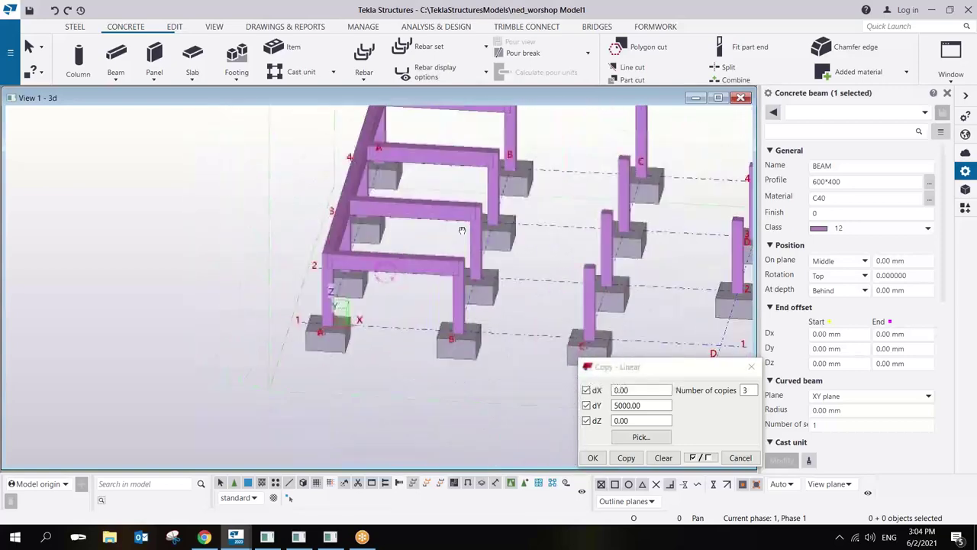
scroll(403, 212, down, 3)
click(351, 327)
ctrl+click(332, 285)
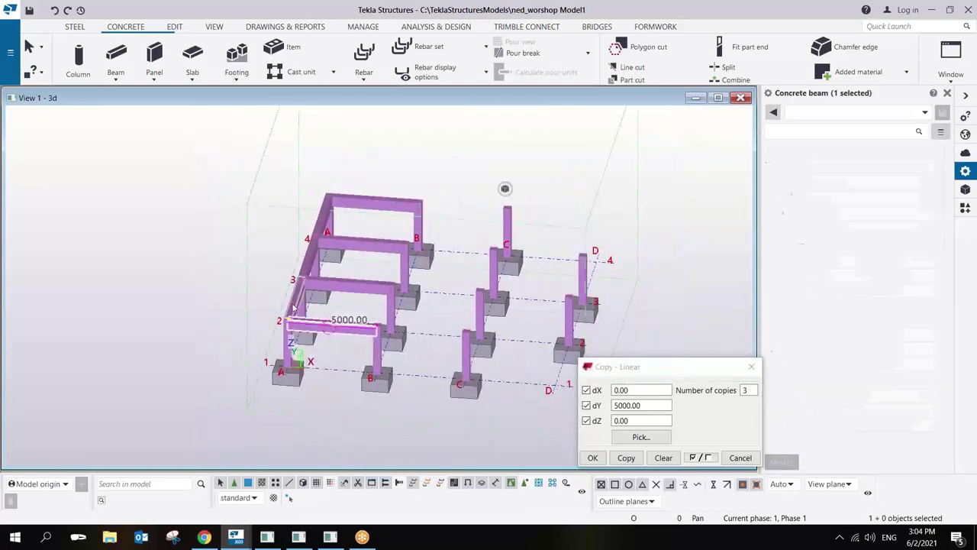
ctrl+click(319, 222)
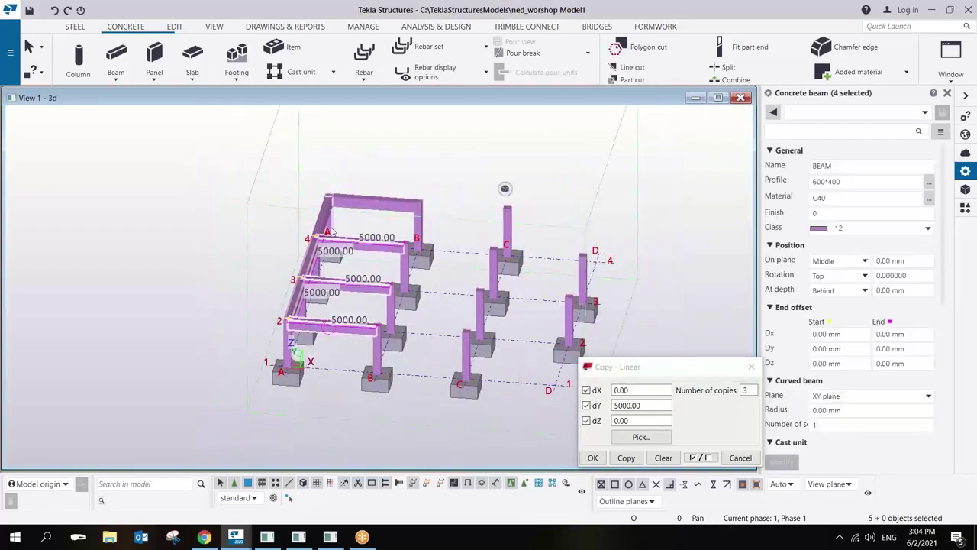
ctrl+click(320, 229)
scroll(340, 280, up, 3)
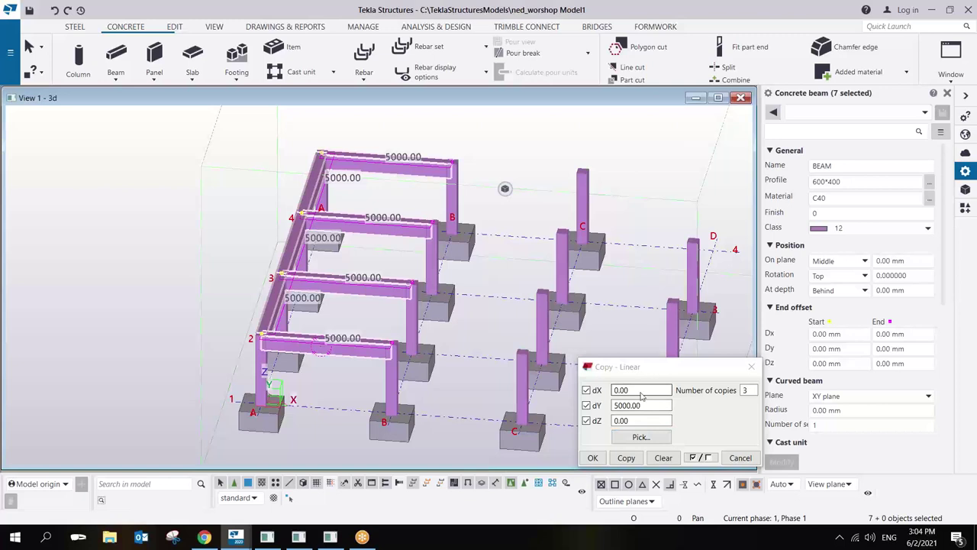
Make 3 linear copies of the selected beams at 5000 mm along X.
click(663, 457)
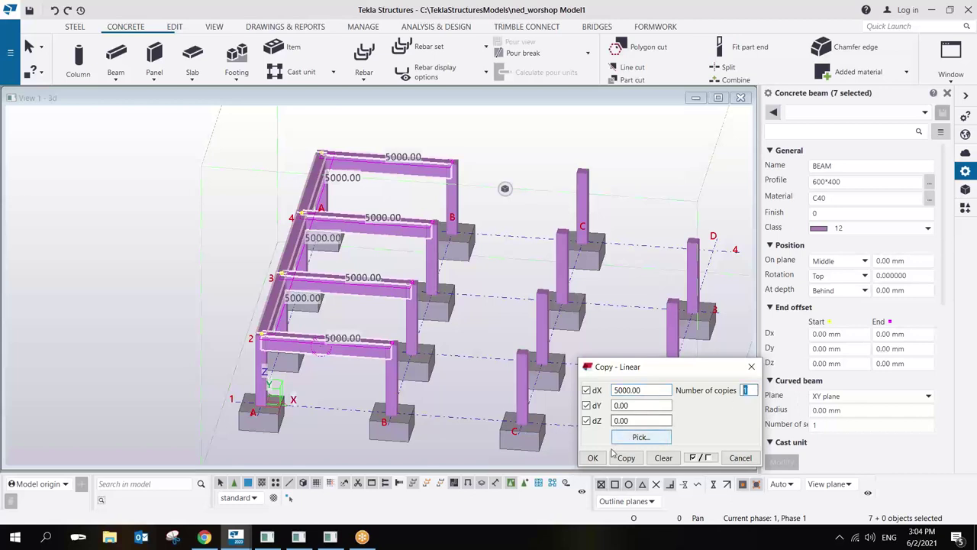
text(3)
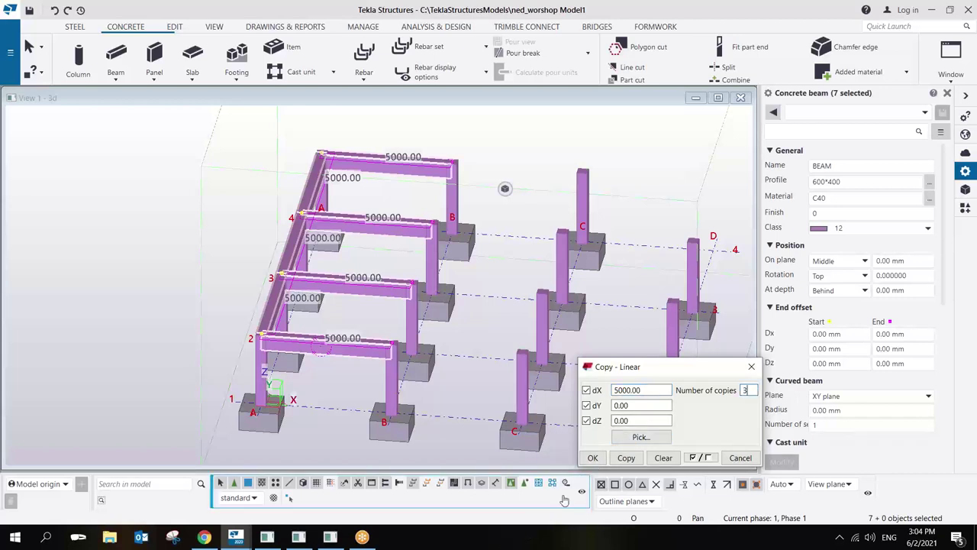
click(626, 458)
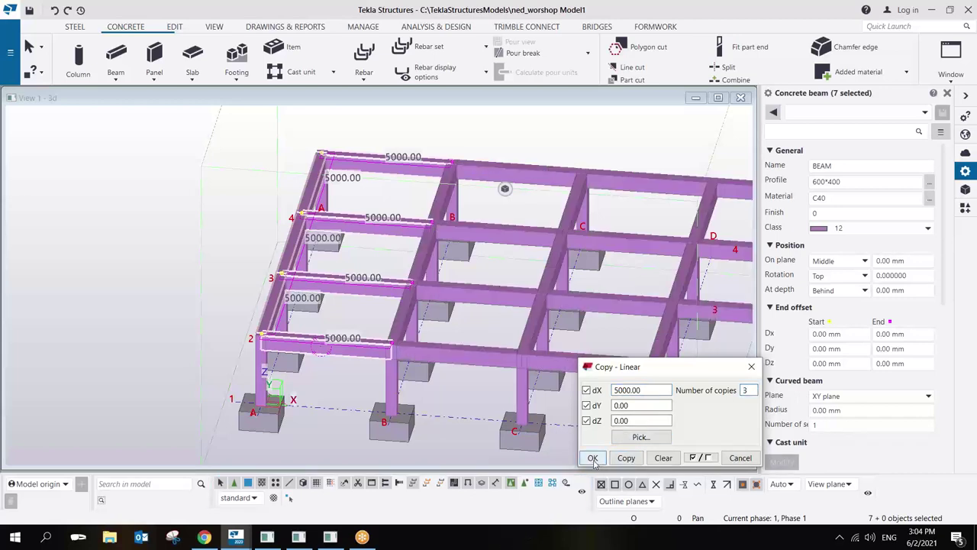
click(593, 458)
scroll(593, 458, down, 3)
In plan view, delete the beam ends overhanging beyond grid D.
right_click(671, 486)
key(Escape)
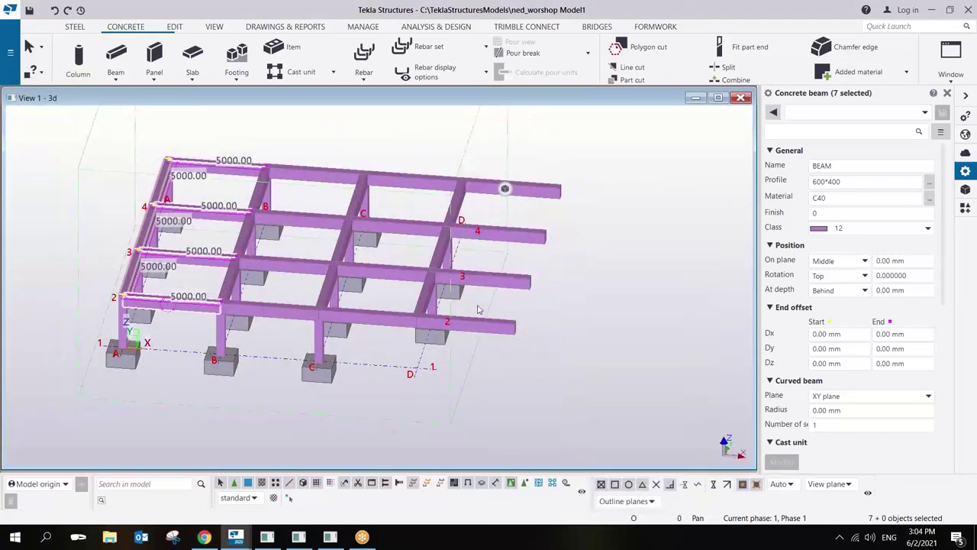
key(ctrl+p)
drag(447, 309, 396, 341)
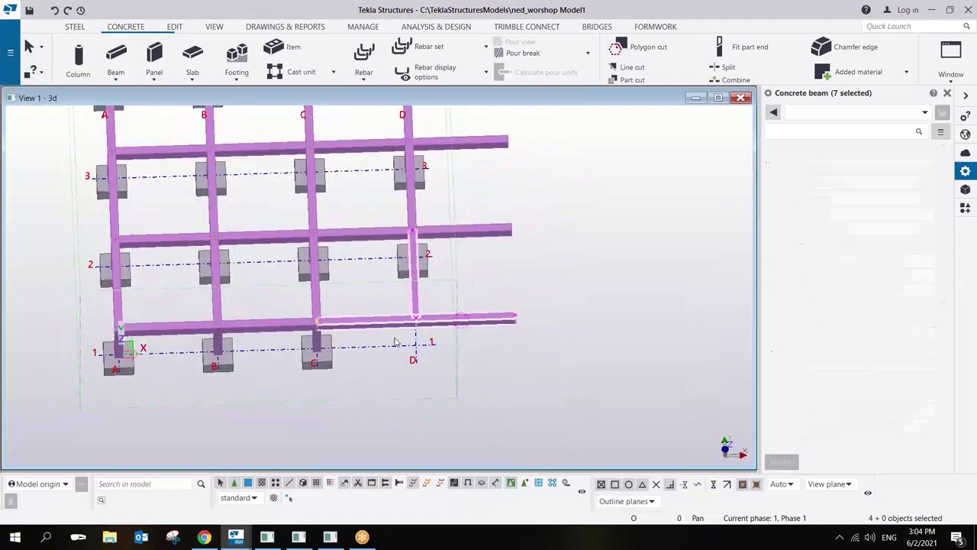
key(Delete)
middle_drag(478, 273, 474, 409)
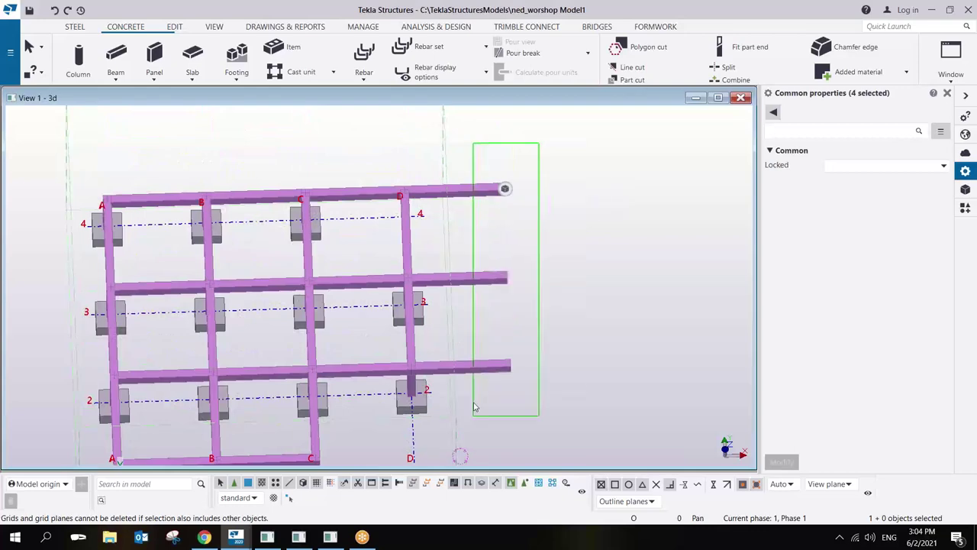
key(Delete)
scroll(384, 219, down, 3)
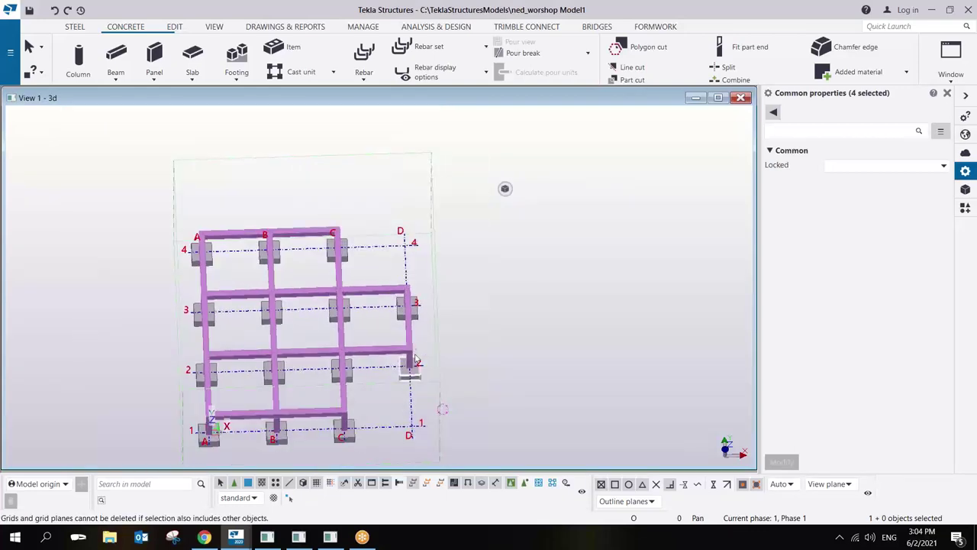
key(ctrl+p)
scroll(327, 323, up, 6)
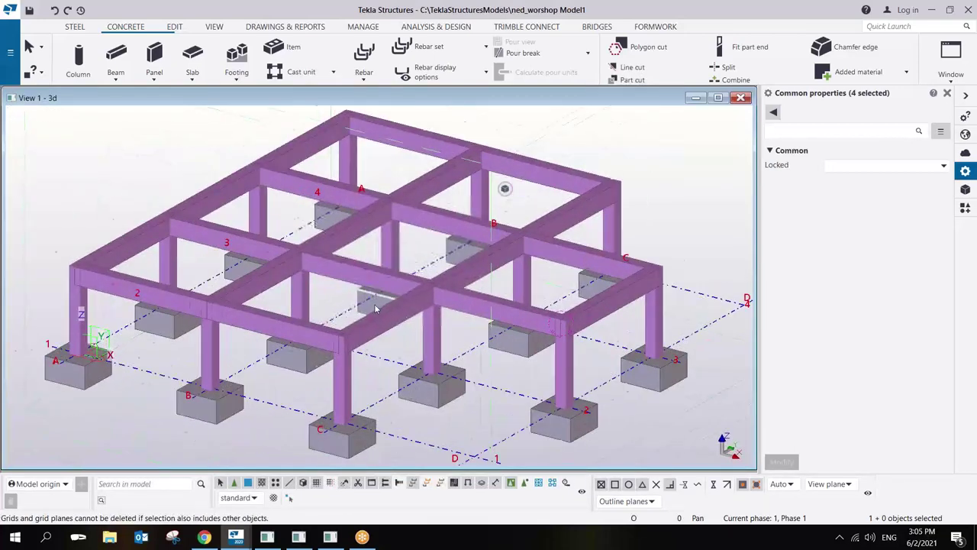
ctrl+middle_drag(558, 288, 387, 342)
scroll(390, 311, up, 2)
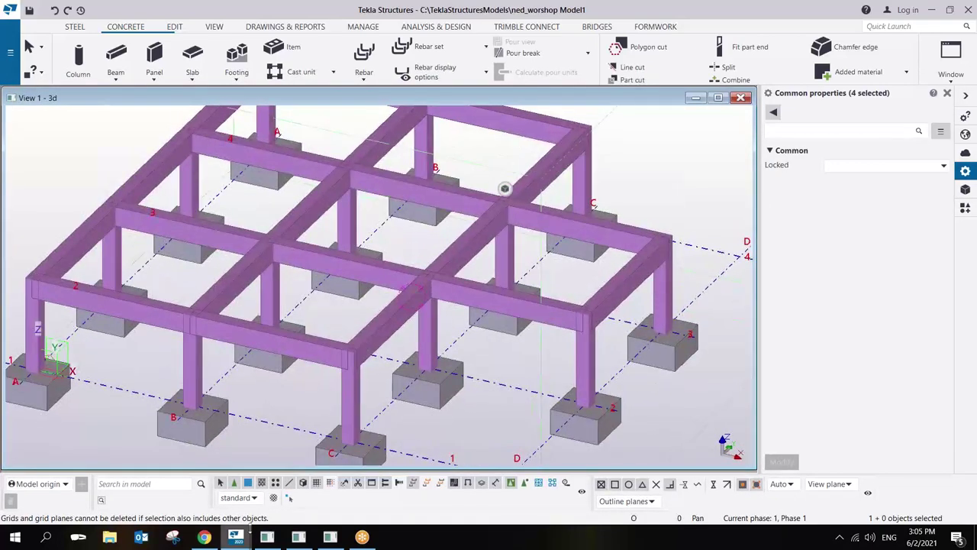
mouse_move(204, 536)
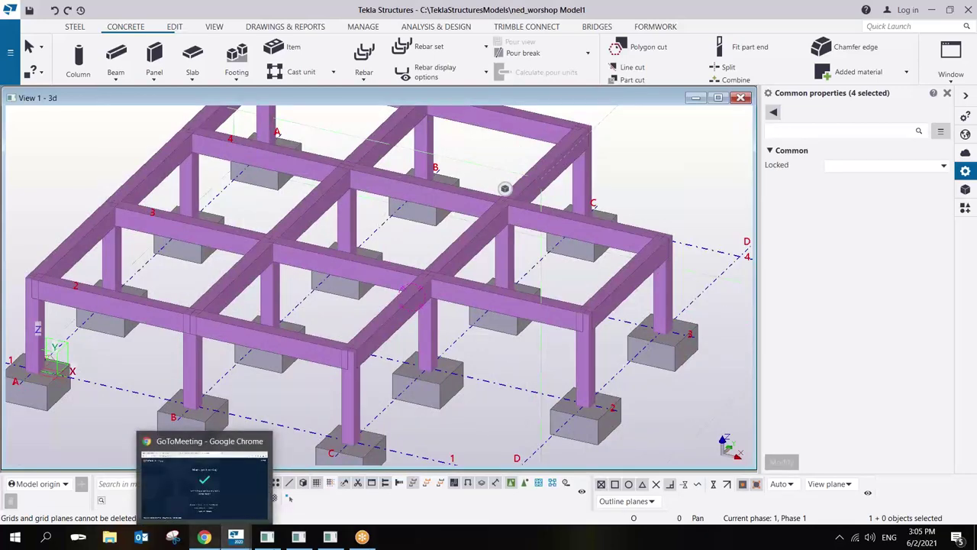
scroll(416, 303, down, 4)
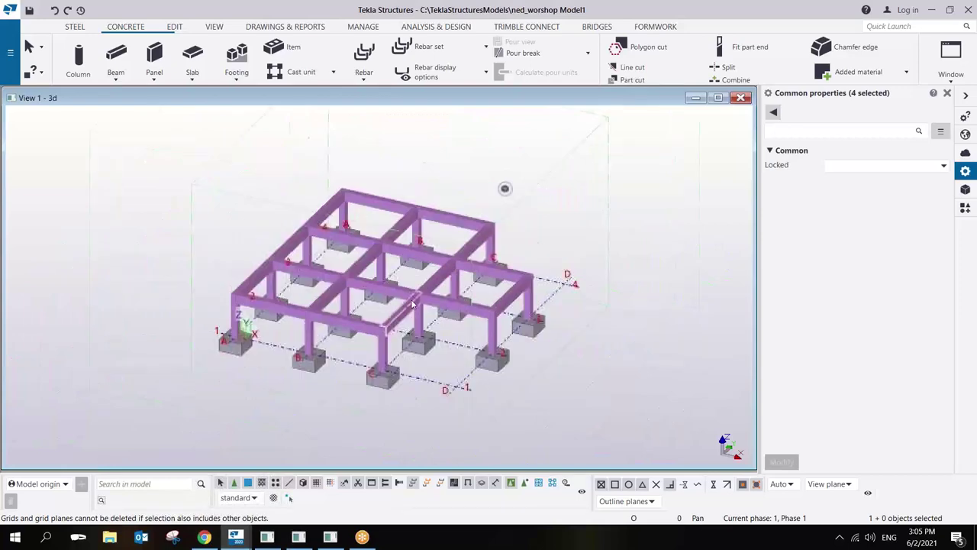
scroll(416, 304, up, 2)
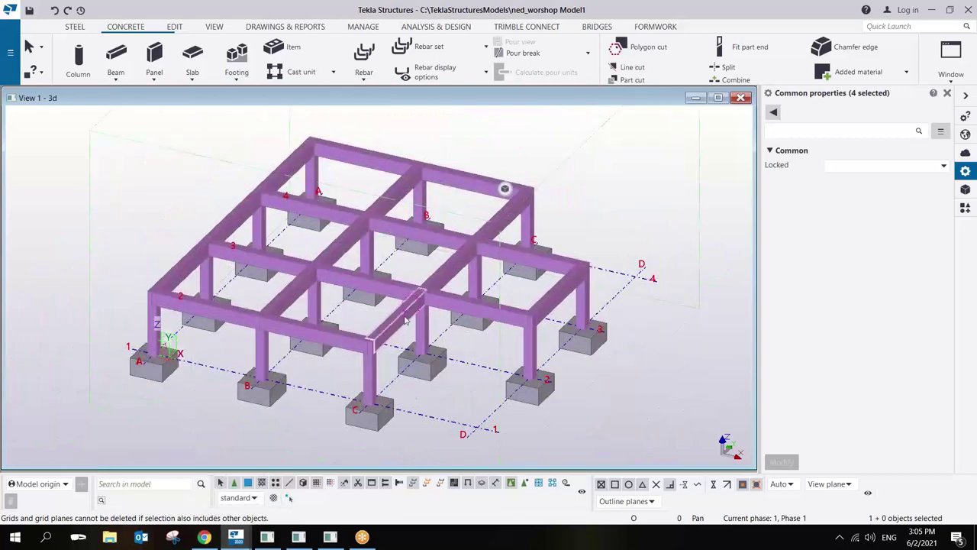
Delete the copied beams so only the columns remain.
key(Delete)
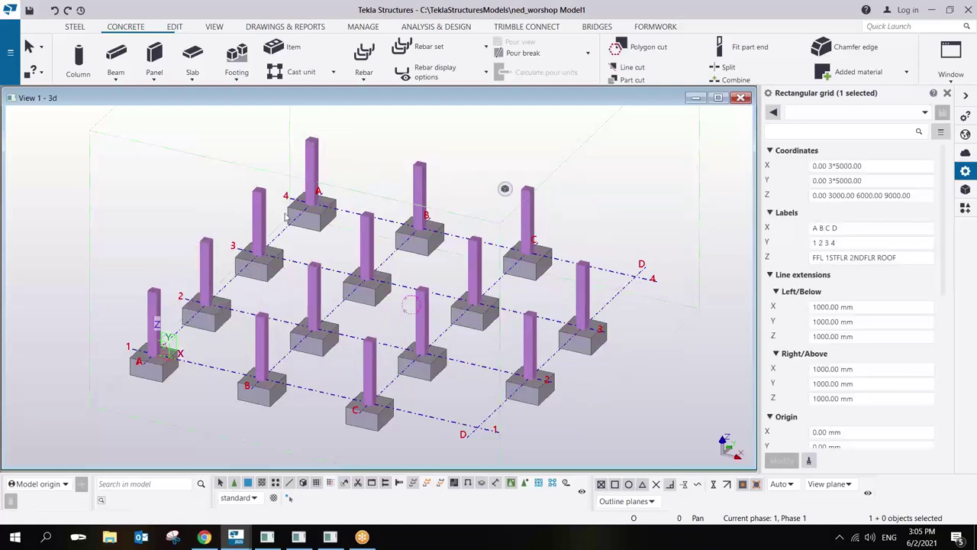
scroll(286, 217, up, 5)
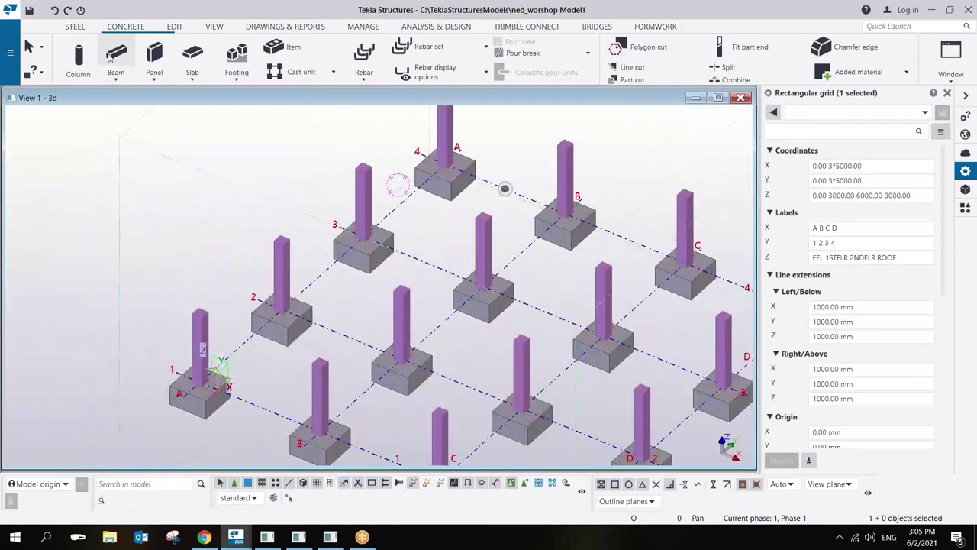
middle_drag(302, 254, 229, 282)
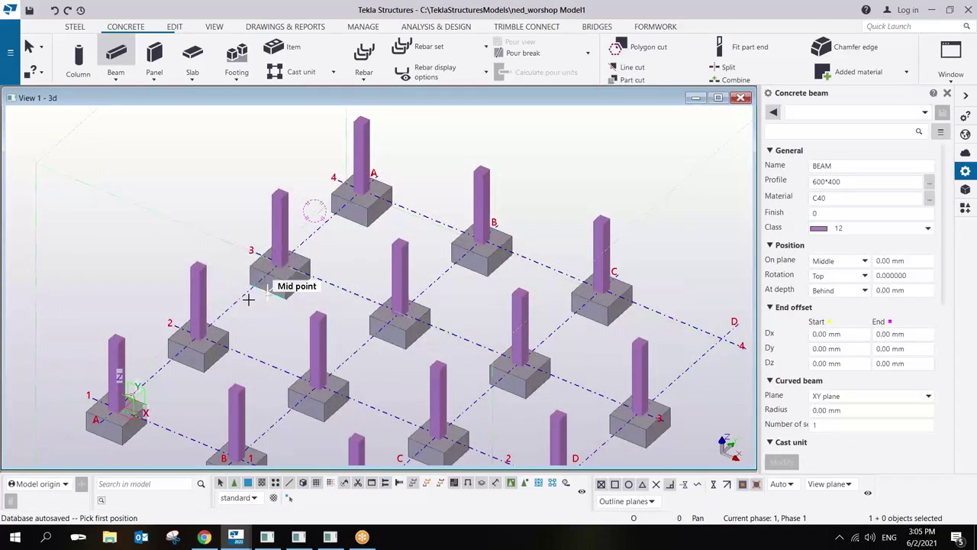
scroll(115, 336, up, 2)
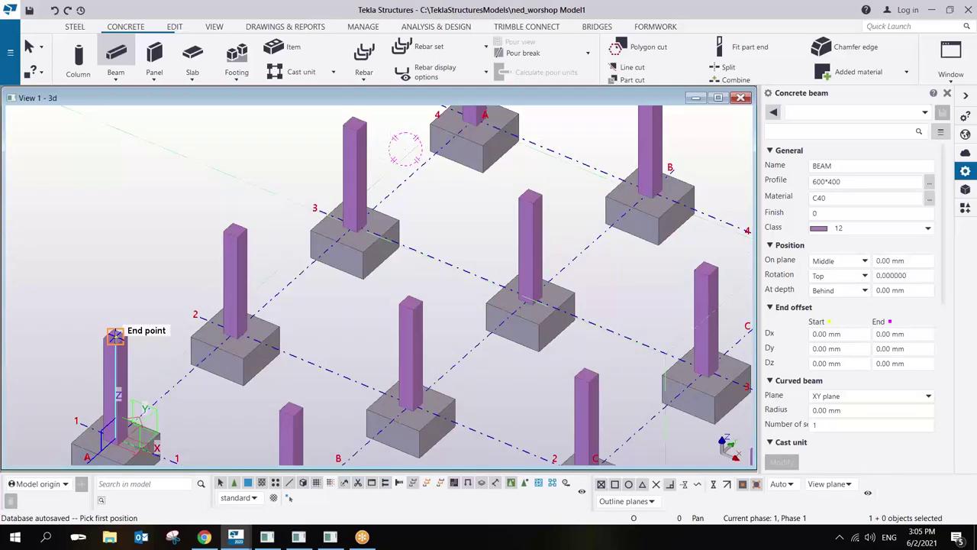
Run concrete beams across column tops along grid A from 1 to 4, then along grid 4 to C.
click(115, 336)
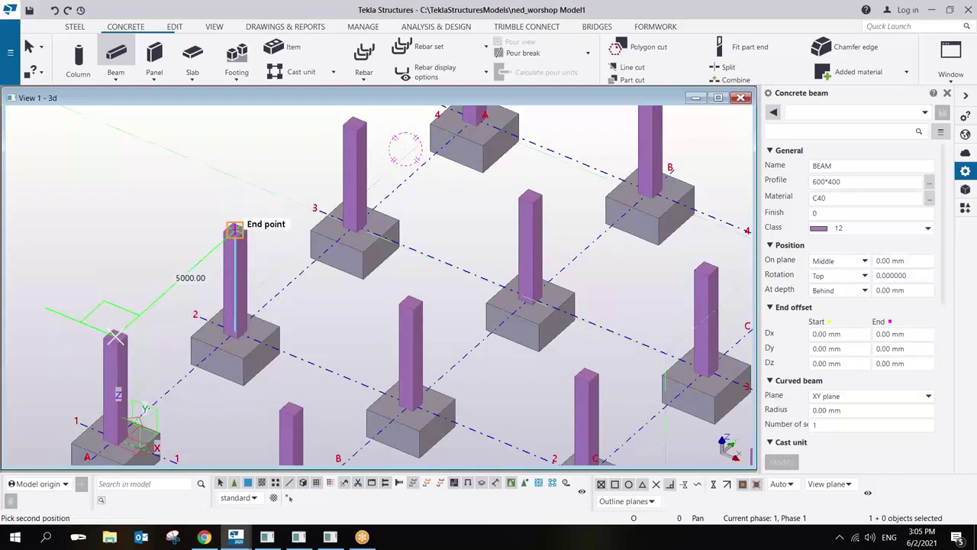
click(234, 227)
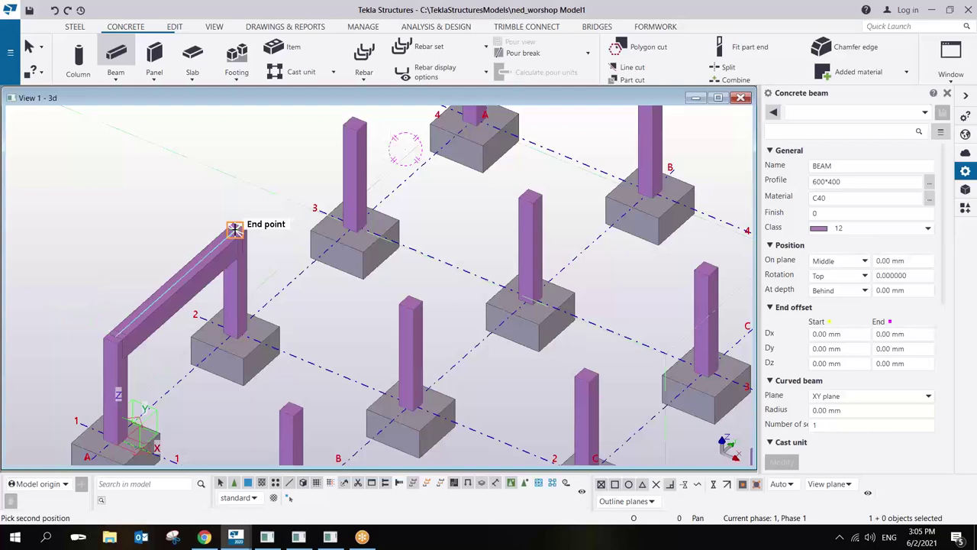
click(353, 124)
middle_drag(353, 125, 296, 298)
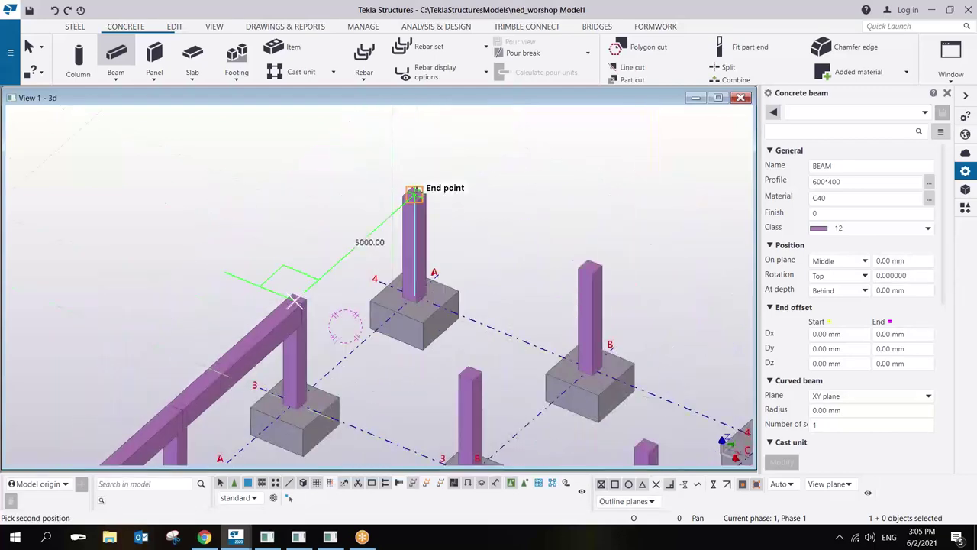
click(414, 195)
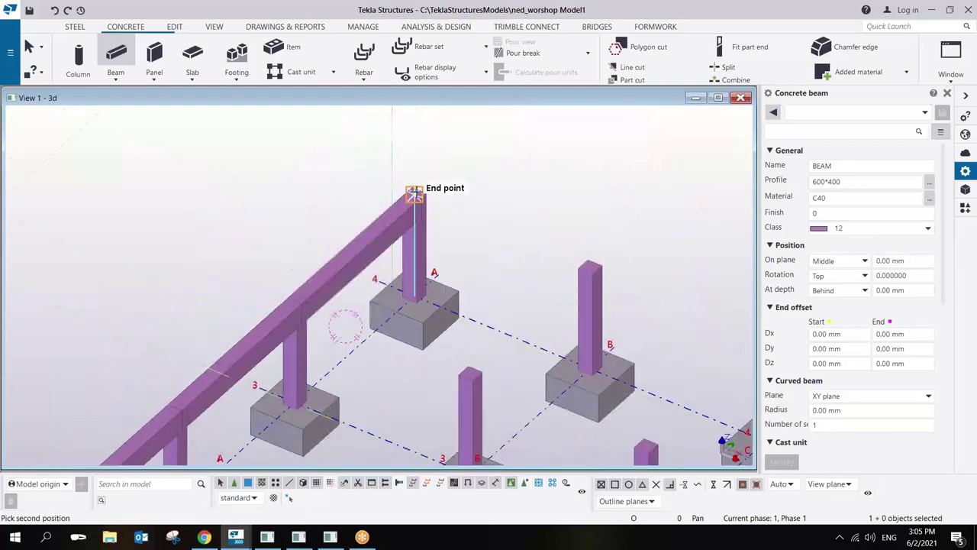
click(591, 265)
middle_drag(590, 265, 344, 175)
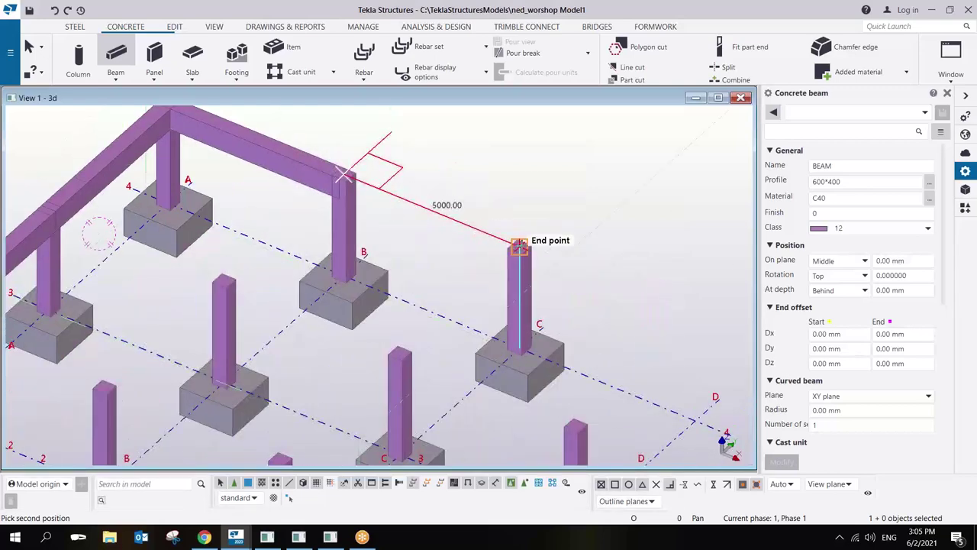
click(519, 244)
scroll(269, 312, down, 4)
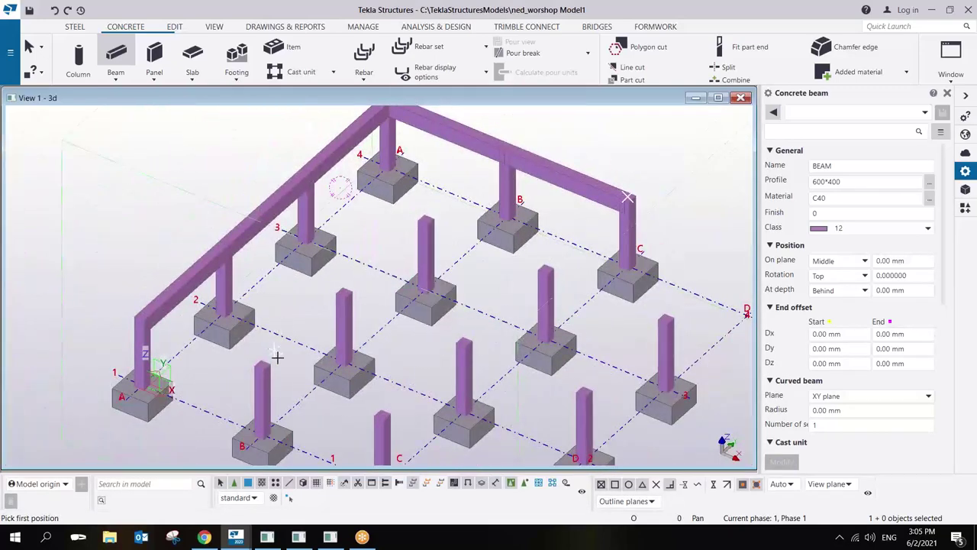
click(262, 367)
Place the grid B beam from column B-1 through B-2 up to the grid 4 beam.
right_click(276, 245)
click(298, 256)
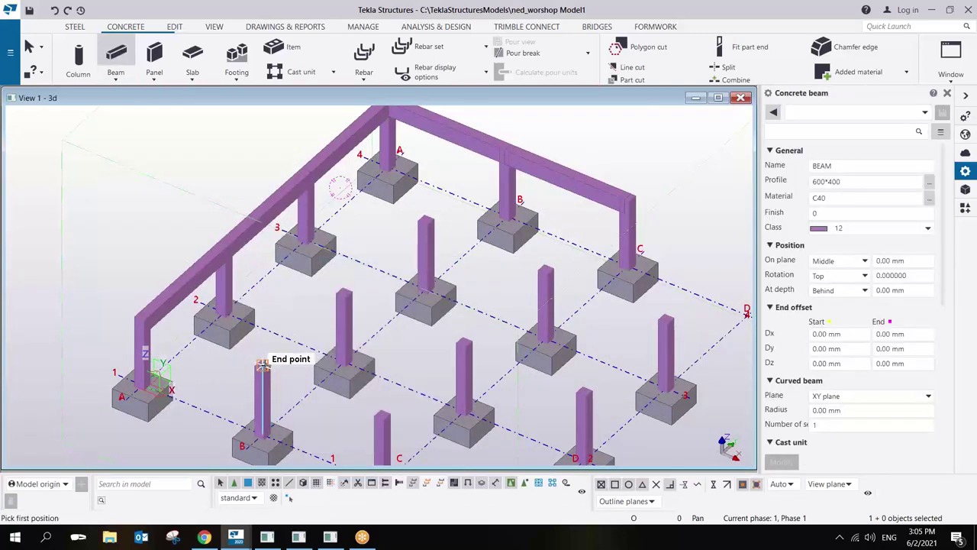
click(262, 366)
click(345, 296)
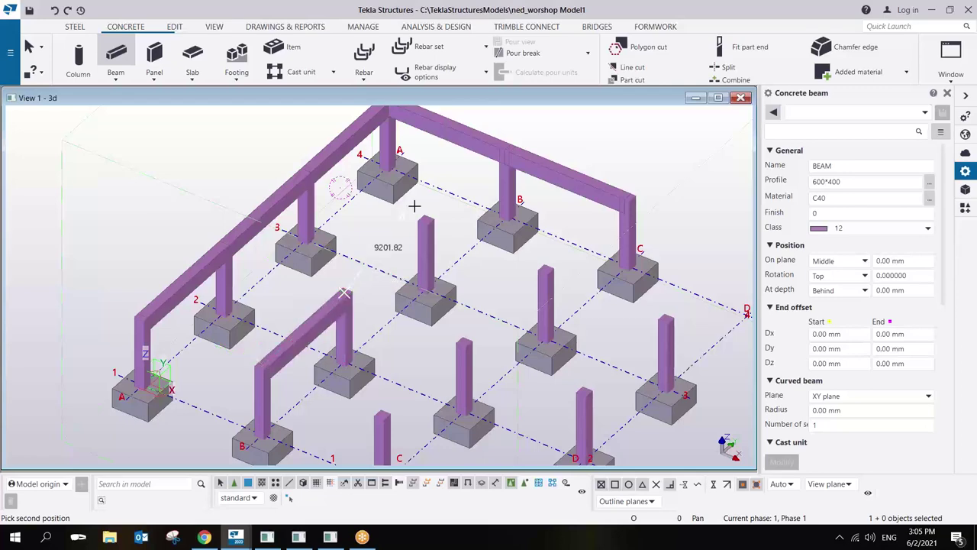
click(428, 220)
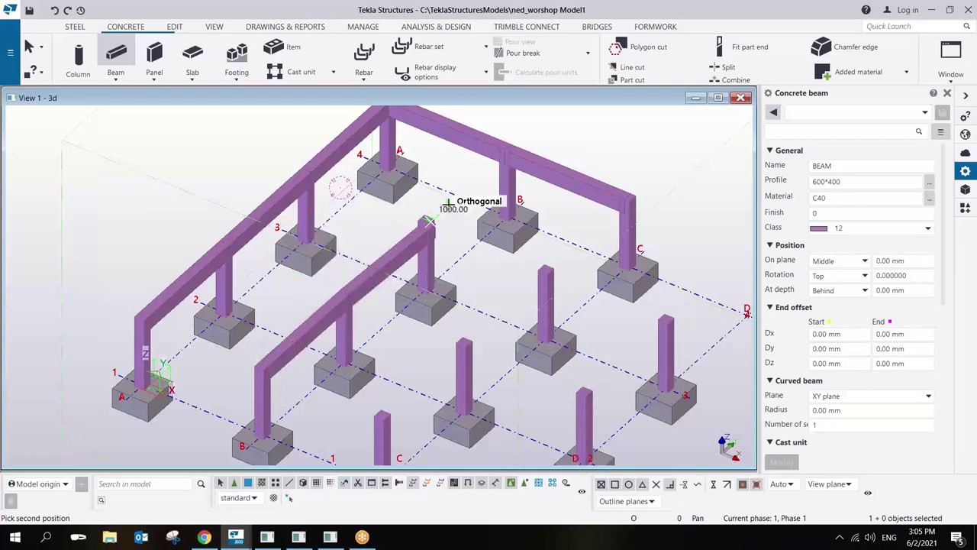
key(Escape)
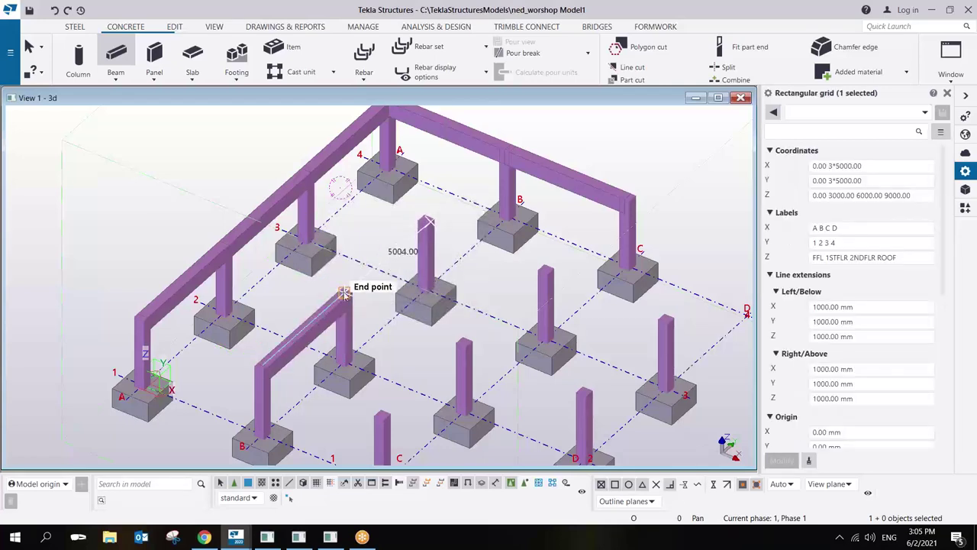
click(344, 293)
click(426, 219)
key(ctrl+z)
click(345, 292)
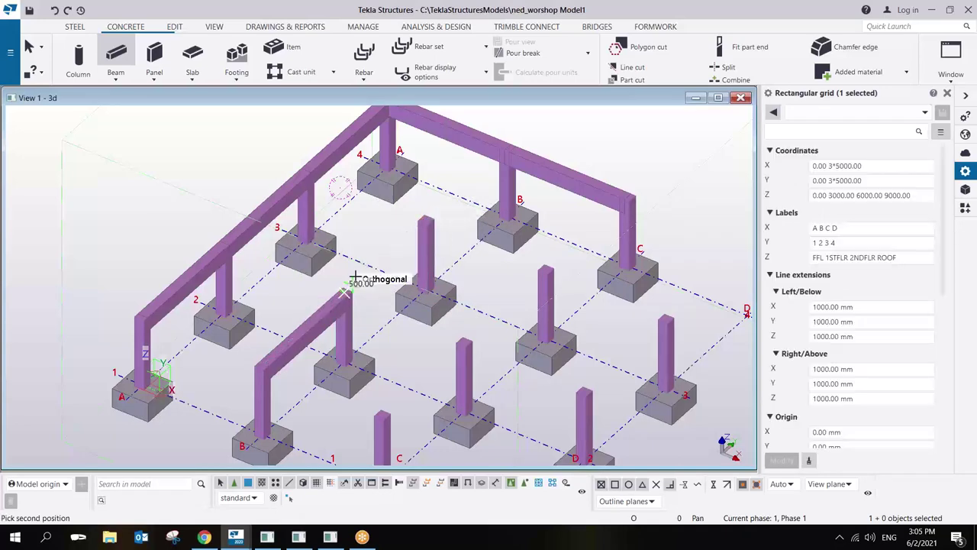
double_click(425, 220)
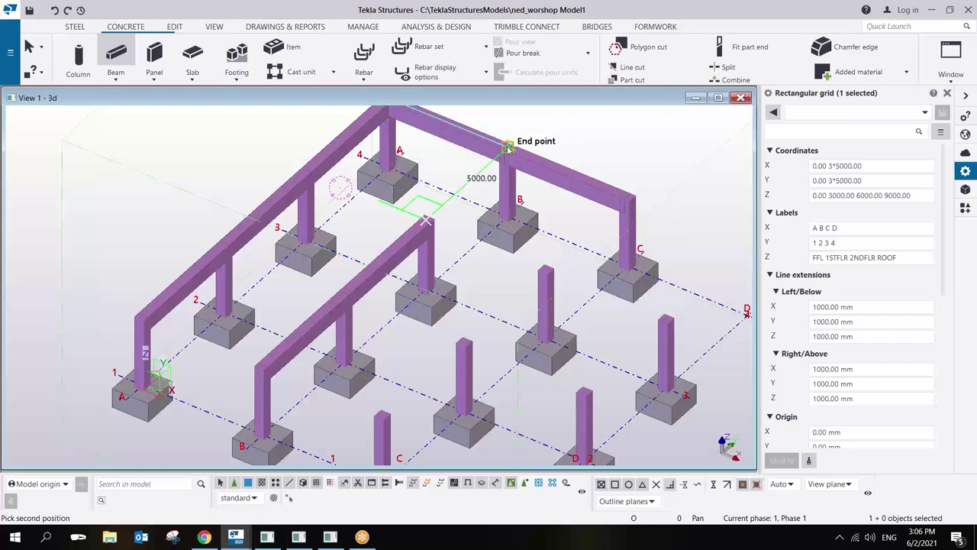
click(508, 145)
Run beams along grid 2 from A-2 through B-2 and C-2 to the new column top.
click(143, 319)
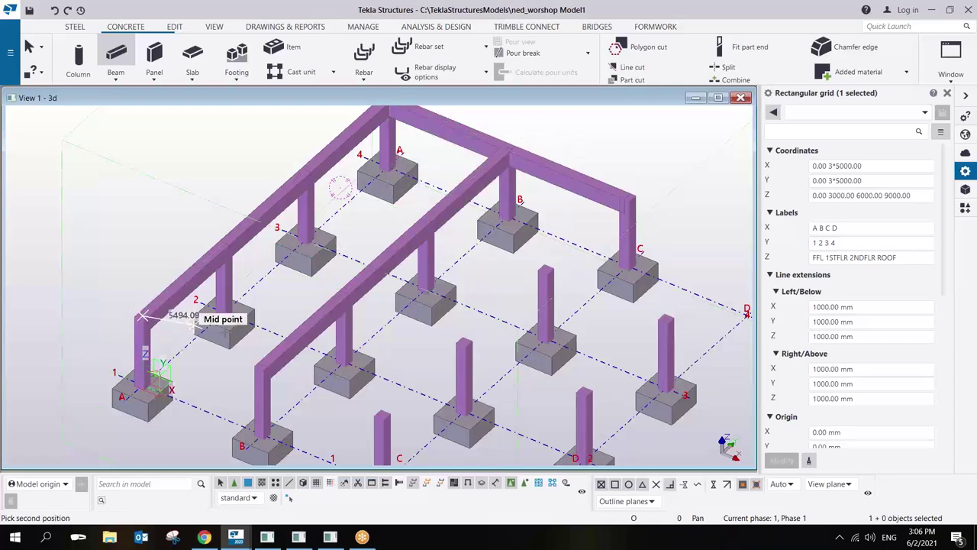
double_click(262, 365)
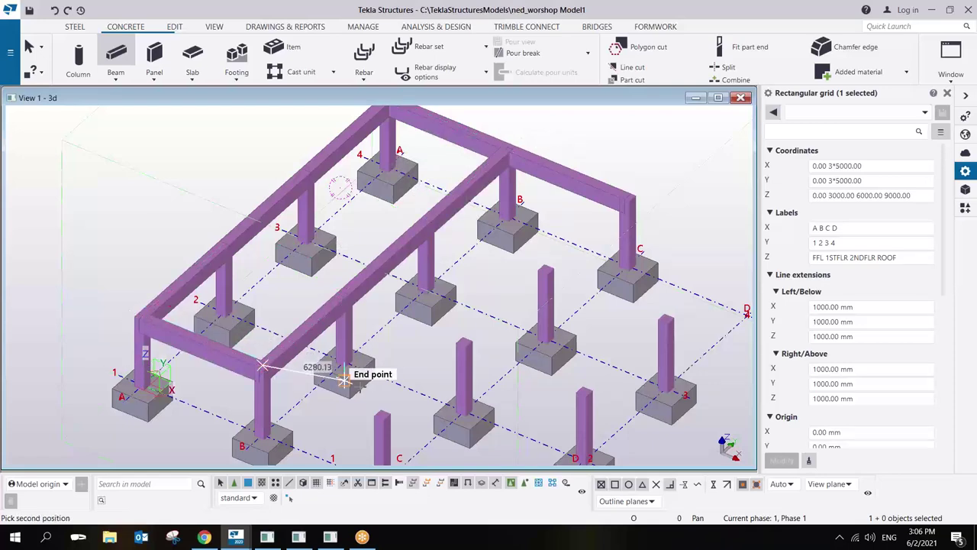
scroll(379, 409, up, 3)
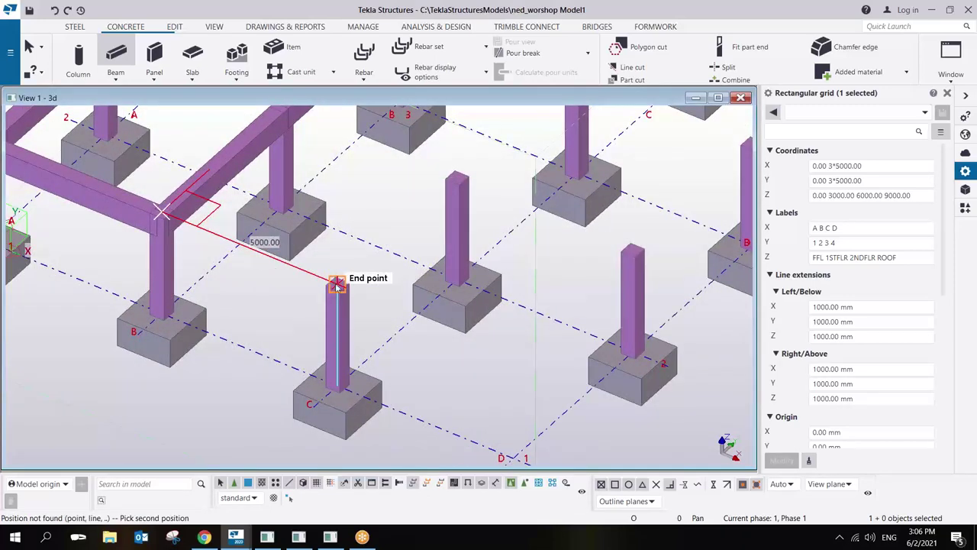
double_click(337, 284)
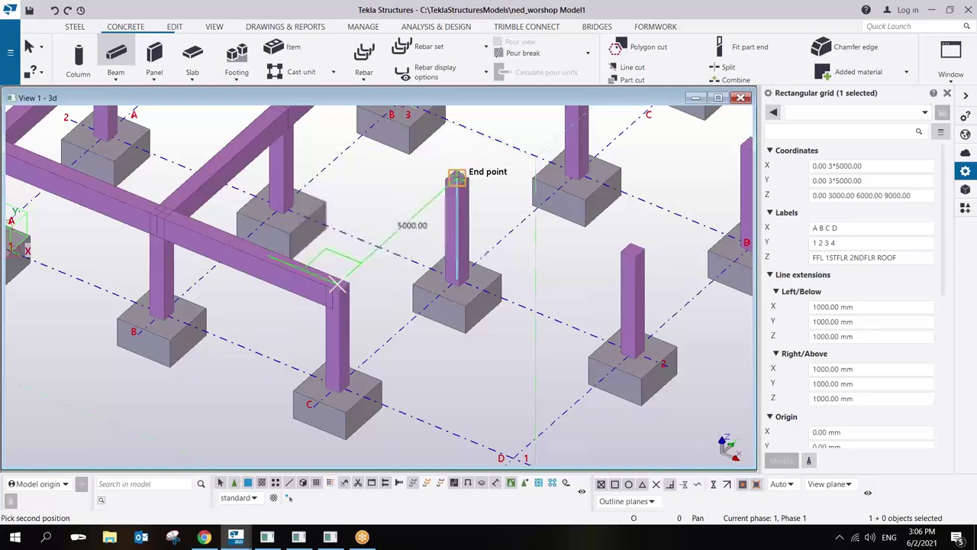
middle_drag(458, 175, 486, 229)
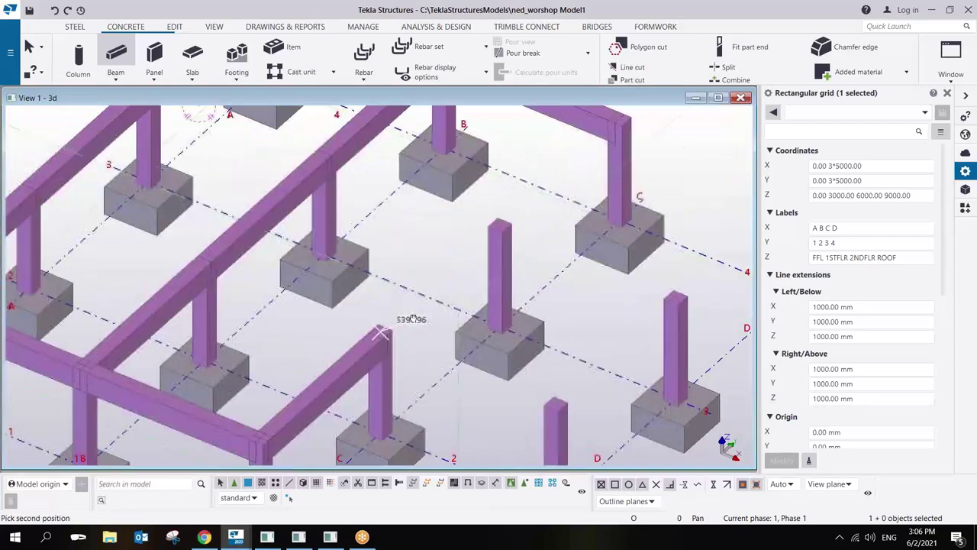
click(497, 226)
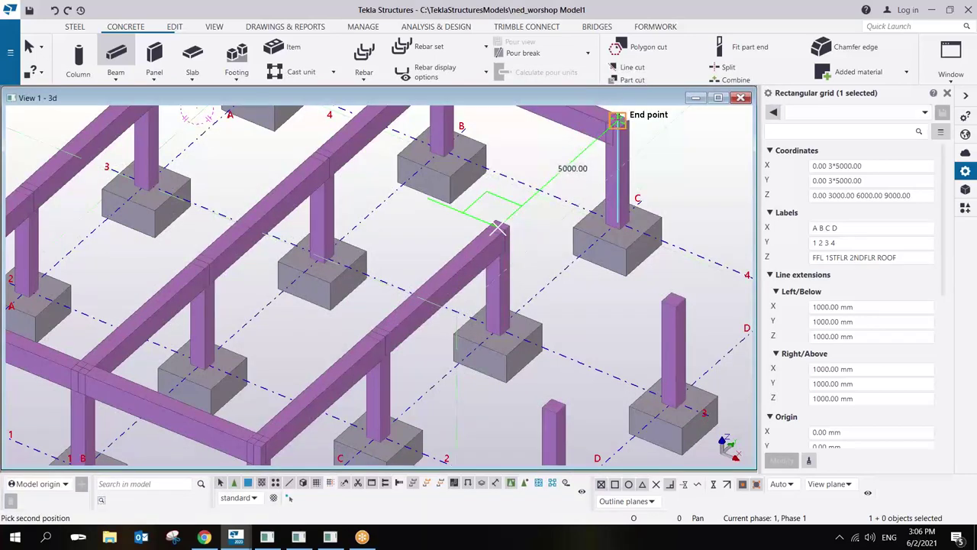
click(617, 120)
scroll(617, 119, down, 3)
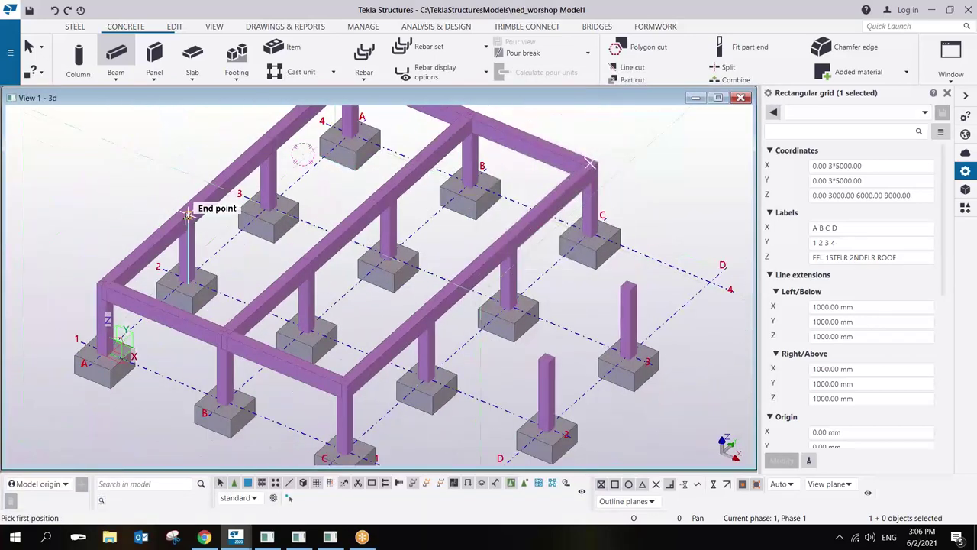
Close the new C–D bay with beams from the frame corner to the new column tops.
click(425, 305)
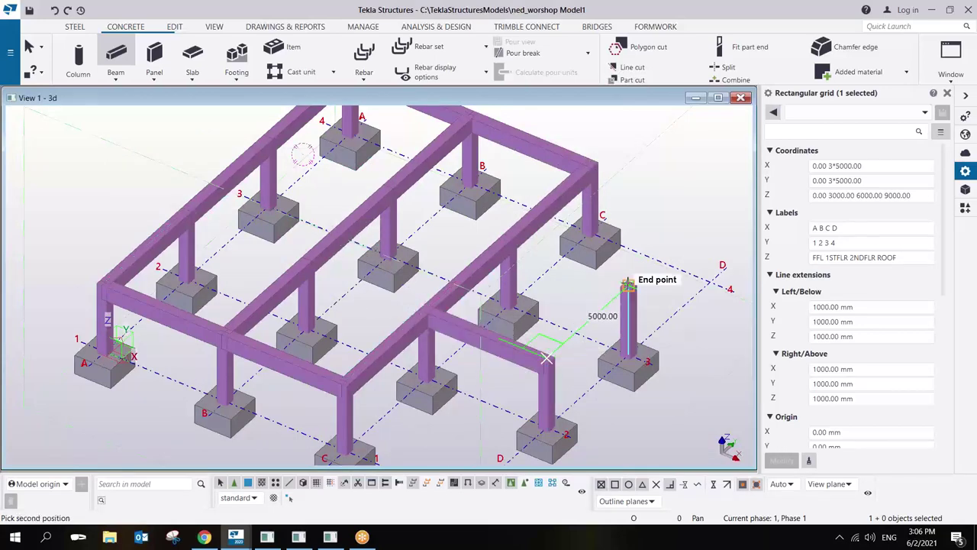
click(627, 284)
click(628, 286)
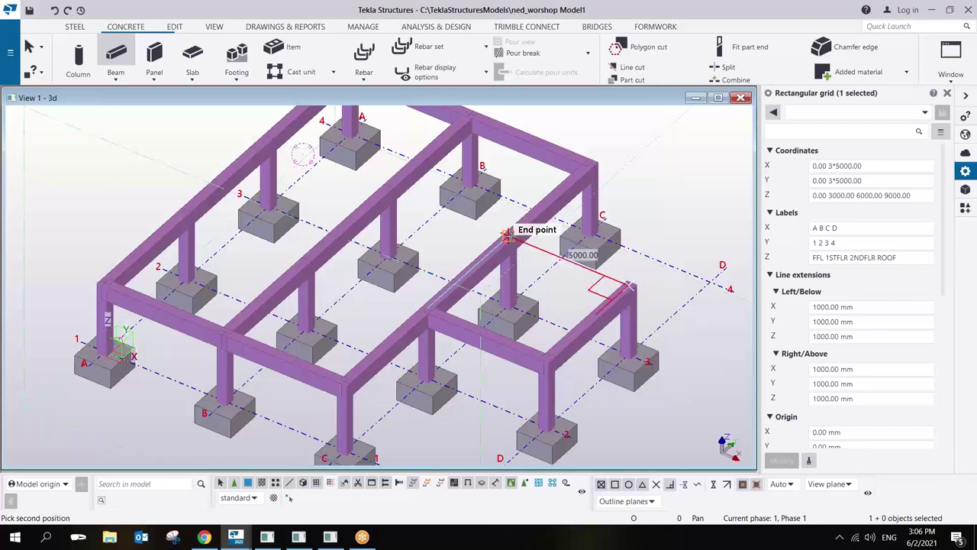
click(507, 237)
right_click(428, 193)
Copy the two front 5000 mm beams from their end point across the frame grid.
click(452, 205)
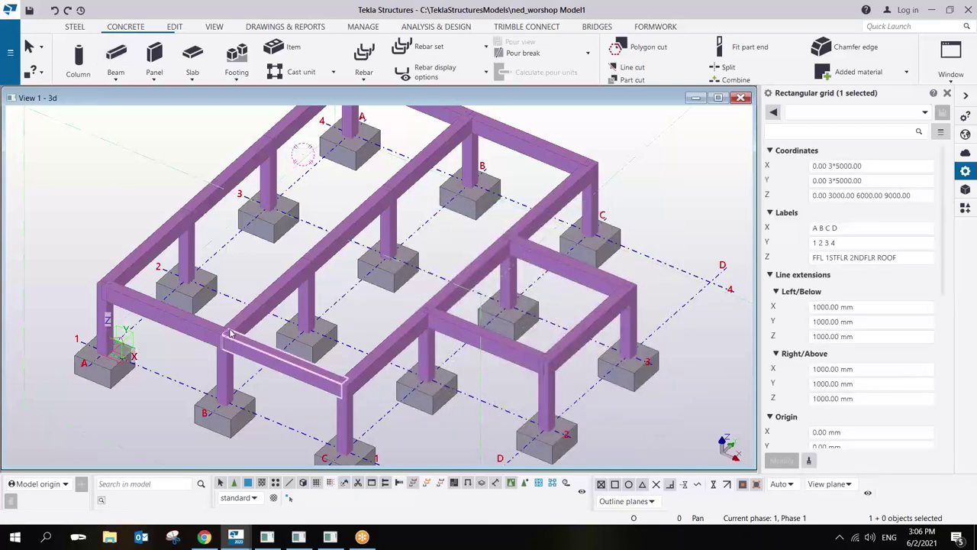
click(183, 321)
ctrl+click(277, 351)
right_click(268, 349)
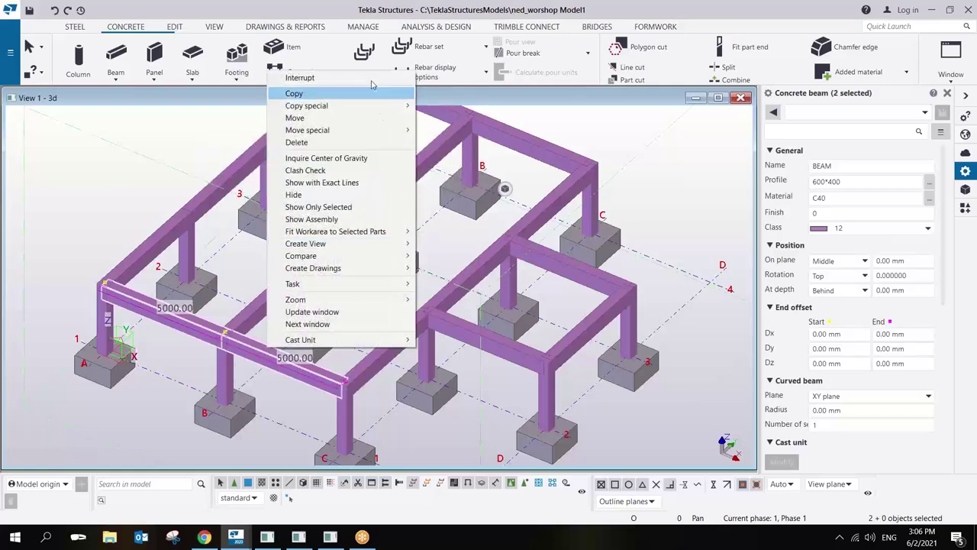
click(304, 93)
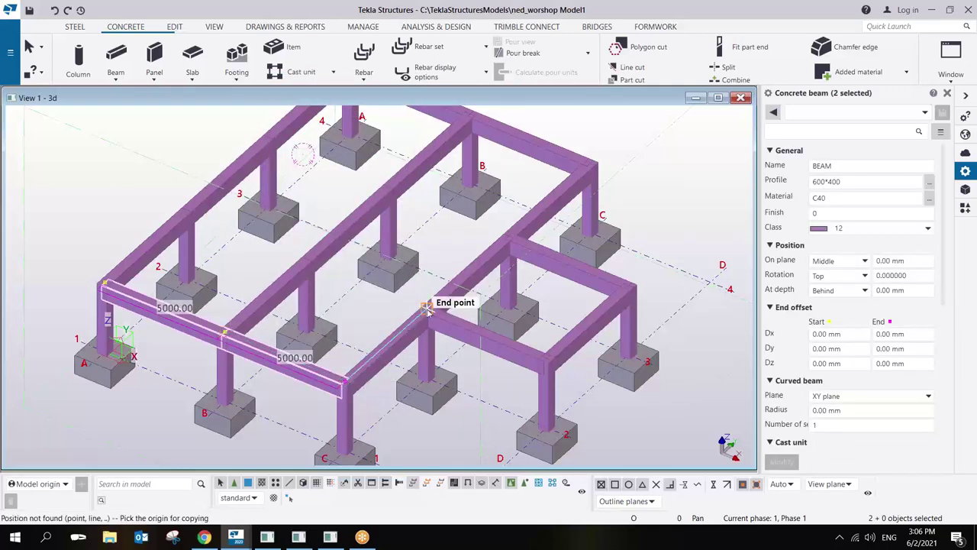
click(345, 376)
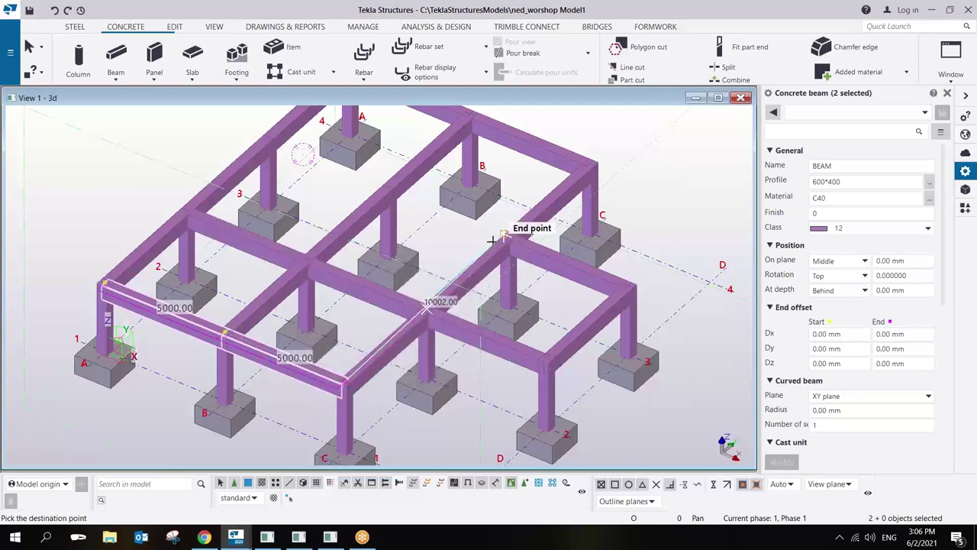
right_click(584, 197)
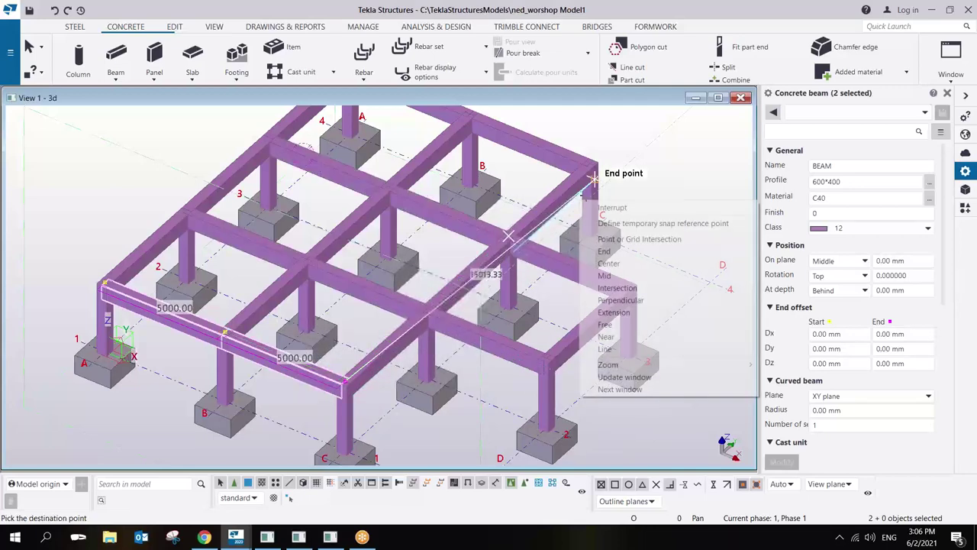
click(634, 207)
Turn the model to a front elevation and select three front beams.
scroll(429, 345, down, 5)
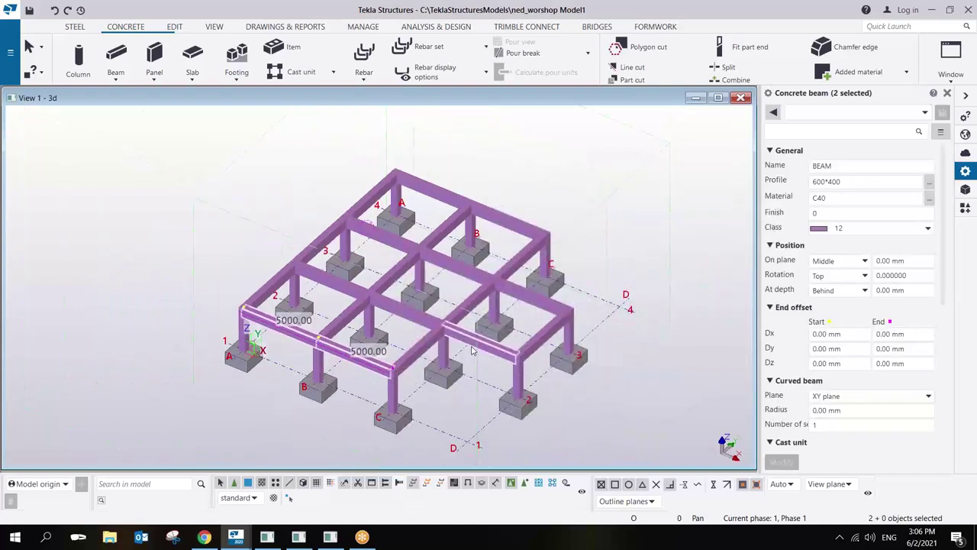
scroll(429, 346, up, 5)
ctrl+middle_drag(429, 345, 485, 293)
scroll(375, 248, up, 10)
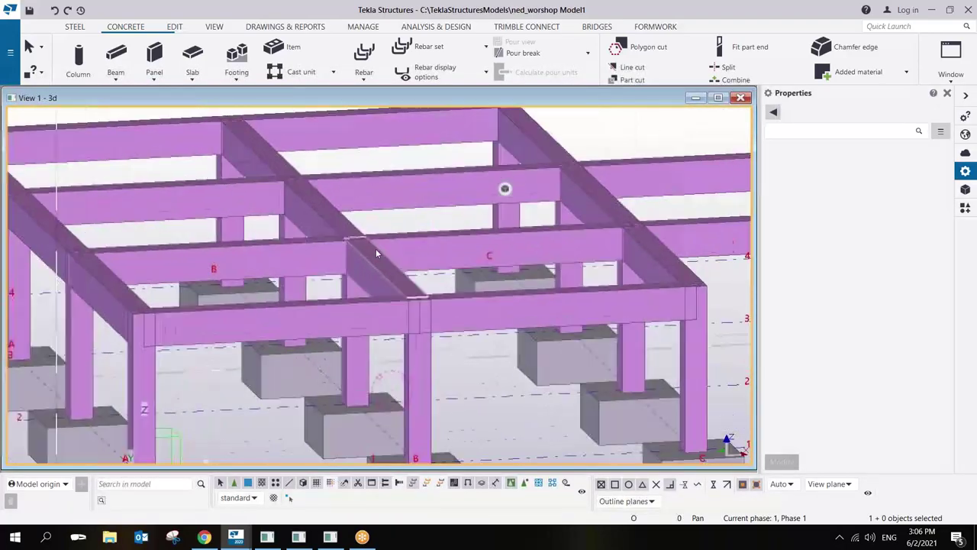
scroll(356, 305, down, 10)
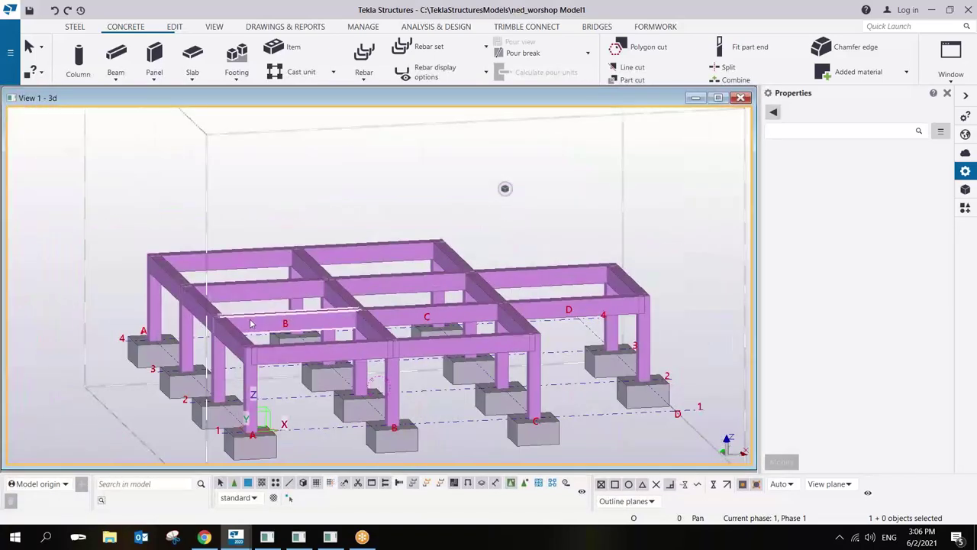
ctrl+middle_drag(251, 324, 196, 308)
drag(277, 356, 277, 357)
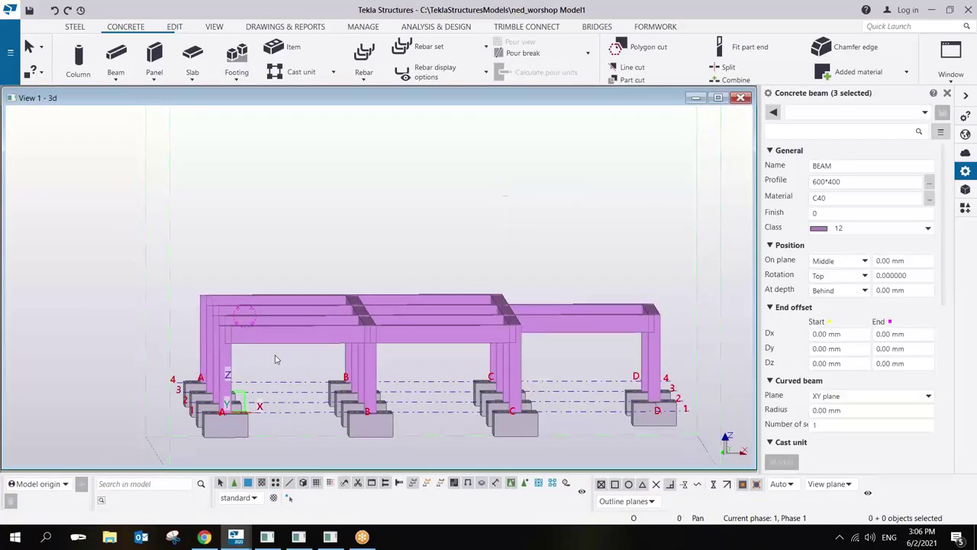
ctrl+middle_drag(276, 359, 338, 403)
scroll(300, 334, up, 5)
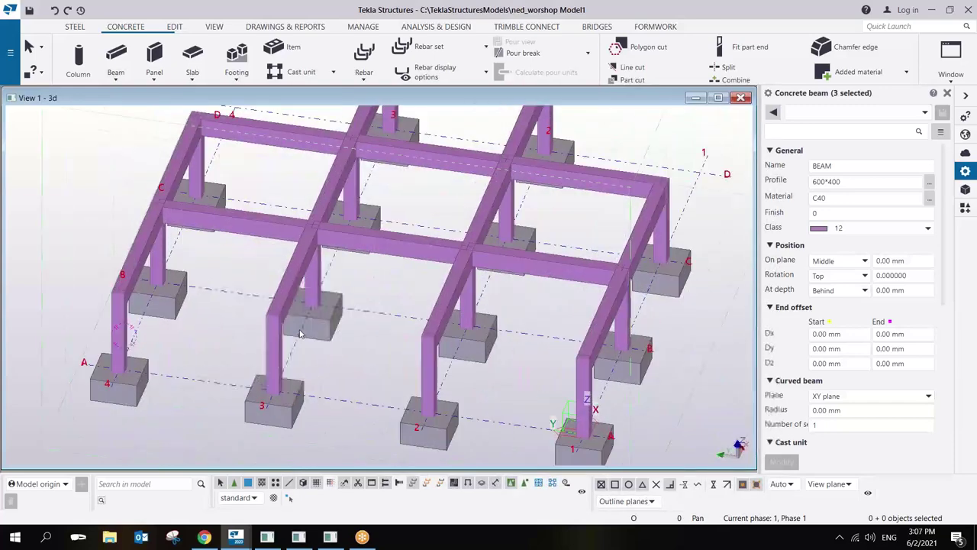
Draw one 15000 mm concrete beam along grid A between the end column tops, then select it.
click(118, 57)
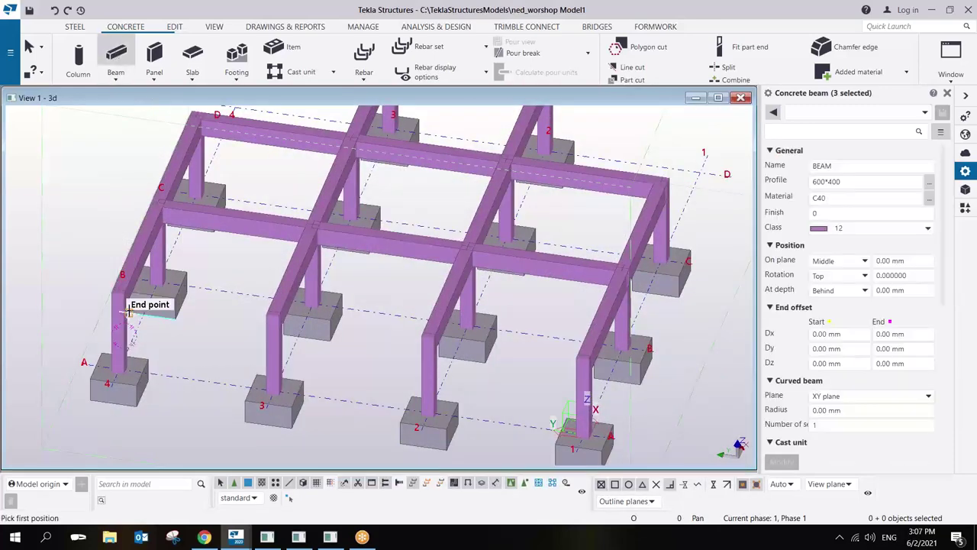
click(120, 288)
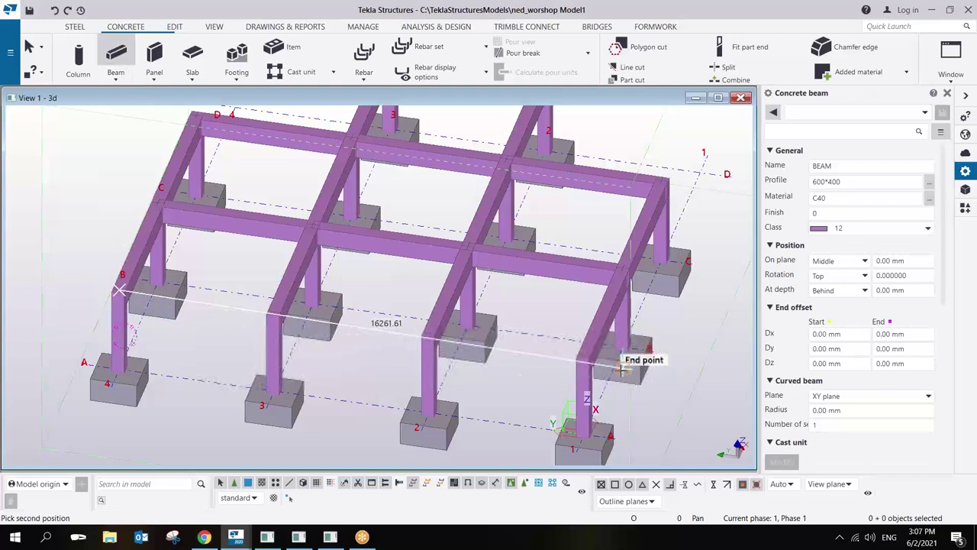
click(582, 353)
right_click(387, 287)
click(412, 297)
scroll(284, 341, up, 2)
scroll(284, 341, up, 5)
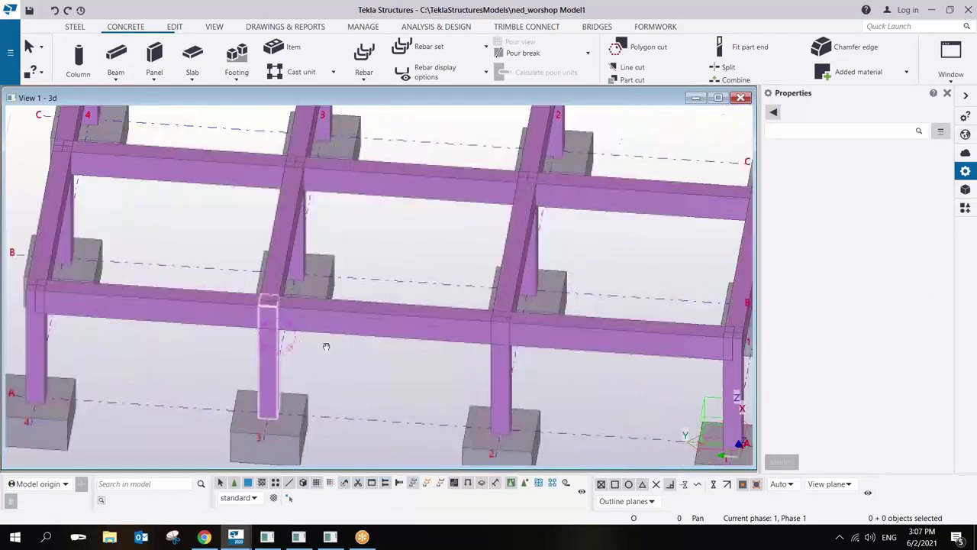
click(255, 324)
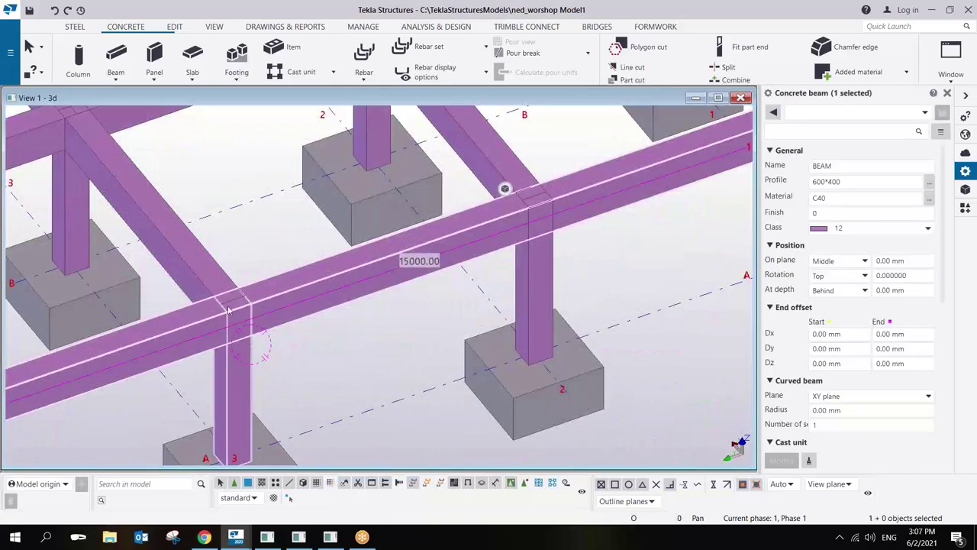
scroll(245, 306, up, 5)
scroll(246, 284, down, 2)
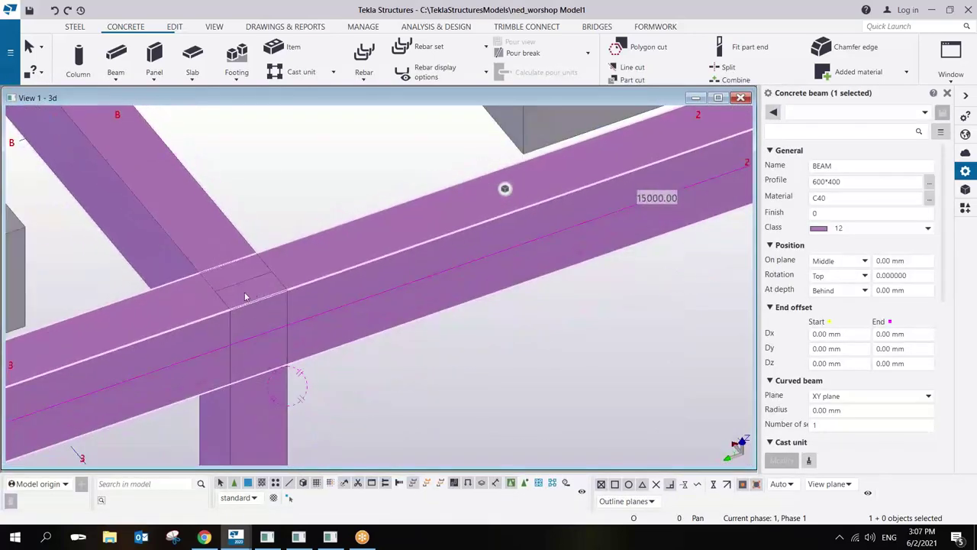
scroll(234, 155, down, 4)
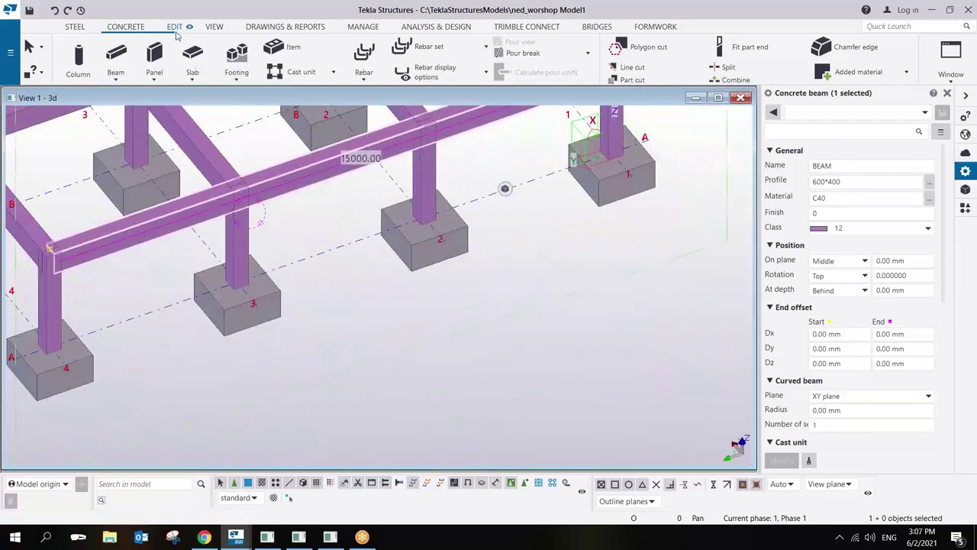
Split the grid A beam at the first column, then the remaining 10000 mm piece at its midpoint.
click(174, 27)
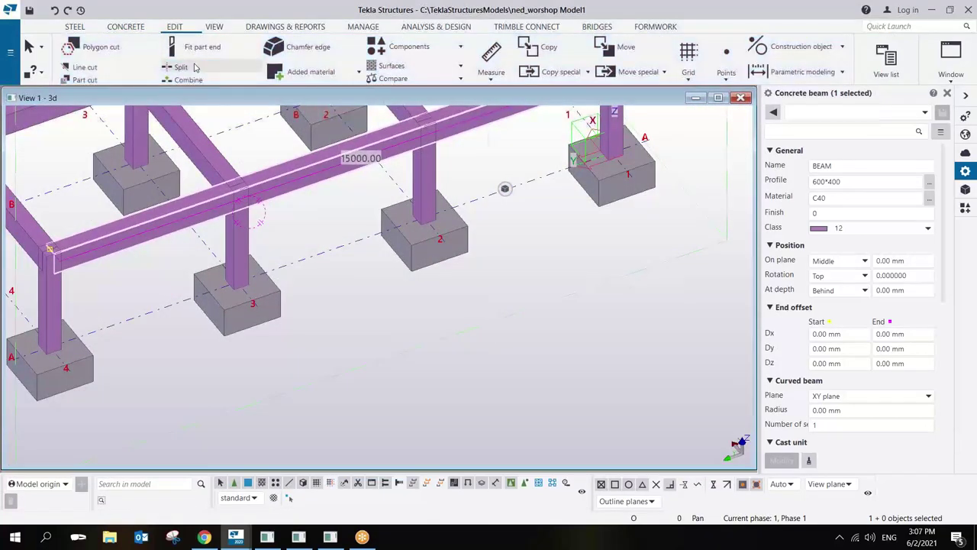
click(195, 68)
scroll(269, 168, up, 2)
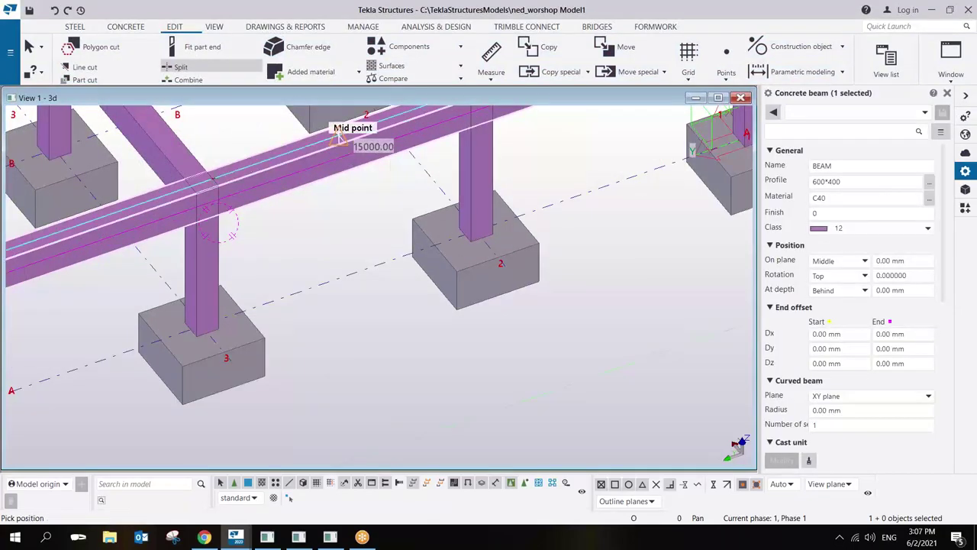
click(201, 183)
middle_drag(201, 183, 363, 252)
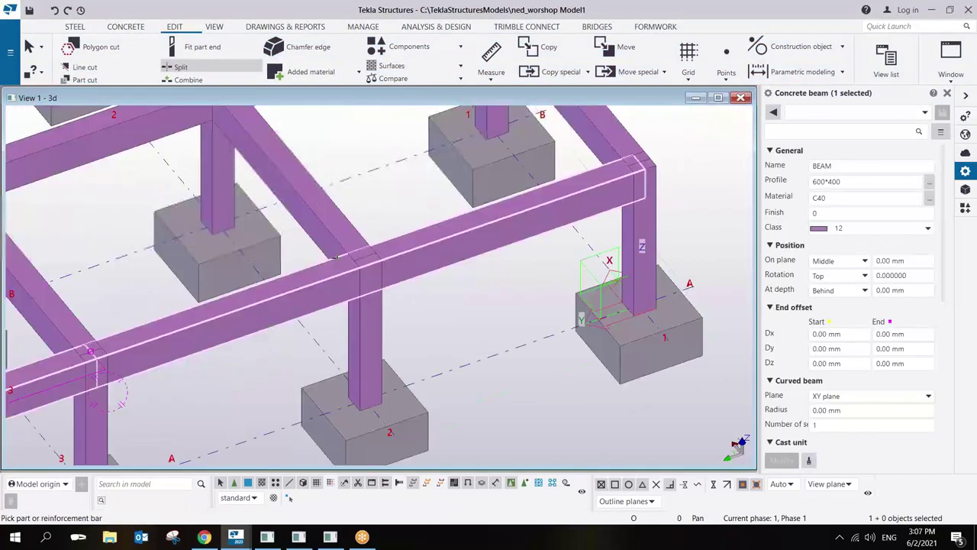
click(365, 259)
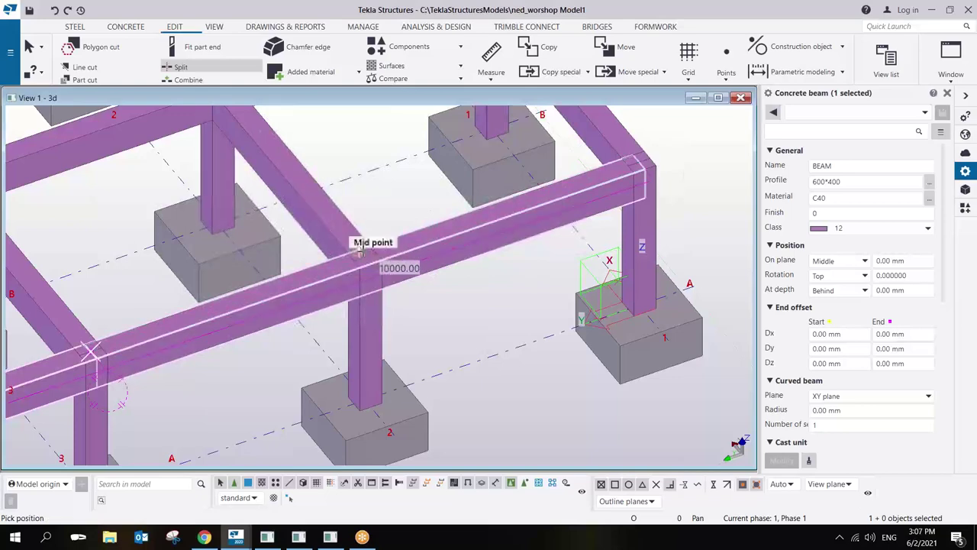
click(367, 257)
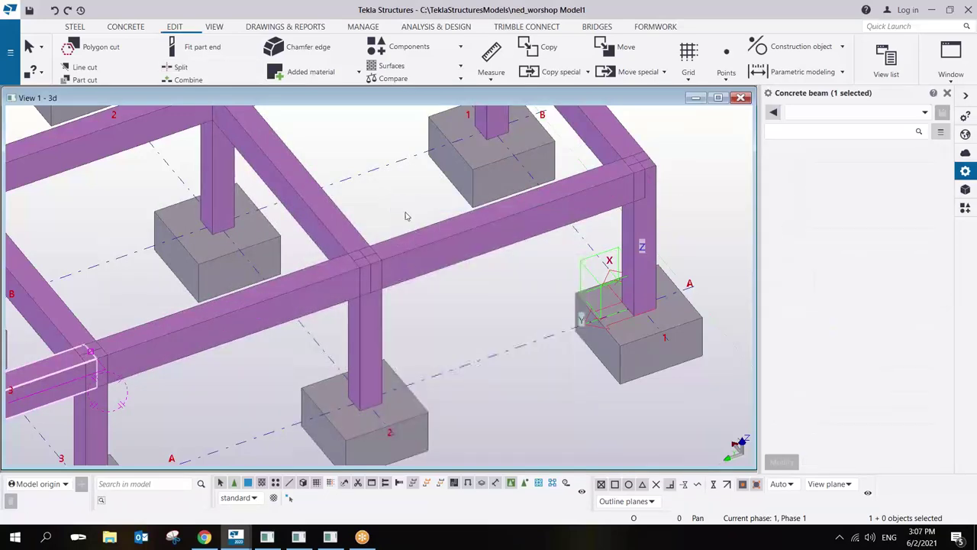
scroll(412, 229, down, 3)
click(226, 309)
click(313, 276)
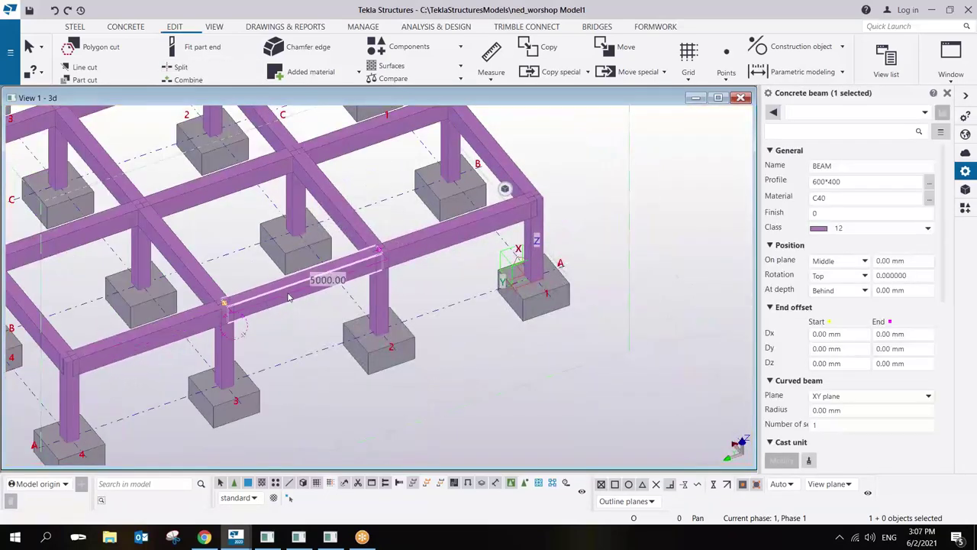
click(450, 233)
scroll(450, 232, down, 2)
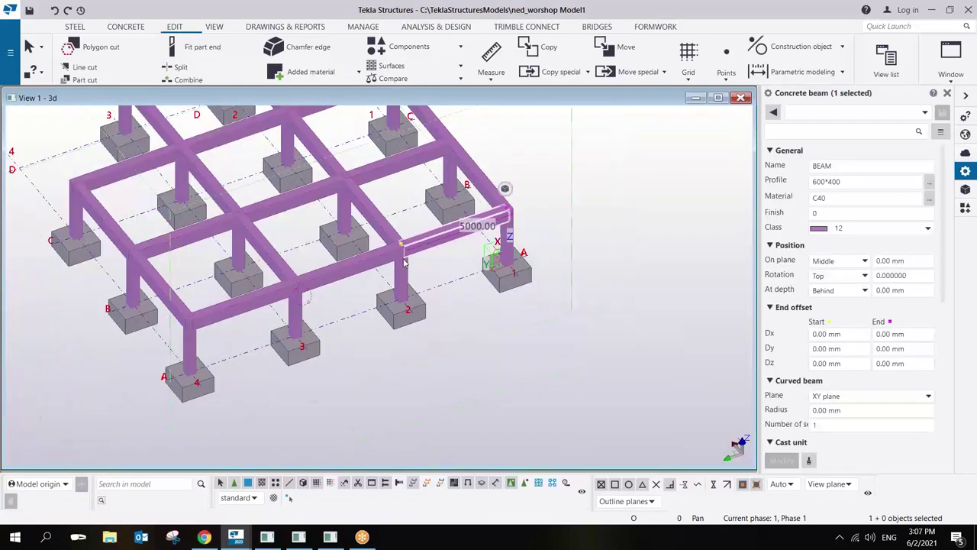
ctrl+middle_drag(347, 266, 283, 256)
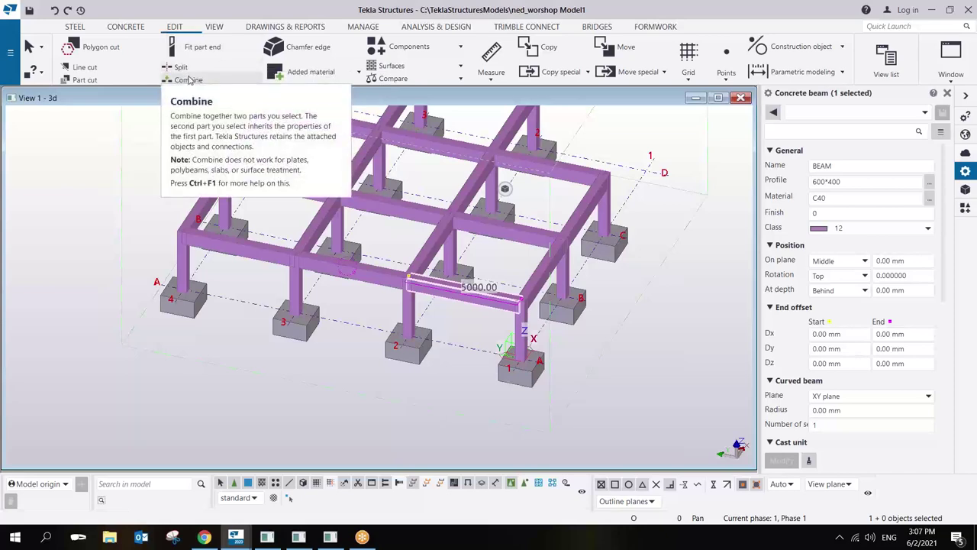
scroll(413, 283, down, 3)
ctrl+middle_drag(412, 283, 476, 280)
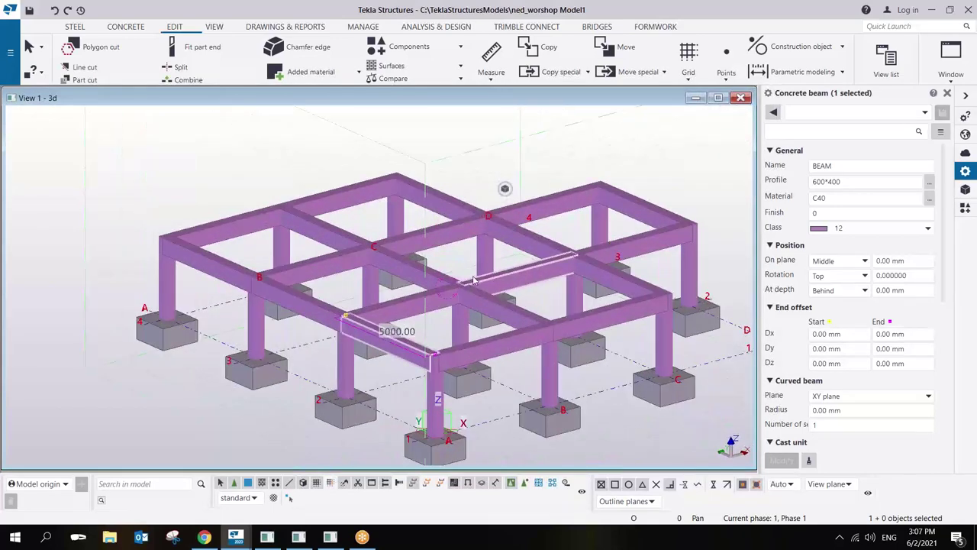
scroll(488, 276, down, 3)
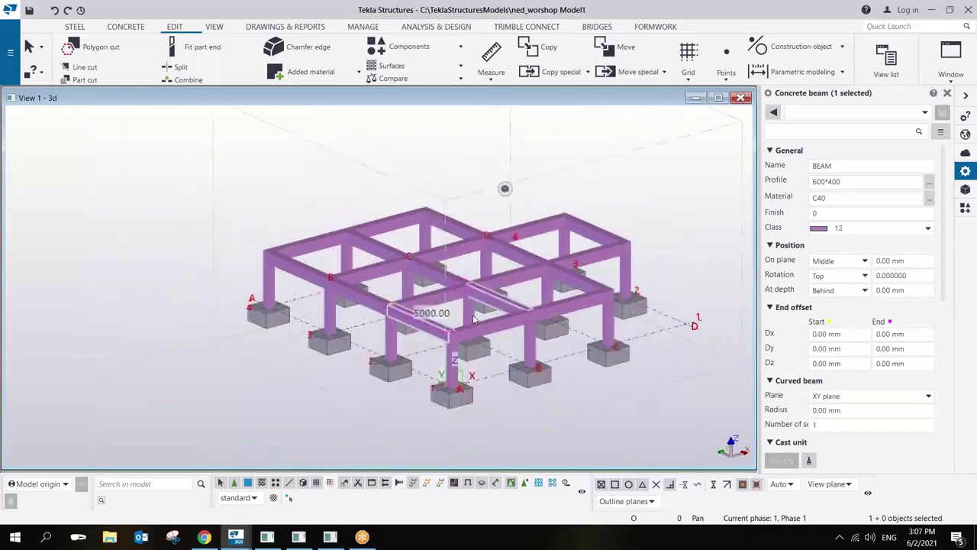
ctrl+middle_drag(441, 329, 419, 318)
scroll(570, 296, up, 6)
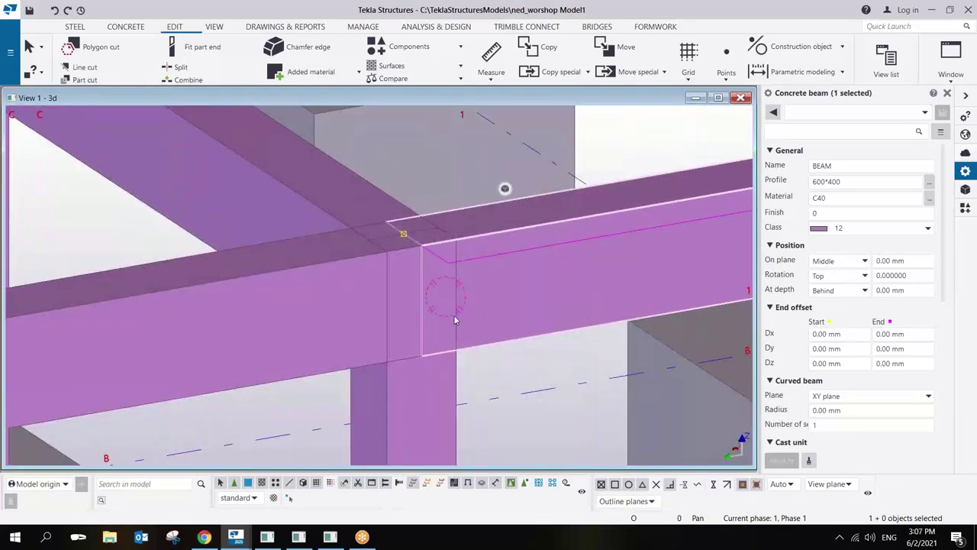
click(423, 375)
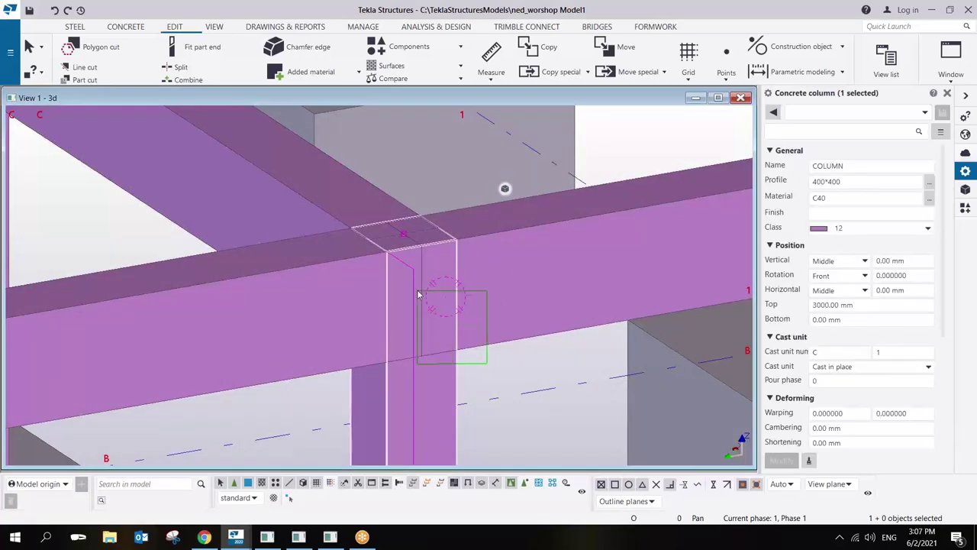
shift+click(397, 306)
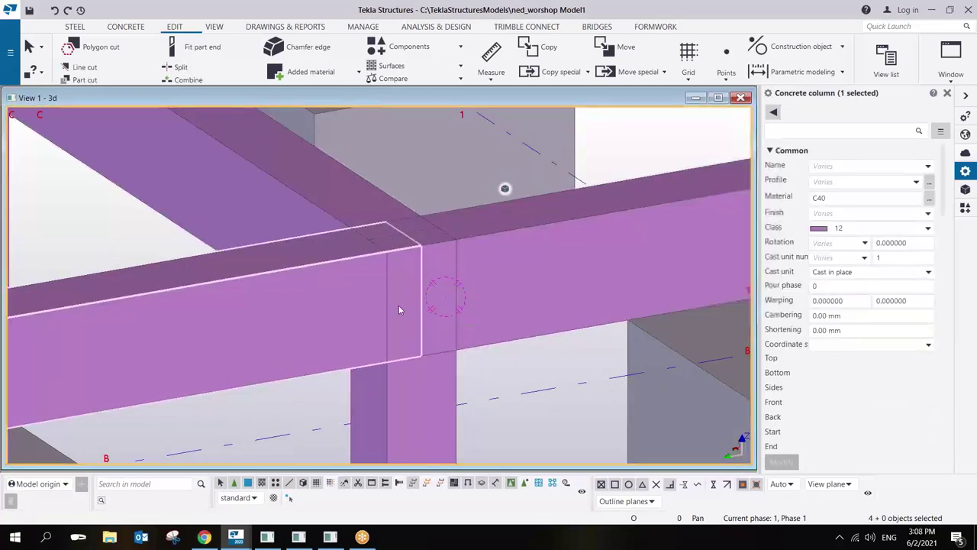
click(474, 369)
click(428, 329)
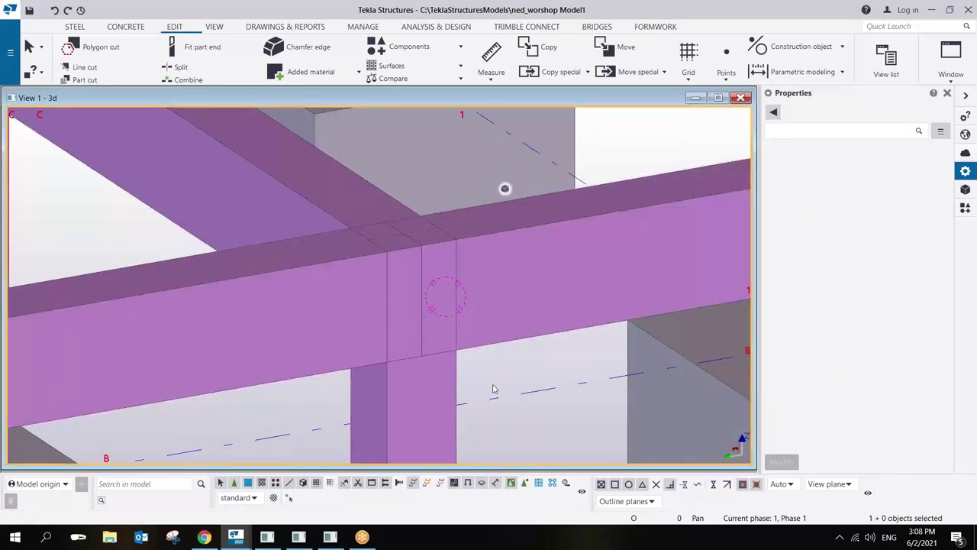
scroll(491, 367, down, 5)
scroll(480, 348, down, 5)
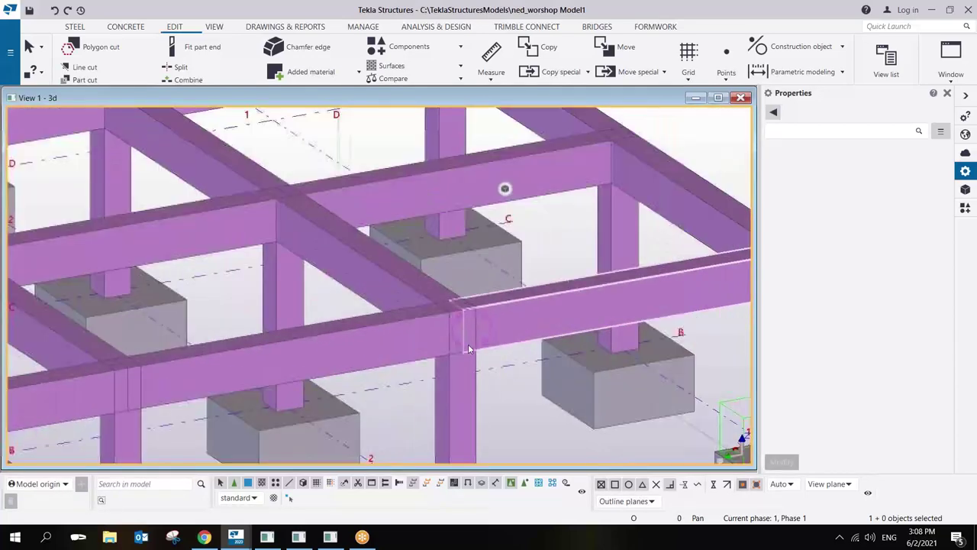
scroll(447, 289, up, 5)
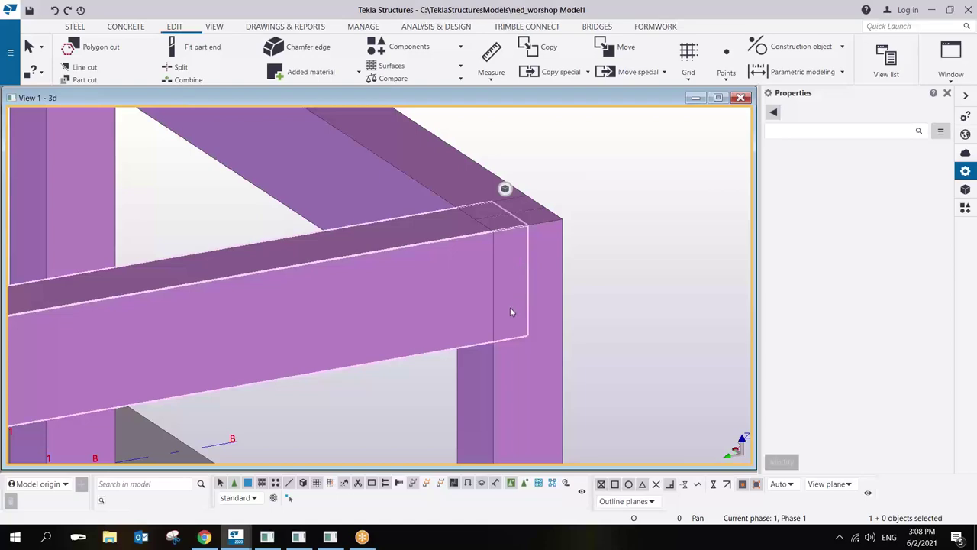
scroll(543, 312, down, 3)
scroll(551, 318, down, 5)
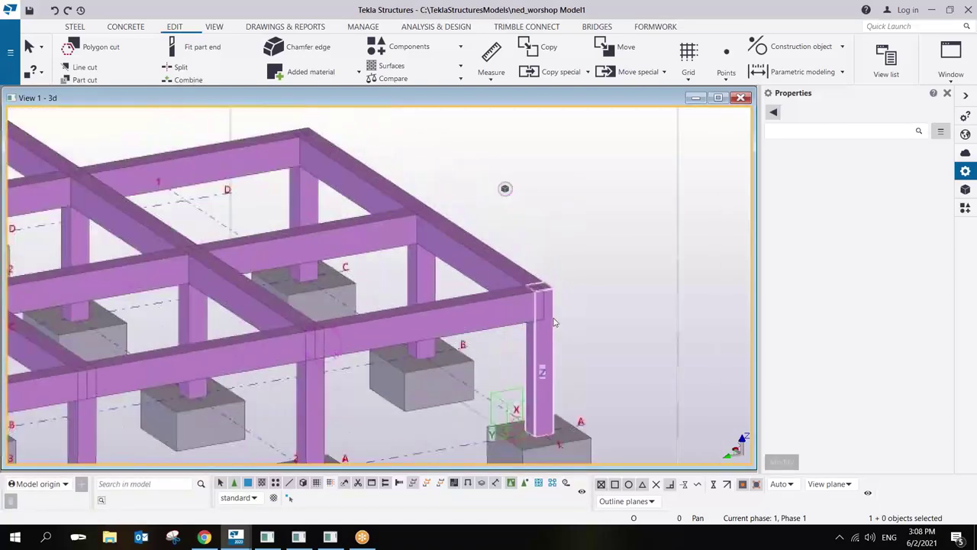
scroll(416, 344, up, 5)
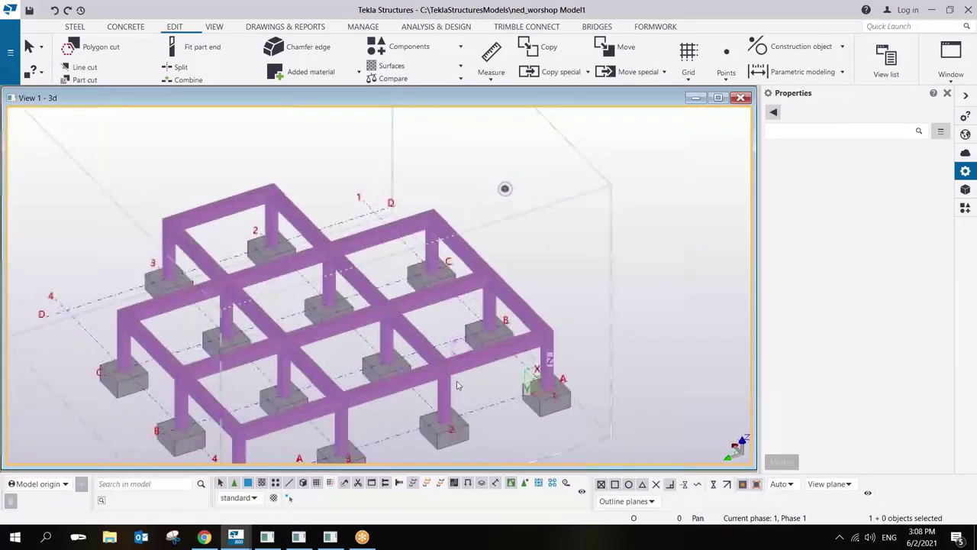
scroll(416, 343, down, 5)
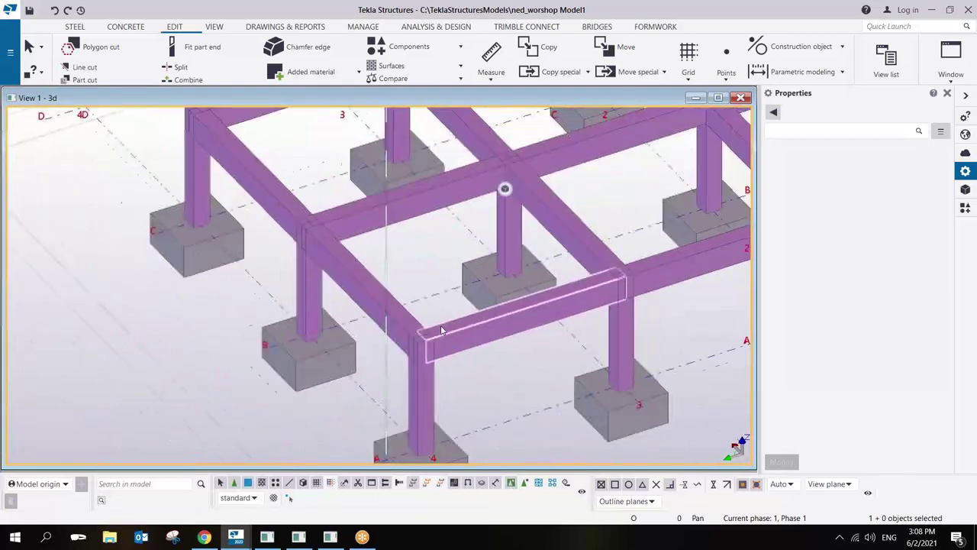
scroll(427, 339, down, 5)
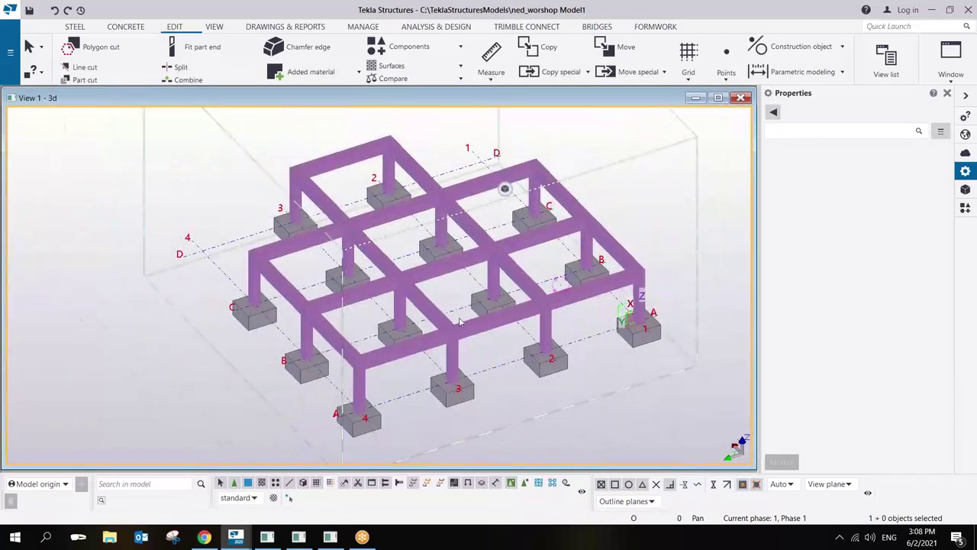
ctrl+middle_drag(427, 338, 473, 283)
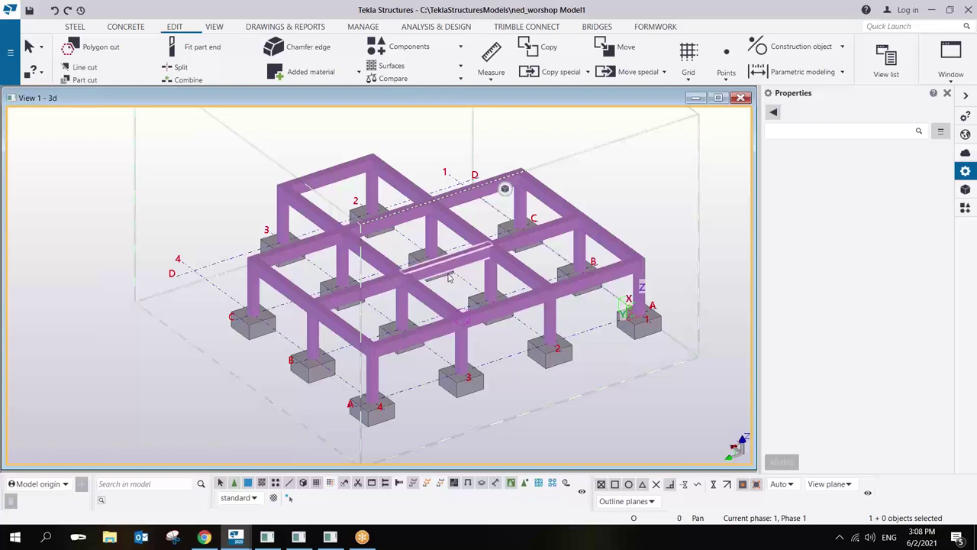
scroll(452, 271, up, 2)
middle_drag(455, 268, 445, 303)
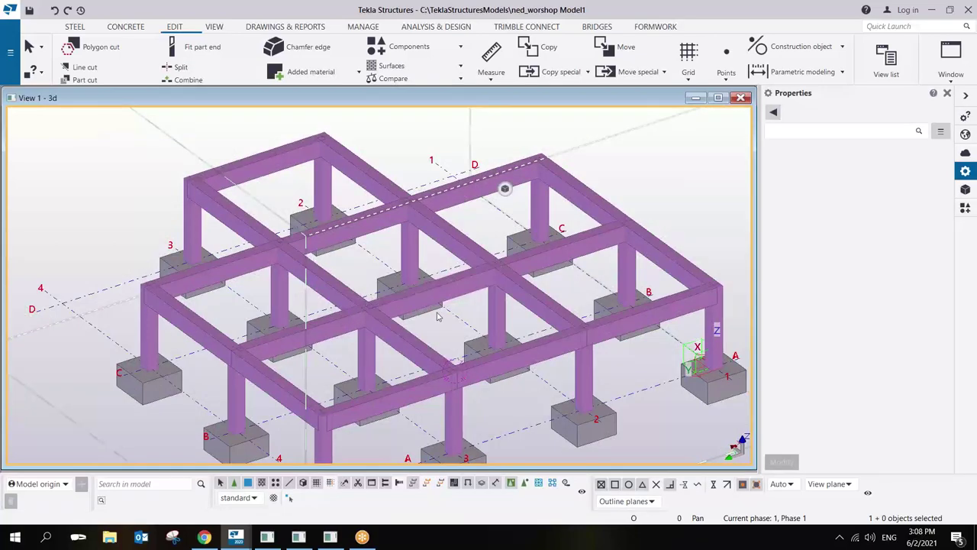
scroll(381, 351, up, 4)
scroll(343, 375, up, 5)
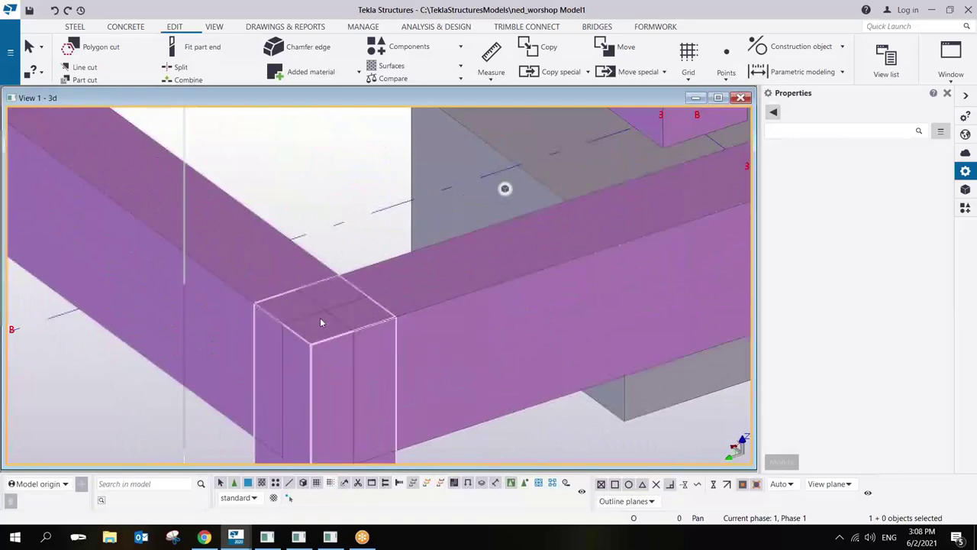
key(ctrl+Left)
key(ctrl+Left)
key(ctrl+Left)
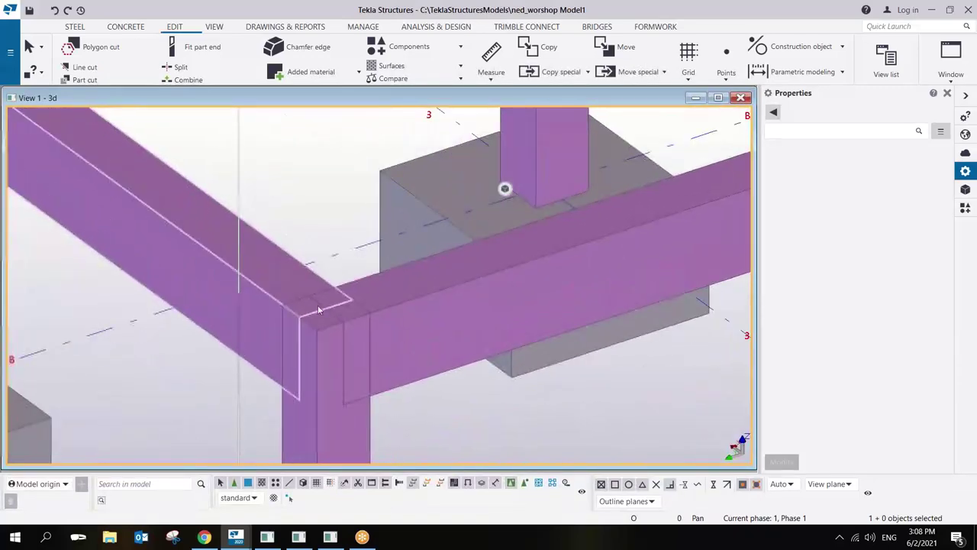
key(ctrl+Left)
key(ctrl+Left)
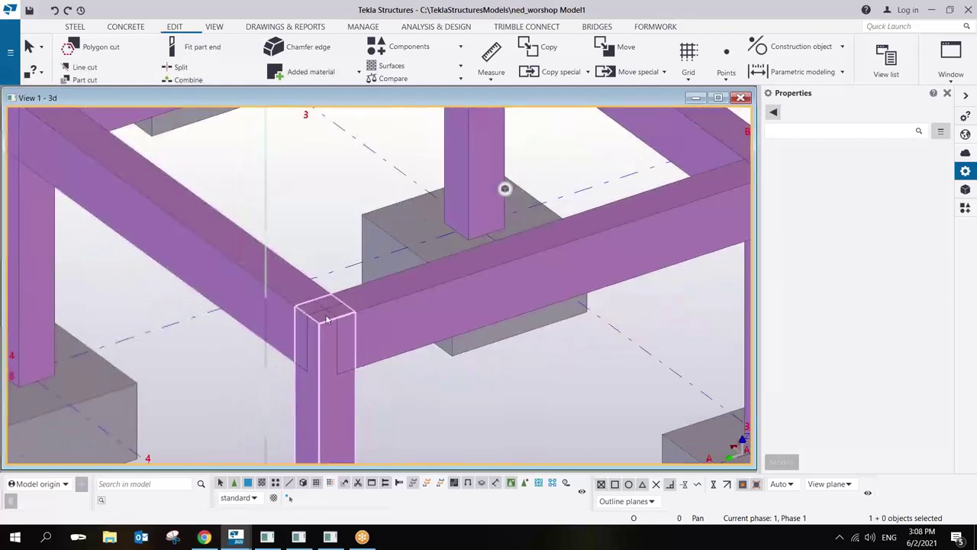
scroll(329, 320, down, 6)
scroll(339, 325, up, 6)
click(344, 327)
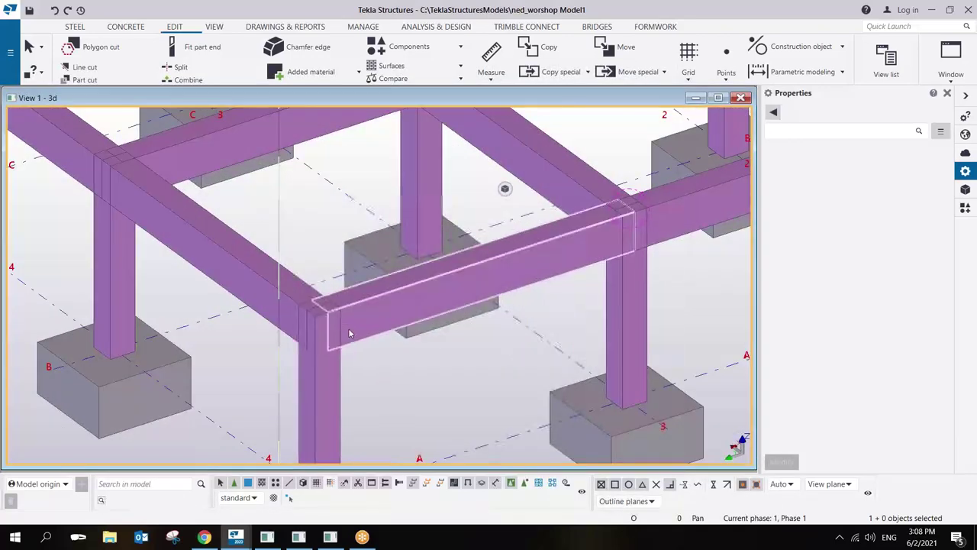
scroll(340, 320, up, 3)
scroll(451, 277, down, 5)
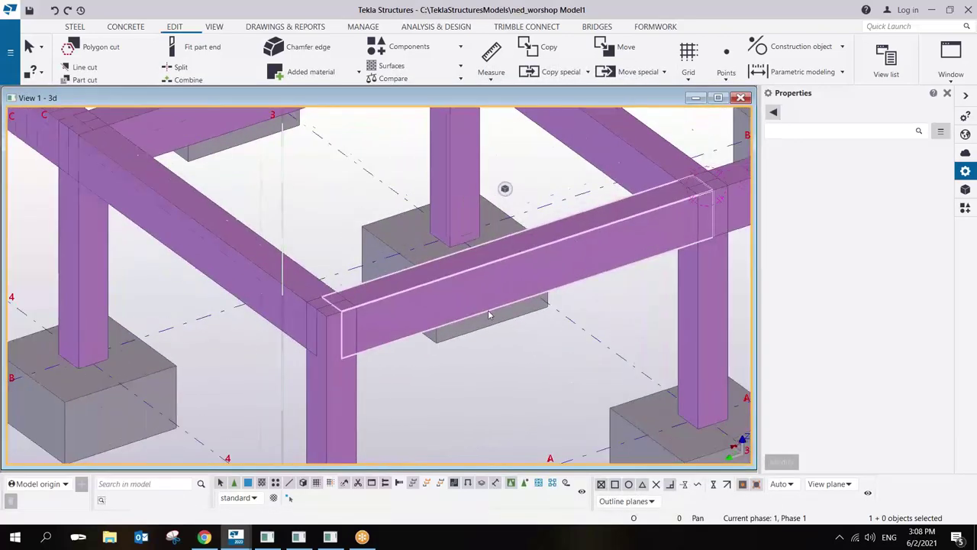
scroll(353, 333, up, 8)
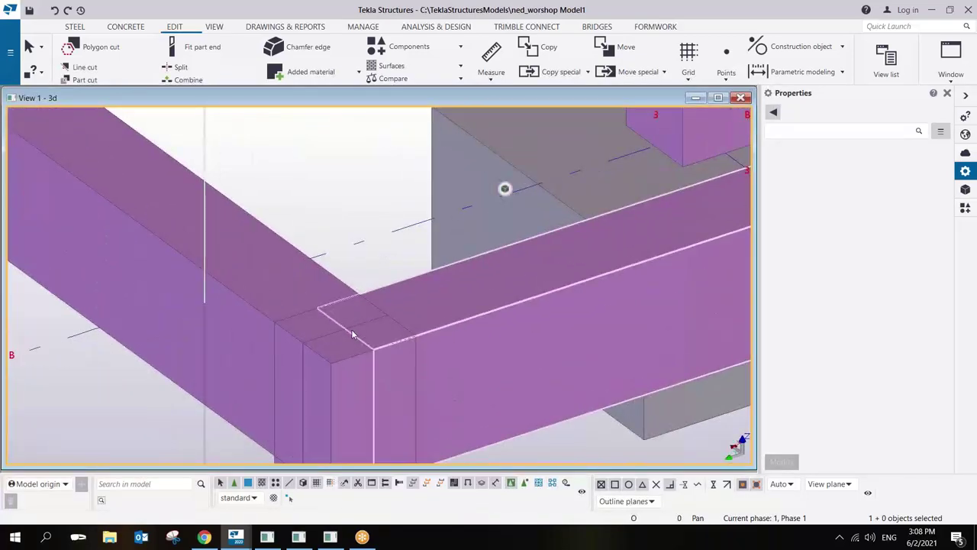
scroll(359, 334, down, 6)
scroll(377, 337, down, 6)
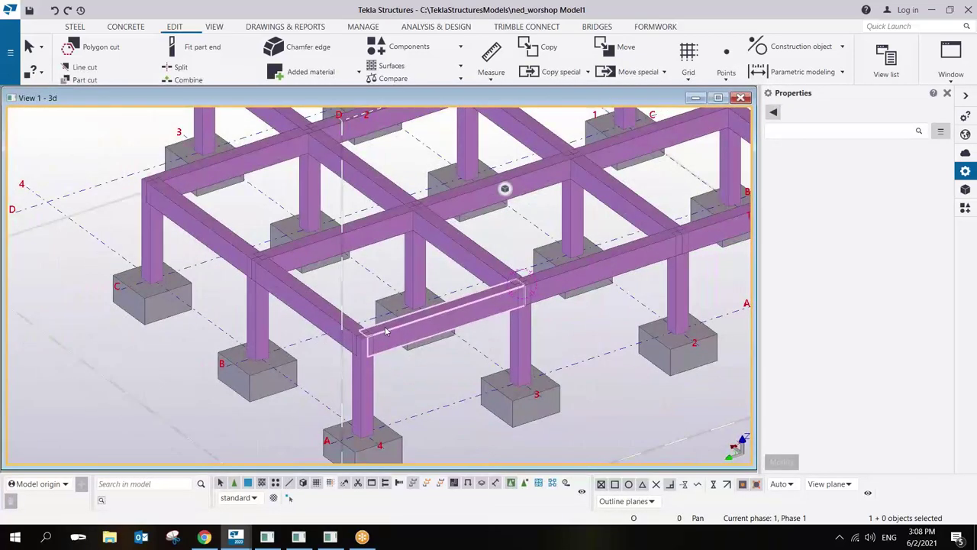
scroll(477, 296, up, 2)
scroll(477, 296, up, 3)
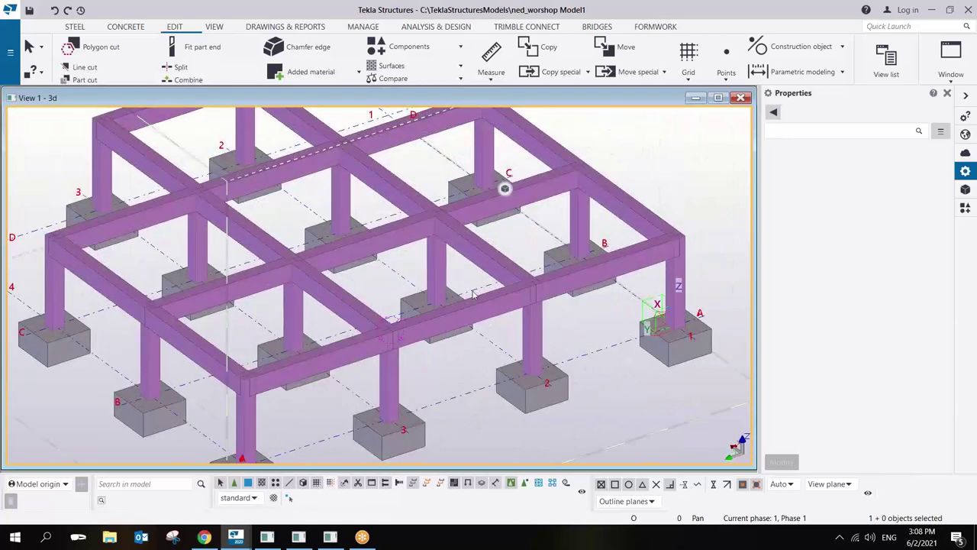
scroll(458, 304, down, 4)
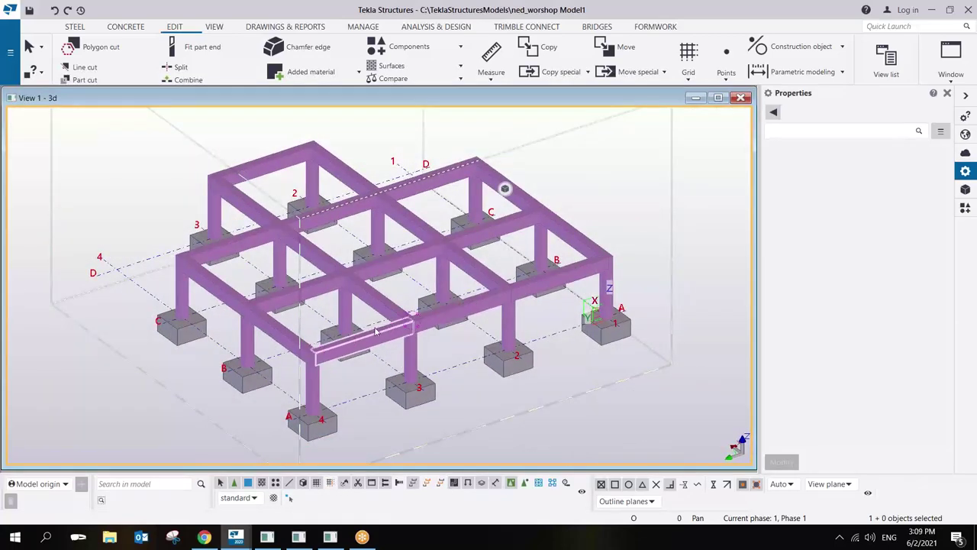
scroll(297, 358, up, 5)
scroll(436, 272, down, 8)
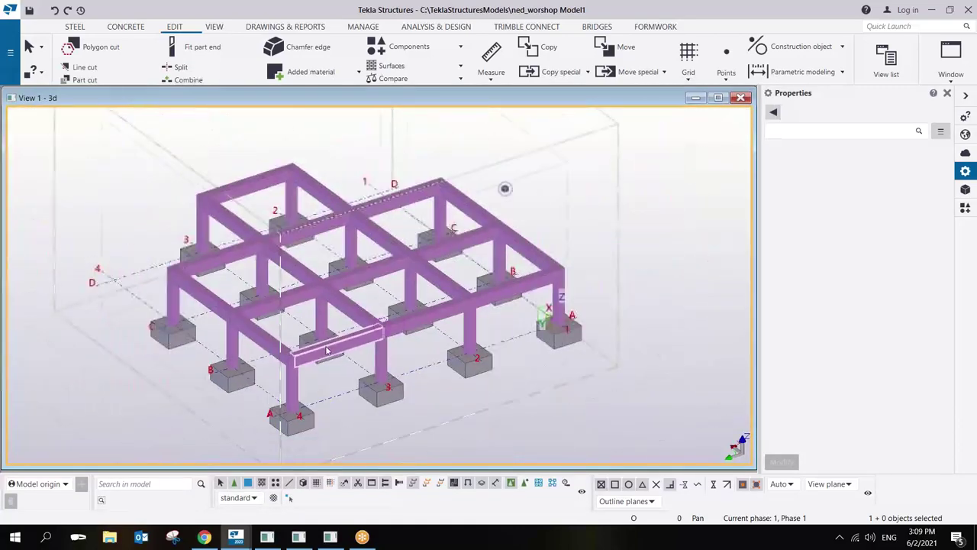
ctrl+middle_drag(437, 273, 442, 298)
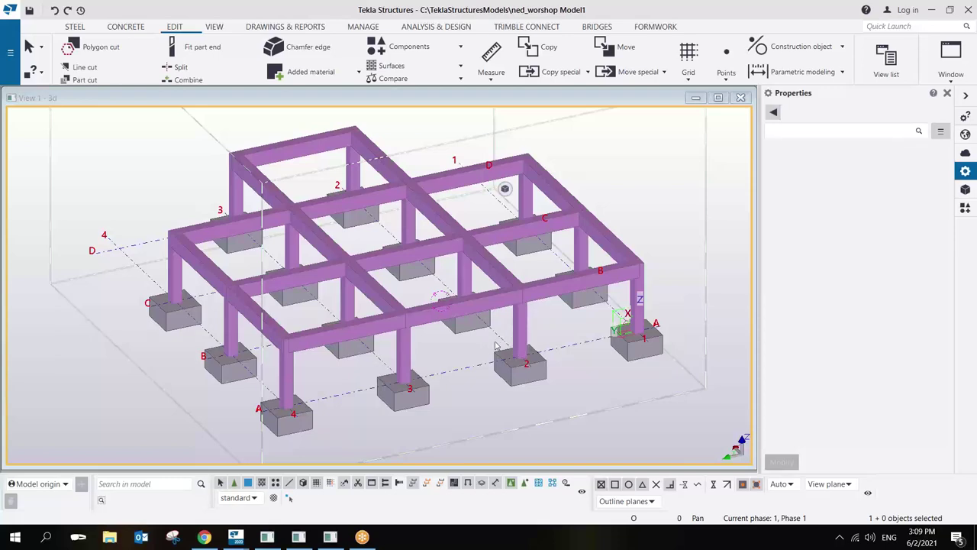
middle_drag(471, 359, 474, 339)
scroll(467, 339, up, 5)
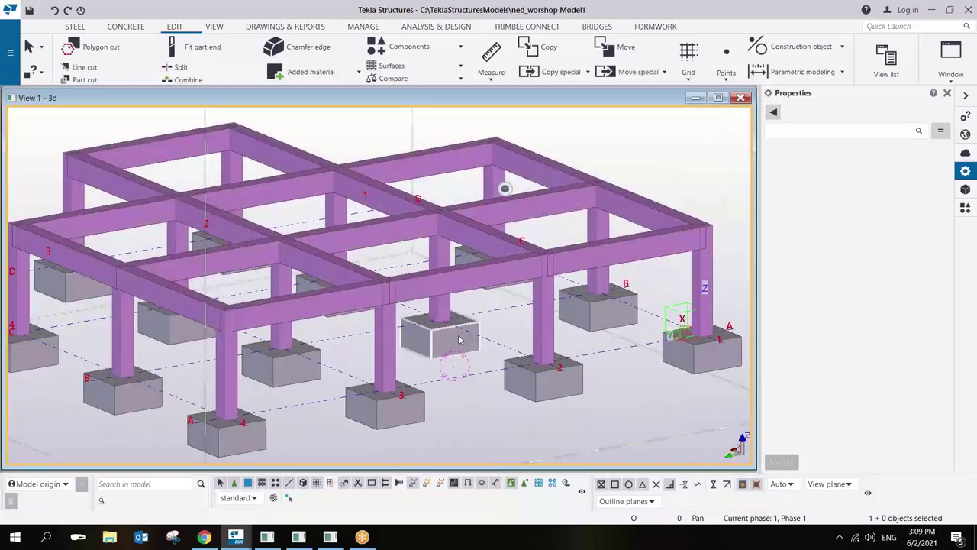
middle_drag(456, 337, 483, 352)
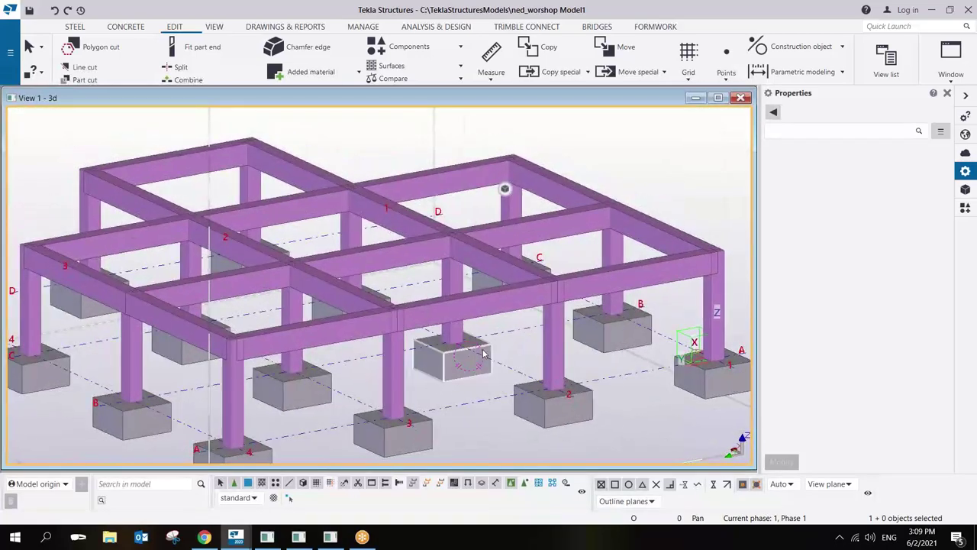
scroll(483, 352, down, 3)
scroll(483, 355, up, 4)
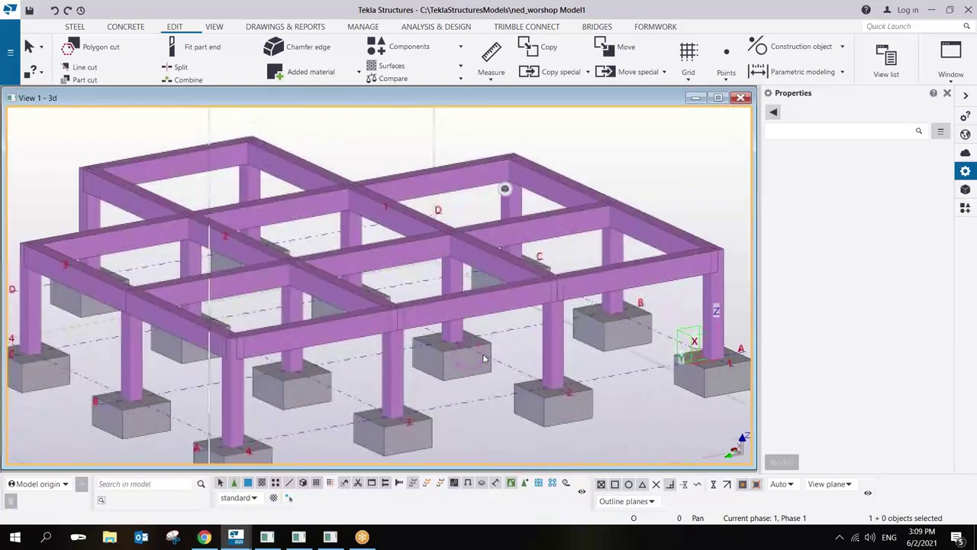
scroll(484, 358, down, 2)
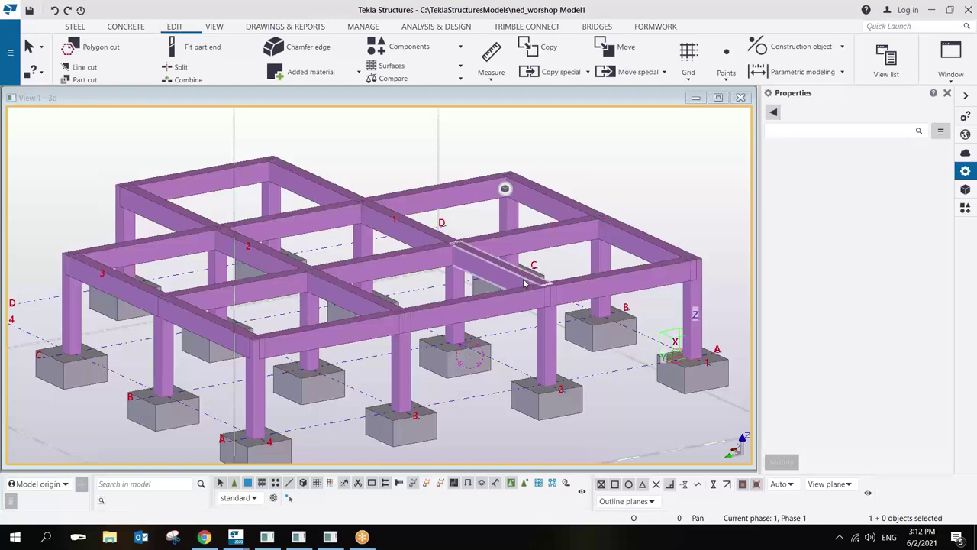
click(507, 186)
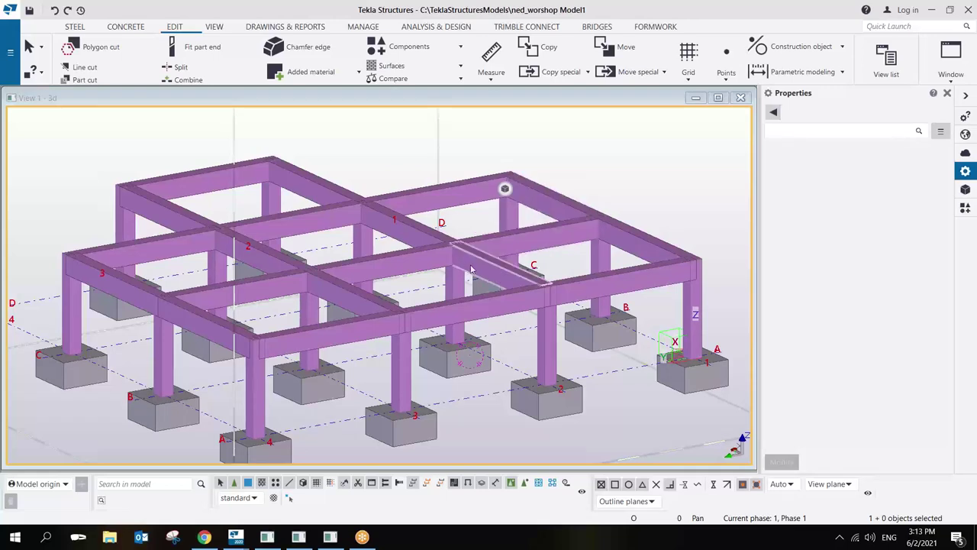
click(537, 217)
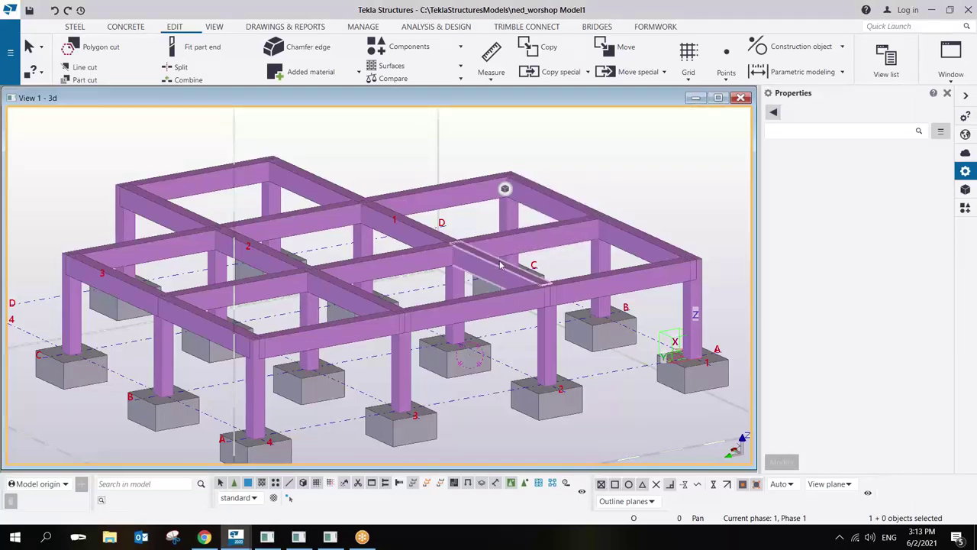
middle_drag(486, 283, 415, 284)
scroll(414, 285, up, 4)
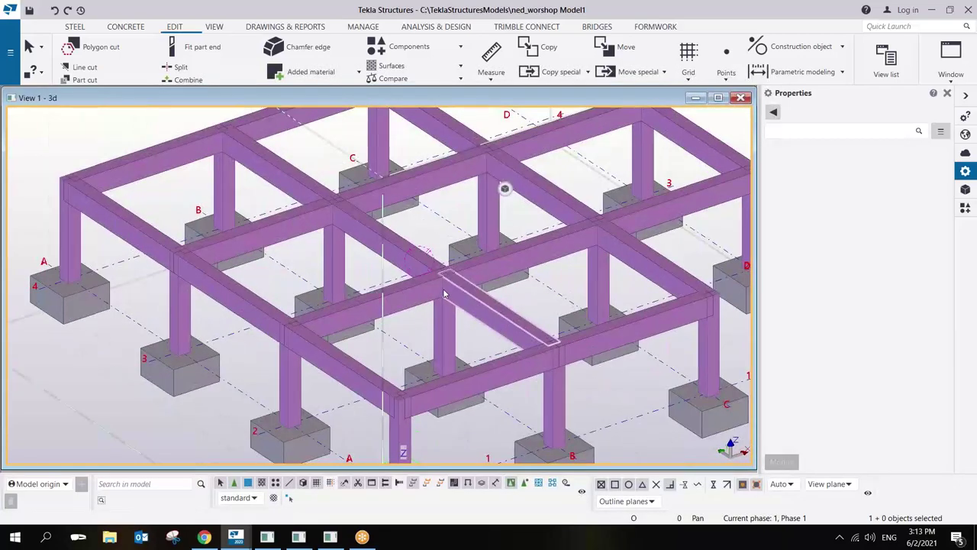
scroll(443, 294, down, 4)
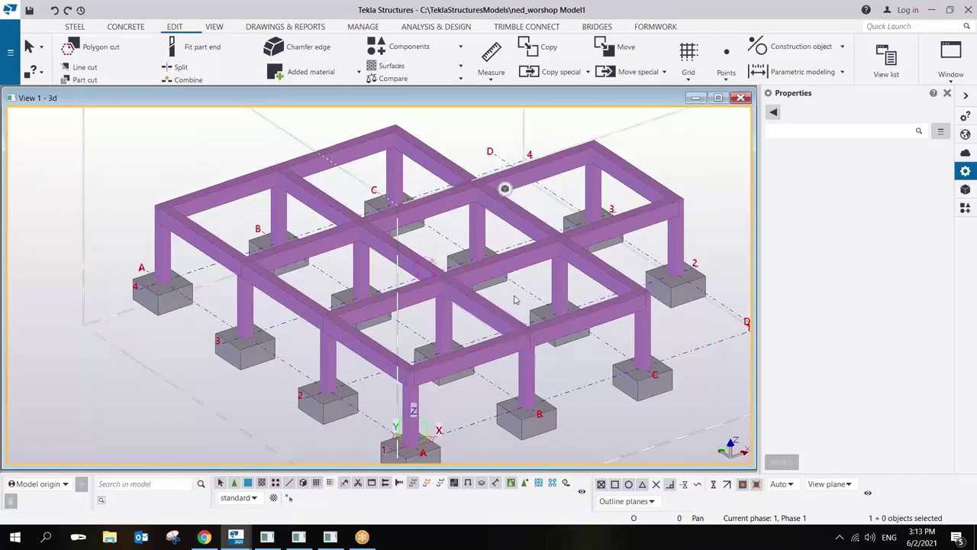
ctrl+middle_drag(516, 298, 502, 299)
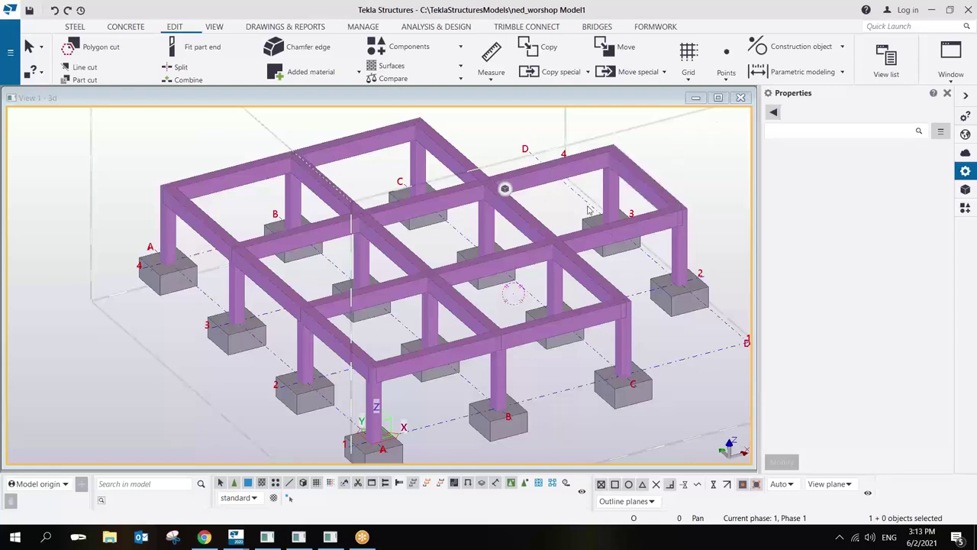
Rotate and pan the model until the concrete frame and footings show in front elevation.
ctrl+middle_drag(494, 290, 498, 330)
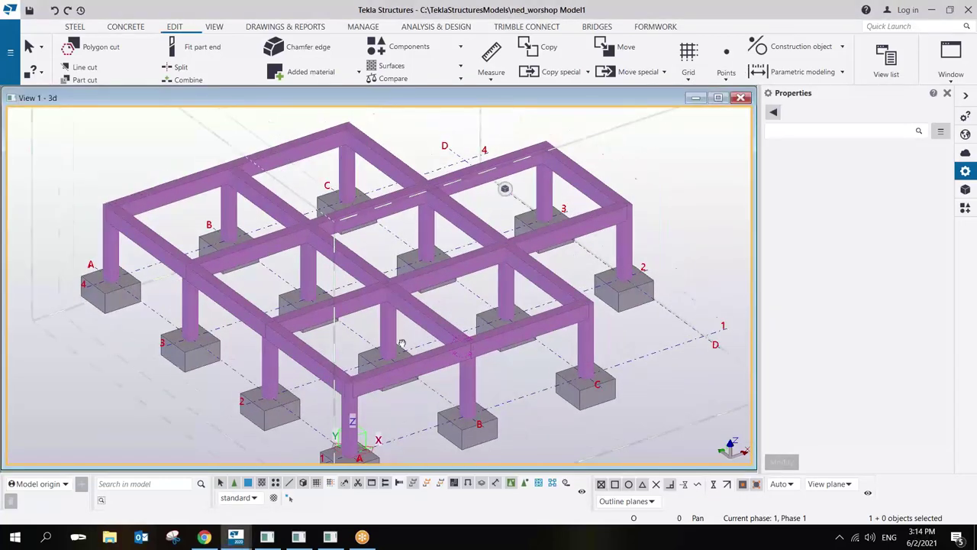
middle_drag(463, 316, 427, 336)
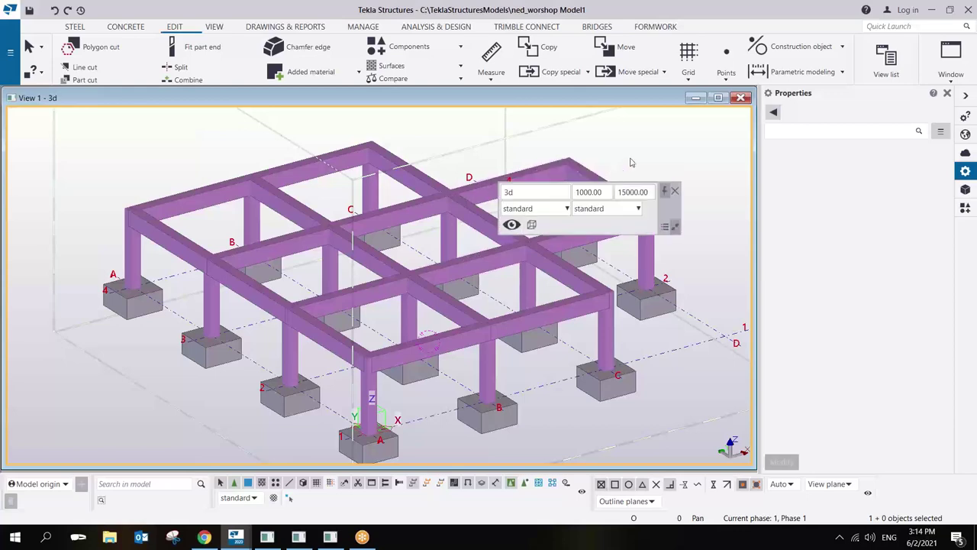
ctrl+middle_drag(544, 223, 499, 215)
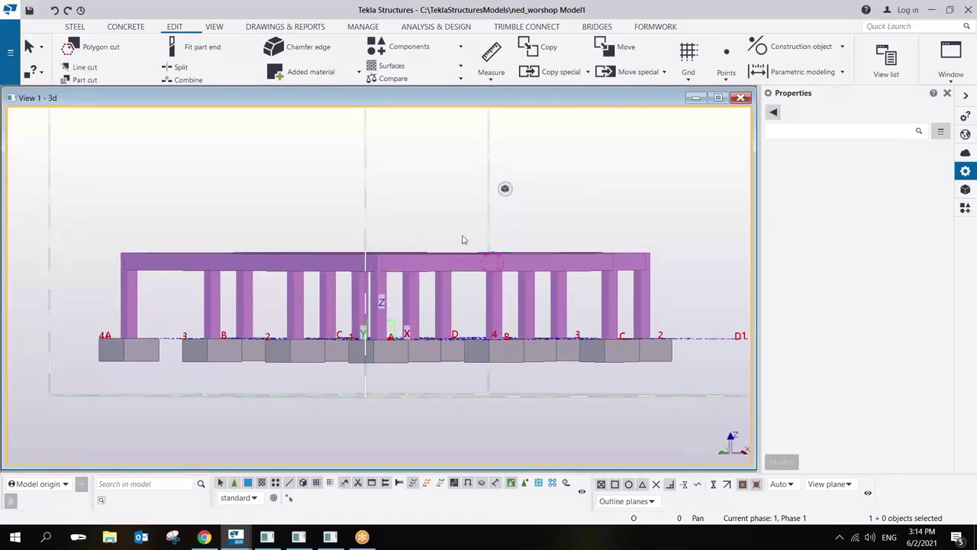
Box-select all 34 frame beams and columns and bring up their context menu.
drag(669, 207, 96, 309)
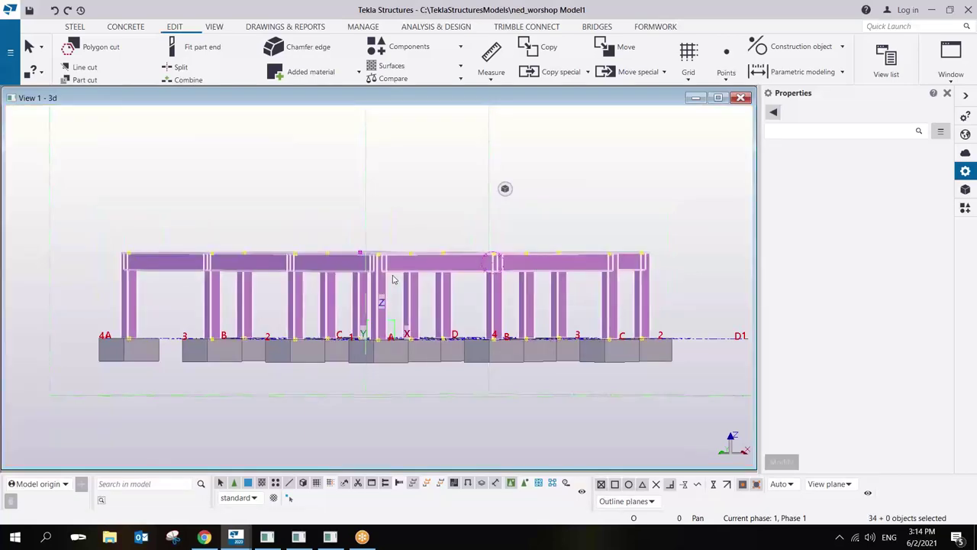
ctrl+middle_drag(395, 280, 425, 264)
scroll(425, 265, up, 2)
scroll(425, 265, down, 3)
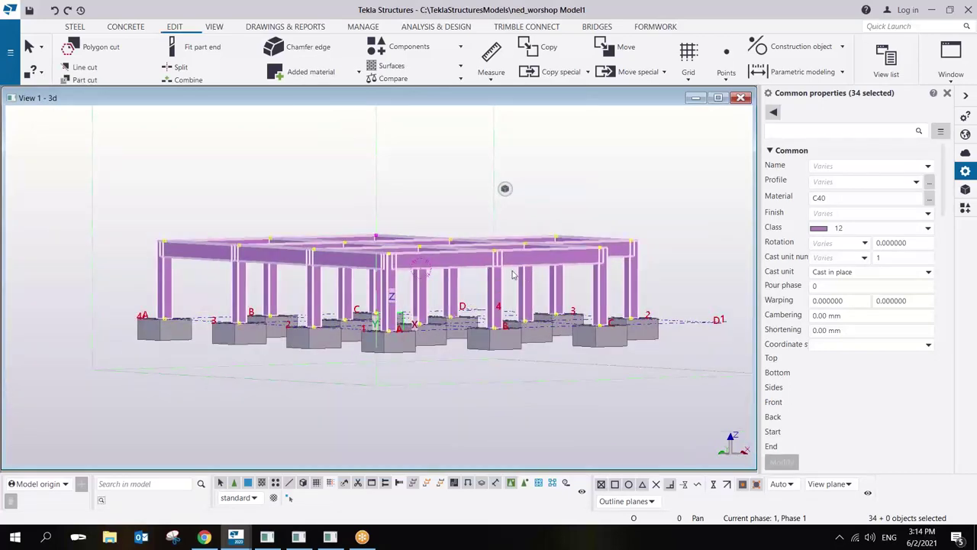
middle_drag(516, 271, 474, 267)
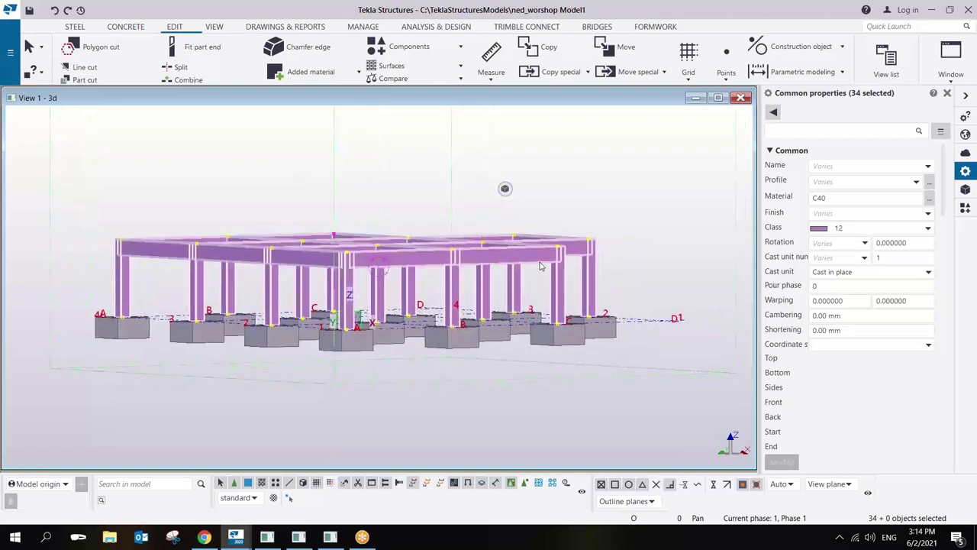
right_click(574, 285)
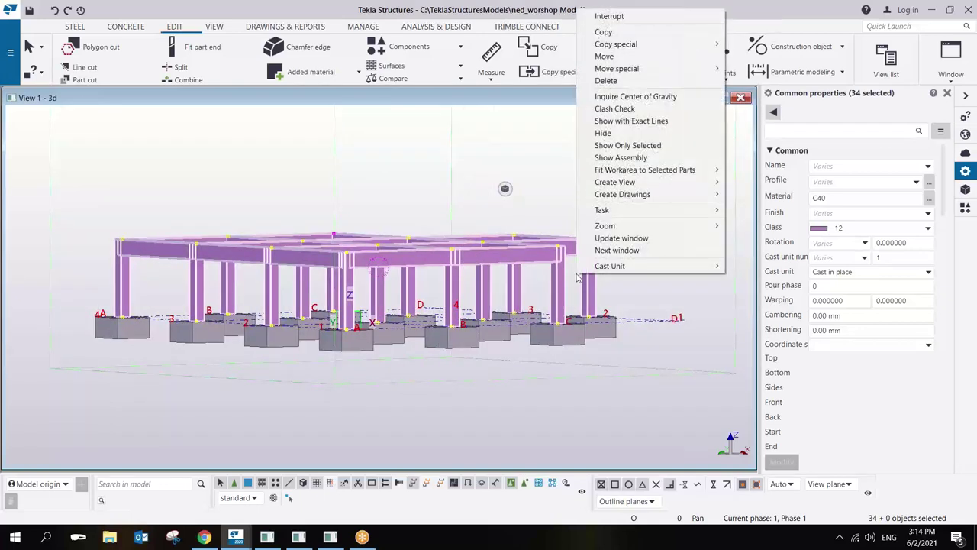
Start a linear copy of the selected frame with dZ 3000 mm and 2 copies.
mouse_move(654, 49)
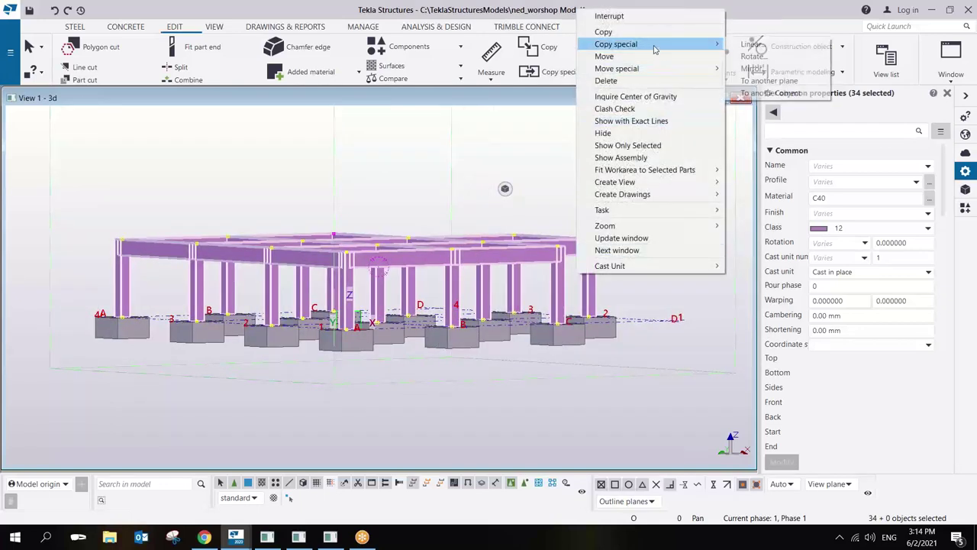
click(751, 44)
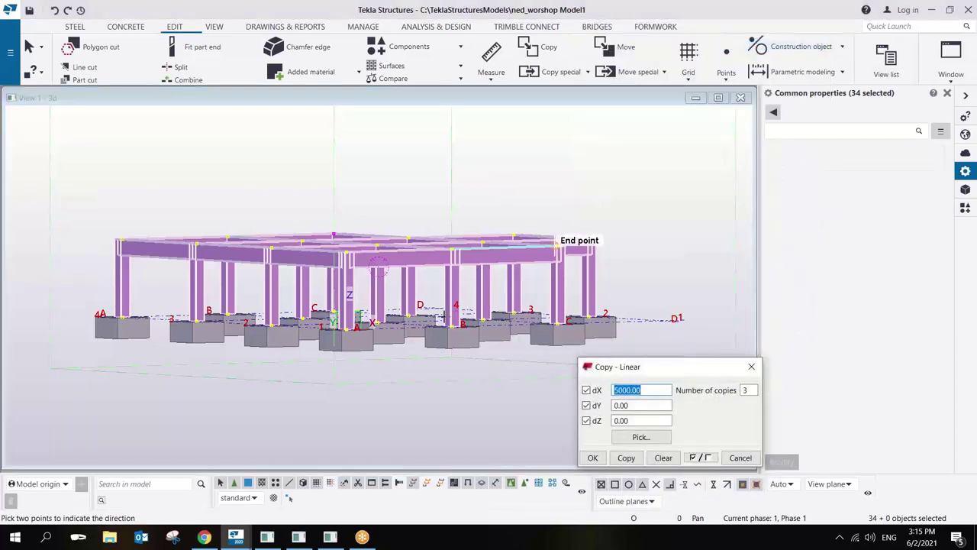
middle_drag(655, 316, 615, 347)
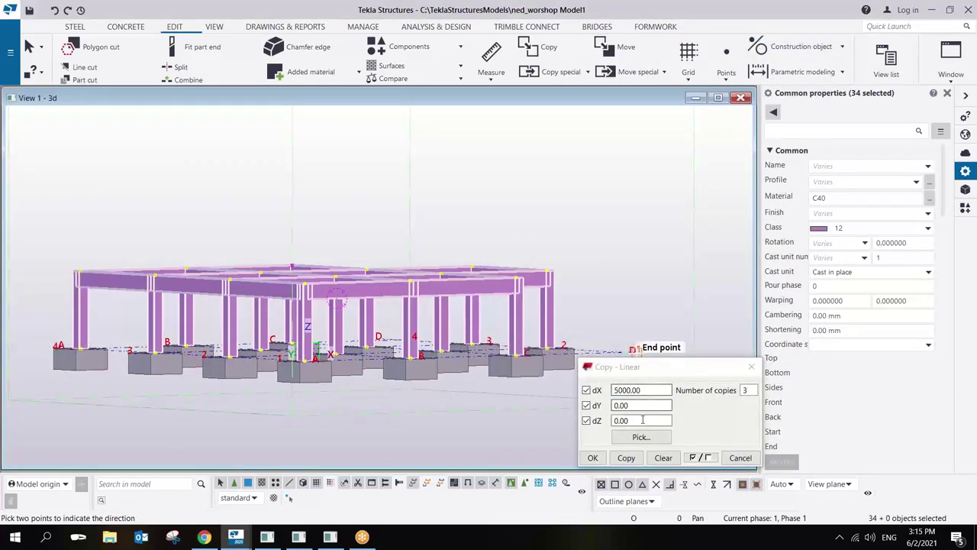
click(663, 458)
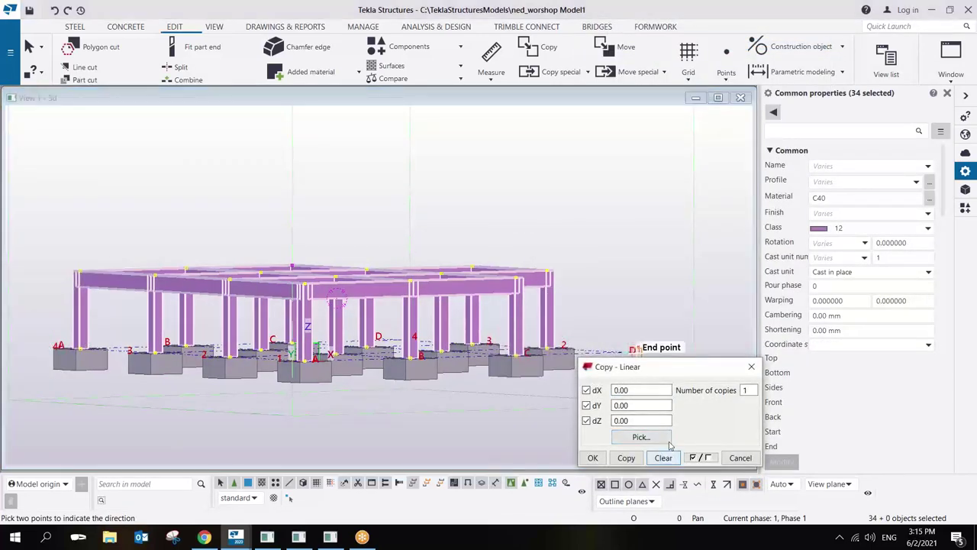
click(628, 390)
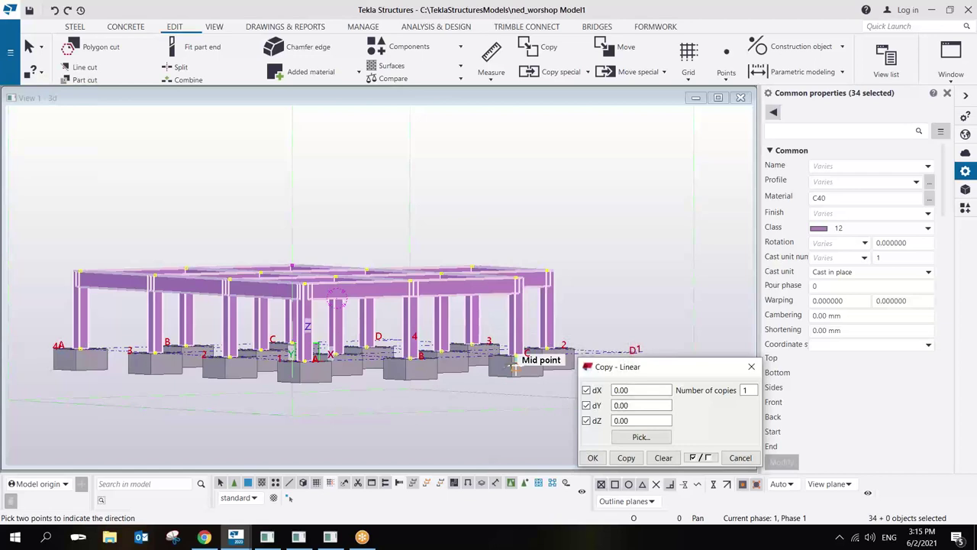
double_click(633, 421)
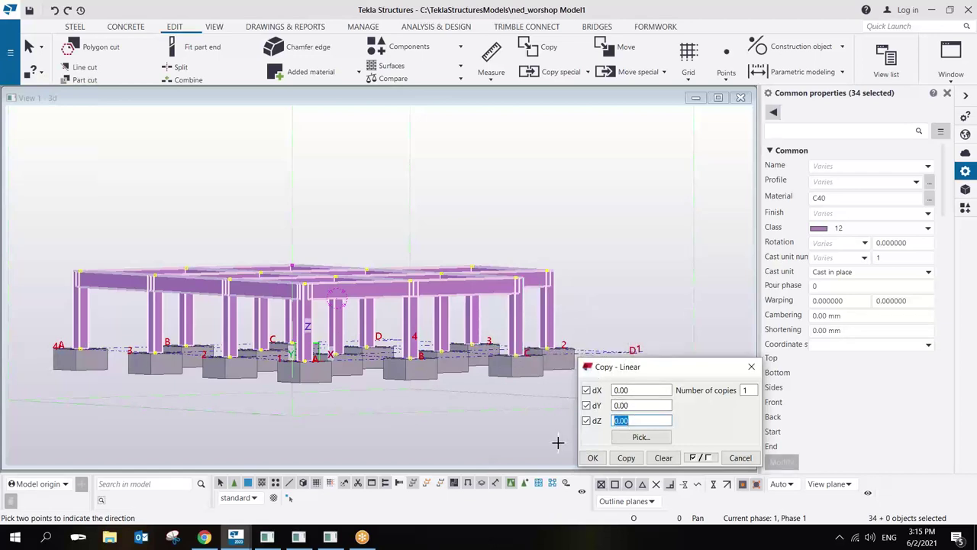
text(3000)
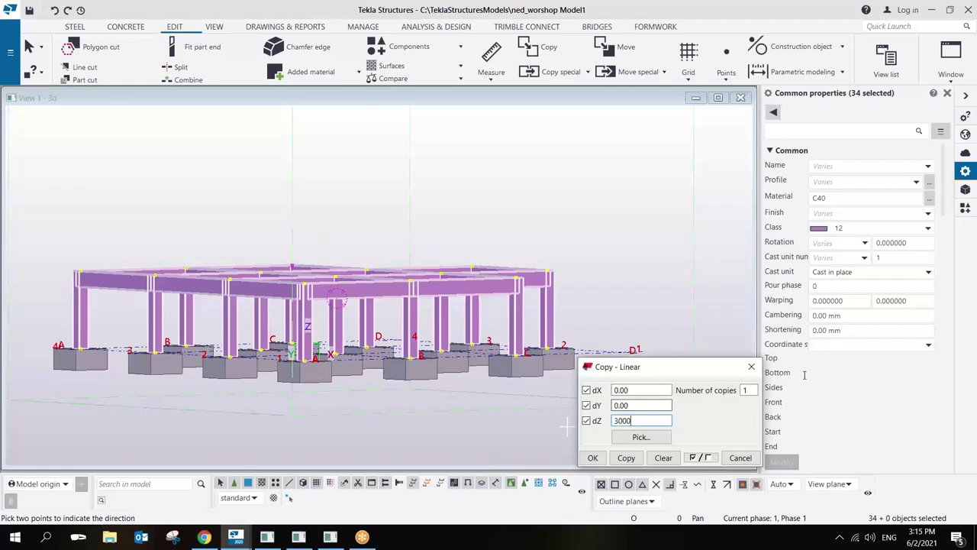
key(Tab)
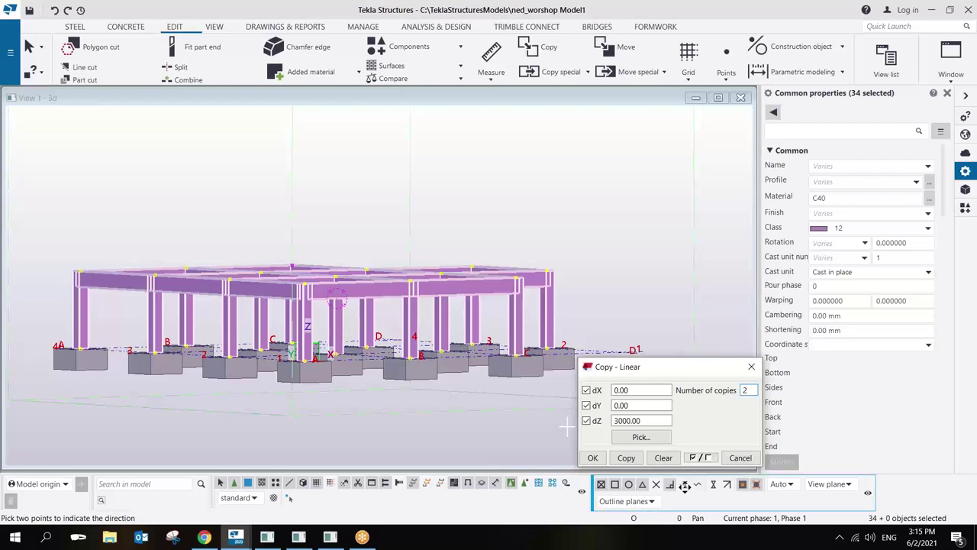
Copy the frame up two storeys, then crossing-select the top-storey parts over the right bay.
click(626, 457)
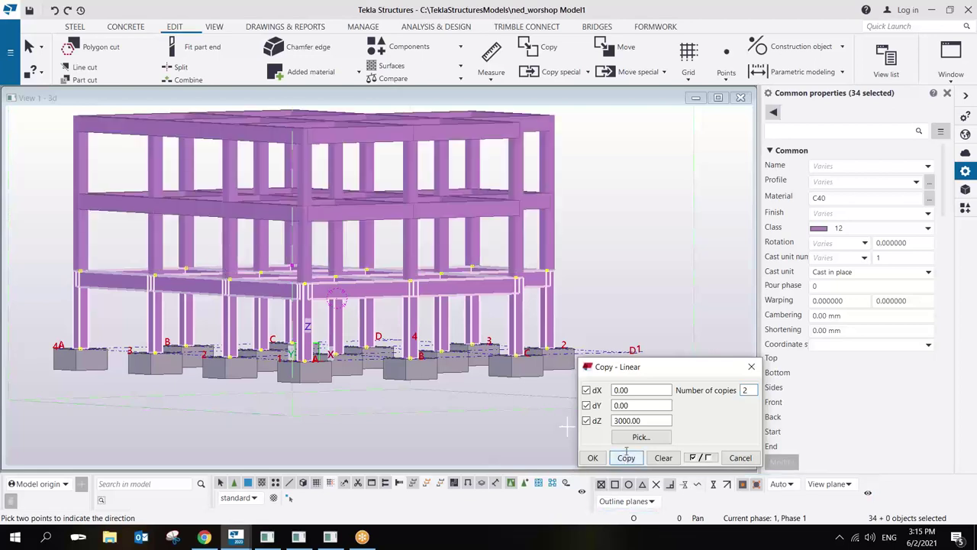
scroll(618, 246, down, 3)
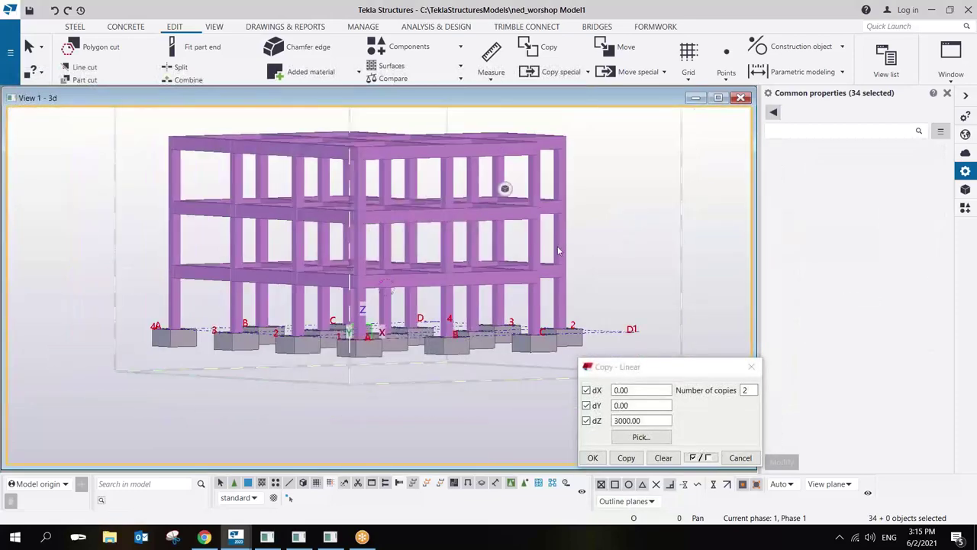
click(443, 204)
scroll(443, 205, down, 2)
ctrl+middle_drag(444, 204, 536, 160)
scroll(472, 178, up, 4)
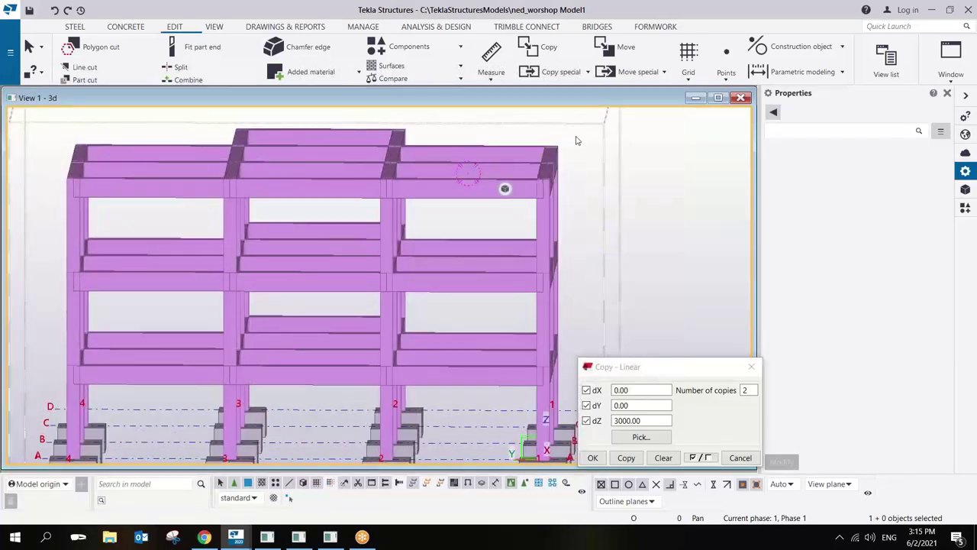
drag(578, 135, 503, 204)
Delete the top-storey parts over the right and left bays and review the result.
key(Delete)
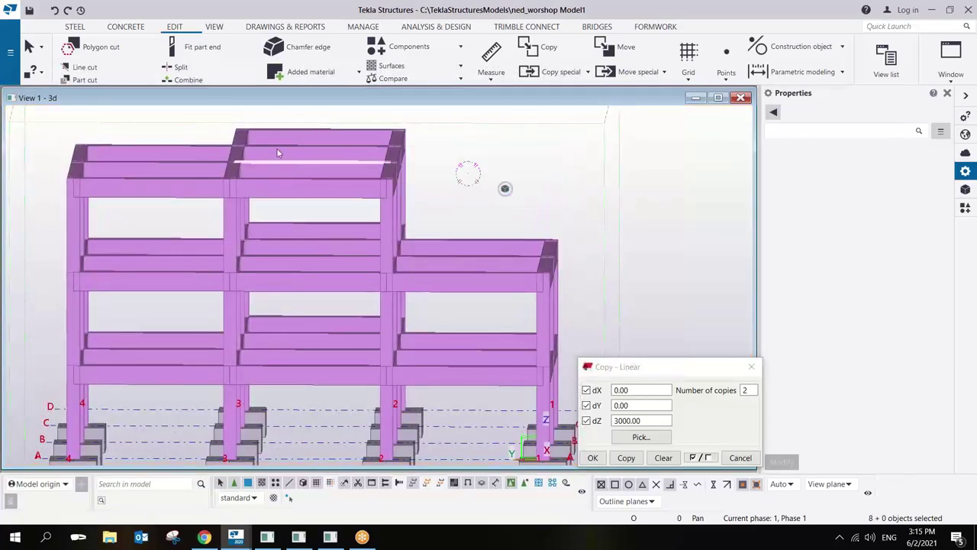
drag(181, 130, 32, 225)
key(Delete)
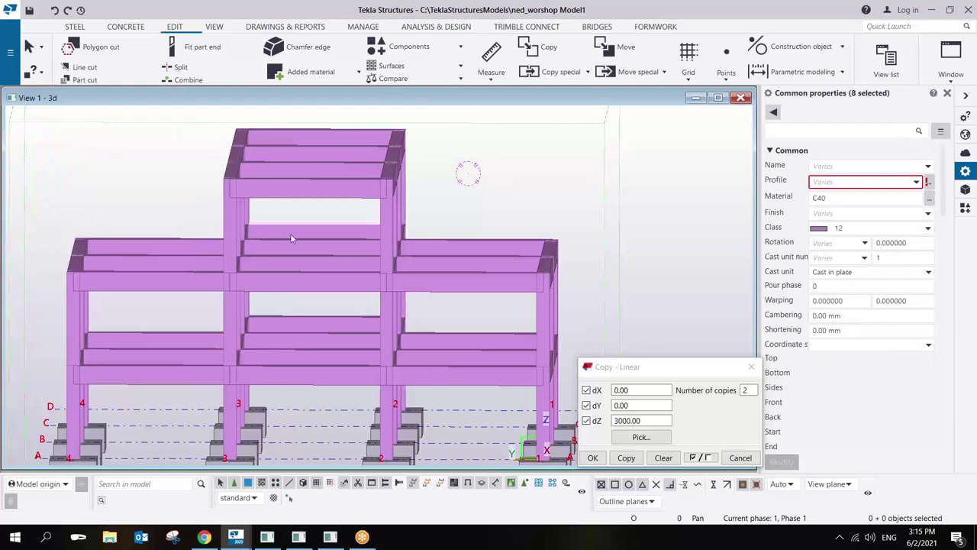
scroll(313, 243, down, 3)
middle_drag(312, 243, 392, 265)
scroll(392, 264, up, 5)
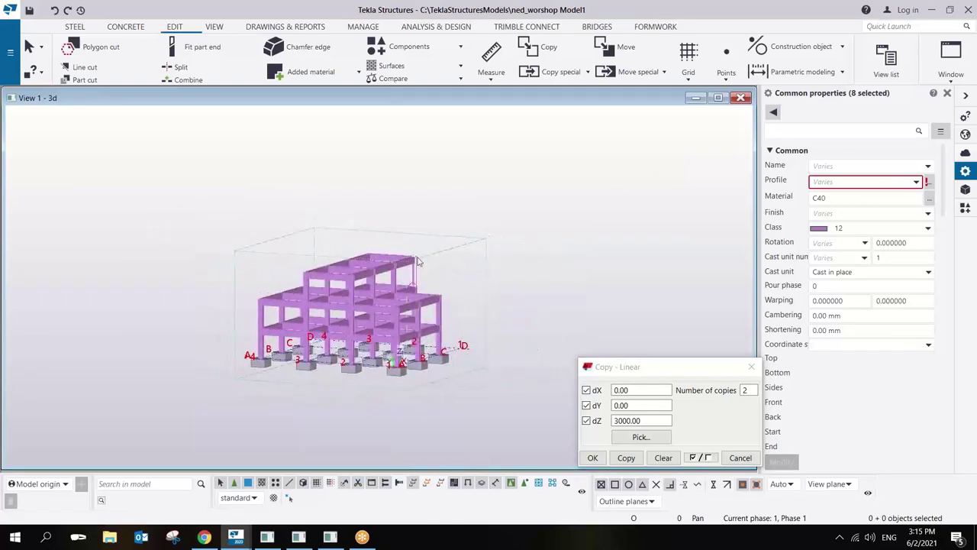
ctrl+middle_drag(387, 301, 448, 244)
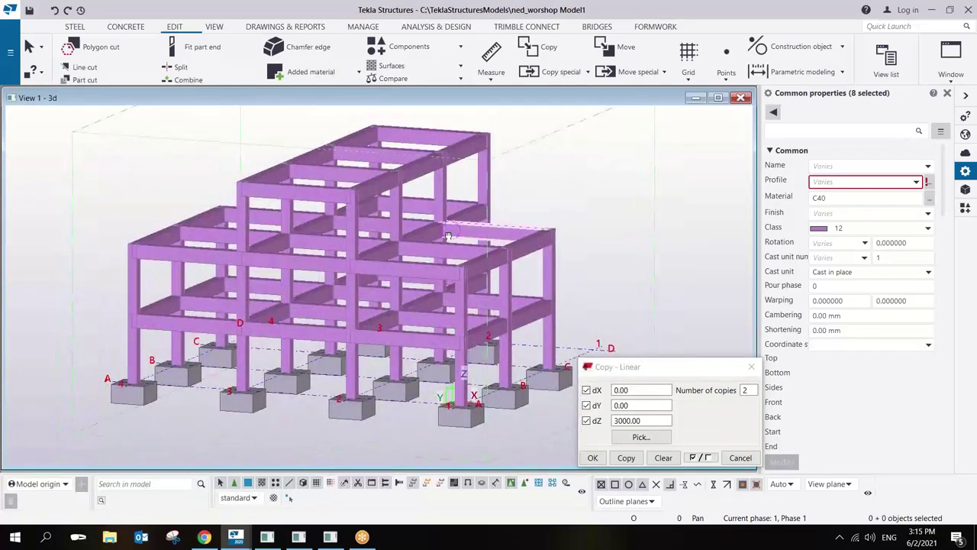
scroll(444, 246, up, 3)
scroll(440, 258, down, 1)
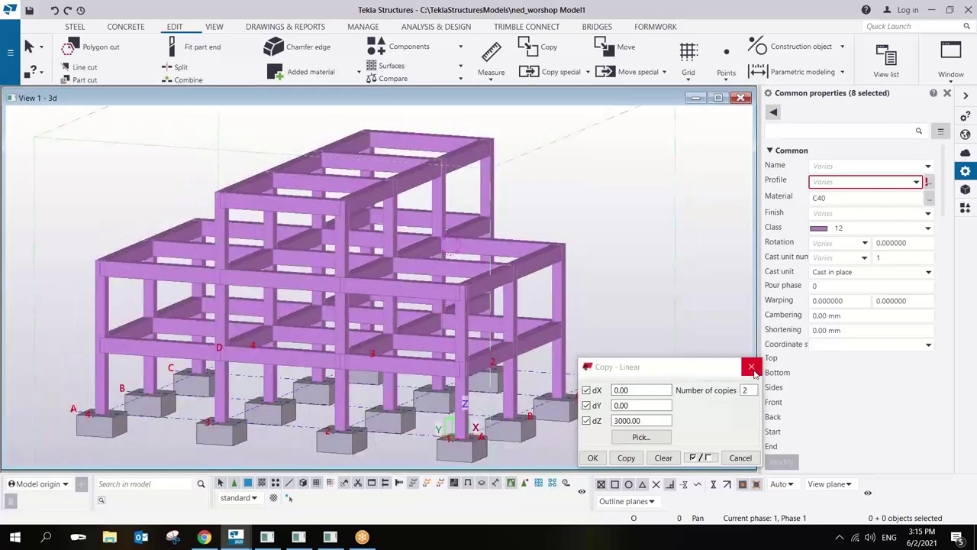
middle_drag(541, 237, 498, 235)
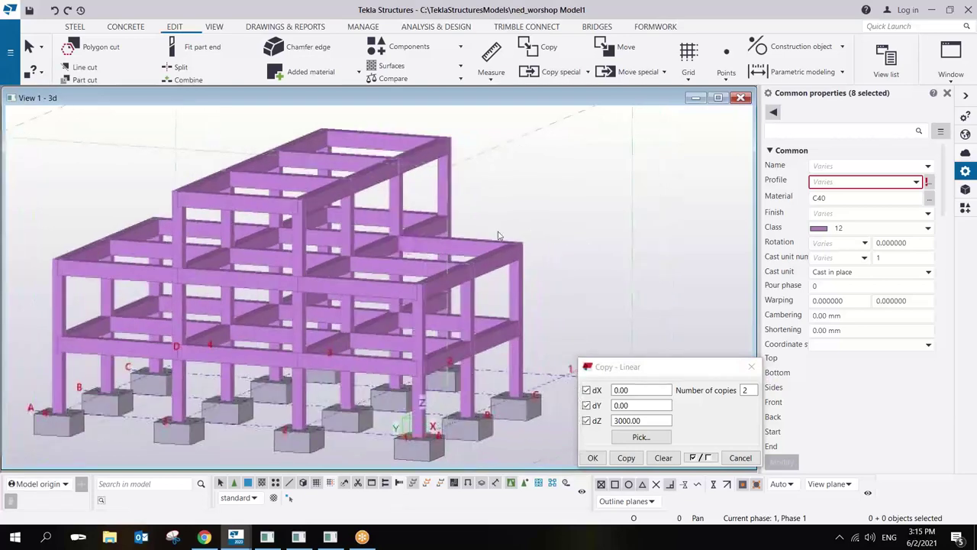
Undo back to the single-storey frame and recopy all 34 parts upward at dZ 3000 mm.
key(ctrl+z)
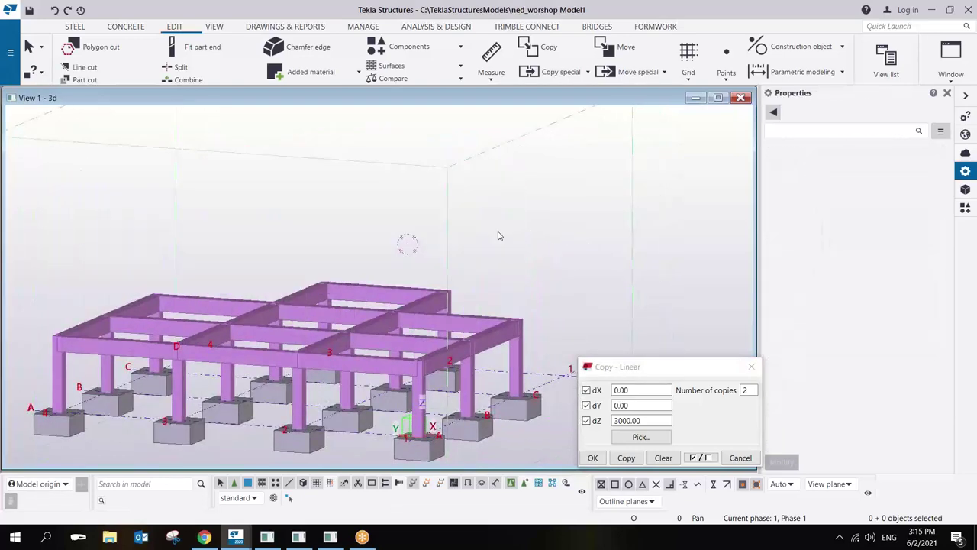
ctrl+middle_drag(503, 261, 578, 170)
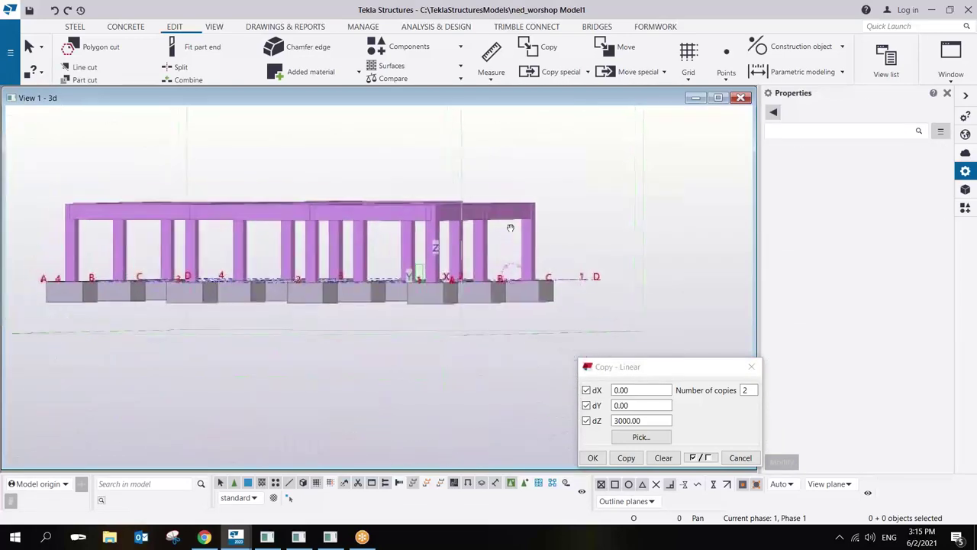
drag(233, 247, 43, 246)
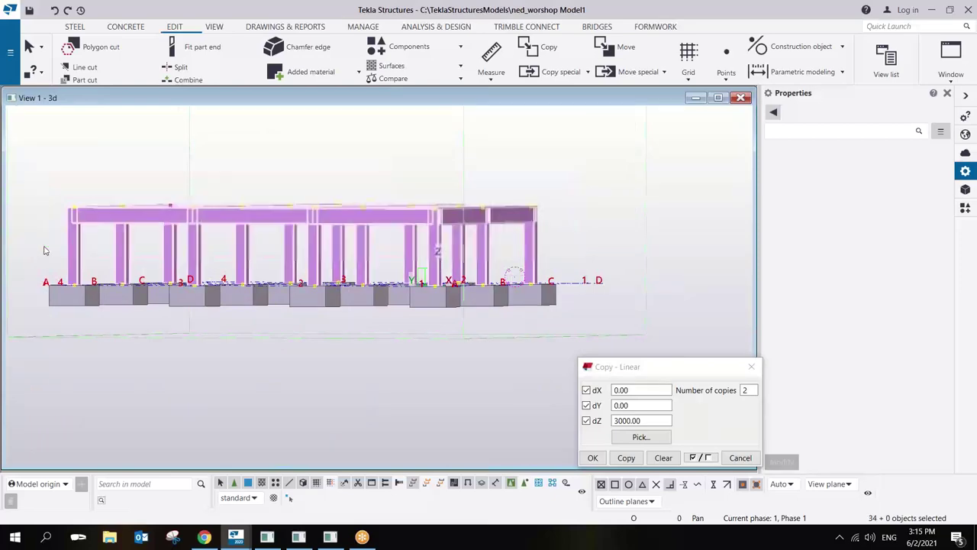
ctrl+middle_drag(369, 269, 386, 321)
right_click(386, 320)
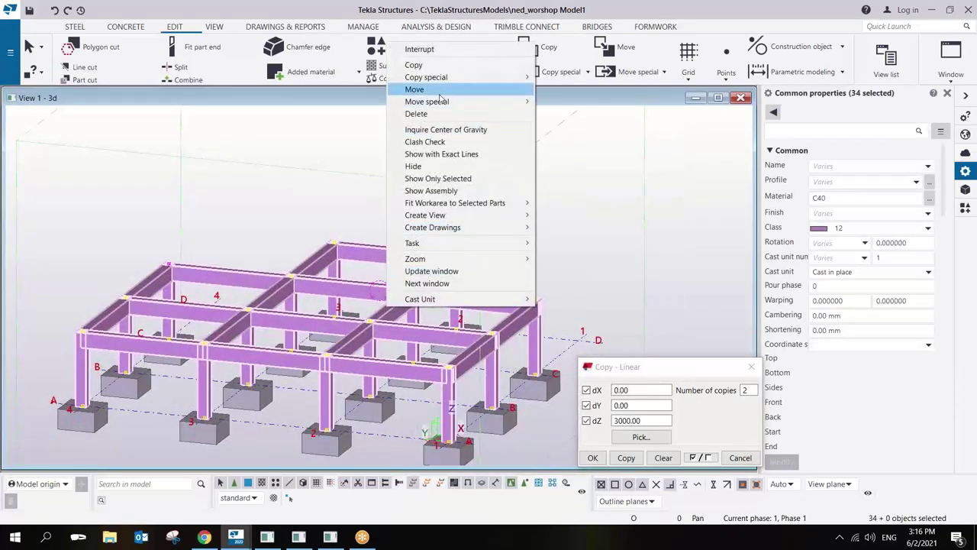
mouse_move(451, 79)
click(561, 77)
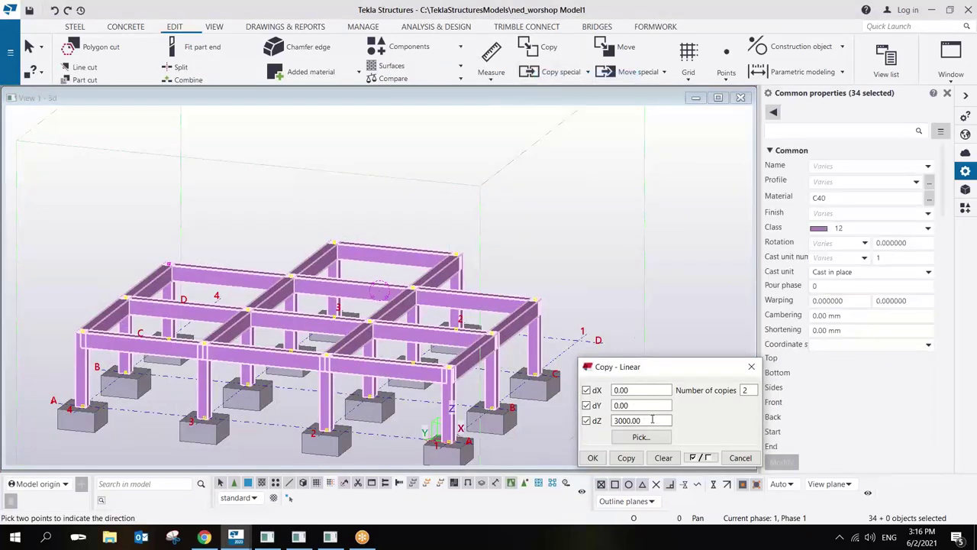
drag(651, 421, 596, 428)
click(626, 458)
In front elevation, remove the top-storey beams and columns over the right and left bays.
right_click(618, 221)
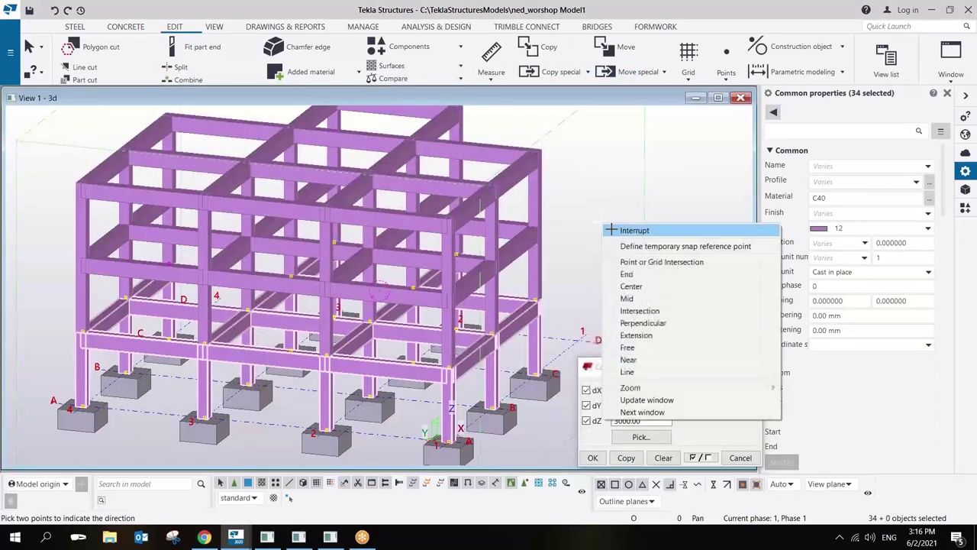
click(637, 231)
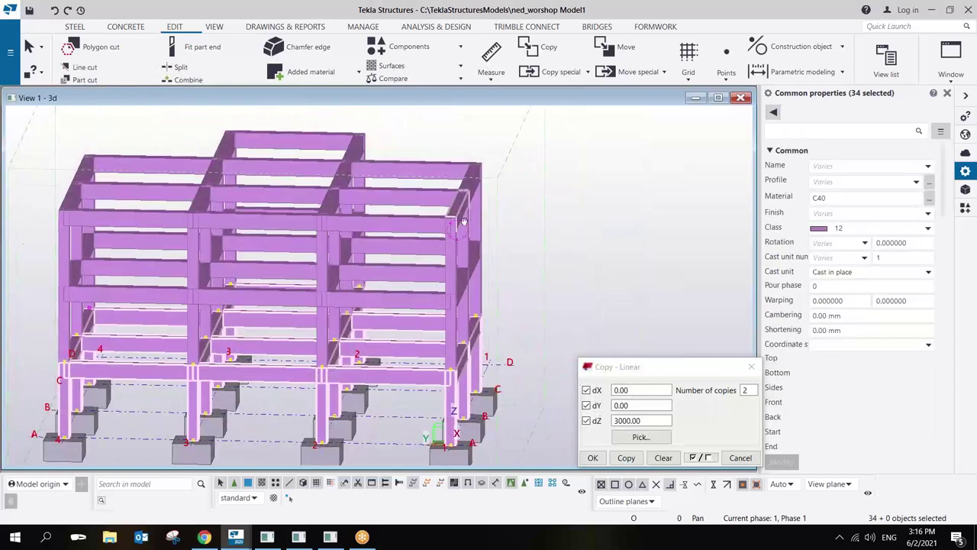
key(ctrl+p)
key(ctrl+p)
drag(487, 162, 420, 229)
key(Delete)
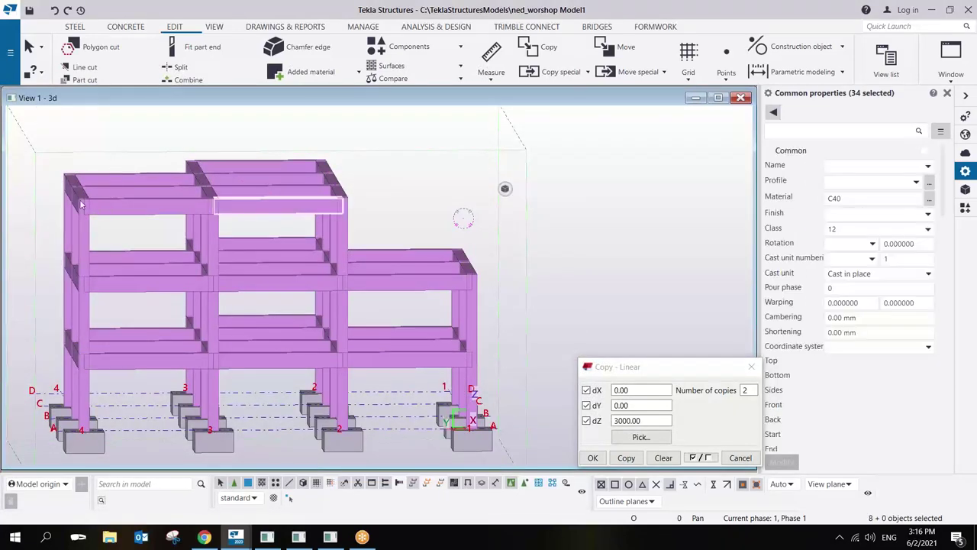
drag(118, 156, 46, 238)
key(Delete)
Orbit the stepped three-storey frame in 3D to check it and close Copy - Linear.
scroll(213, 251, down, 3)
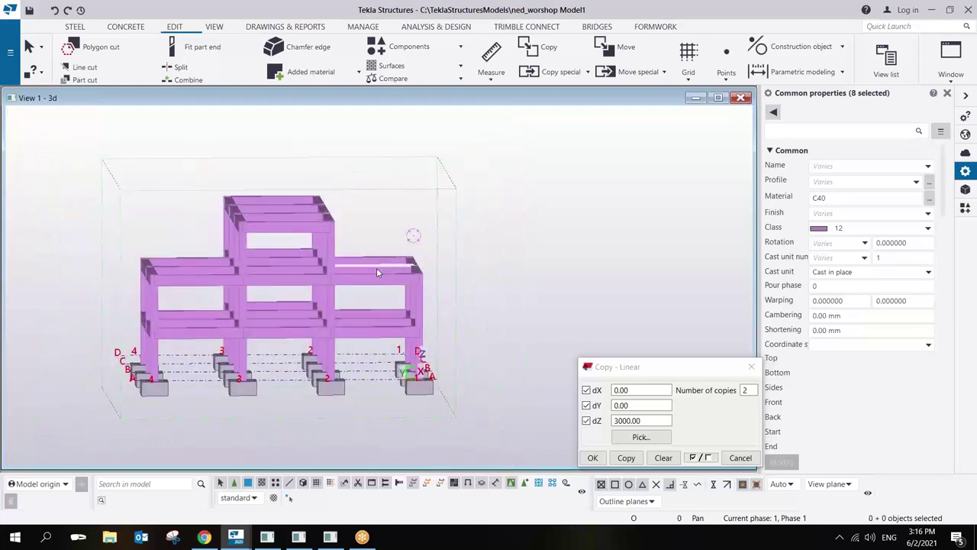
middle_drag(377, 268, 336, 298)
key(ctrl+p)
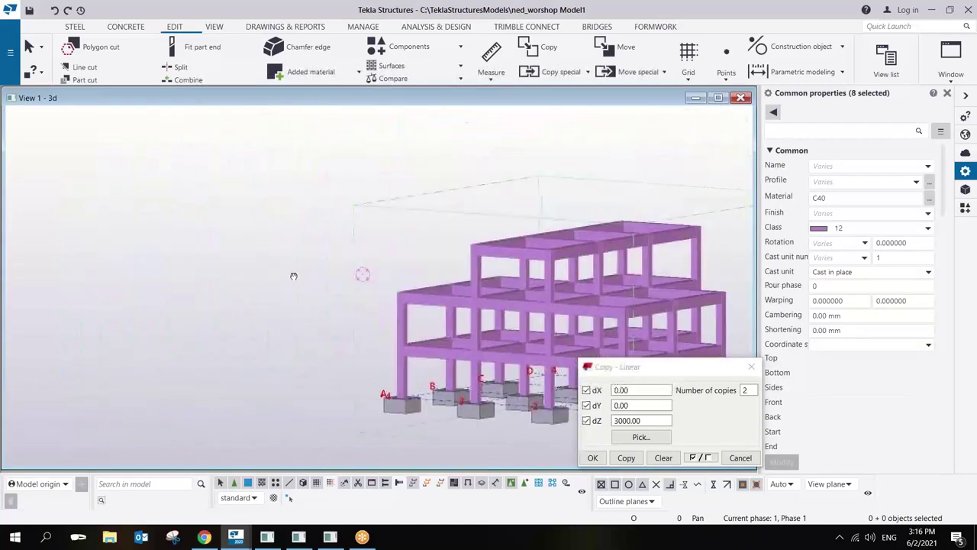
scroll(313, 292, up, 5)
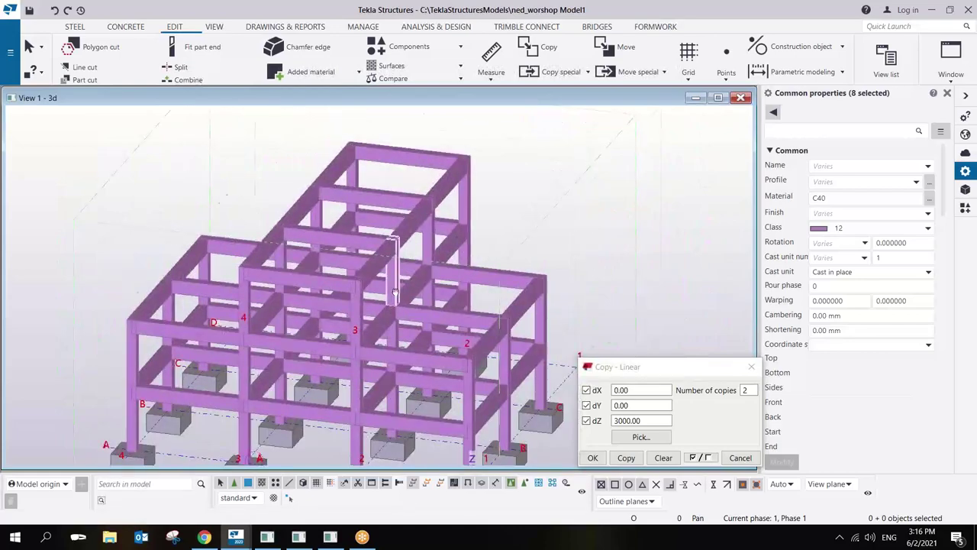
ctrl+middle_drag(364, 332, 416, 256)
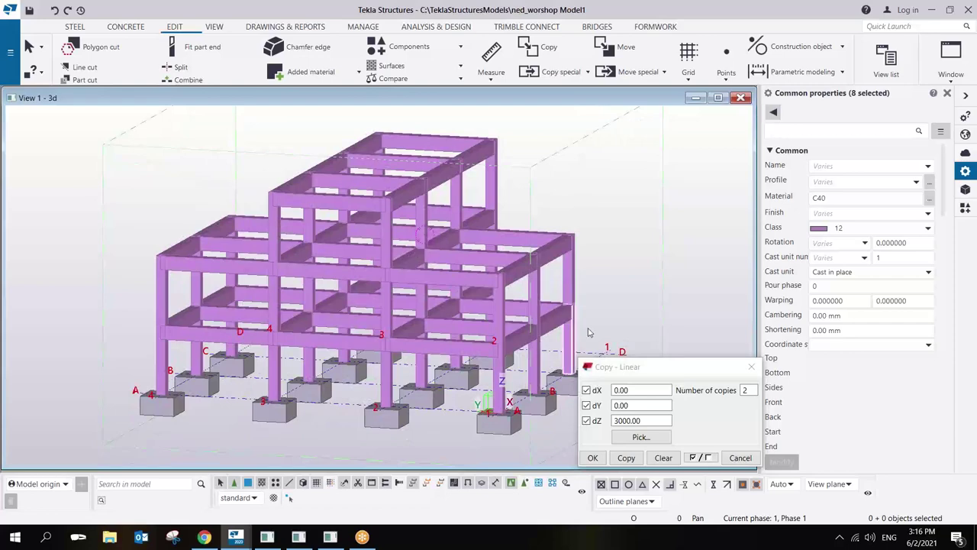
click(752, 369)
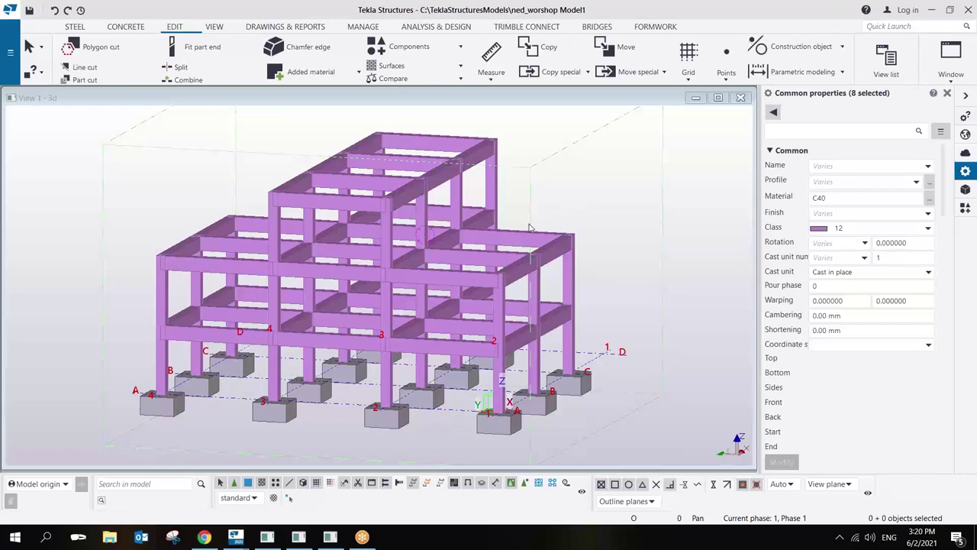
Select the eight top-storey columns and assign them the UC254*254*73 profile from I profiles > UC.
ctrl+middle_drag(532, 226, 557, 211)
scroll(532, 306, down, 2)
scroll(570, 206, up, 3)
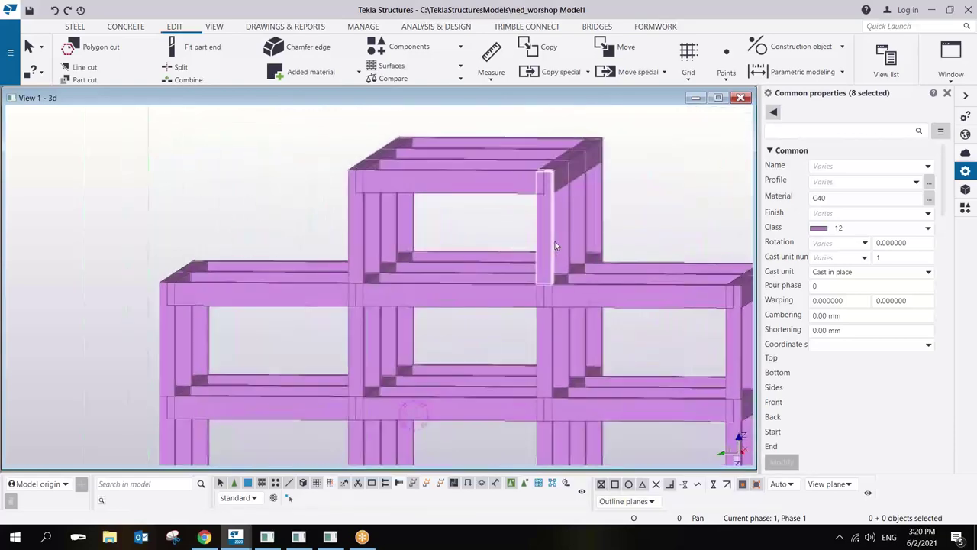
ctrl+middle_drag(569, 204, 543, 235)
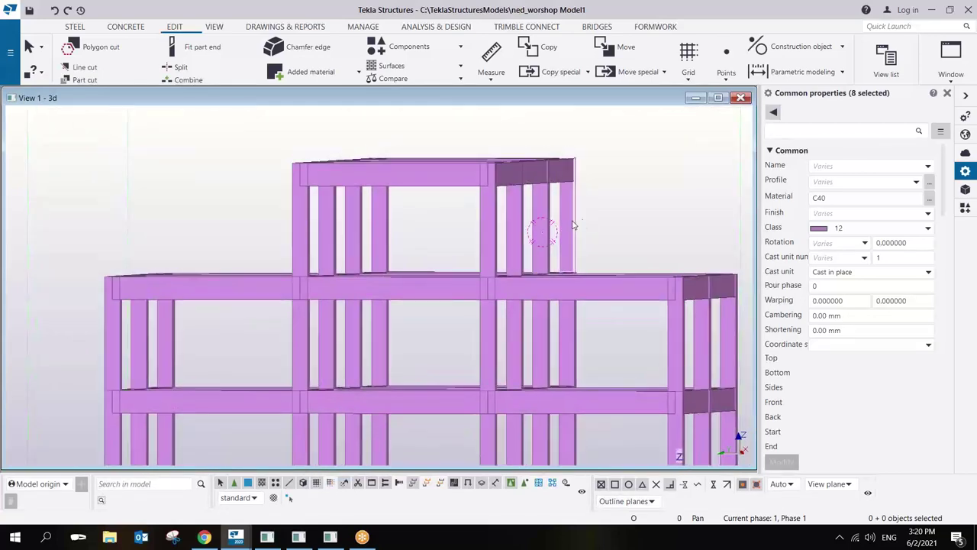
drag(605, 208, 279, 234)
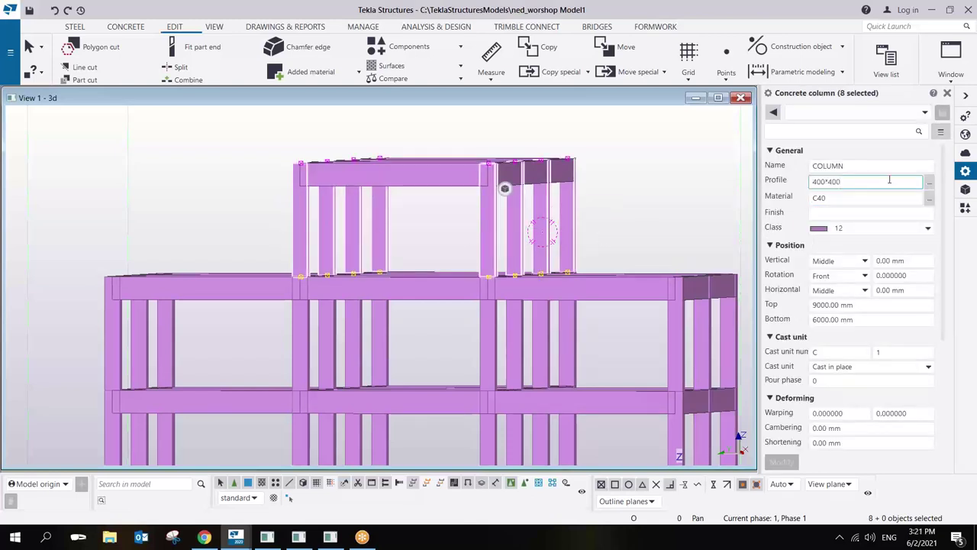
click(930, 184)
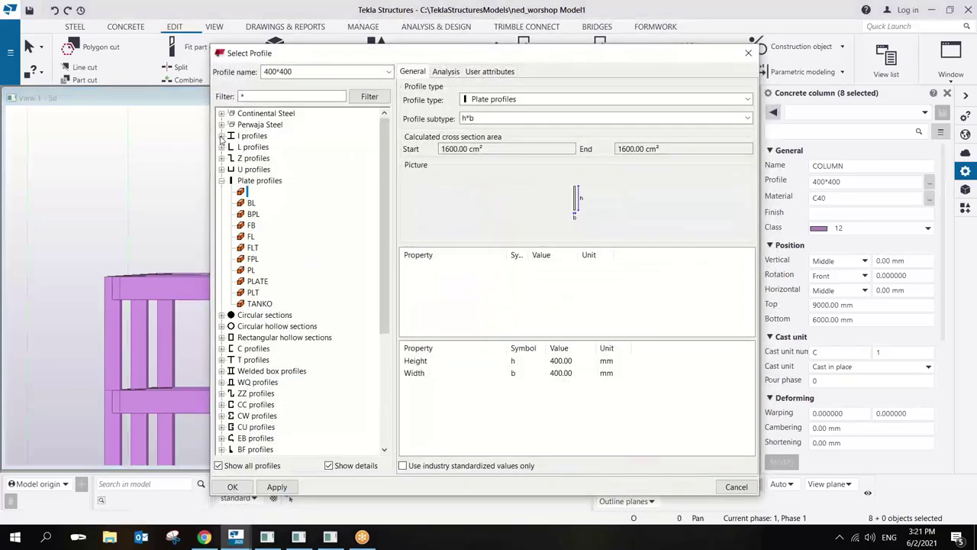
click(221, 136)
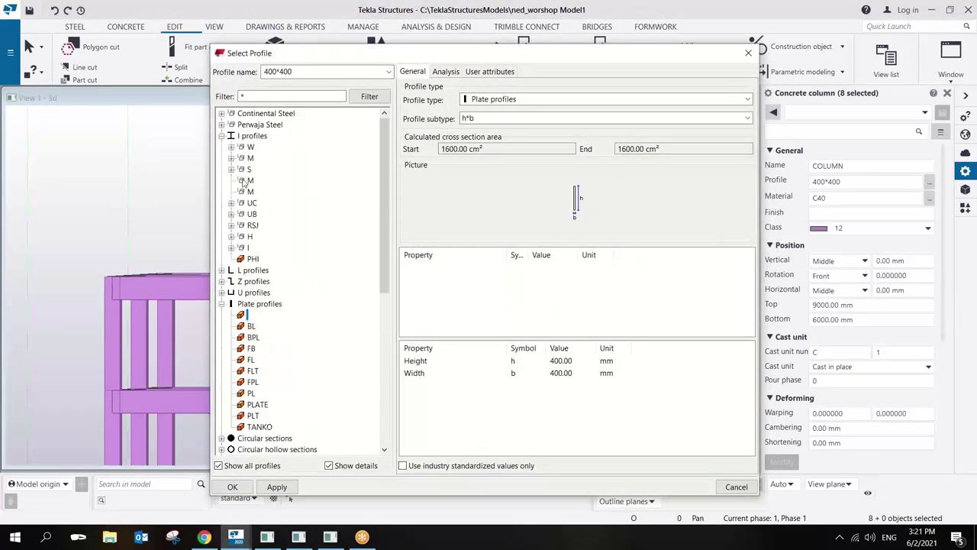
click(232, 203)
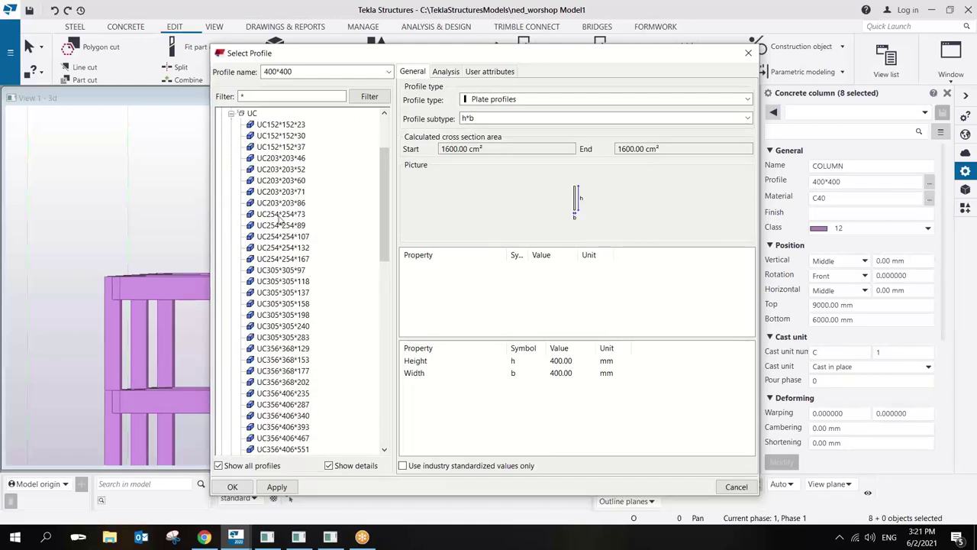
click(295, 214)
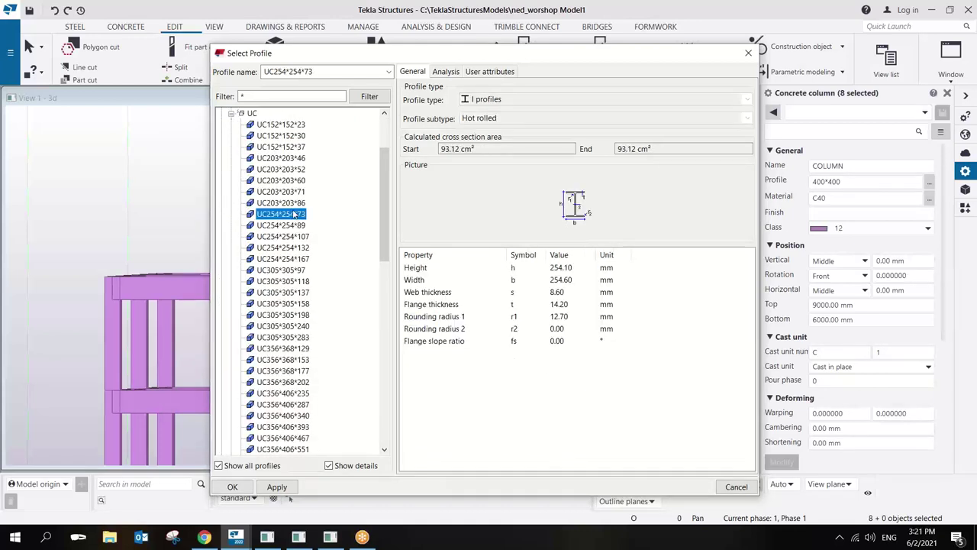
click(276, 486)
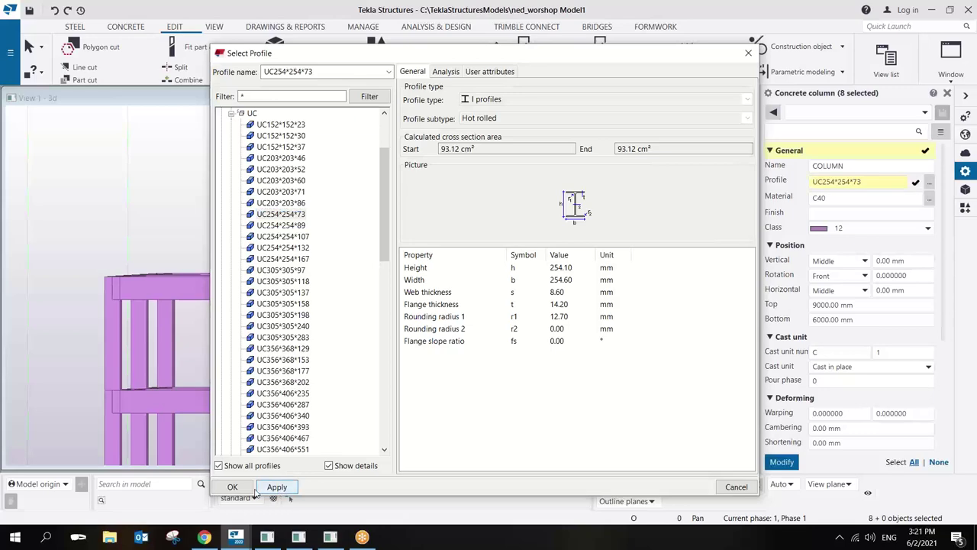
click(232, 487)
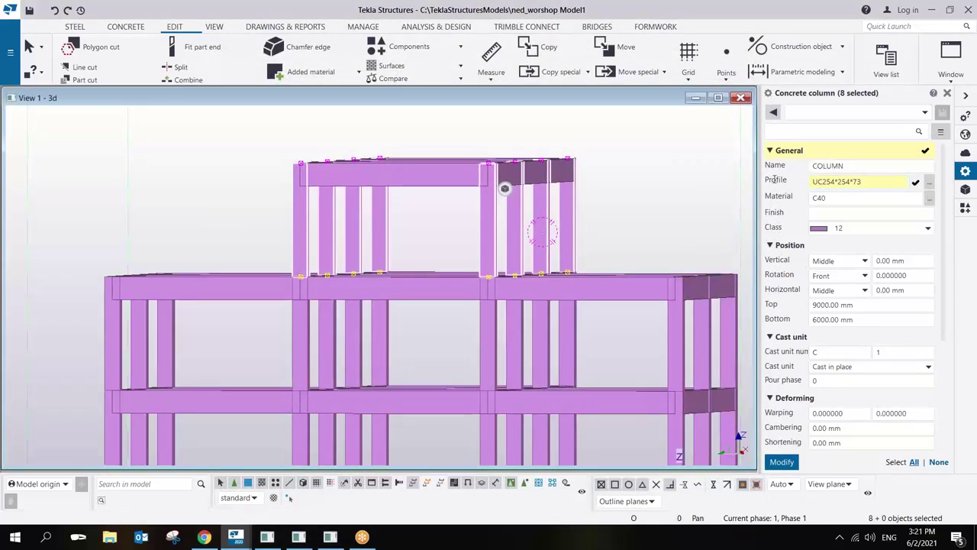
click(823, 183)
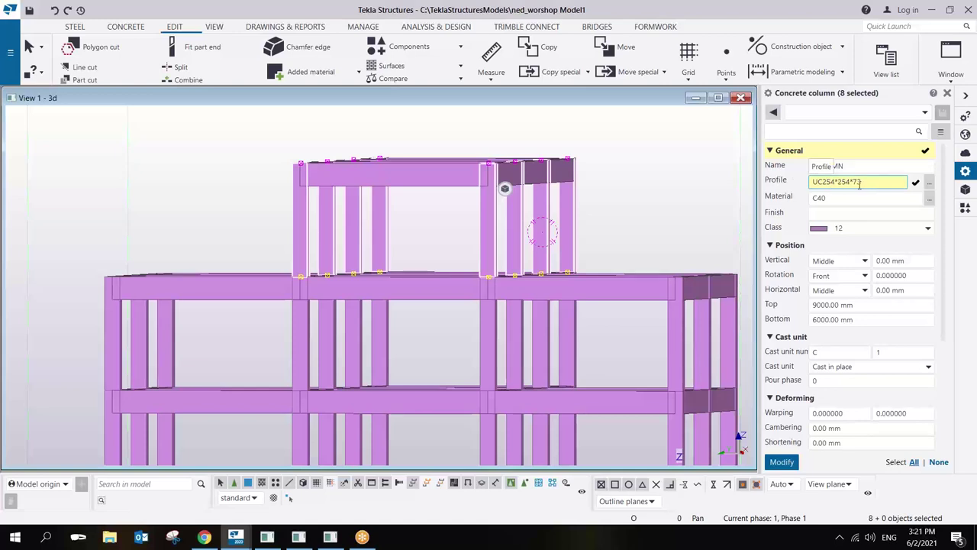
Give the selected columns material S275 and class 11 (blue), then apply with Modify.
click(930, 200)
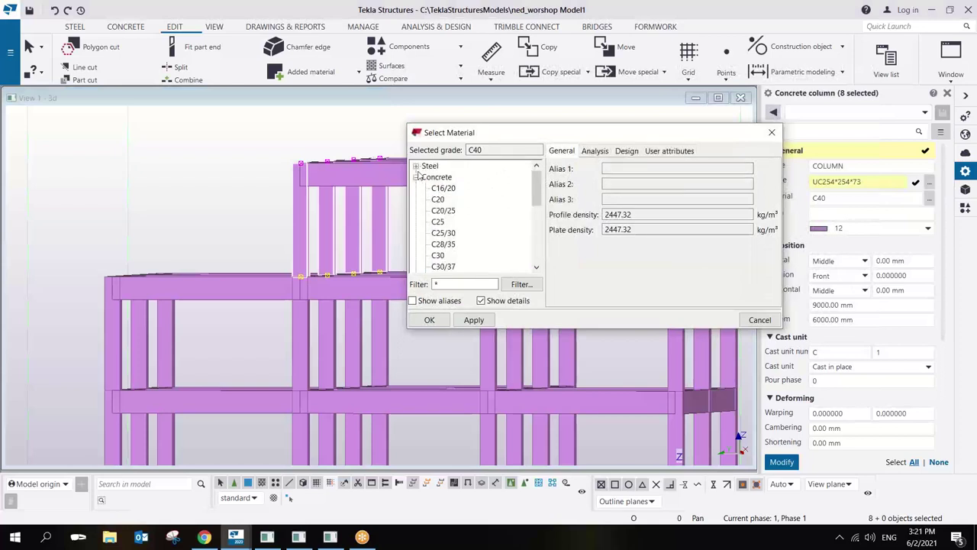
click(417, 166)
scroll(452, 211, down, 15)
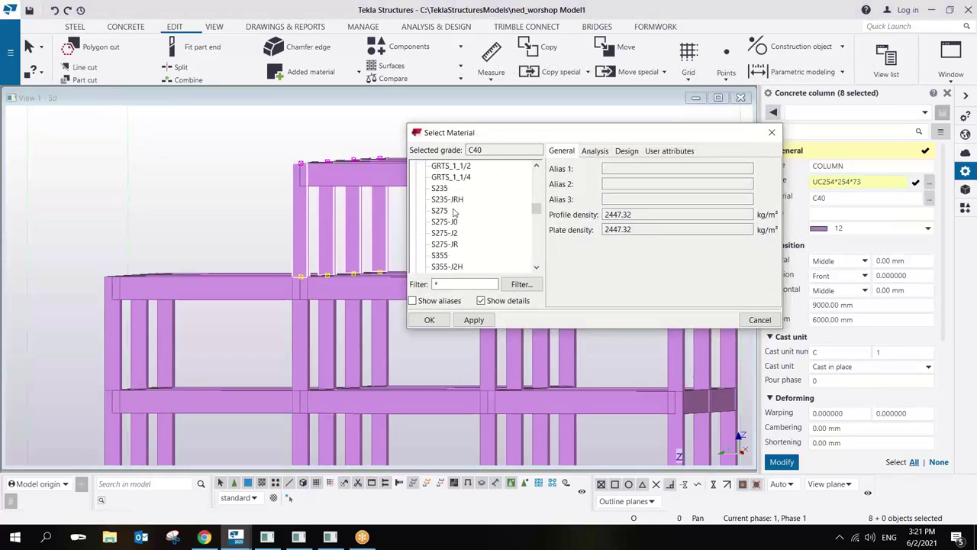
click(440, 177)
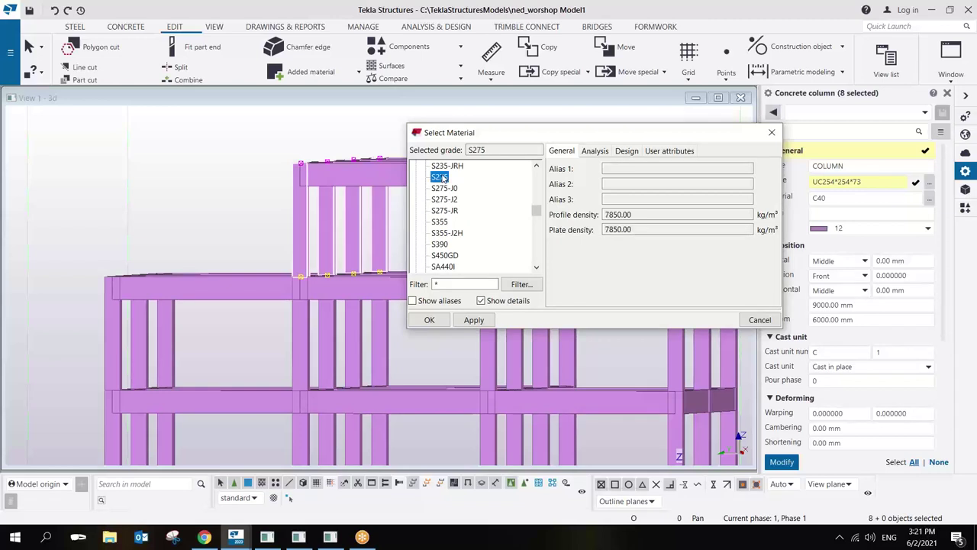
click(473, 320)
click(429, 320)
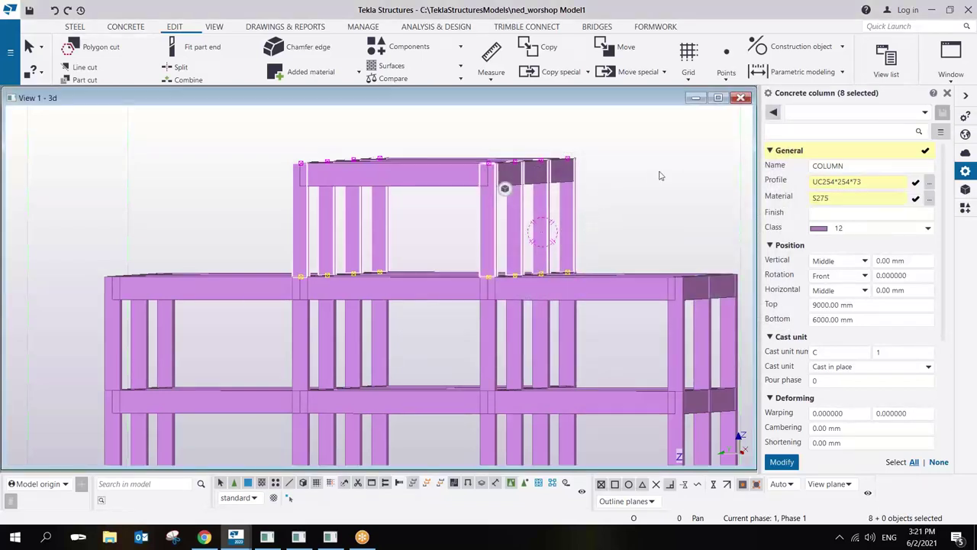
click(829, 213)
click(843, 227)
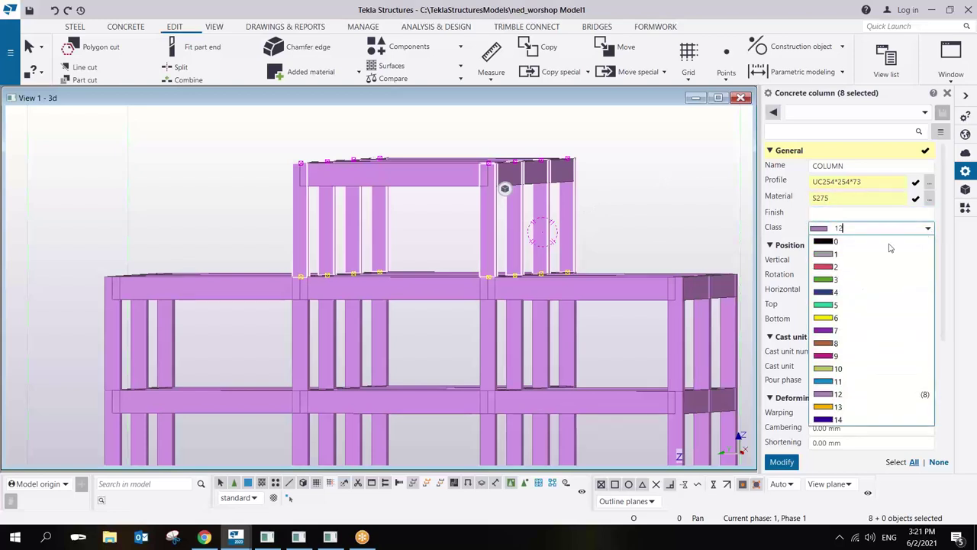
click(837, 382)
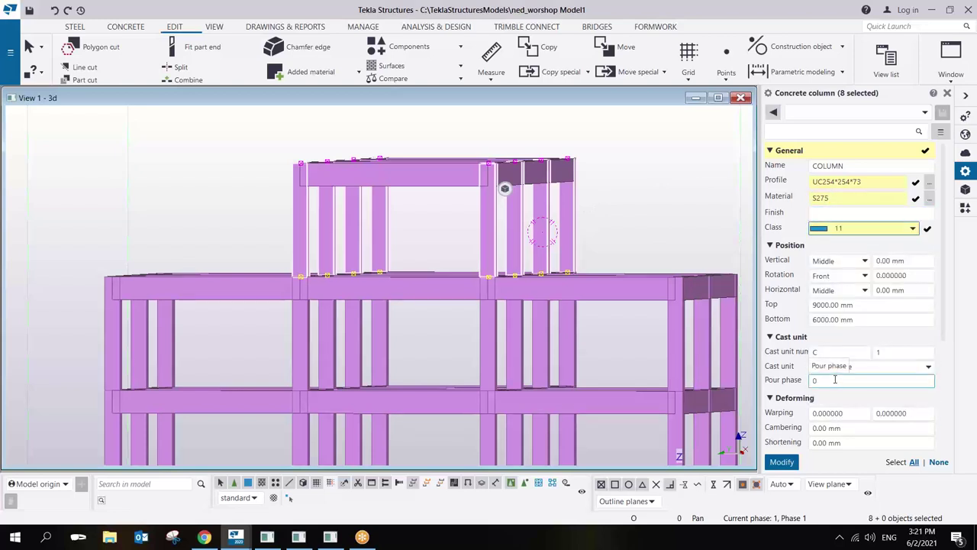
click(782, 462)
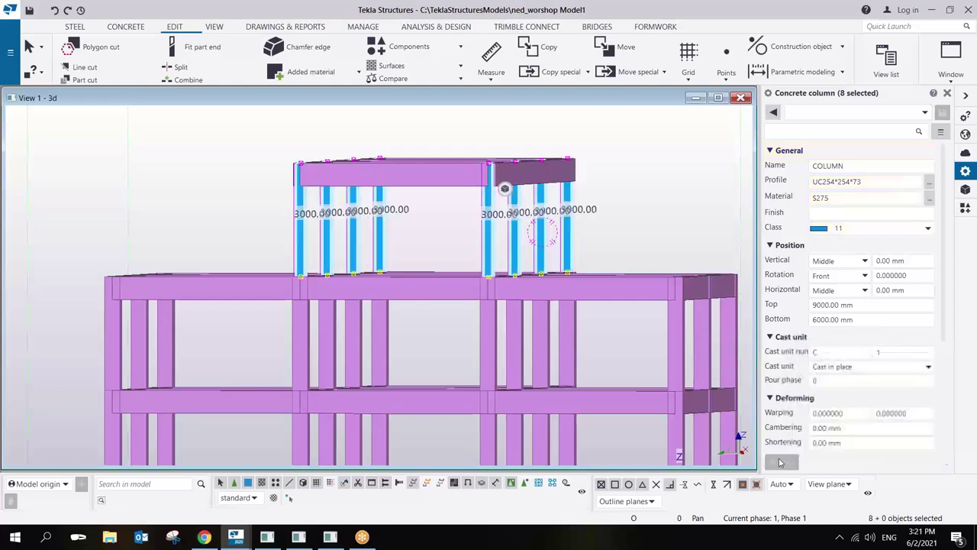
Orbit to inspect the columns, clear the selection and reselect the top-storey concrete columns.
scroll(485, 241, up, 5)
click(494, 271)
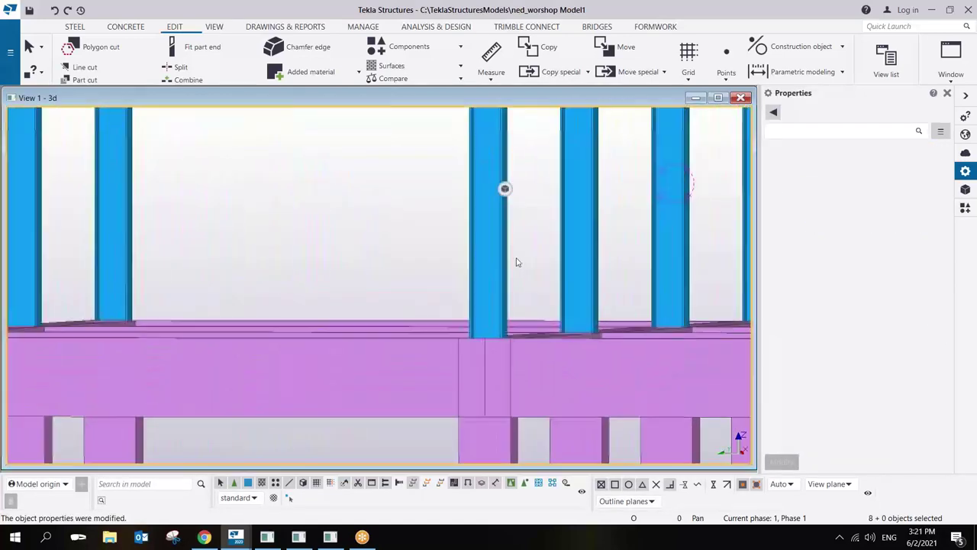
mouse_move(497, 285)
ctrl+middle_down()
mouse_move(436, 323)
mouse_move(515, 288)
mouse_move(501, 292)
ctrl+middle_up()
scroll(497, 282, down, 8)
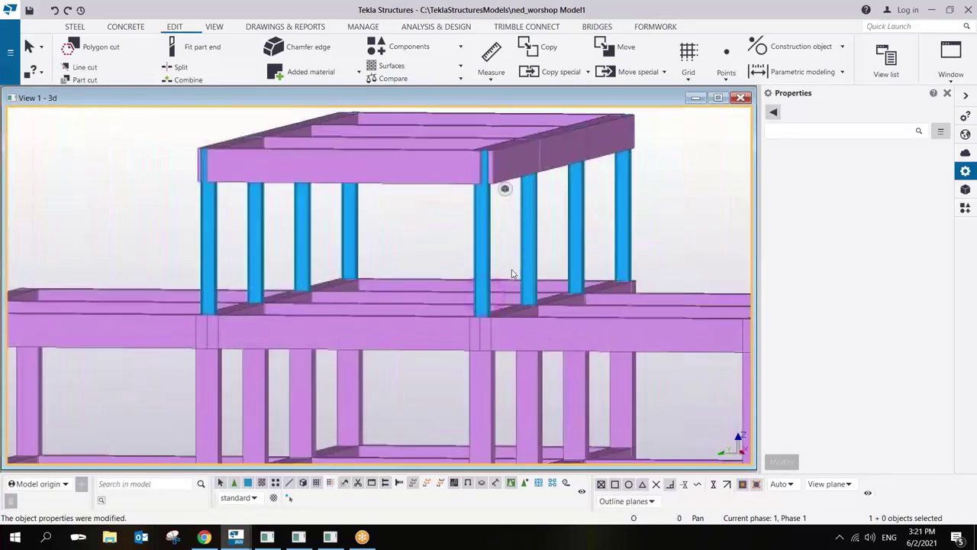
ctrl+middle_drag(511, 250, 511, 261)
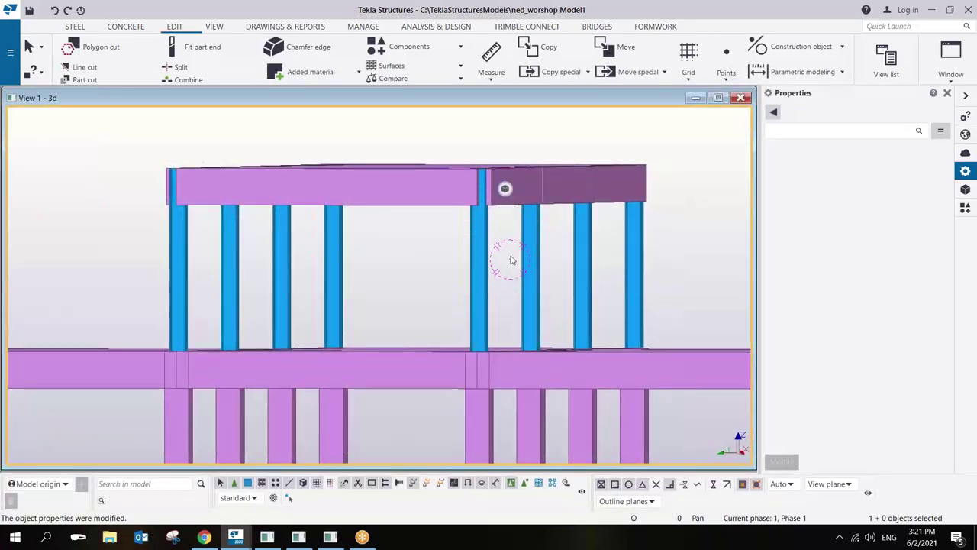
click(511, 260)
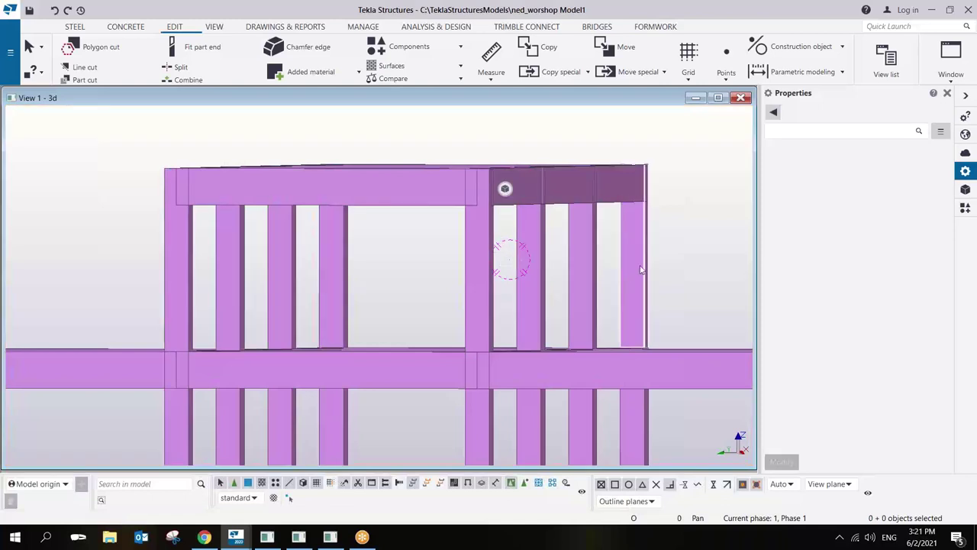
middle_drag(683, 245, 659, 231)
drag(683, 229, 87, 278)
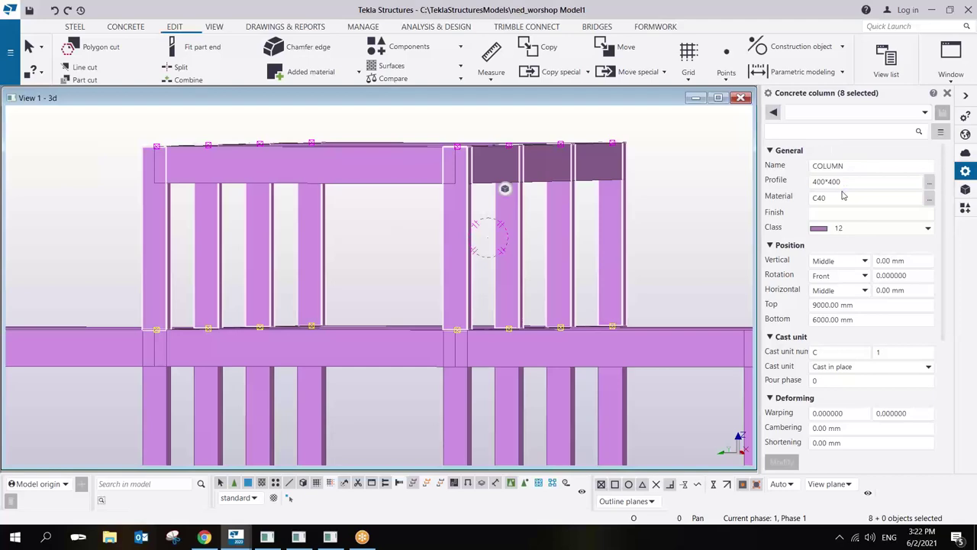
Set the reselected columns' profile to UC254*254*73 from I profiles > UC.
click(929, 183)
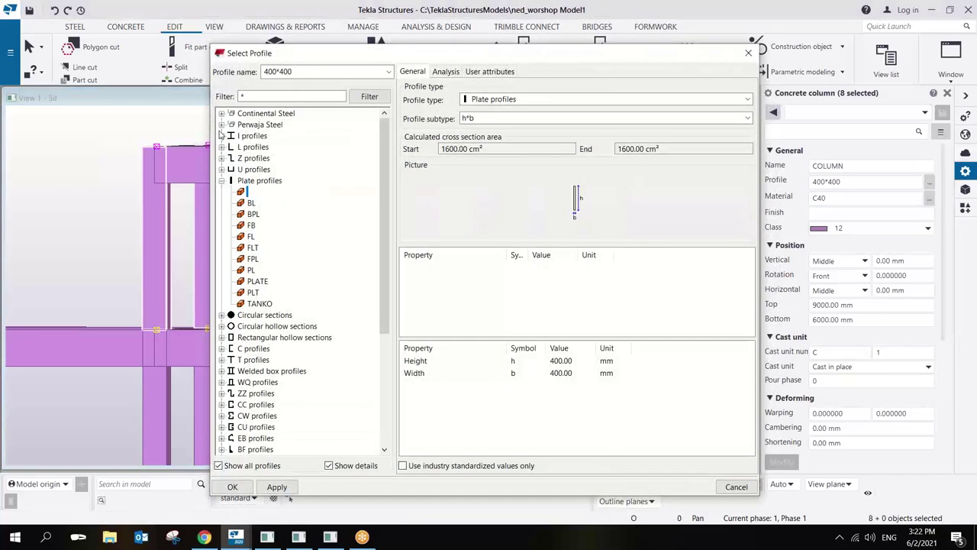
click(222, 136)
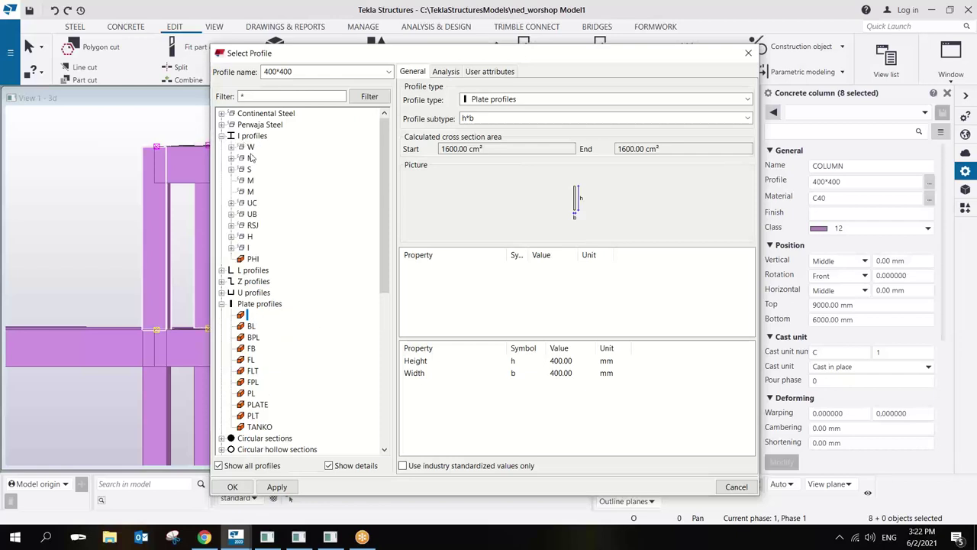
click(231, 203)
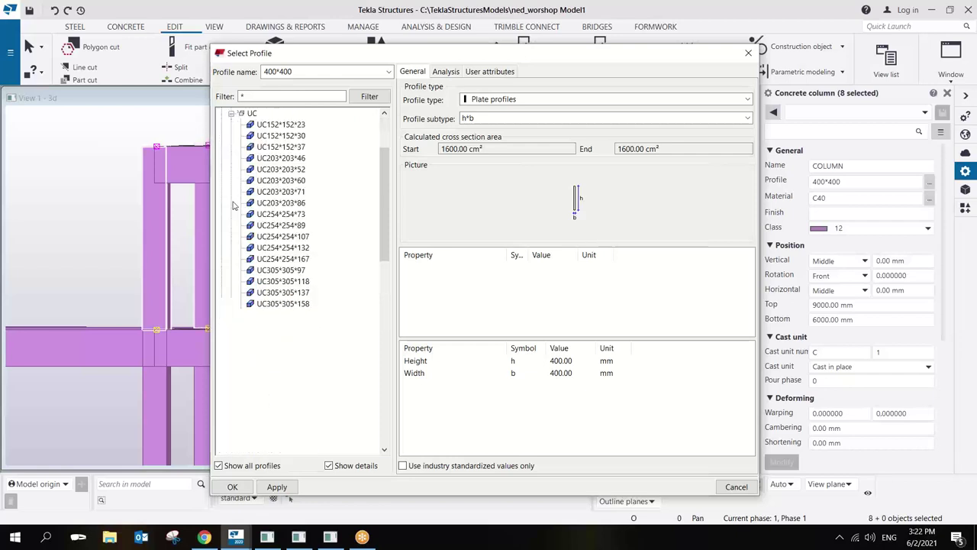
click(293, 215)
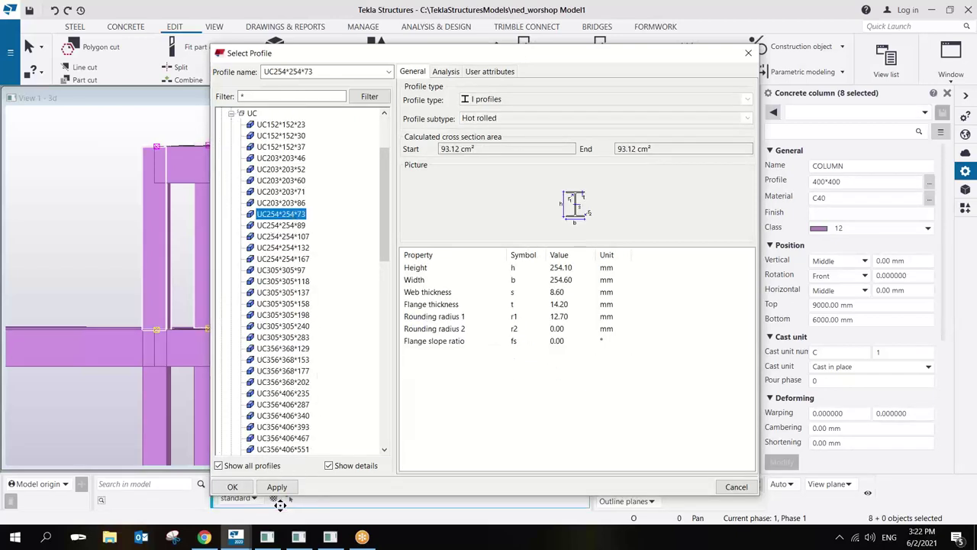
click(277, 486)
click(248, 487)
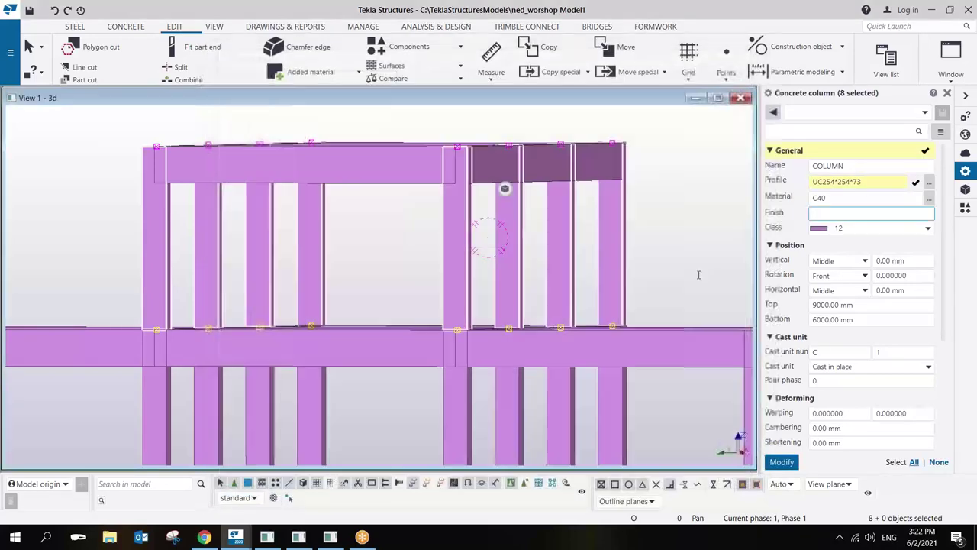
Set the columns' material to S275 and class to 11 (blue), and apply with Modify.
click(930, 200)
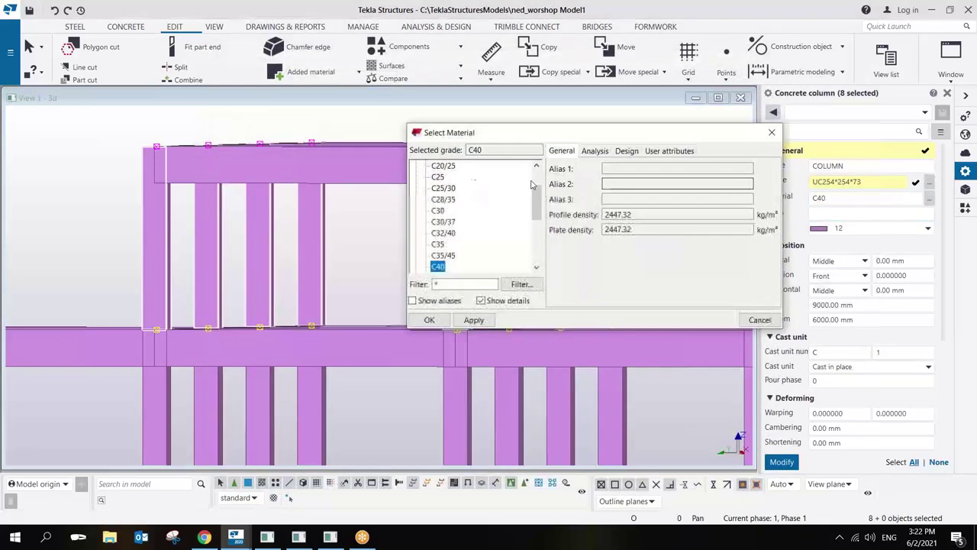
scroll(458, 213, up, 3)
click(417, 167)
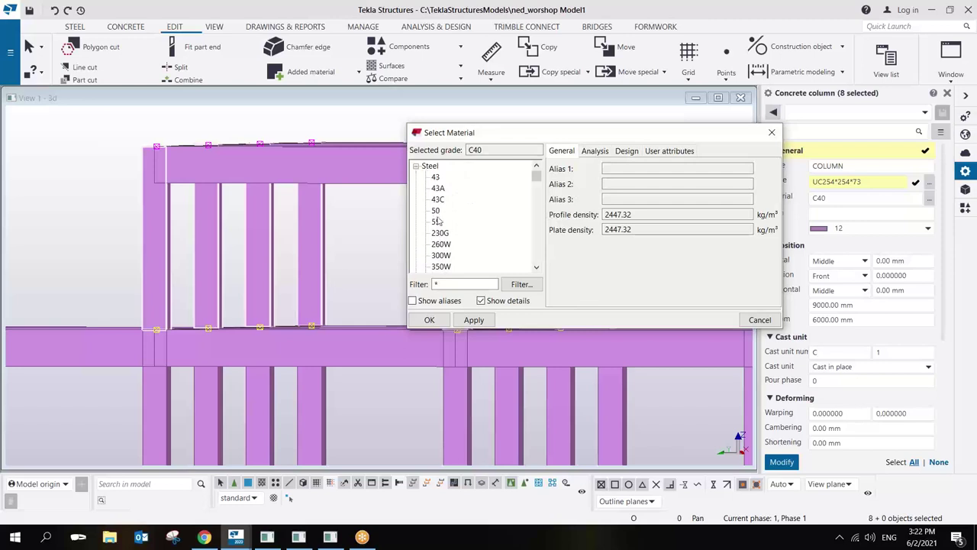
scroll(438, 221, down, 15)
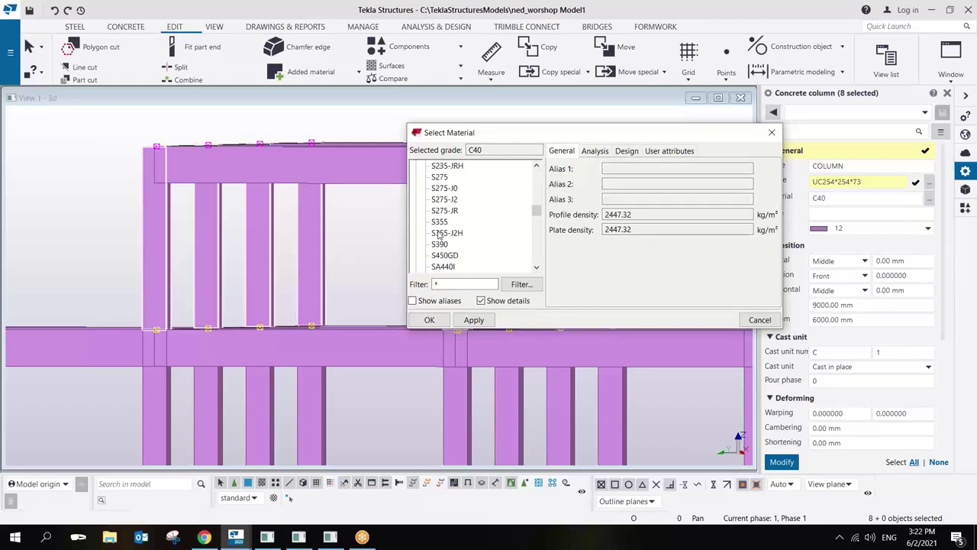
click(440, 178)
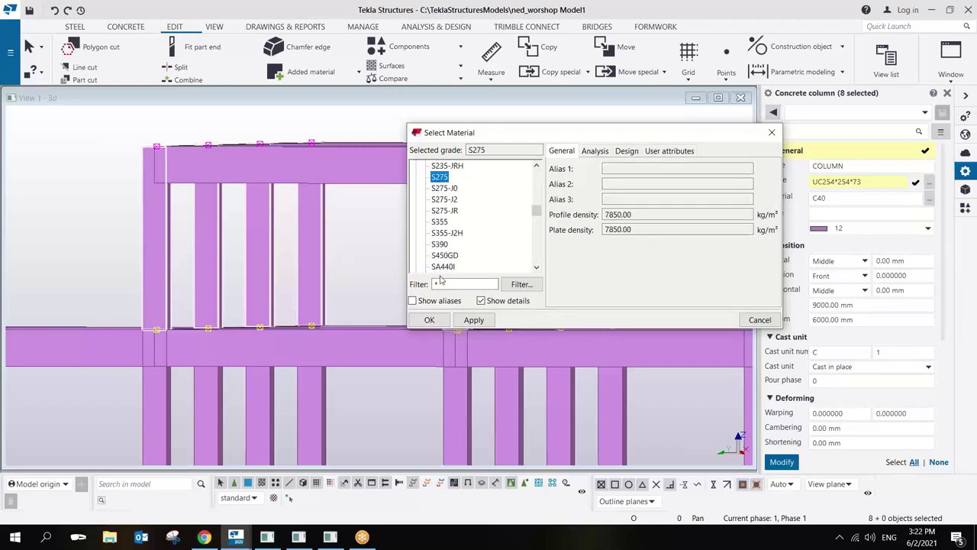
click(429, 320)
click(929, 230)
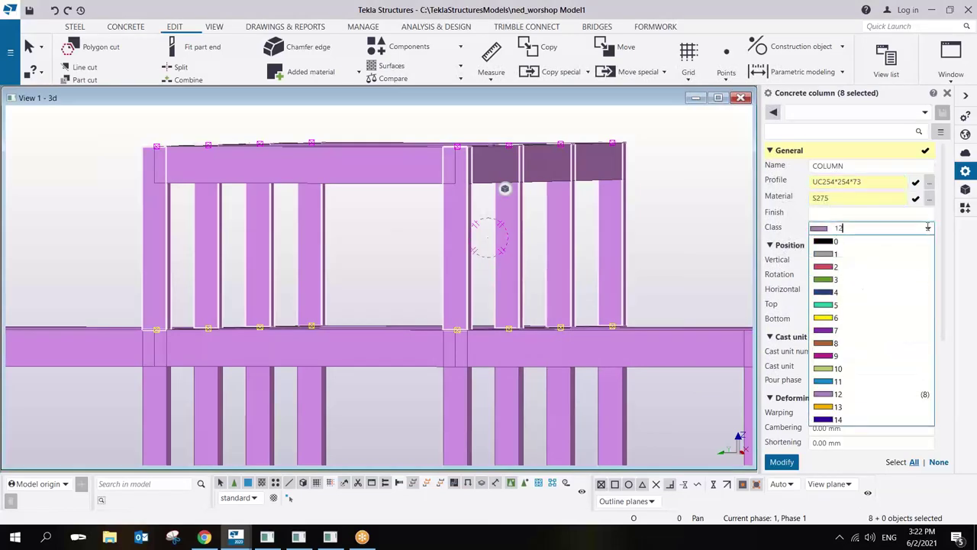
click(831, 381)
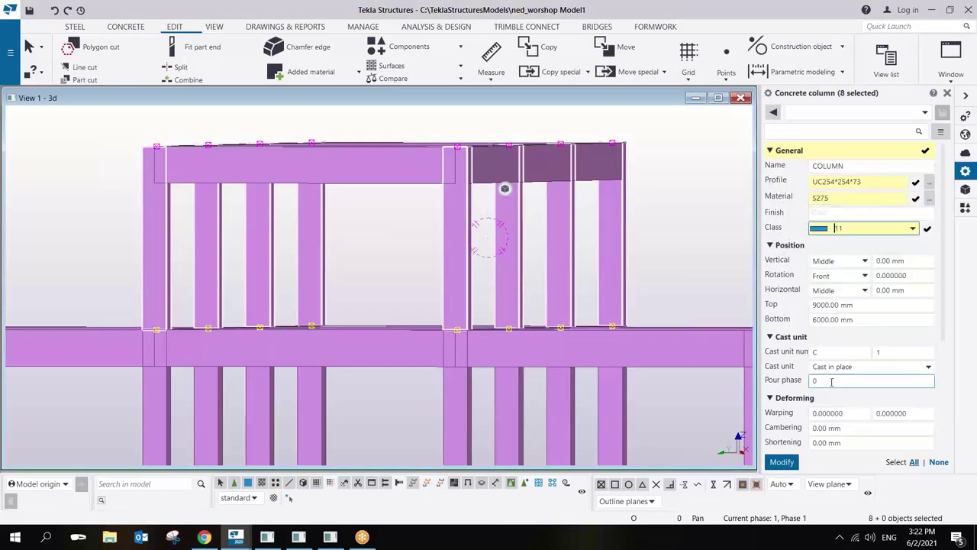
click(782, 462)
scroll(511, 311, up, 1)
Inspect a new steel column, then box-select the ten top-storey beams.
scroll(481, 304, up, 2)
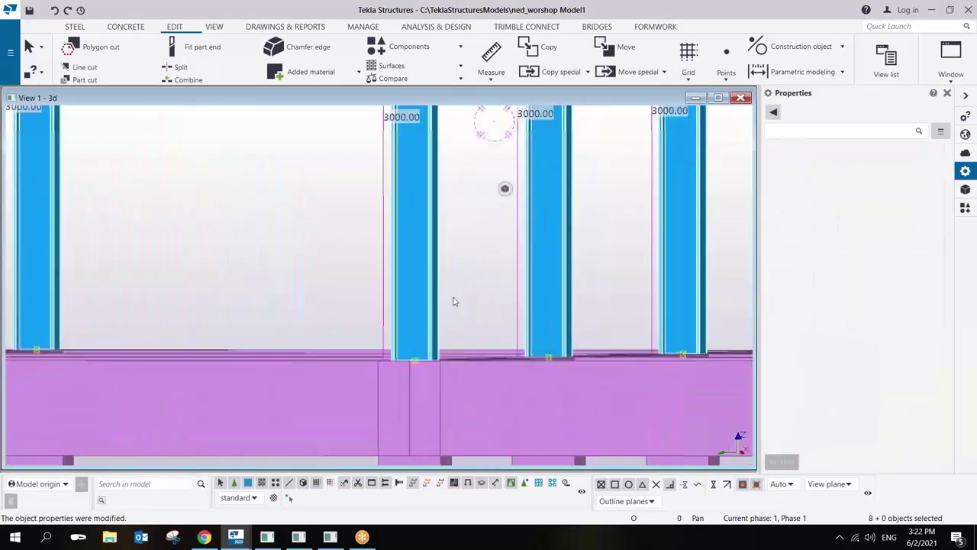
mouse_move(451, 287)
ctrl+middle_down()
mouse_move(430, 284)
mouse_move(487, 250)
mouse_move(599, 273)
mouse_move(603, 205)
ctrl+middle_up()
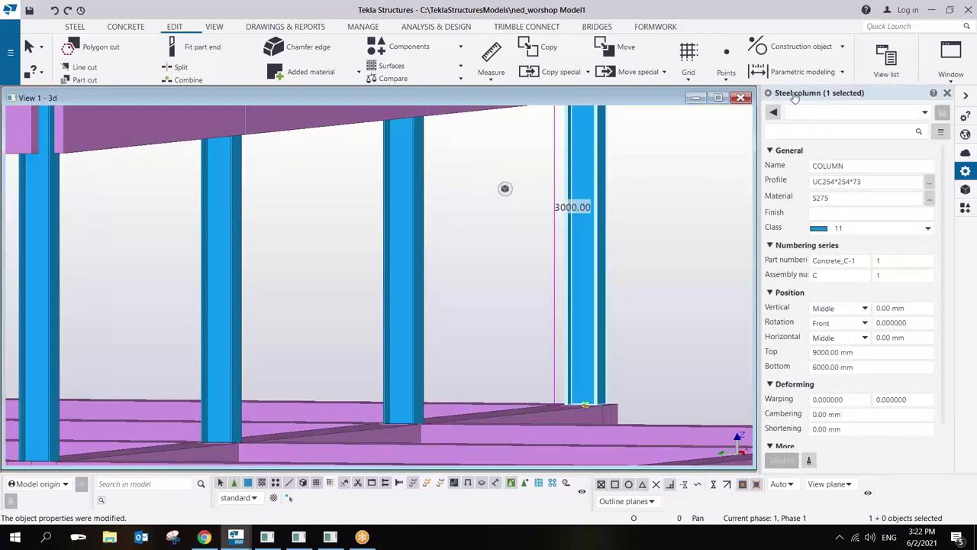
scroll(550, 359, down, 5)
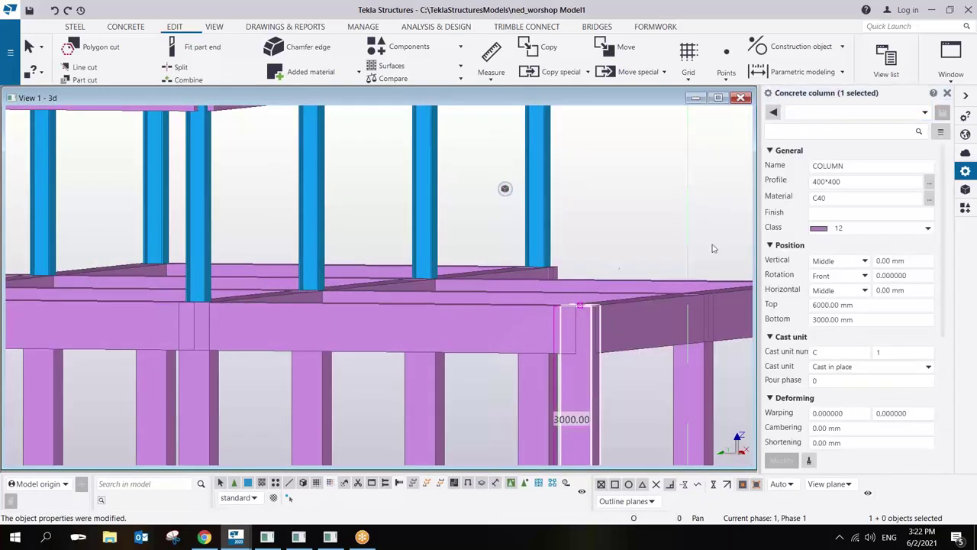
click(541, 171)
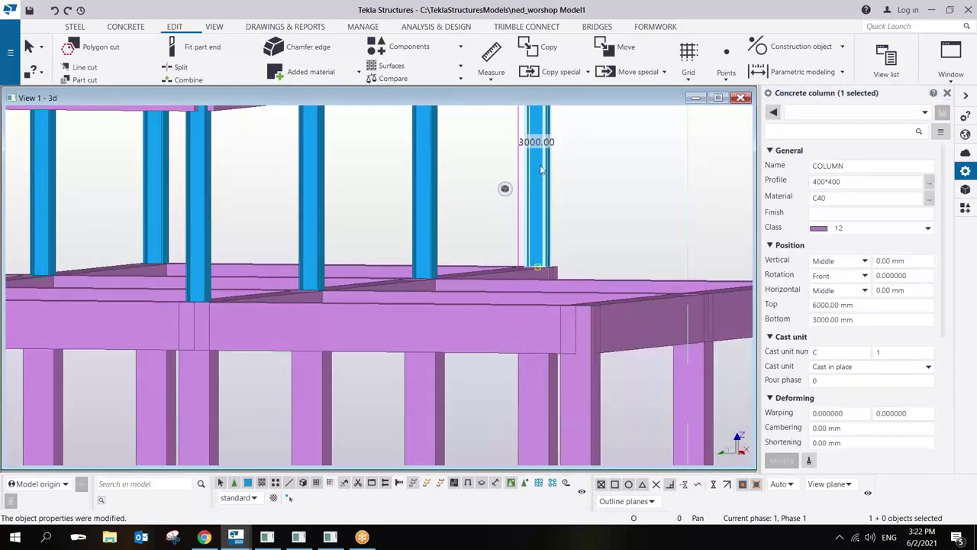
scroll(397, 290, down, 5)
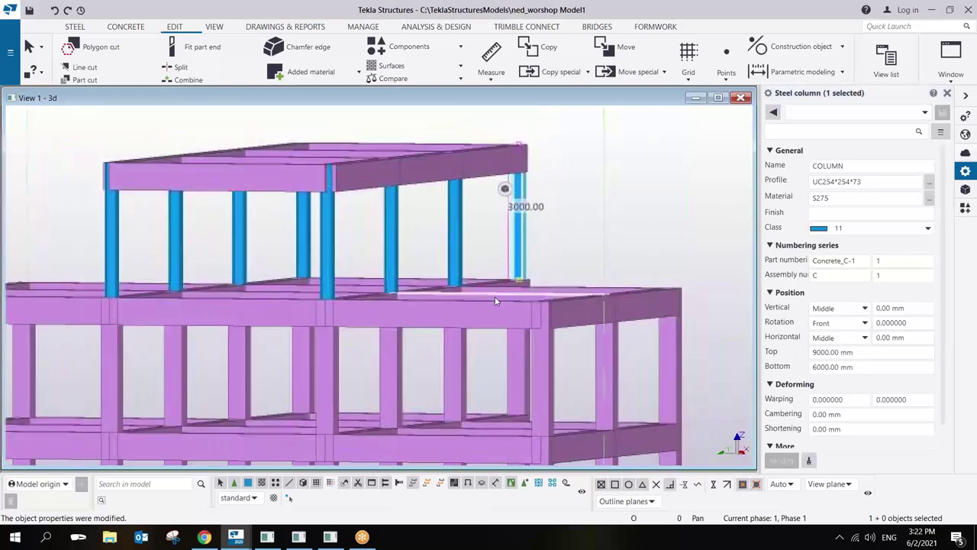
mouse_move(399, 295)
ctrl+middle_down()
mouse_move(395, 280)
mouse_move(436, 306)
ctrl+middle_up()
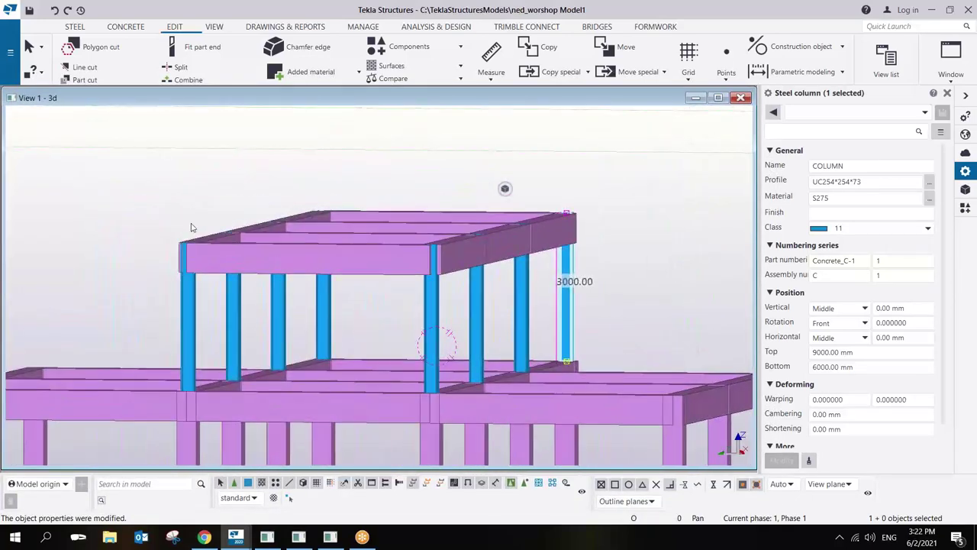
drag(130, 175, 609, 301)
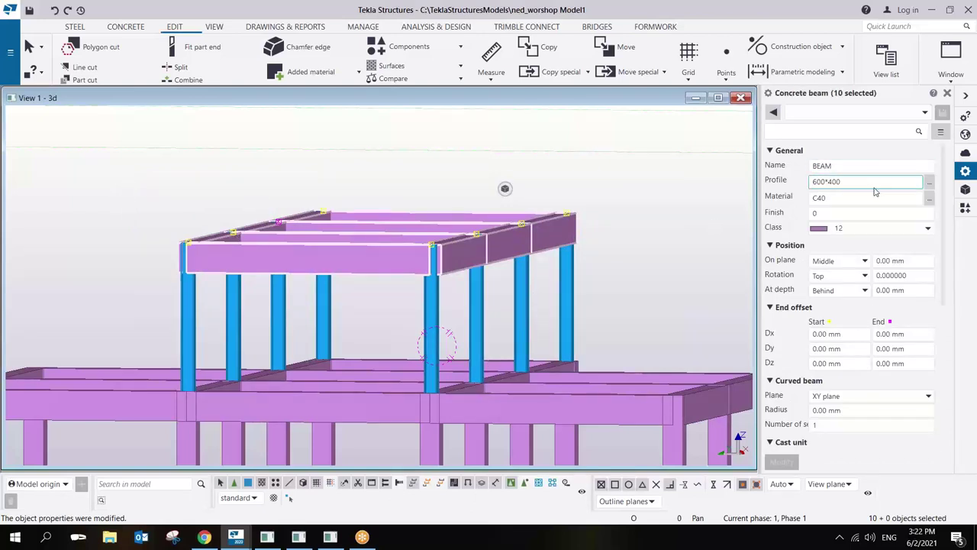
Set the ten beams to profile UB254*146*31, material S275 and class 11 (blue).
click(929, 182)
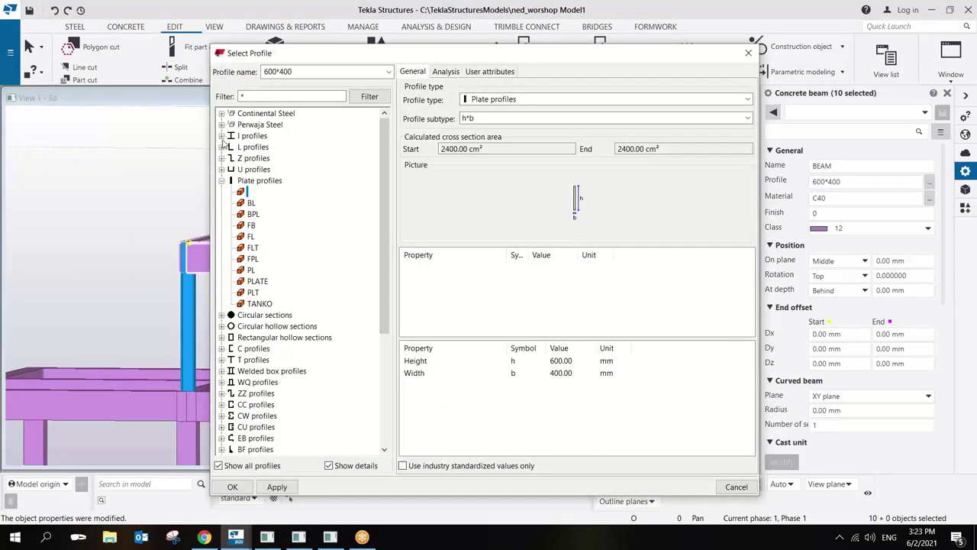
click(222, 138)
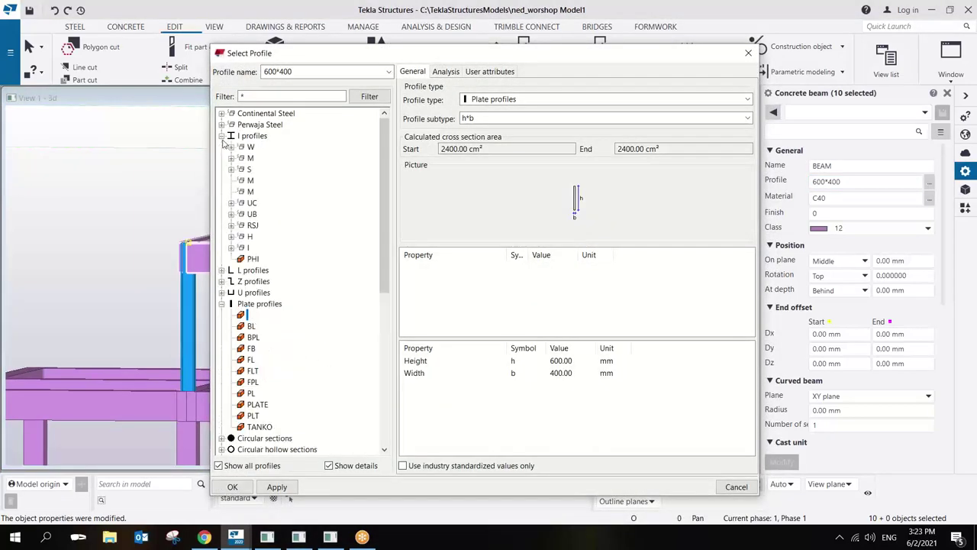
click(232, 214)
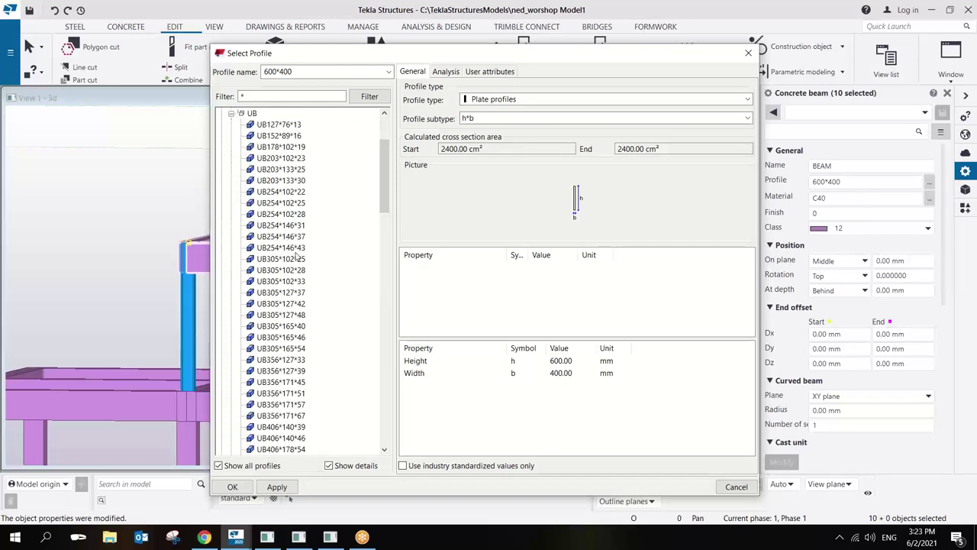
click(281, 225)
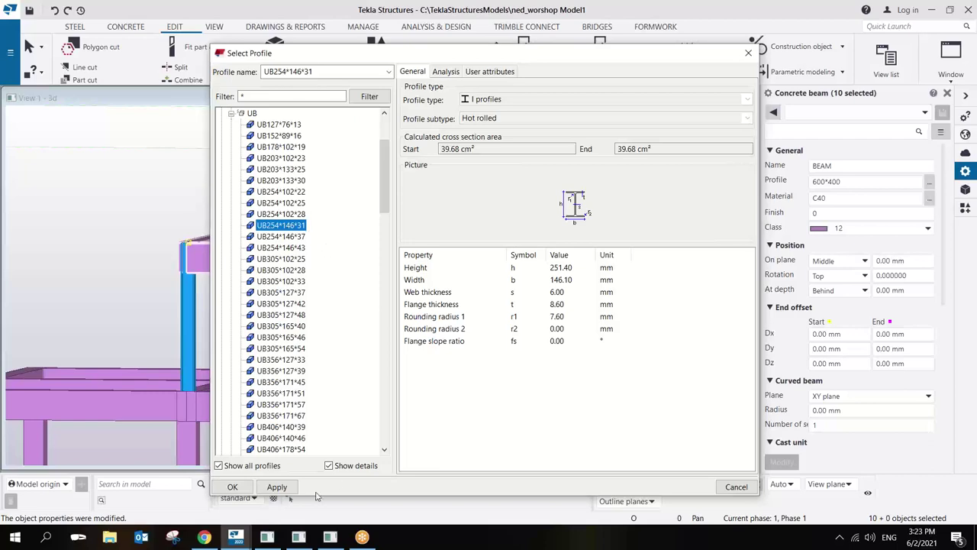
click(249, 487)
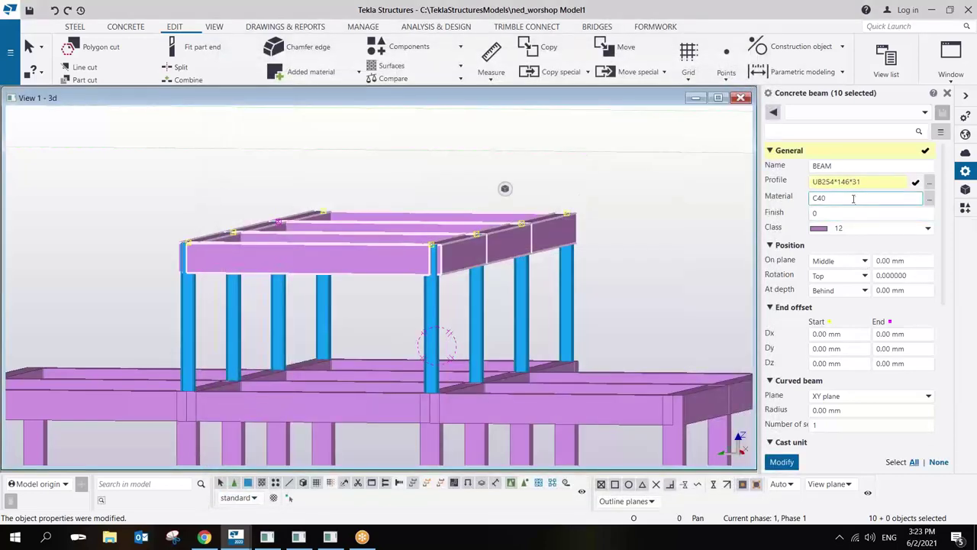
text(S)
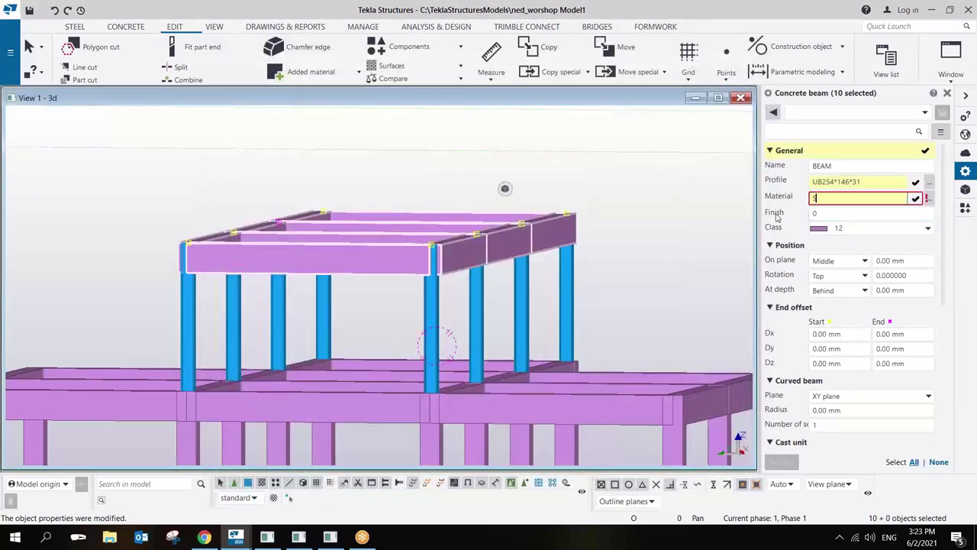
text(275)
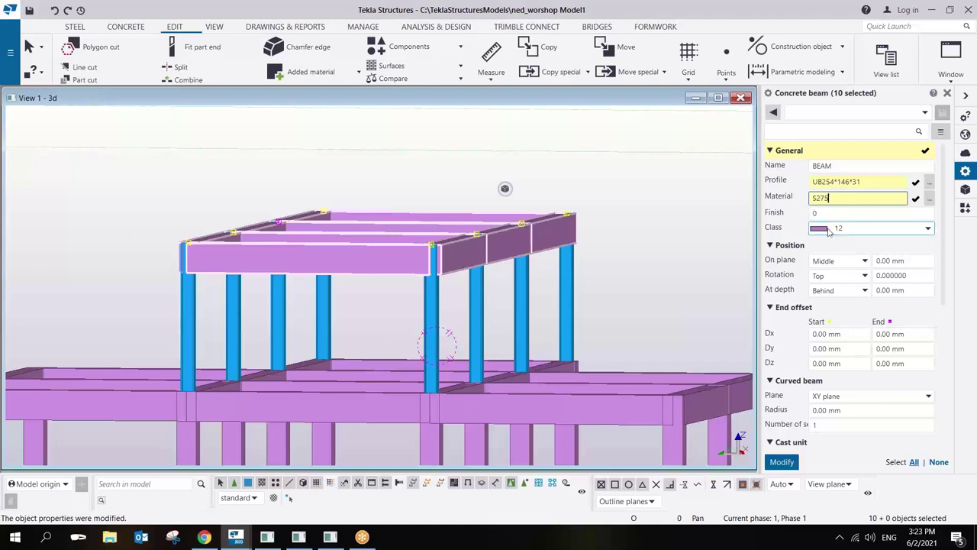
click(866, 228)
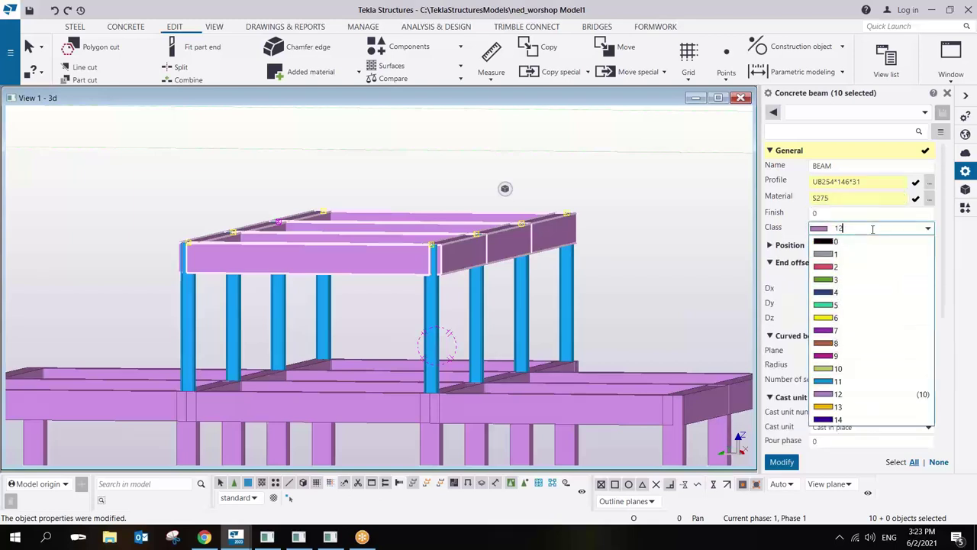
click(840, 381)
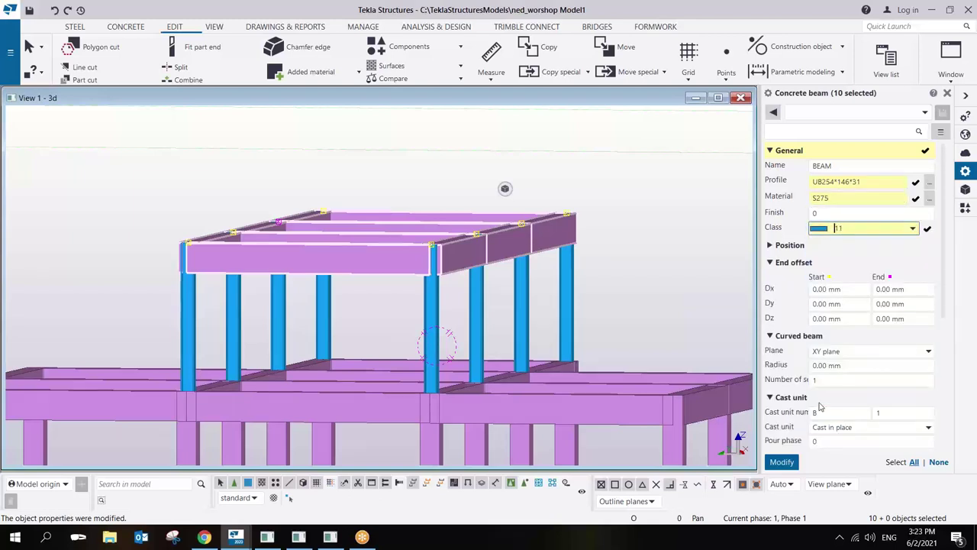
click(641, 300)
scroll(465, 271, up, 5)
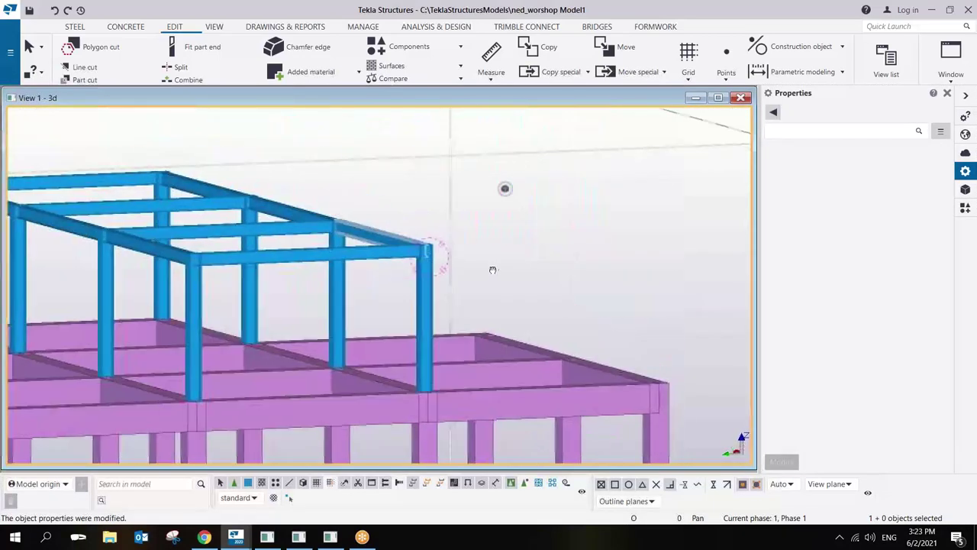
scroll(492, 269, down, 6)
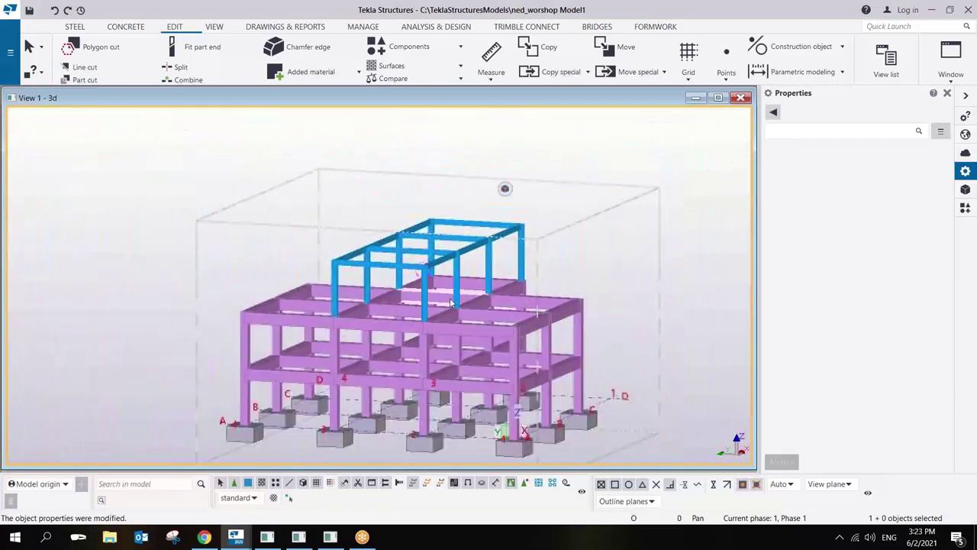
scroll(435, 275, up, 2)
scroll(445, 271, up, 1)
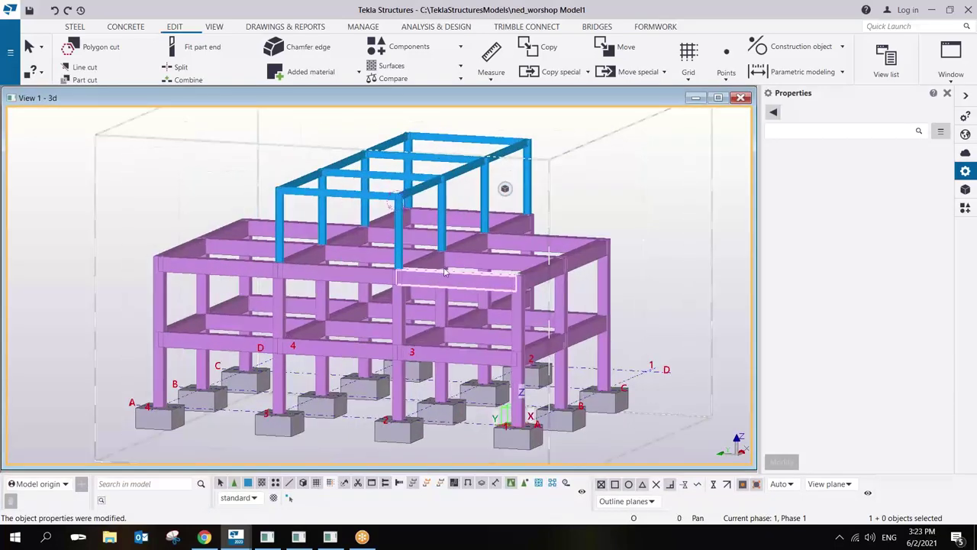
middle_drag(497, 234, 497, 261)
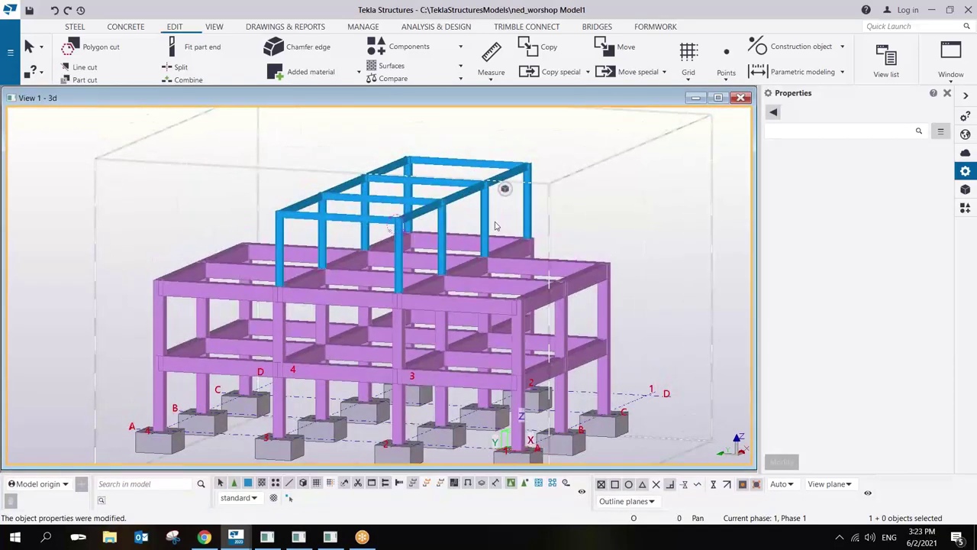
click(491, 238)
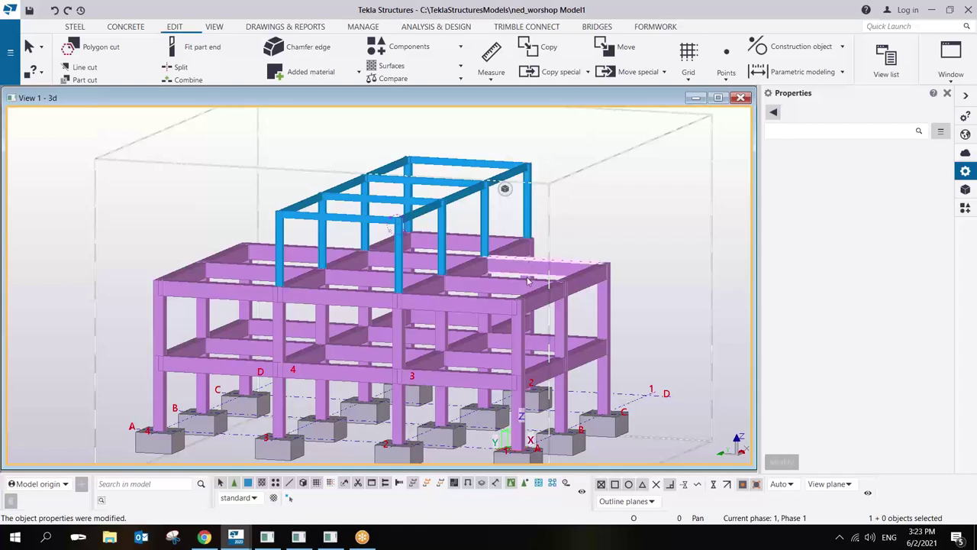
middle_drag(519, 293, 481, 277)
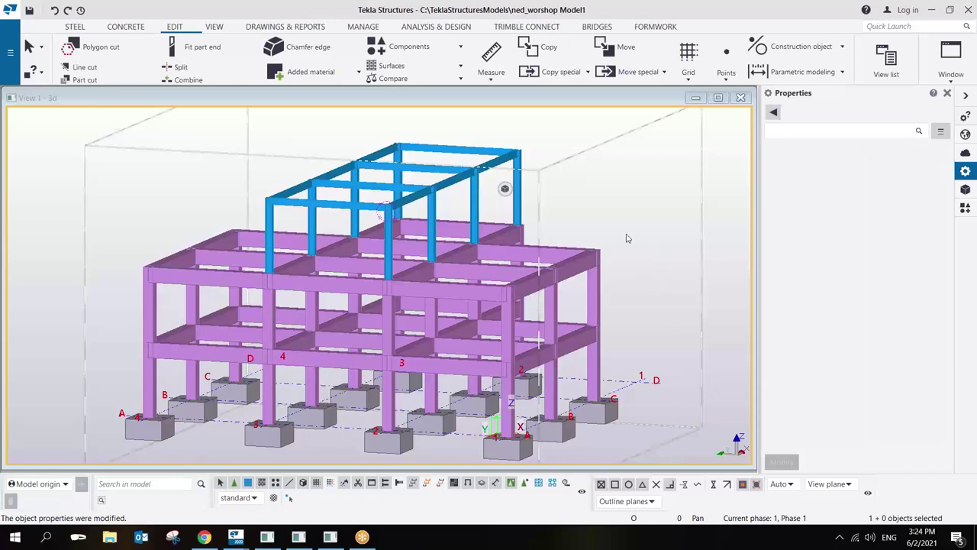
ctrl+middle_drag(399, 263, 422, 257)
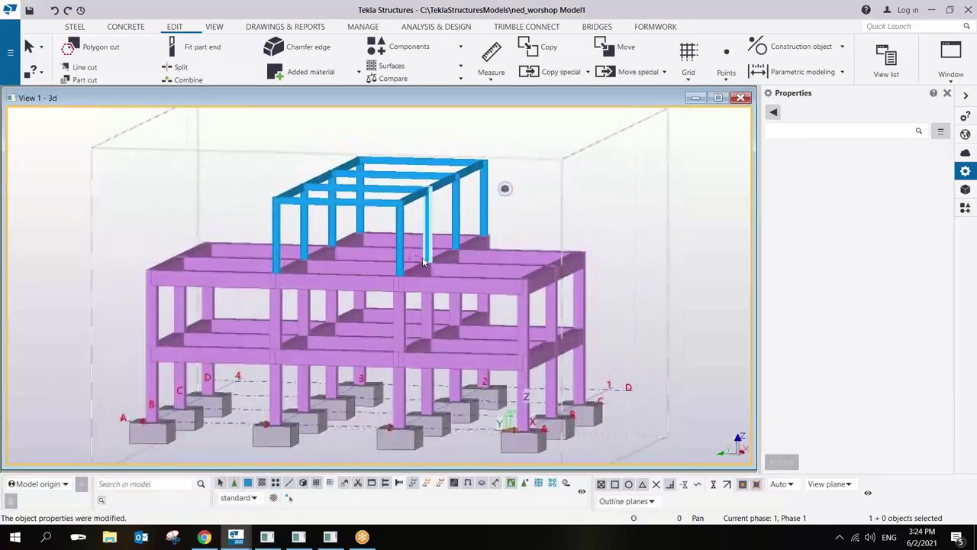
scroll(422, 256, up, 5)
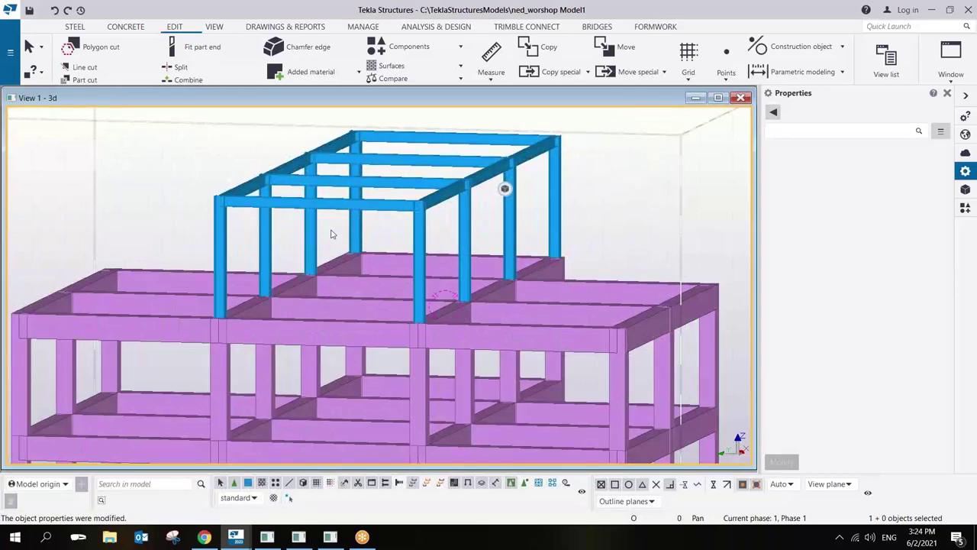
scroll(383, 263, down, 5)
scroll(383, 264, up, 2)
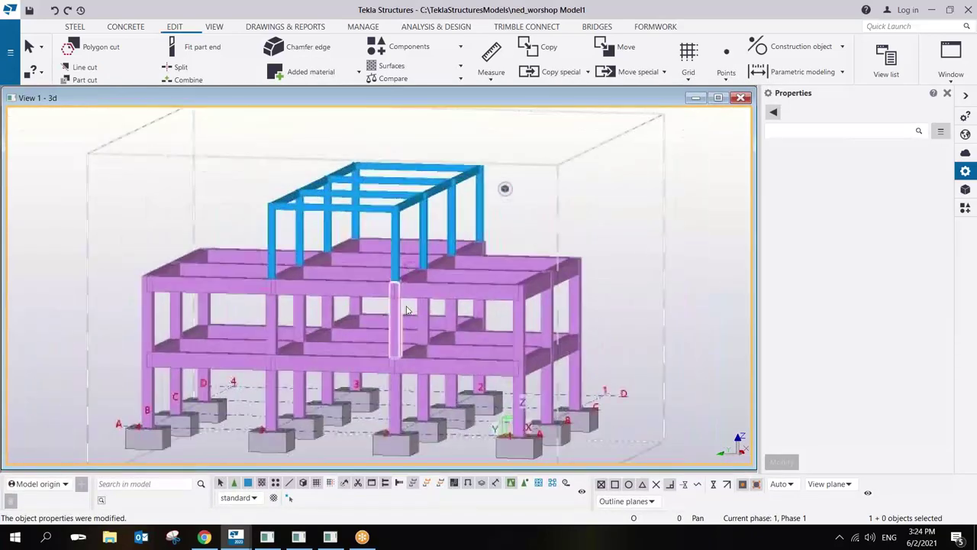
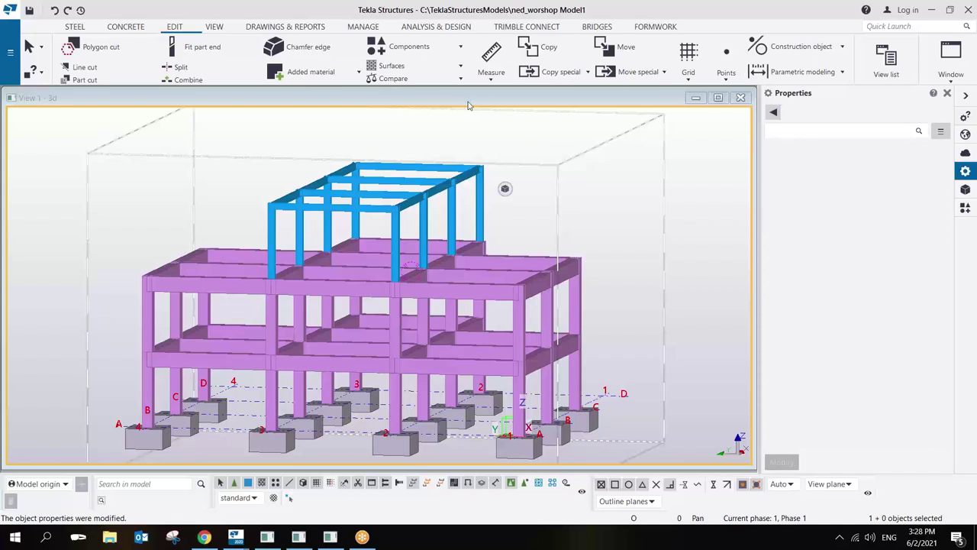
Recentre the view on the frame's top beam and clear the current selection.
scroll(405, 193, up, 5)
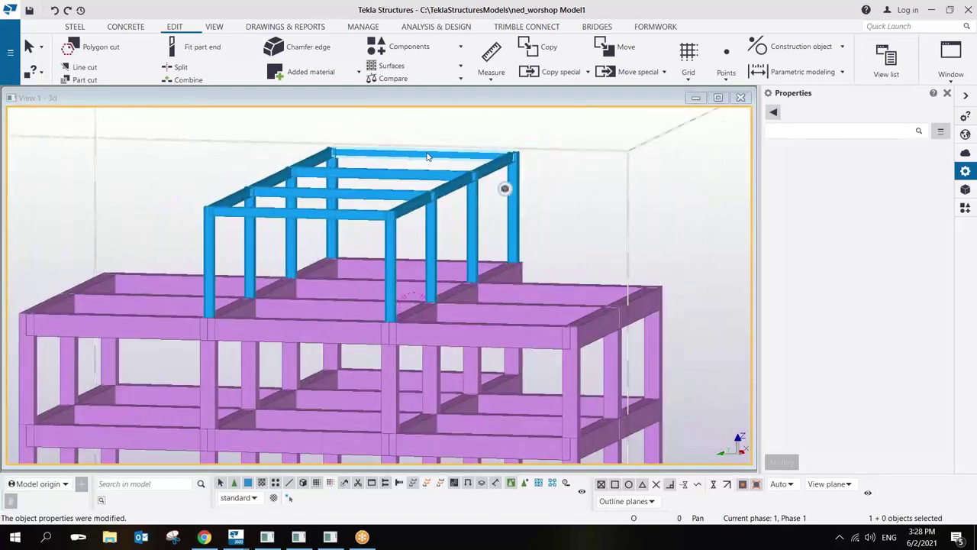
scroll(390, 191, up, 5)
scroll(399, 211, up, 5)
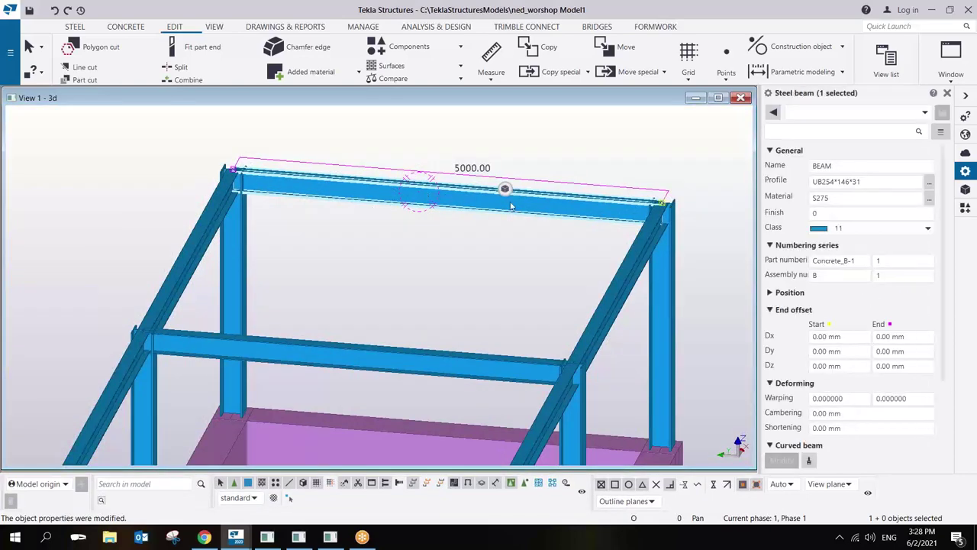
scroll(438, 191, up, 2)
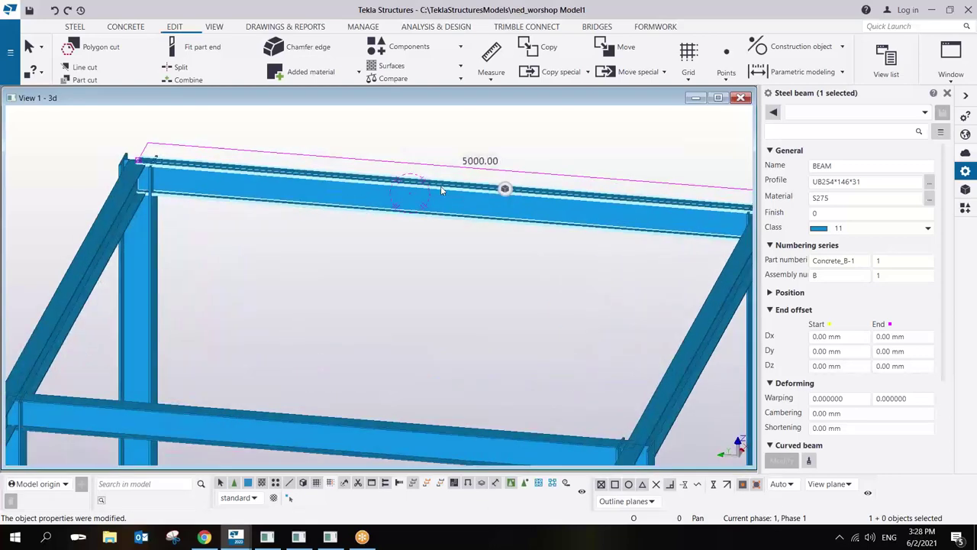
scroll(425, 188, down, 3)
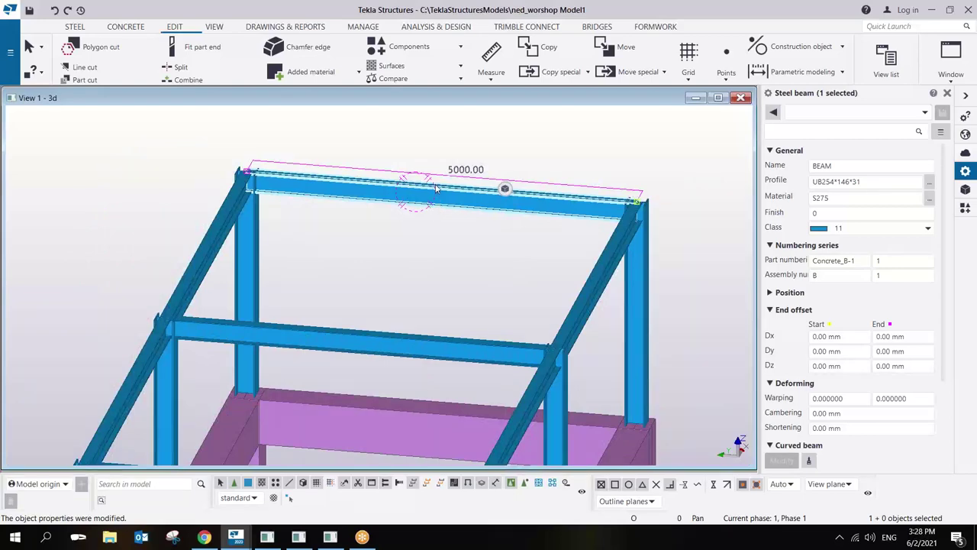
middle_drag(436, 188, 402, 246)
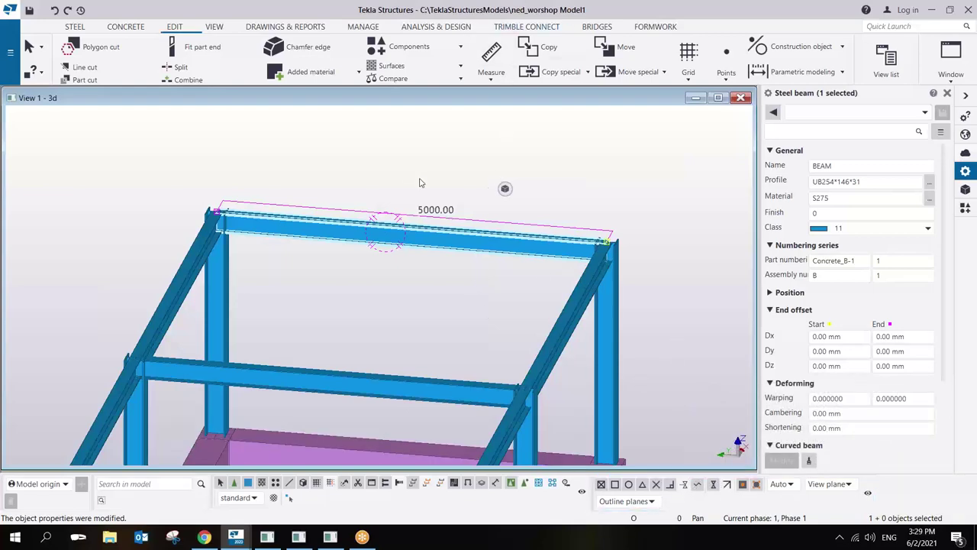
scroll(416, 181, up, 2)
scroll(441, 234, down, 2)
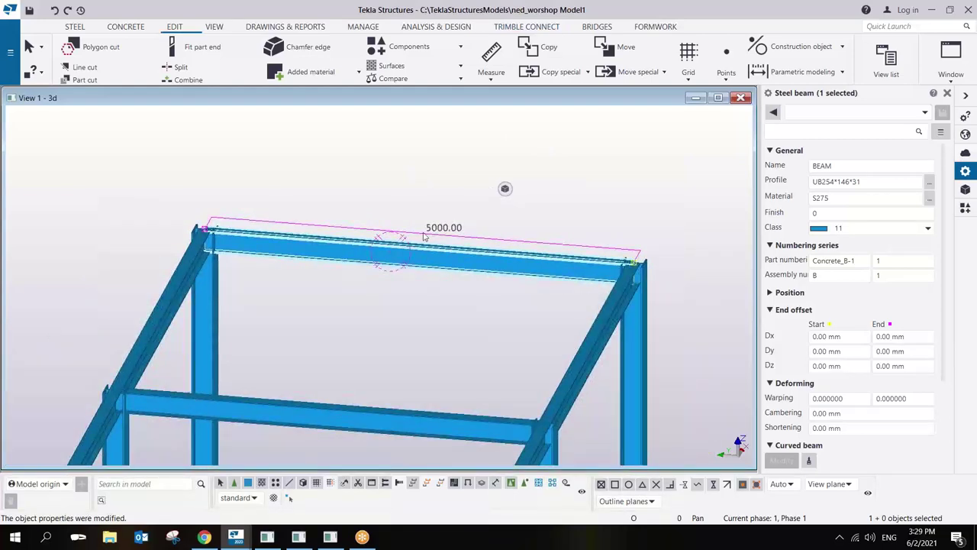
click(493, 133)
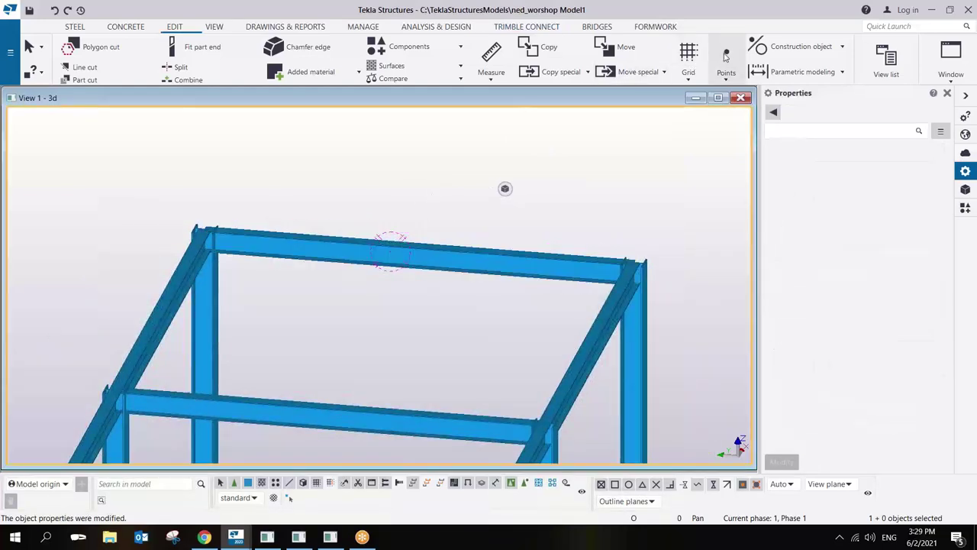
Add a midpoint to the top beam using On line points with 1 point.
click(726, 69)
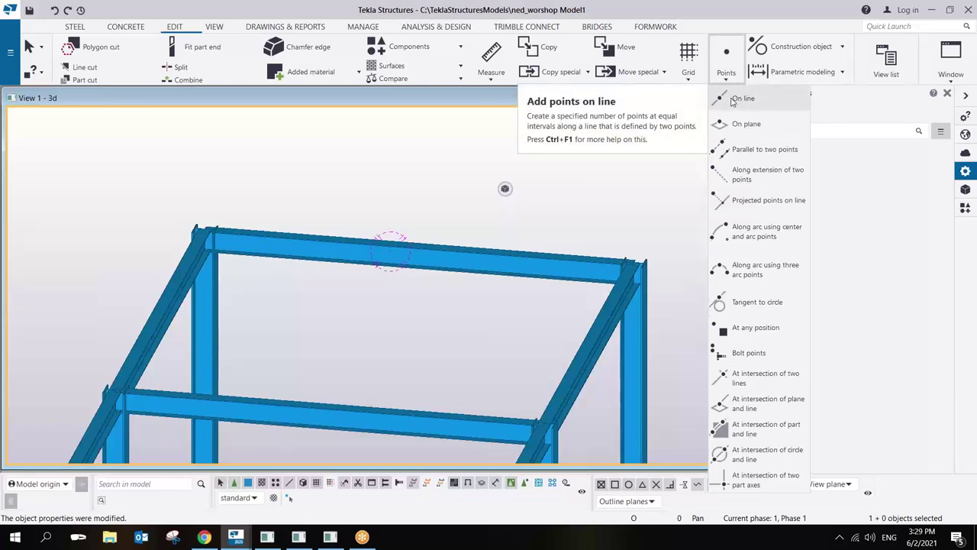
click(733, 101)
drag(693, 295, 466, 130)
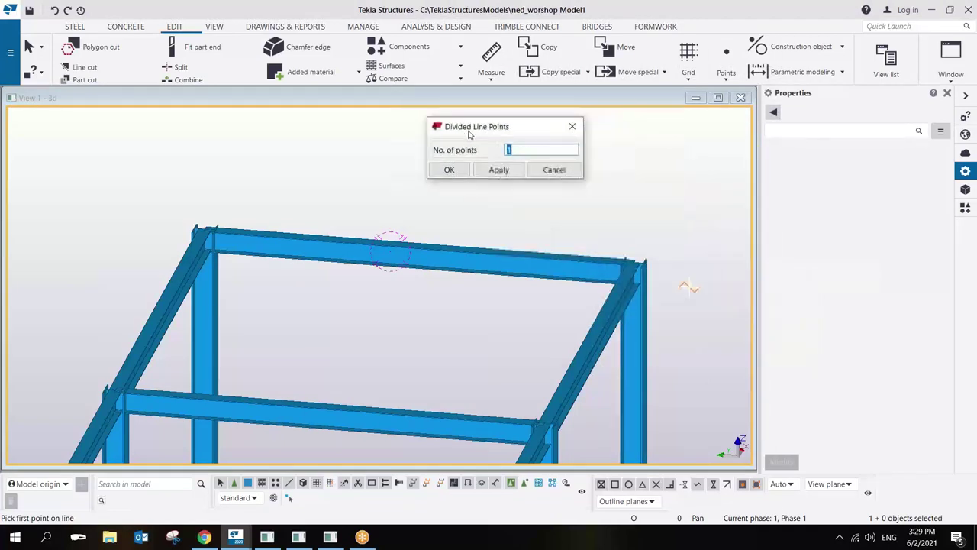
click(507, 149)
double_click(509, 150)
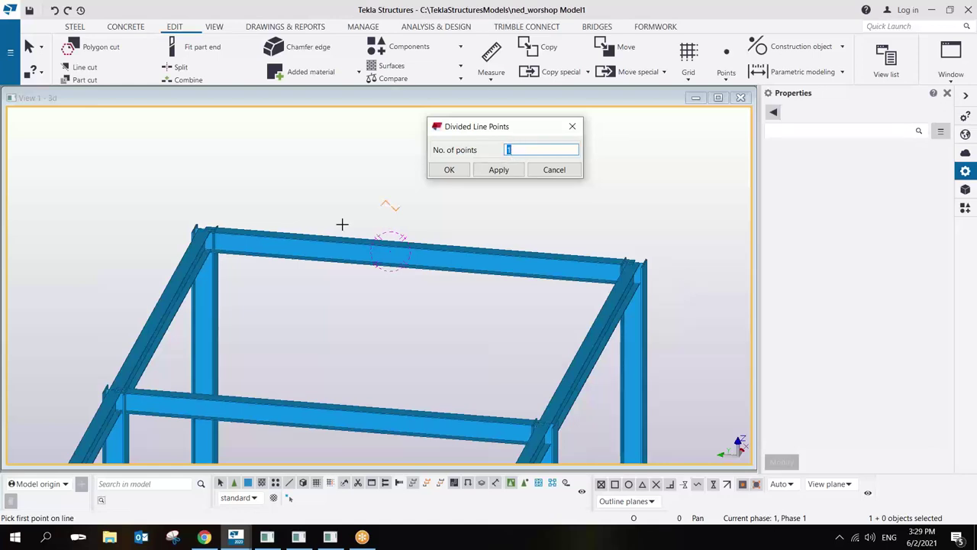
click(205, 226)
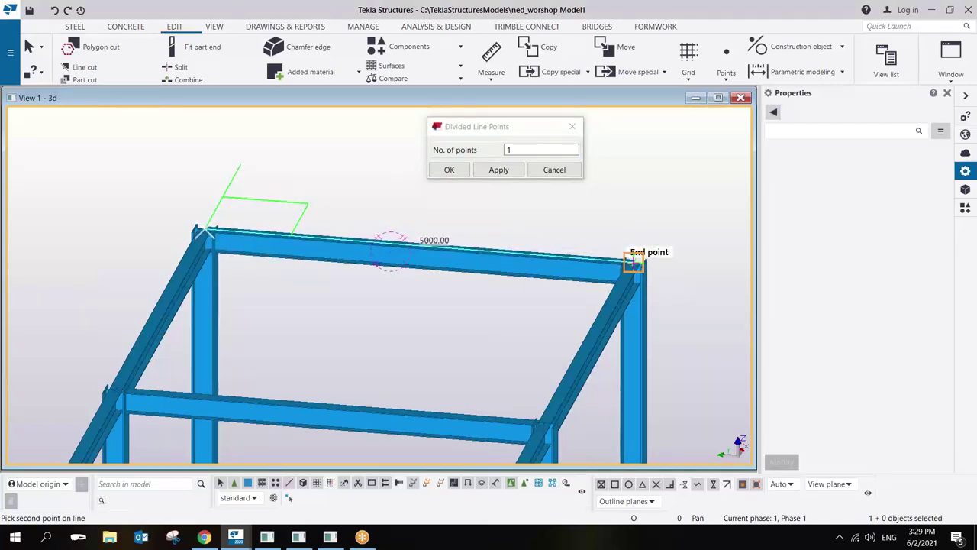
click(633, 262)
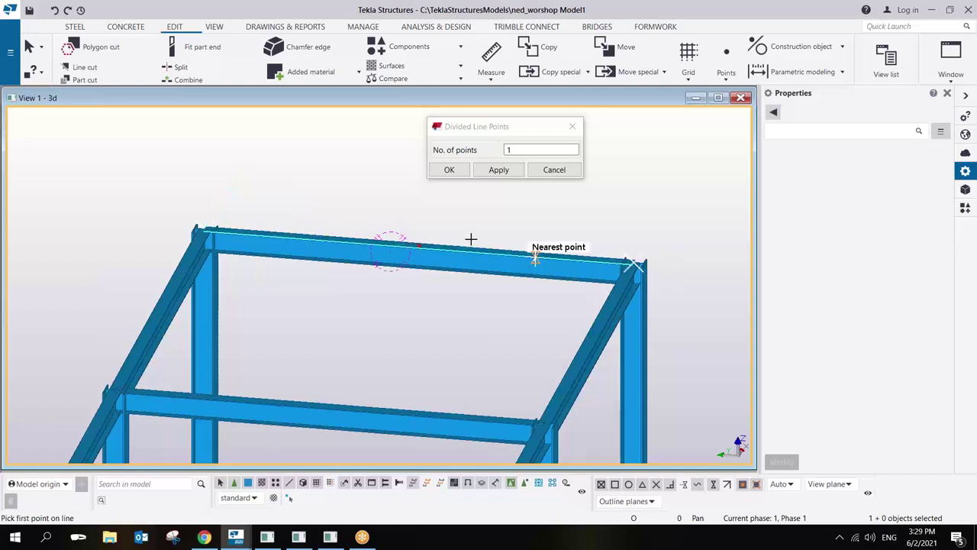
right_click(388, 226)
click(416, 237)
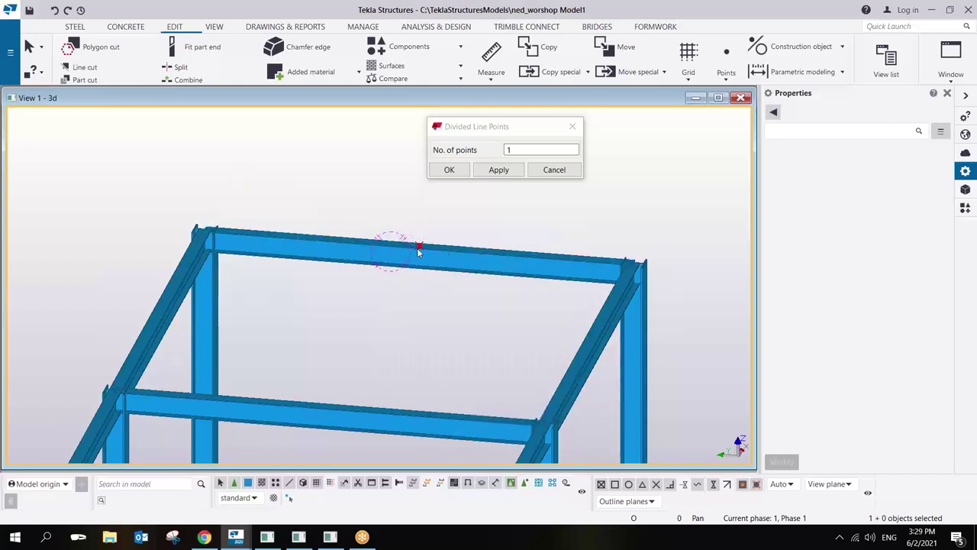
Restart On line points and mark the midpoints of the top and middle beams.
scroll(420, 247, down, 5)
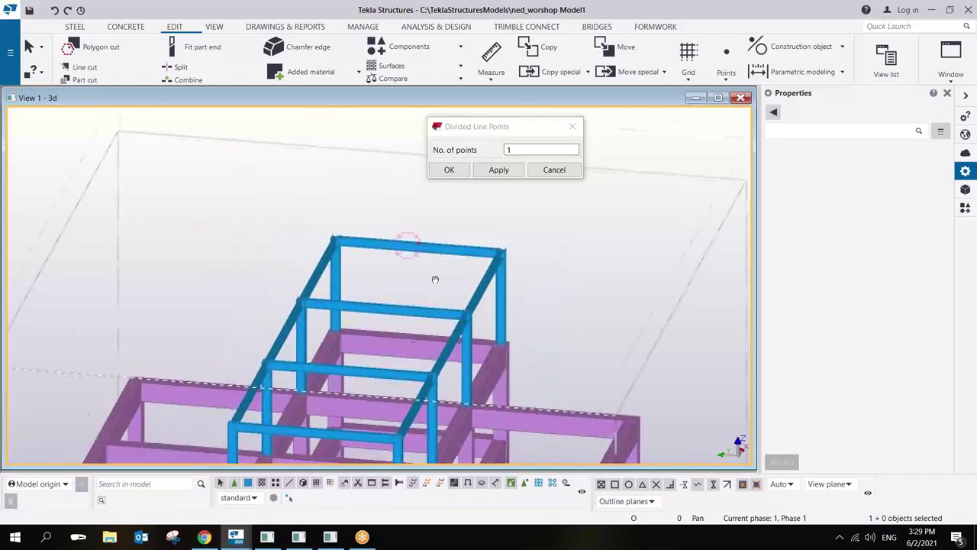
click(718, 73)
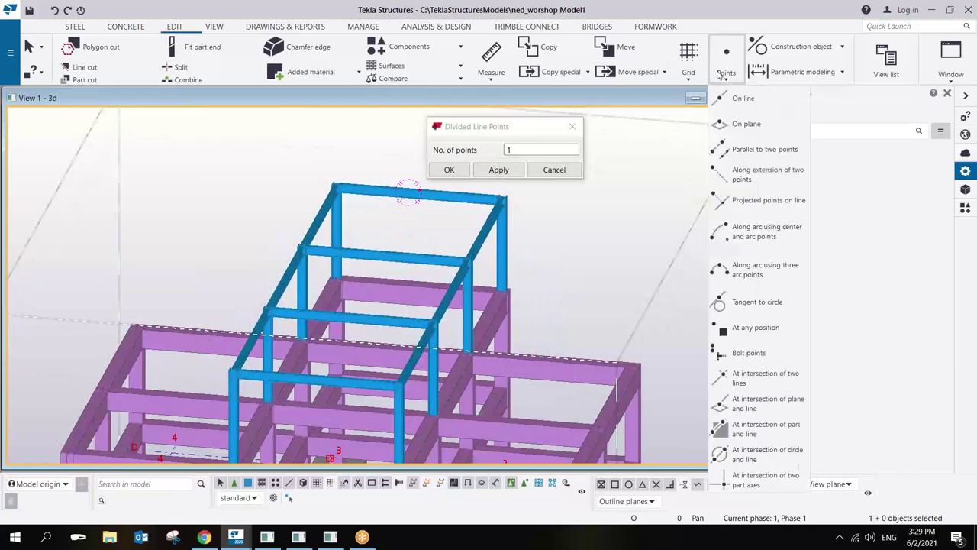
click(717, 99)
scroll(308, 201, up, 5)
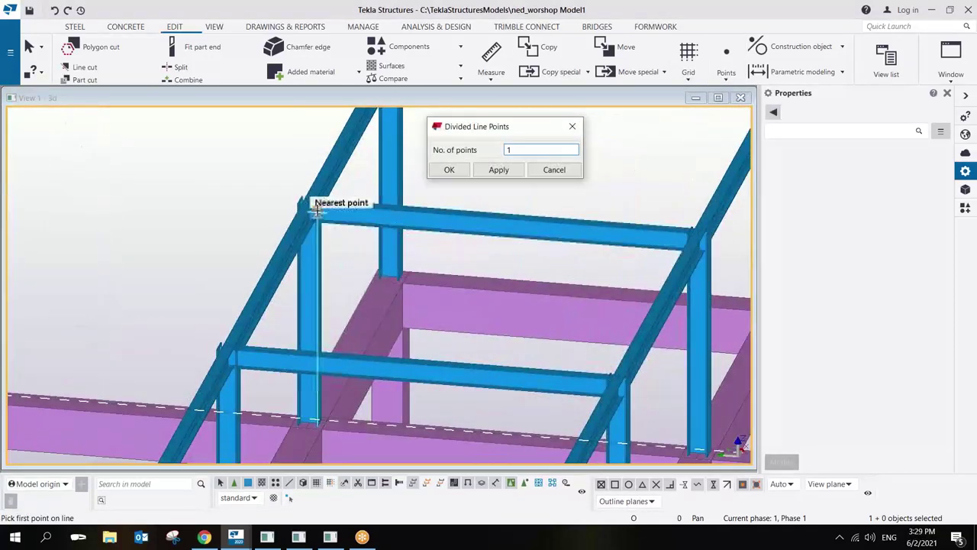
click(307, 202)
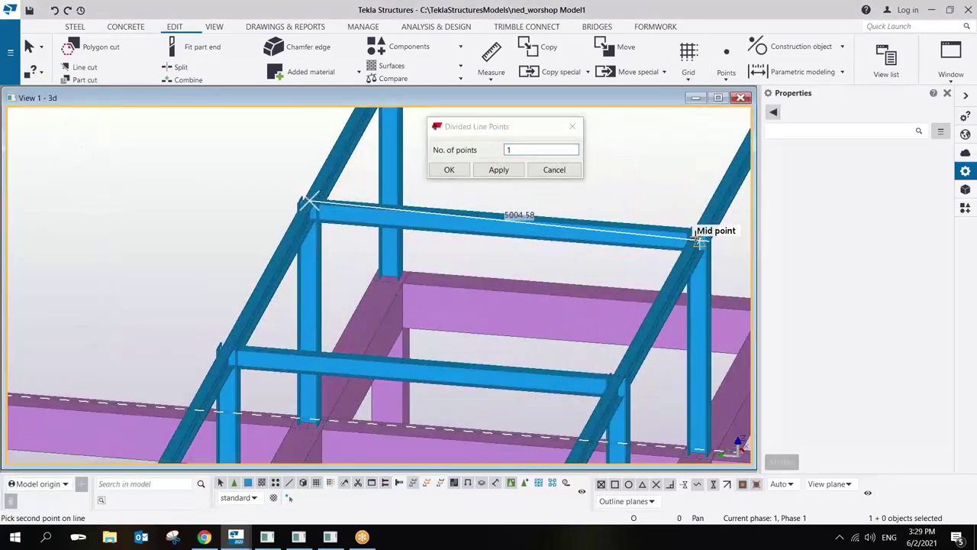
click(700, 229)
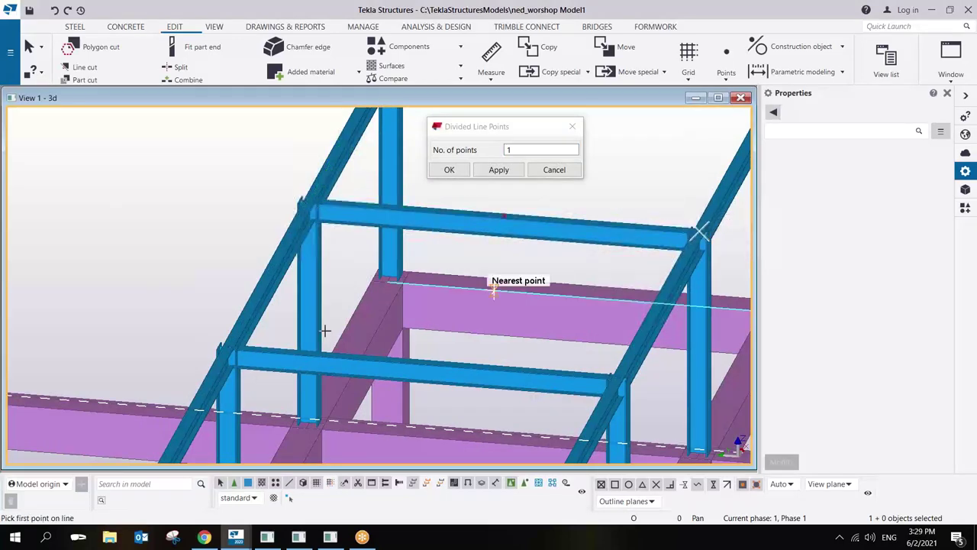
click(227, 347)
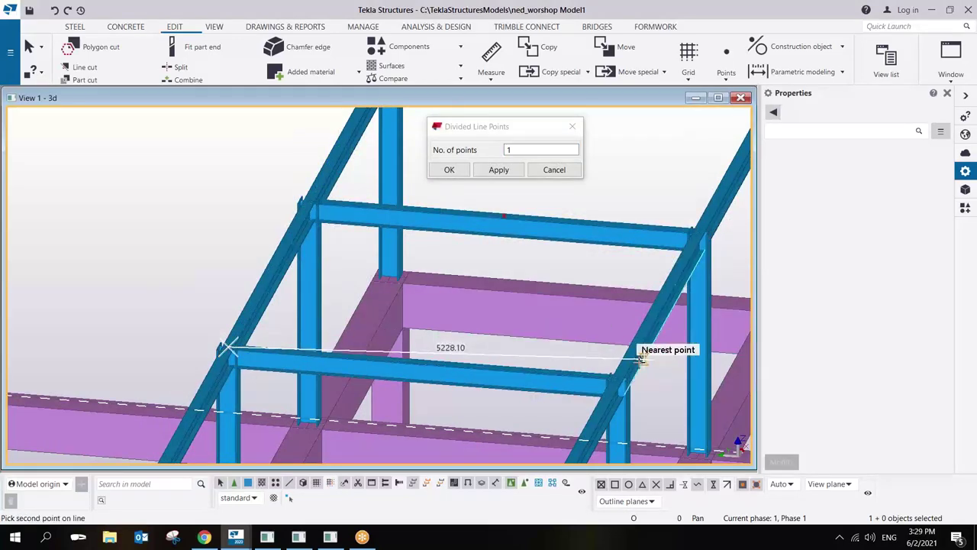
click(617, 375)
Add a midpoint to the lower beam and close the point count dialog.
ctrl+middle_drag(507, 318, 299, 267)
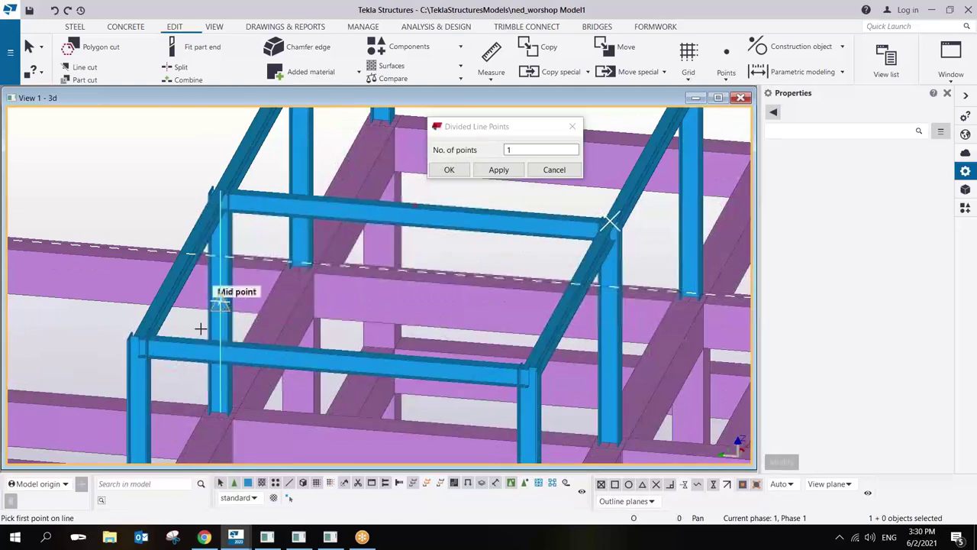
click(138, 334)
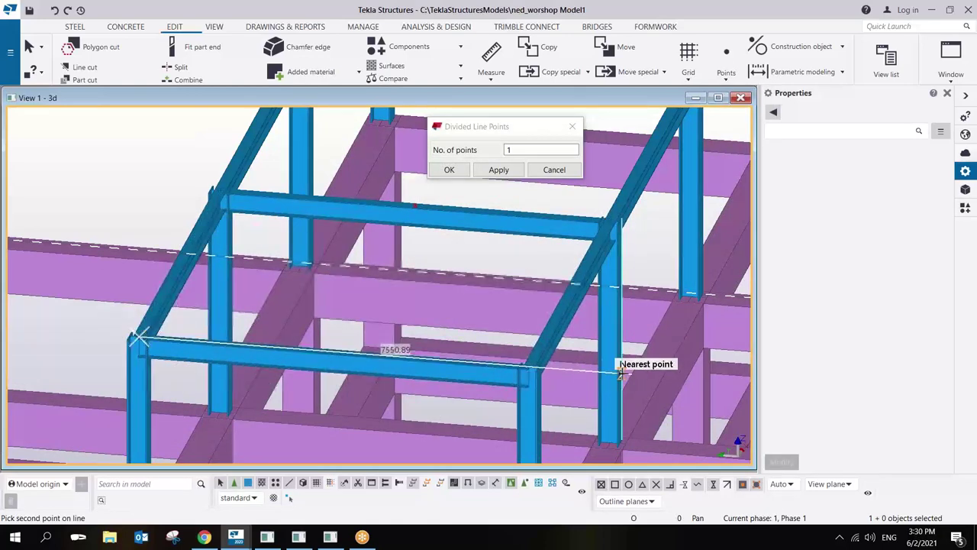
click(526, 365)
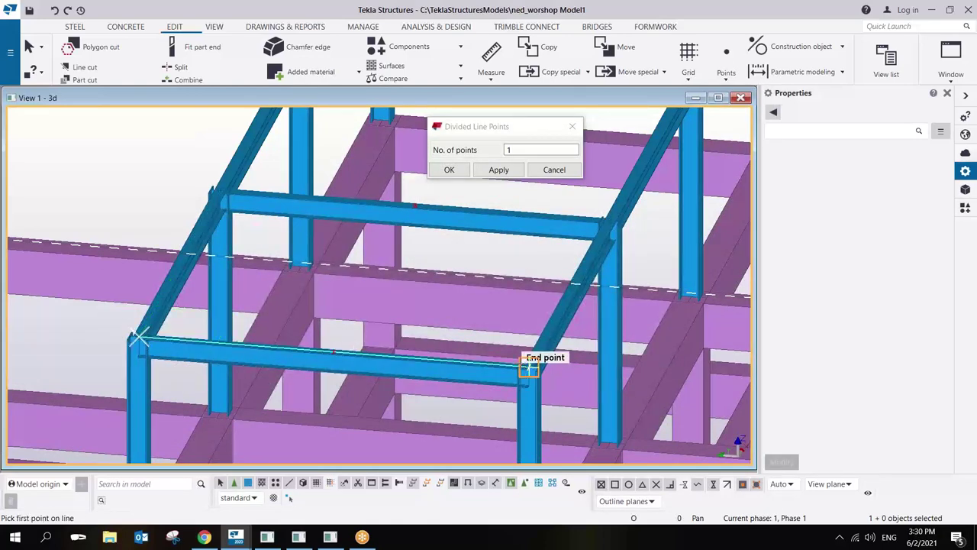
ctrl+middle_drag(526, 365, 430, 321)
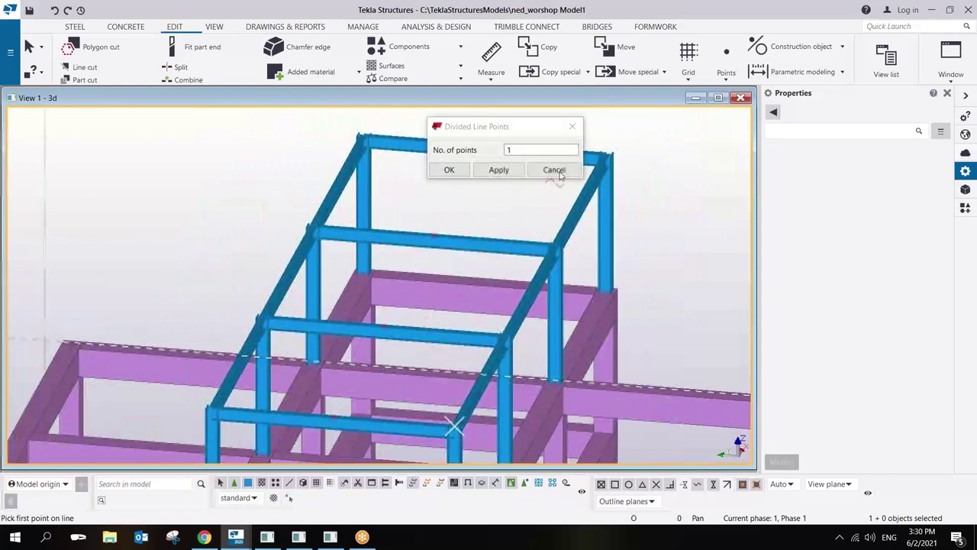
click(555, 168)
scroll(466, 229, up, 5)
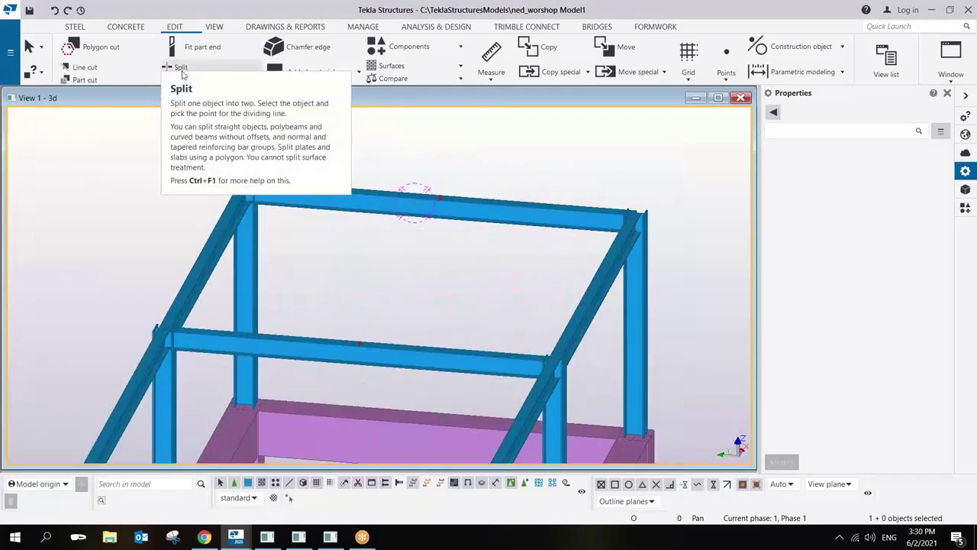
Split the top and middle frame beams at their midpoints.
click(182, 69)
click(353, 206)
scroll(450, 217, up, 4)
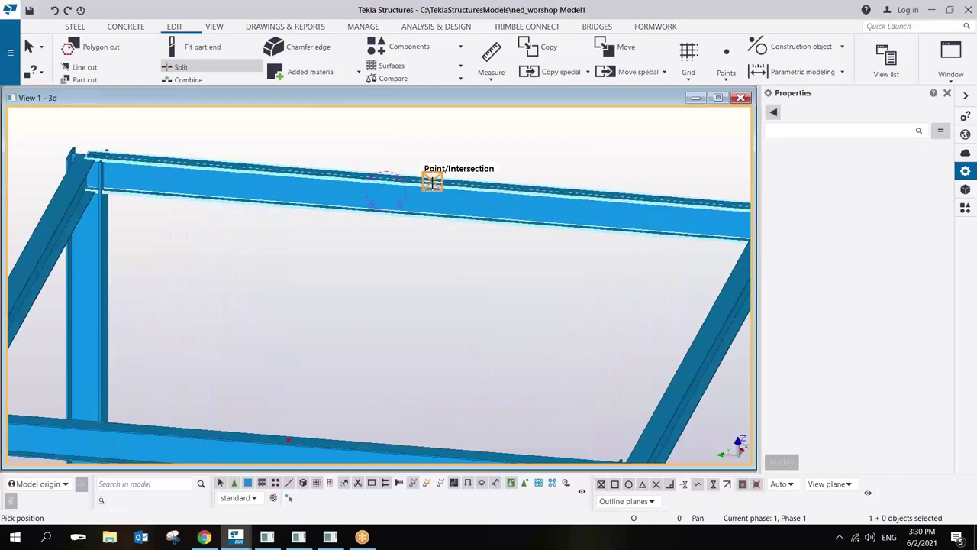
click(432, 182)
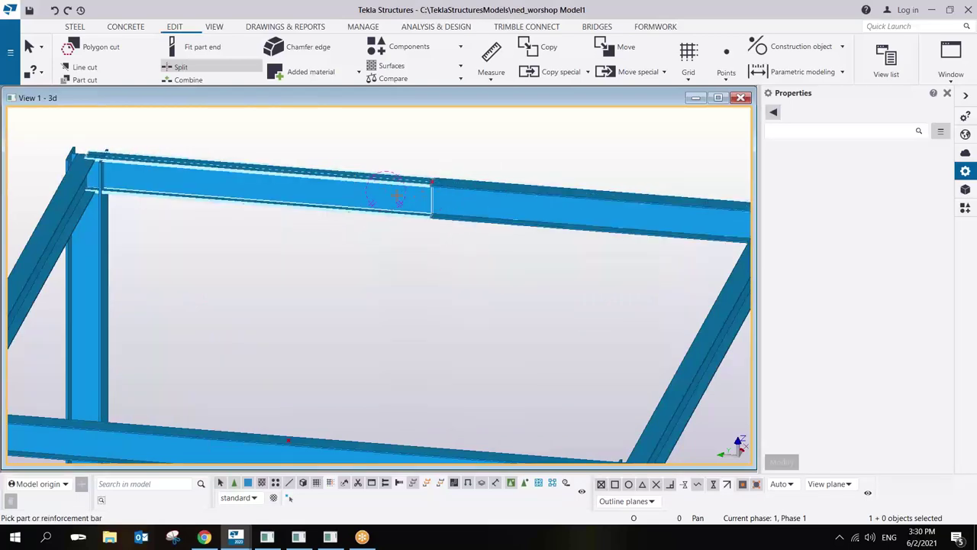
scroll(395, 196, down, 5)
scroll(384, 332, up, 4)
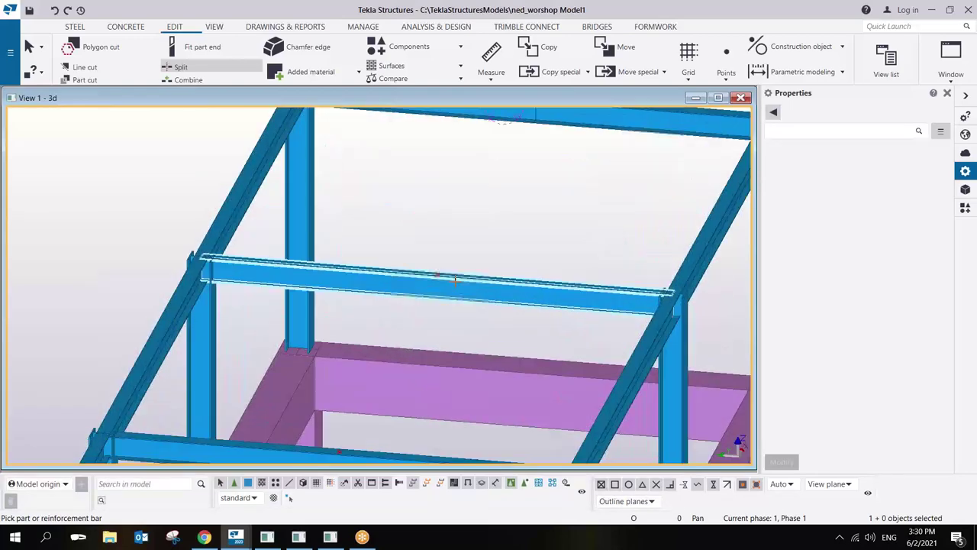
scroll(455, 281, up, 3)
click(453, 279)
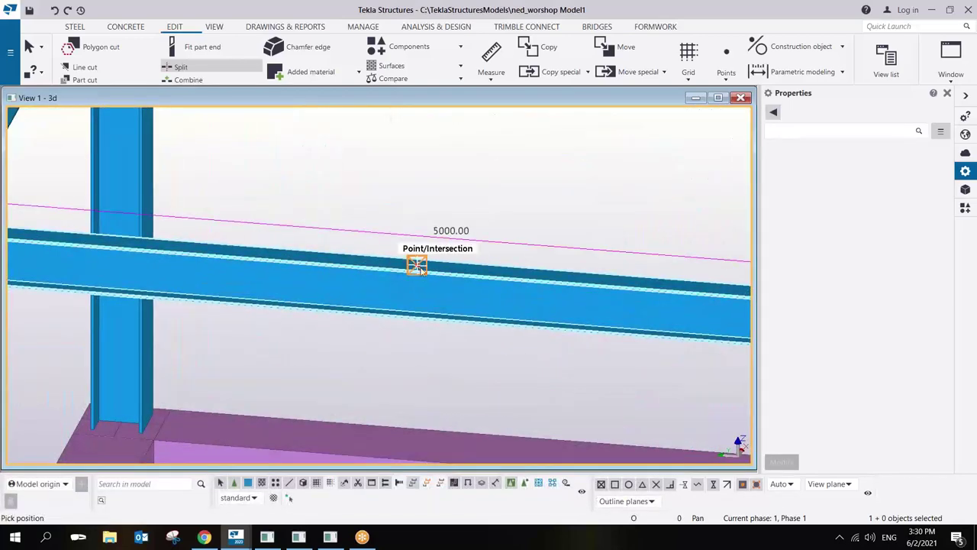
click(417, 267)
scroll(425, 356, down, 4)
scroll(406, 253, up, 5)
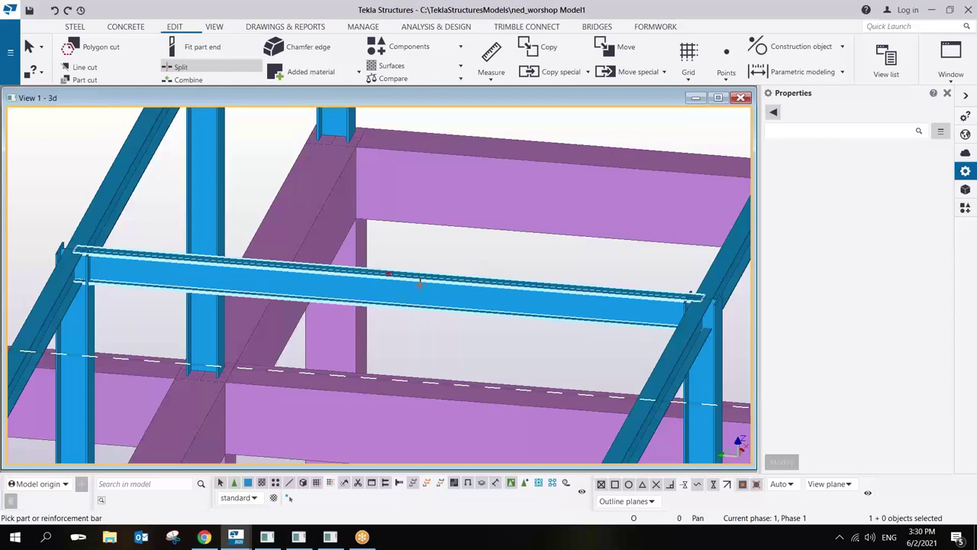
Split the remaining next and front frame beams at their midpoints.
click(420, 298)
scroll(420, 294, up, 3)
scroll(420, 294, up, 2)
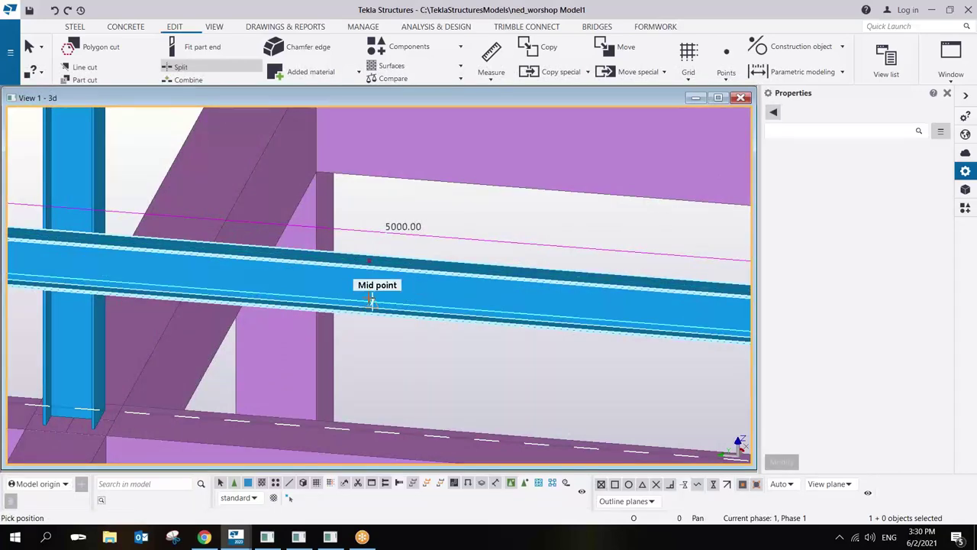
click(371, 300)
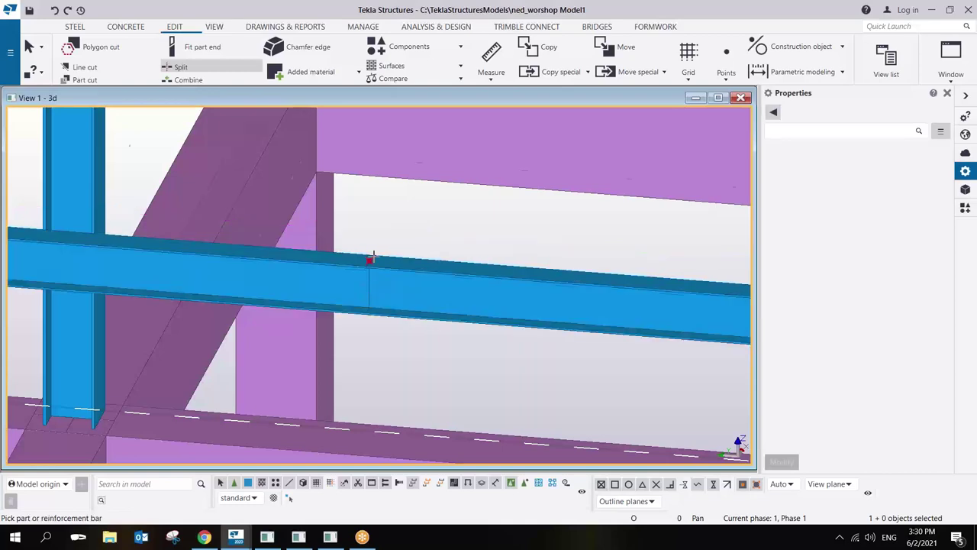
scroll(366, 260, up, 4)
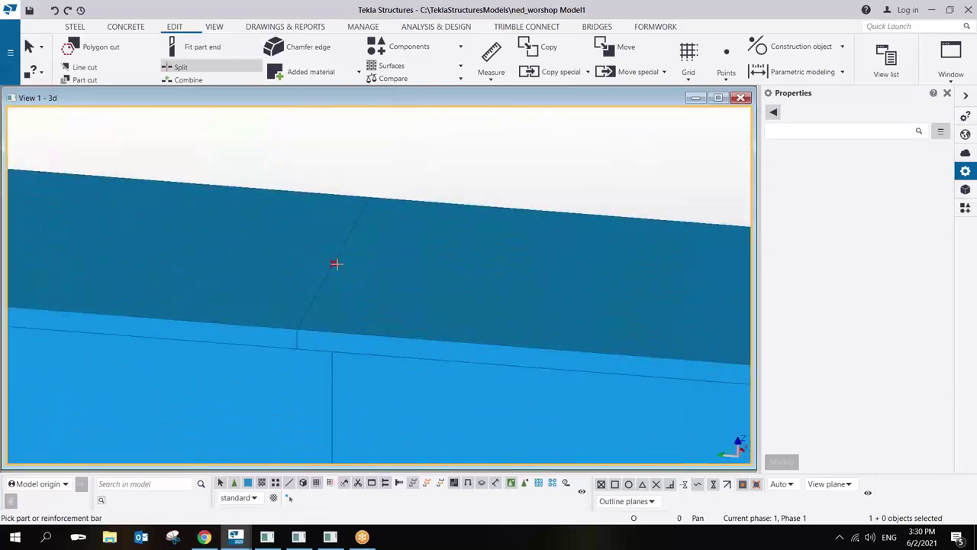
scroll(381, 277, down, 2)
scroll(382, 276, down, 5)
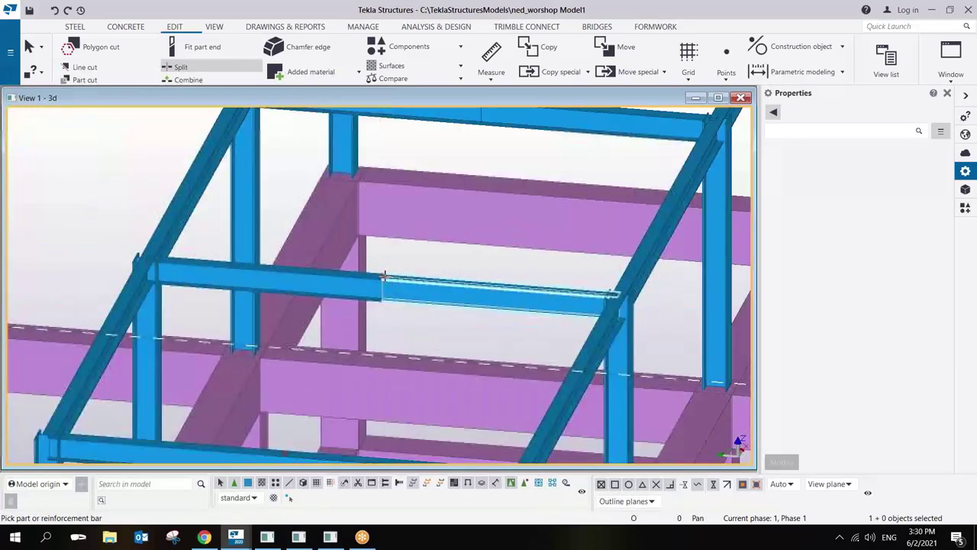
scroll(386, 306, up, 3)
scroll(388, 326, down, 2)
scroll(389, 326, up, 6)
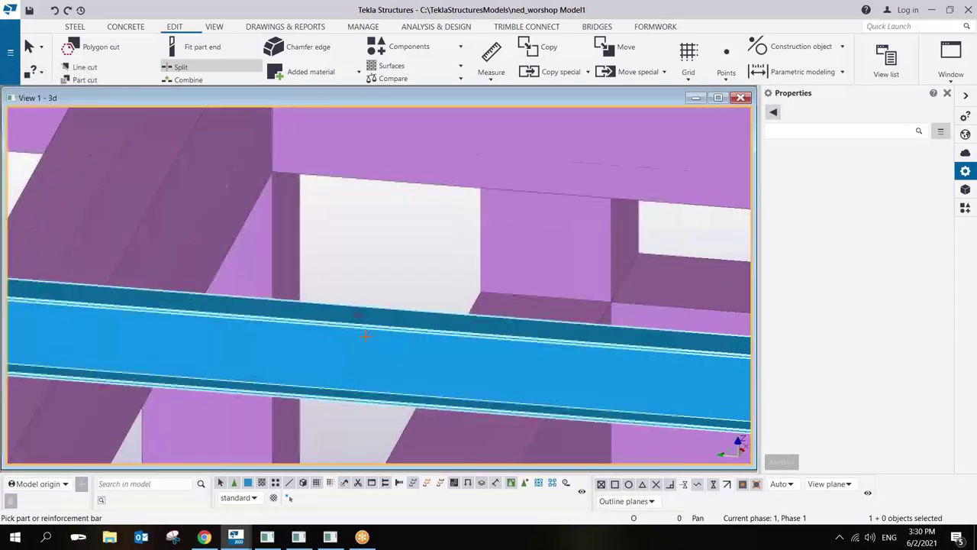
click(379, 326)
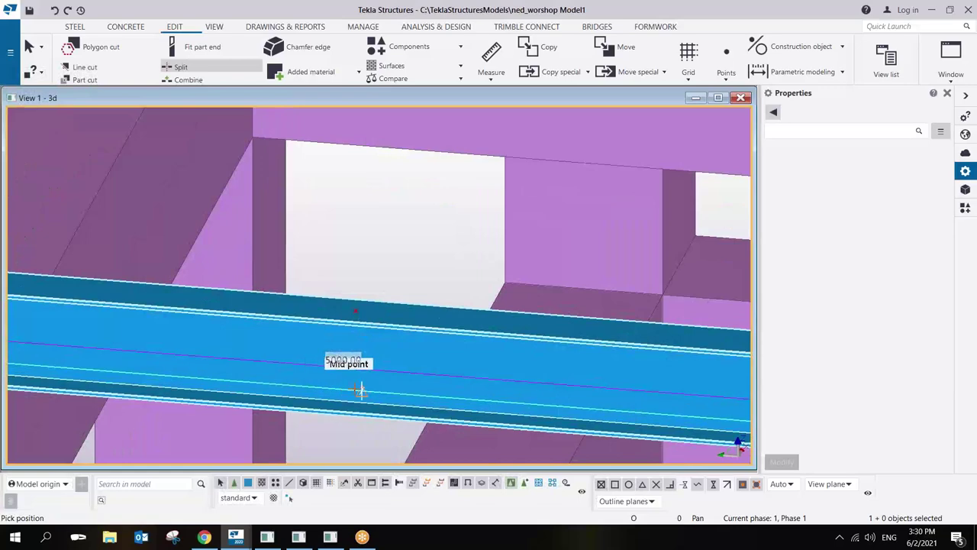
click(359, 390)
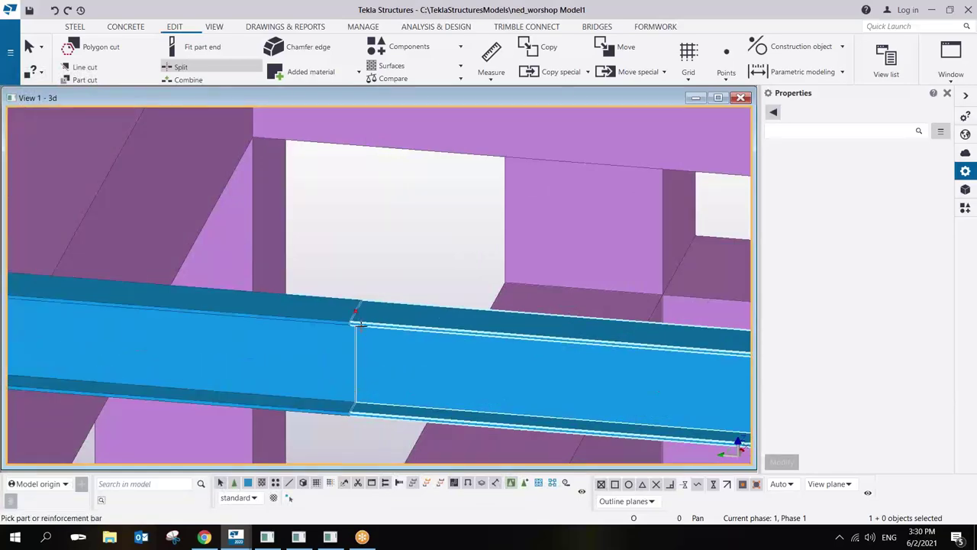
scroll(356, 318, up, 3)
scroll(360, 310, down, 5)
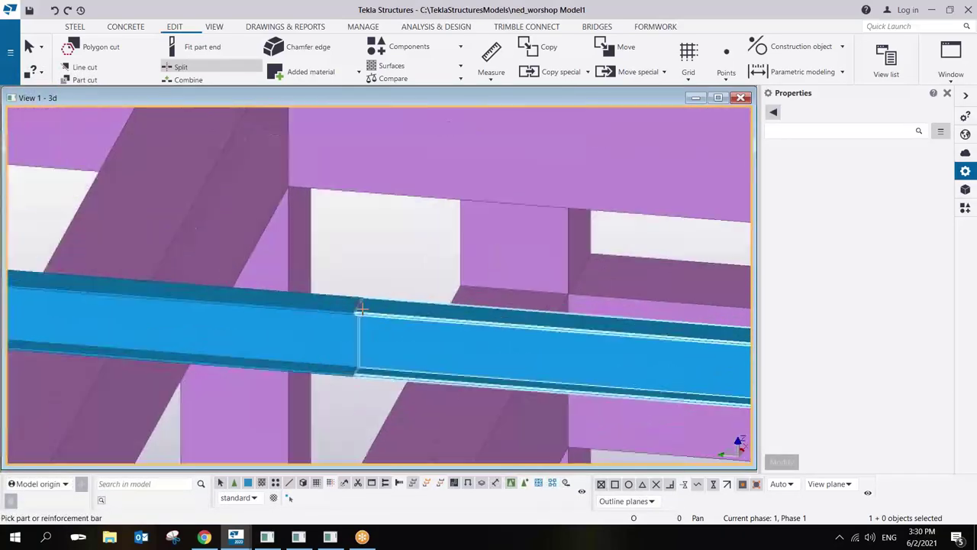
scroll(361, 308, down, 6)
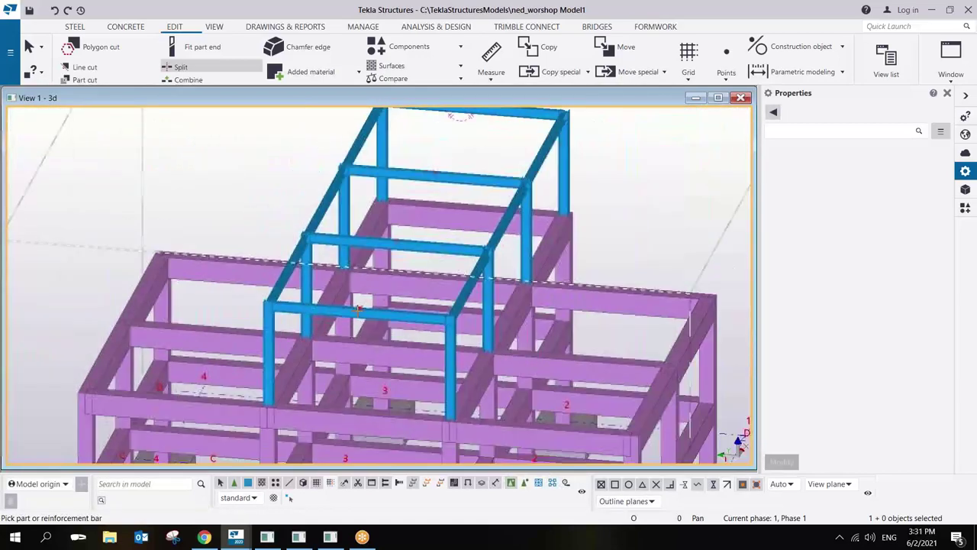
scroll(359, 308, down, 2)
scroll(448, 194, up, 7)
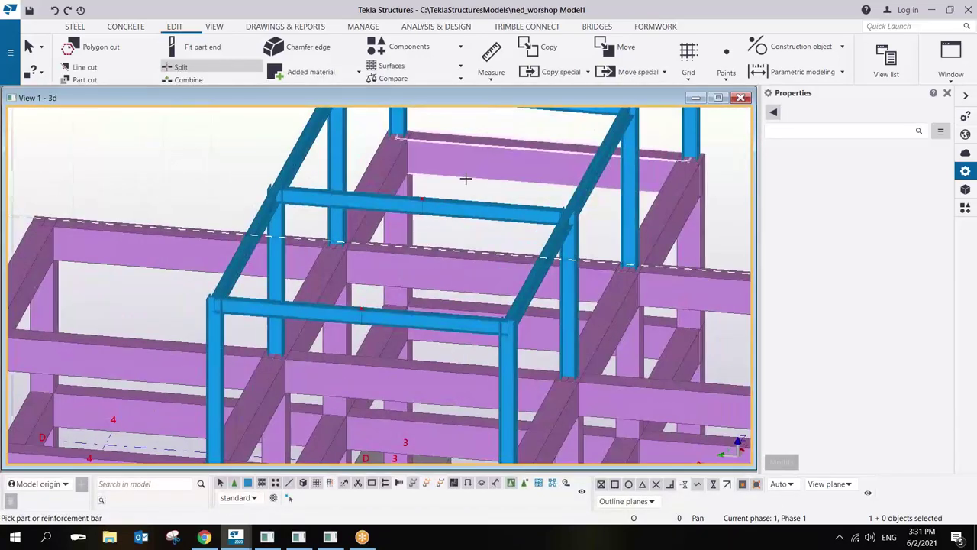
scroll(406, 275, down, 5)
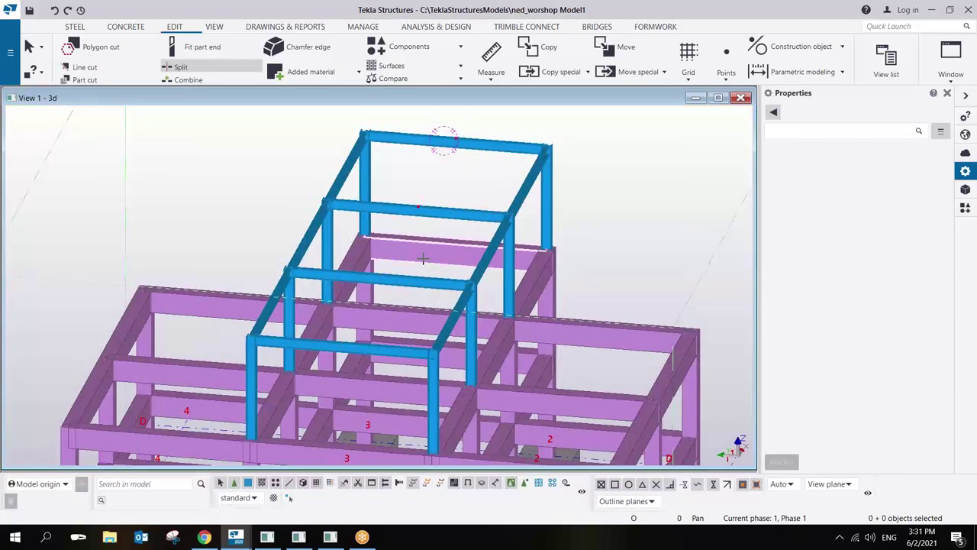
scroll(445, 183, up, 4)
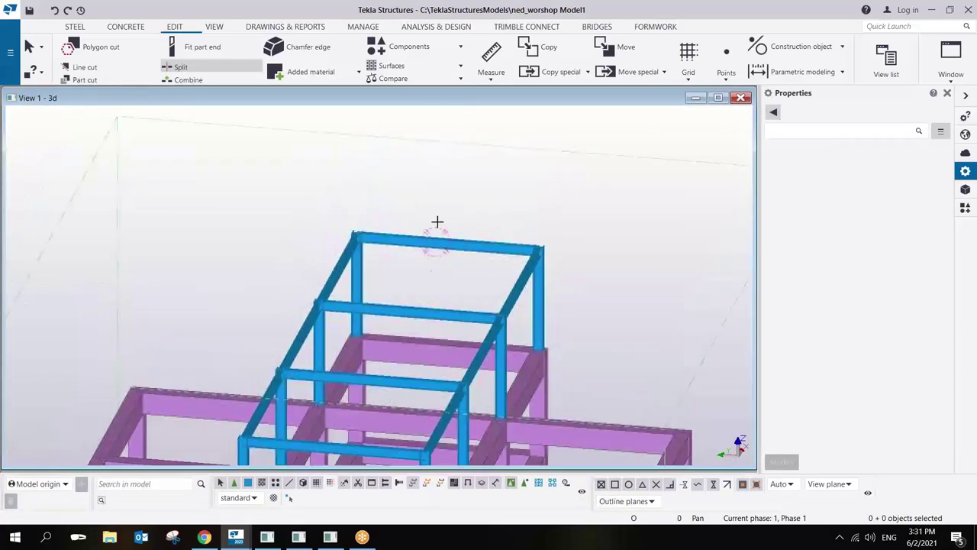
right_click(455, 214)
End splitting and place a midpoint on the top beam with On line points.
click(473, 222)
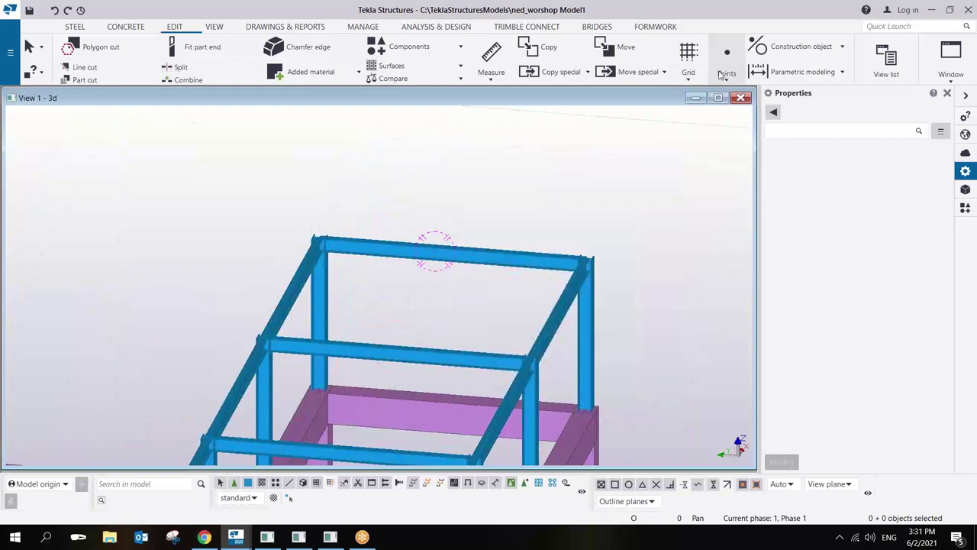
click(723, 76)
click(737, 104)
scroll(255, 272, up, 2)
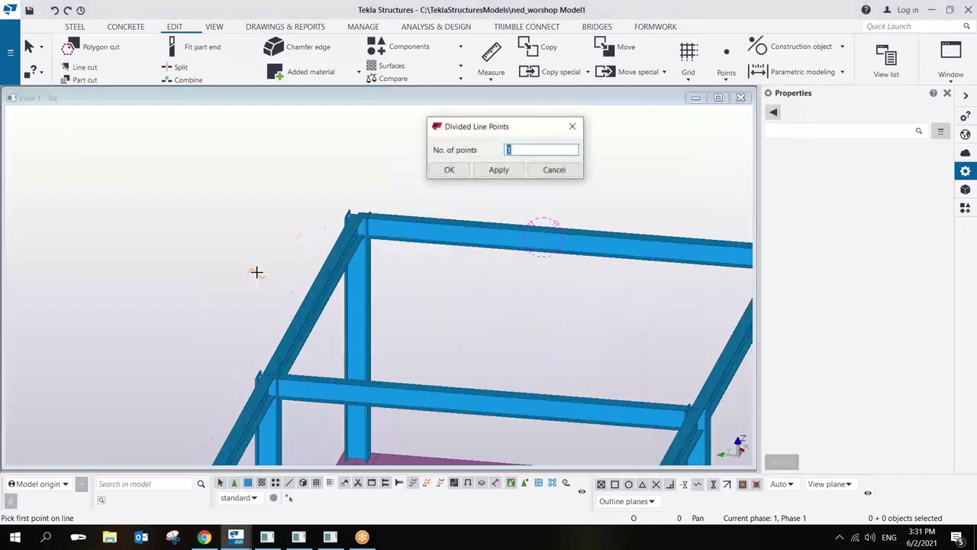
click(370, 218)
scroll(369, 219, down, 2)
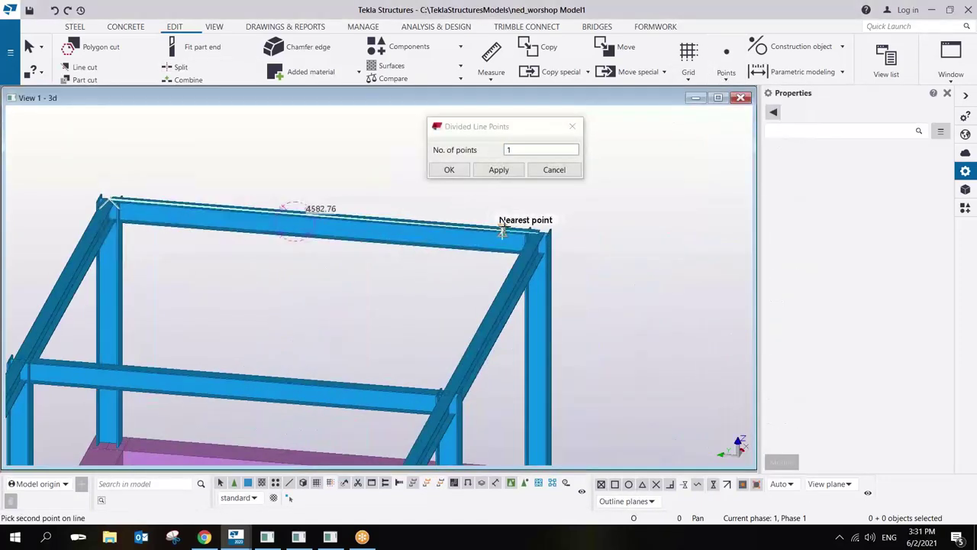
click(538, 233)
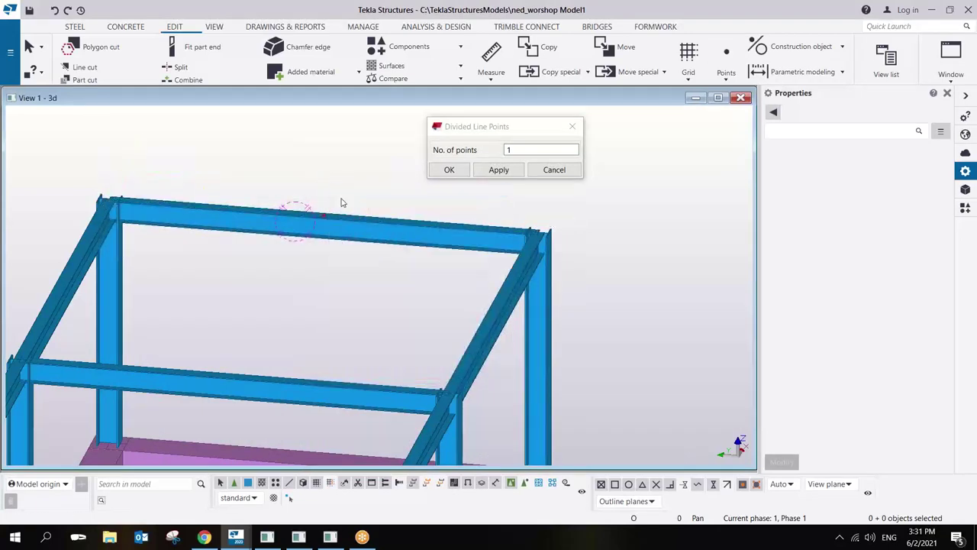
Split the top beam at its new midpoint and select the middle beam to split.
click(177, 67)
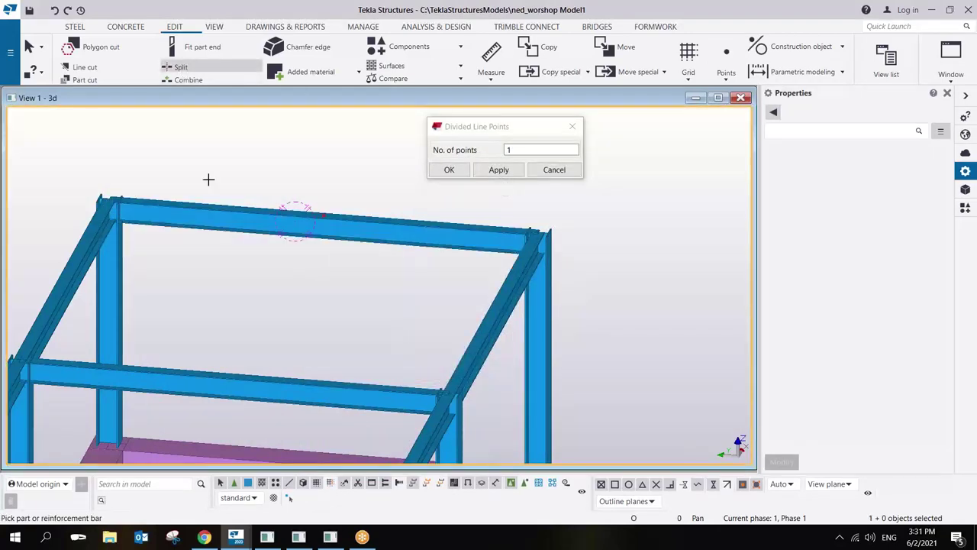
click(323, 216)
scroll(332, 244, down, 2)
scroll(297, 328, up, 3)
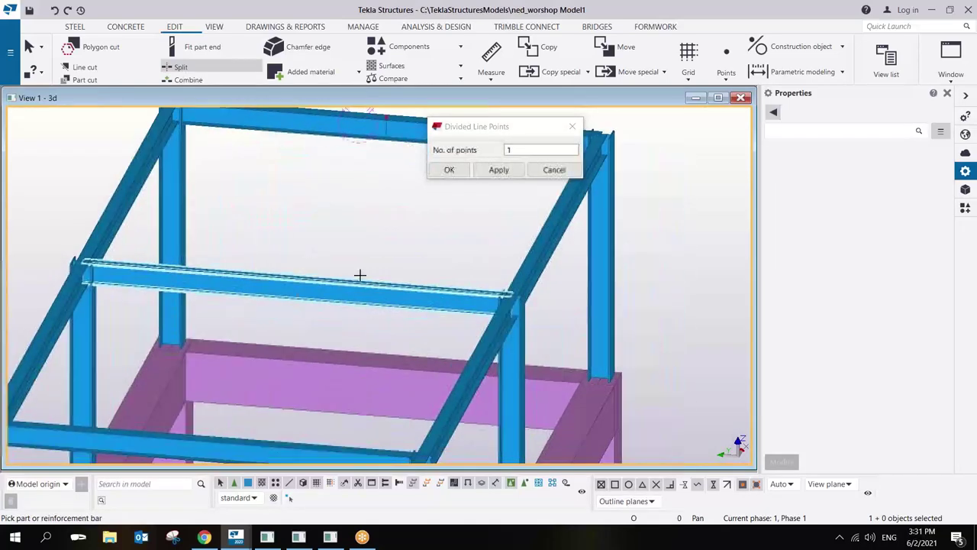
click(305, 282)
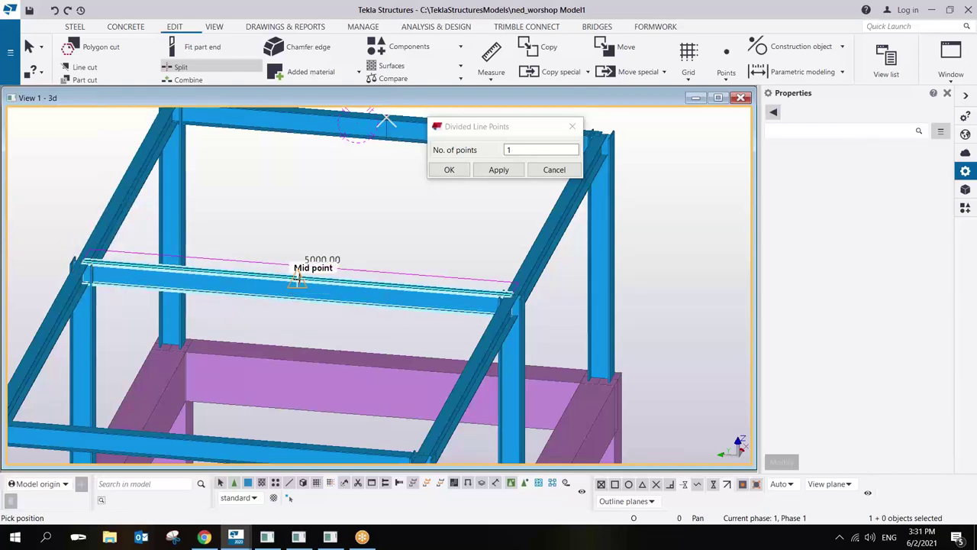
Inspect the stacked top beams from several angles and close the Divided Line Points dialog.
ctrl+middle_drag(286, 336, 371, 229)
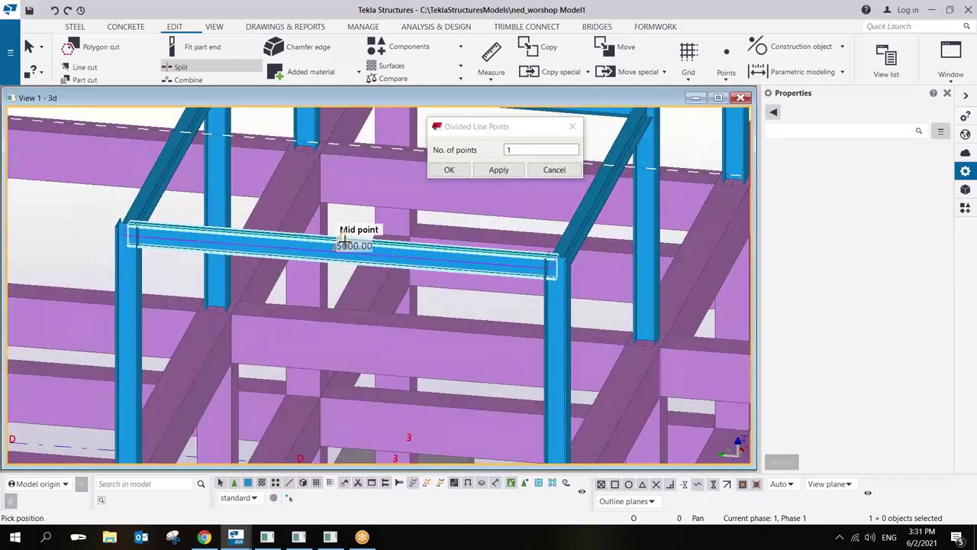
right_click(348, 212)
scroll(363, 267, down, 5)
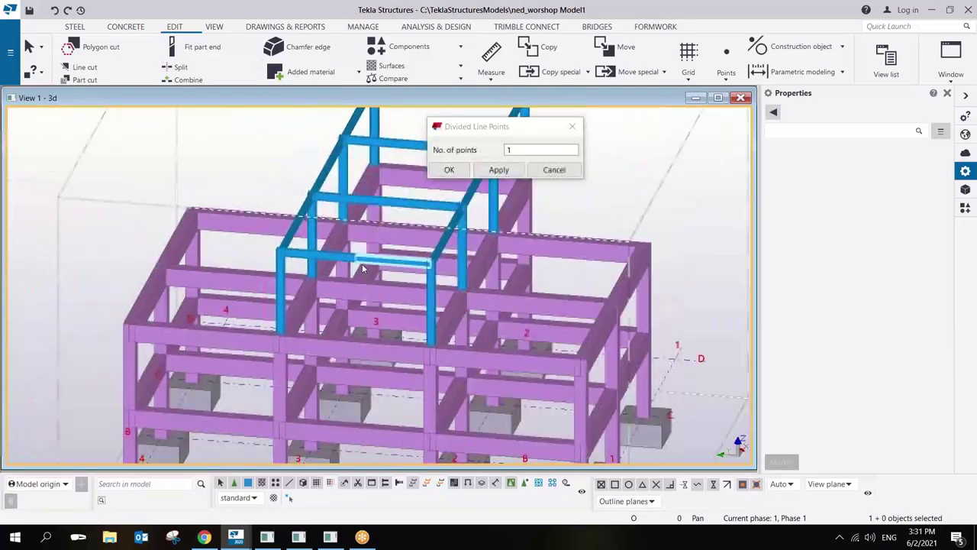
ctrl+middle_drag(363, 267, 395, 216)
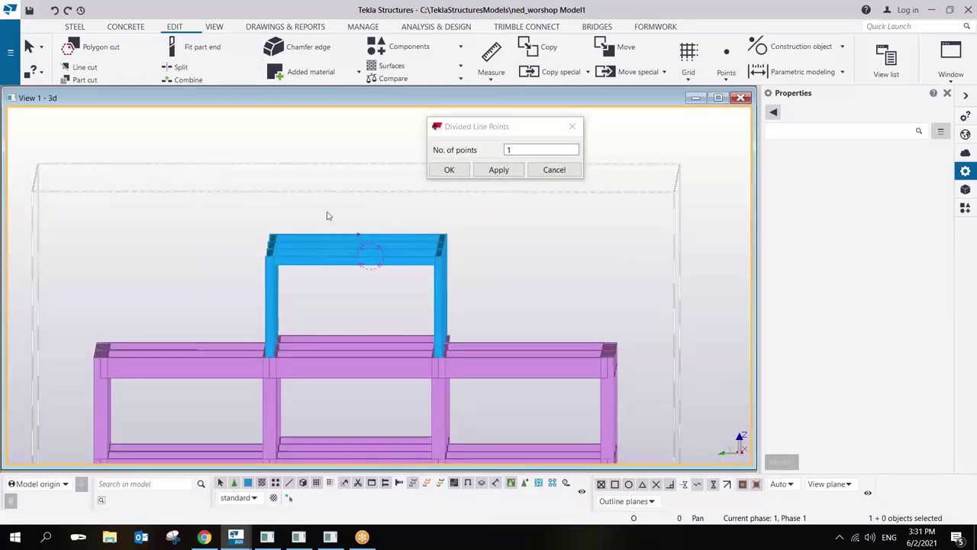
drag(327, 216, 323, 252)
scroll(323, 246, up, 5)
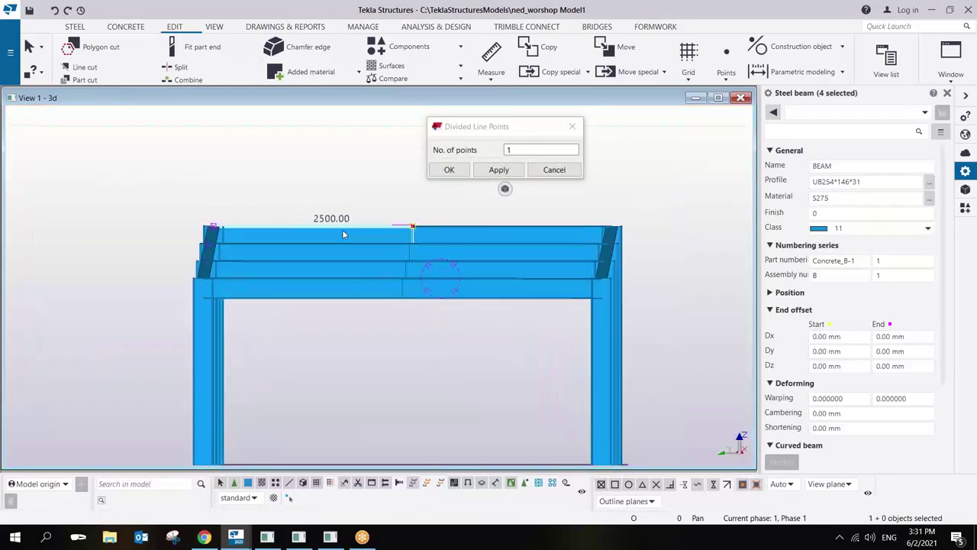
click(342, 229)
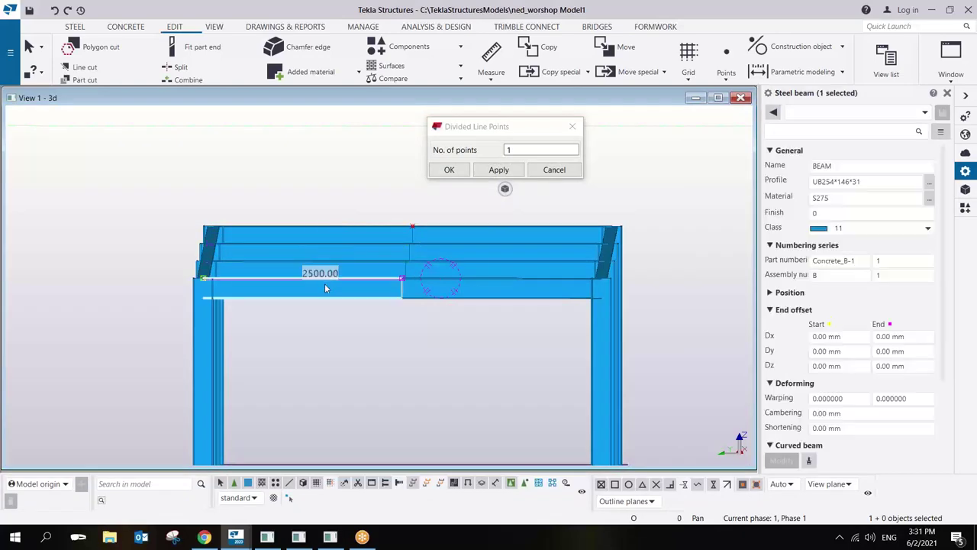
mouse_move(391, 259)
ctrl+middle_down()
mouse_move(375, 259)
mouse_move(399, 270)
mouse_move(398, 282)
mouse_move(385, 264)
ctrl+middle_up()
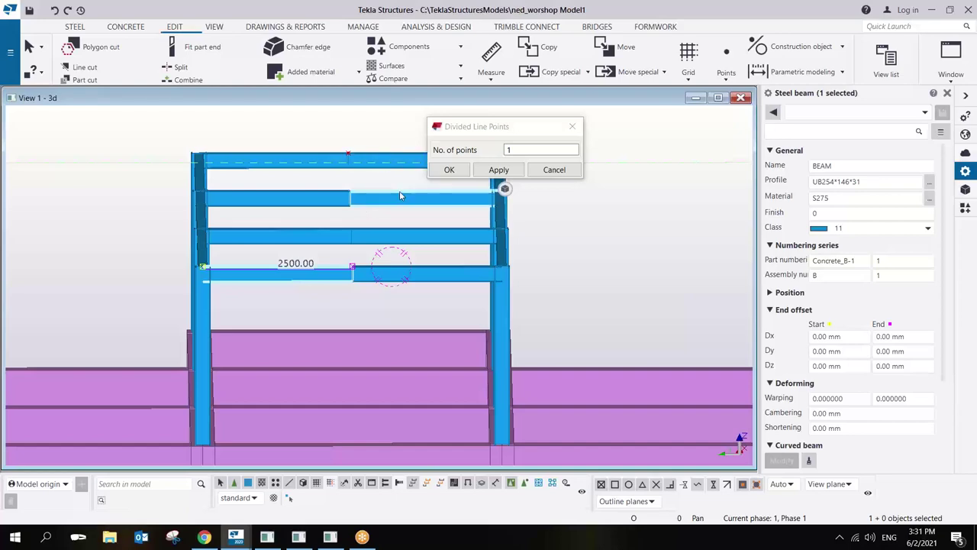
click(572, 126)
ctrl+middle_drag(435, 248, 625, 170)
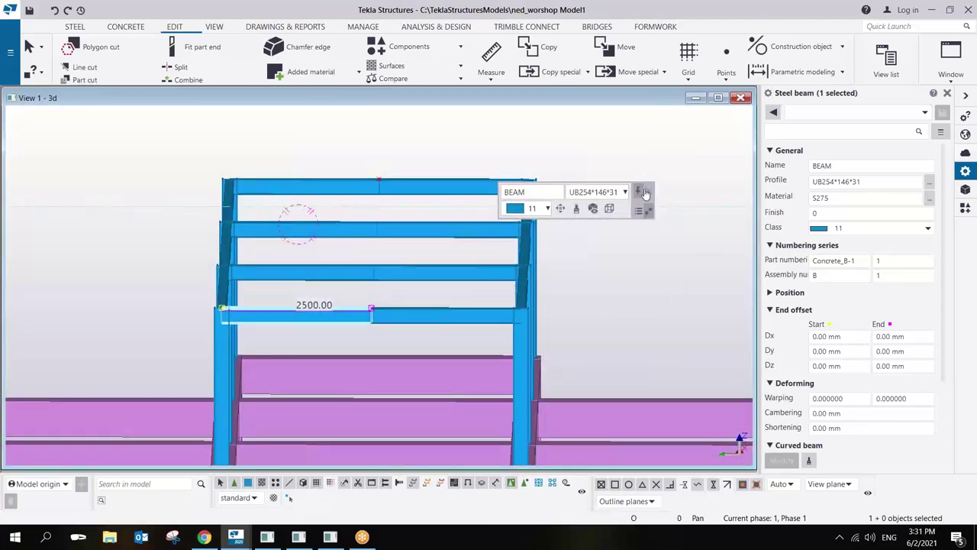
ctrl+middle_drag(415, 262, 431, 186)
Clear the selection, orbit to the frame's front, and box-select the four stacked beams.
click(429, 191)
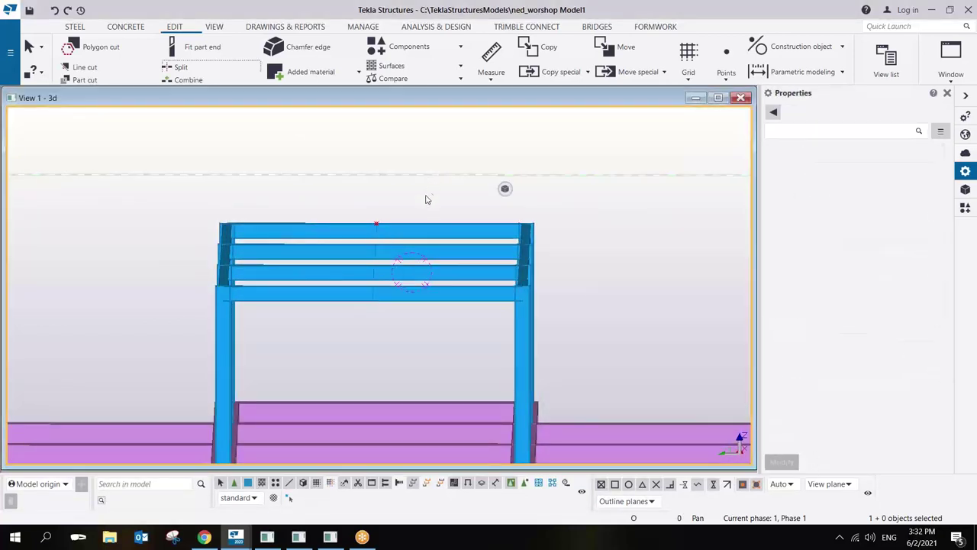
mouse_move(416, 305)
ctrl+middle_down()
mouse_move(420, 290)
mouse_move(418, 304)
ctrl+middle_up()
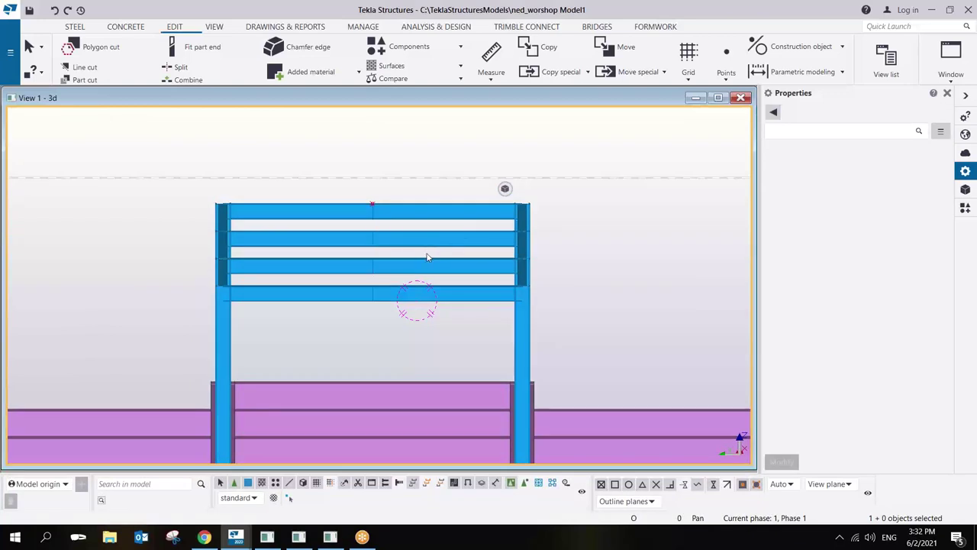
ctrl+middle_drag(400, 268, 405, 269)
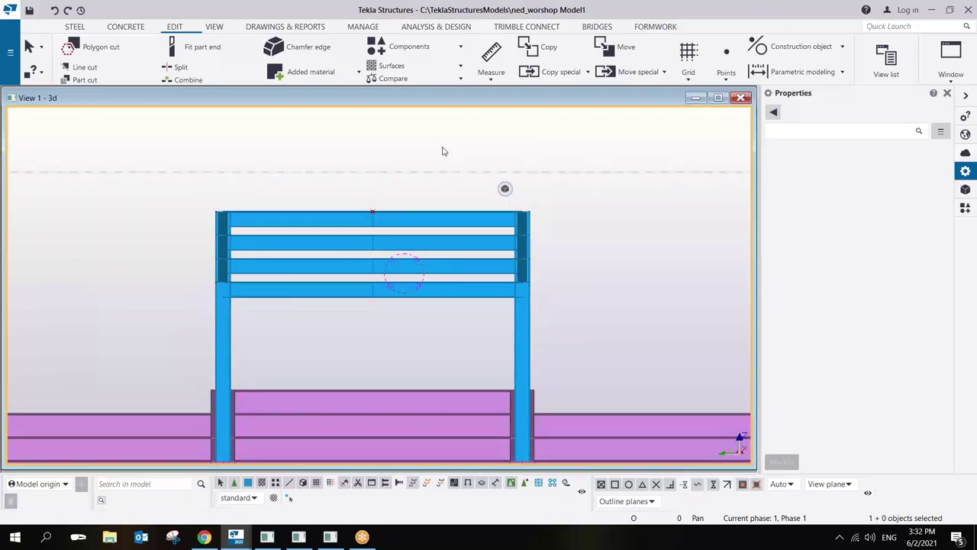
drag(431, 168, 277, 329)
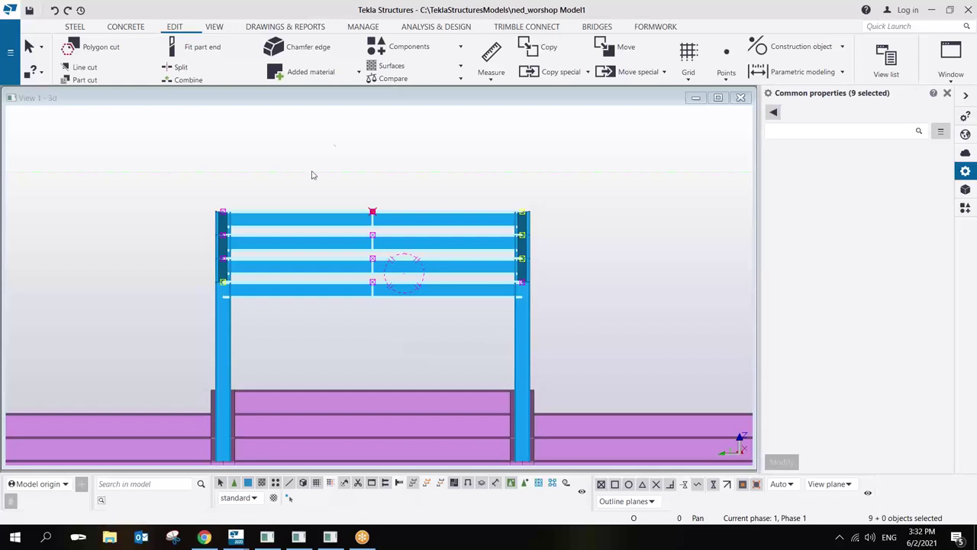
drag(330, 168, 417, 326)
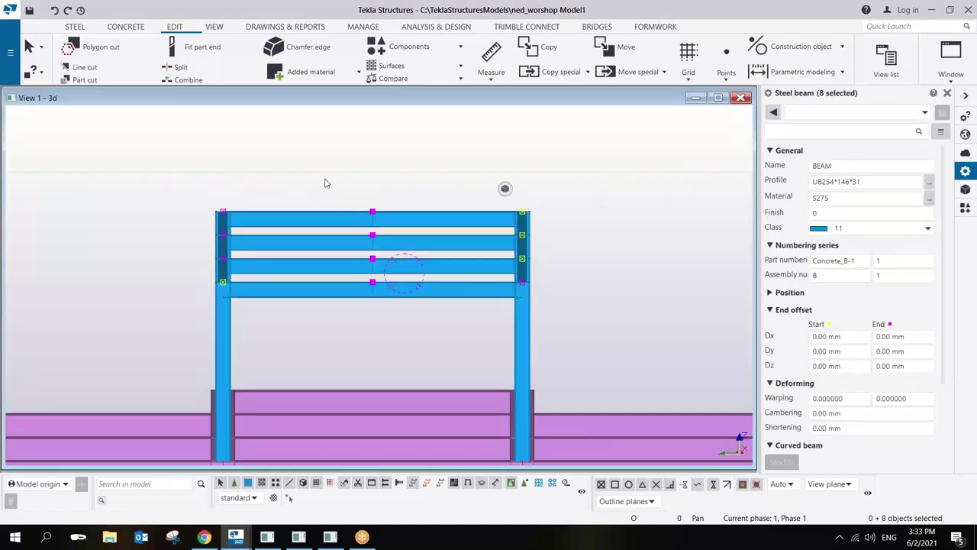
drag(342, 207, 421, 330)
scroll(511, 303, up, 8)
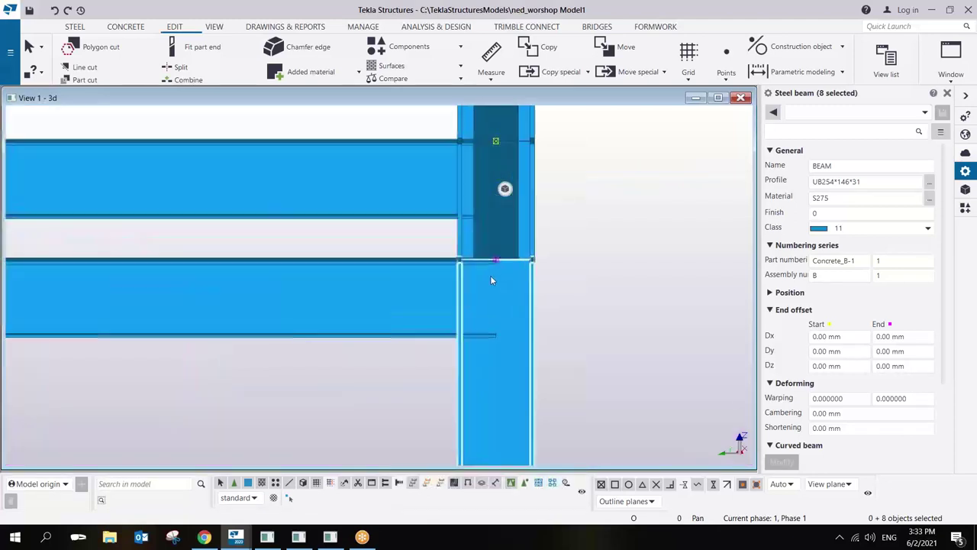
scroll(495, 265, up, 2)
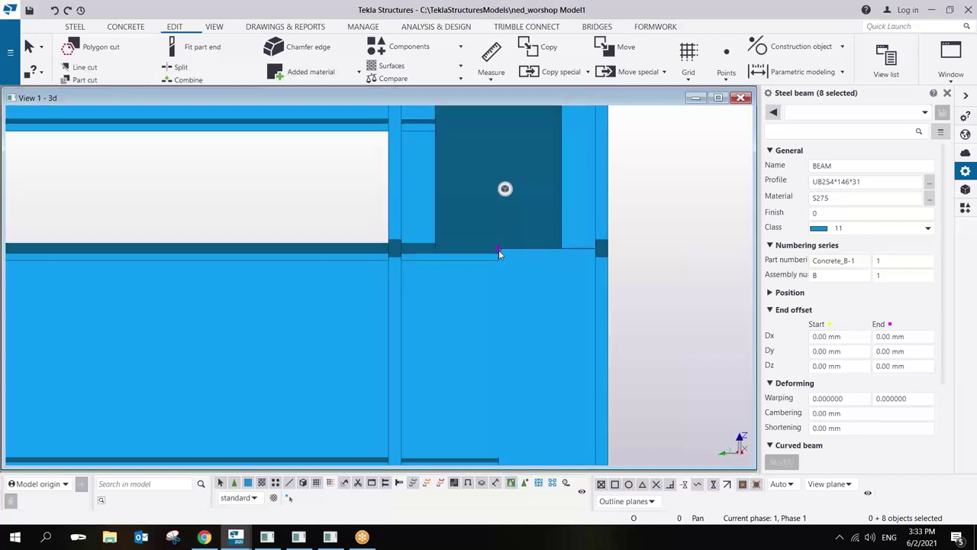
scroll(499, 251, down, 8)
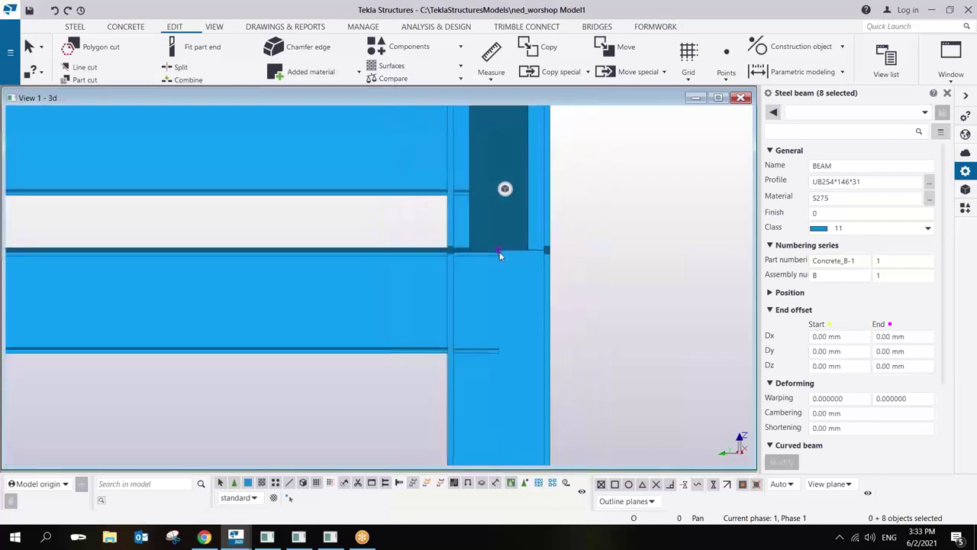
scroll(267, 255, up, 5)
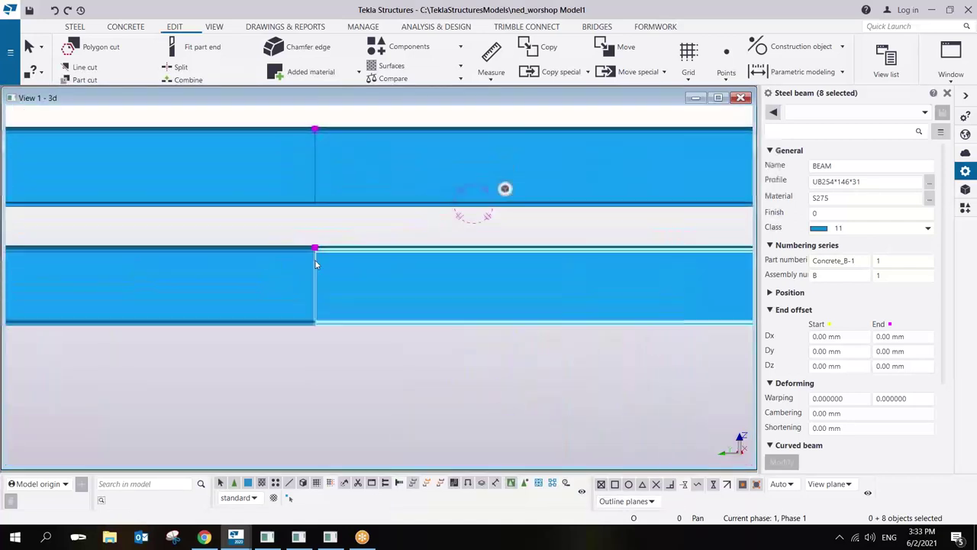
scroll(315, 250, down, 6)
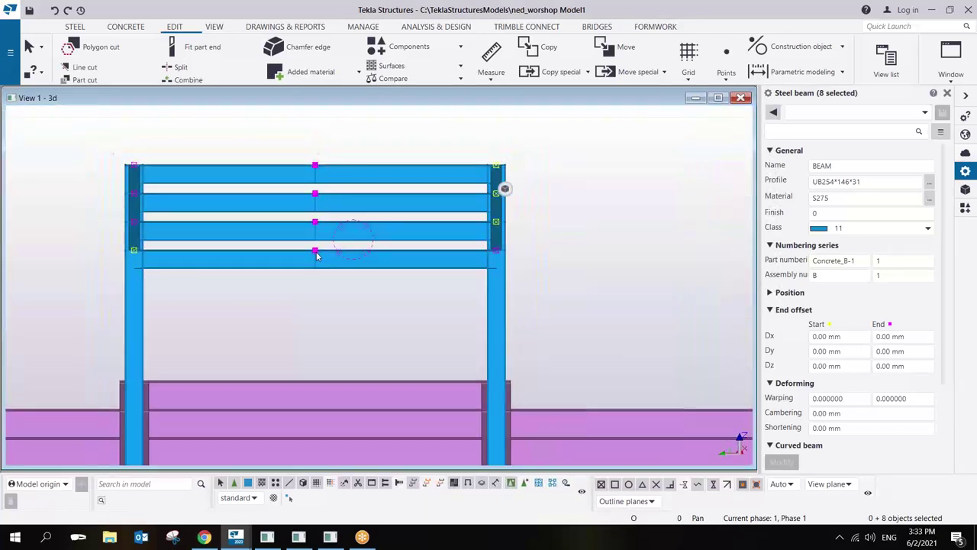
scroll(310, 271, up, 3)
middle_drag(311, 271, 314, 313)
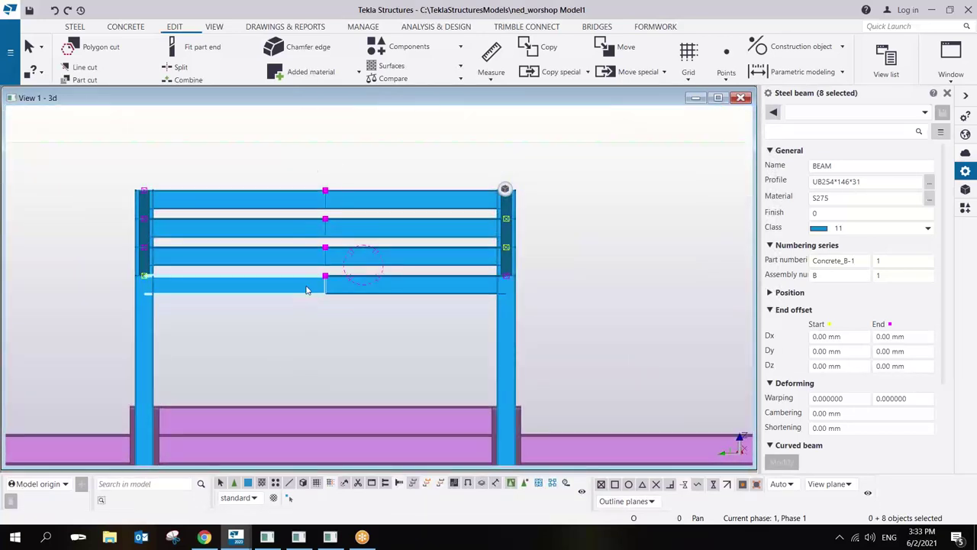
Raise the selected beam midpoints by dZ 1000 mm with Move special > Linear.
right_click(325, 220)
mouse_move(387, 277)
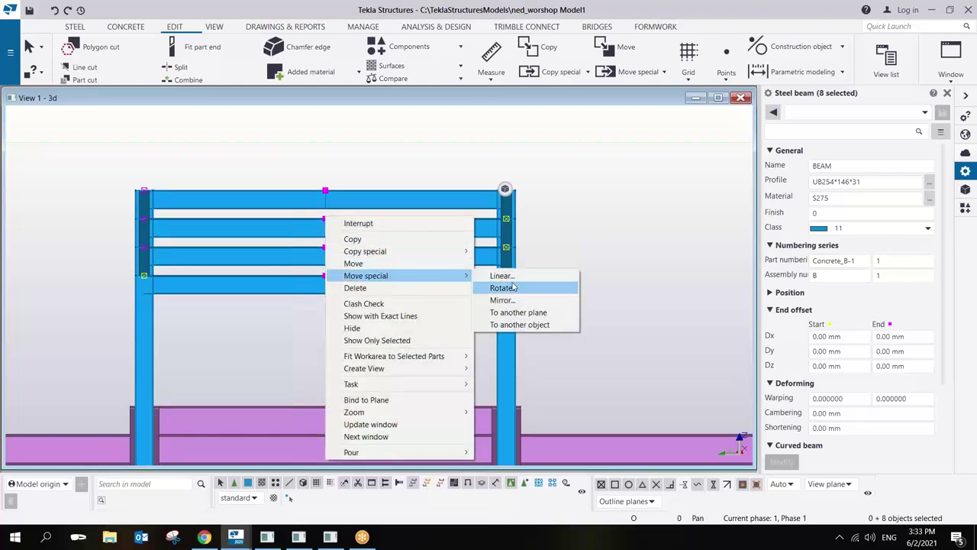
click(501, 275)
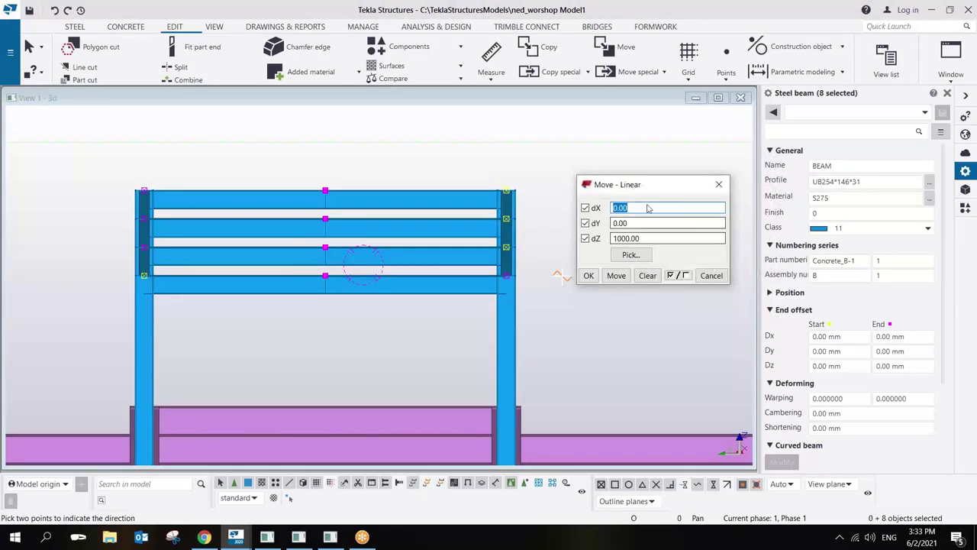
drag(652, 184, 611, 204)
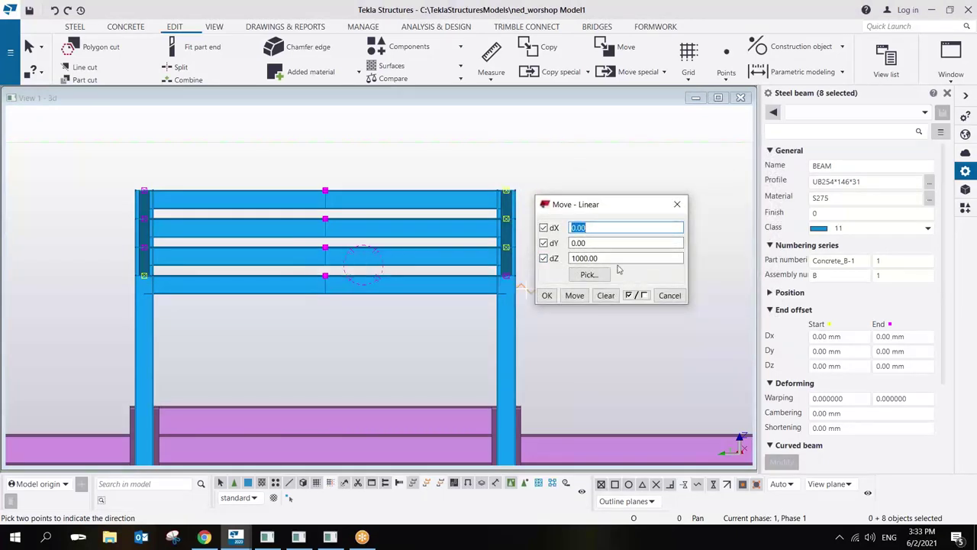
click(576, 296)
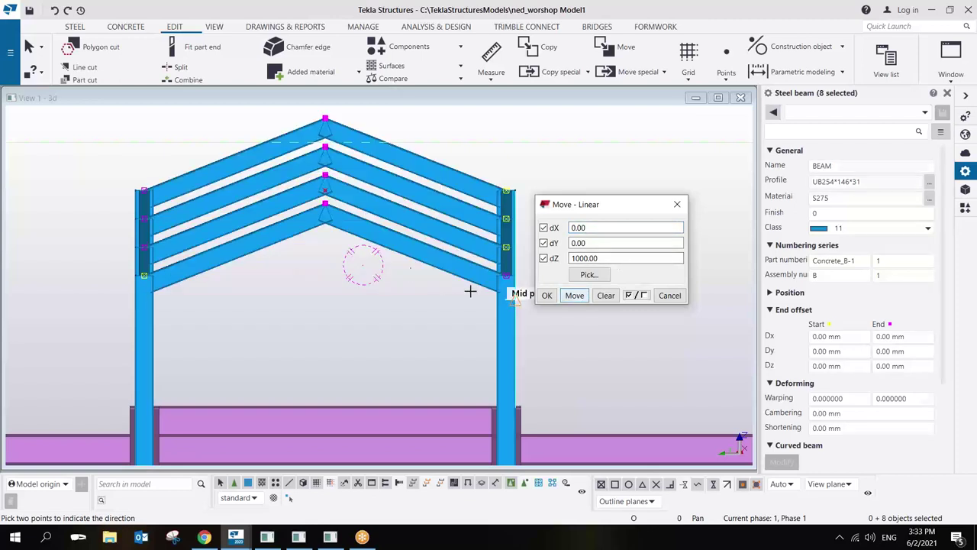
click(570, 258)
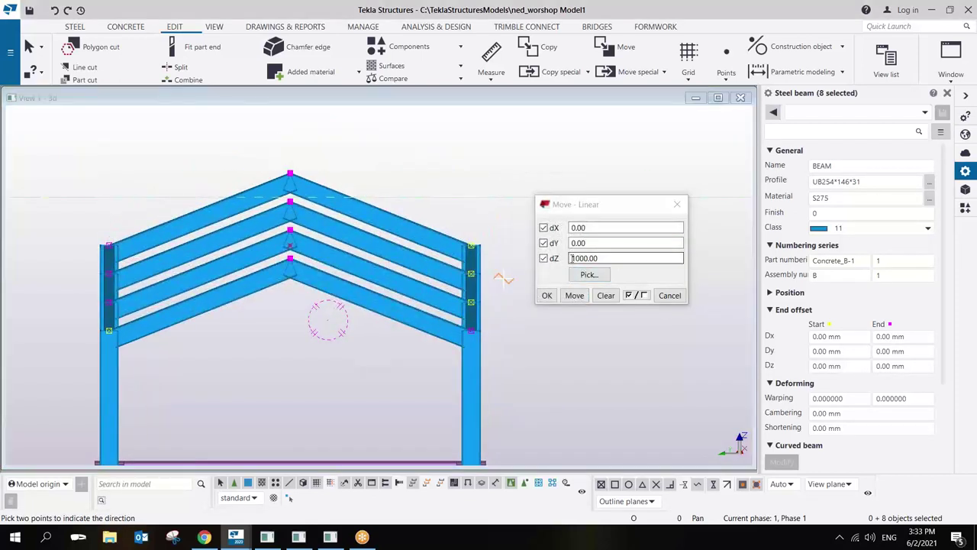
click(583, 297)
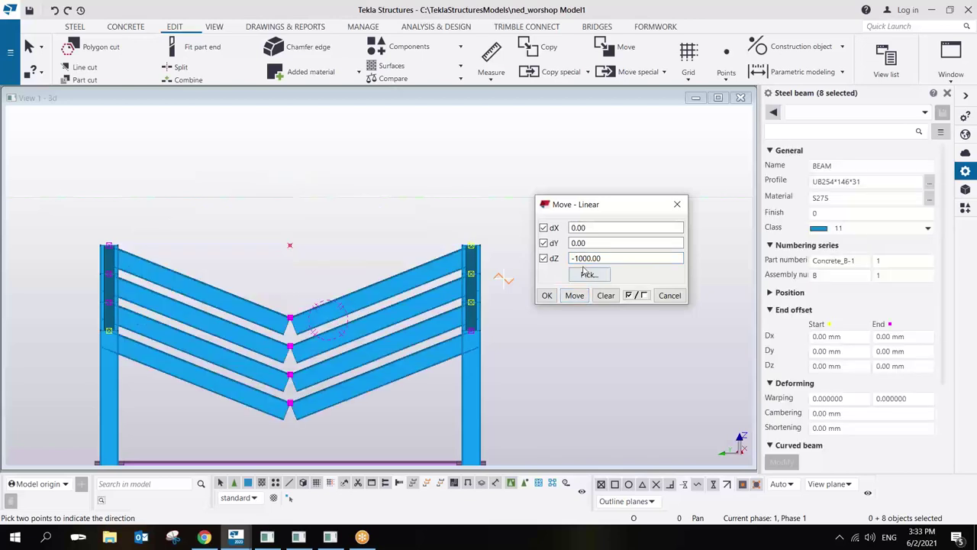
drag(577, 258, 569, 259)
click(574, 296)
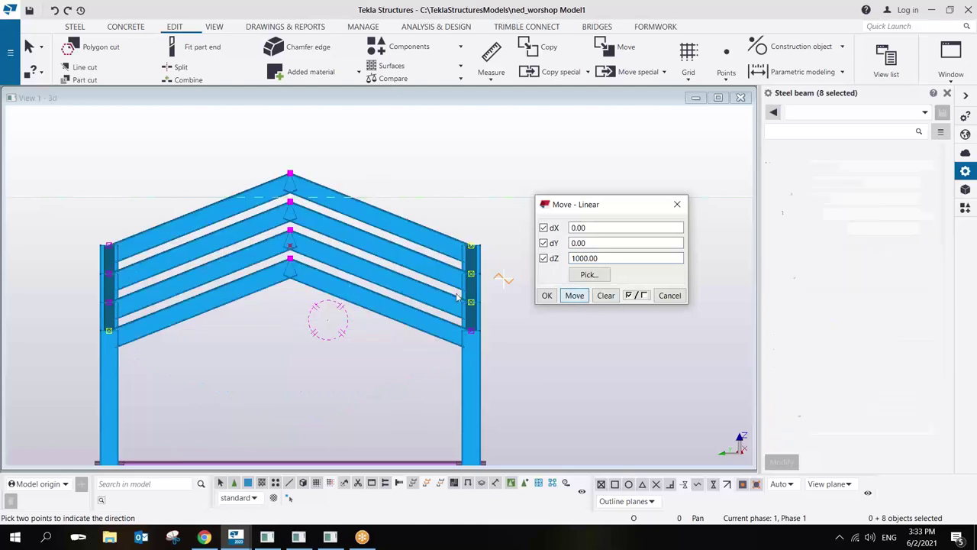
End the move command, close the offset dialog, and orbit to inspect the gabled frame.
scroll(277, 298, down, 2)
right_click(348, 208)
click(370, 212)
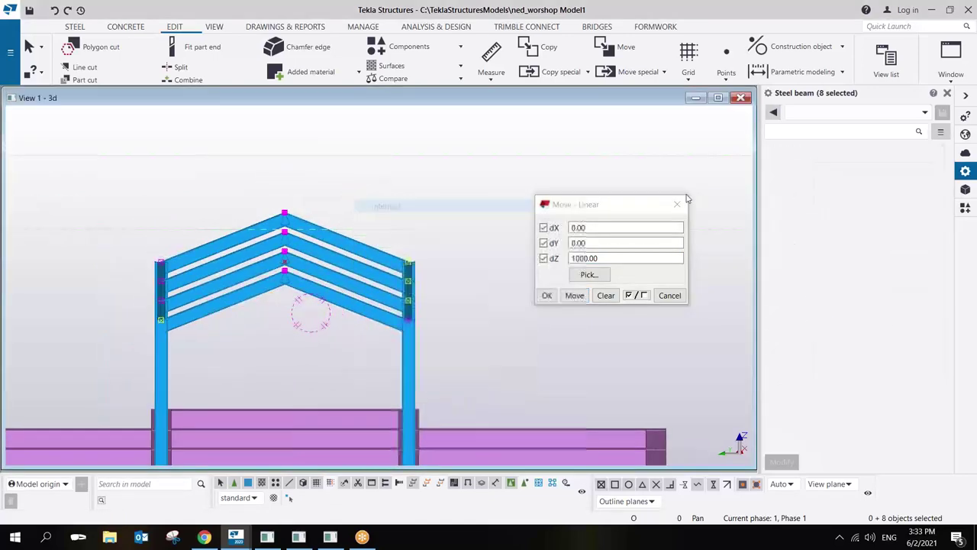
click(677, 205)
ctrl+middle_drag(309, 309, 401, 275)
scroll(405, 274, up, 5)
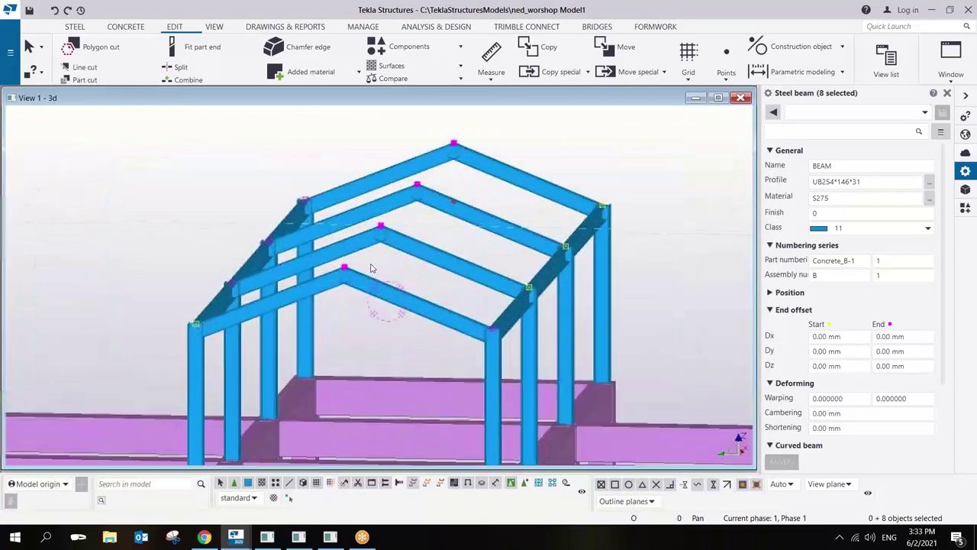
scroll(427, 263, up, 3)
scroll(403, 268, down, 10)
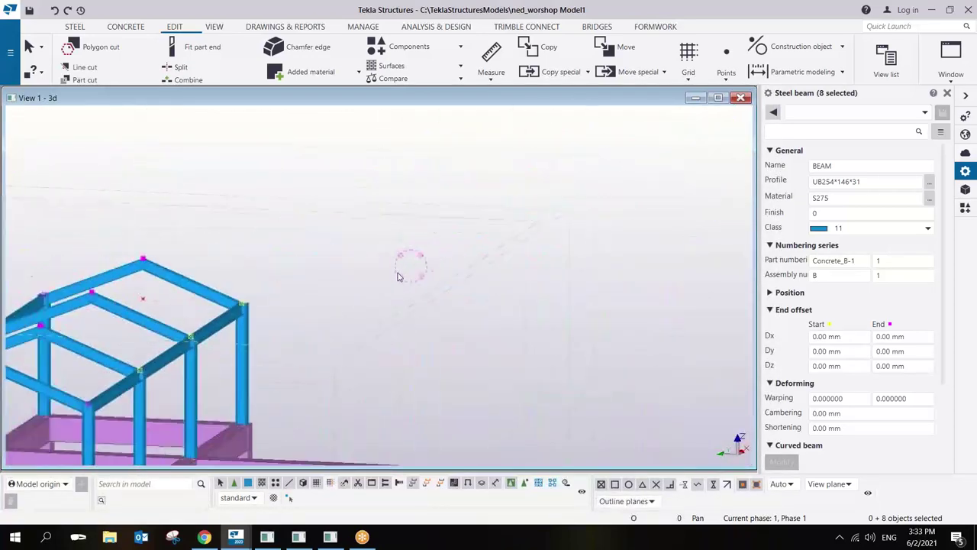
ctrl+middle_drag(413, 263, 328, 291)
click(472, 273)
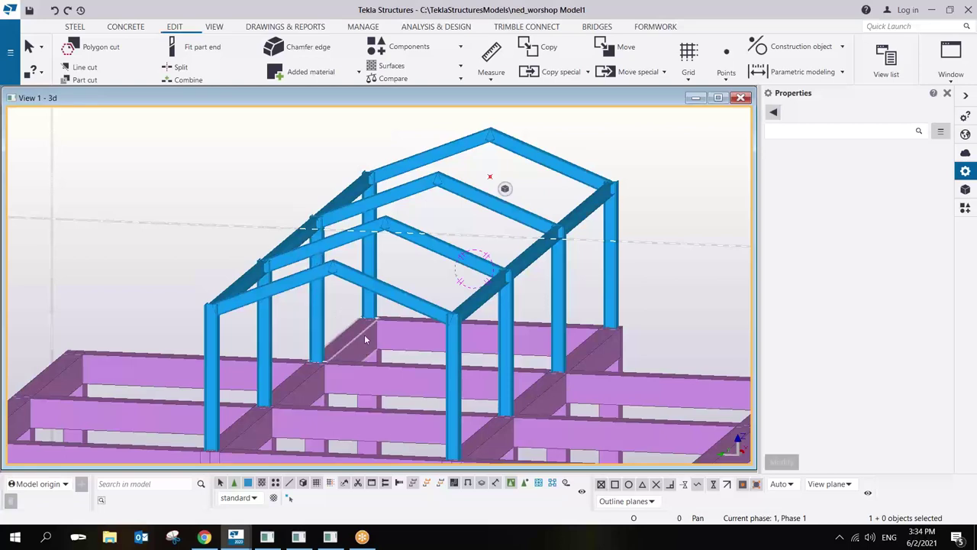
scroll(364, 334, down, 5)
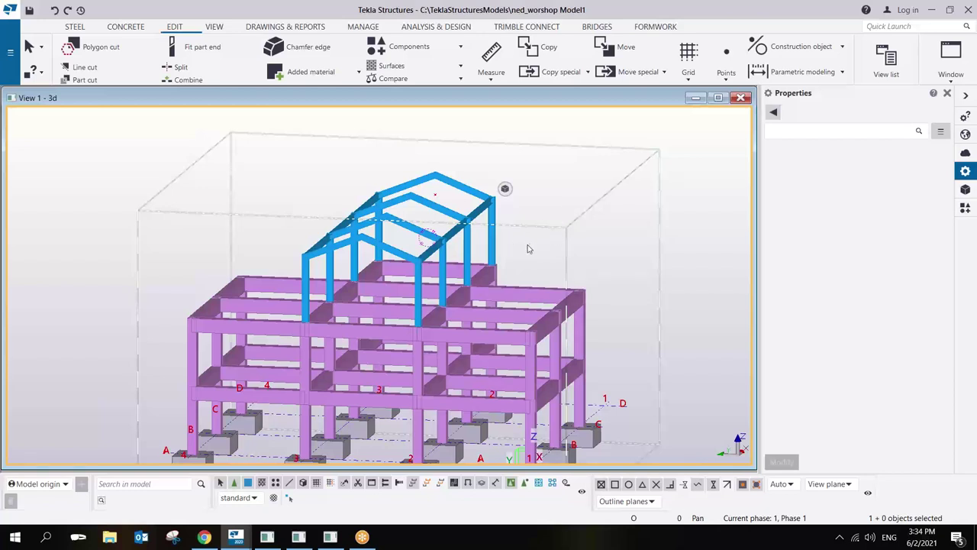
middle_drag(512, 247, 500, 230)
scroll(534, 271, down, 3)
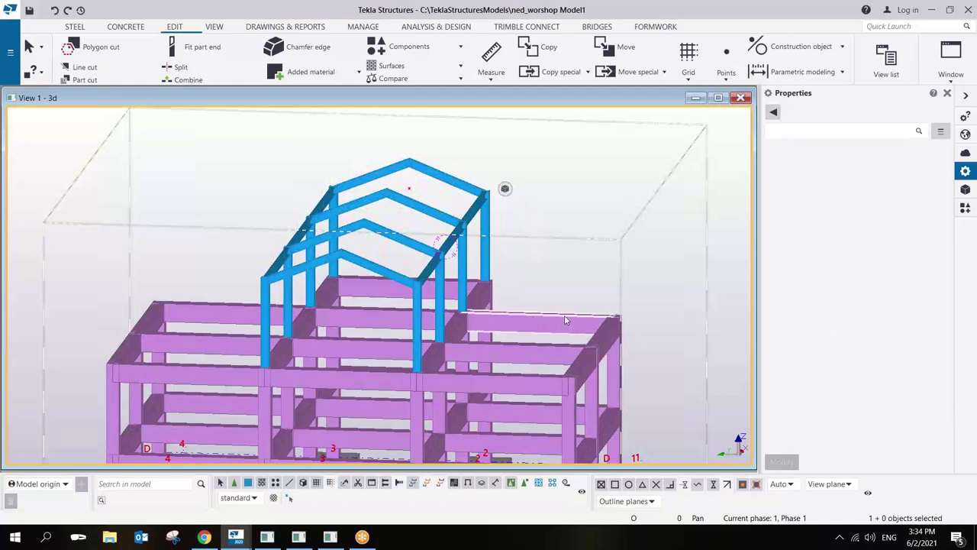
middle_drag(525, 316, 470, 334)
scroll(524, 258, down, 3)
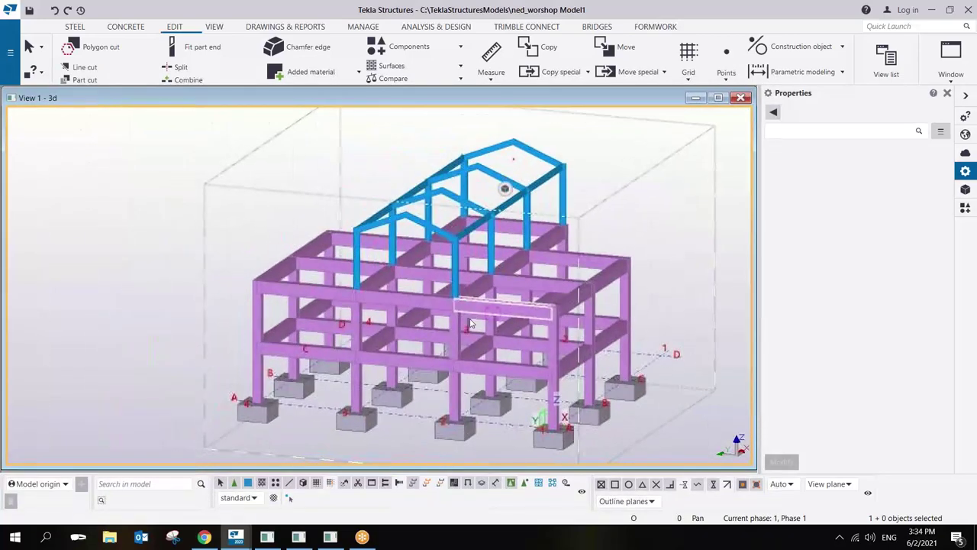
scroll(470, 333, down, 3)
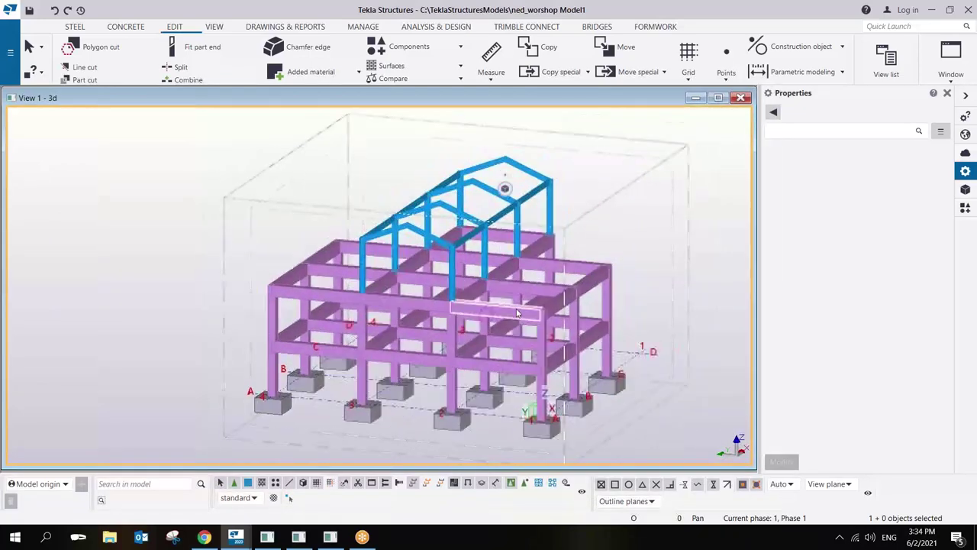
scroll(569, 302, up, 3)
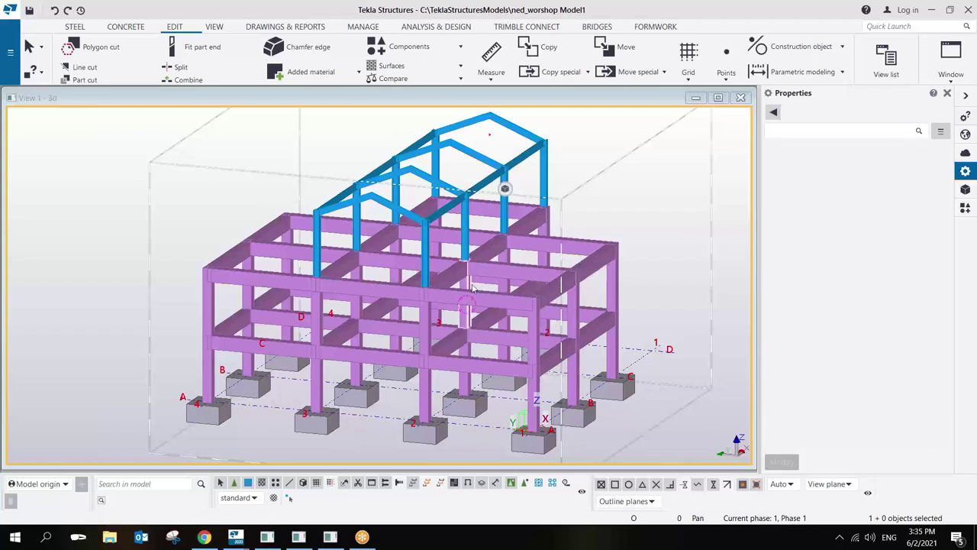
Undo the 1000 mm raise so the roof beams are flat again.
scroll(451, 246, up, 3)
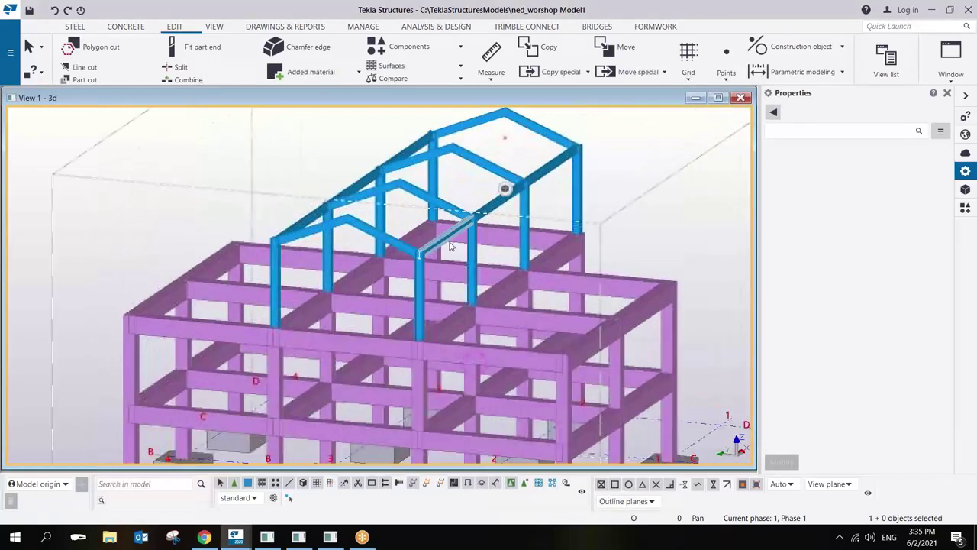
middle_drag(450, 246, 437, 259)
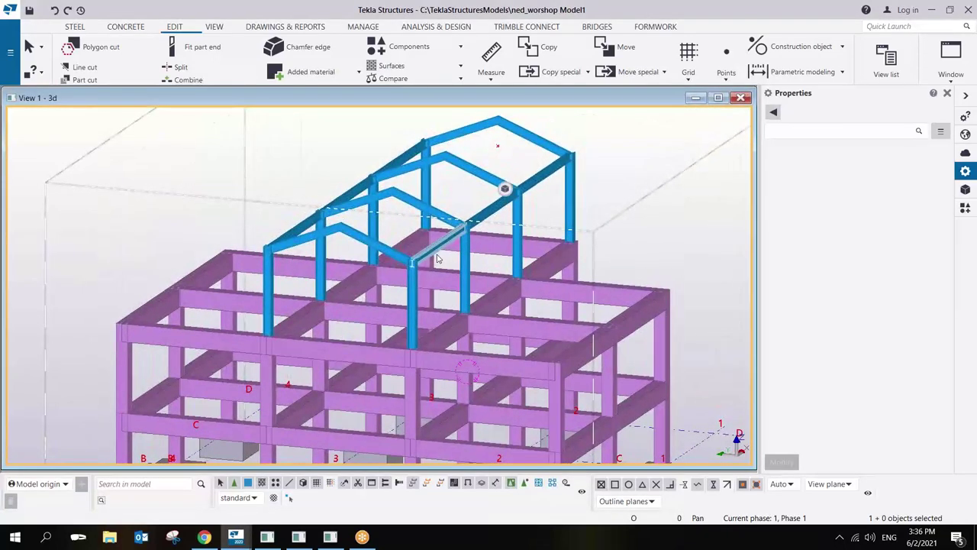
key(ctrl+z)
scroll(485, 162, up, 5)
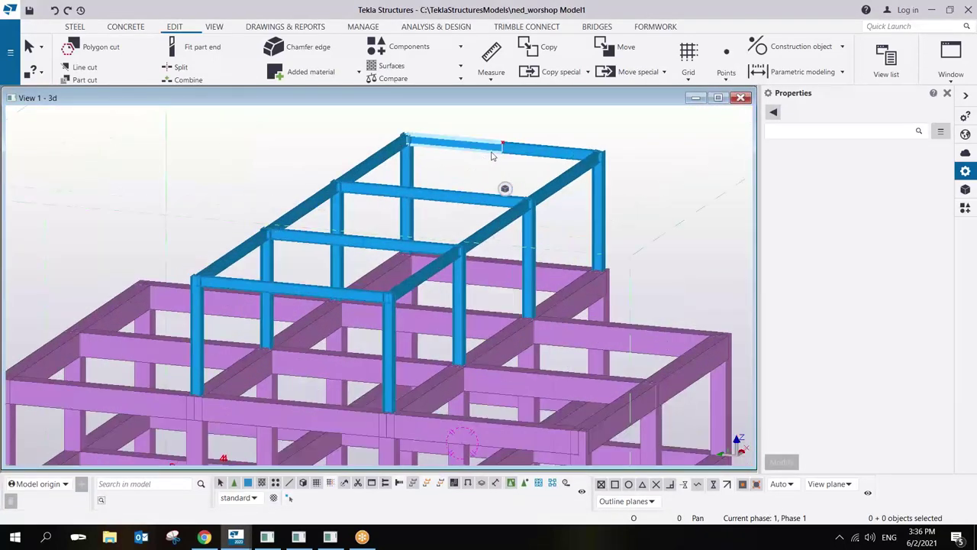
key(ctrl+y)
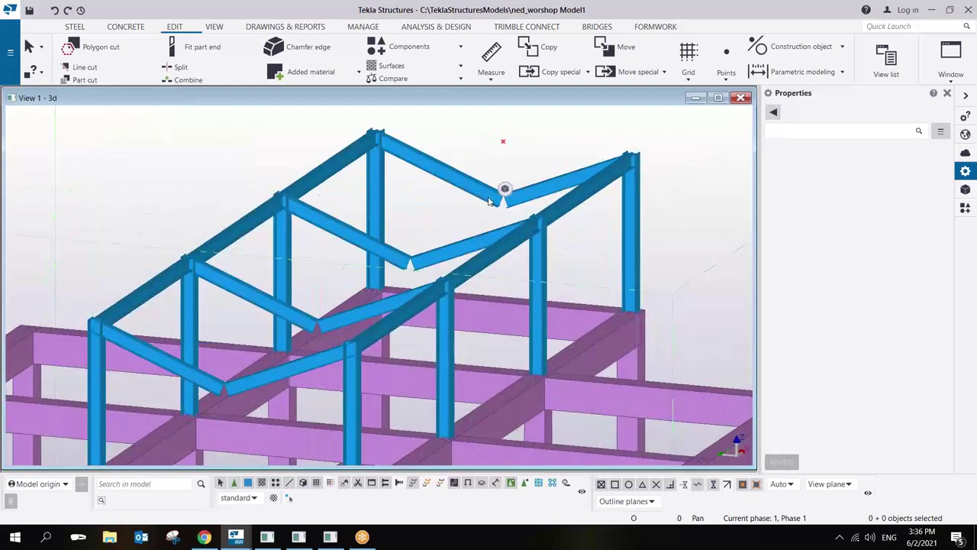
key(ctrl+z)
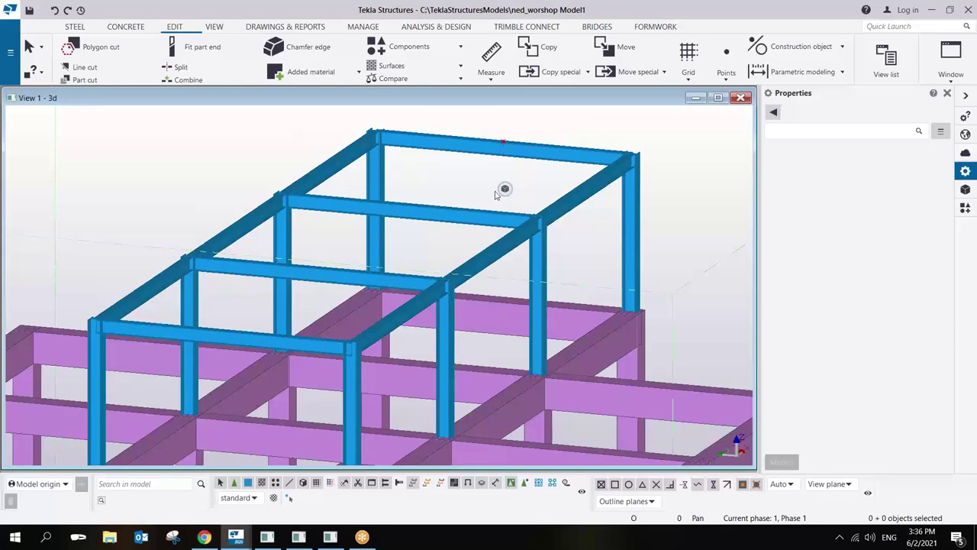
Orbit to the back top beam, select the point above it, and open the Points options.
scroll(551, 161, up, 5)
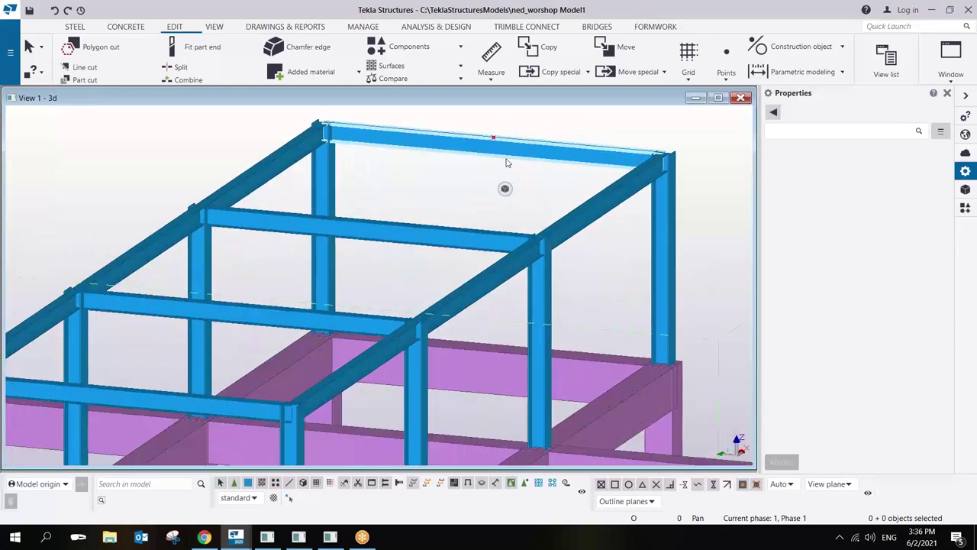
ctrl+middle_drag(535, 157, 494, 122)
click(514, 159)
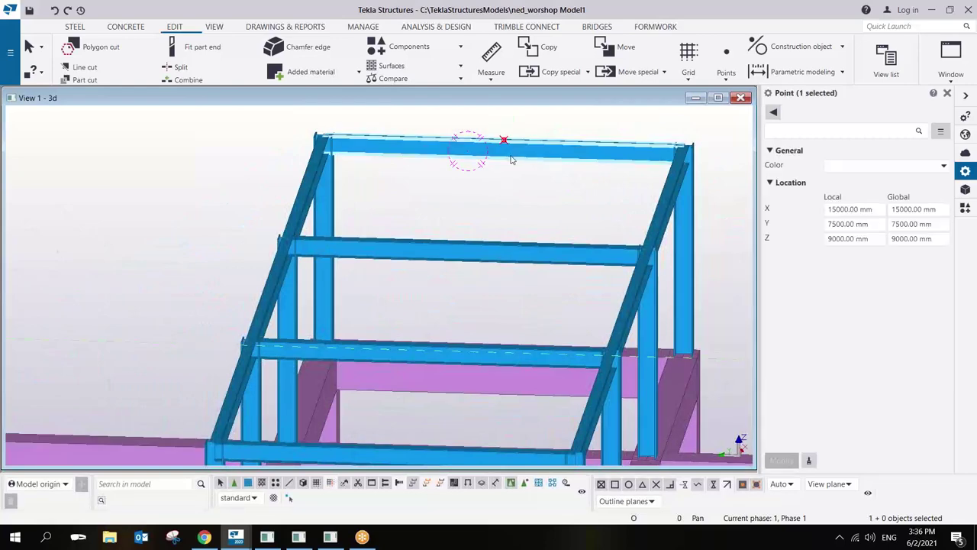
ctrl+middle_drag(504, 175, 319, 193)
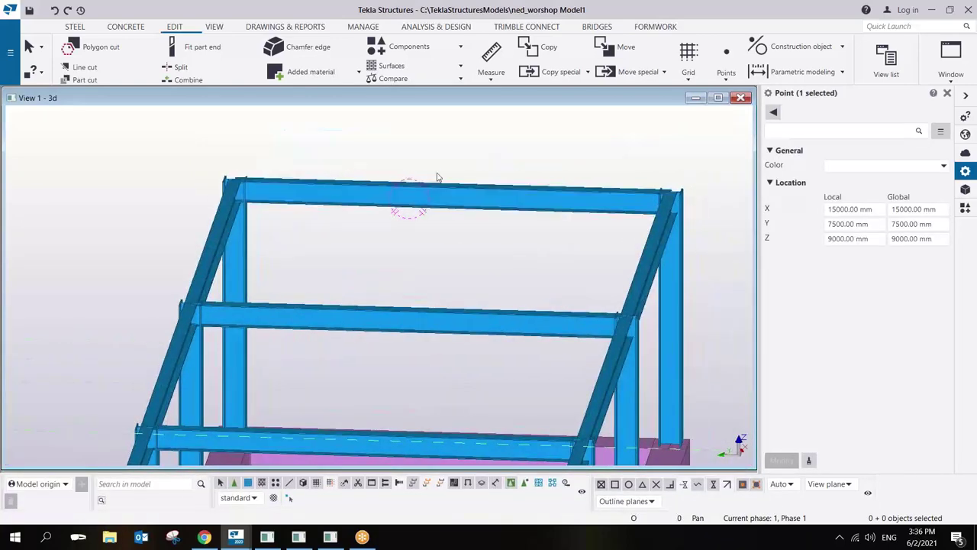
scroll(444, 198, up, 1)
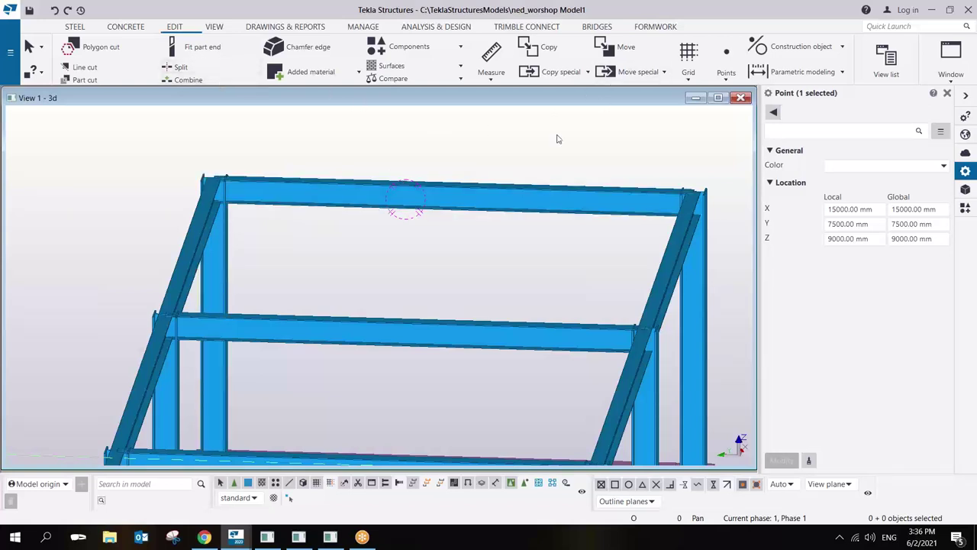
click(725, 74)
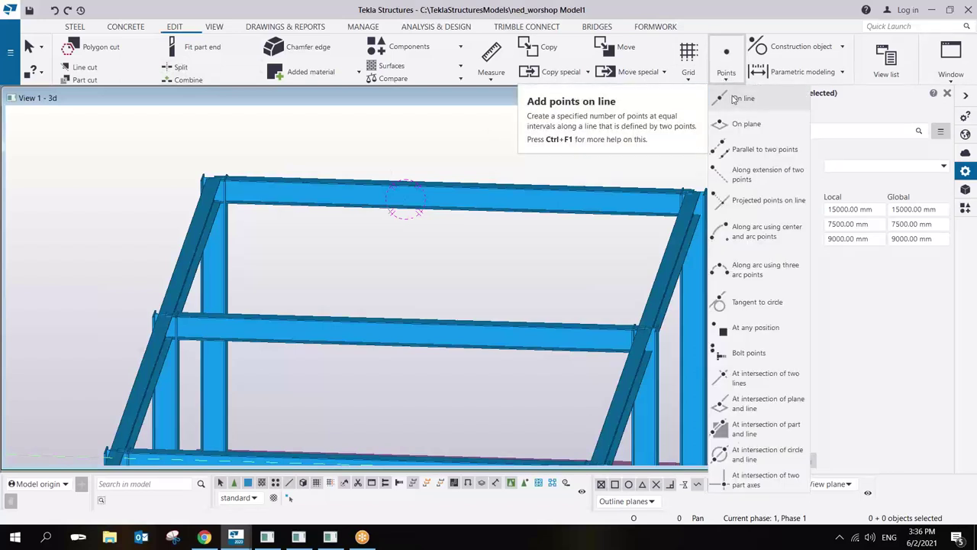
Pick both ends of the 5000 mm top beam with On line to place its midpoint.
click(733, 98)
click(214, 177)
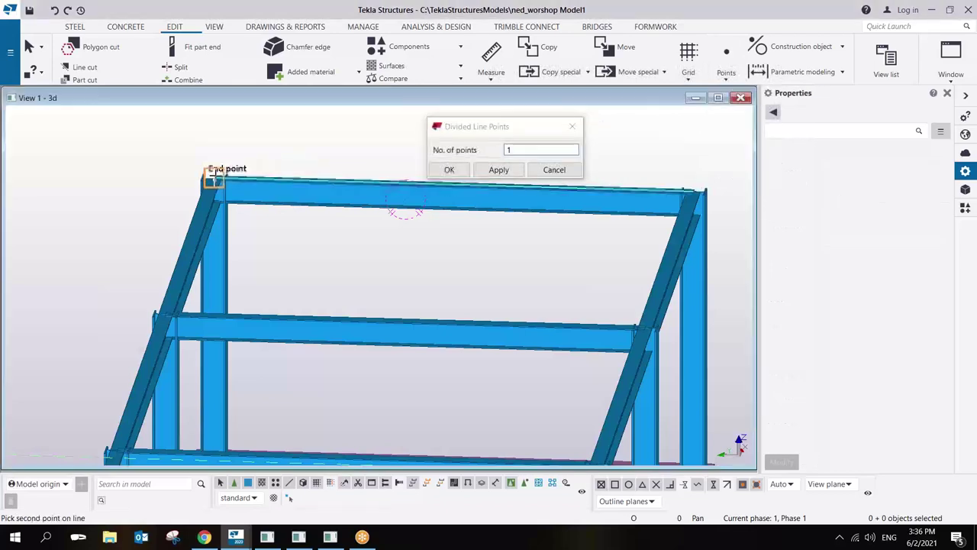
key(Right)
key(Right)
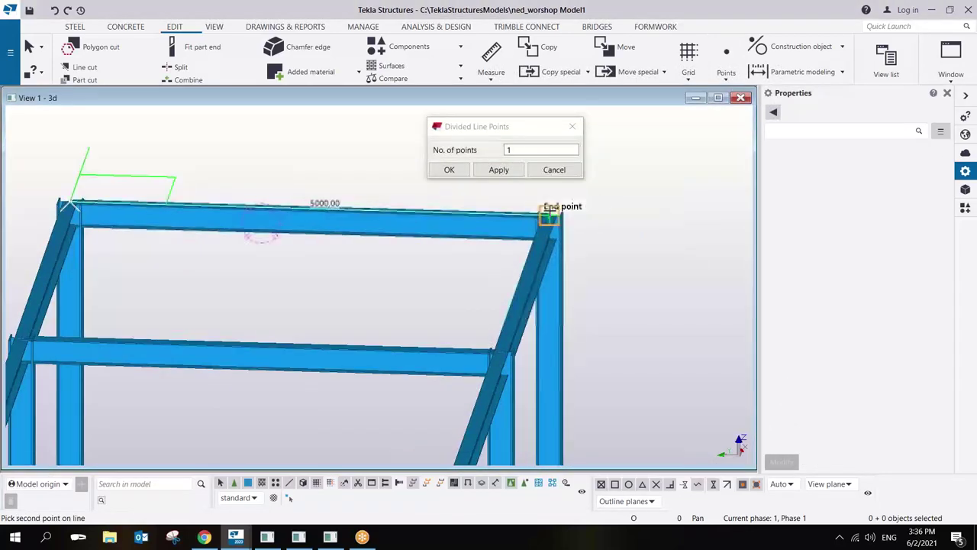
click(550, 216)
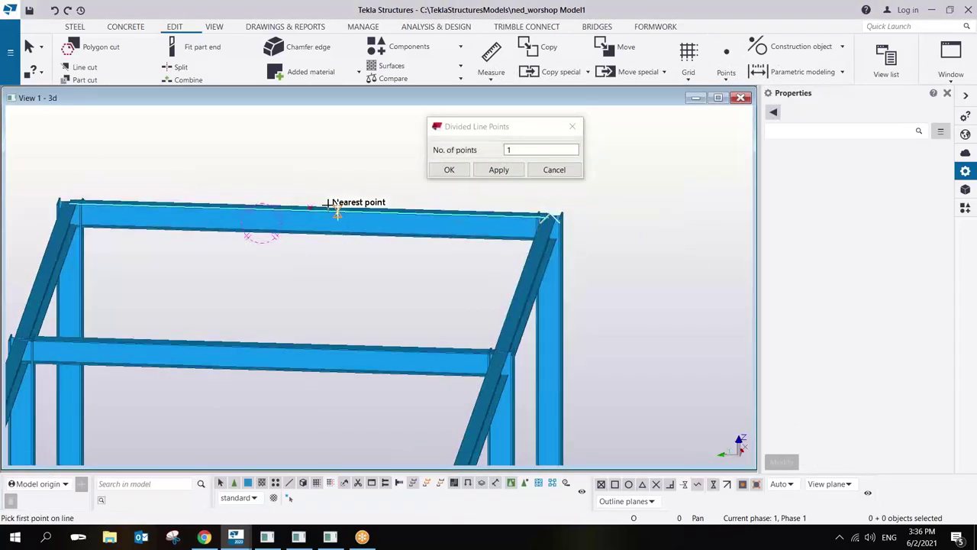
middle_drag(327, 203, 336, 192)
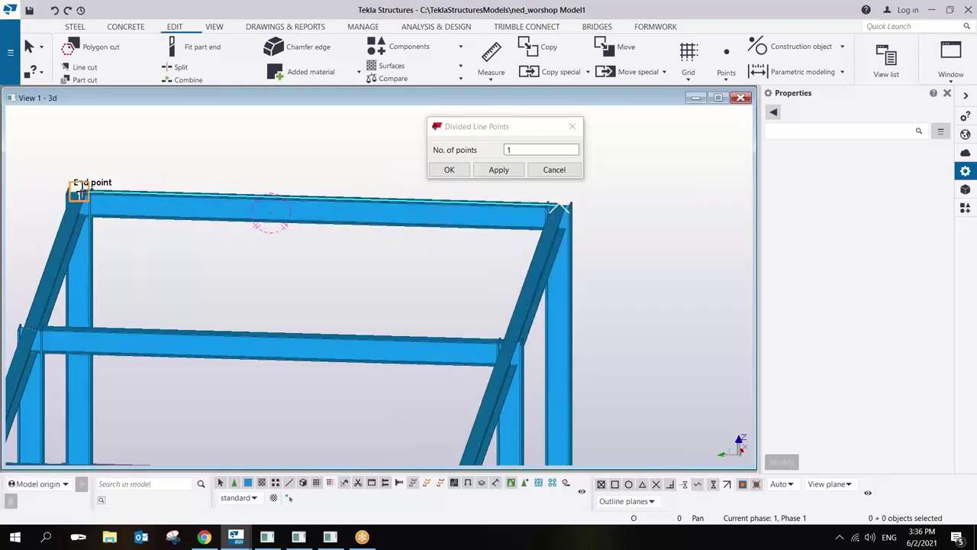
click(79, 193)
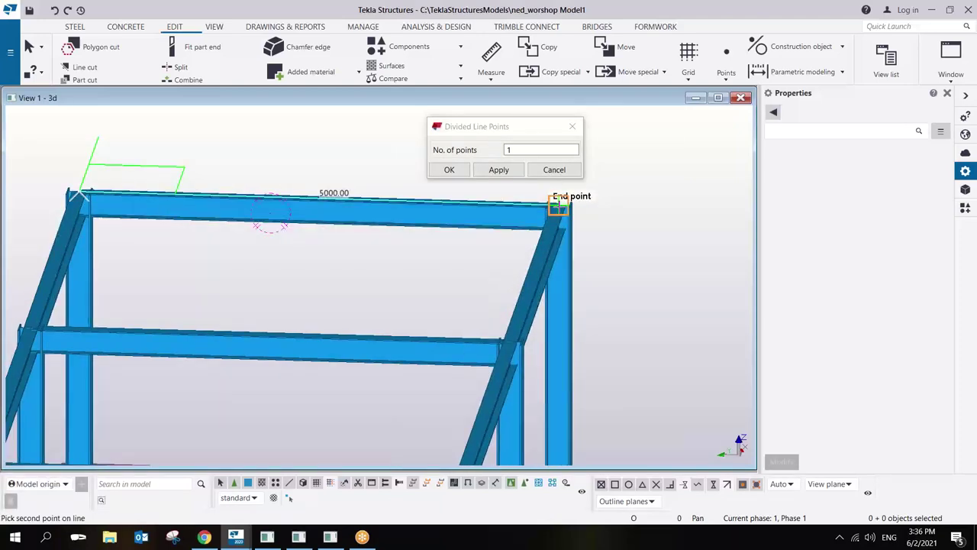
click(558, 203)
End point placement and close the Divided Line Points dialog.
right_click(345, 160)
click(374, 166)
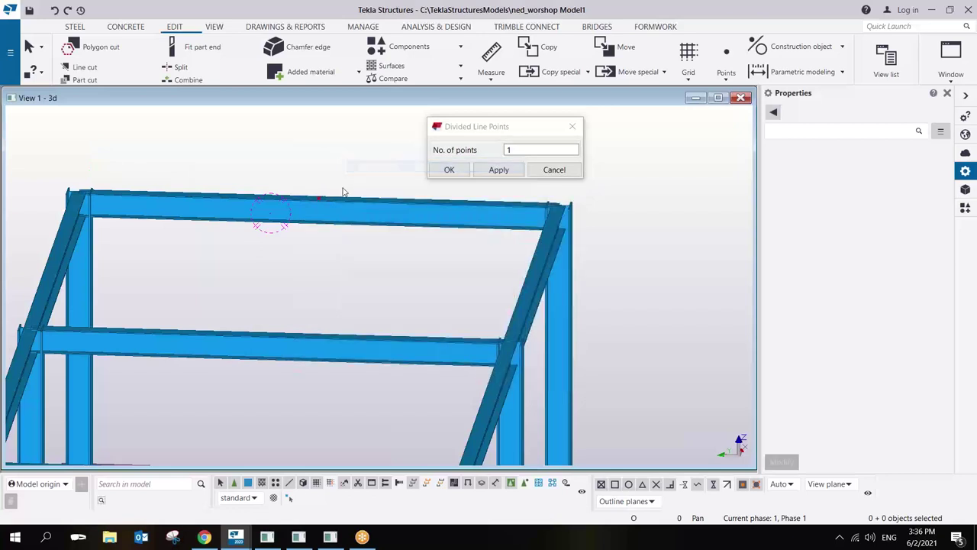
scroll(370, 259, up, 3)
scroll(434, 283, down, 3)
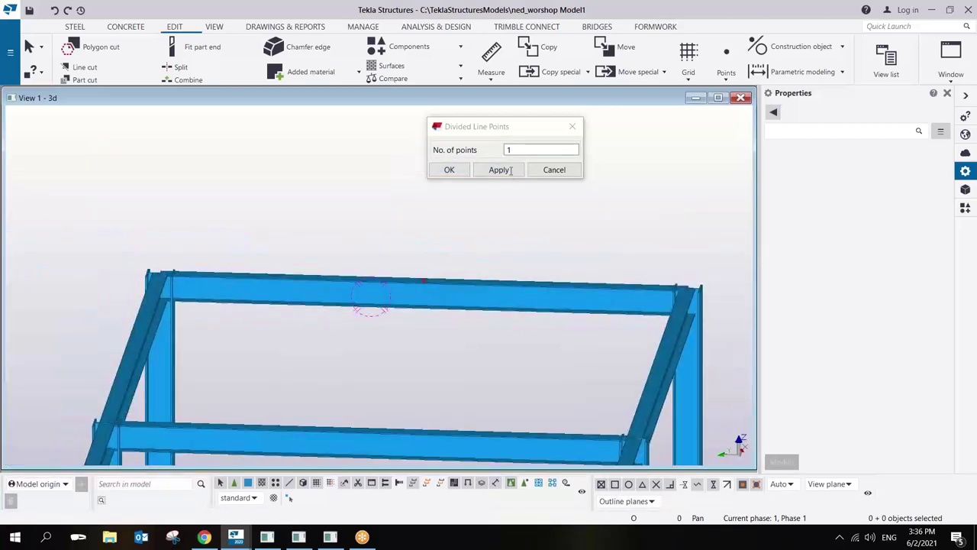
click(572, 125)
scroll(416, 223, up, 3)
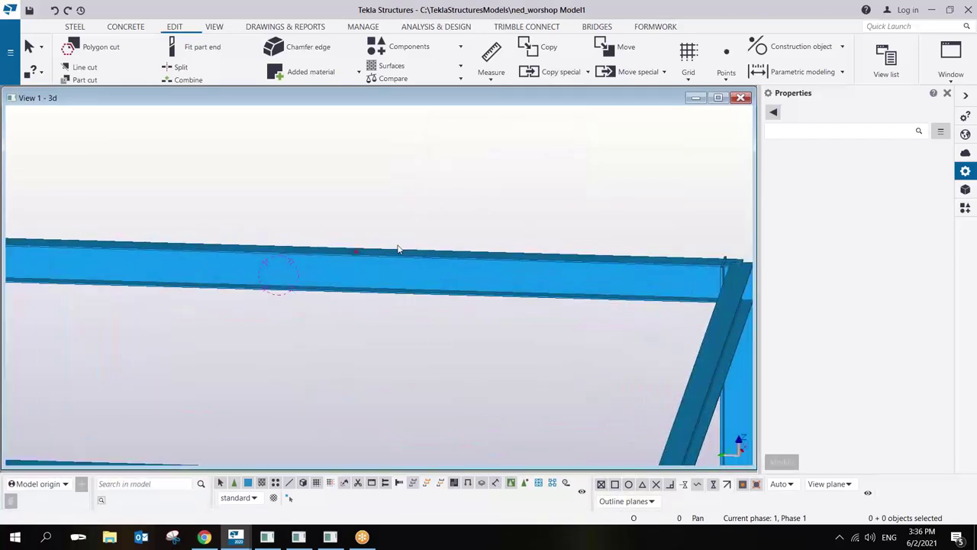
scroll(395, 251, down, 3)
scroll(386, 254, up, 3)
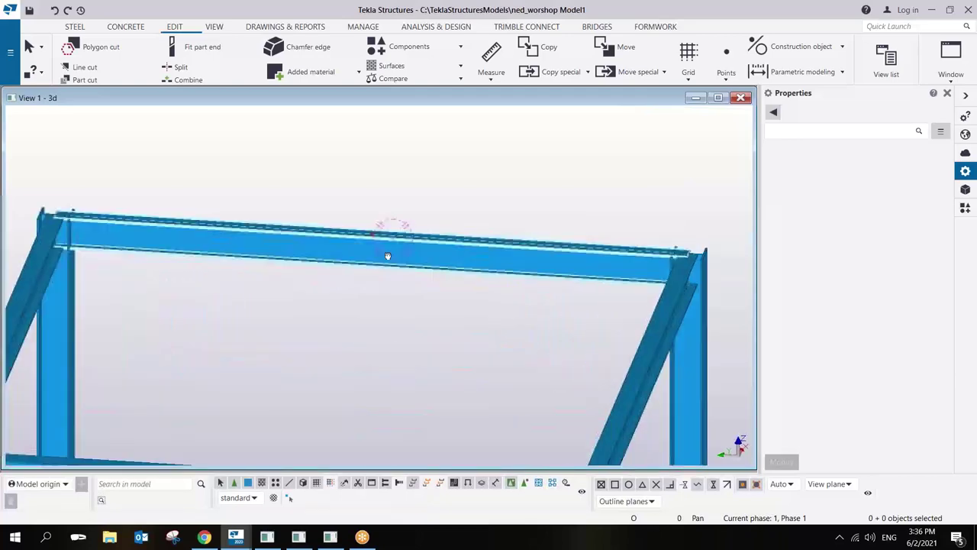
scroll(387, 255, up, 3)
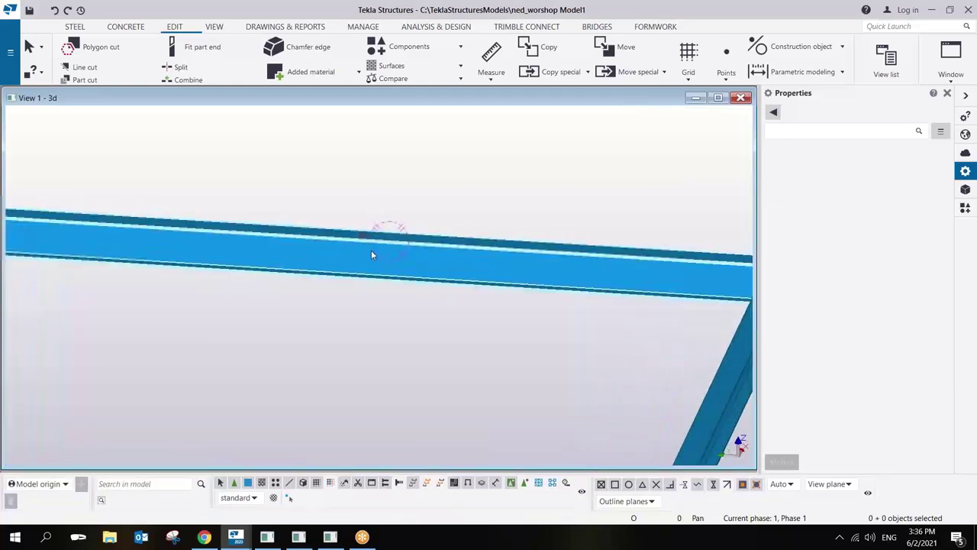
scroll(371, 252, down, 2)
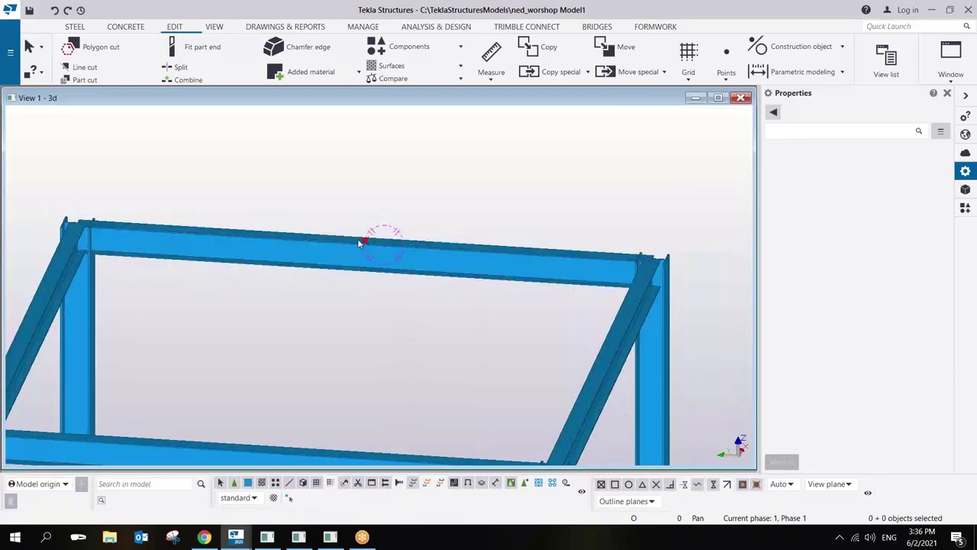
Split the 5000 mm top roof beam at its midpoint with Edit > Split.
click(180, 68)
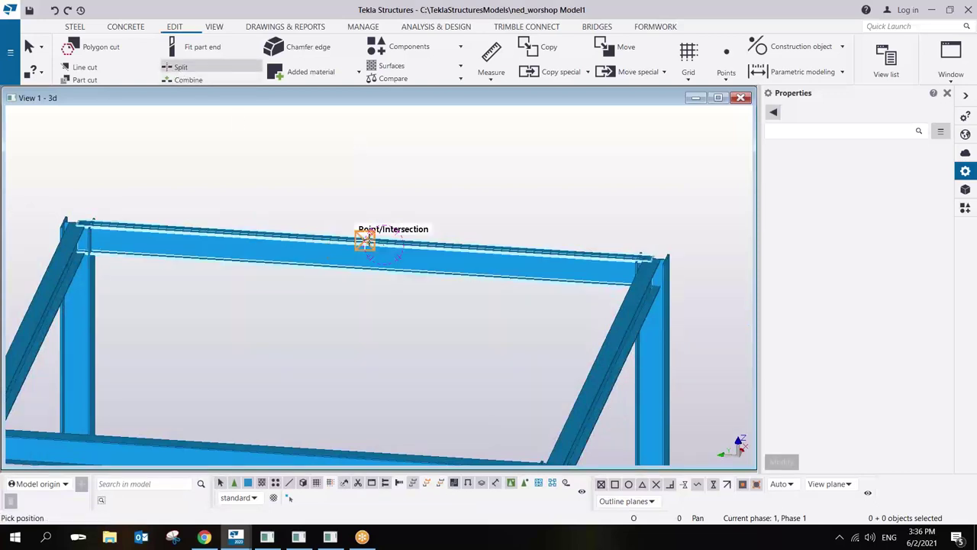
click(366, 240)
right_click(392, 192)
click(427, 197)
Tilt the view to inspect the split and box-select both beam halves.
scroll(440, 222, up, 3)
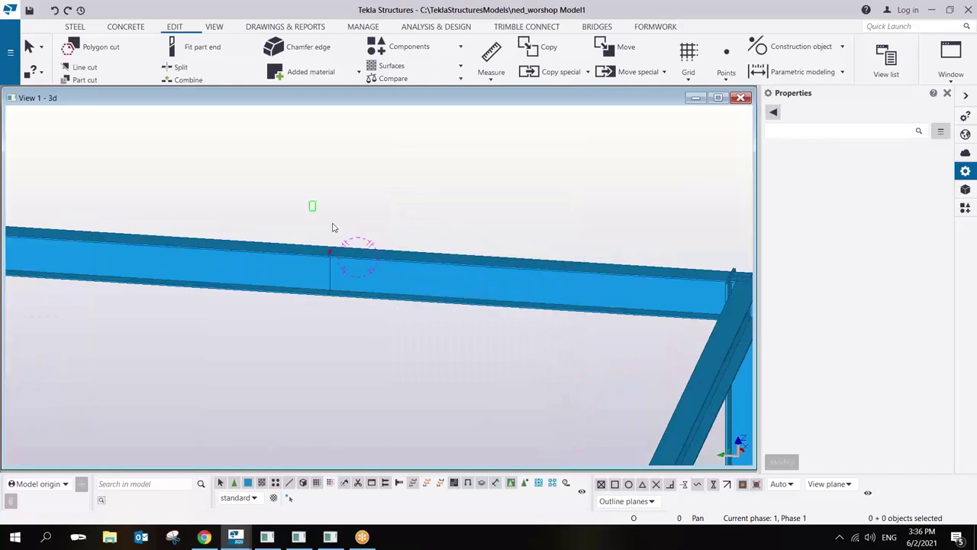
drag(310, 204, 374, 264)
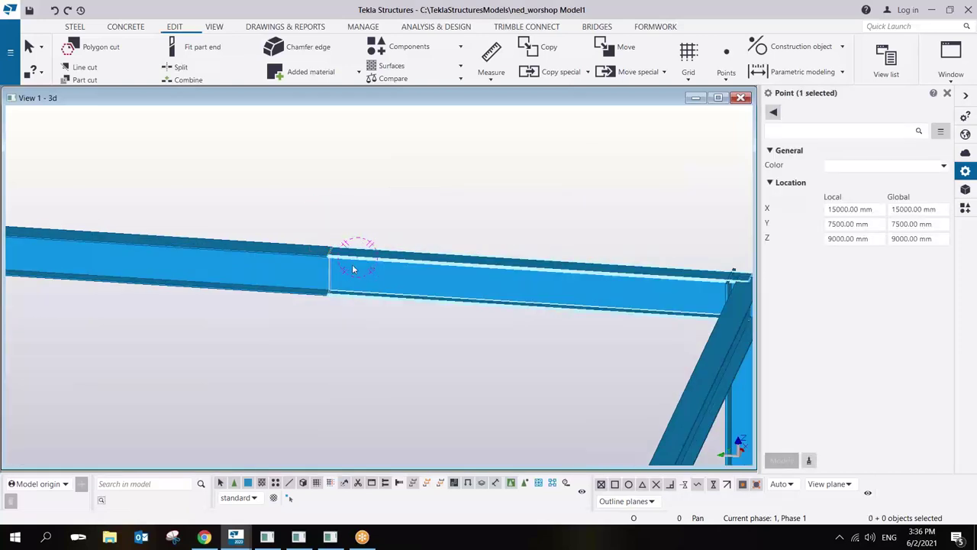
ctrl+middle_drag(356, 266, 401, 157)
click(387, 197)
drag(406, 146, 215, 354)
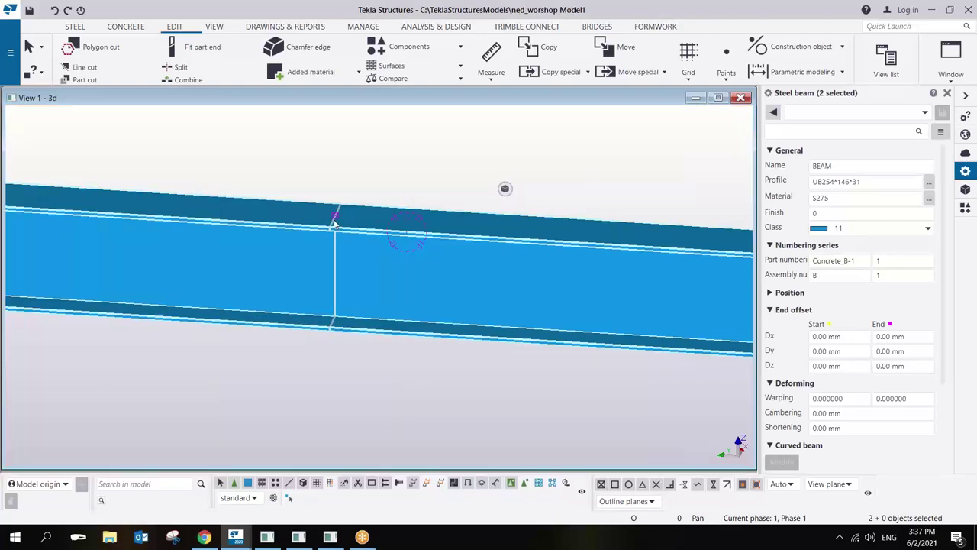
scroll(333, 224, down, 5)
scroll(333, 224, up, 5)
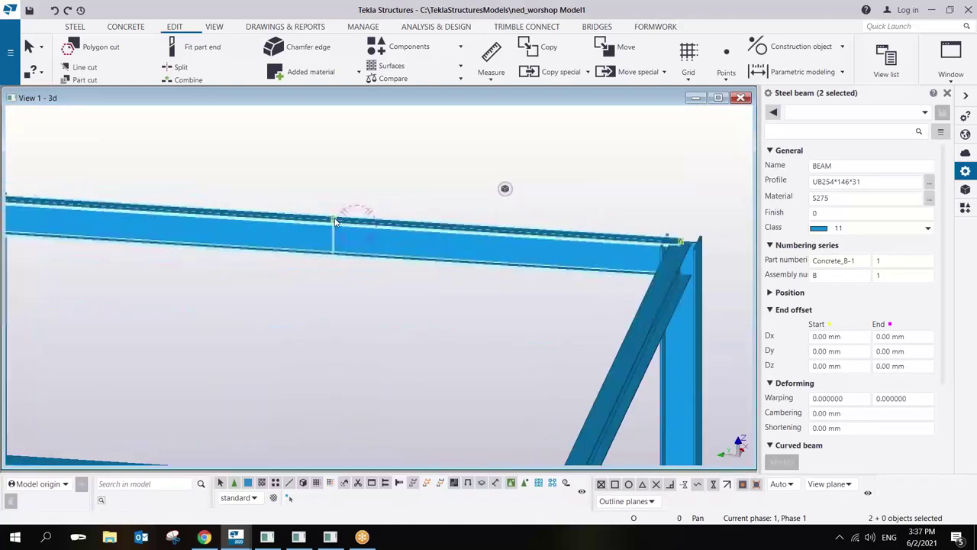
scroll(333, 221, down, 5)
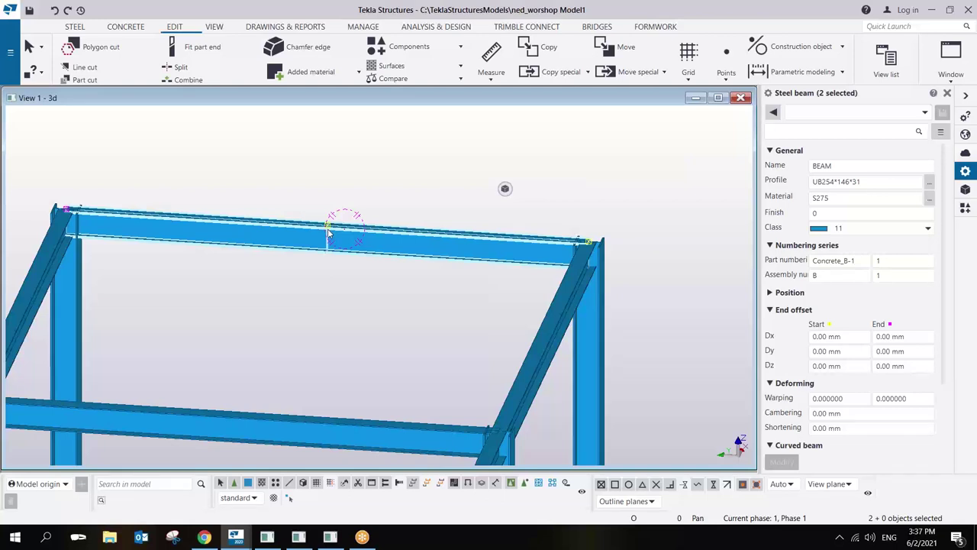
drag(334, 239, 359, 268)
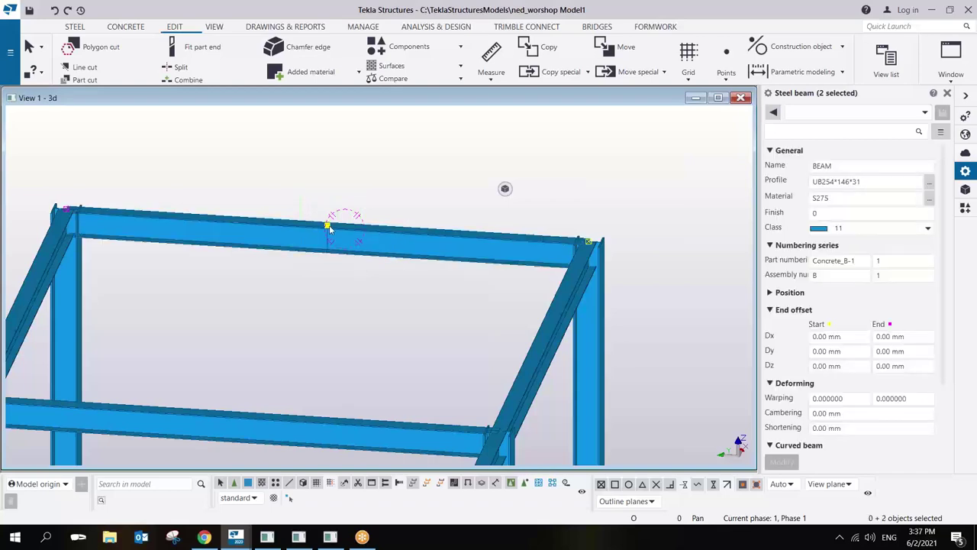
scroll(332, 239, up, 5)
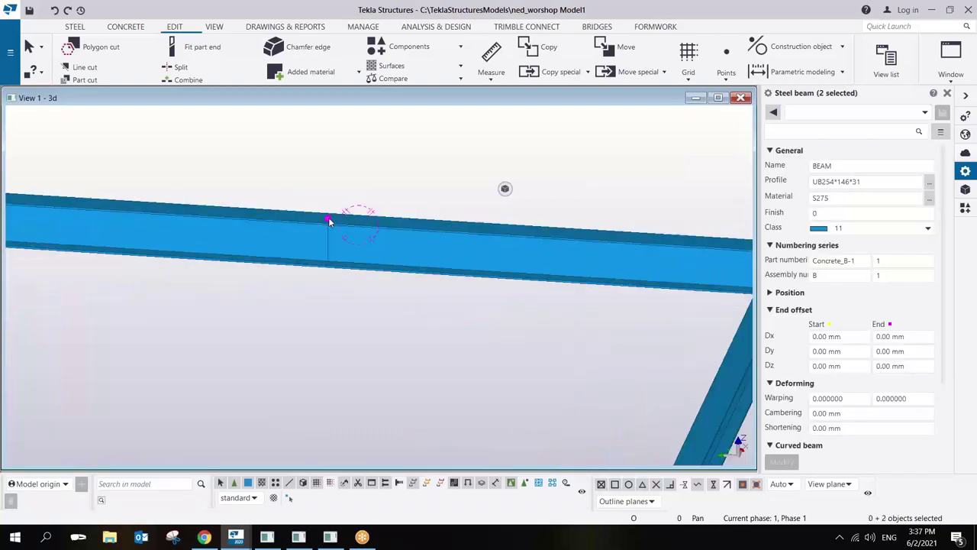
scroll(327, 221, down, 4)
middle_drag(168, 222, 258, 230)
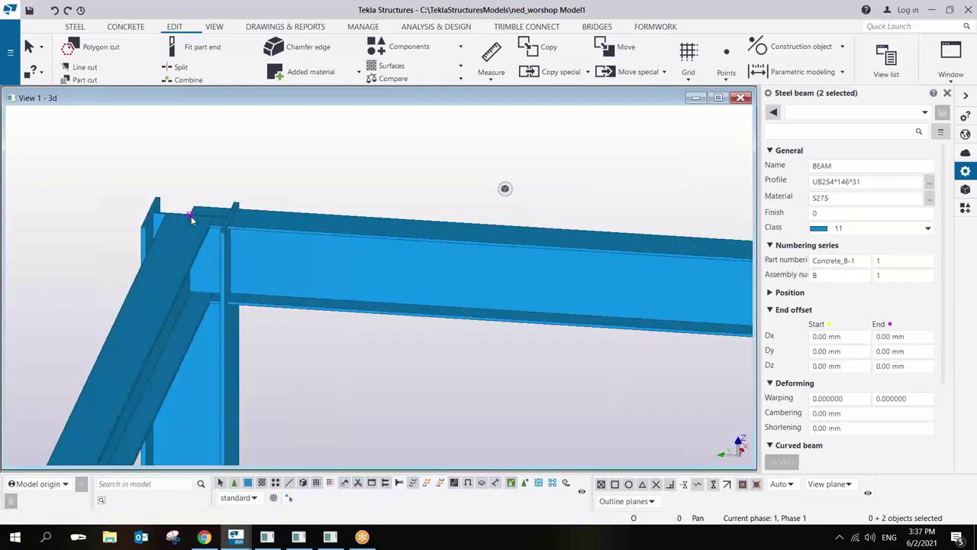
scroll(193, 218, down, 5)
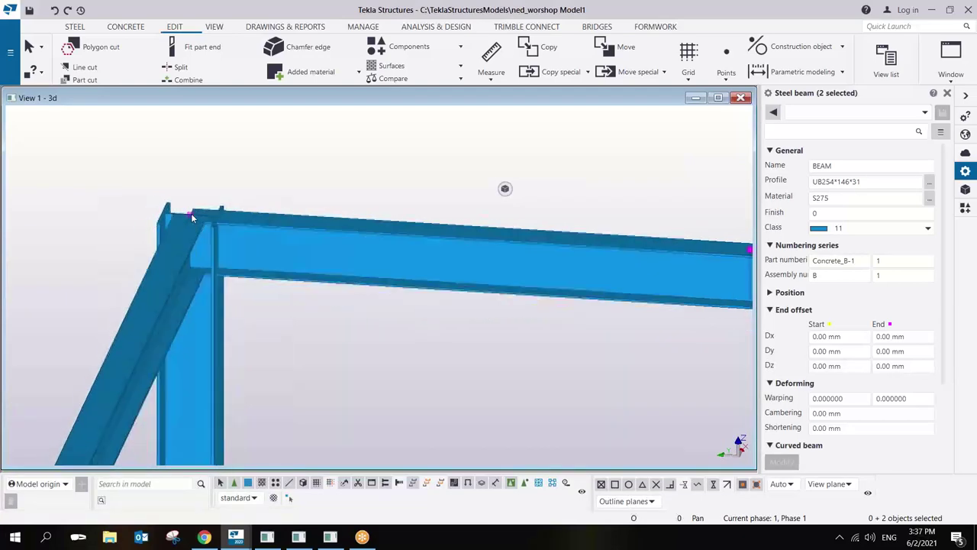
scroll(362, 227, up, 6)
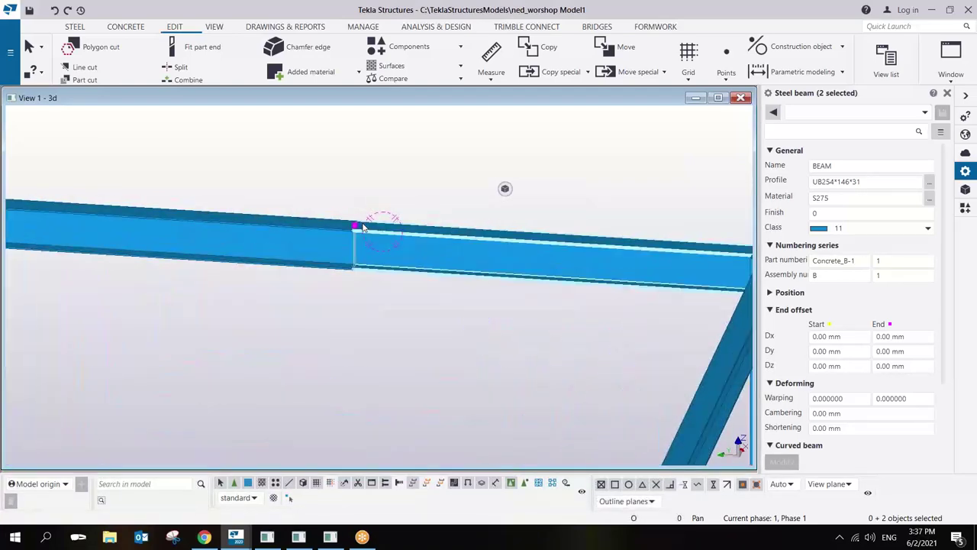
scroll(362, 227, down, 3)
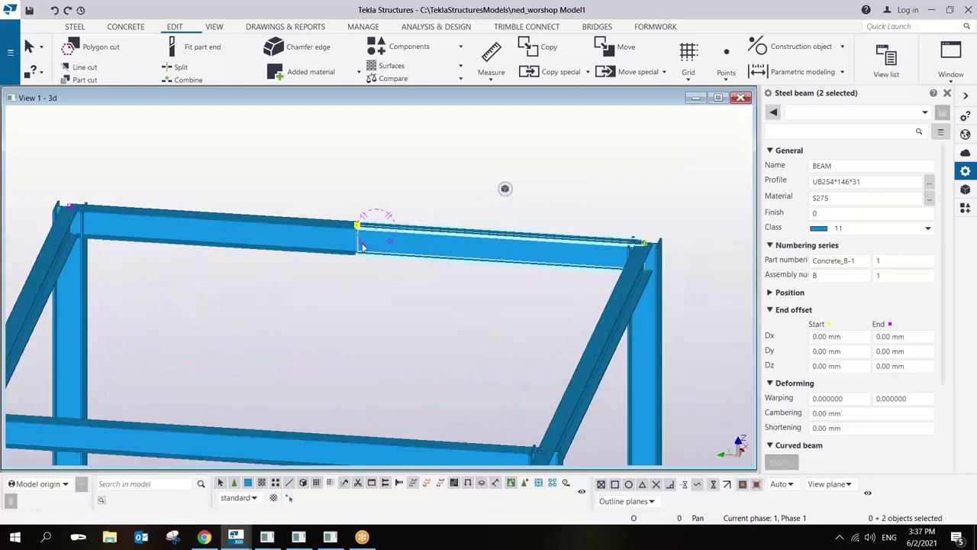
Start a linear copy of the selected beam halves, then cancel it.
right_click(397, 220)
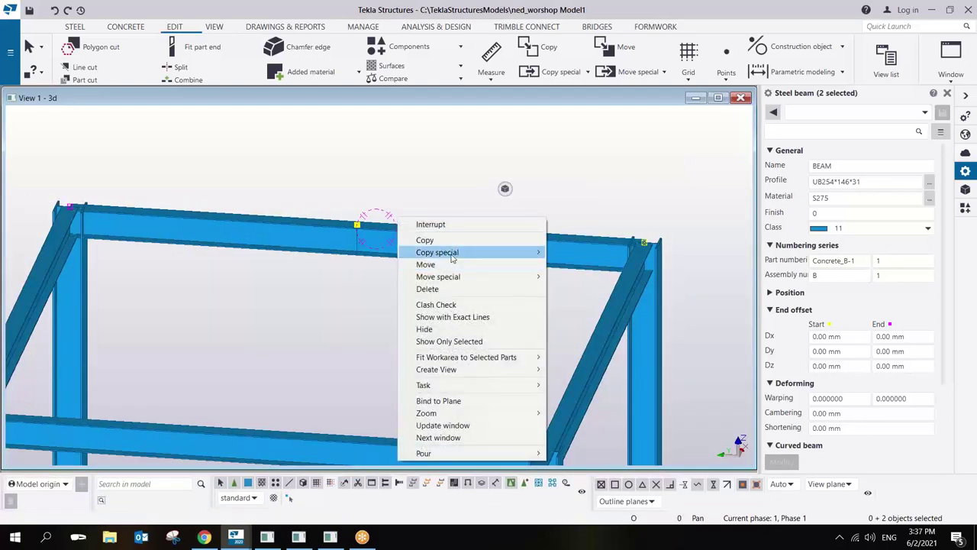
mouse_move(454, 258)
click(563, 253)
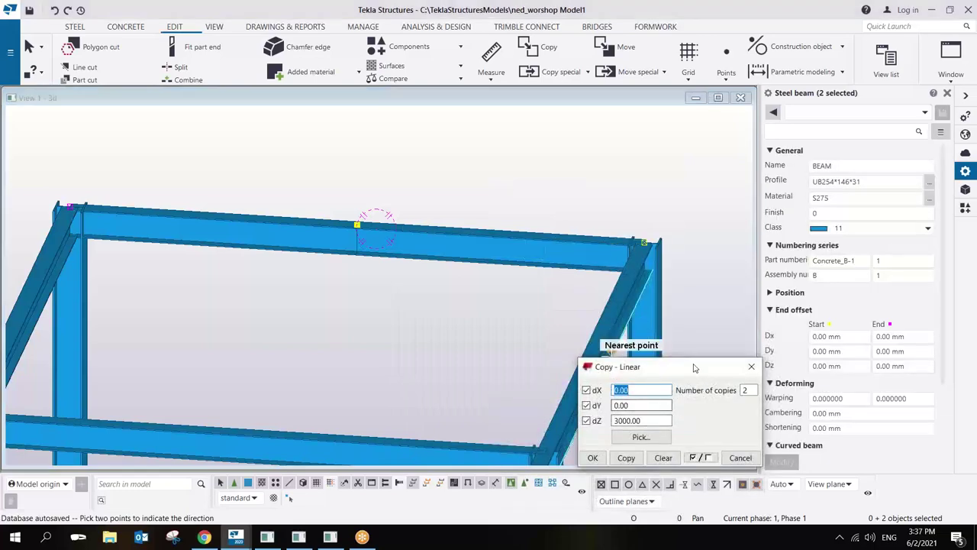
drag(693, 367, 625, 176)
right_click(355, 223)
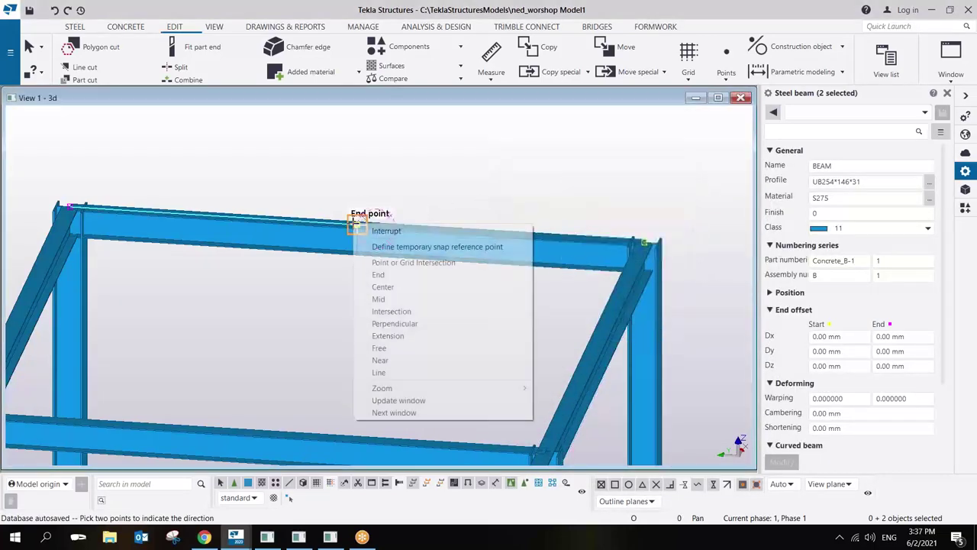
click(388, 232)
Move both beam halves up 1000 mm with Move special > Linear, dZ 1000.
right_click(353, 222)
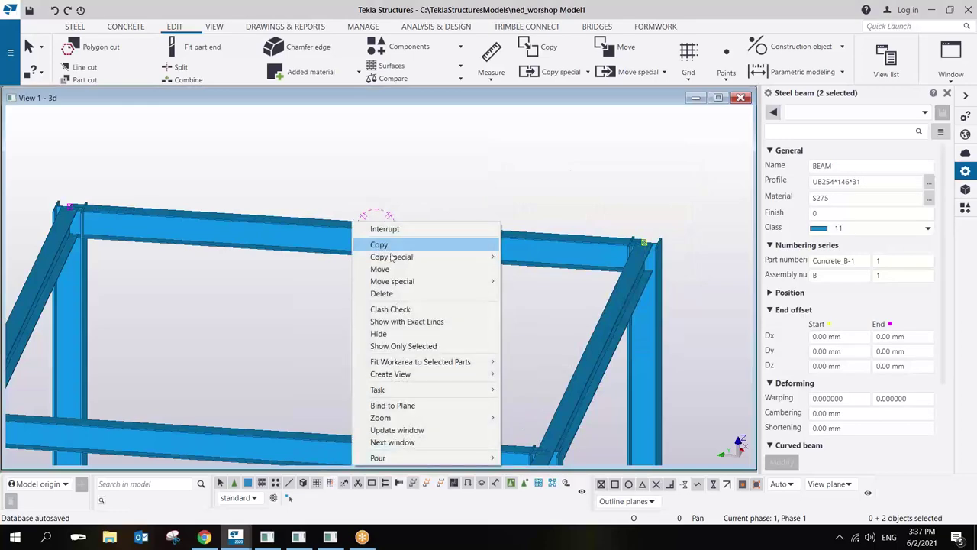
mouse_move(403, 281)
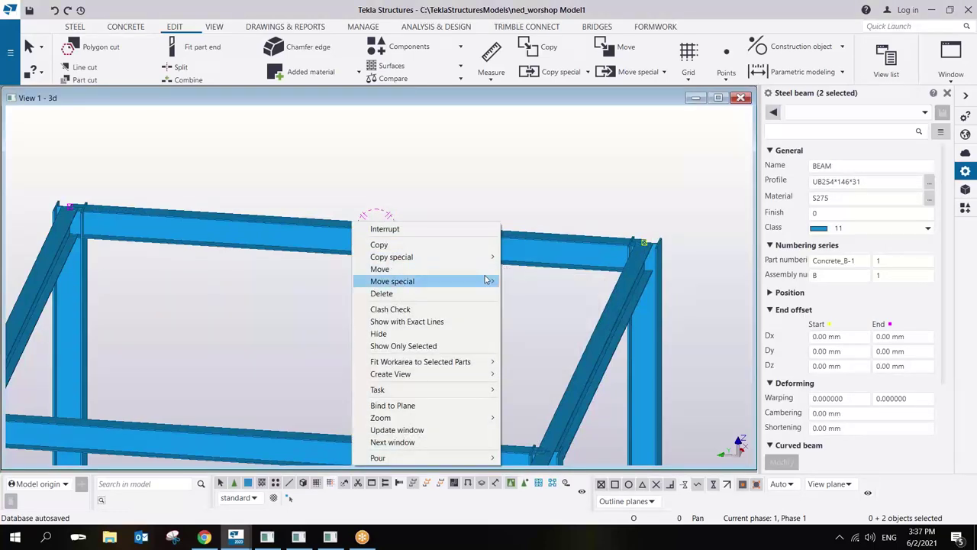
click(529, 281)
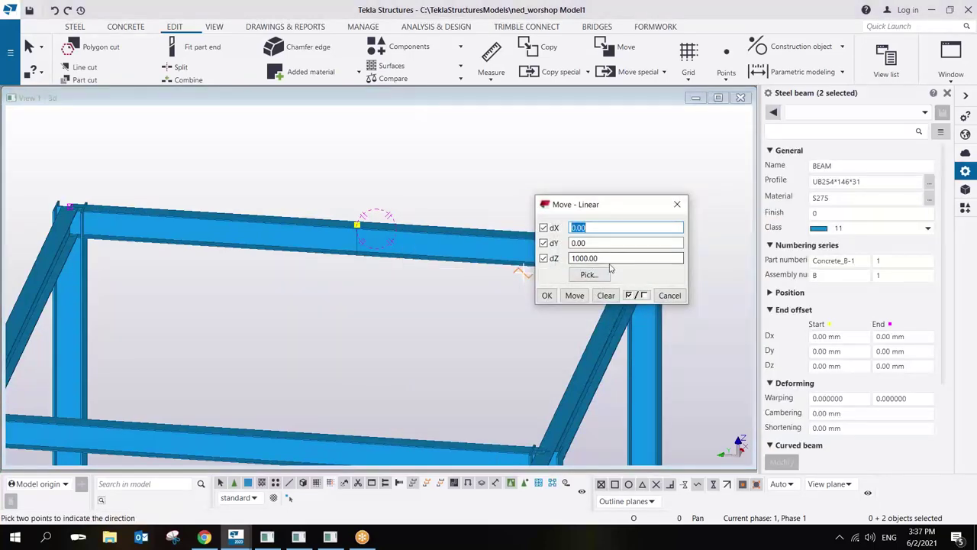
double_click(574, 258)
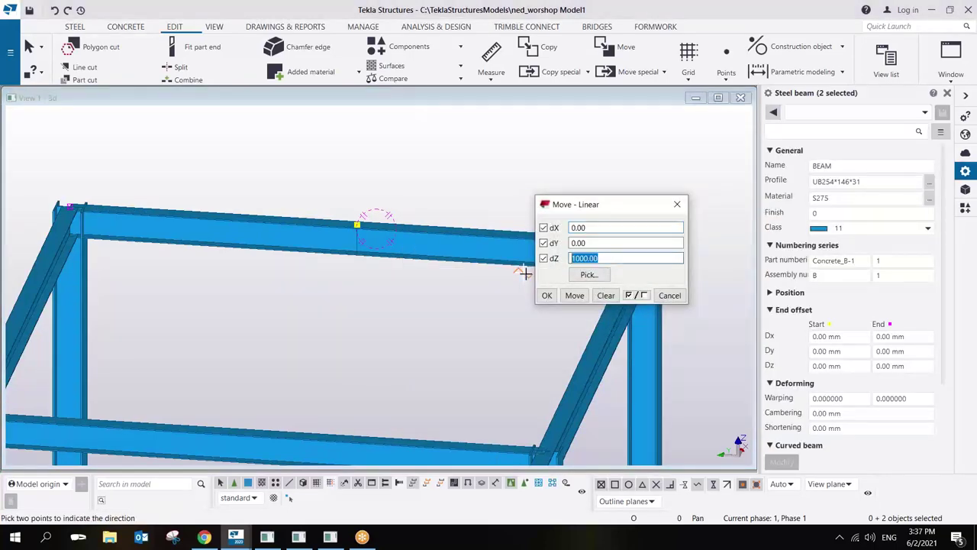
click(575, 296)
scroll(464, 270, down, 5)
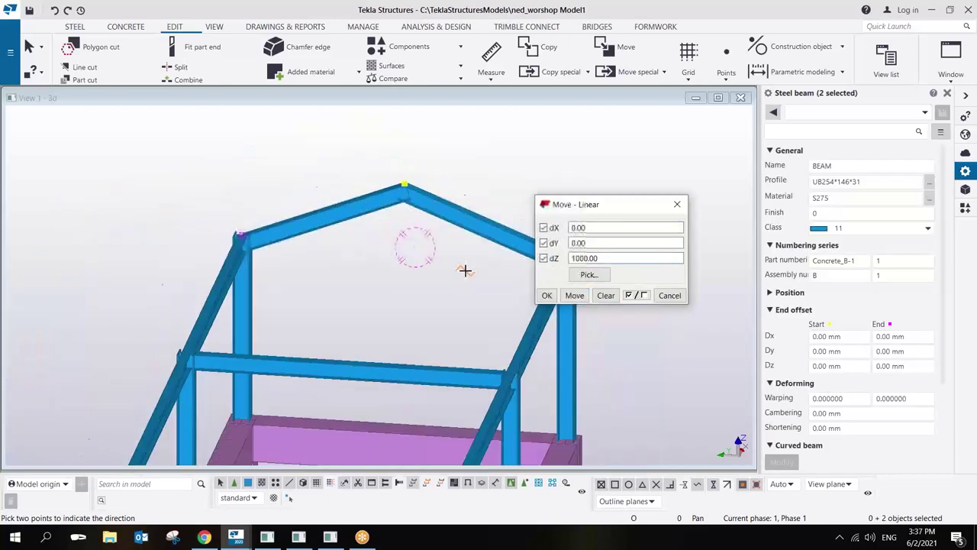
Orbit to look down on the new ridge and interrupt the active command.
right_click(404, 240)
scroll(389, 199, down, 2)
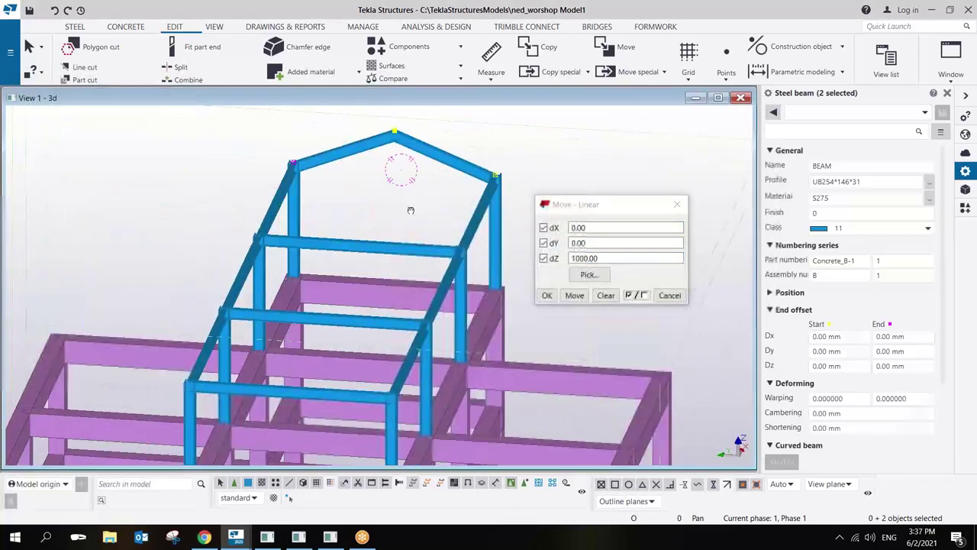
scroll(381, 206, up, 3)
scroll(381, 206, down, 2)
ctrl+middle_drag(381, 204, 417, 221)
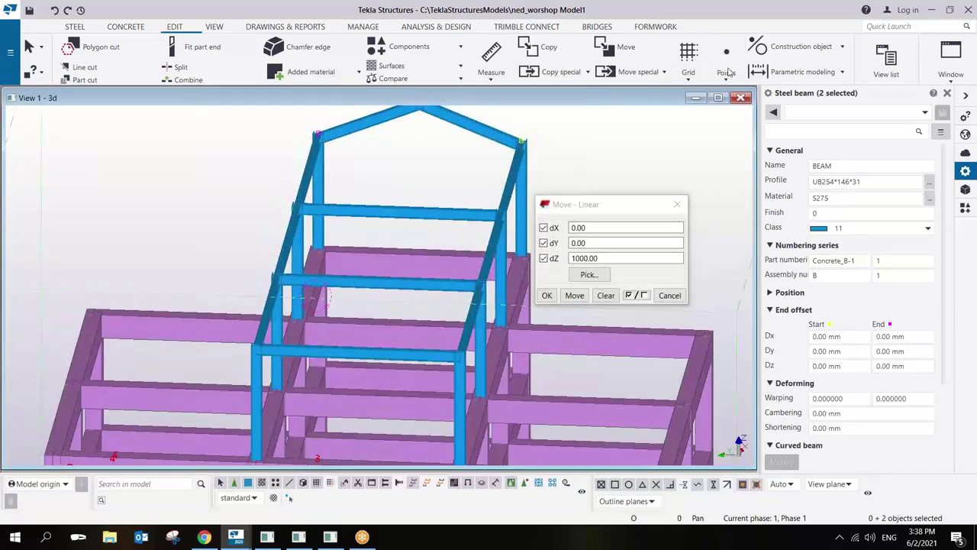
right_click(582, 140)
click(603, 143)
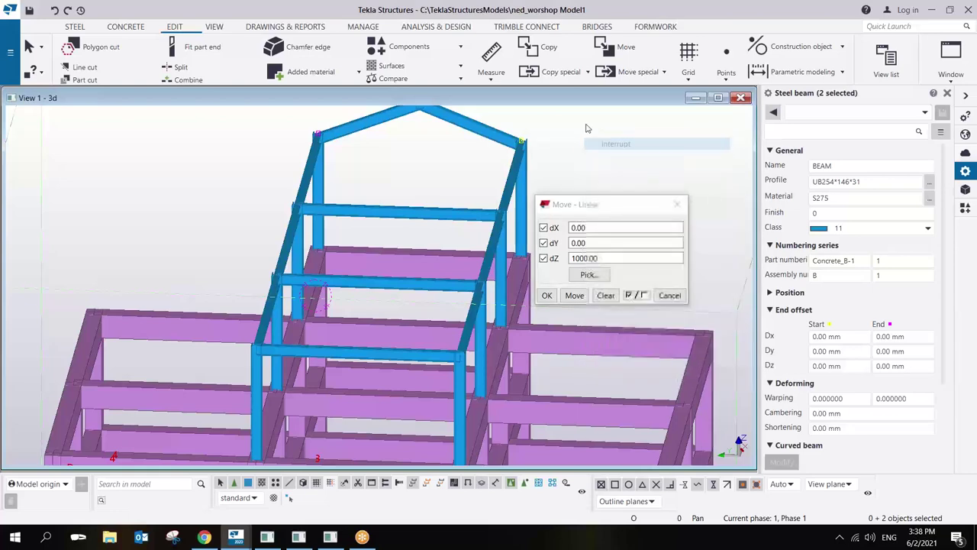
scroll(332, 168, up, 3)
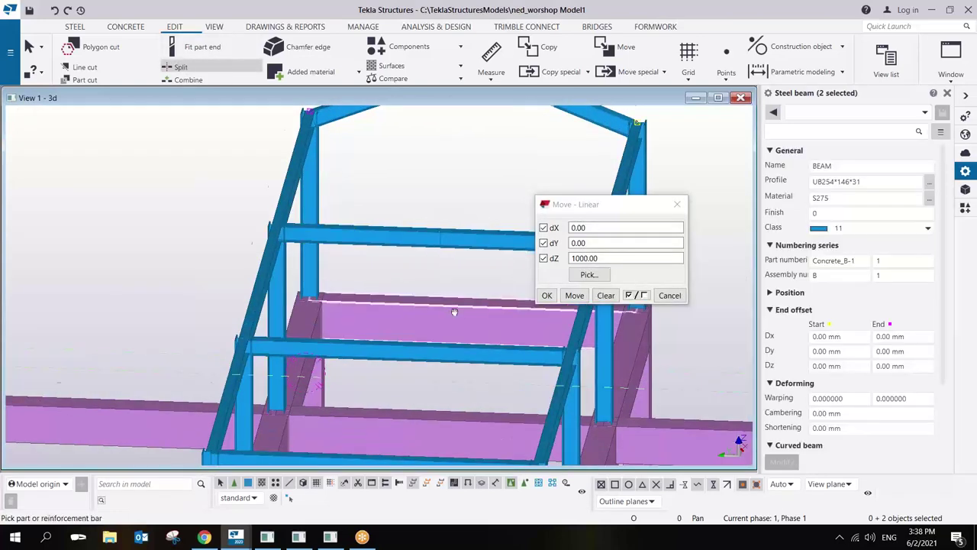
From a front view, select the other frames' top beams and move them up 1000 mm.
scroll(359, 239, up, 2)
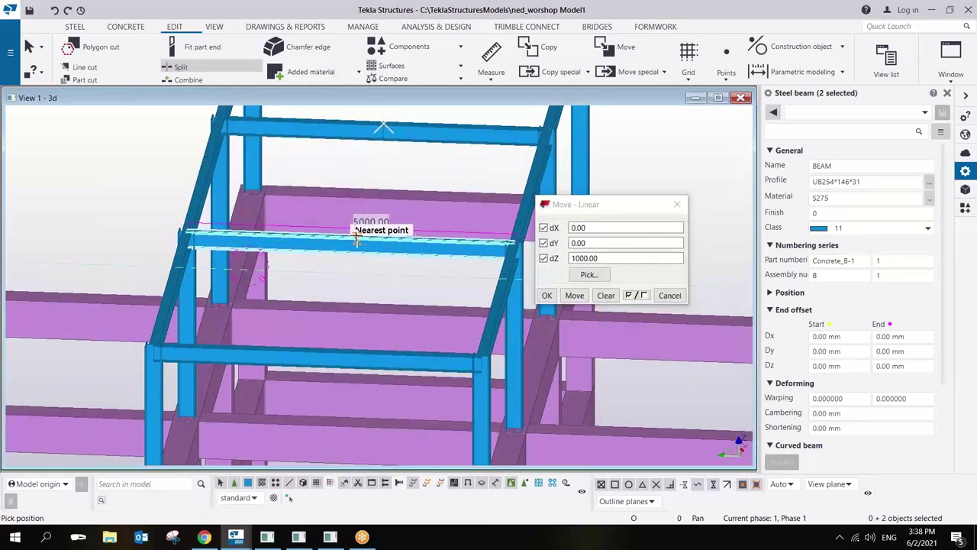
click(351, 237)
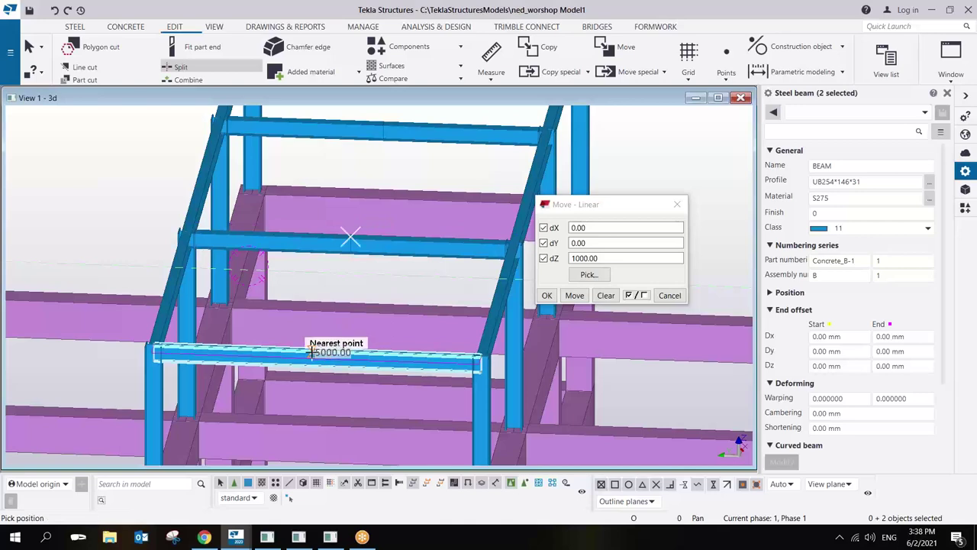
right_click(405, 200)
ctrl+middle_drag(404, 203, 406, 250)
drag(406, 250, 336, 348)
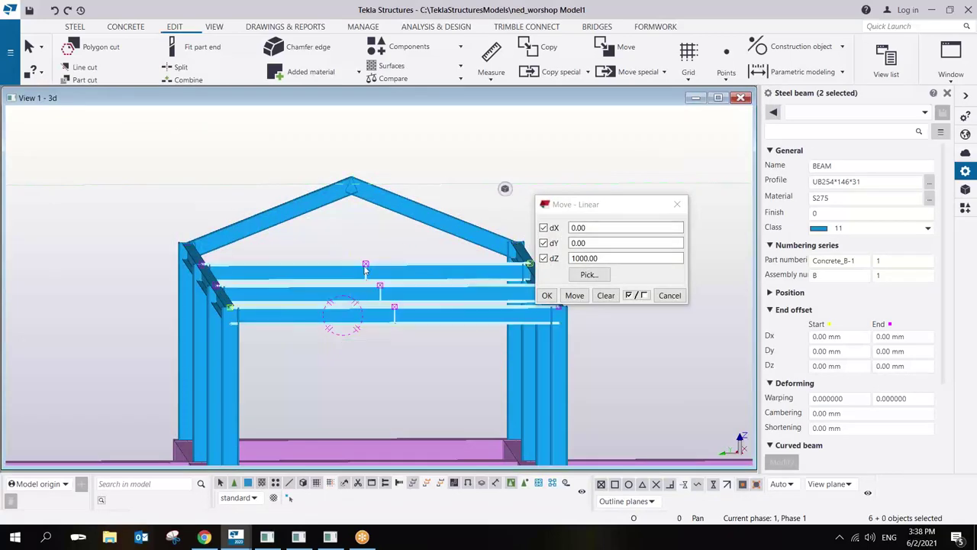
drag(344, 242, 416, 370)
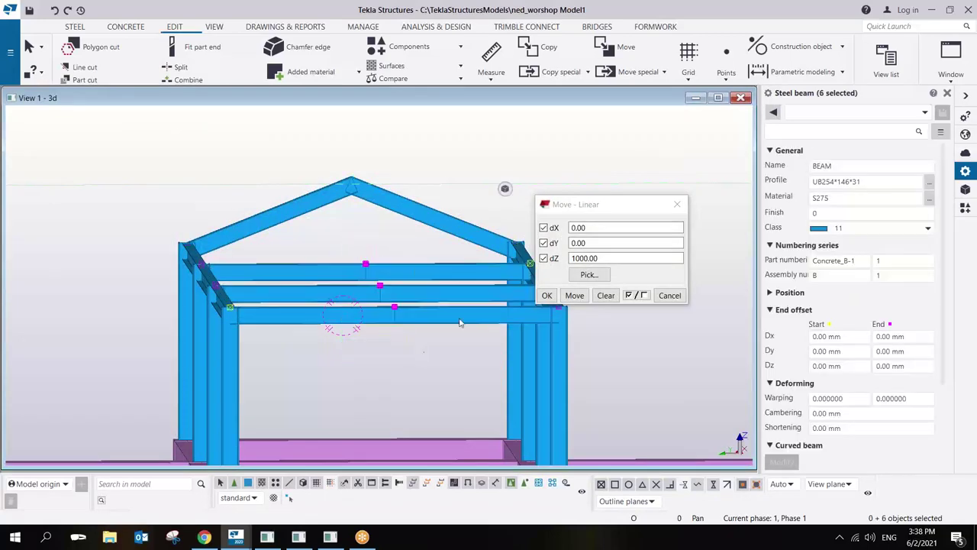
click(567, 295)
ctrl+middle_drag(497, 251, 346, 246)
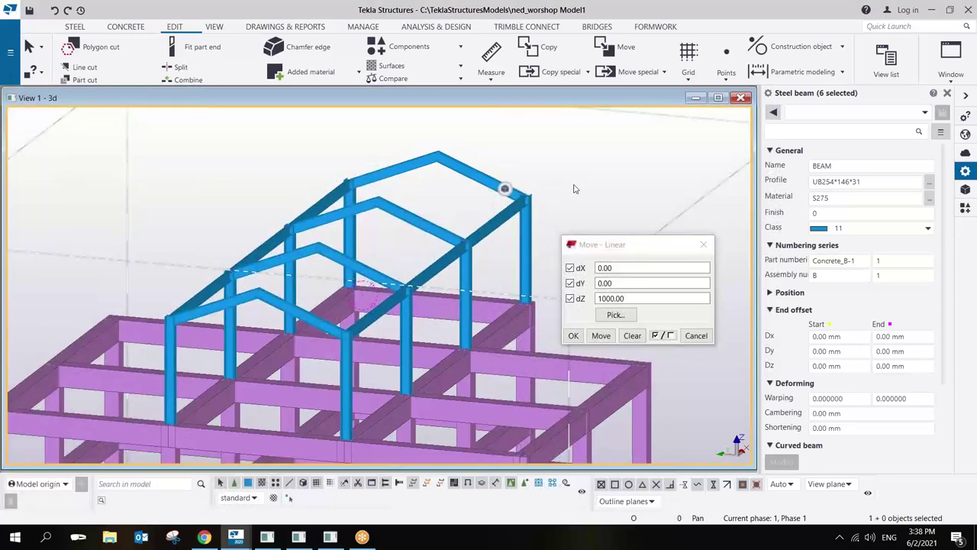
click(672, 130)
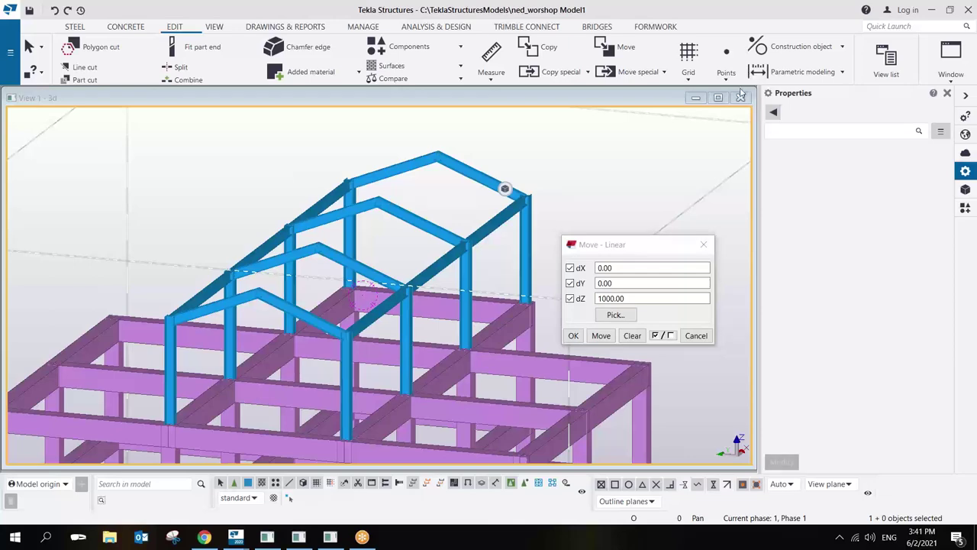
Close Move - Linear, orbit around the building, and open the Views list with Ctrl+I.
click(703, 244)
scroll(565, 287, down, 6)
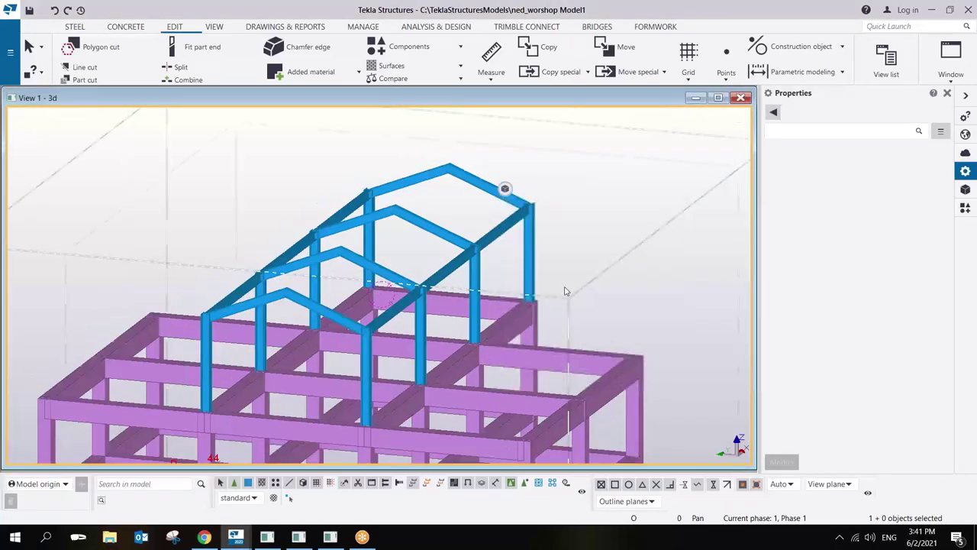
ctrl+middle_drag(524, 206, 460, 300)
scroll(456, 301, up, 3)
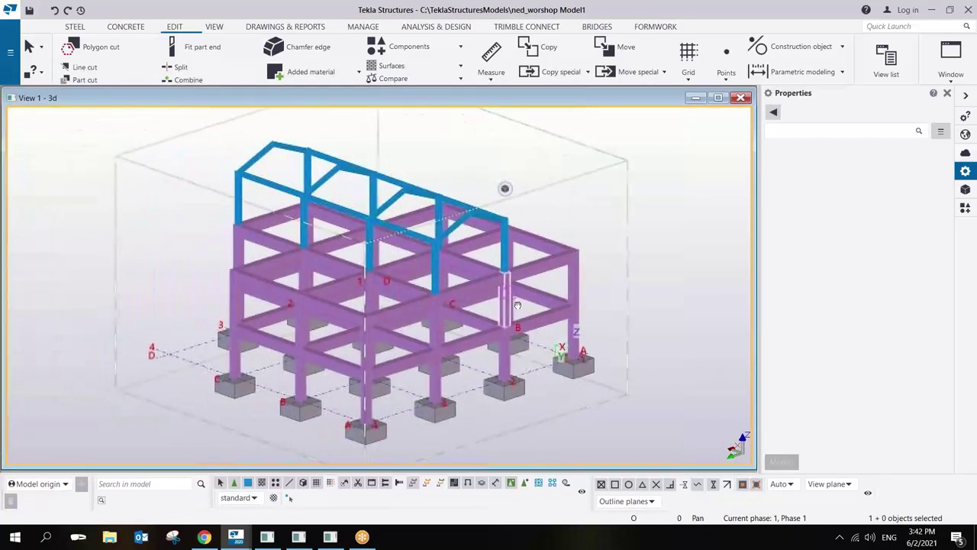
scroll(451, 302, down, 3)
ctrl+middle_drag(452, 301, 410, 319)
scroll(428, 311, down, 5)
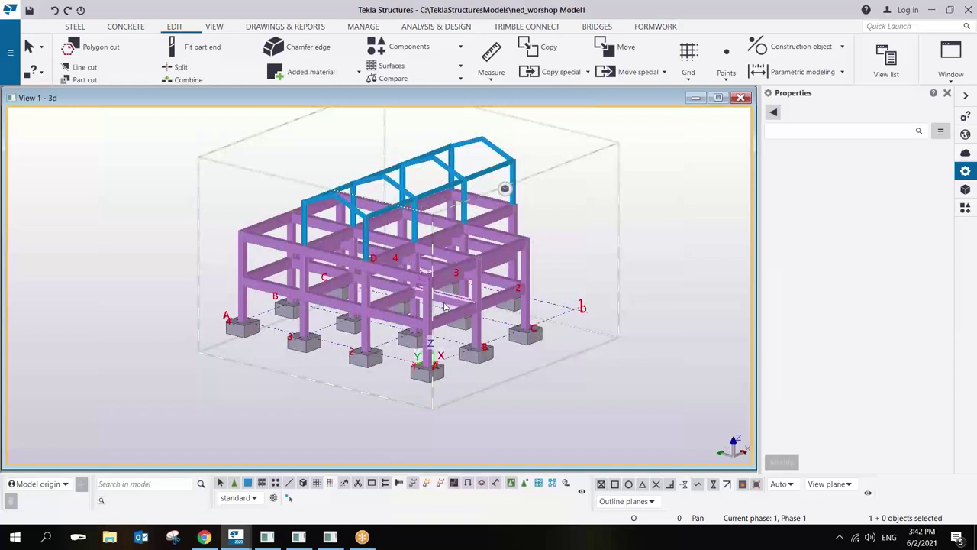
key(ctrl+i)
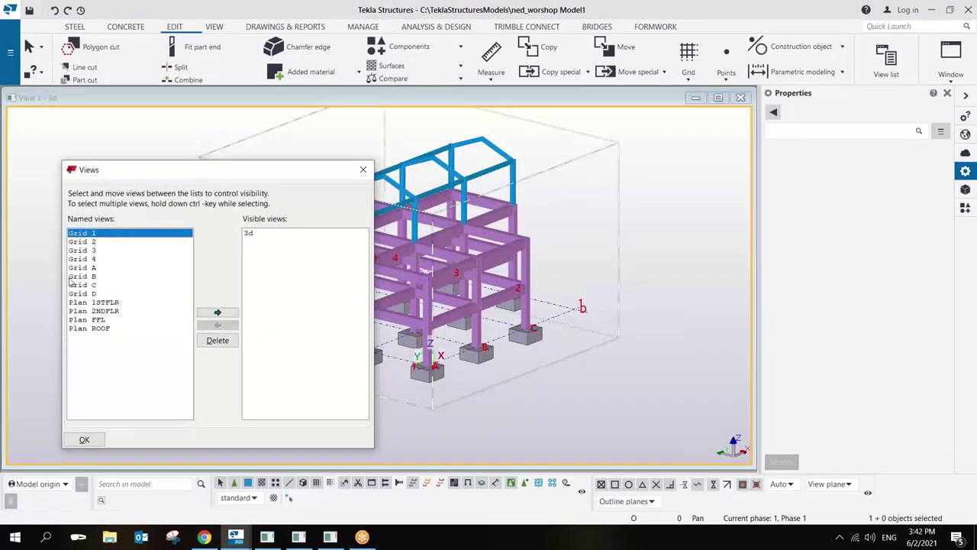
Open the Plan 1STFLR named view and enlarge its window to fill the workspace.
click(102, 303)
double_click(101, 303)
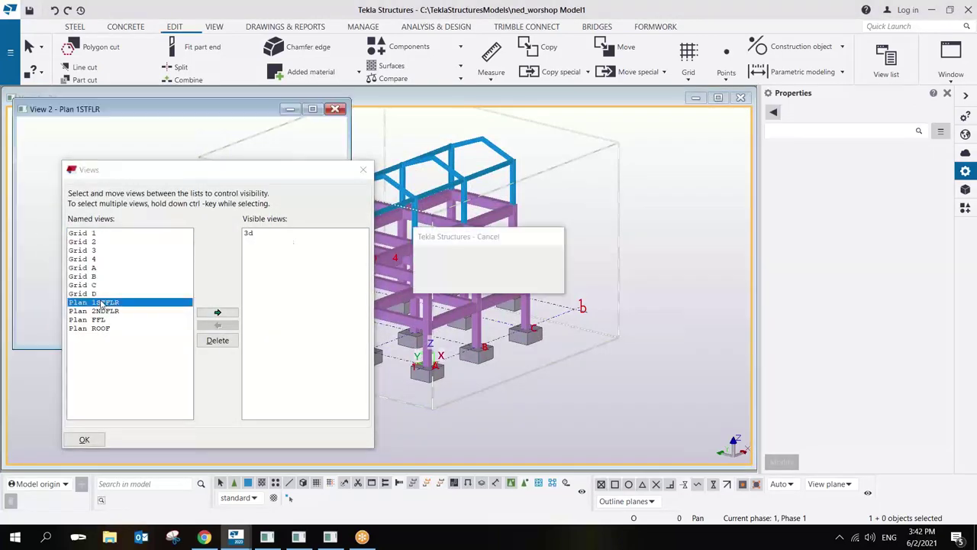
click(362, 168)
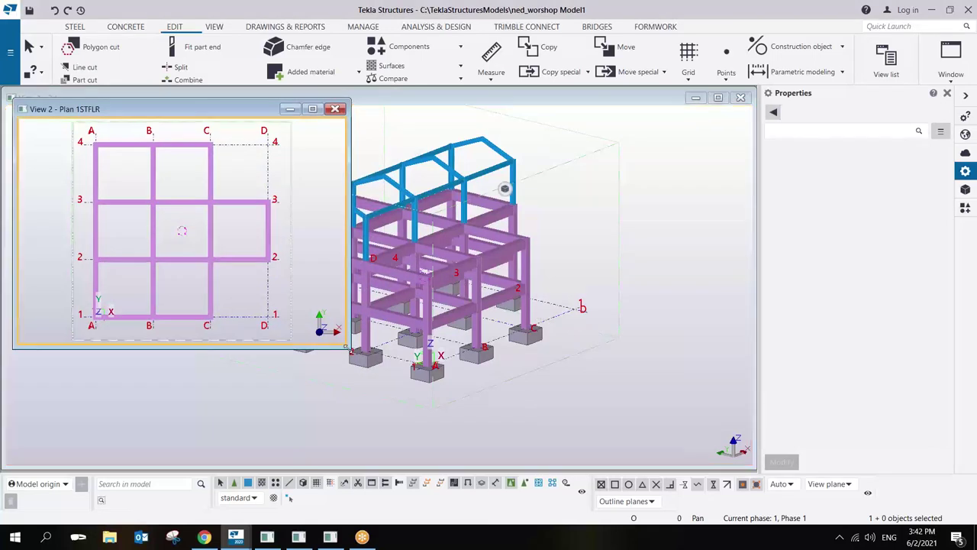
drag(349, 349, 756, 471)
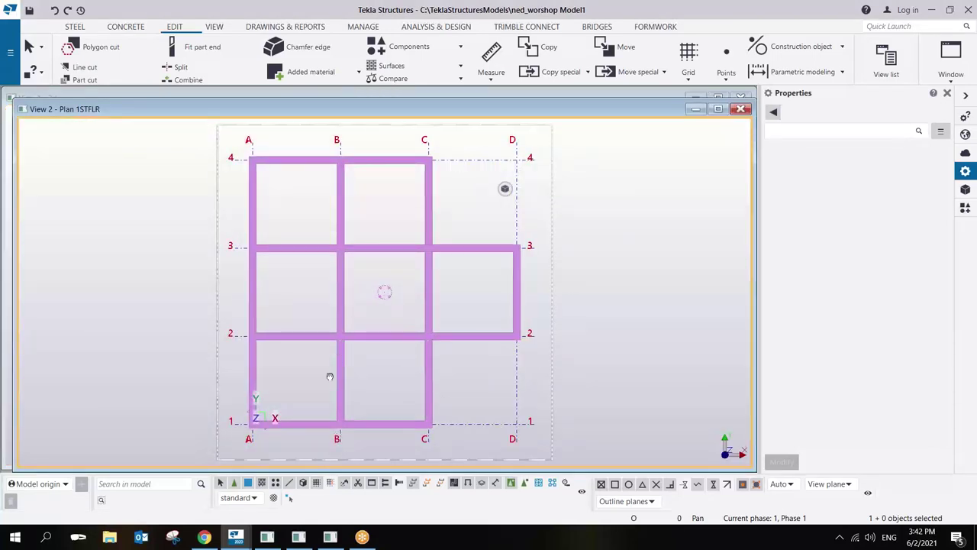
scroll(384, 305, up, 4)
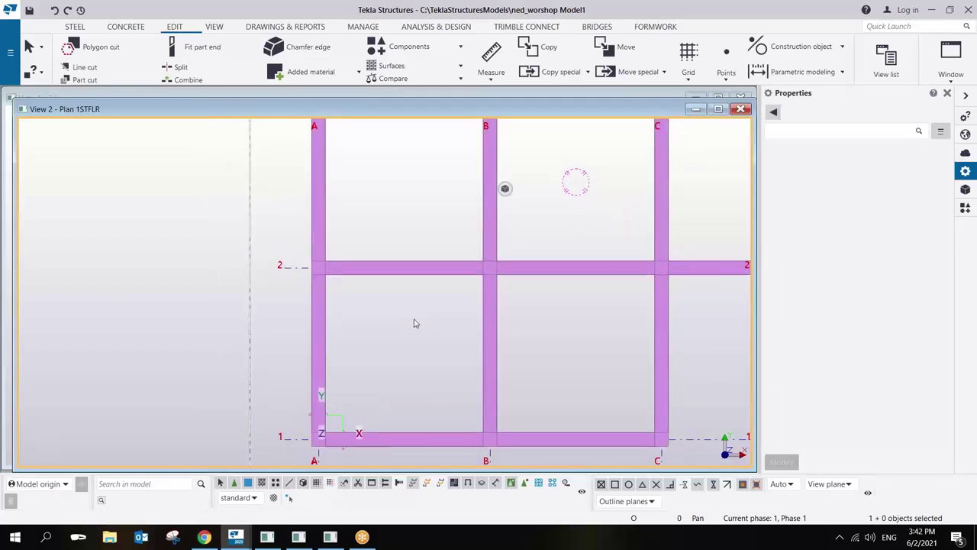
scroll(414, 323, down, 2)
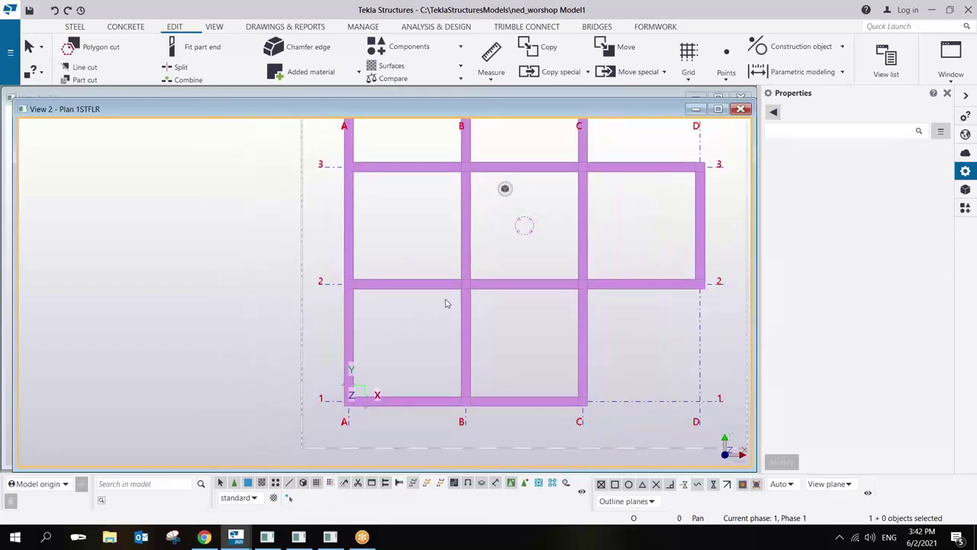
Start a concrete slab with thickness 150, class 10 and depth position Behind.
click(122, 27)
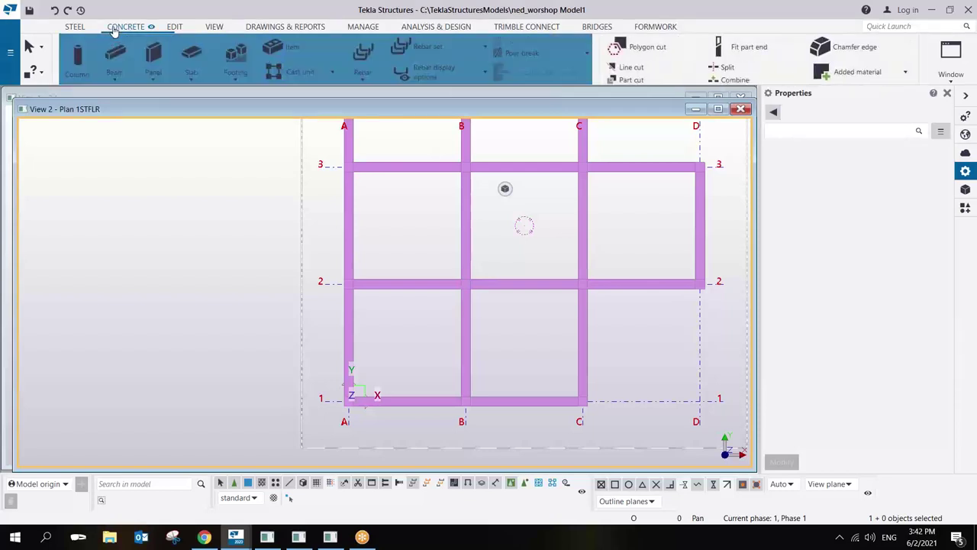
click(191, 59)
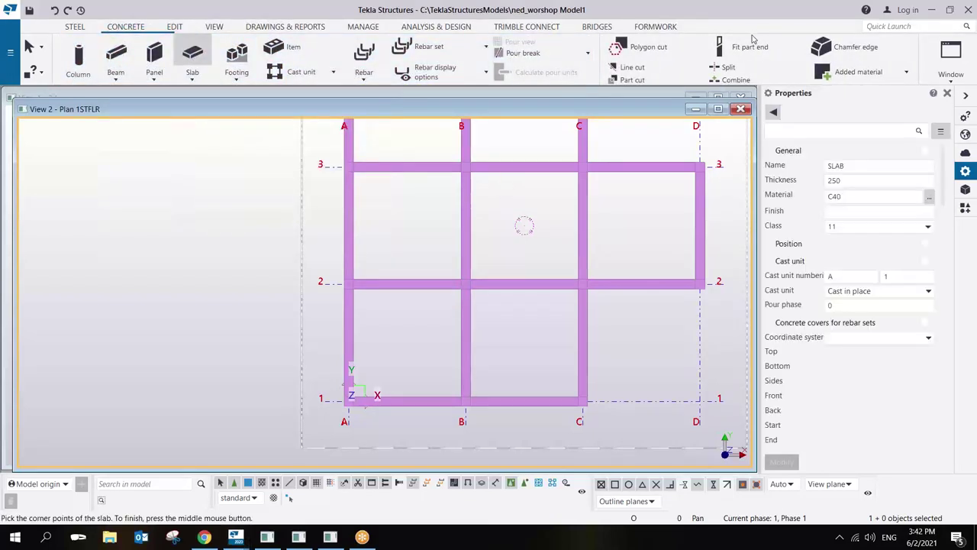
double_click(833, 180)
text(150)
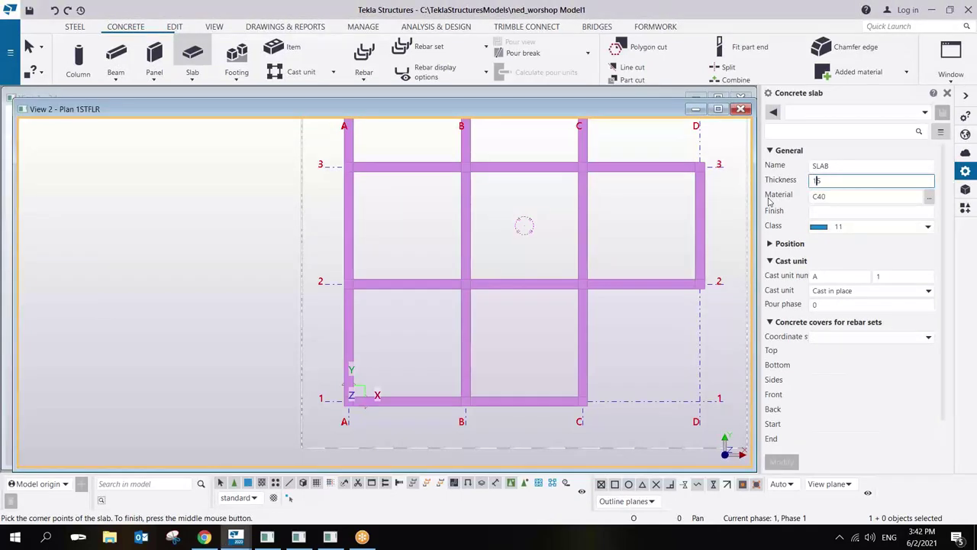
click(860, 226)
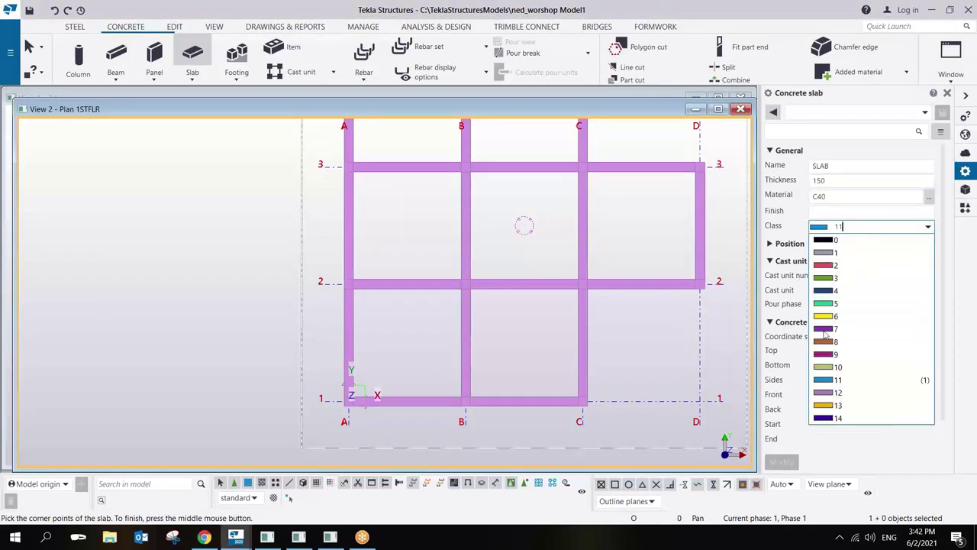
click(823, 368)
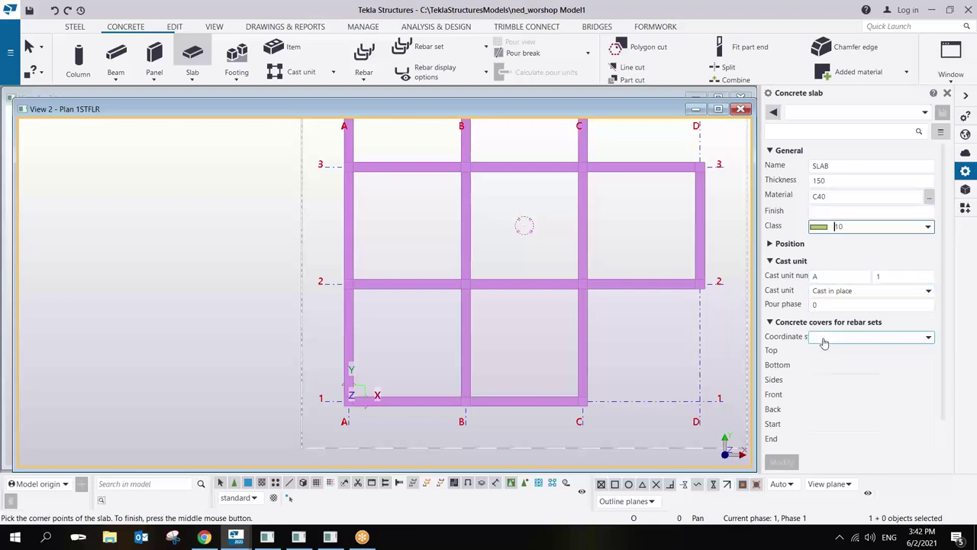
click(770, 244)
click(849, 259)
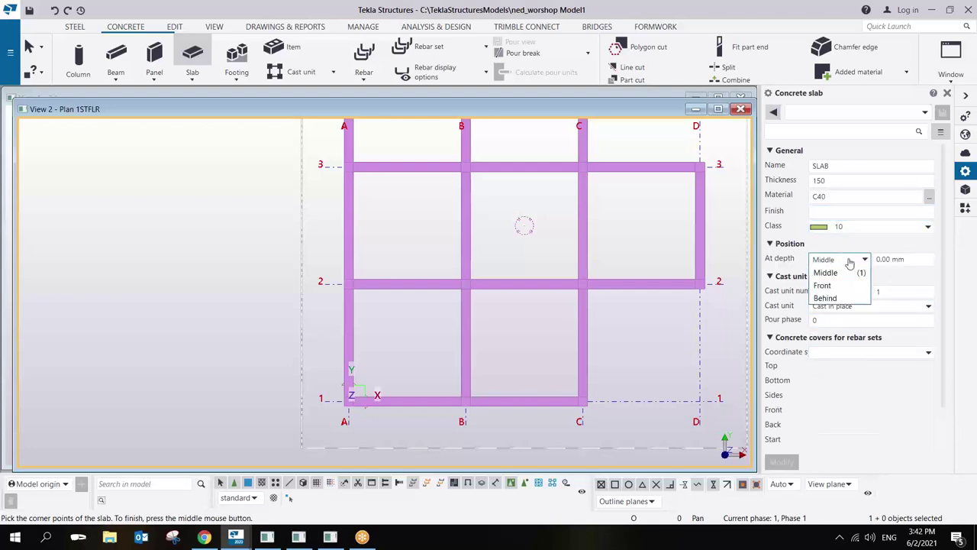
click(828, 297)
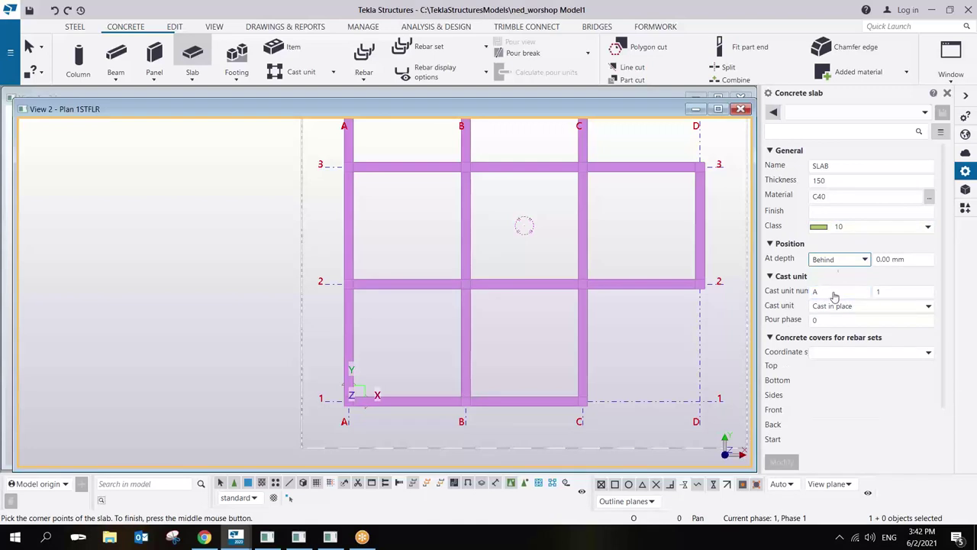
Create a slab in bay A–B through corners A/2, B/2, B/1 and A/1.
scroll(355, 332, up, 2)
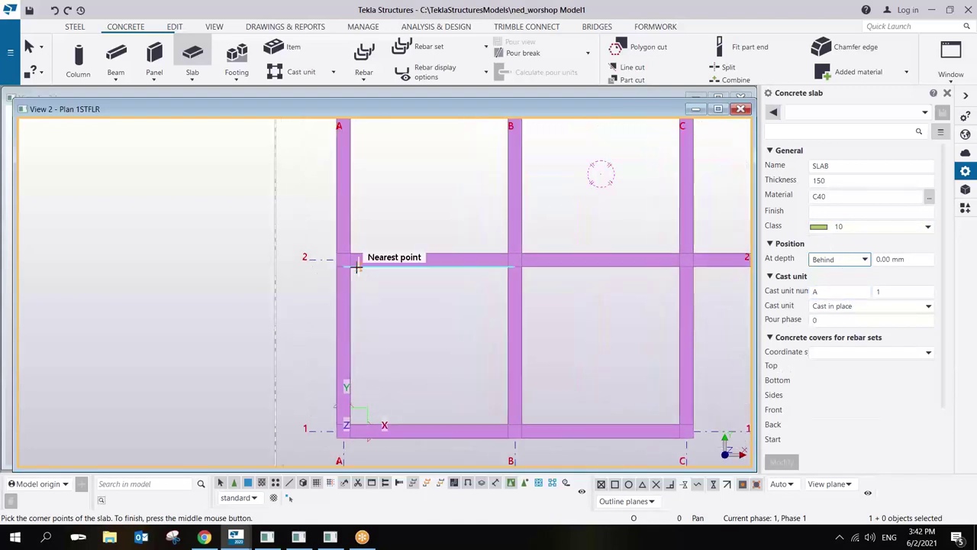
click(349, 266)
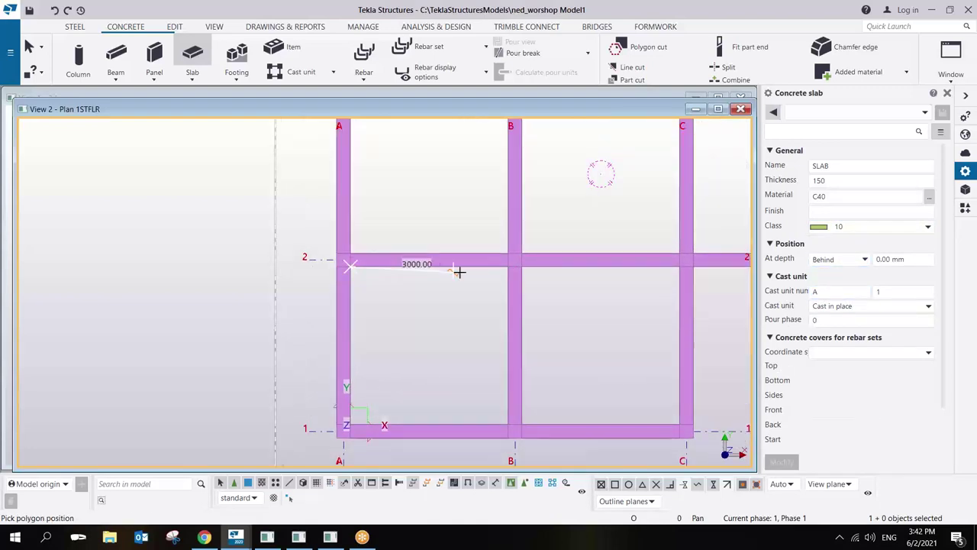
click(509, 266)
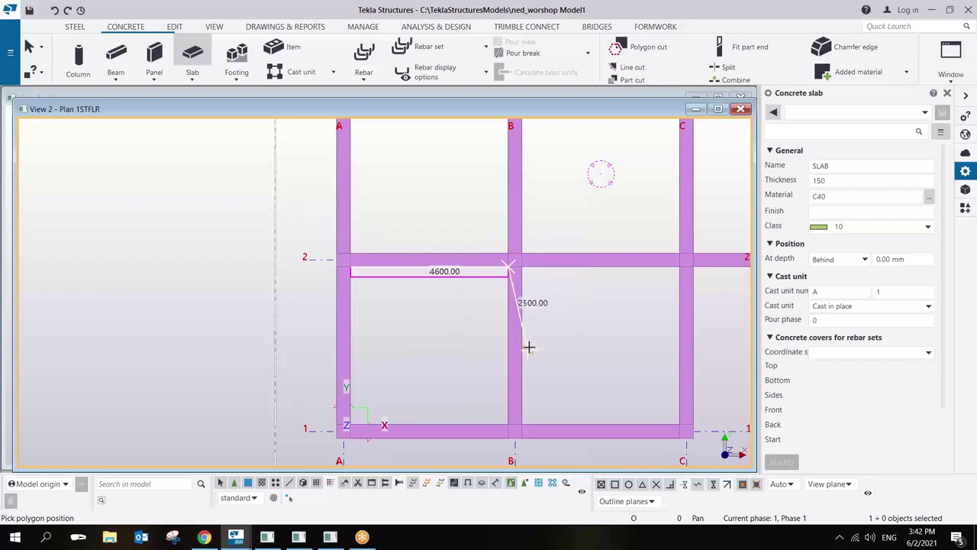
click(509, 425)
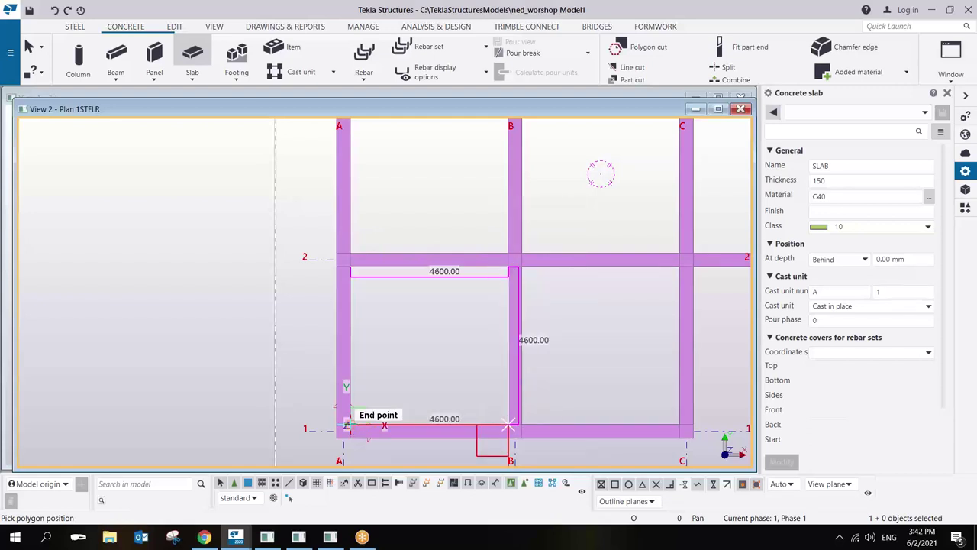
click(347, 424)
scroll(374, 355, up, 2)
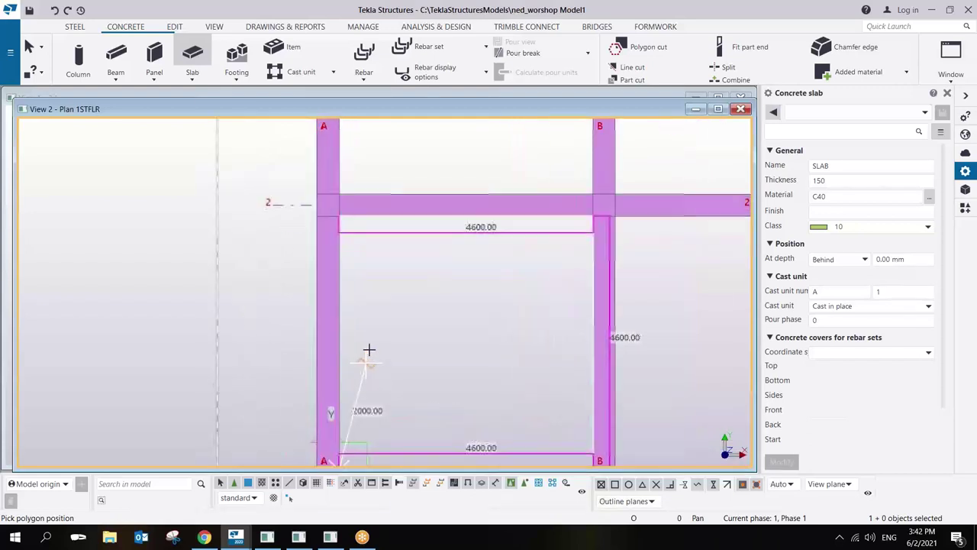
middle_click(386, 297)
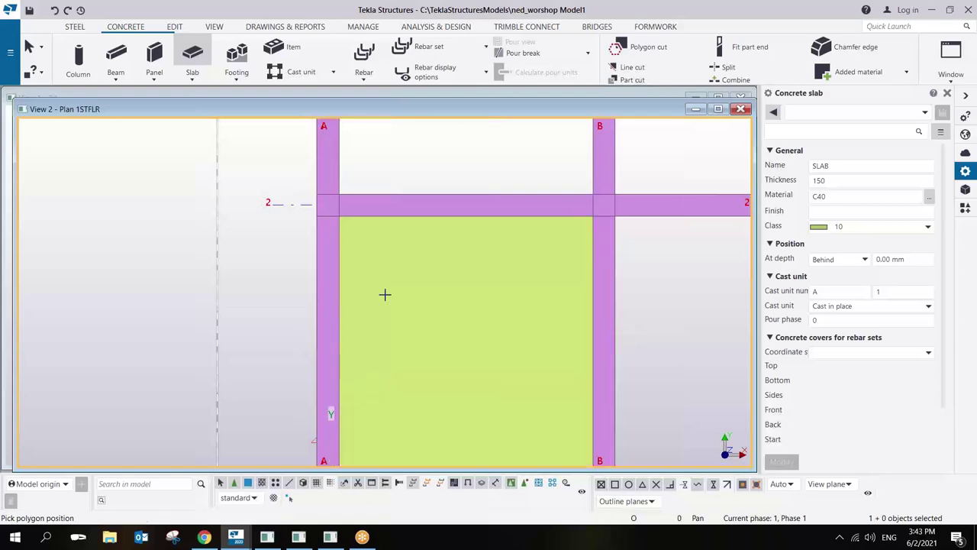
Check the new slab in 3D, then return to the plan view with Ctrl+P.
scroll(390, 303, down, 2)
scroll(390, 303, down, 2)
ctrl+middle_drag(420, 329, 503, 238)
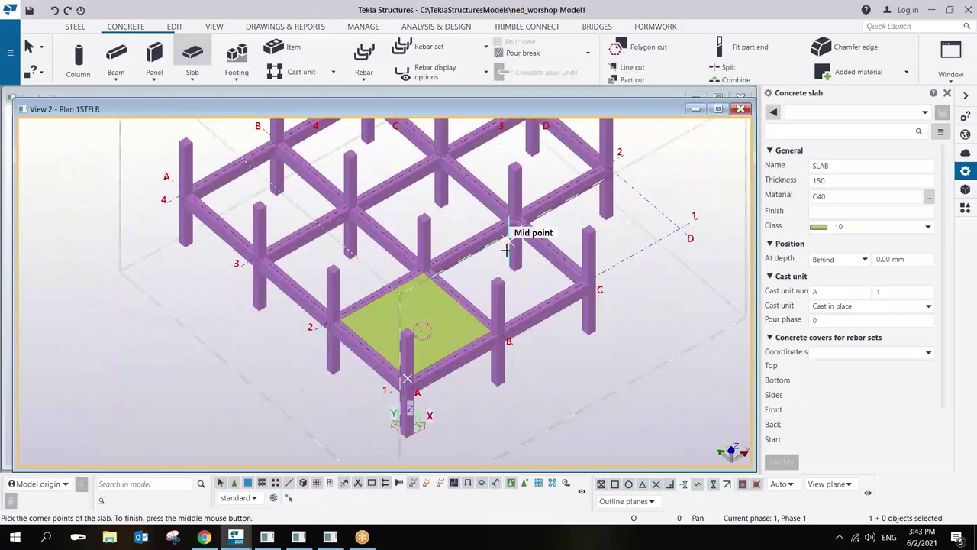
key(ctrl+p)
scroll(373, 357, up, 5)
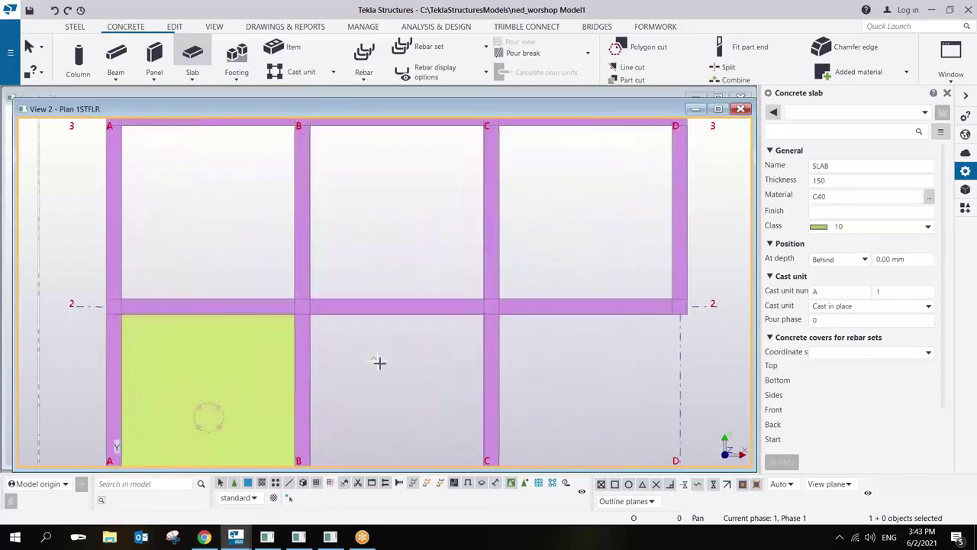
scroll(393, 261, down, 2)
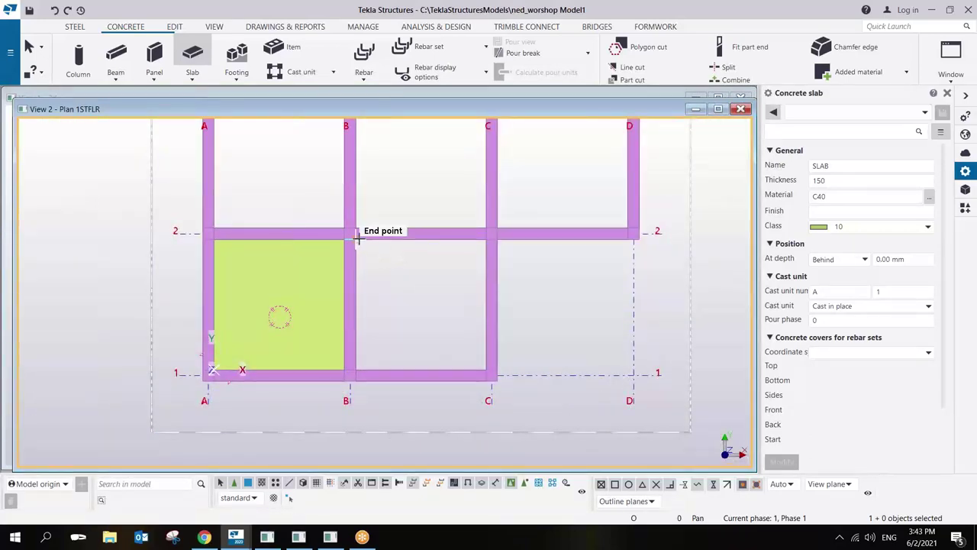
Draw an irregular trial slab near B/2, then undo it.
click(389, 274)
click(433, 254)
click(444, 295)
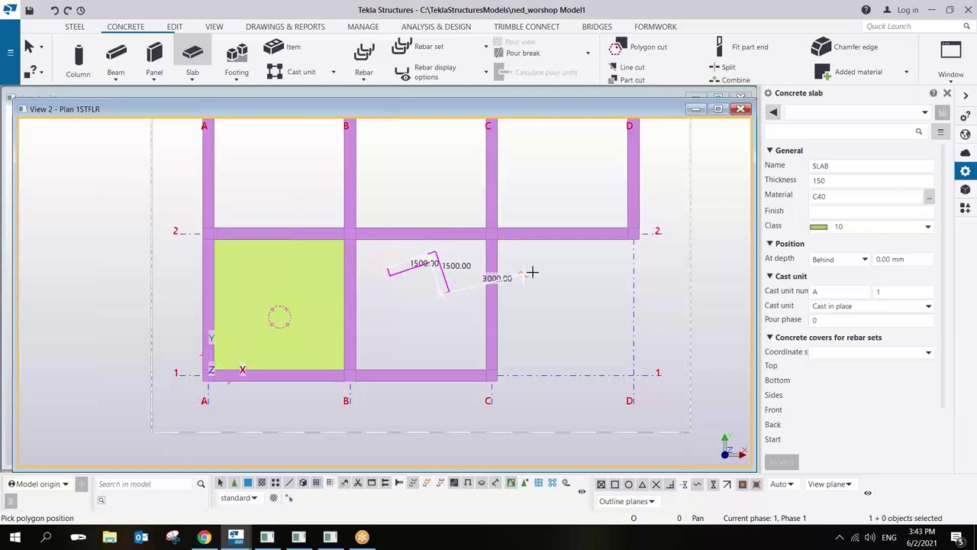
click(542, 267)
click(582, 356)
click(488, 432)
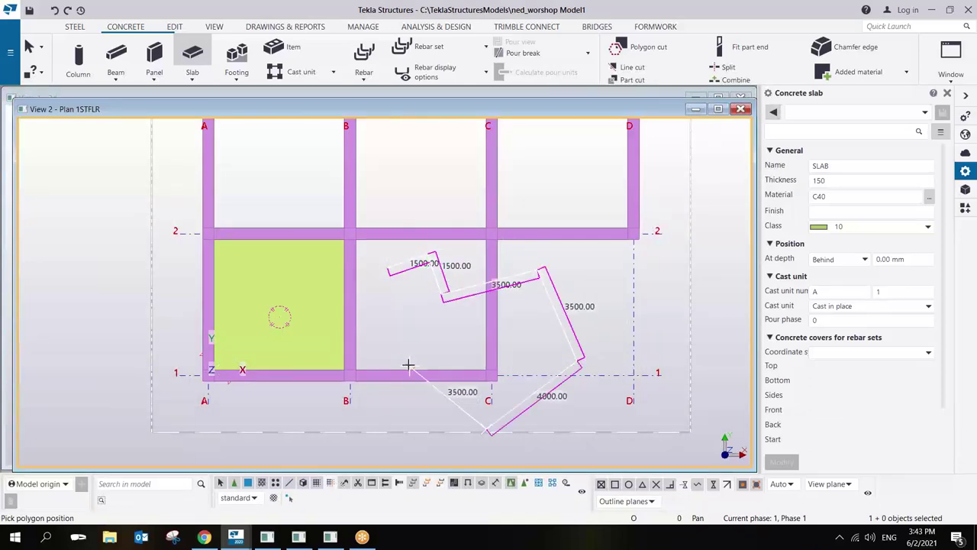
click(387, 313)
middle_click(387, 313)
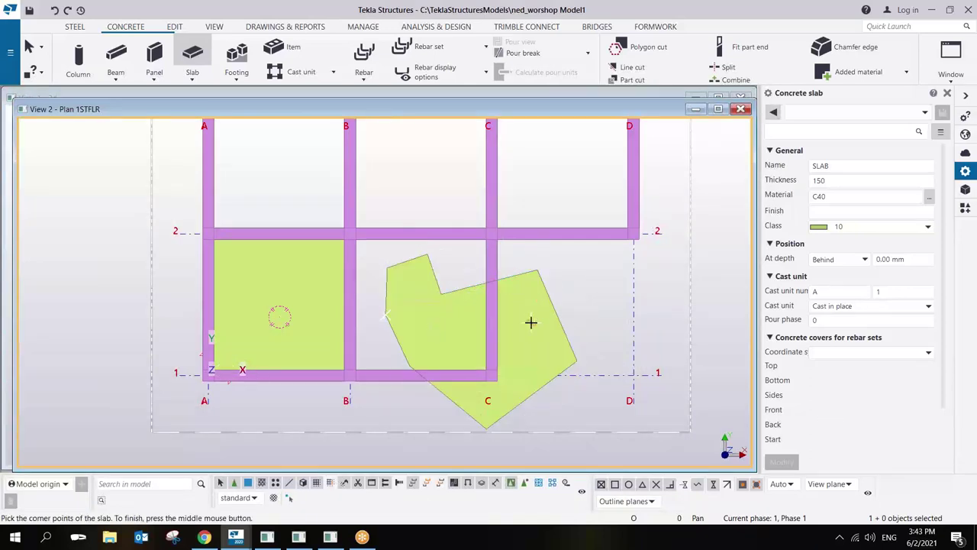
key(ctrl+z)
Create a slab in bay B–C through corners B/2, C/2, C/1 and B/1.
scroll(371, 268, up, 3)
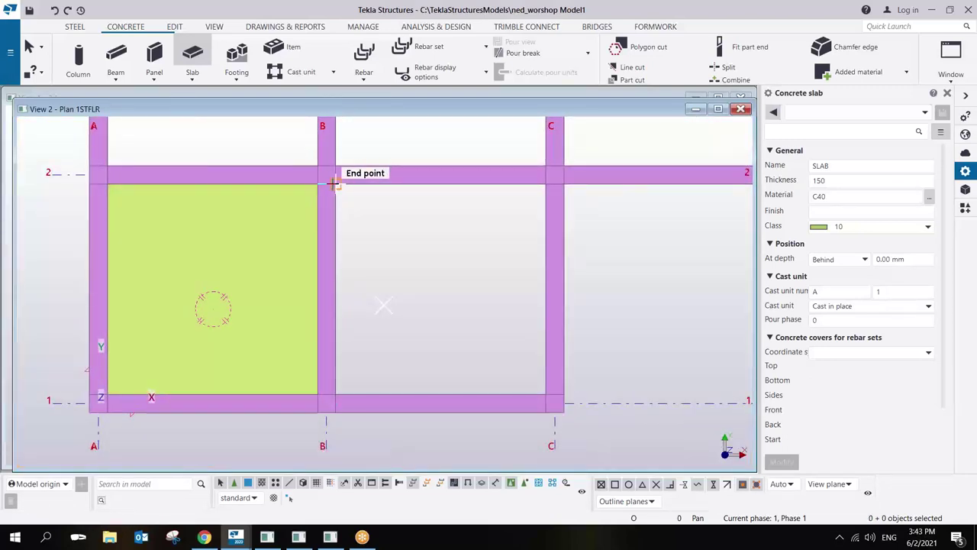
click(332, 182)
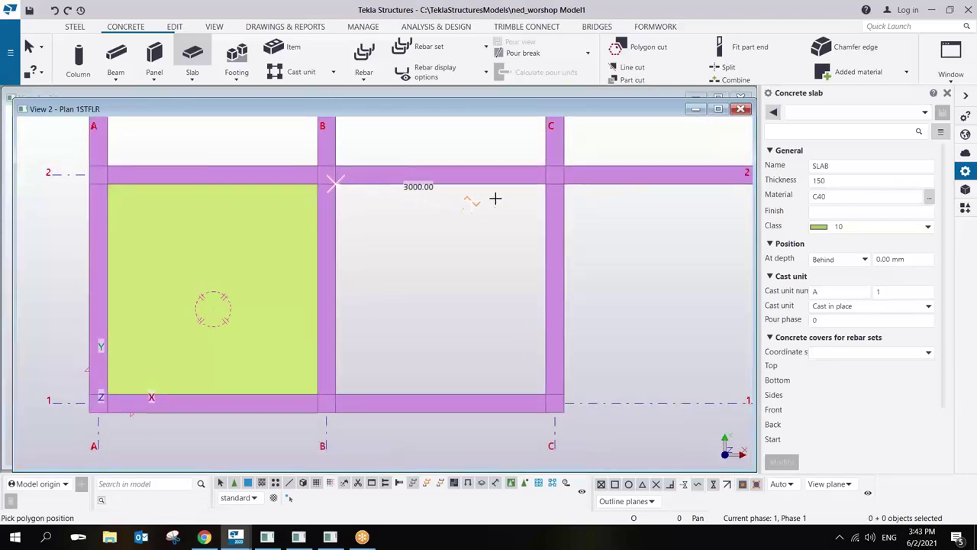
click(547, 182)
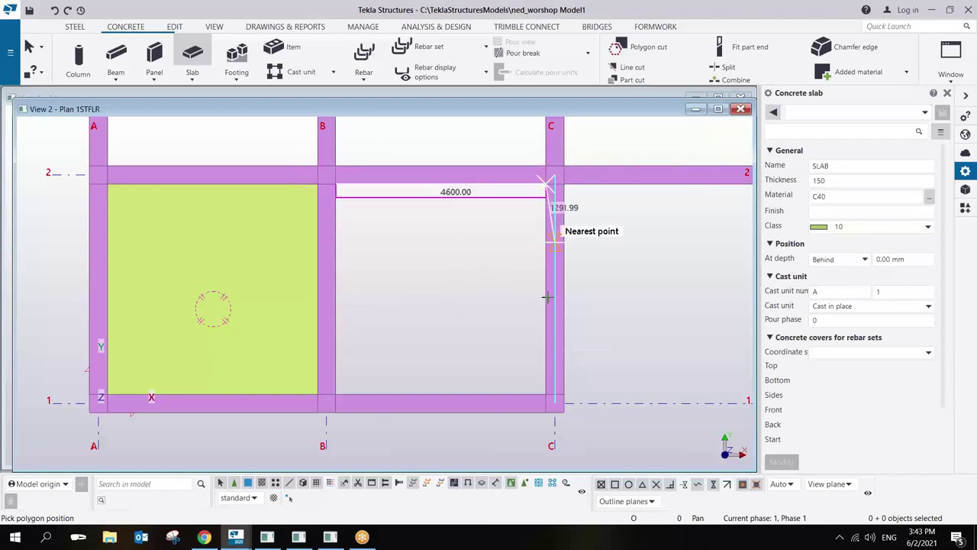
click(546, 397)
click(334, 393)
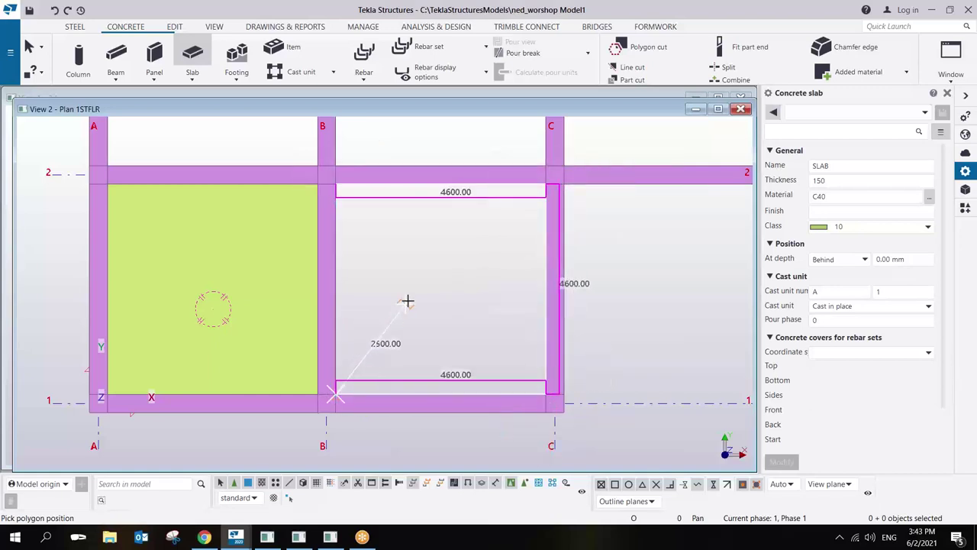
middle_click(408, 299)
End slab creation and copy the B–C slab from C/1 to C/2, D/2 and B/2.
scroll(427, 284, down, 3)
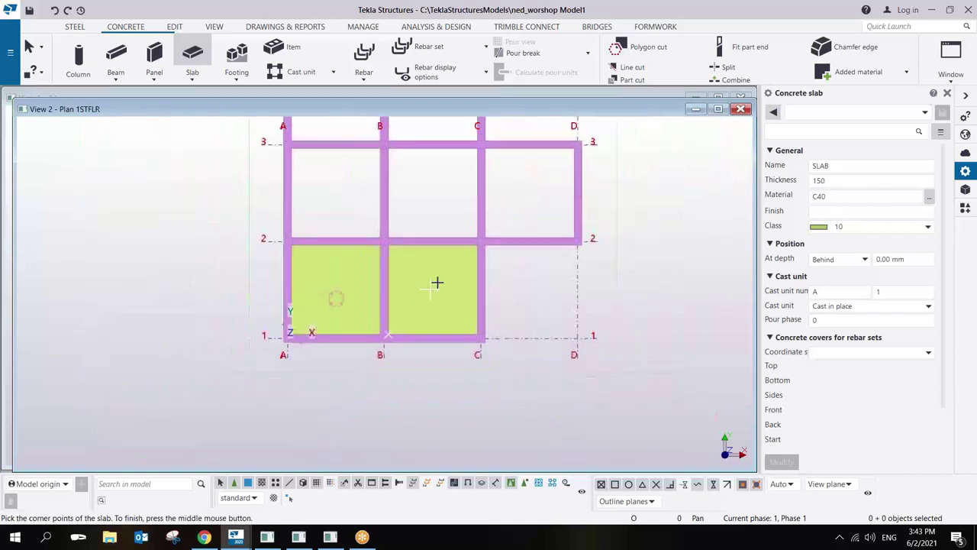
right_click(447, 201)
click(459, 207)
right_click(430, 307)
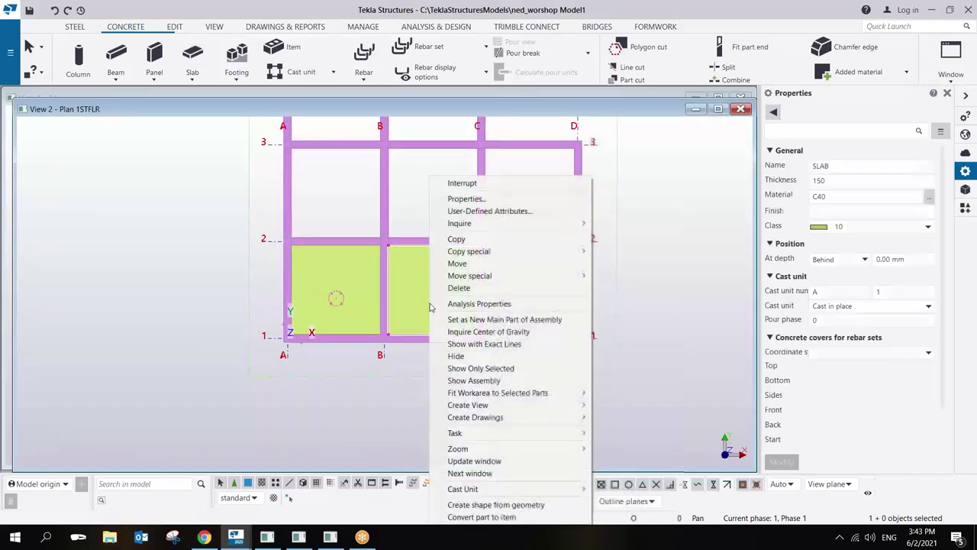
click(456, 239)
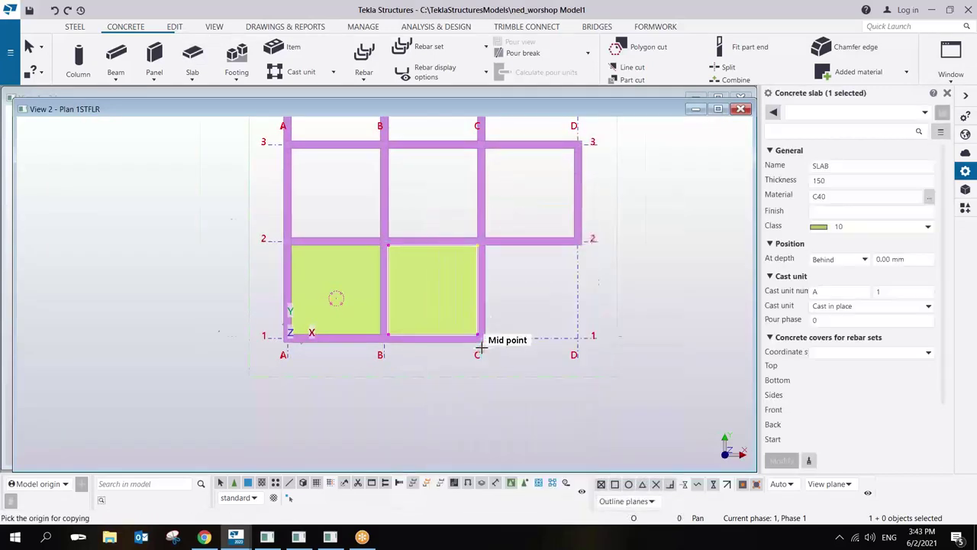
scroll(484, 337, up, 2)
click(482, 331)
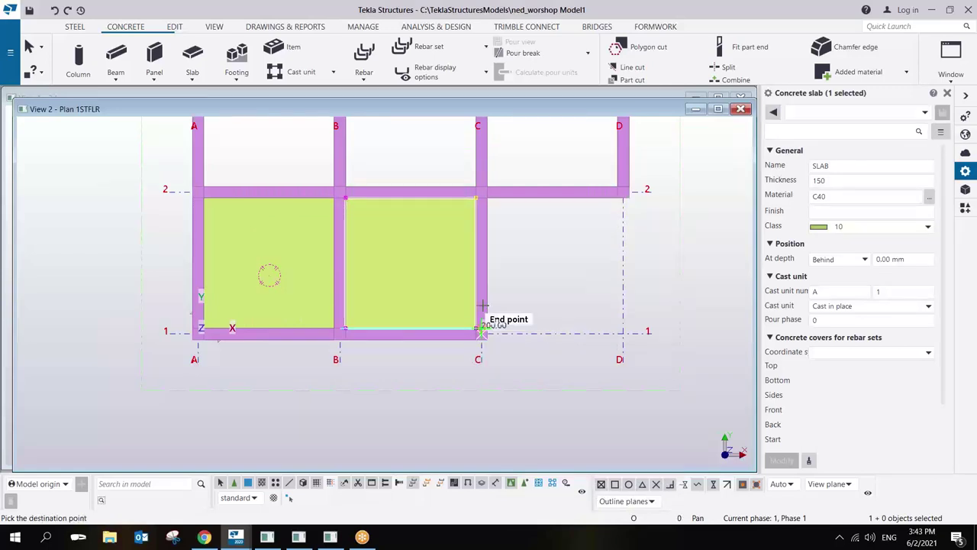
click(480, 191)
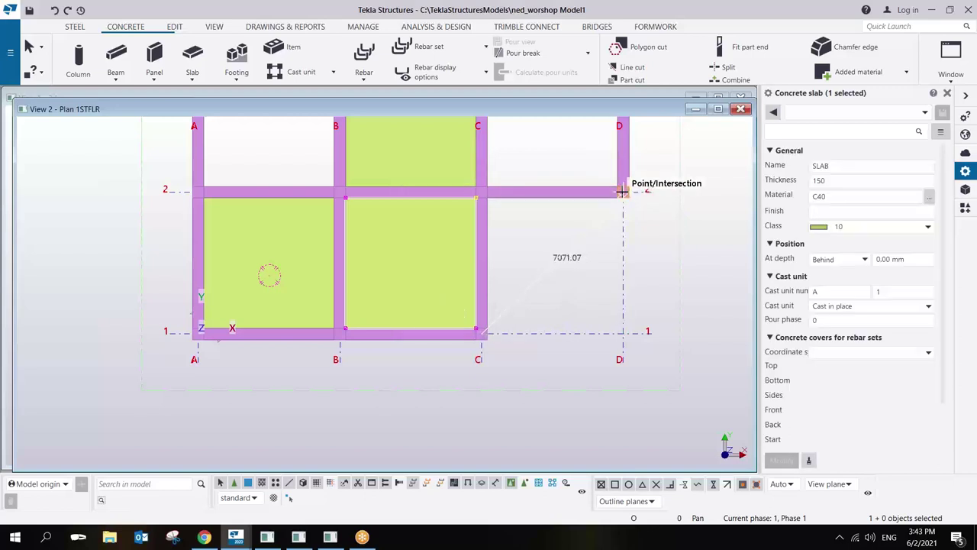
click(623, 190)
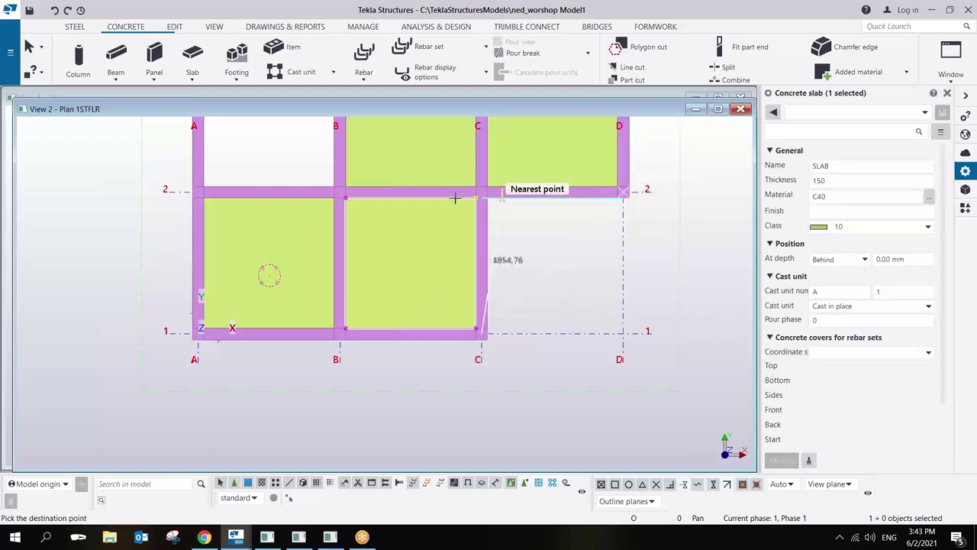
click(337, 190)
Pan to grids 3–4, copy the slab into bay A–B above grid 3, and end copying.
middle_drag(392, 183, 427, 443)
scroll(565, 288, down, 1)
scroll(565, 288, up, 4)
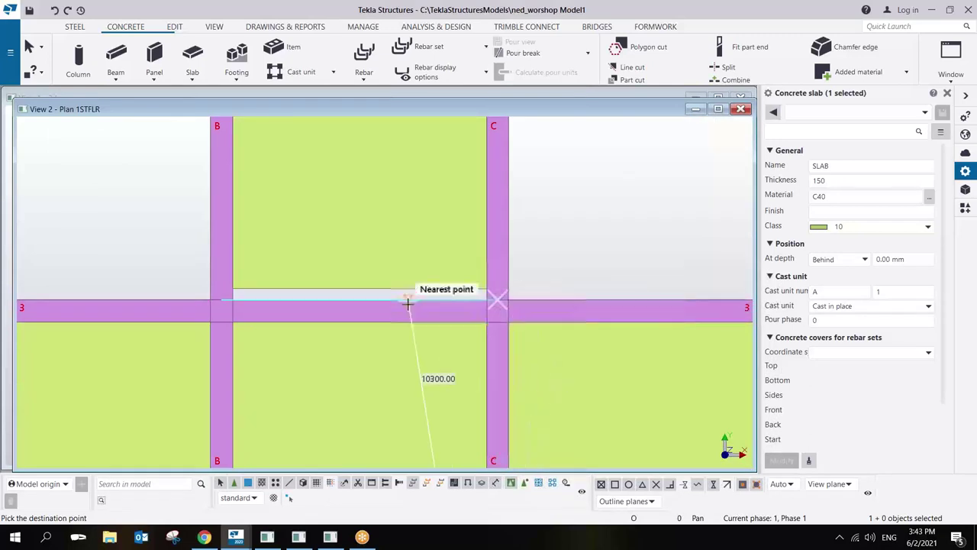
middle_drag(538, 341, 532, 259)
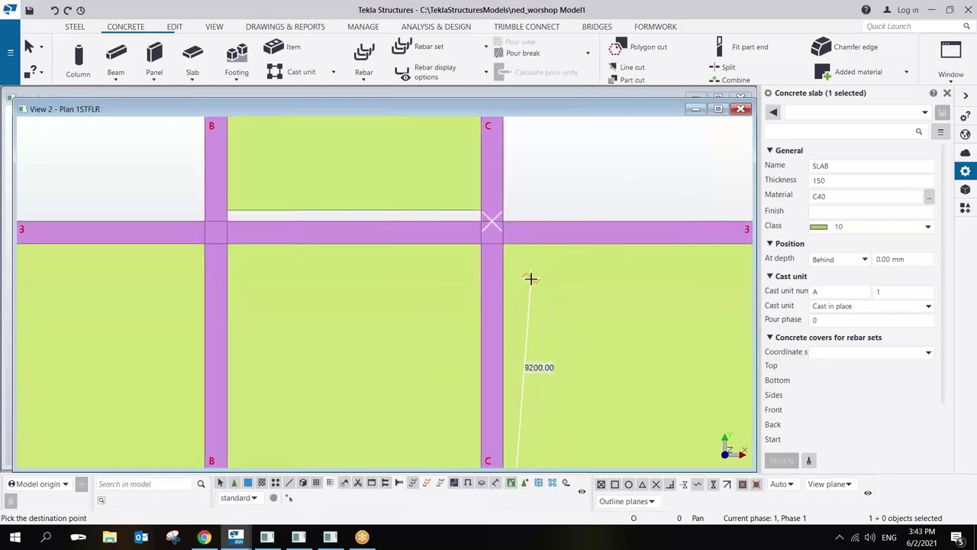
click(216, 232)
scroll(320, 316, down, 2)
scroll(325, 317, down, 2)
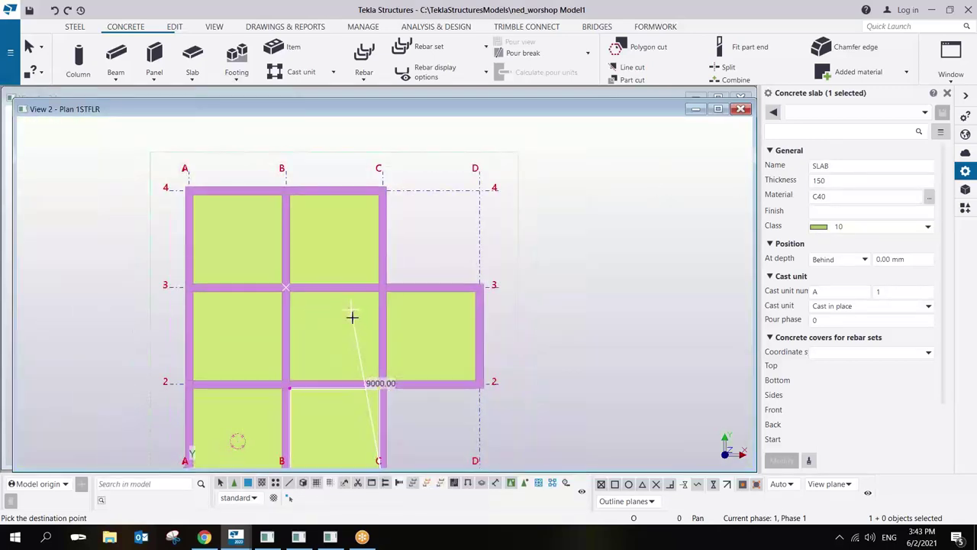
scroll(356, 319, down, 1)
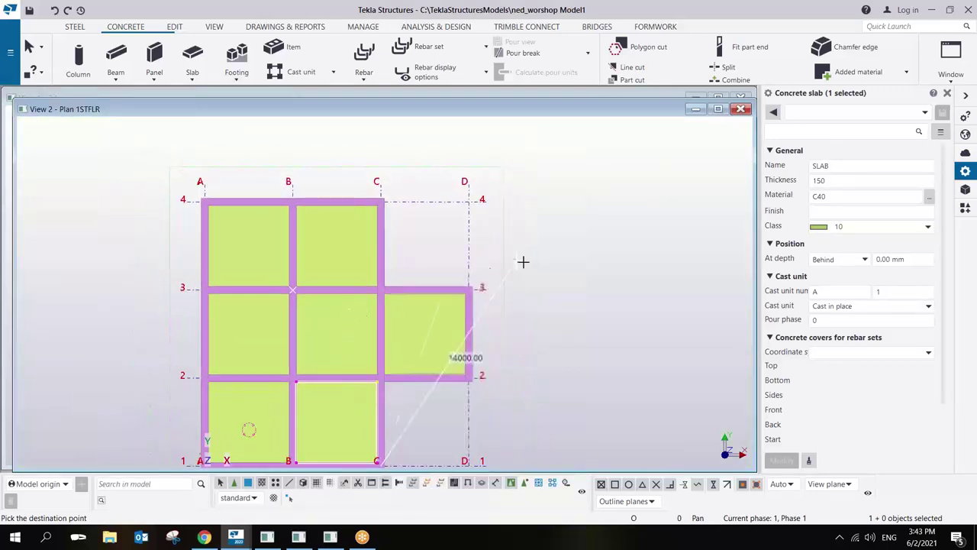
right_click(542, 238)
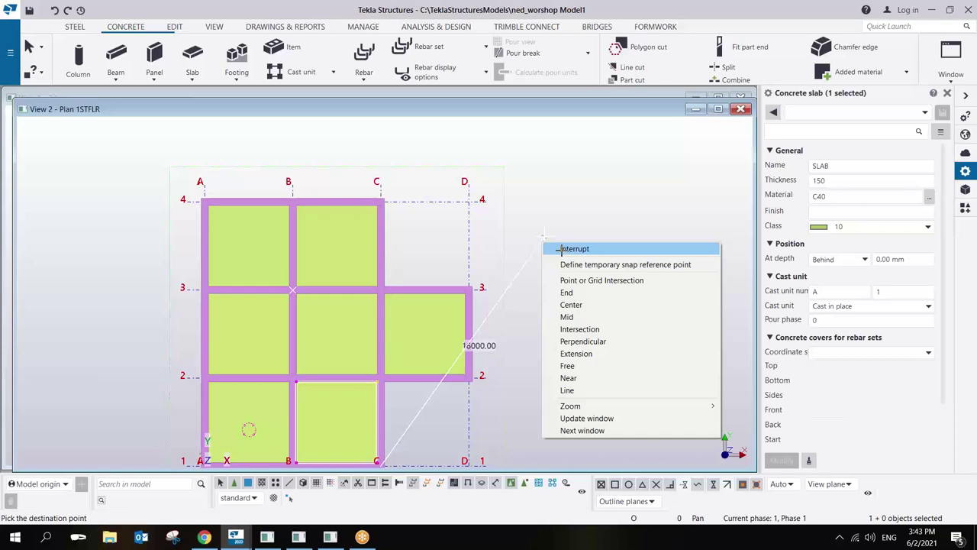
click(573, 249)
ctrl+middle_drag(412, 320, 432, 326)
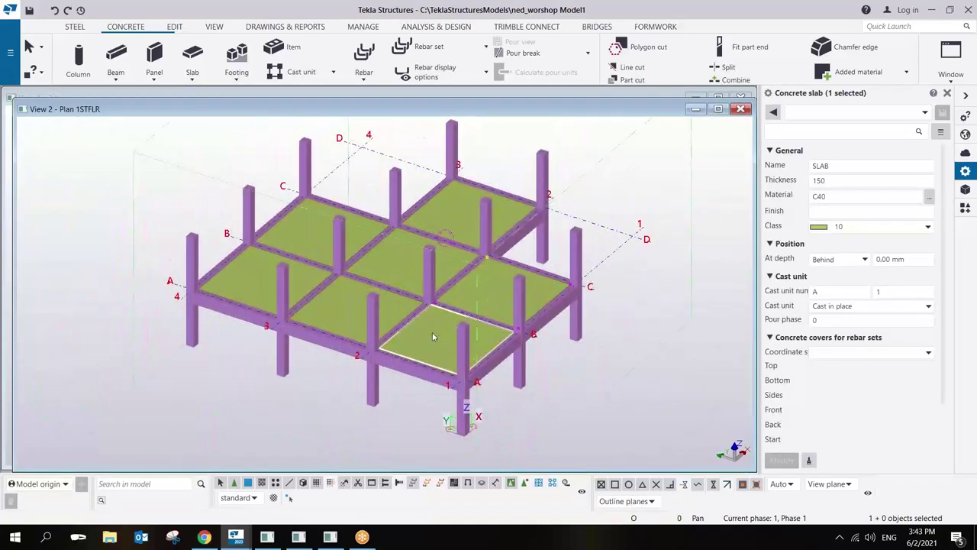
Return to plan, move the Views dialog aside, and select the C–D/2–3 slab.
key(ctrl+p)
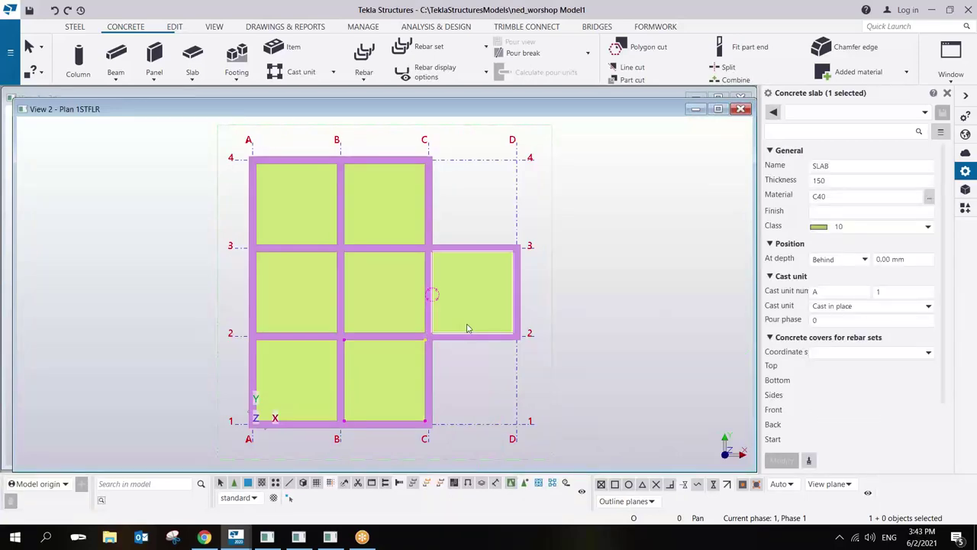
key(ctrl+i)
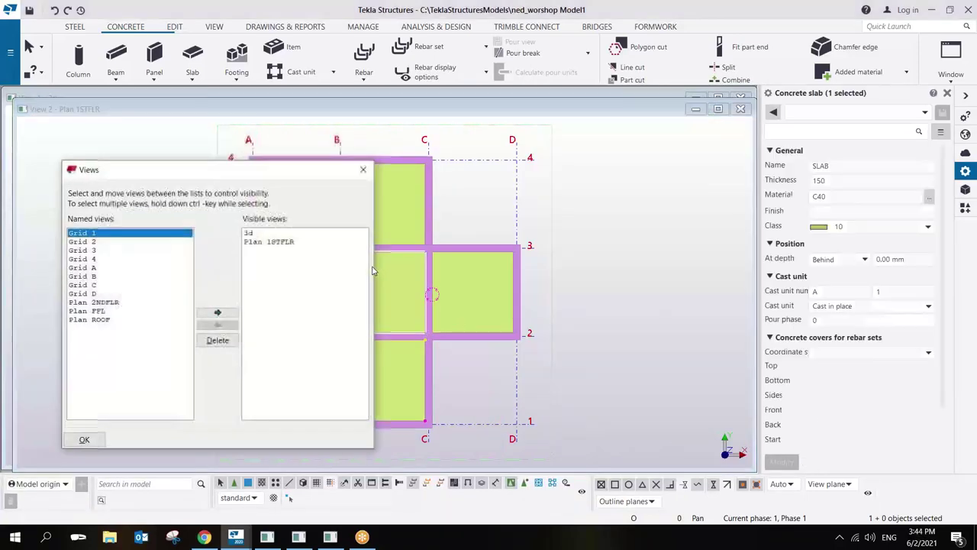
drag(258, 167, 697, 147)
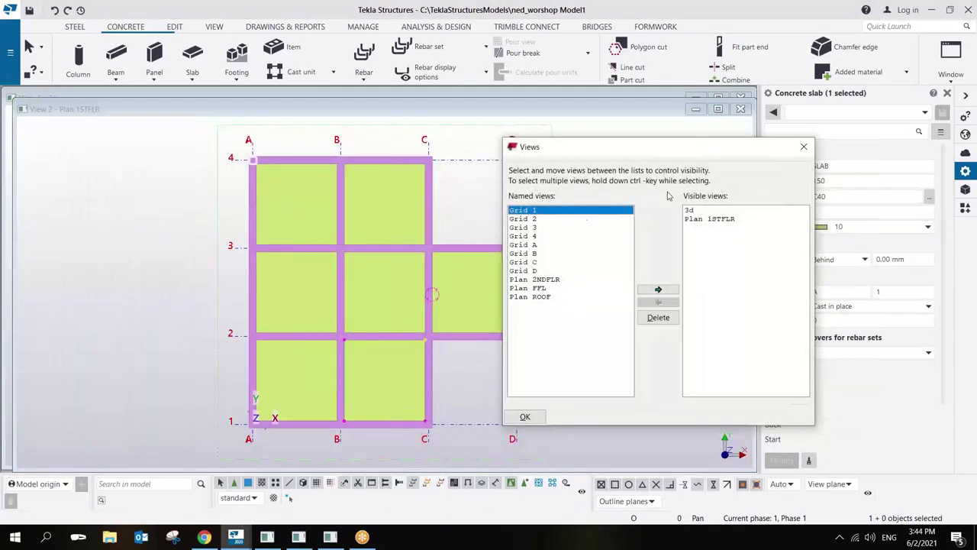
click(714, 220)
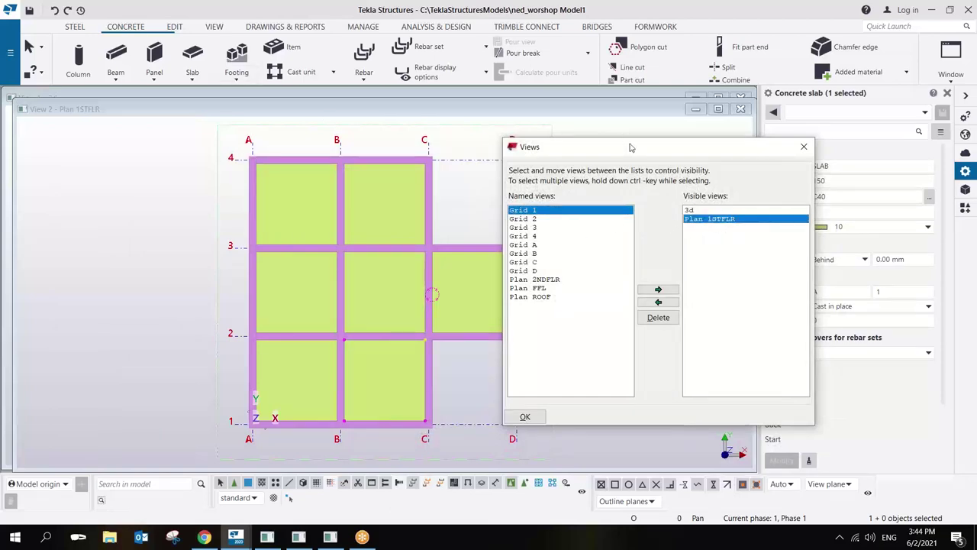
drag(630, 148, 138, 202)
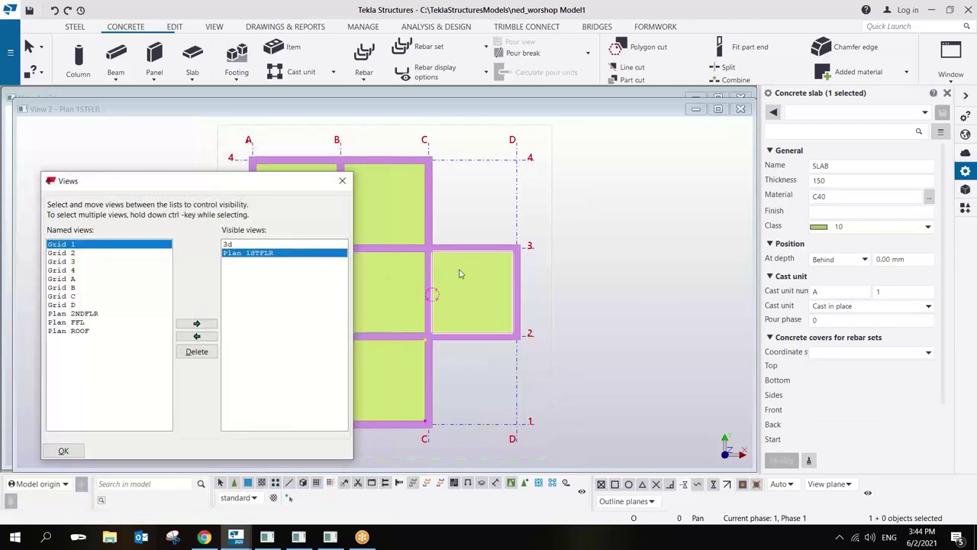
click(472, 292)
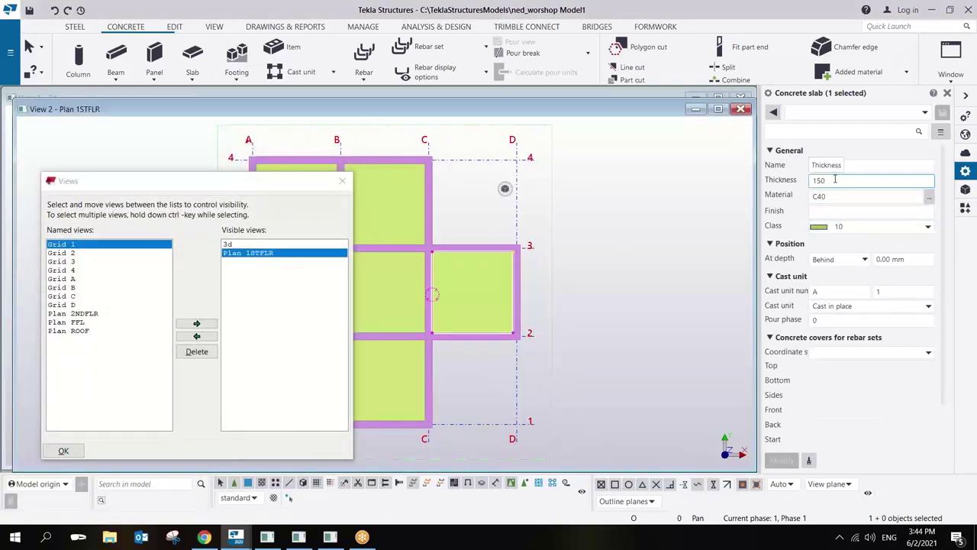
click(726, 26)
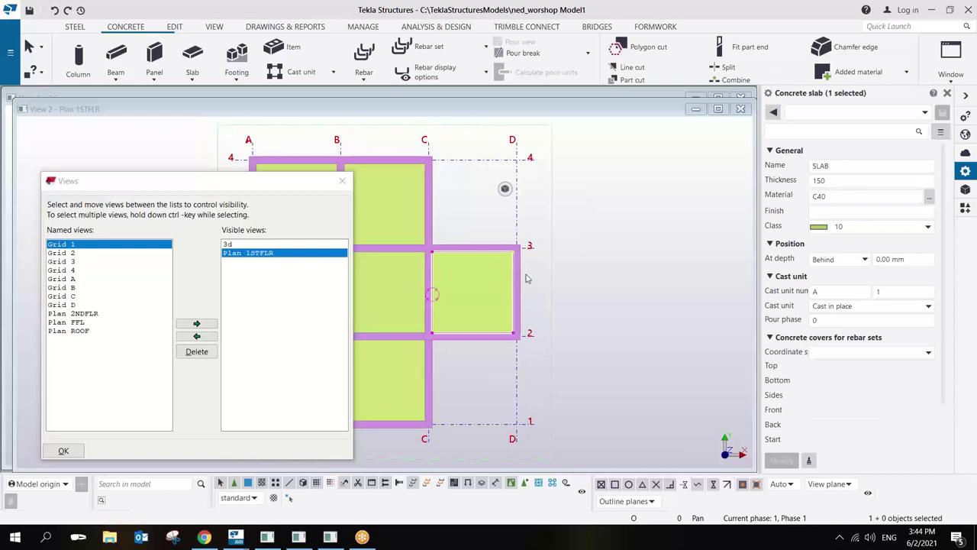
middle_drag(508, 290, 658, 290)
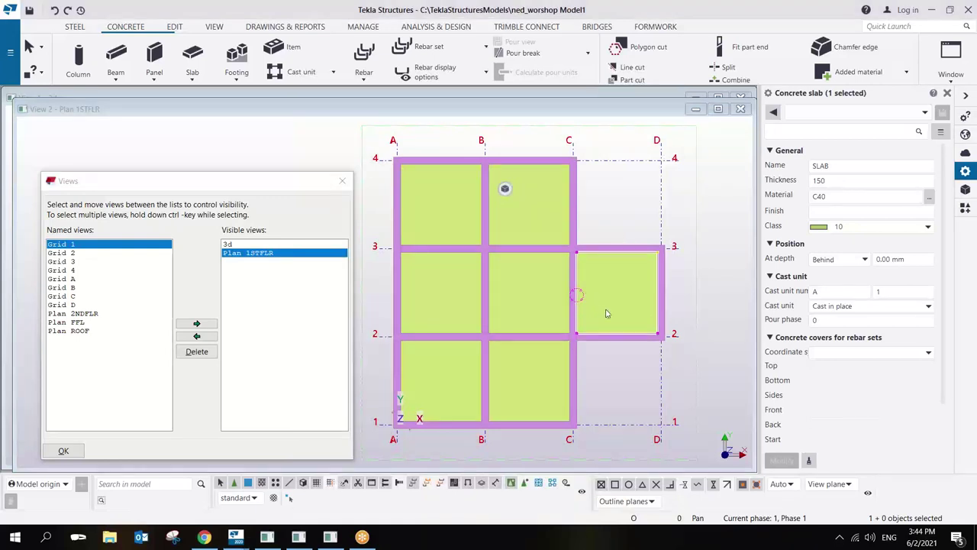
Delete the C–D/2–3 slab and redraw it through C/3, D/3, D/2 and C/2.
key(Delete)
scroll(600, 328, up, 2)
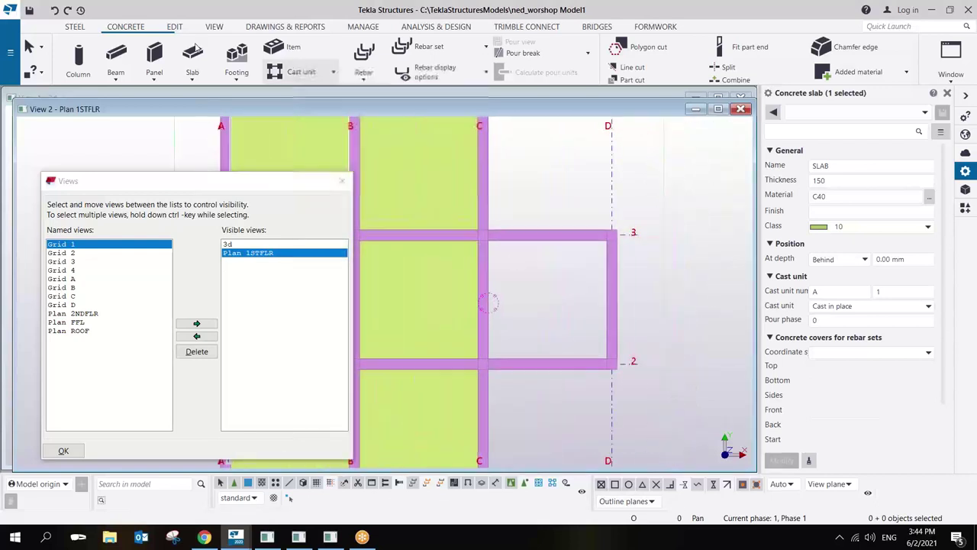
click(192, 53)
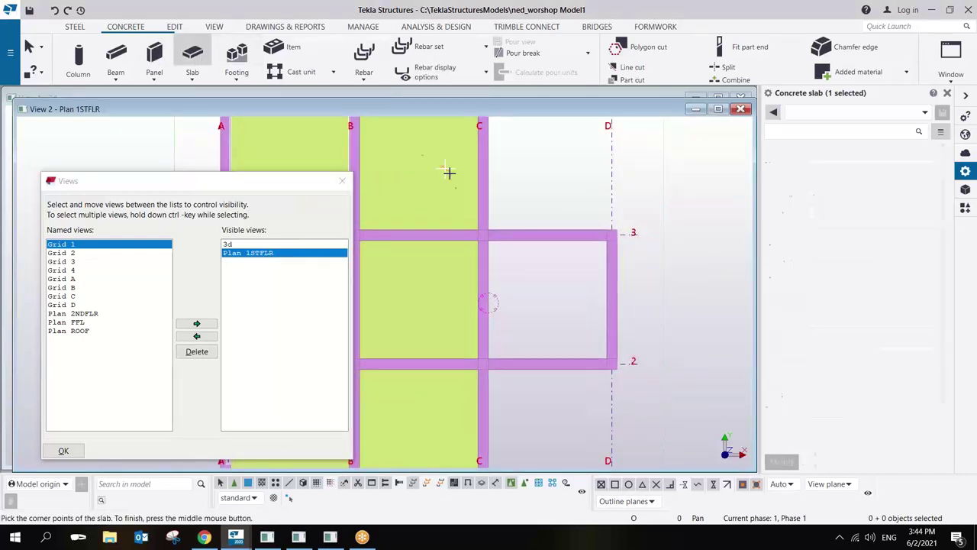
click(489, 242)
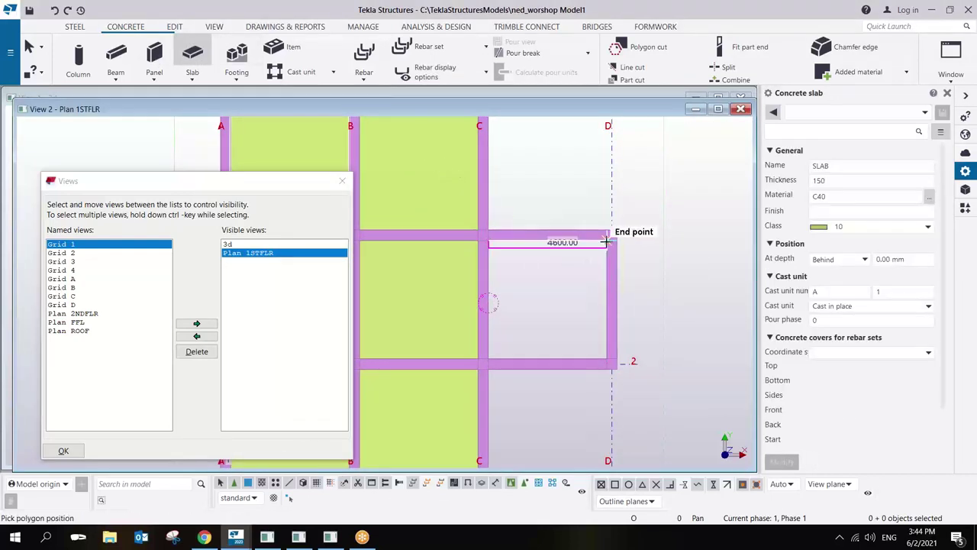
click(607, 242)
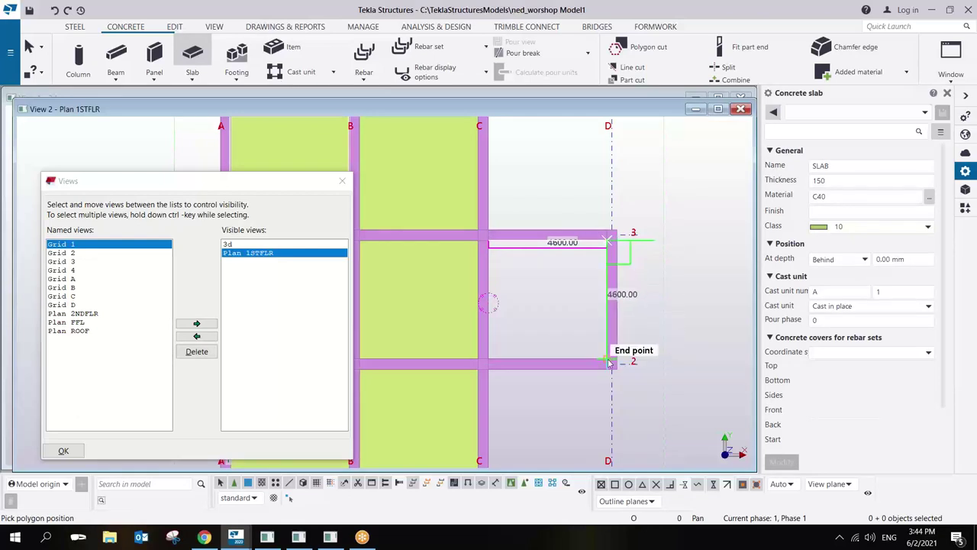
click(609, 364)
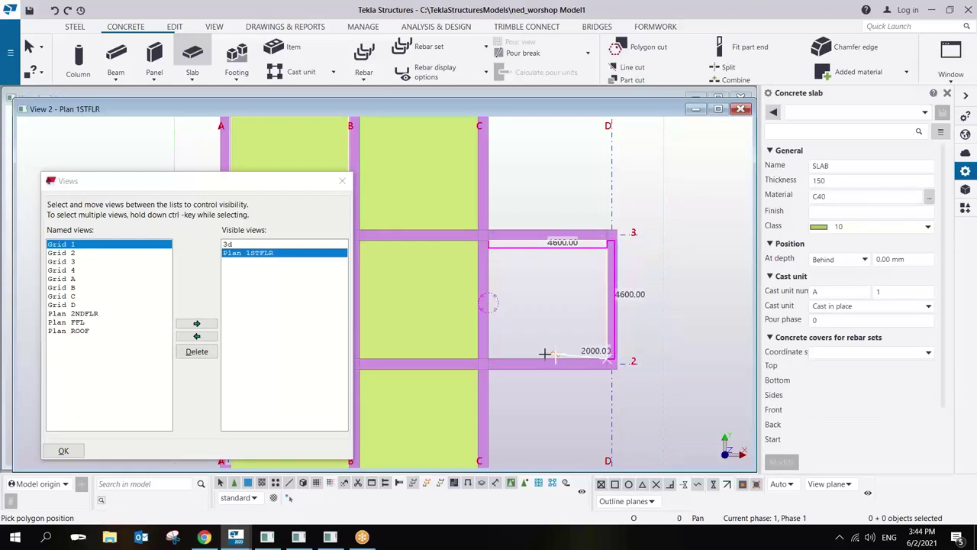
click(488, 358)
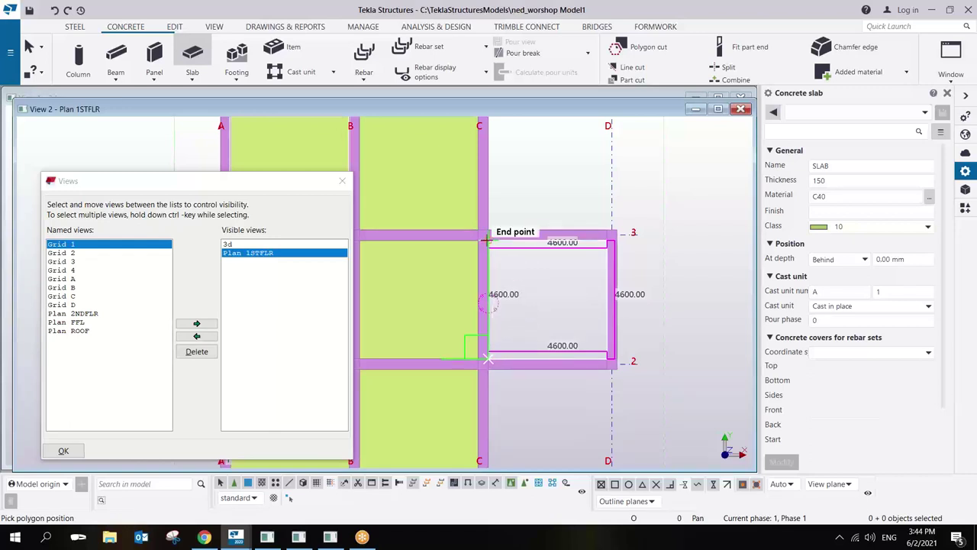
click(486, 239)
middle_click(535, 284)
scroll(529, 298, down, 1)
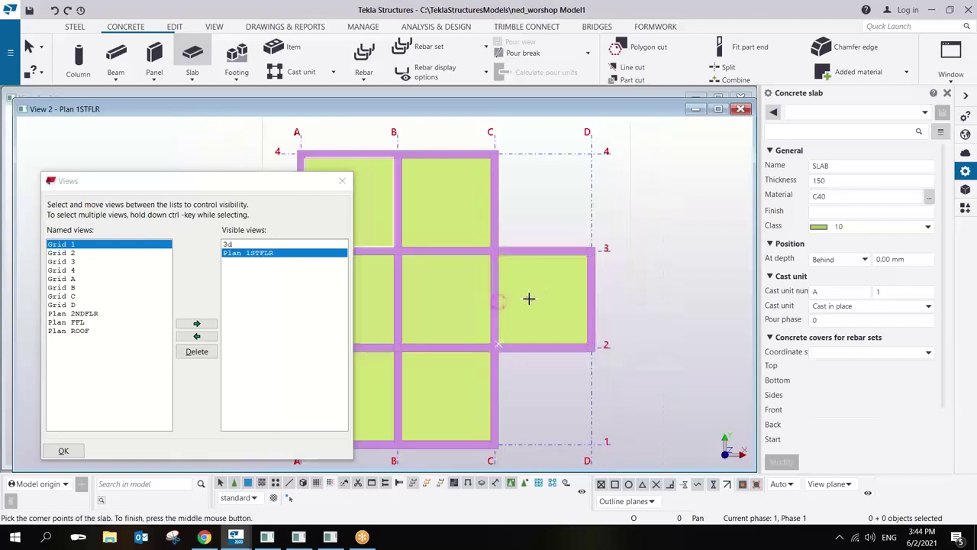
scroll(529, 299, up, 1)
right_click(530, 197)
click(554, 201)
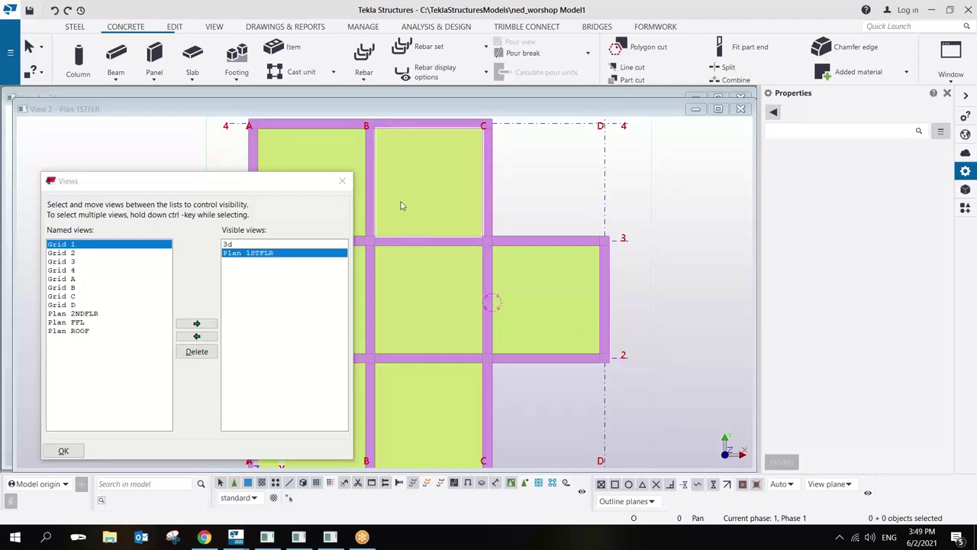
Close the Views dialog and the View 2 first-floor plan window.
click(342, 181)
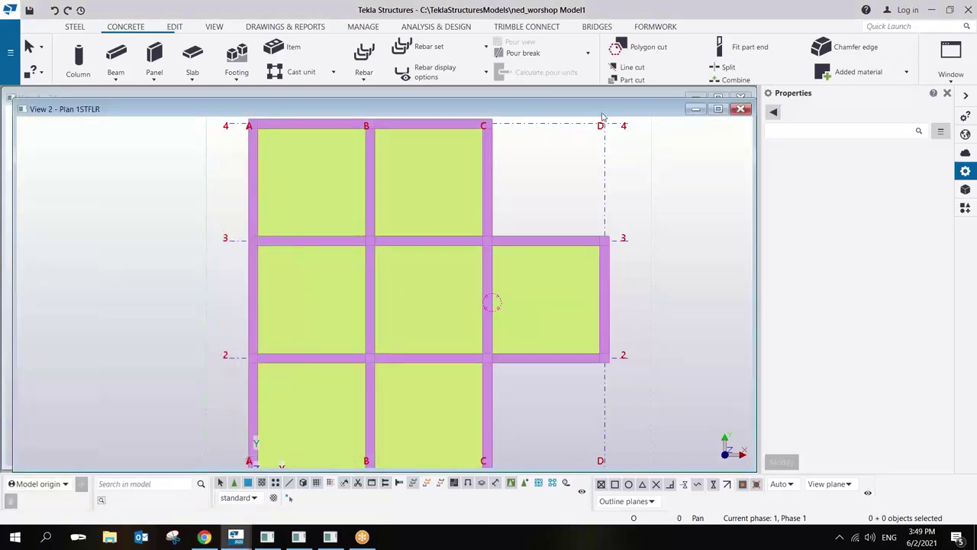
drag(606, 111, 455, 138)
click(589, 136)
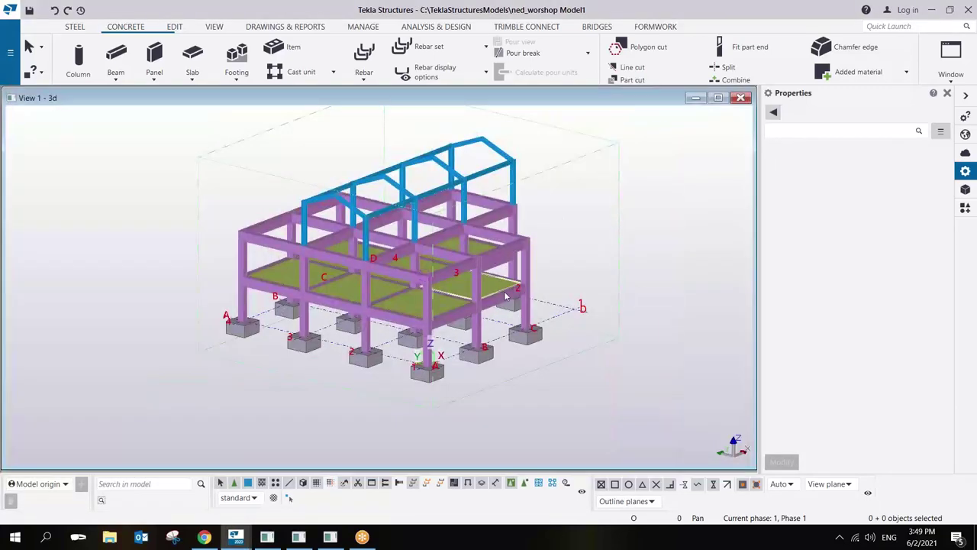
Orbit and zoom the 3D model, selecting a floor slab and the upper edge beam to inspect.
scroll(410, 243, up, 5)
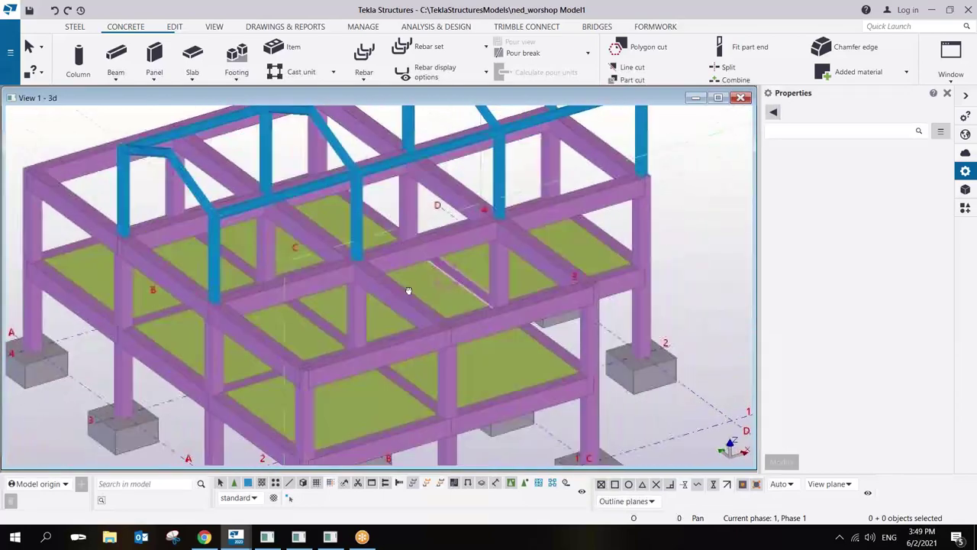
ctrl+middle_drag(408, 291, 425, 327)
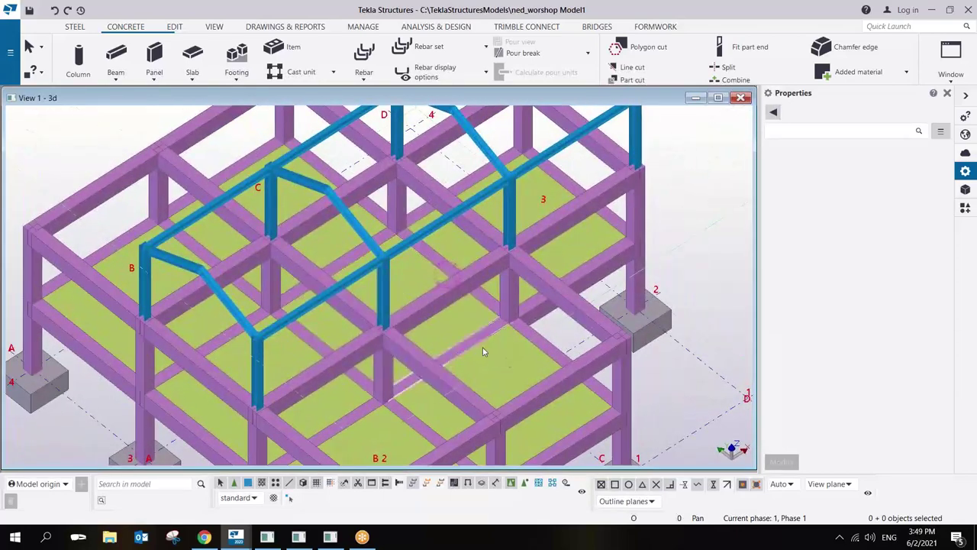
mouse_move(483, 347)
middle_down()
mouse_move(512, 320)
mouse_move(499, 322)
middle_up()
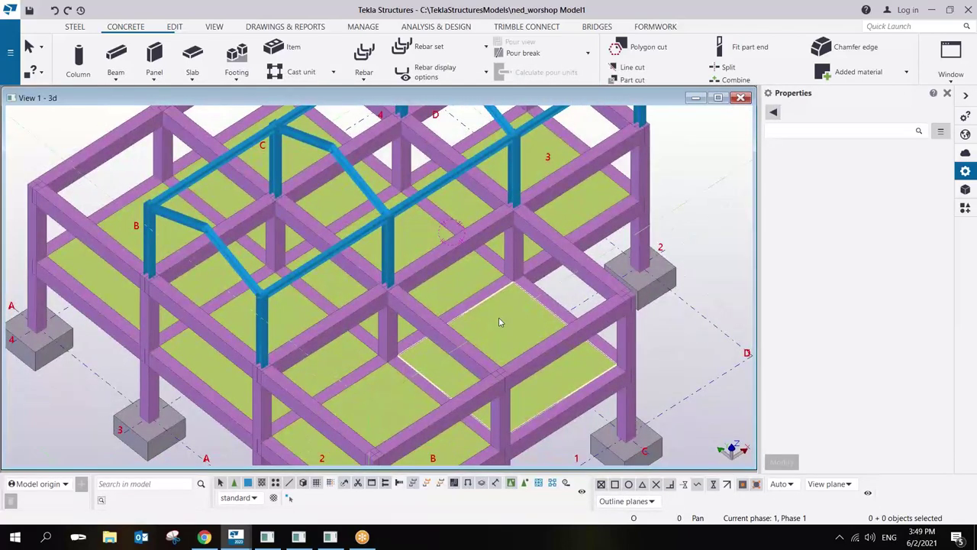
scroll(499, 367, down, 3)
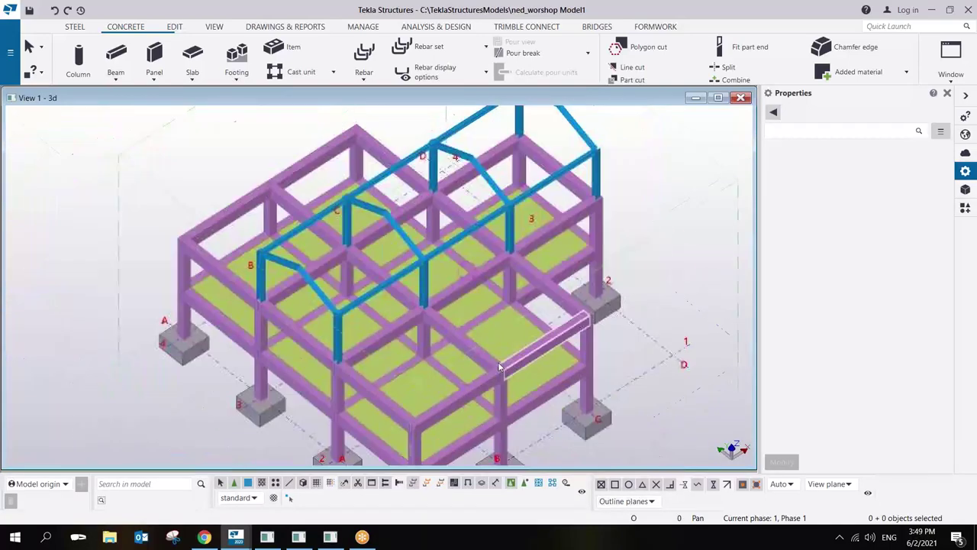
ctrl+middle_drag(495, 373, 515, 329)
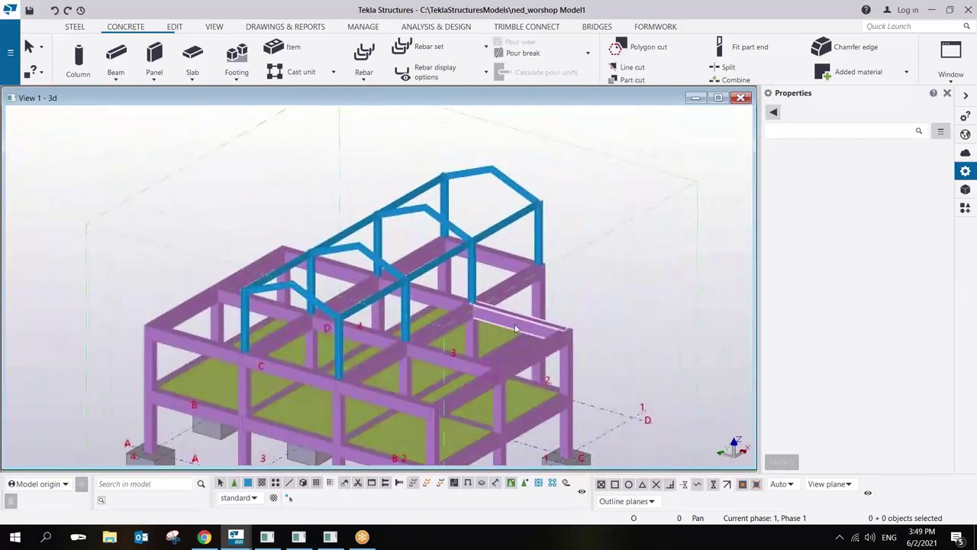
scroll(473, 400, up, 5)
click(400, 305)
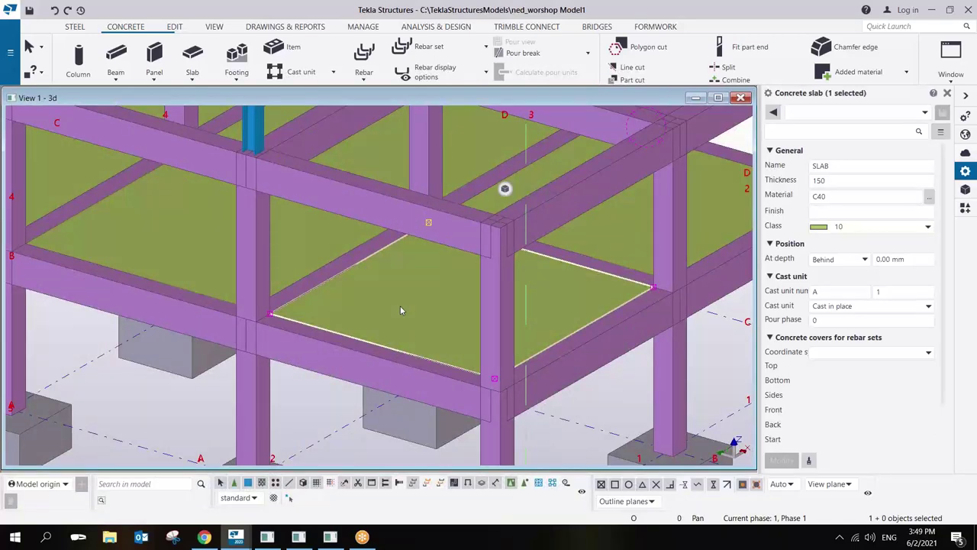
click(461, 229)
ctrl+middle_drag(461, 228, 549, 228)
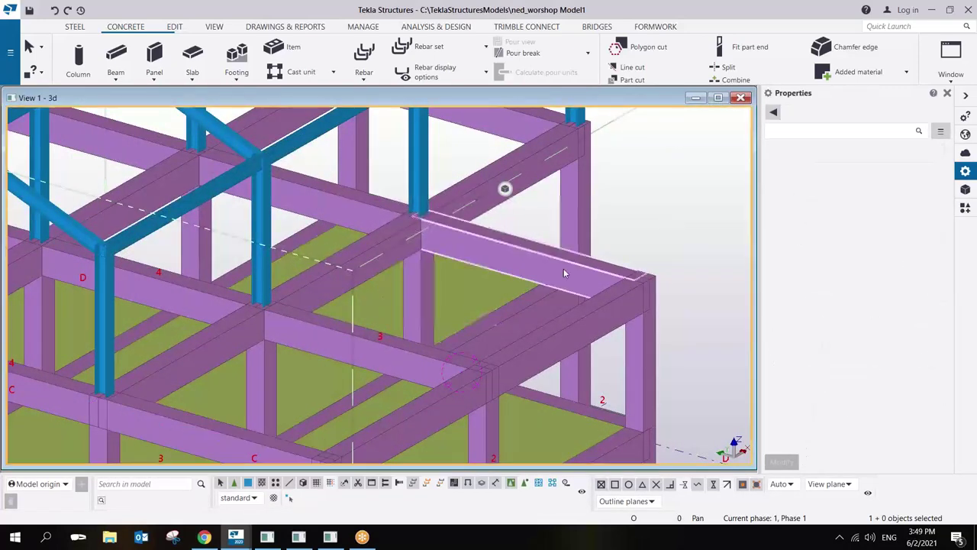
ctrl+middle_drag(497, 310, 520, 334)
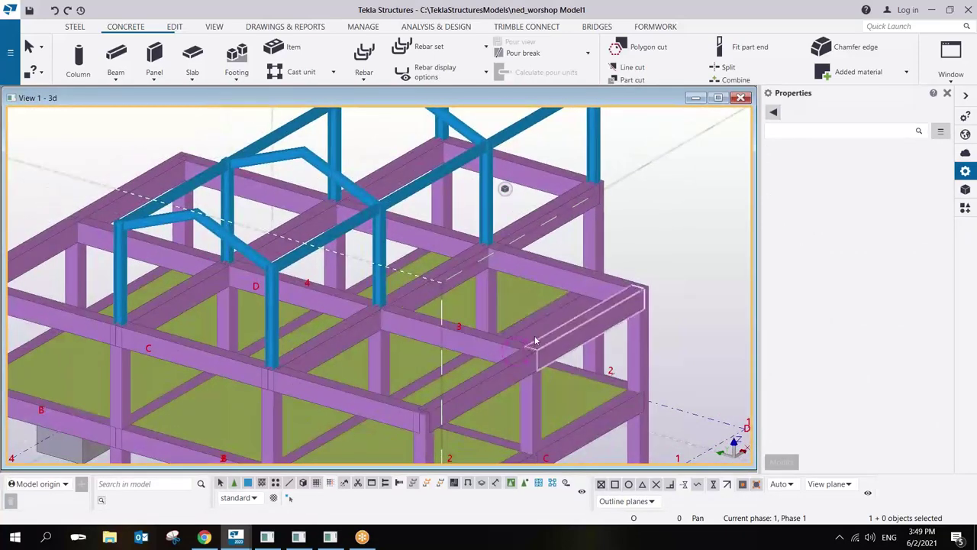
Abandon the started Floor layout command with Interrupt and bring up the Slab types list again.
click(193, 78)
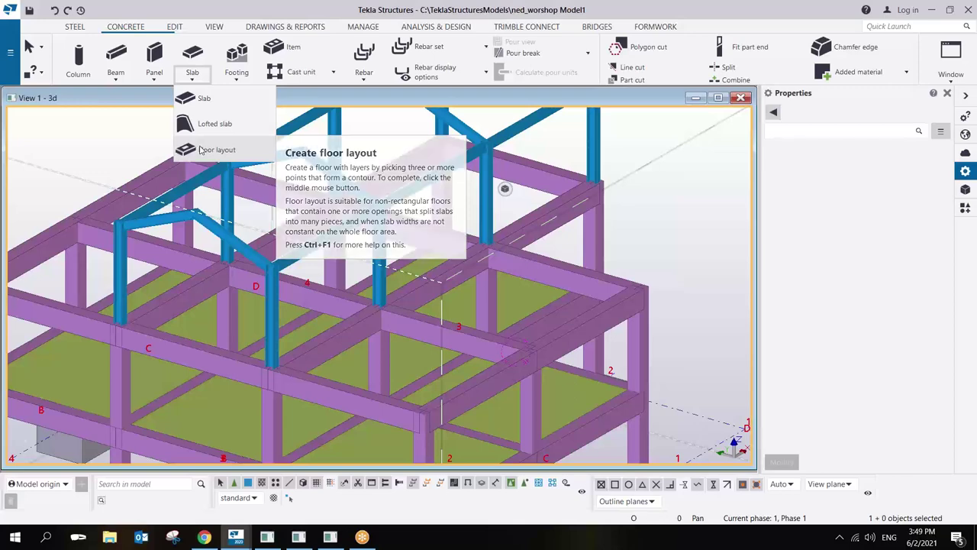
click(201, 149)
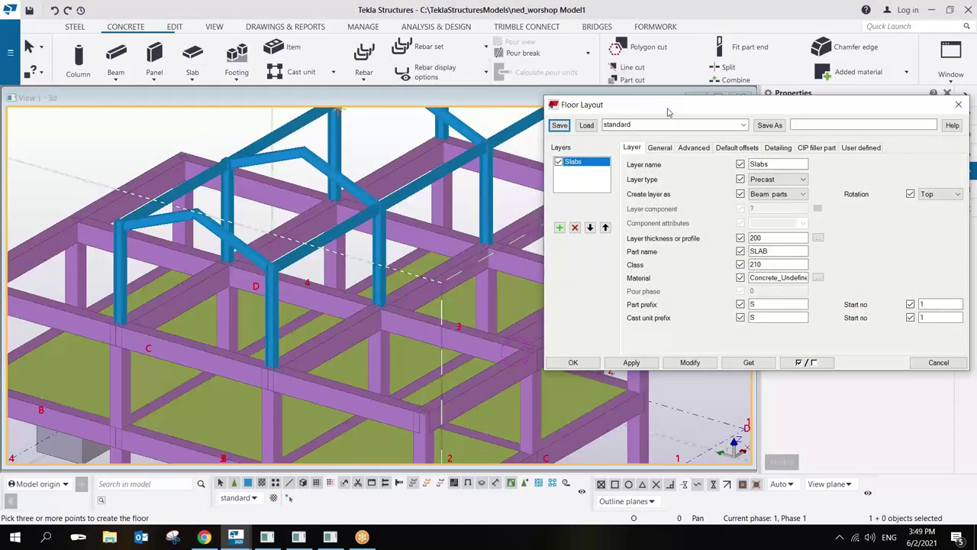
drag(668, 112, 413, 120)
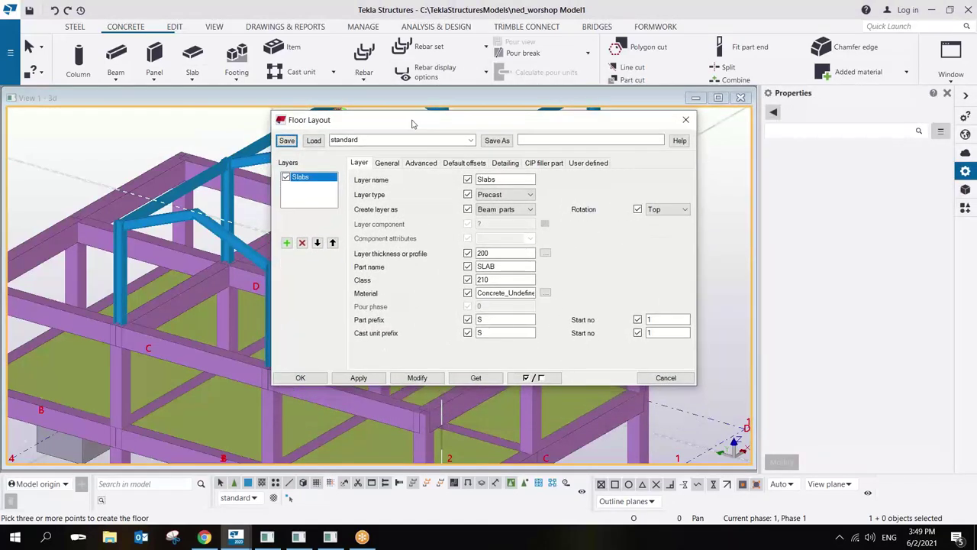
click(687, 122)
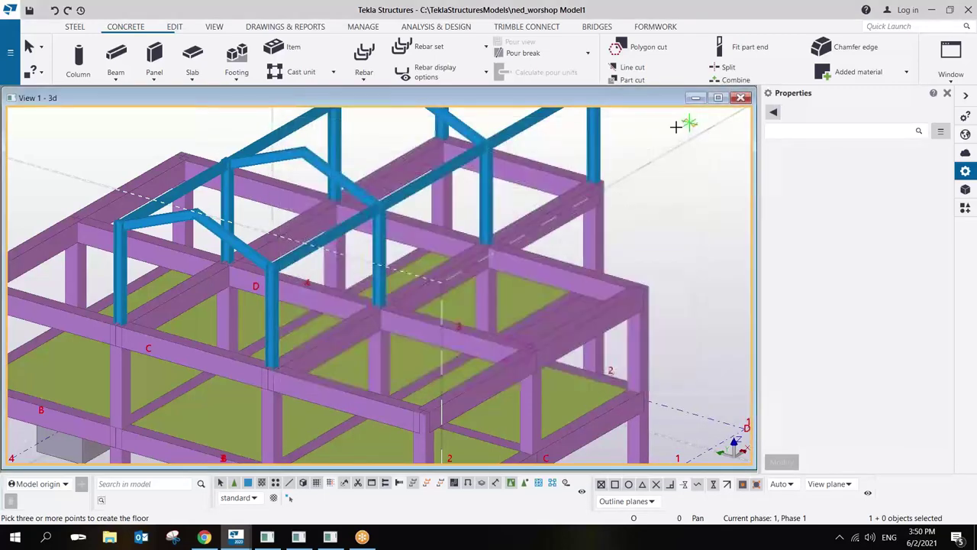
right_click(364, 123)
click(401, 132)
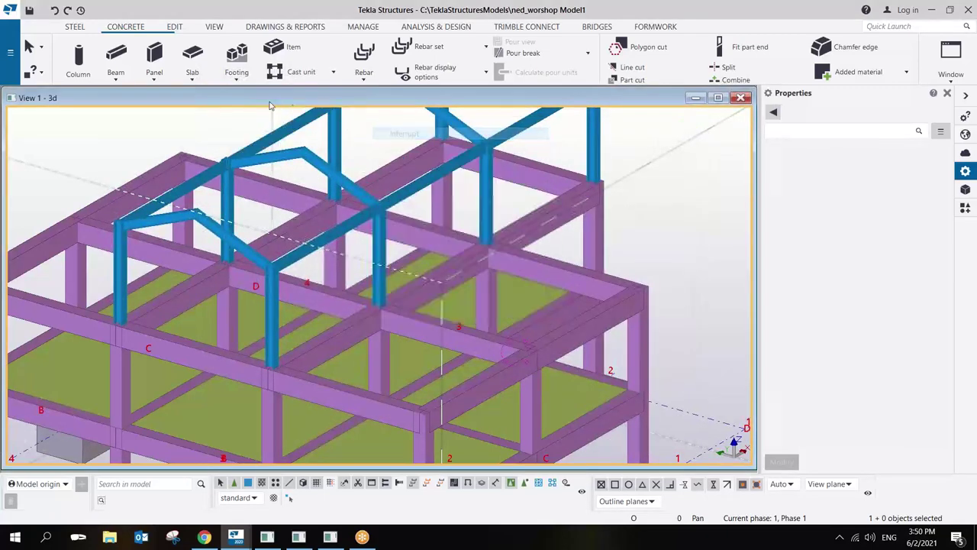
click(194, 76)
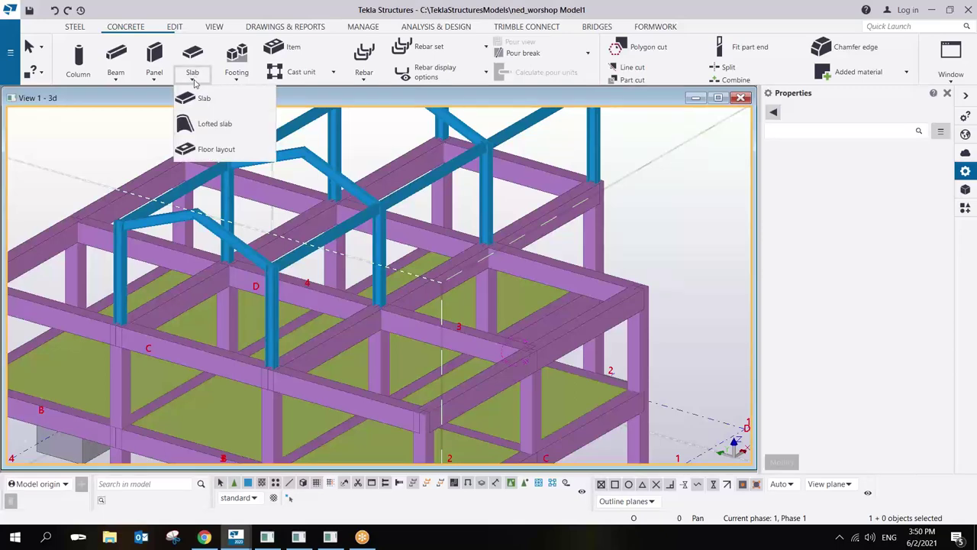
click(216, 150)
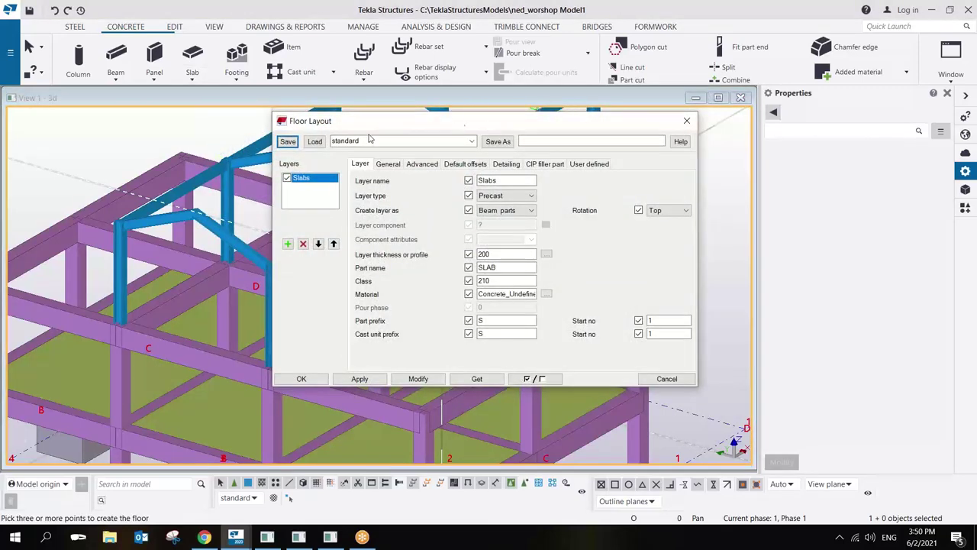
drag(471, 125, 524, 170)
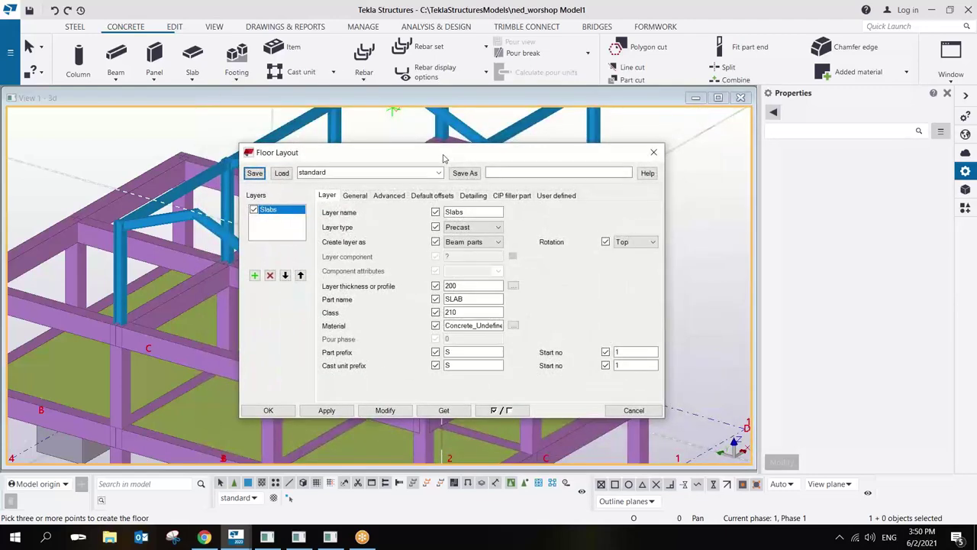
drag(457, 159, 459, 139)
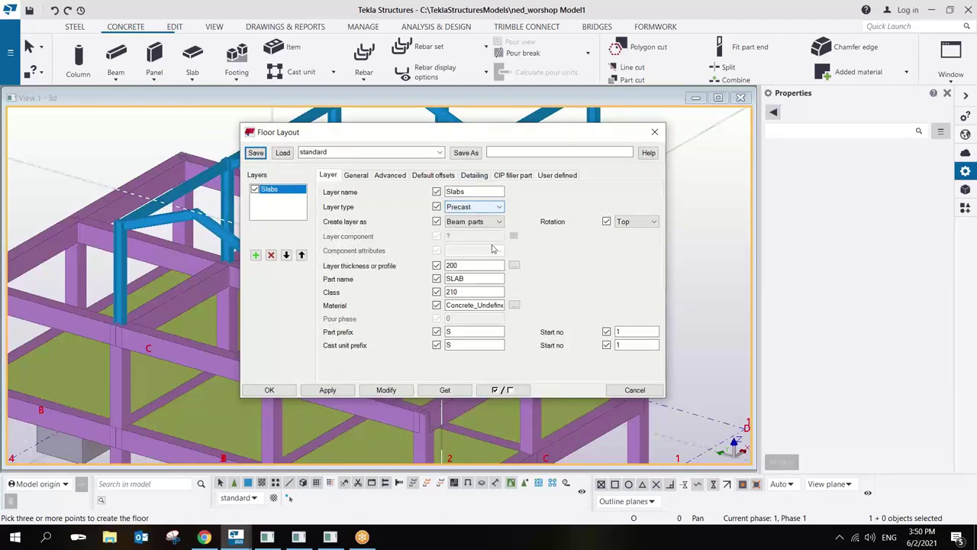
click(473, 267)
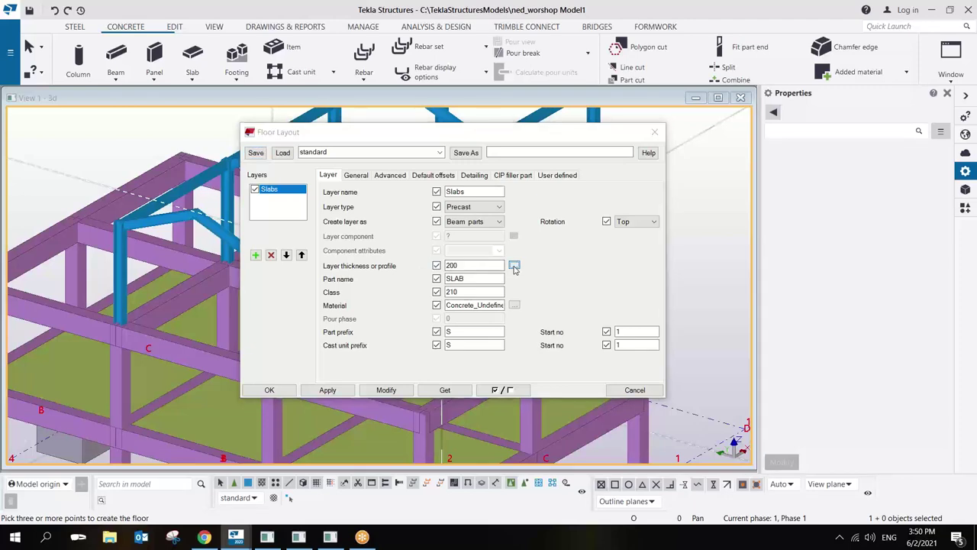
Set the Slabs layer profile to P18(175X1200) from the Hollow Core Slab group.
click(514, 267)
drag(166, 48, 237, 82)
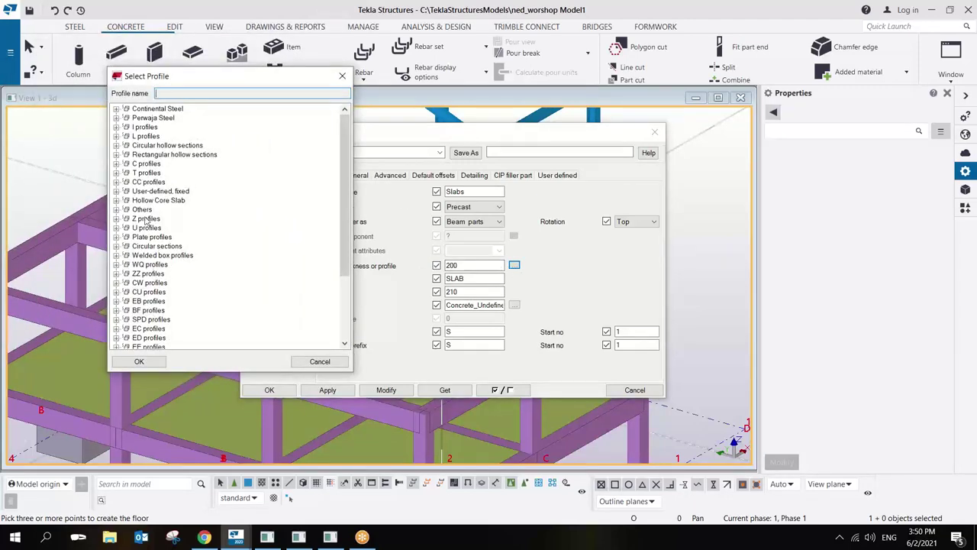
click(116, 201)
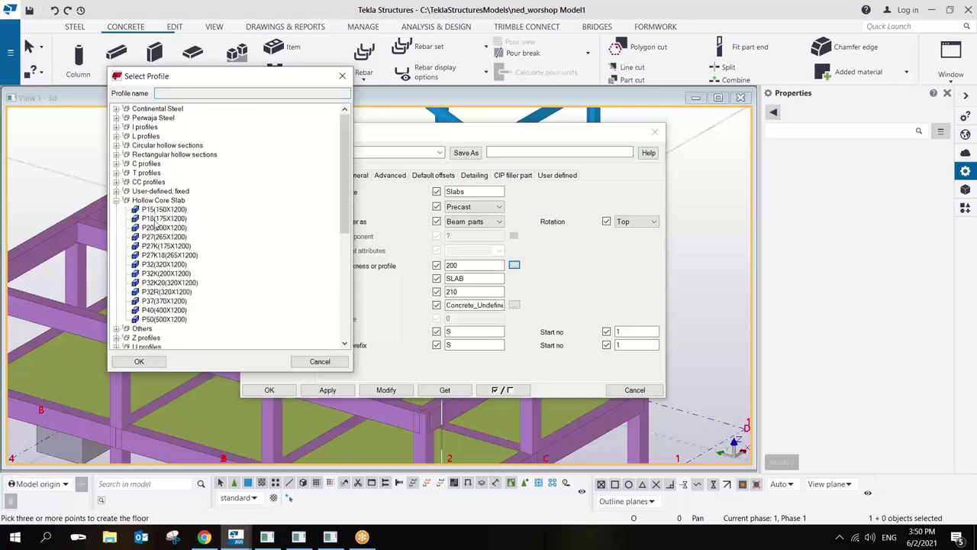
click(168, 220)
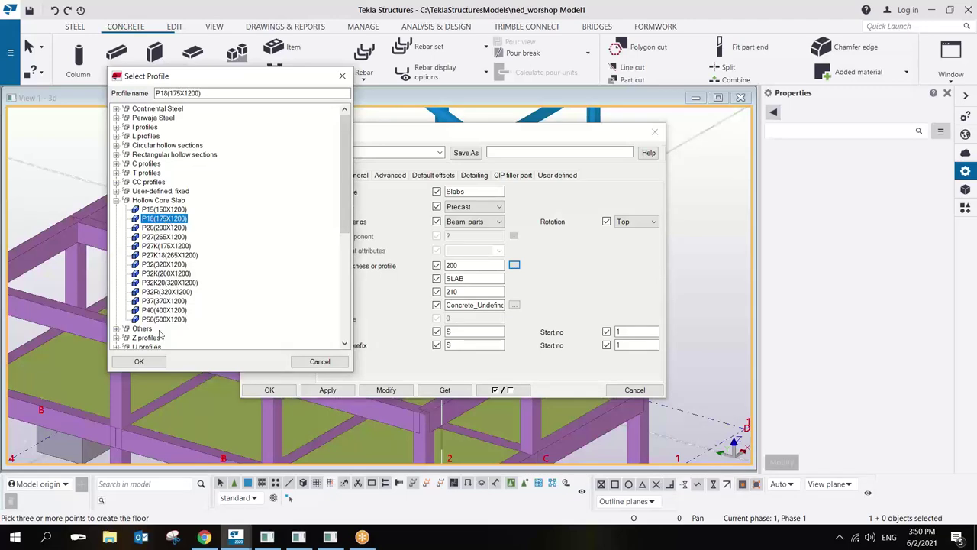
click(139, 361)
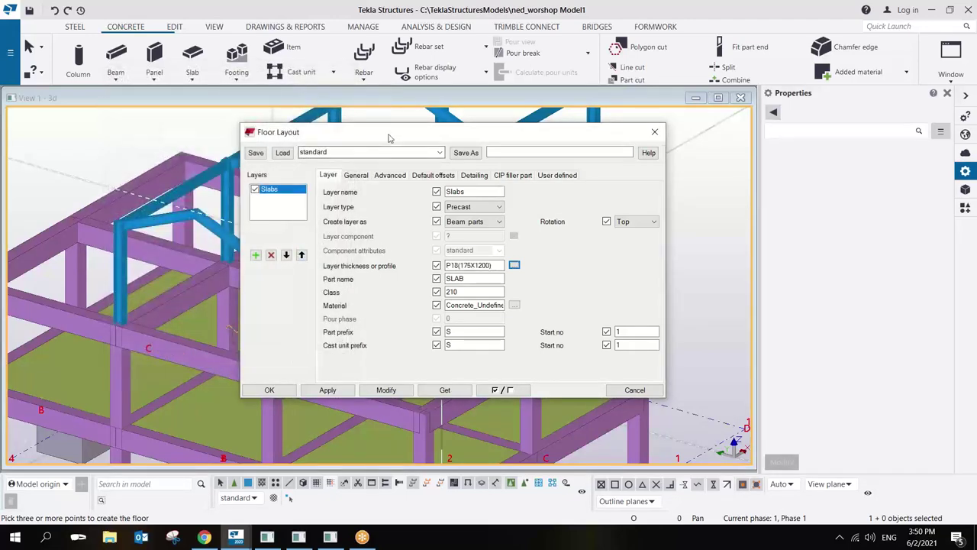
drag(387, 137, 395, 306)
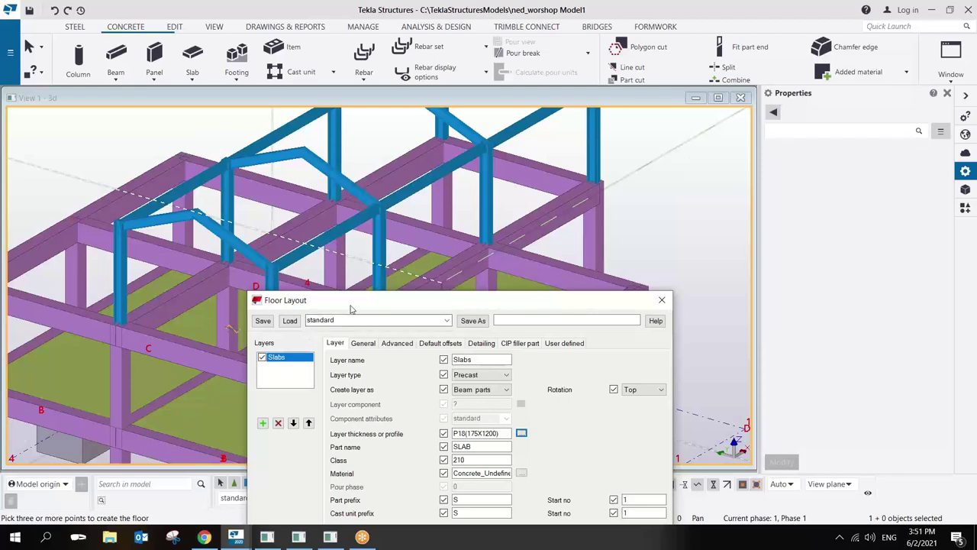
Change the Slabs layer part name from SLAB to HCS and its class from 210 to 6.
drag(466, 300, 455, 92)
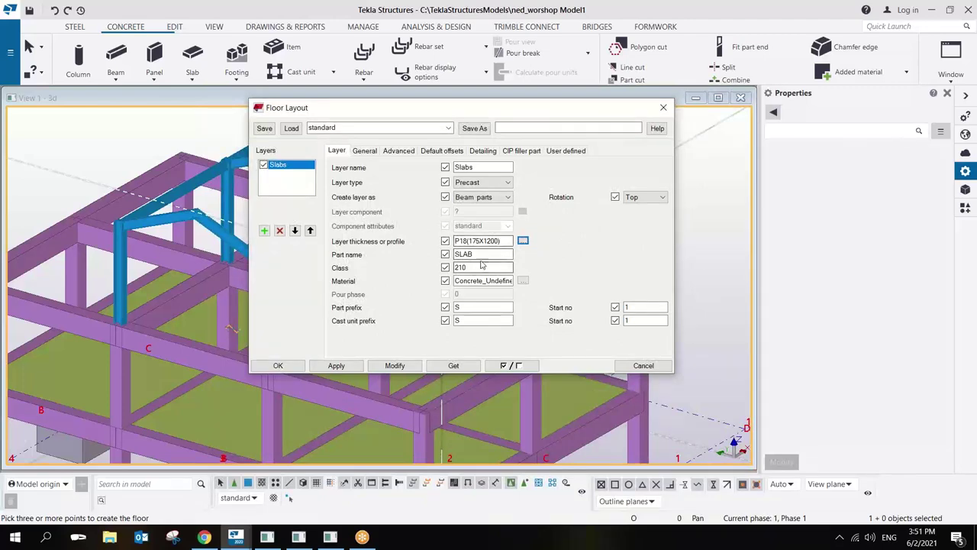
double_click(481, 254)
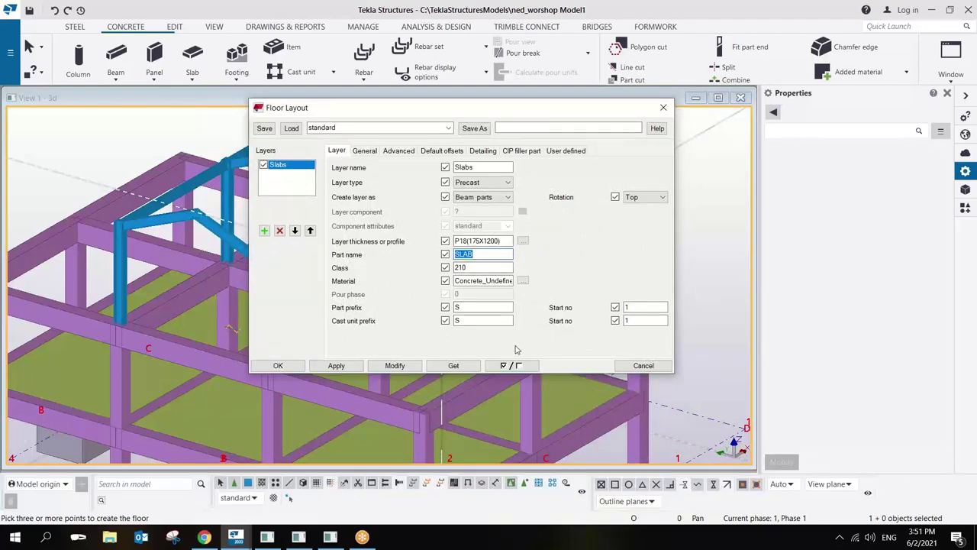
text(HCS)
double_click(474, 267)
text(6)
Set the floor's Depth position to the middle option so slabs sit above the reference level.
click(365, 151)
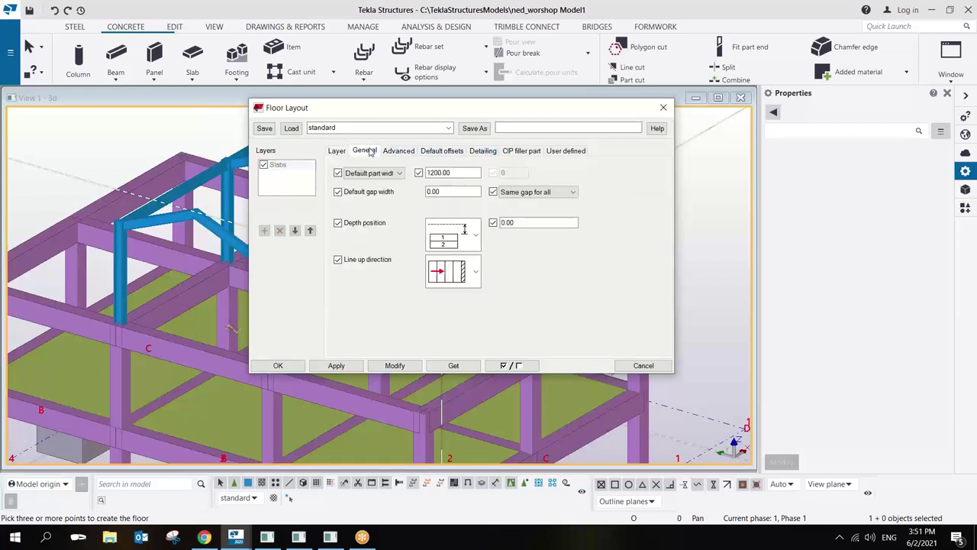
click(454, 237)
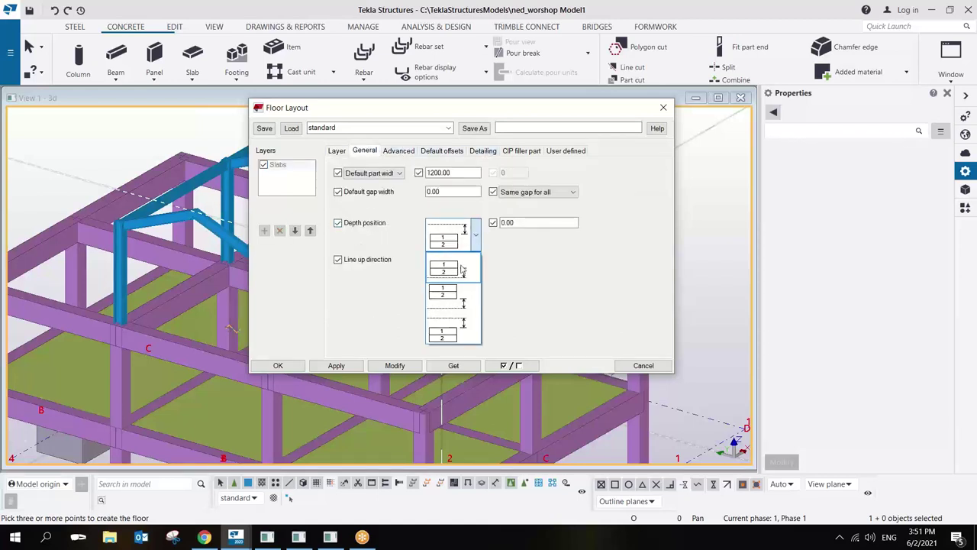
click(461, 300)
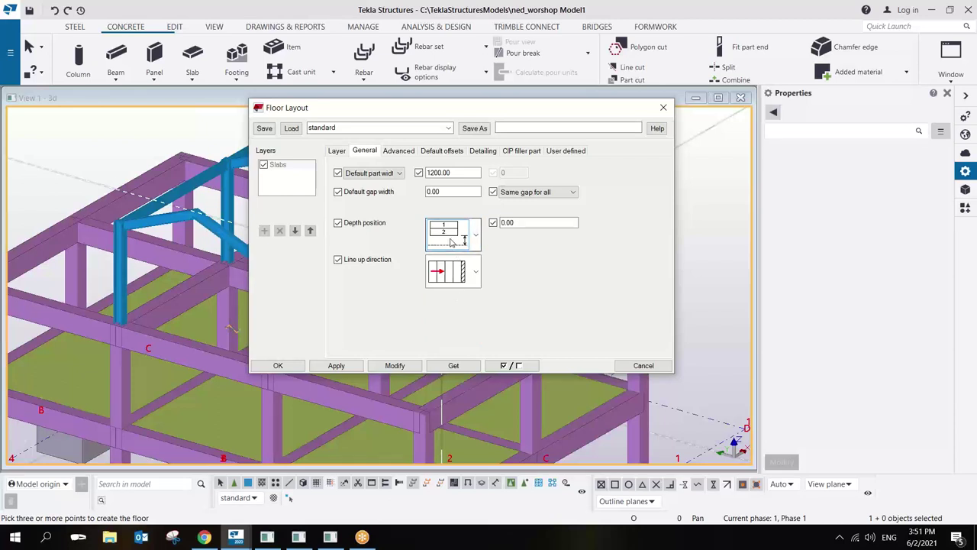
Review the Advanced, Default offsets, Detailing, Filler and UDA tabs, then apply the floor settings.
click(400, 151)
click(445, 151)
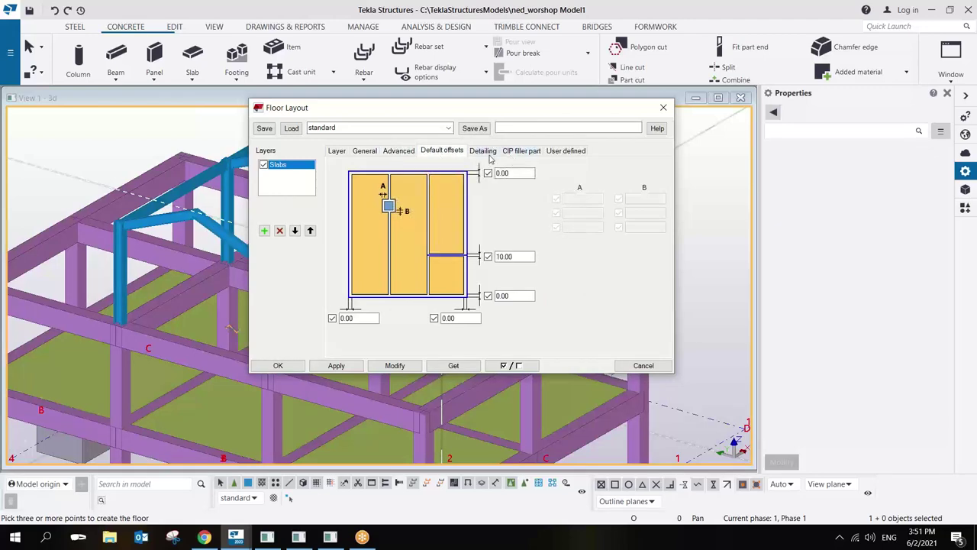
click(483, 151)
click(521, 151)
click(566, 151)
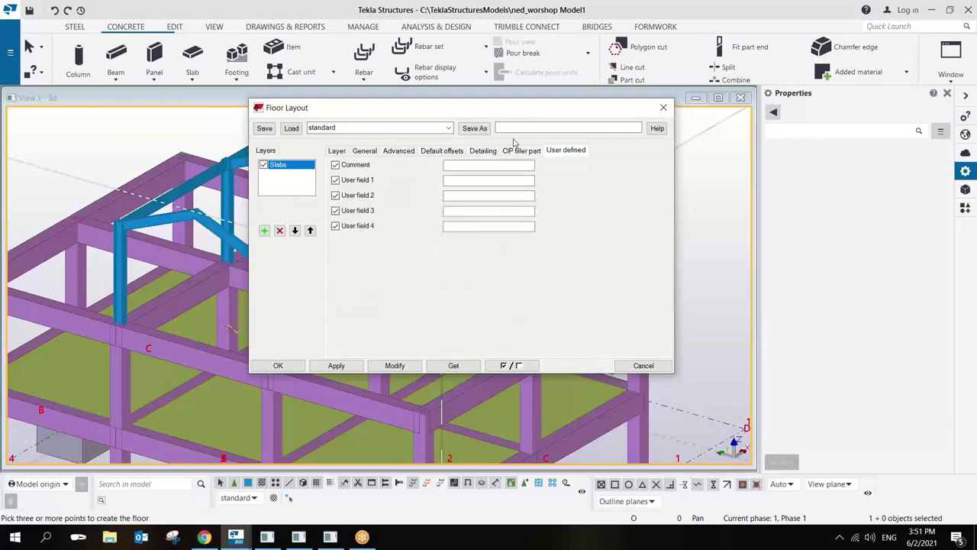
click(444, 152)
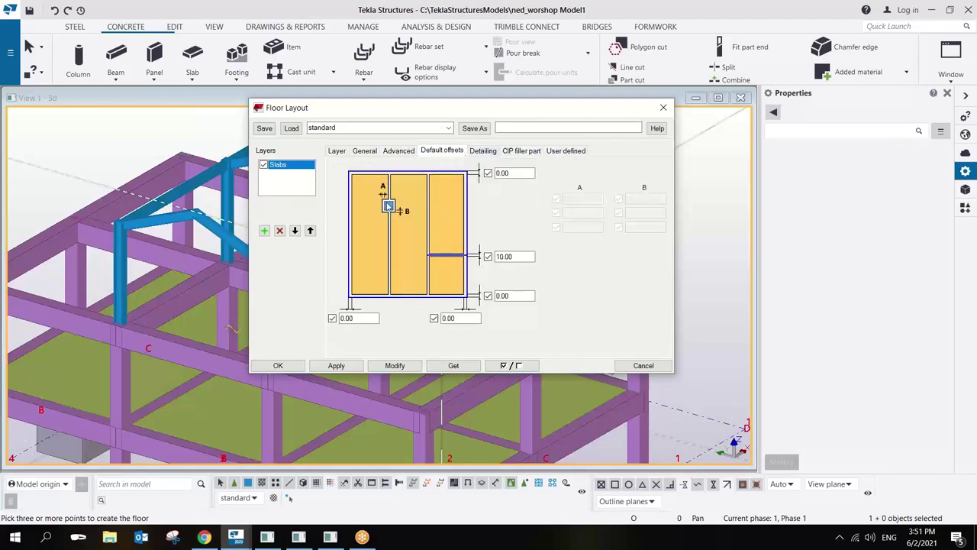
click(361, 152)
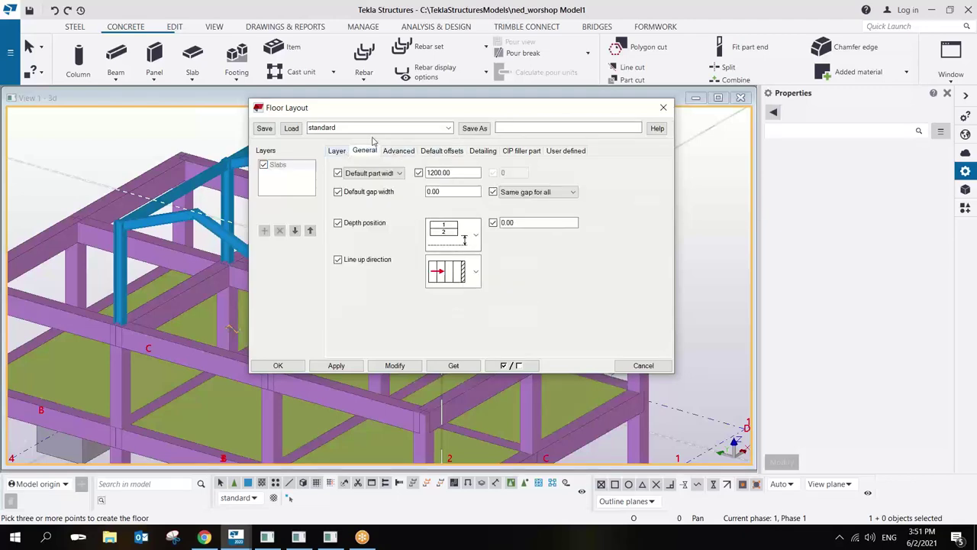
click(343, 366)
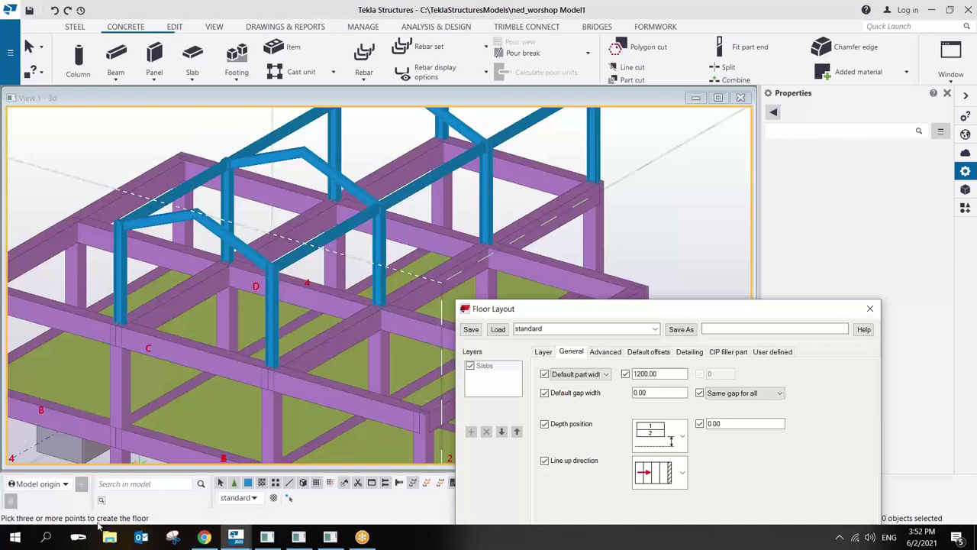
Outline the top-level floor by picking five beam corner points and finish to create the HCS slabs.
drag(605, 312, 682, 394)
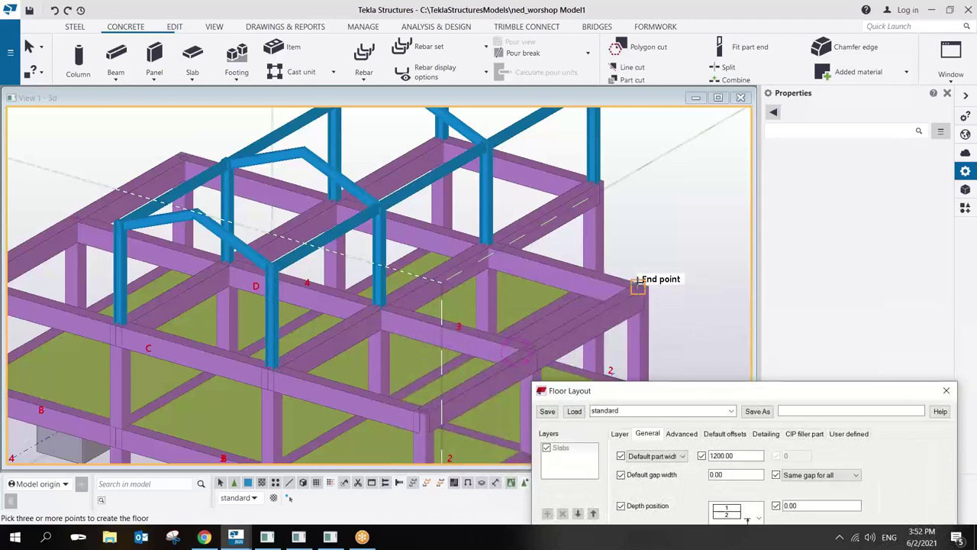
click(637, 286)
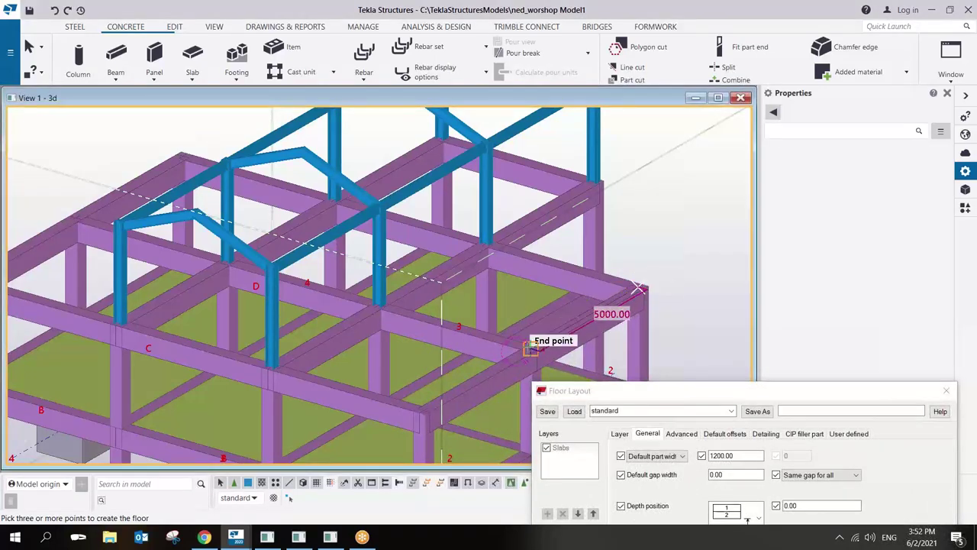
click(529, 347)
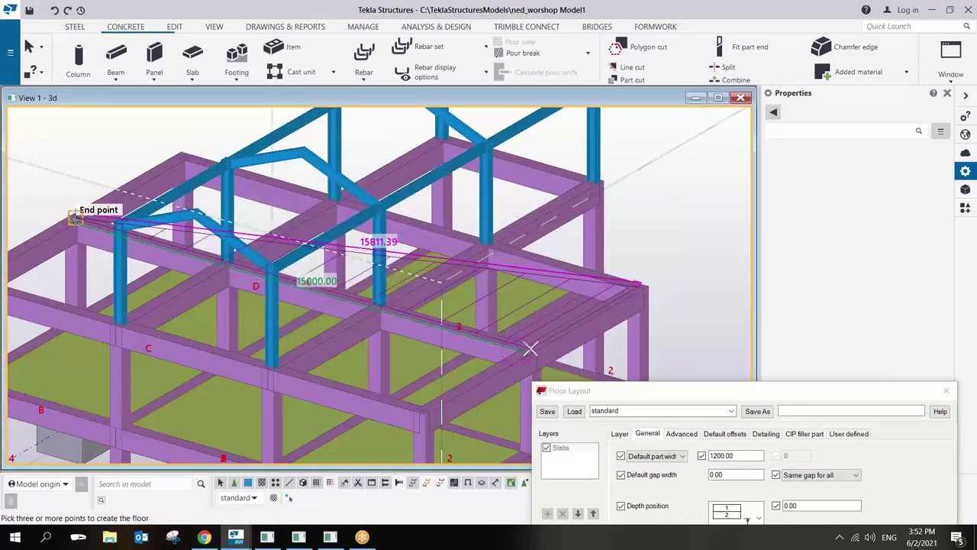
click(75, 217)
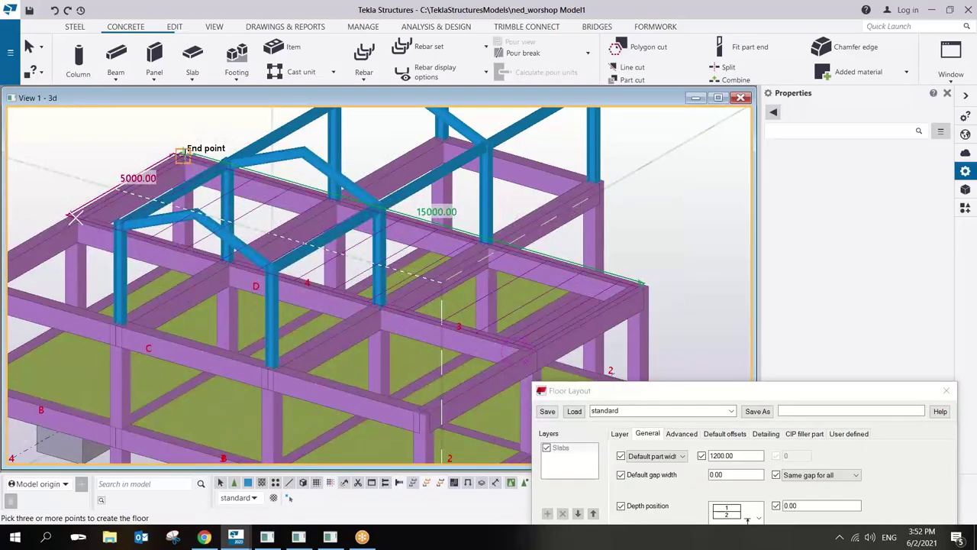
click(182, 155)
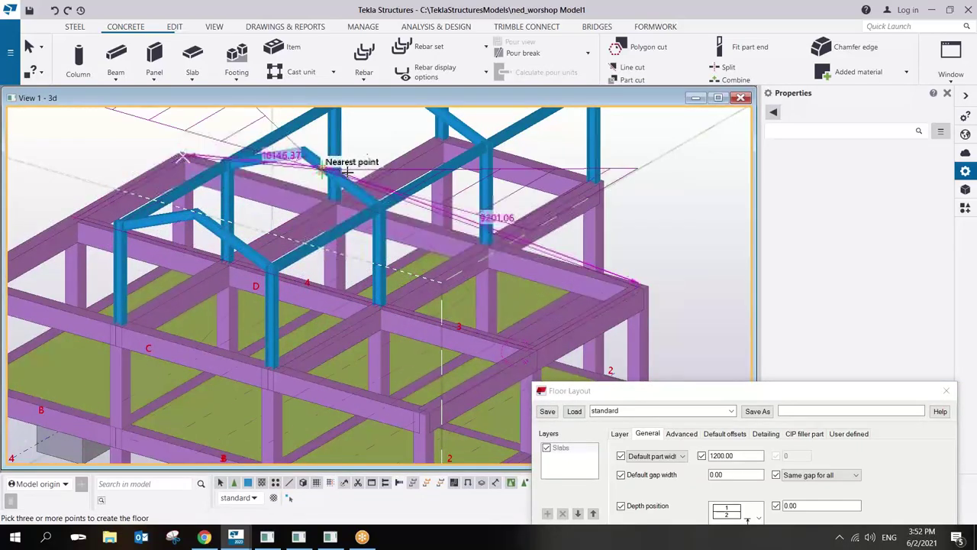
click(374, 143)
middle_click(374, 142)
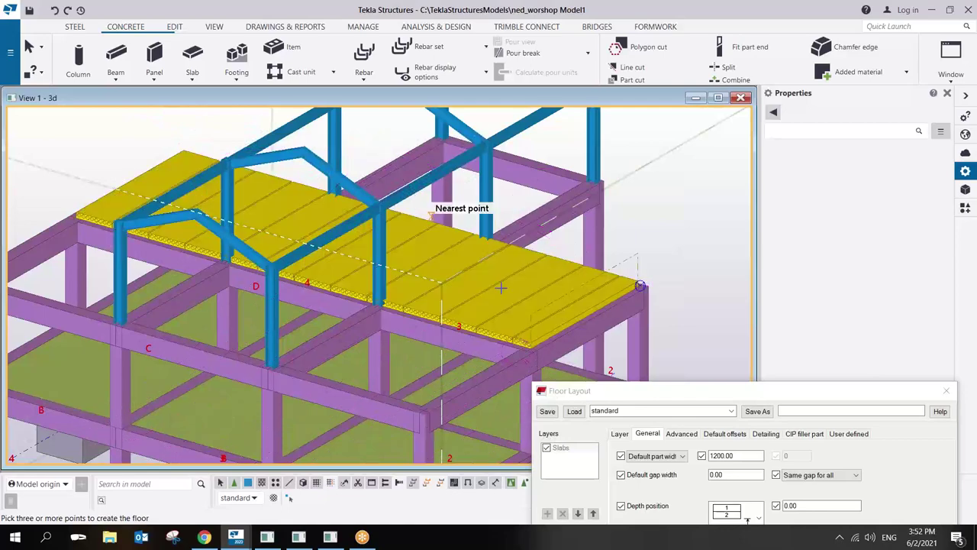
Zoom and pan around the model to inspect the new hollow-core floor.
scroll(367, 302, up, 8)
scroll(367, 302, down, 10)
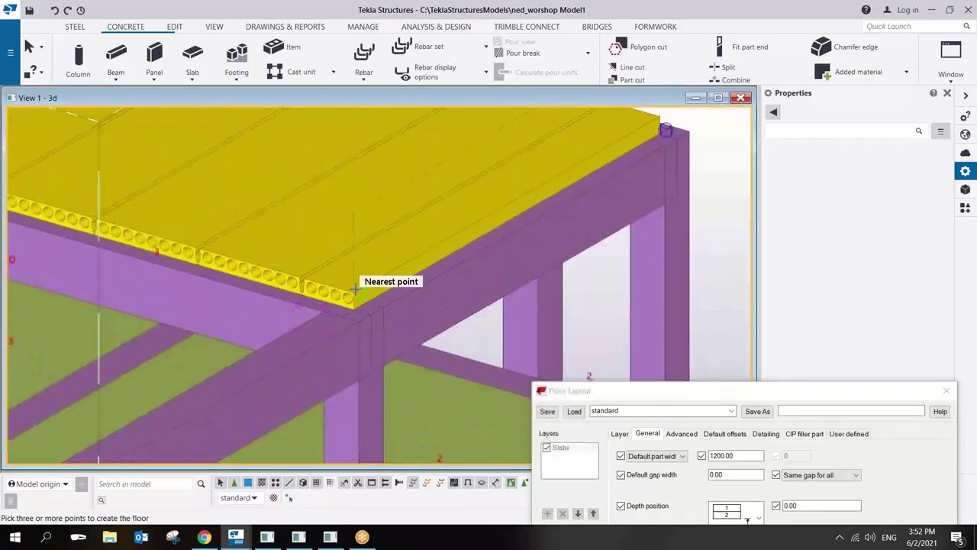
scroll(256, 234, up, 10)
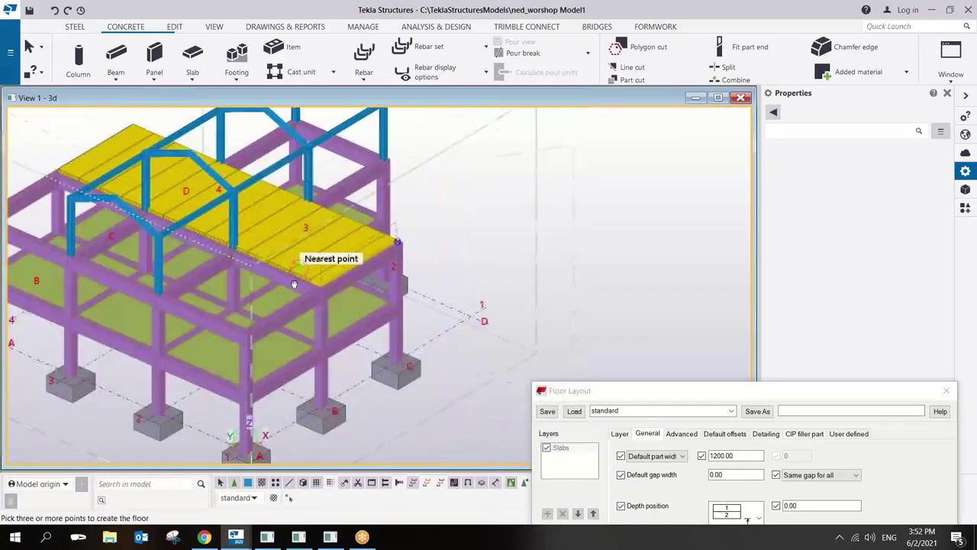
scroll(256, 275, down, 4)
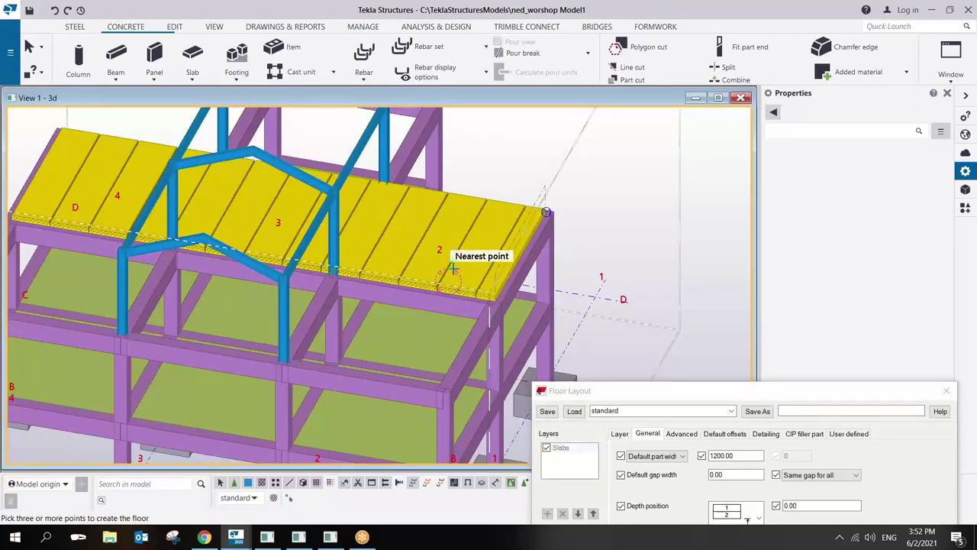
scroll(432, 277, down, 3)
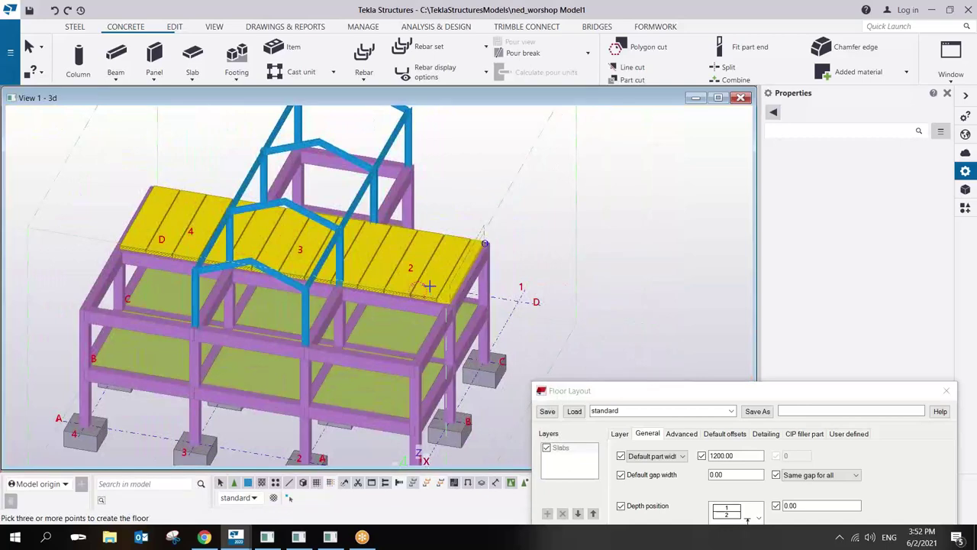
middle_drag(425, 272, 433, 231)
click(502, 191)
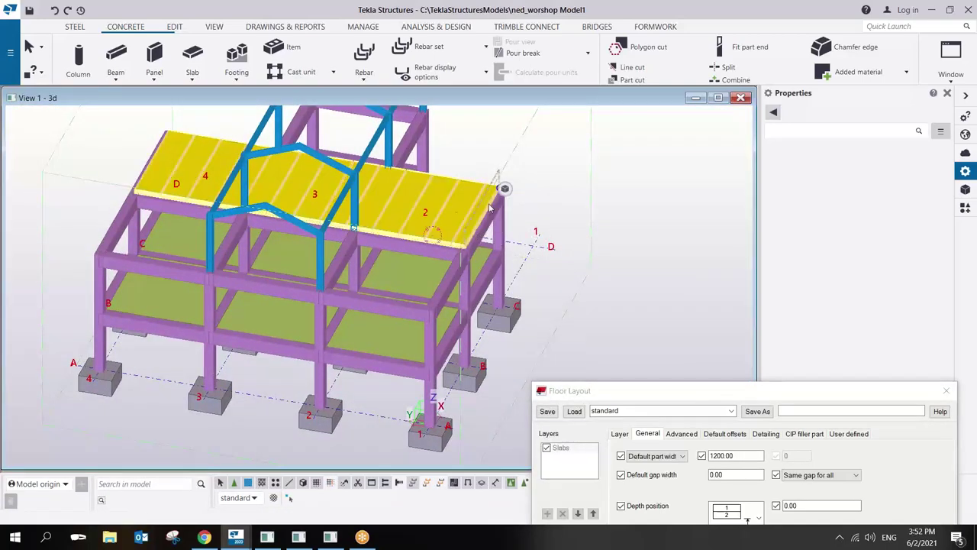
Select the existing floor layout component and start a new Floor layout command.
click(449, 213)
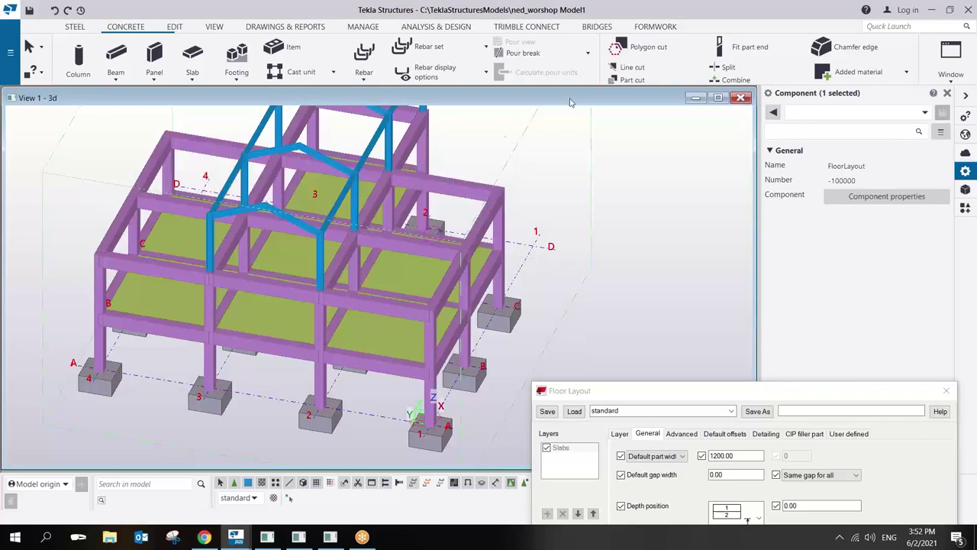
click(193, 80)
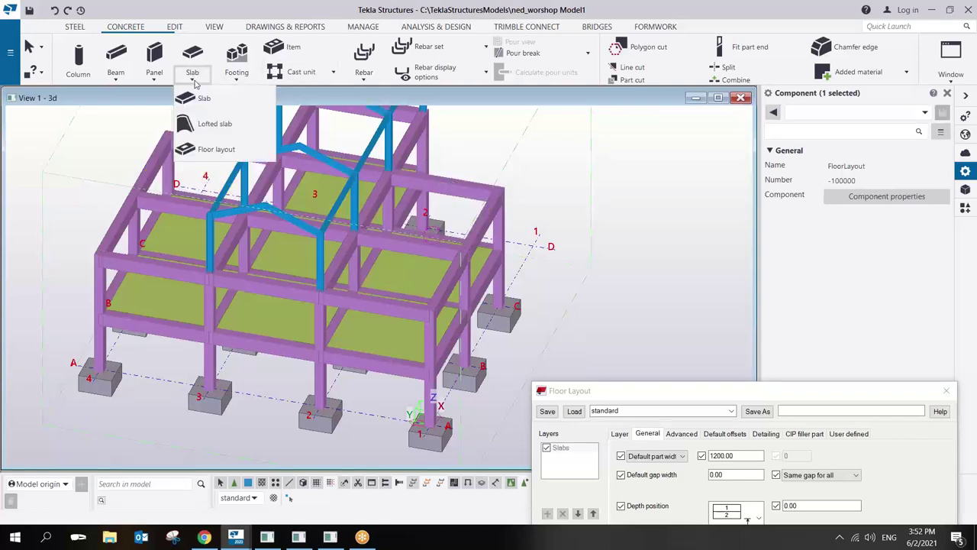
click(217, 149)
scroll(221, 157, up, 4)
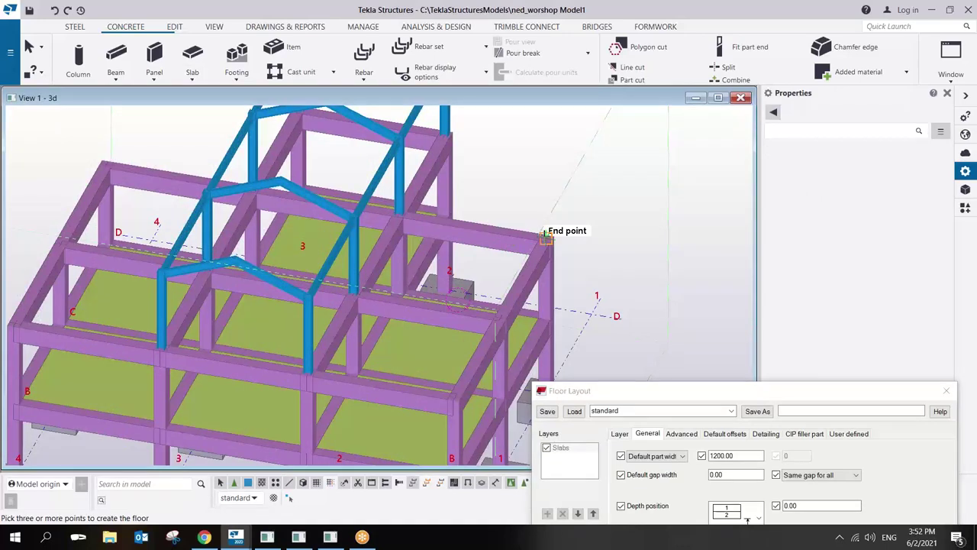
Pick the top-level beam corners for a 15000 × 5000 mm outline and finish to create the slabs.
click(545, 237)
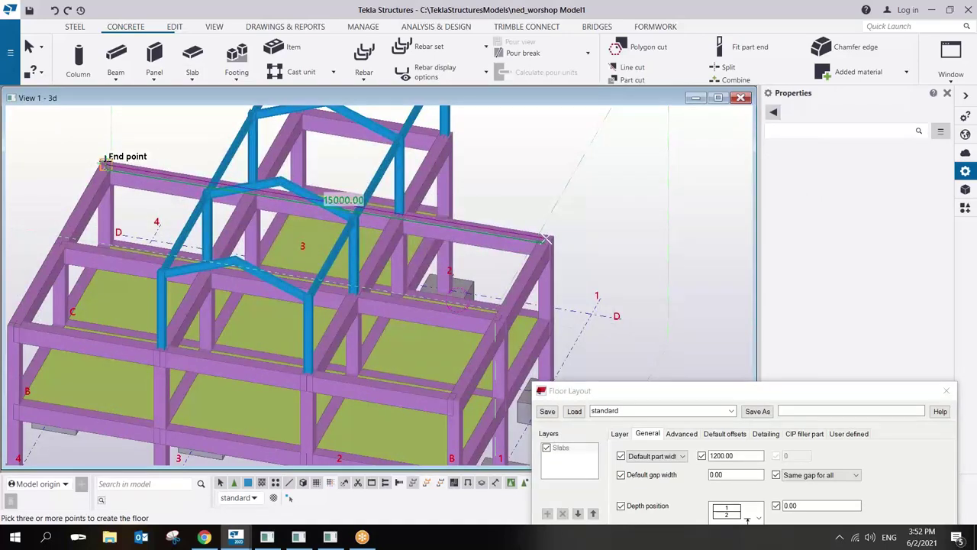
click(103, 161)
click(61, 243)
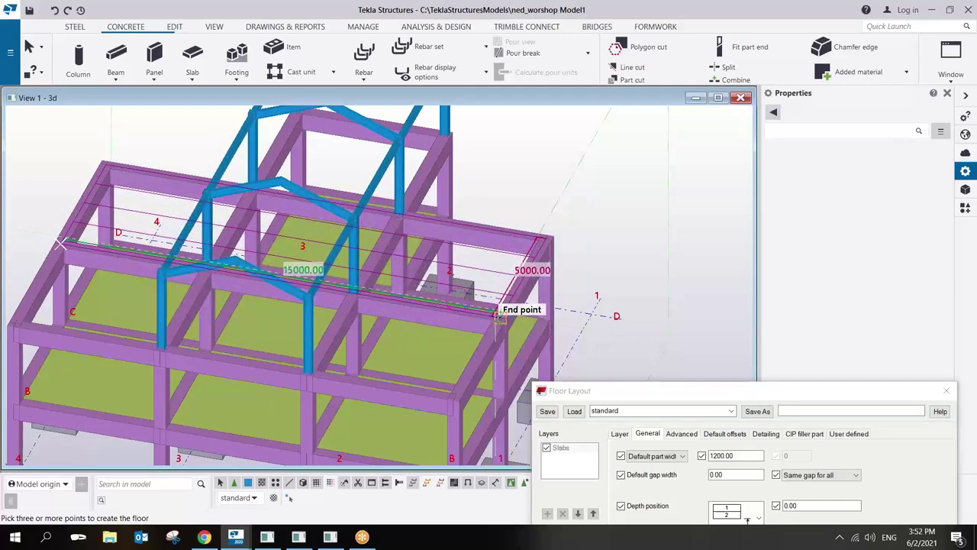
click(498, 316)
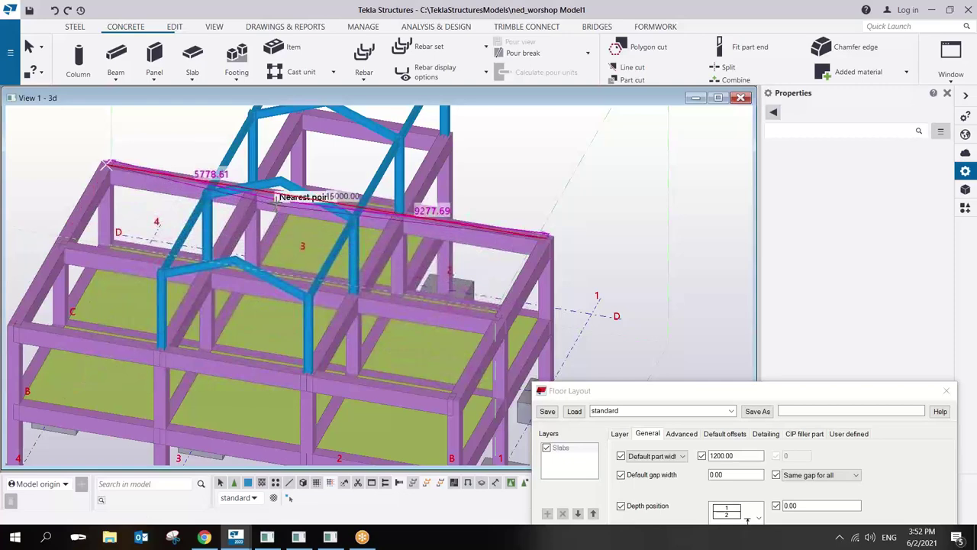
click(546, 240)
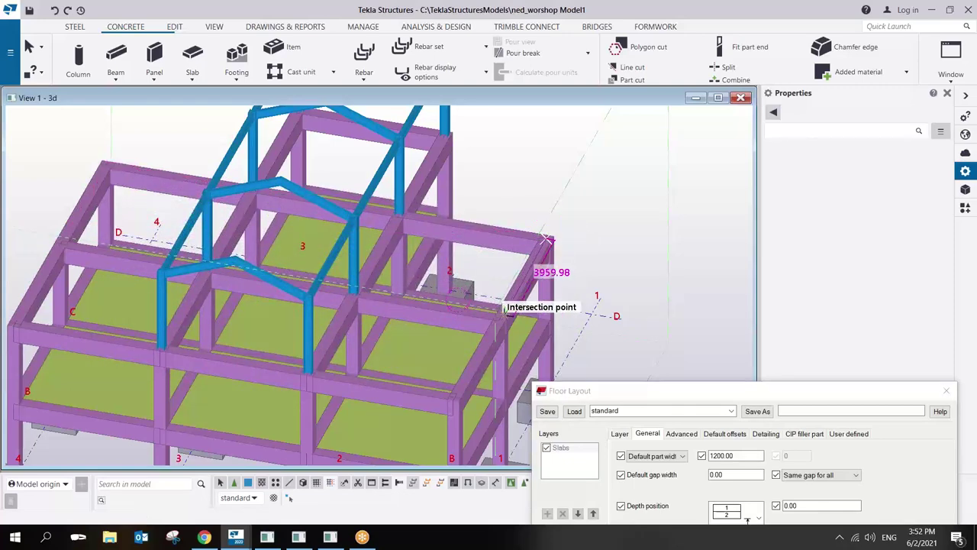
click(502, 315)
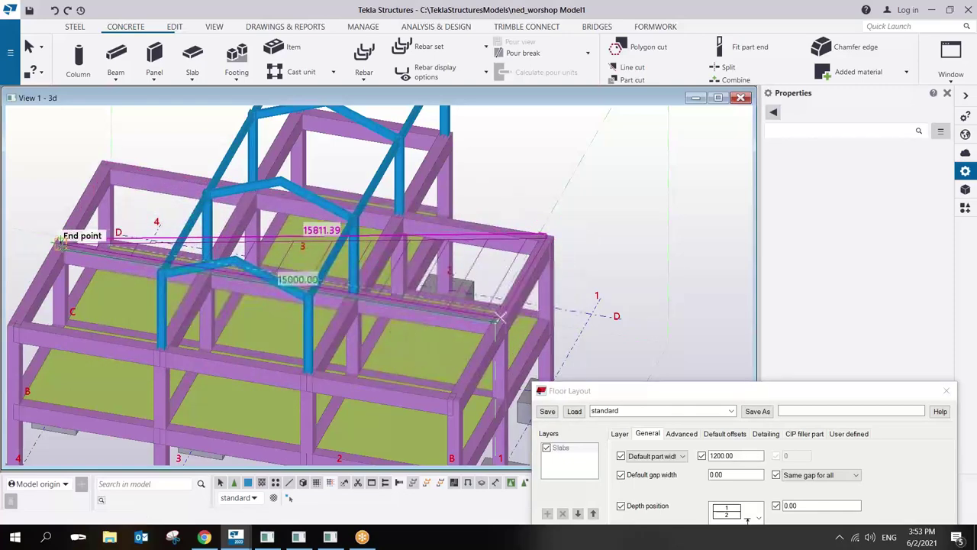
click(61, 240)
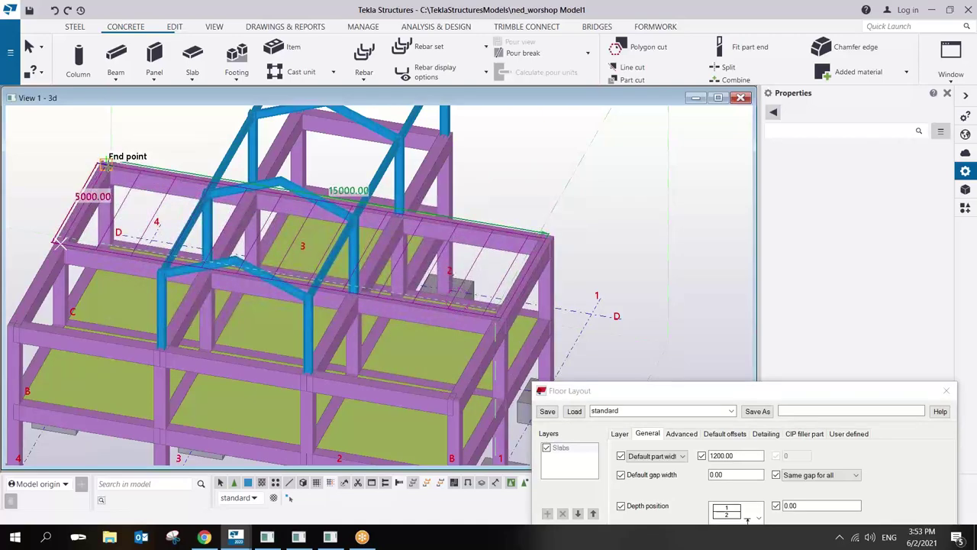
ctrl+middle_drag(109, 157, 333, 284)
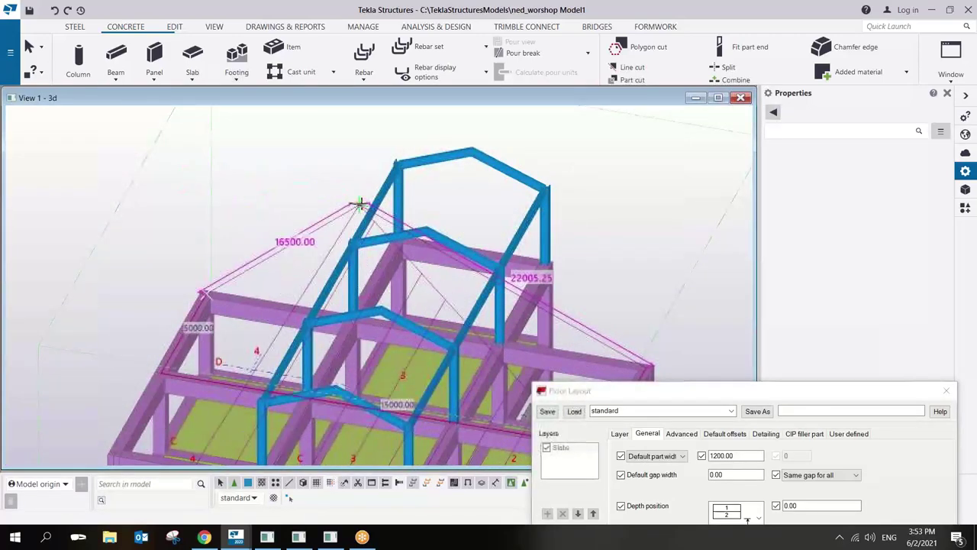
middle_drag(238, 282, 197, 187)
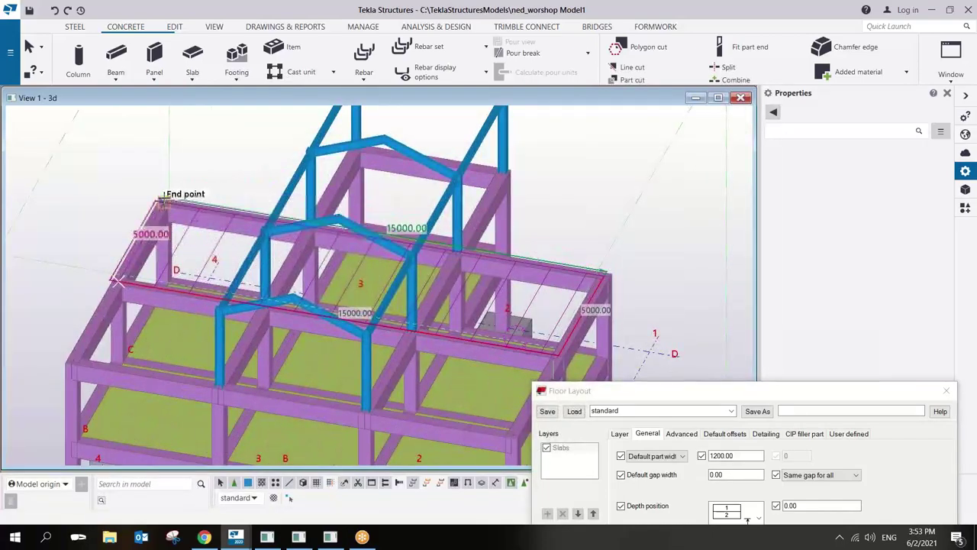
click(163, 200)
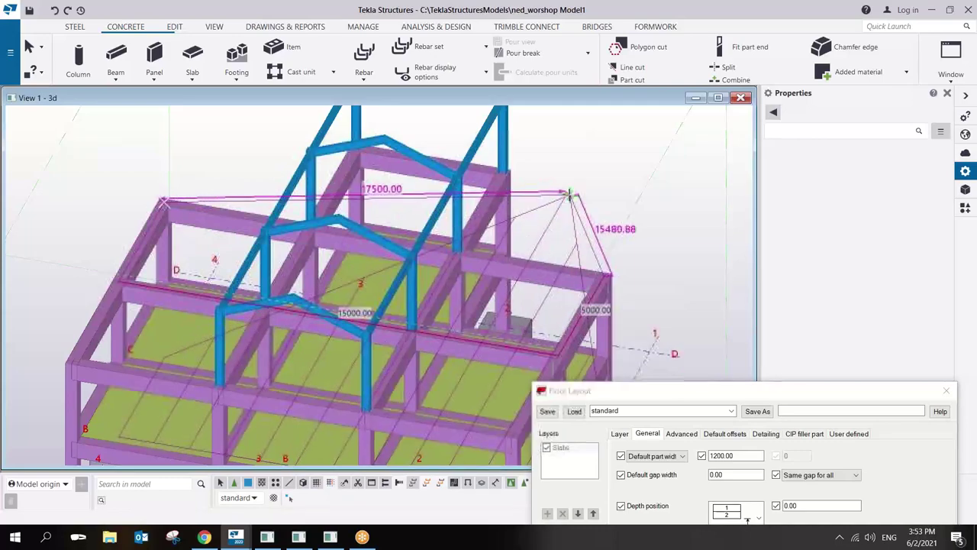
middle_click(570, 197)
right_click(583, 194)
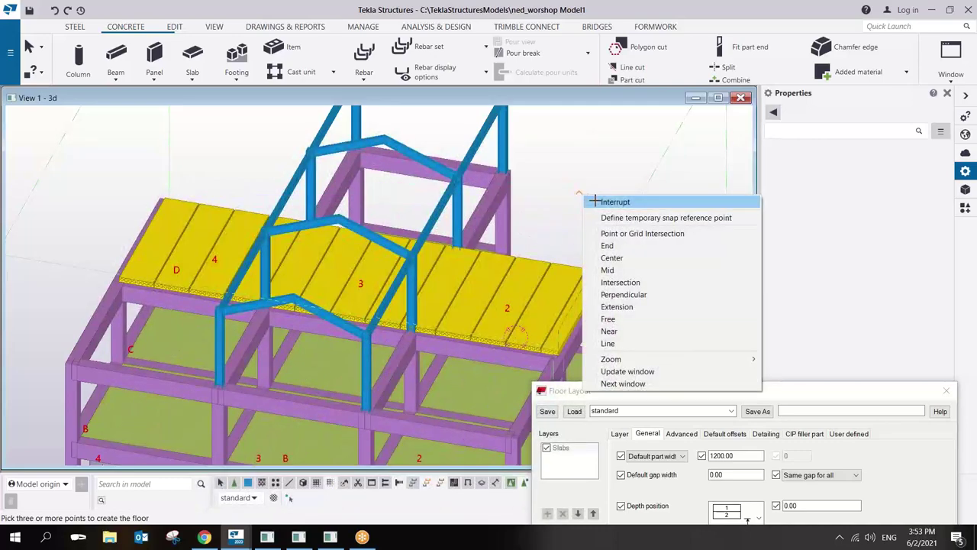
key(Escape)
scroll(452, 239, up, 2)
scroll(452, 239, up, 3)
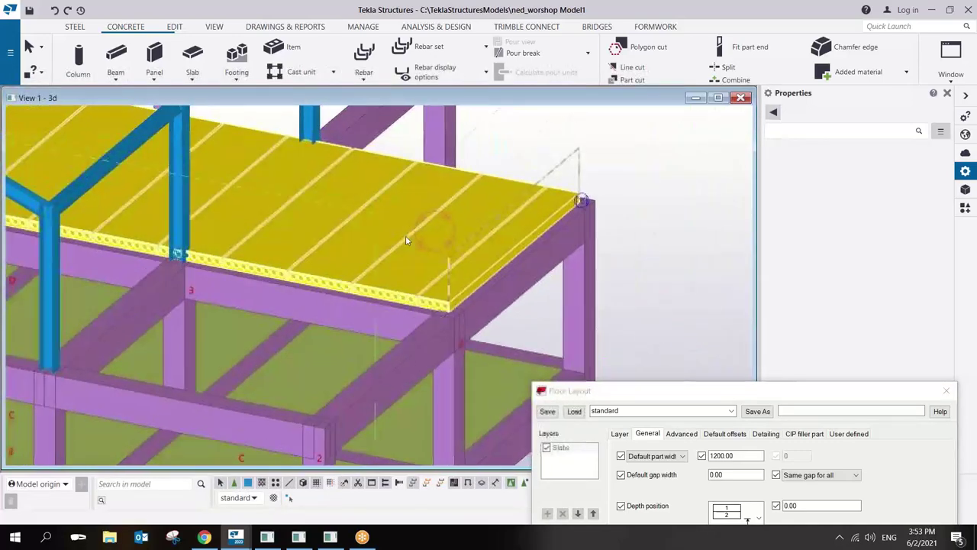
scroll(408, 310, down, 6)
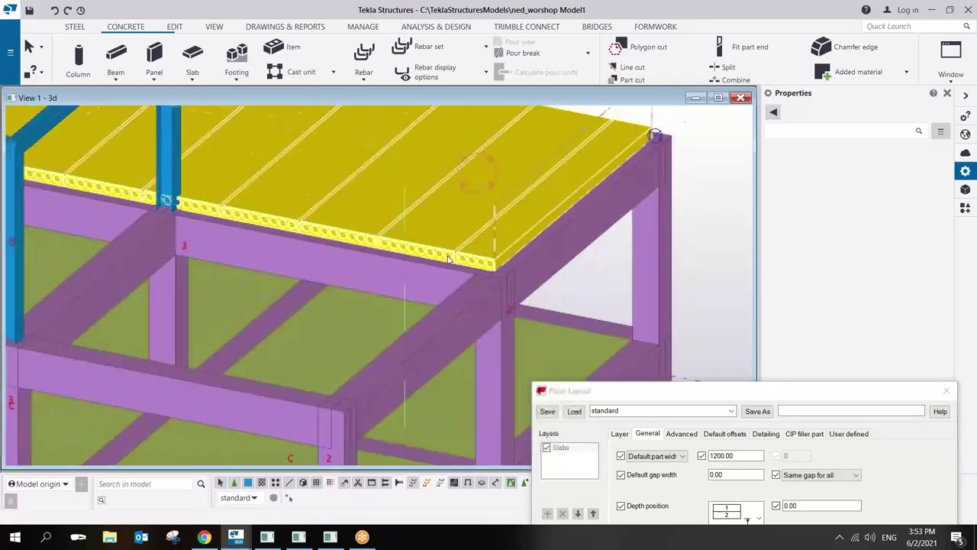
ctrl+middle_drag(356, 238, 426, 253)
scroll(452, 257, up, 3)
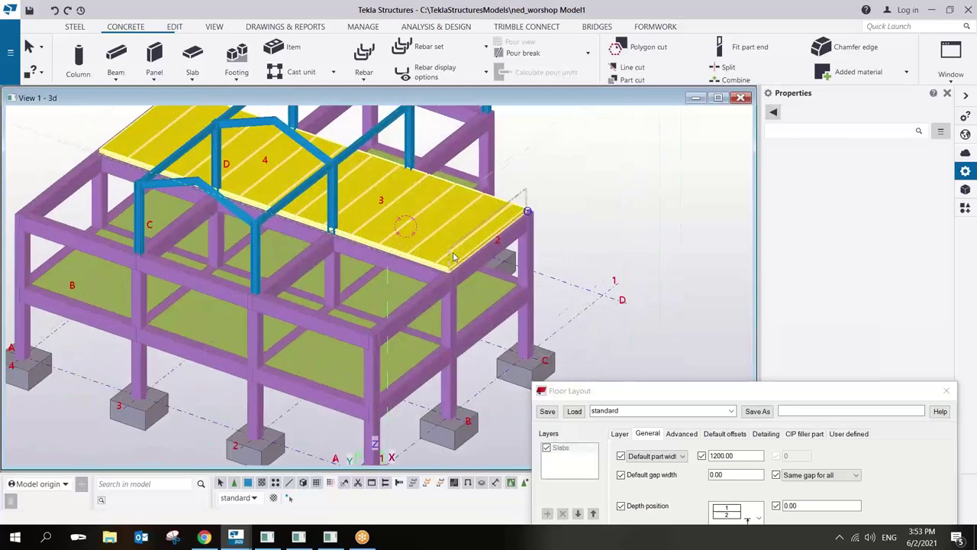
scroll(456, 229, down, 2)
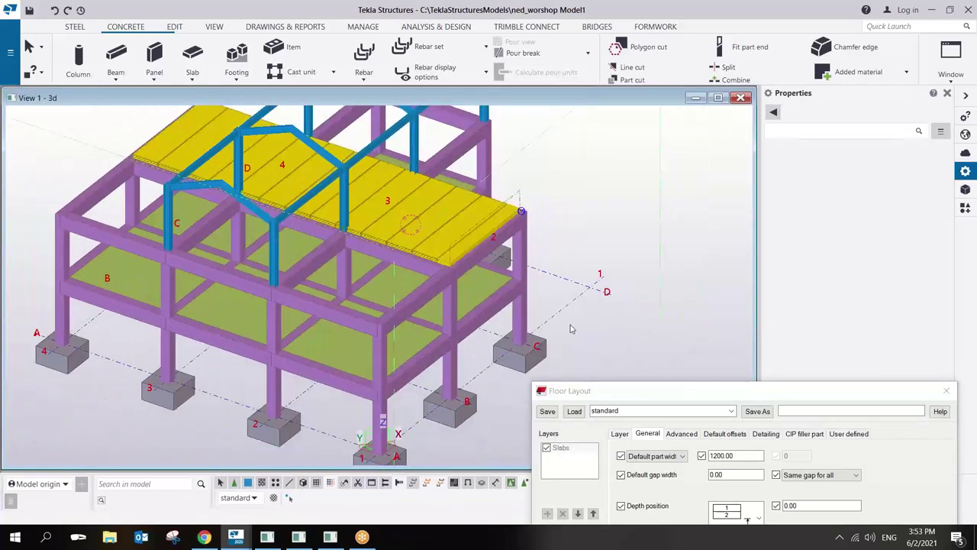
drag(615, 390, 449, 257)
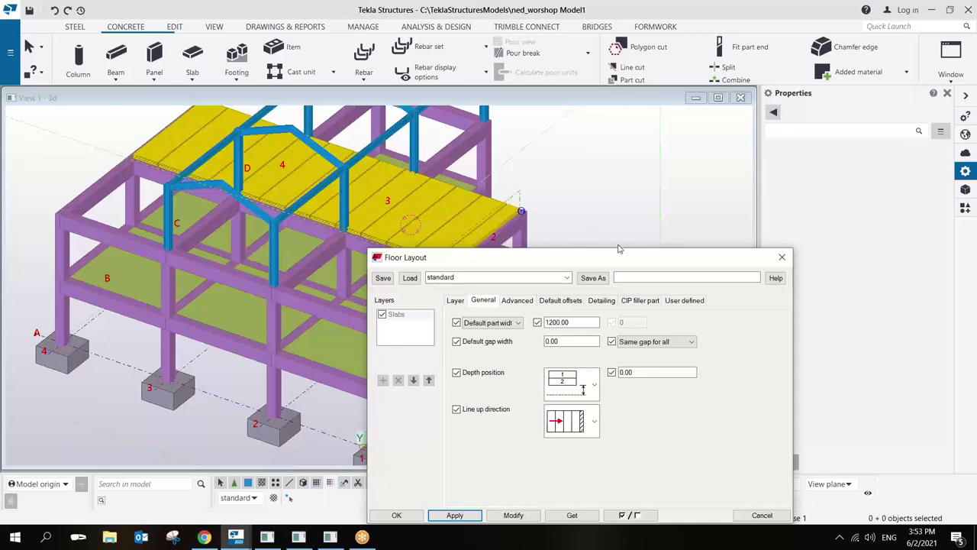
drag(622, 263, 452, 227)
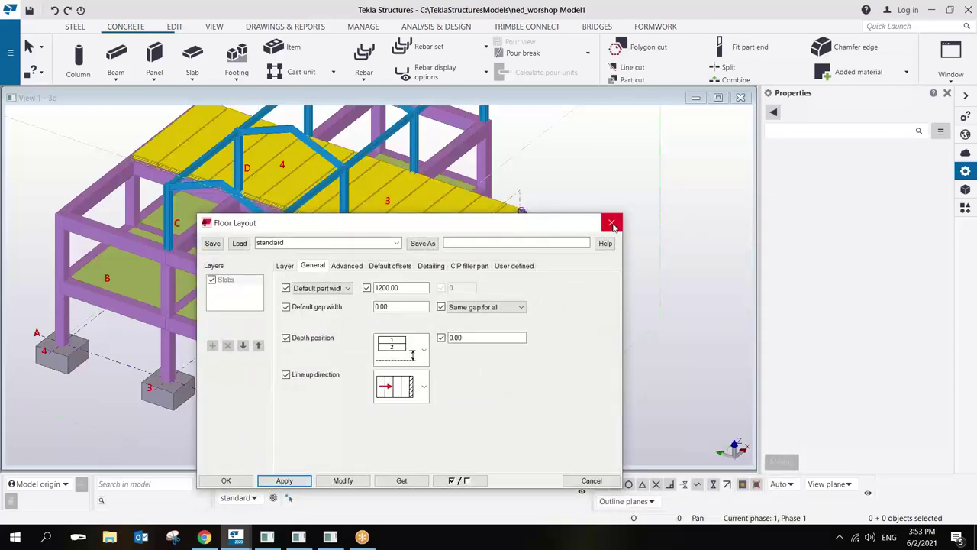
drag(525, 229, 633, 248)
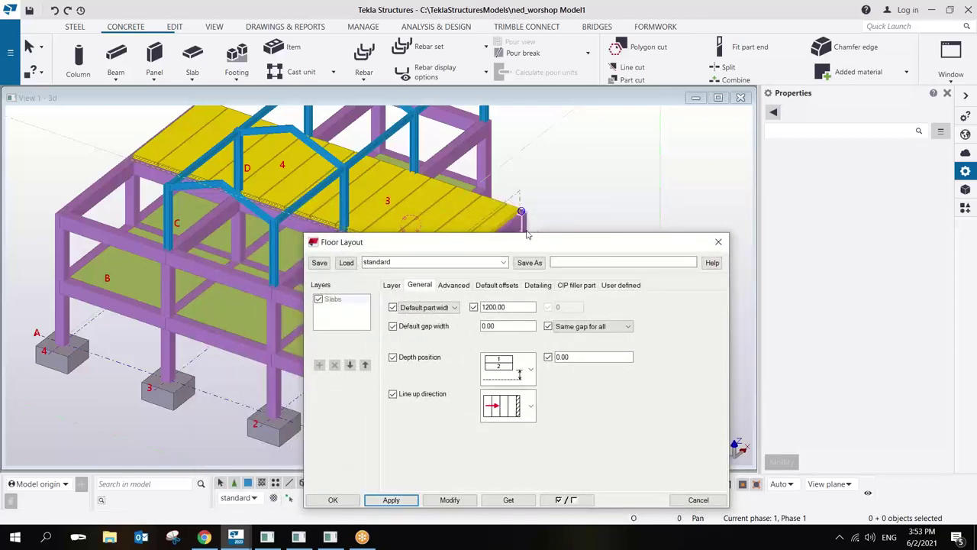
drag(504, 246, 535, 240)
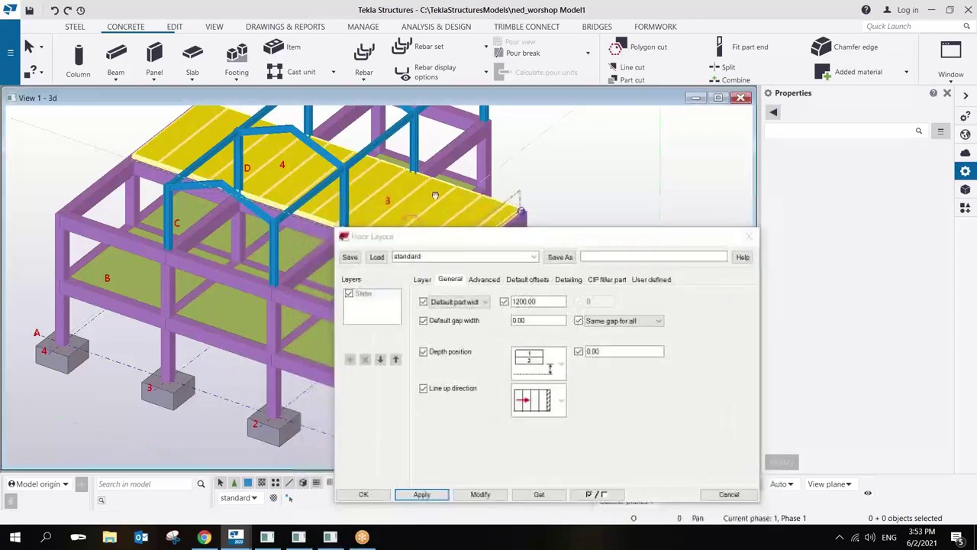
scroll(299, 200, down, 3)
middle_drag(300, 200, 289, 219)
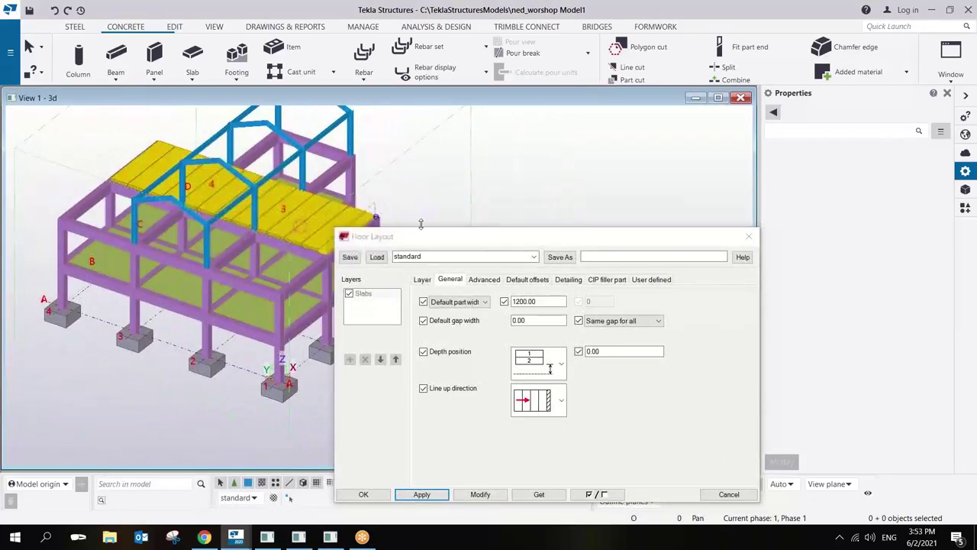
mouse_move(429, 244)
mouse_down()
mouse_move(446, 234)
mouse_move(421, 239)
mouse_up()
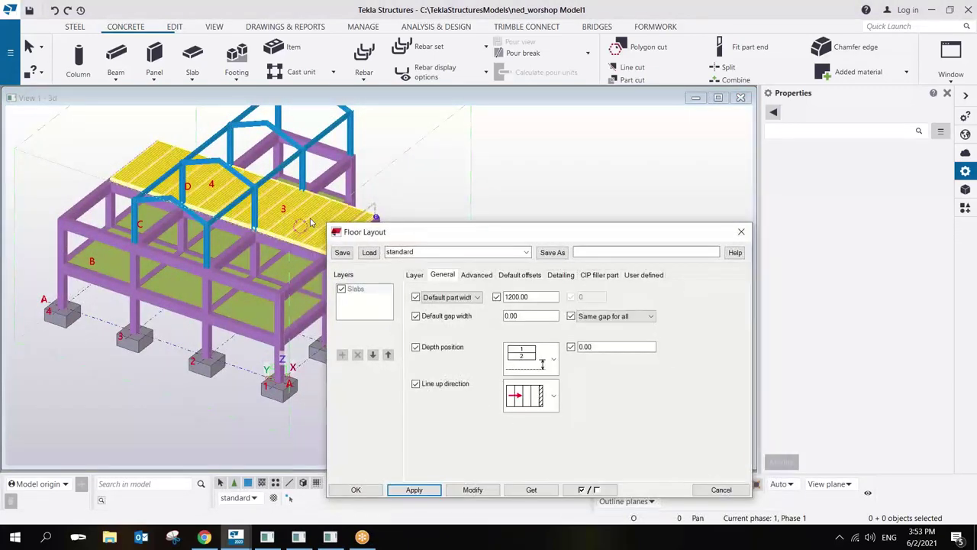
scroll(305, 217, down, 2)
scroll(297, 219, up, 3)
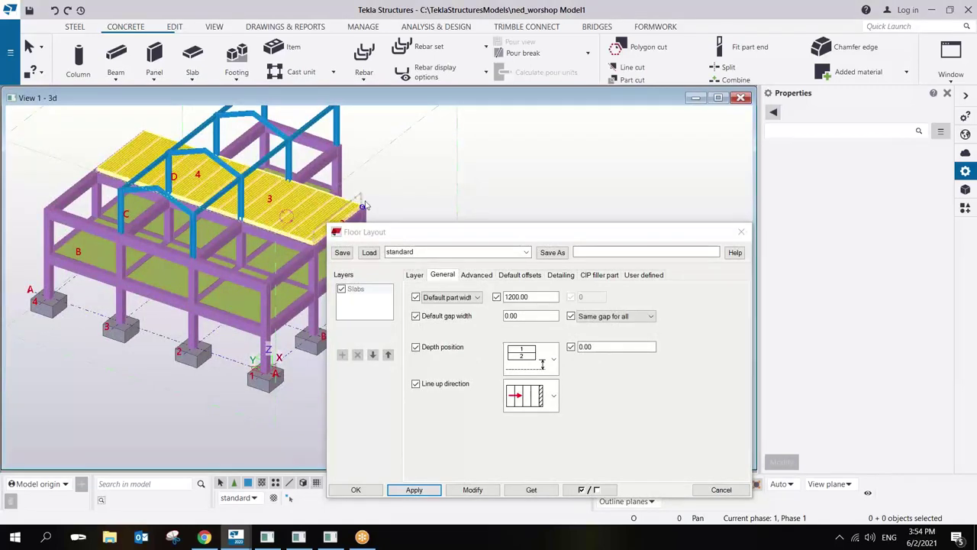
scroll(359, 203, up, 2)
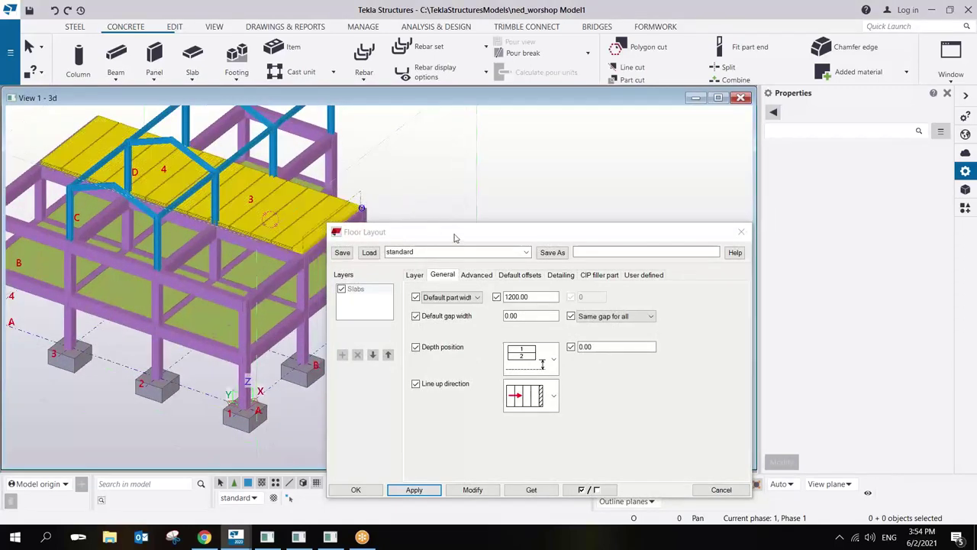
mouse_move(454, 238)
mouse_down()
mouse_move(490, 258)
mouse_move(458, 232)
mouse_up()
scroll(313, 211, up, 2)
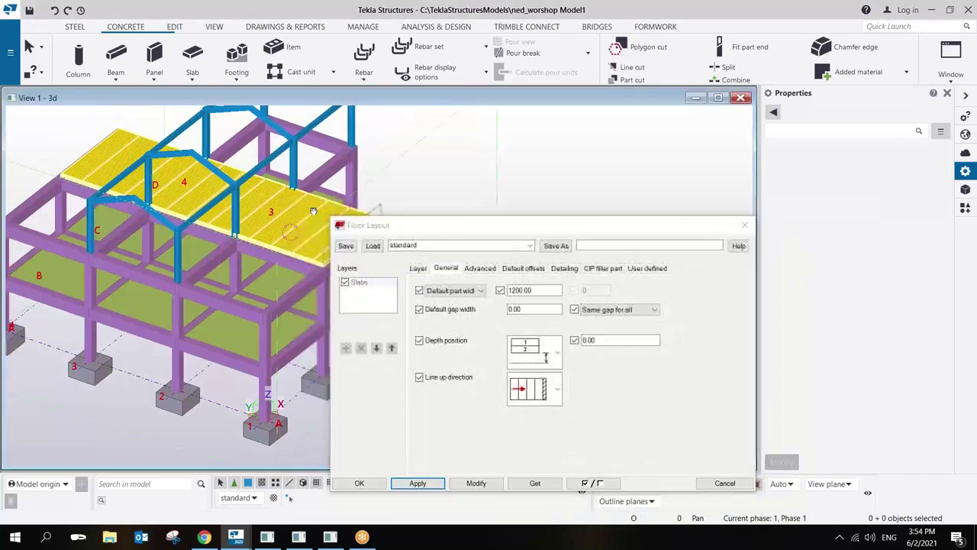
middle_drag(313, 211, 338, 203)
drag(413, 236, 408, 223)
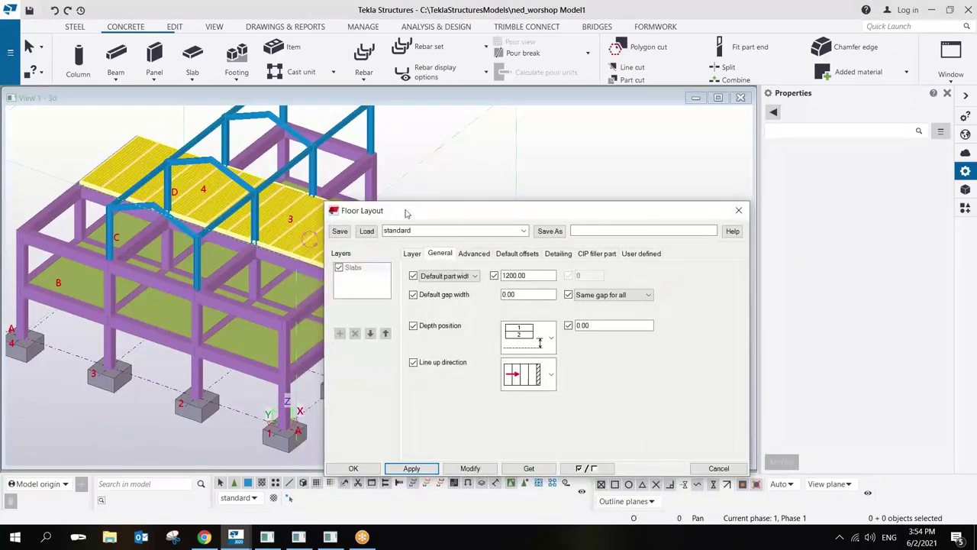
drag(445, 216, 458, 246)
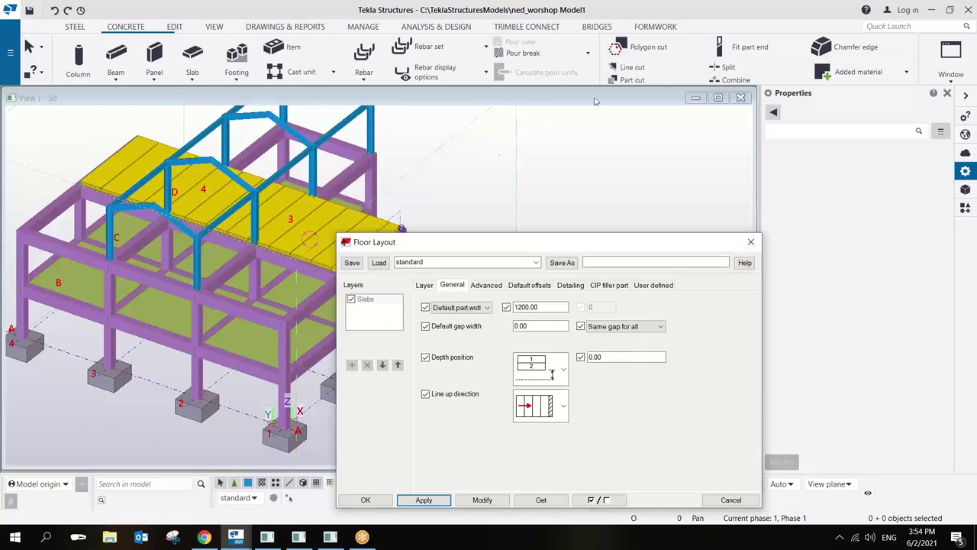
click(747, 68)
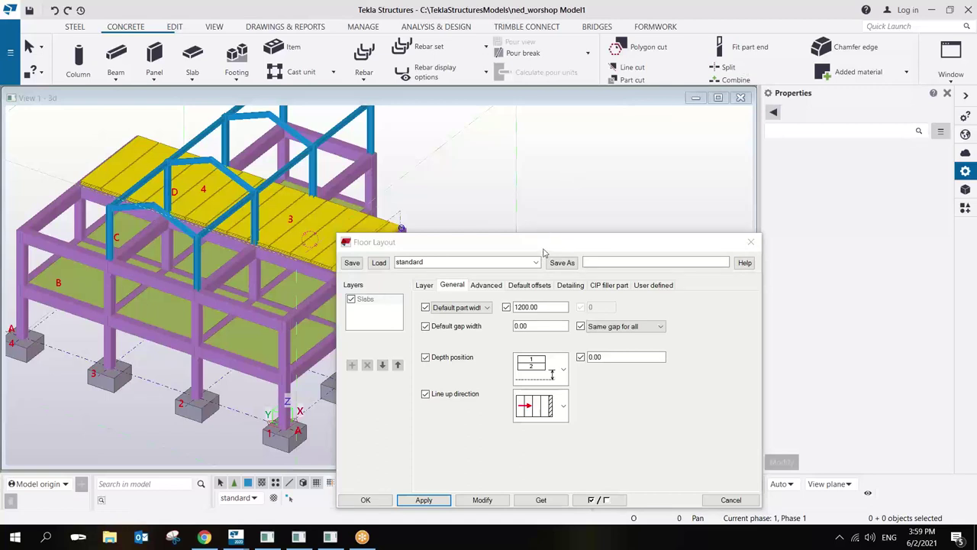
Move the Floor Layout dialog aside, zoom out the 3D frame, then close the dialog.
mouse_move(560, 242)
mouse_down()
mouse_move(473, 233)
mouse_move(428, 244)
mouse_move(574, 230)
mouse_move(560, 228)
mouse_up()
middle_drag(441, 190, 449, 200)
scroll(449, 200, down, 5)
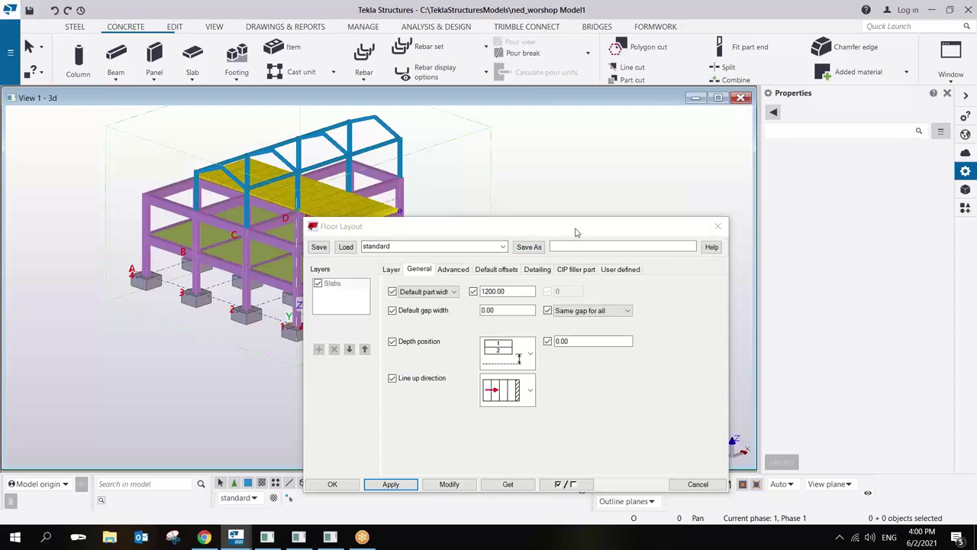
drag(548, 233, 500, 223)
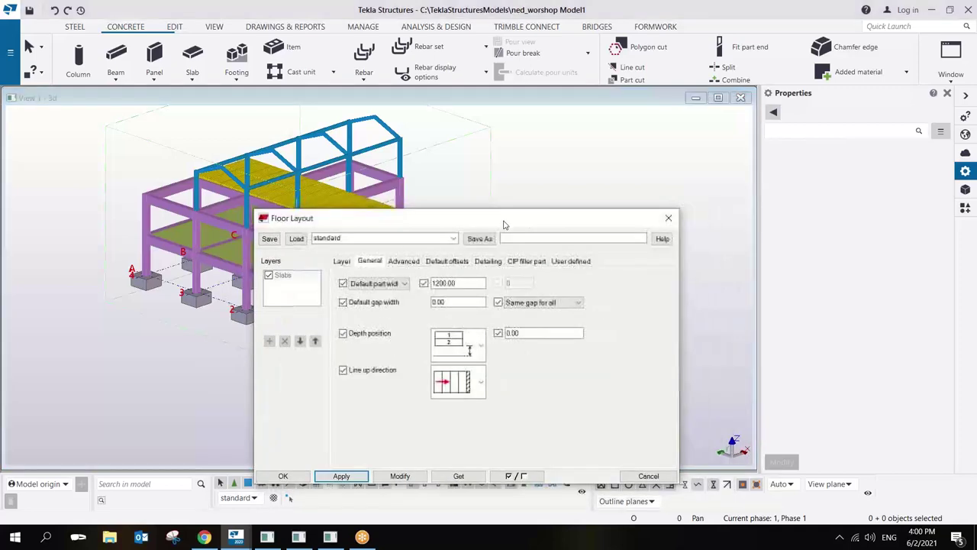
click(669, 217)
Zoom and orbit the view close in on the slab-to-beam corner junction.
scroll(480, 256, up, 3)
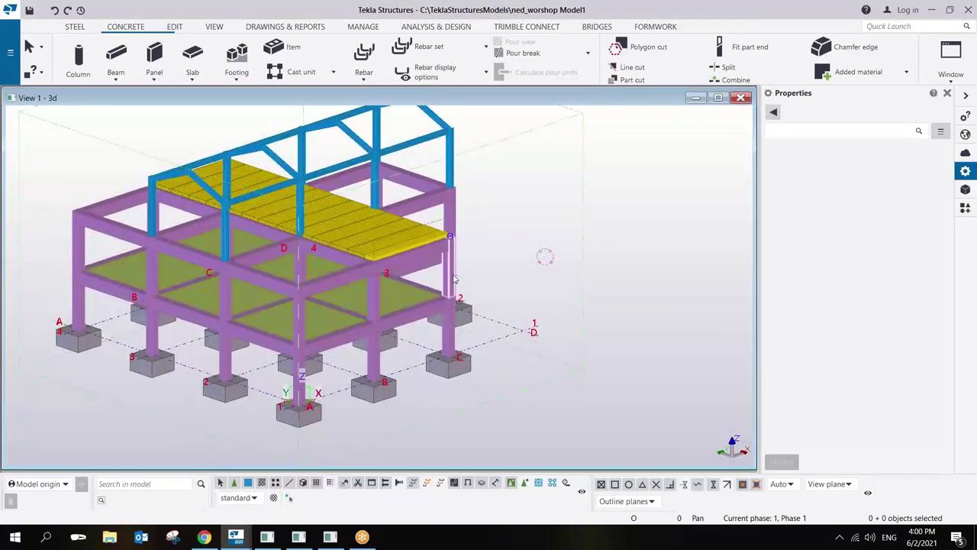
scroll(395, 255, up, 5)
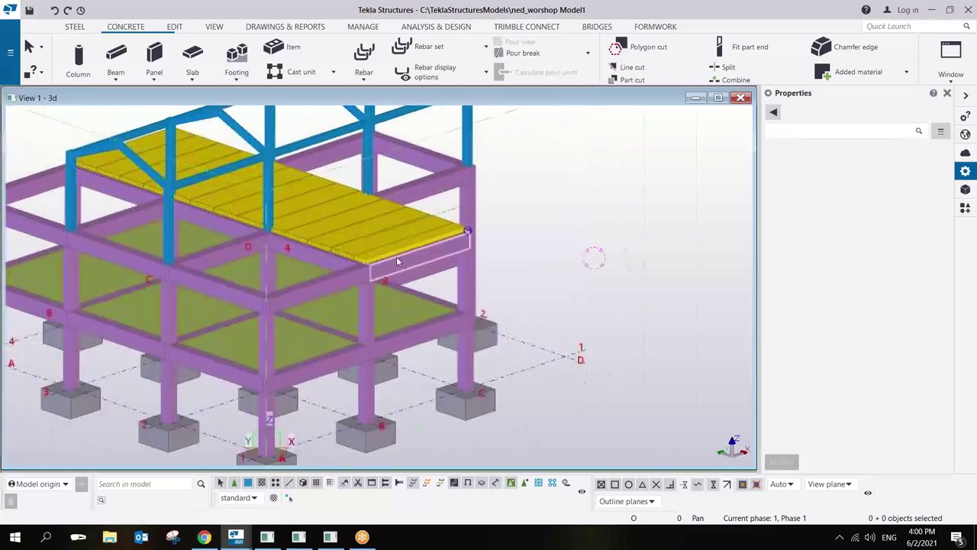
scroll(385, 280, up, 5)
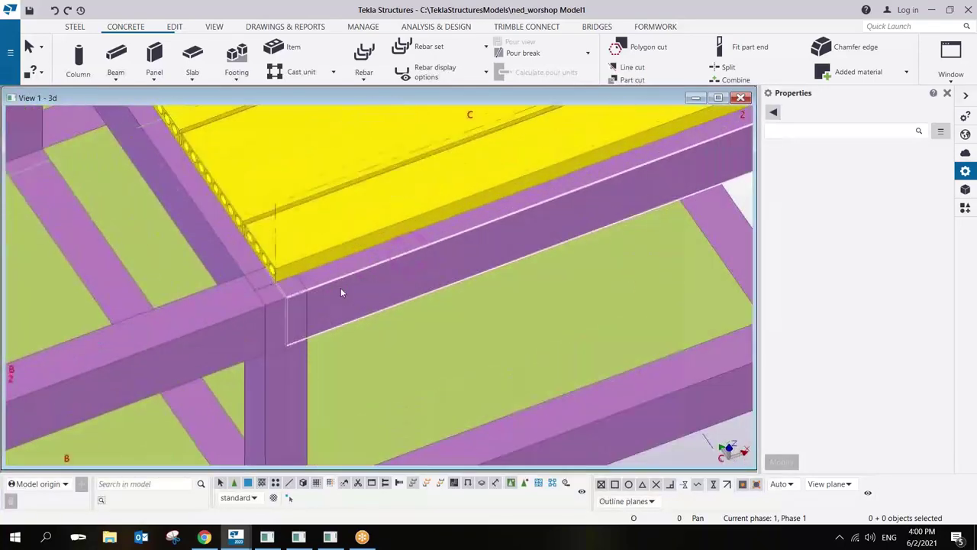
scroll(275, 279, down, 3)
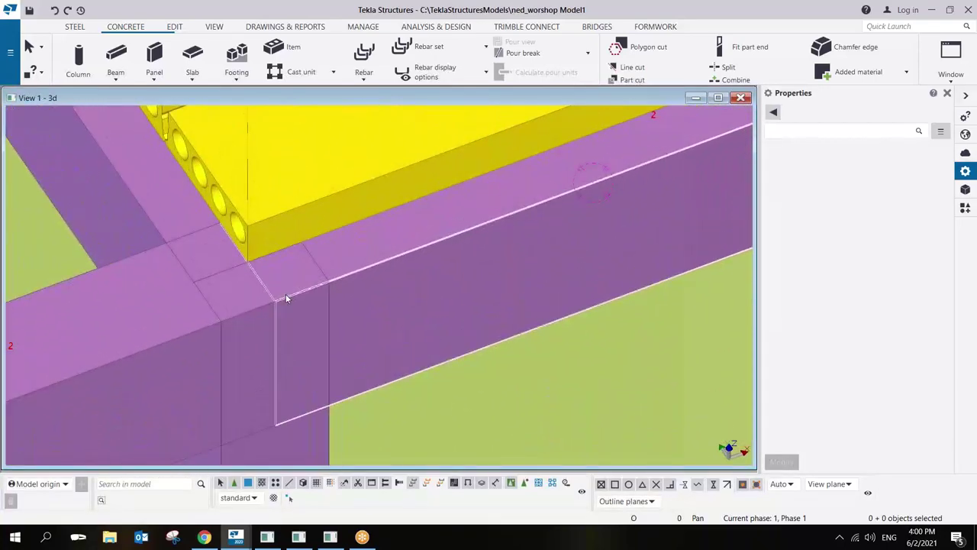
scroll(286, 298, down, 5)
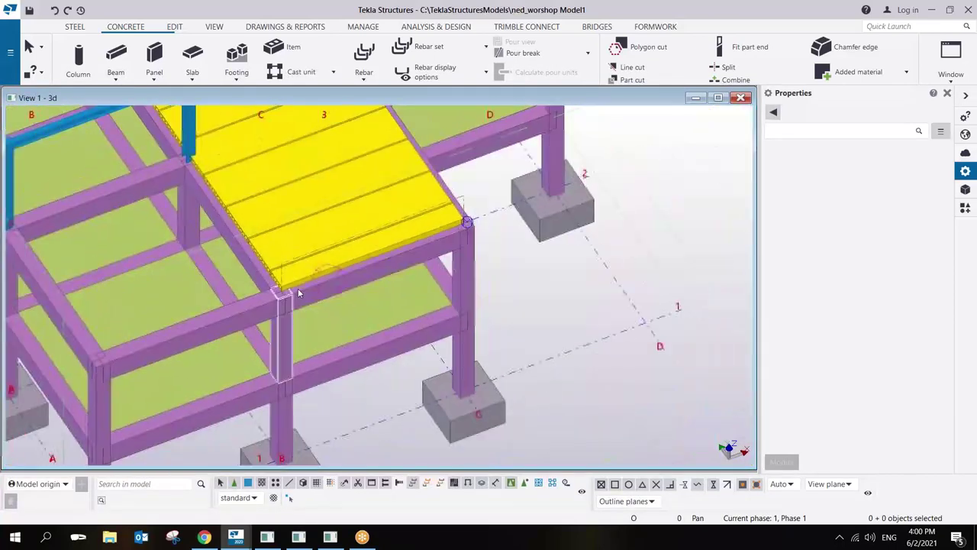
scroll(268, 302, up, 4)
scroll(270, 307, up, 4)
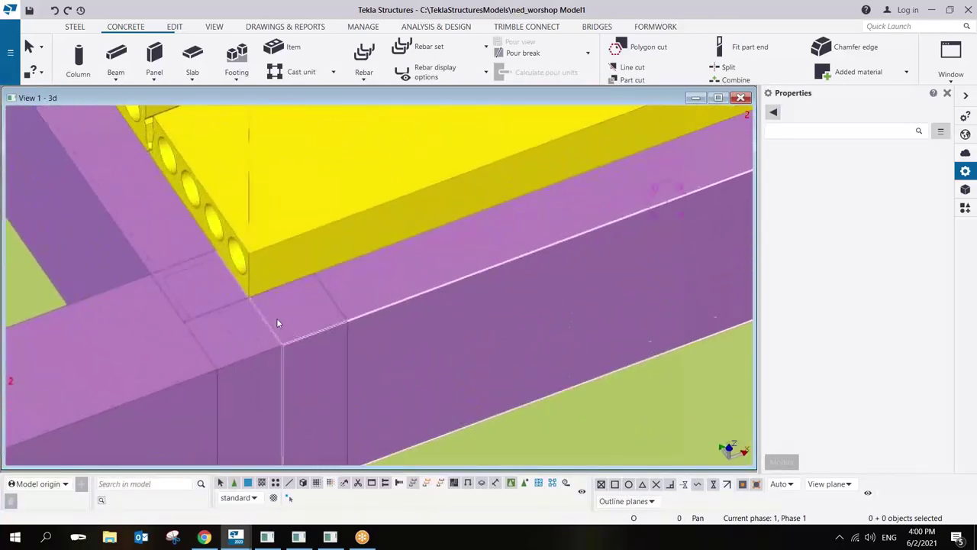
scroll(277, 318, down, 2)
scroll(348, 280, down, 6)
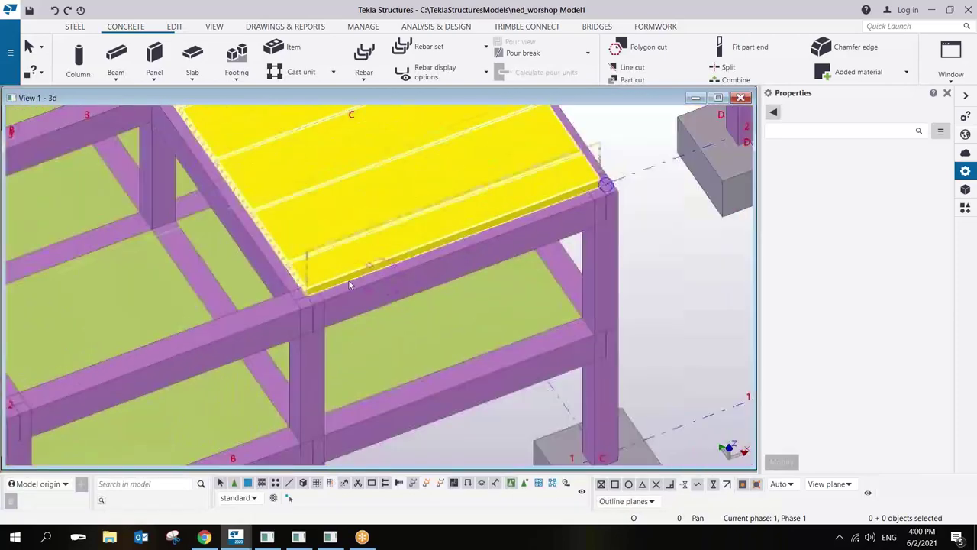
scroll(414, 265, down, 2)
ctrl+middle_drag(415, 265, 415, 170)
scroll(415, 170, up, 6)
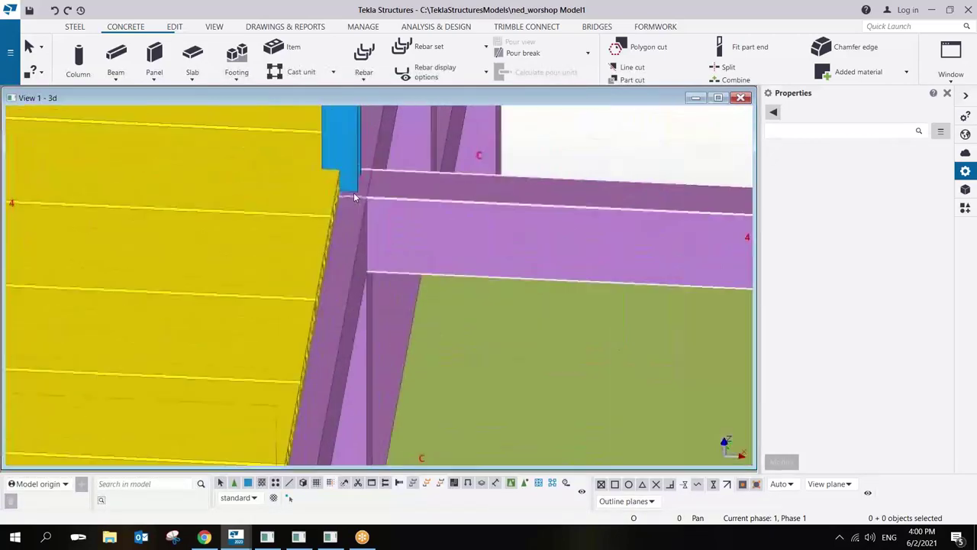
ctrl+middle_drag(354, 193, 221, 191)
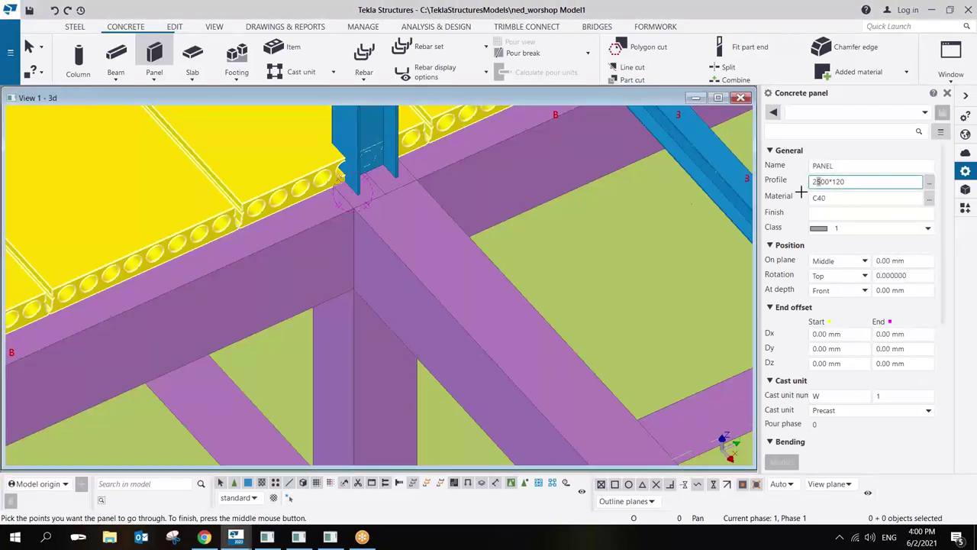
Set the concrete panel profile to 2800*120 and its class to 5.
key(Delete)
text(8)
scroll(512, 272, down, 4)
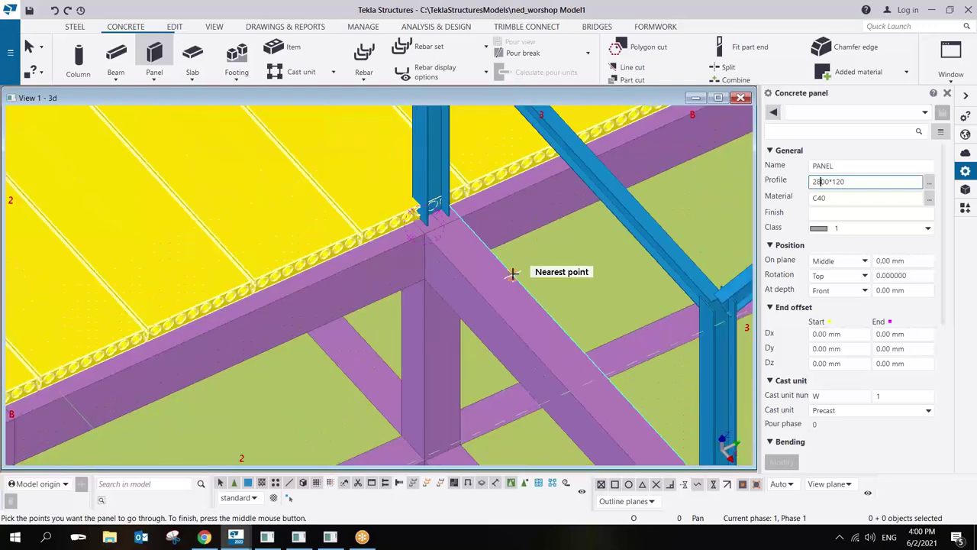
scroll(603, 241, up, 5)
scroll(603, 241, up, 3)
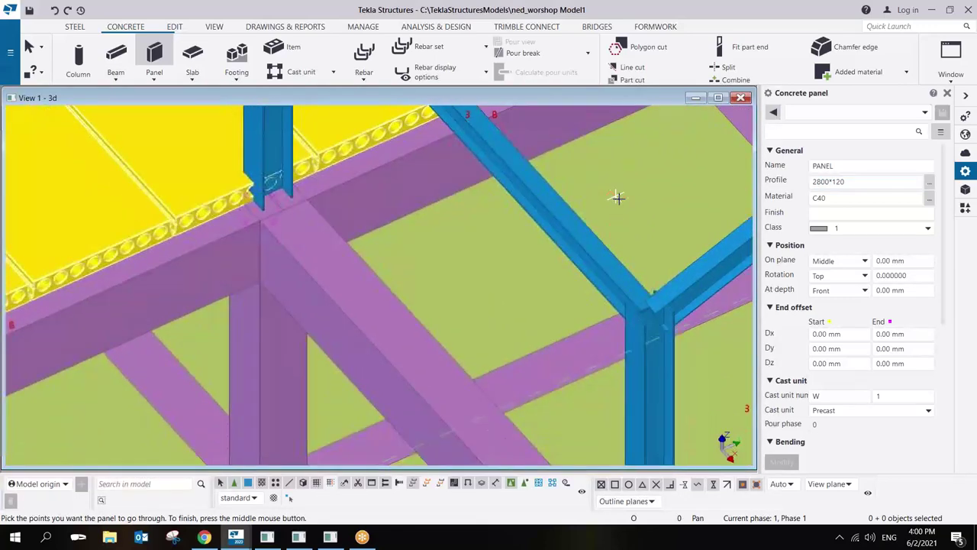
click(870, 228)
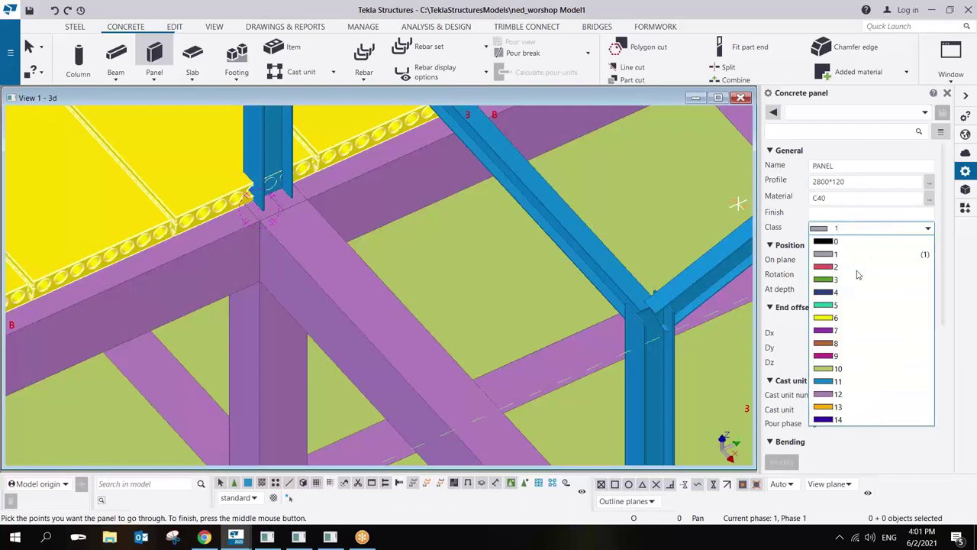
click(834, 305)
Place the first upper-floor wall panel between the column-slab corner and the next column.
middle_drag(468, 312, 479, 318)
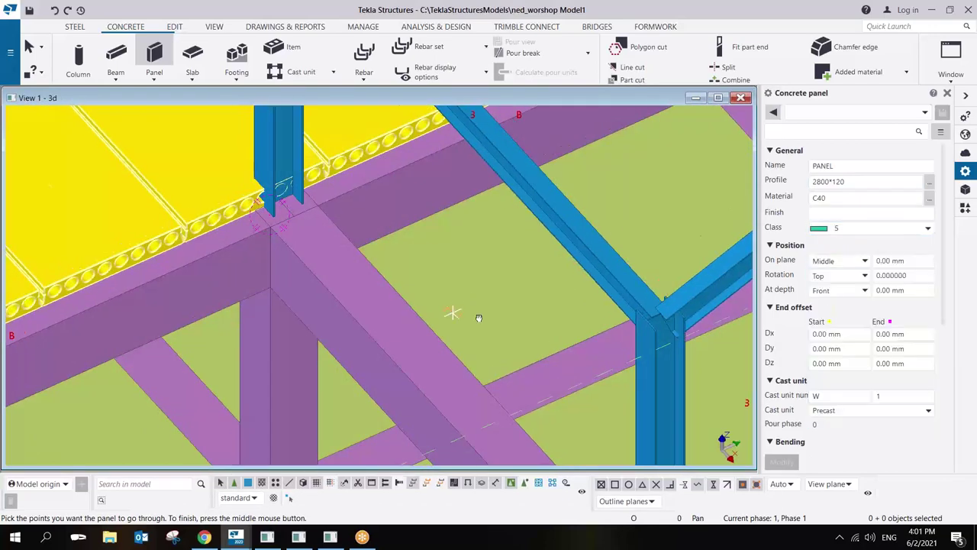
scroll(479, 318, down, 3)
scroll(467, 263, up, 8)
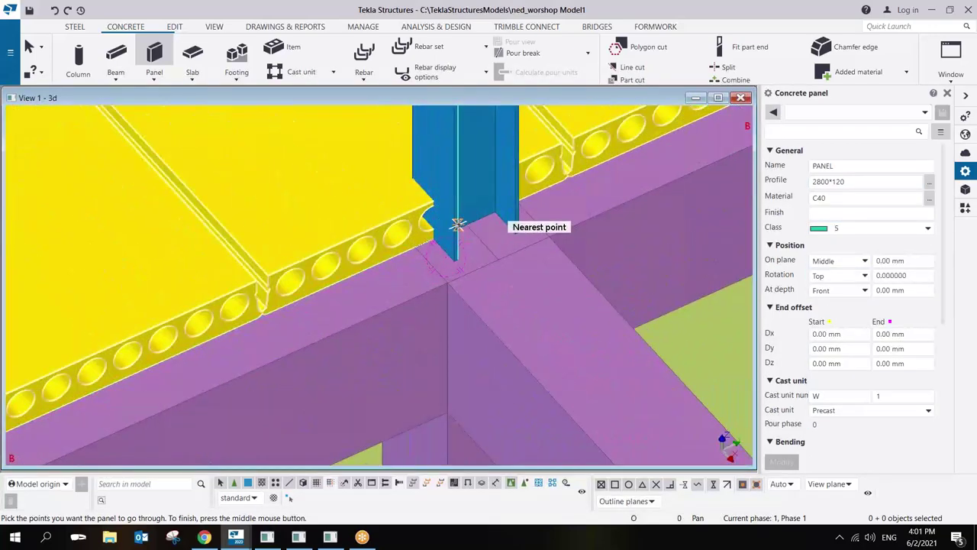
click(465, 222)
scroll(480, 236, down, 6)
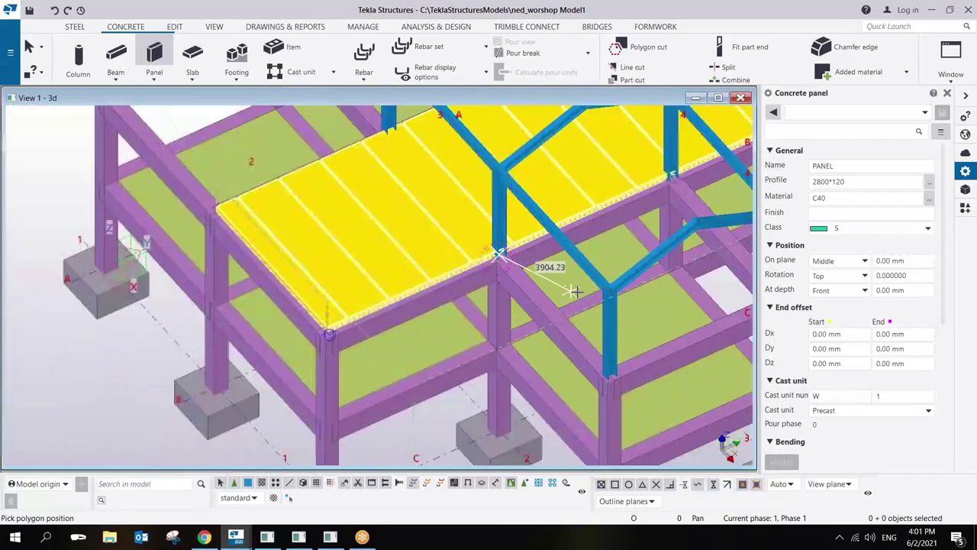
scroll(574, 290, up, 10)
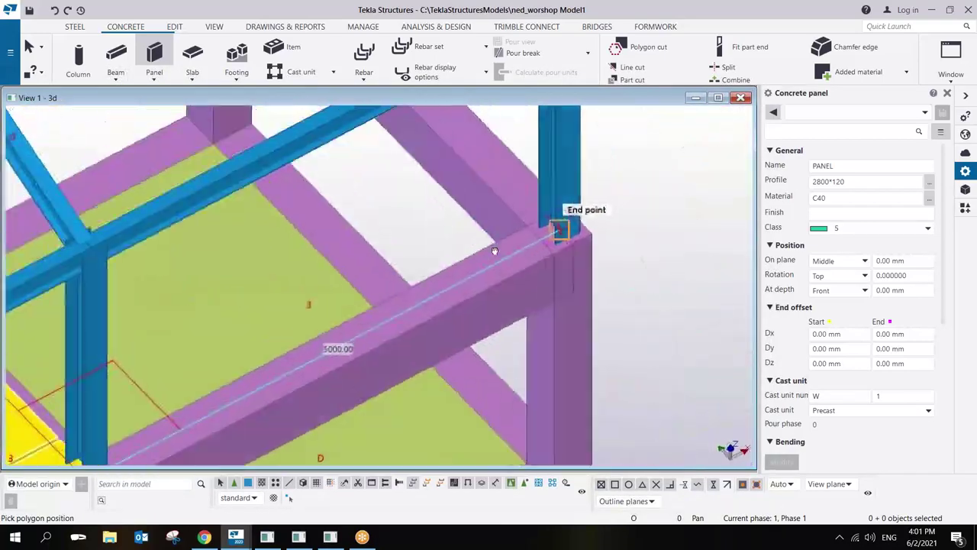
ctrl+middle_drag(494, 250, 556, 229)
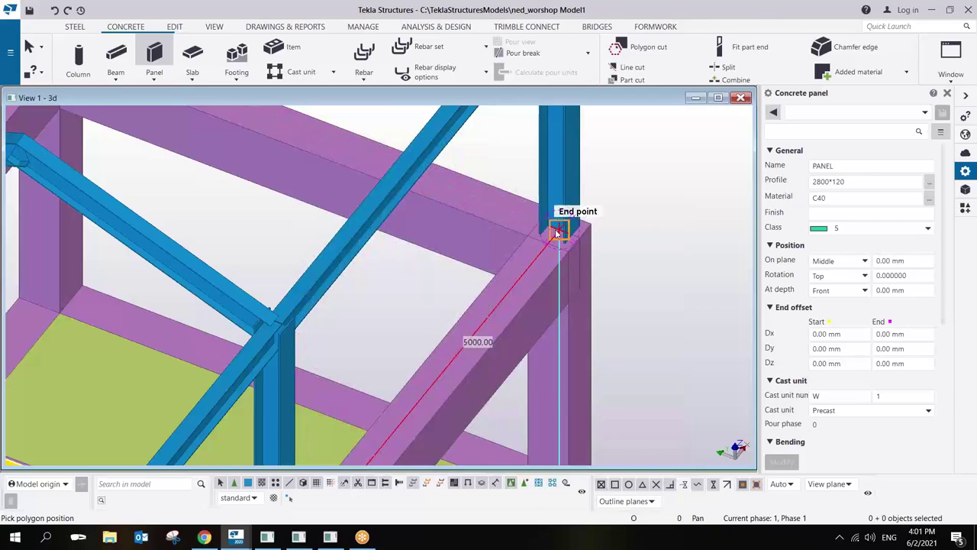
click(638, 214)
scroll(628, 218, down, 8)
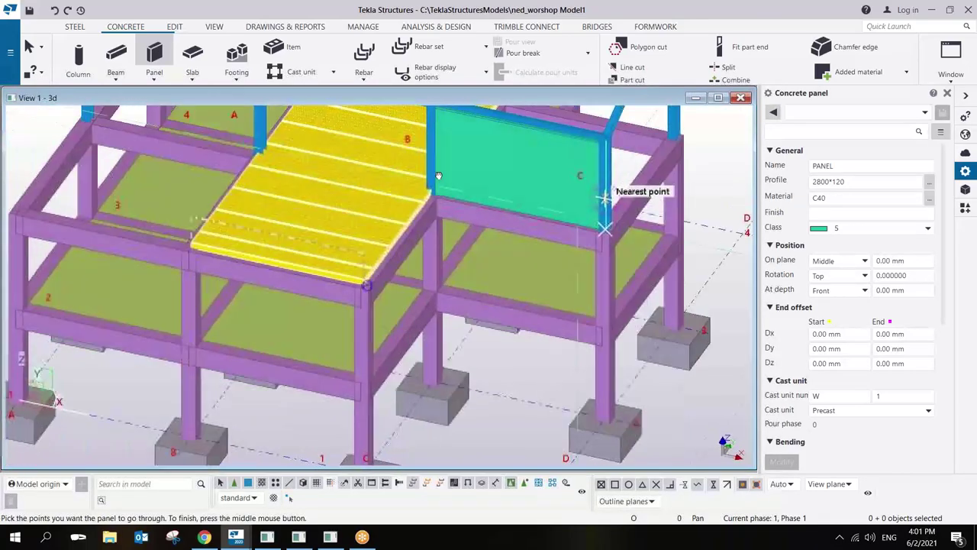
Place a second wall panel from the blue column's end, then orbit to the footings.
middle_drag(439, 176, 497, 280)
scroll(548, 200, up, 5)
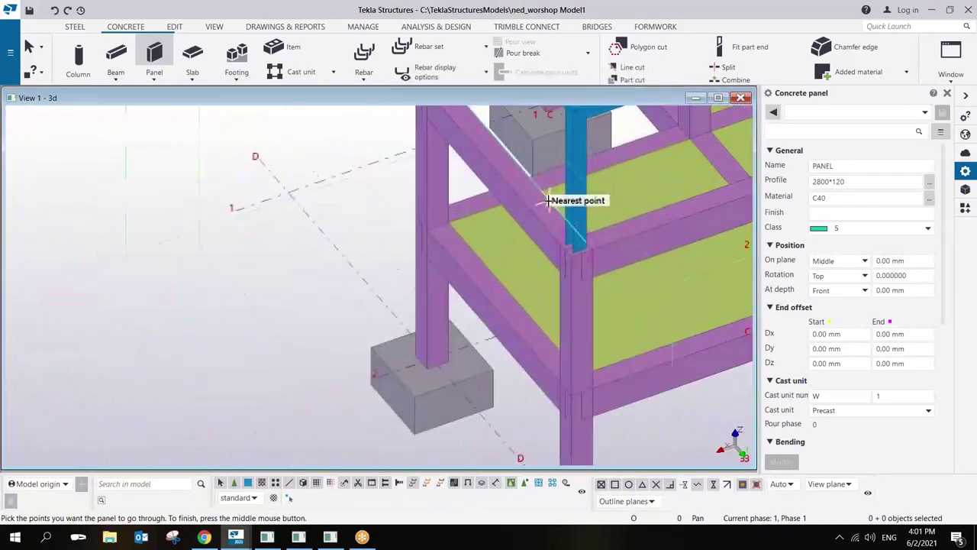
click(578, 246)
scroll(458, 283, down, 3)
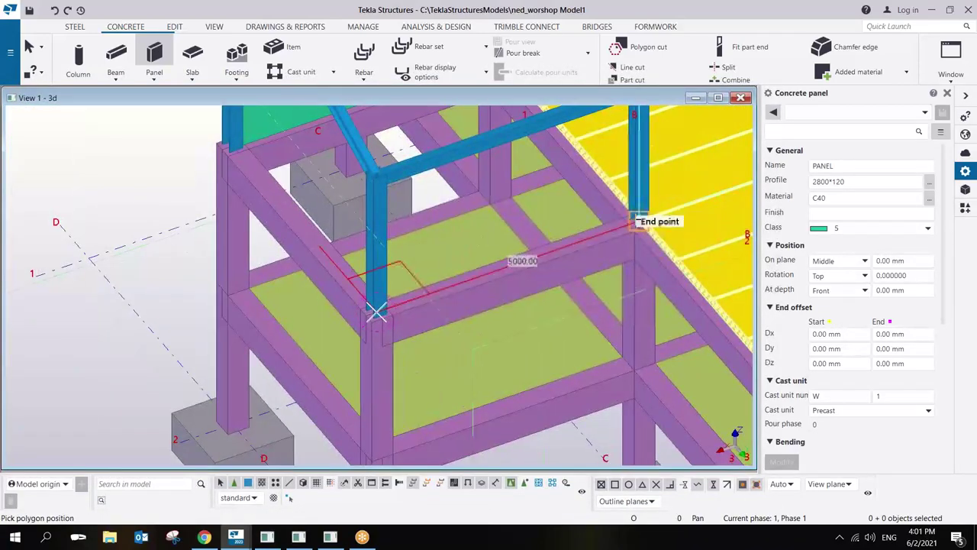
click(594, 211)
scroll(619, 283, down, 5)
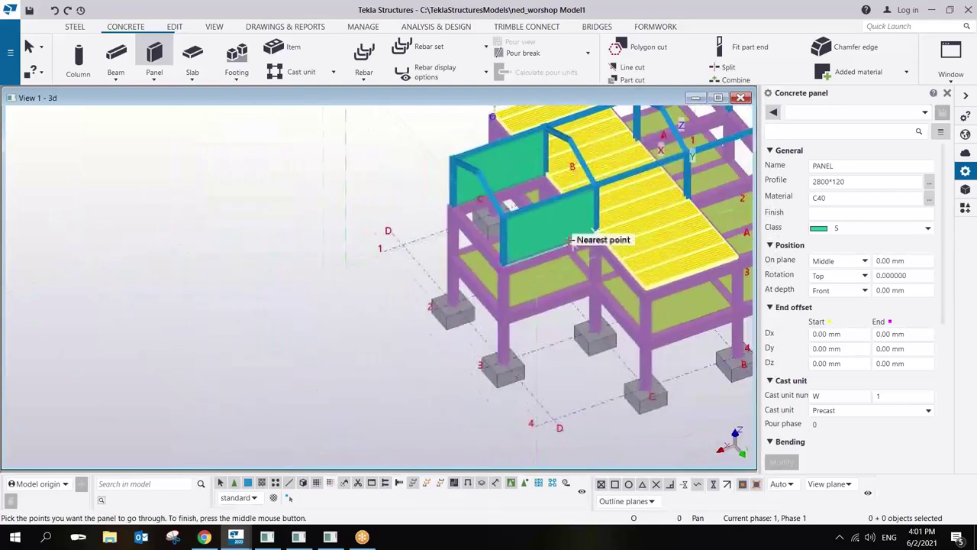
mouse_move(558, 240)
ctrl+middle_down()
mouse_move(506, 290)
mouse_move(622, 198)
mouse_move(436, 280)
mouse_move(577, 241)
ctrl+middle_up()
scroll(427, 277, up, 4)
scroll(577, 242, down, 5)
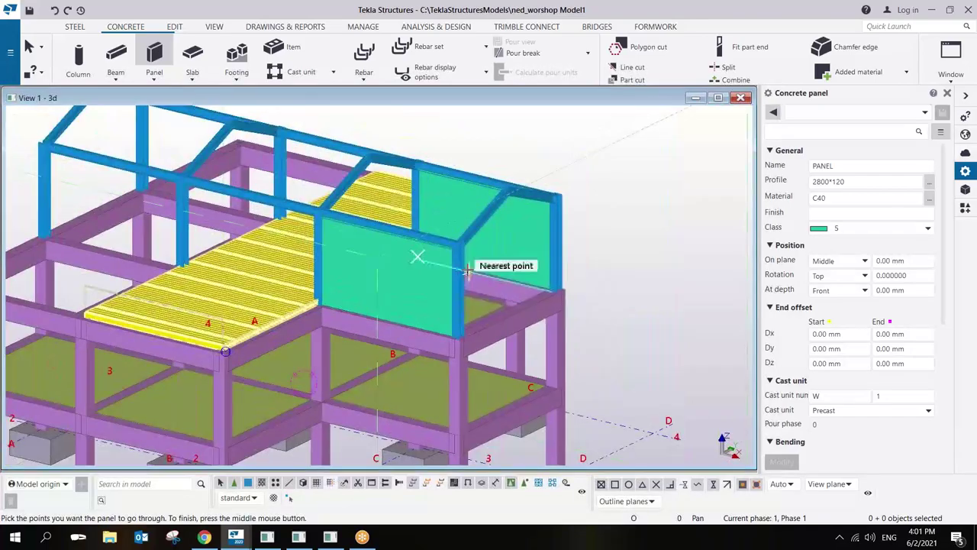
scroll(569, 292, up, 5)
ctrl+middle_drag(569, 292, 497, 283)
scroll(502, 176, up, 3)
ctrl+middle_drag(502, 176, 385, 352)
Draw the panel from the column base through grid 1/D and 1000 mm further, then end the command.
scroll(321, 333, up, 2)
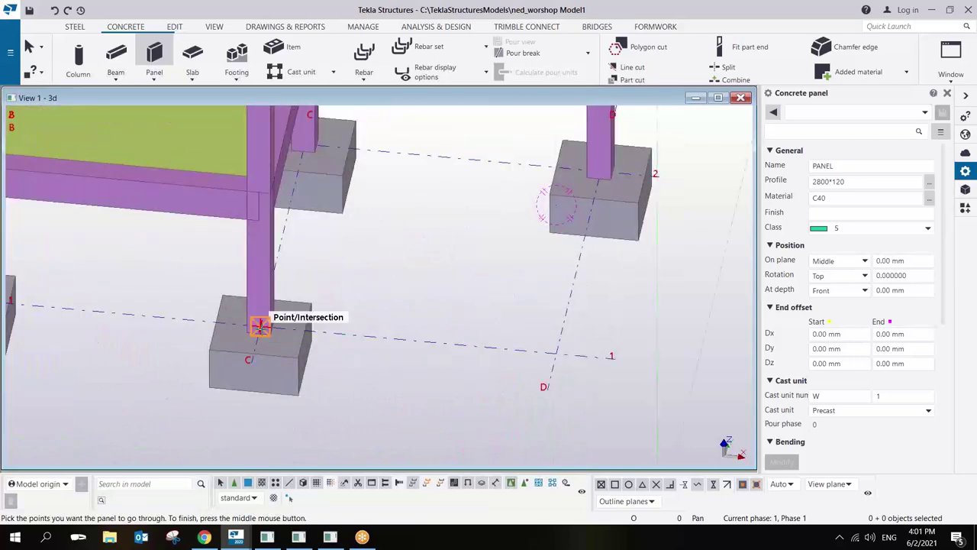
scroll(273, 320, up, 5)
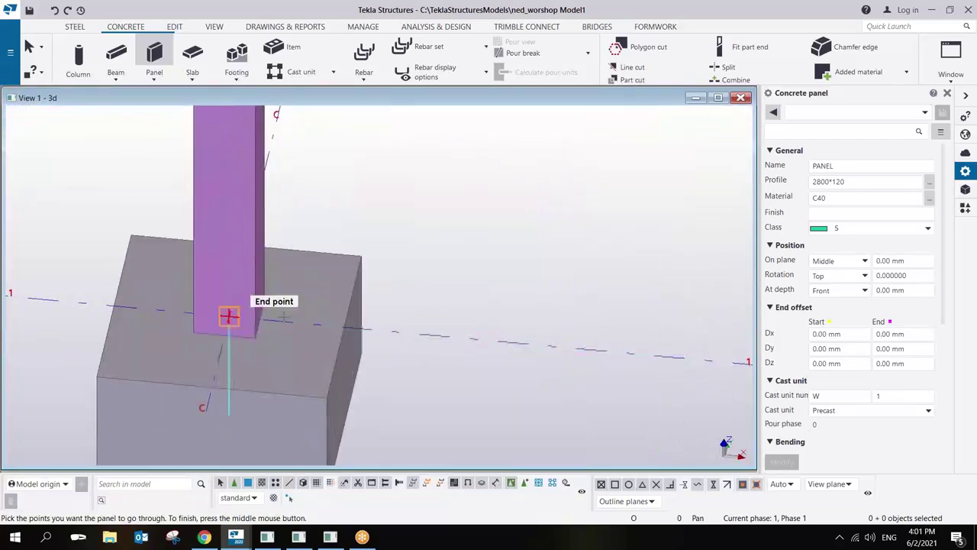
click(225, 296)
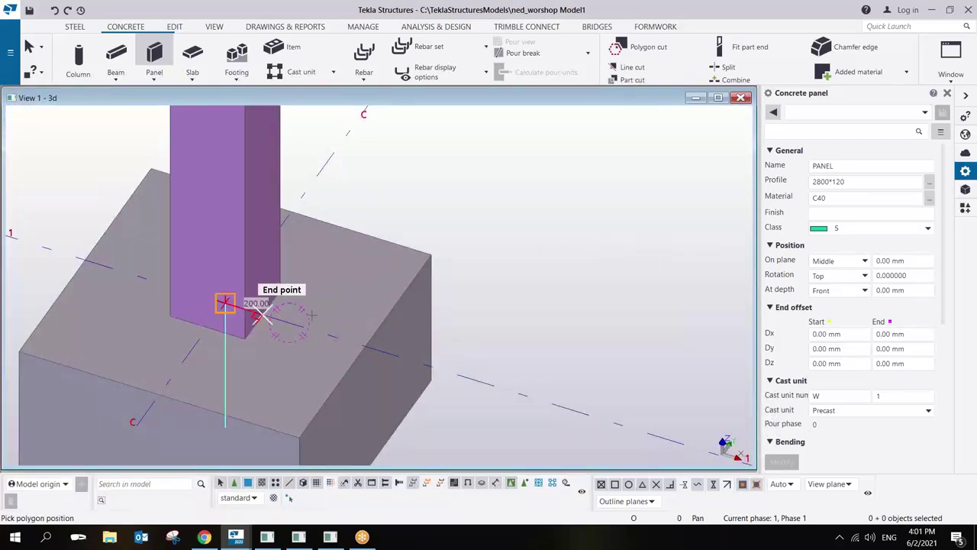
scroll(583, 318, down, 5)
click(453, 332)
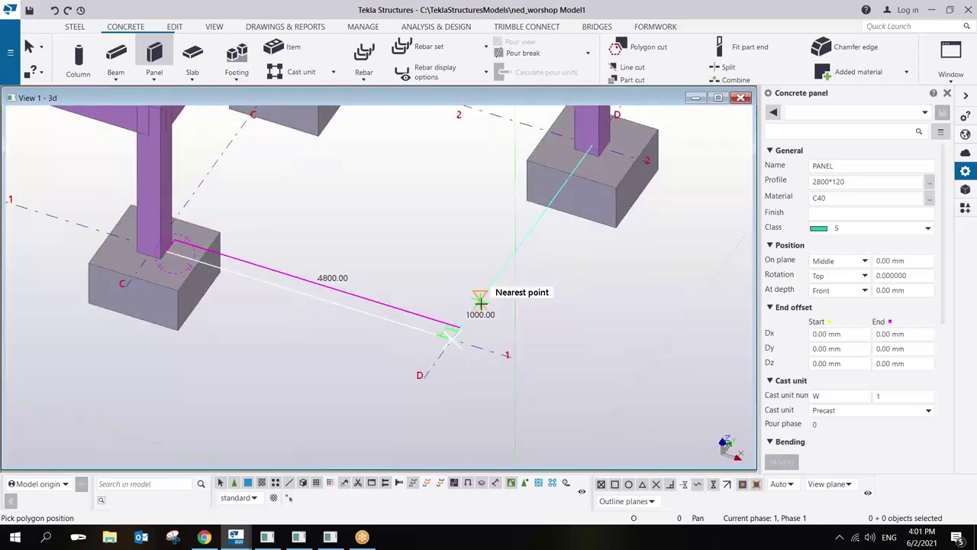
click(480, 303)
middle_click(449, 234)
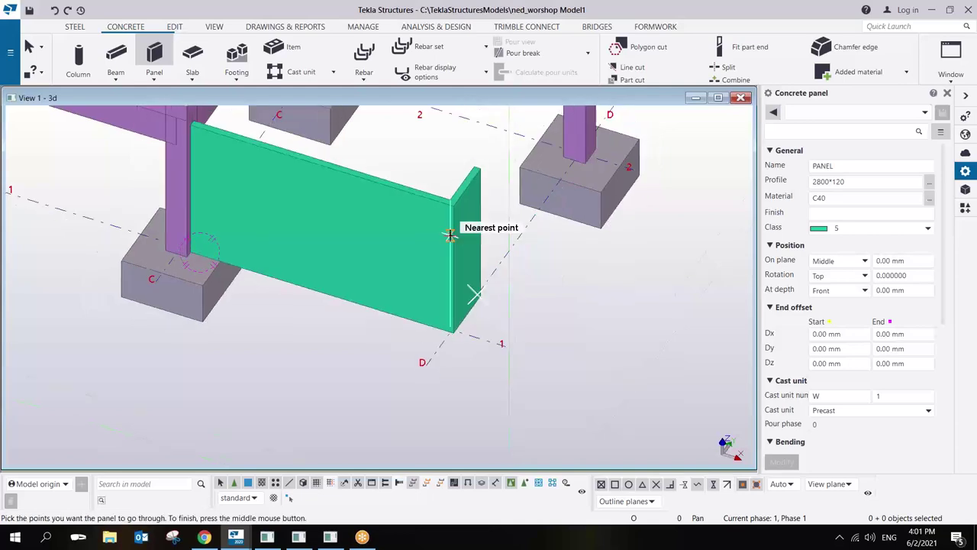
scroll(450, 235, down, 3)
ctrl+middle_drag(452, 235, 273, 254)
right_click(372, 222)
click(391, 227)
scroll(335, 238, up, 2)
scroll(272, 254, down, 2)
Mirror-copy the green L-shaped panel about the mid-building line to the grid 4 end.
scroll(273, 255, up, 2)
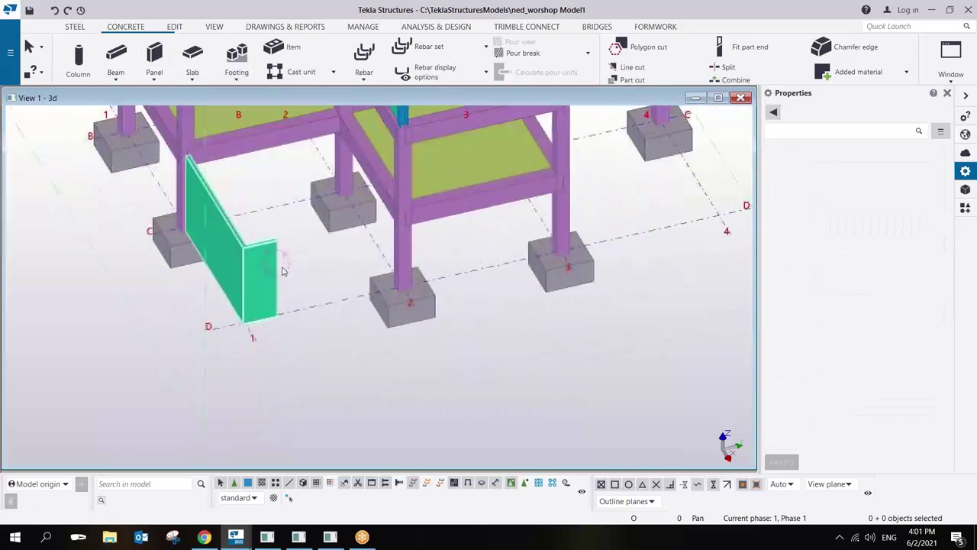
middle_drag(499, 233, 396, 244)
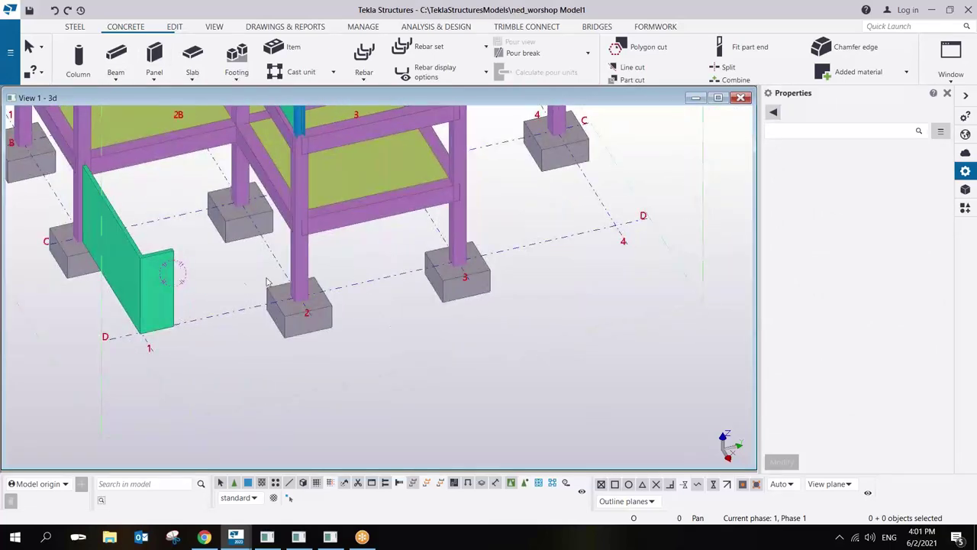
right_click(162, 278)
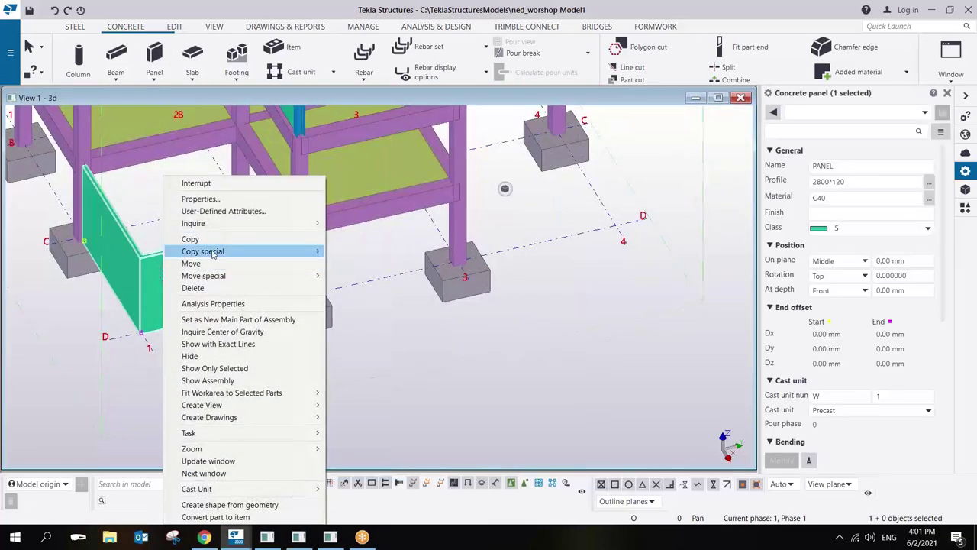
mouse_move(213, 254)
click(352, 275)
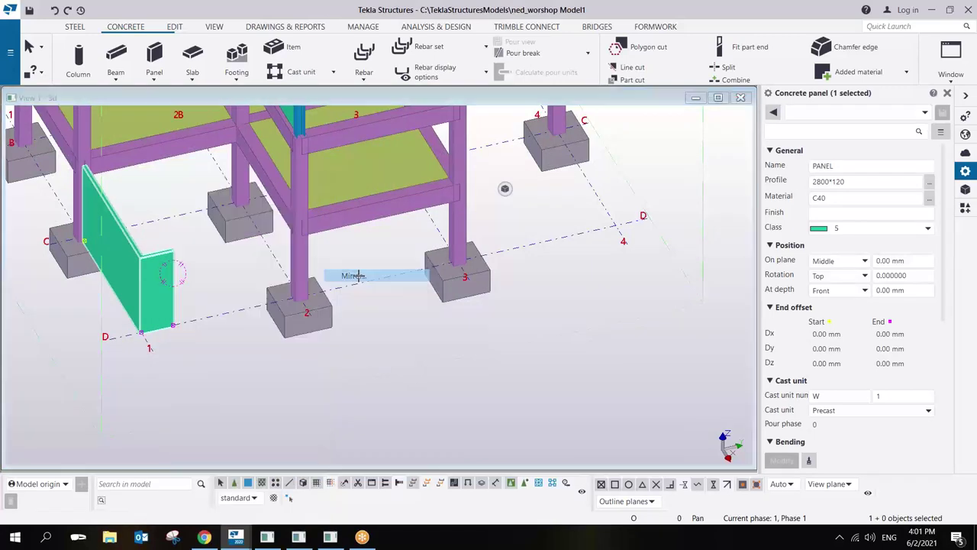
click(375, 275)
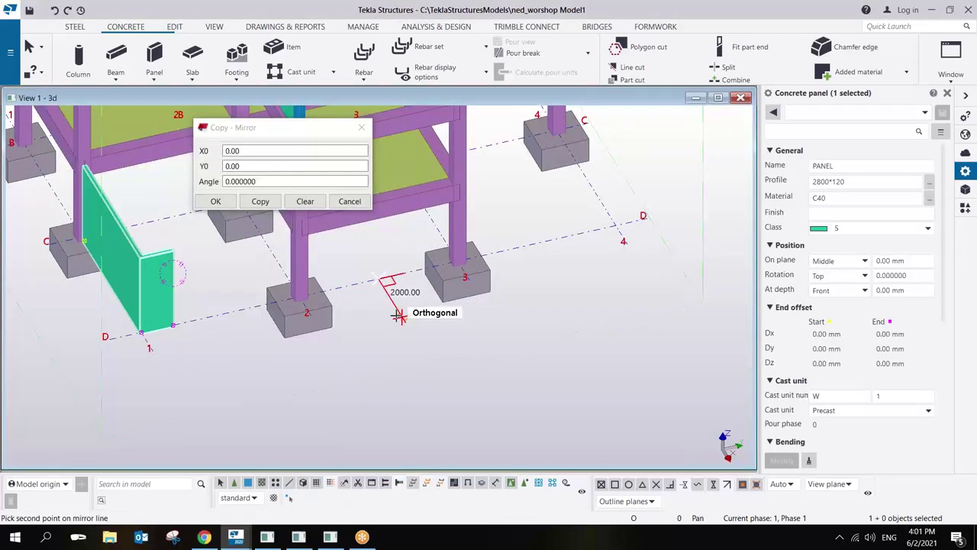
click(261, 201)
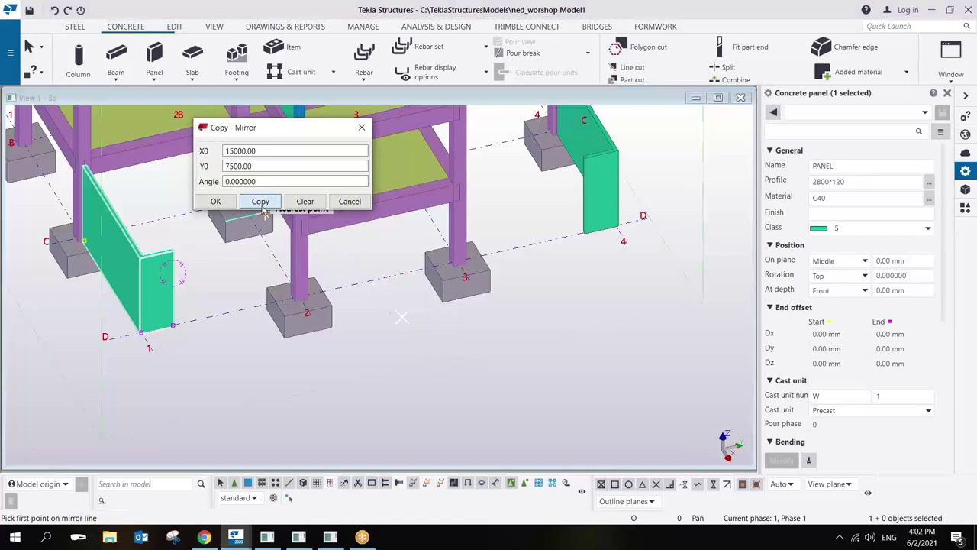
click(215, 201)
right_click(468, 203)
ctrl+middle_drag(468, 202, 540, 204)
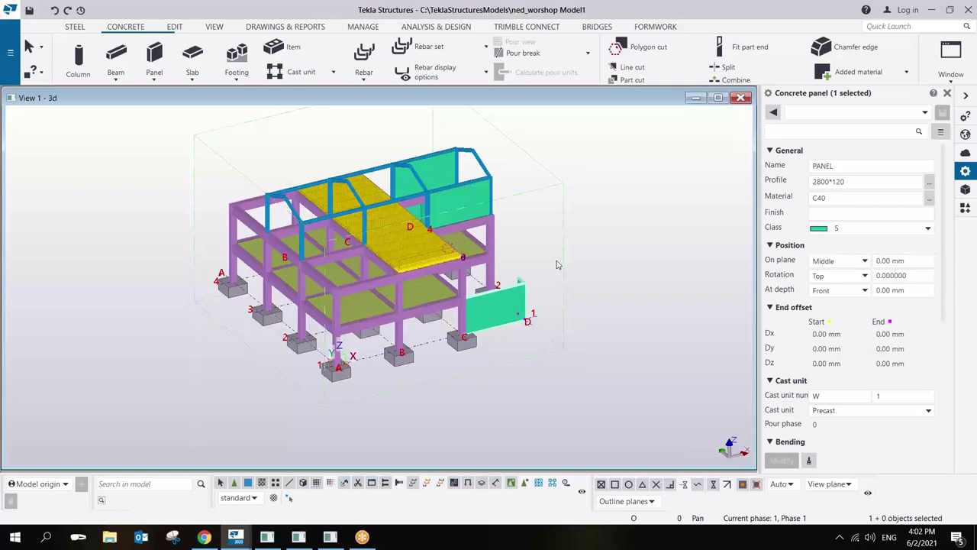
ctrl+middle_drag(461, 276, 725, 129)
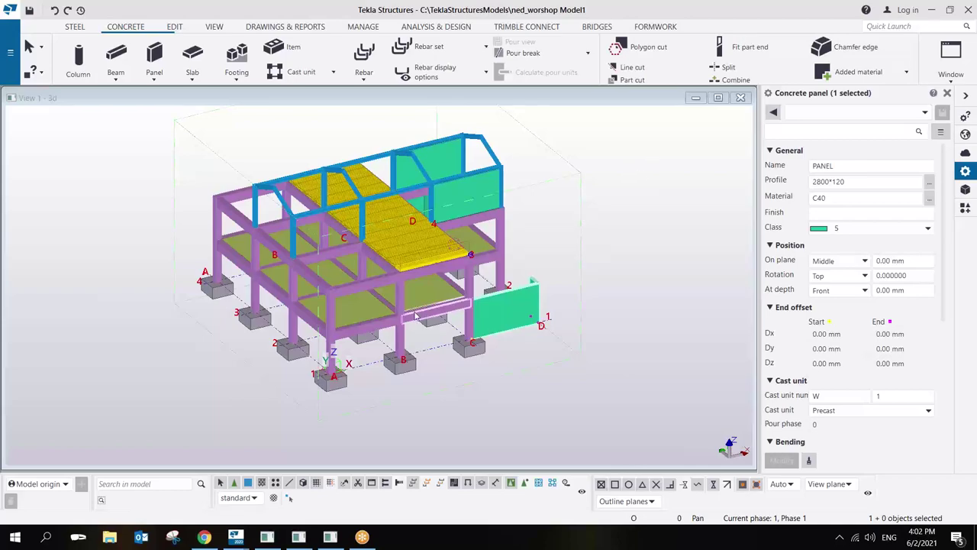
ctrl+middle_drag(573, 239, 596, 235)
scroll(596, 235, up, 8)
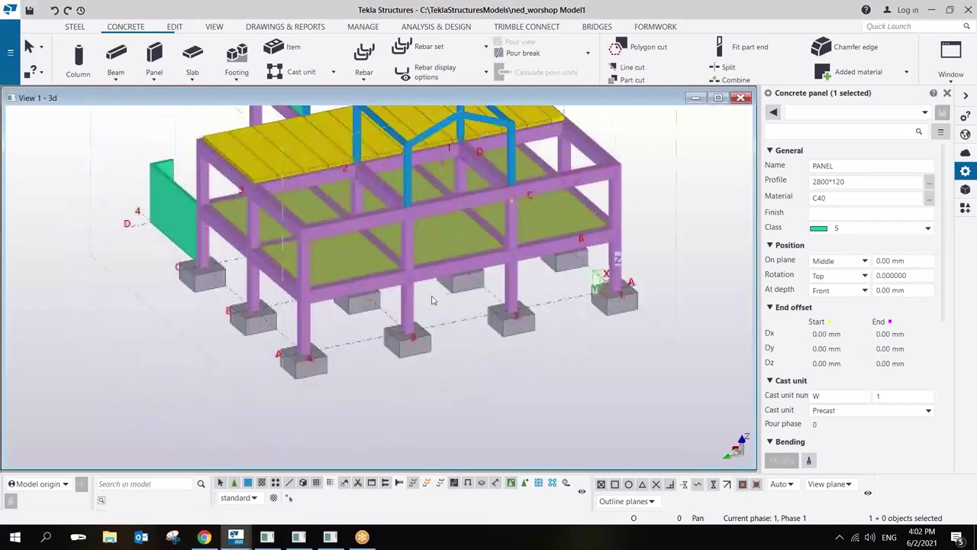
ctrl+middle_drag(477, 303, 492, 283)
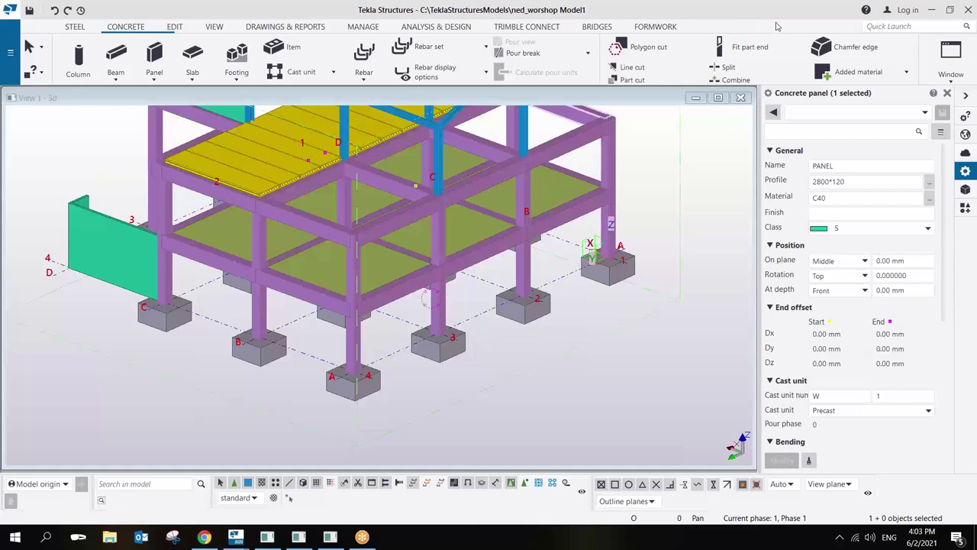
click(662, 224)
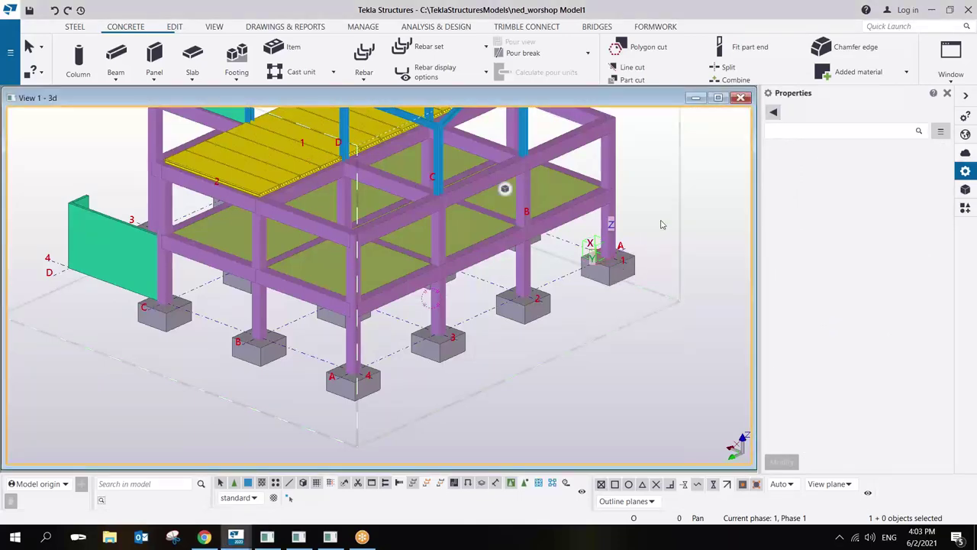
scroll(586, 252, down, 2)
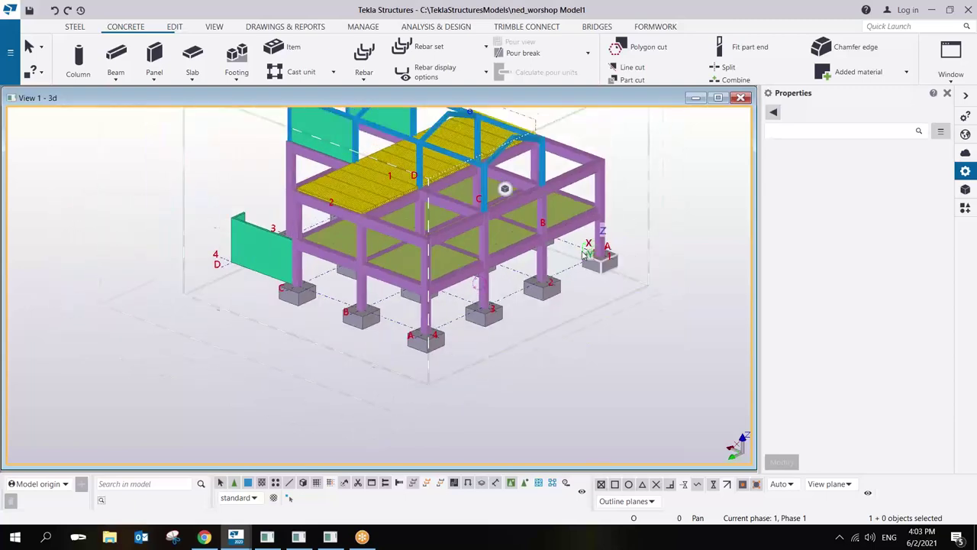
mouse_move(498, 309)
ctrl+middle_down()
mouse_move(519, 302)
mouse_move(492, 291)
ctrl+middle_up()
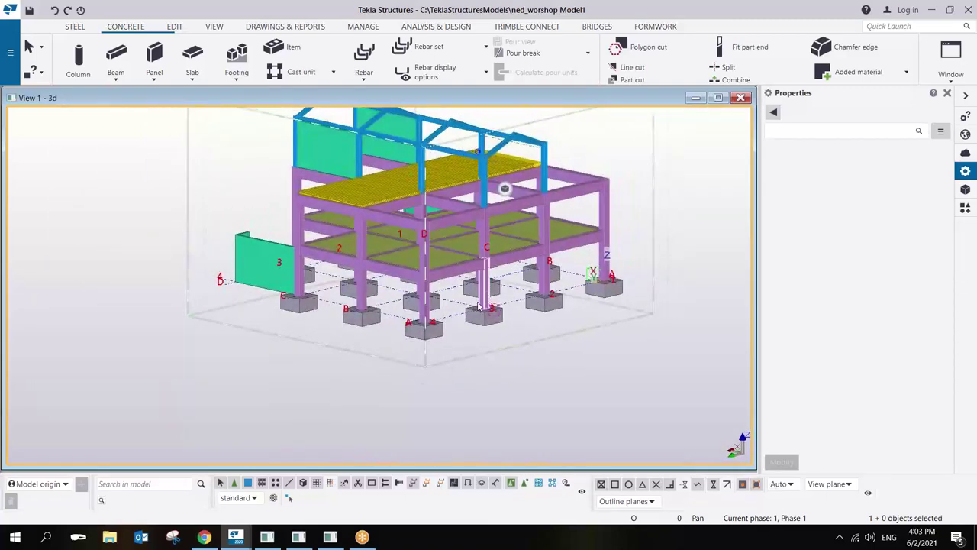
scroll(479, 307, up, 5)
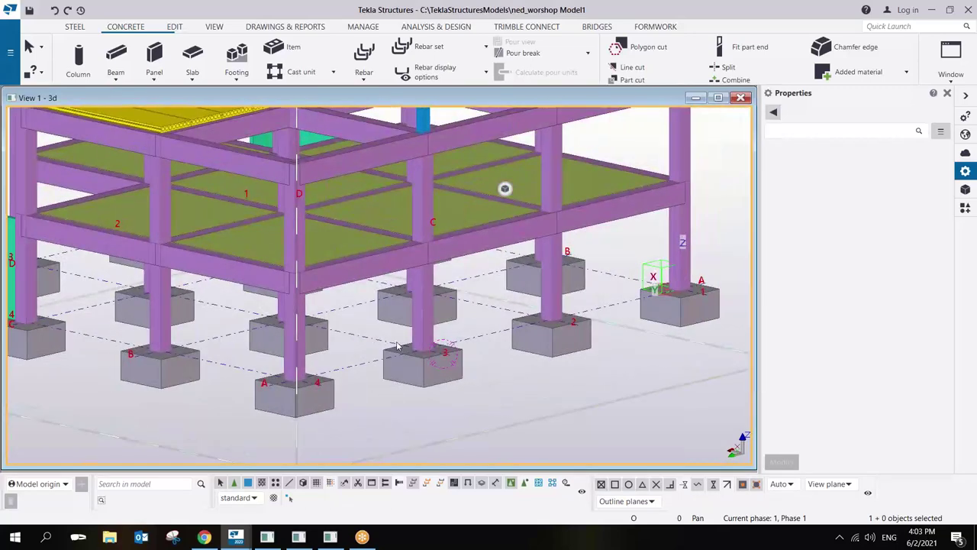
mouse_move(397, 346)
ctrl+middle_down()
mouse_move(355, 377)
mouse_move(389, 365)
ctrl+middle_up()
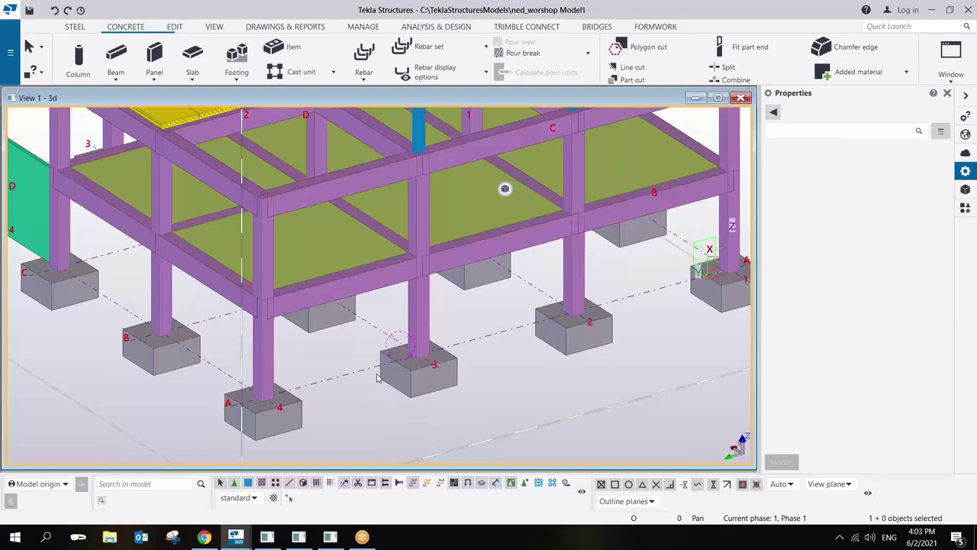
scroll(376, 377, up, 8)
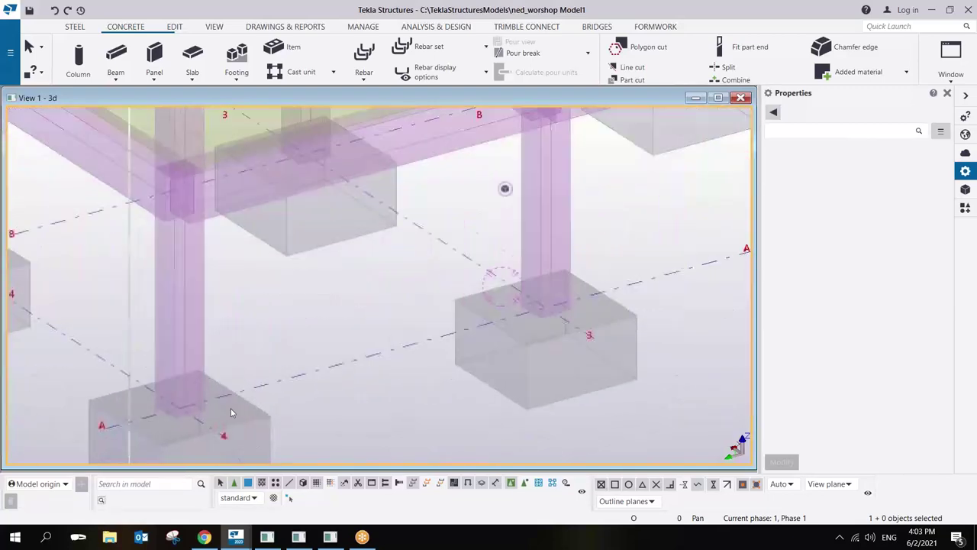
scroll(300, 313, down, 10)
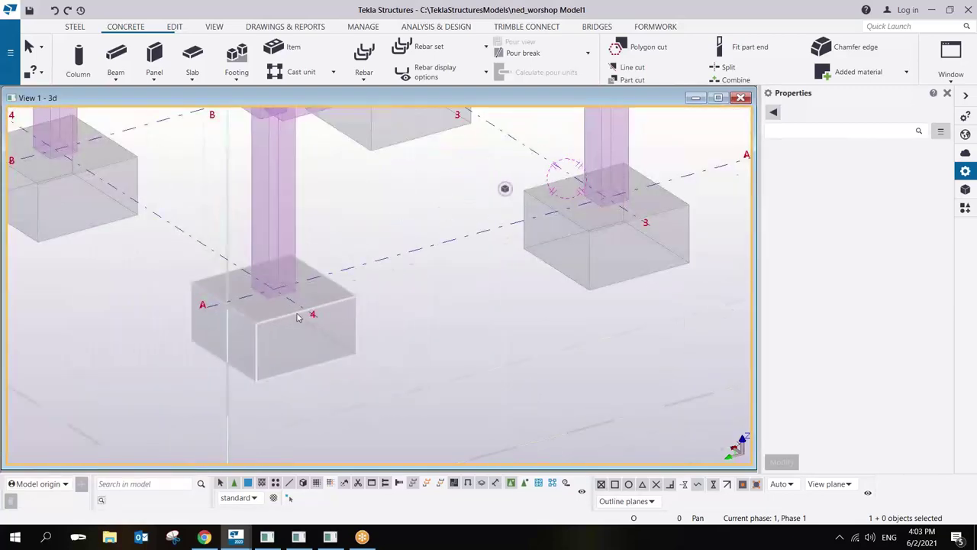
scroll(301, 313, down, 5)
scroll(302, 312, up, 7)
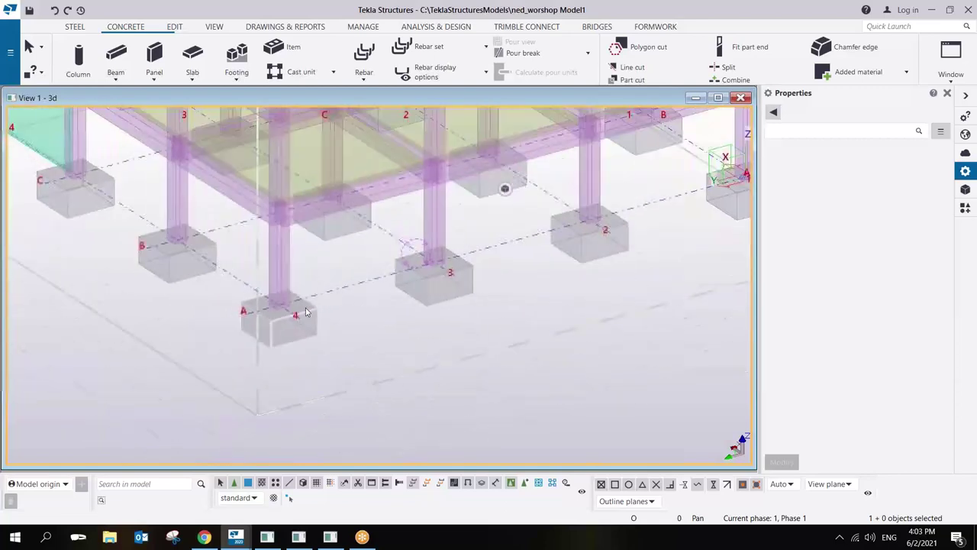
scroll(306, 311, down, 5)
scroll(305, 311, down, 2)
scroll(328, 303, up, 2)
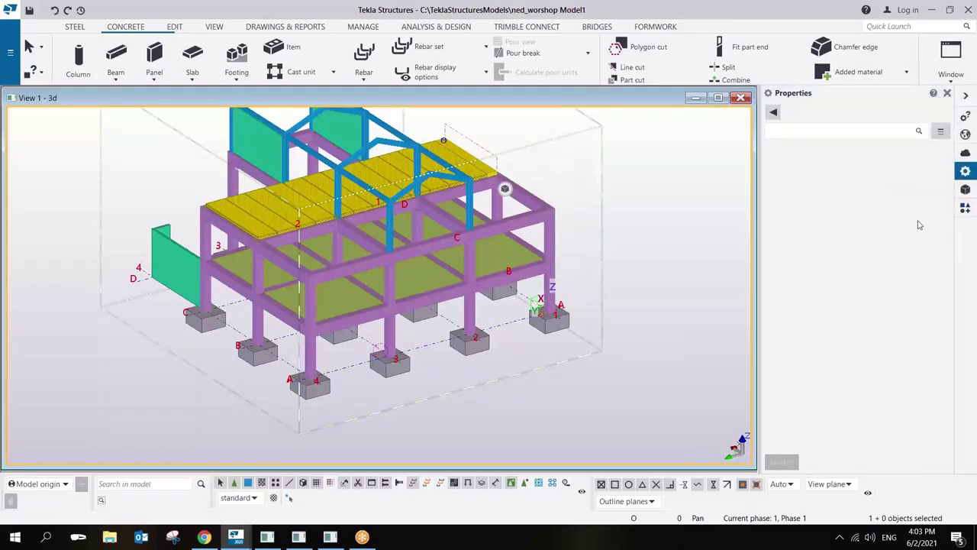
Search the components catalog for FOOTING and pick Pad footing reinforcement (77).
click(965, 210)
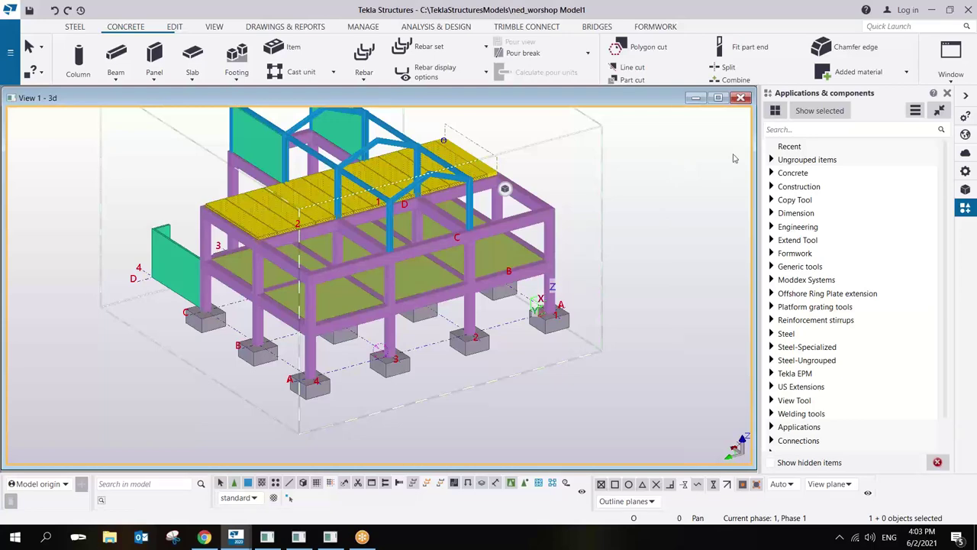
click(791, 129)
text(FOOTING)
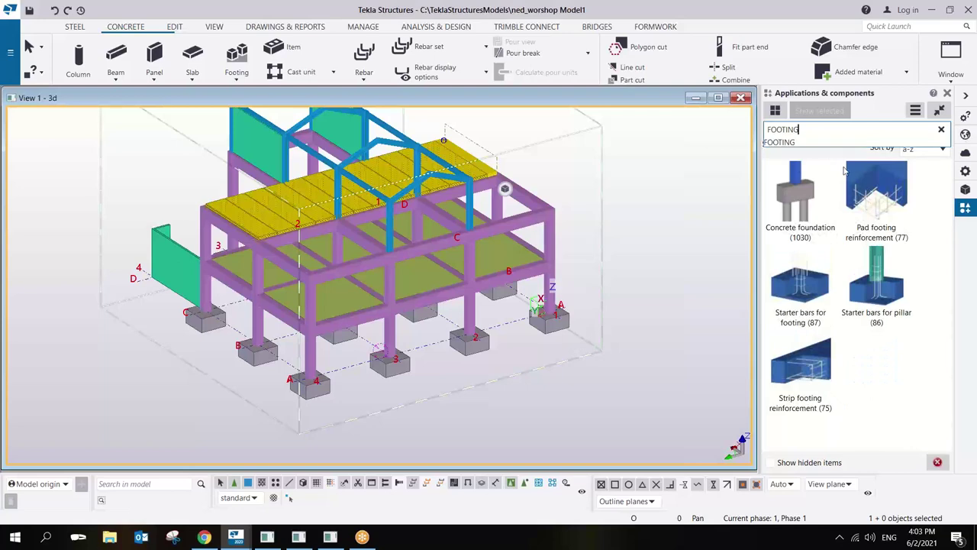
click(799, 142)
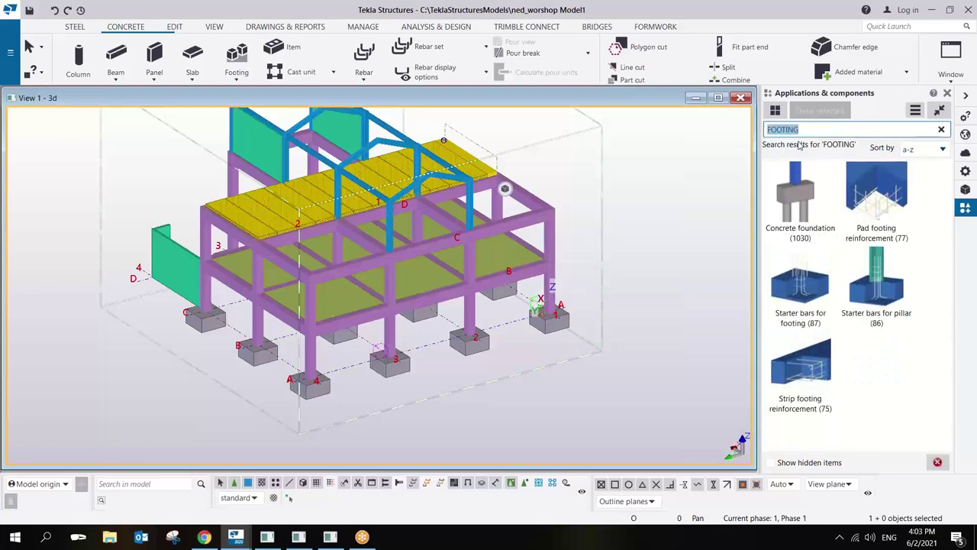
click(880, 223)
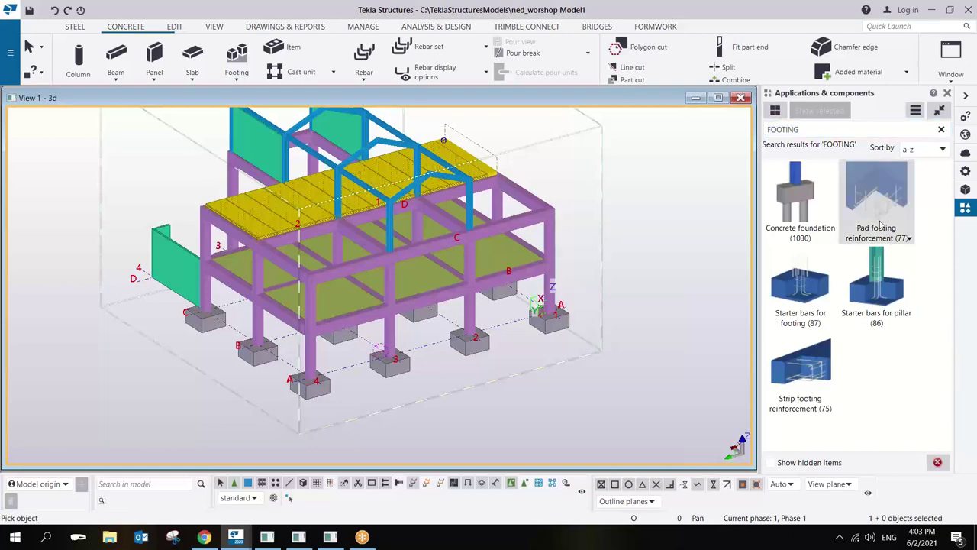
Open the Pad footing reinforcement (77) settings and move the dialog clear of the footings.
double_click(845, 204)
scroll(202, 329, up, 5)
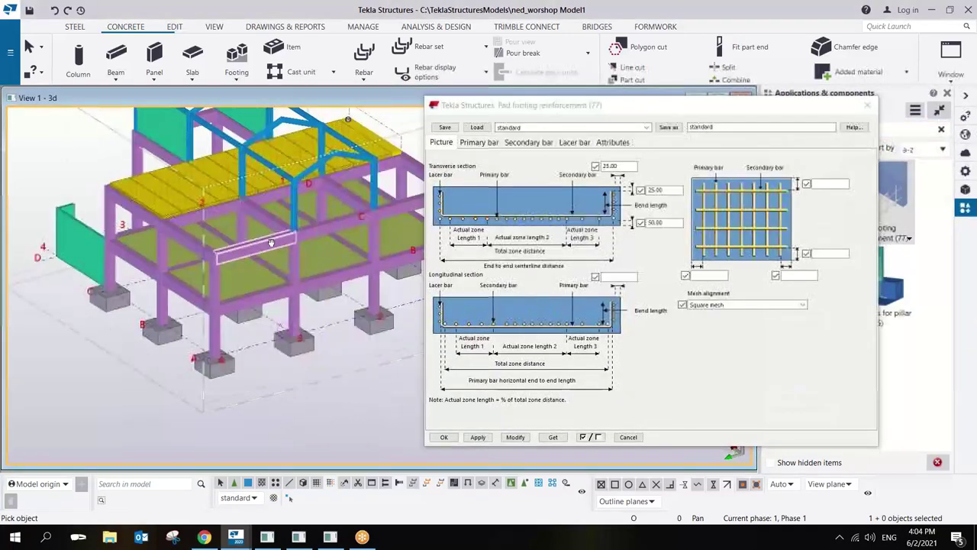
scroll(203, 329, up, 2)
drag(587, 105, 652, 108)
scroll(133, 450, up, 3)
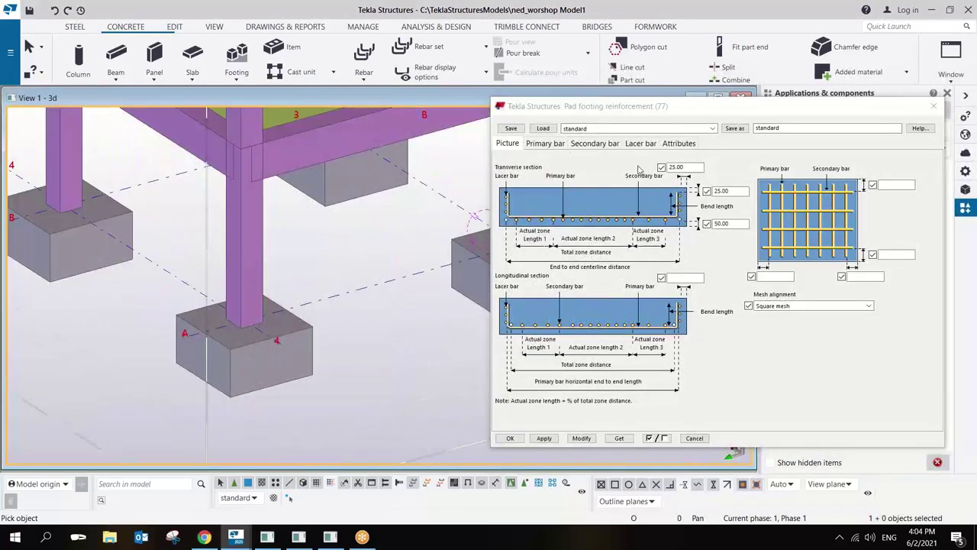
Review the Primary, Secondary, Lacer bar and Attributes tabs, then return to Picture.
click(551, 144)
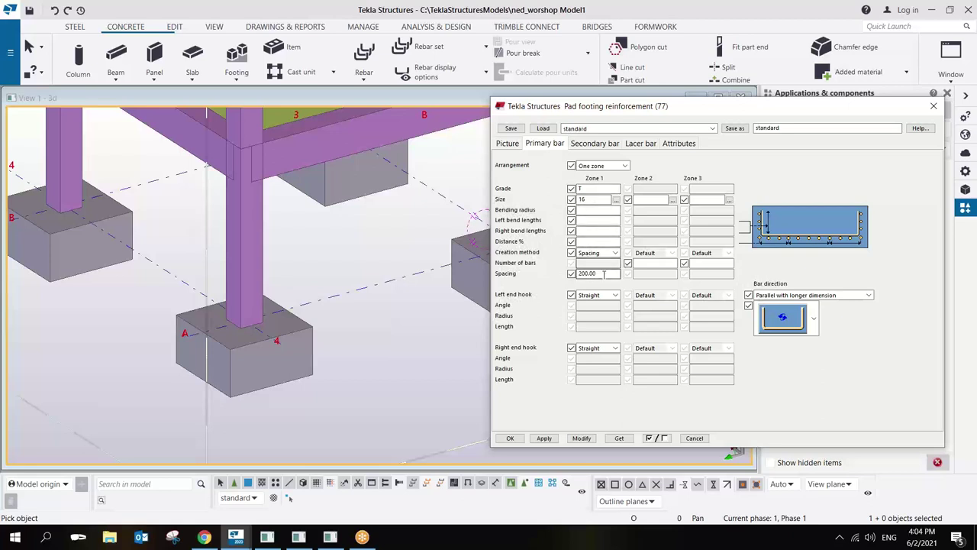
click(596, 145)
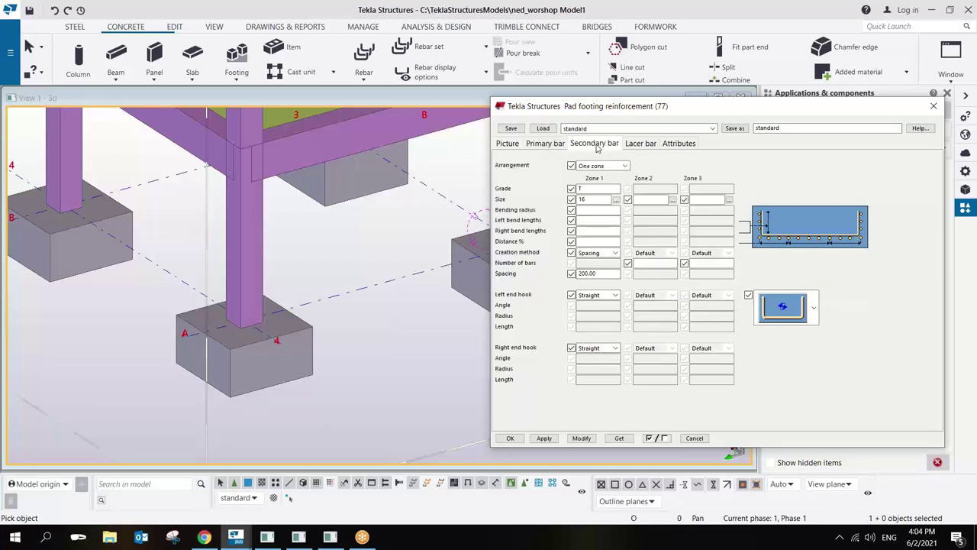
click(643, 144)
click(669, 145)
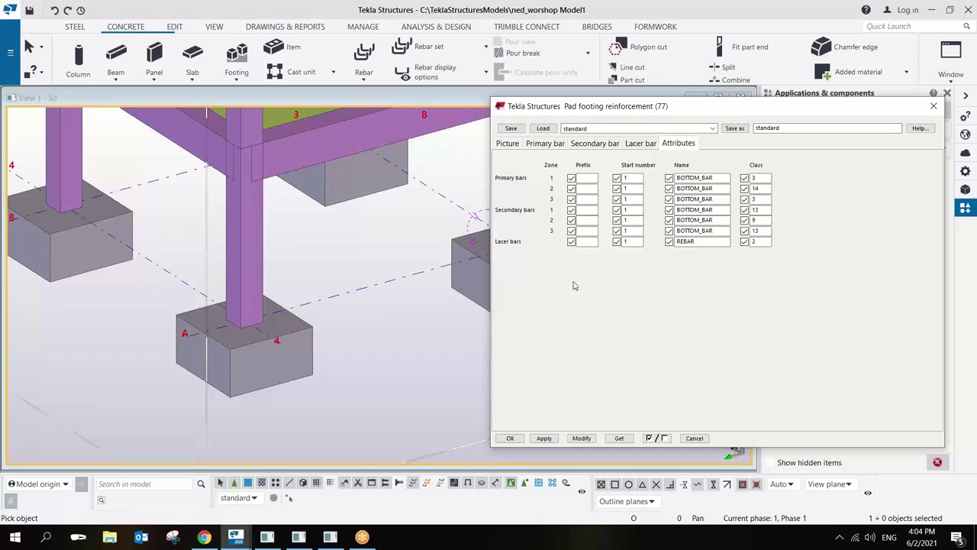
scroll(273, 355, up, 5)
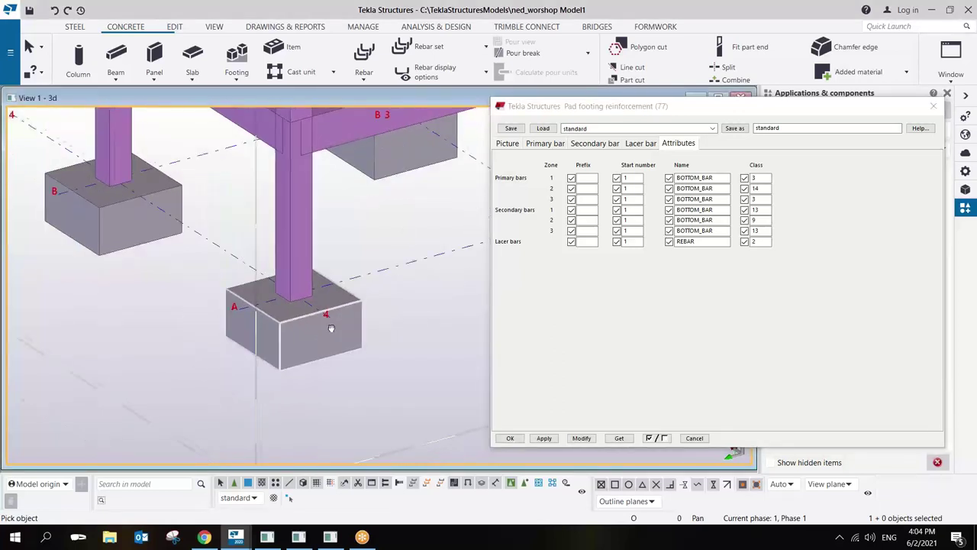
scroll(311, 338, down, 2)
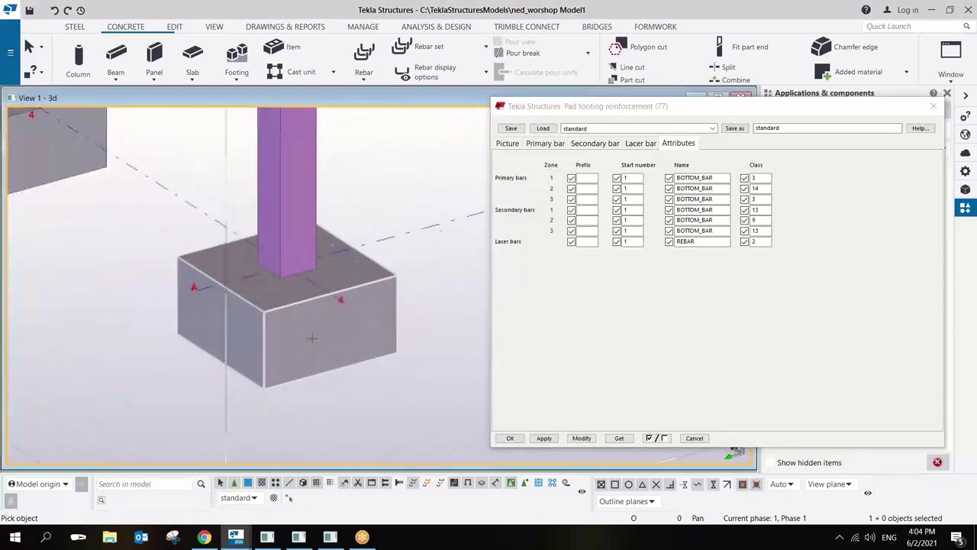
click(545, 147)
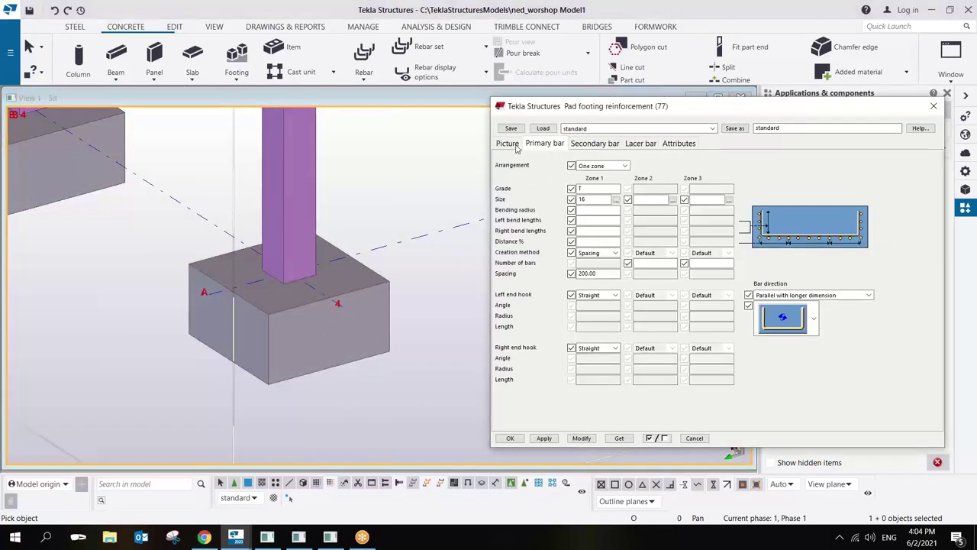
click(507, 144)
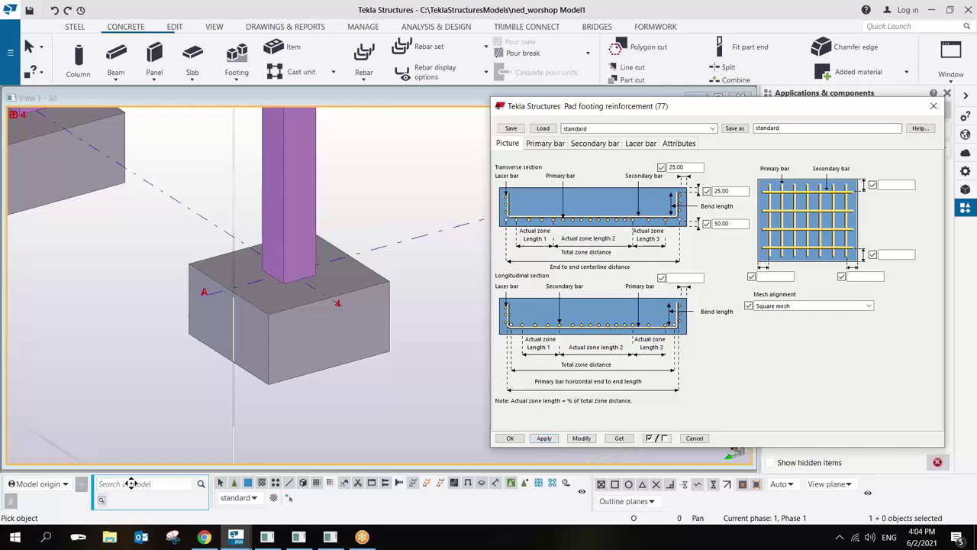
Apply the component to the grid A-4 pad footing to generate its bar cage.
click(365, 295)
right_click(399, 221)
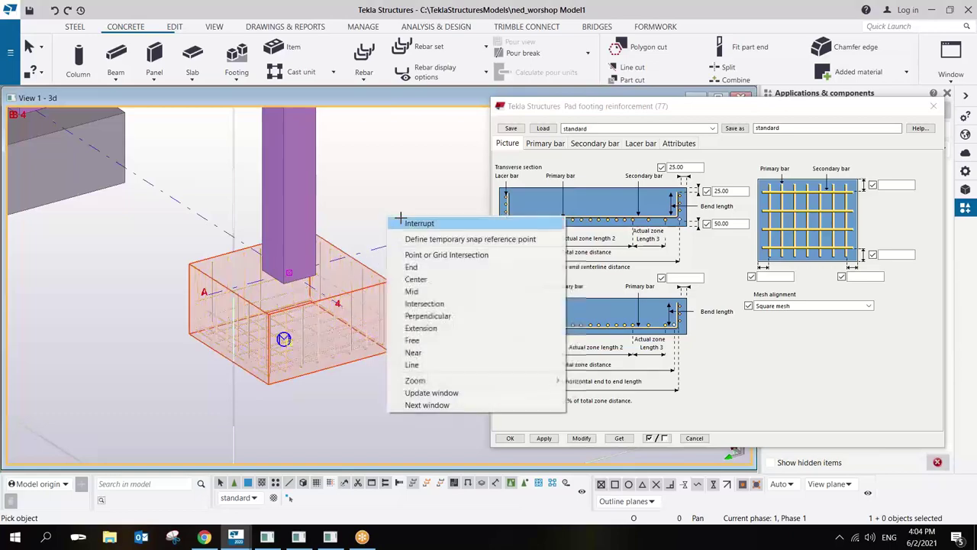
click(419, 223)
scroll(315, 281, up, 5)
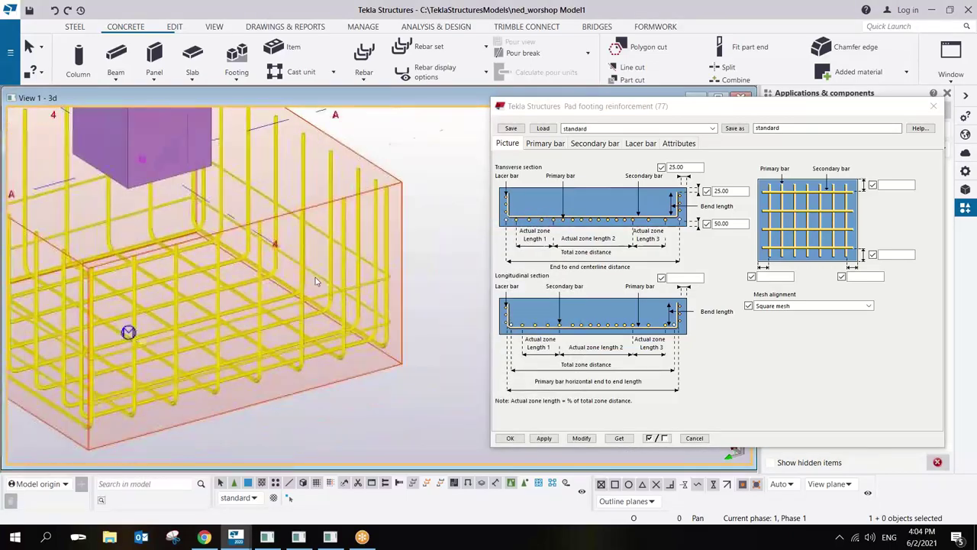
scroll(315, 281, down, 3)
key(ctrl+z)
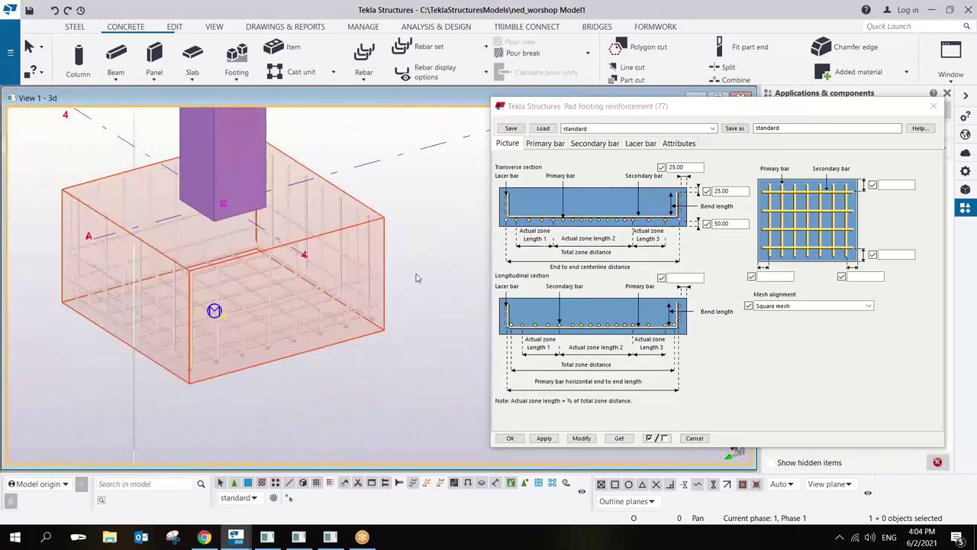
key(Escape)
Switch the footing between transparent and solid display to reveal the bars, then open its properties.
key(ctrl+2)
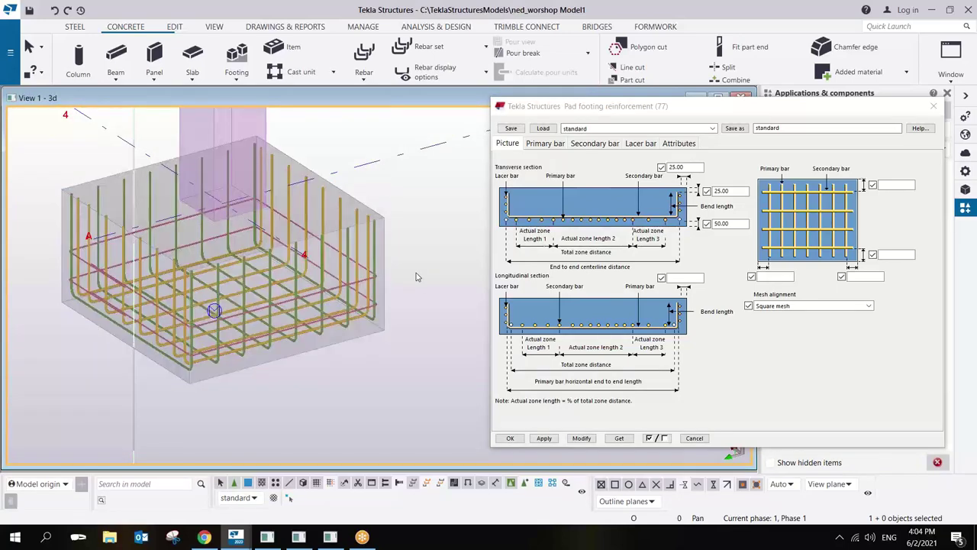
scroll(412, 274, down, 3)
scroll(403, 271, up, 3)
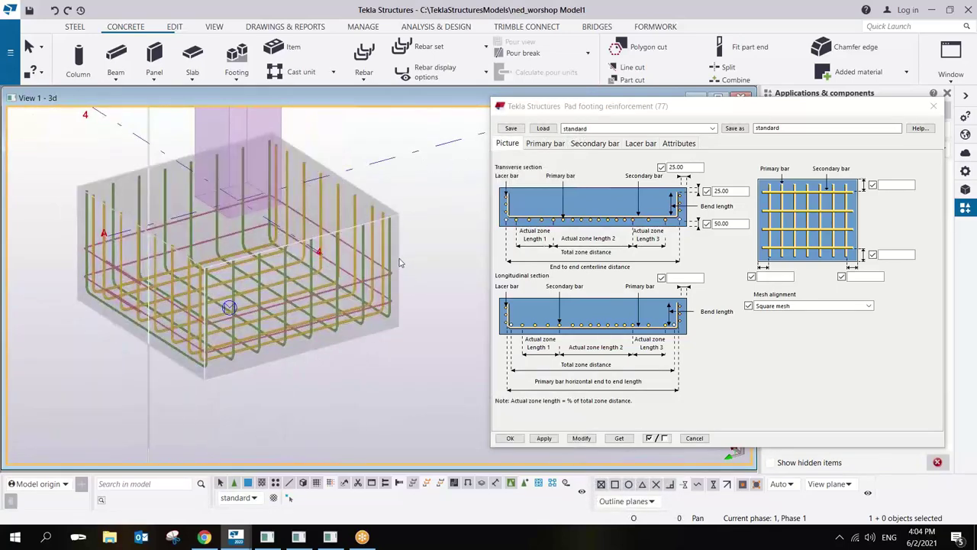
key(ctrl+4)
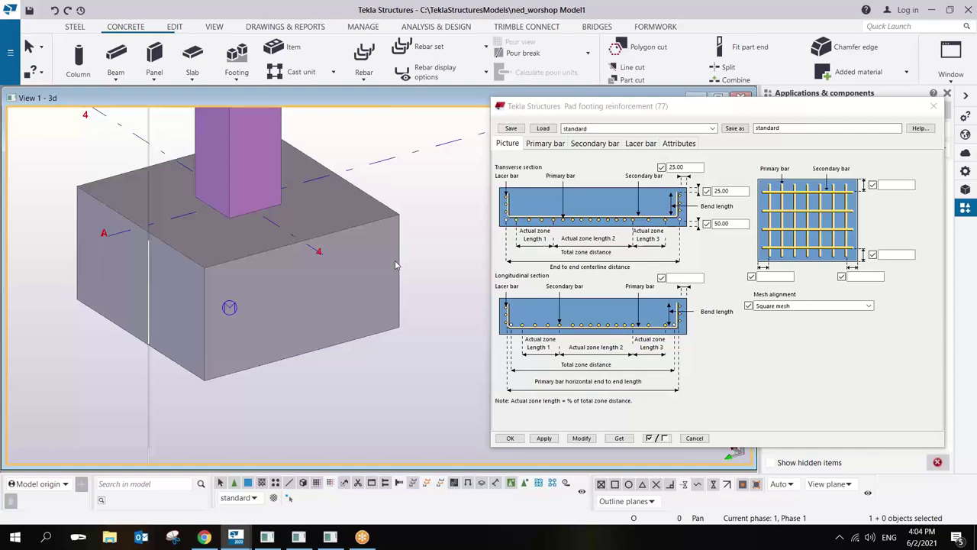
key(ctrl+2)
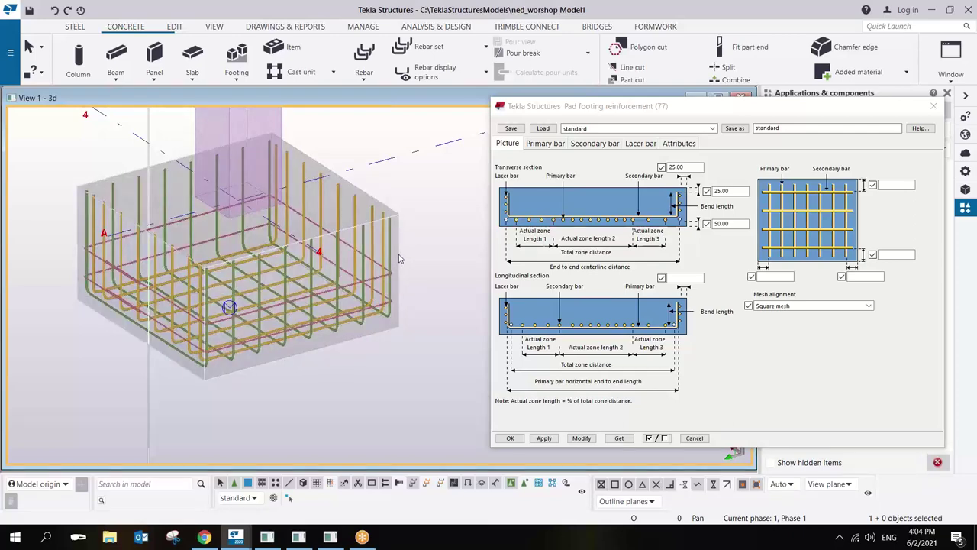
double_click(399, 259)
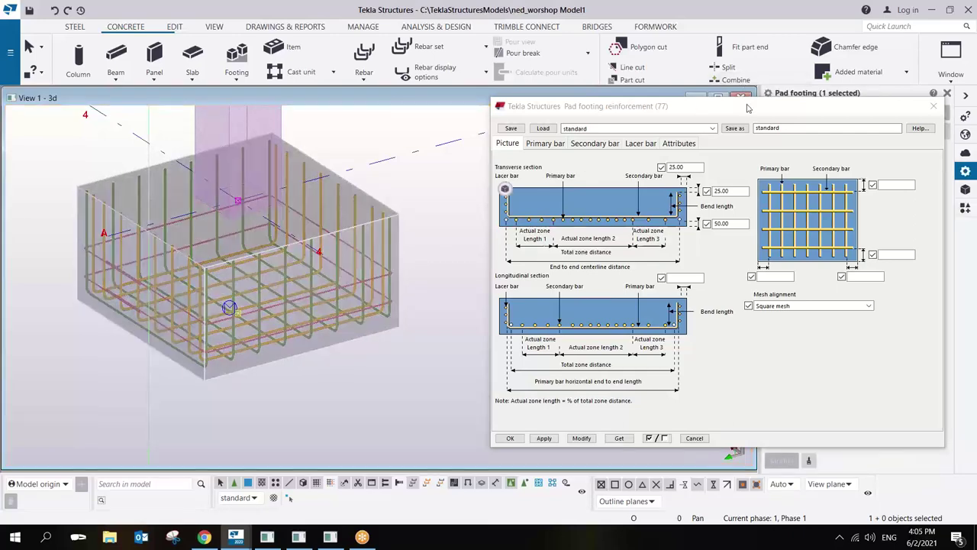
drag(740, 116, 583, 378)
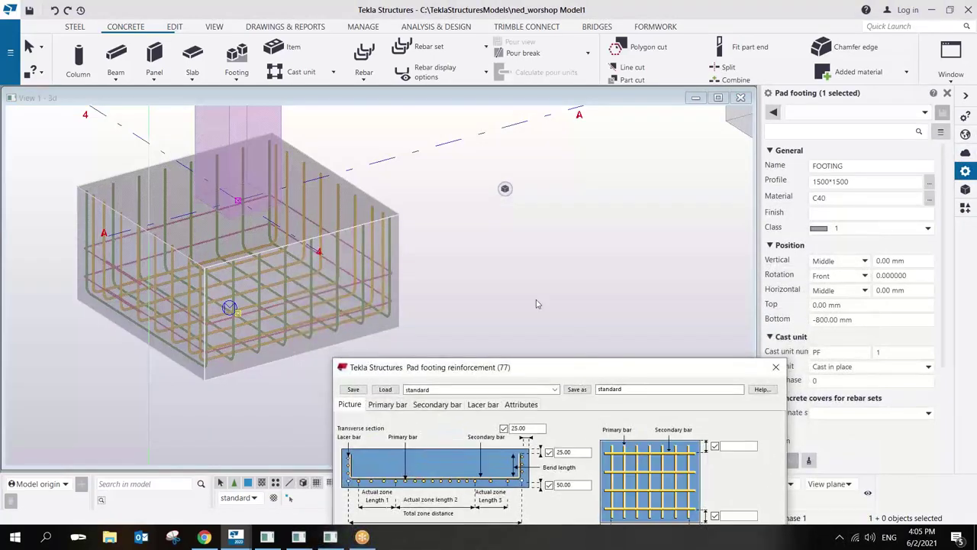
middle_drag(389, 239, 351, 192)
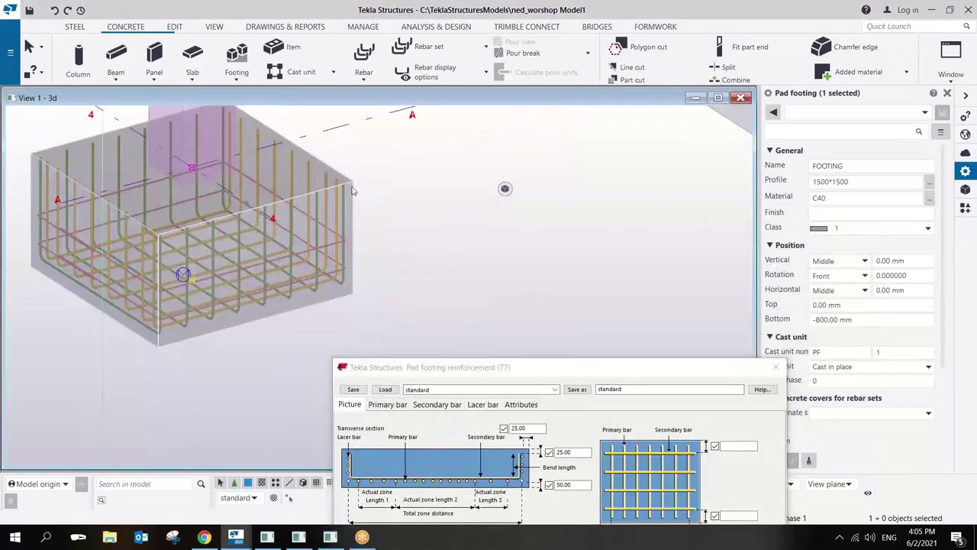
right_click(351, 191)
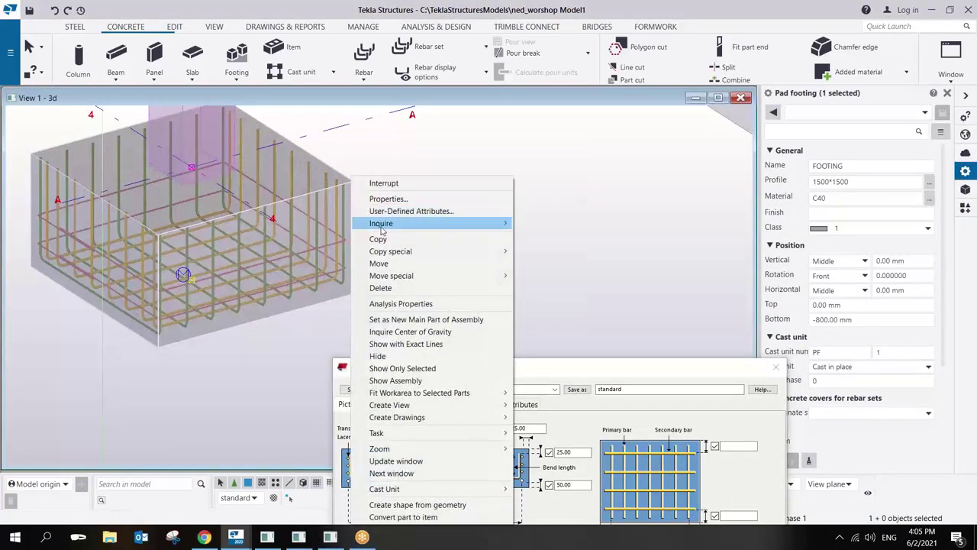
mouse_move(460, 221)
click(543, 235)
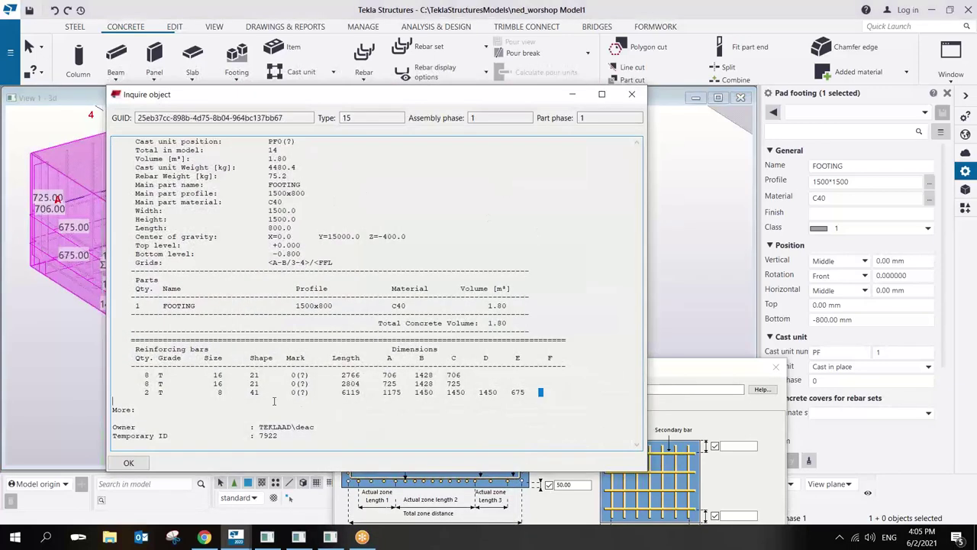
drag(273, 400, 115, 372)
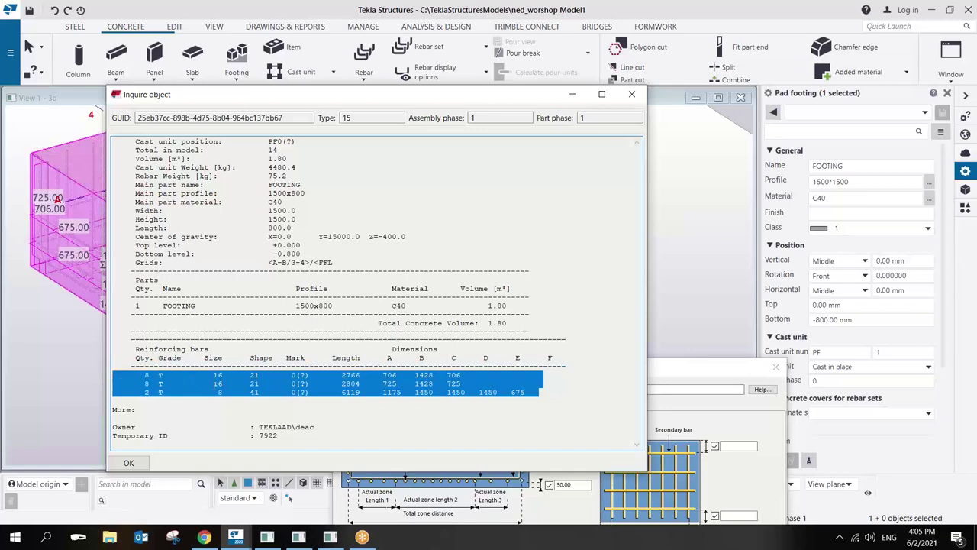
click(632, 94)
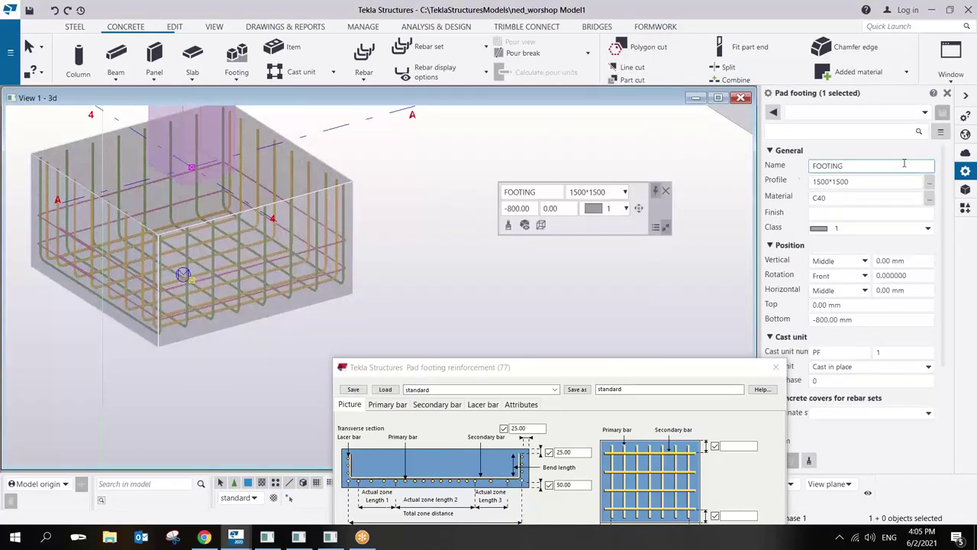
click(870, 181)
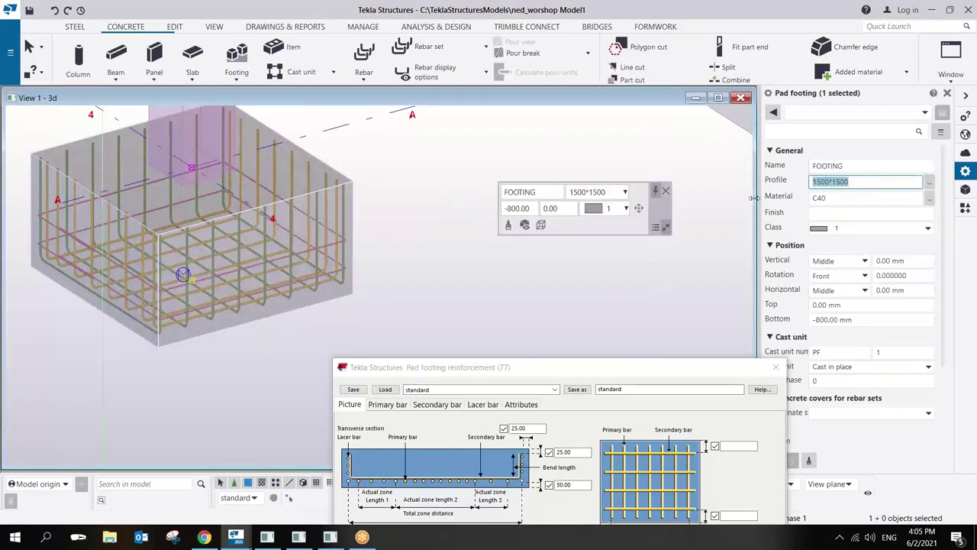
text(2000*)
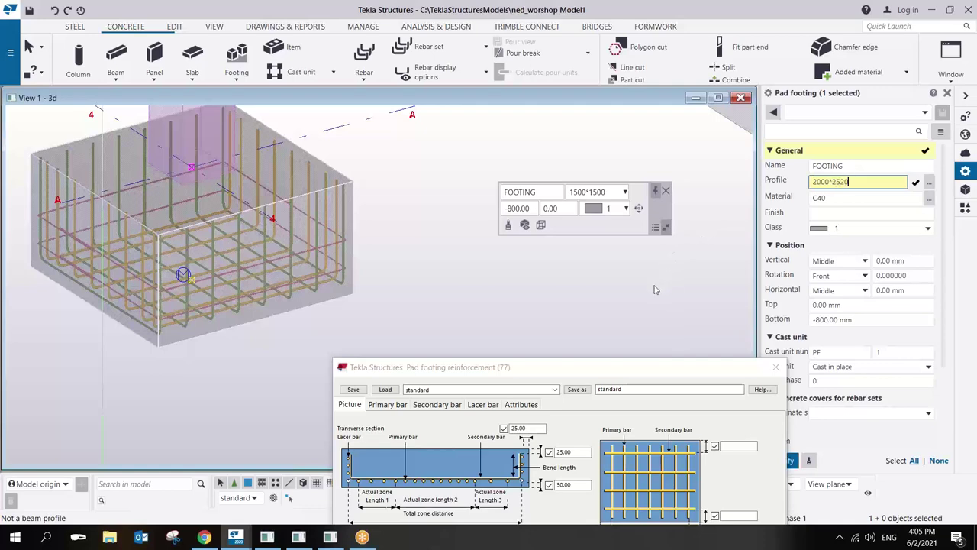
text(2520)
key(Return)
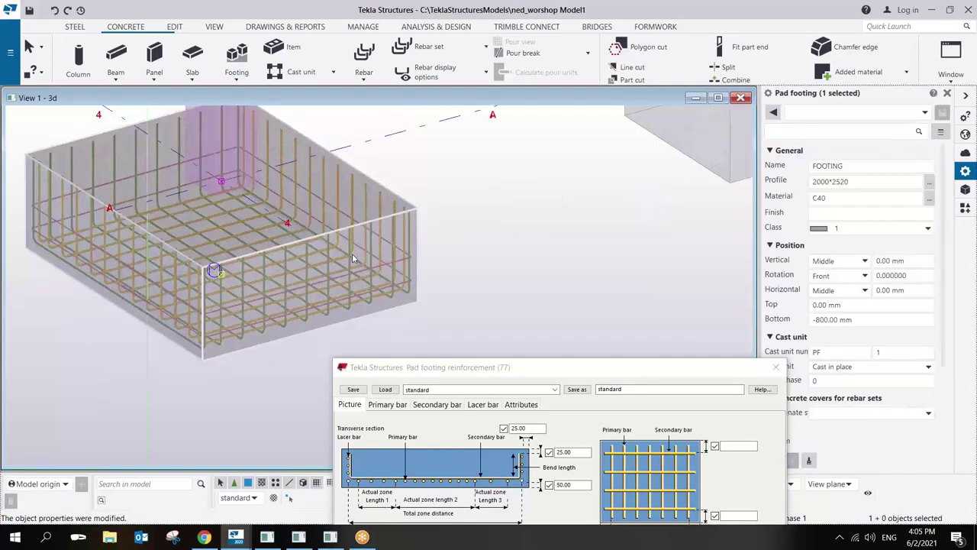
scroll(352, 254, down, 2)
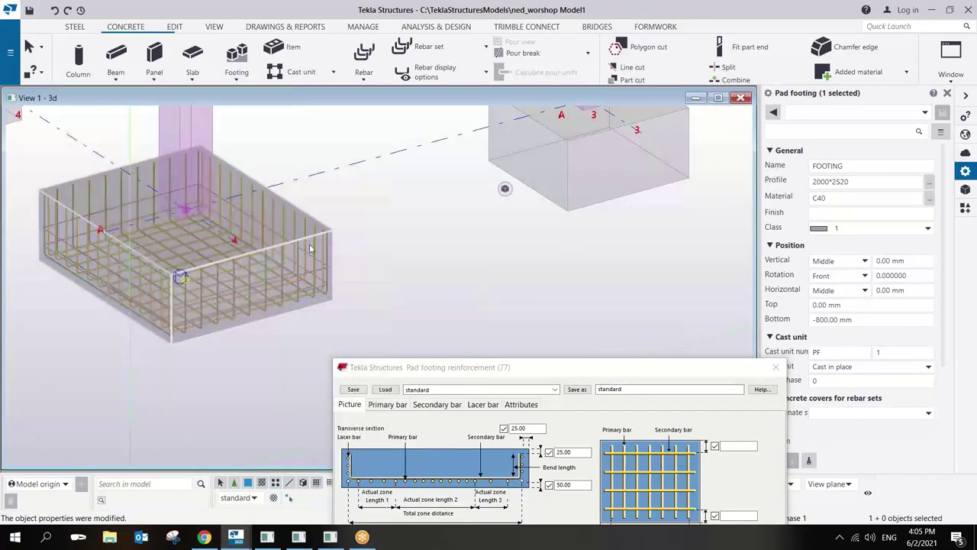
mouse_move(244, 246)
ctrl+middle_down()
mouse_move(248, 261)
mouse_move(260, 221)
mouse_move(260, 257)
ctrl+middle_up()
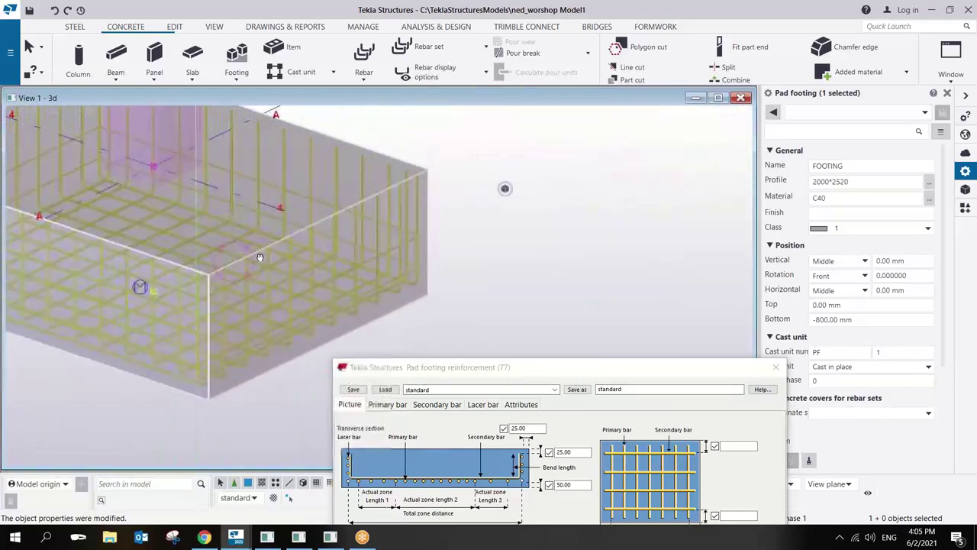
scroll(251, 256, down, 4)
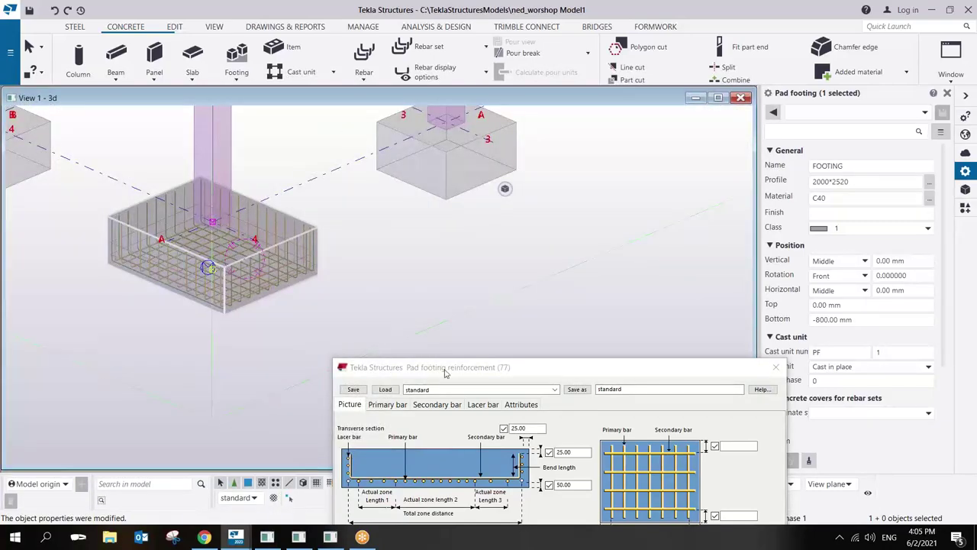
drag(446, 373, 464, 174)
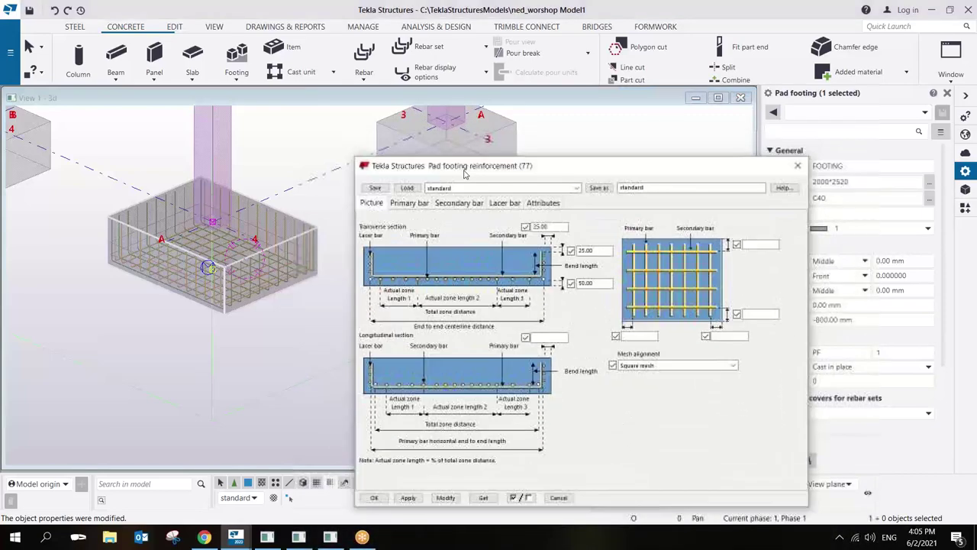
scroll(264, 218, up, 6)
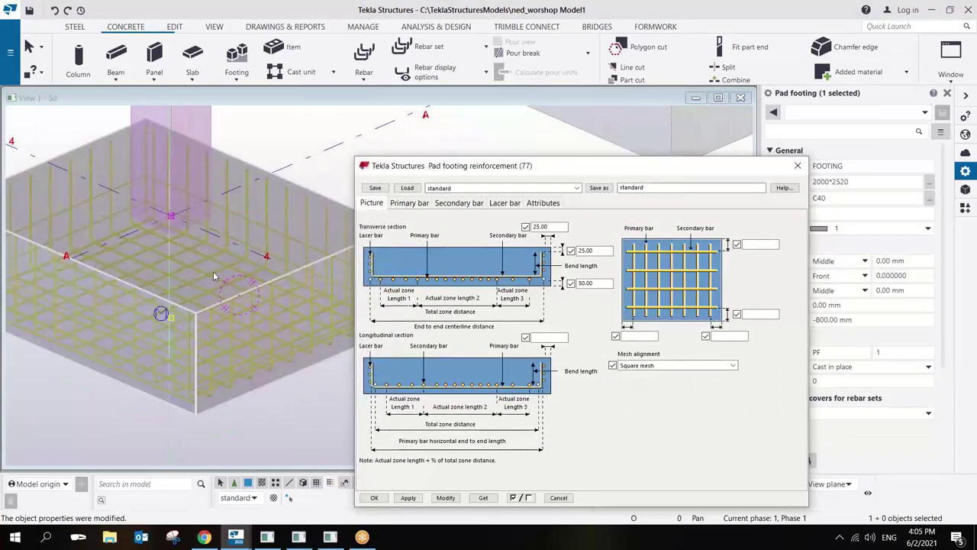
scroll(213, 271, down, 5)
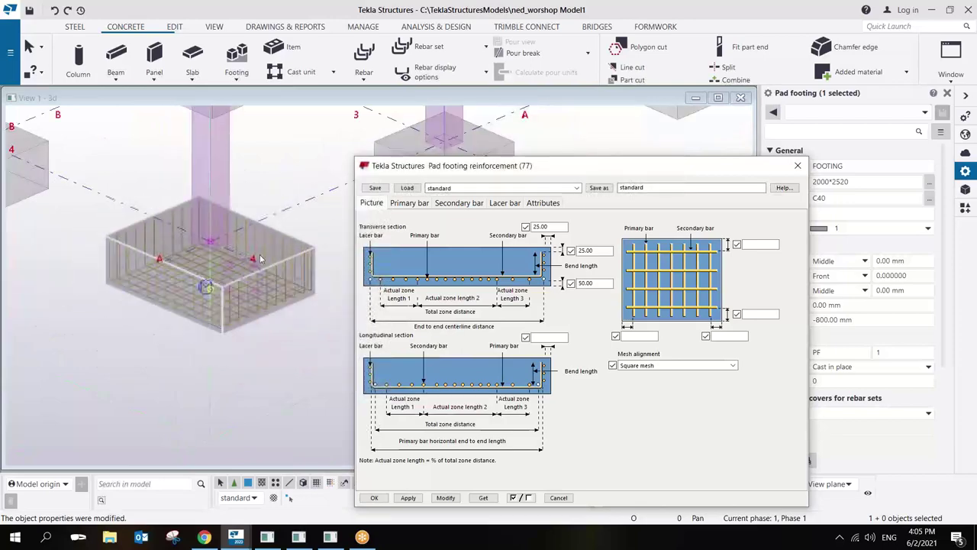
scroll(260, 259, up, 3)
drag(513, 171, 624, 226)
Inquire the footing's cast unit and check its three reinforcing bar rows.
right_click(341, 178)
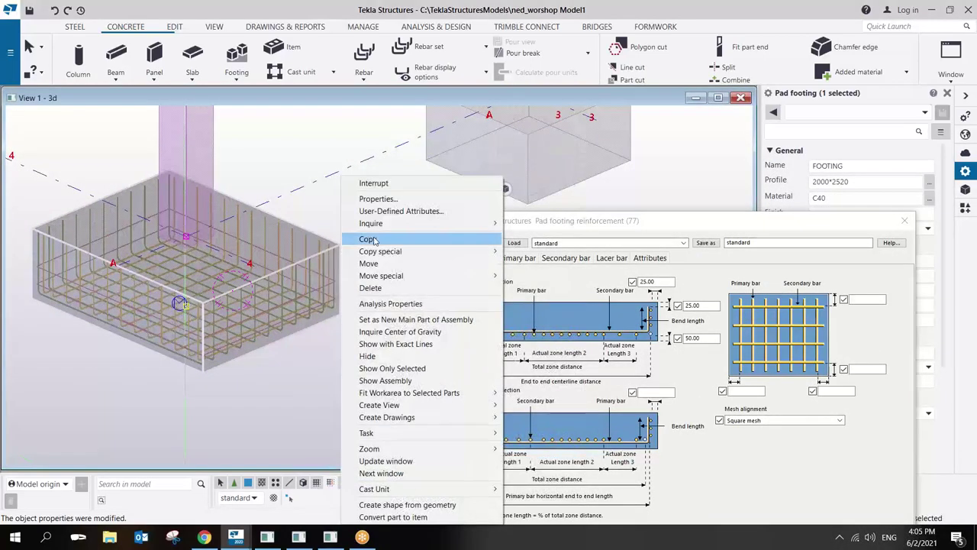
mouse_move(371, 223)
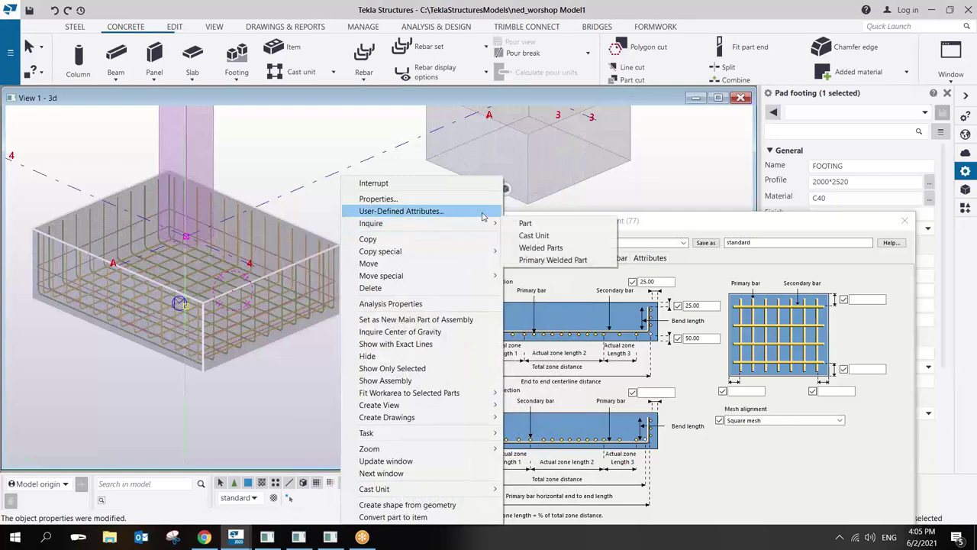
click(533, 235)
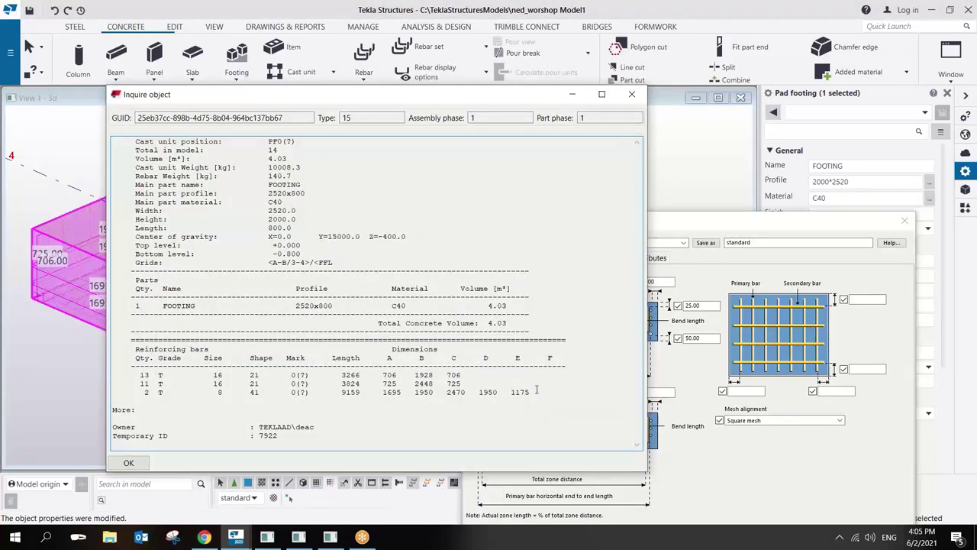
drag(537, 390, 126, 374)
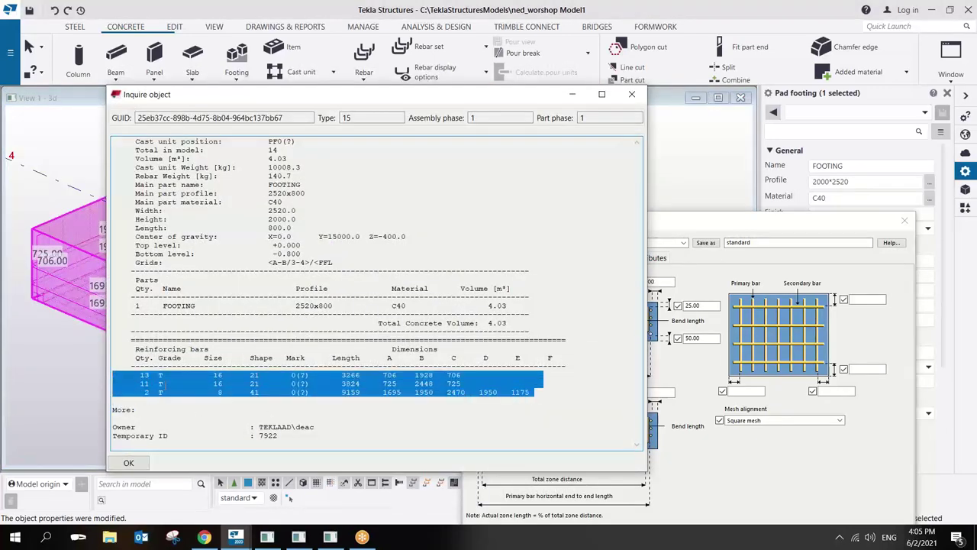
click(631, 94)
Undo the footing back to 1500*1500, close the reinforcement settings, and reopen the FOOTING results.
key(ctrl+z)
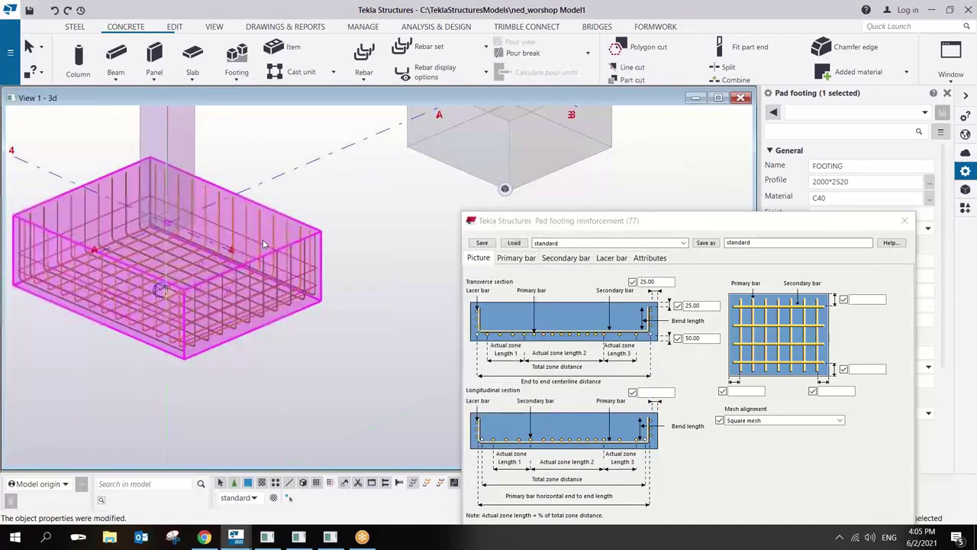
click(836, 222)
drag(836, 222, 705, 98)
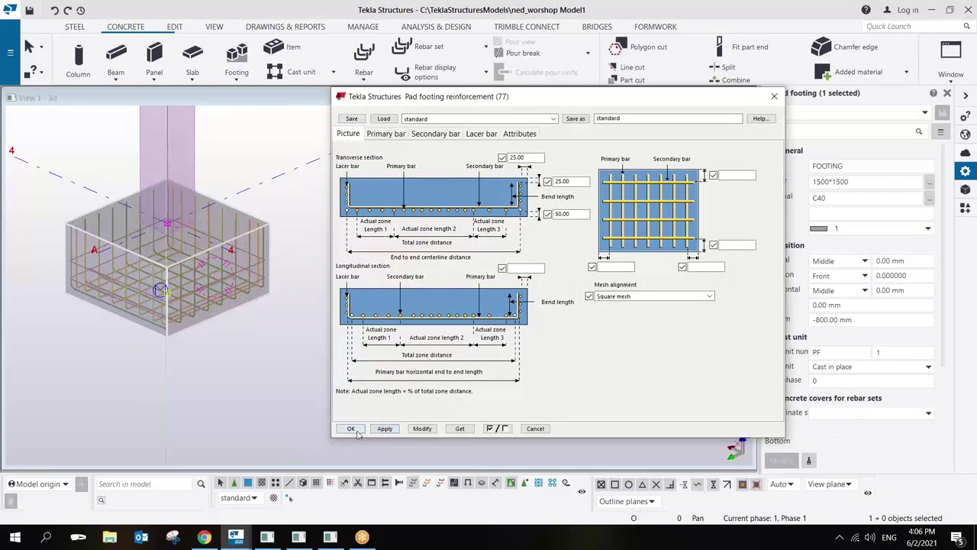
key(Escape)
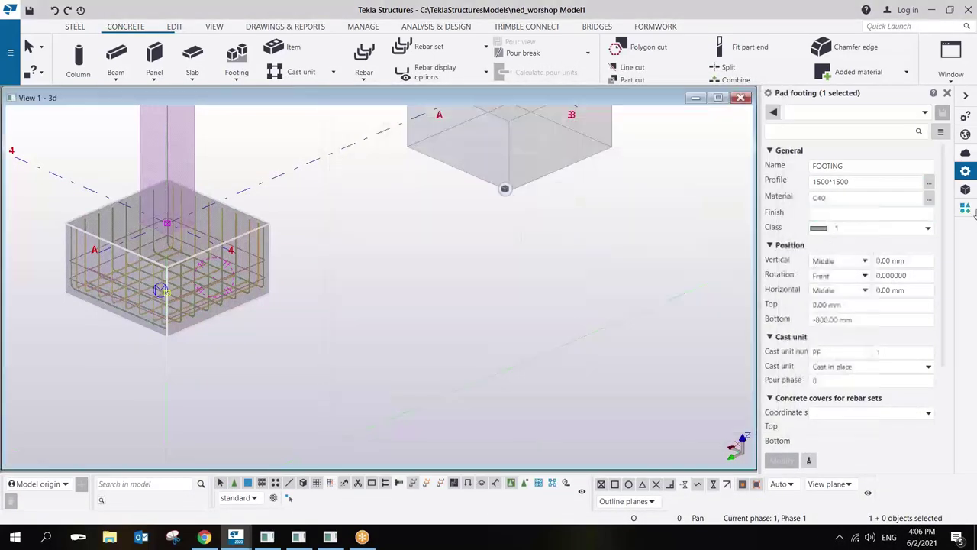
click(966, 208)
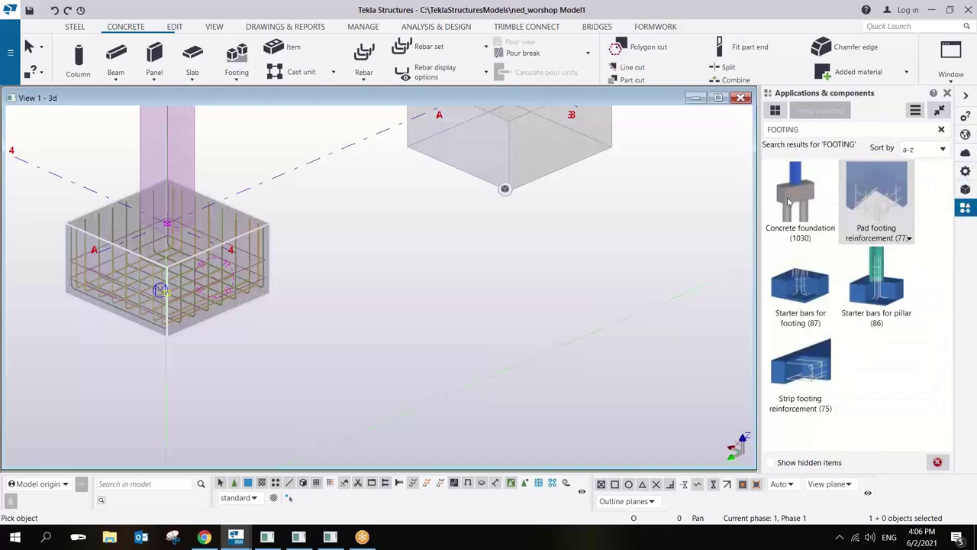
Bring the grid A footings into view and add footing A-2's reinforcement to the selection.
scroll(488, 229, down, 2)
middle_drag(493, 186, 428, 297)
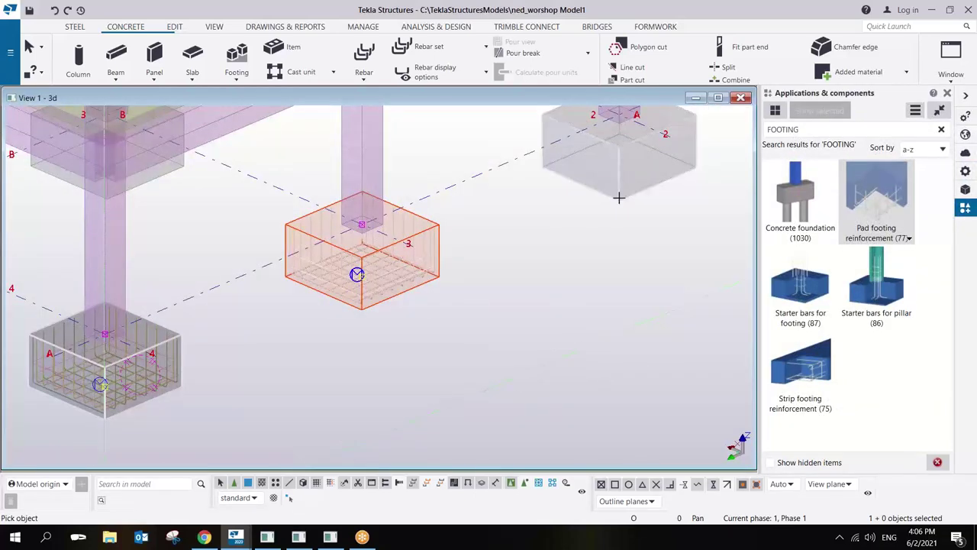
middle_drag(618, 197, 620, 228)
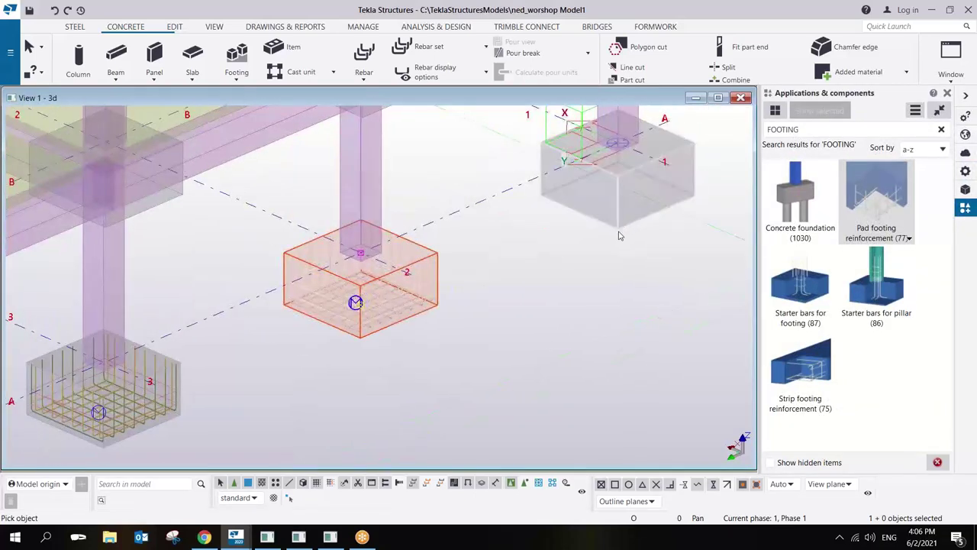
scroll(619, 235, down, 5)
right_click(601, 229)
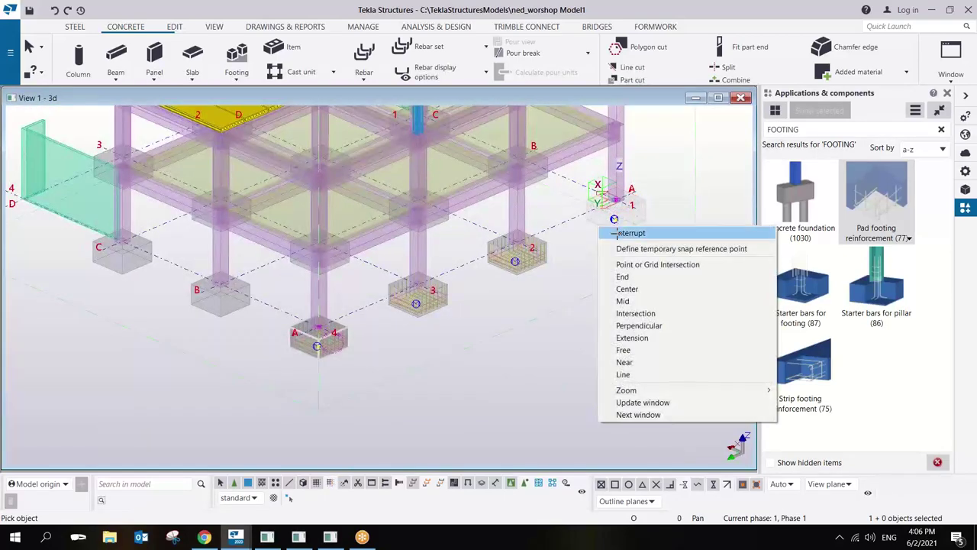
key(Escape)
scroll(306, 343, up, 4)
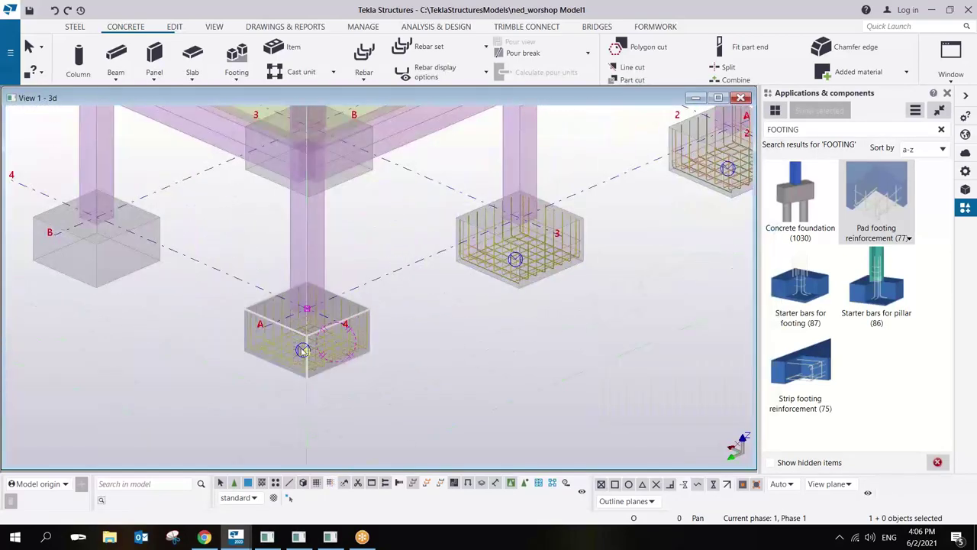
scroll(303, 350, down, 5)
ctrl+middle_drag(157, 238, 216, 217)
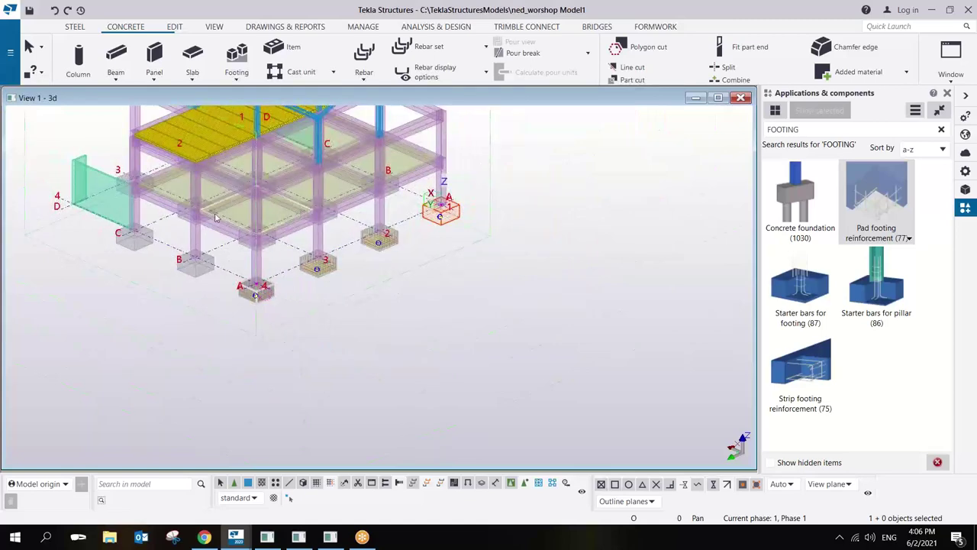
scroll(256, 291, up, 4)
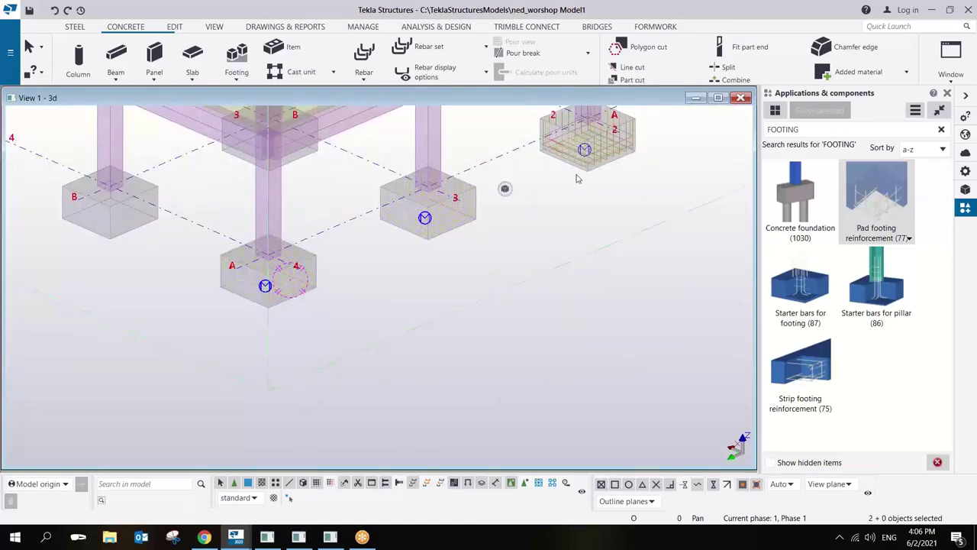
middle_drag(644, 147, 421, 247)
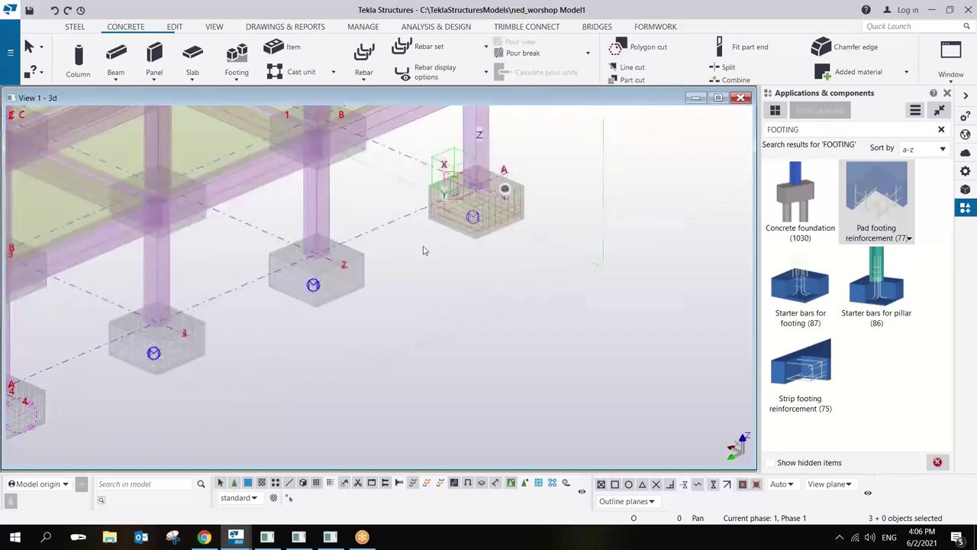
ctrl+click(469, 222)
Linear-copy the selected footing rebar twice at 5000 mm along X onto footings B and C.
right_click(534, 257)
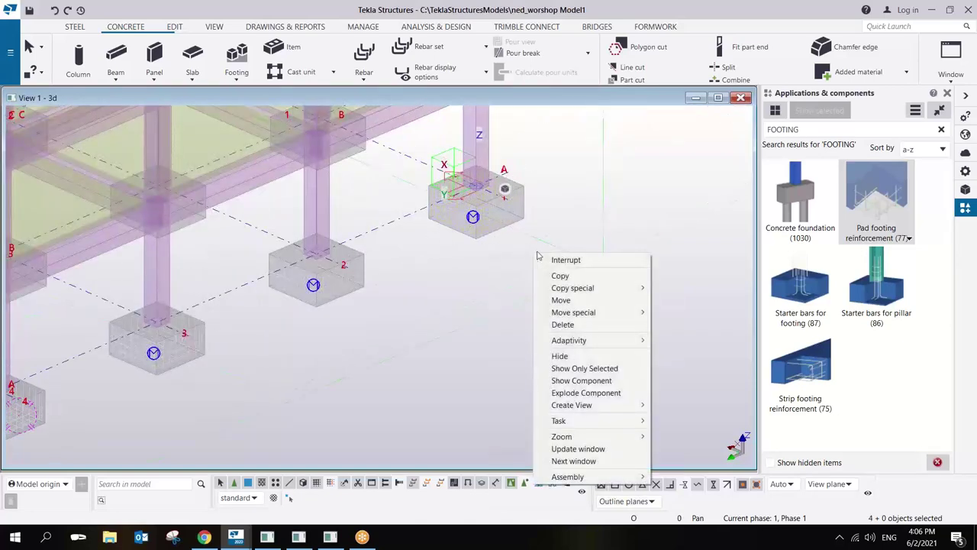
mouse_move(575, 290)
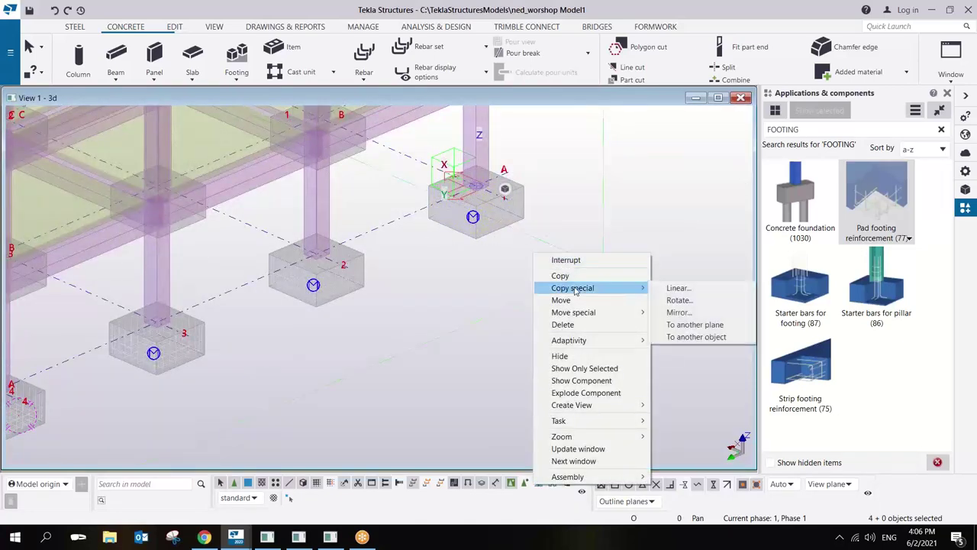
click(676, 293)
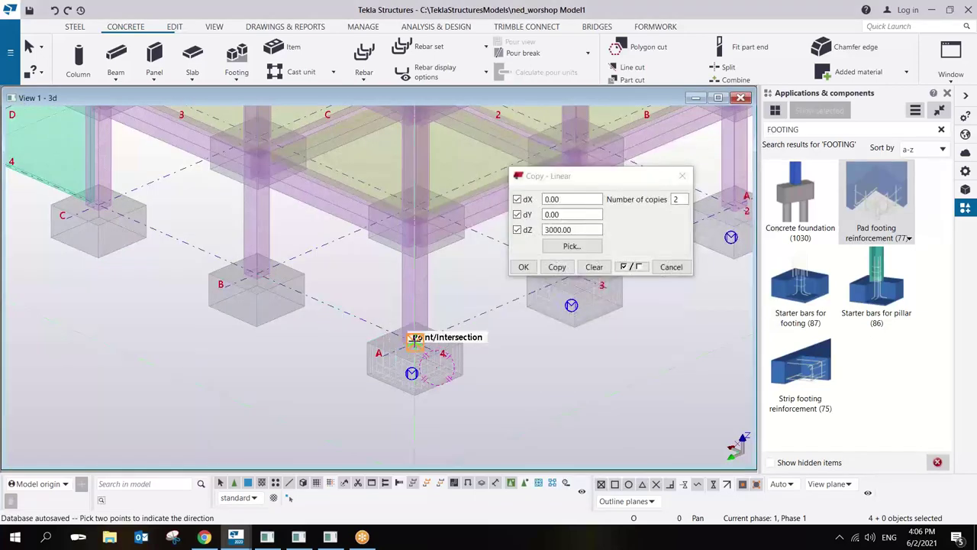
click(413, 340)
click(257, 276)
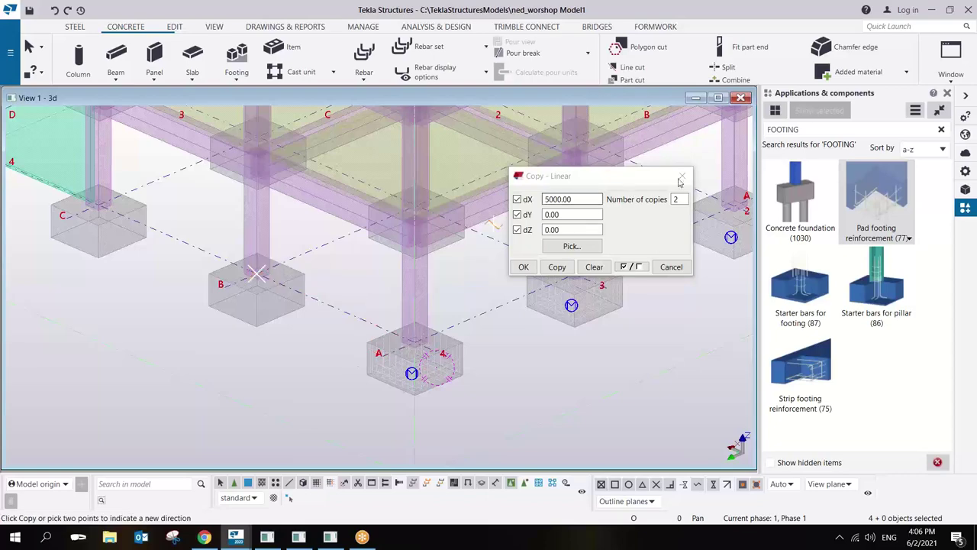
click(561, 269)
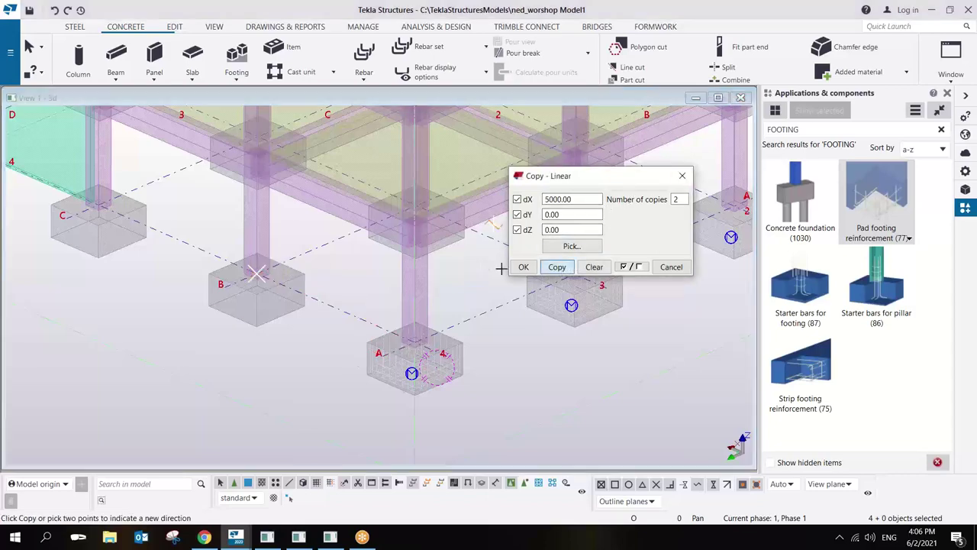
Orbit the model to check the copied rebar, then close the Copy - Linear settings.
right_click(183, 231)
click(294, 286)
scroll(294, 286, up, 3)
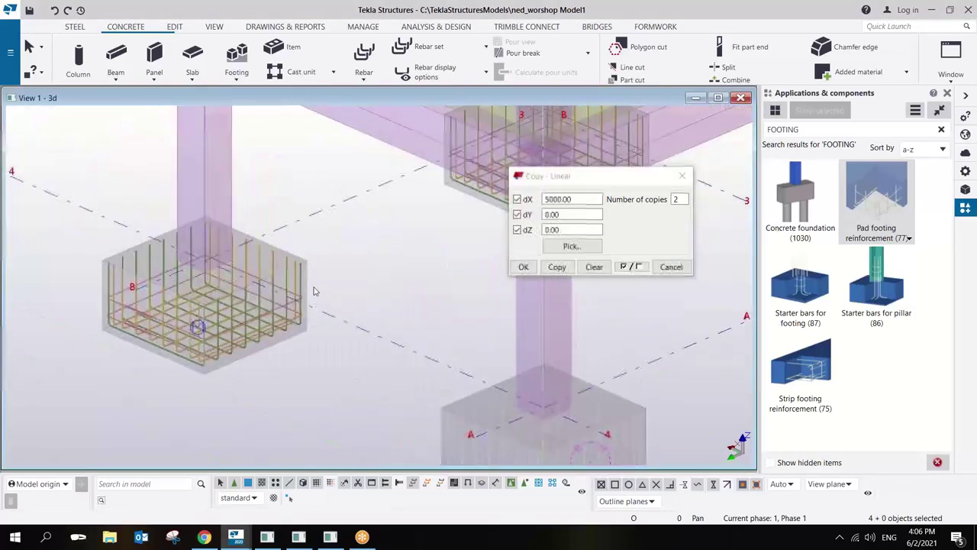
ctrl+middle_drag(294, 287, 378, 249)
scroll(378, 250, down, 5)
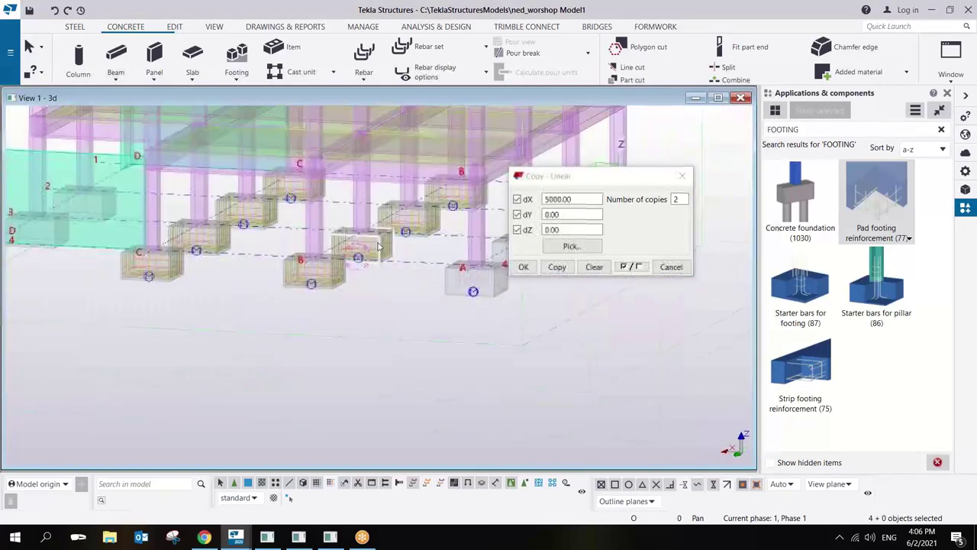
click(684, 177)
right_click(567, 174)
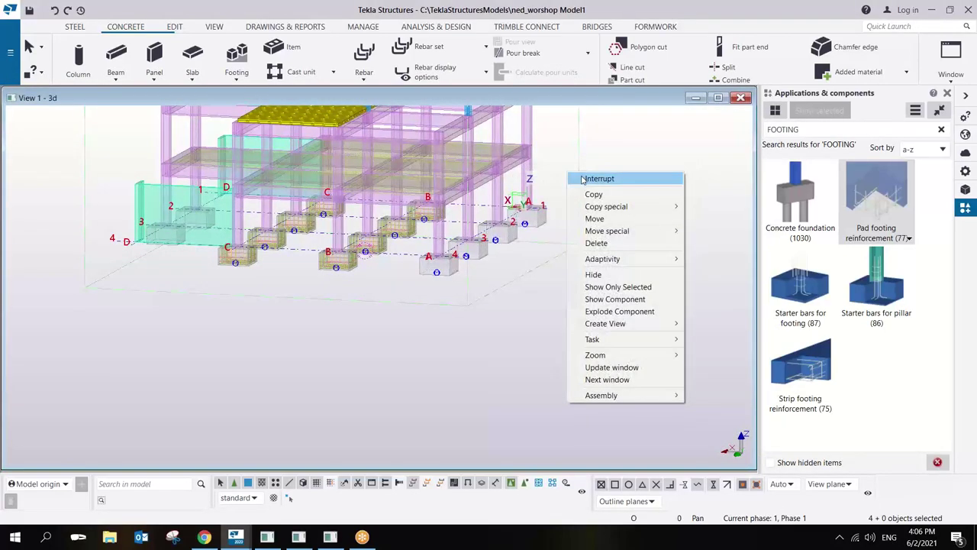
scroll(479, 228, up, 3)
mouse_move(480, 228)
ctrl+middle_down()
mouse_move(463, 271)
mouse_move(480, 322)
mouse_move(432, 332)
ctrl+middle_up()
scroll(483, 310, up, 6)
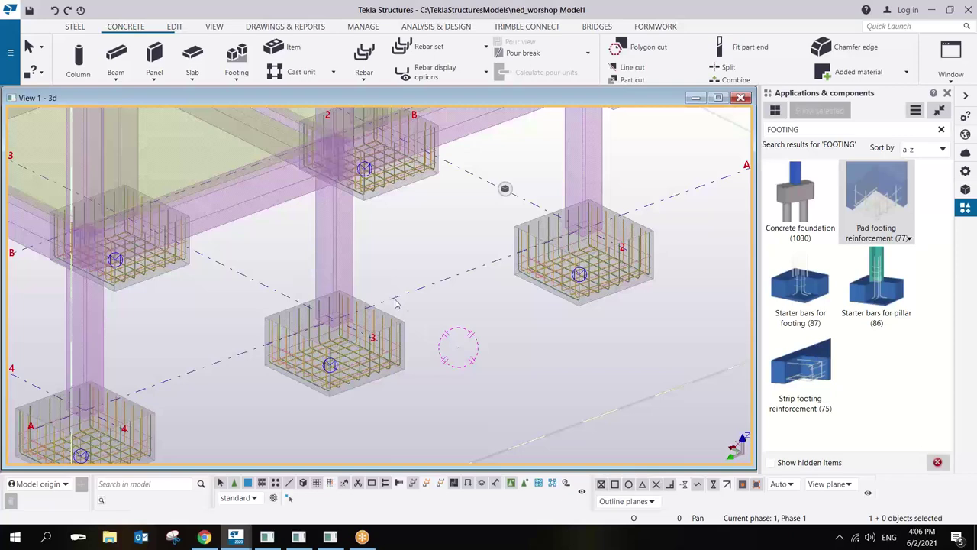
scroll(582, 275, up, 3)
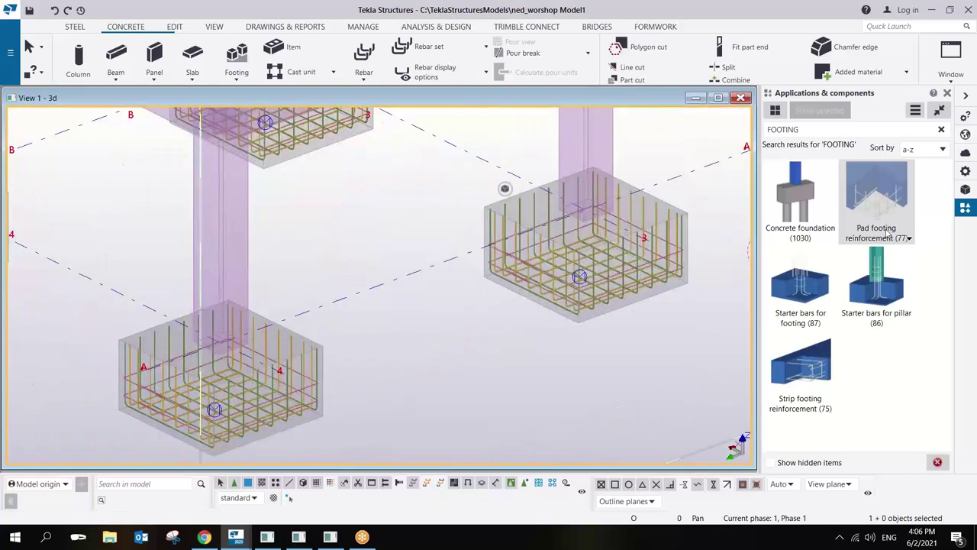
ctrl+middle_drag(384, 346, 475, 310)
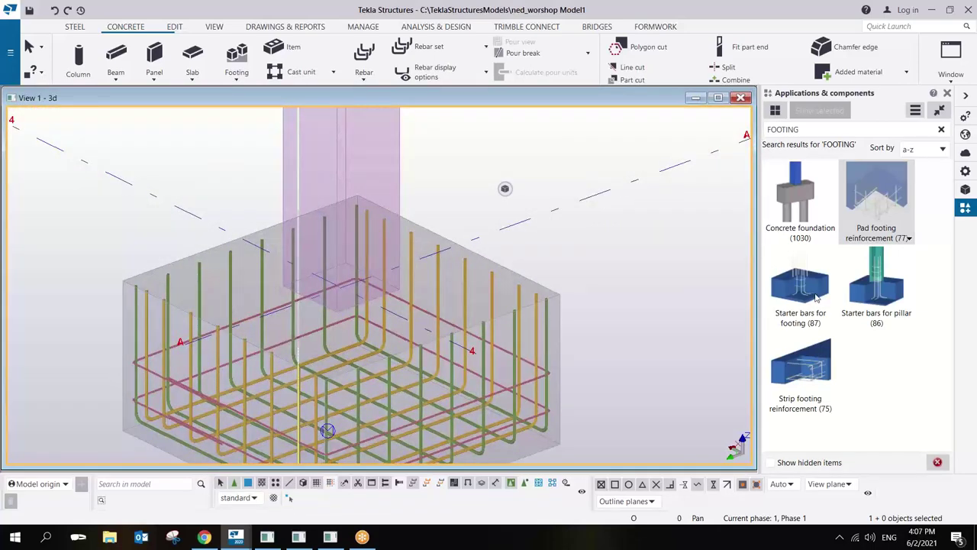
Apply the Starter bars for footing component to the pad footing at A-4.
click(817, 297)
right_click(659, 220)
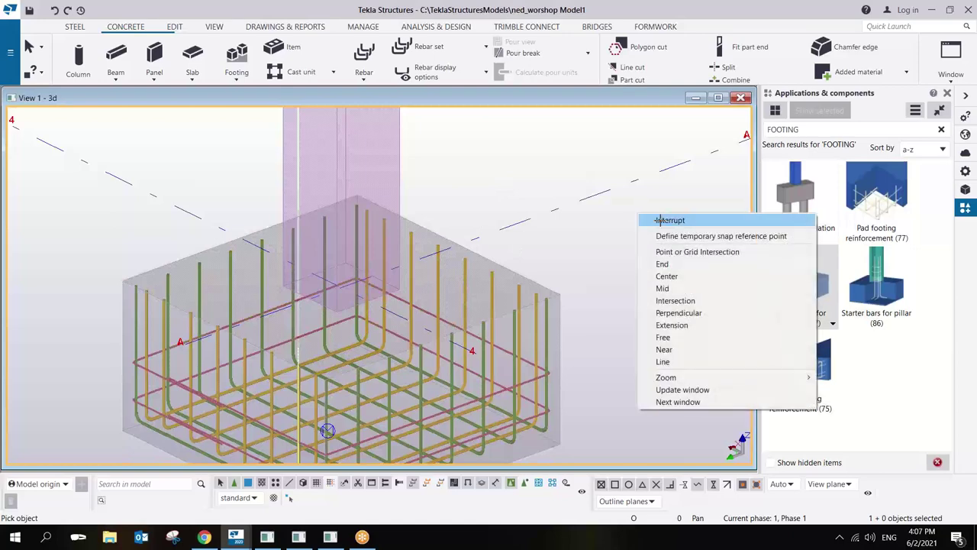
click(661, 220)
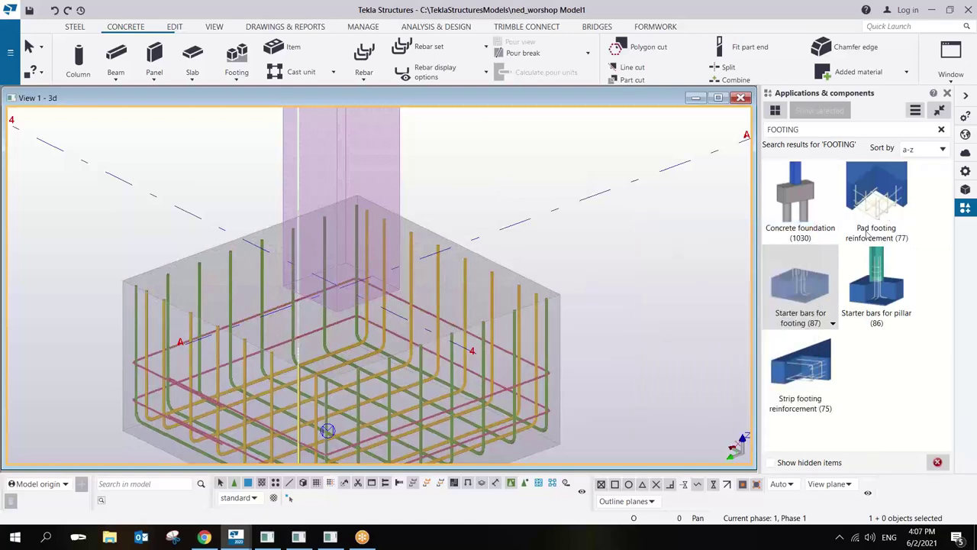
middle_drag(672, 275, 528, 255)
scroll(726, 210, down, 3)
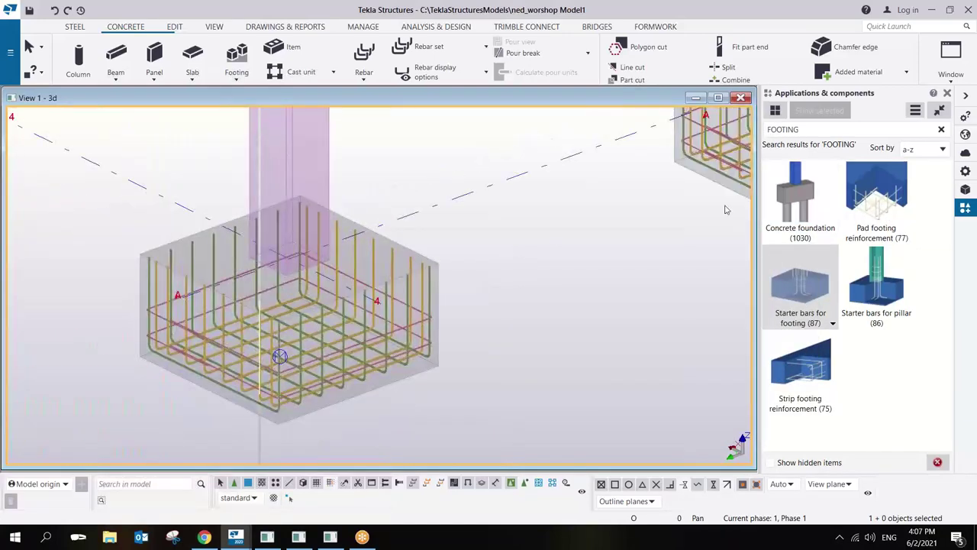
click(878, 216)
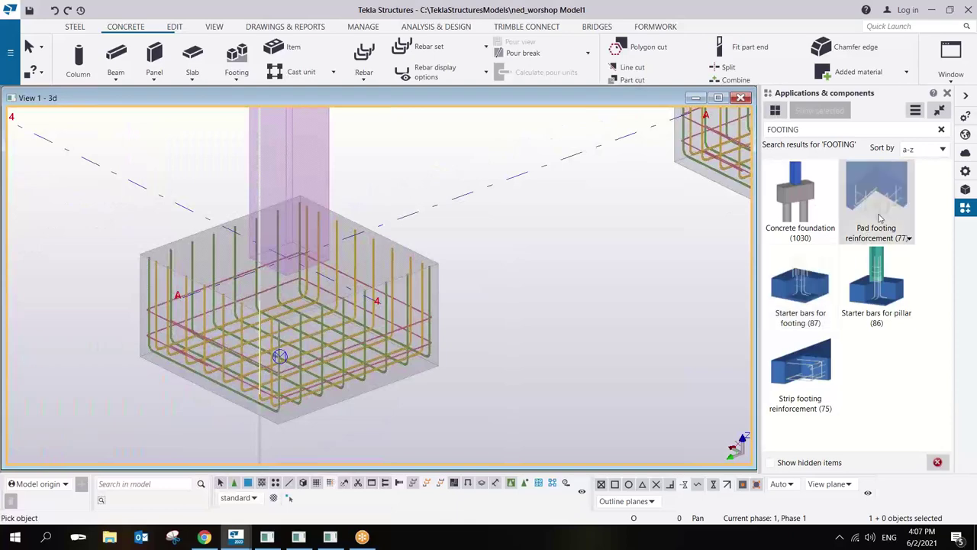
click(804, 307)
right_click(536, 232)
click(543, 239)
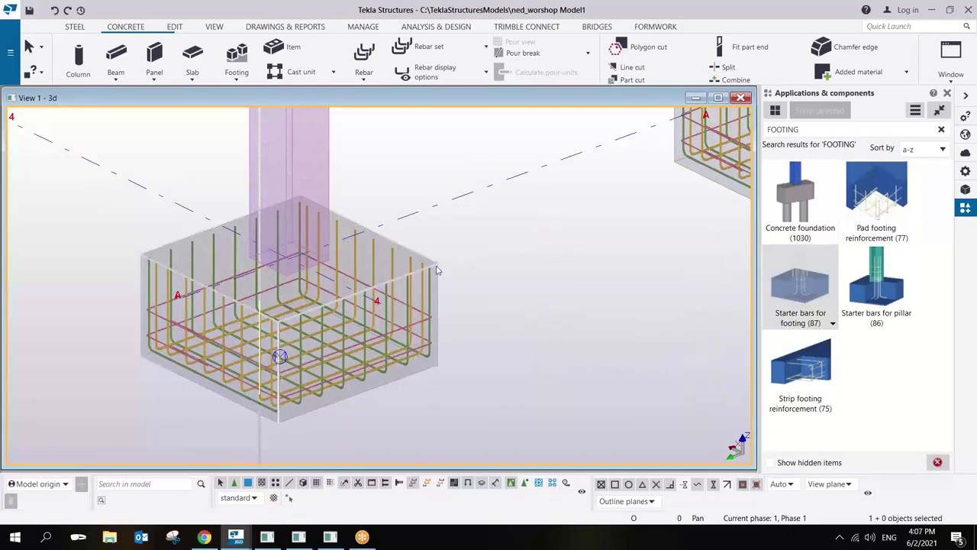
click(438, 269)
Zoom, pan and orbit around the front footings to inspect the new starter bars.
scroll(451, 270, down, 2)
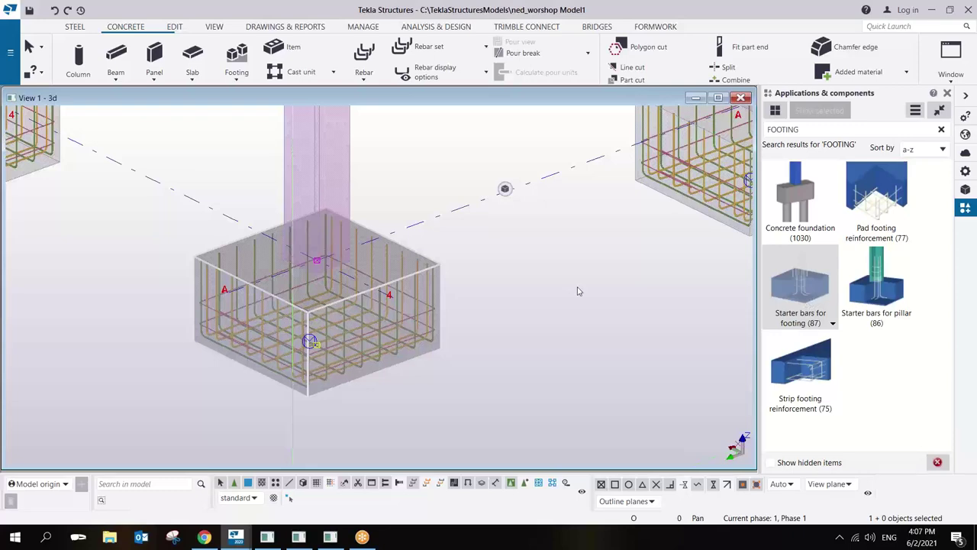
scroll(469, 251, down, 5)
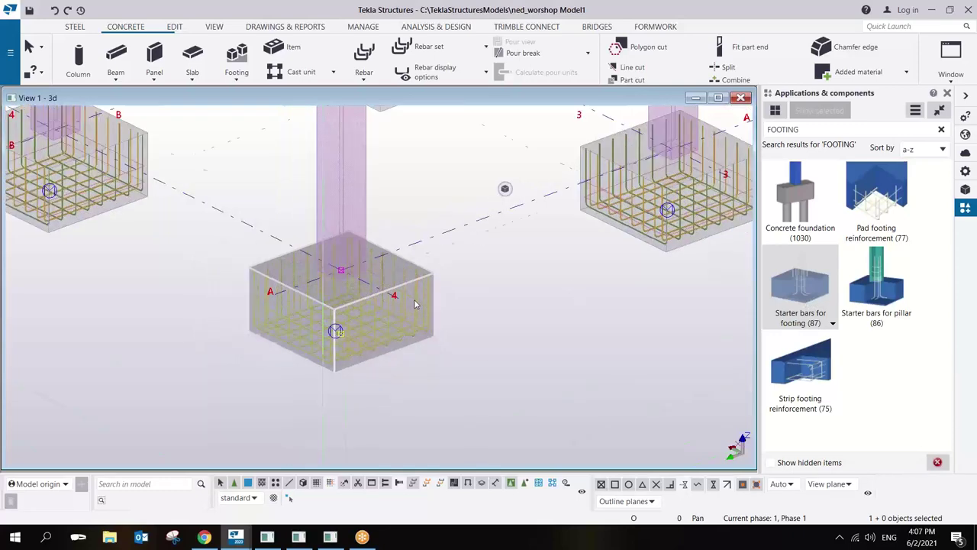
scroll(489, 298, down, 3)
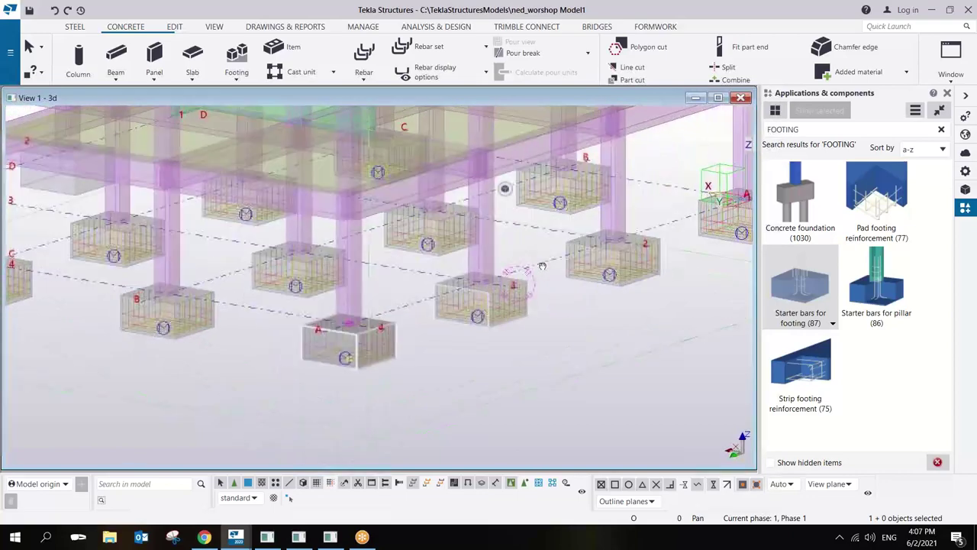
scroll(531, 278, up, 3)
middle_drag(489, 305, 365, 244)
scroll(365, 245, down, 3)
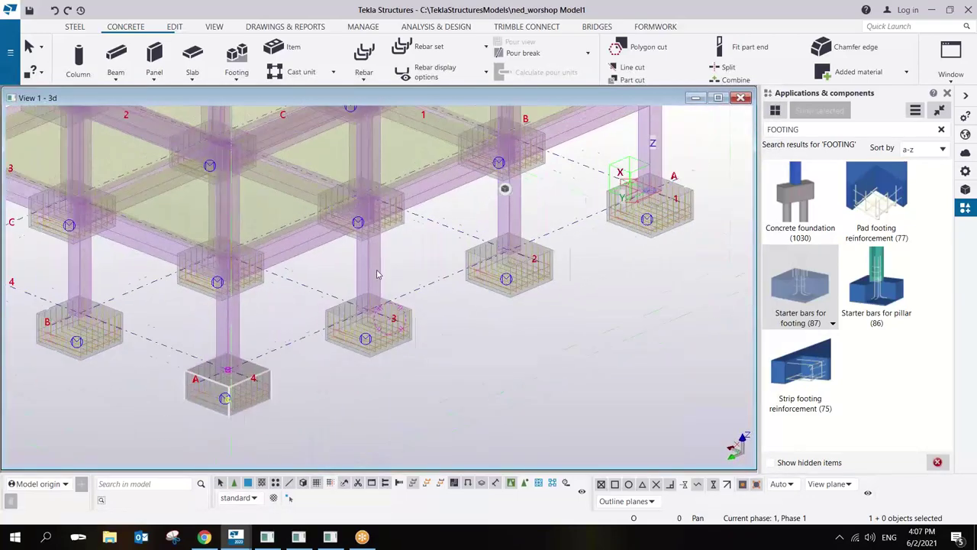
scroll(377, 276, down, 2)
scroll(377, 276, up, 2)
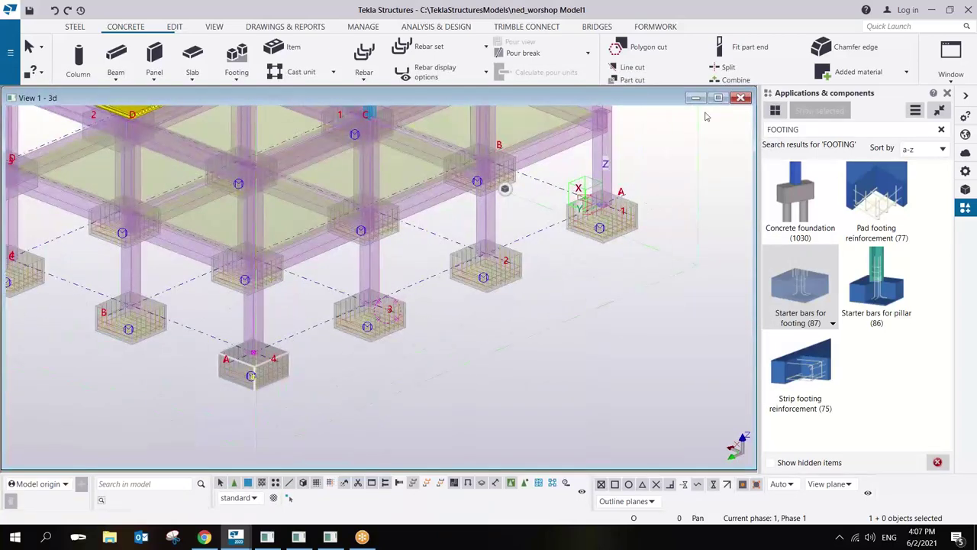
click(729, 23)
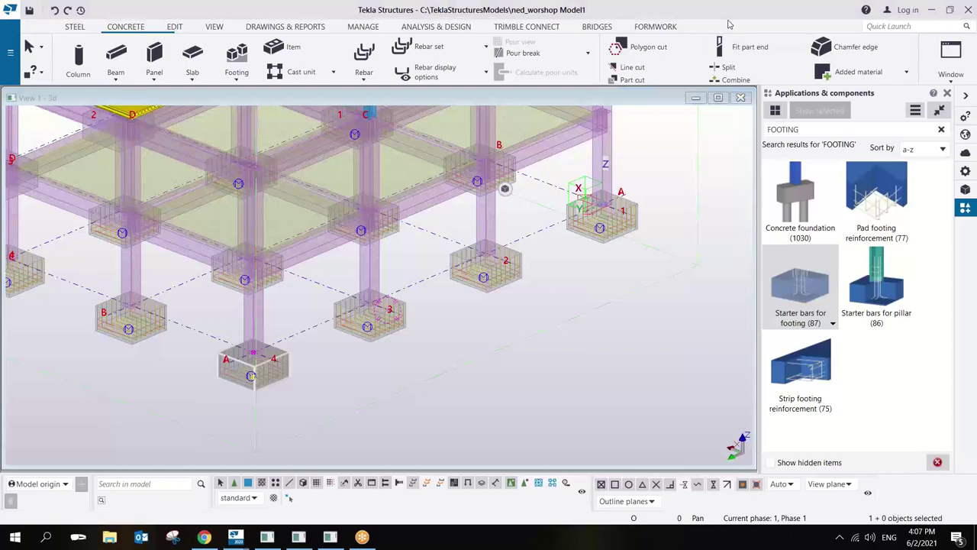
middle_drag(543, 321, 559, 331)
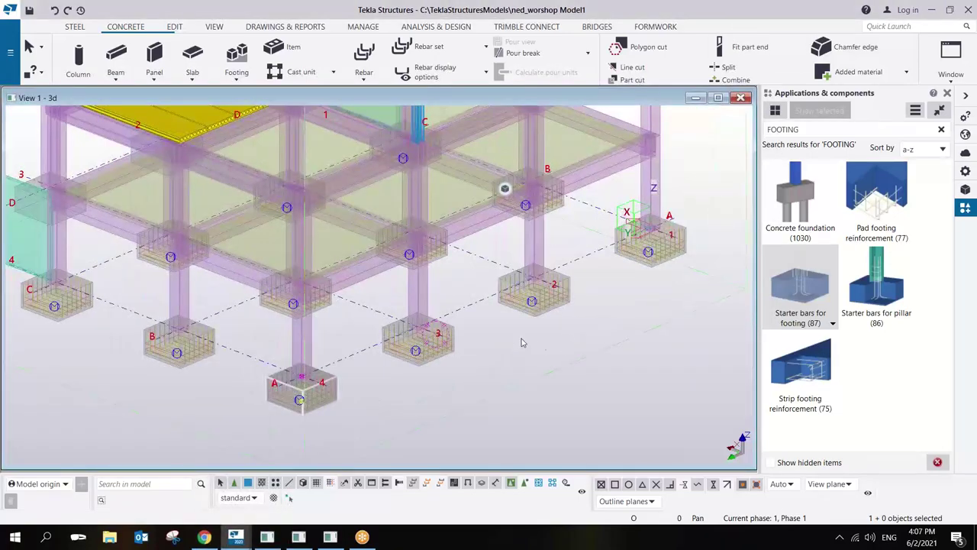
scroll(302, 398, up, 2)
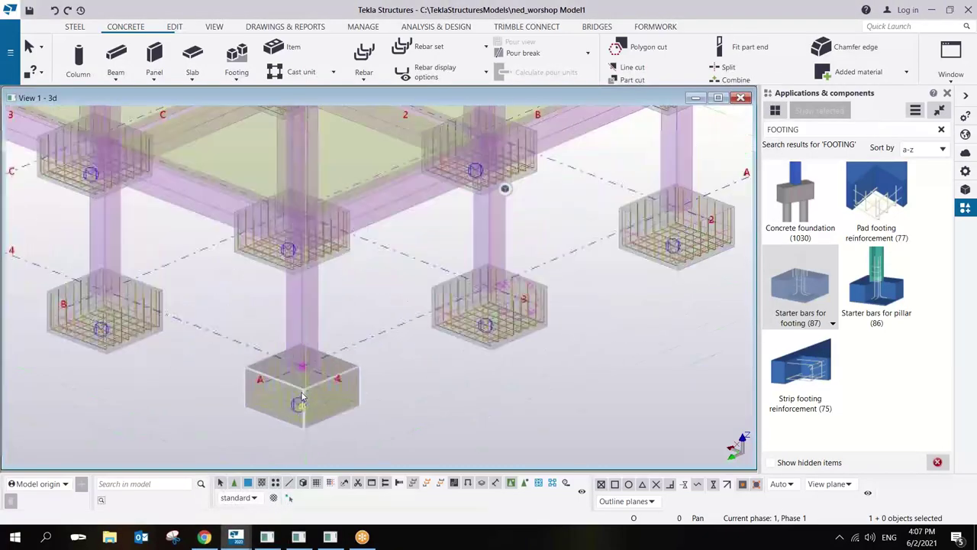
scroll(298, 394, down, 2)
scroll(305, 390, up, 1)
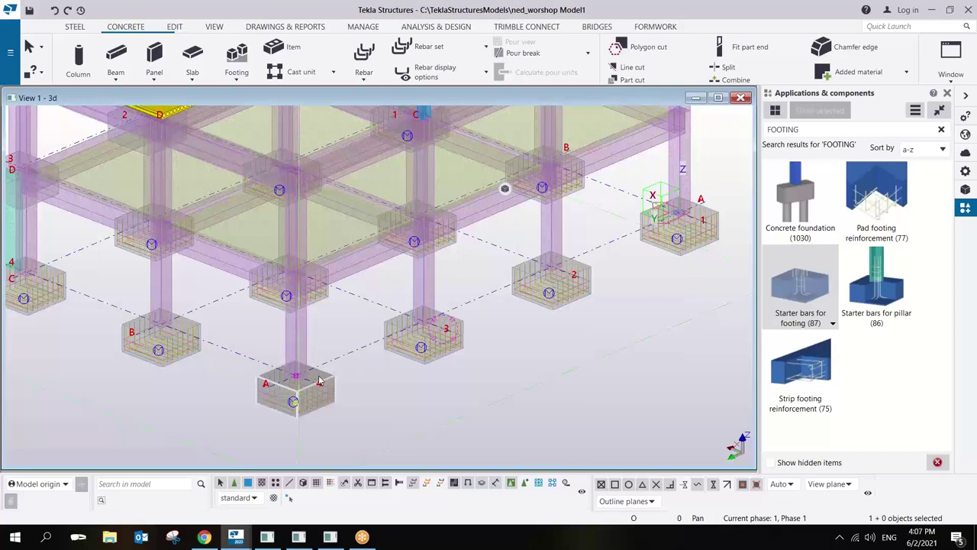
ctrl+middle_drag(323, 366, 329, 361)
Switch the parts to solid rendering with Ctrl+4 and select the footing on gridline 2.
key(ctrl+4)
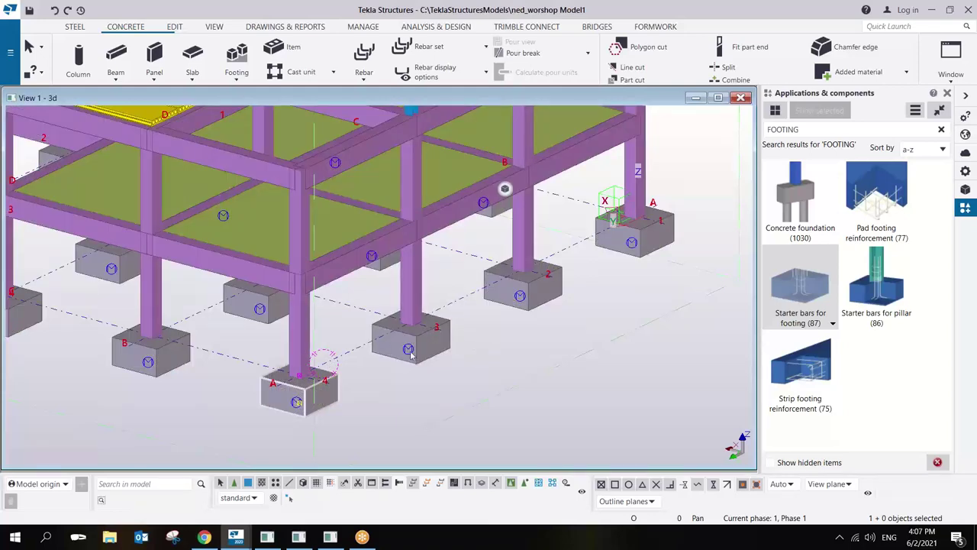
scroll(397, 364, up, 2)
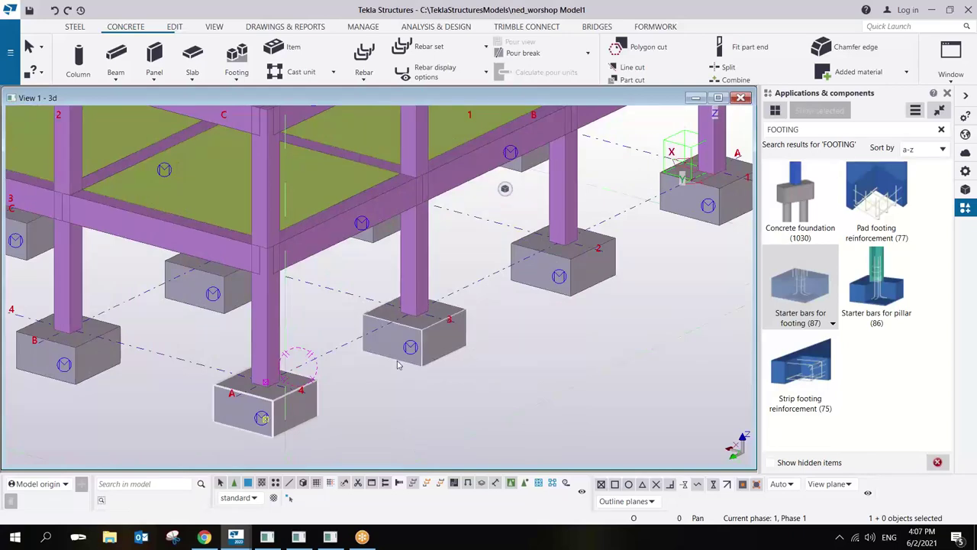
click(586, 267)
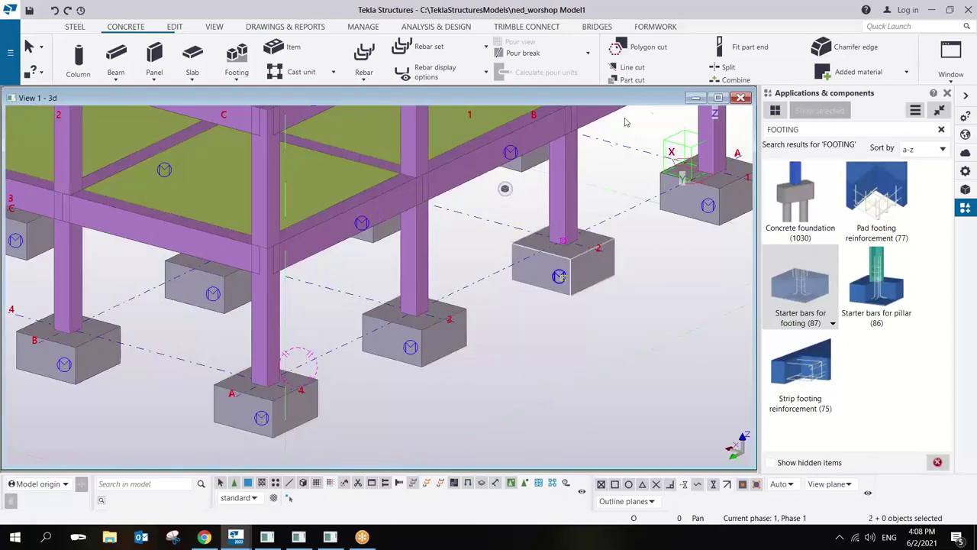
click(746, 42)
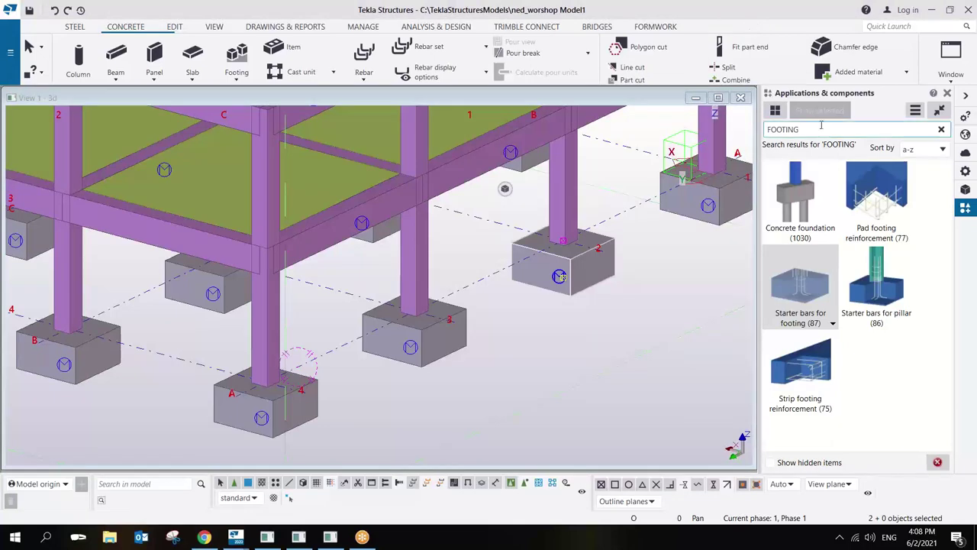
Open the Pad footing reinforcement (77) settings from the FOOTING search results.
click(874, 197)
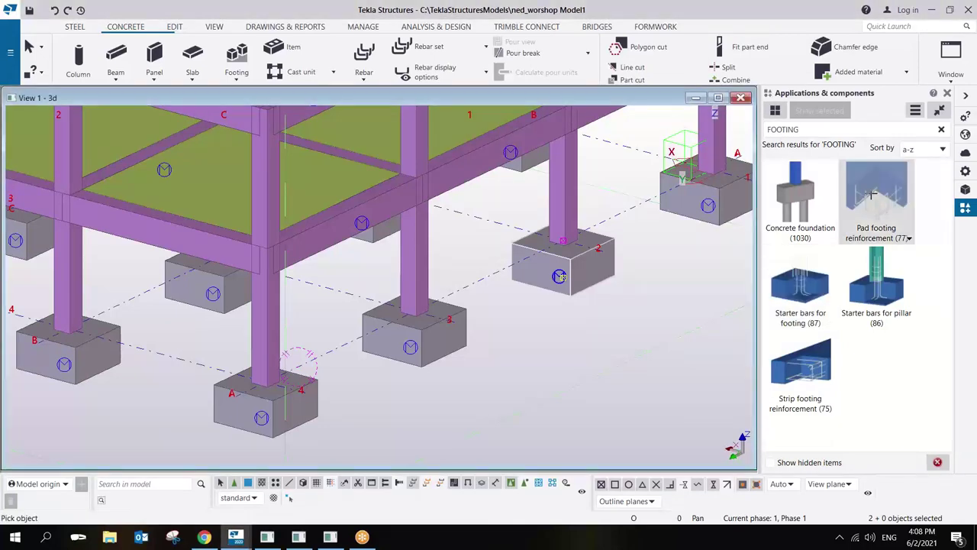
click(560, 276)
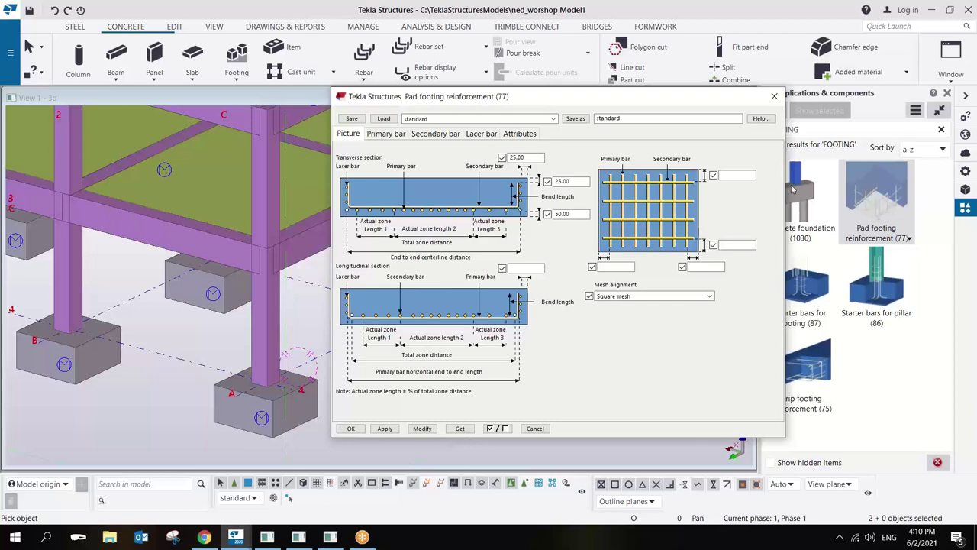
click(726, 27)
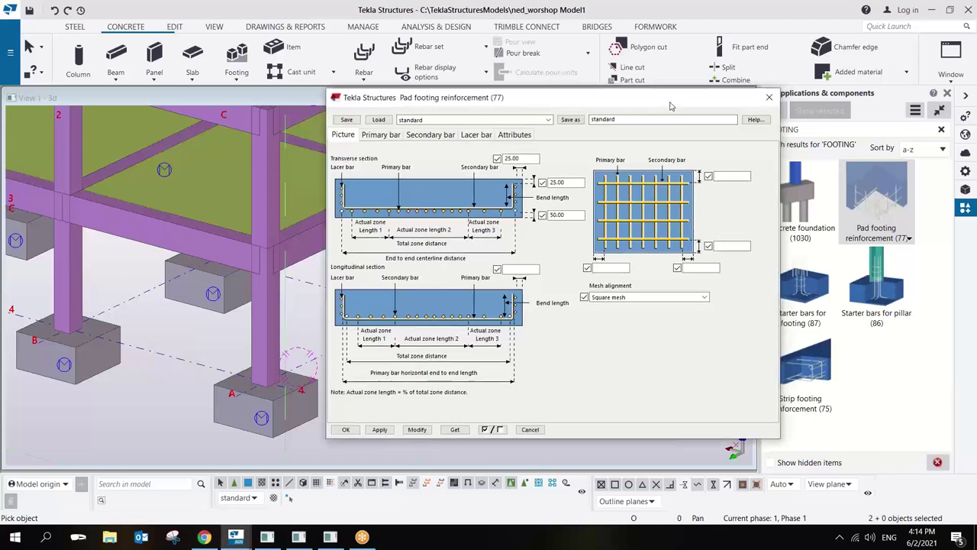
drag(688, 103, 559, 121)
Close the pad footing reinforcement settings and rotate the model to a new viewing angle.
click(647, 114)
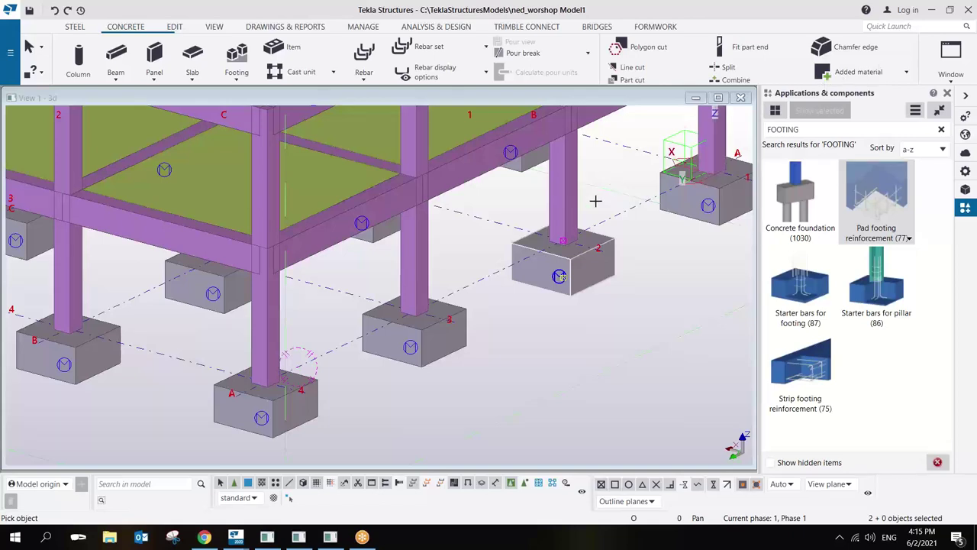
scroll(611, 221, down, 2)
right_click(638, 184)
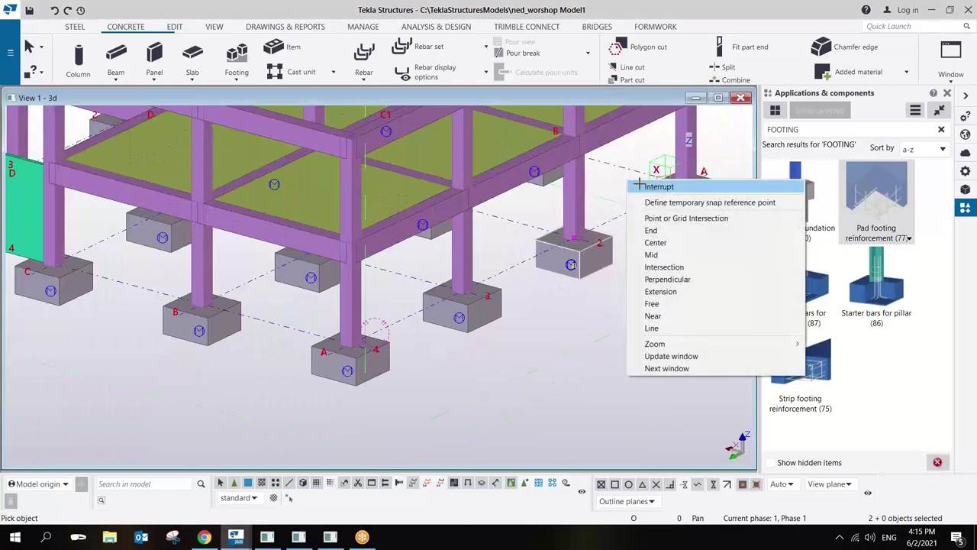
key(Escape)
ctrl+middle_drag(638, 184, 454, 316)
scroll(443, 341, up, 2)
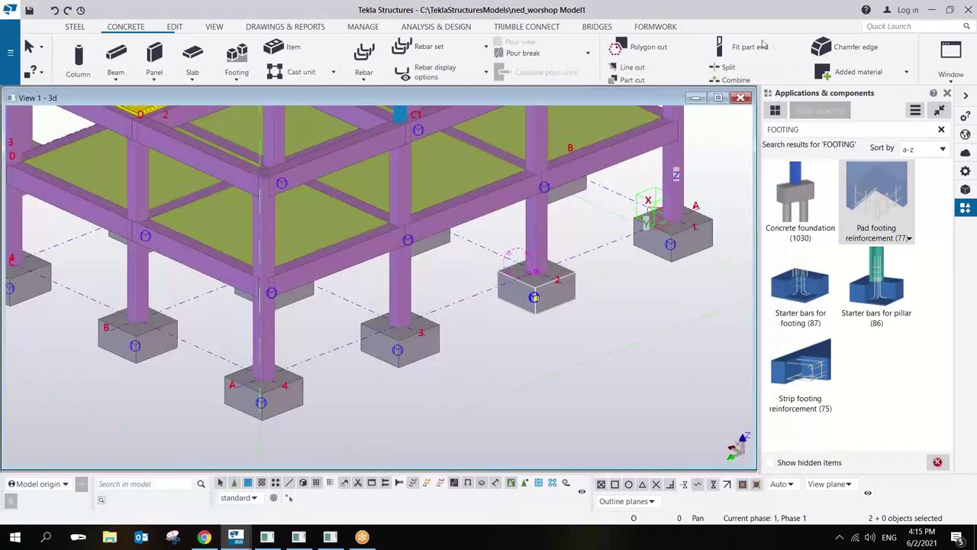
Apply Starter bars for footing (87) to the A-4 footing and interrupt the picking.
click(799, 294)
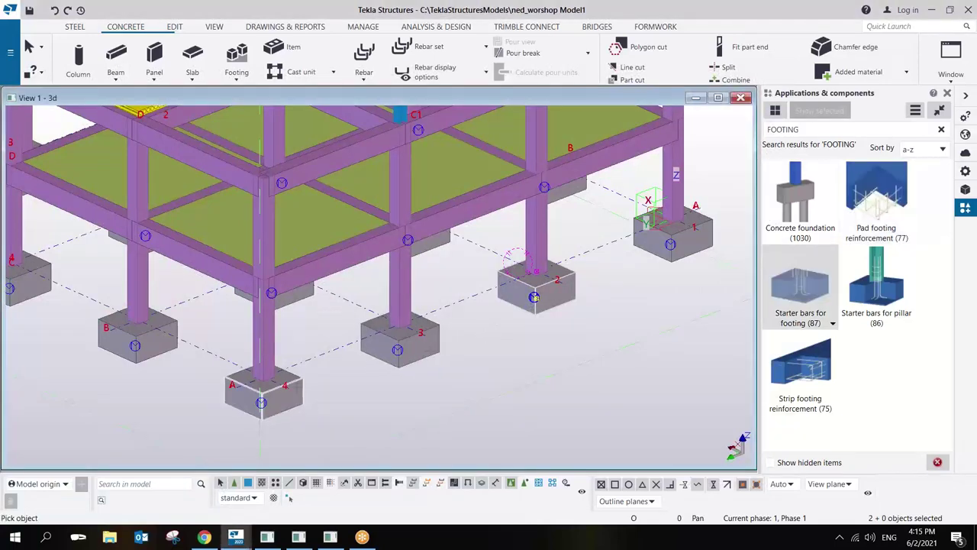
ctrl+middle_drag(535, 298, 527, 290)
scroll(367, 382, up, 5)
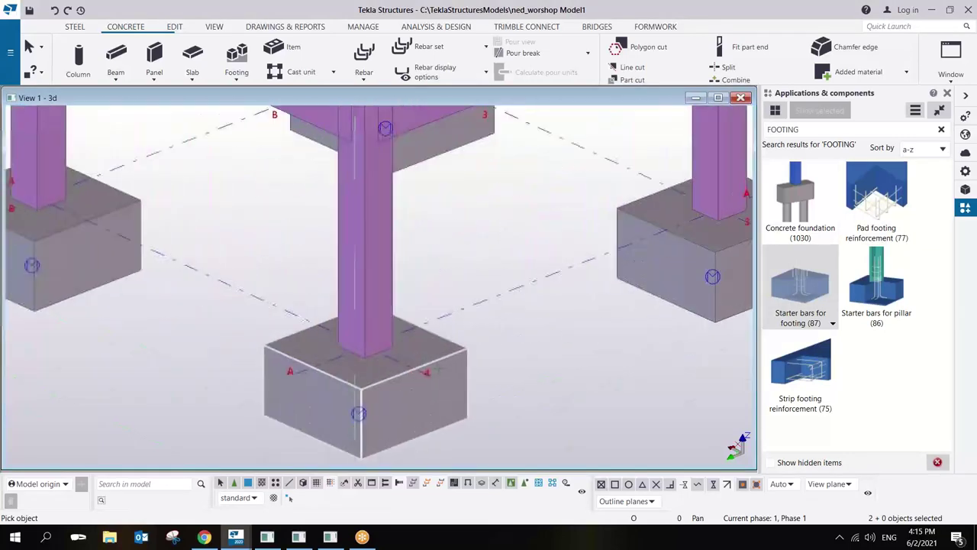
scroll(328, 366, up, 3)
click(328, 382)
right_click(404, 252)
click(431, 263)
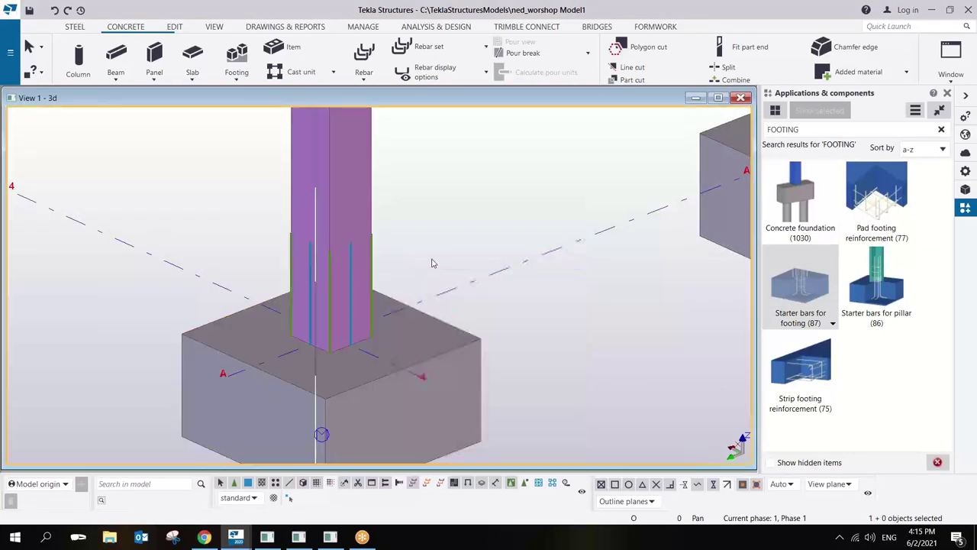
scroll(414, 272, up, 6)
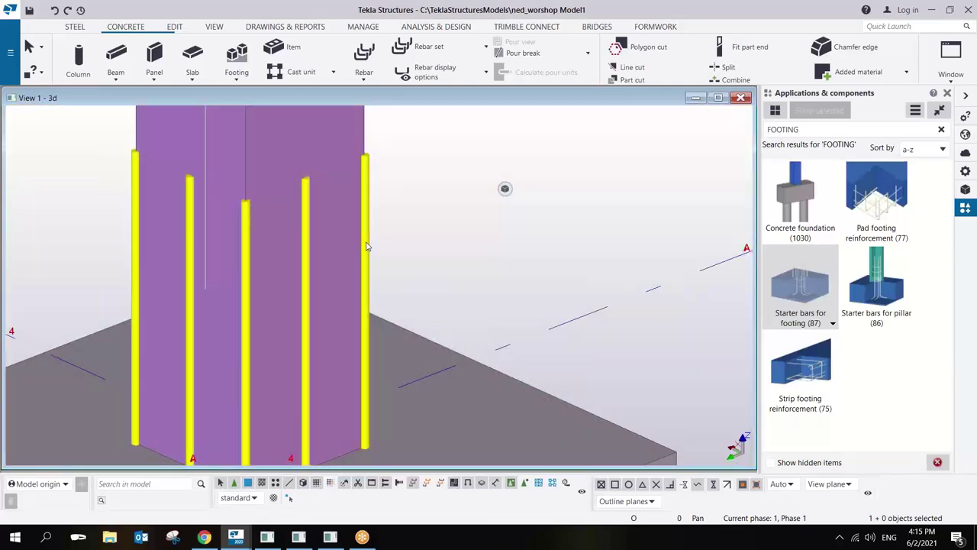
Change both starter bar location offsets from 500 to 350 and apply them with Modify.
double_click(366, 246)
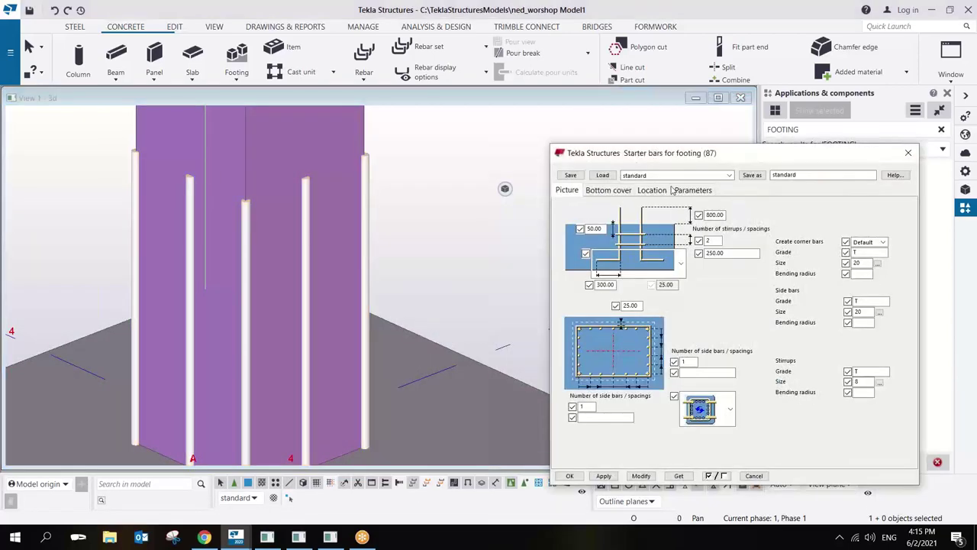
click(656, 190)
double_click(730, 221)
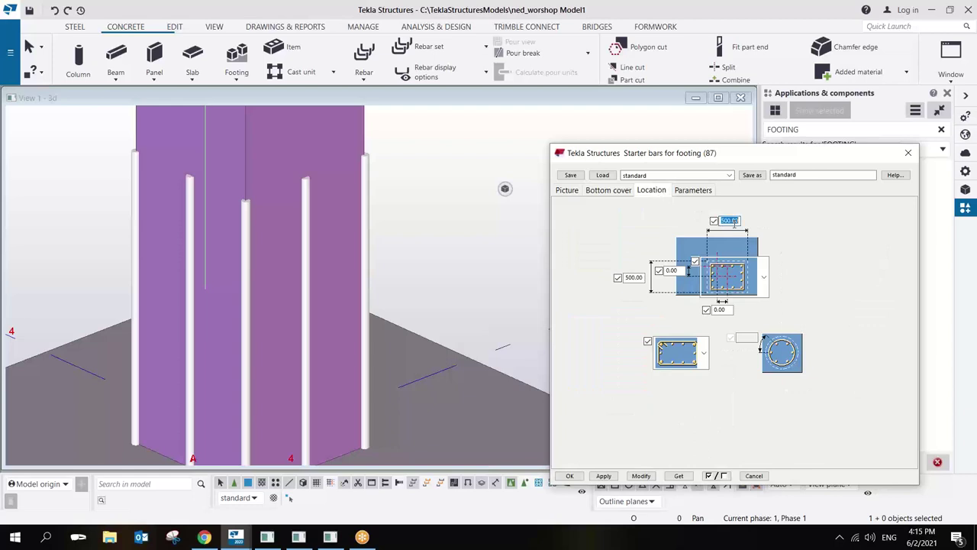
text(350)
double_click(627, 278)
text(3)
click(641, 475)
Orbit and zoom around the A-4 column and footing to check the regenerated bars.
scroll(416, 256, down, 3)
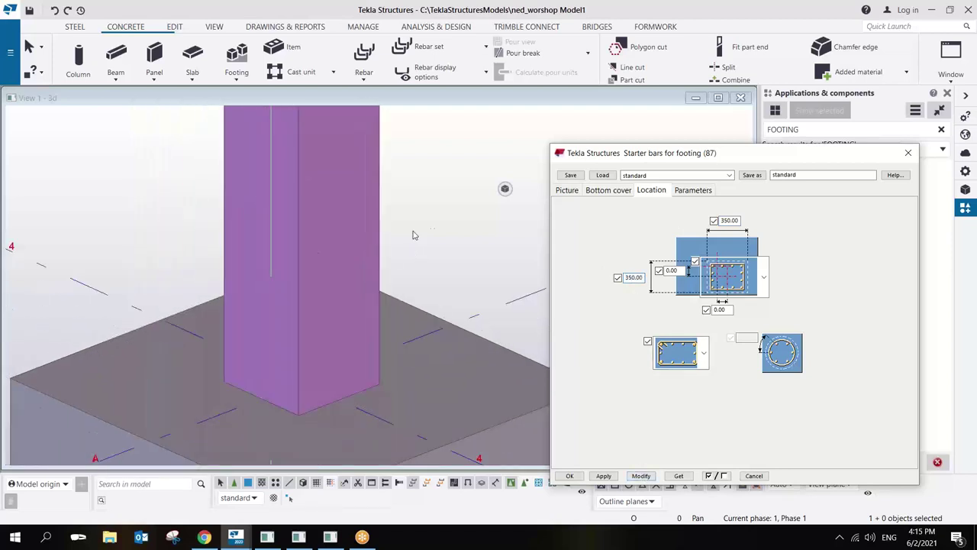
click(375, 249)
scroll(323, 272, down, 5)
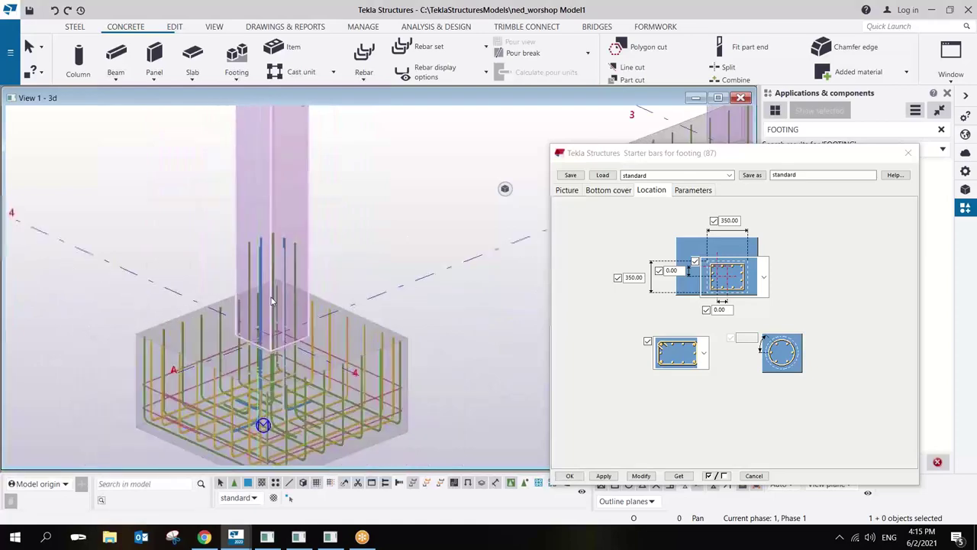
ctrl+middle_drag(272, 300, 265, 321)
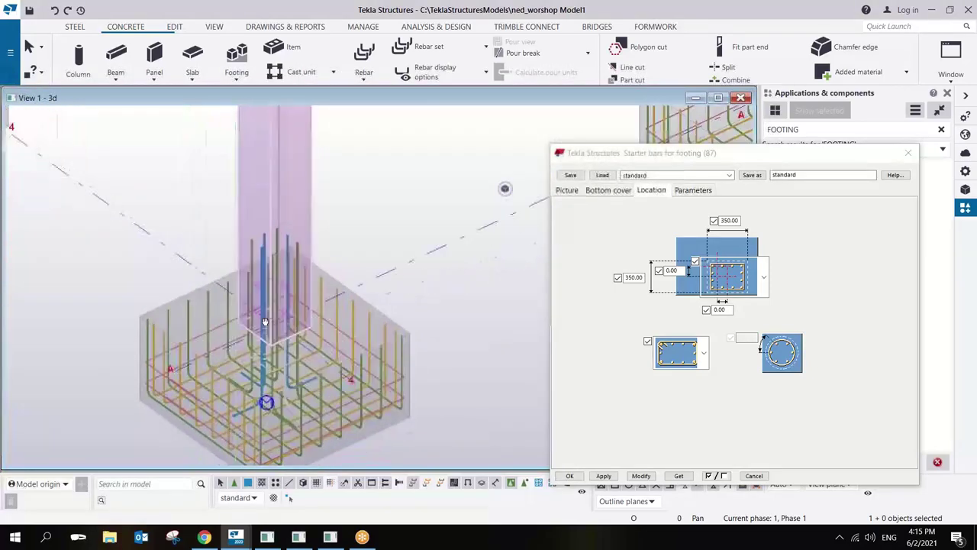
scroll(265, 321, up, 8)
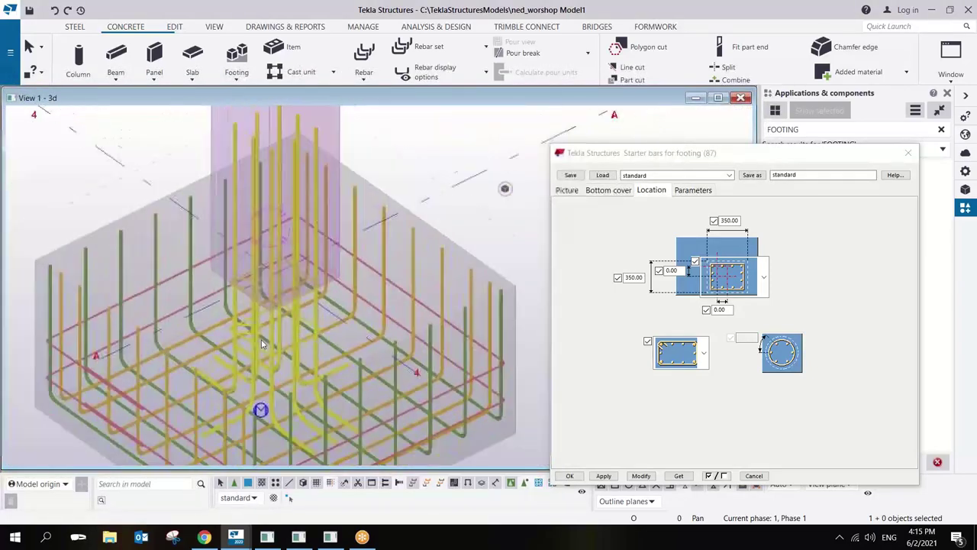
scroll(261, 344, down, 6)
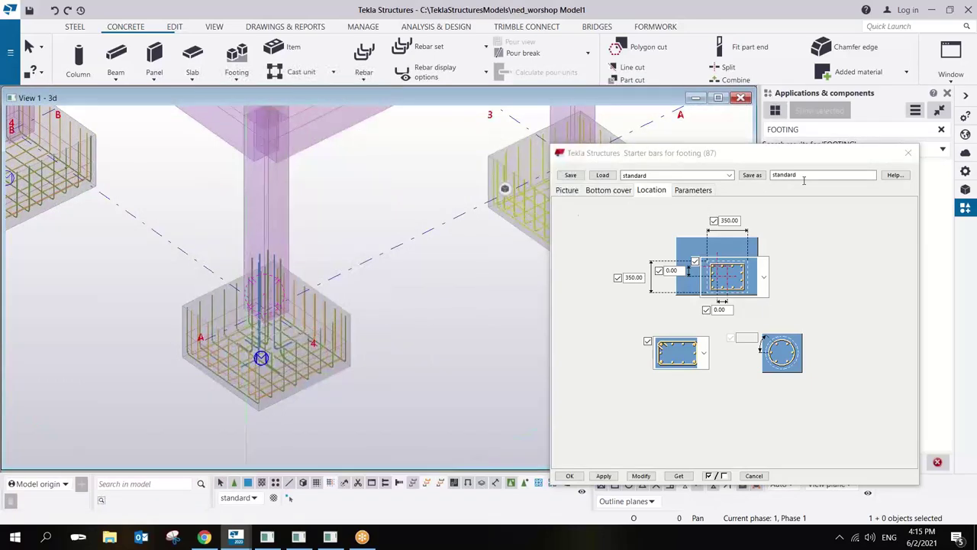
click(907, 153)
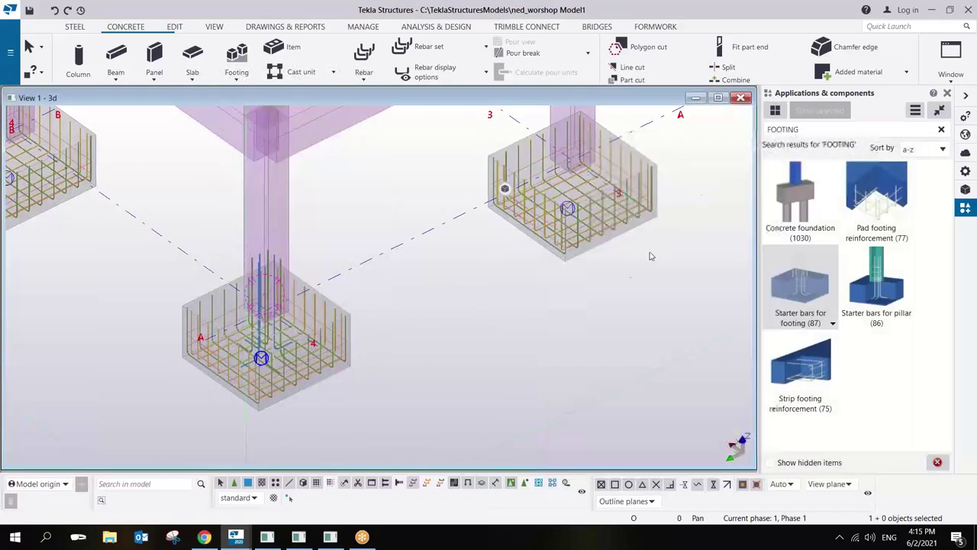
scroll(505, 188, up, 5)
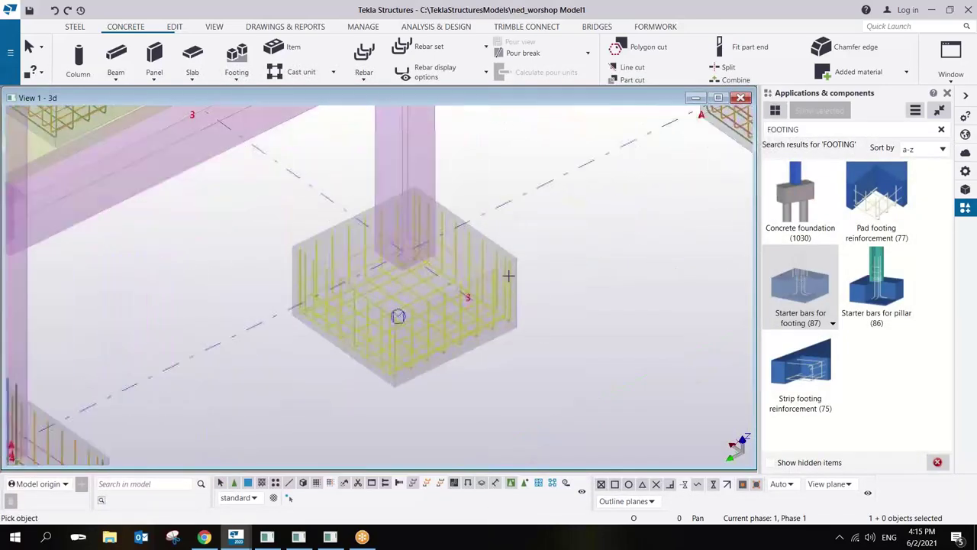
click(508, 273)
scroll(356, 308, down, 3)
scroll(341, 267, up, 4)
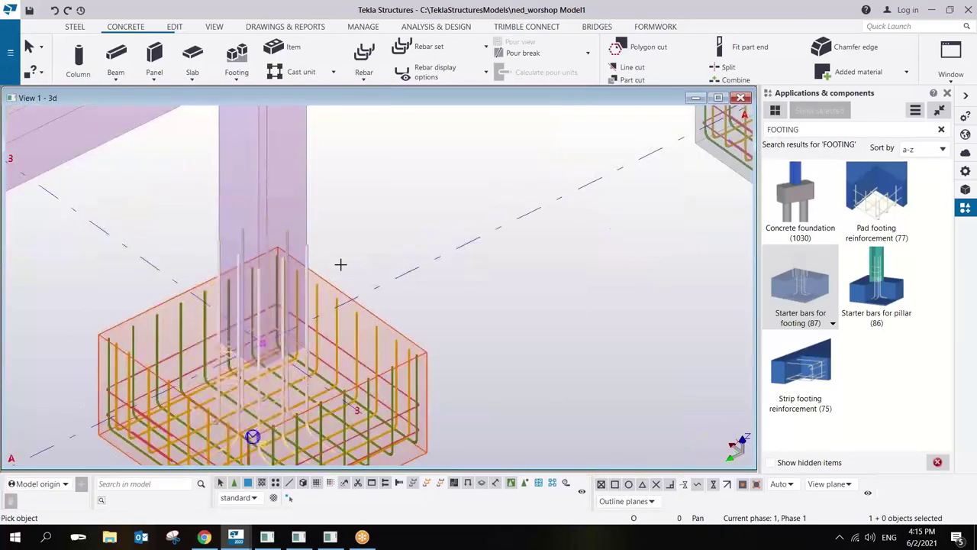
right_click(343, 270)
click(309, 263)
double_click(252, 436)
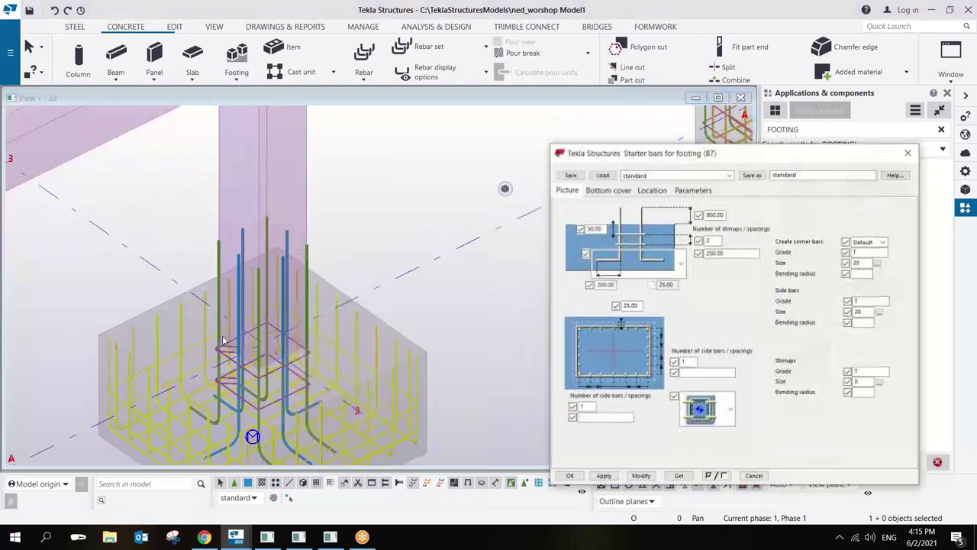
scroll(90, 372, down, 4)
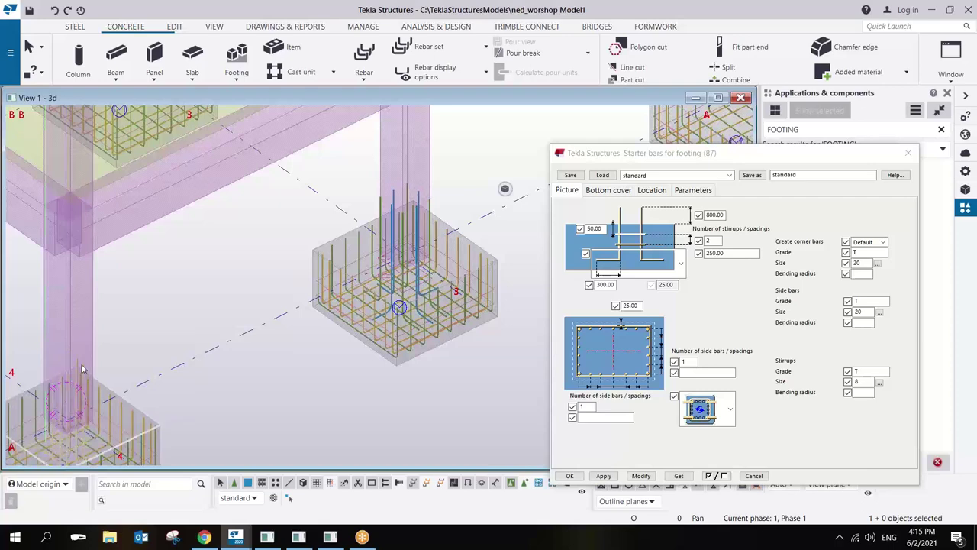
double_click(347, 233)
click(300, 141)
scroll(83, 387, up, 5)
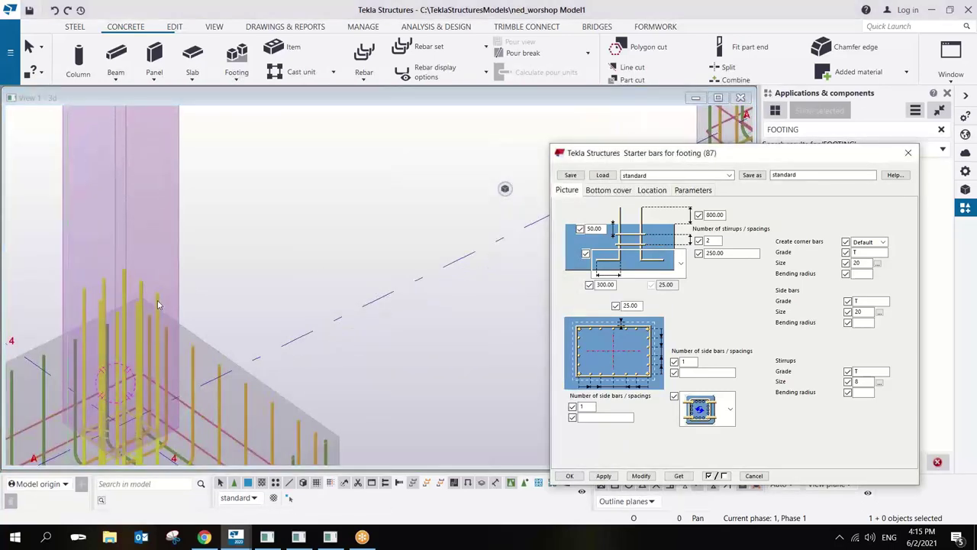
middle_drag(157, 300, 466, 257)
scroll(466, 257, up, 6)
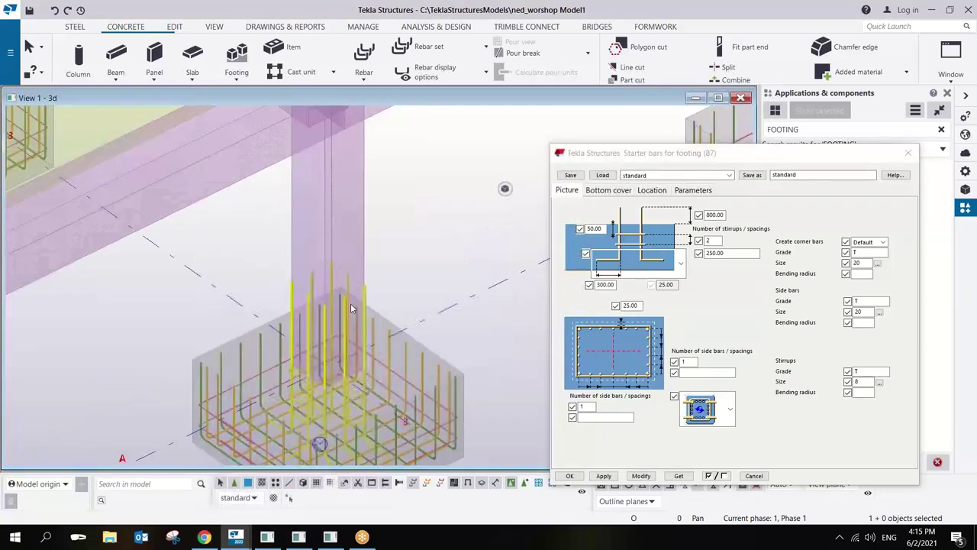
click(642, 475)
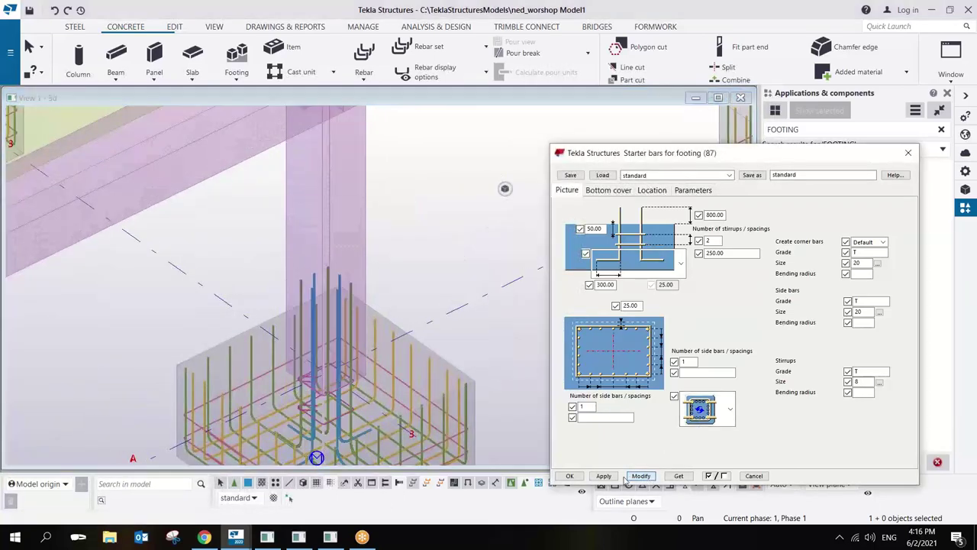
click(570, 476)
scroll(386, 336, down, 5)
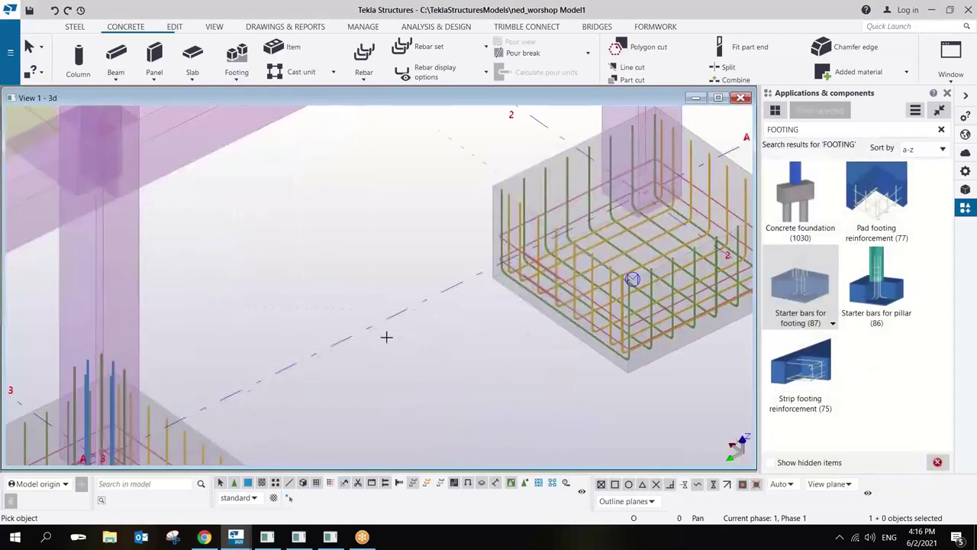
middle_drag(386, 335, 268, 389)
scroll(469, 322, up, 3)
middle_drag(469, 323, 392, 364)
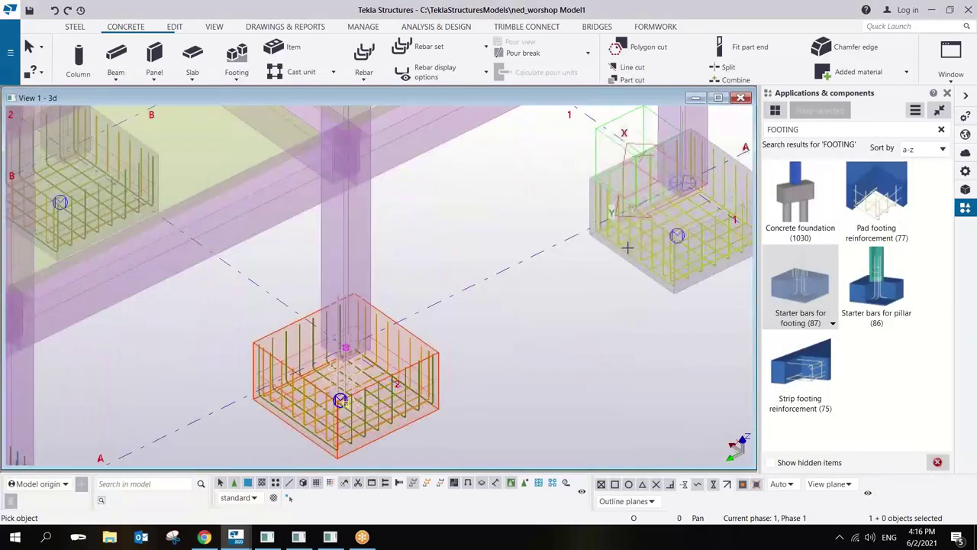
click(676, 288)
scroll(499, 331, down, 3)
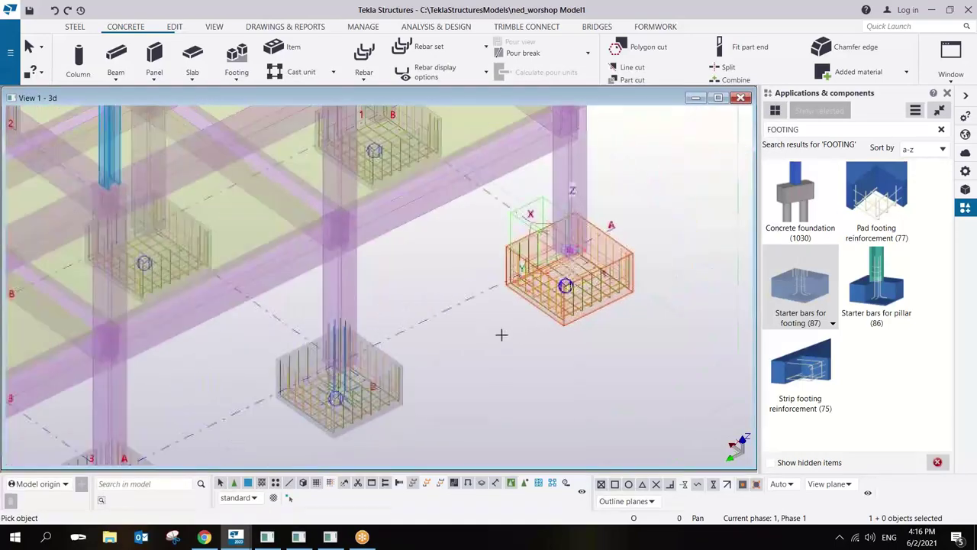
right_click(470, 277)
key(Escape)
scroll(525, 321, up, 3)
mouse_move(525, 322)
ctrl+middle_down()
mouse_move(451, 283)
mouse_move(425, 317)
mouse_move(446, 302)
mouse_move(459, 309)
ctrl+middle_up()
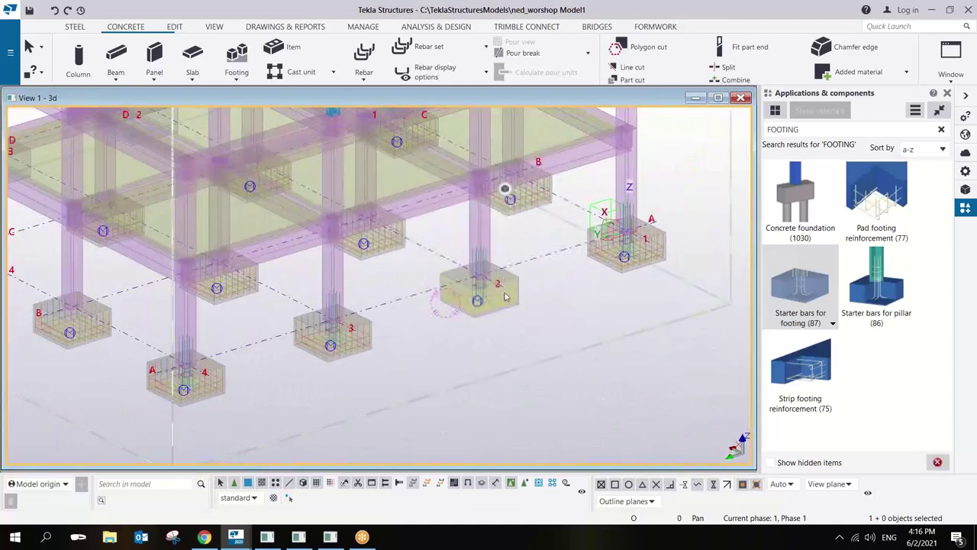
Search the component catalog for 83 and pick Rectangular column reinforcement (83).
double_click(810, 130)
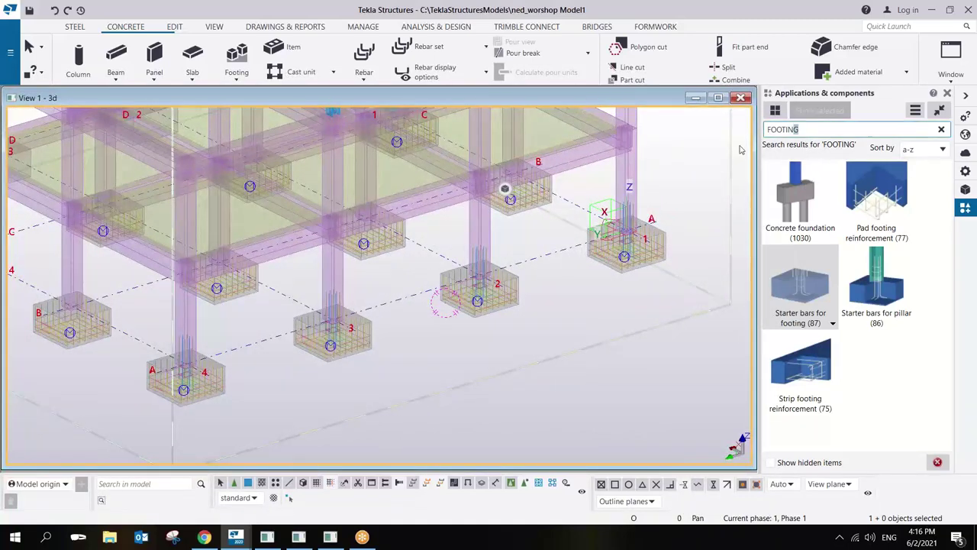
text(83)
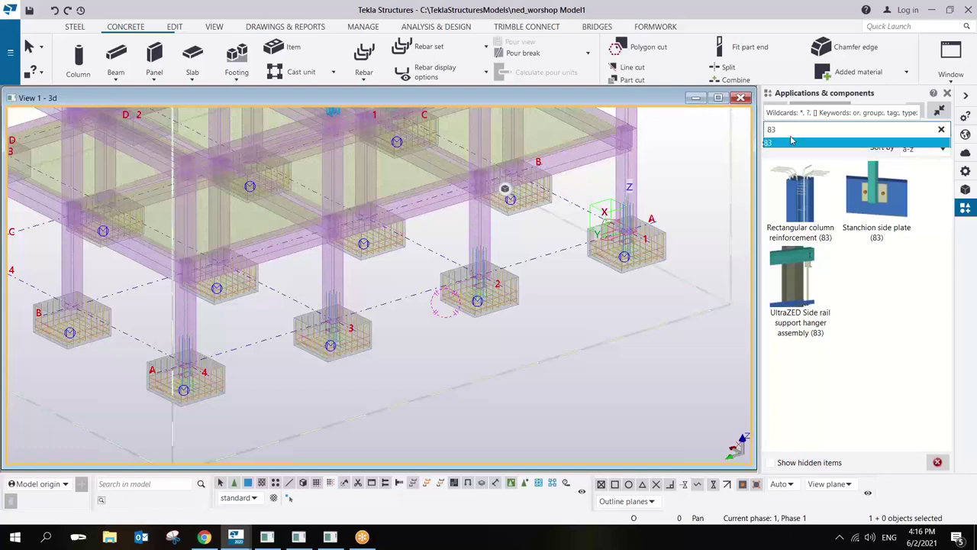
click(798, 194)
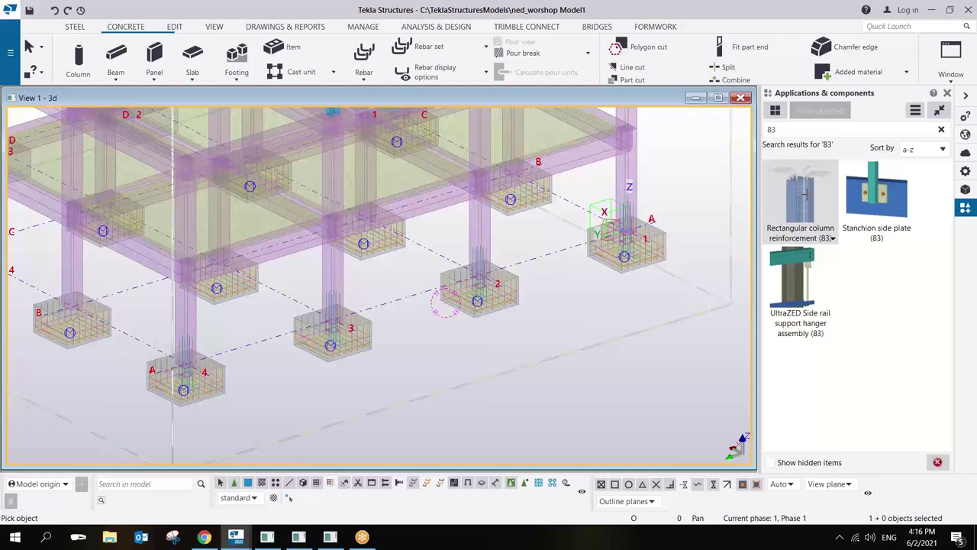
Set the middle stirrup spacing to 200, apply, and pick the A-4 column to reinforce.
double_click(800, 194)
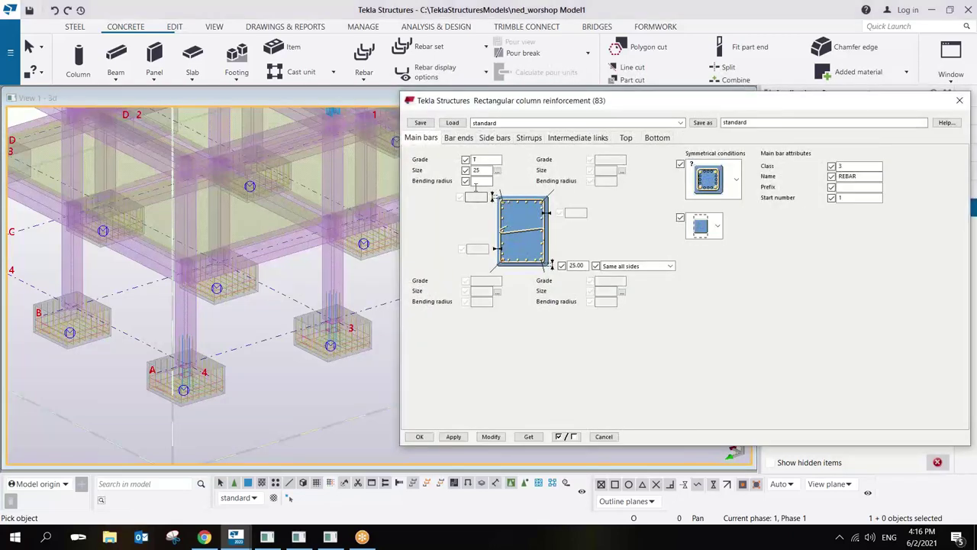
click(478, 170)
click(459, 137)
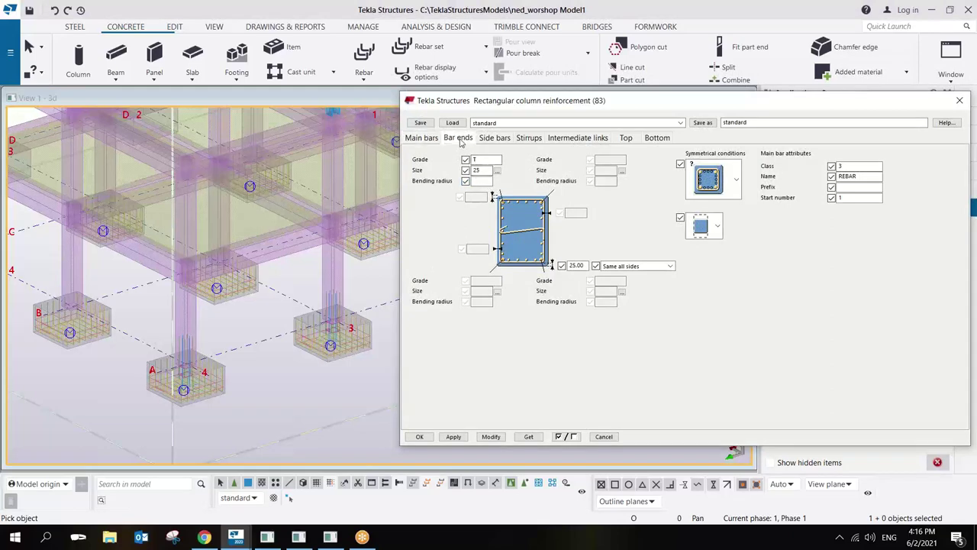
click(492, 138)
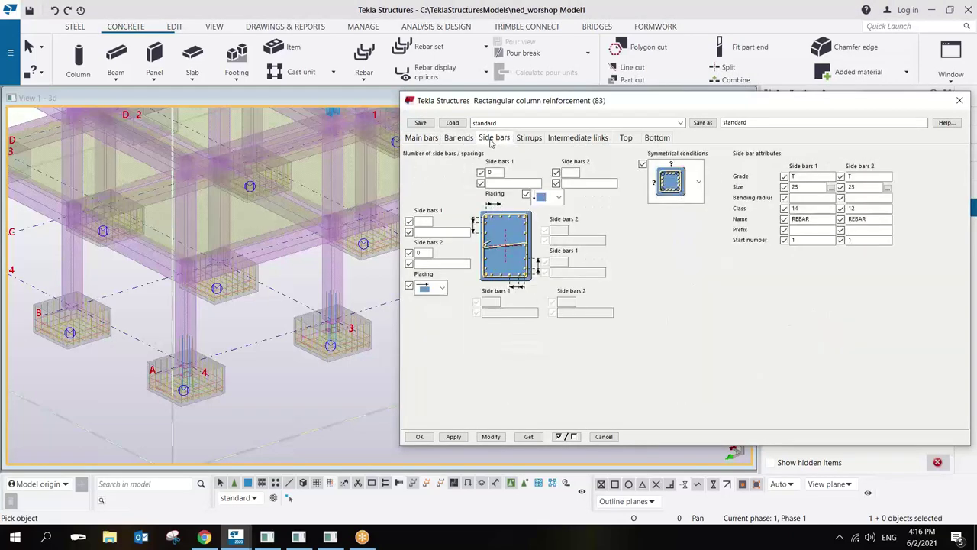
click(534, 138)
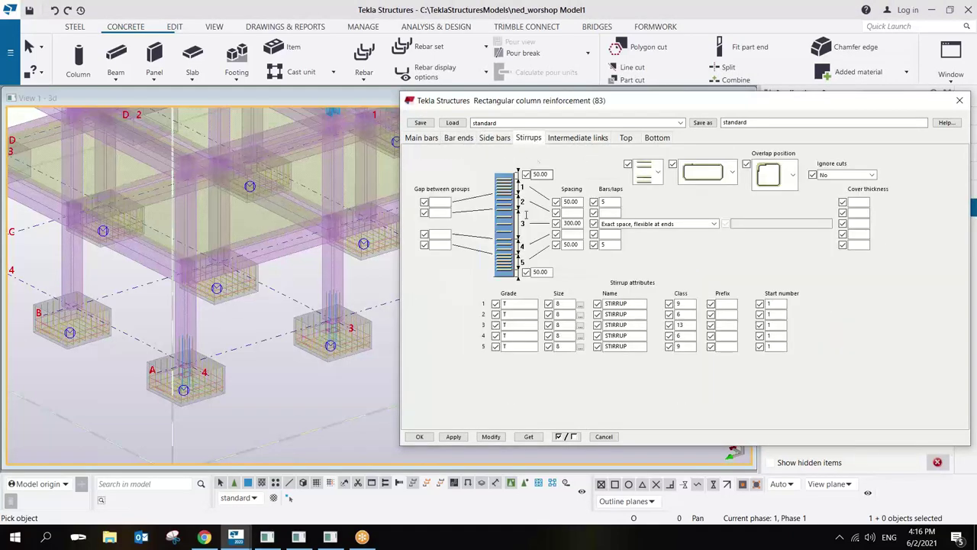
double_click(582, 222)
text(200)
click(453, 437)
scroll(266, 389, up, 5)
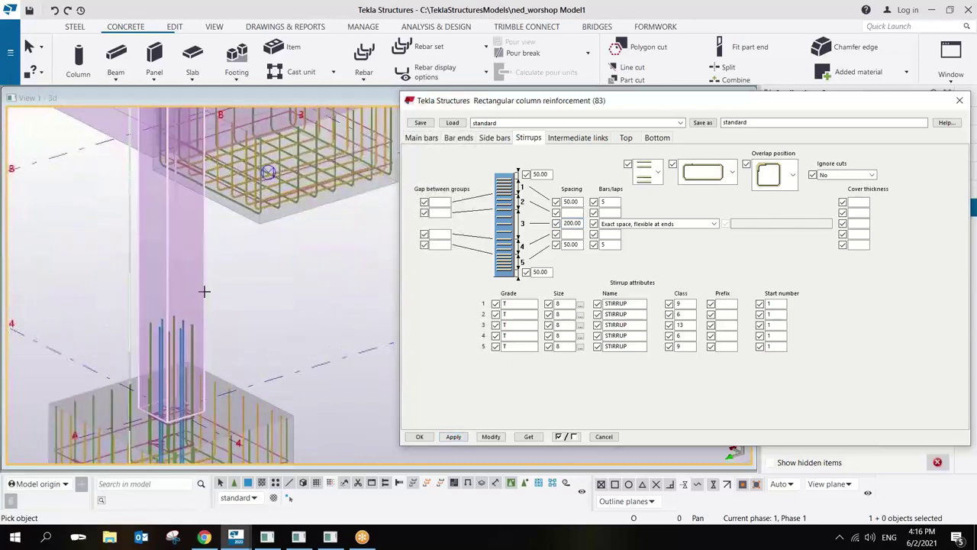
click(203, 282)
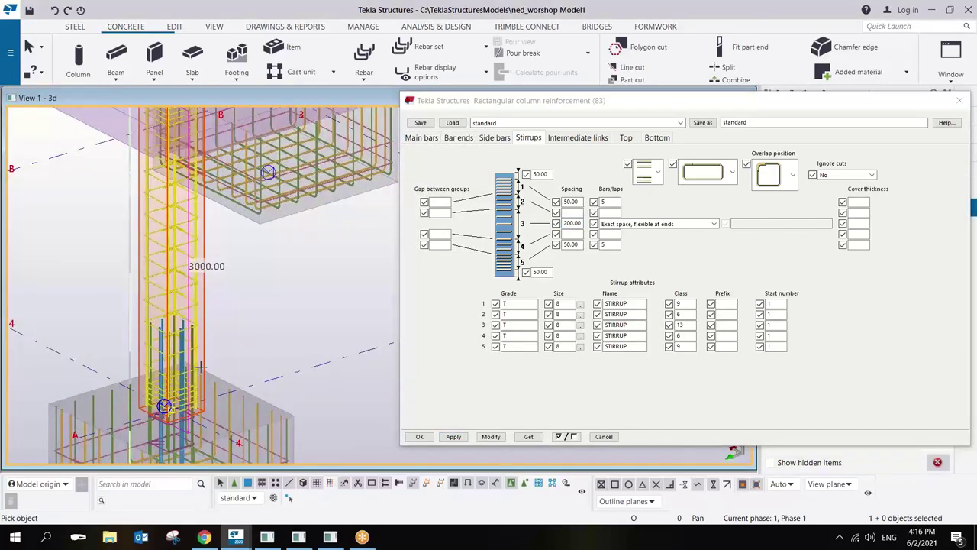
Pan and zoom around the reinforced column to review the new bars and stirrups.
scroll(169, 313, up, 5)
middle_drag(169, 313, 167, 328)
scroll(167, 328, down, 10)
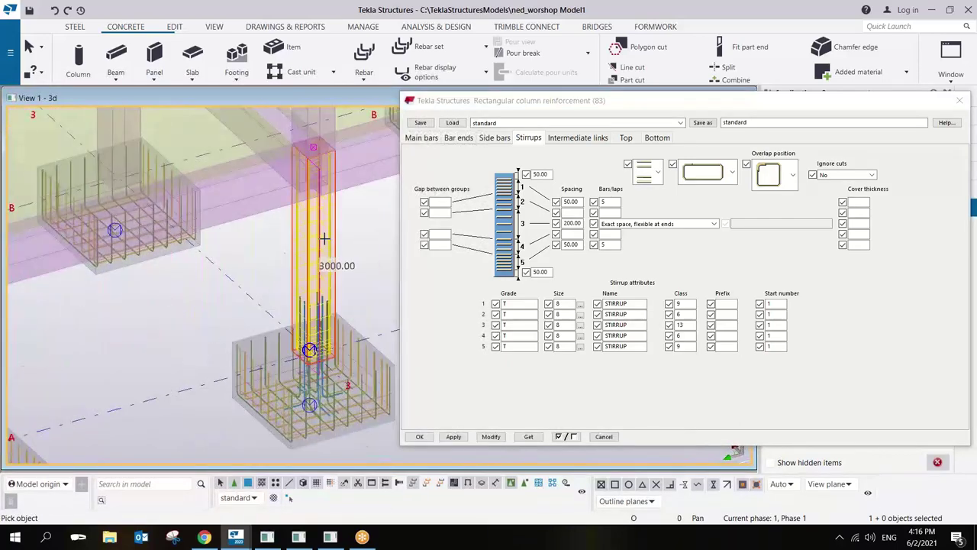
scroll(294, 252, down, 5)
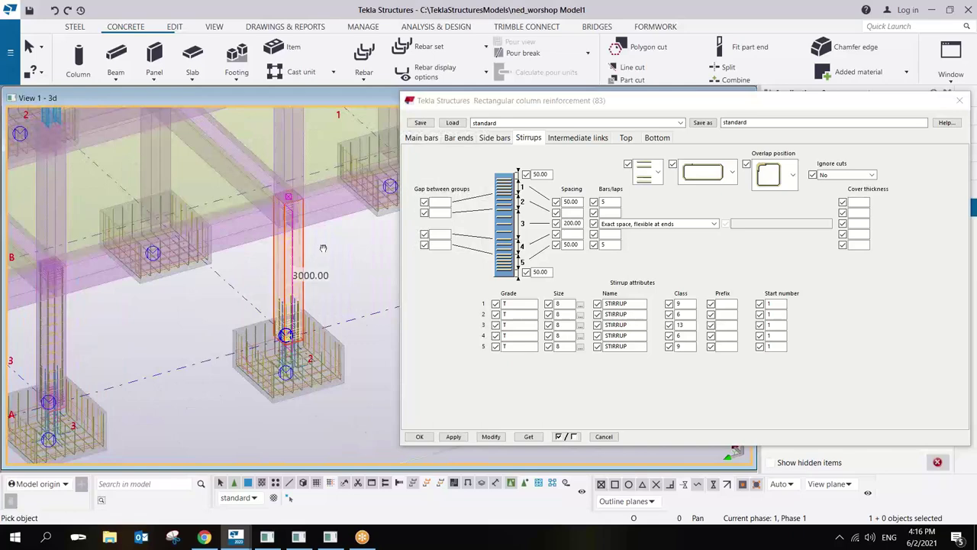
scroll(207, 282, up, 3)
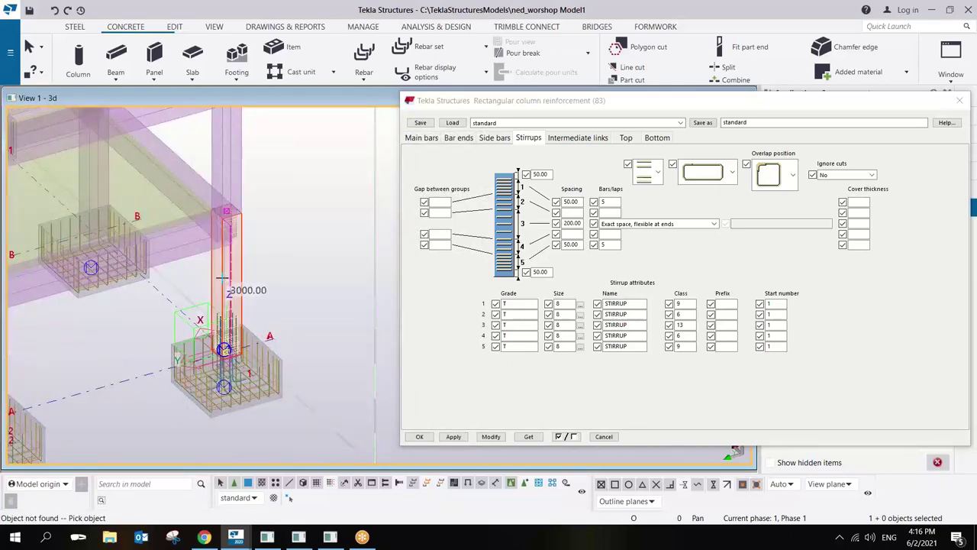
scroll(223, 280, up, 4)
scroll(229, 281, down, 5)
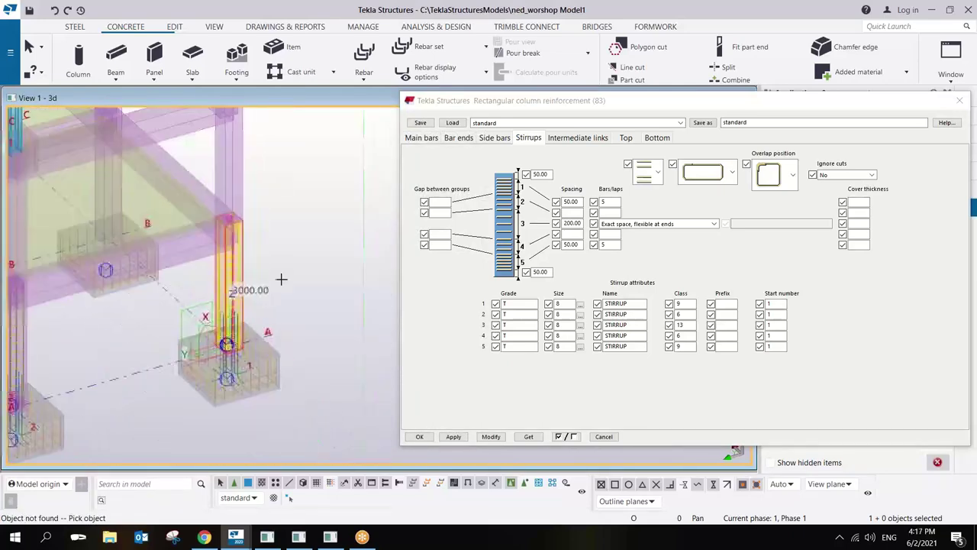
middle_drag(268, 181, 333, 201)
scroll(330, 196, down, 2)
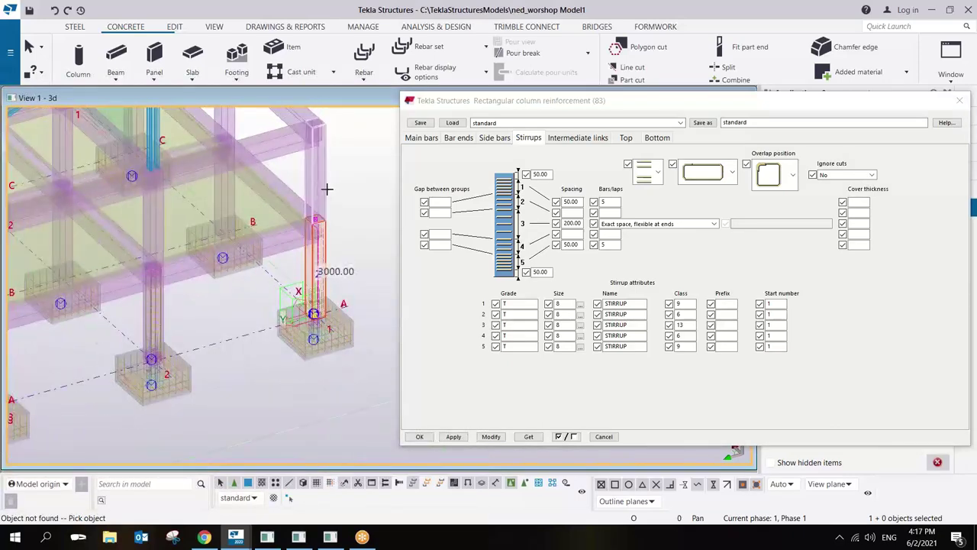
scroll(327, 188, up, 5)
middle_drag(97, 280, 285, 226)
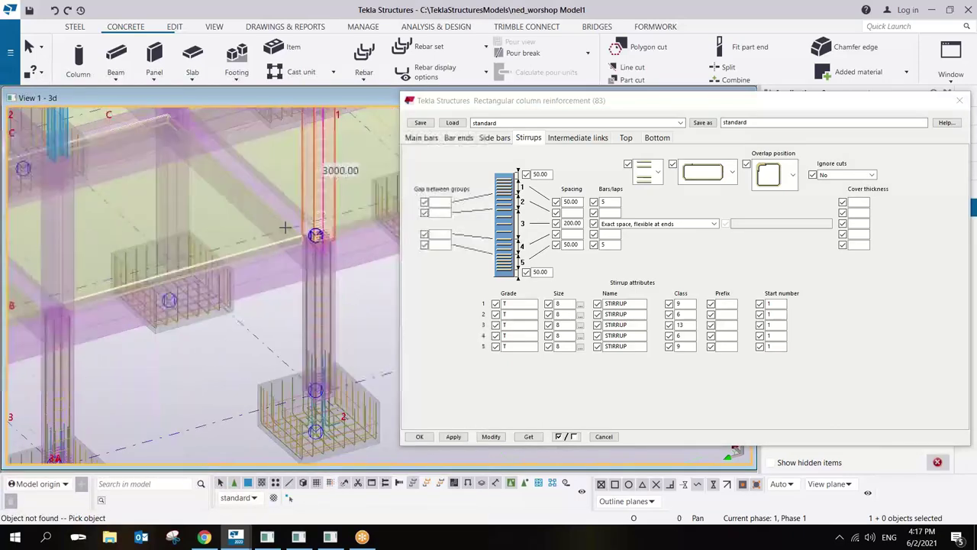
scroll(285, 227, down, 3)
scroll(161, 239, up, 3)
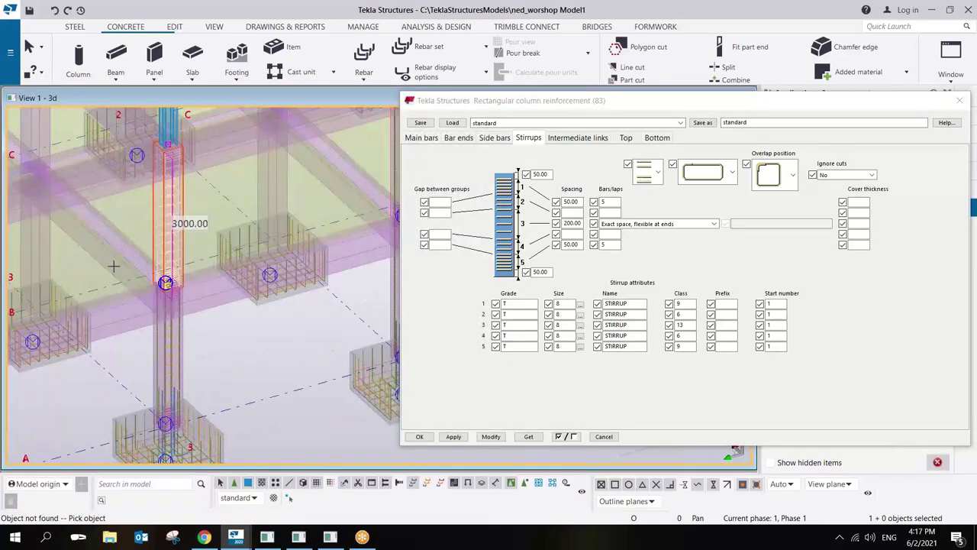
middle_drag(166, 239, 71, 261)
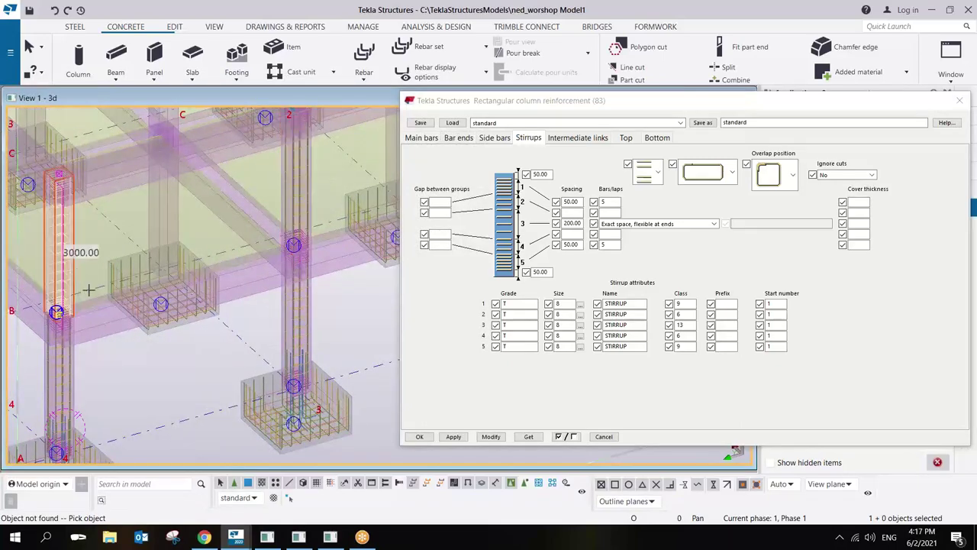
scroll(135, 365, down, 3)
scroll(139, 360, down, 2)
scroll(139, 361, down, 1)
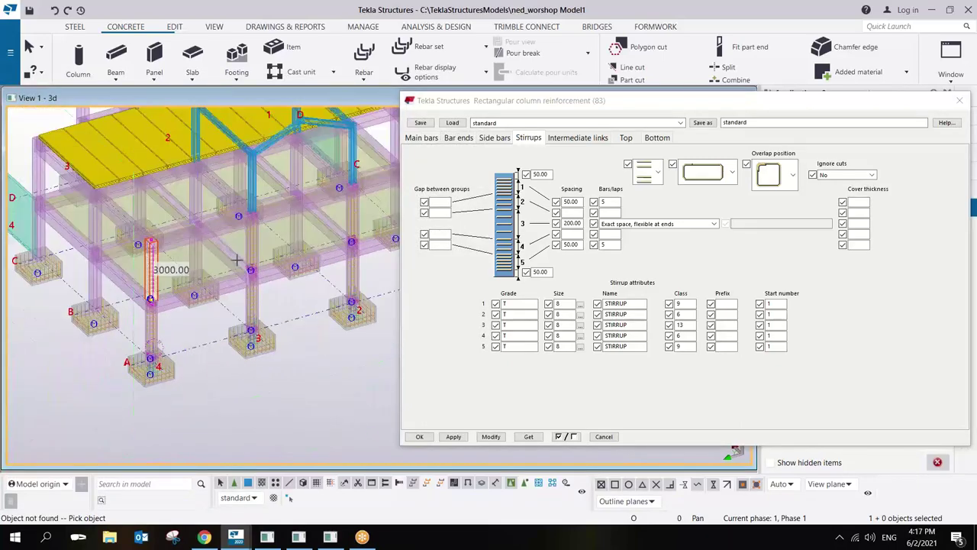
scroll(169, 266, up, 5)
scroll(170, 266, up, 3)
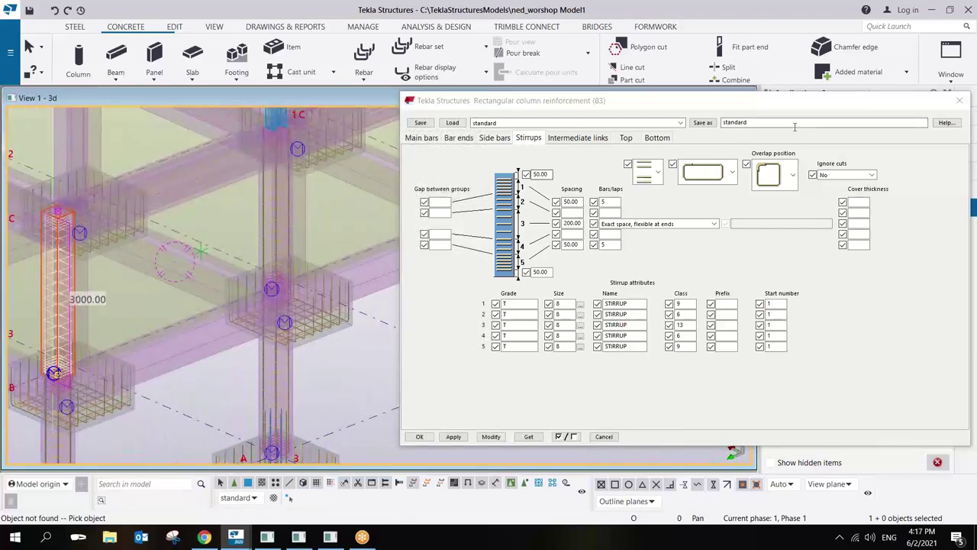
click(443, 238)
Close the column reinforcement settings and interrupt the column-picking command.
key(Escape)
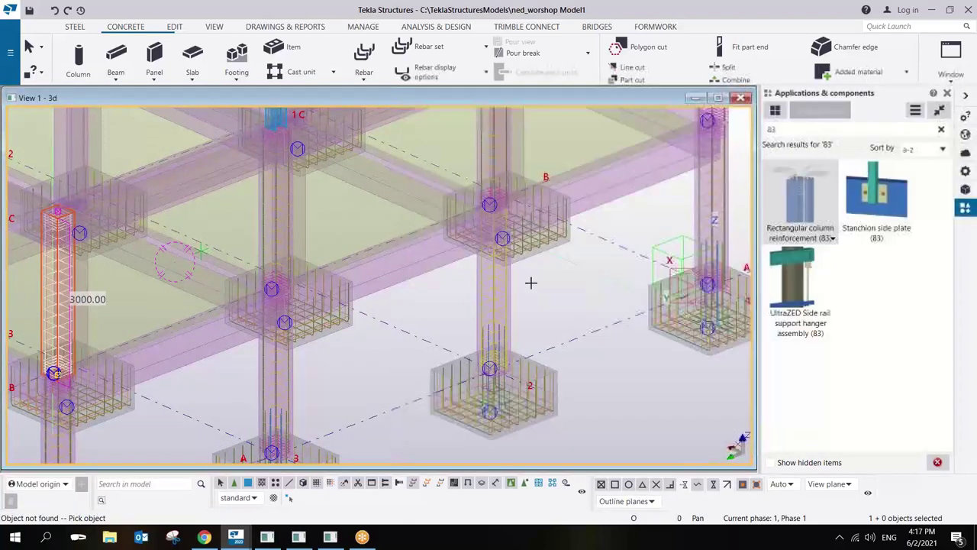
right_click(577, 268)
click(601, 278)
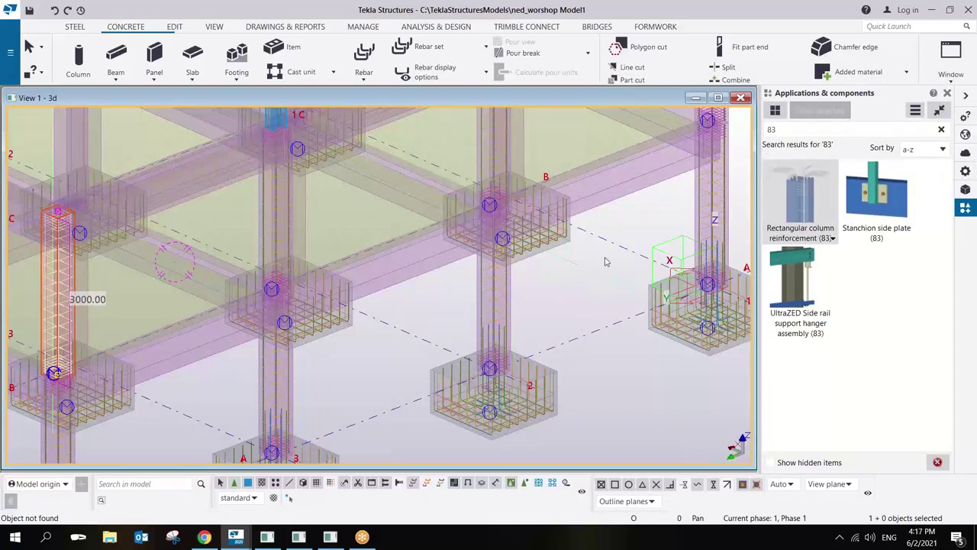
scroll(604, 262, up, 2)
scroll(566, 293, up, 2)
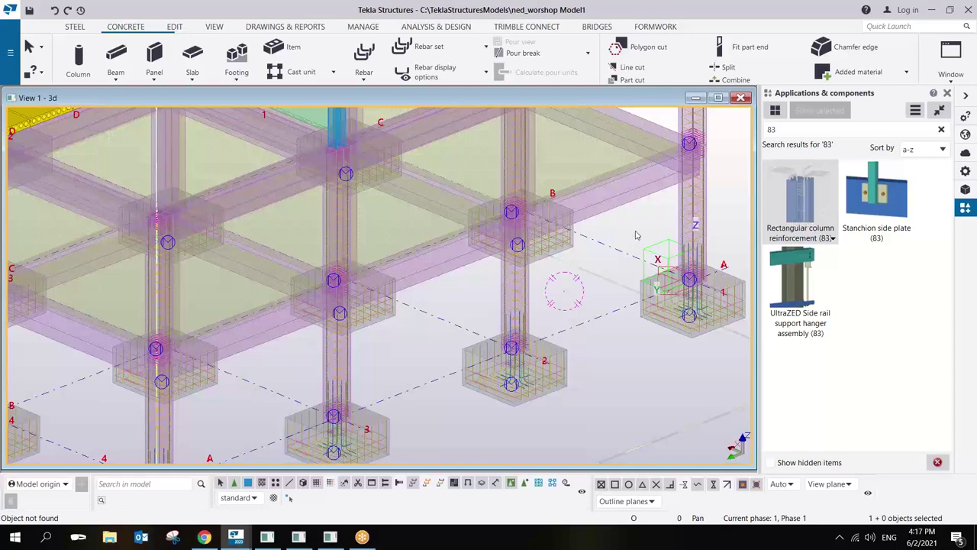
scroll(638, 232, down, 3)
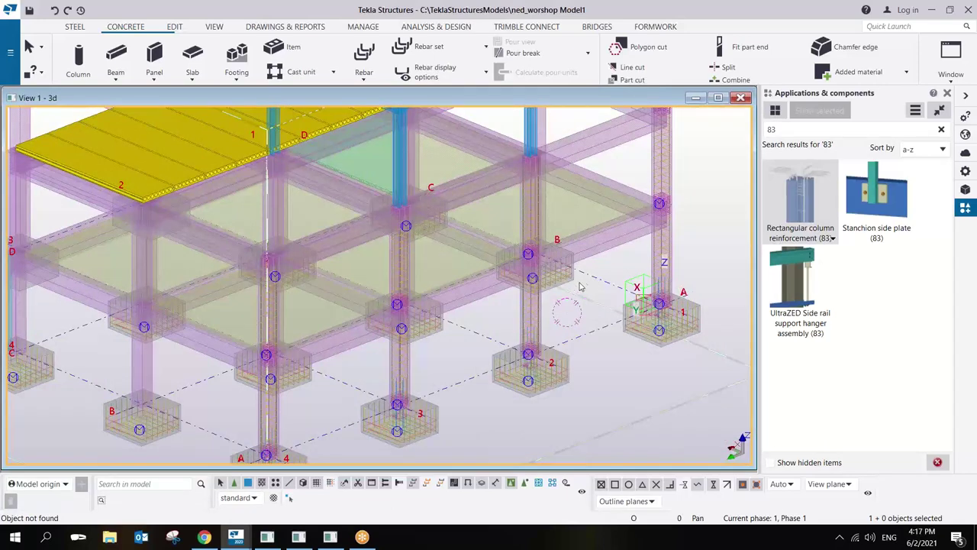
Zoom, pan and rotate around the corner column to inspect the beam-to-column joints.
ctrl+middle_drag(580, 284, 607, 263)
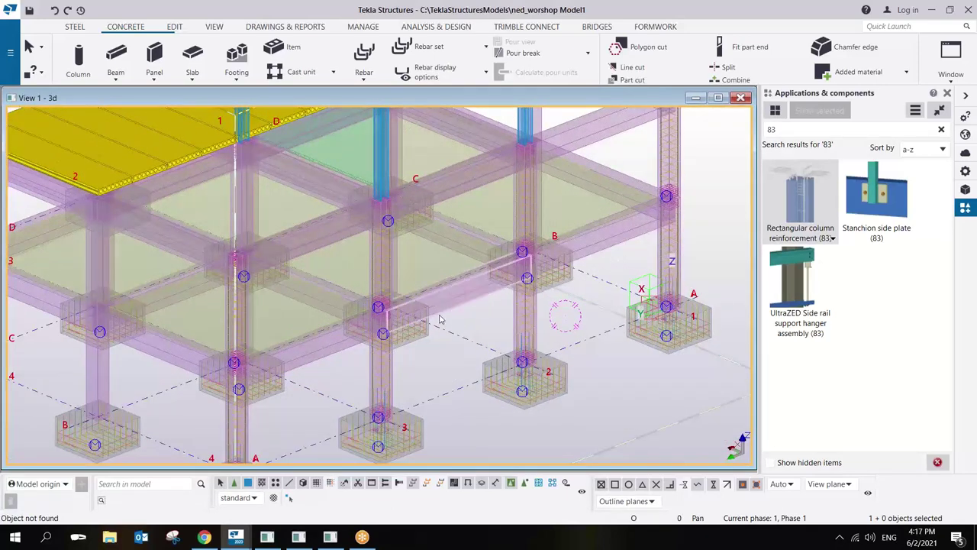
scroll(676, 223, up, 1)
scroll(676, 223, up, 2)
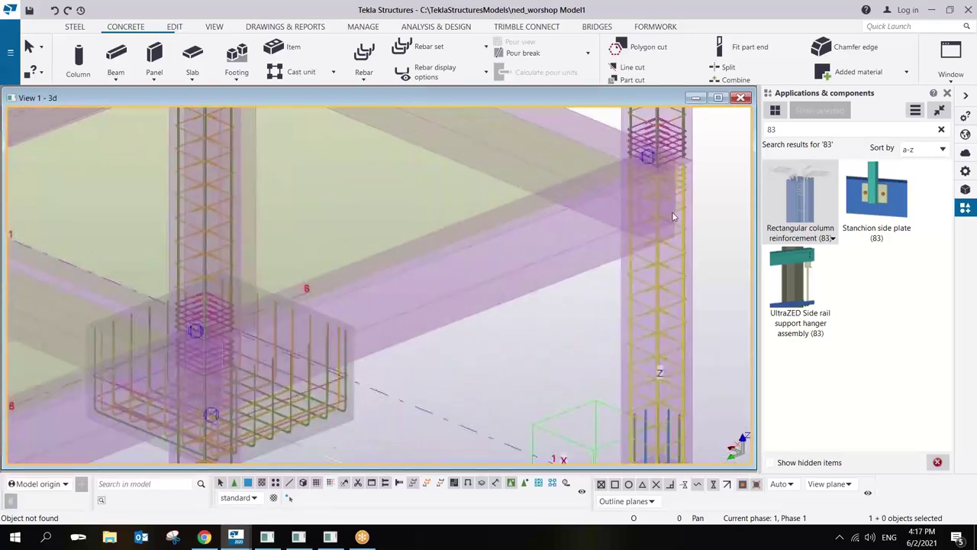
scroll(651, 228, up, 2)
middle_drag(635, 233, 531, 251)
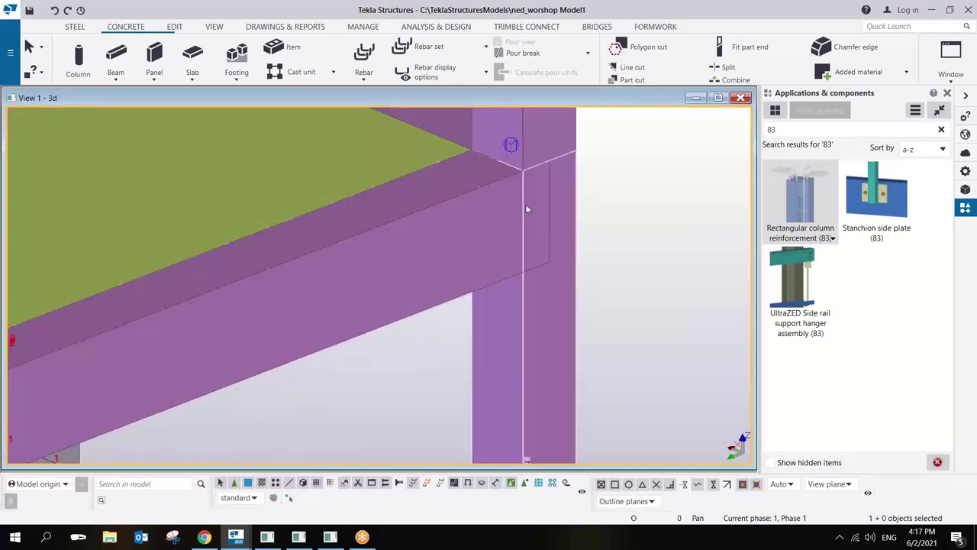
scroll(532, 239, down, 2)
scroll(532, 239, down, 5)
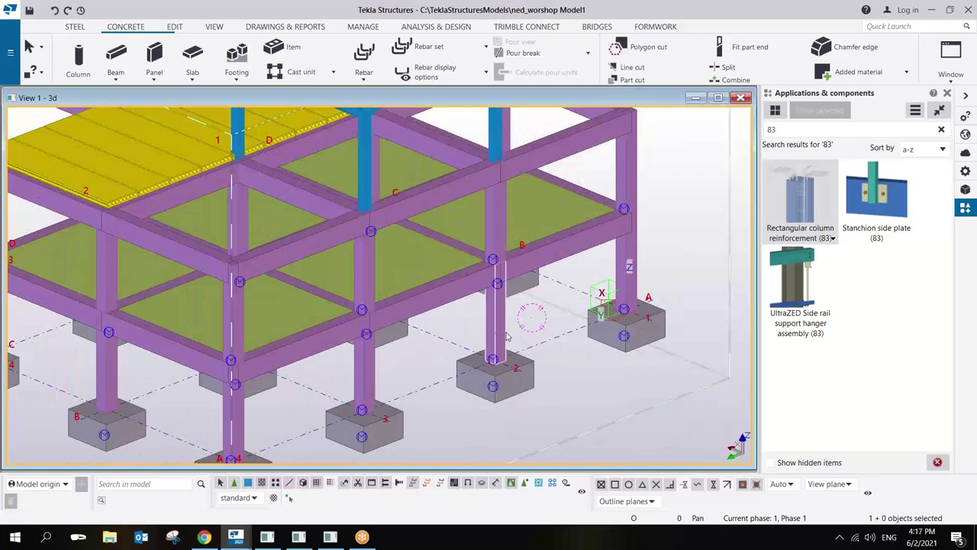
scroll(648, 230, up, 2)
scroll(647, 230, up, 4)
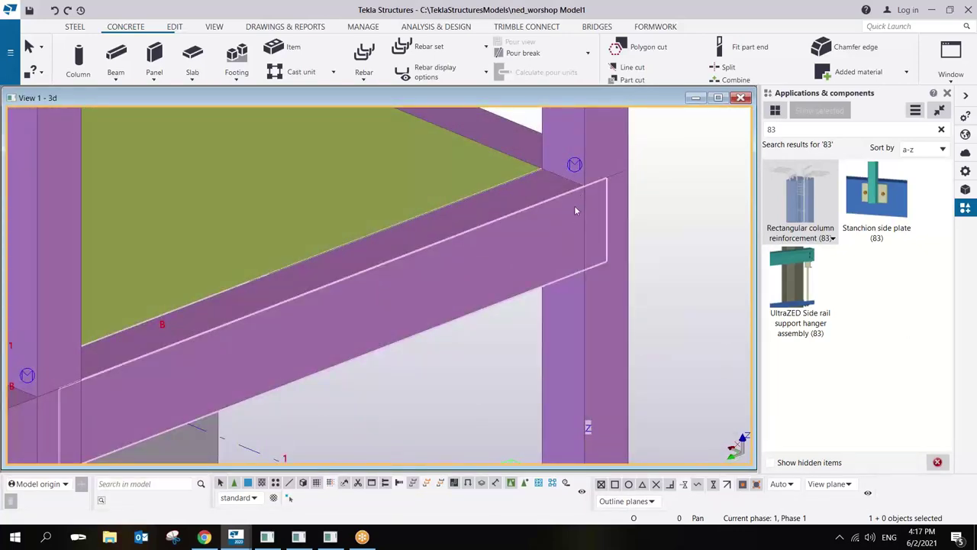
scroll(566, 243, down, 4)
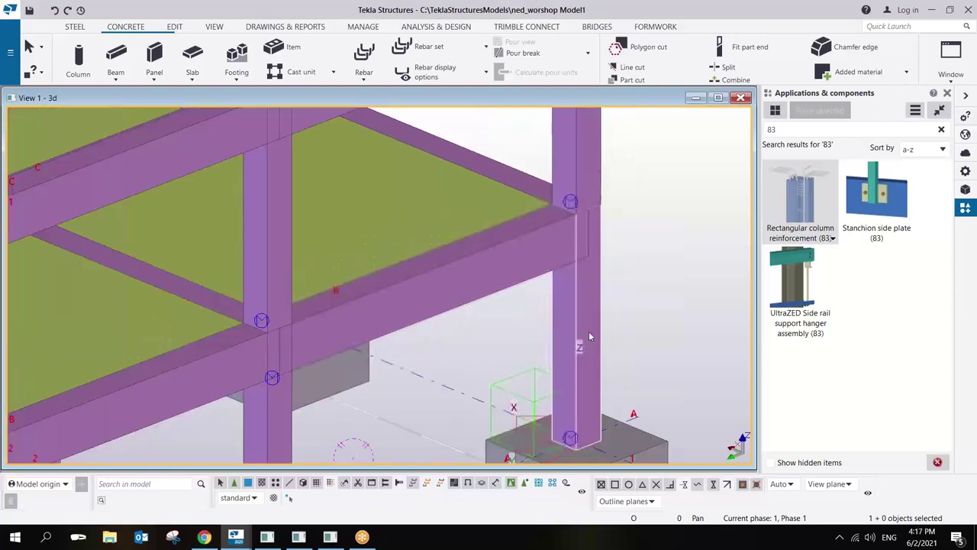
scroll(564, 152, up, 3)
scroll(565, 156, up, 3)
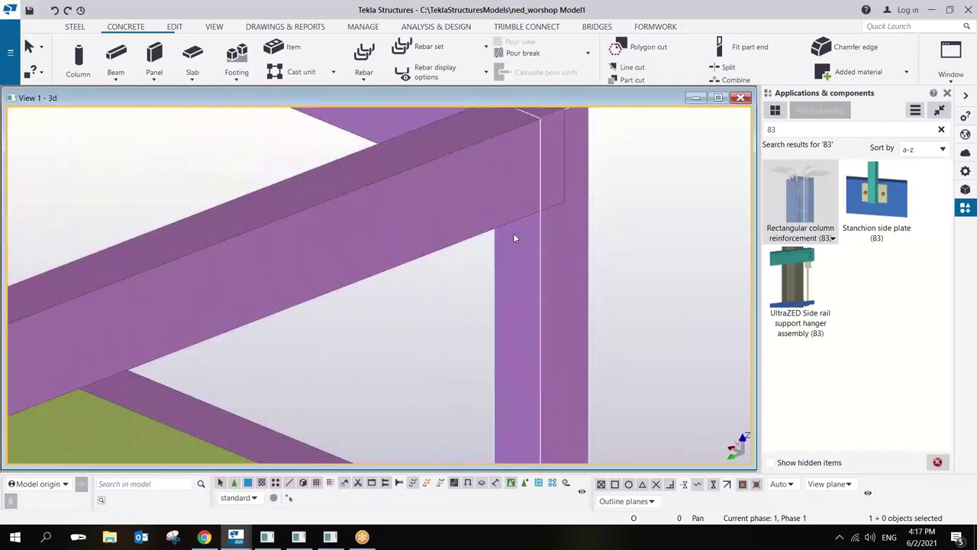
scroll(513, 232, down, 6)
scroll(546, 274, down, 2)
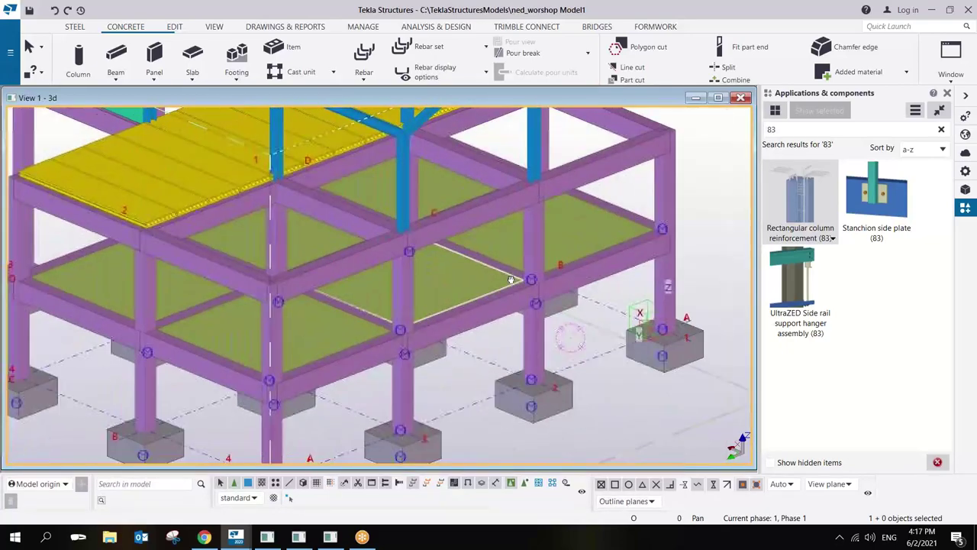
ctrl+middle_drag(546, 274, 515, 265)
scroll(538, 261, up, 3)
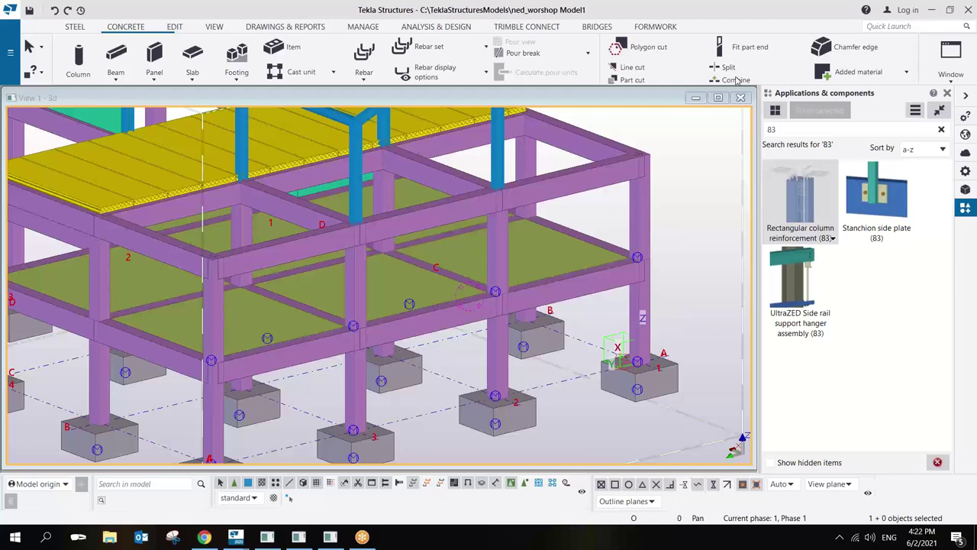
click(666, 225)
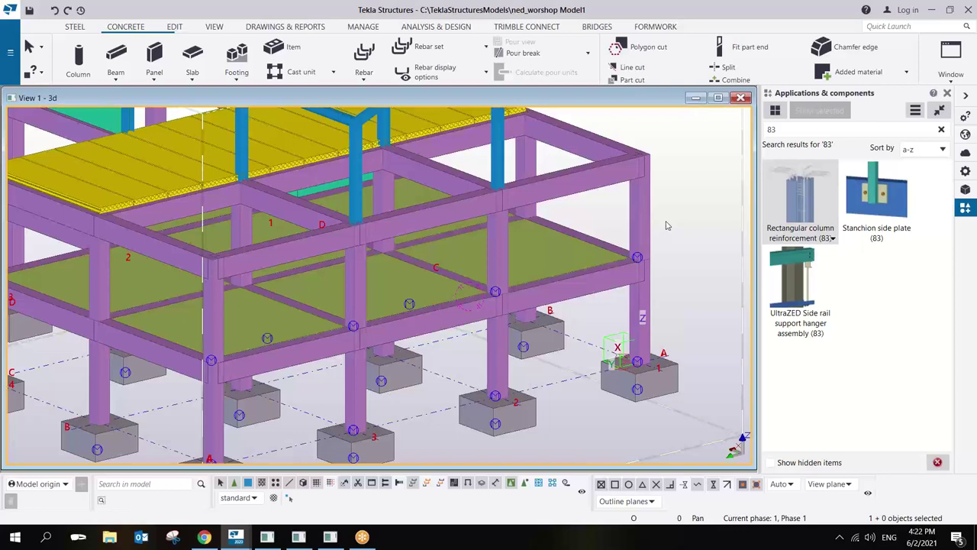
Zoom in on the beam end and make parts transparent with Ctrl+2 to expose rebar cages.
scroll(504, 229, down, 3)
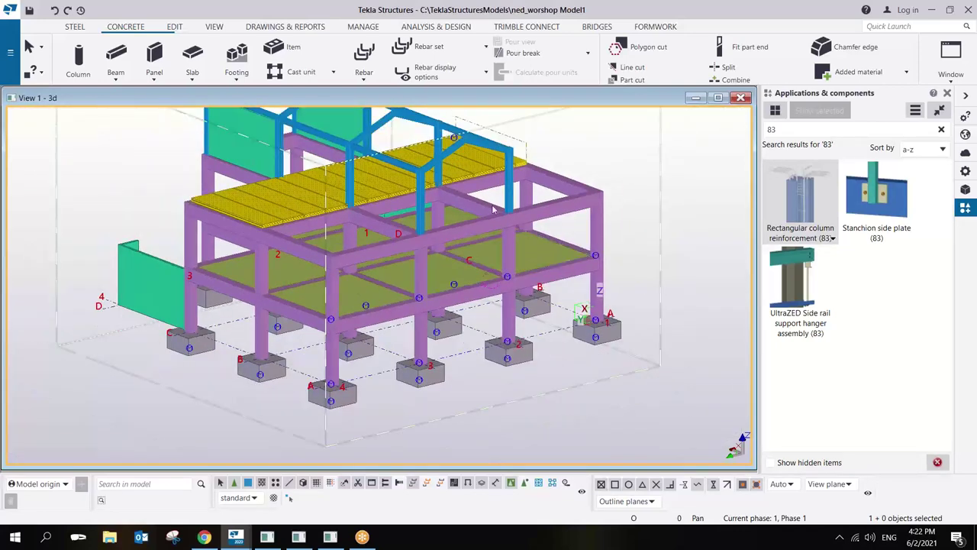
scroll(487, 185, up, 5)
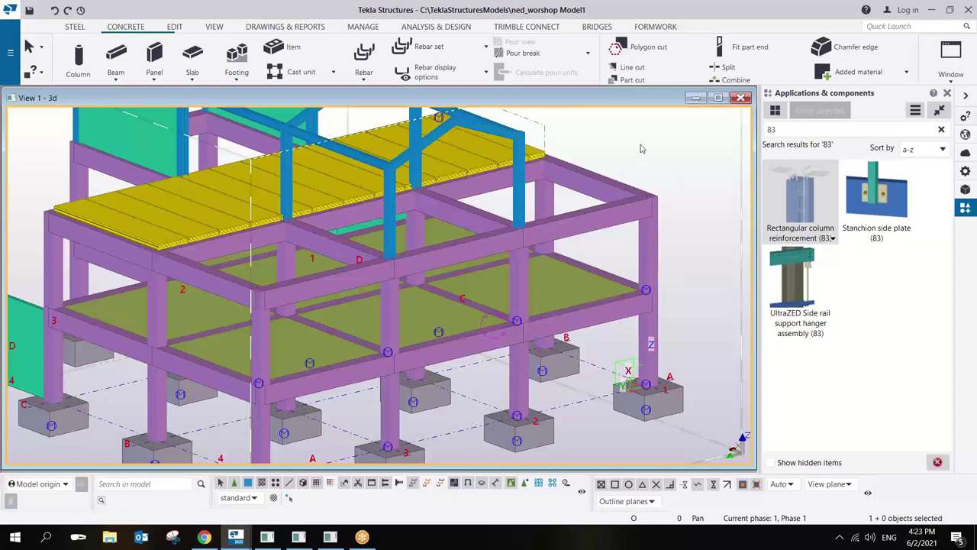
scroll(649, 310, up, 5)
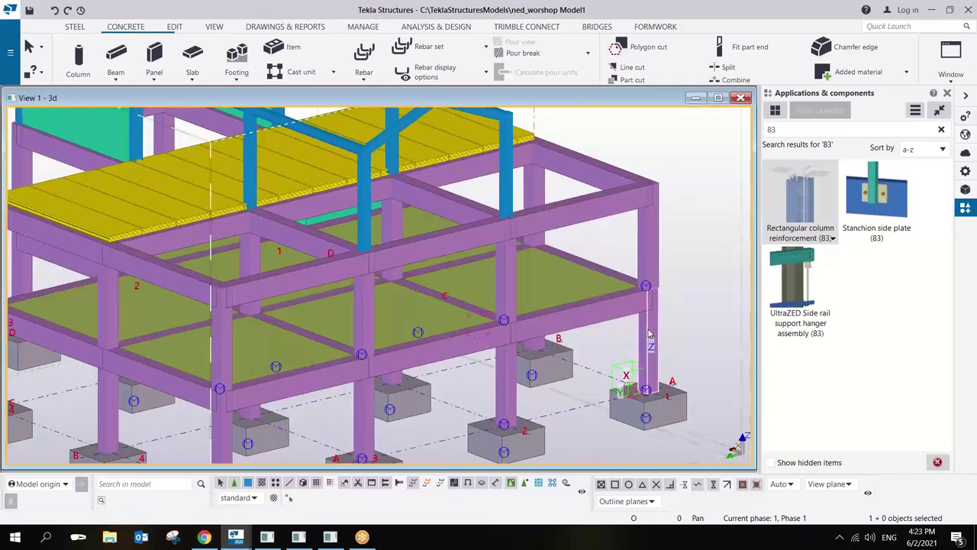
scroll(649, 305, up, 5)
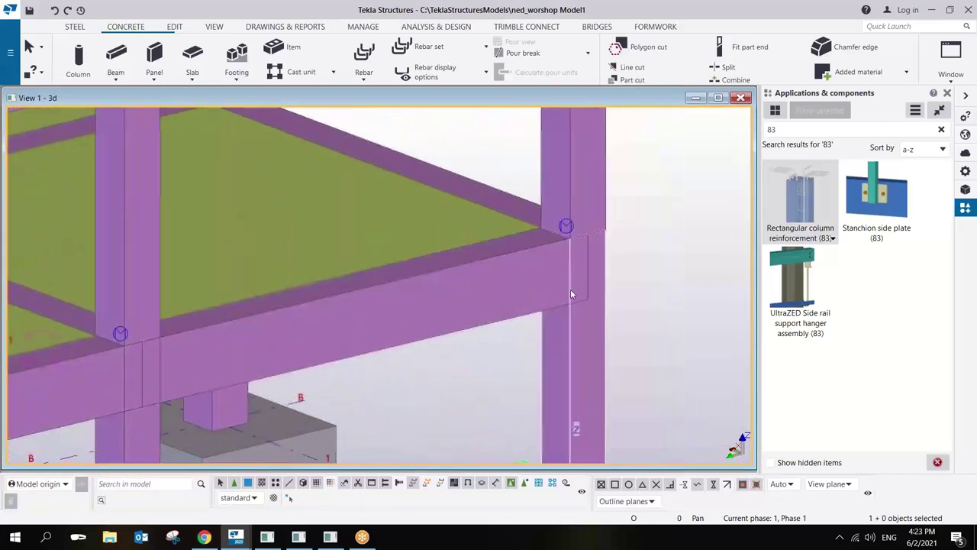
scroll(590, 260, up, 2)
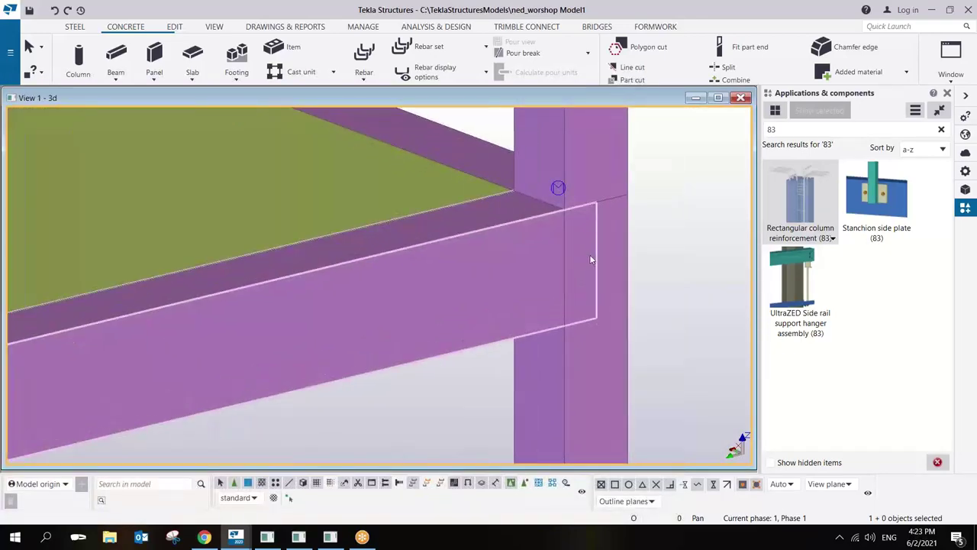
key(ctrl+2)
scroll(575, 278, down, 5)
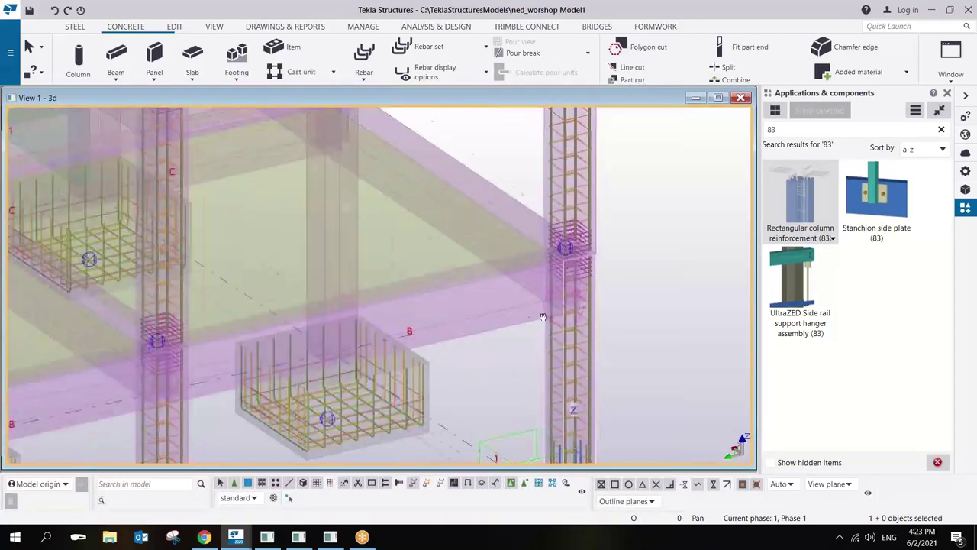
scroll(542, 317, up, 4)
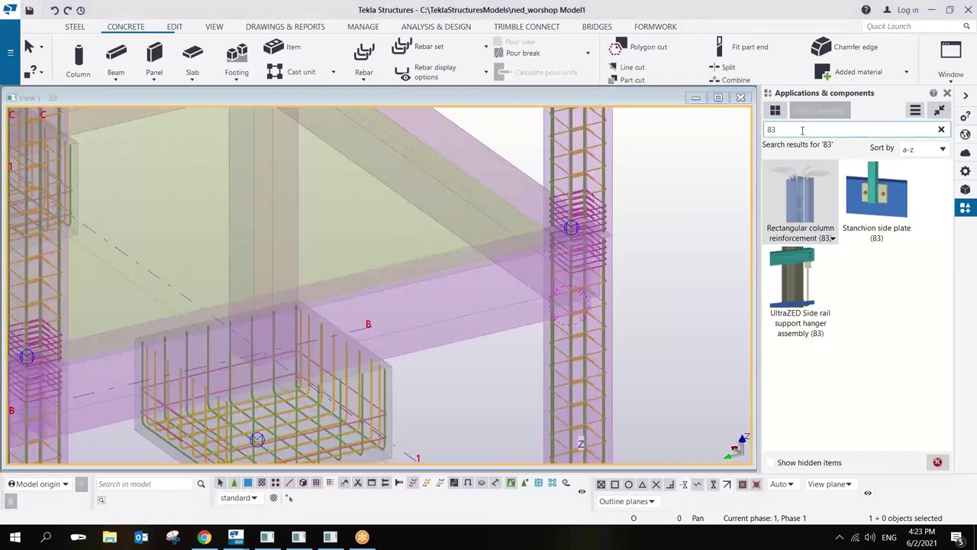
Search 'BAT', open the Battering connection (13) properties and restore solid part display.
click(766, 129)
text(BAT)
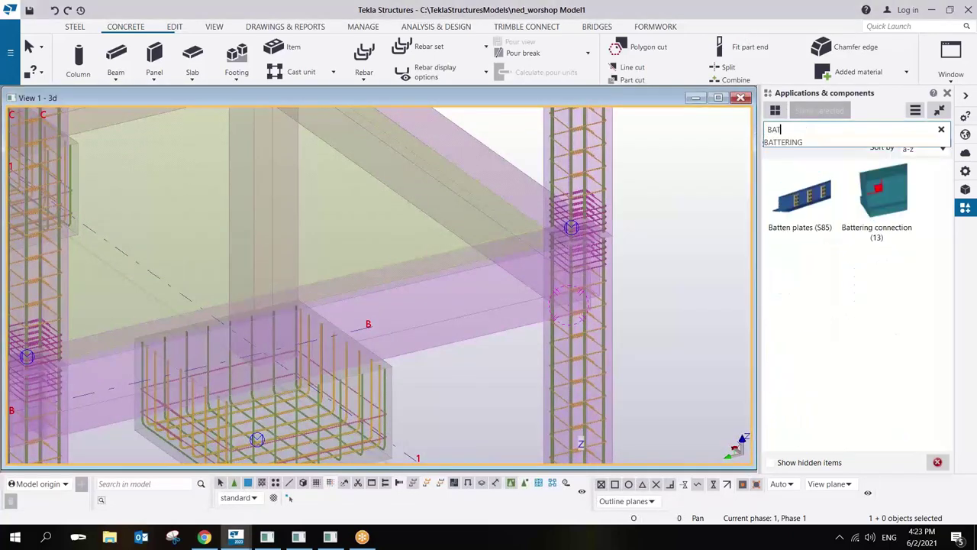
key(Return)
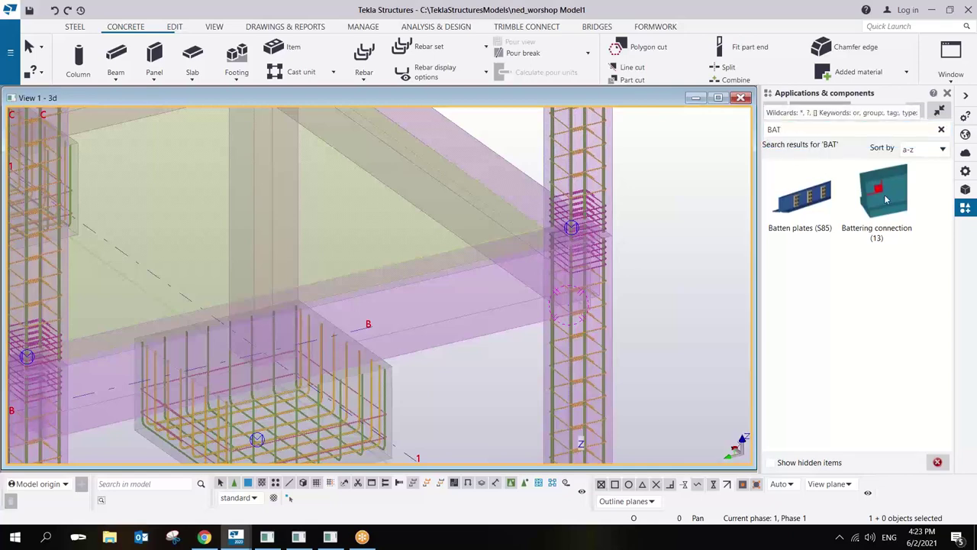
click(884, 193)
double_click(884, 194)
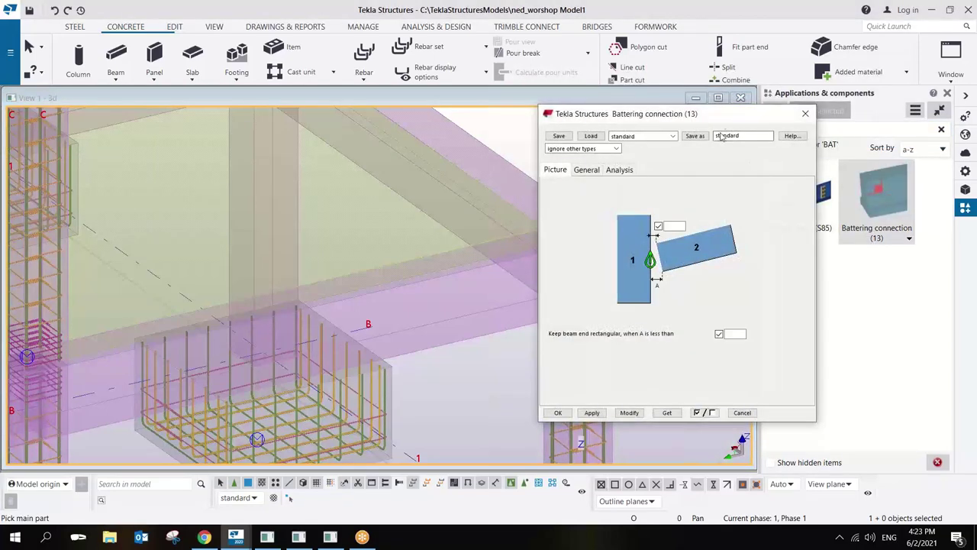
drag(692, 104, 807, 109)
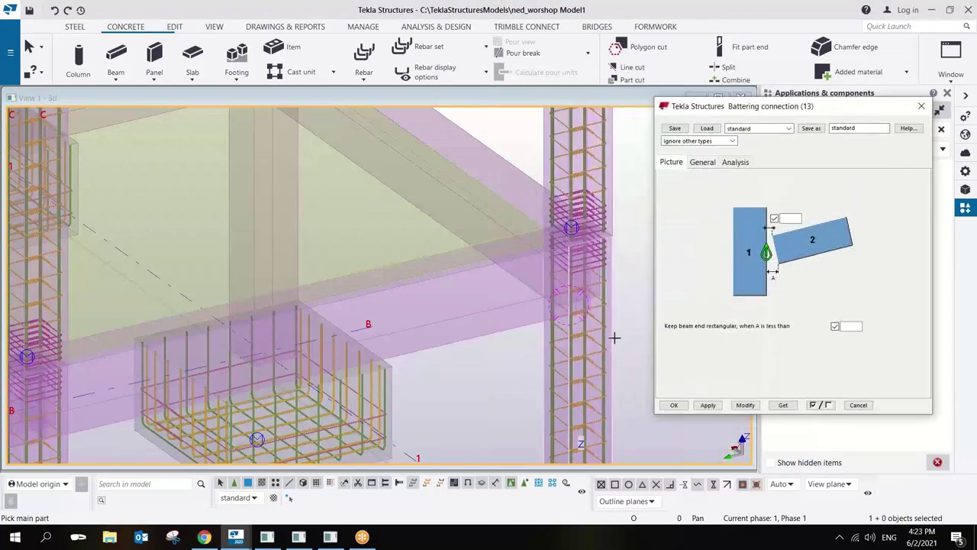
scroll(532, 316, up, 3)
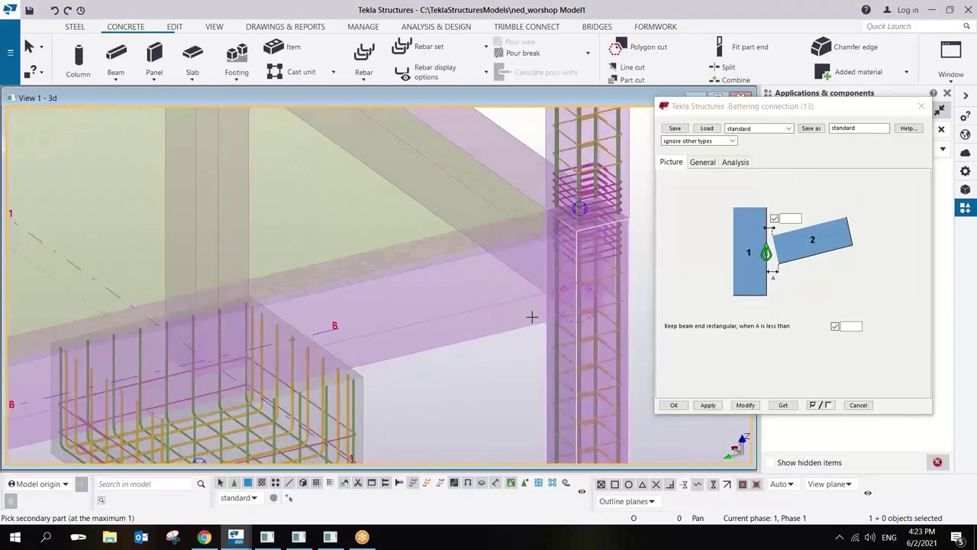
key(ctrl+4)
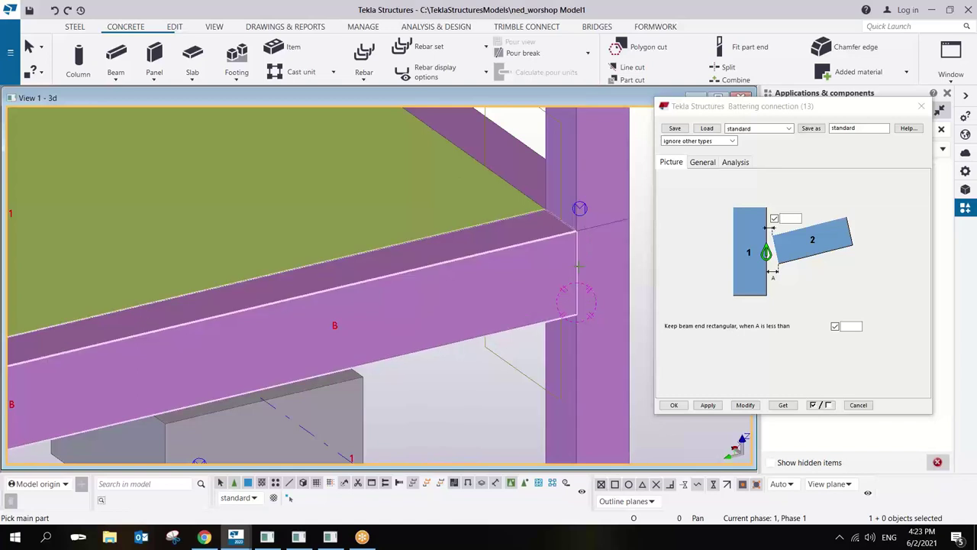
Add battering connections at two column-beam joints, then move the settings dialog aside.
scroll(580, 266, down, 4)
scroll(413, 306, up, 4)
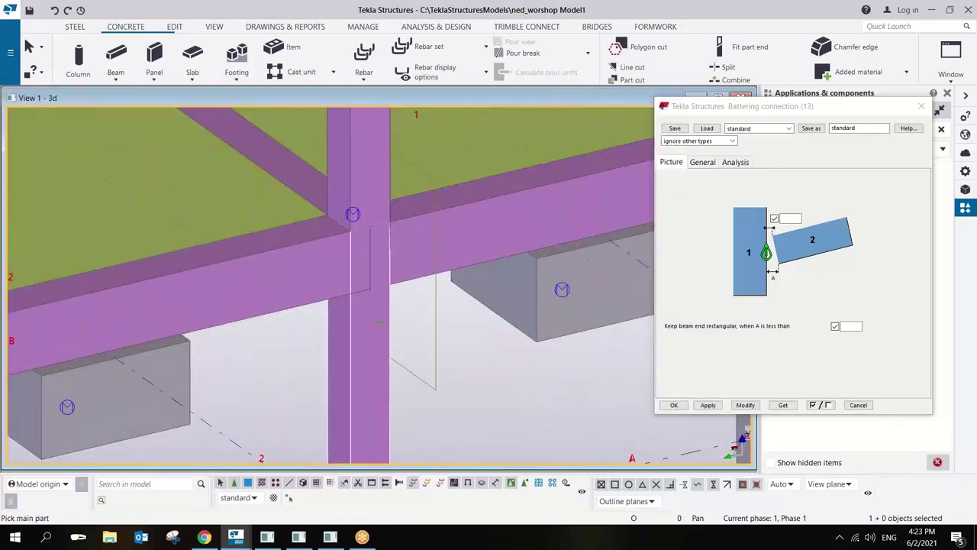
scroll(454, 280, down, 3)
scroll(360, 309, up, 2)
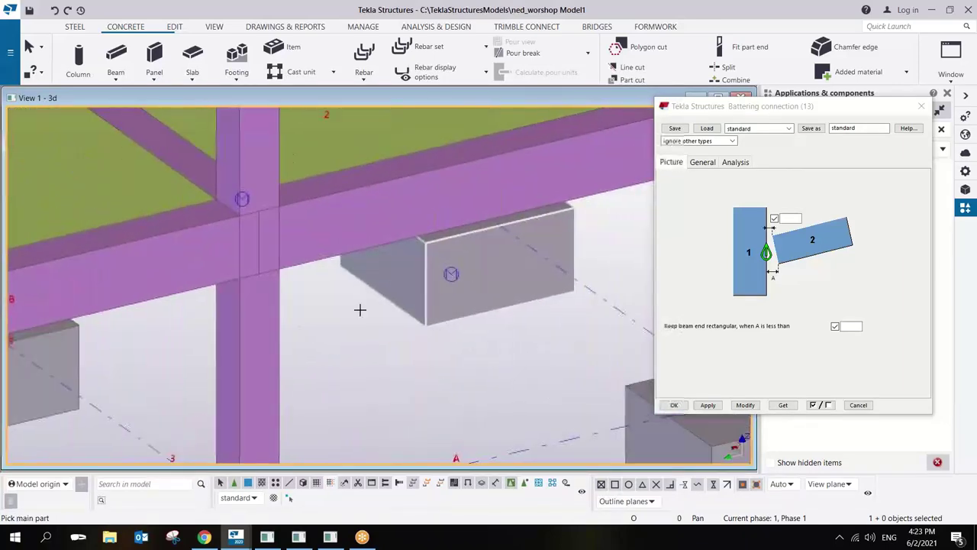
click(258, 365)
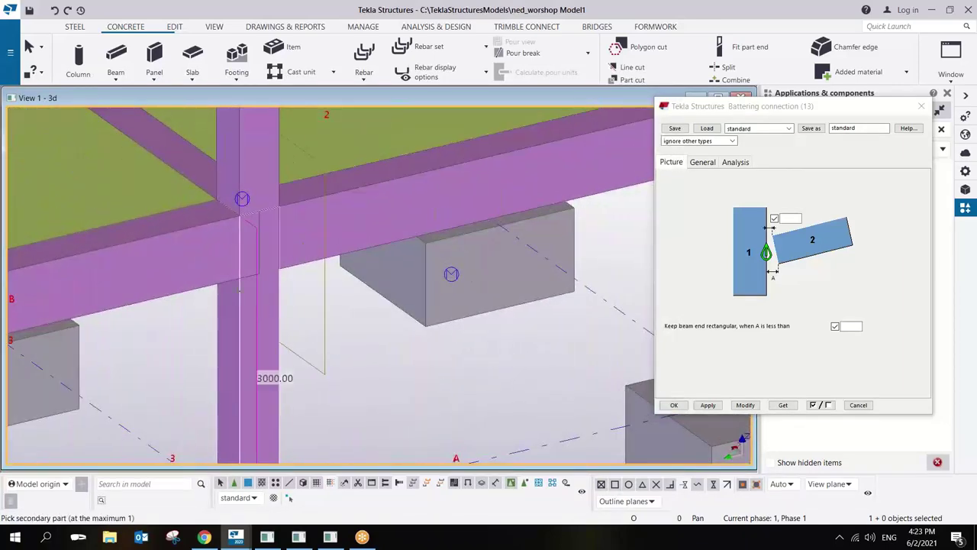
click(191, 260)
scroll(261, 352, down, 2)
scroll(261, 352, up, 2)
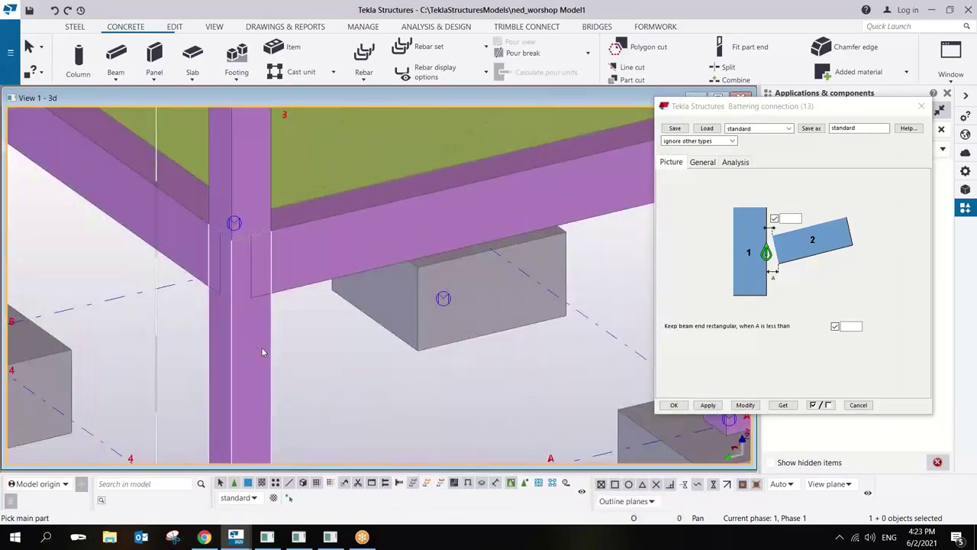
click(261, 352)
click(328, 252)
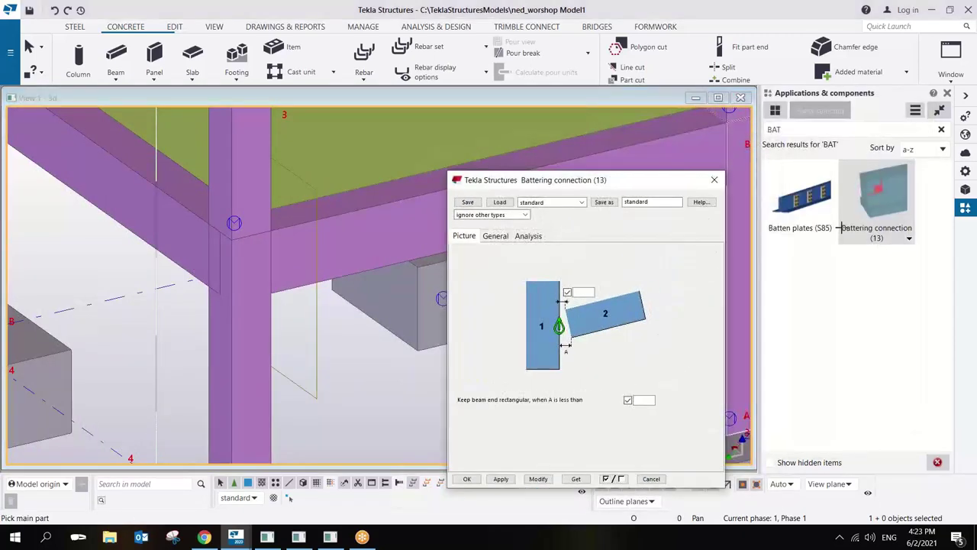
drag(657, 180, 847, 135)
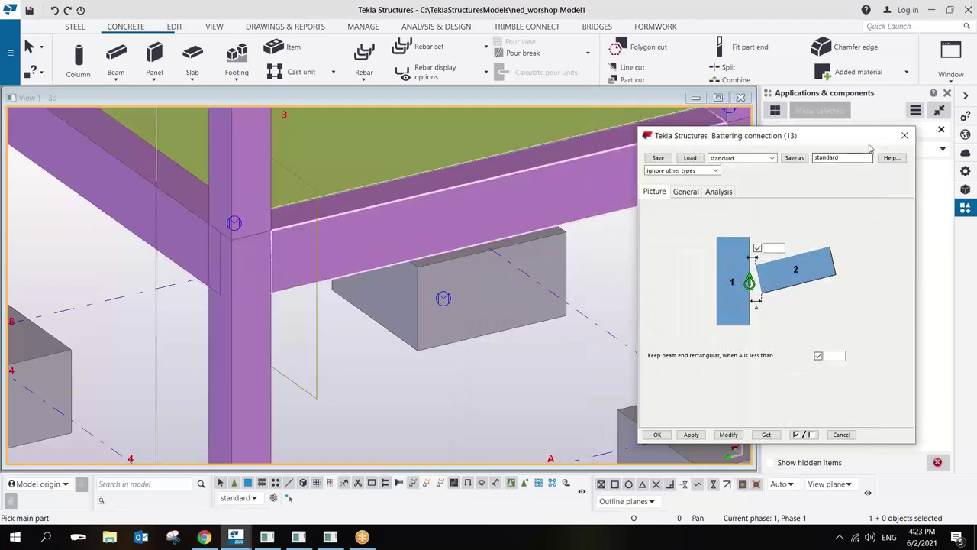
click(757, 32)
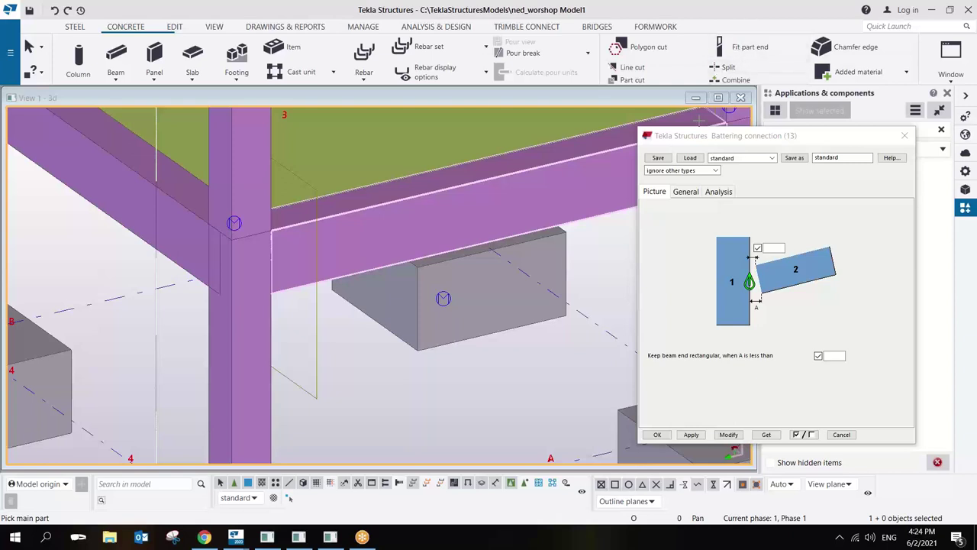
Close the Battering connection settings and centre beam B in the 3D view.
click(905, 136)
right_click(395, 281)
click(428, 286)
middle_drag(104, 384, 220, 322)
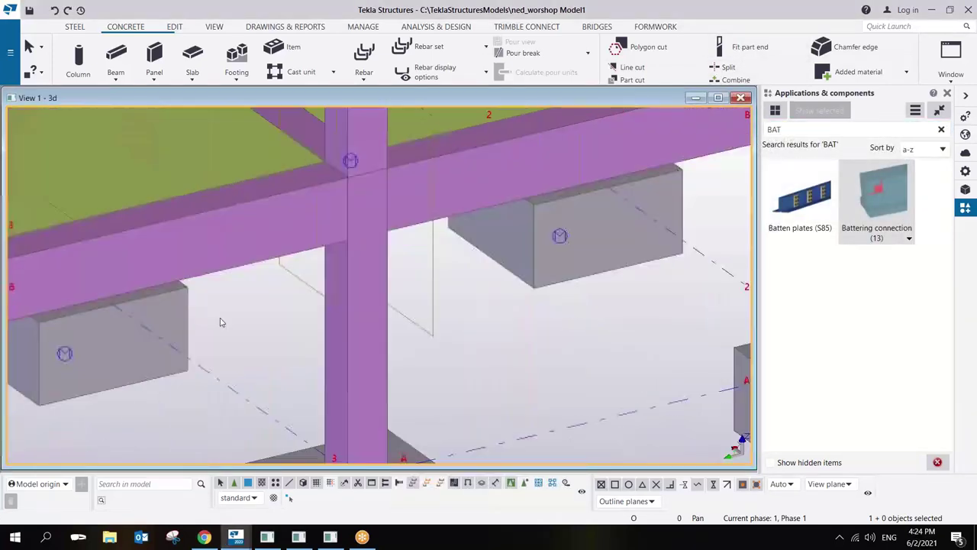
scroll(219, 322, down, 3)
scroll(288, 291, up, 6)
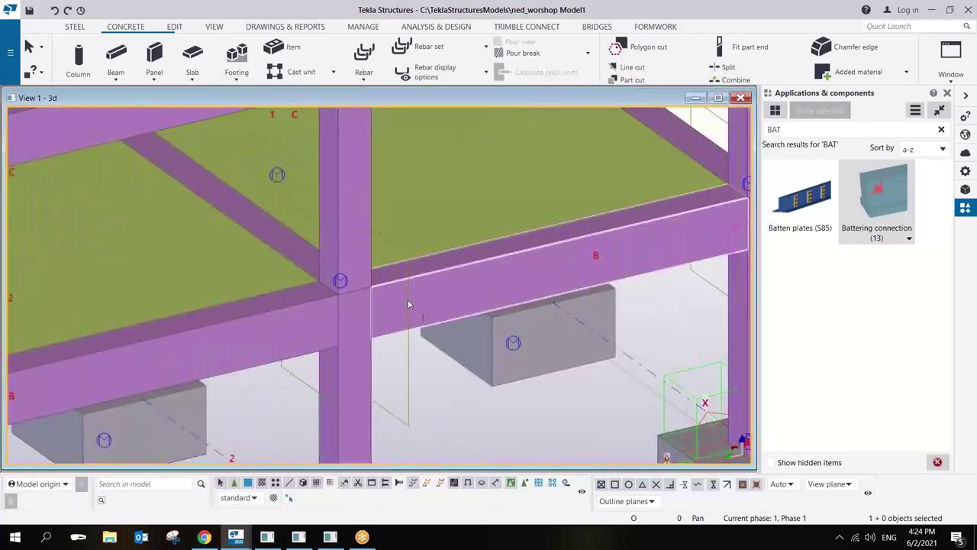
middle_drag(403, 296, 347, 271)
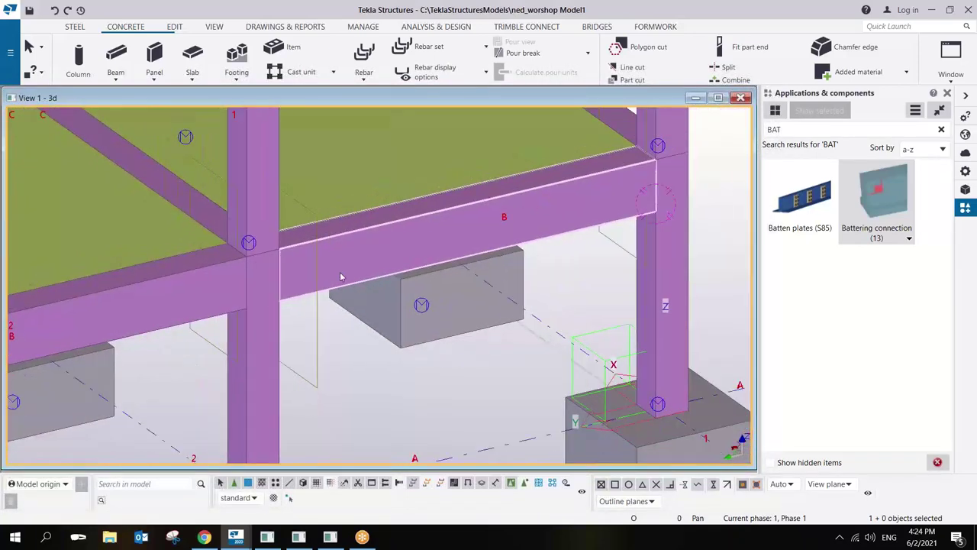
scroll(343, 278, down, 2)
scroll(346, 277, up, 3)
key(ctrl+2)
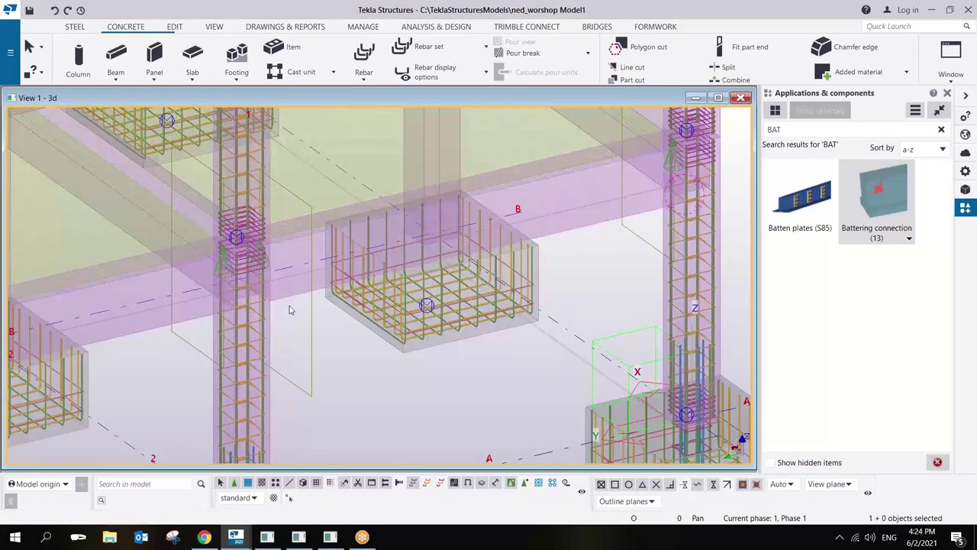
scroll(290, 310, down, 3)
key(ctrl+4)
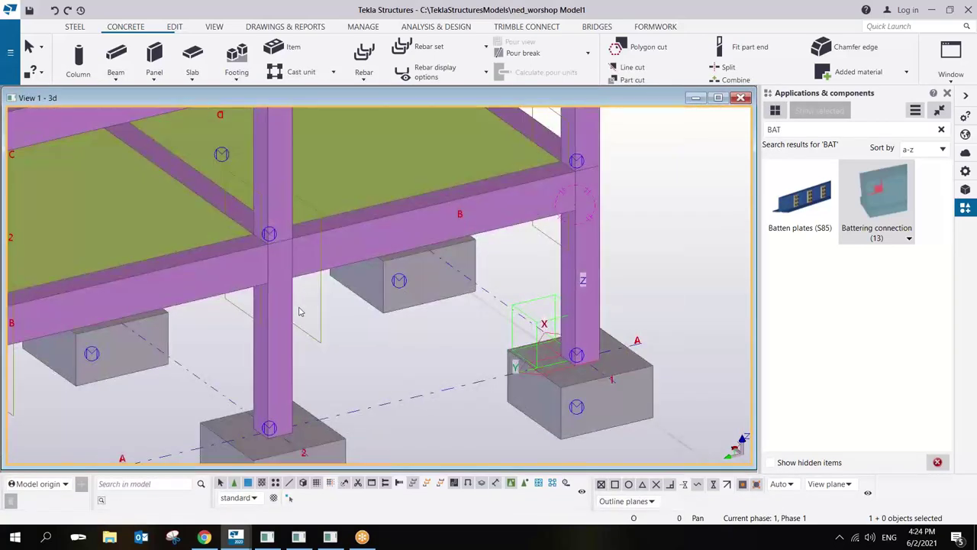
Select beam B and the two columns beneath it along gridline B.
click(290, 309)
ctrl+click(371, 246)
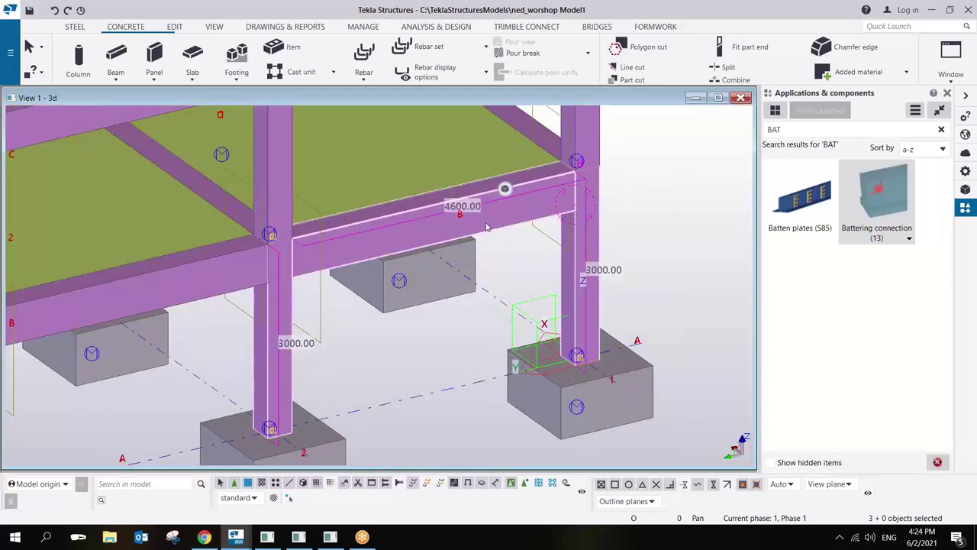
middle_drag(319, 265, 421, 245)
scroll(458, 248, down, 3)
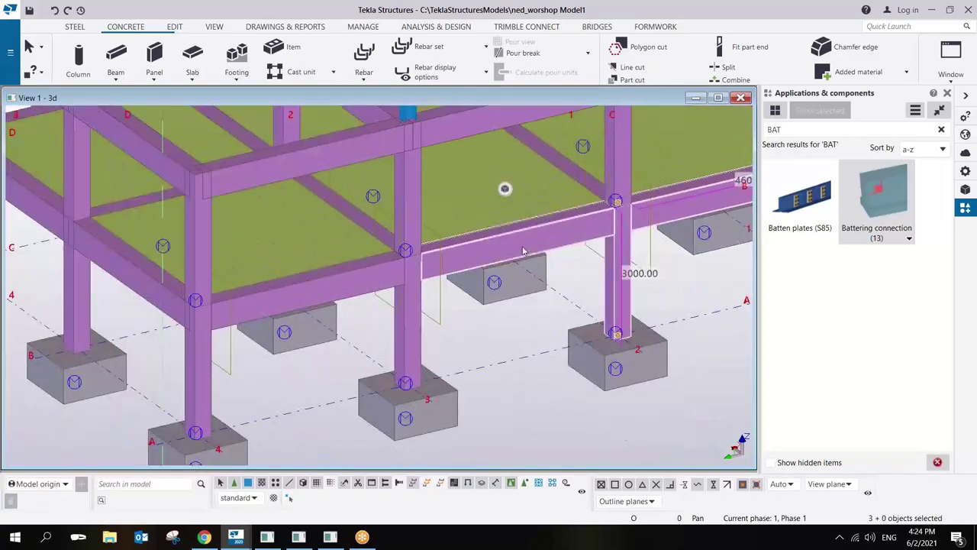
ctrl+click(410, 312)
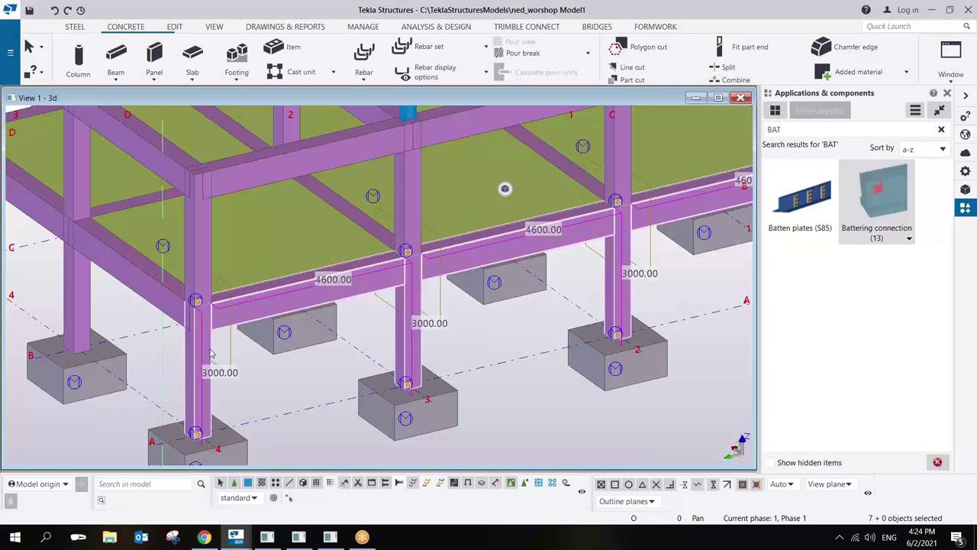
middle_drag(473, 328, 395, 314)
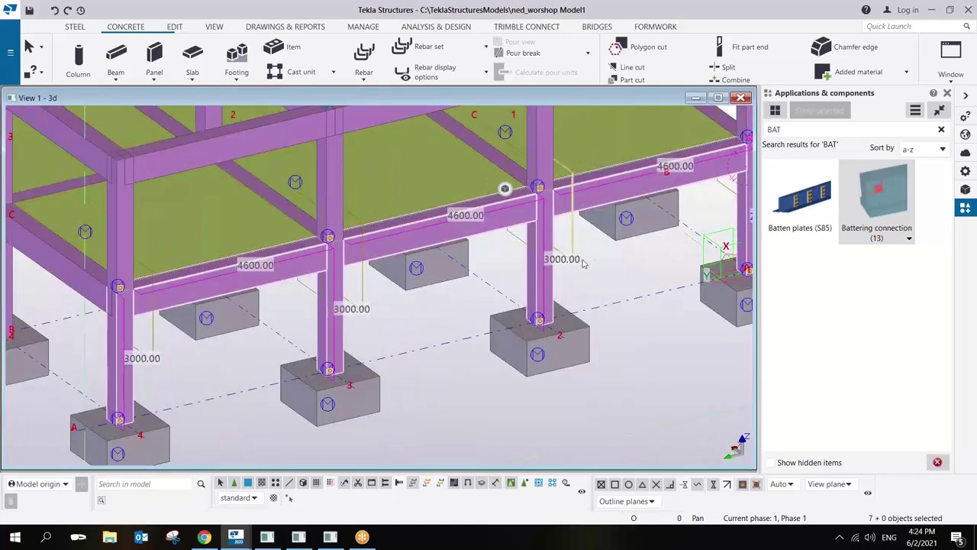
Show only the selected gridline B beams and columns, rendered transparent.
right_click(592, 260)
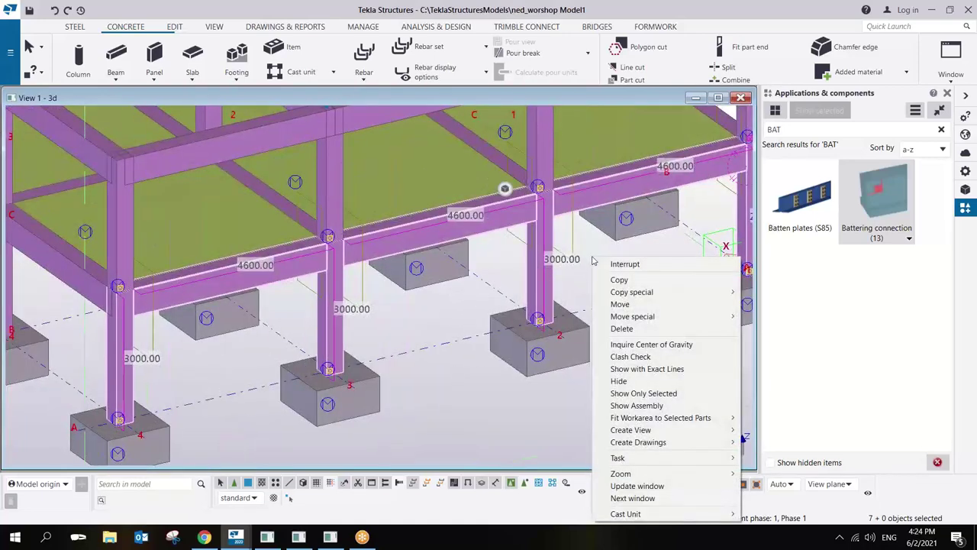
click(644, 393)
scroll(522, 279, up, 4)
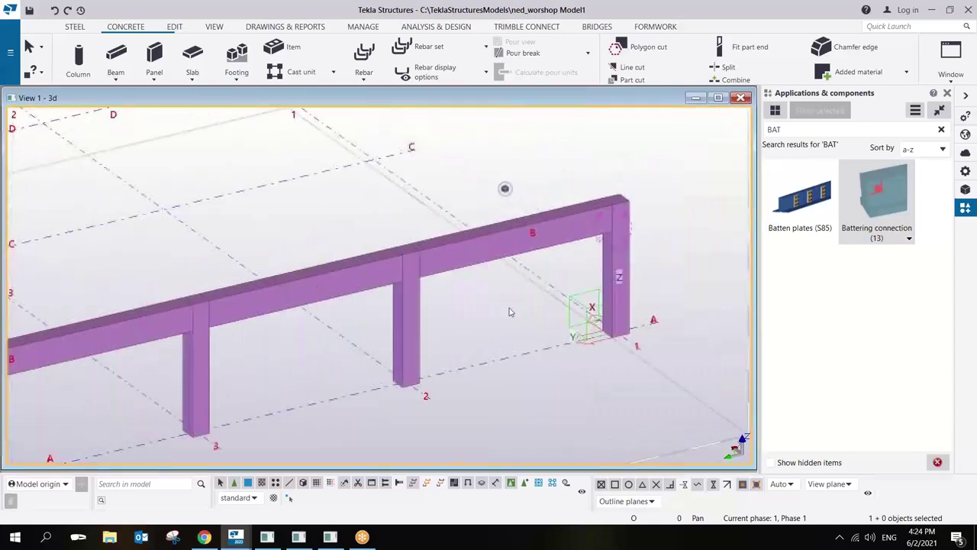
key(ctrl+2)
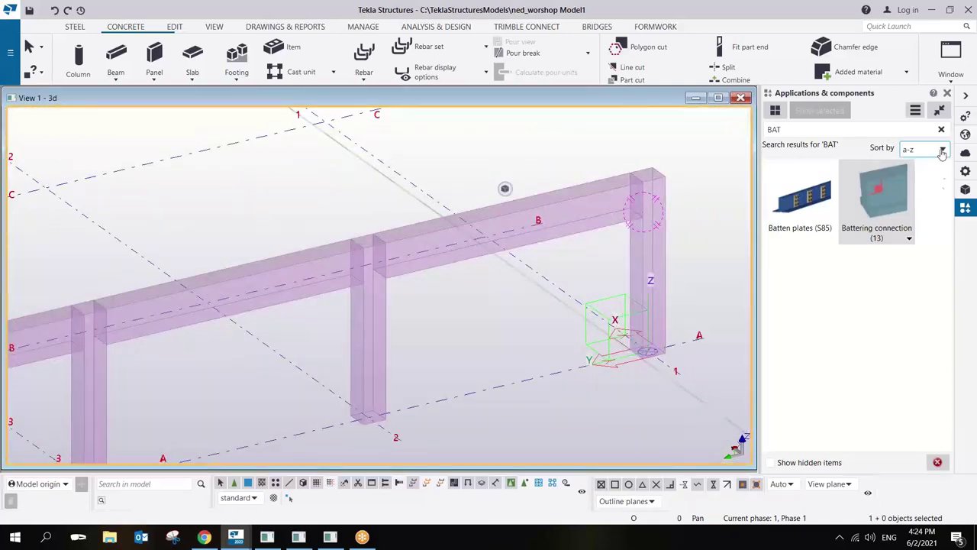
Search the component catalog for '90' to locate Rebar in beam (90).
click(894, 131)
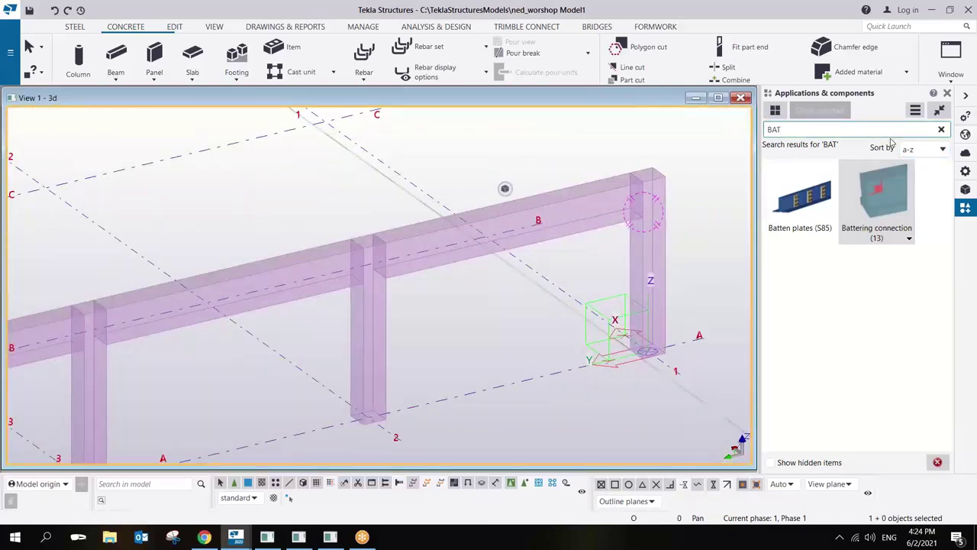
text(90)
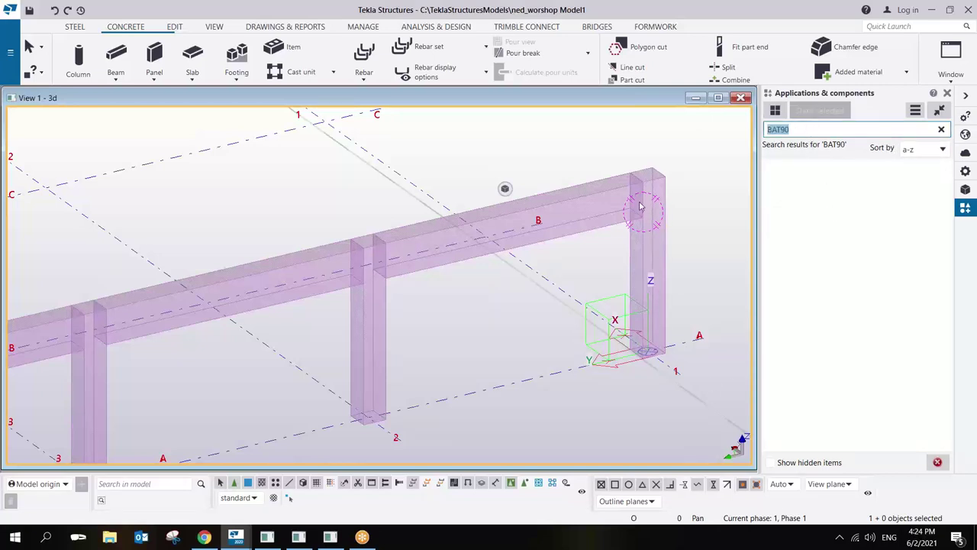
text(90)
scroll(843, 316, down, 3)
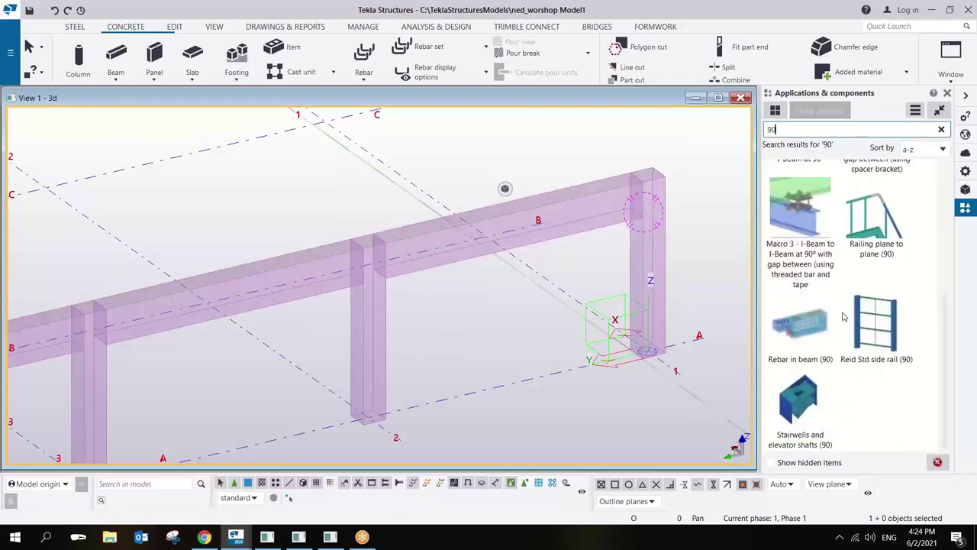
Open Rebar in beam (90) settings beside the beam and select the 40.00 bottom bar cover.
double_click(784, 339)
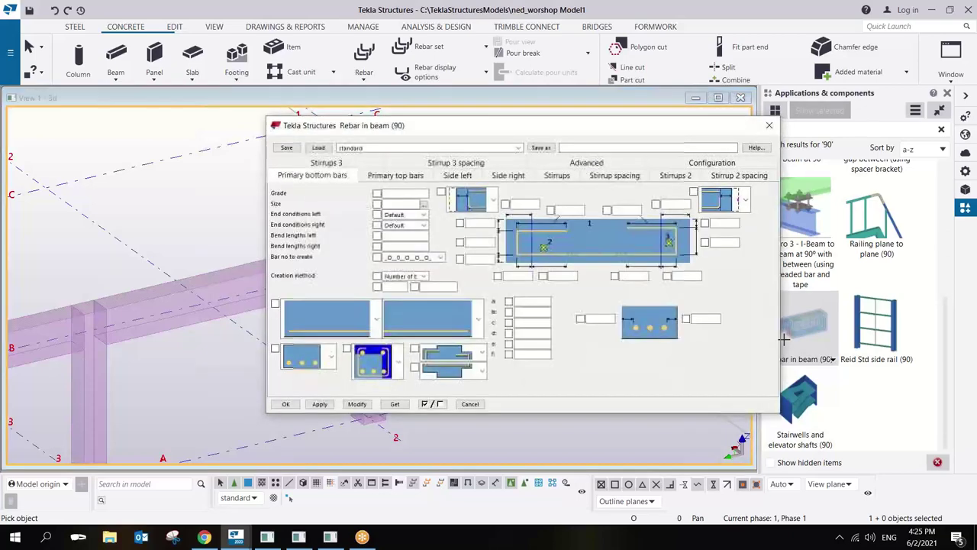
drag(577, 132, 715, 139)
scroll(252, 210, up, 3)
middle_drag(252, 210, 115, 210)
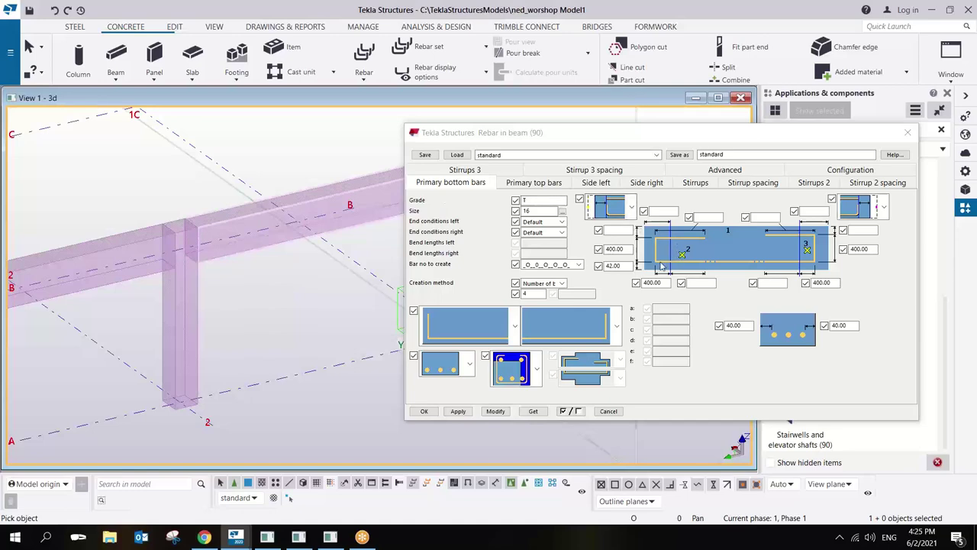
scroll(187, 237, up, 4)
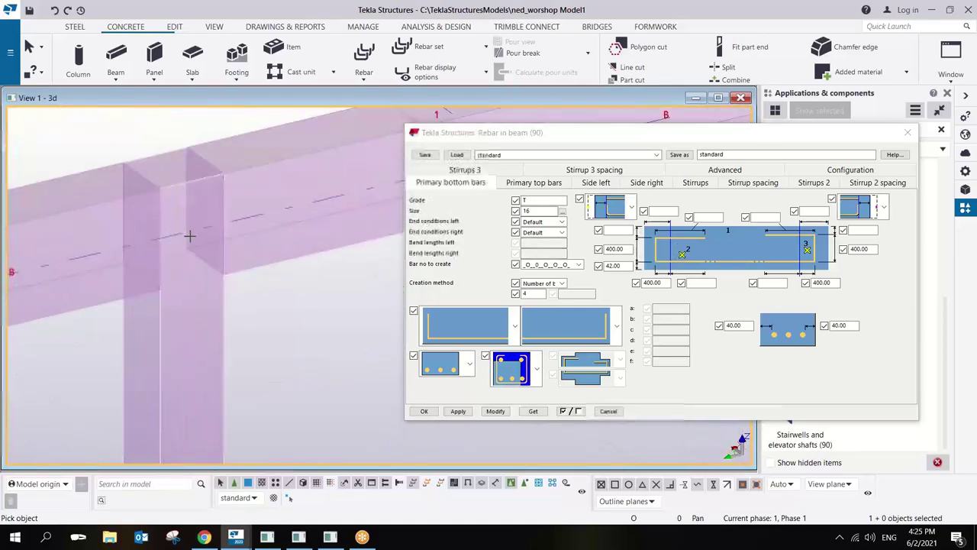
scroll(183, 222, down, 5)
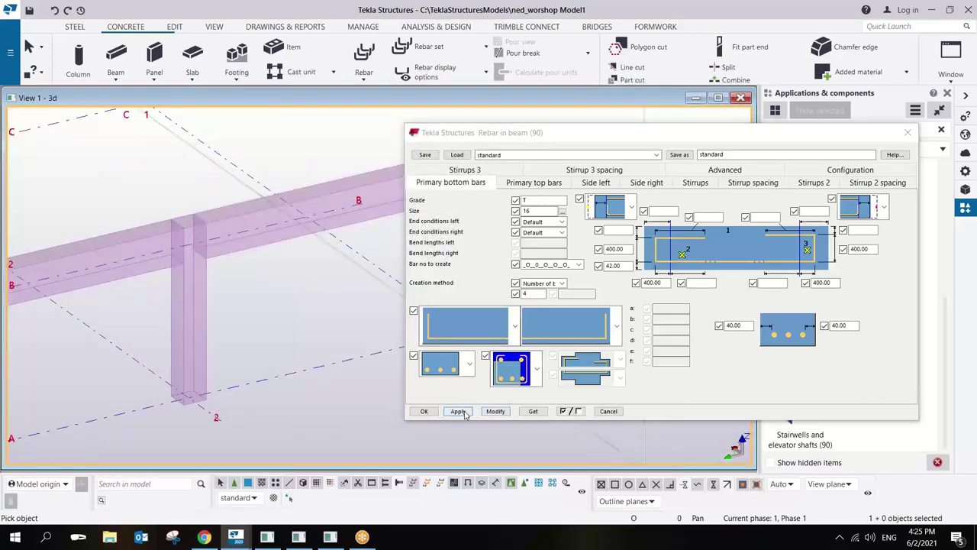
click(748, 325)
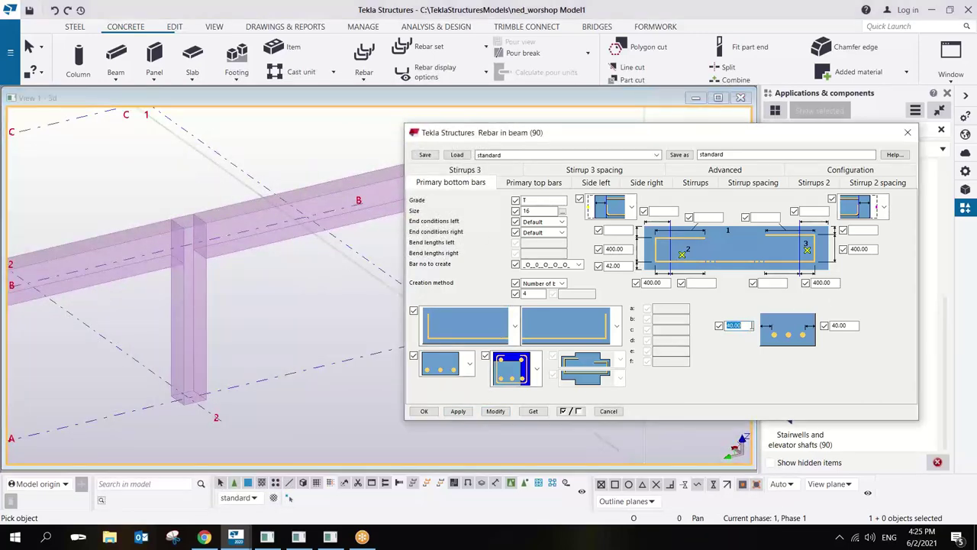
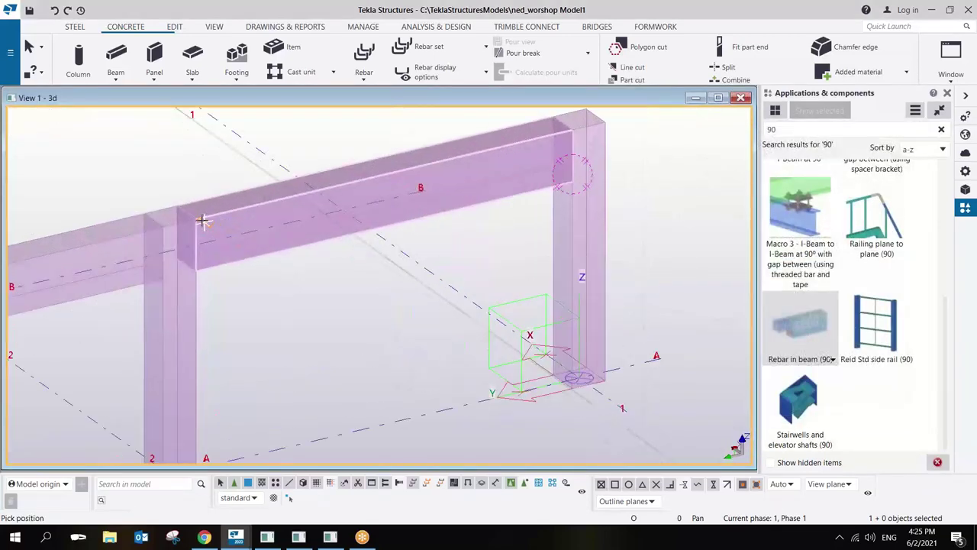
Finish rebar in the first beam by picking its start and end points, then interrupt.
click(187, 214)
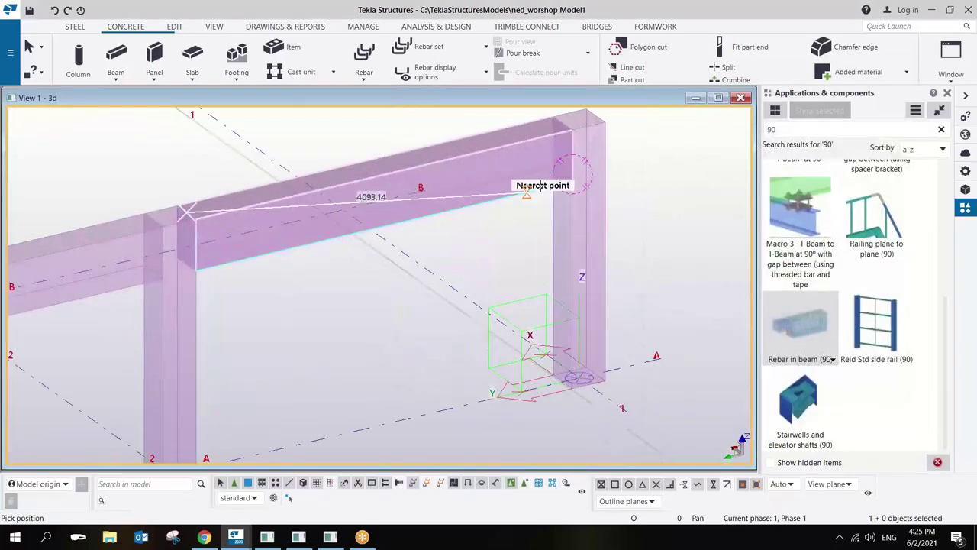
click(561, 130)
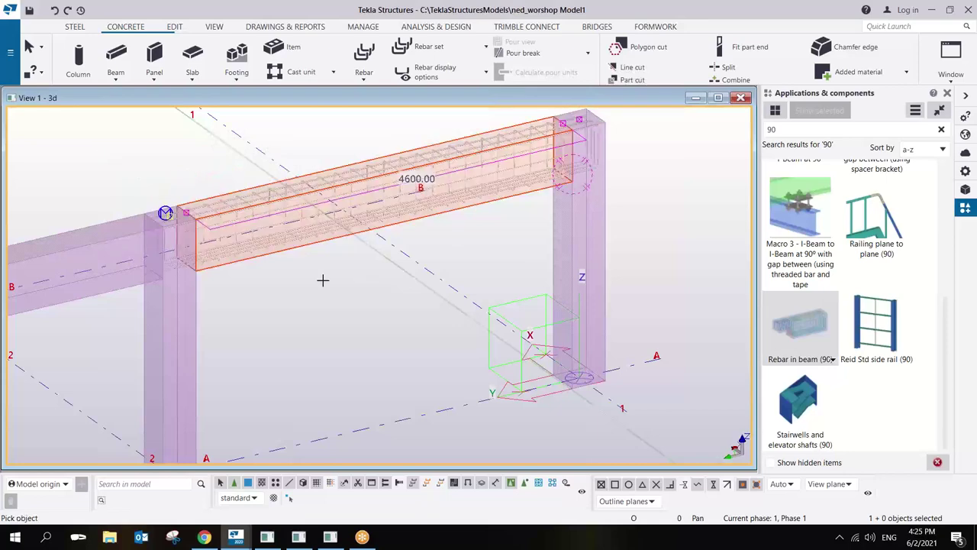
scroll(323, 280, up, 10)
scroll(198, 261, up, 3)
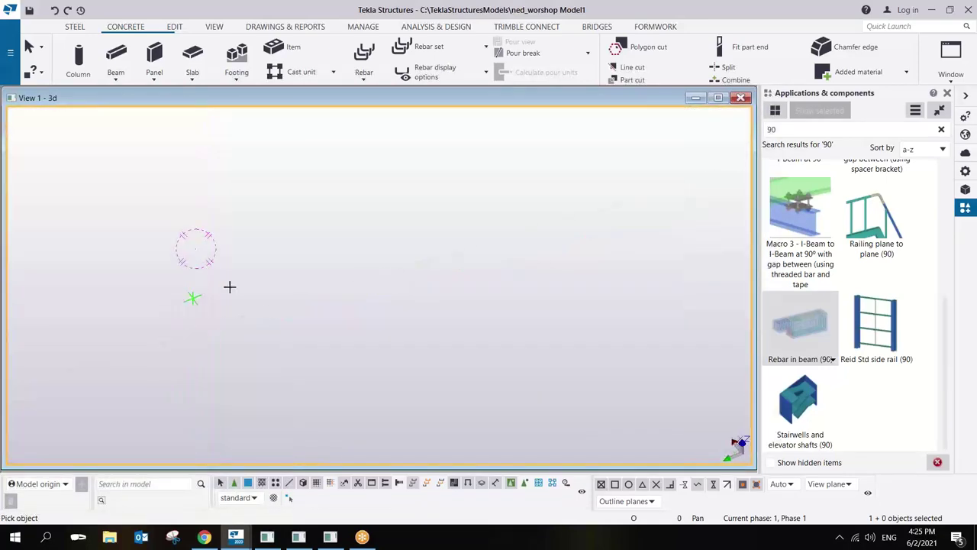
scroll(329, 297, down, 10)
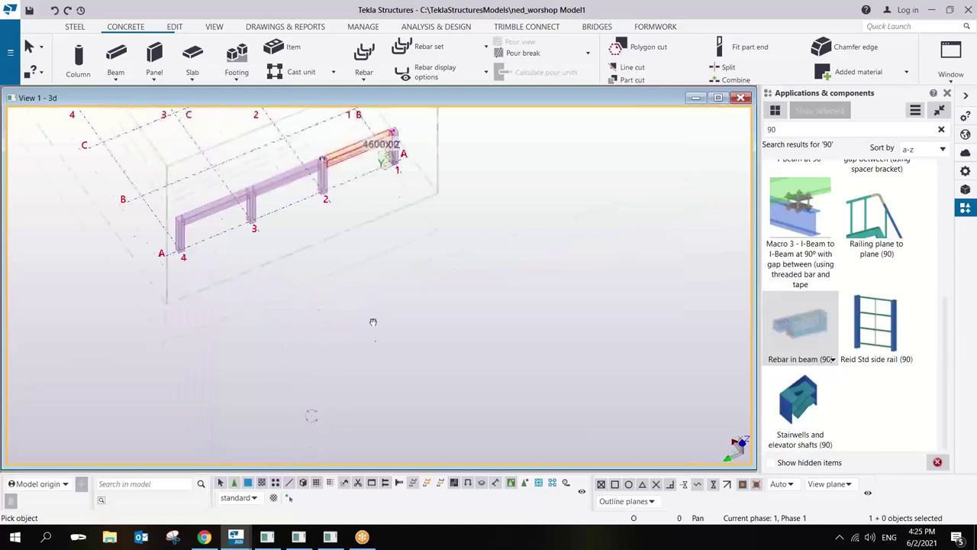
scroll(383, 273, up, 5)
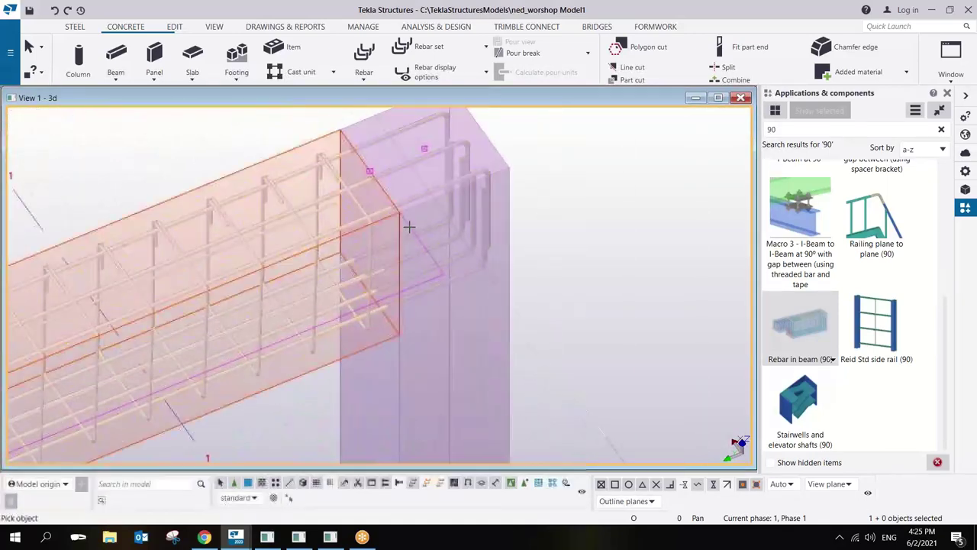
right_click(622, 148)
click(633, 151)
key(ctrl+p)
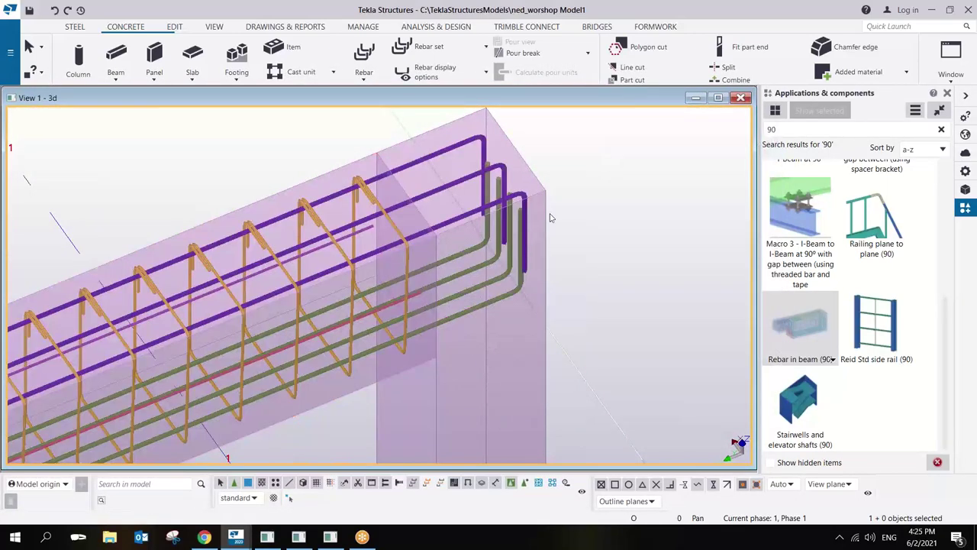
Add Rebar in beam (90) to the front beam and the second beam, each between its end points.
ctrl+middle_drag(388, 193, 294, 262)
scroll(294, 263, down, 5)
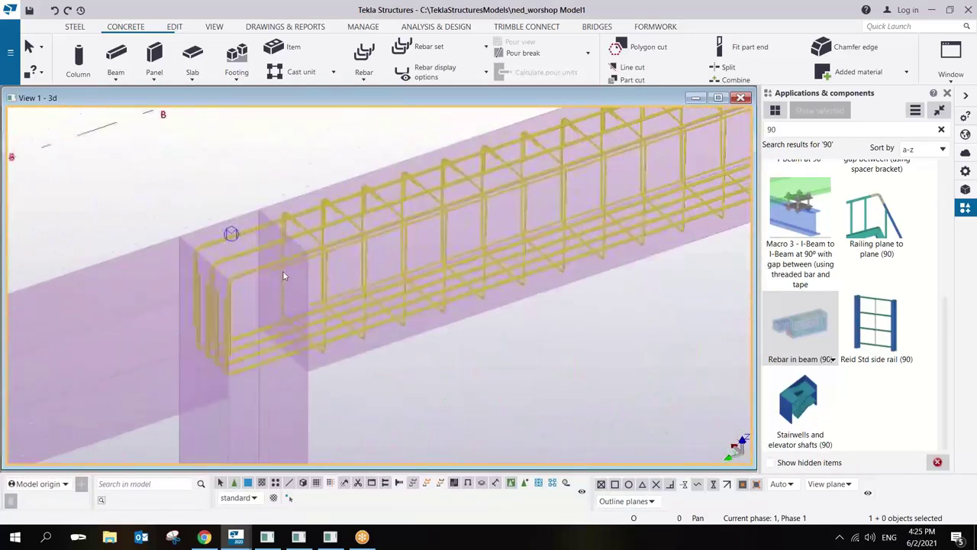
scroll(283, 274, down, 2)
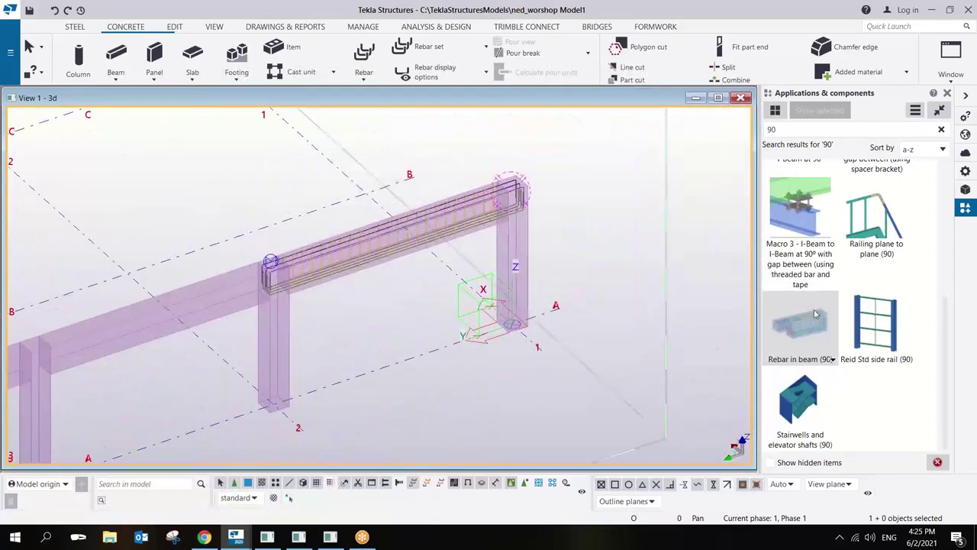
middle_drag(447, 303, 520, 239)
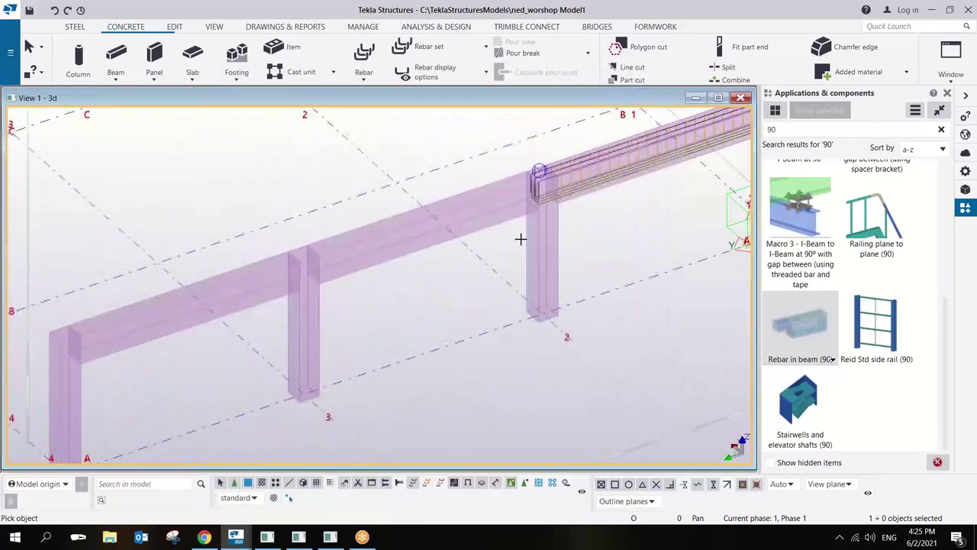
click(238, 281)
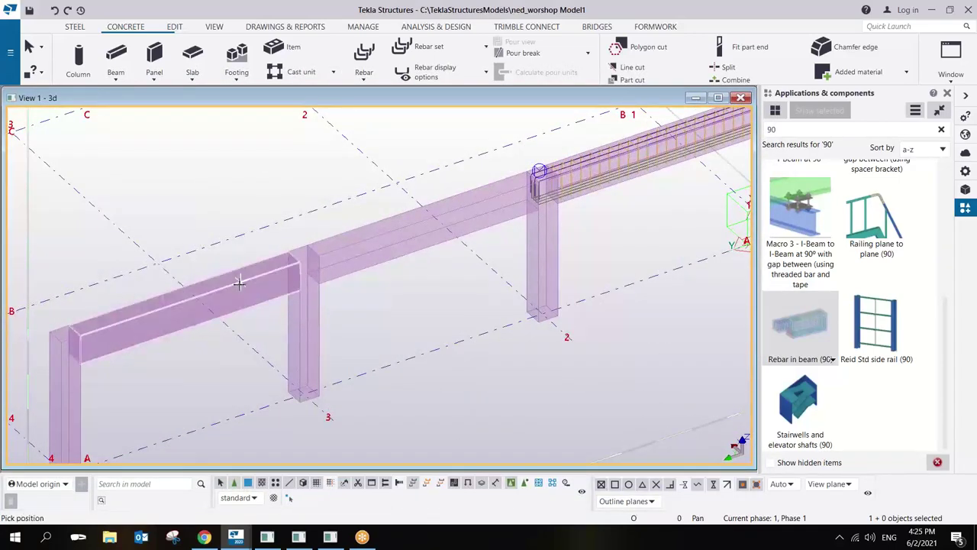
click(77, 330)
click(293, 258)
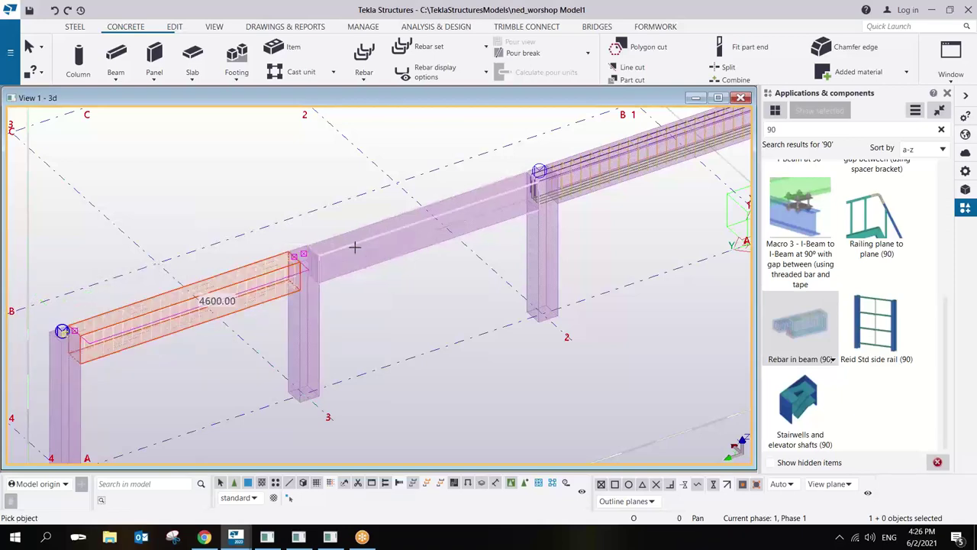
click(365, 245)
scroll(315, 259, up, 2)
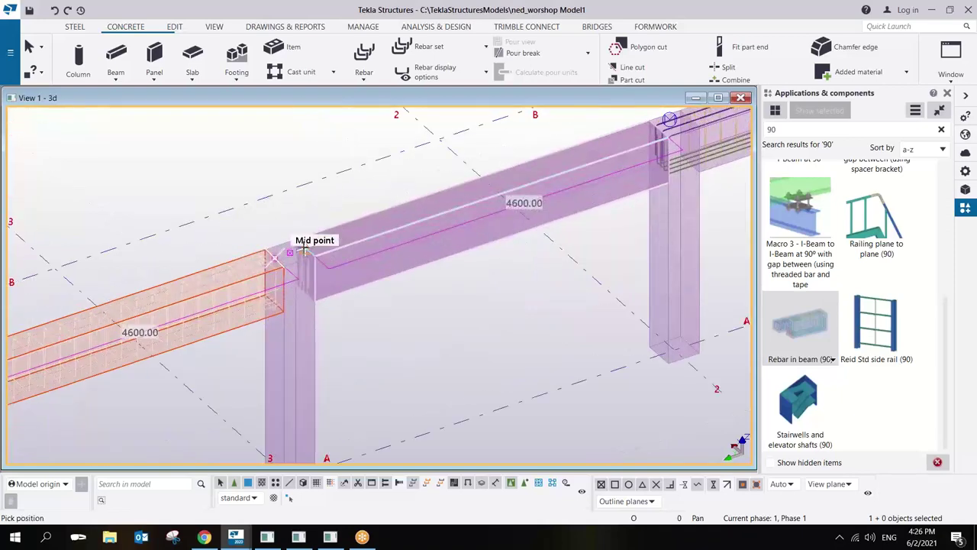
click(303, 247)
scroll(304, 247, down, 2)
scroll(382, 260, up, 2)
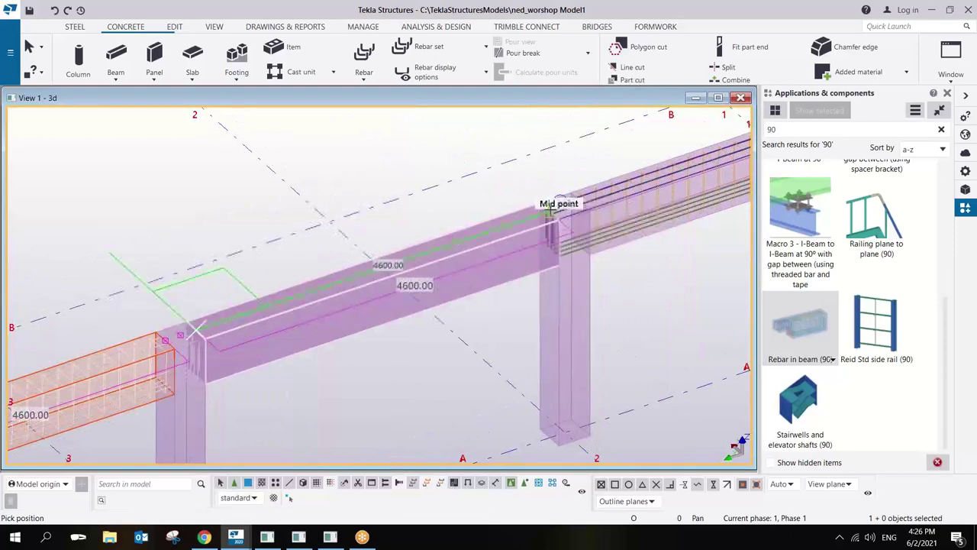
click(549, 213)
Interrupt the rebar placement and redraw the 3D model view.
right_click(469, 159)
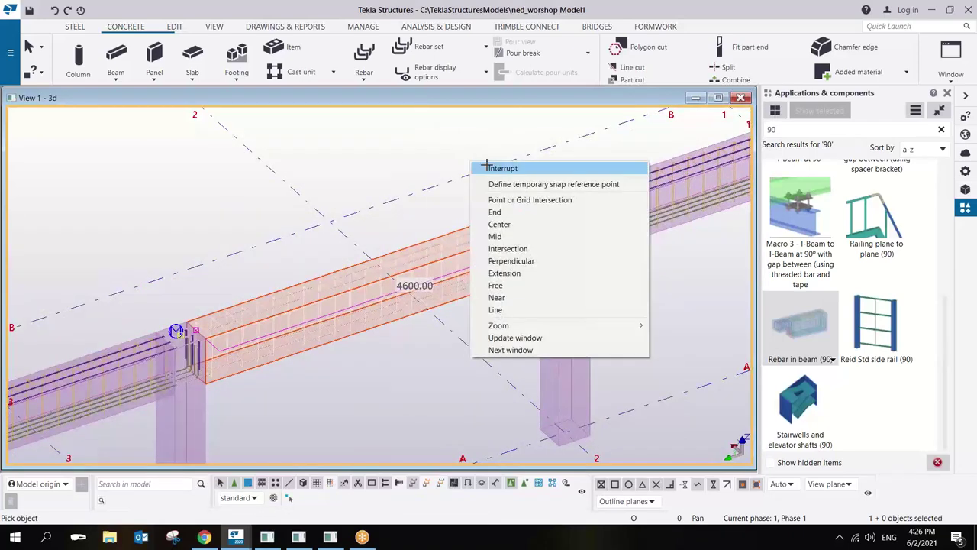
click(497, 164)
scroll(484, 242, up, 4)
ctrl+middle_drag(484, 242, 487, 309)
scroll(315, 288, up, 3)
scroll(316, 288, down, 4)
right_click(487, 309)
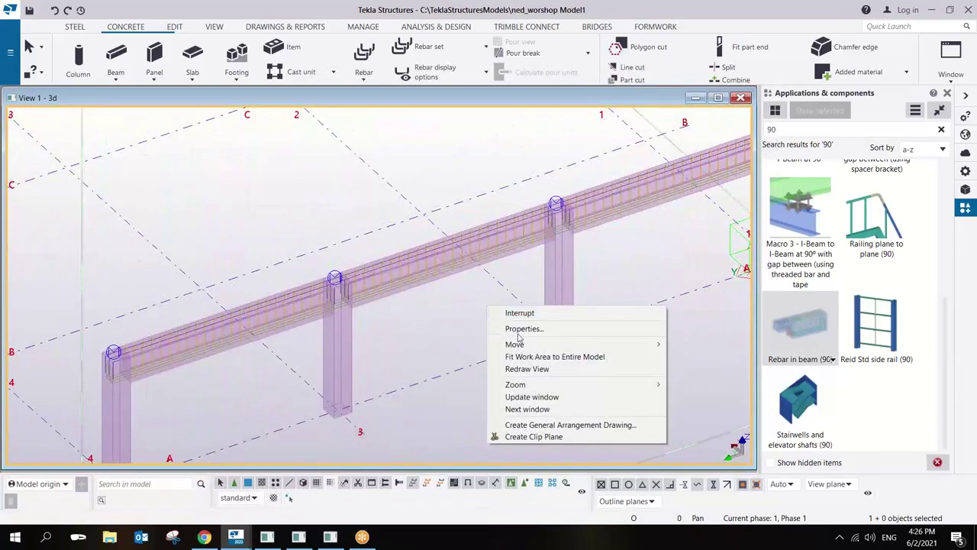
click(534, 369)
scroll(585, 239, up, 10)
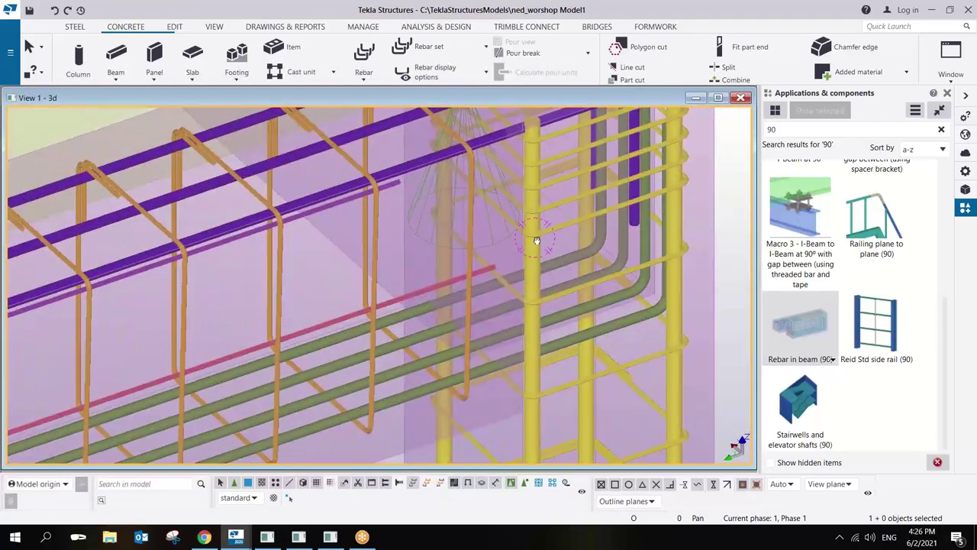
ctrl+middle_drag(537, 242, 565, 239)
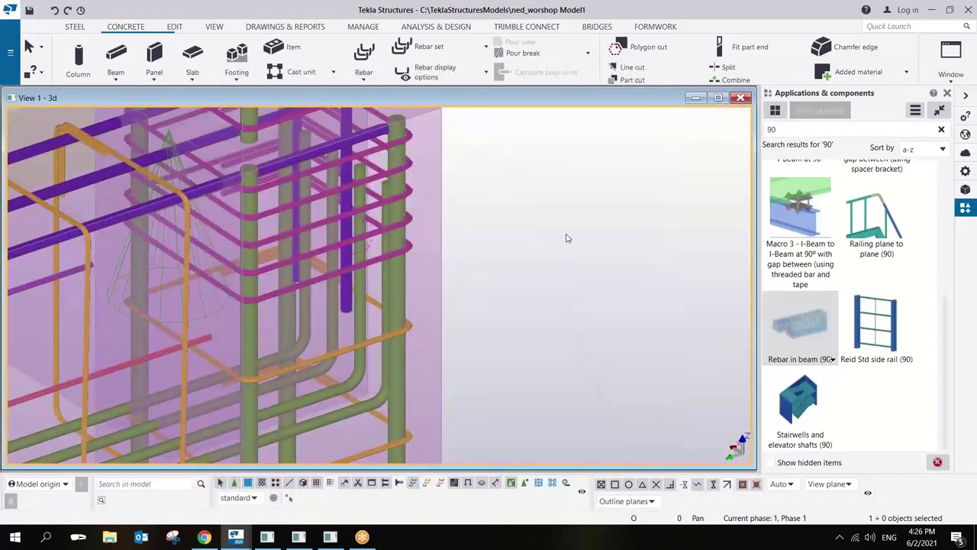
scroll(567, 239, down, 10)
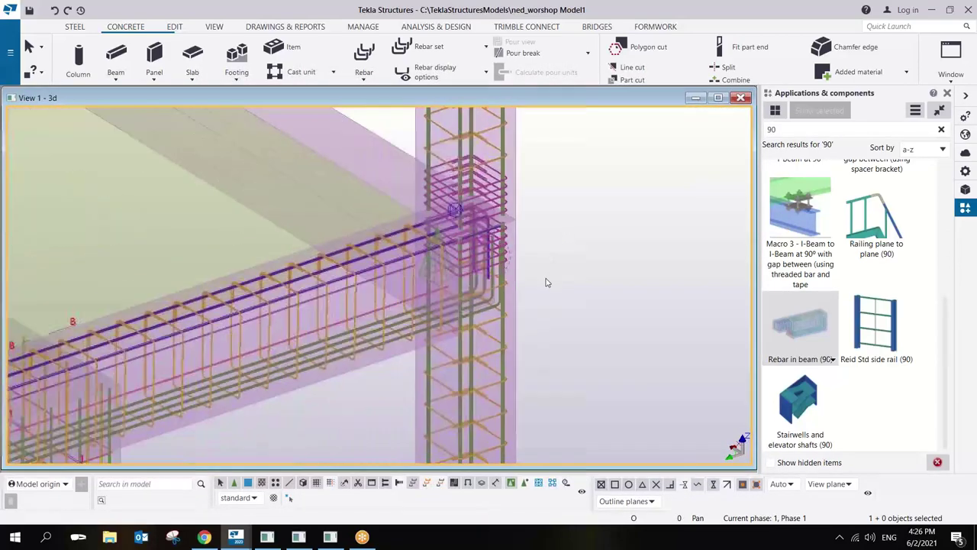
scroll(537, 291, up, 5)
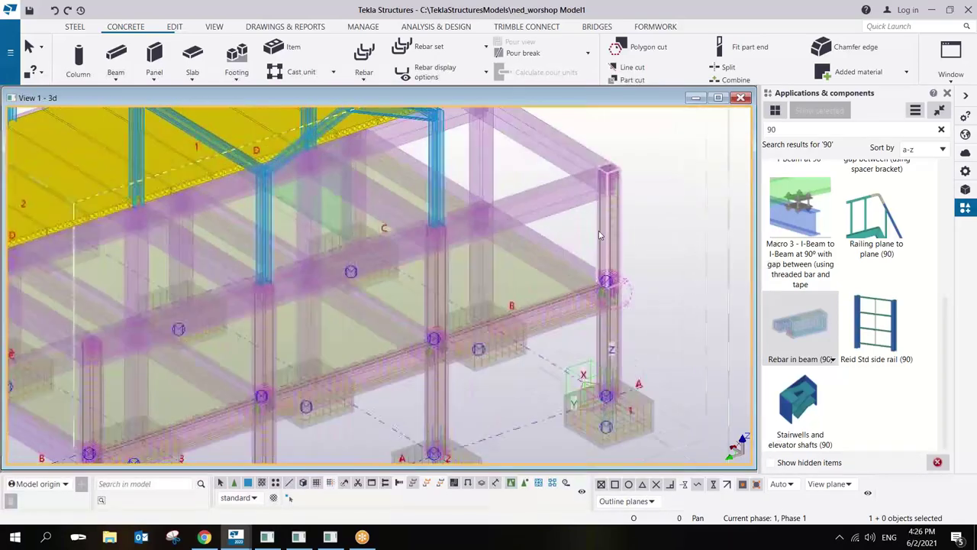
scroll(601, 205, up, 4)
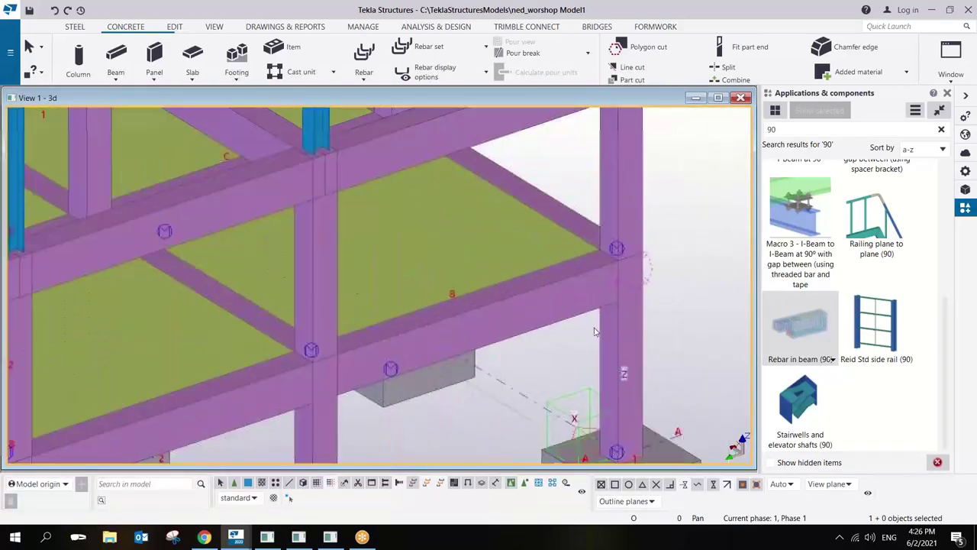
scroll(549, 249, up, 6)
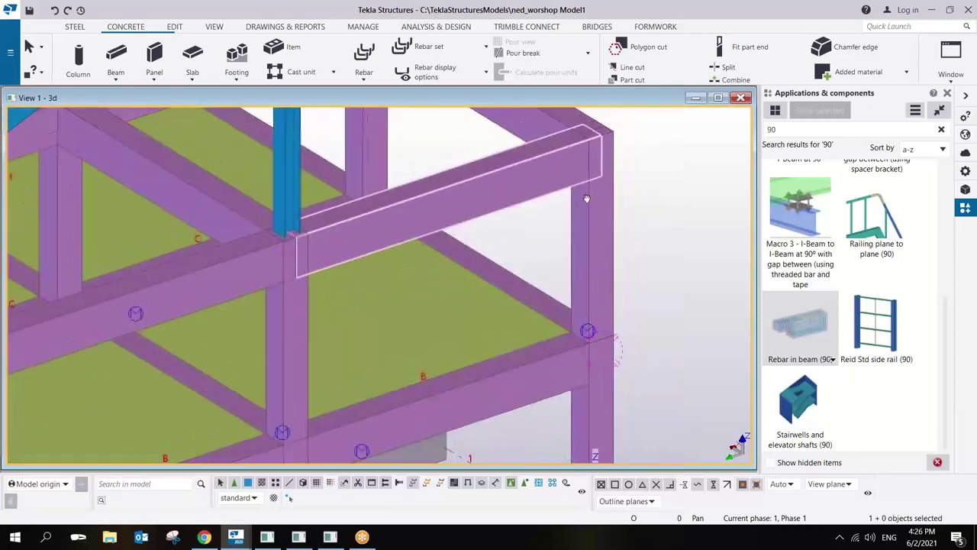
scroll(574, 240, up, 5)
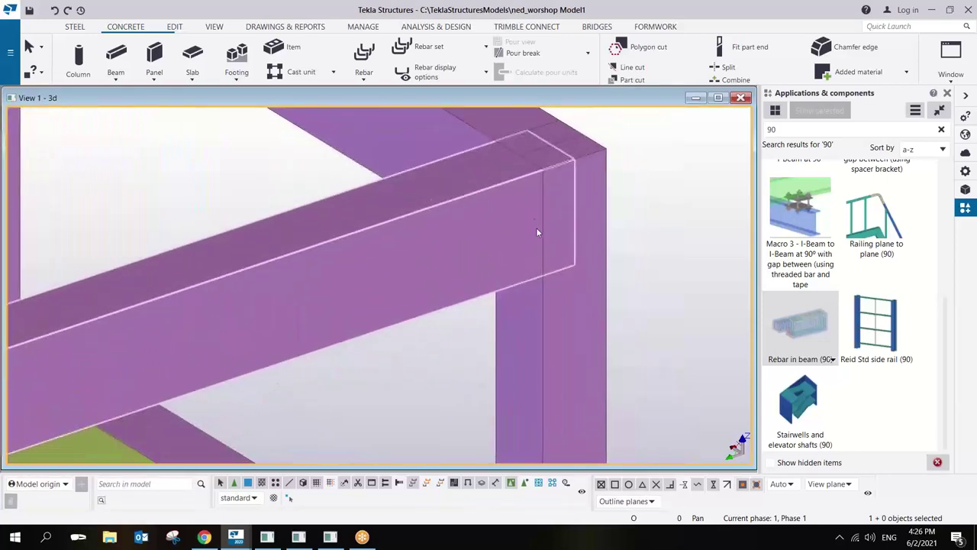
scroll(539, 186, down, 6)
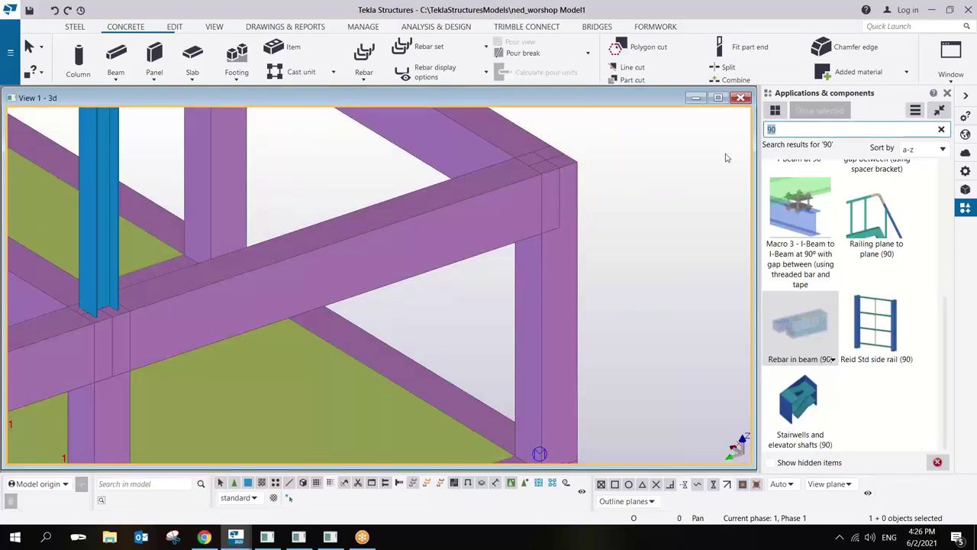
Open the Corbel connection (14) settings via 'CORBE' and choose the second corbel shape.
text(CORBE)
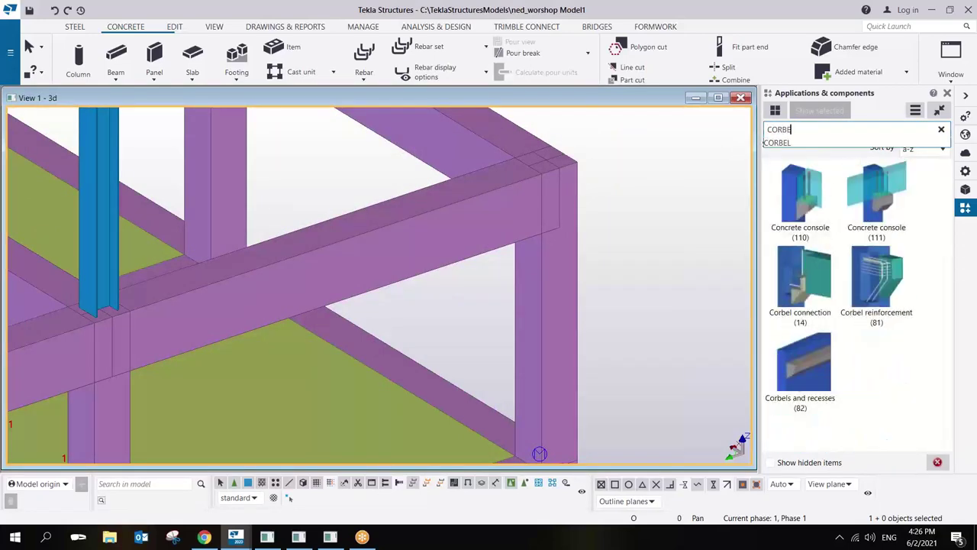
double_click(800, 282)
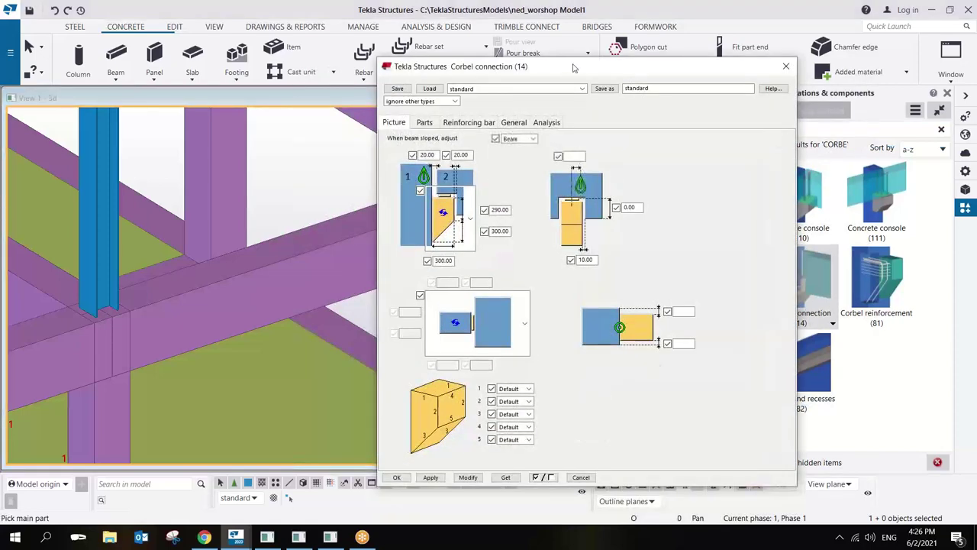
drag(574, 74, 741, 65)
click(639, 212)
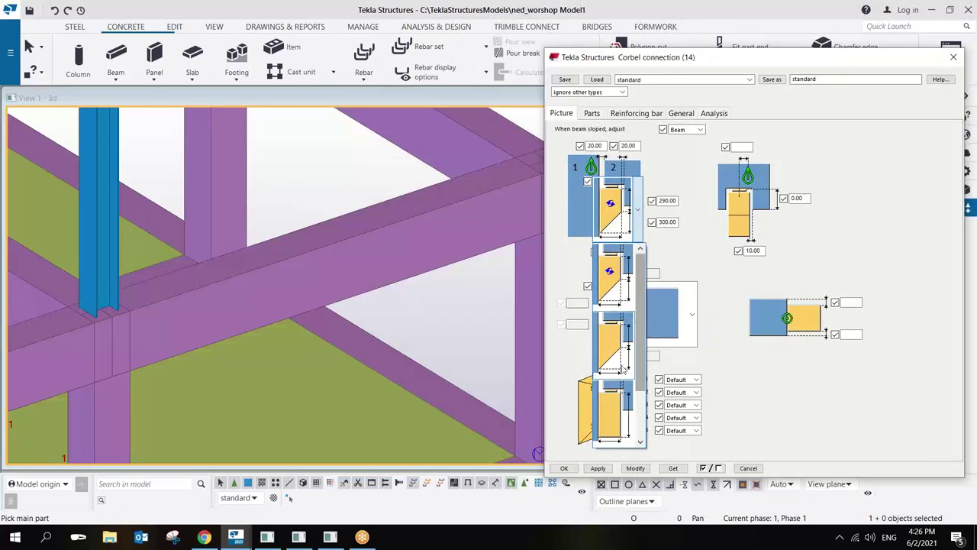
scroll(644, 375, down, 2)
scroll(643, 375, up, 2)
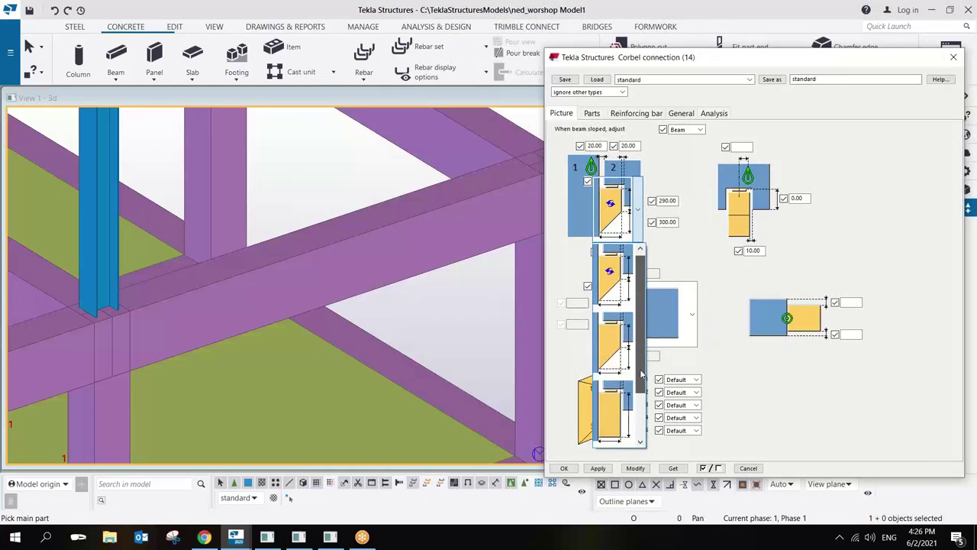
scroll(643, 376, down, 2)
scroll(644, 375, up, 2)
click(620, 322)
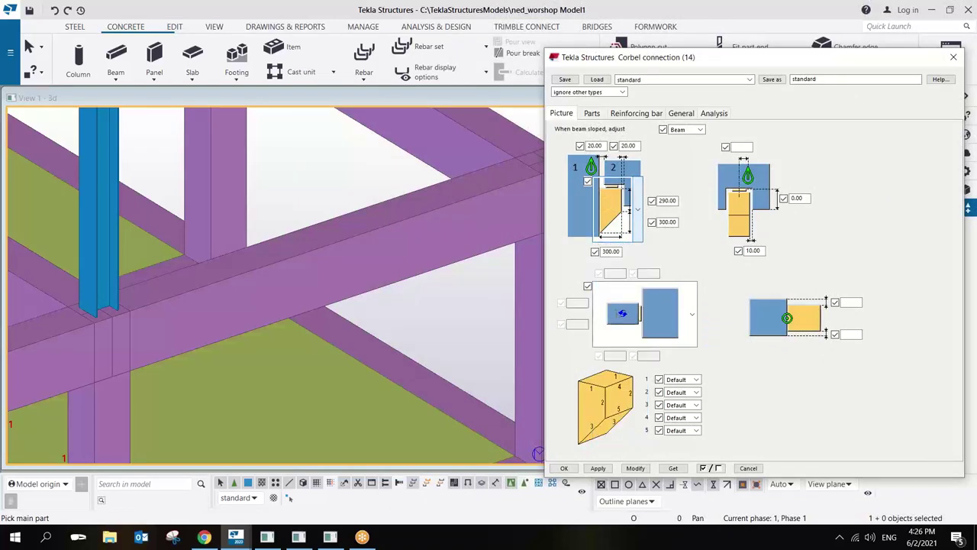
Place a corbel under the beam at the column, interrupt, and show the General tab.
middle_drag(526, 244, 303, 280)
scroll(408, 271, up, 2)
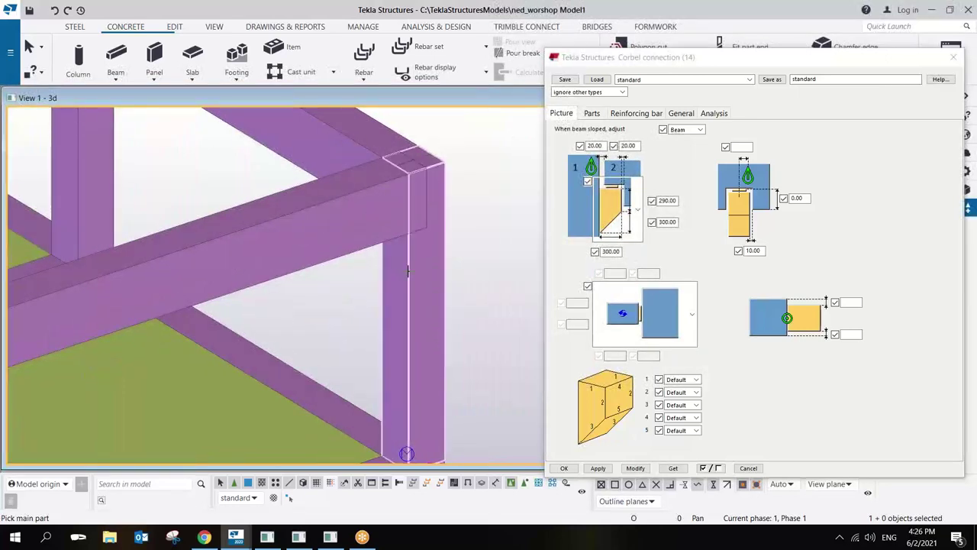
click(352, 234)
scroll(328, 221, up, 5)
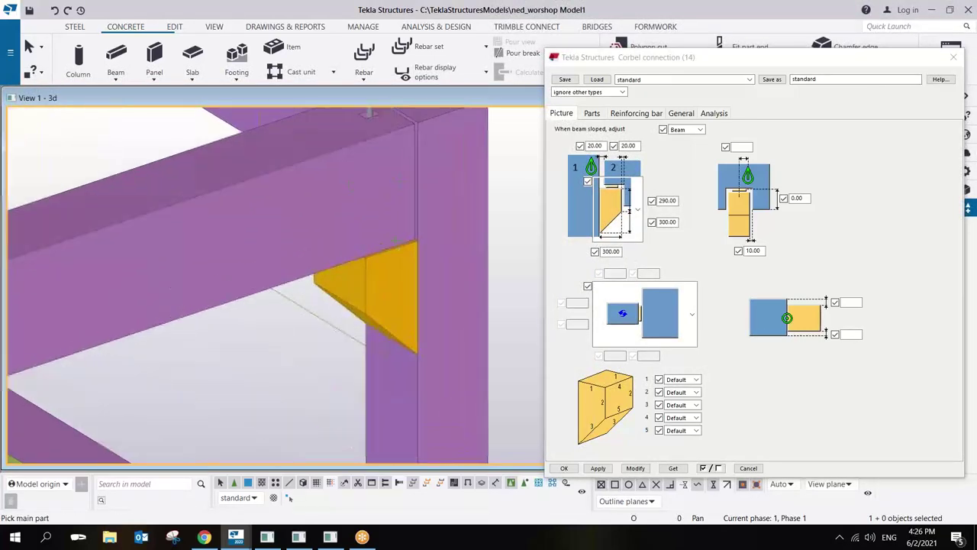
ctrl+middle_drag(313, 205, 393, 220)
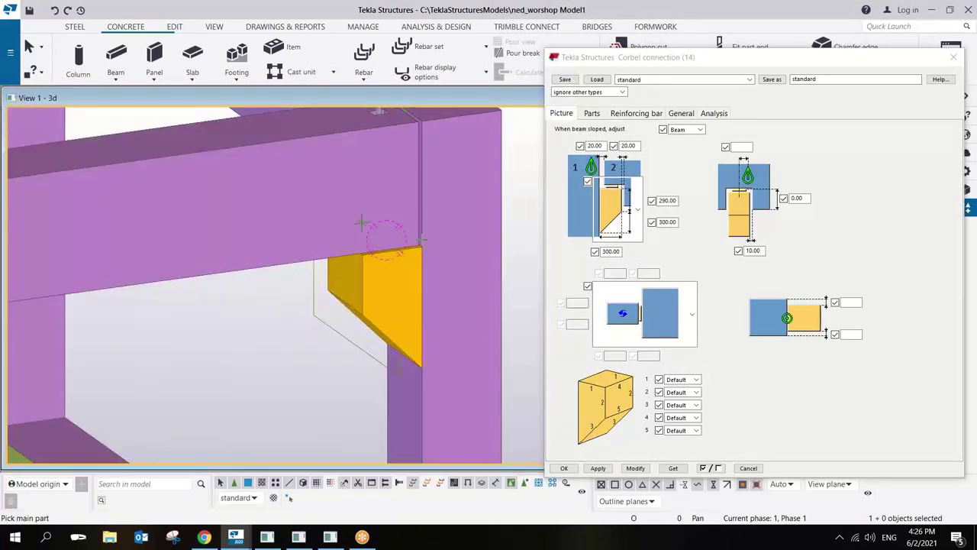
right_click(434, 241)
click(443, 247)
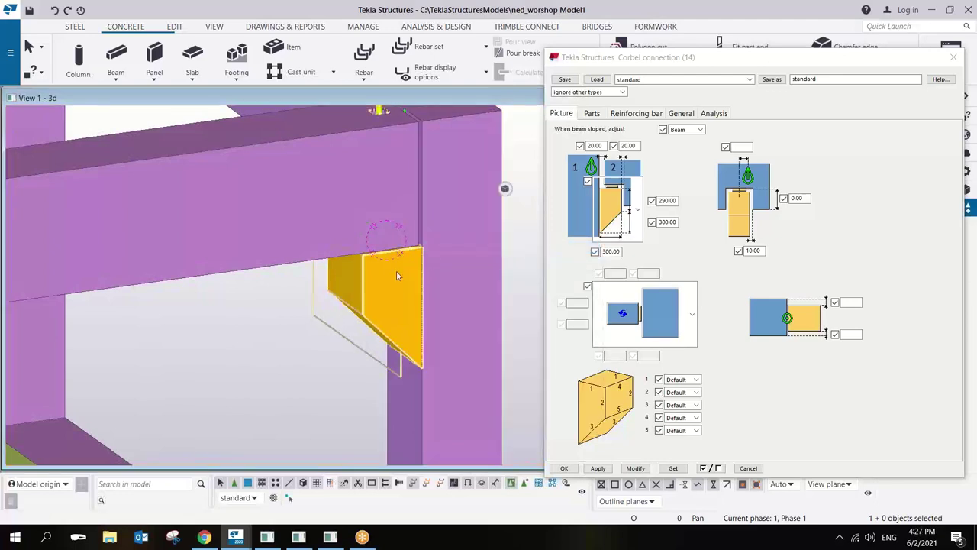
click(681, 114)
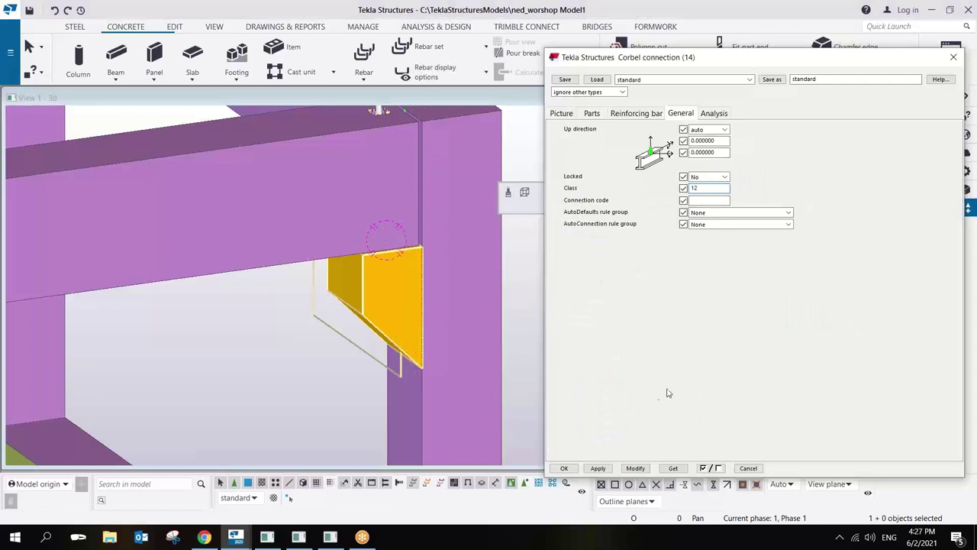
Apply the settings to the existing corbel and add corbels at two more column-beam joints.
click(632, 469)
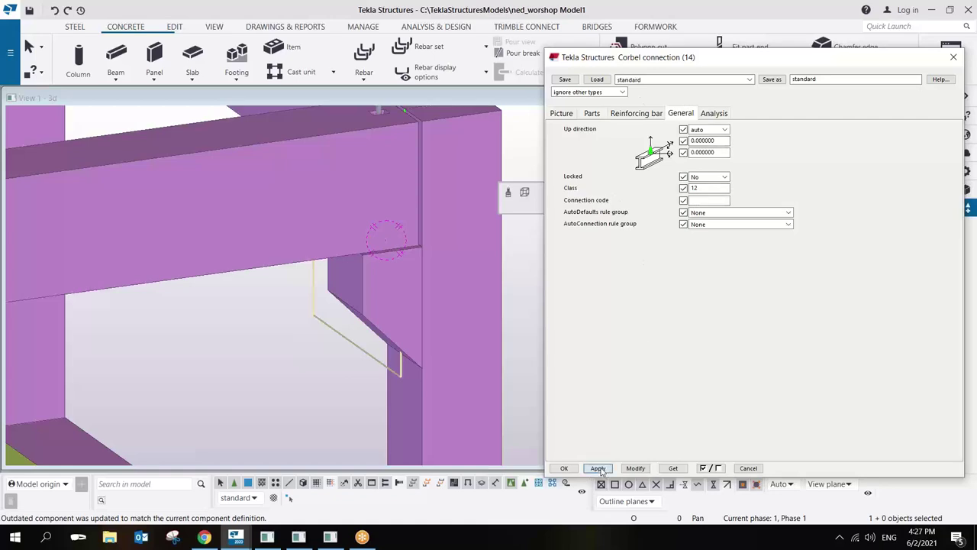
drag(569, 57, 560, 281)
click(801, 261)
scroll(360, 223, down, 6)
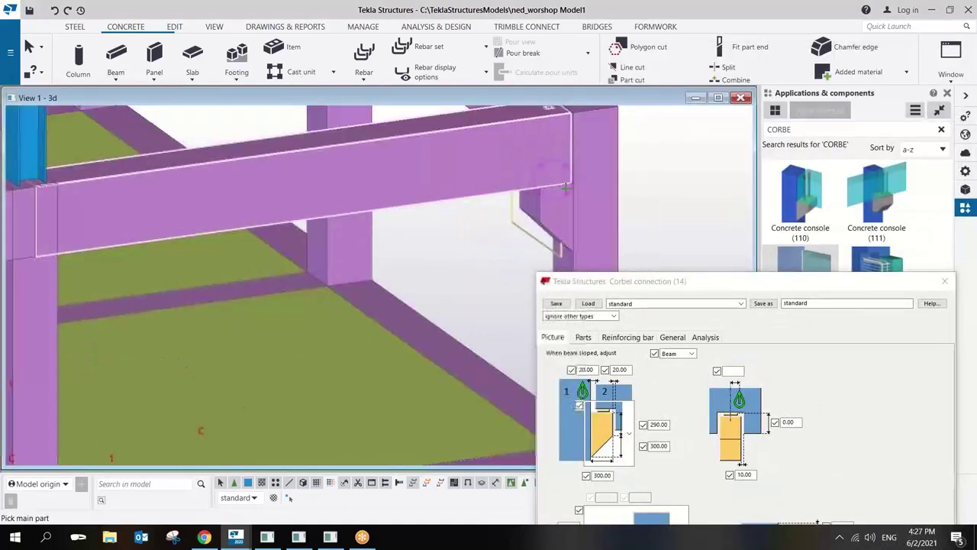
scroll(360, 223, up, 4)
click(360, 223)
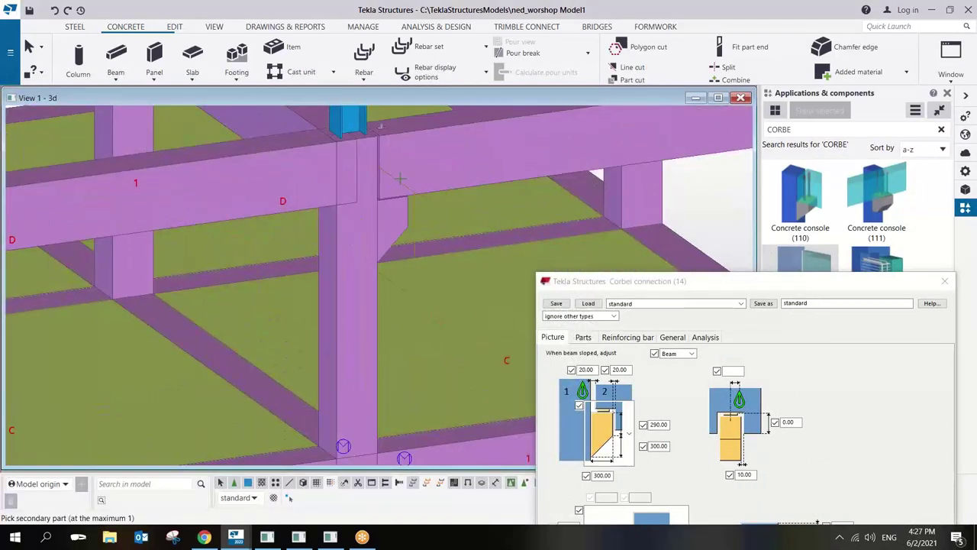
click(313, 193)
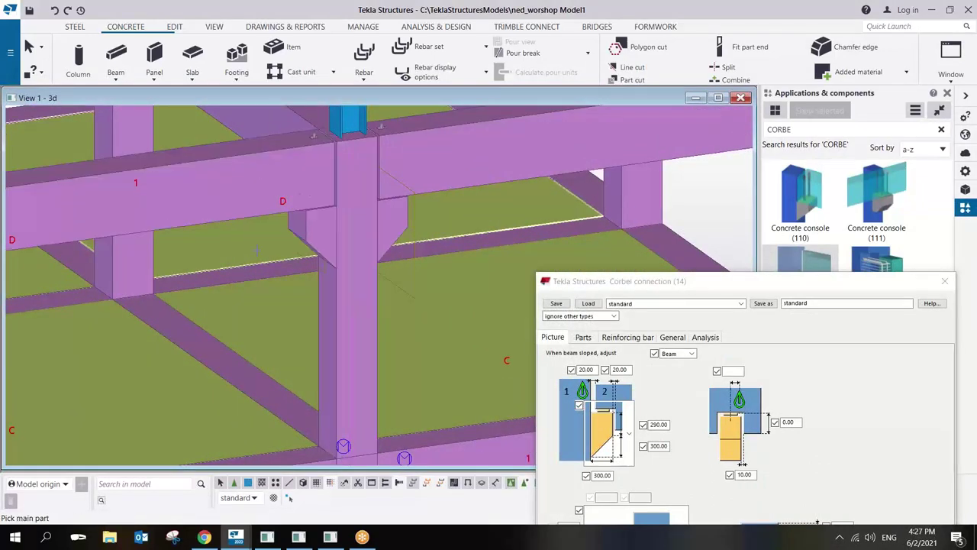
middle_drag(338, 261, 223, 262)
click(244, 241)
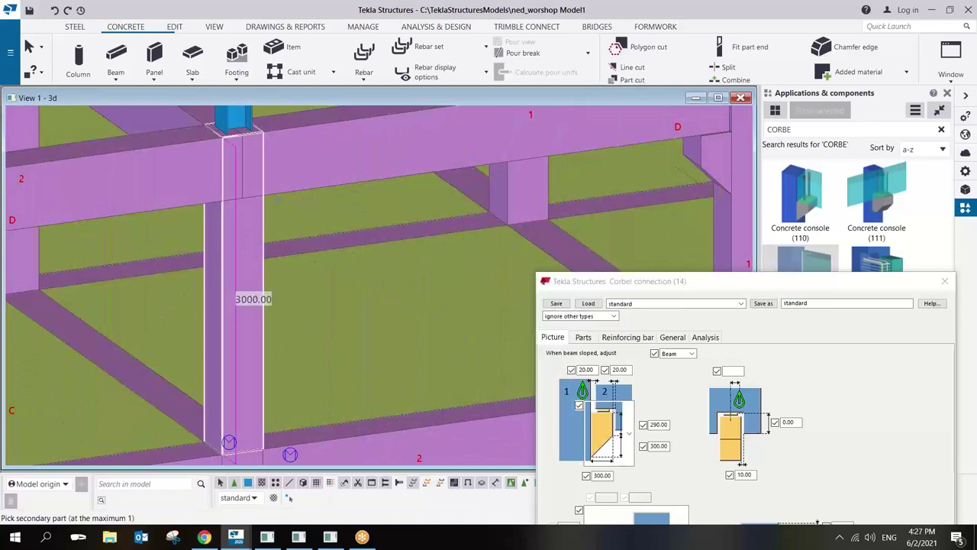
click(293, 176)
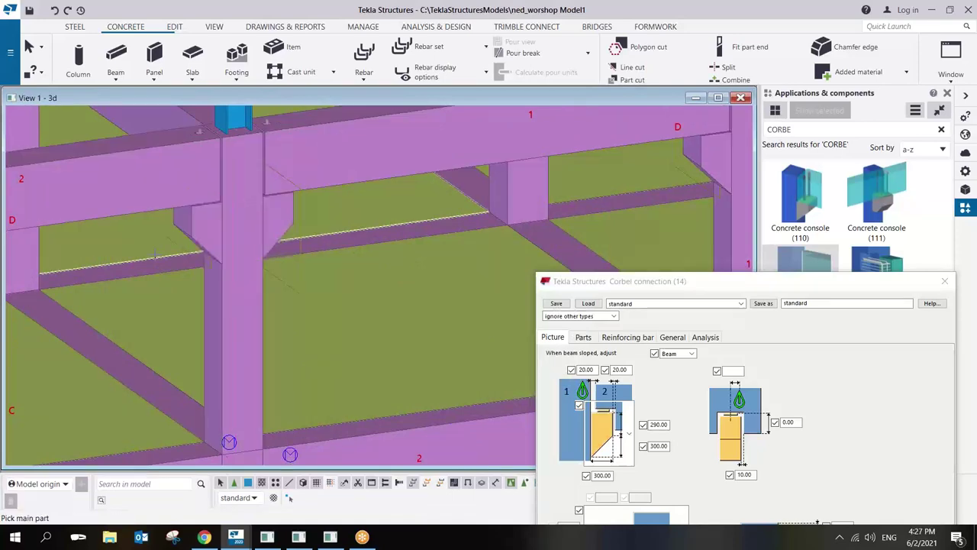
Add another corbel where the central column meets its beam.
scroll(229, 299, up, 2)
middle_drag(229, 299, 344, 252)
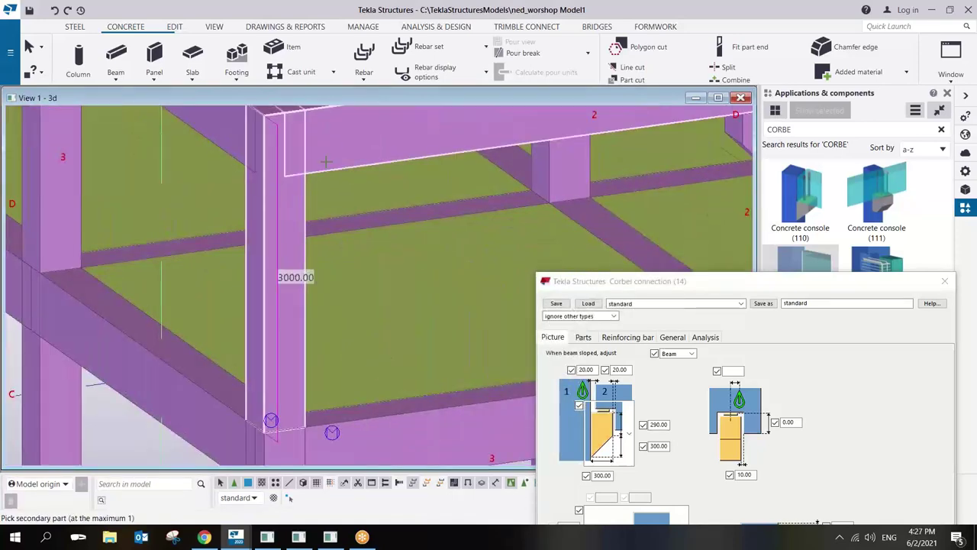
middle_drag(295, 273, 634, 172)
scroll(222, 263, down, 2)
click(693, 170)
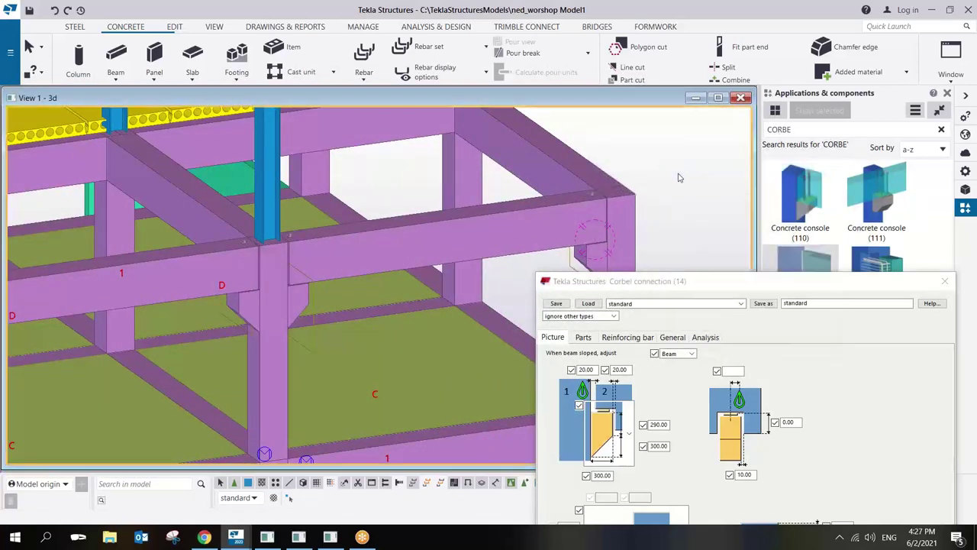
scroll(615, 182, down, 4)
scroll(599, 193, up, 5)
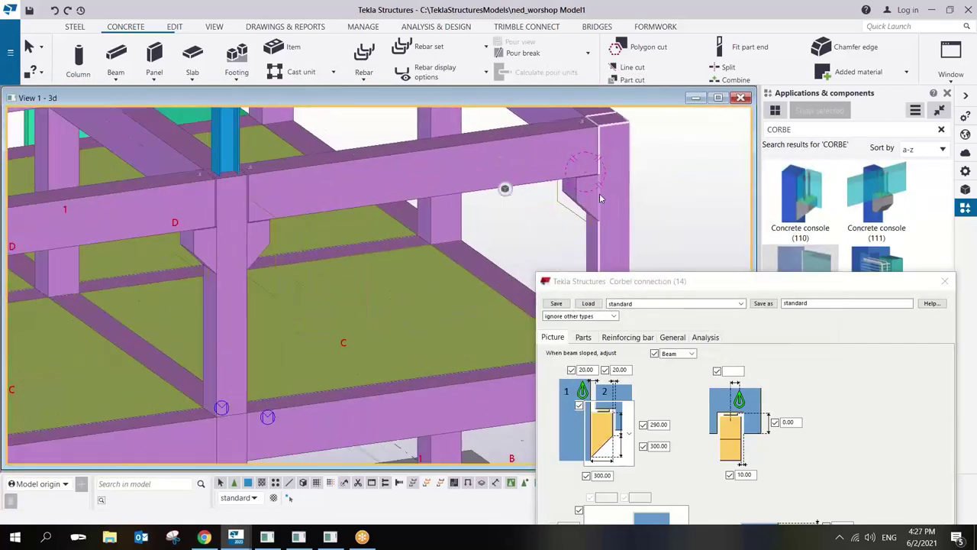
scroll(597, 193, down, 4)
scroll(525, 233, up, 2)
scroll(525, 233, down, 1)
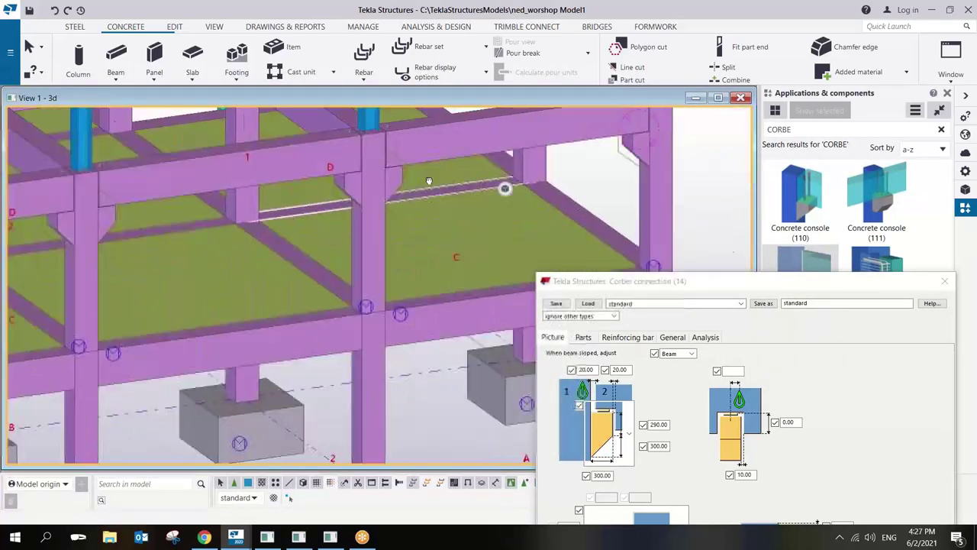
scroll(588, 190, up, 4)
scroll(596, 187, up, 3)
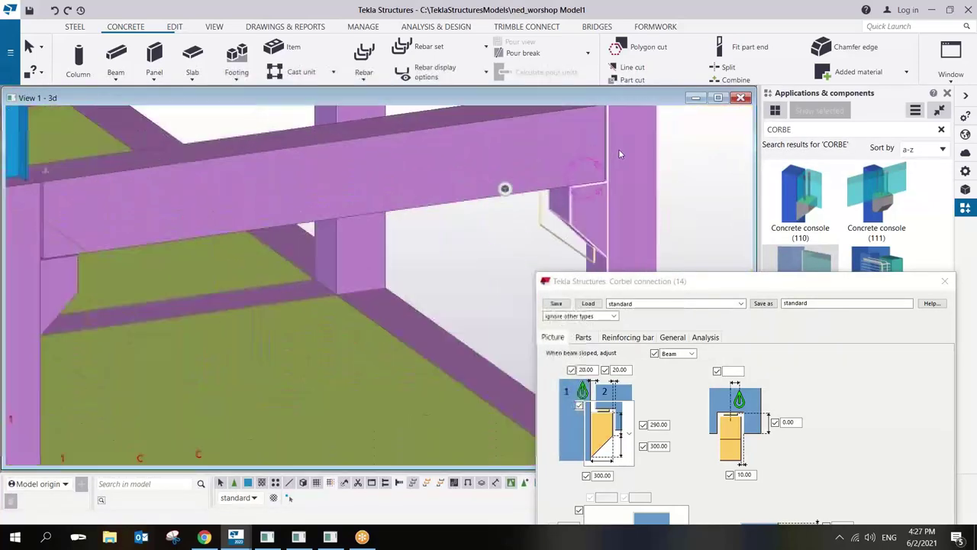
scroll(591, 188, down, 4)
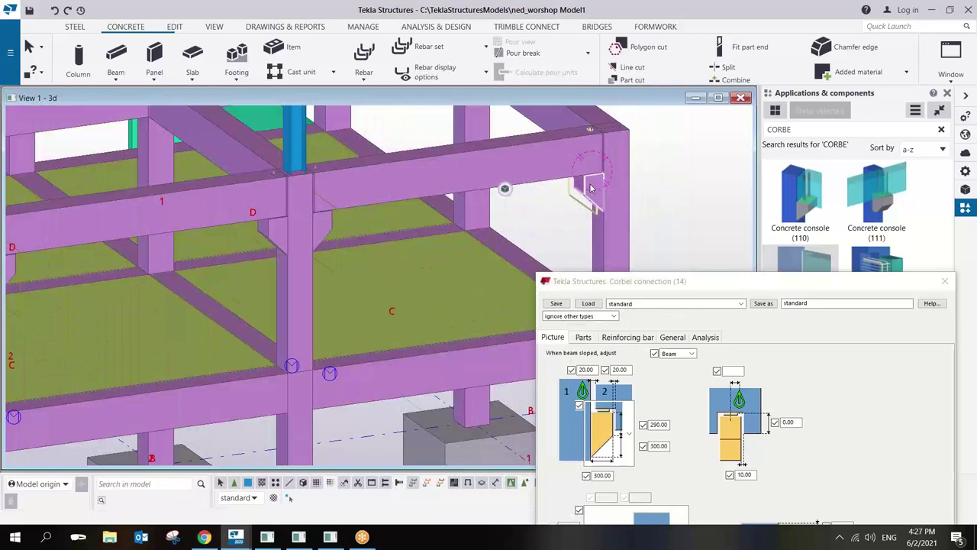
click(300, 305)
click(381, 195)
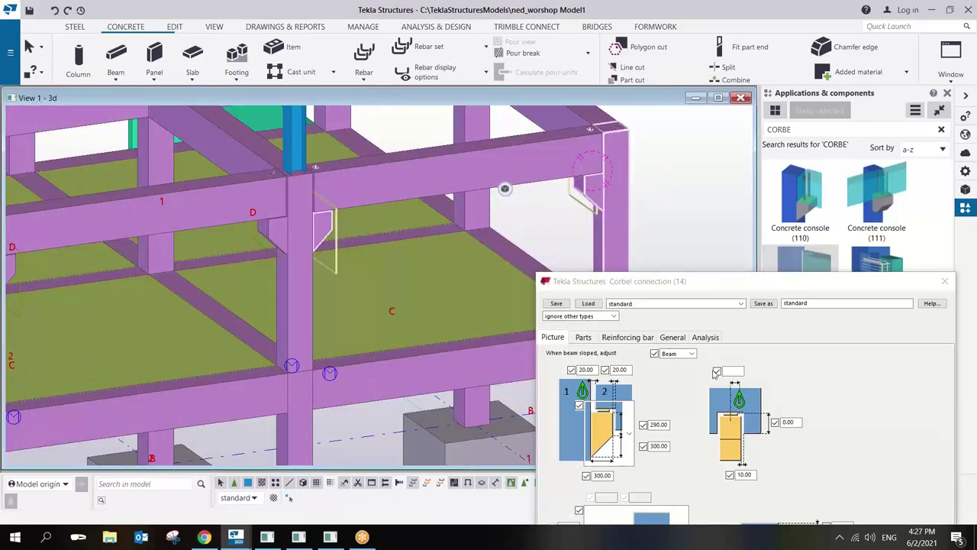
Change the corbel offset from 0.00 to 150 and close the Corbel connection settings.
double_click(791, 423)
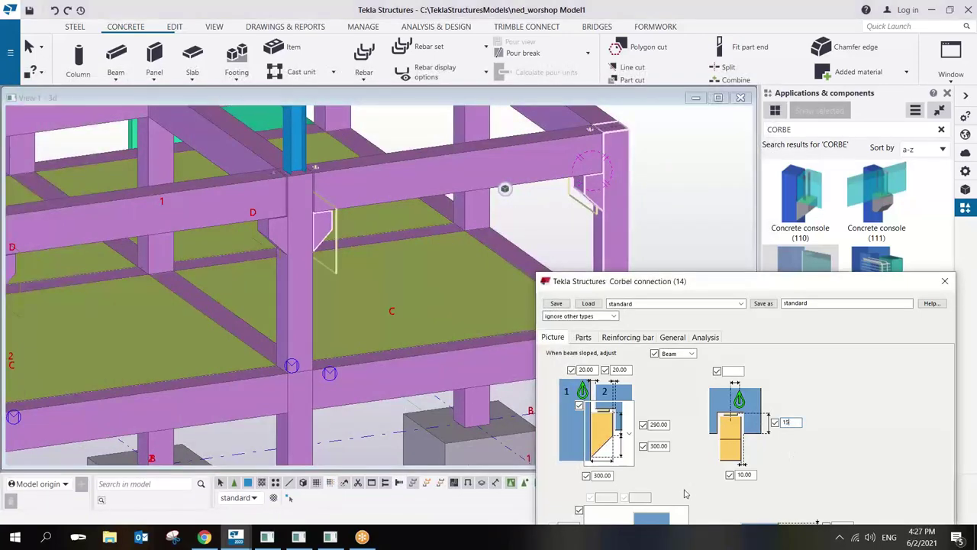
text(150)
drag(759, 282, 835, 92)
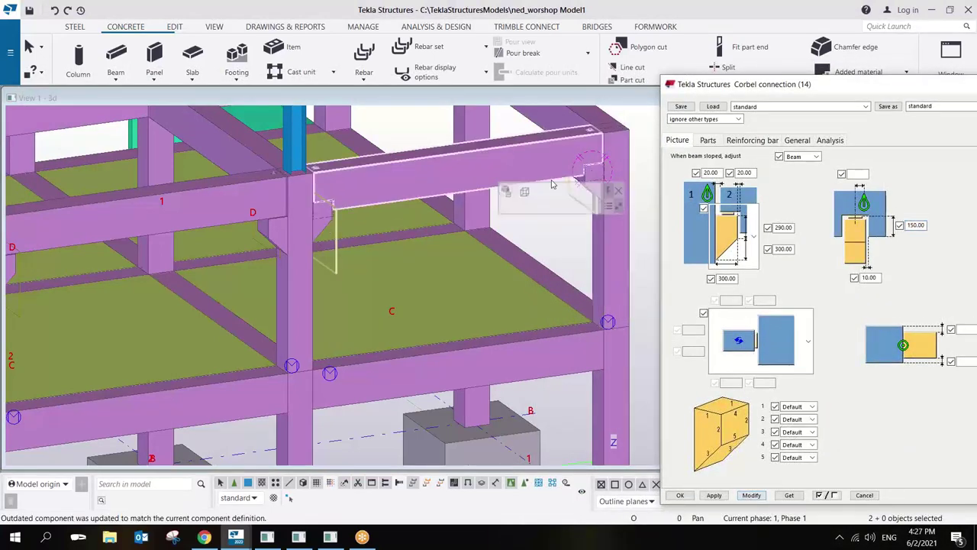
scroll(604, 164, up, 3)
scroll(226, 226, down, 5)
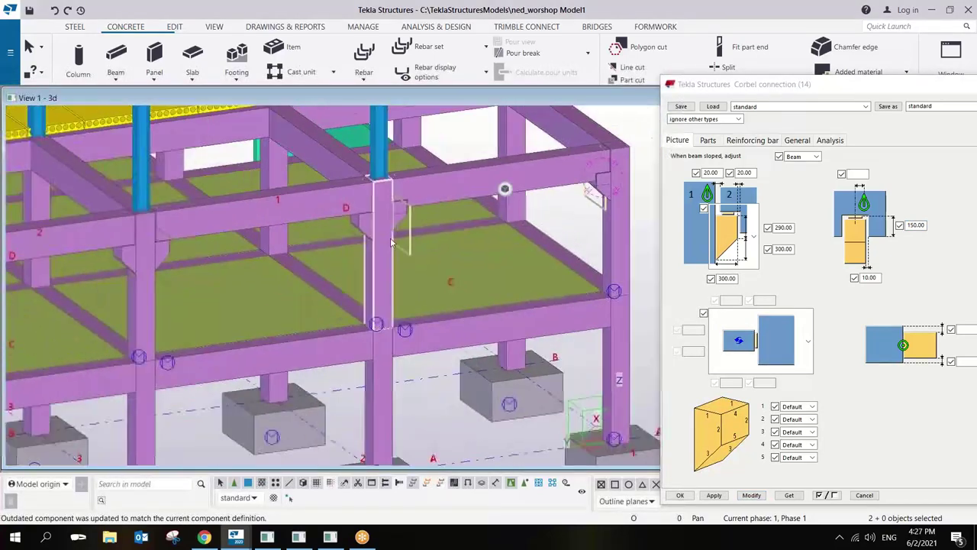
ctrl+middle_drag(167, 258, 332, 233)
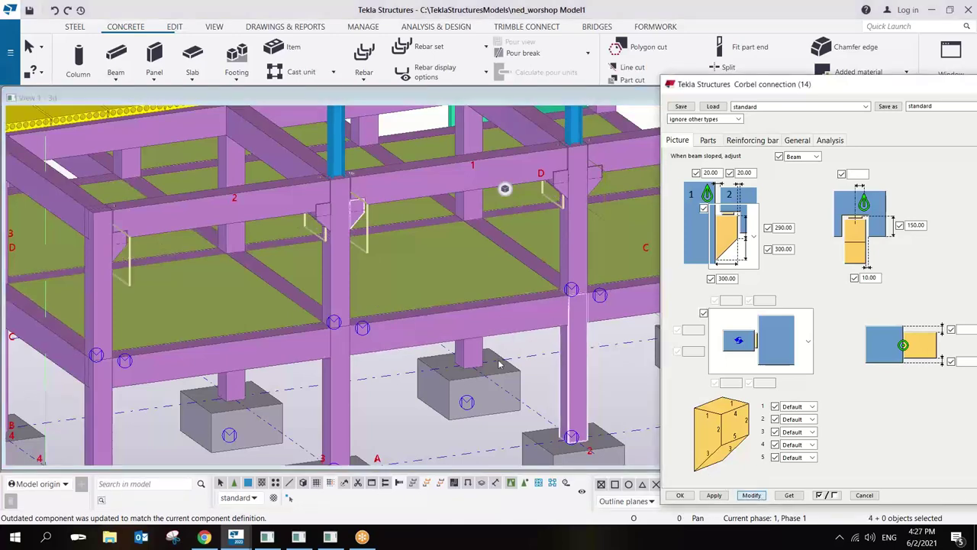
scroll(321, 221, up, 5)
scroll(447, 240, up, 3)
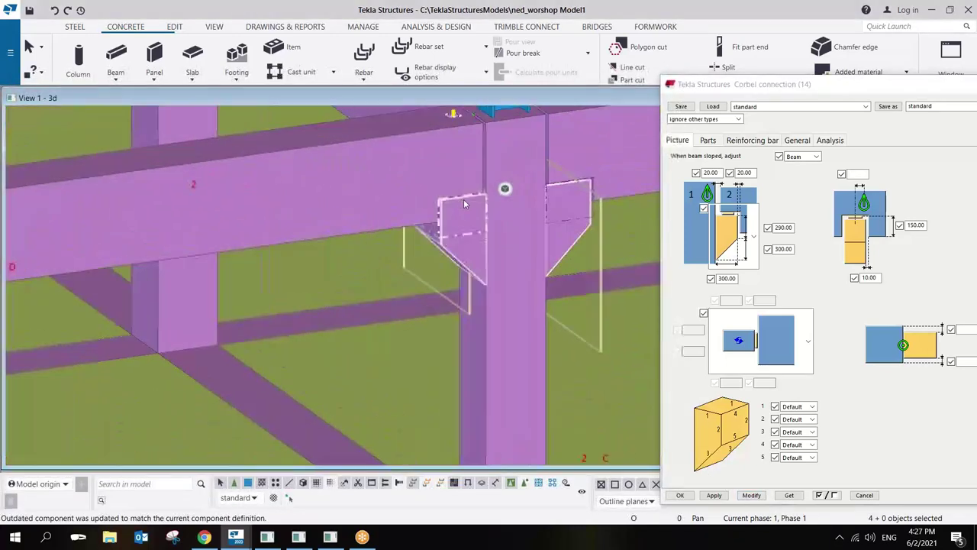
middle_drag(447, 240, 337, 247)
scroll(336, 247, down, 5)
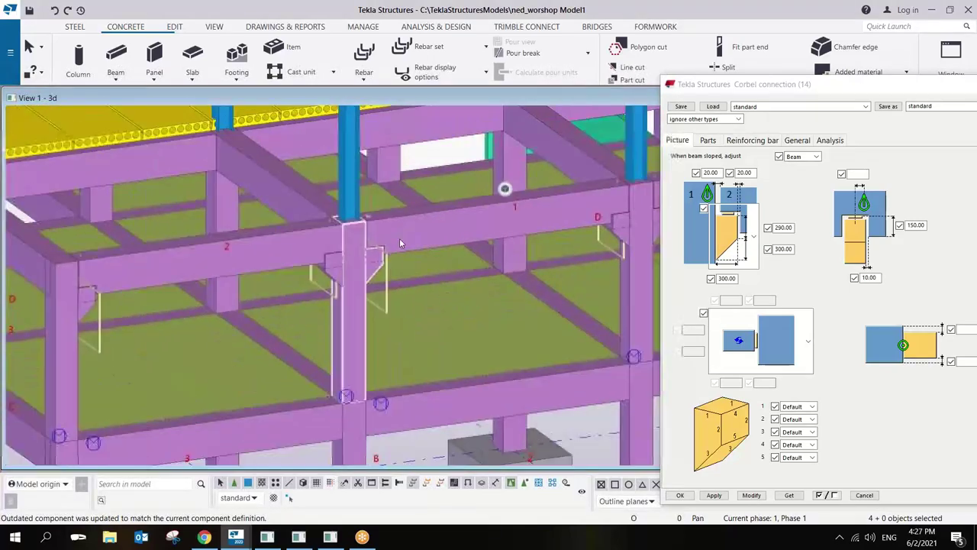
drag(966, 90, 823, 103)
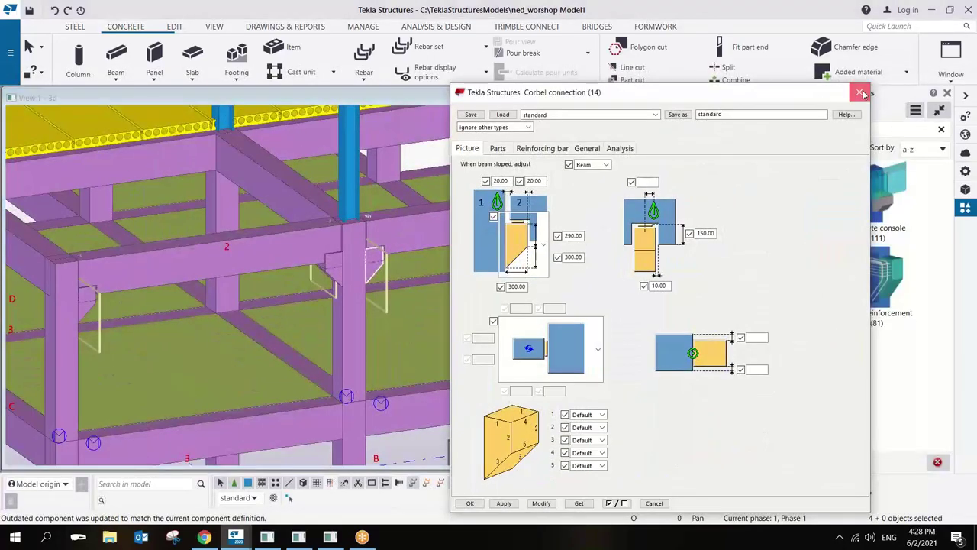
click(862, 93)
scroll(529, 295, down, 3)
scroll(723, 205, up, 3)
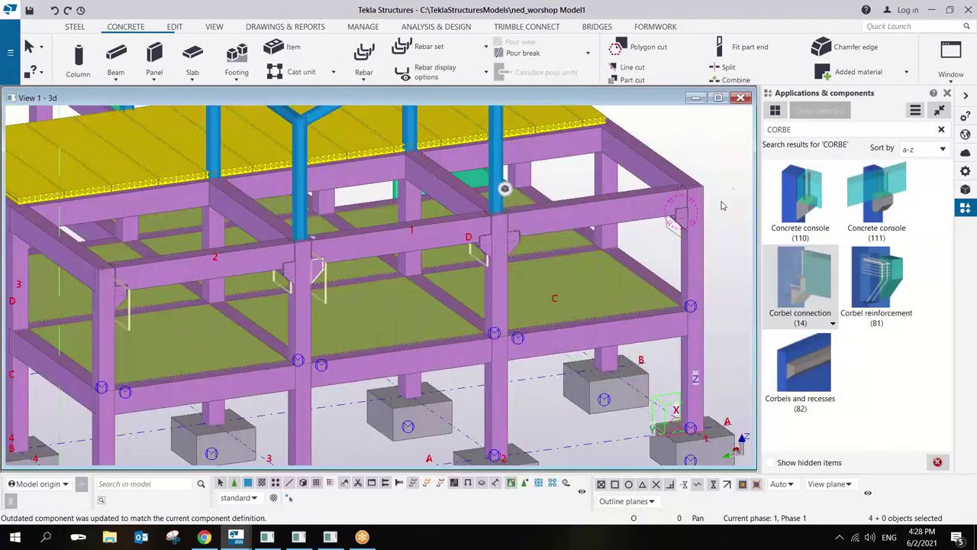
click(683, 197)
scroll(691, 199, up, 4)
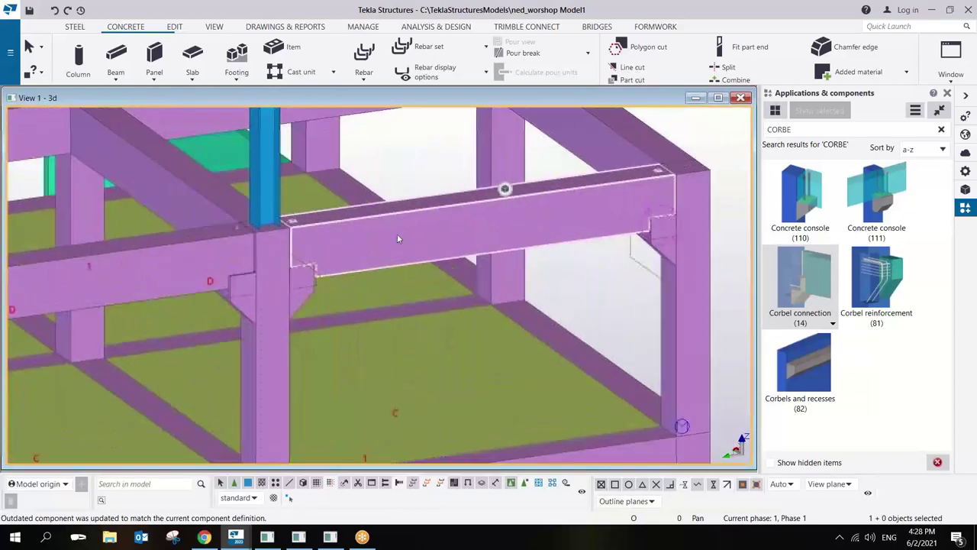
scroll(397, 239, down, 3)
middle_drag(458, 259, 744, 183)
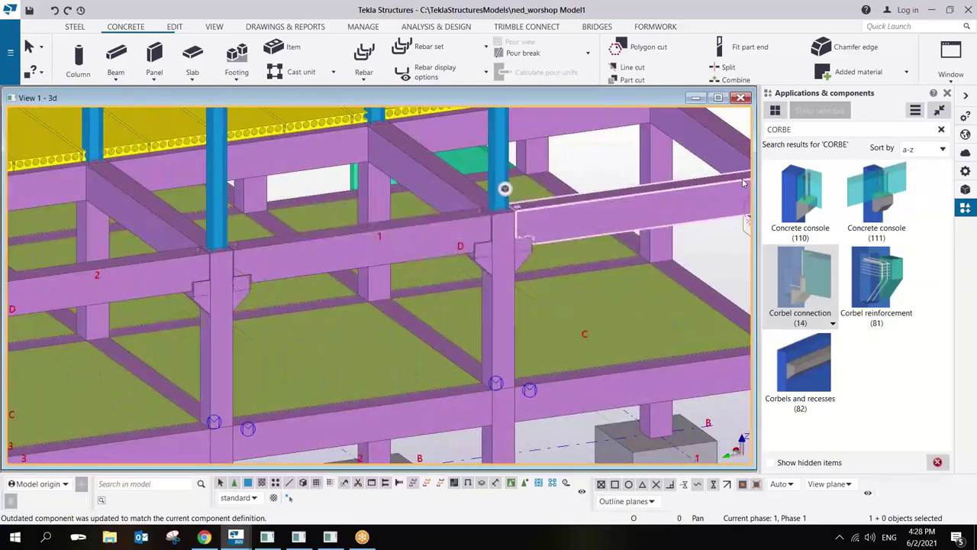
text(63)
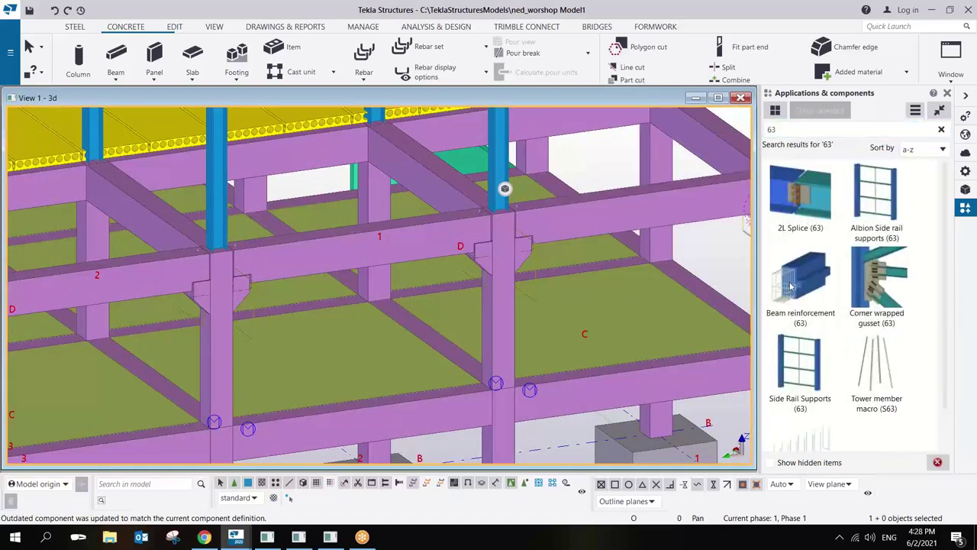
click(792, 286)
right_click(580, 189)
scroll(481, 246, down, 5)
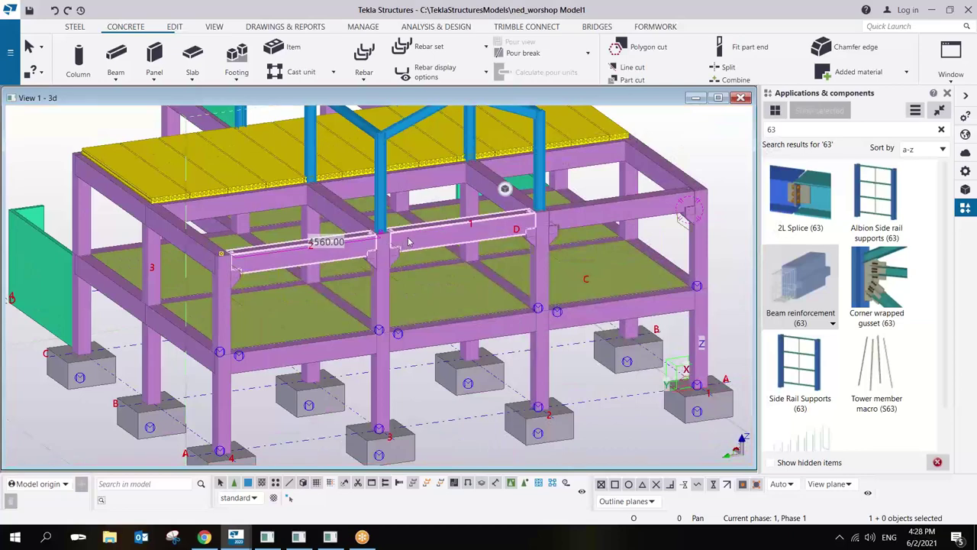
shift+click(390, 277)
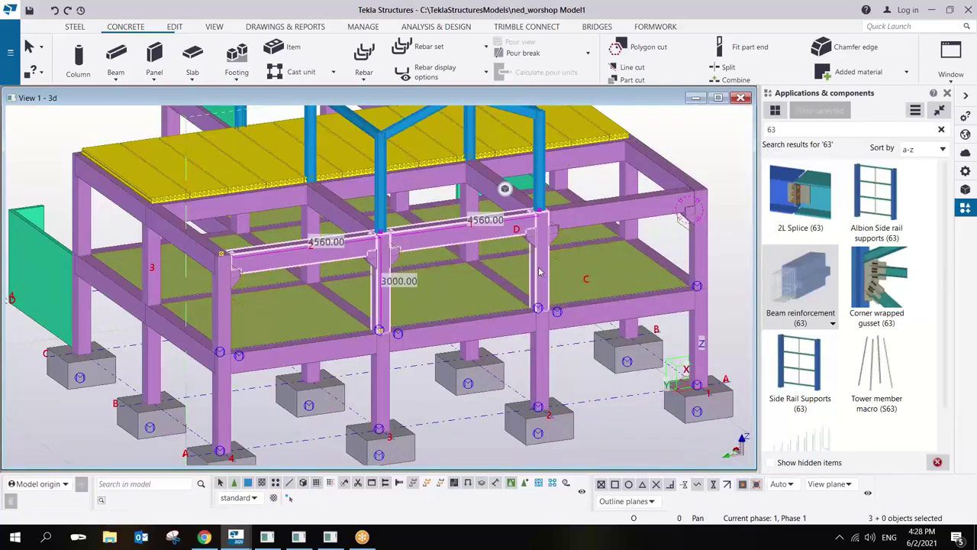
right_click(607, 217)
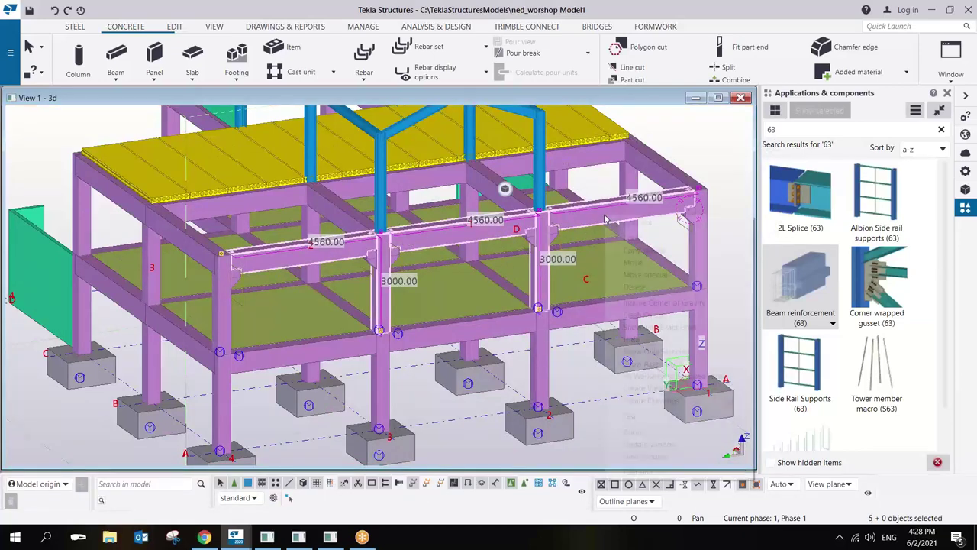
click(656, 351)
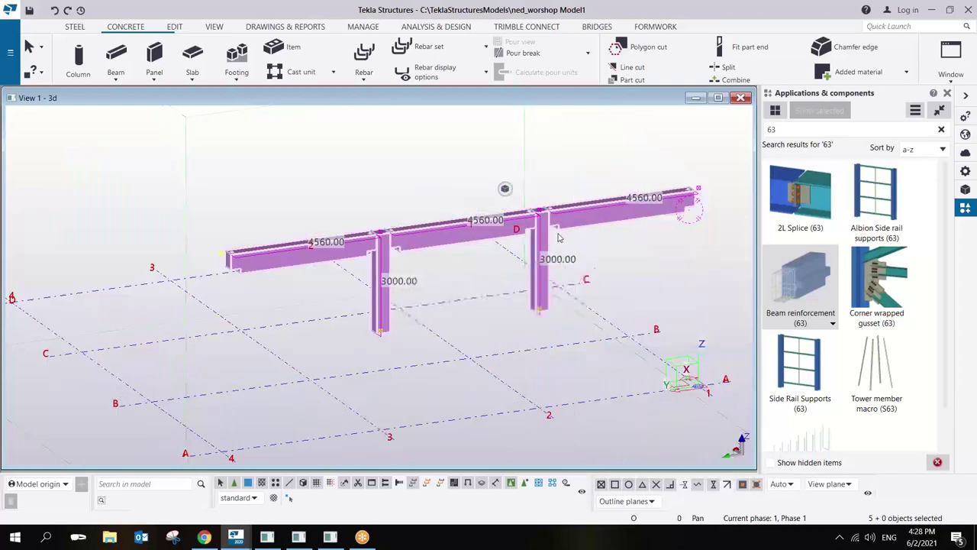
scroll(585, 267, up, 5)
middle_drag(585, 267, 575, 268)
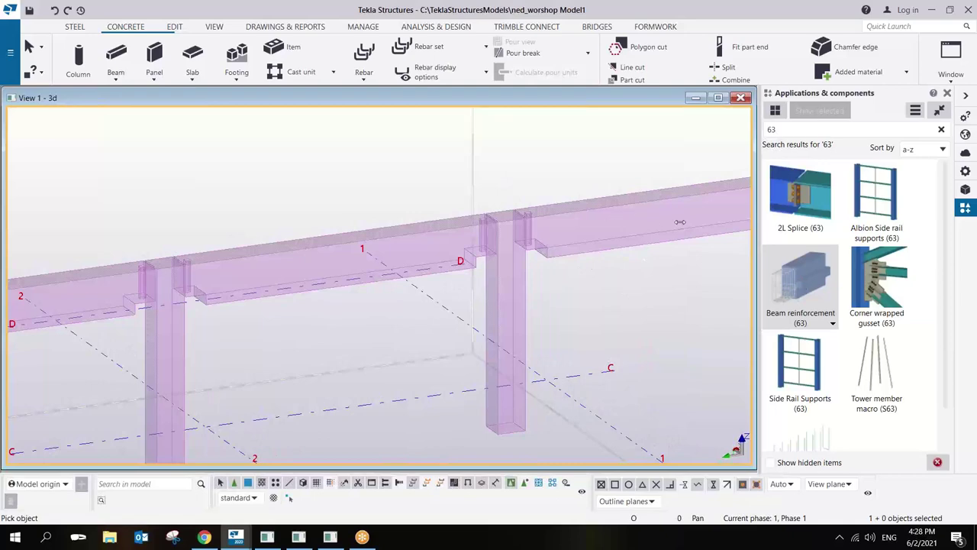
middle_drag(689, 246, 525, 220)
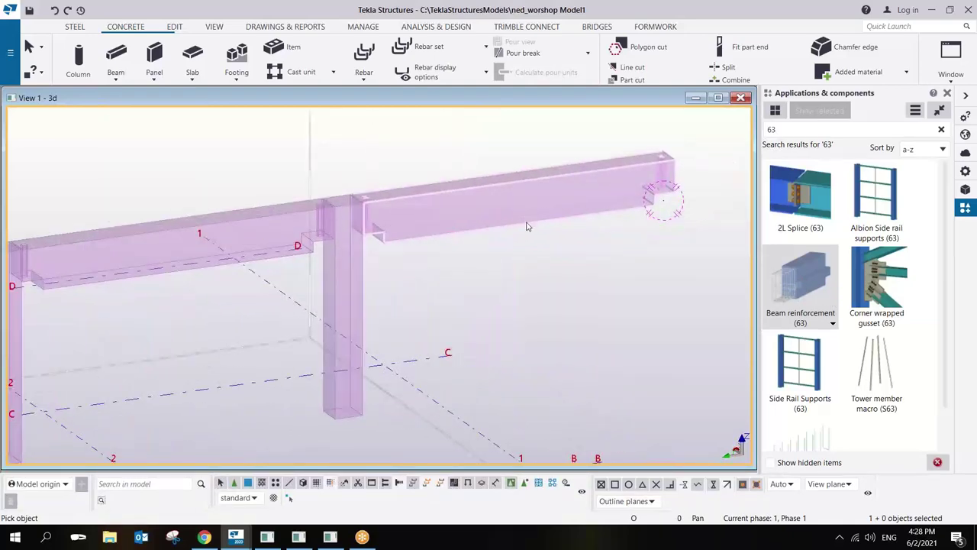
click(526, 222)
middle_drag(262, 271, 251, 291)
scroll(253, 294, up, 5)
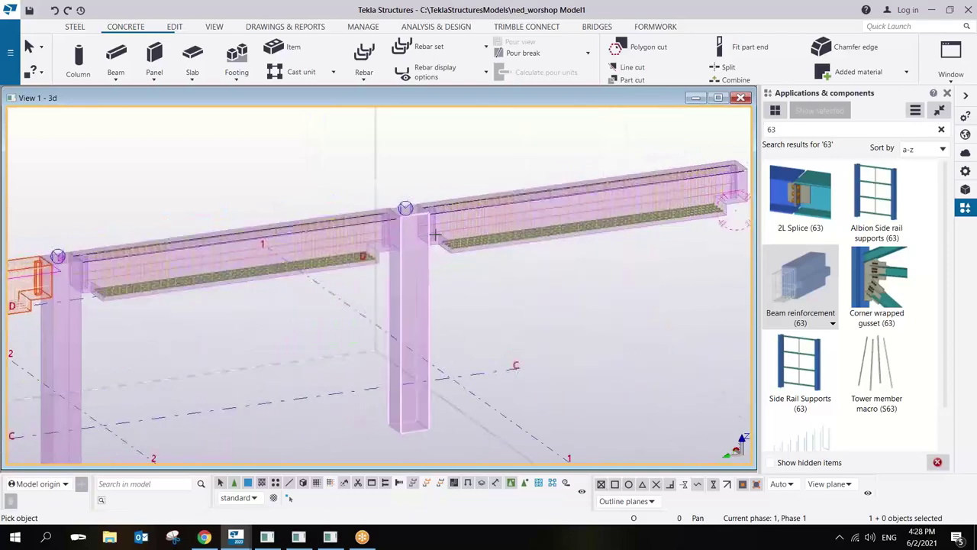
ctrl+middle_drag(495, 169, 527, 247)
right_click(564, 212)
click(584, 219)
middle_drag(584, 219, 538, 230)
ctrl+middle_drag(430, 283, 435, 203)
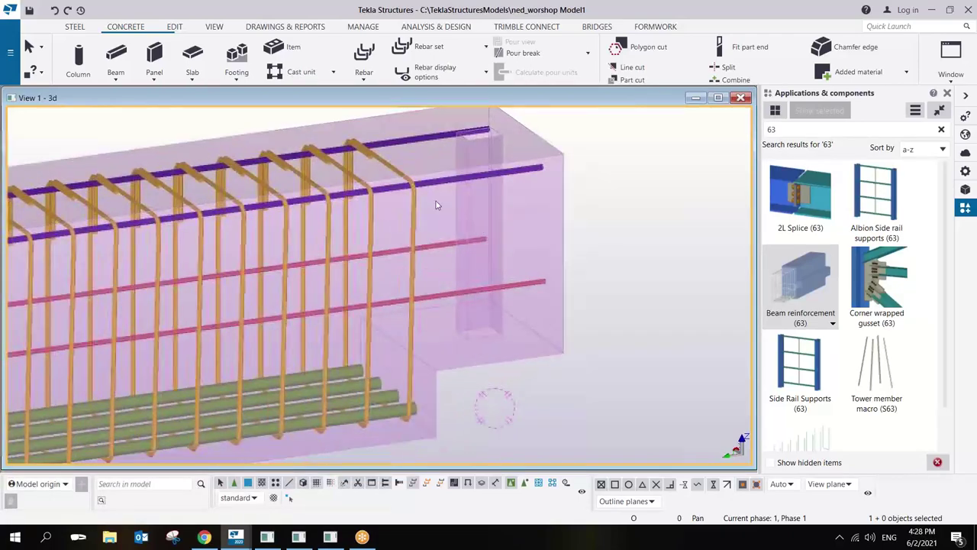
ctrl+middle_drag(453, 258, 447, 209)
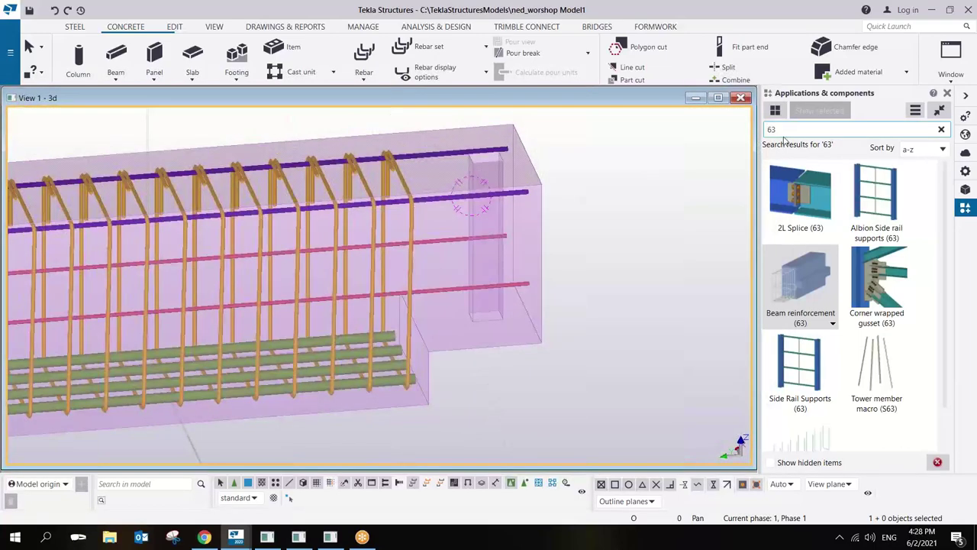
Search 'END', open Beam end reinforcement (79), apply its standard settings and confirm with OK.
text(END)
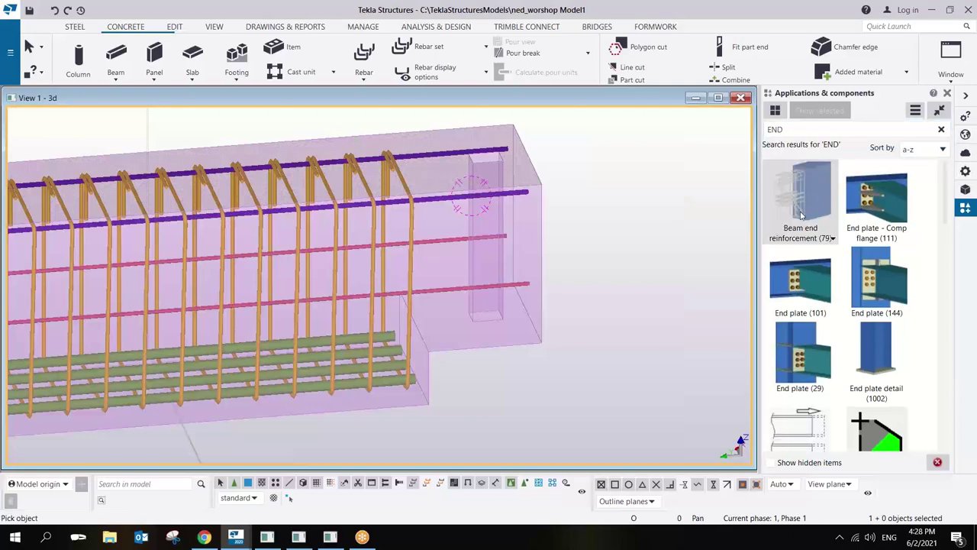
double_click(800, 197)
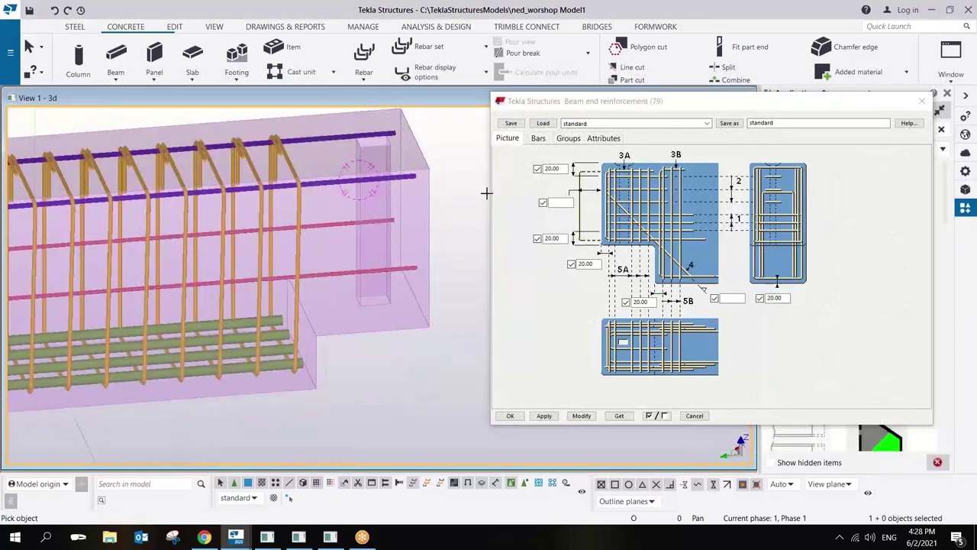
click(543, 416)
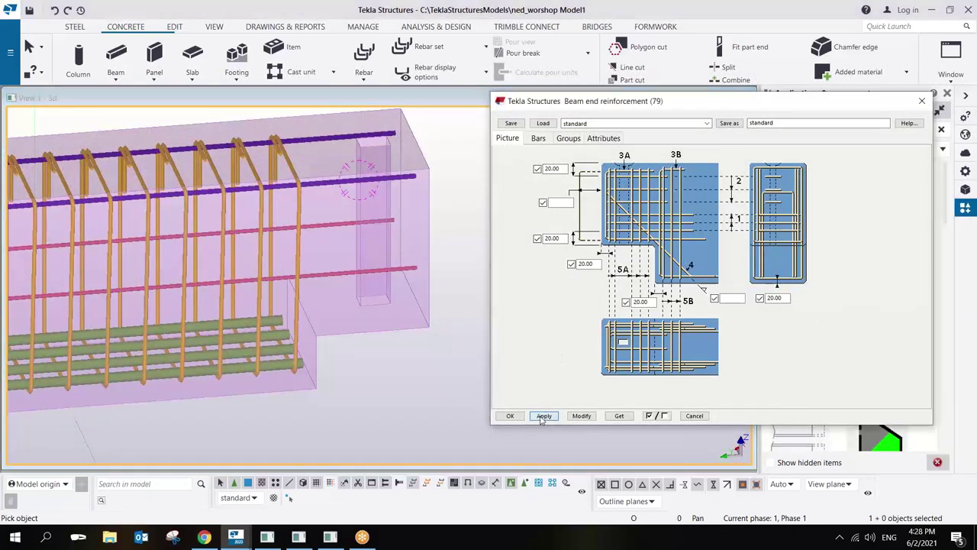
click(510, 416)
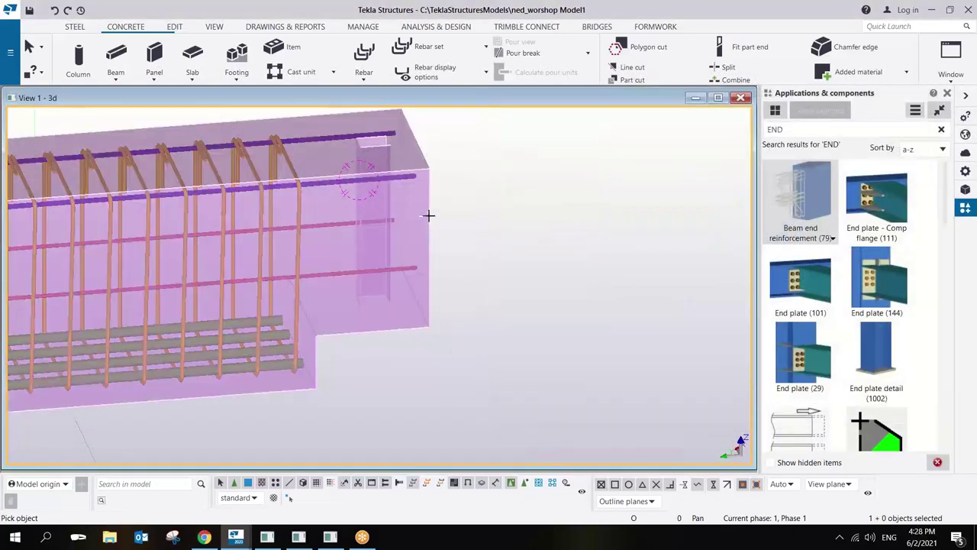
Place Beam end reinforcement on the right and left beam ends at the column.
click(431, 174)
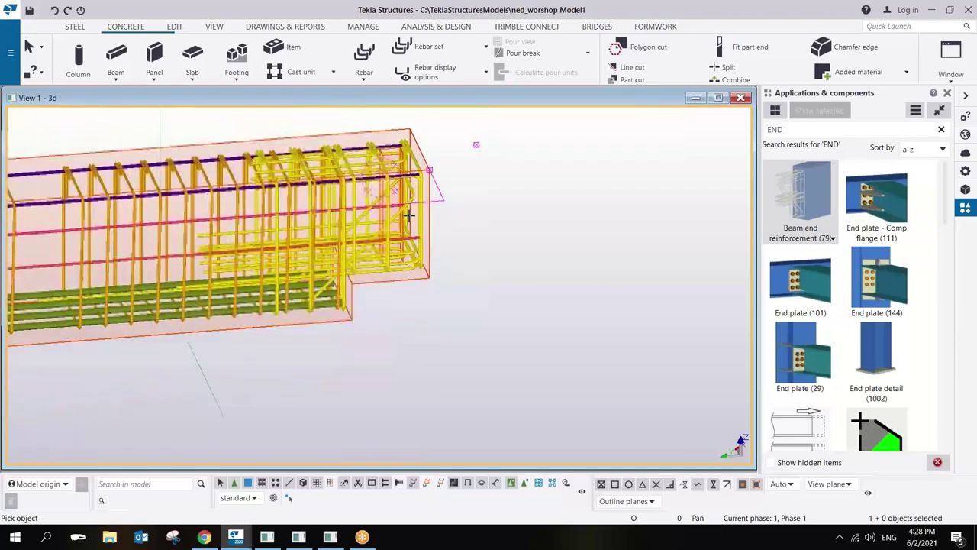
scroll(596, 265, down, 3)
scroll(447, 195, up, 5)
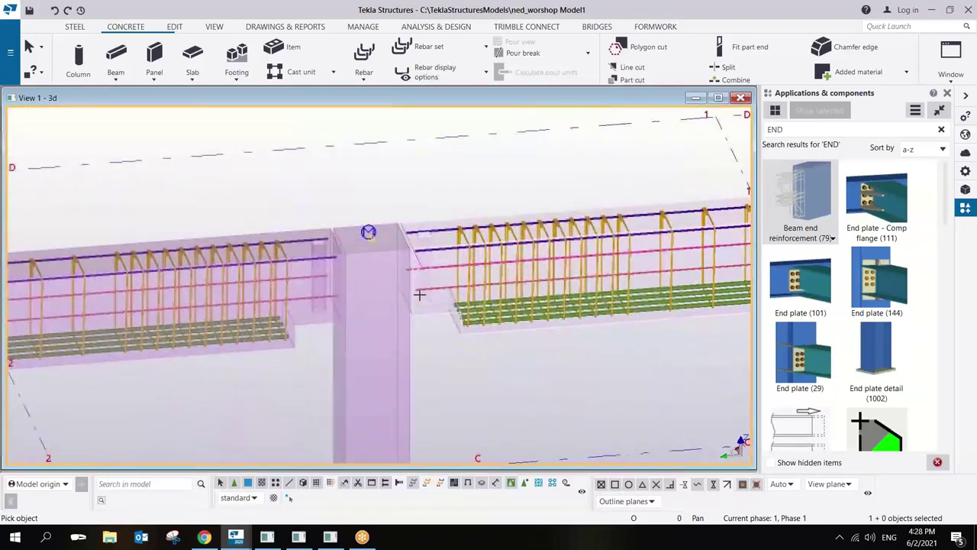
click(446, 195)
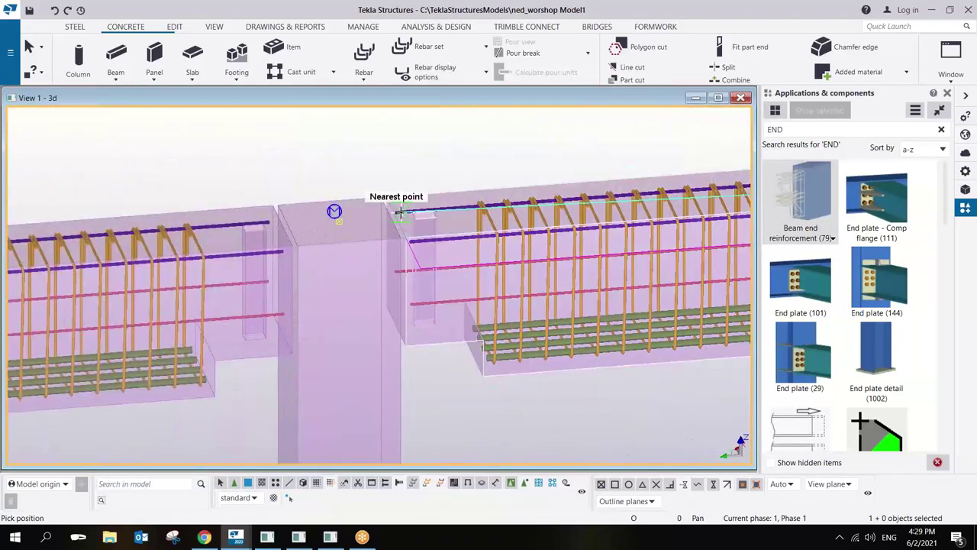
click(396, 213)
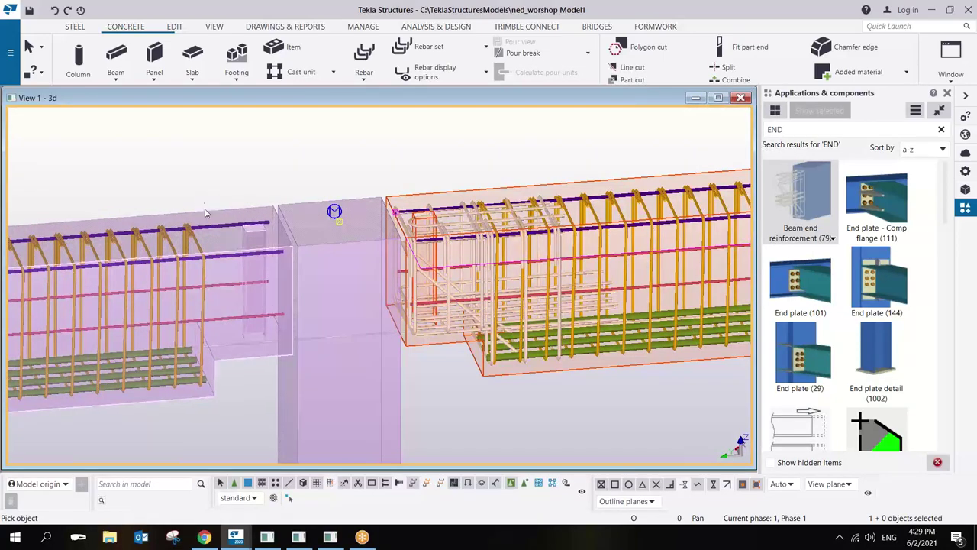
click(270, 202)
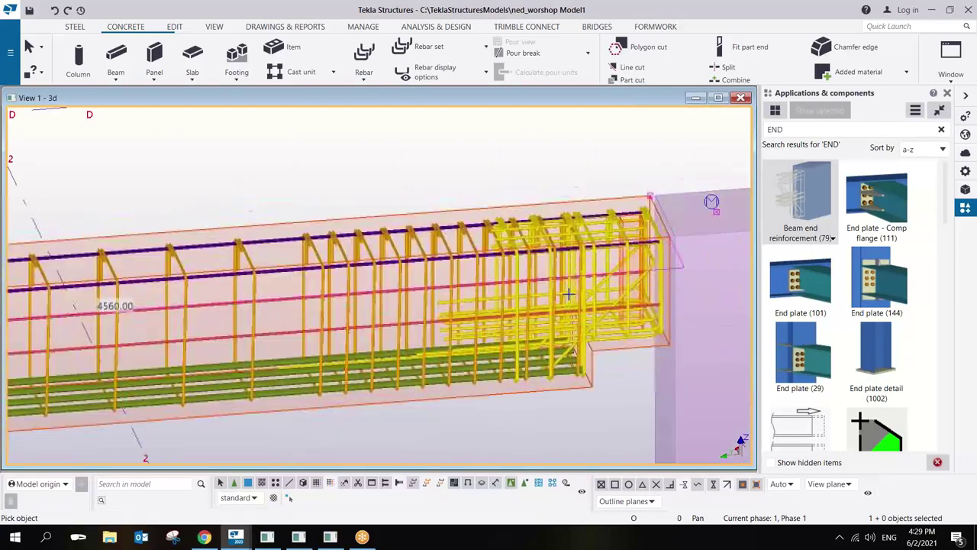
ctrl+middle_drag(515, 259, 429, 211)
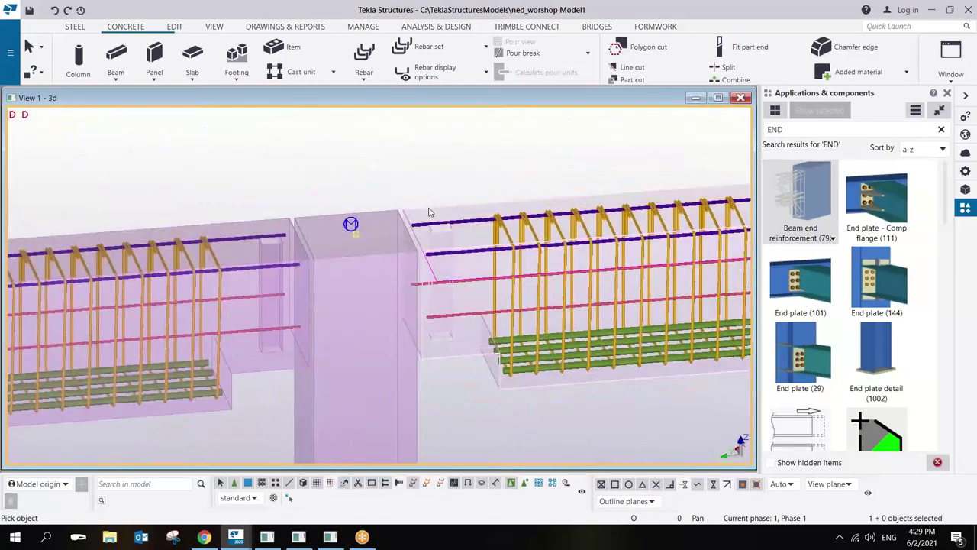
click(402, 211)
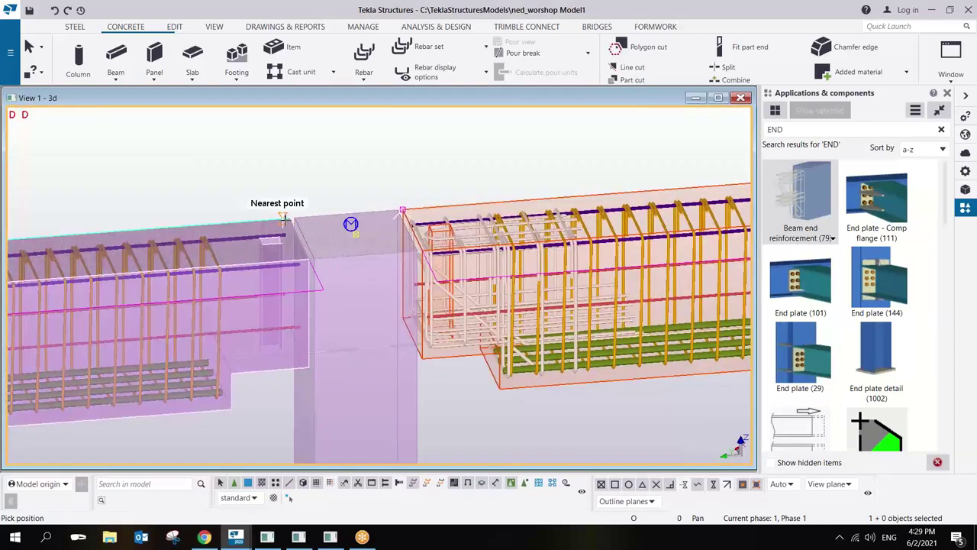
click(284, 216)
Reinforce one more beam end, interrupt the command, and orbit to inspect the end cages.
ctrl+middle_drag(284, 217, 386, 271)
scroll(501, 283, up, 3)
scroll(344, 235, up, 5)
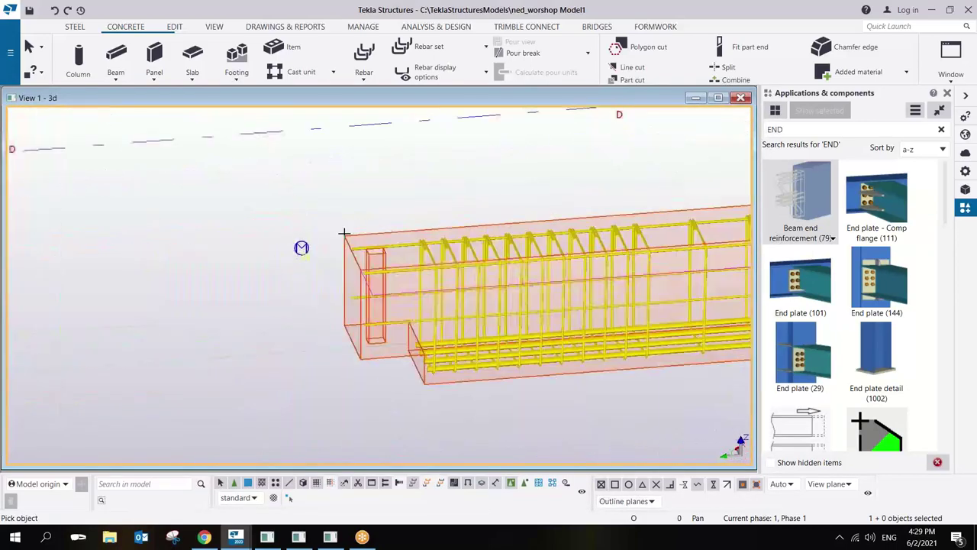
click(340, 240)
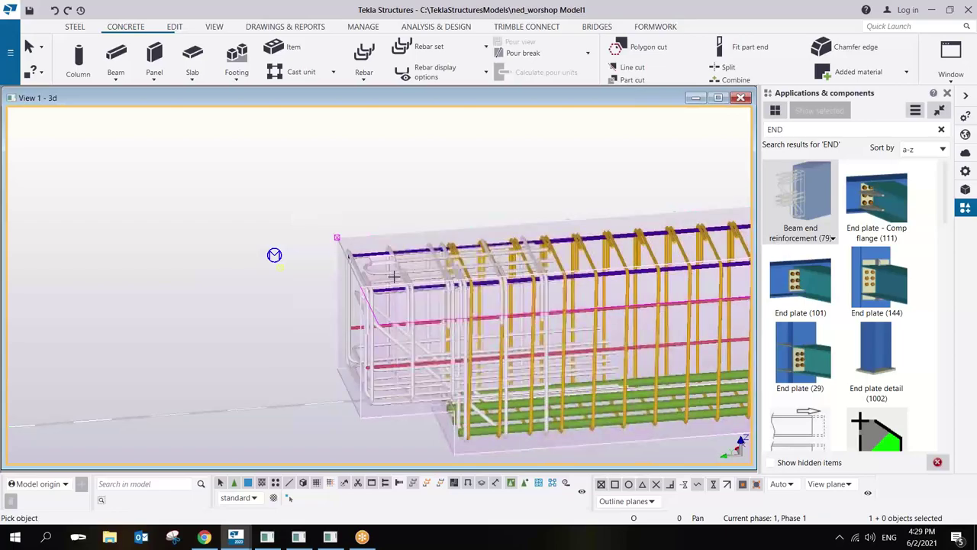
scroll(382, 252, up, 2)
right_click(410, 244)
click(454, 252)
ctrl+middle_drag(438, 269, 262, 263)
scroll(262, 262, up, 4)
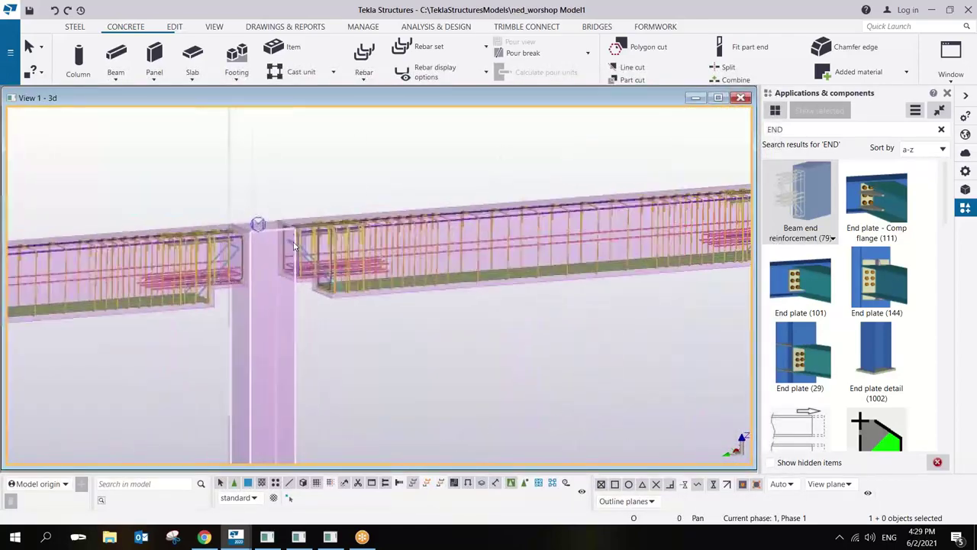
scroll(239, 218, up, 2)
ctrl+middle_drag(240, 218, 330, 303)
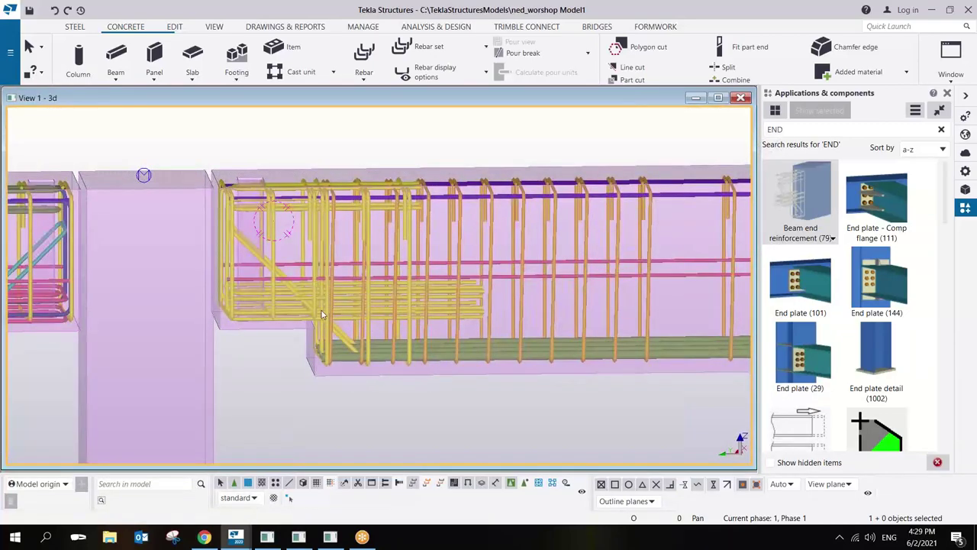
scroll(321, 314, down, 4)
right_click(417, 198)
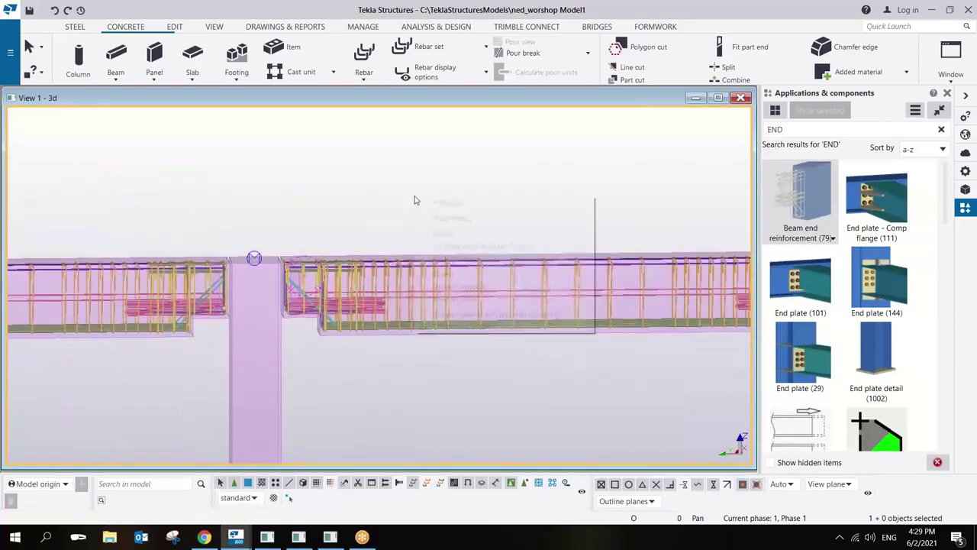
Redraw the 3D view and zoom out to show the whole building frame.
click(455, 260)
mouse_move(456, 259)
ctrl+middle_down()
mouse_move(491, 311)
mouse_move(526, 302)
mouse_move(643, 209)
mouse_move(621, 219)
mouse_move(633, 247)
mouse_move(463, 266)
mouse_move(484, 244)
mouse_move(401, 220)
mouse_move(436, 271)
mouse_move(452, 262)
ctrl+middle_up()
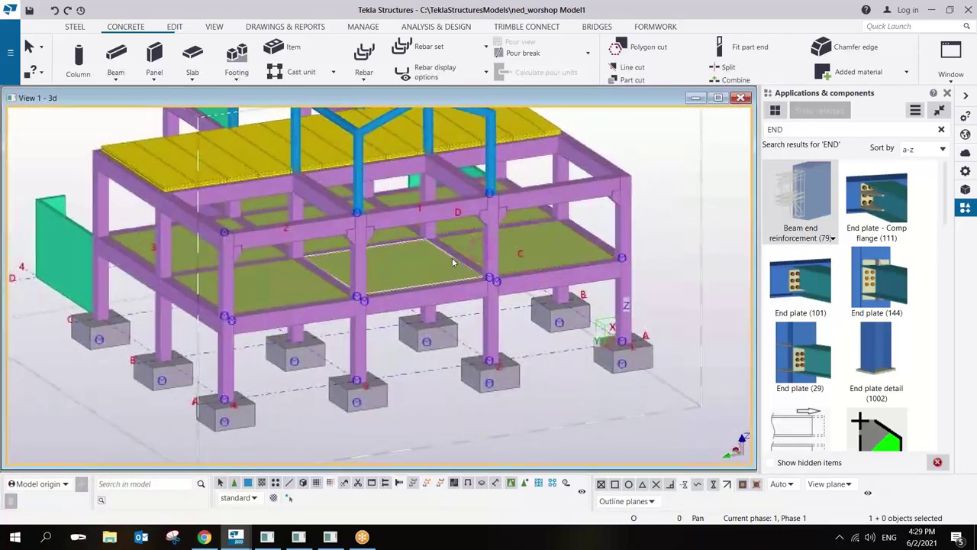
scroll(412, 257, down, 3)
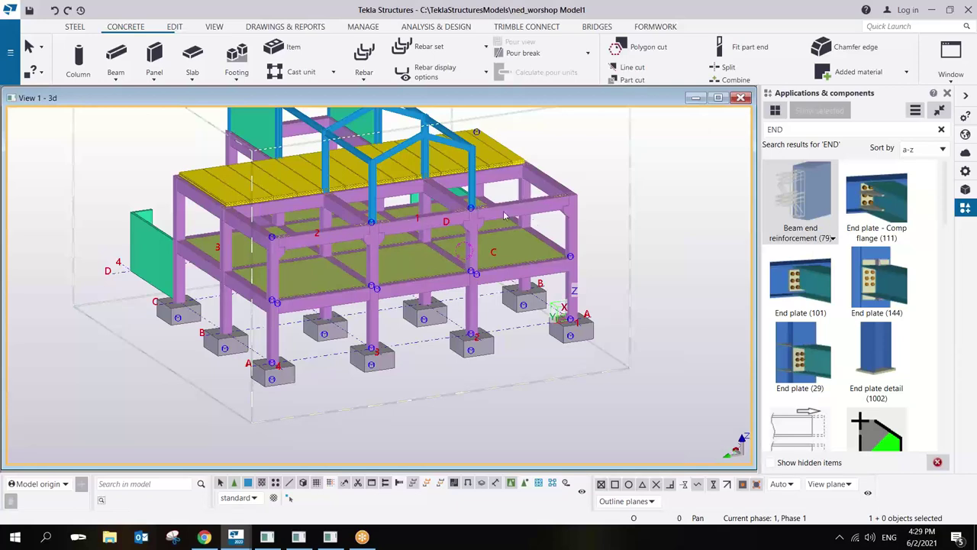
scroll(474, 214, up, 6)
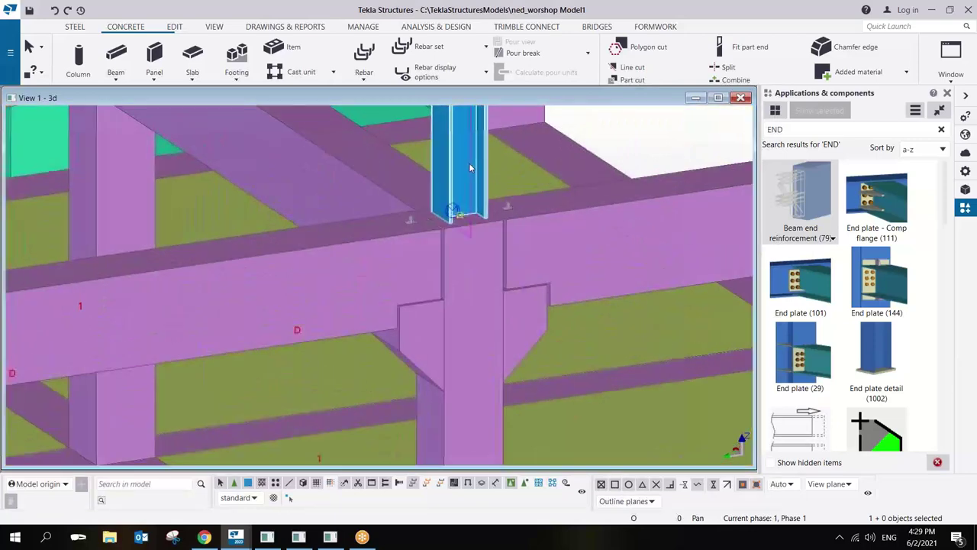
Orbit and zoom around the column joint, then reactivate the 3D view window.
ctrl+middle_drag(468, 167, 470, 172)
scroll(467, 173, up, 4)
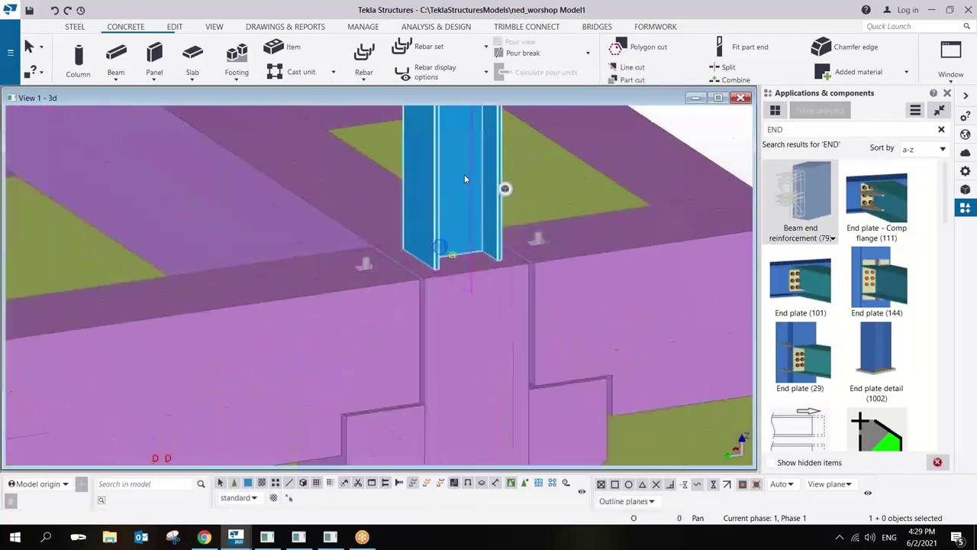
ctrl+middle_drag(456, 262, 459, 254)
scroll(467, 183, down, 6)
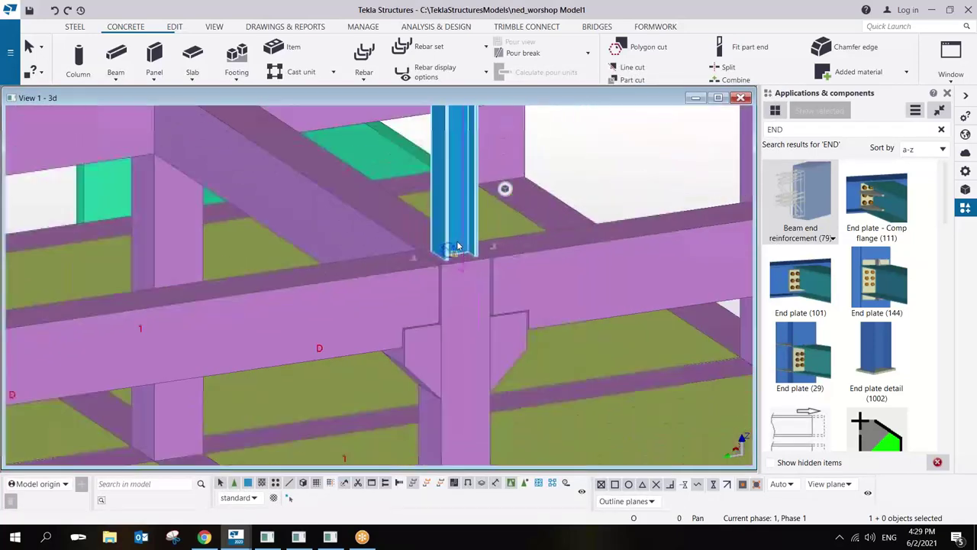
scroll(455, 244, up, 3)
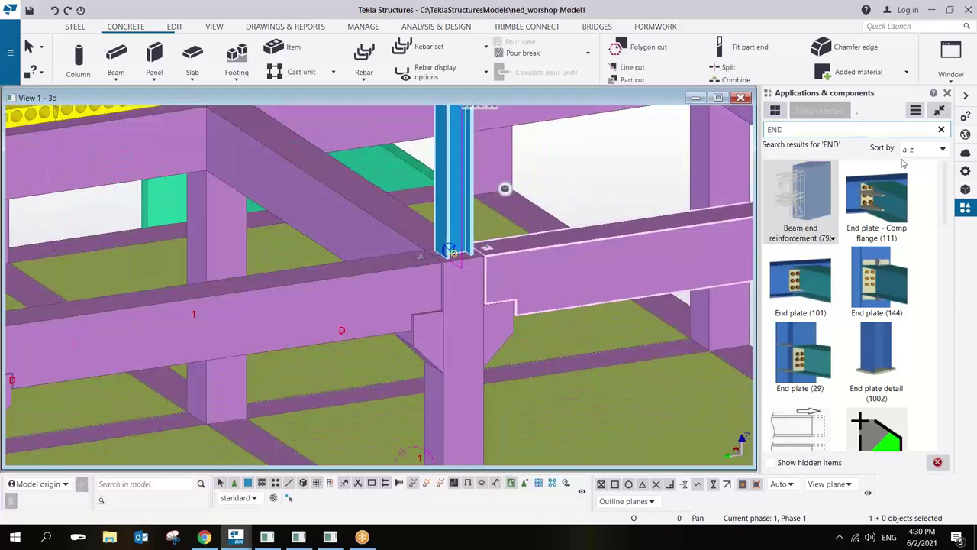
scroll(422, 291, down, 5)
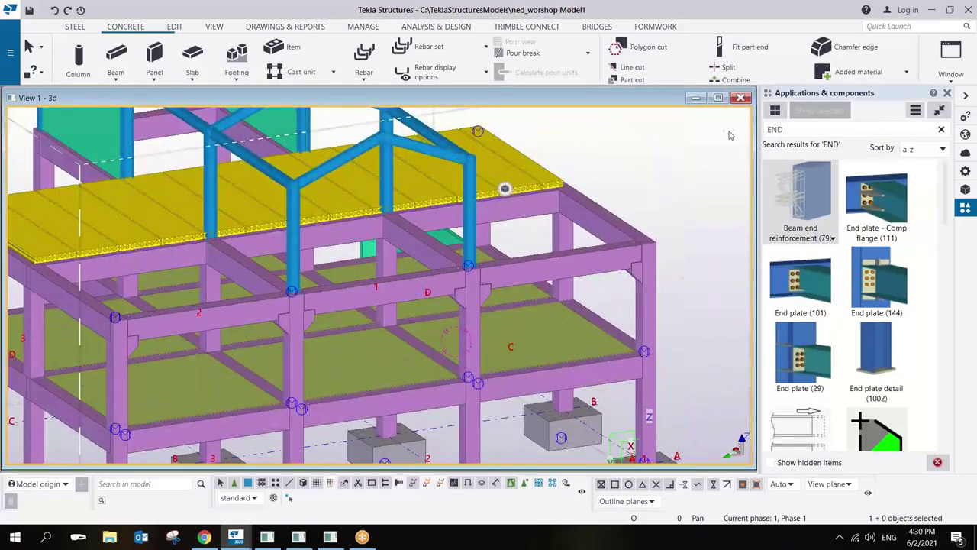
click(720, 22)
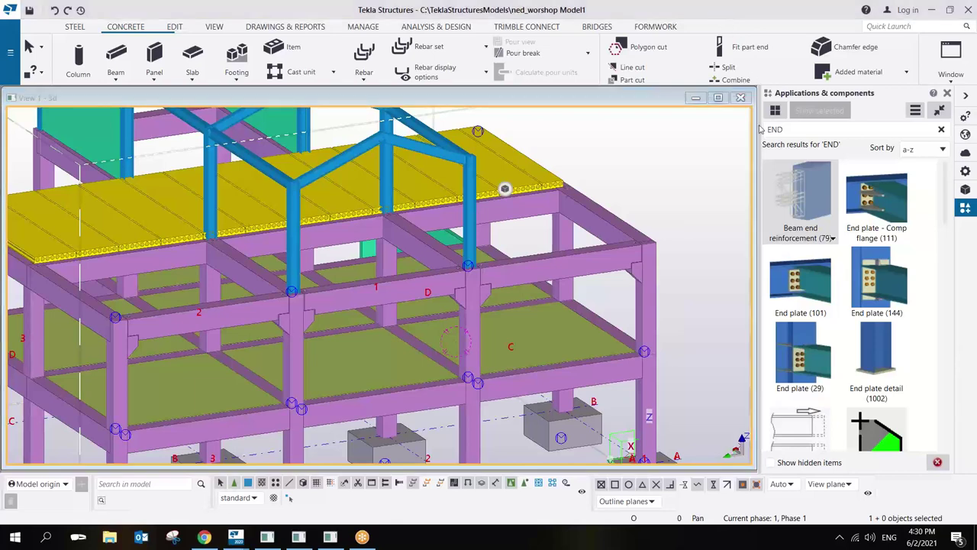
click(672, 172)
Zoom in where the steel column lands on the concrete beam, then select the component search term.
scroll(469, 267, up, 6)
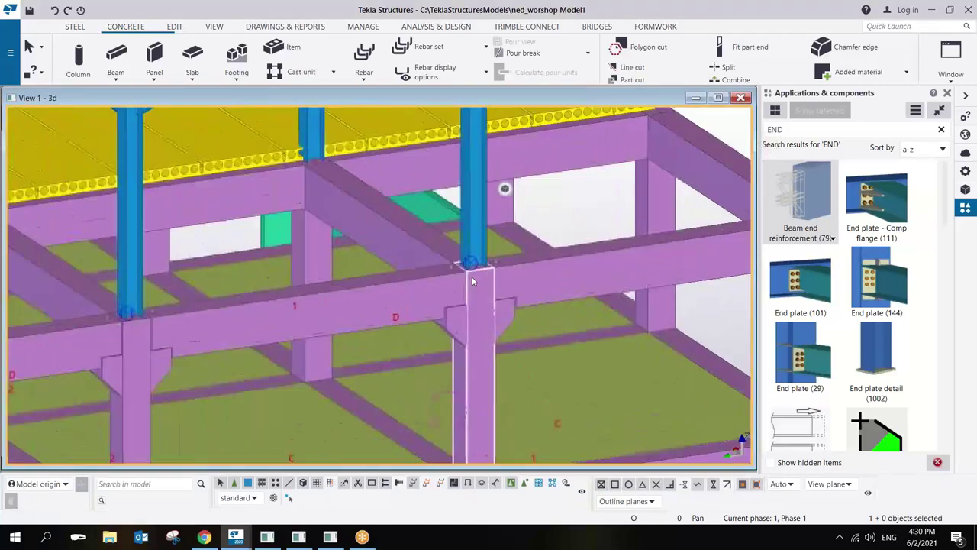
scroll(470, 268, up, 4)
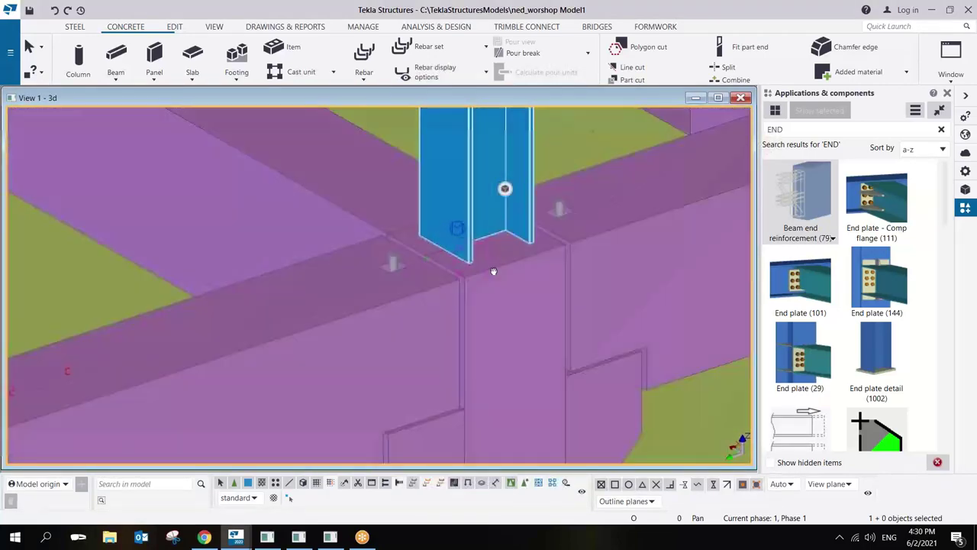
scroll(493, 268, down, 10)
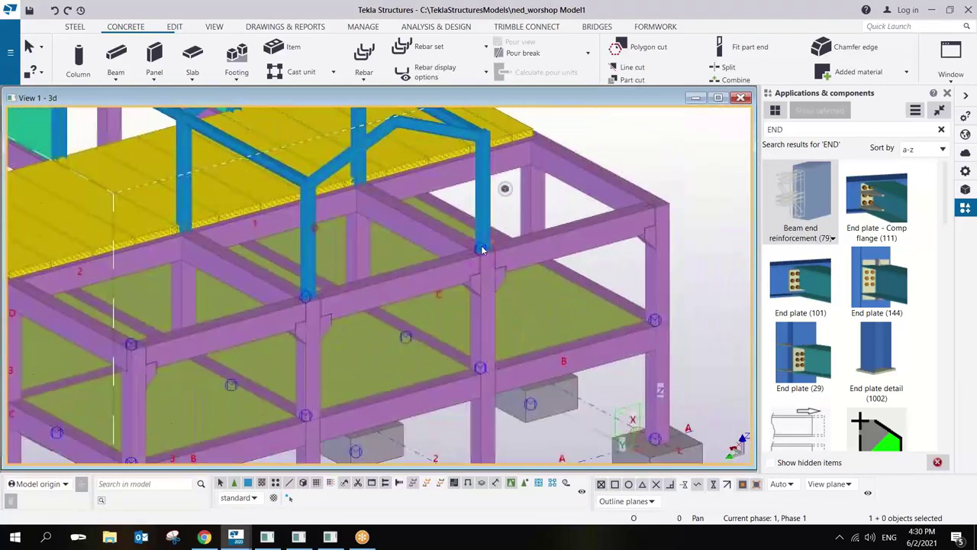
scroll(481, 249, up, 2)
scroll(482, 249, down, 4)
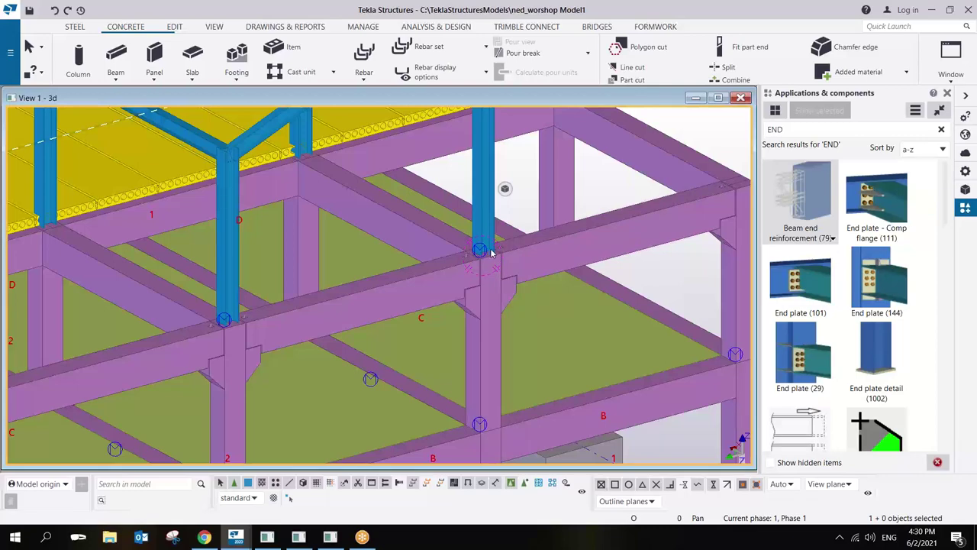
middle_drag(494, 255, 493, 281)
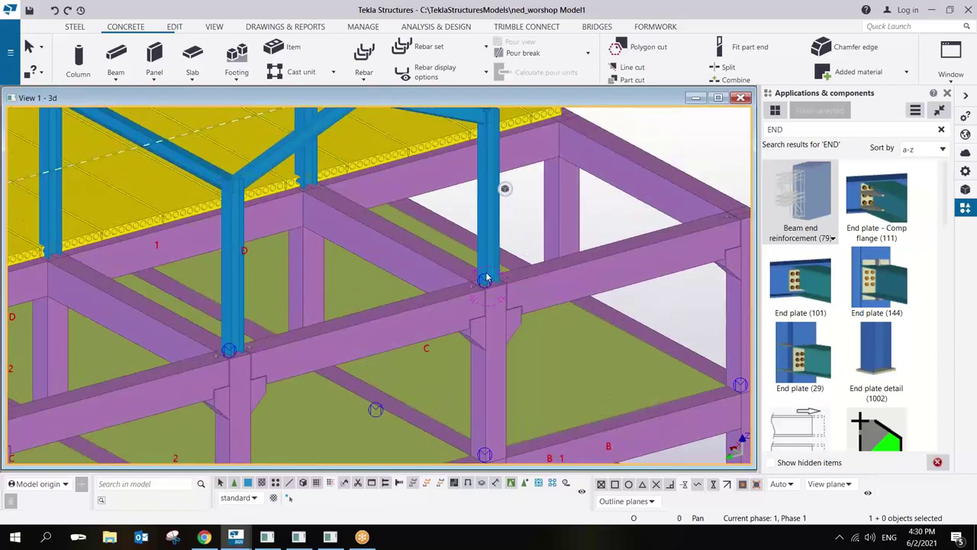
scroll(492, 281, down, 1)
scroll(490, 276, up, 2)
scroll(489, 275, down, 2)
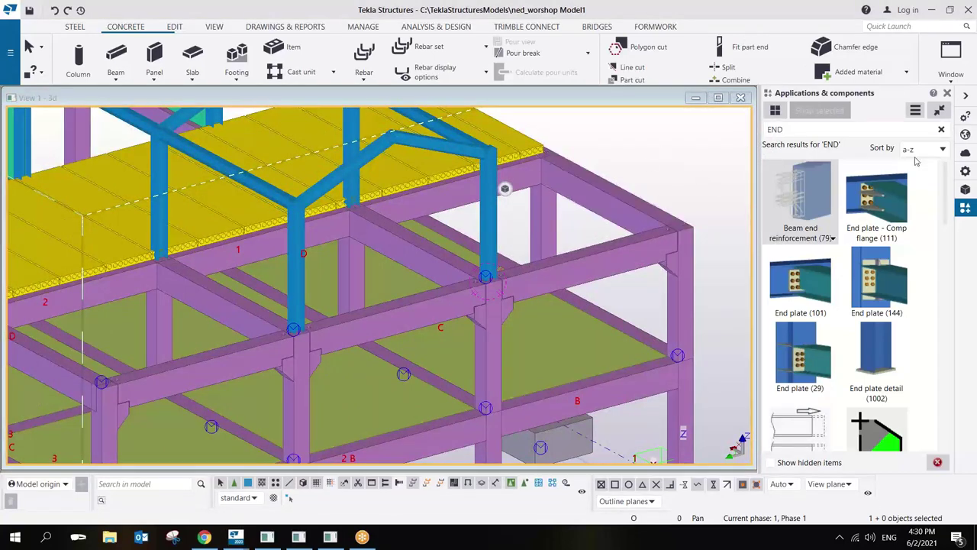
scroll(480, 271, up, 2)
scroll(480, 271, up, 3)
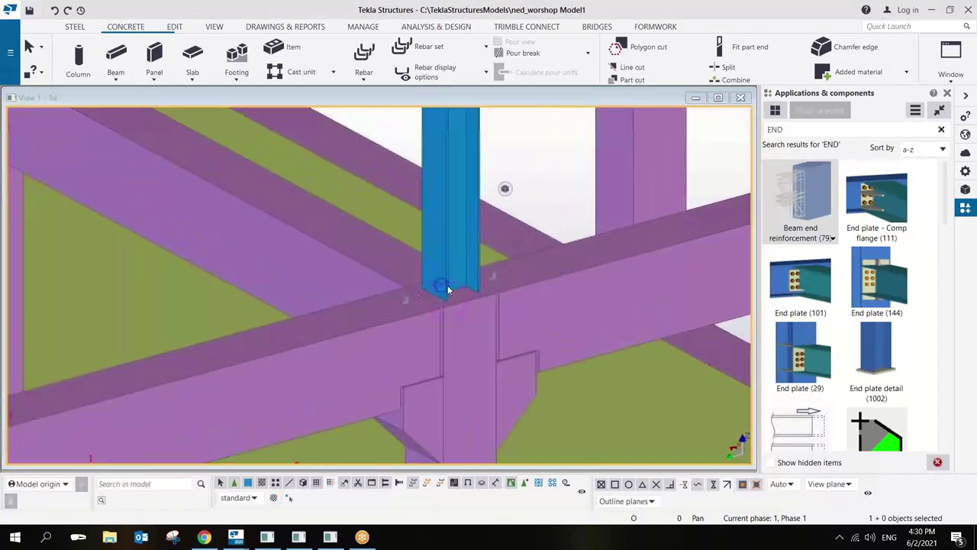
click(817, 130)
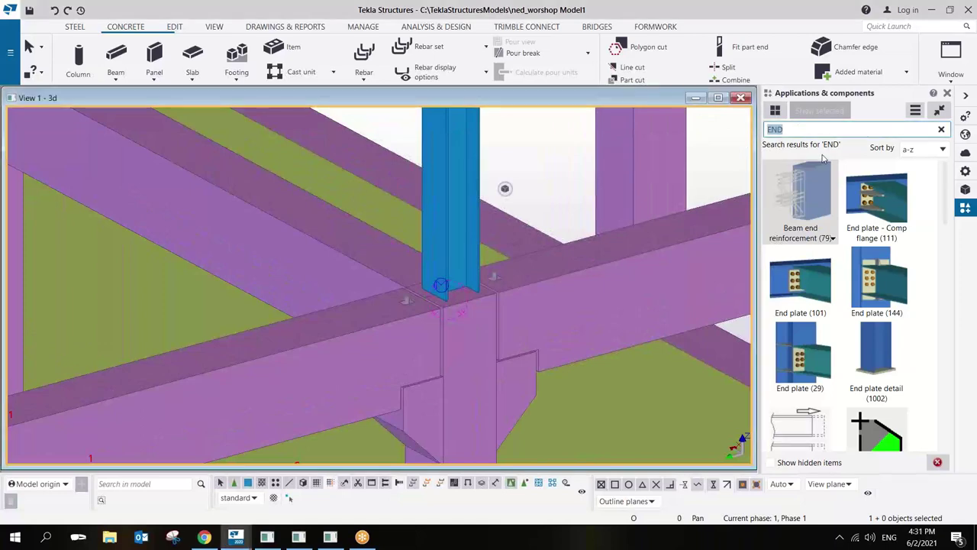
Search the component catalog for 'BASE' and open the Base plate (1004) settings.
text(BASE)
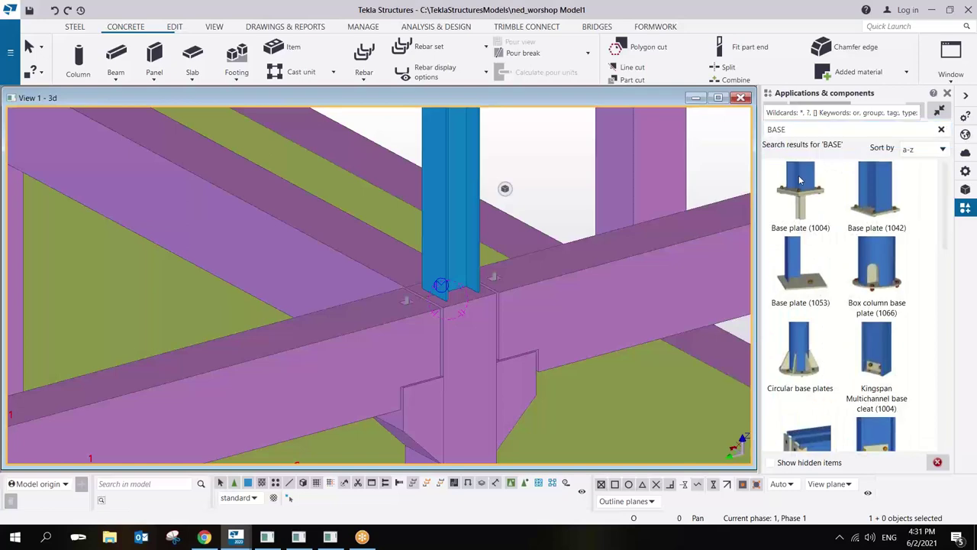
click(801, 181)
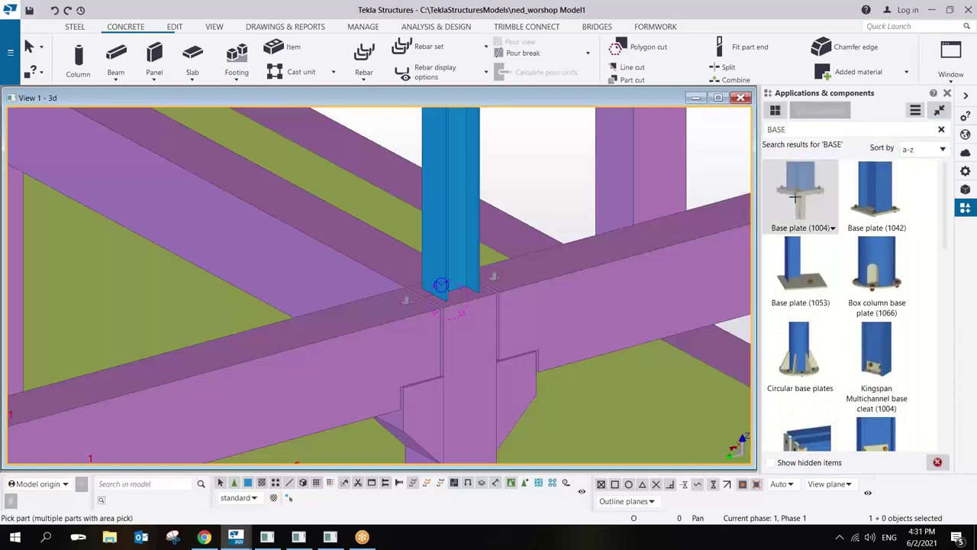
double_click(794, 197)
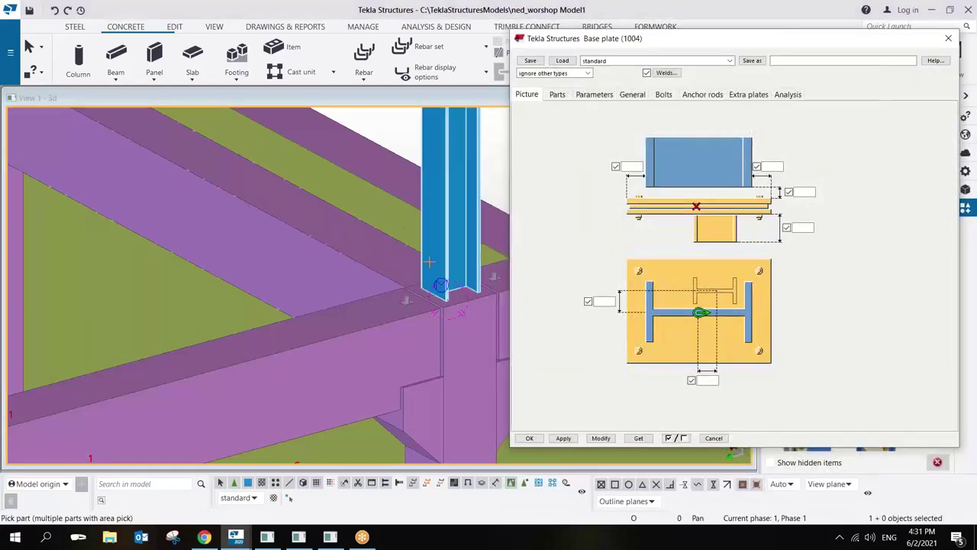
scroll(429, 263, down, 2)
Review the plate, bolt and anchor rod tabs, accept the standard settings, then pick the blue column.
click(557, 94)
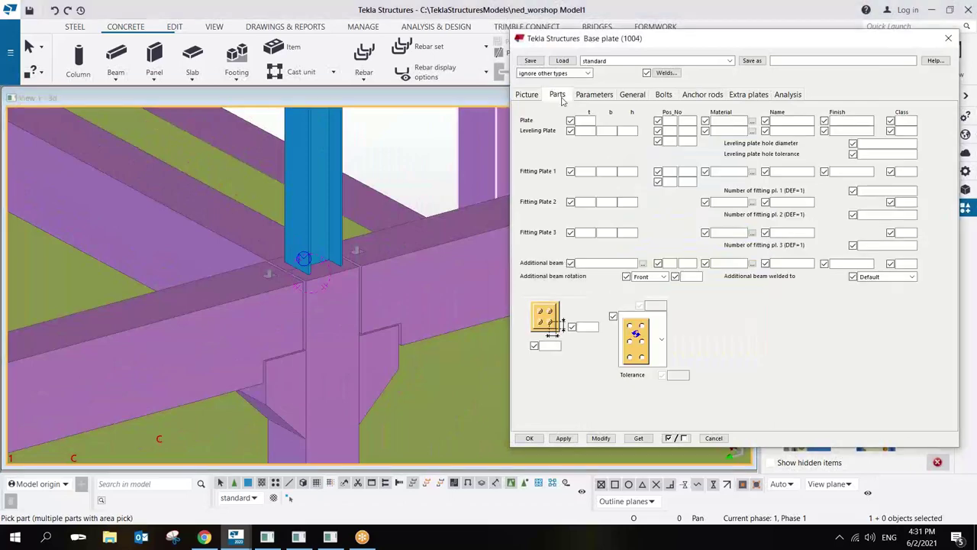
click(598, 97)
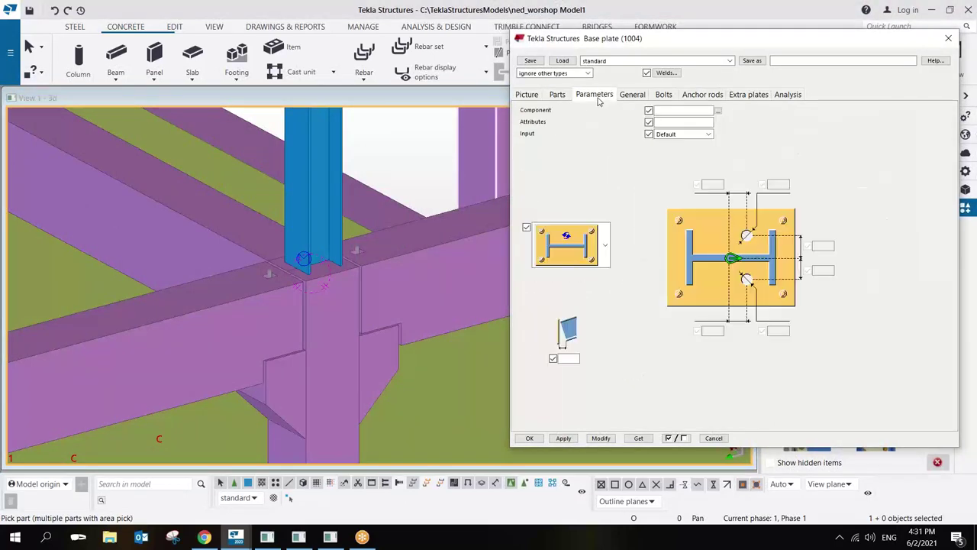
click(665, 97)
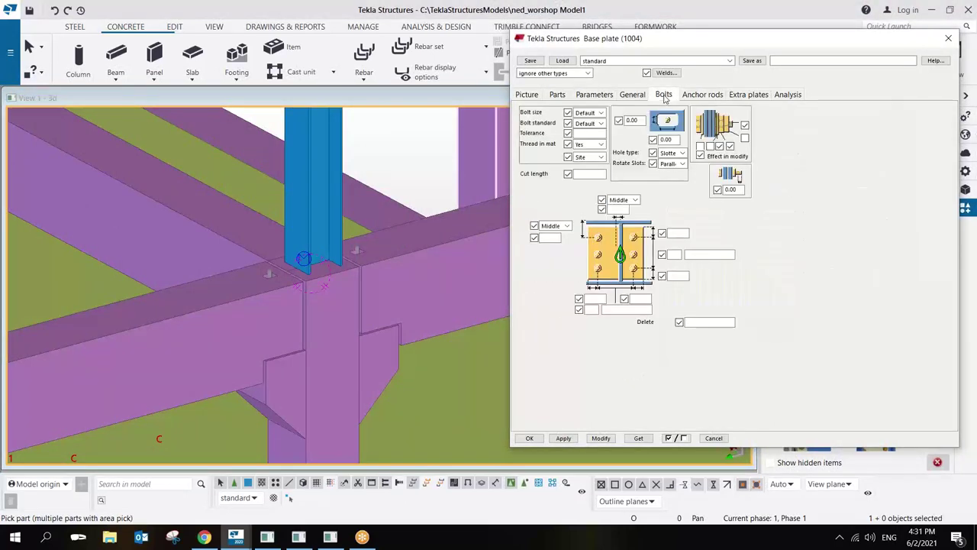
click(706, 95)
click(754, 97)
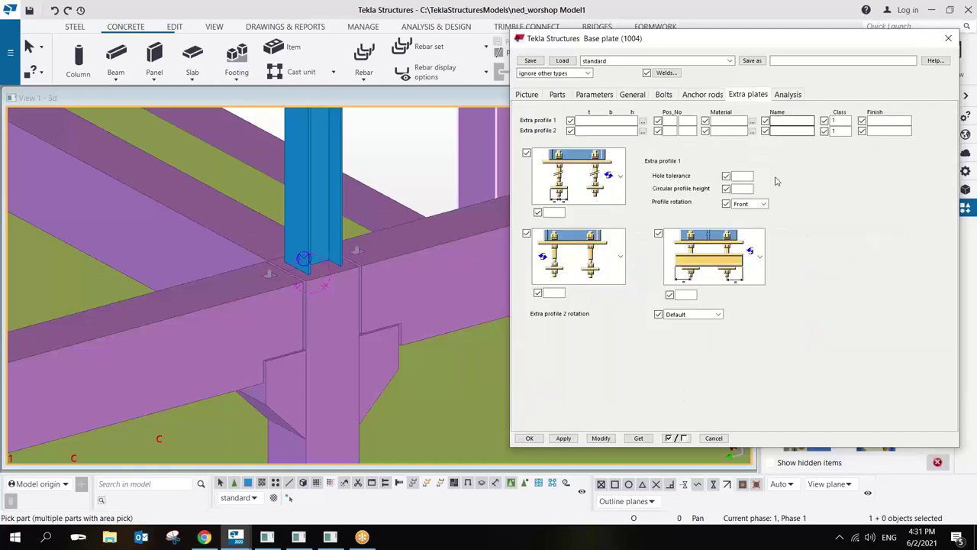
click(528, 96)
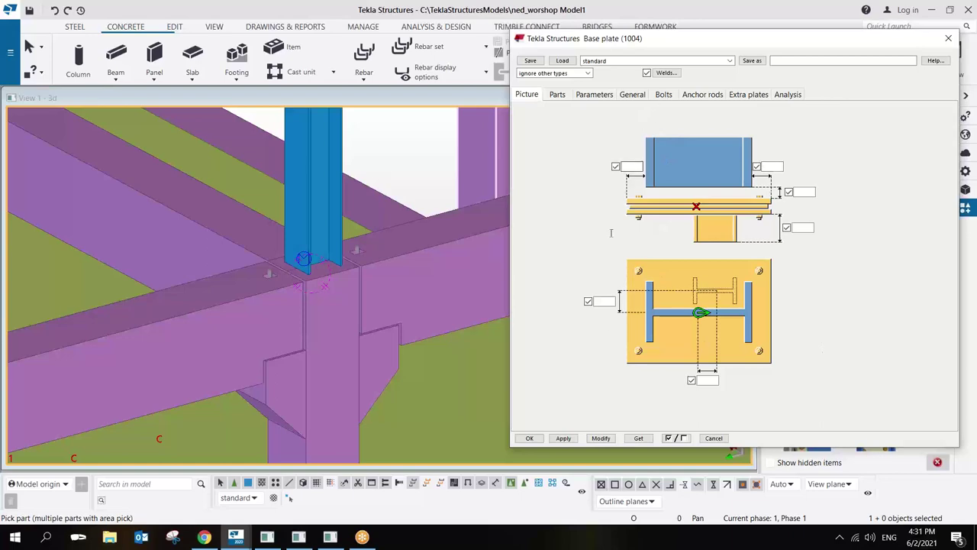
click(564, 439)
click(539, 439)
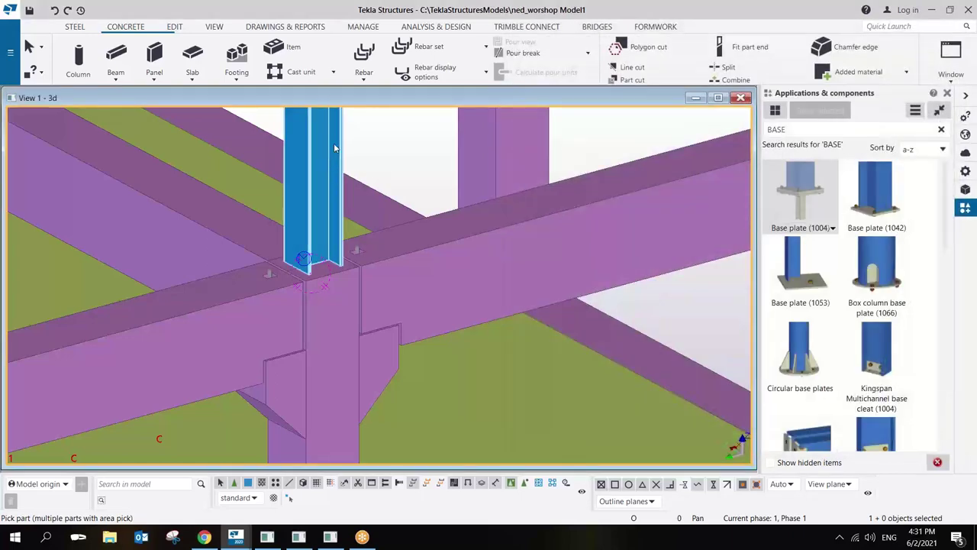
click(335, 148)
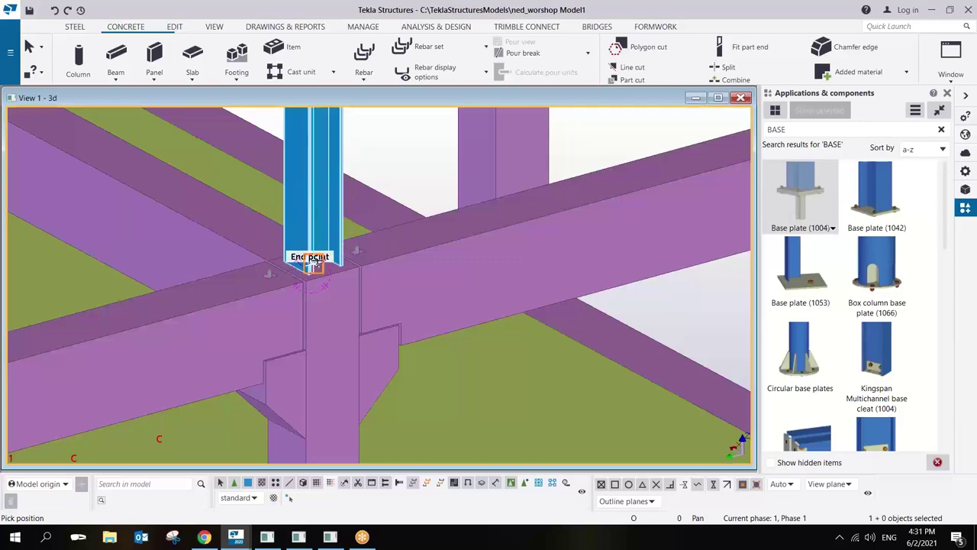
click(313, 261)
scroll(313, 263, up, 5)
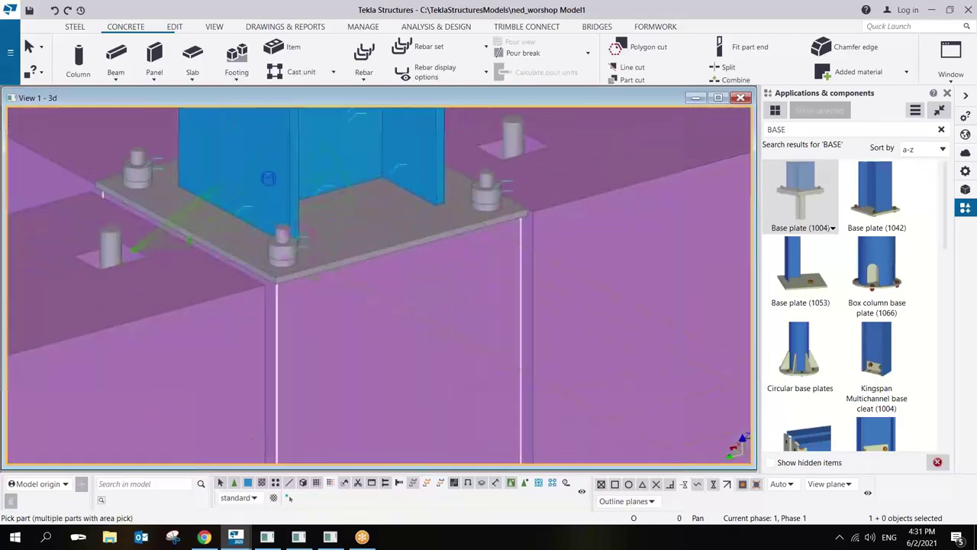
scroll(367, 301, down, 5)
scroll(412, 263, up, 8)
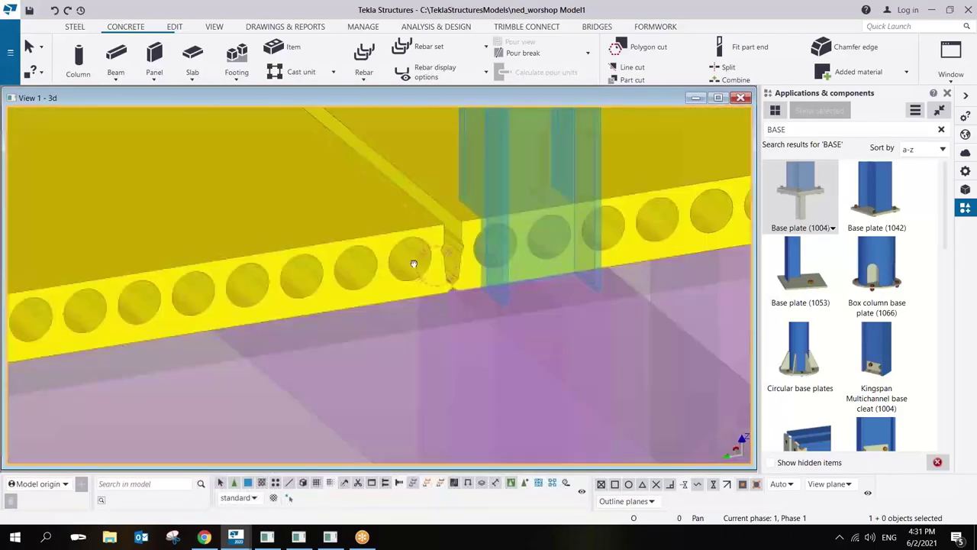
scroll(413, 263, down, 8)
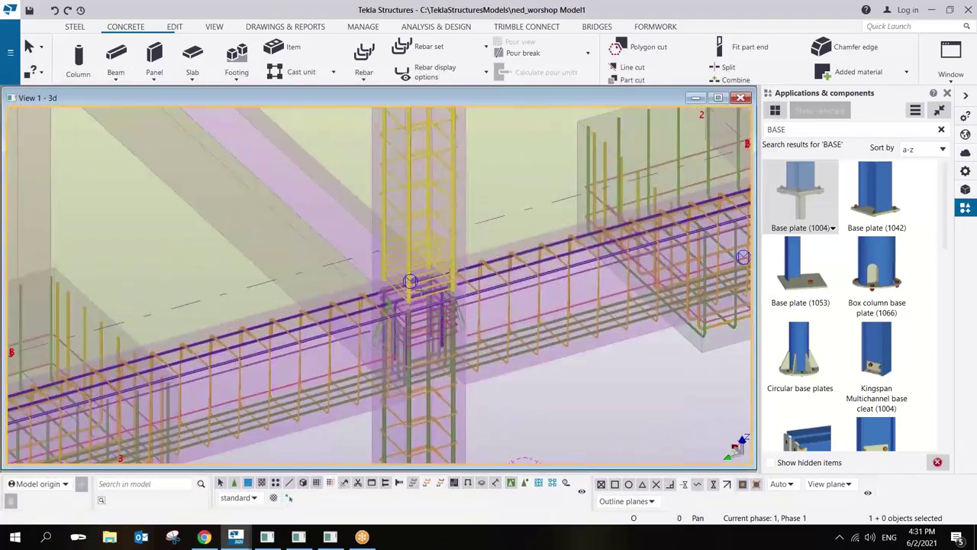
scroll(413, 280, down, 6)
scroll(458, 252, up, 5)
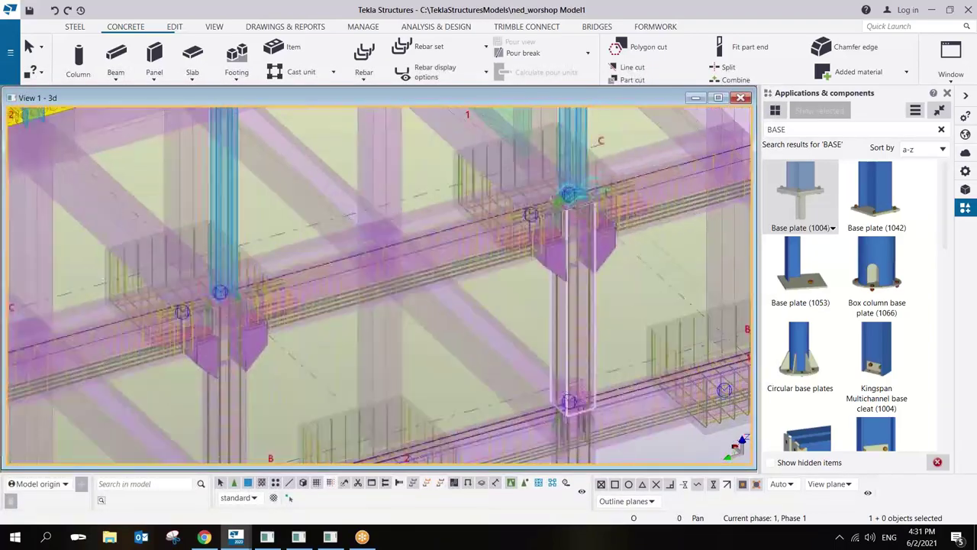
scroll(576, 193, up, 5)
scroll(576, 192, down, 1)
scroll(576, 193, up, 3)
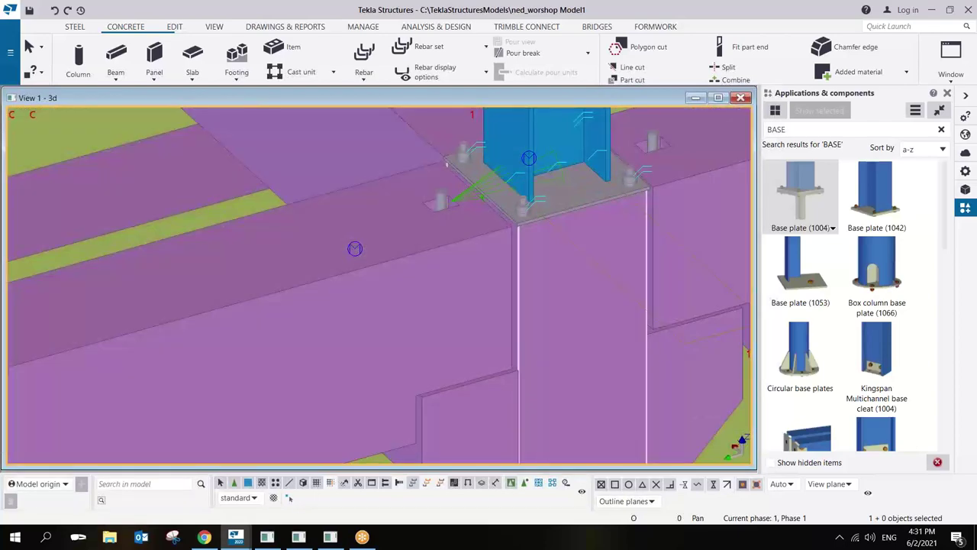
scroll(394, 279, down, 5)
scroll(395, 279, up, 4)
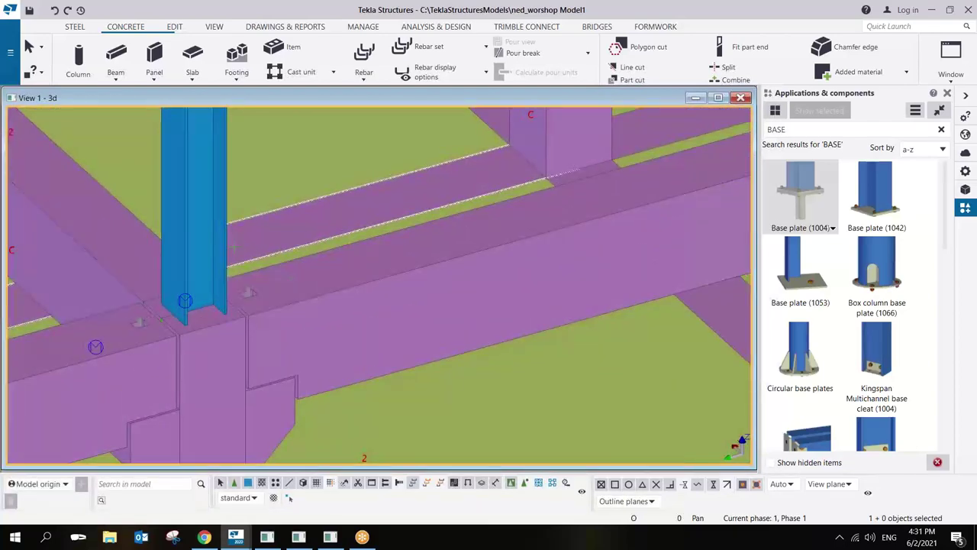
click(221, 237)
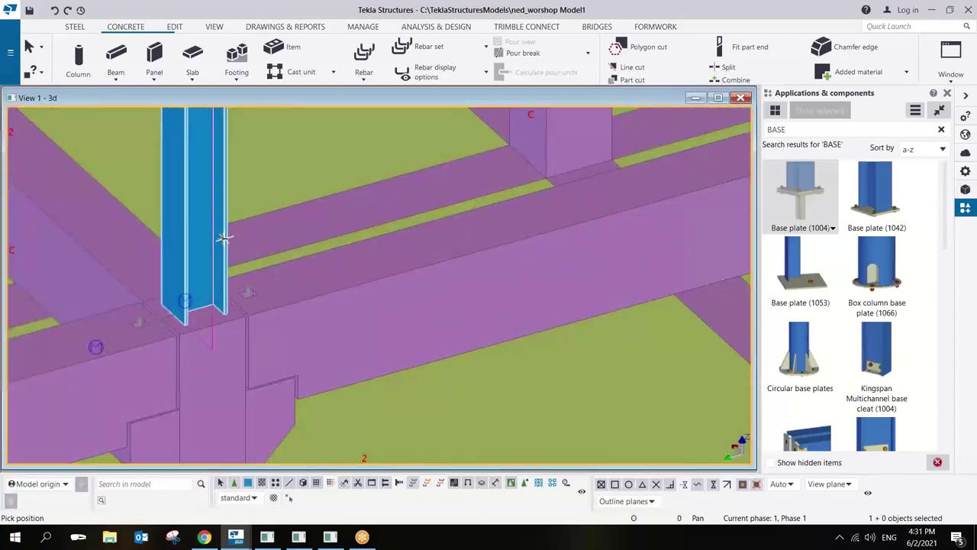
click(193, 307)
scroll(193, 307, up, 4)
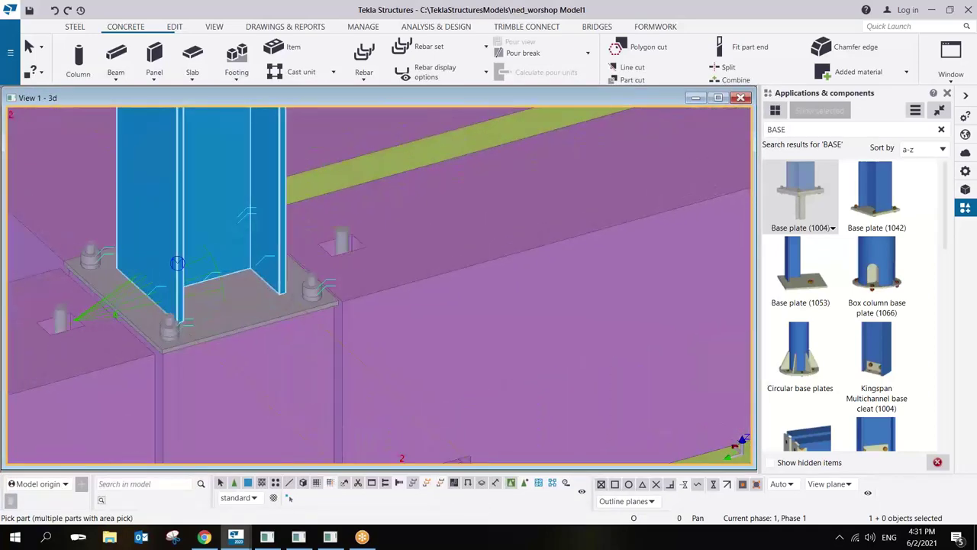
scroll(191, 302, down, 4)
right_click(437, 227)
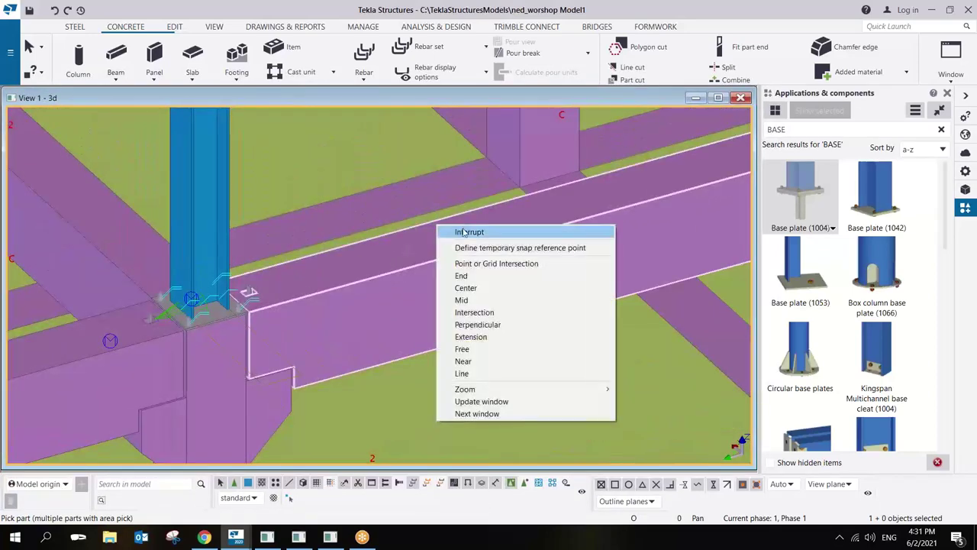
click(465, 232)
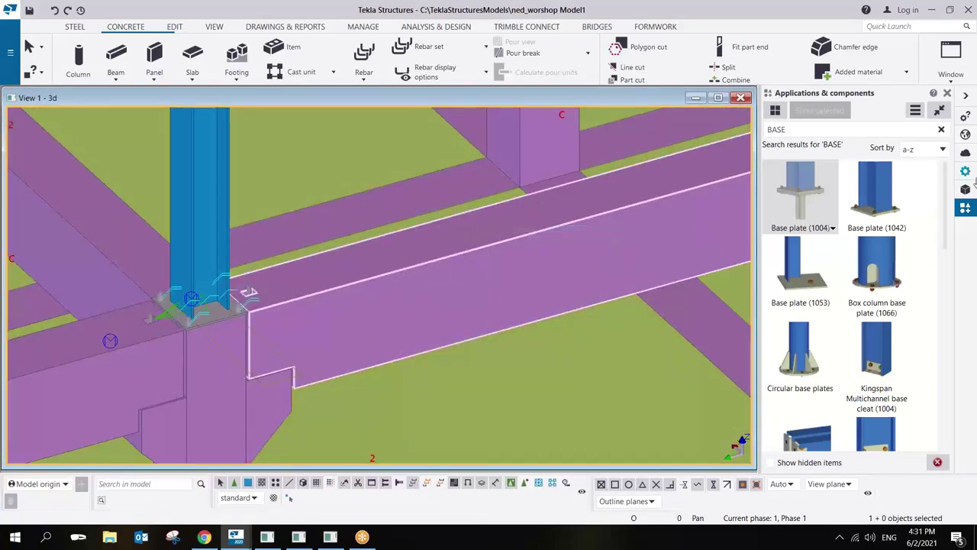
click(818, 130)
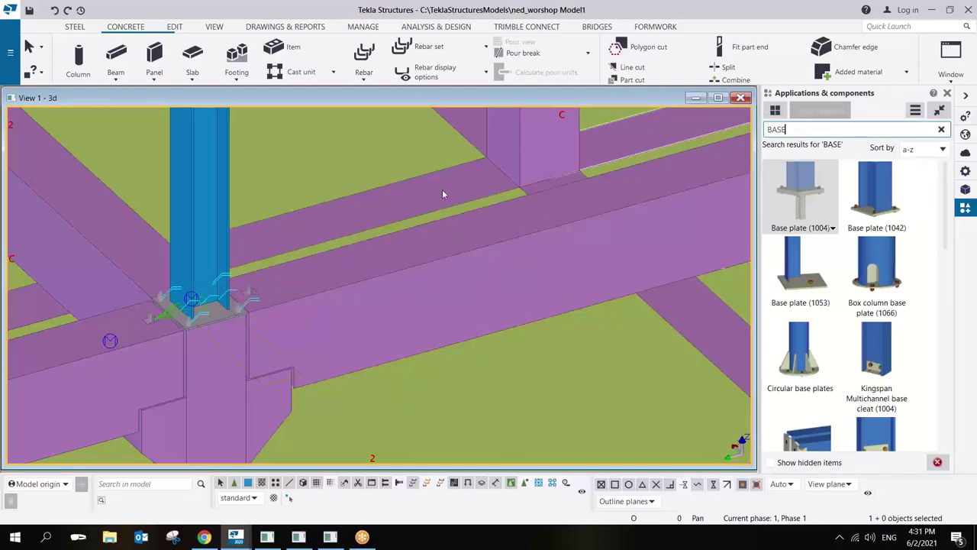
scroll(252, 290, up, 3)
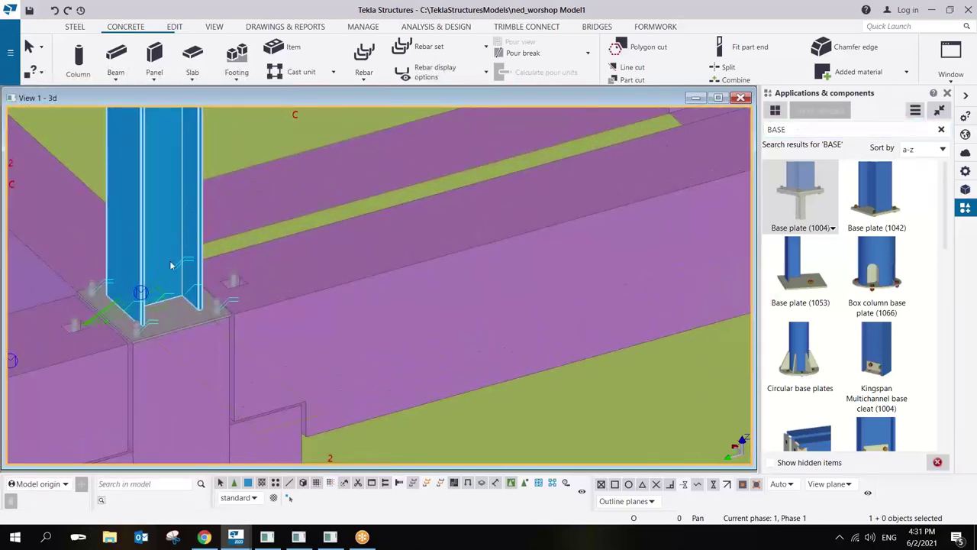
scroll(175, 298, down, 5)
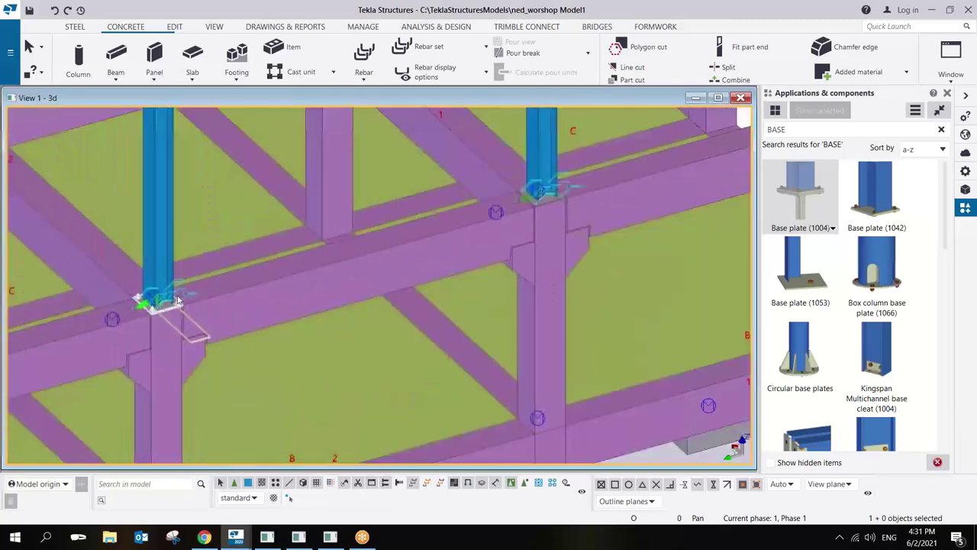
middle_drag(177, 300, 490, 314)
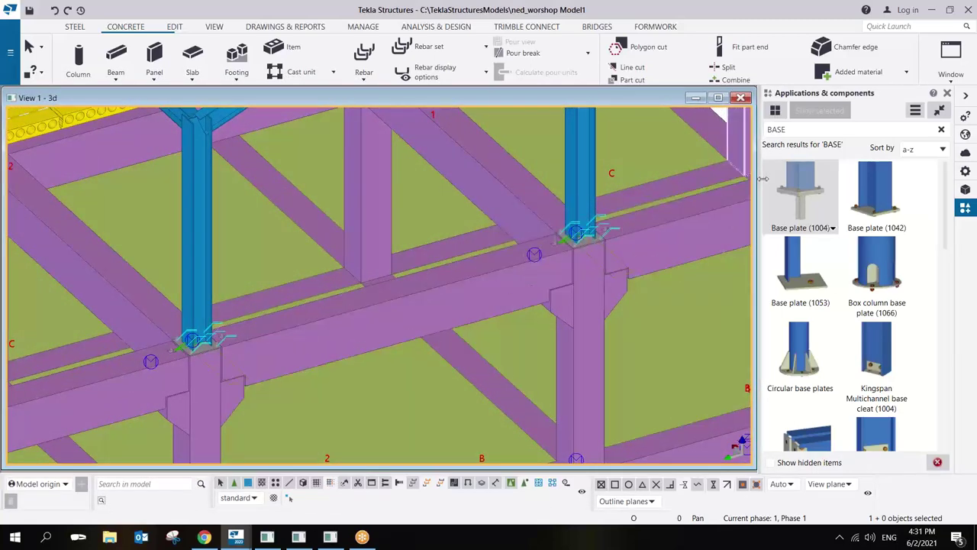
scroll(550, 260, up, 2)
scroll(543, 269, up, 2)
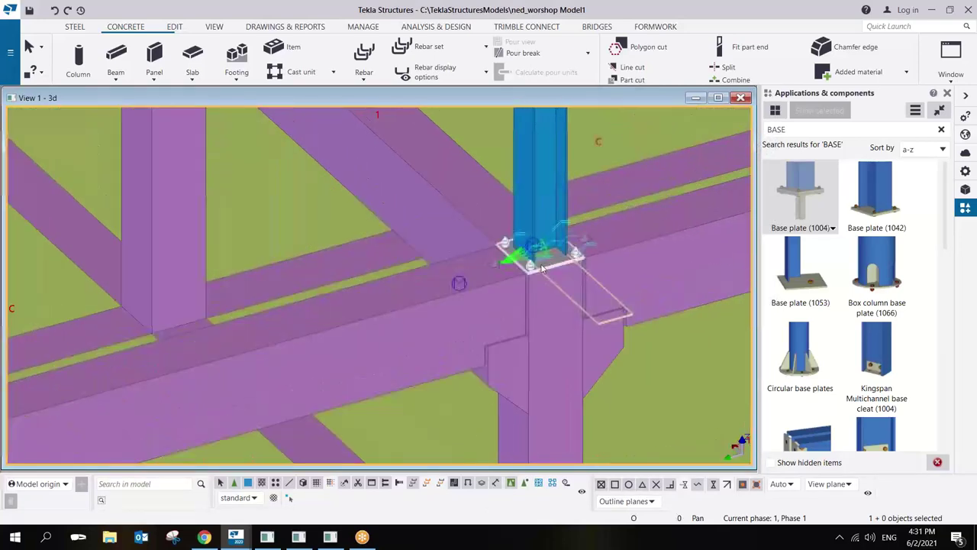
key(Delete)
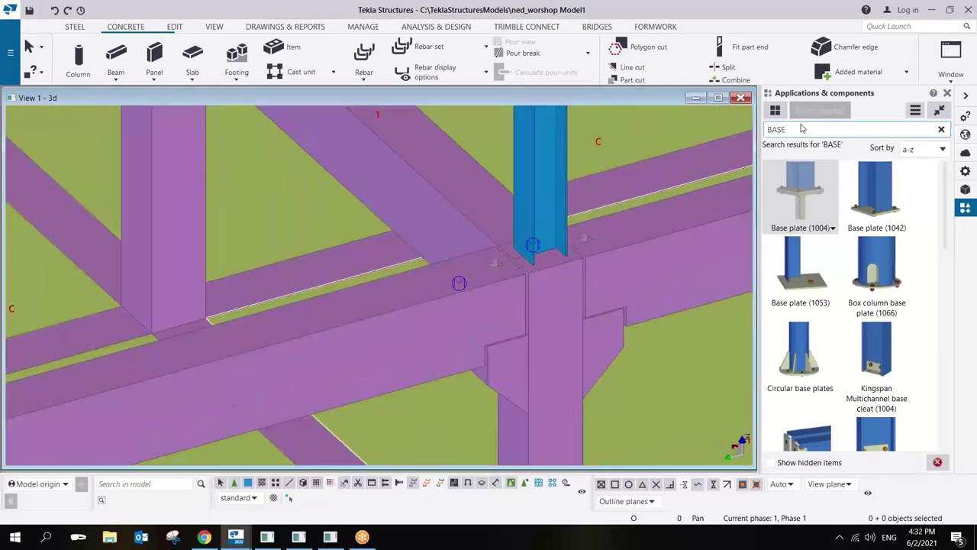
click(800, 191)
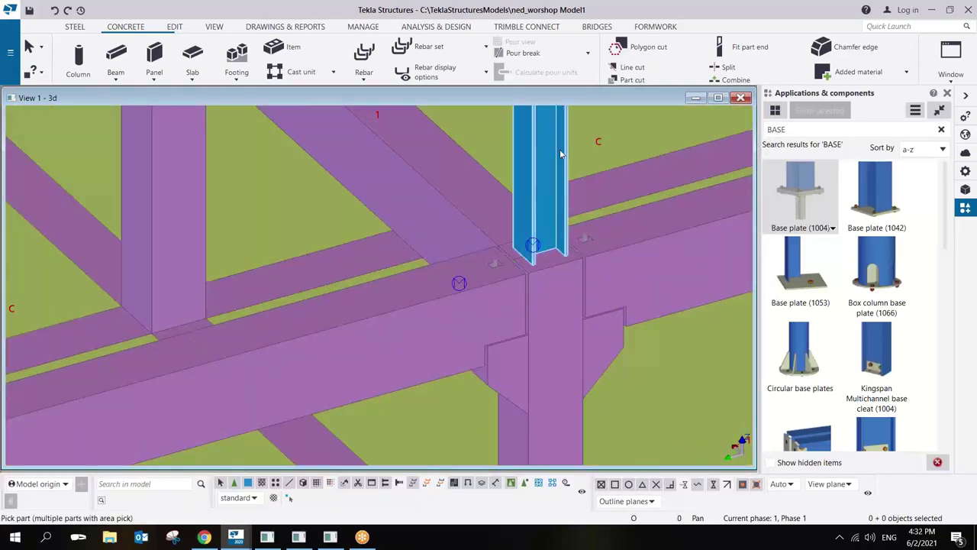
click(538, 248)
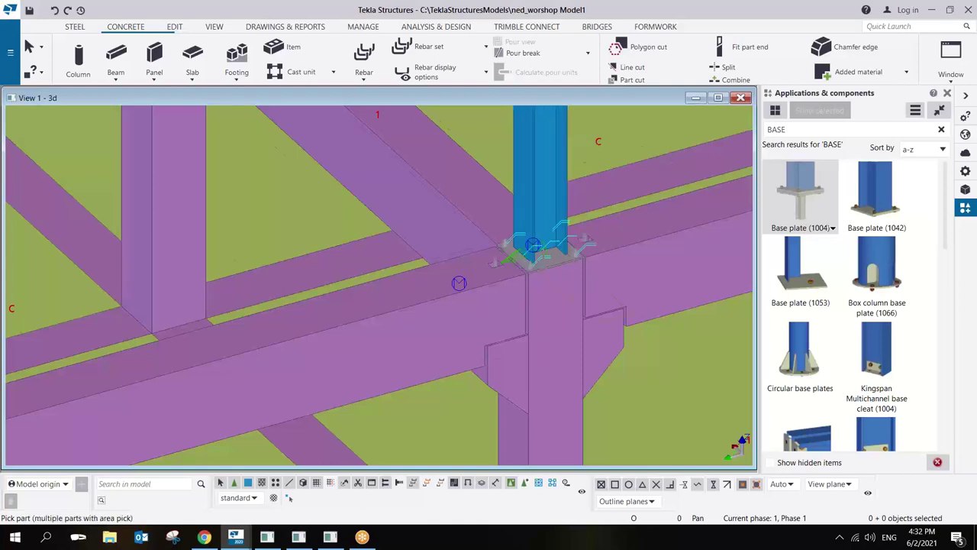
scroll(538, 252, up, 3)
scroll(539, 251, down, 5)
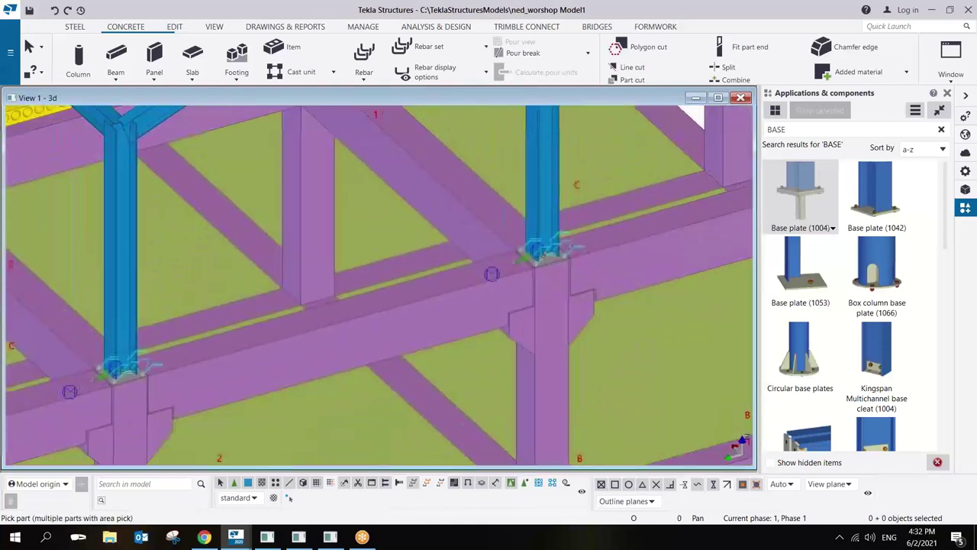
scroll(545, 248, down, 6)
scroll(632, 240, up, 4)
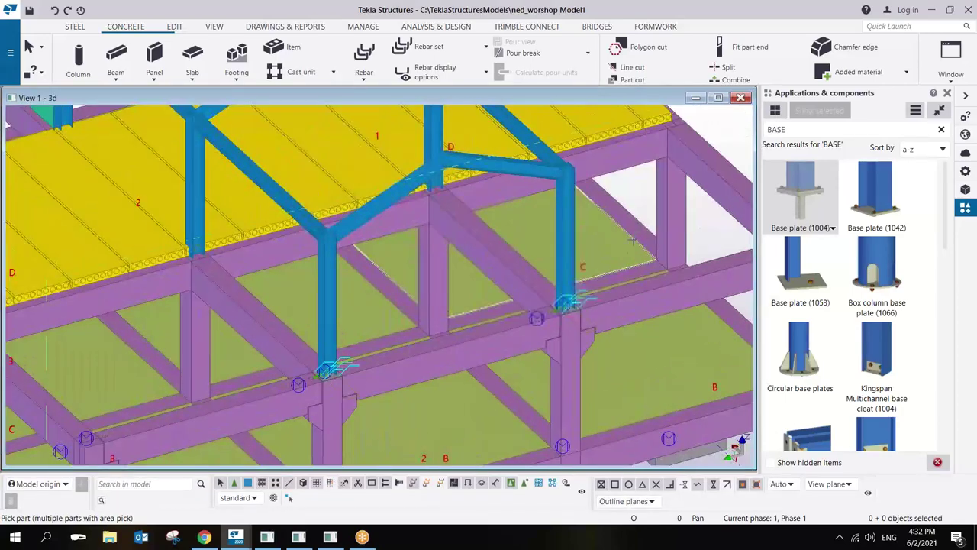
right_click(639, 183)
click(661, 197)
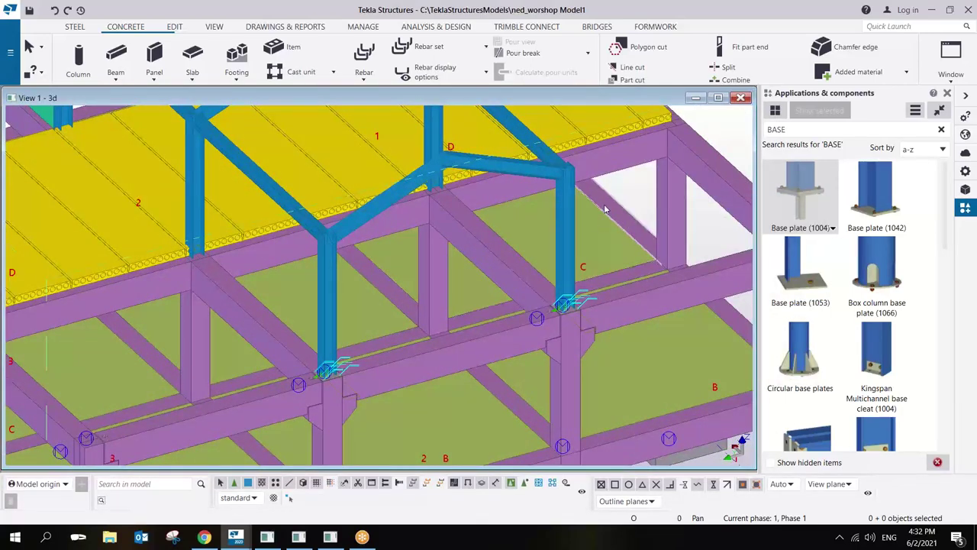
ctrl+middle_drag(531, 242, 483, 219)
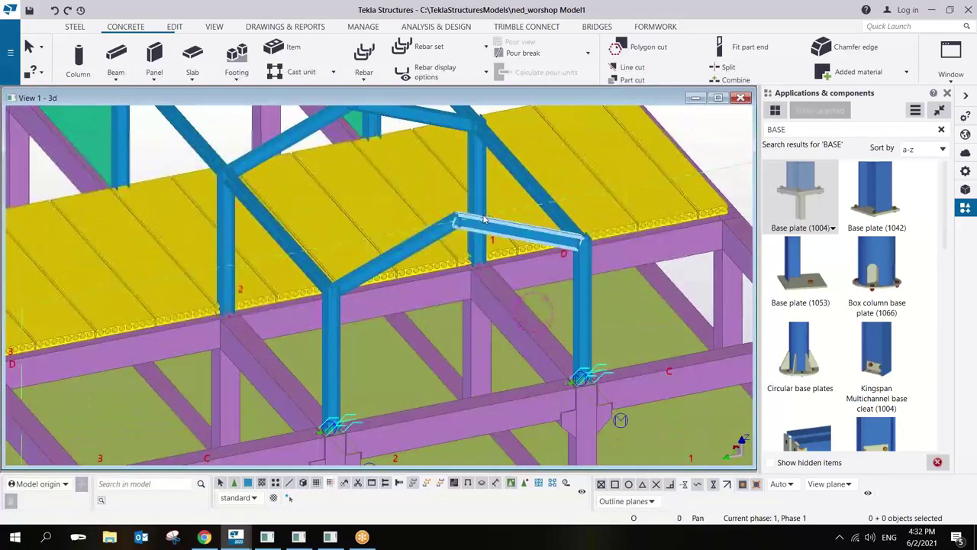
scroll(464, 262, down, 5)
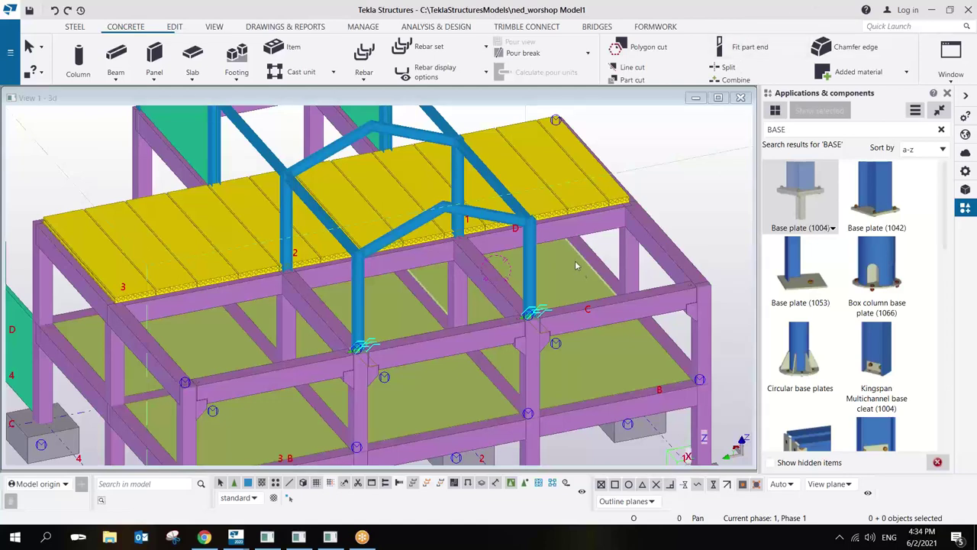
scroll(420, 325, up, 5)
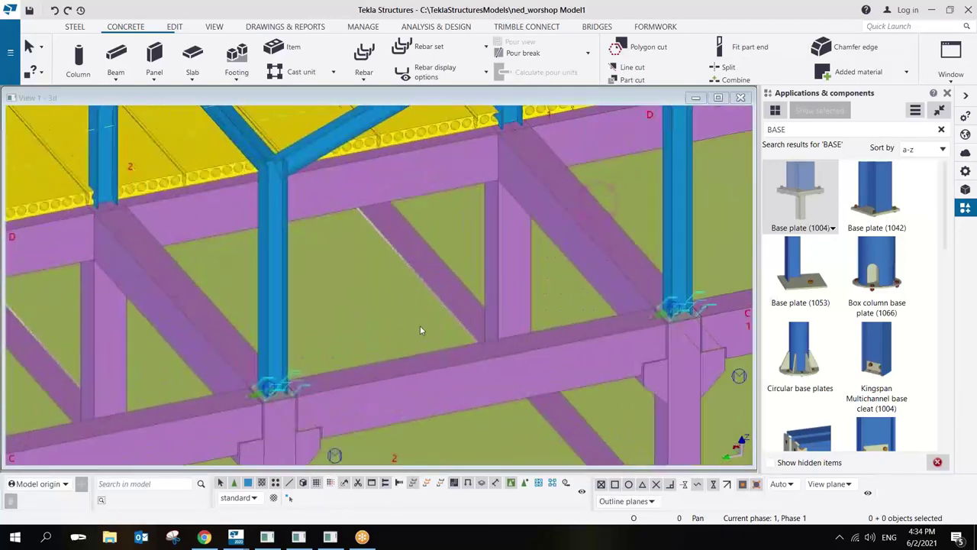
scroll(420, 328, down, 7)
Clear the view selection and search the component catalog for 'EAVE'.
click(534, 229)
right_click(628, 240)
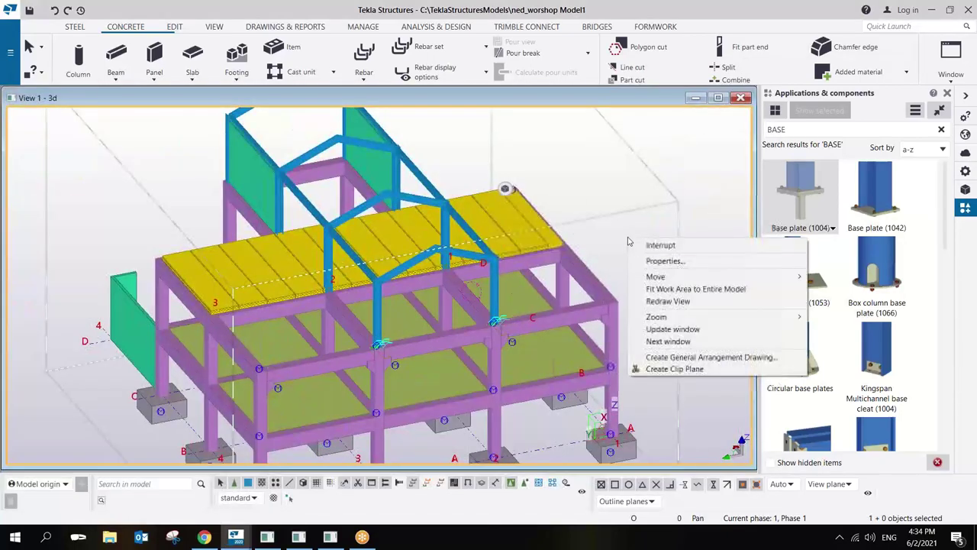
click(664, 300)
scroll(458, 229, up, 10)
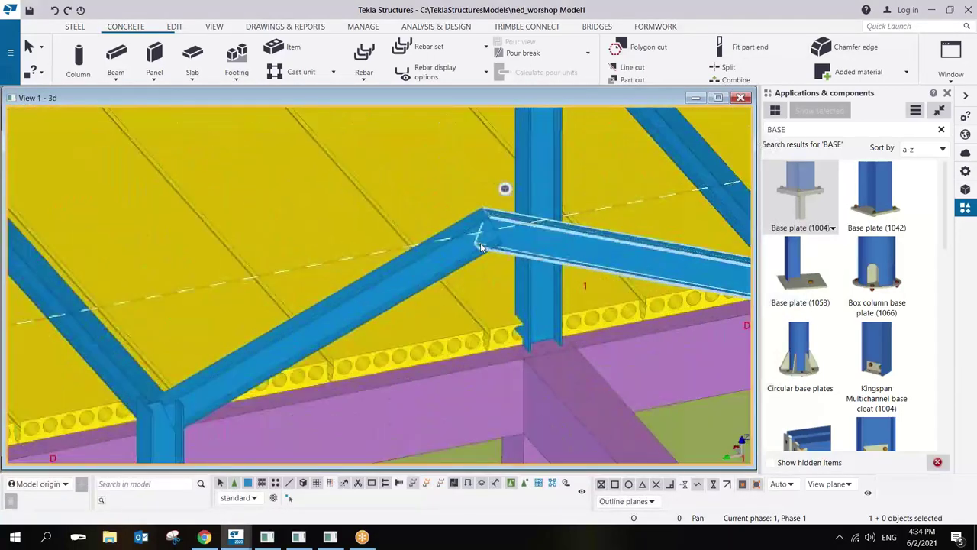
scroll(422, 178, up, 5)
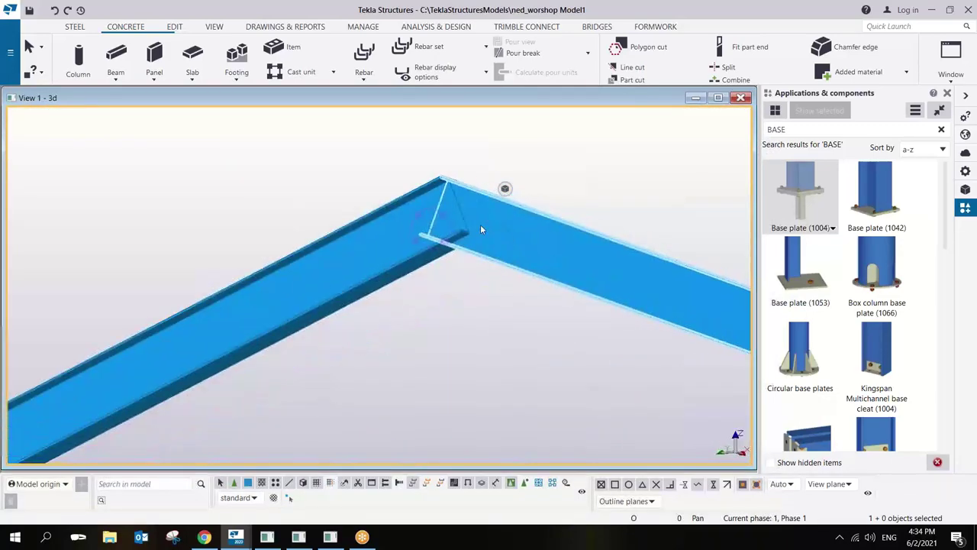
double_click(803, 130)
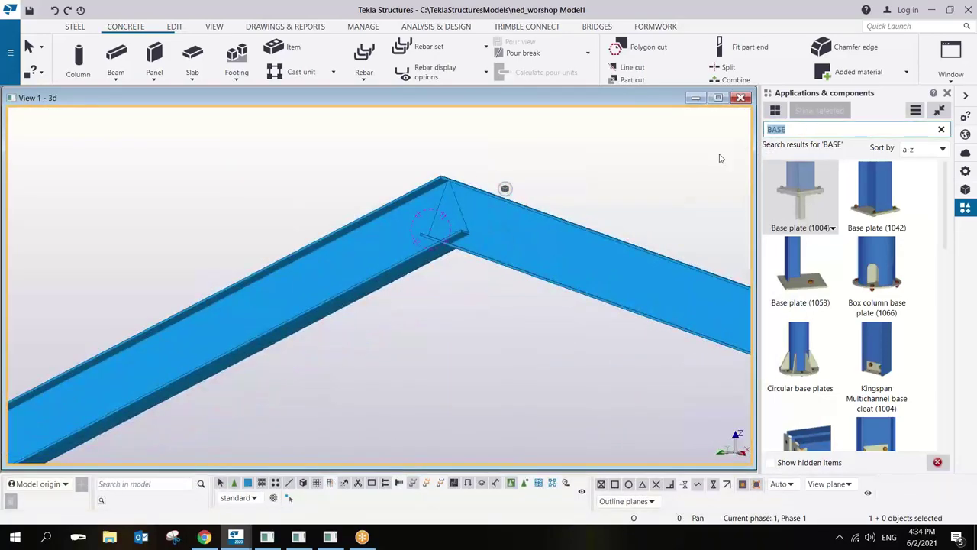
text(EAVE)
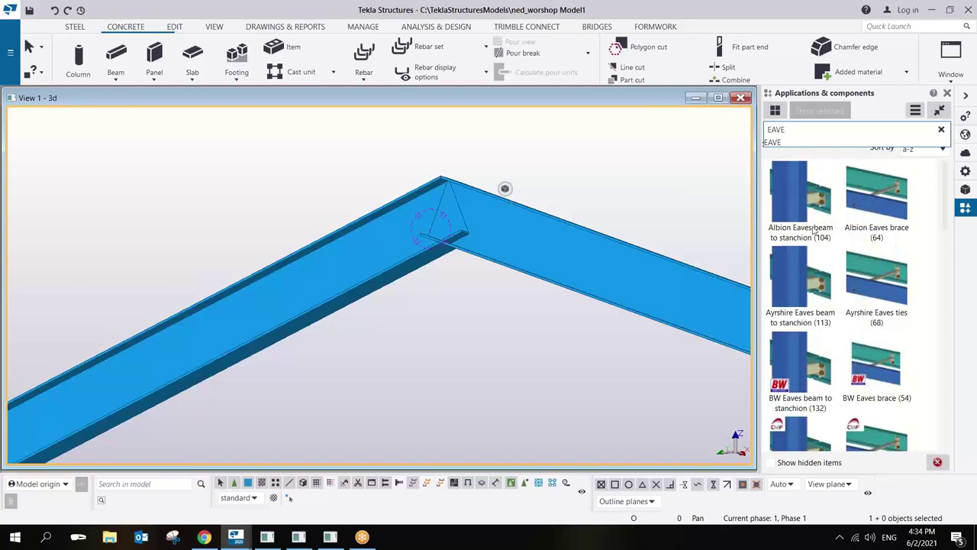
click(798, 146)
scroll(895, 309, down, 7)
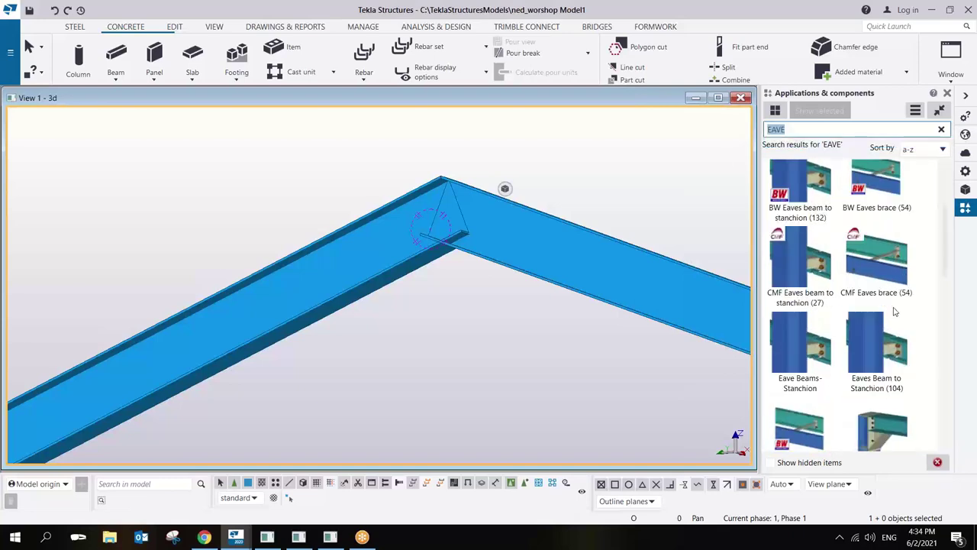
scroll(894, 309, down, 3)
scroll(895, 309, up, 10)
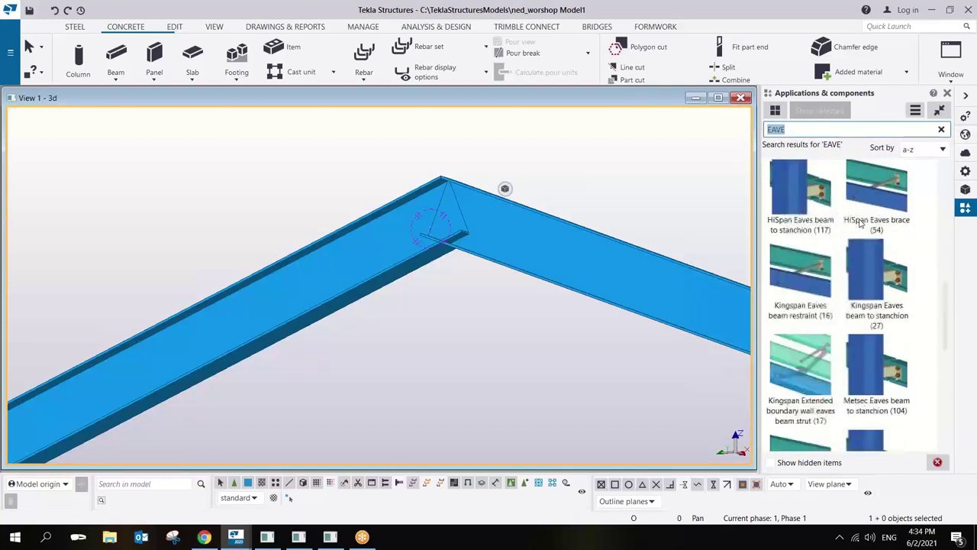
Search for 'APEX' and open the Apex haunch (106) settings, reviewing its part, parameter and bolt tabs.
text(APEX)
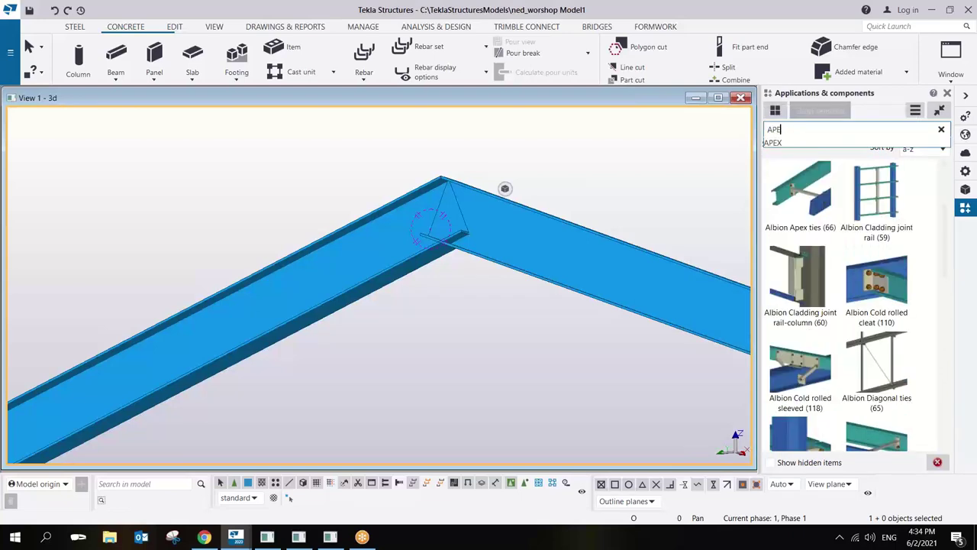
click(883, 203)
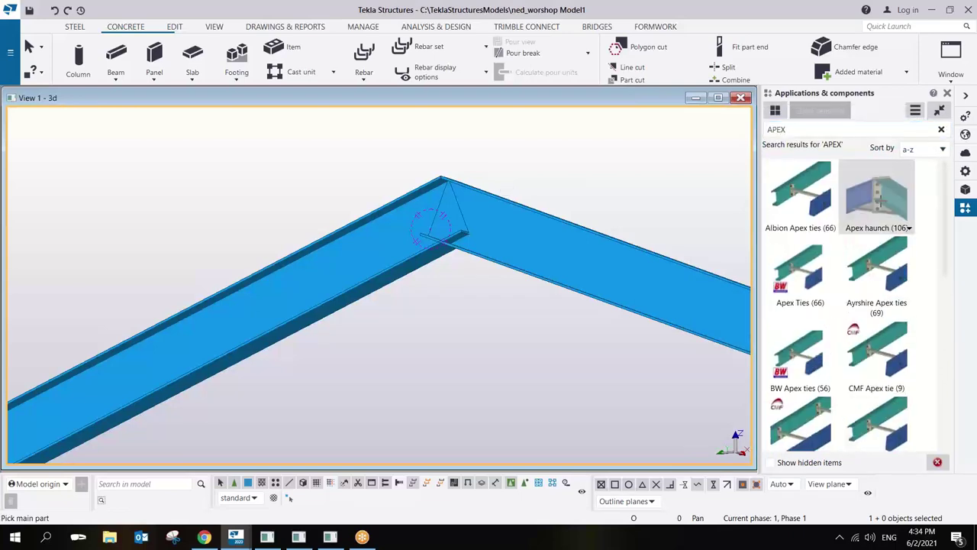
double_click(880, 200)
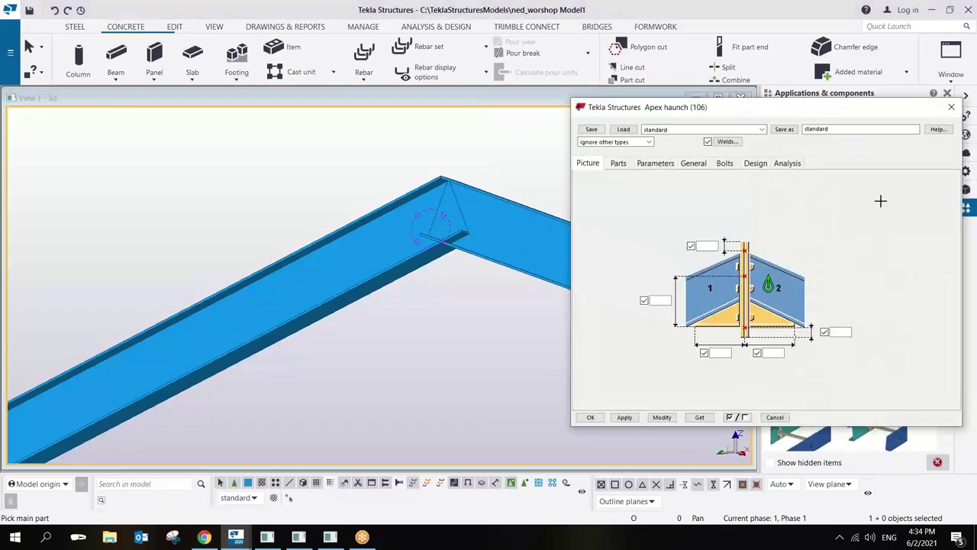
scroll(343, 290, down, 5)
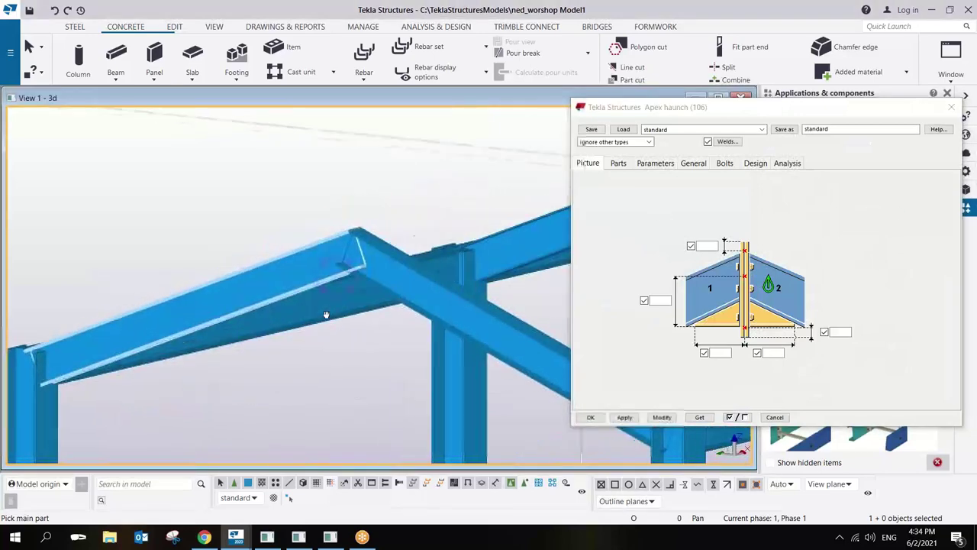
scroll(339, 294, up, 3)
click(618, 163)
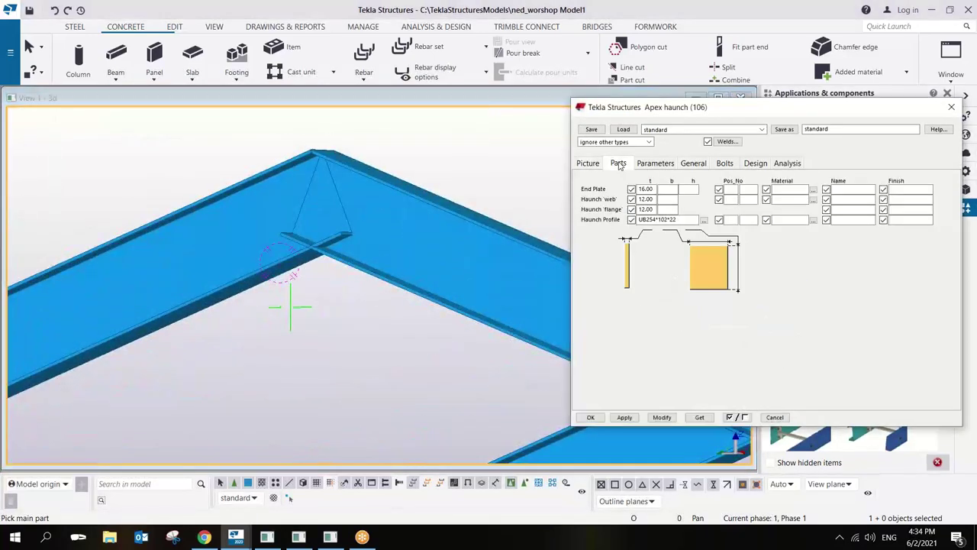
click(657, 163)
click(696, 166)
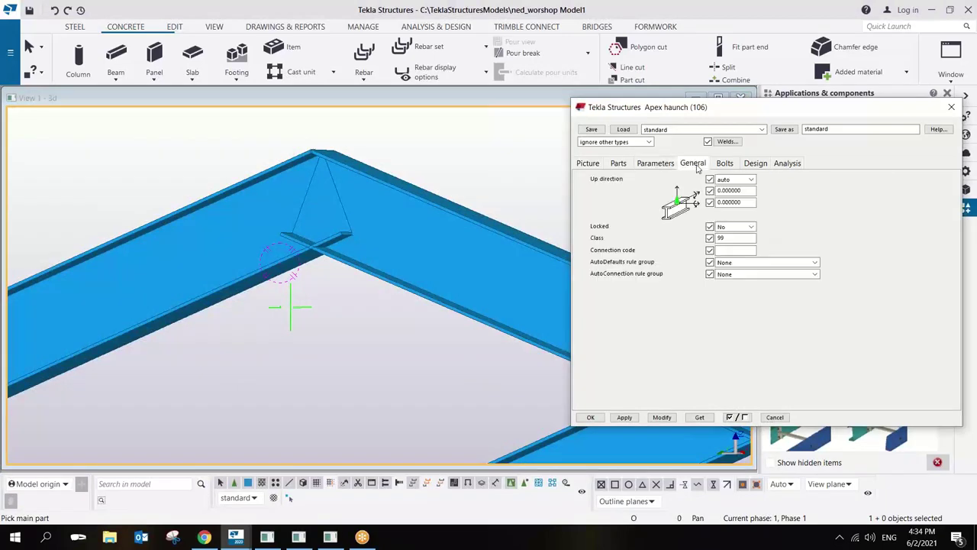
click(725, 165)
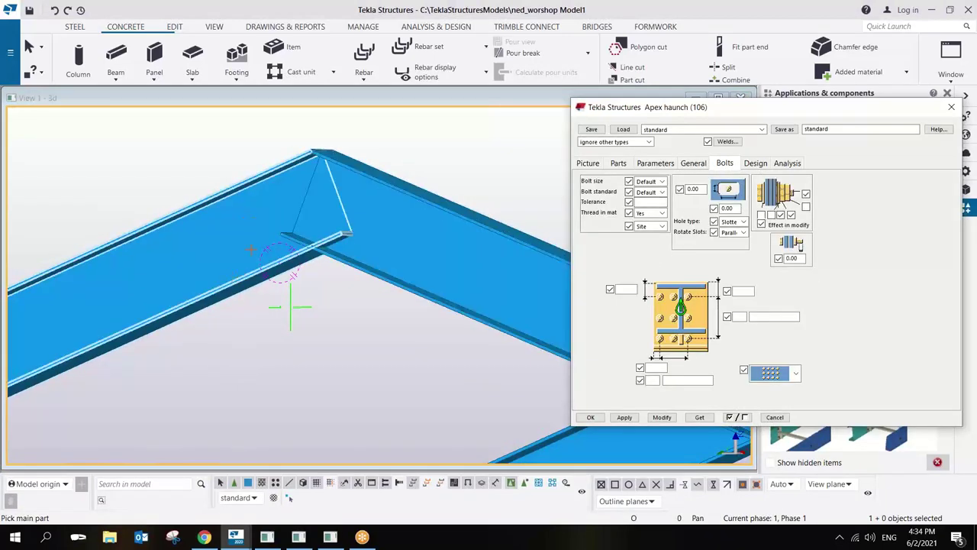
Add an apex haunch at the first ridge by picking the left, then right rafter.
click(245, 211)
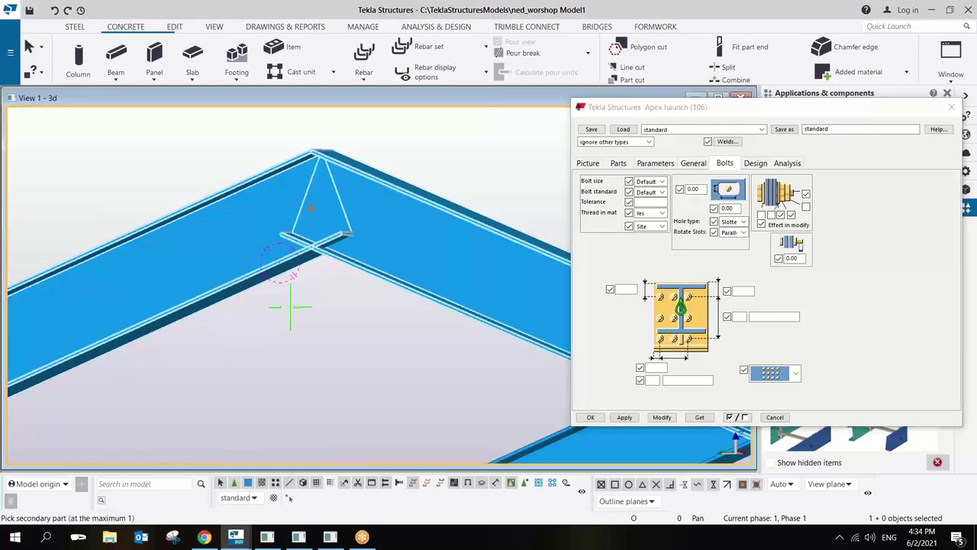
click(404, 219)
scroll(362, 257, up, 5)
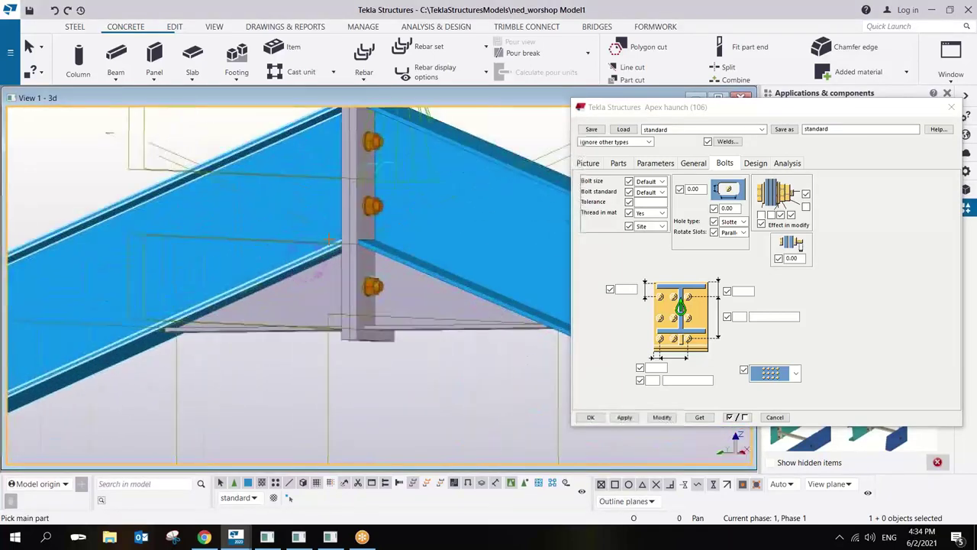
ctrl+middle_drag(362, 257, 146, 332)
scroll(345, 294, down, 3)
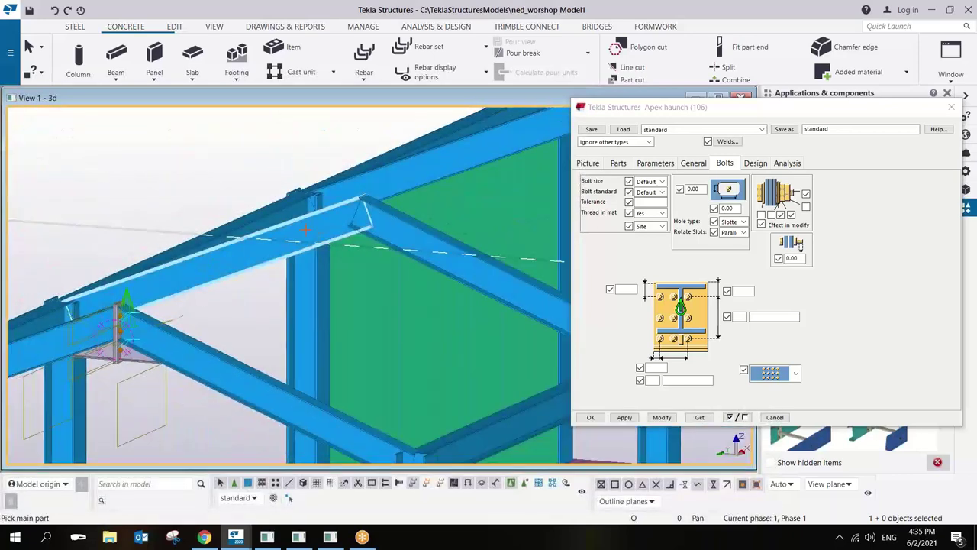
Add a second apex haunch at another ridge by picking its two rafters.
click(360, 220)
middle_drag(362, 221, 436, 190)
click(433, 191)
right_click(355, 229)
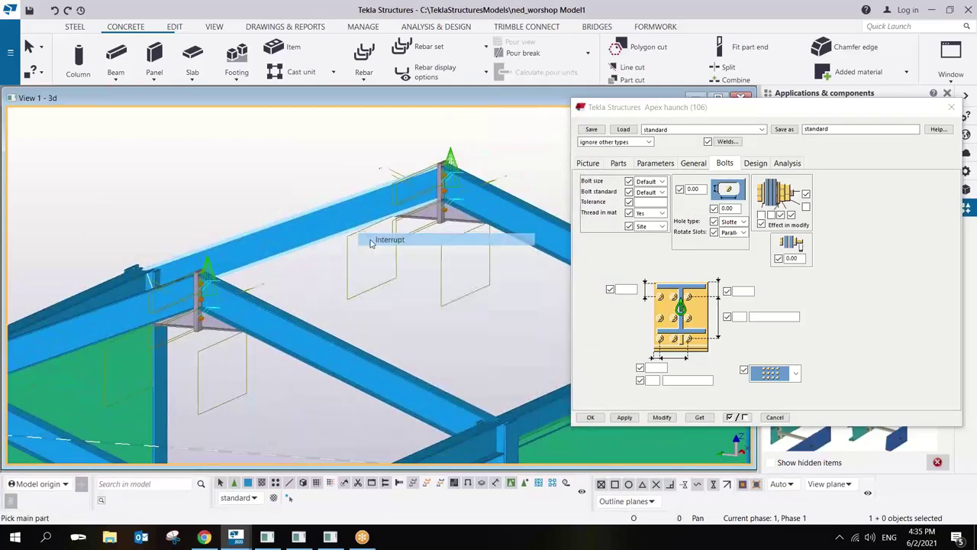
right_click(357, 255)
click(397, 313)
scroll(204, 306, up, 5)
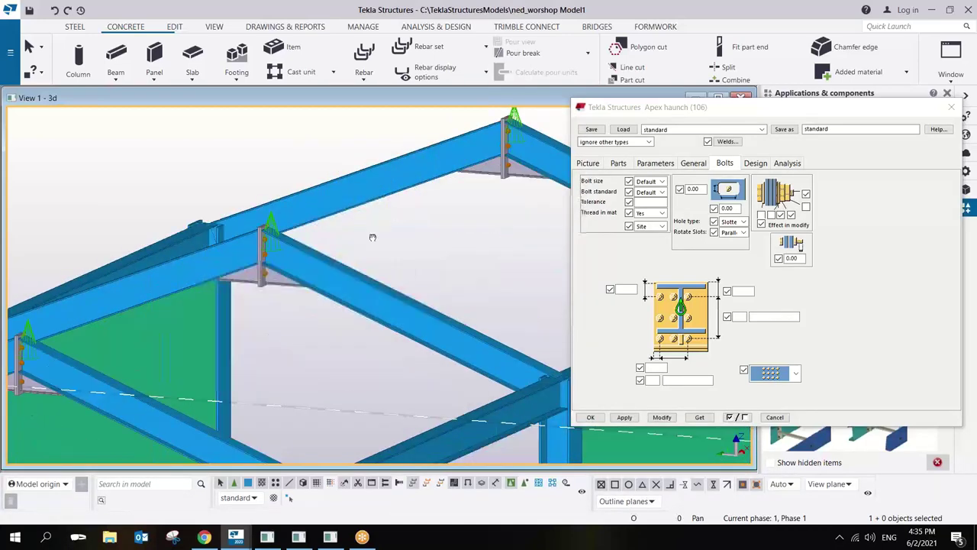
scroll(205, 306, up, 3)
scroll(551, 433, down, 3)
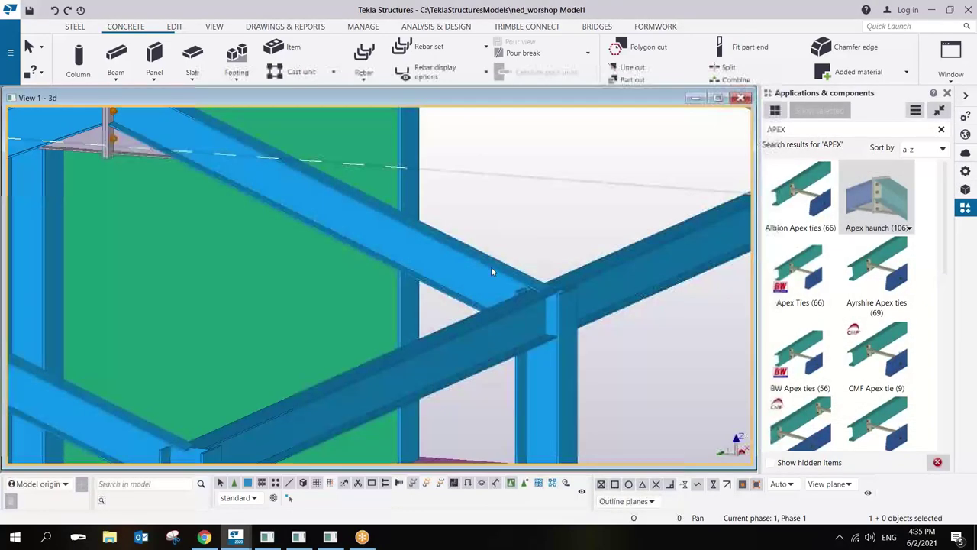
scroll(491, 266, up, 3)
scroll(490, 247, down, 3)
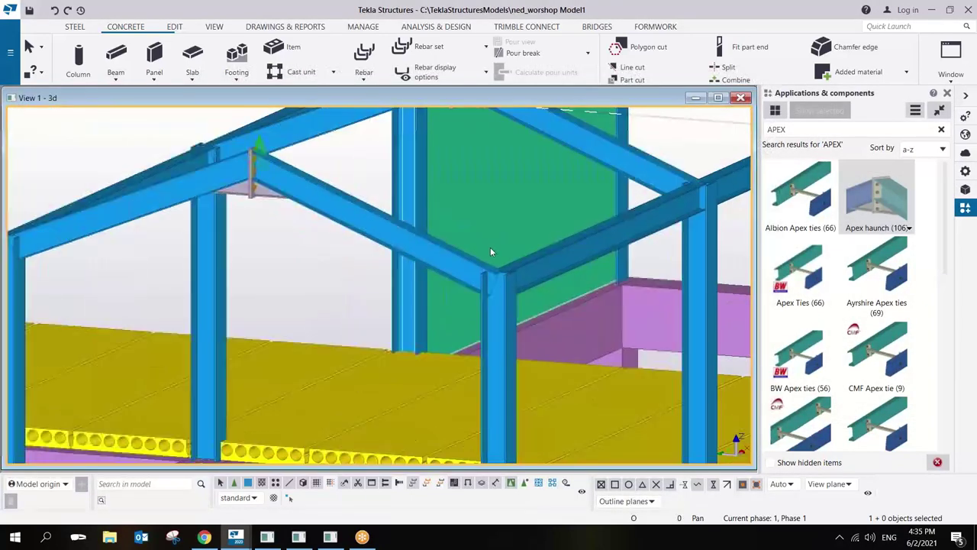
scroll(493, 263, up, 5)
Search for 'EAVE' and open the Eaves haunch (102) connection settings.
ctrl+middle_drag(495, 284, 557, 208)
double_click(787, 130)
text(E)
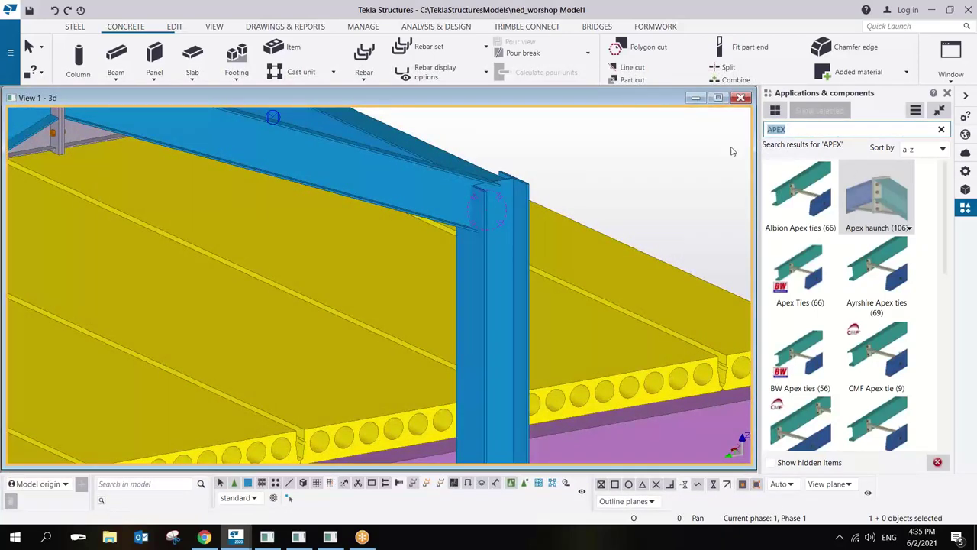
text(AE)
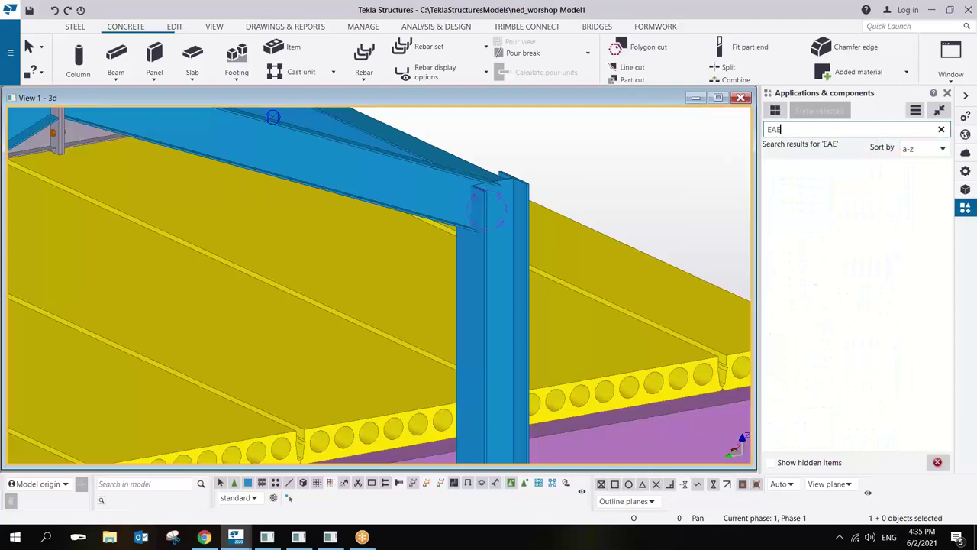
key(BackSpace)
text(VE)
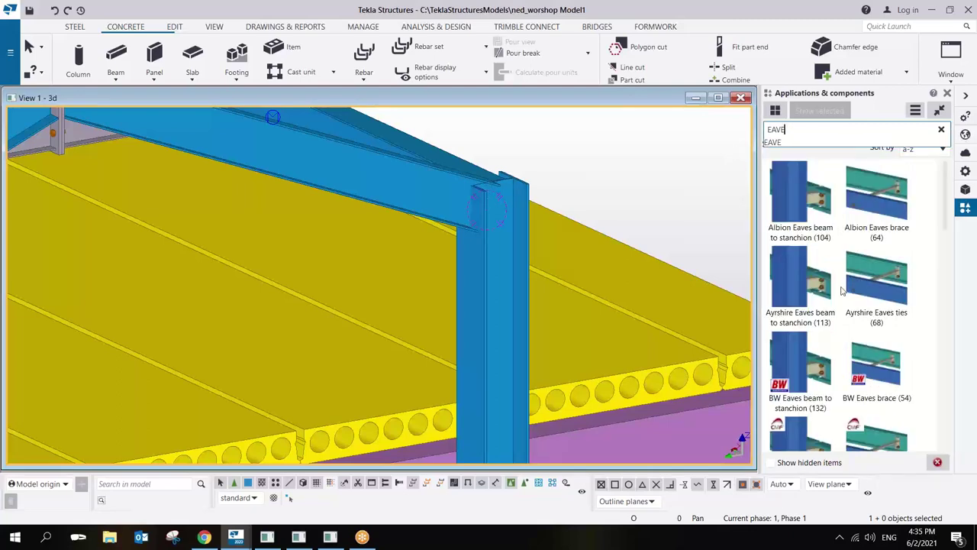
scroll(842, 291, down, 5)
scroll(842, 292, up, 2)
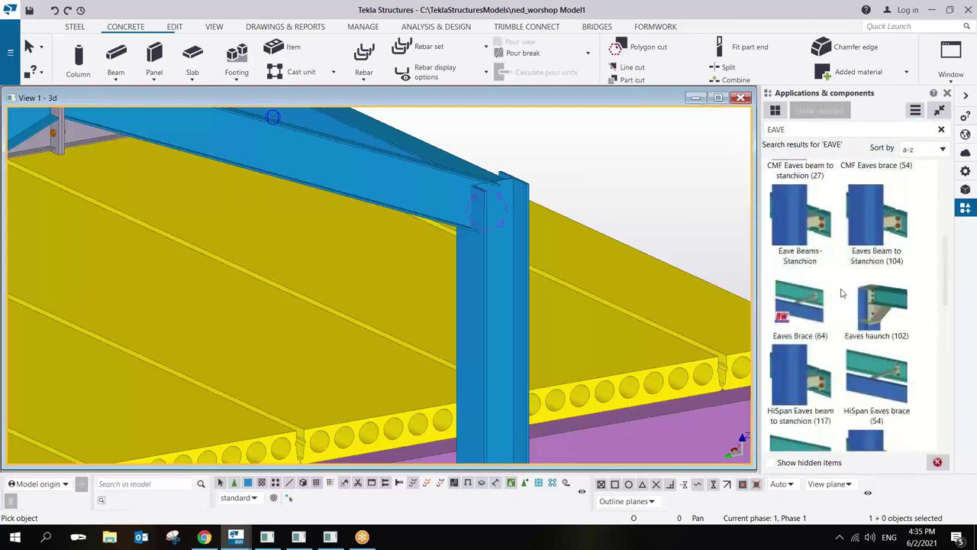
click(878, 315)
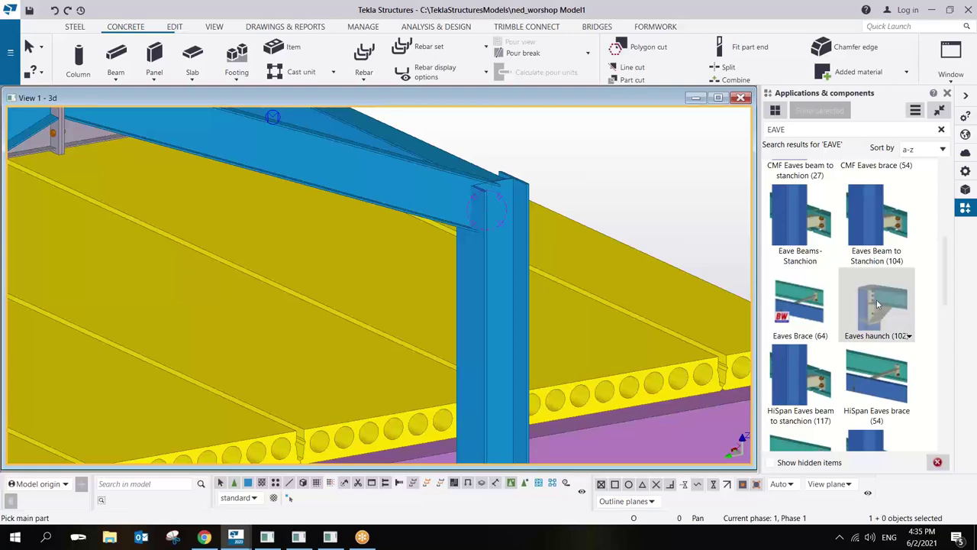
double_click(875, 300)
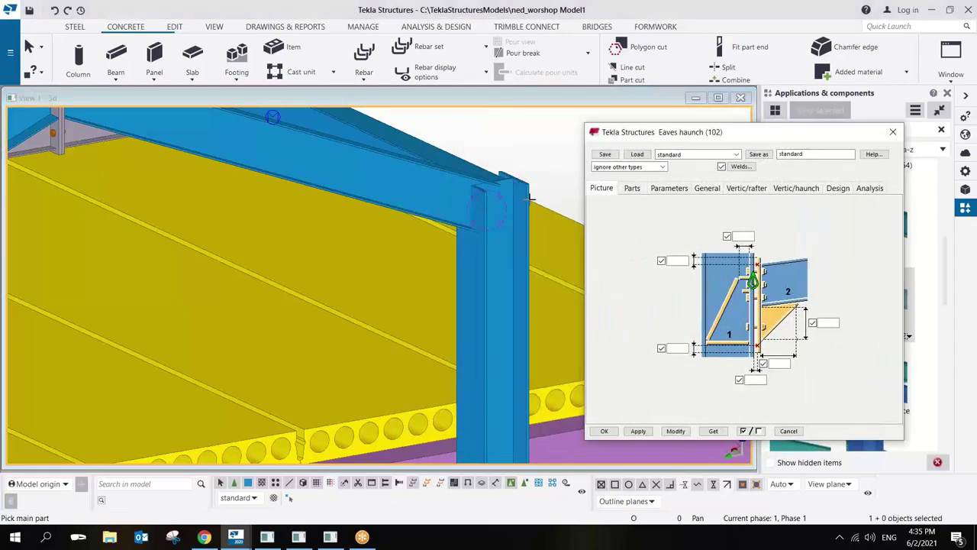
Choose the third haunch layout and set the vertical haunch bolts to 350, 2 rows, 70.00 and 150.00.
scroll(505, 195, up, 2)
click(633, 189)
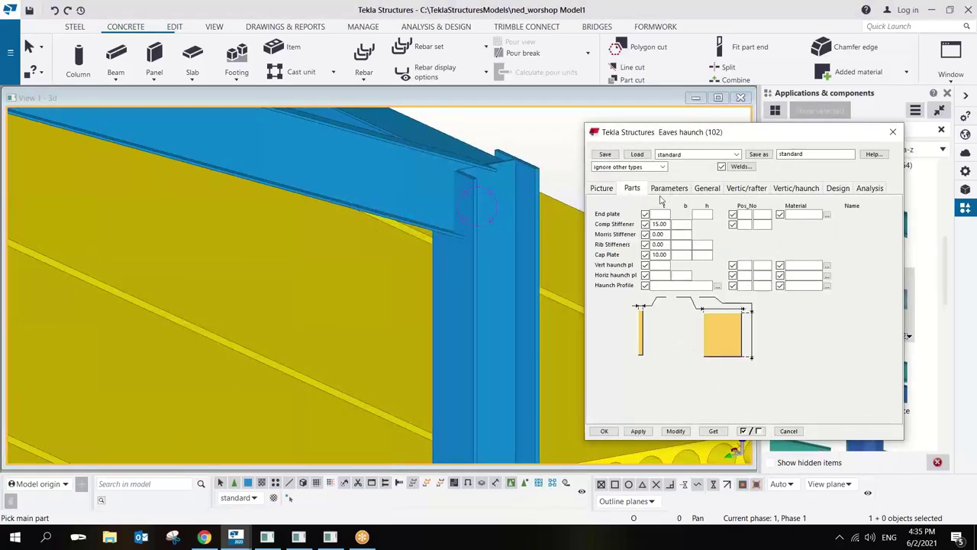
click(670, 191)
click(836, 391)
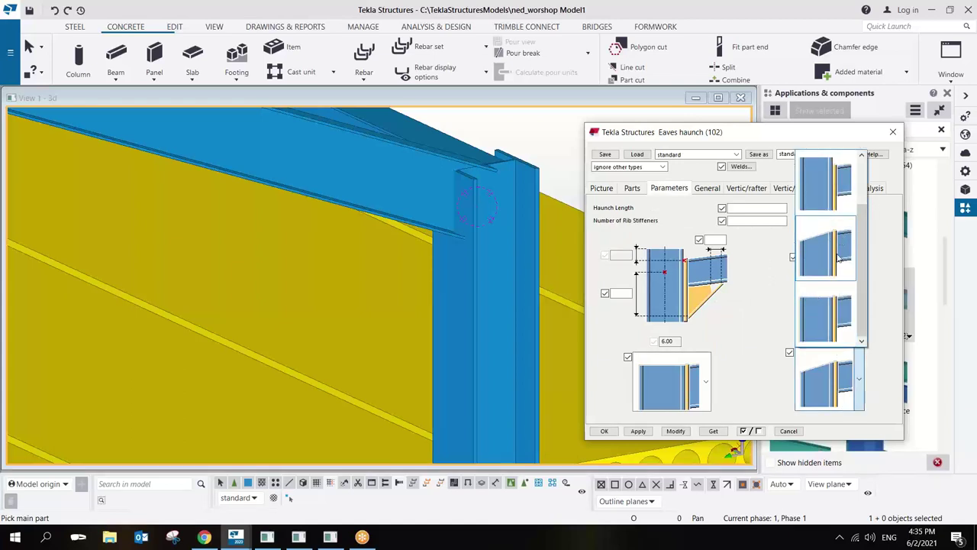
click(828, 307)
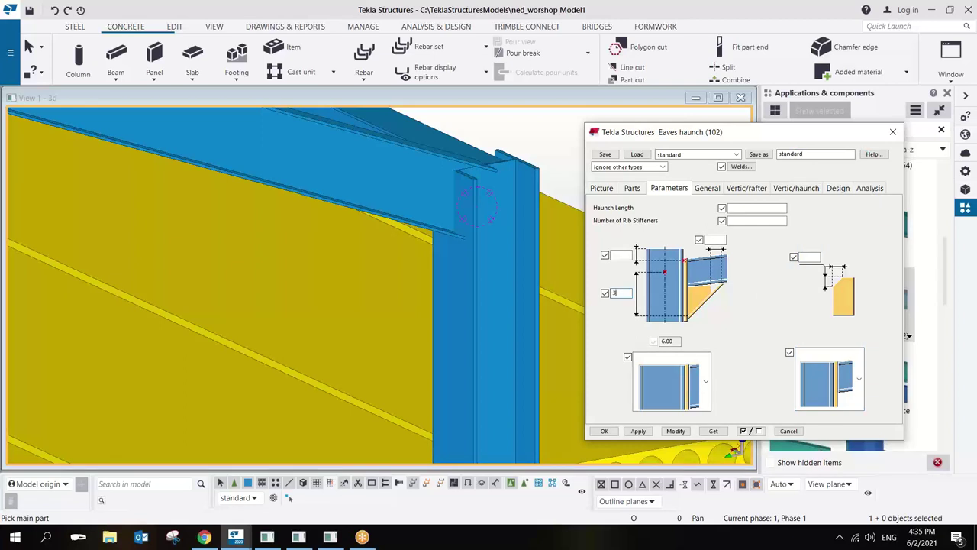
click(794, 188)
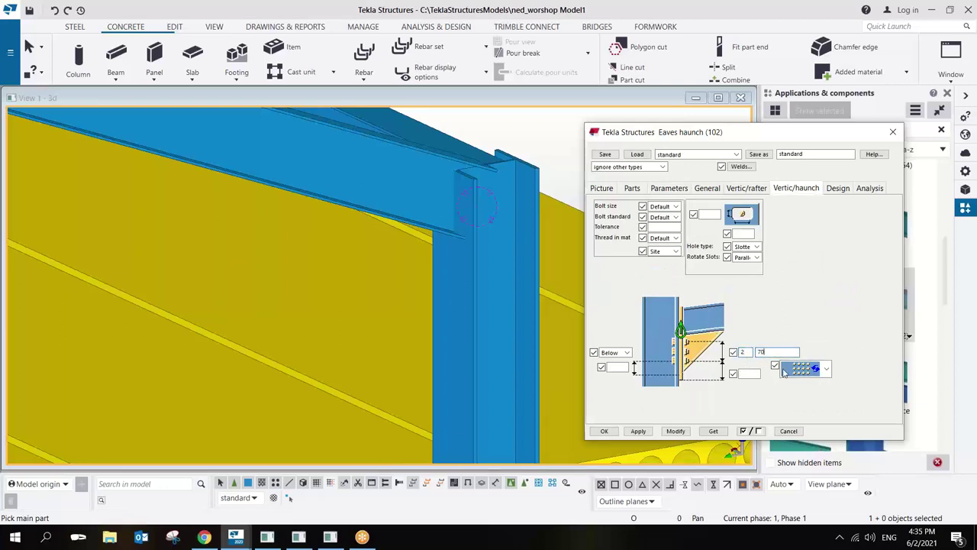
click(744, 372)
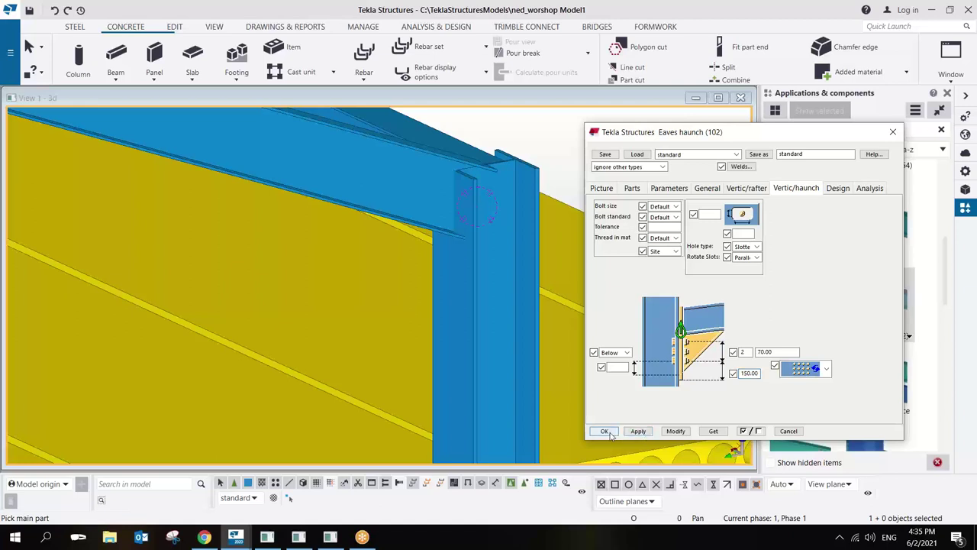
Create the first eaves haunch by picking a column, then its rafter.
click(529, 181)
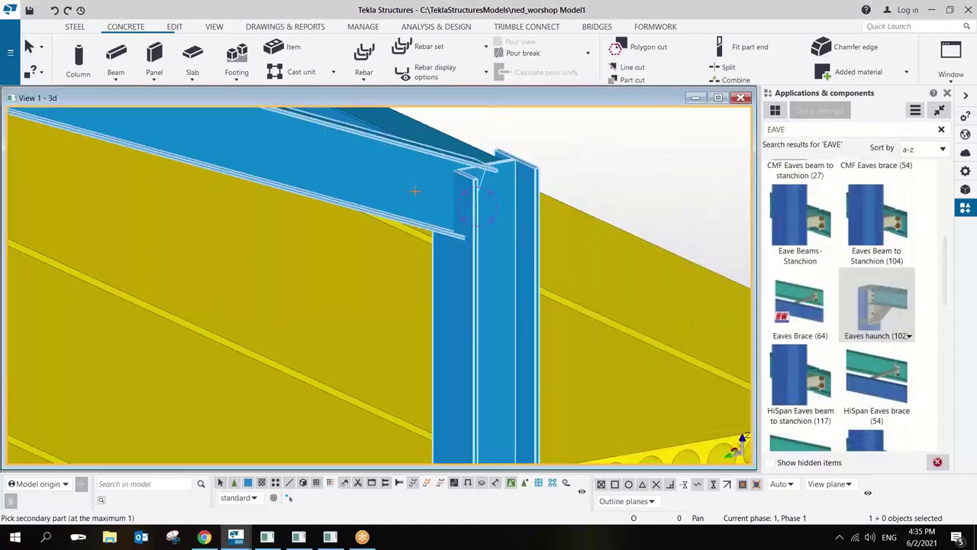
click(371, 200)
scroll(371, 222, down, 3)
scroll(369, 250, up, 5)
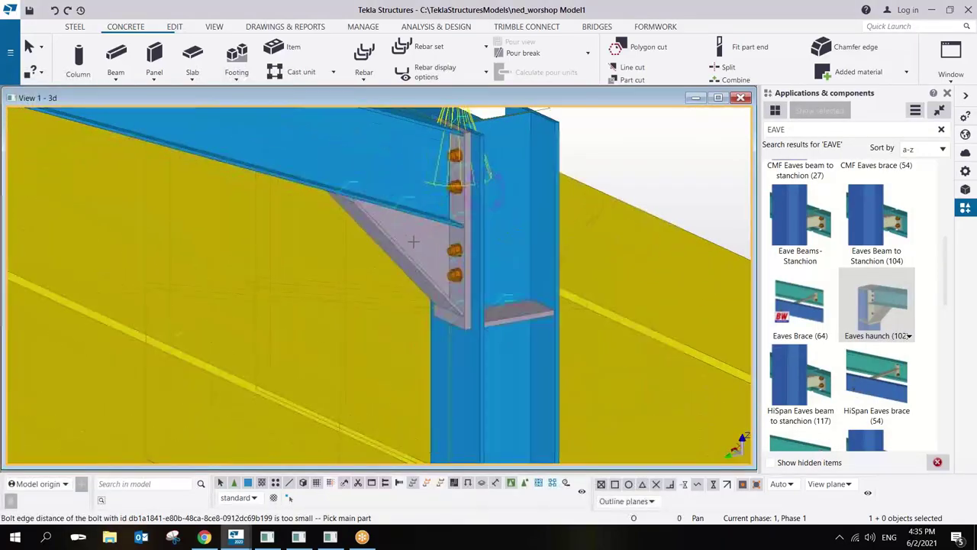
ctrl+middle_drag(369, 251, 321, 166)
Create the second eaves haunch on the other column and rafter, then restore the view.
click(445, 233)
click(444, 234)
right_click(320, 166)
right_click(298, 159)
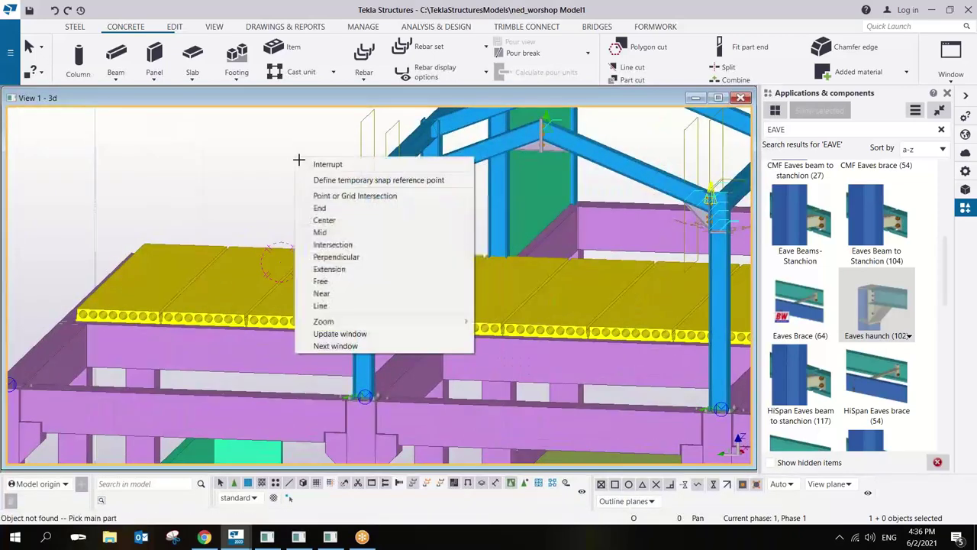
click(298, 157)
click(353, 219)
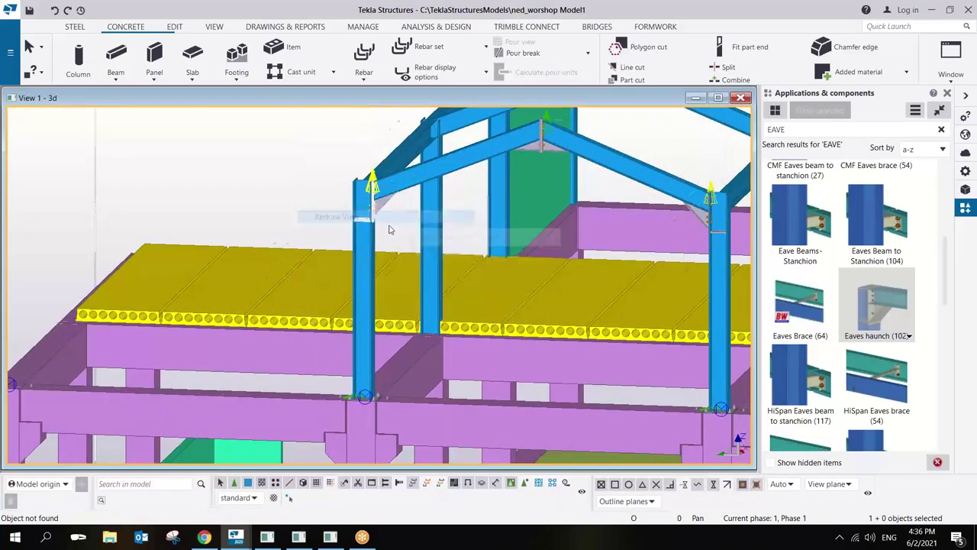
Orbit, pan and zoom around the portal frames to inspect the new haunch connections.
ctrl+middle_drag(579, 204, 462, 226)
scroll(440, 240, up, 5)
scroll(438, 237, down, 5)
scroll(462, 227, up, 5)
scroll(507, 170, down, 2)
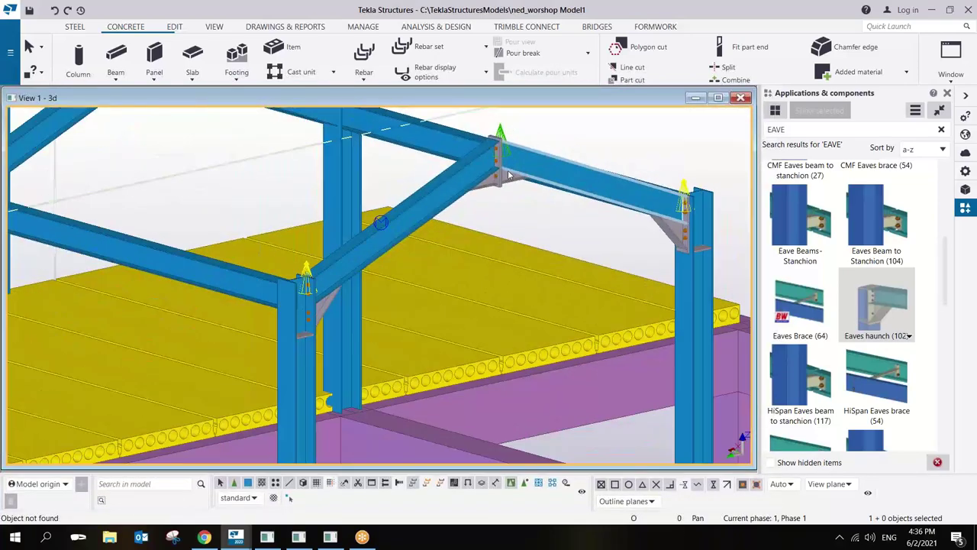
scroll(508, 169, up, 2)
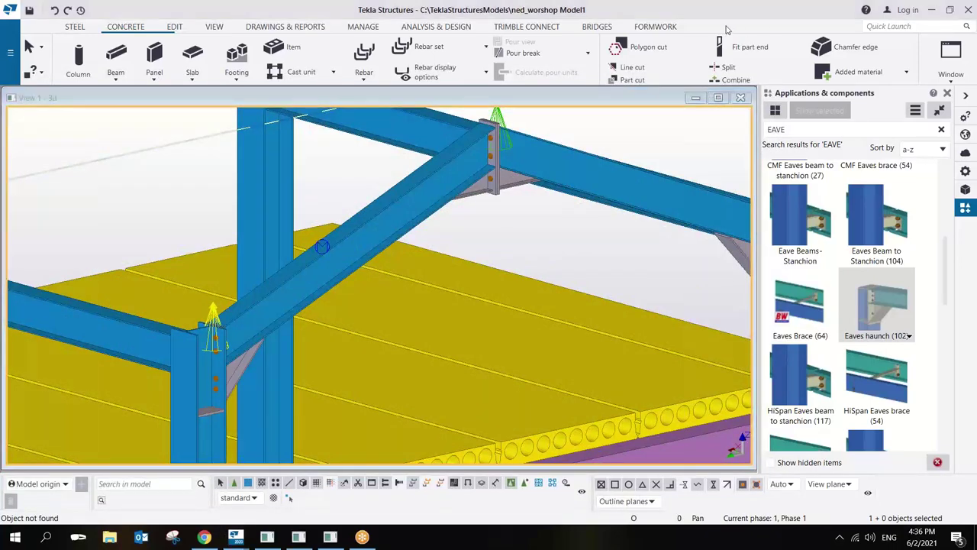
middle_drag(511, 240, 432, 241)
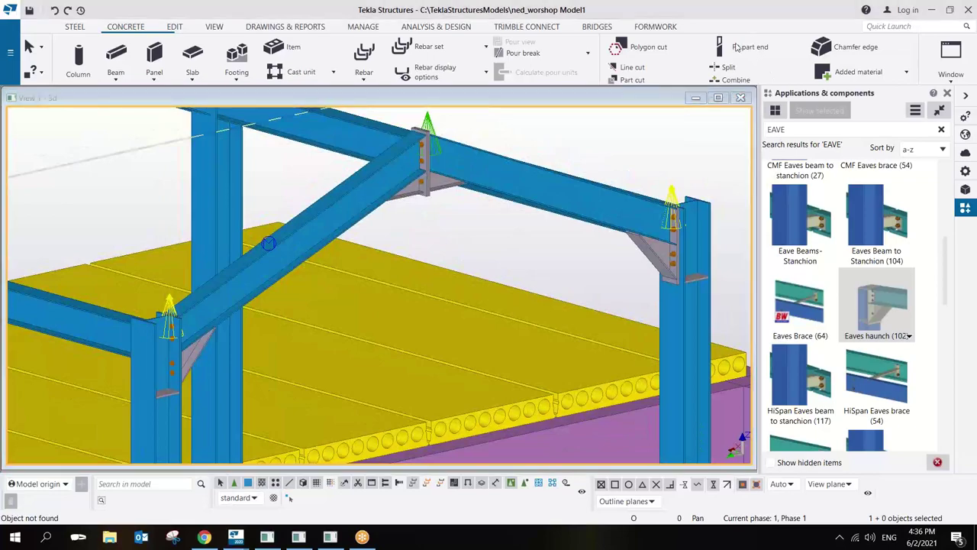
scroll(542, 213, down, 5)
scroll(372, 311, up, 5)
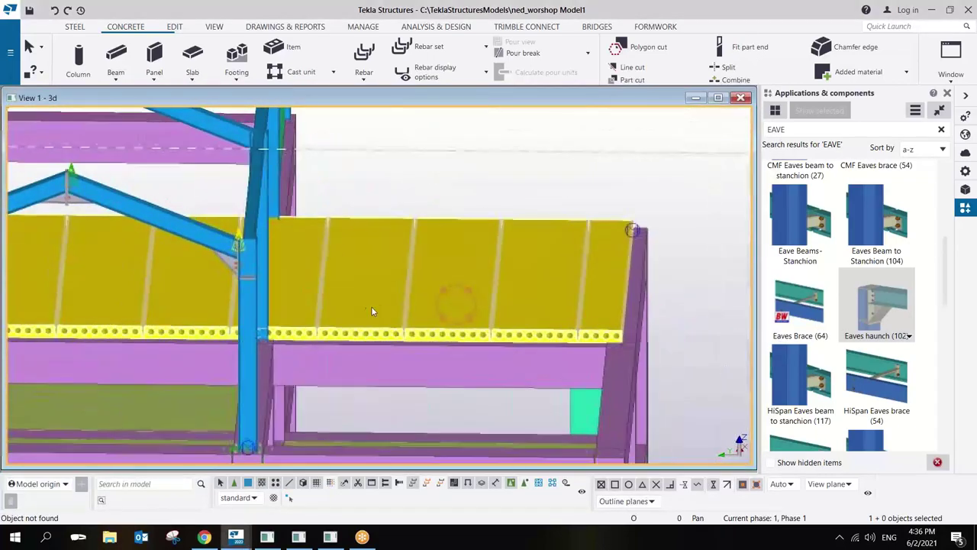
ctrl+middle_drag(371, 311, 431, 292)
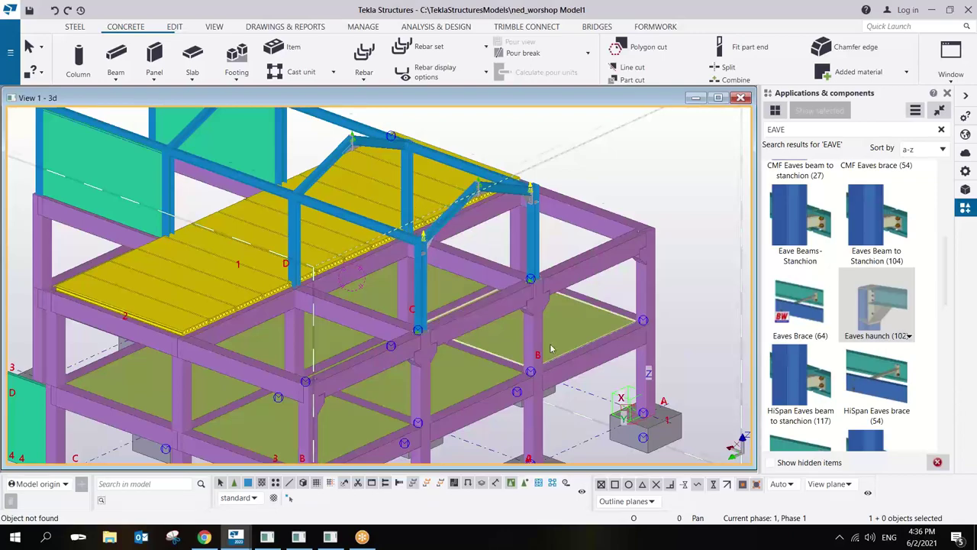
scroll(503, 339, down, 3)
scroll(504, 338, up, 3)
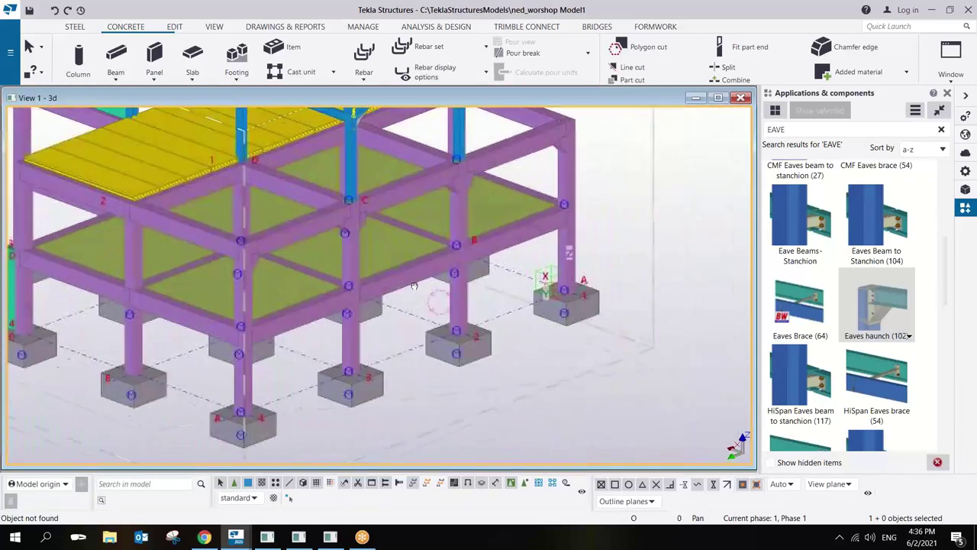
scroll(454, 309, up, 5)
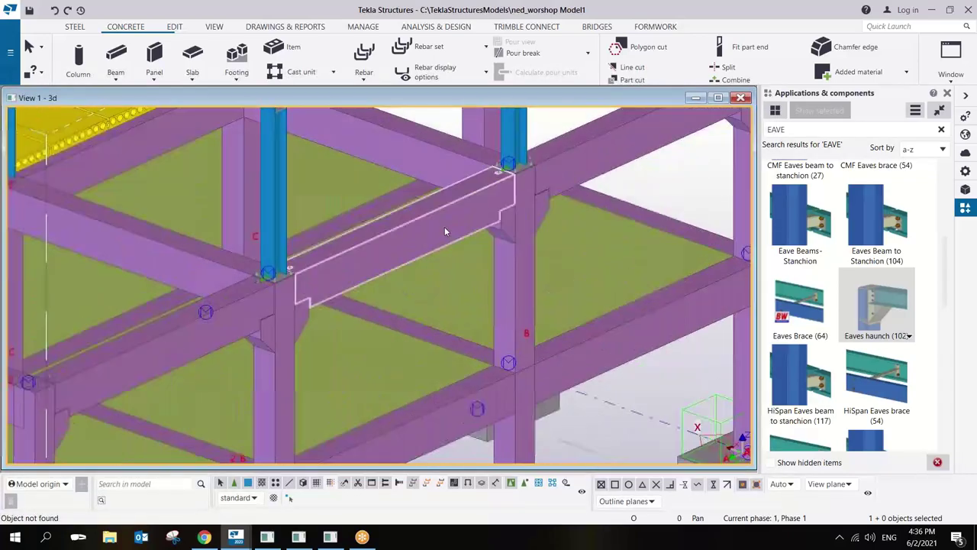
right_click(445, 231)
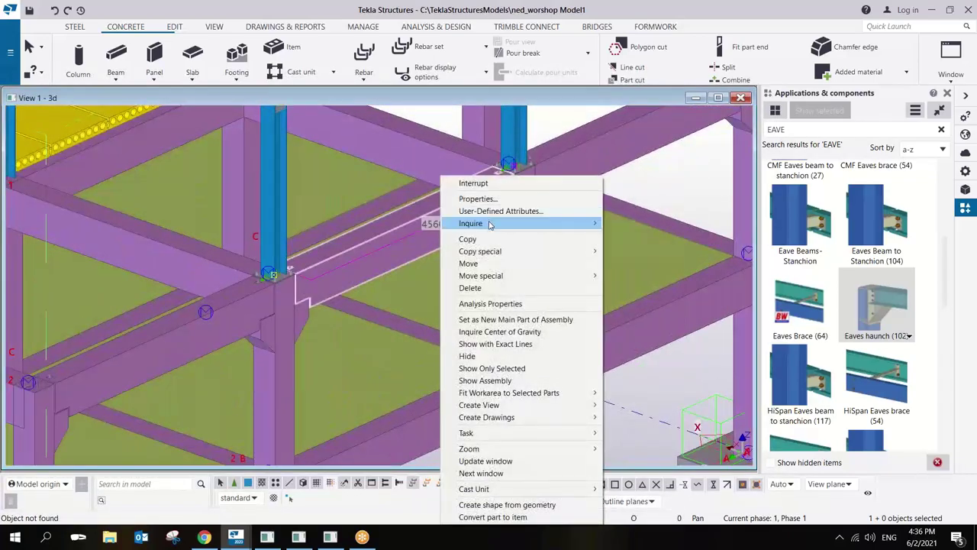
mouse_move(492, 225)
click(632, 235)
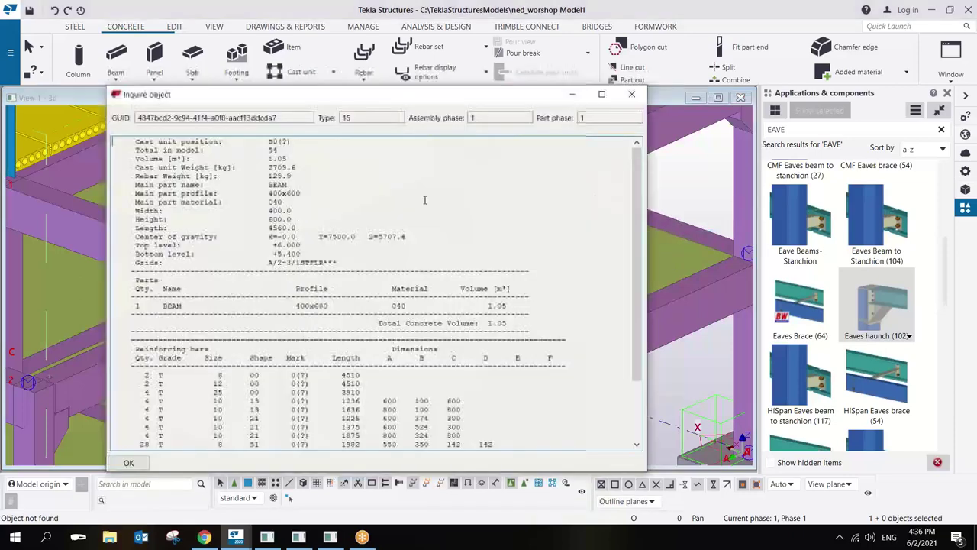
drag(289, 141, 118, 136)
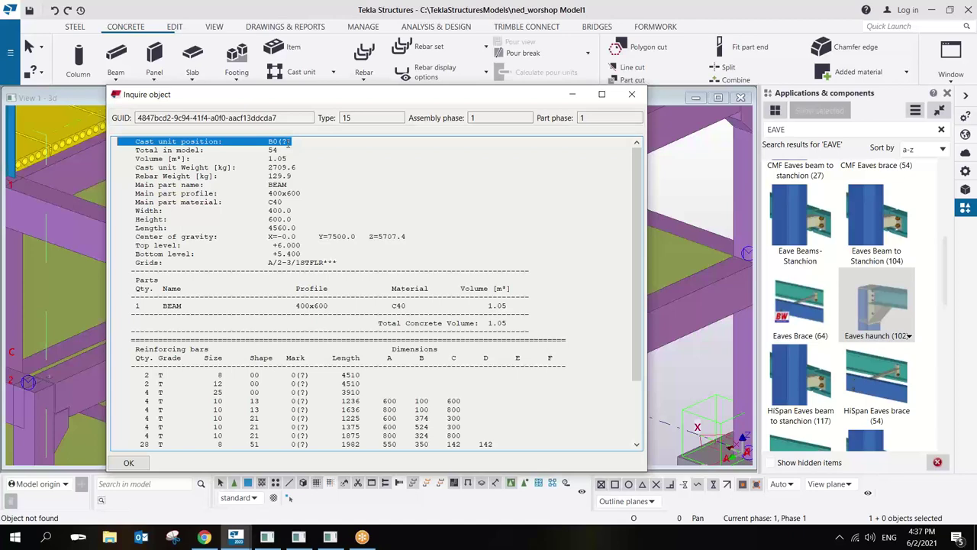
scroll(284, 196, down, 3)
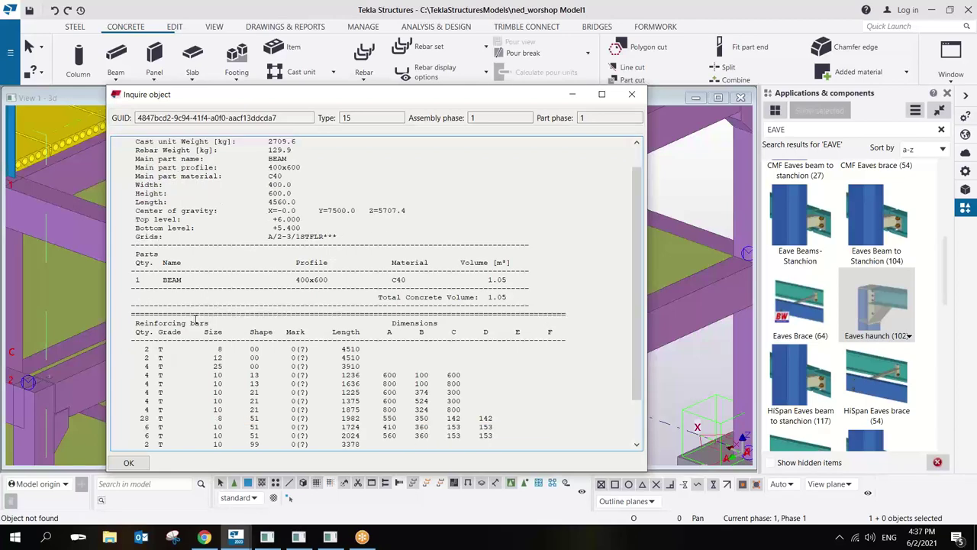
drag(145, 296, 493, 392)
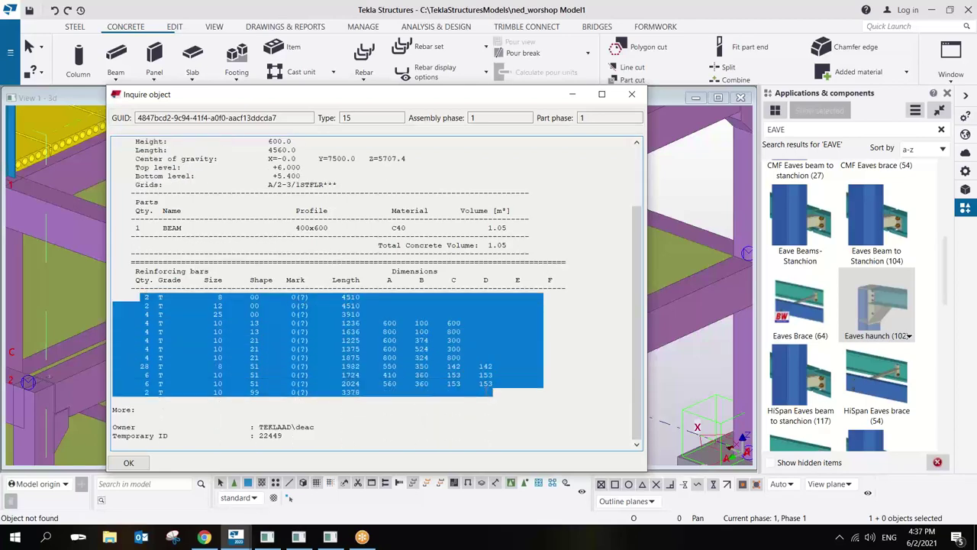
click(631, 93)
scroll(232, 287, down, 3)
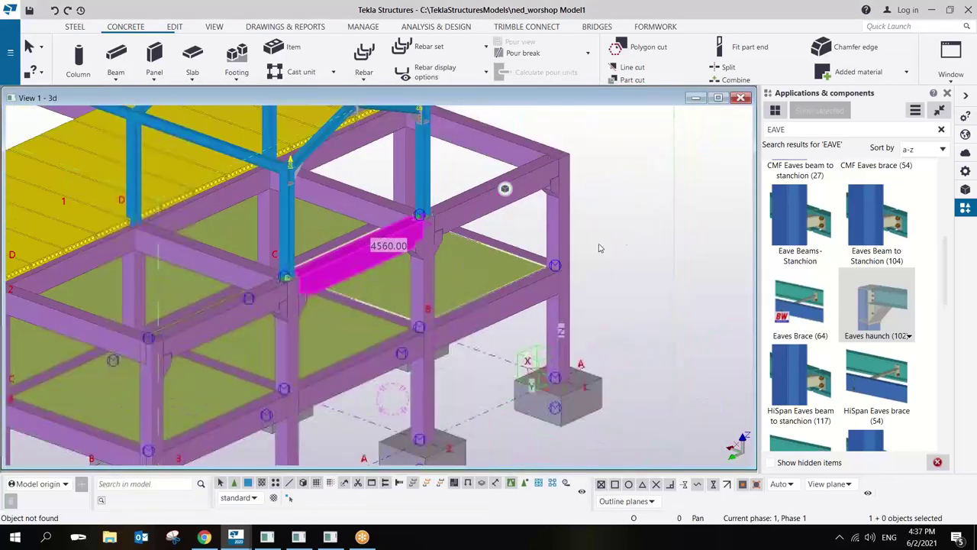
scroll(385, 229, up, 3)
mouse_move(381, 259)
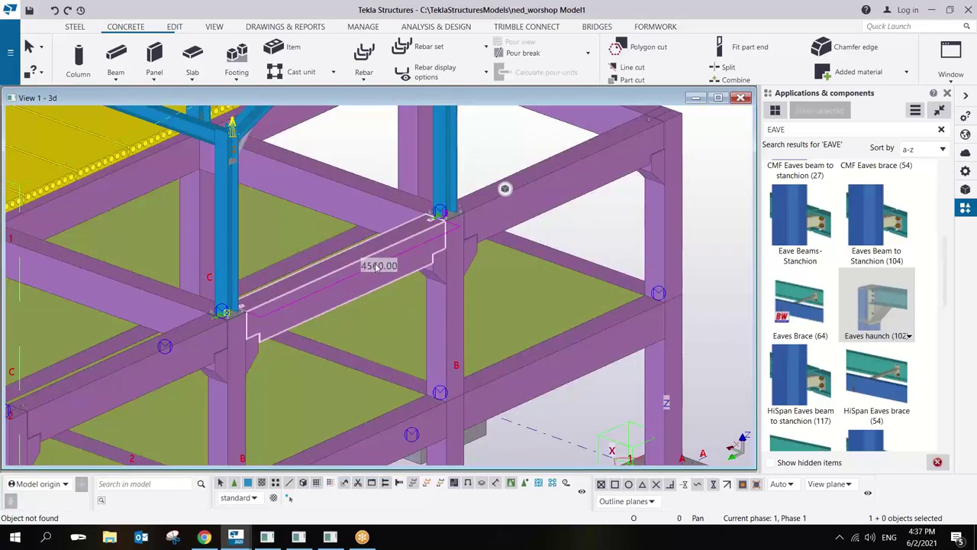
scroll(252, 244, down, 4)
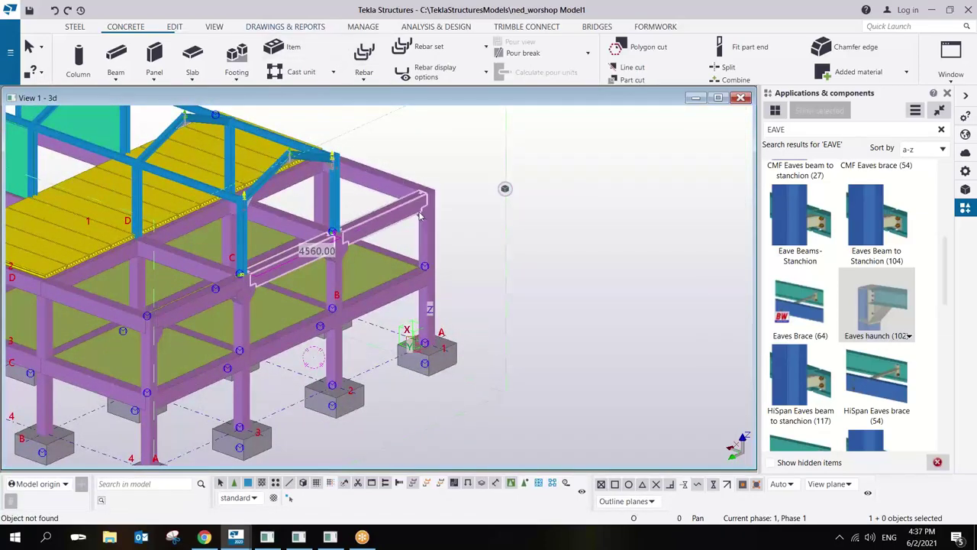
scroll(511, 275, up, 3)
Run Number modified objects from the Perform numbering menu on the Drawings & Reports tab.
click(639, 186)
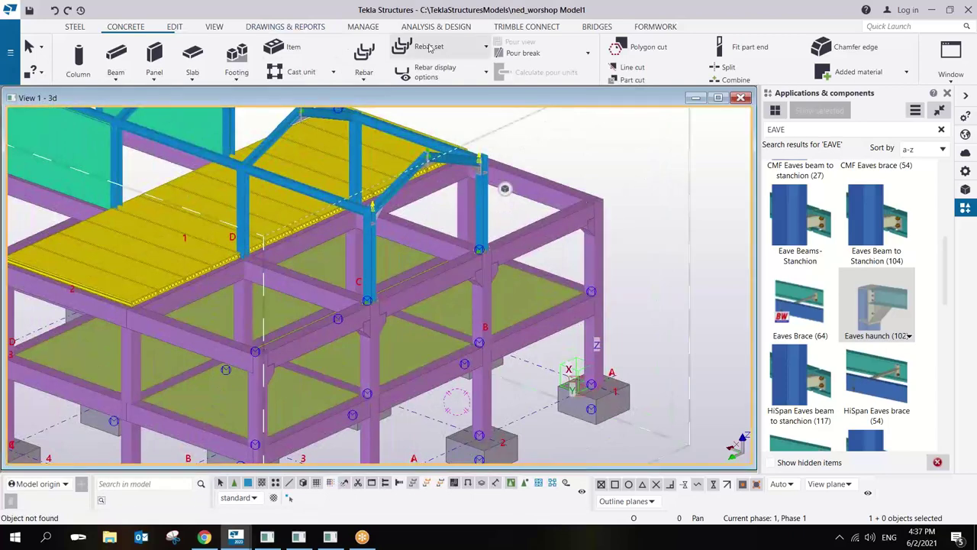
click(301, 31)
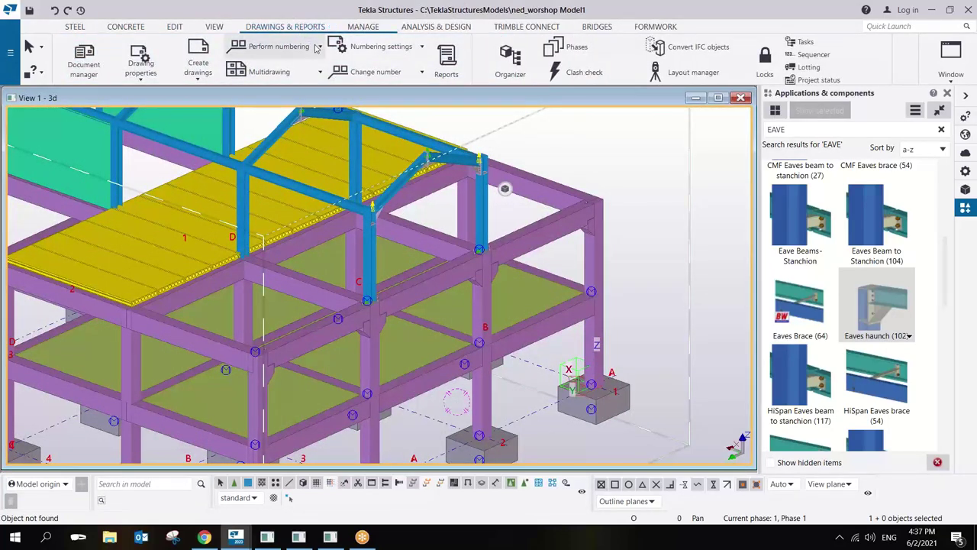
click(320, 47)
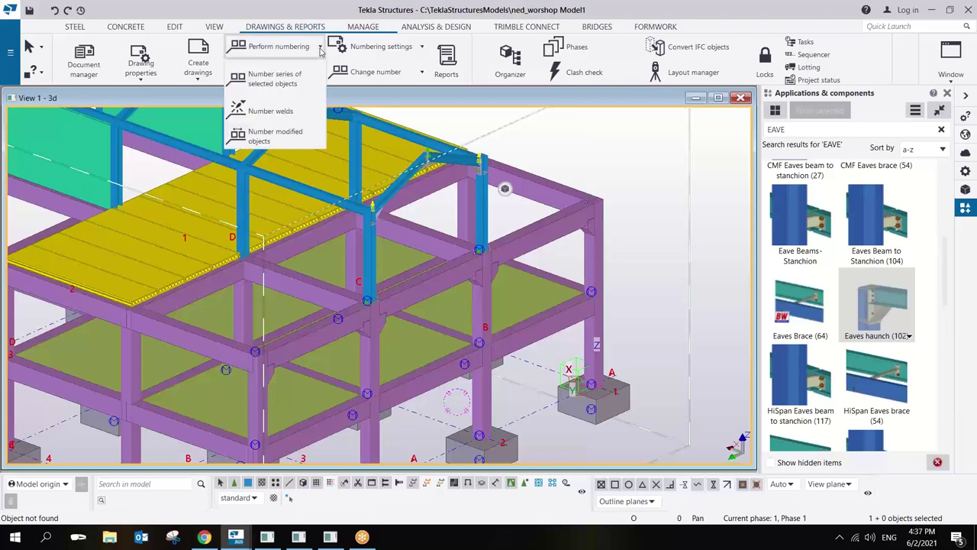
click(267, 139)
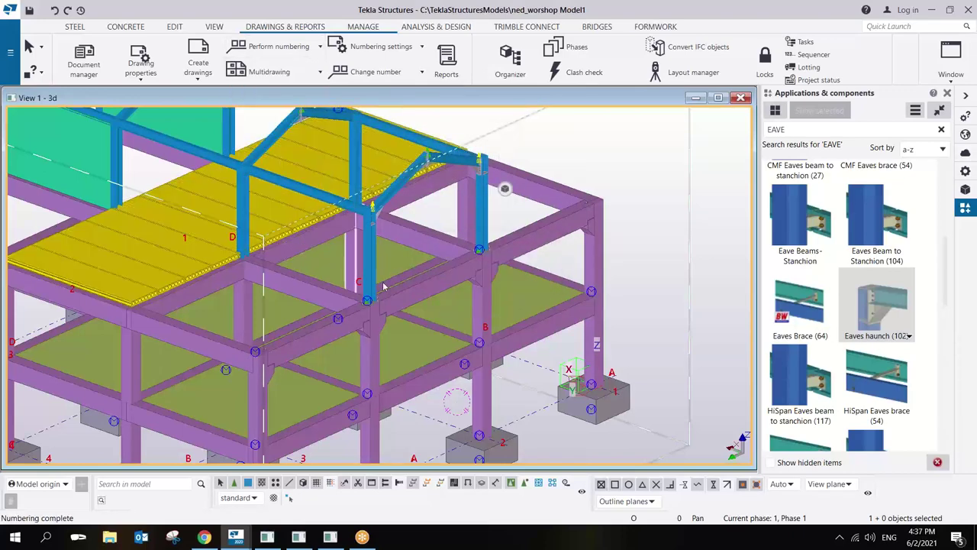
middle_drag(453, 296, 403, 290)
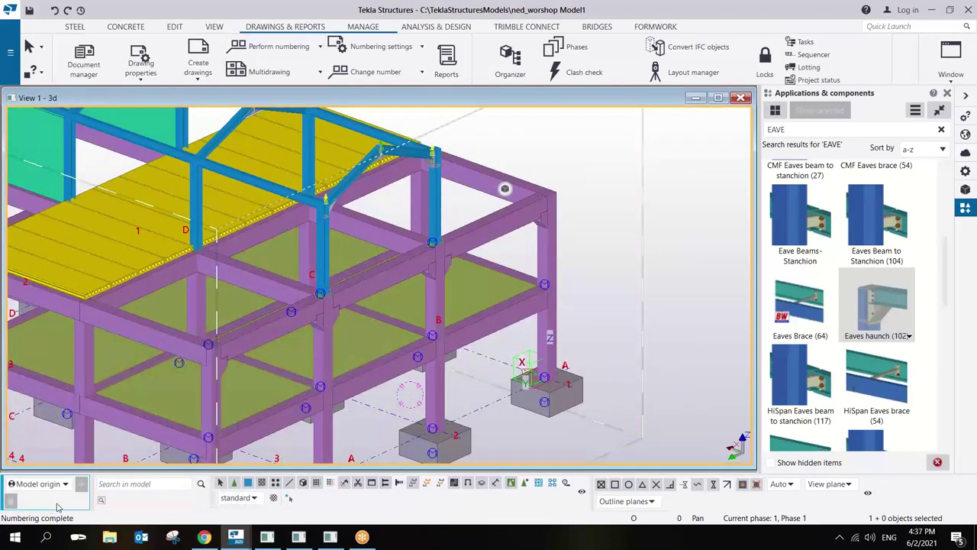
scroll(336, 251, up, 5)
right_click(394, 268)
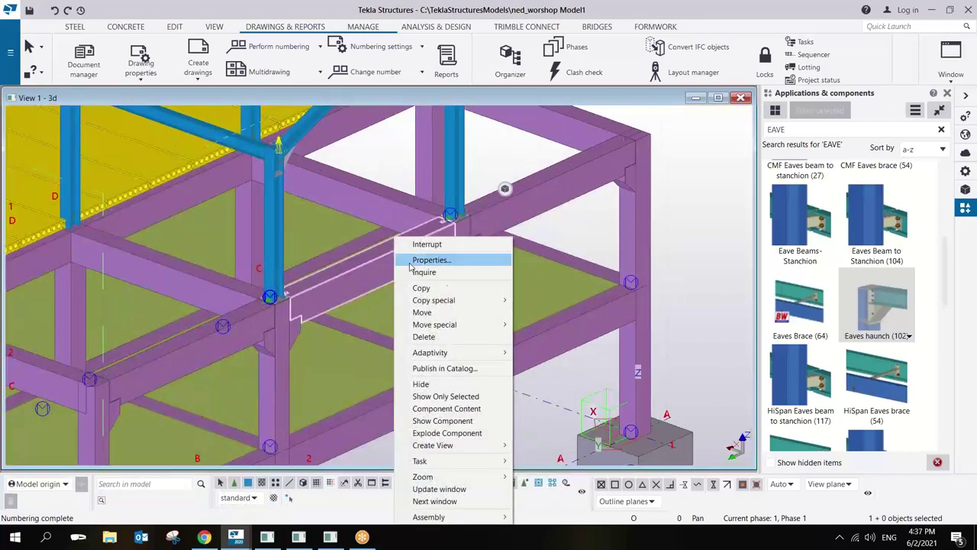
click(449, 273)
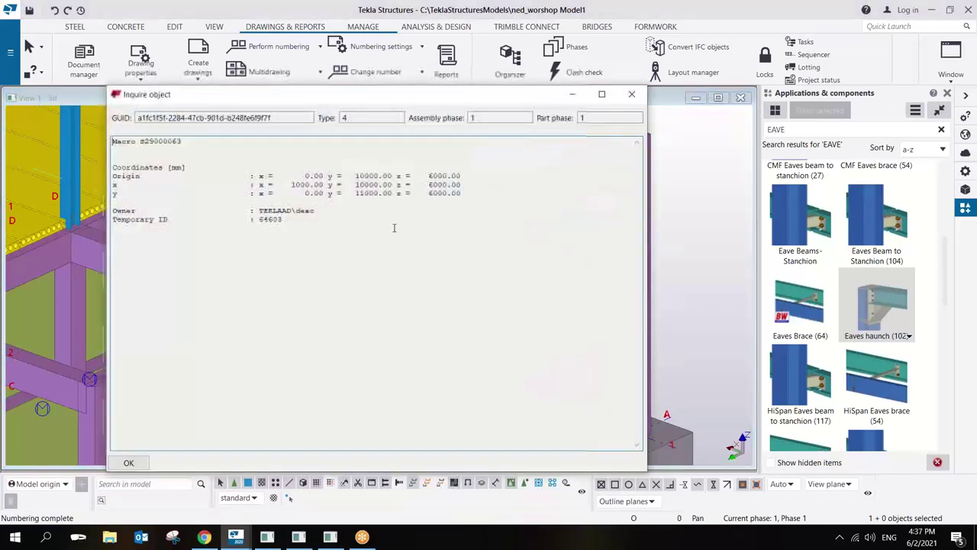
click(631, 95)
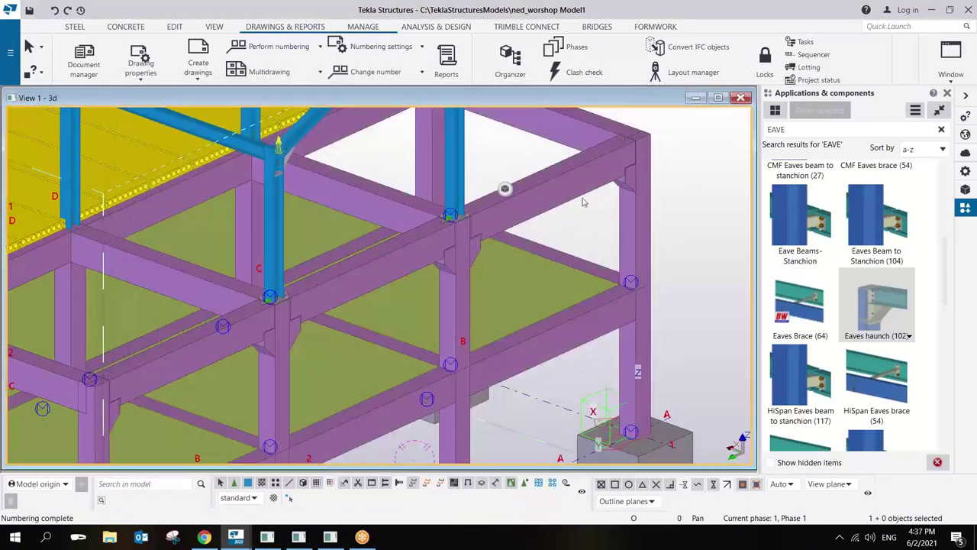
right_click(396, 253)
mouse_move(461, 229)
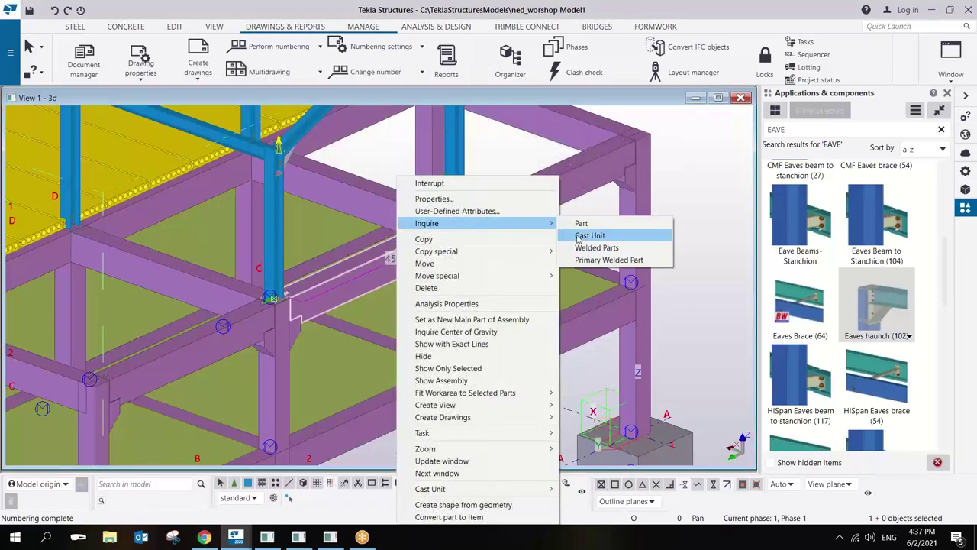
click(581, 234)
drag(286, 140, 97, 143)
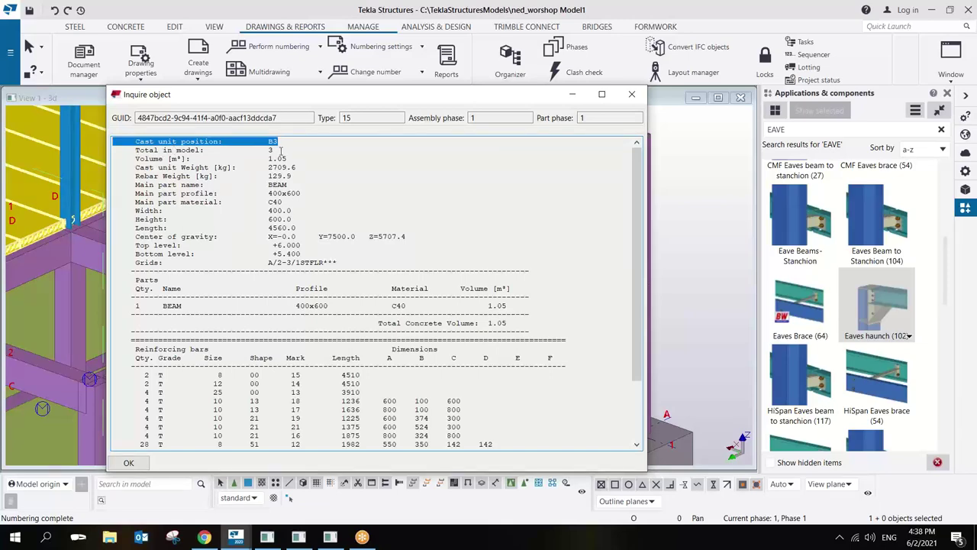
drag(283, 148, 112, 146)
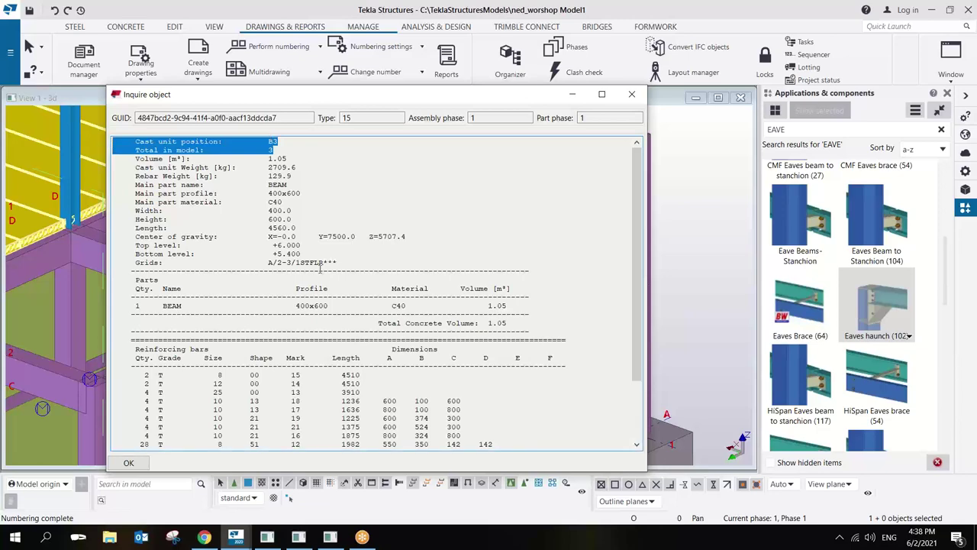
scroll(320, 269, down, 3)
drag(132, 296, 483, 386)
drag(308, 301, 489, 126)
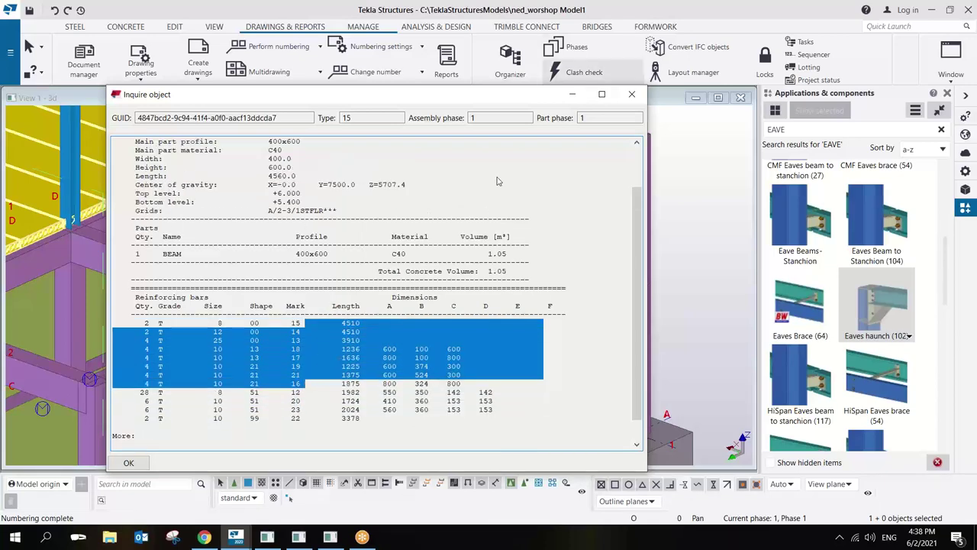
click(632, 94)
scroll(290, 231, up, 3)
middle_drag(290, 231, 285, 309)
right_click(309, 200)
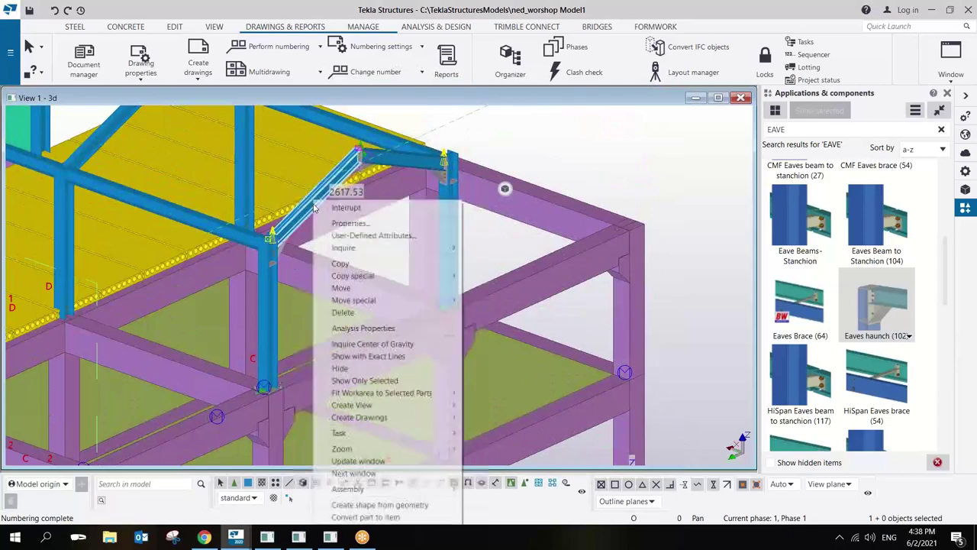
mouse_move(356, 248)
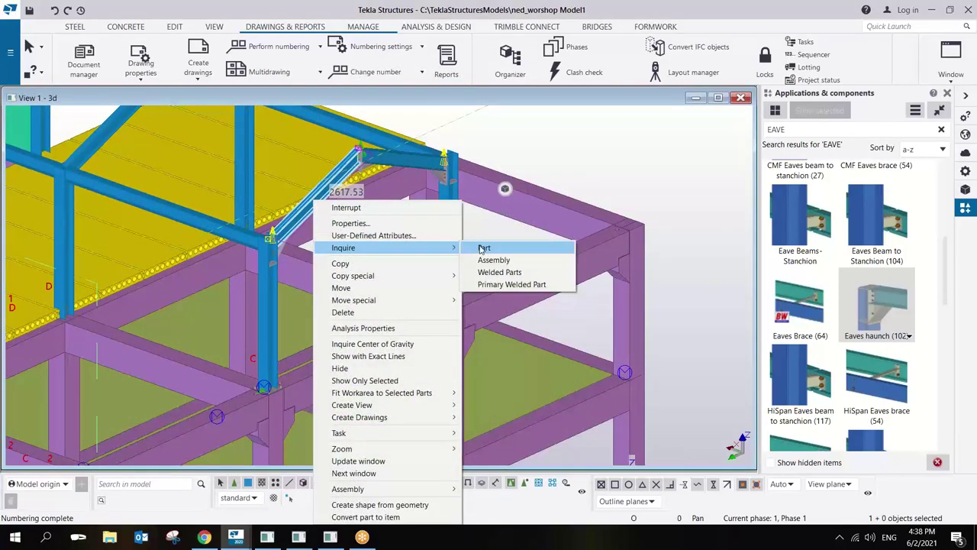
click(491, 261)
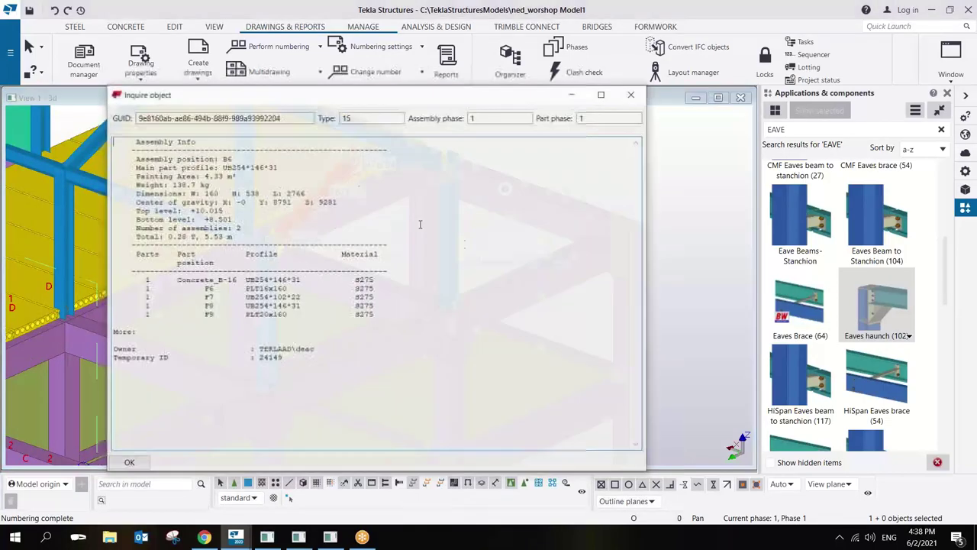
drag(236, 158, 122, 160)
click(112, 164)
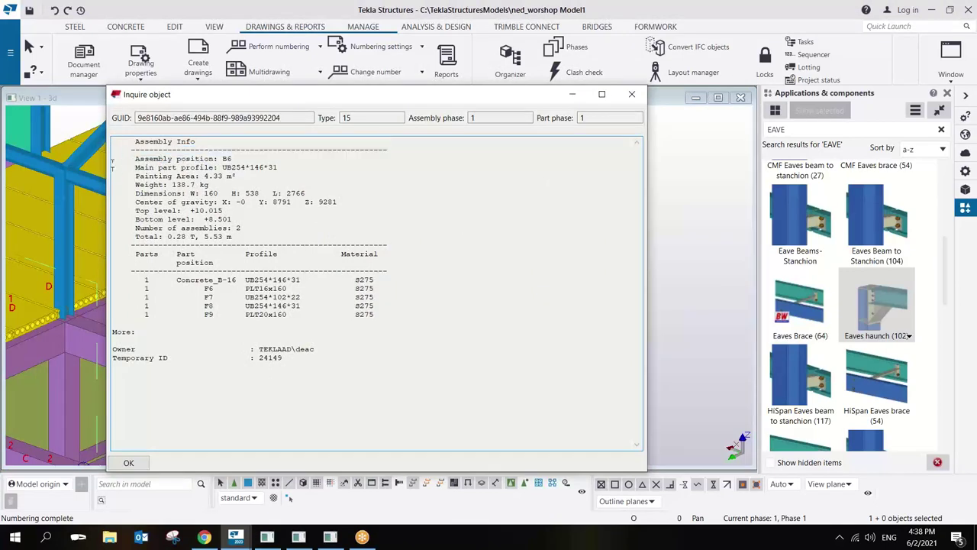
drag(132, 277, 404, 325)
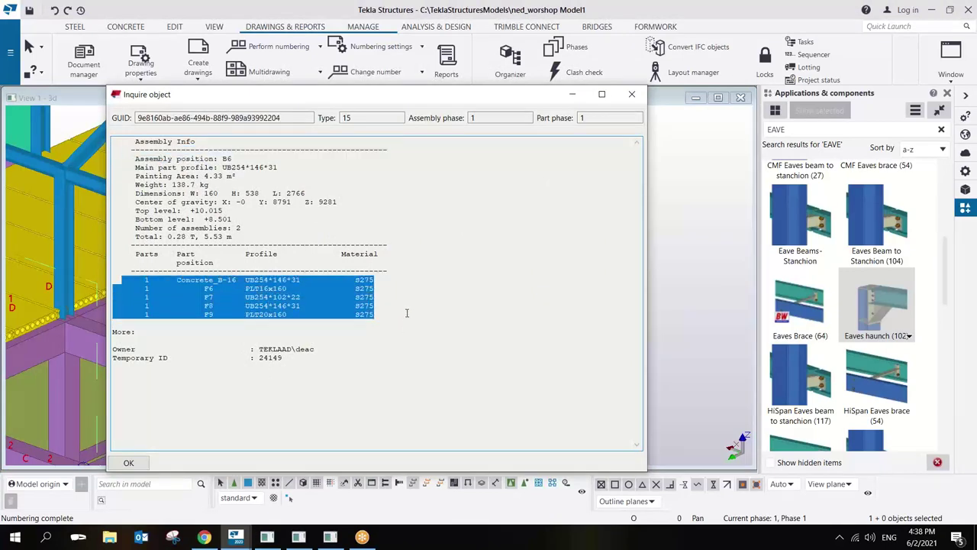
click(632, 93)
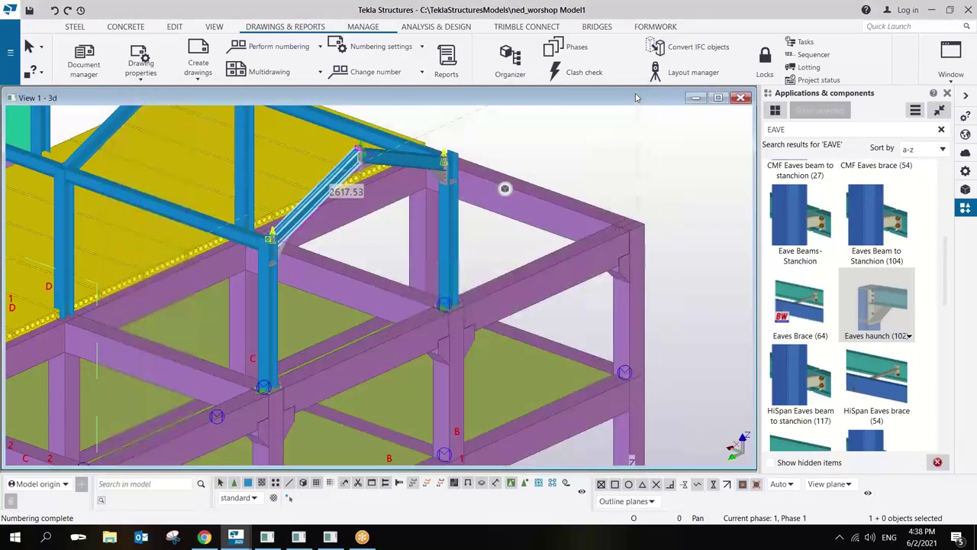
scroll(465, 218, down, 6)
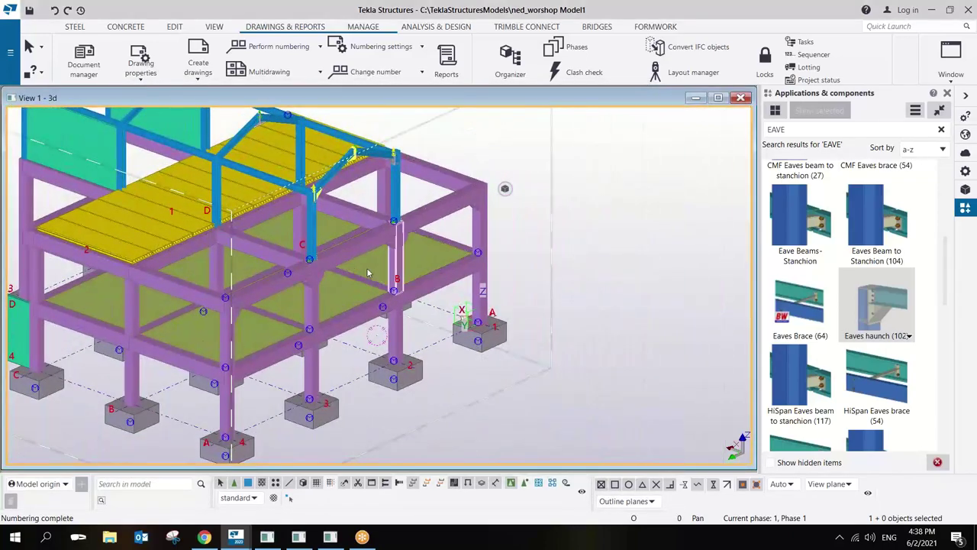
ctrl+middle_drag(315, 234, 415, 267)
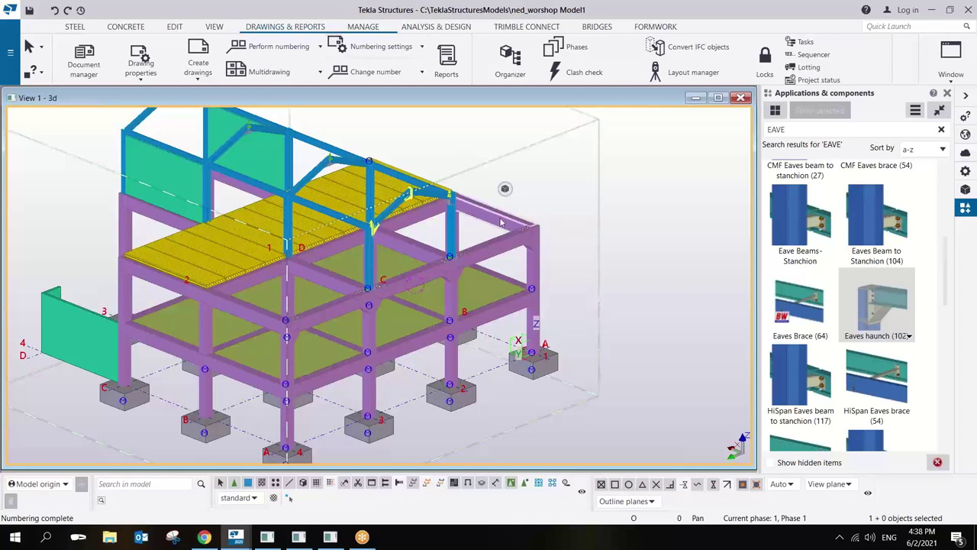
scroll(418, 286, up, 5)
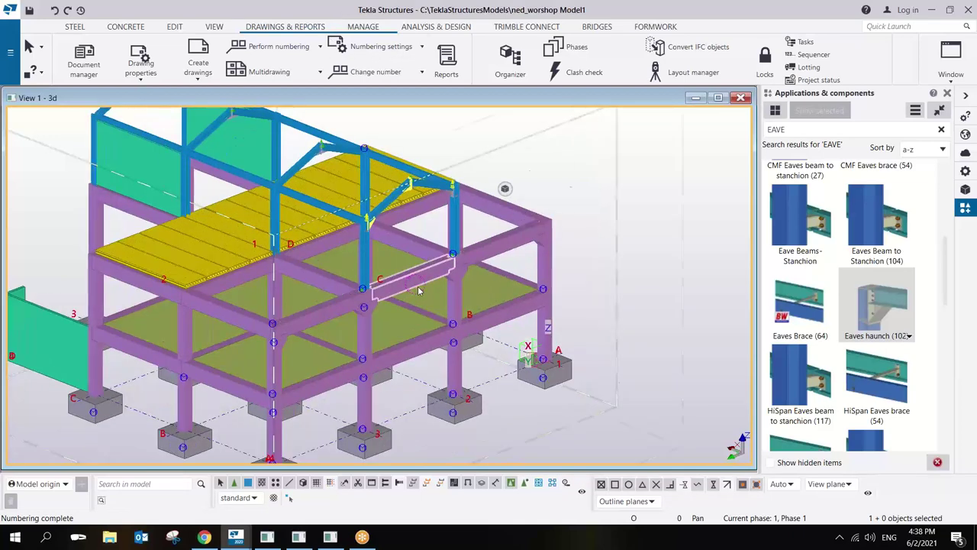
scroll(400, 337, up, 4)
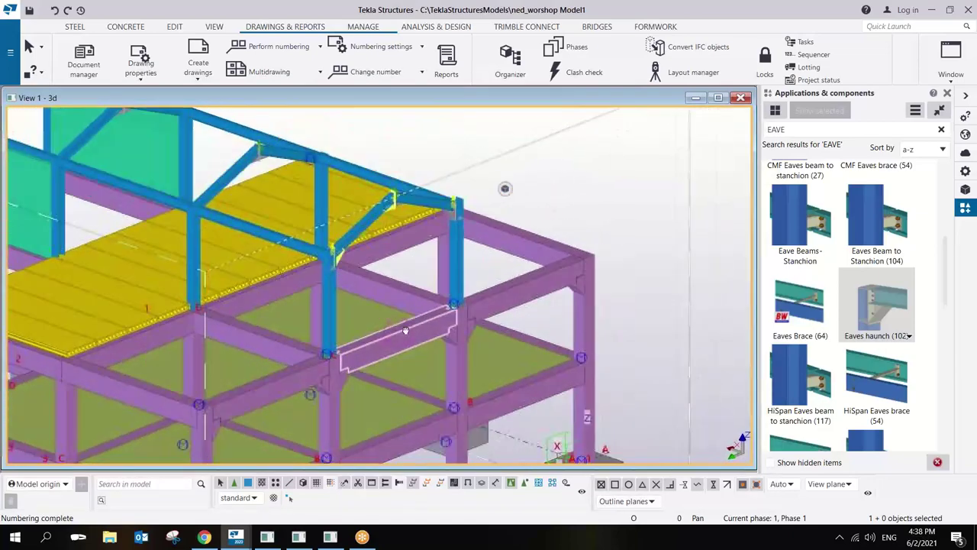
mouse_move(446, 324)
ctrl+middle_down()
mouse_move(474, 329)
mouse_move(430, 319)
ctrl+middle_up()
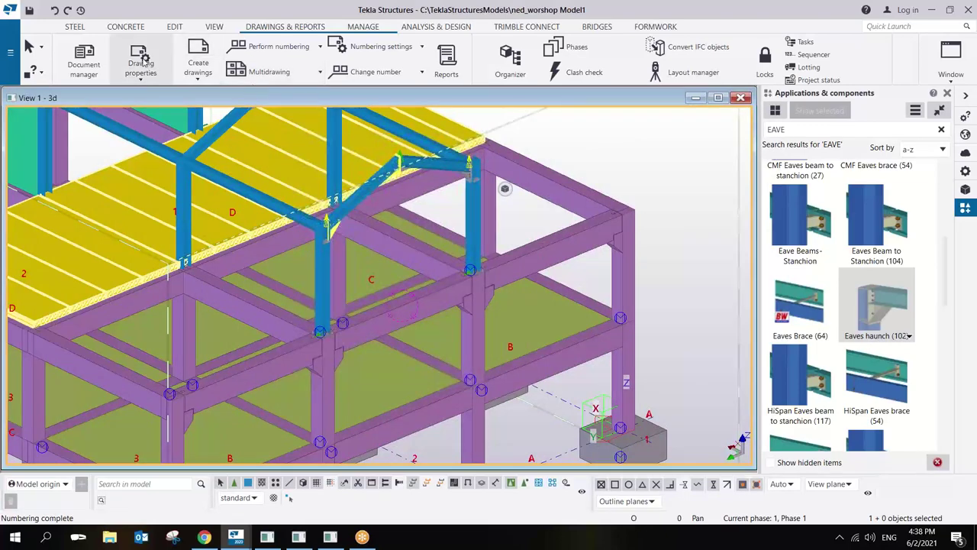
Open the Document manager and position its window over the model.
click(83, 59)
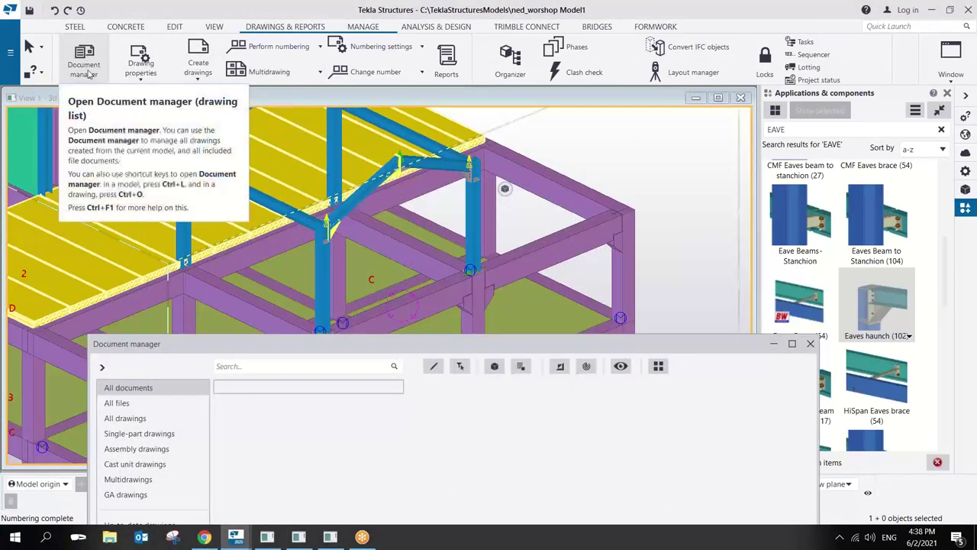
drag(434, 342, 439, 264)
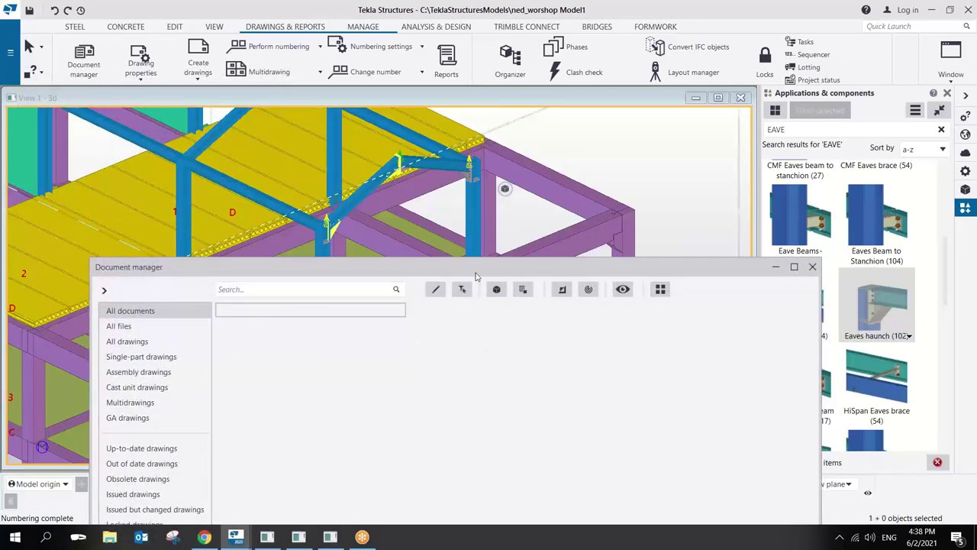
drag(477, 272, 467, 415)
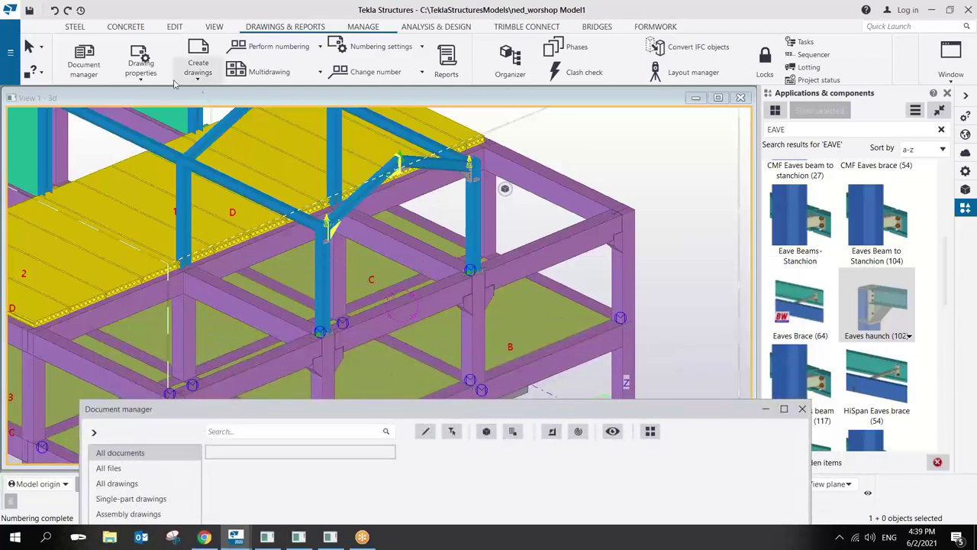
Load the Rebar preset into the cast unit drawing properties and apply it.
click(142, 80)
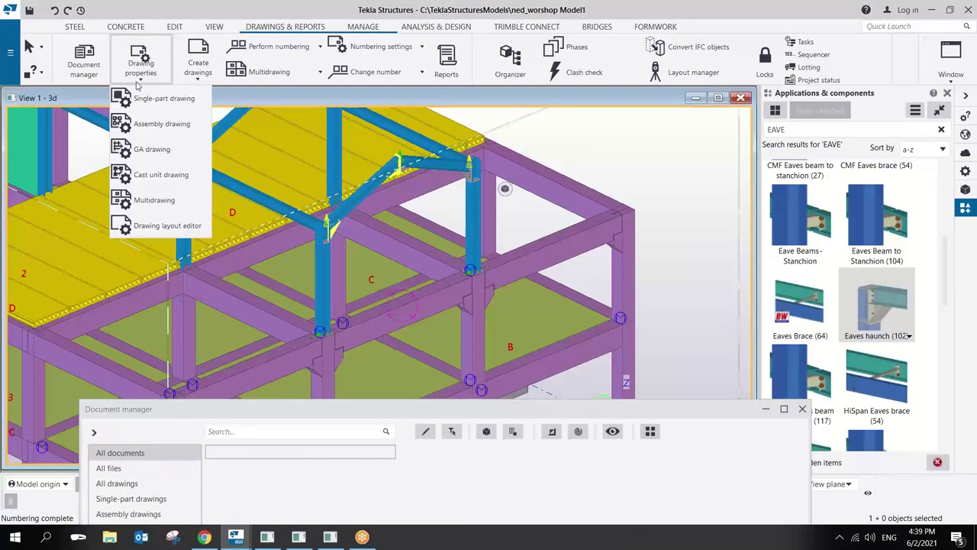
click(158, 175)
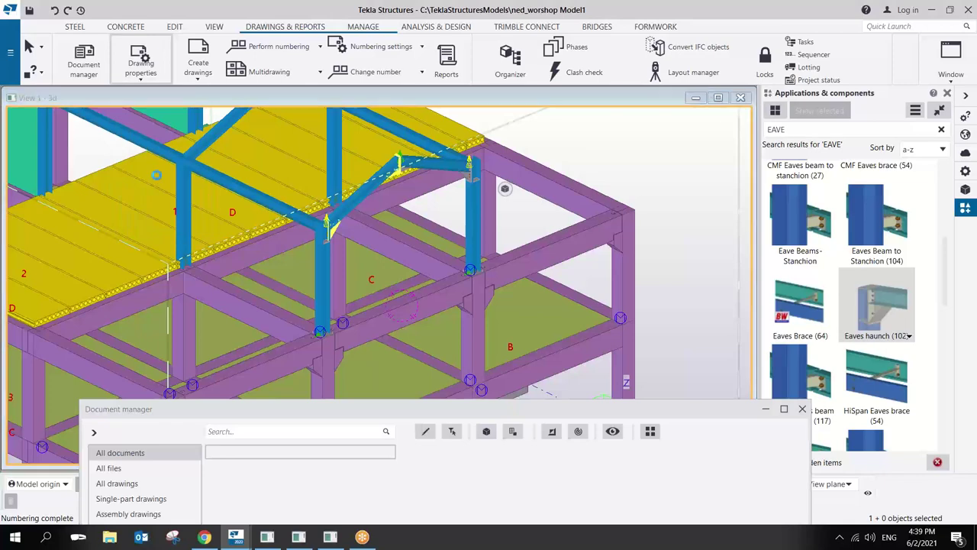
click(290, 52)
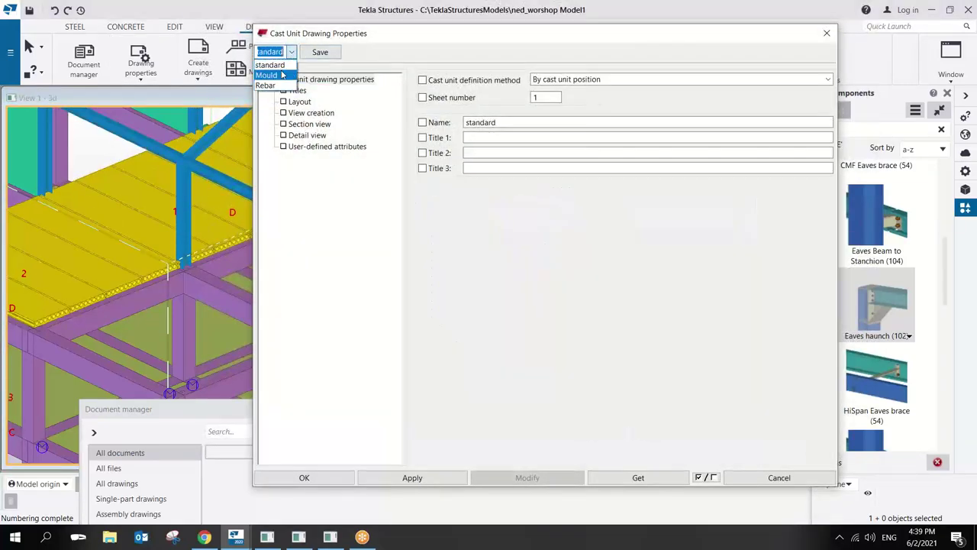
click(279, 87)
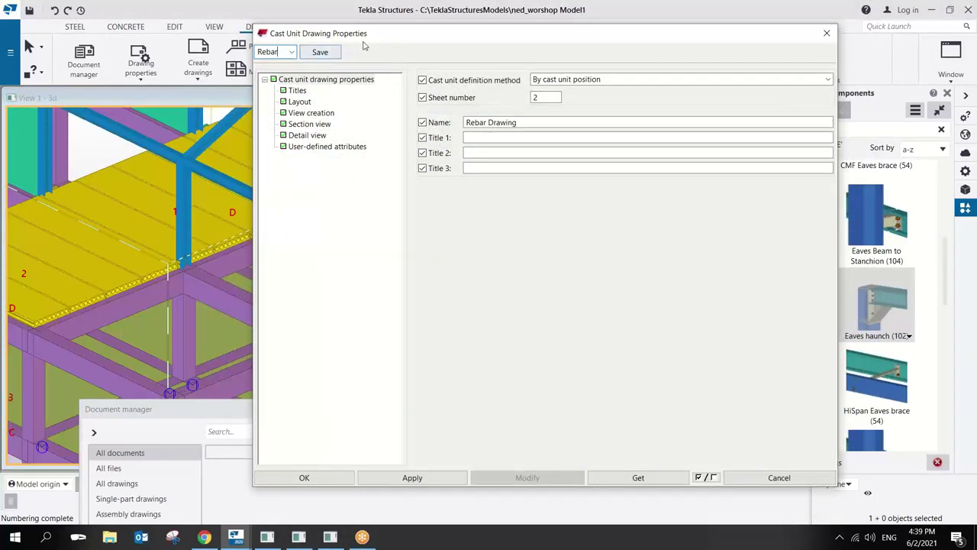
mouse_move(364, 36)
mouse_down()
mouse_move(281, 13)
mouse_move(252, 38)
mouse_up()
click(294, 479)
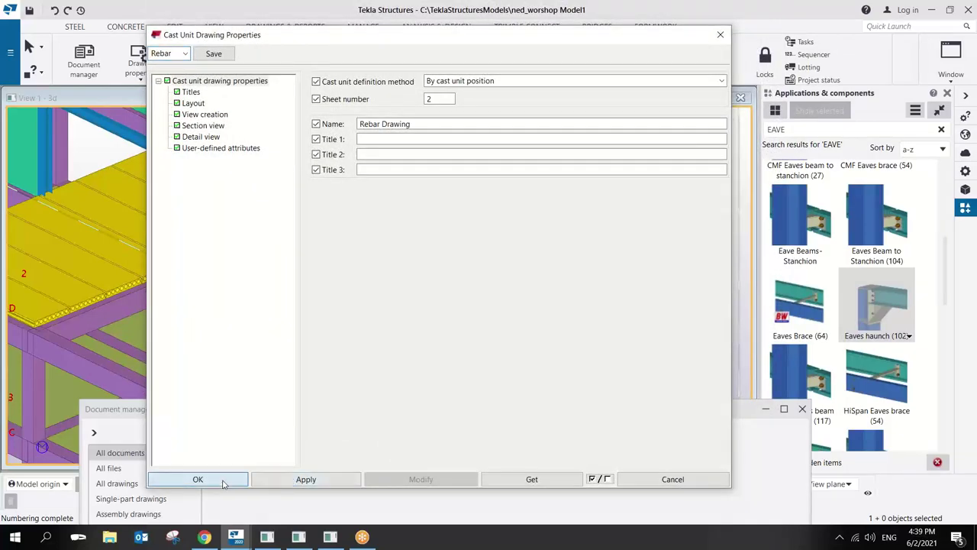
click(198, 479)
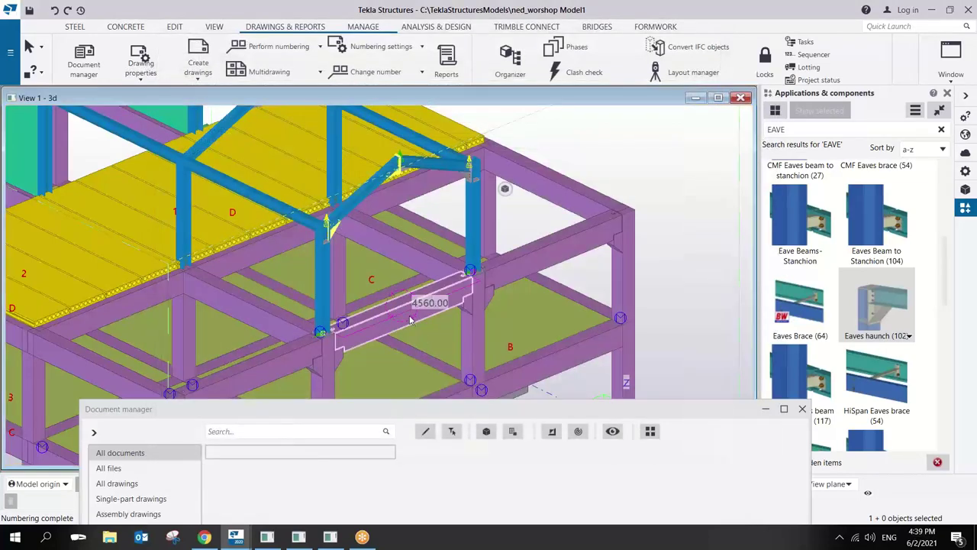
Create a cast unit drawing of the concrete beam, listed as mark [B.3 - 2].
right_click(410, 321)
mouse_move(476, 417)
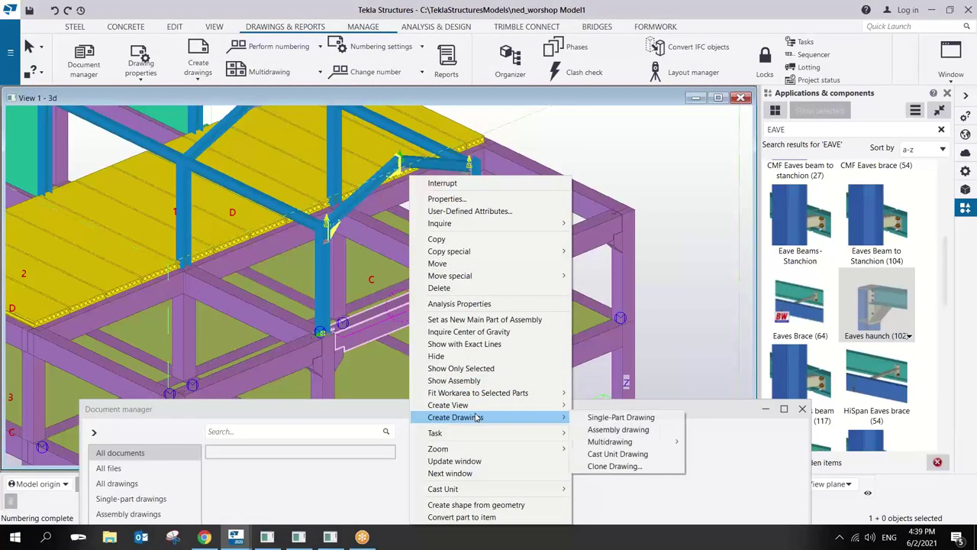
click(416, 315)
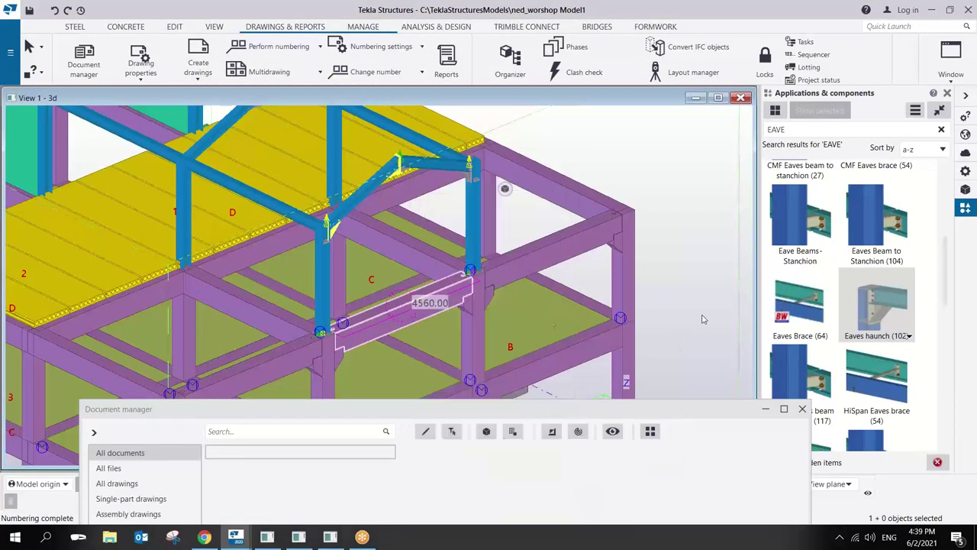
right_click(415, 316)
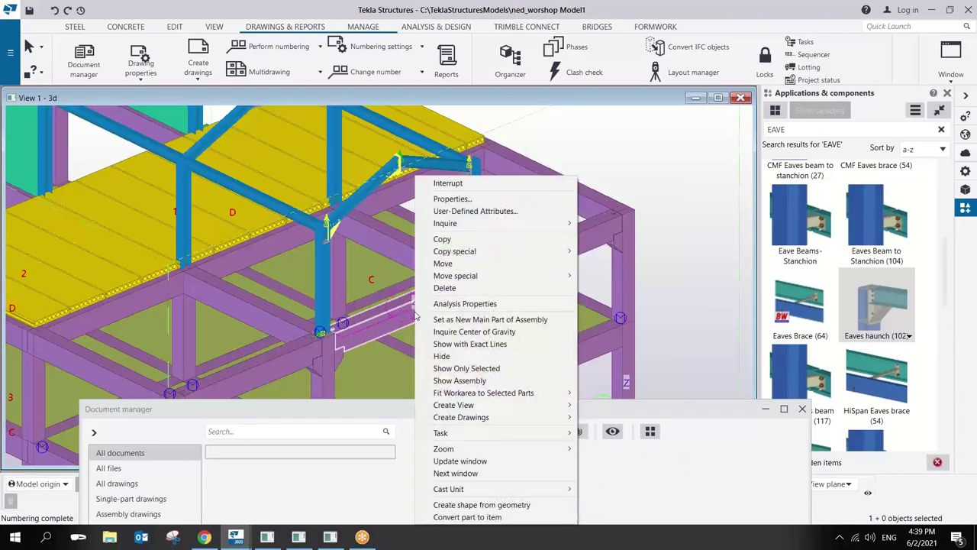
mouse_move(494, 417)
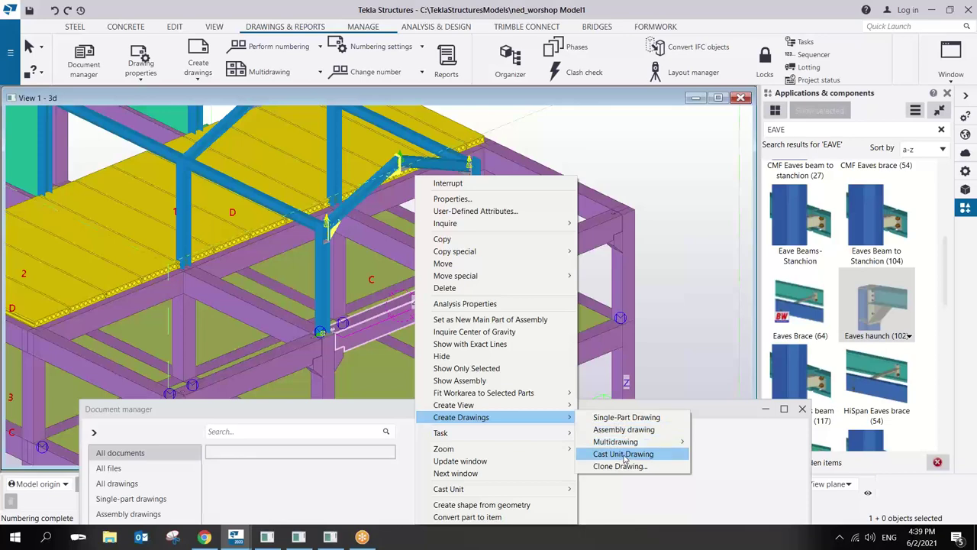
click(623, 453)
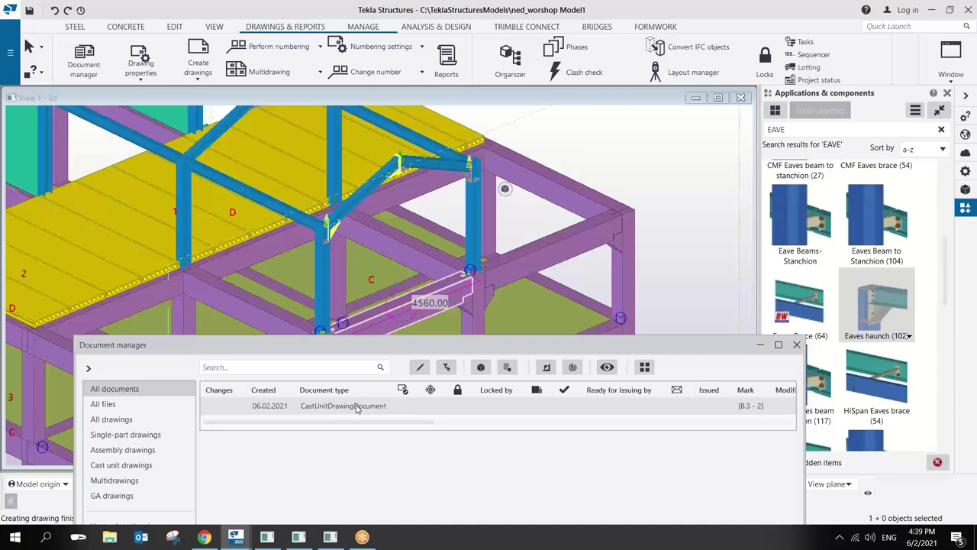
Open the [B.3 - 2] drawing full-size and nudge the 2T10(18) mark upward at the beam end.
double_click(357, 407)
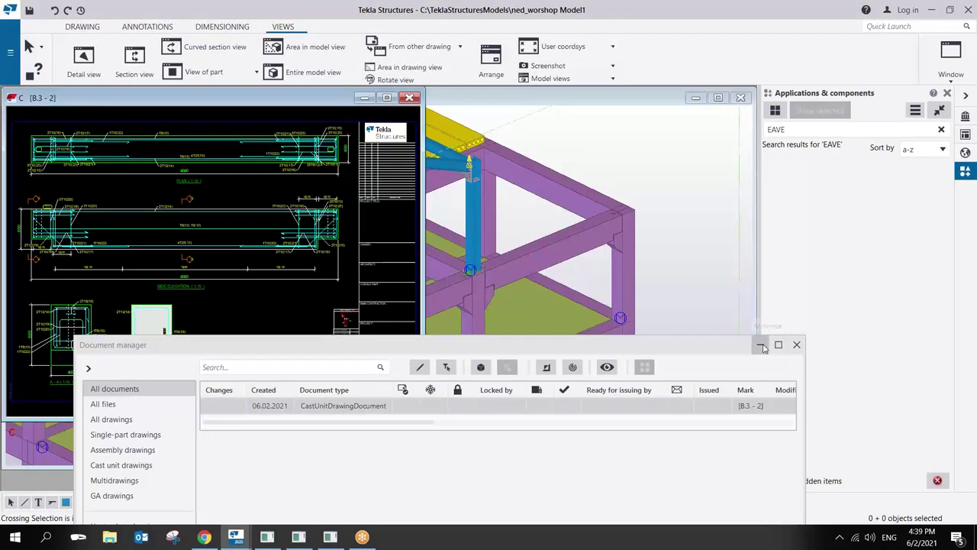
click(759, 345)
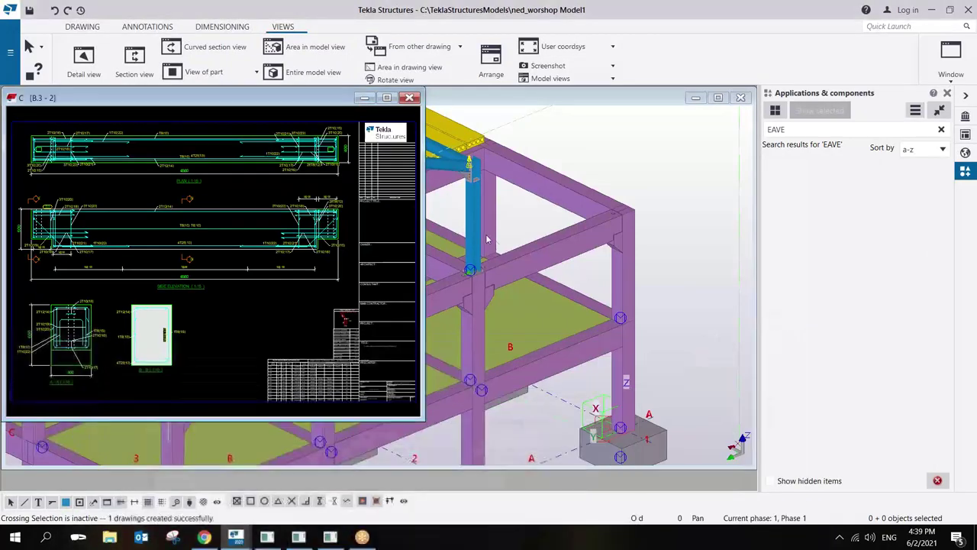
click(388, 97)
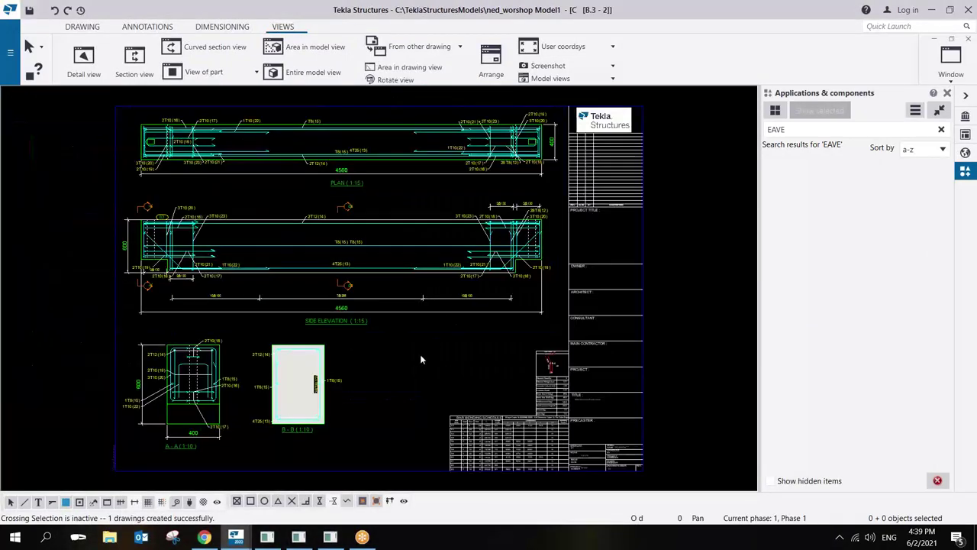
scroll(493, 145, up, 5)
scroll(517, 245, down, 2)
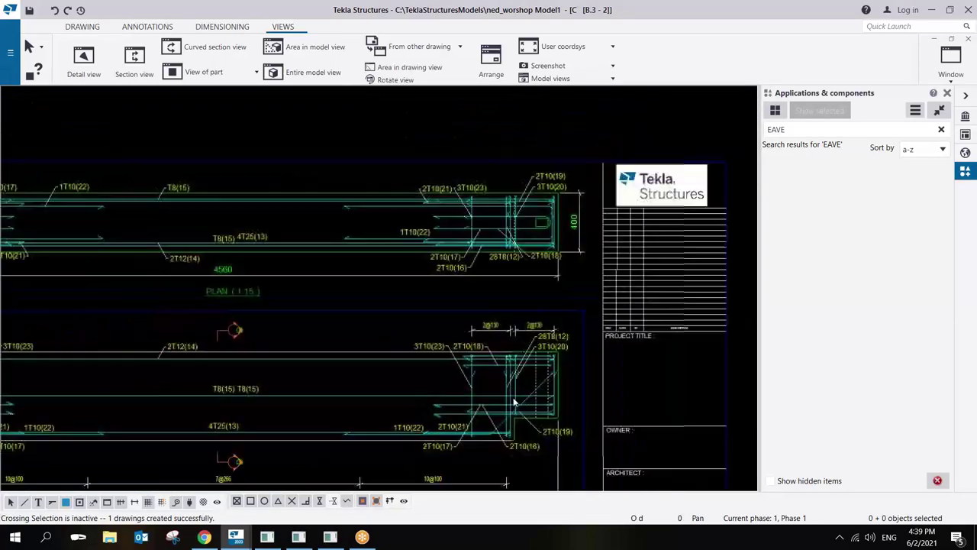
scroll(566, 441, up, 3)
scroll(565, 441, up, 1)
scroll(463, 289, up, 2)
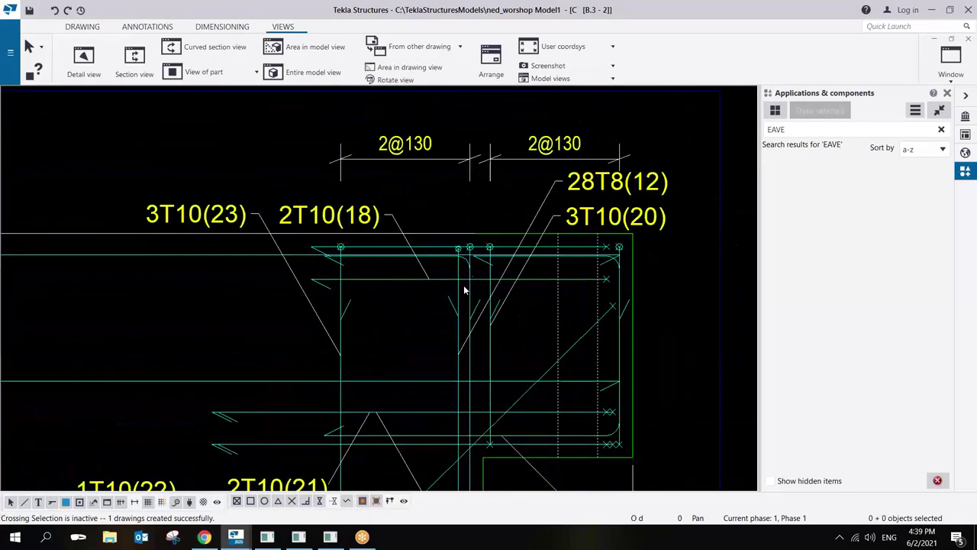
drag(347, 216, 303, 195)
Pan along the beam to check the opposite end and the PLAN view's rebar marks.
scroll(303, 196, down, 4)
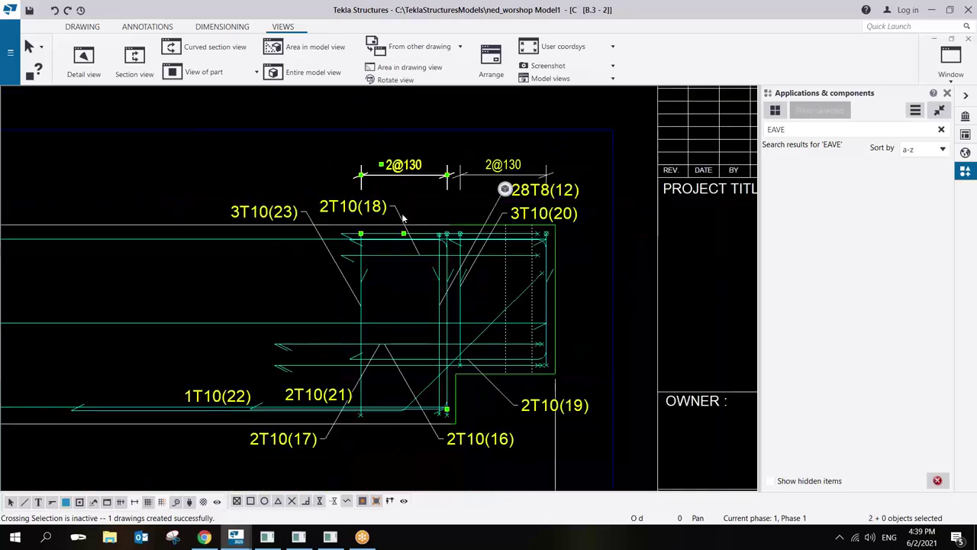
mouse_move(296, 319)
middle_down()
mouse_move(460, 297)
mouse_move(871, 365)
middle_up()
middle_drag(160, 326, 219, 329)
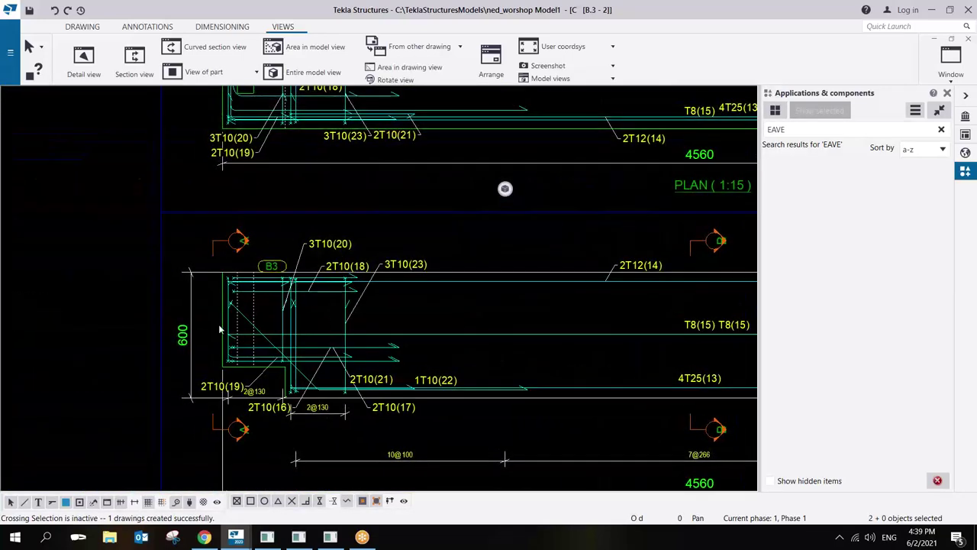
mouse_move(328, 219)
middle_down()
mouse_move(275, 255)
mouse_move(145, 194)
middle_up()
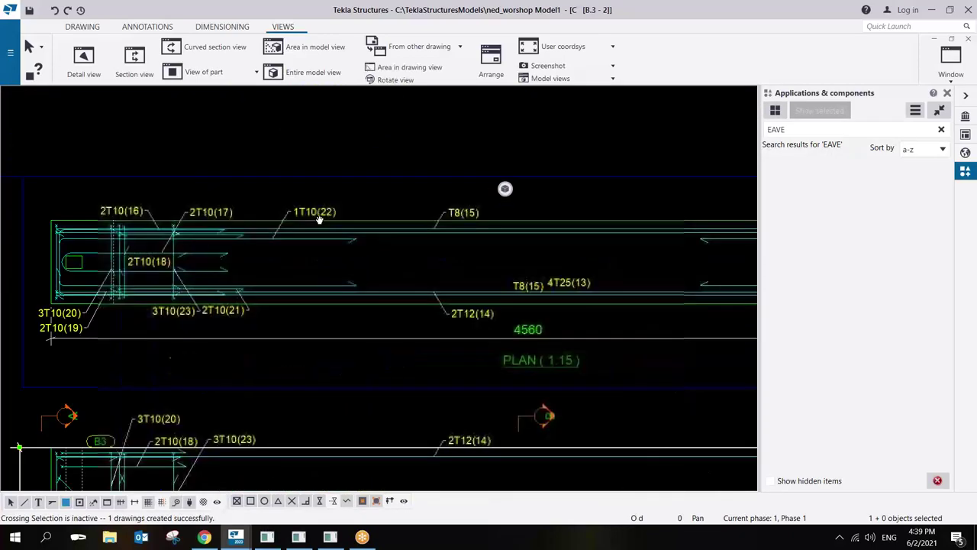
scroll(436, 373, down, 2)
ctrl+scroll(430, 378, down, 3)
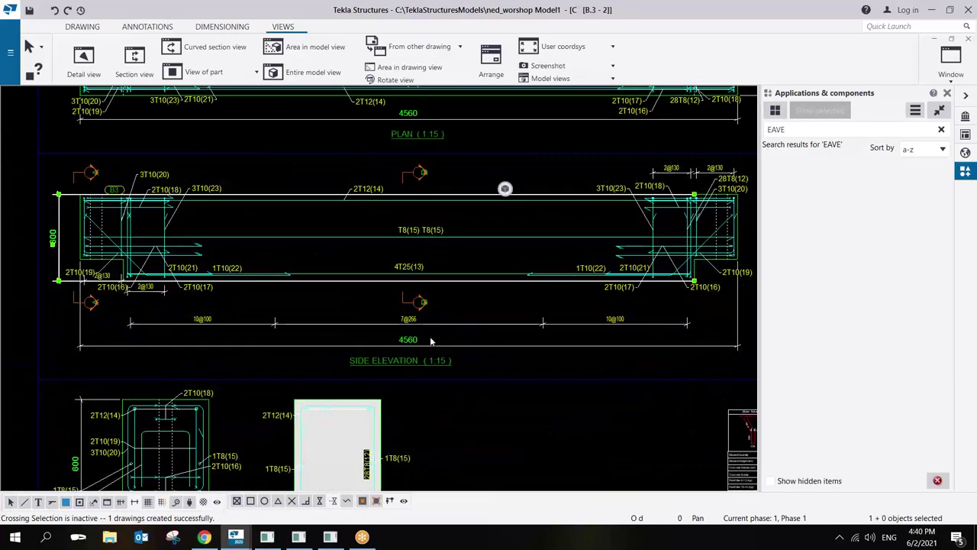
scroll(279, 325, up, 2)
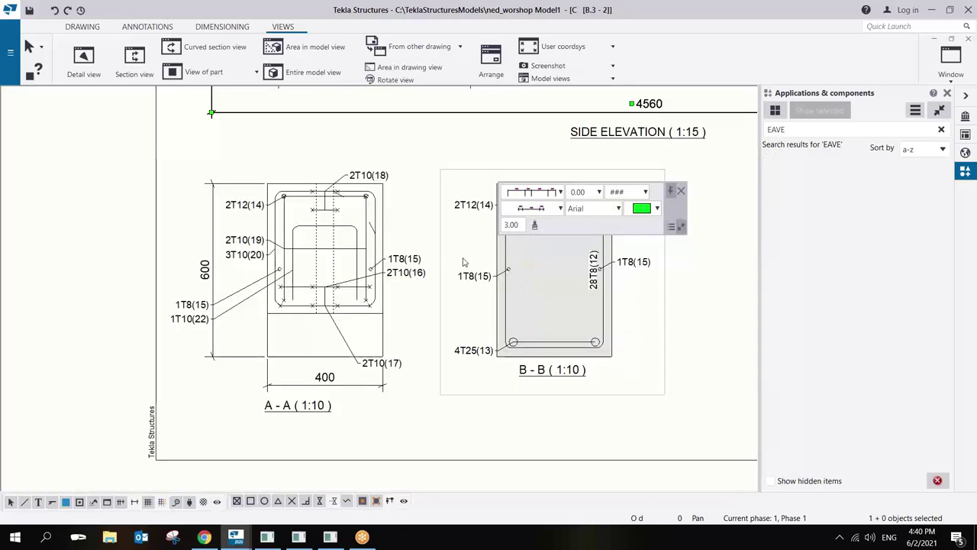
scroll(362, 328, down, 5)
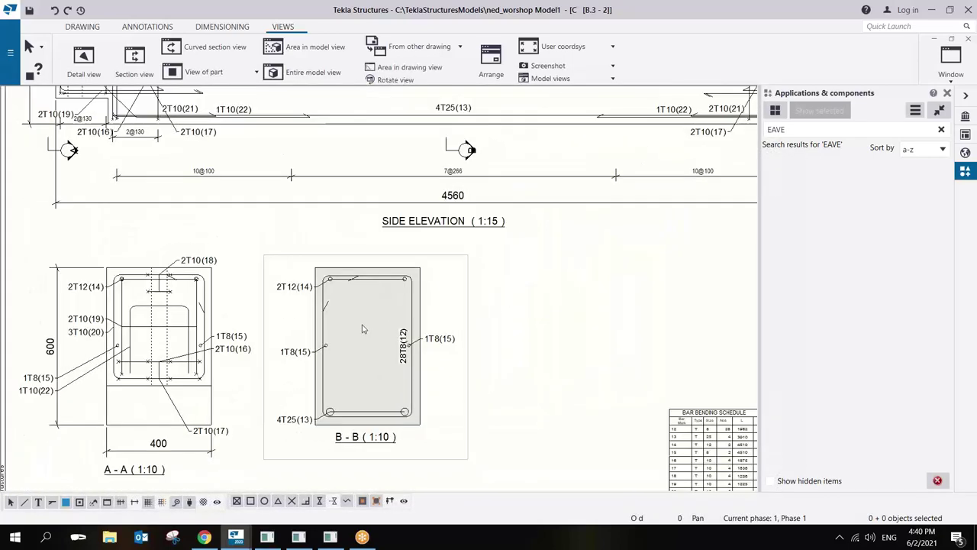
scroll(301, 297, up, 3)
scroll(302, 297, down, 2)
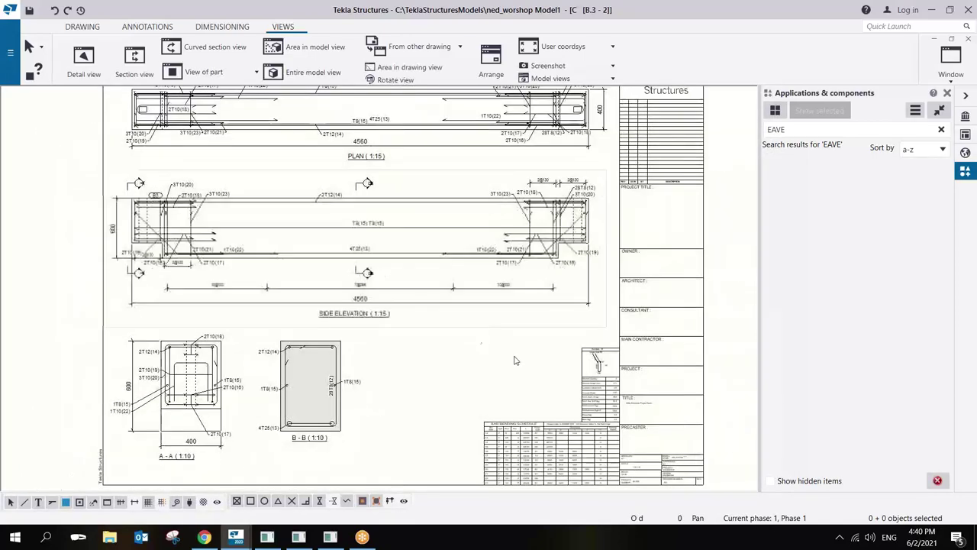
Check the bar bending schedule, then zoom out to view the whole drawing sheet.
middle_drag(515, 359, 514, 229)
scroll(389, 282, up, 5)
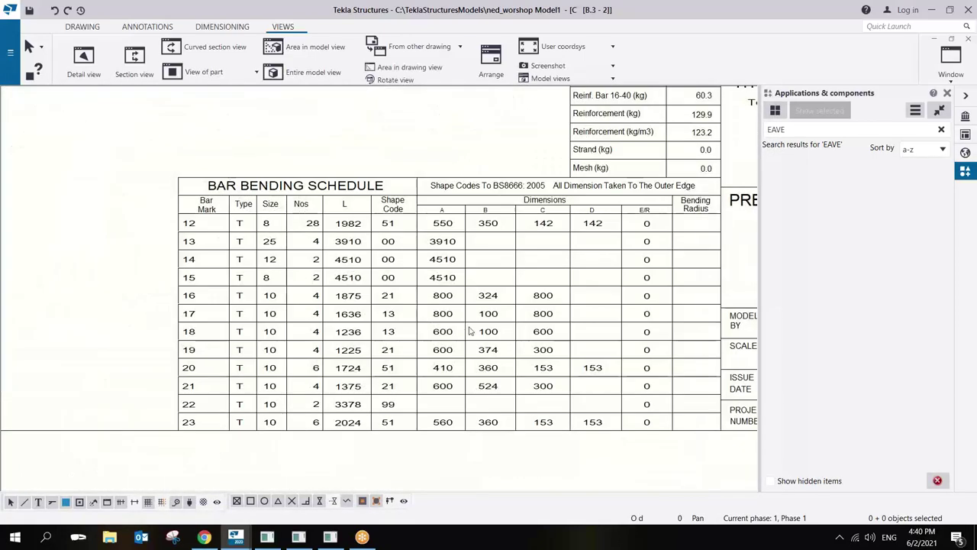
scroll(390, 282, down, 5)
scroll(396, 300, down, 2)
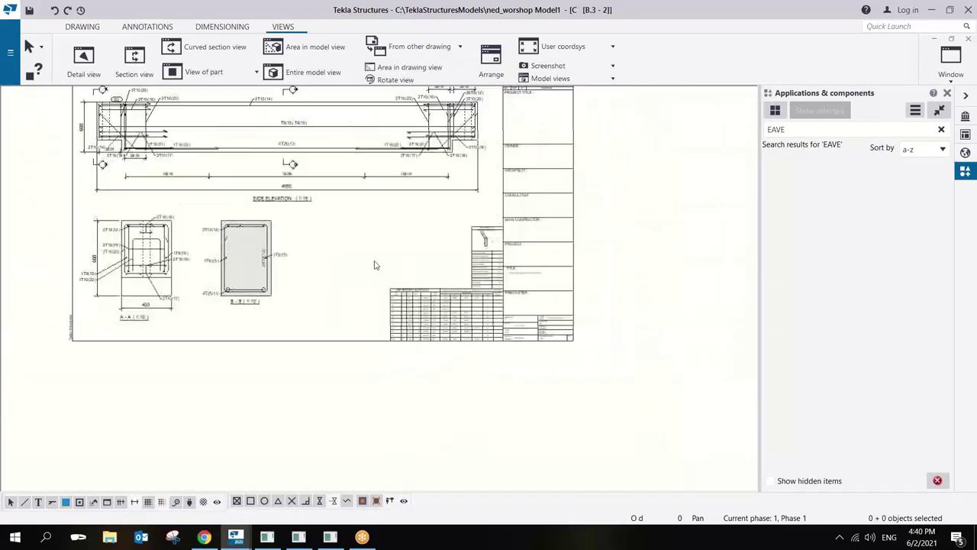
middle_drag(374, 262, 399, 336)
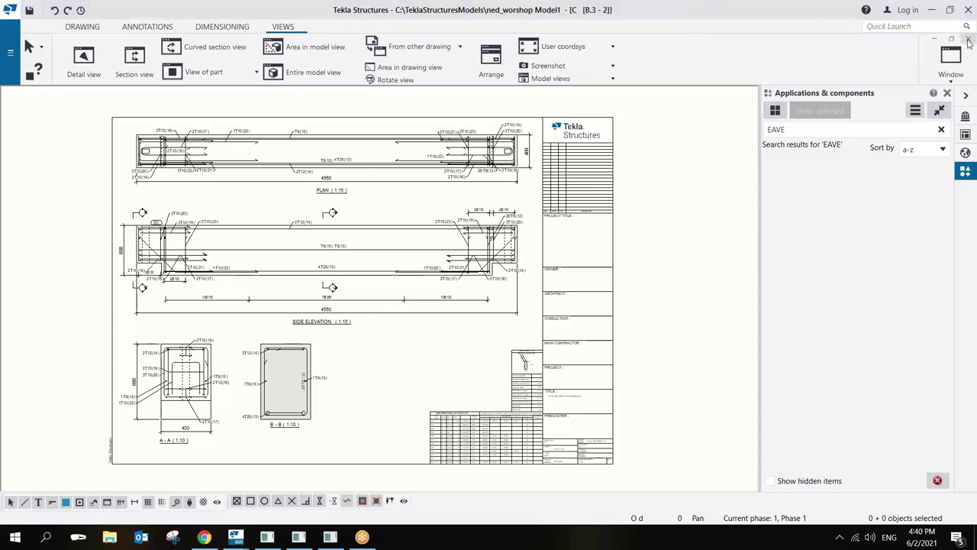
Close the rebar drawing keeping its changes, then apply and confirm the Rebar preset for cast unit drawings.
click(968, 39)
click(261, 328)
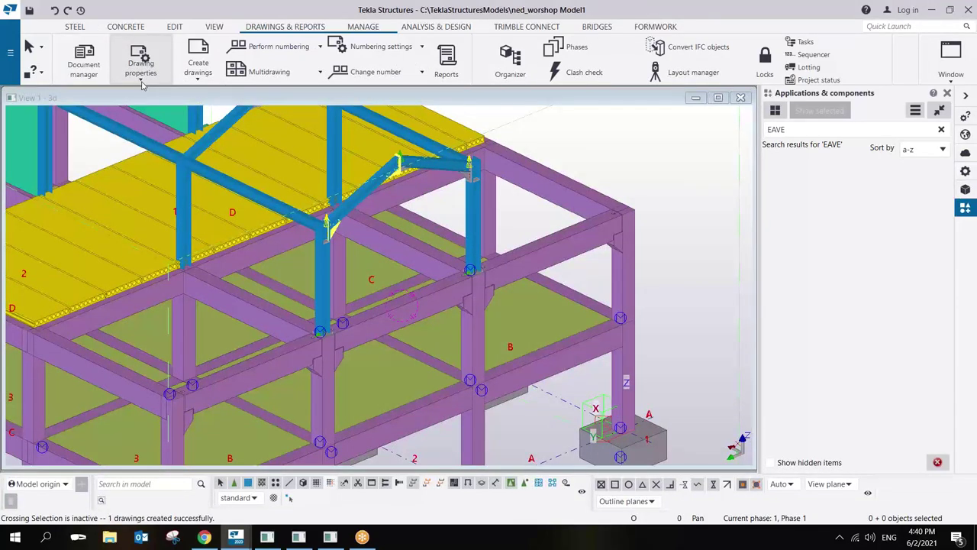
click(141, 84)
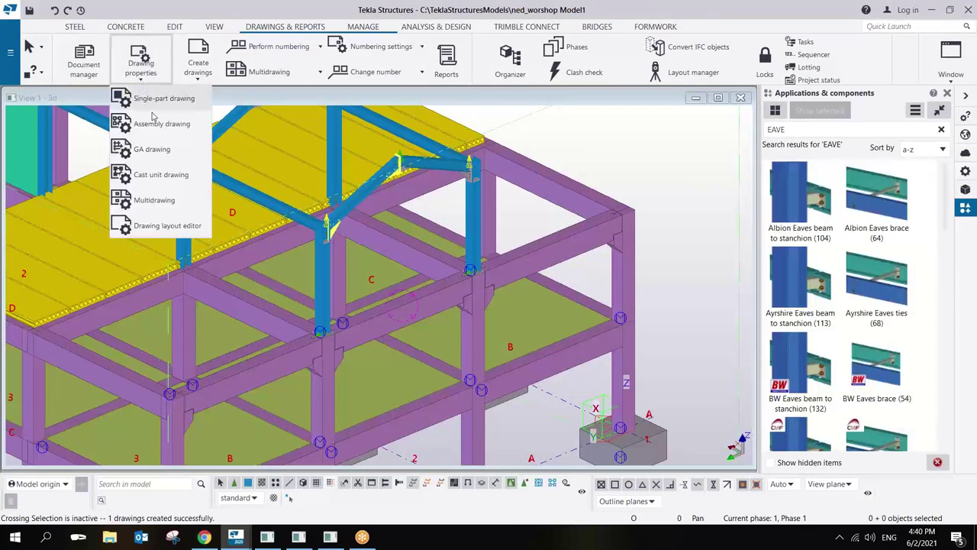
click(165, 179)
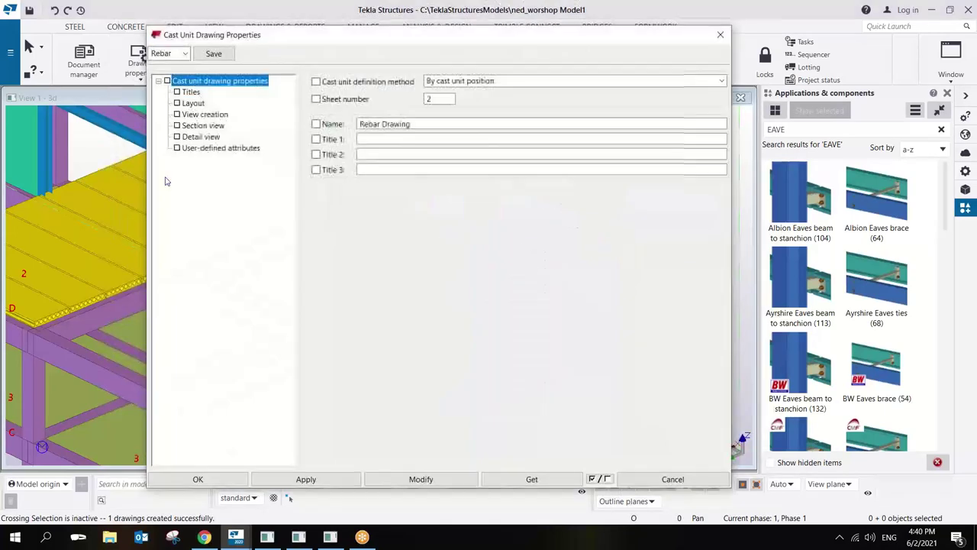
click(185, 54)
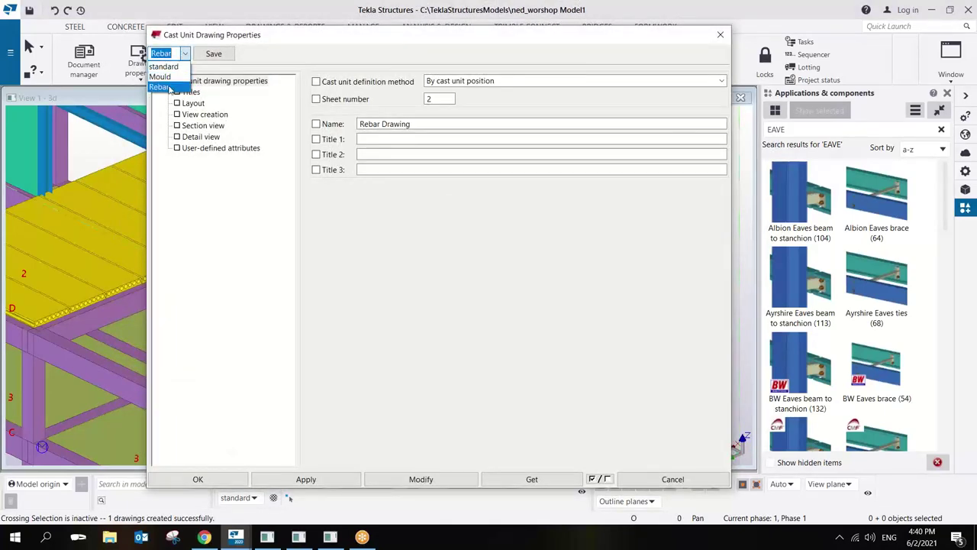
click(166, 79)
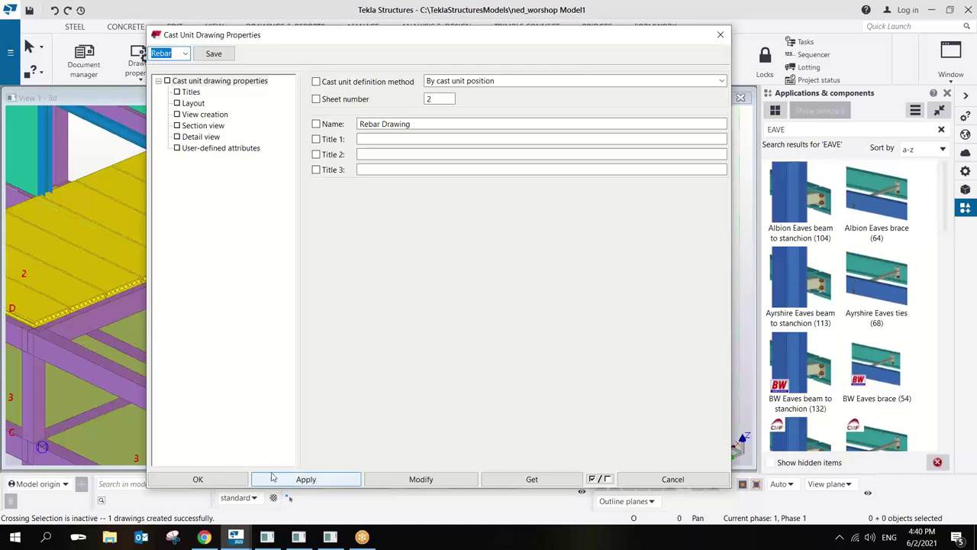
click(291, 483)
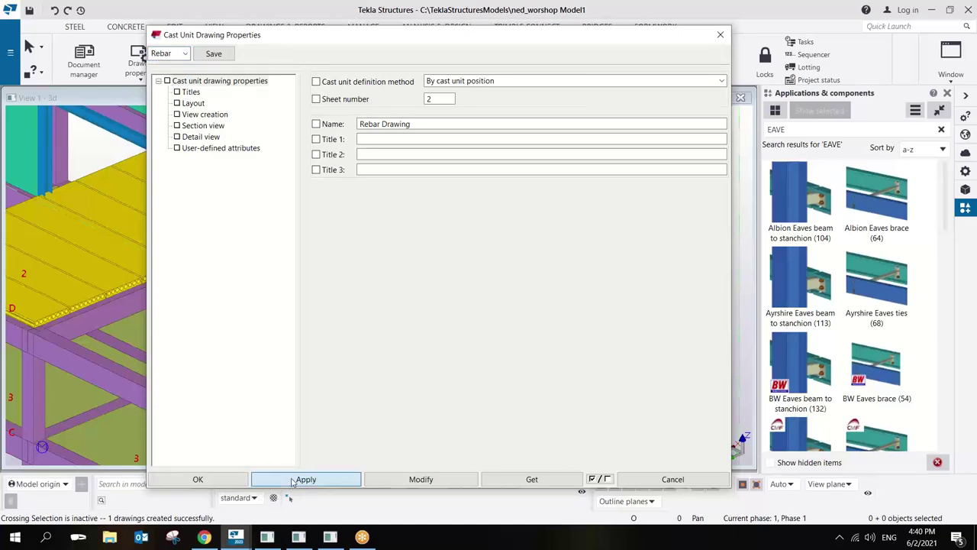
click(226, 476)
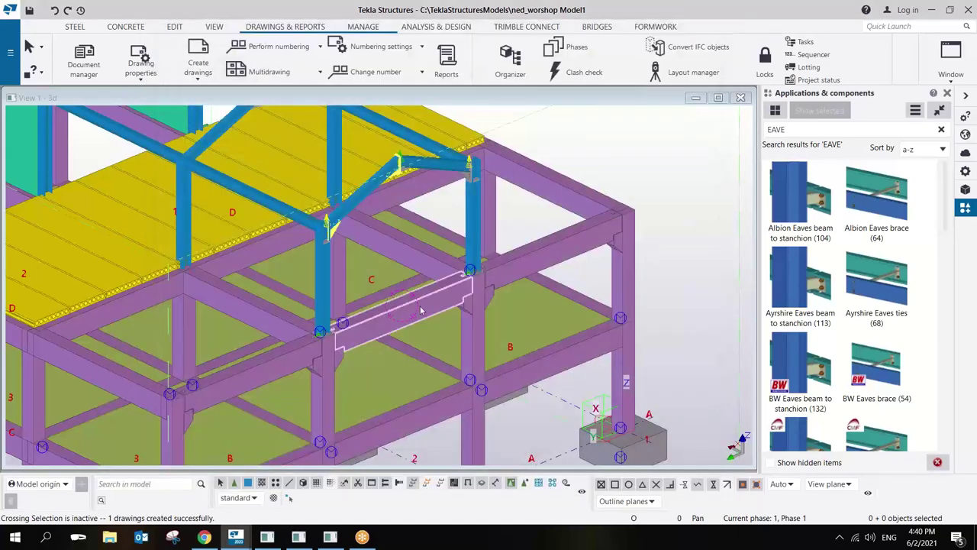
Create a cast unit drawing of the selected concrete beam, giving mark [B.3 - 2].
right_click(544, 271)
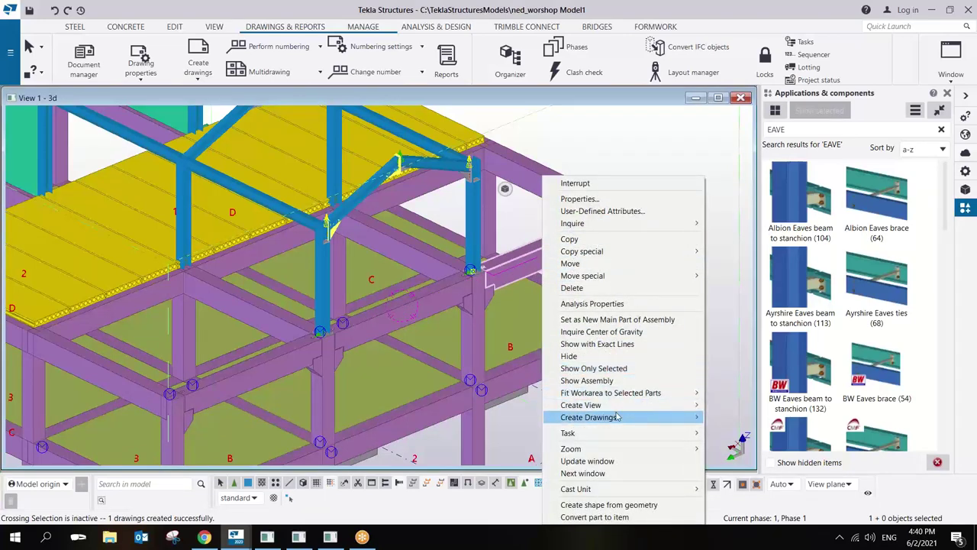
mouse_move(618, 416)
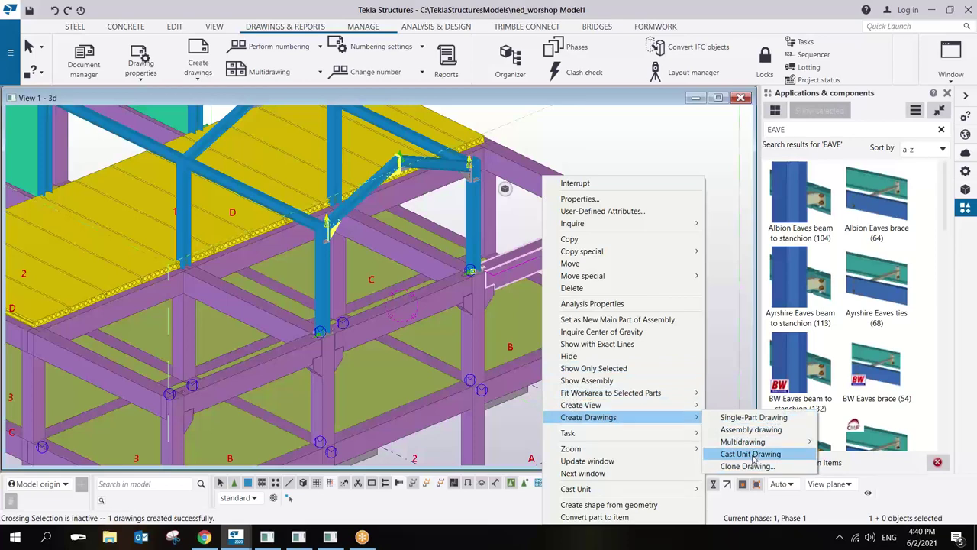
click(752, 455)
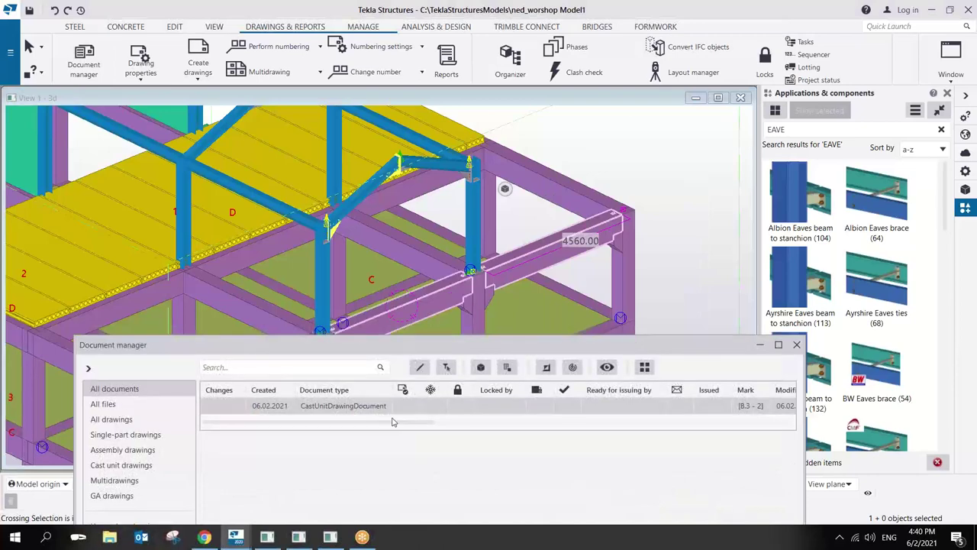
Open the [B.3 - 2] cast unit drawing and float its window over the model.
double_click(374, 407)
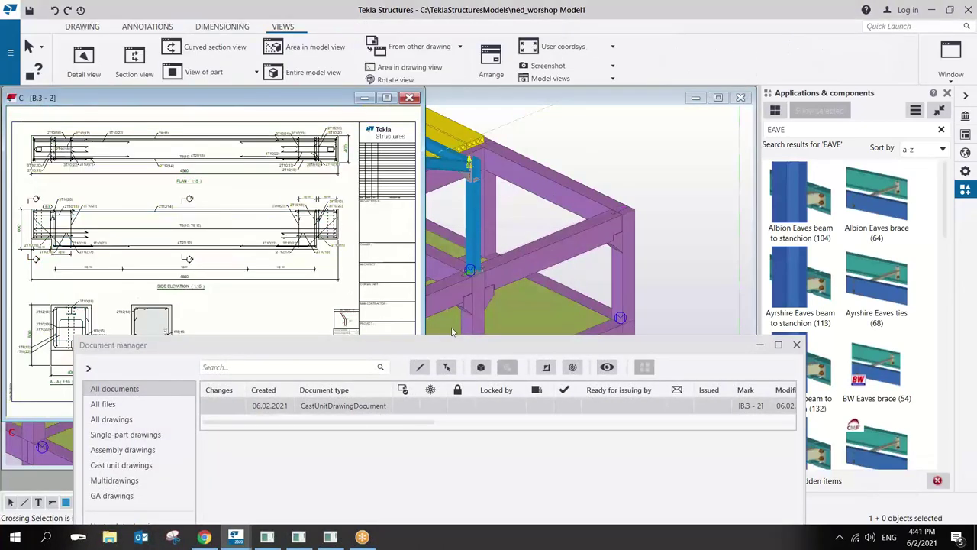
drag(548, 345, 535, 433)
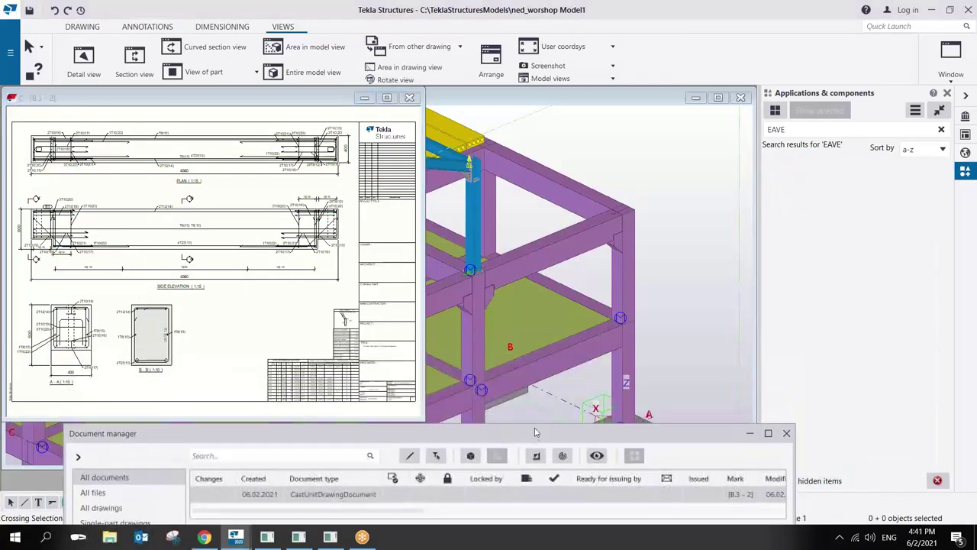
drag(319, 99, 382, 125)
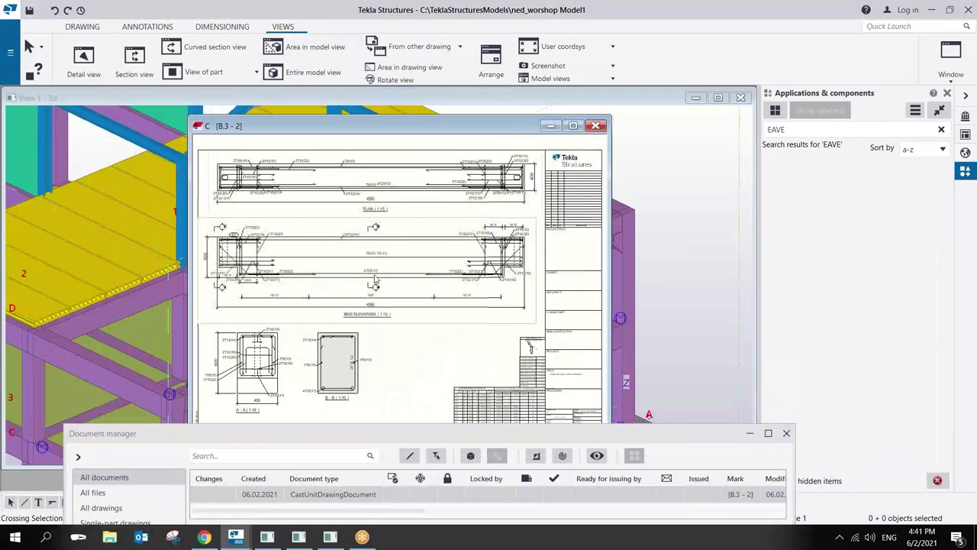
Zoom around the drawing to check the plan, side elevation, sections and bar bending schedule.
scroll(374, 282, up, 2)
scroll(374, 282, down, 3)
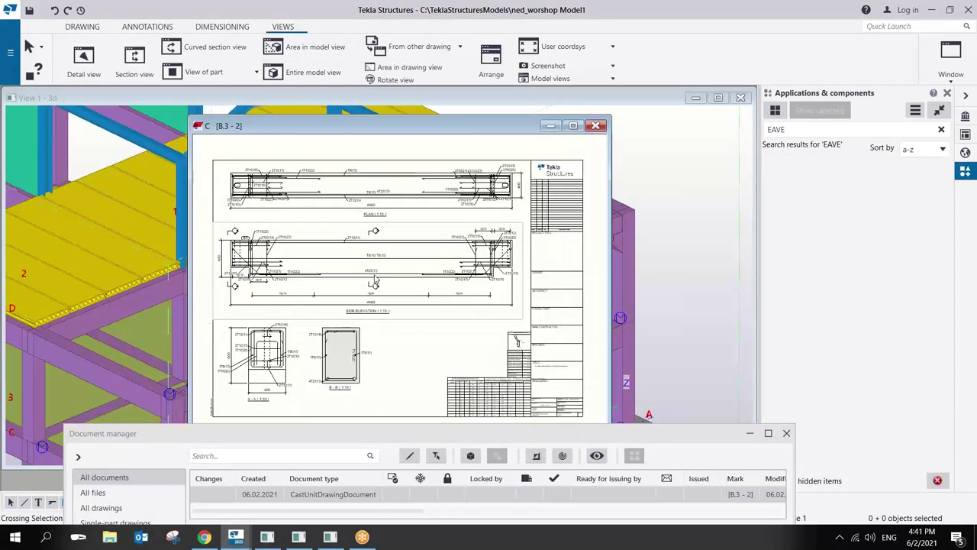
scroll(492, 340, up, 3)
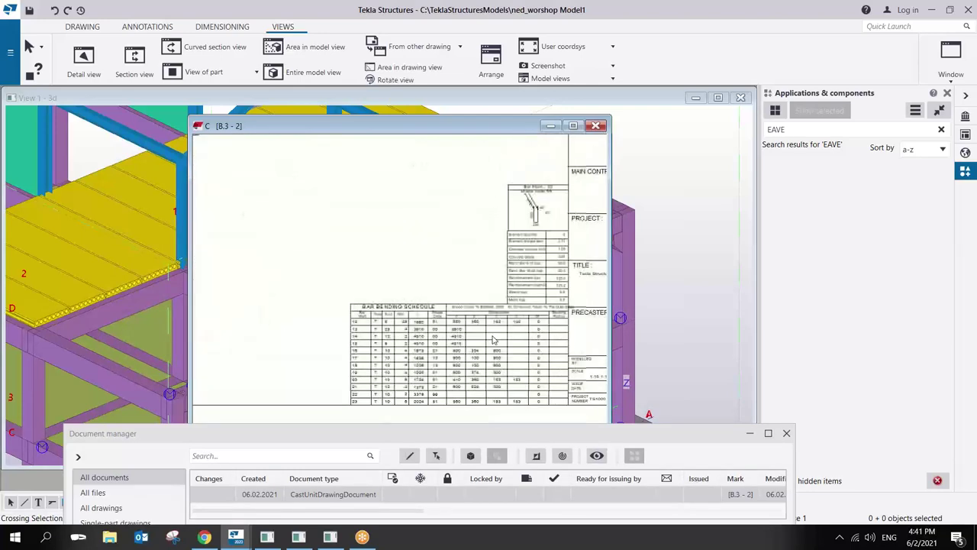
scroll(492, 339, up, 2)
scroll(492, 340, down, 4)
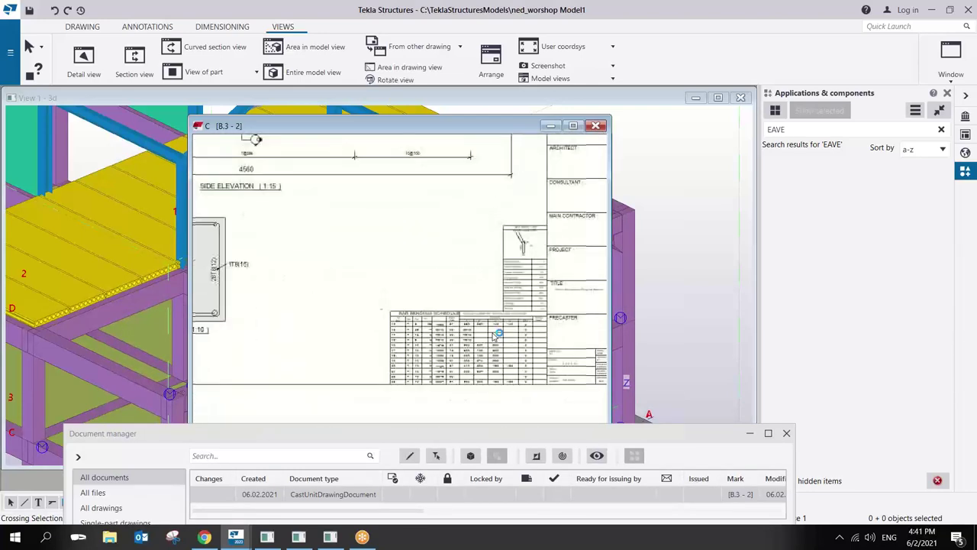
scroll(451, 270, down, 3)
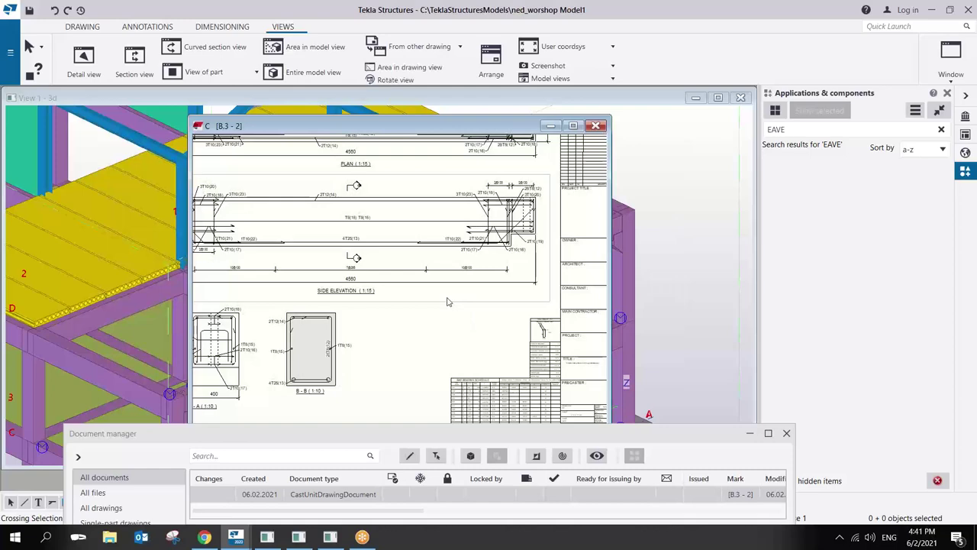
scroll(397, 276, down, 2)
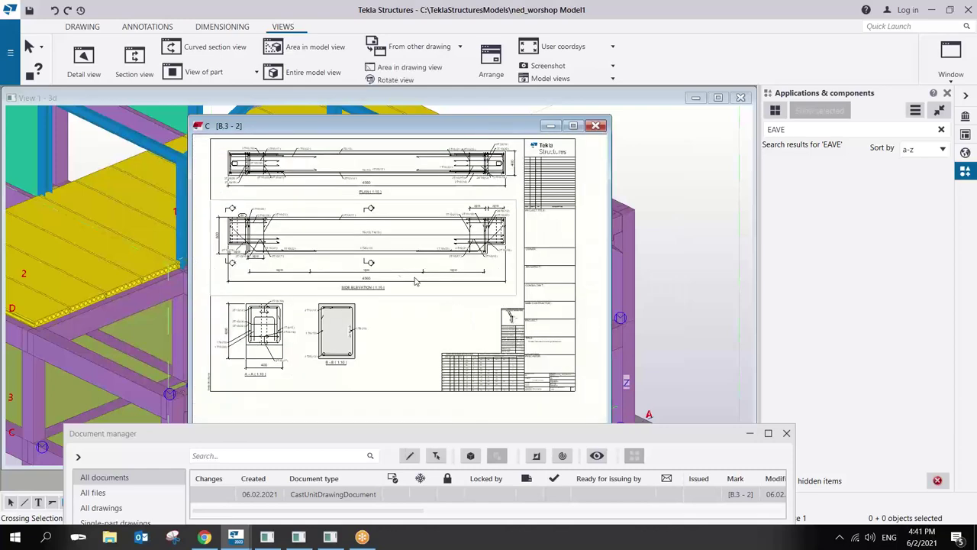
scroll(391, 264, down, 1)
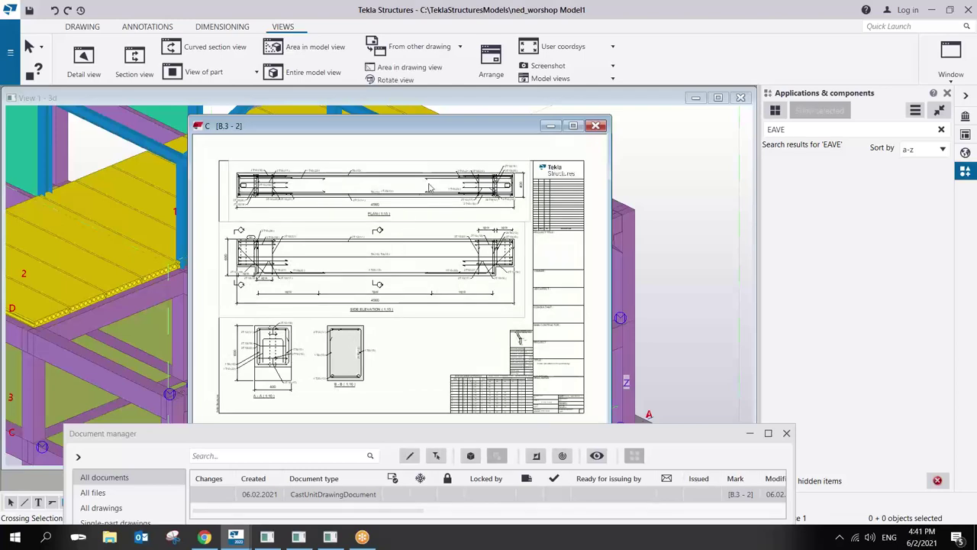
click(960, 112)
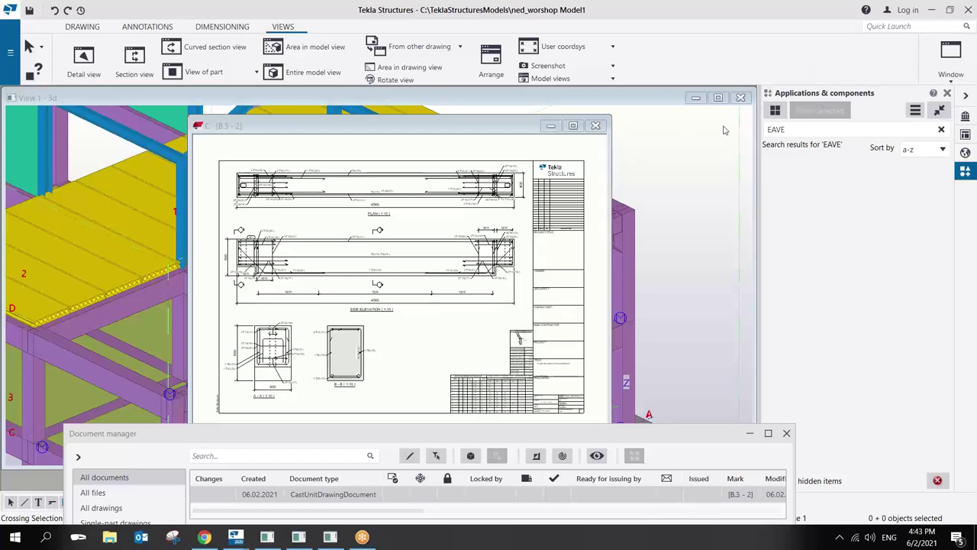
Close the cast unit drawing and load and apply the Column+Parts assembly drawing settings.
click(597, 126)
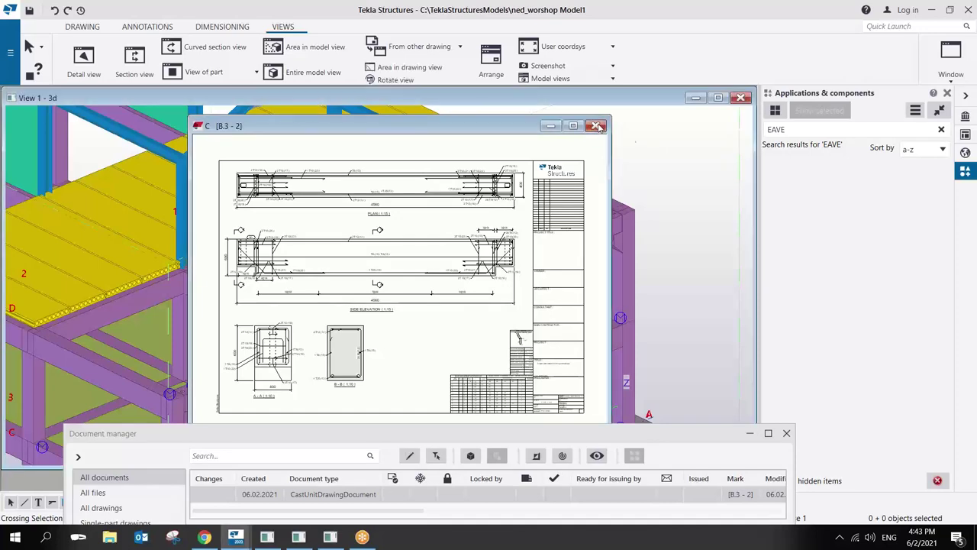
click(596, 126)
scroll(435, 290, up, 5)
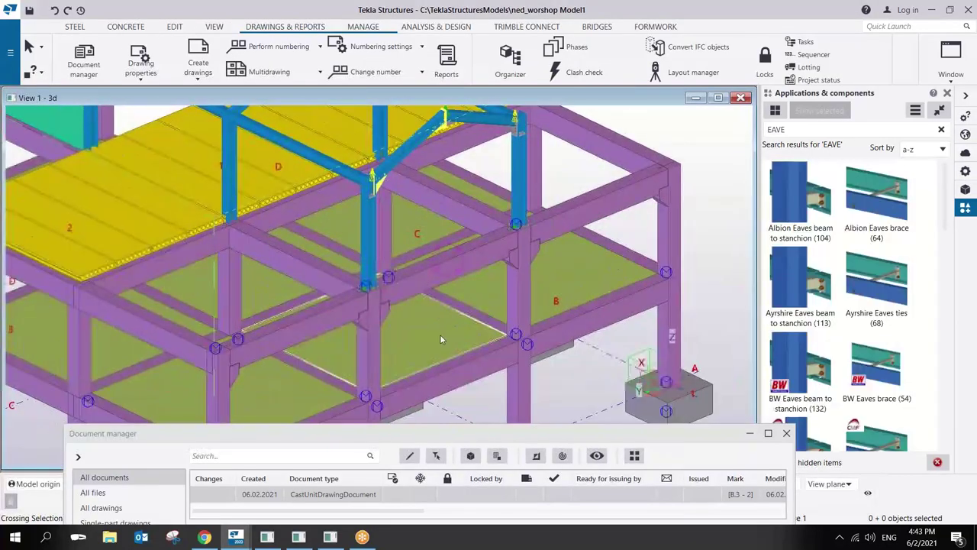
click(149, 78)
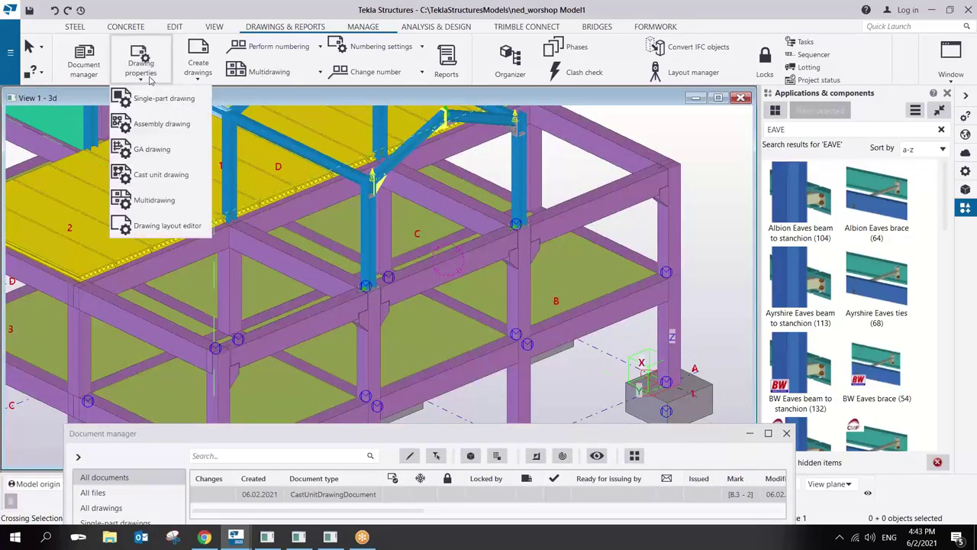
click(163, 124)
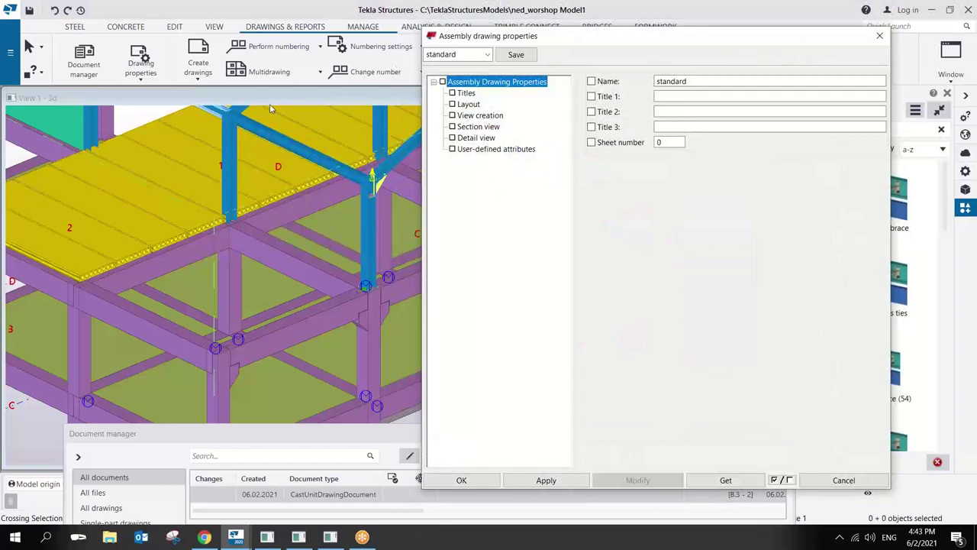
click(487, 54)
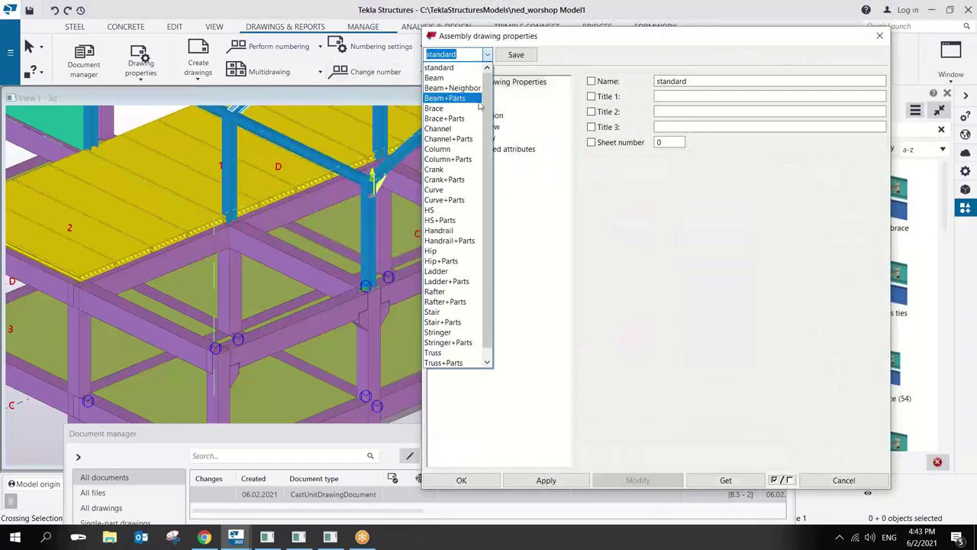
click(456, 160)
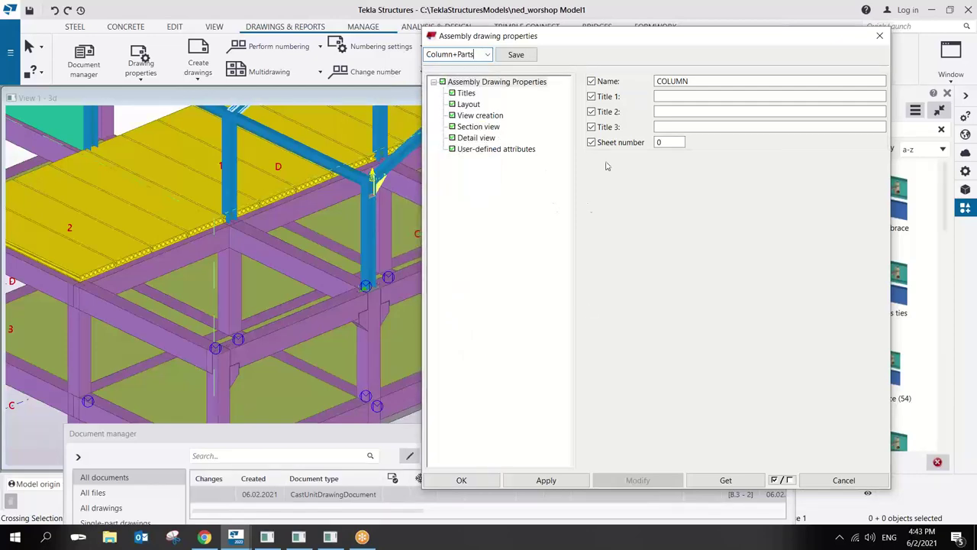
click(543, 481)
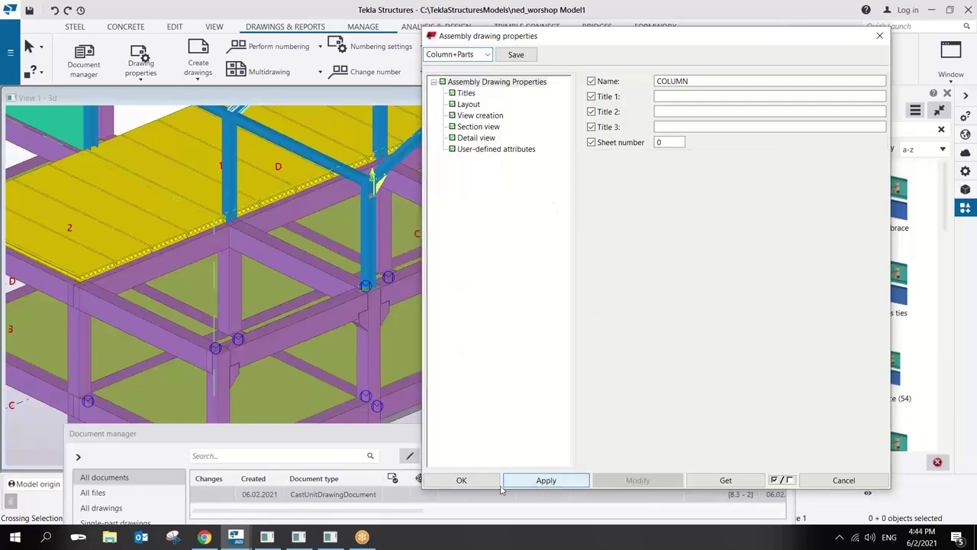
click(462, 480)
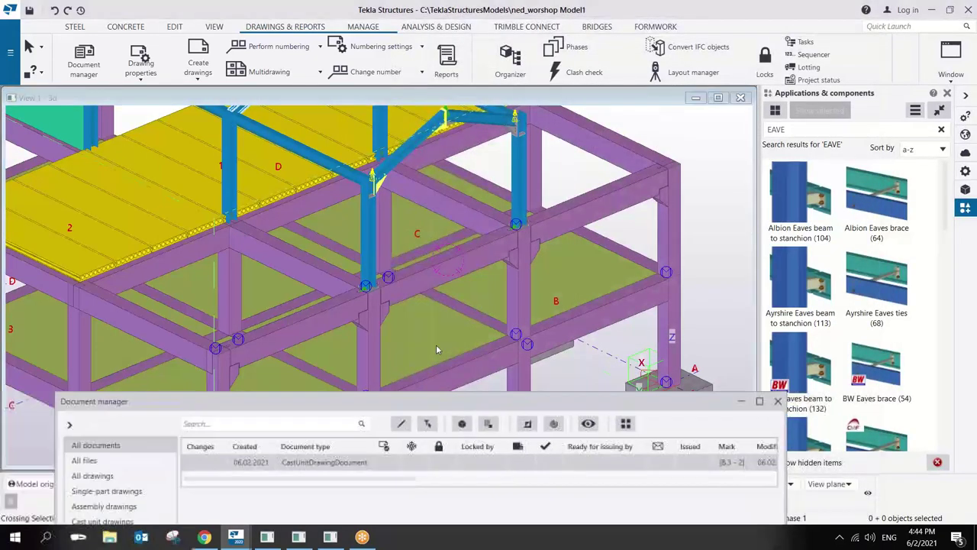
Create an assembly drawing of the blue column and select it in the document list.
click(365, 232)
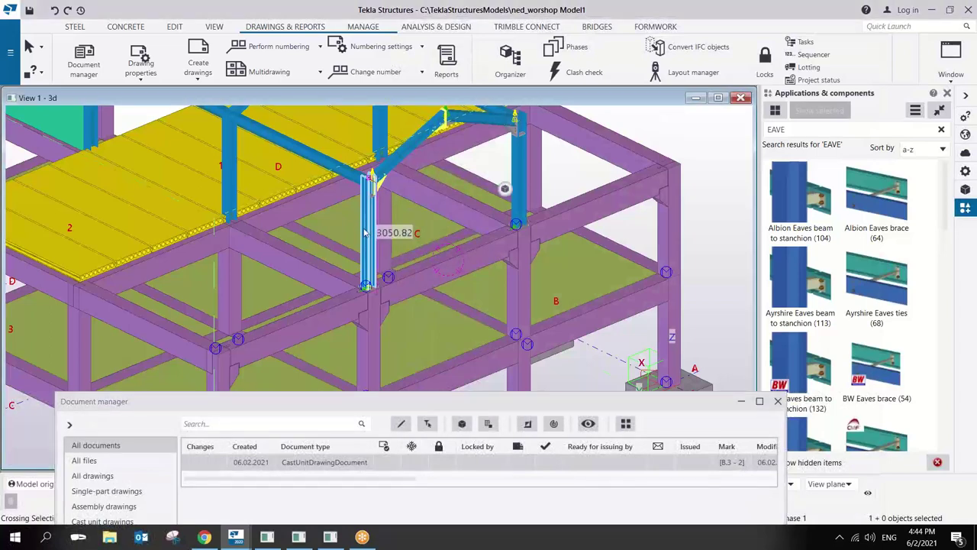
right_click(365, 231)
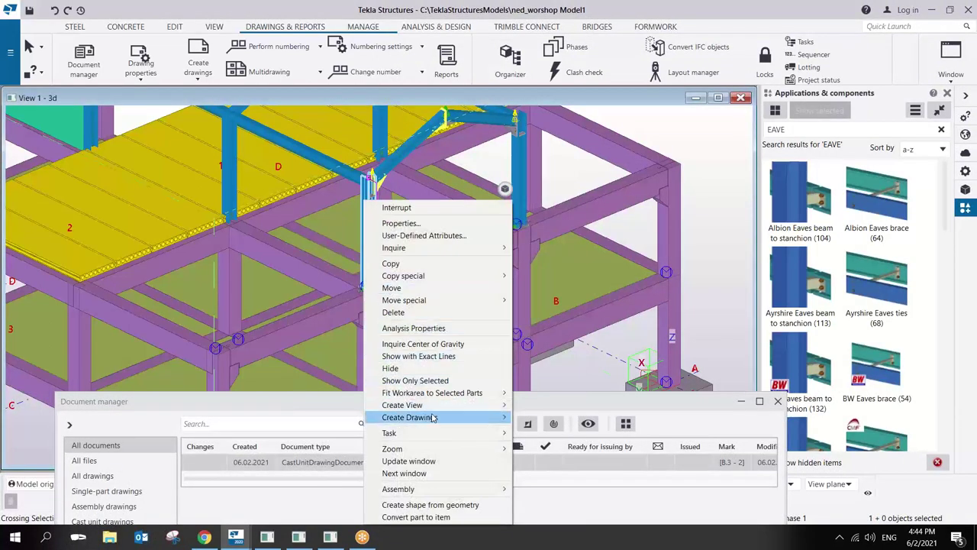
mouse_move(432, 418)
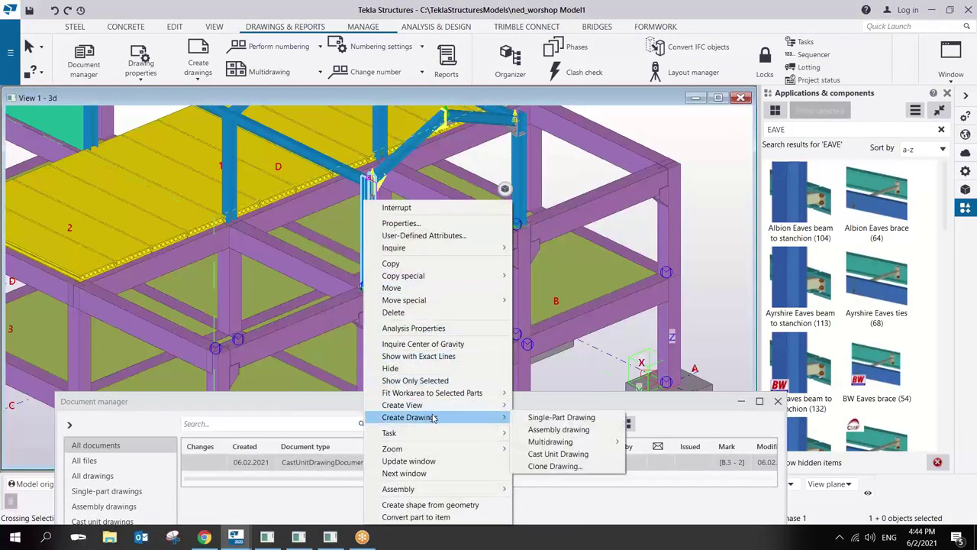
click(549, 430)
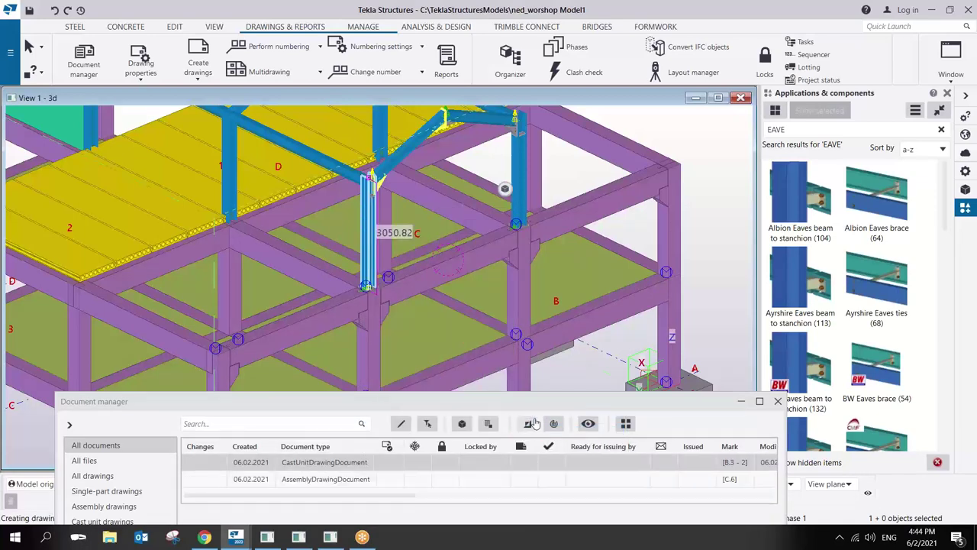
click(349, 479)
Open the C.6 assembly drawing and move the document list off its title block.
double_click(349, 480)
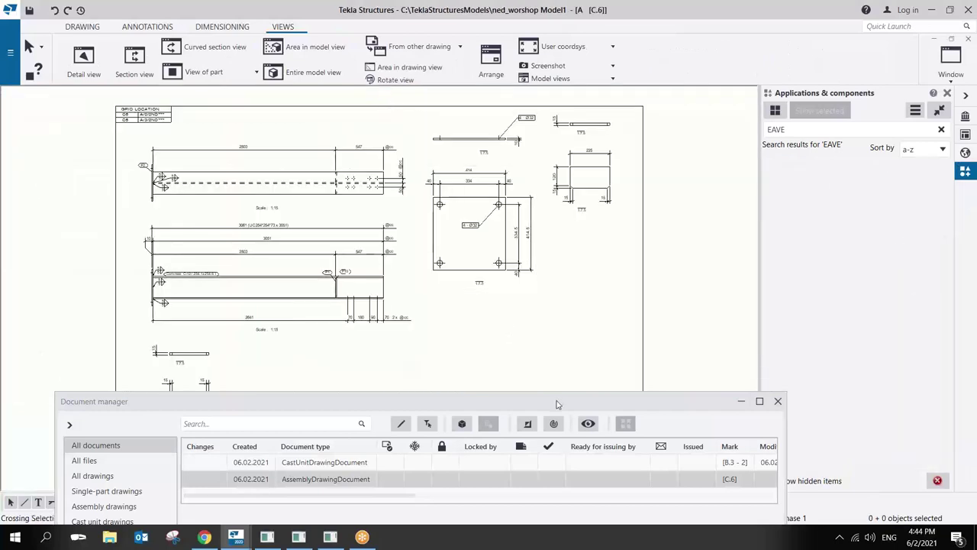
drag(556, 405, 557, 495)
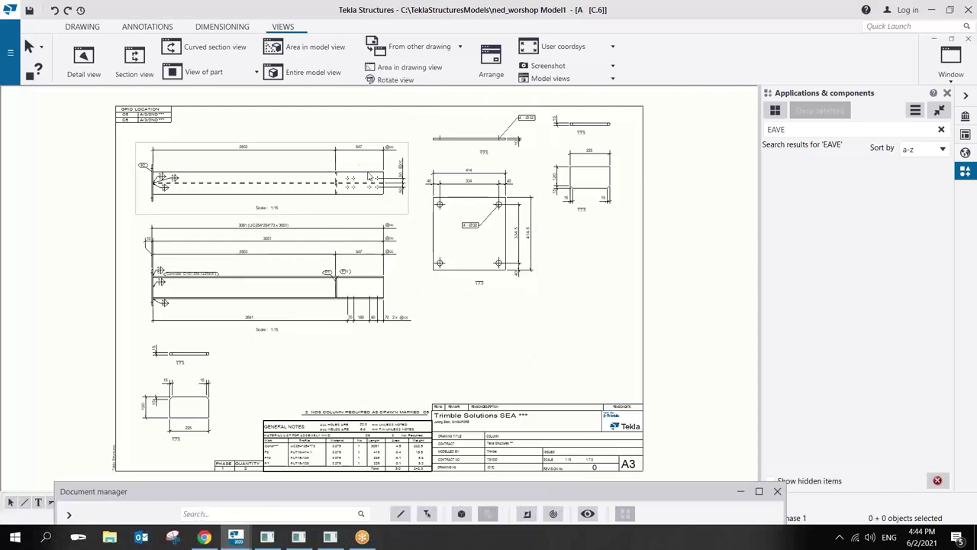
scroll(368, 176, up, 5)
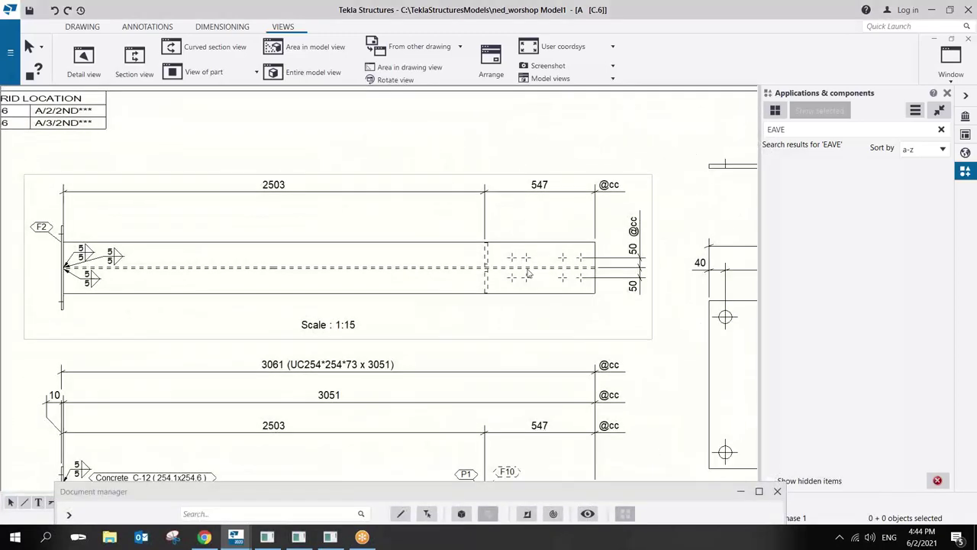
mouse_move(527, 274)
middle_down()
mouse_move(412, 168)
mouse_move(440, 313)
middle_up()
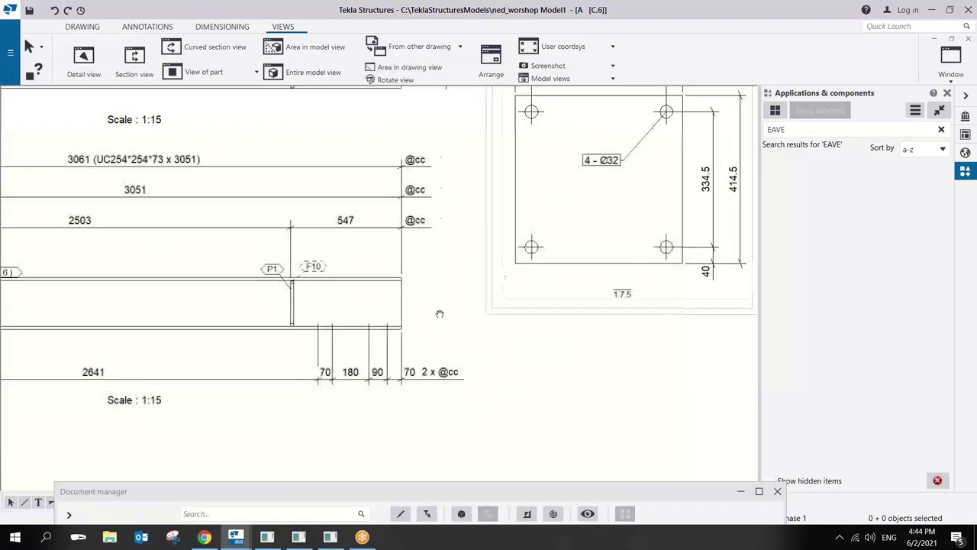
Zoom around the column views and bring the base plate detail into view.
scroll(427, 298, up, 2)
scroll(425, 355, down, 3)
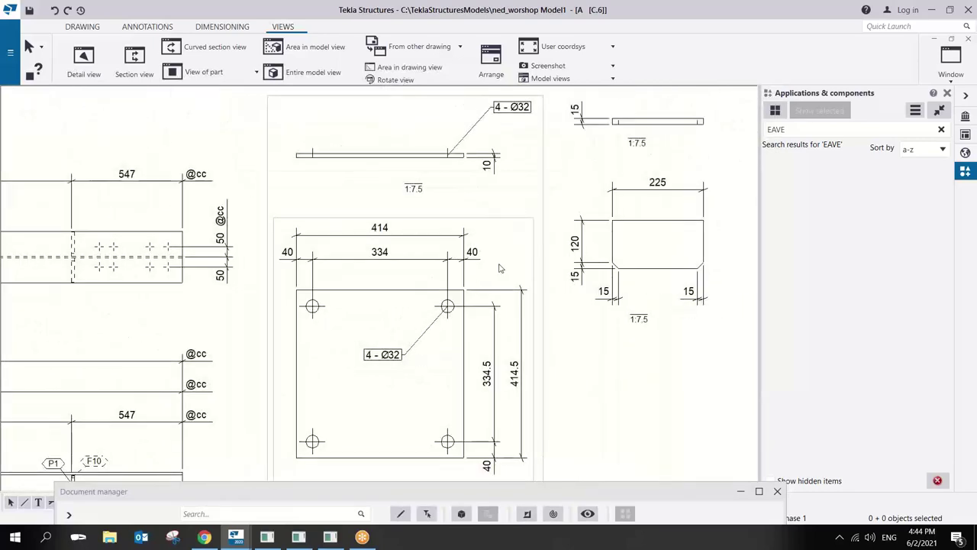
scroll(598, 253, up, 2)
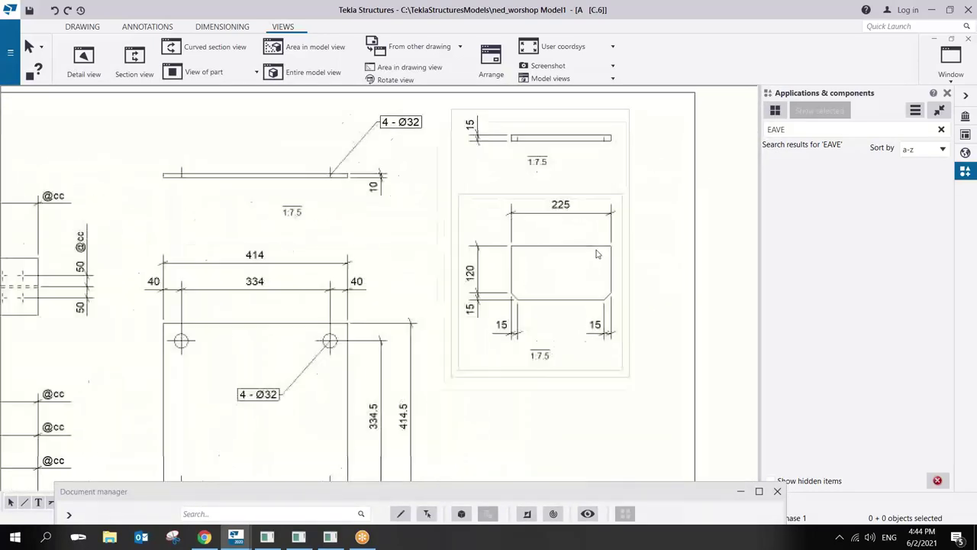
scroll(598, 253, down, 3)
scroll(372, 311, up, 4)
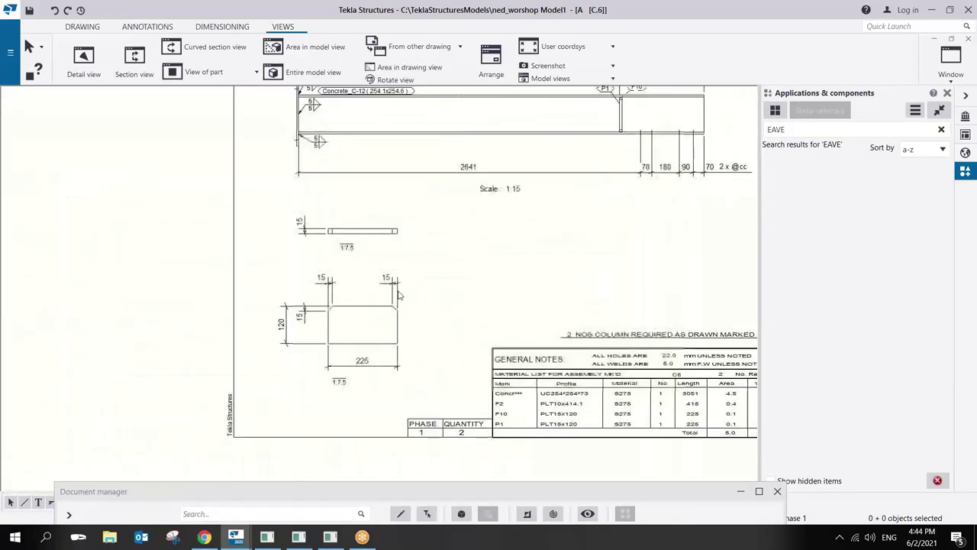
scroll(373, 311, down, 3)
scroll(493, 239, up, 2)
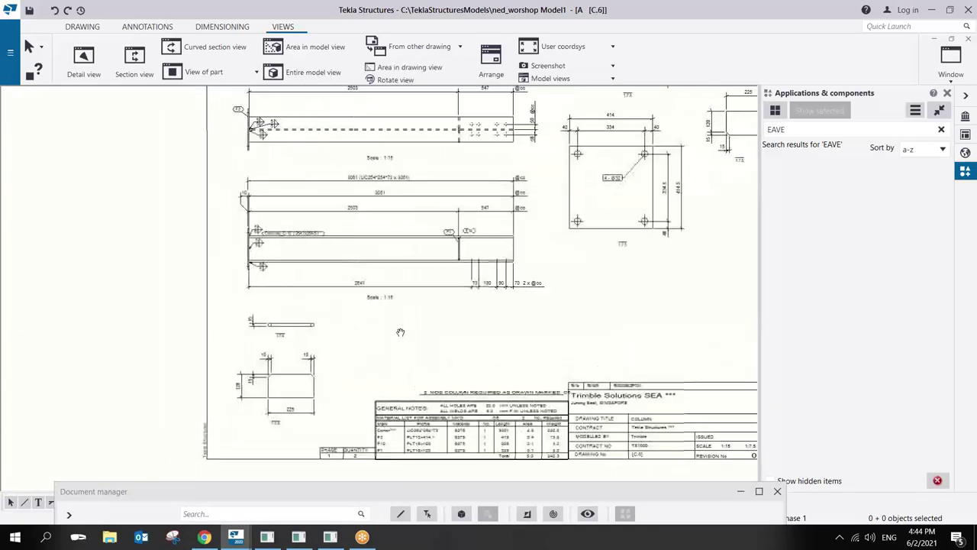
scroll(493, 239, up, 2)
scroll(448, 344, up, 2)
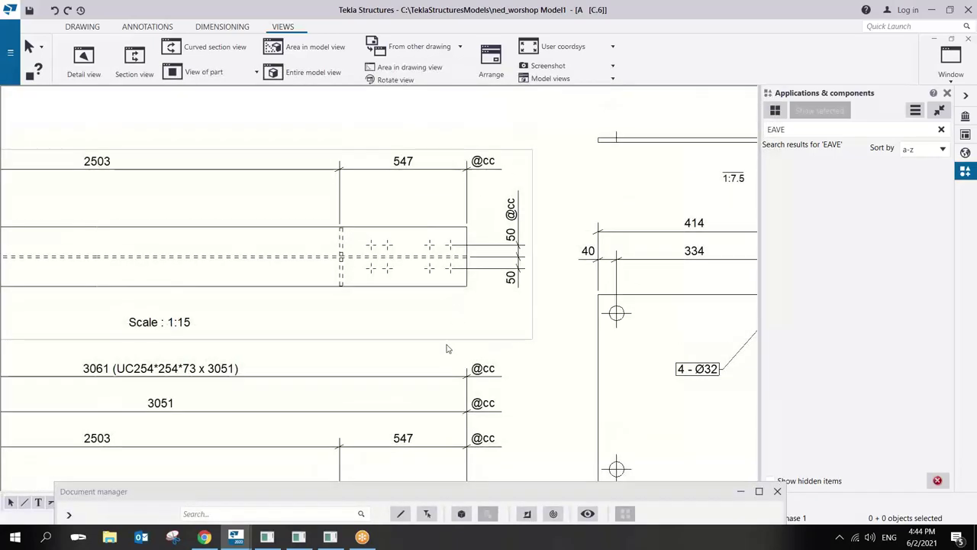
scroll(408, 336, up, 3)
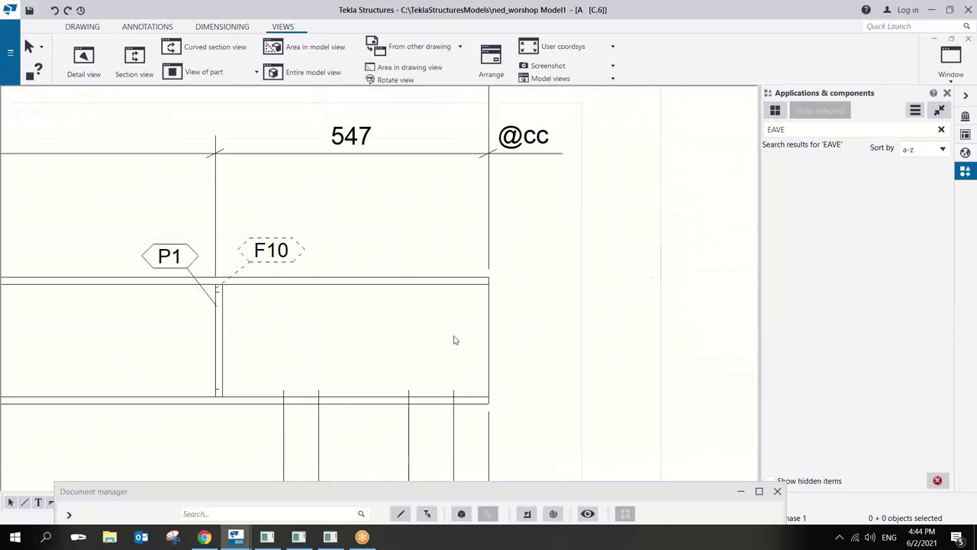
scroll(455, 342, down, 2)
scroll(403, 356, down, 1)
mouse_move(404, 356)
middle_down()
mouse_move(280, 360)
mouse_move(444, 316)
middle_up()
scroll(444, 316, up, 1)
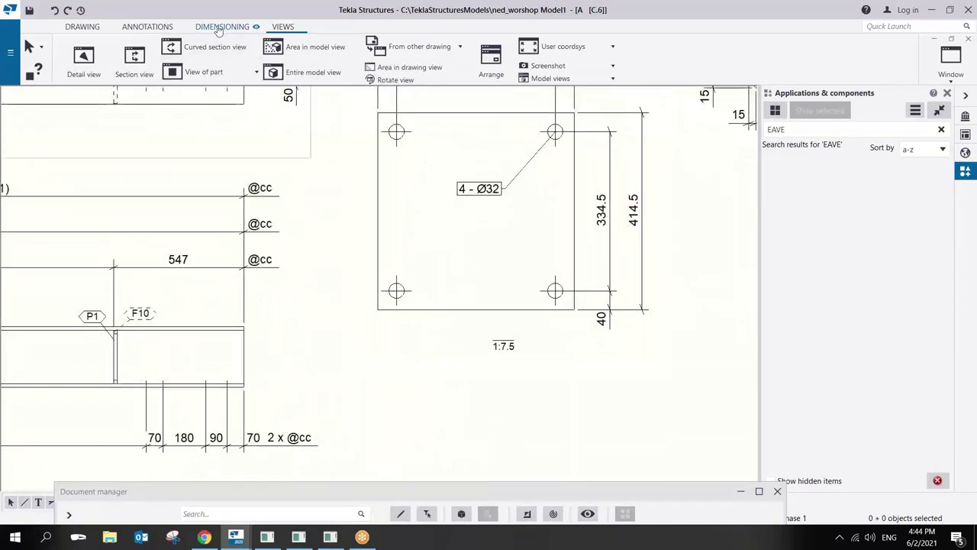
Add a 40/334/40 horizontal dimension across the bolts below the base plate.
click(220, 28)
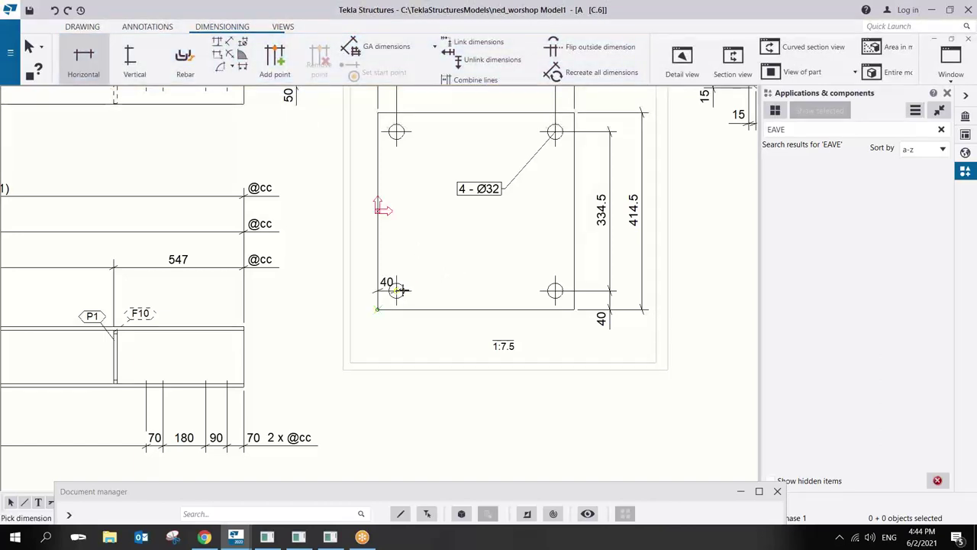
click(396, 290)
click(555, 290)
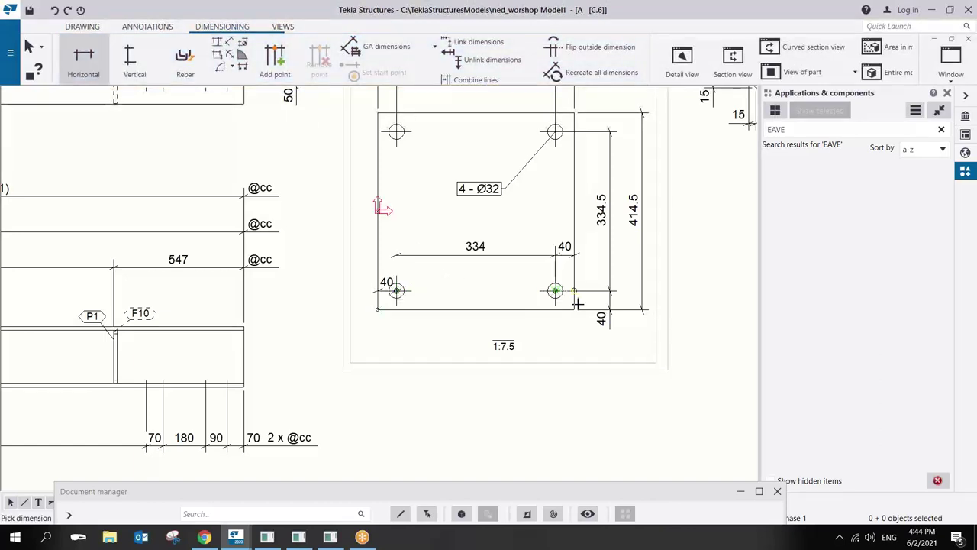
click(574, 310)
middle_click(574, 310)
click(572, 347)
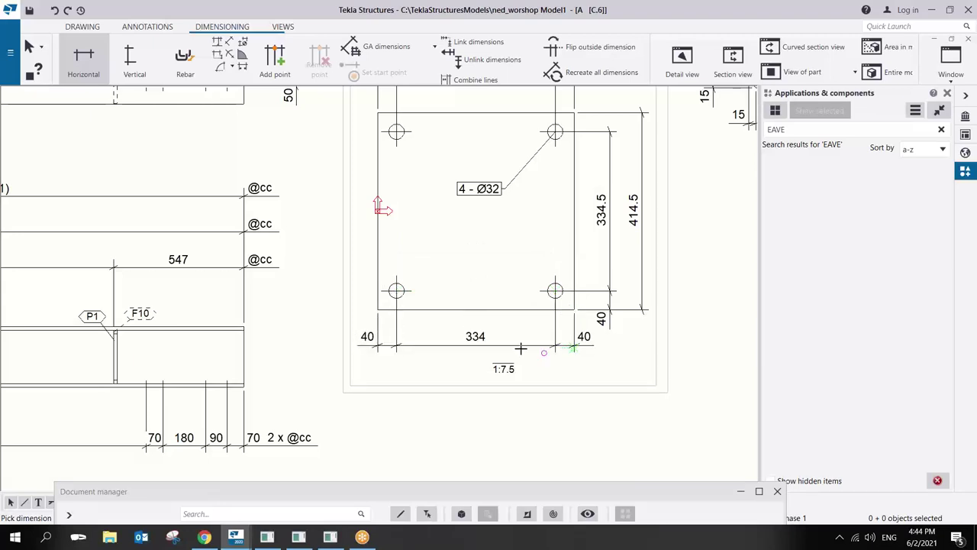
right_click(478, 271)
click(504, 273)
Give the 40/334/40 dimension filled arrowheads and a 2.00 arrow size.
click(464, 347)
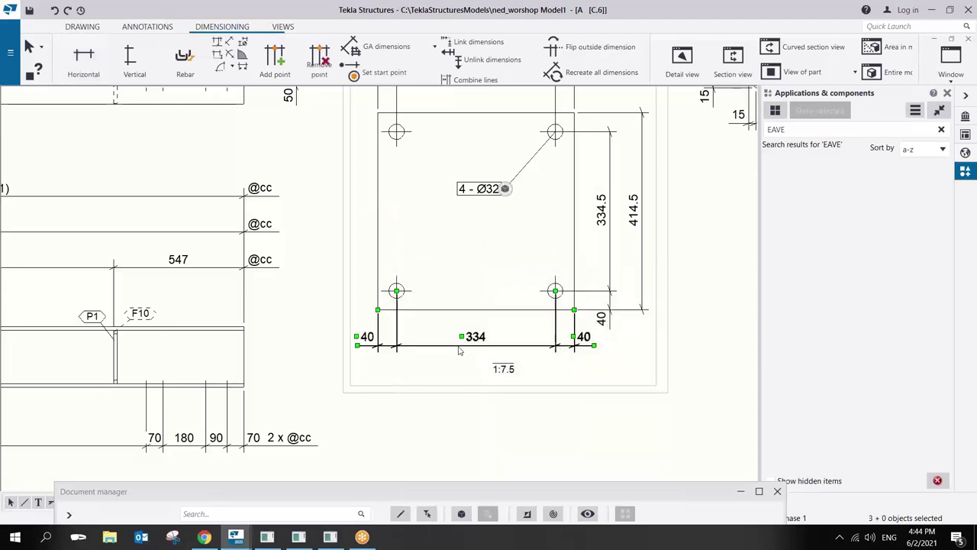
scroll(461, 352, up, 3)
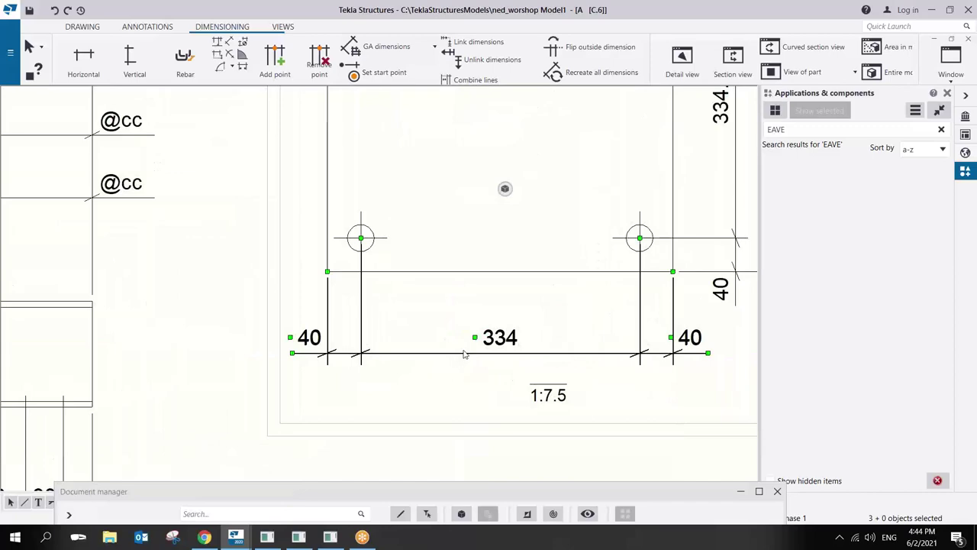
middle_drag(476, 339, 300, 308)
scroll(300, 308, down, 1)
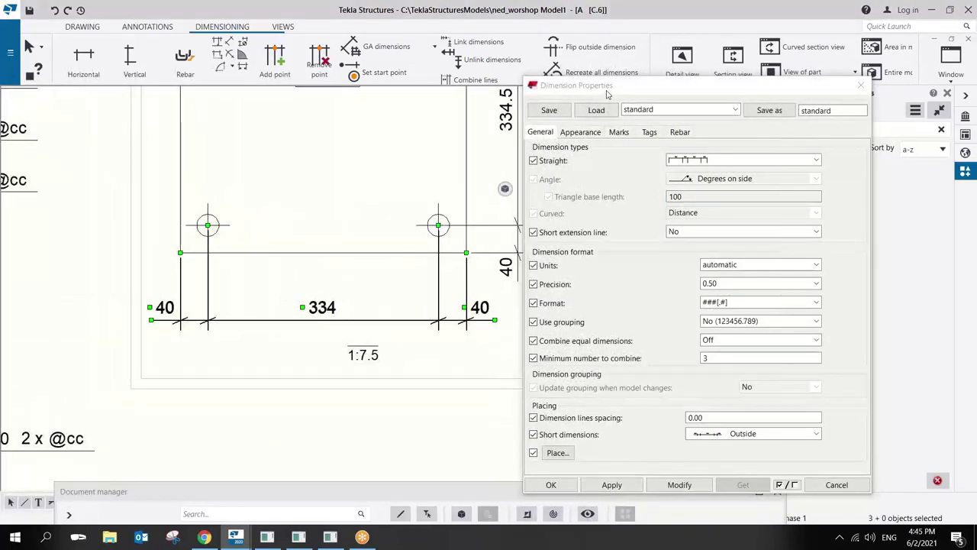
drag(608, 94, 531, 90)
click(504, 129)
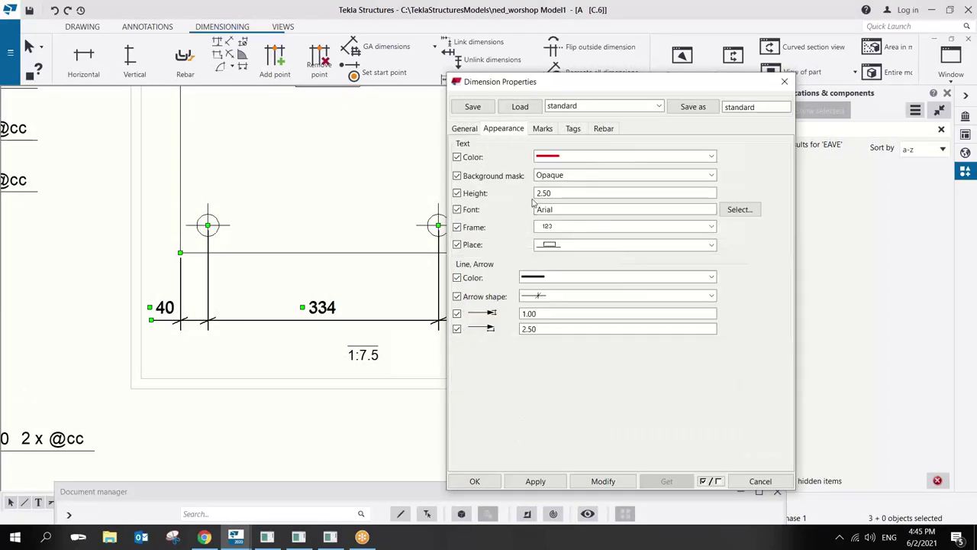
click(544, 296)
click(543, 309)
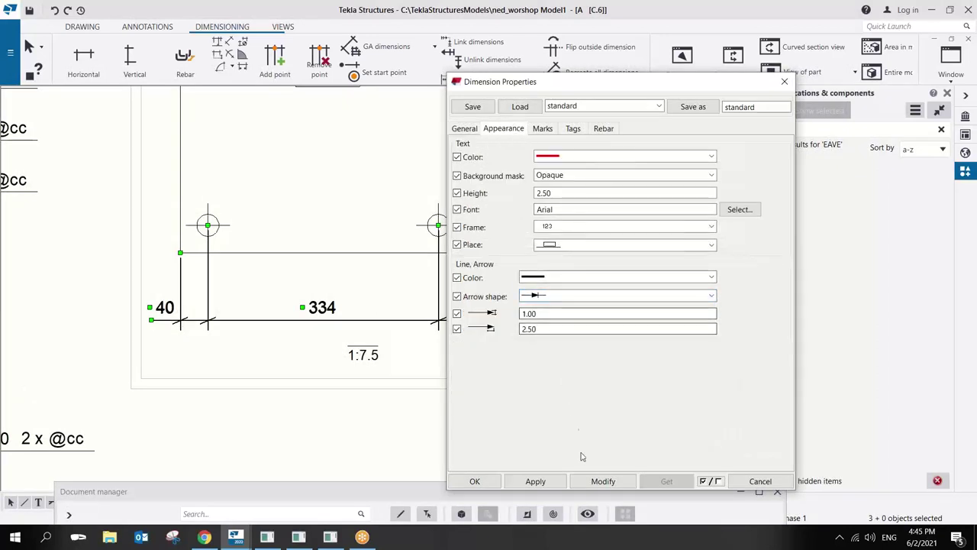
click(592, 480)
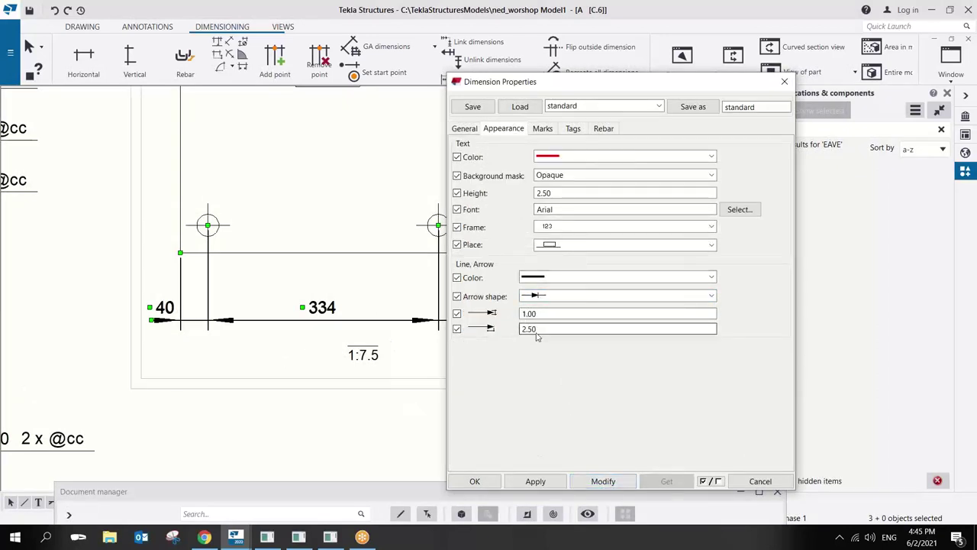
drag(537, 328, 482, 337)
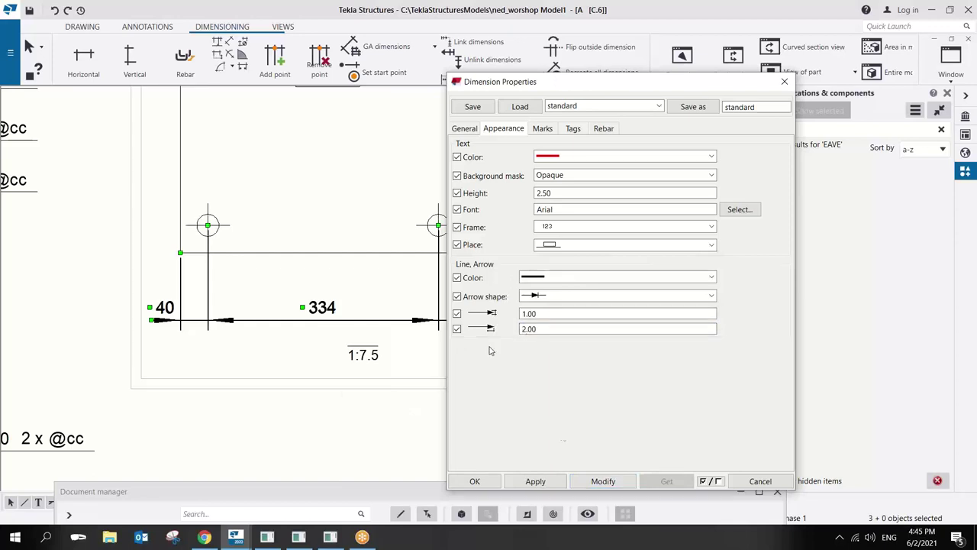
click(603, 482)
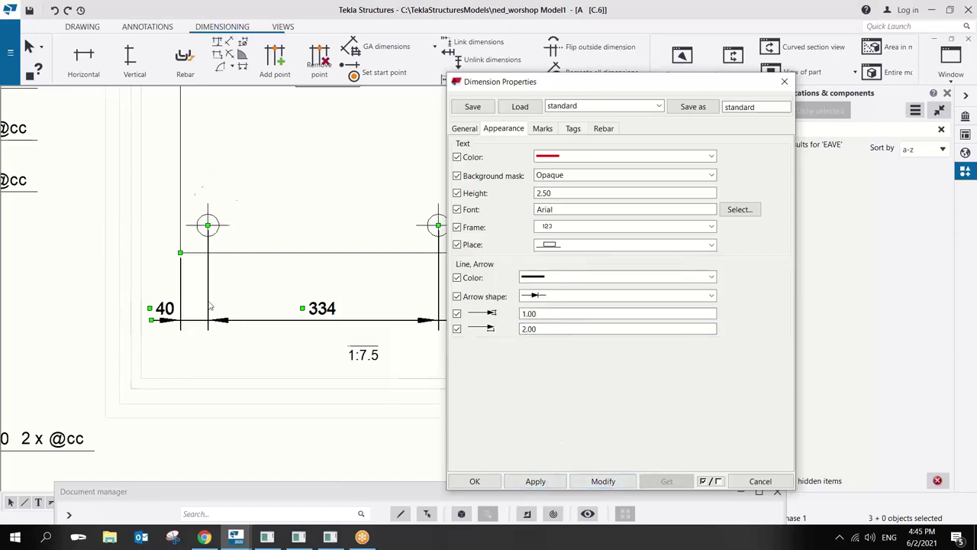
Switch the vertical plate dimension's arrowheads to open arrows, after briefly trying mid-line dots.
scroll(226, 309, up, 2)
scroll(226, 310, down, 3)
click(310, 326)
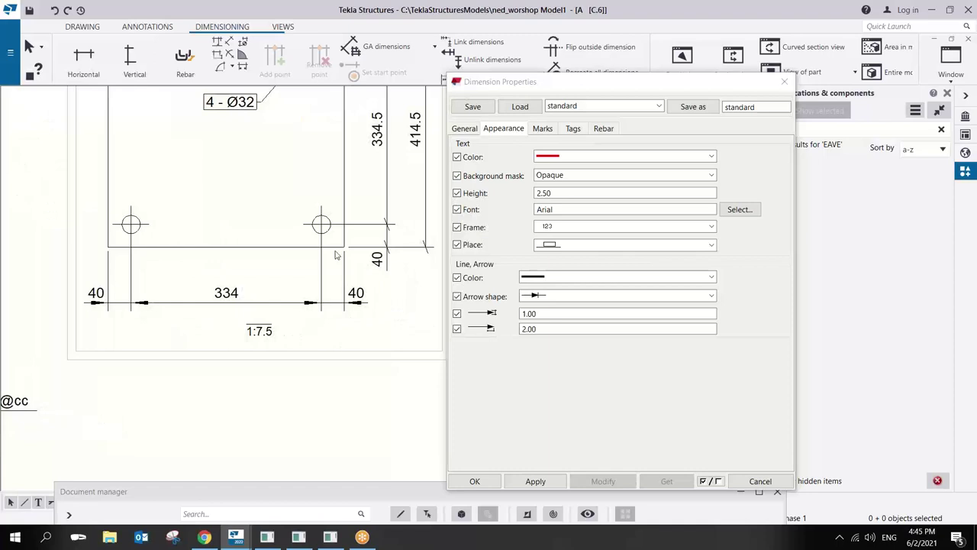
click(384, 228)
click(711, 296)
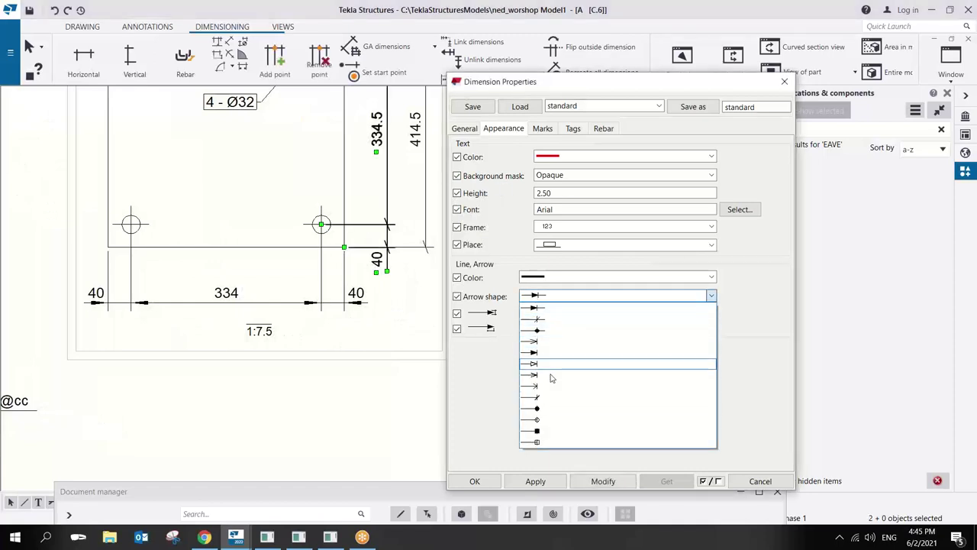
click(541, 329)
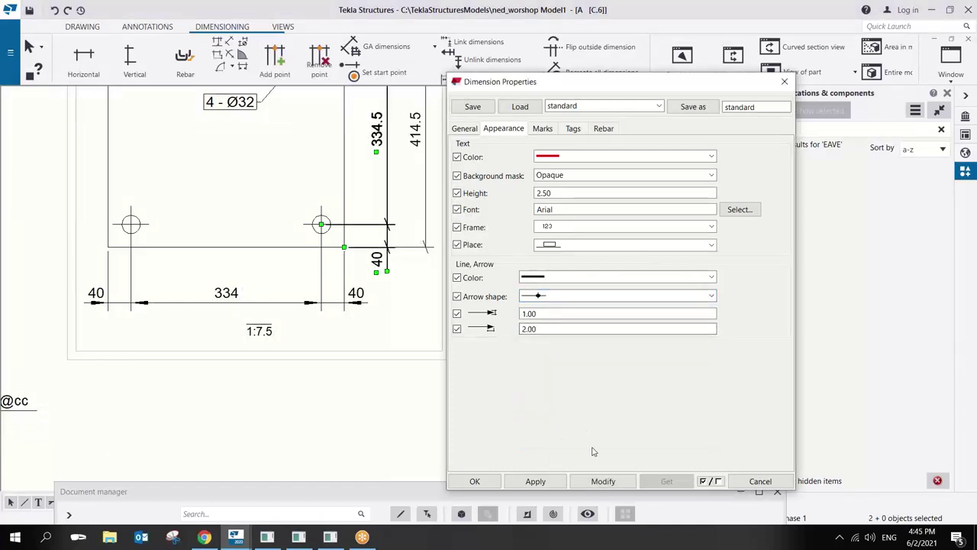
click(603, 480)
scroll(435, 107, up, 2)
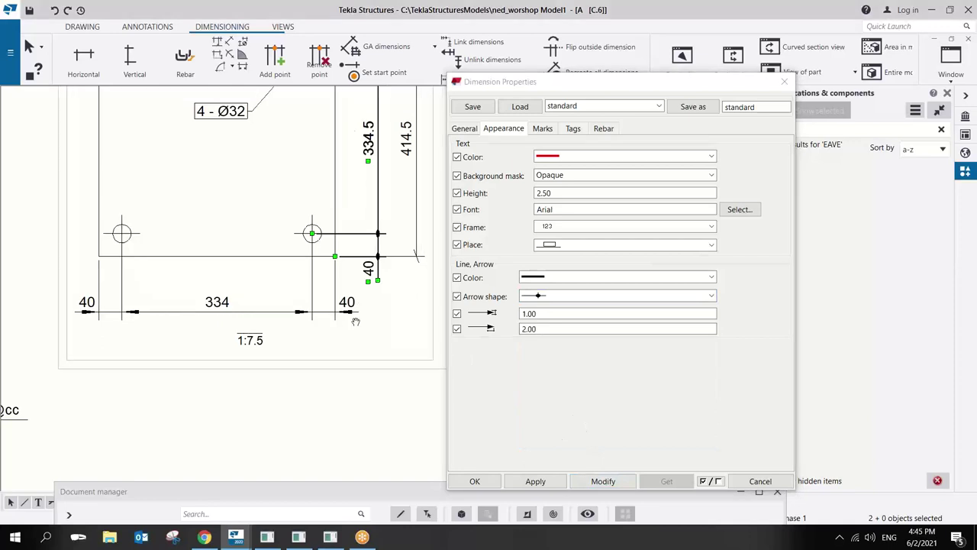
click(566, 296)
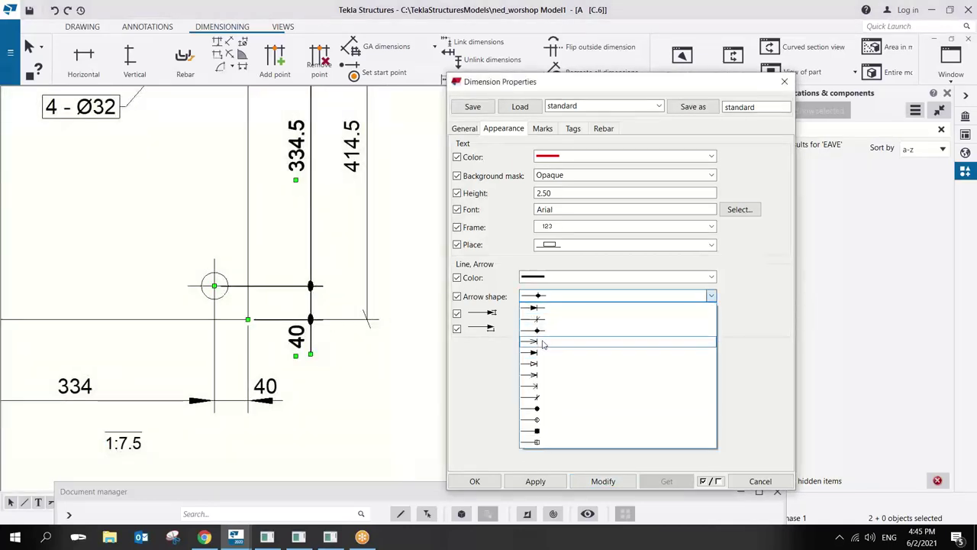
click(566, 343)
click(603, 481)
scroll(327, 323, down, 2)
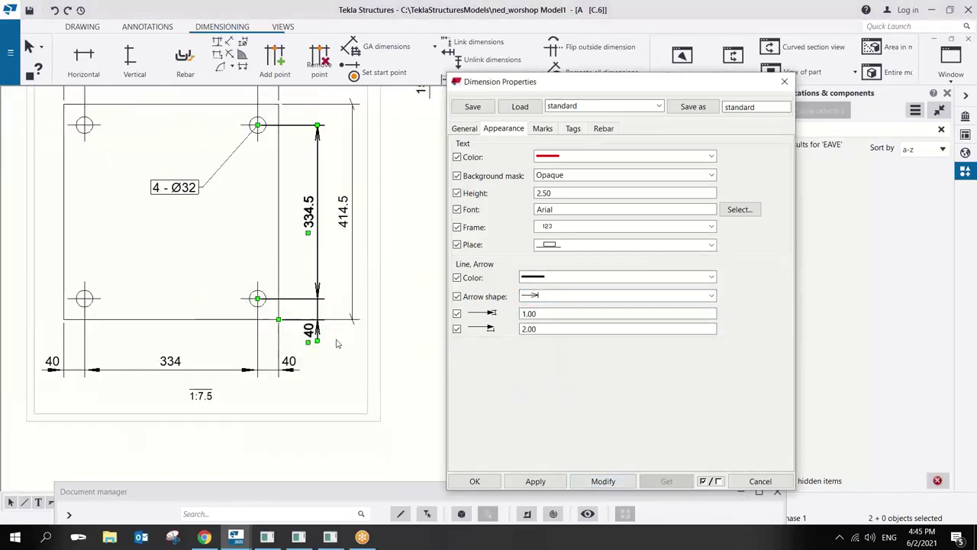
click(341, 343)
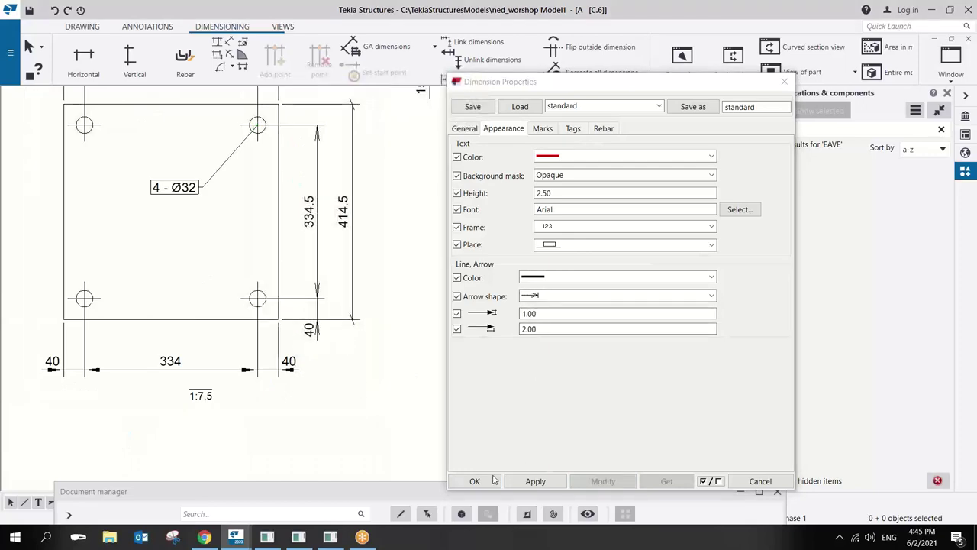
Accept the dimension settings, look over the sheet and title block, then close the C.6 drawing keeping changes.
click(474, 481)
scroll(464, 312, down, 5)
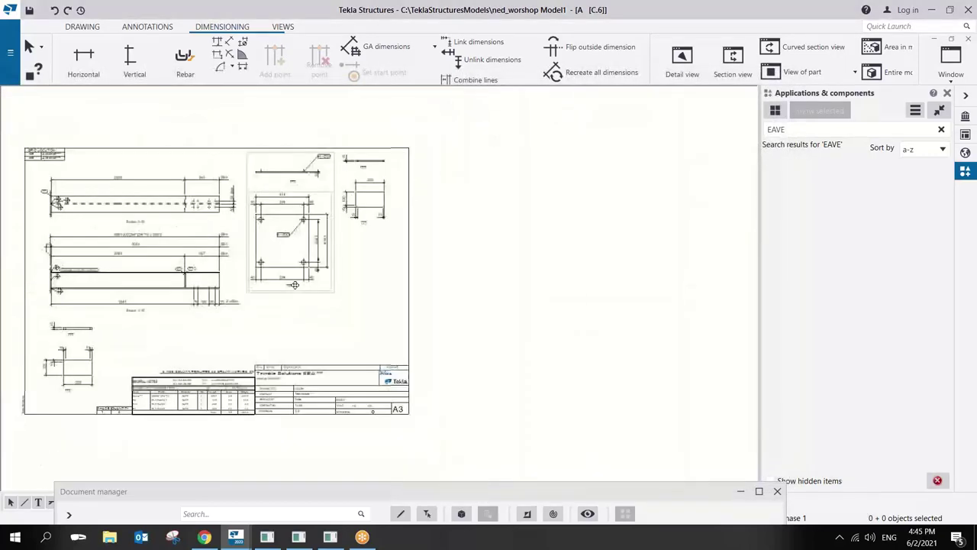
scroll(464, 311, up, 3)
scroll(352, 269, down, 3)
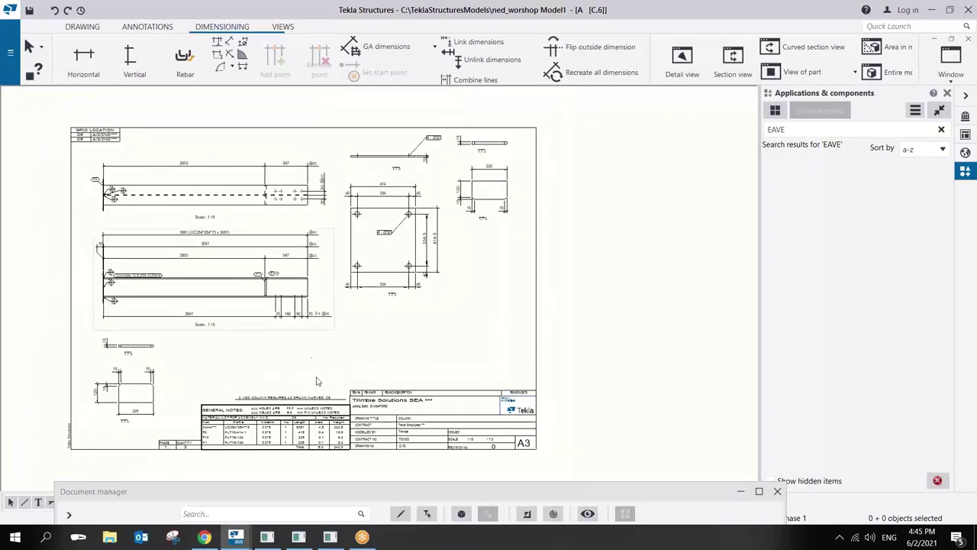
scroll(305, 416, up, 5)
scroll(616, 342, up, 1)
middle_drag(616, 342, 487, 319)
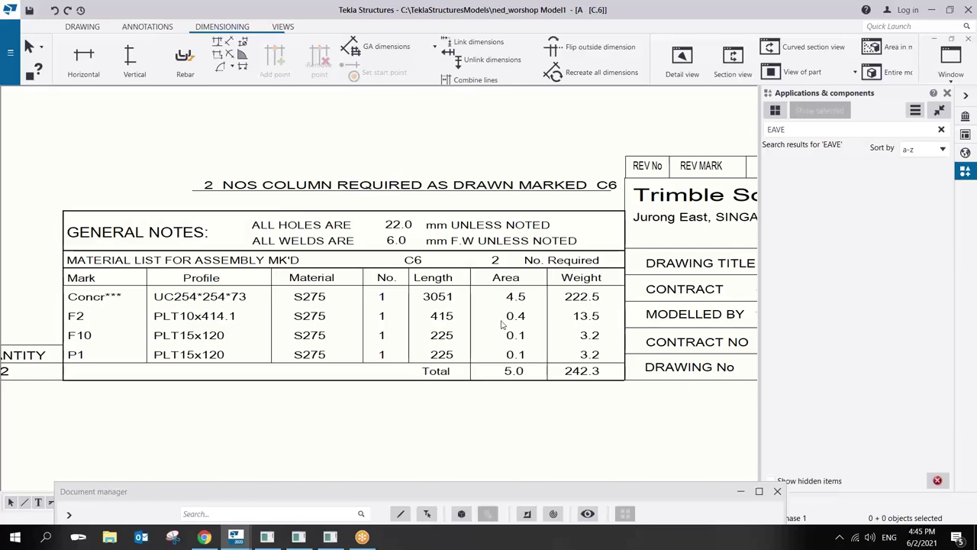
scroll(489, 319, down, 5)
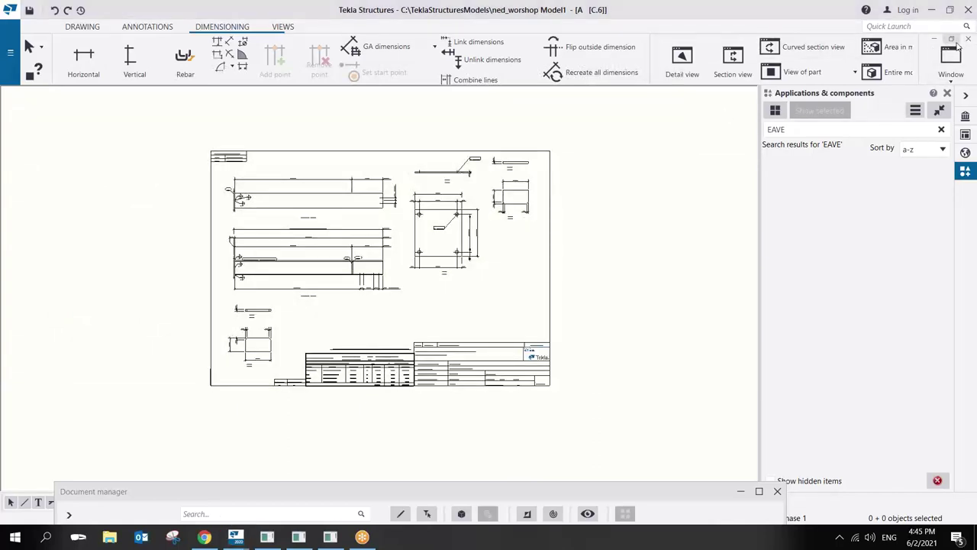
click(967, 40)
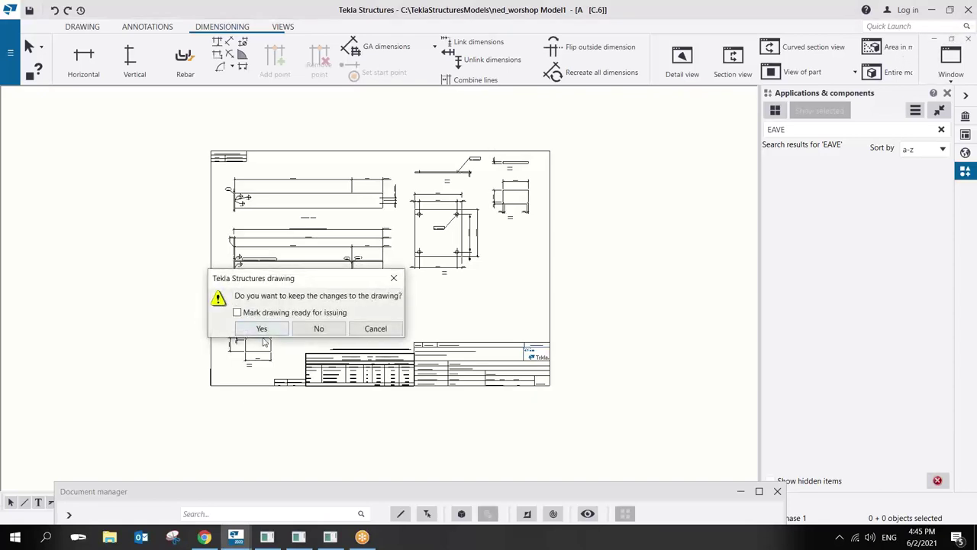
click(271, 329)
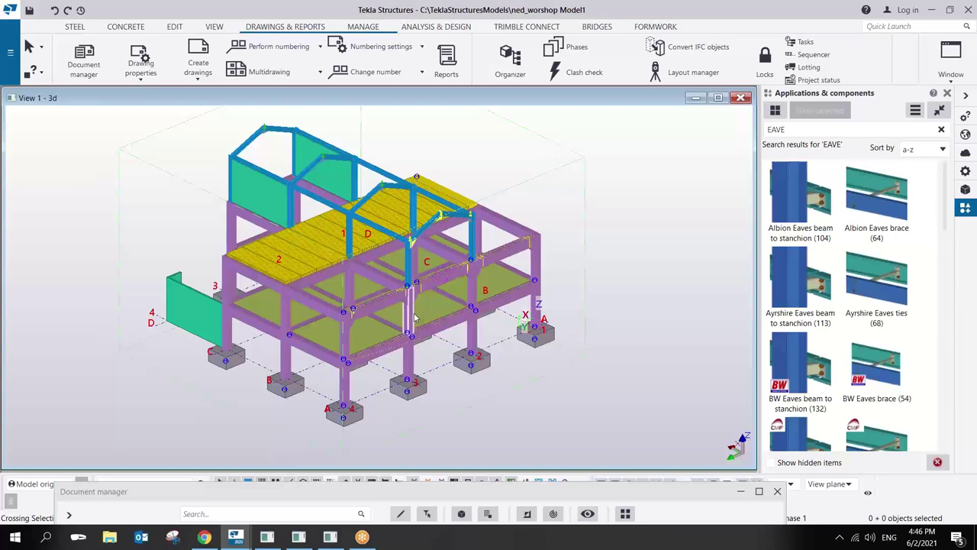
Start a GA drawing and select the 3d, Grid A and Plan 1STFLR views.
click(151, 80)
click(199, 81)
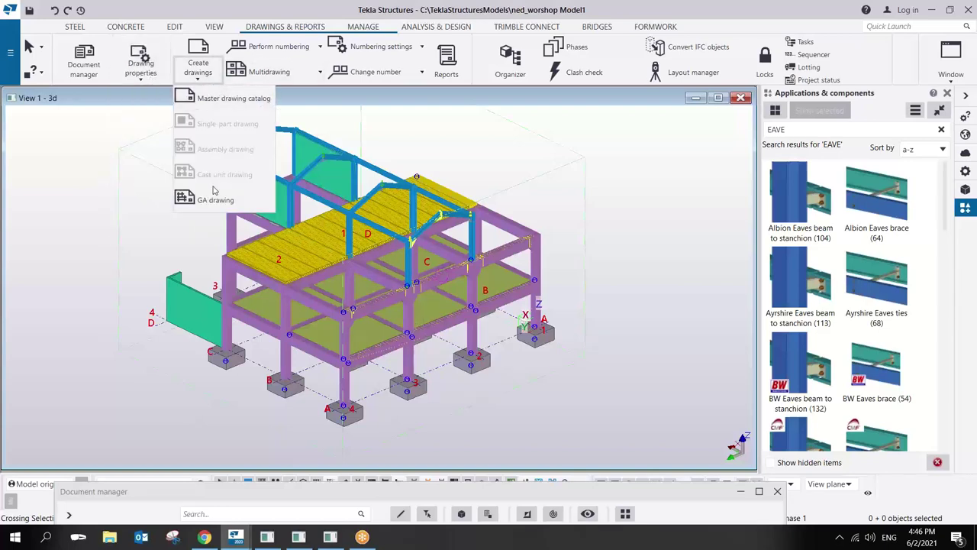
click(212, 200)
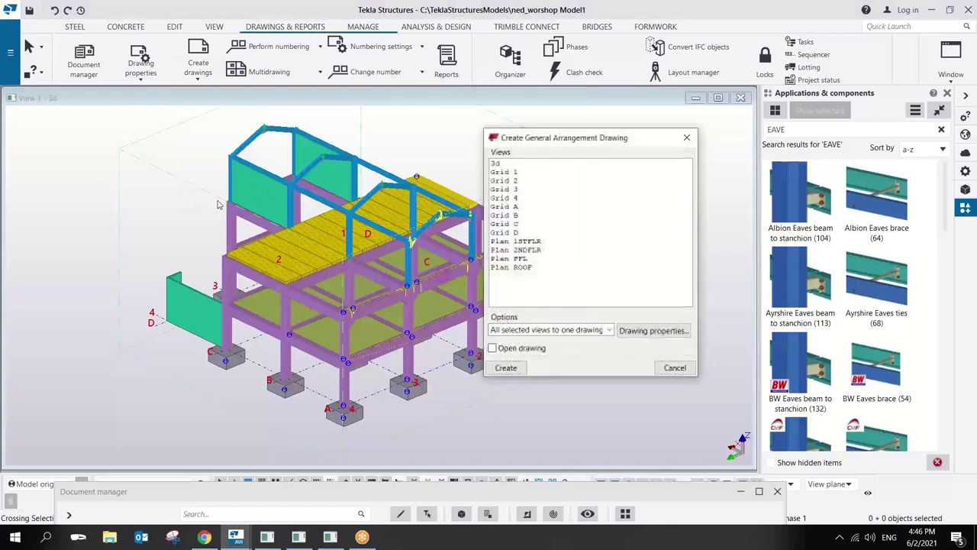
click(498, 164)
ctrl+click(512, 207)
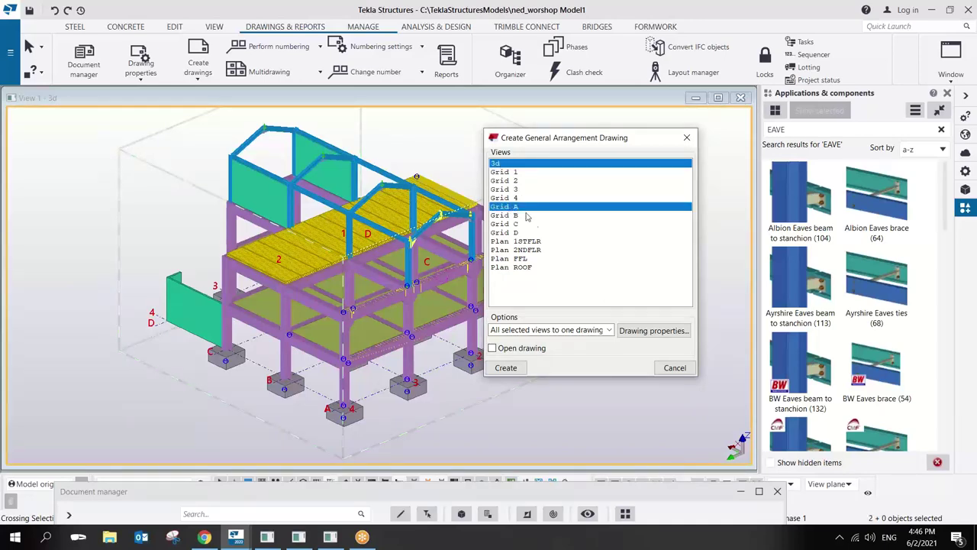
ctrl+click(535, 242)
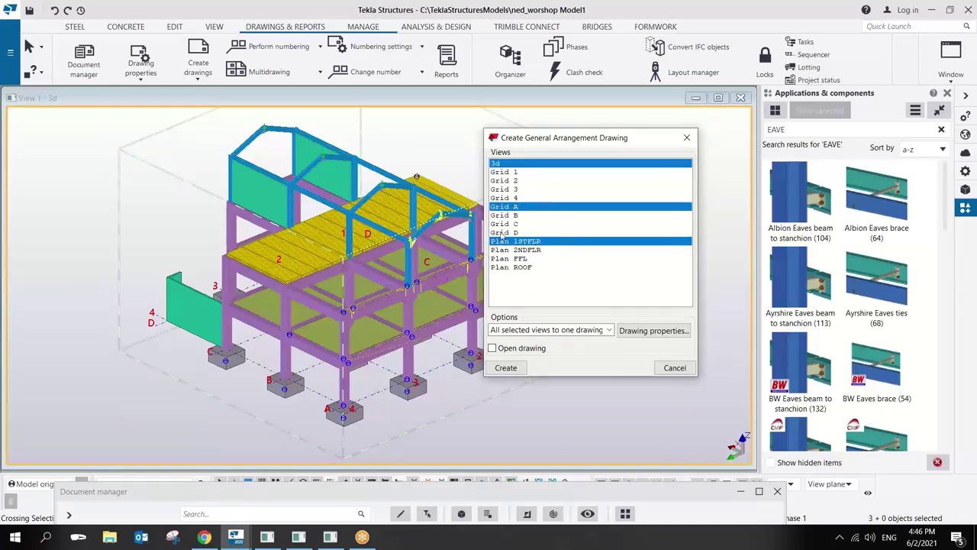
right_click(145, 168)
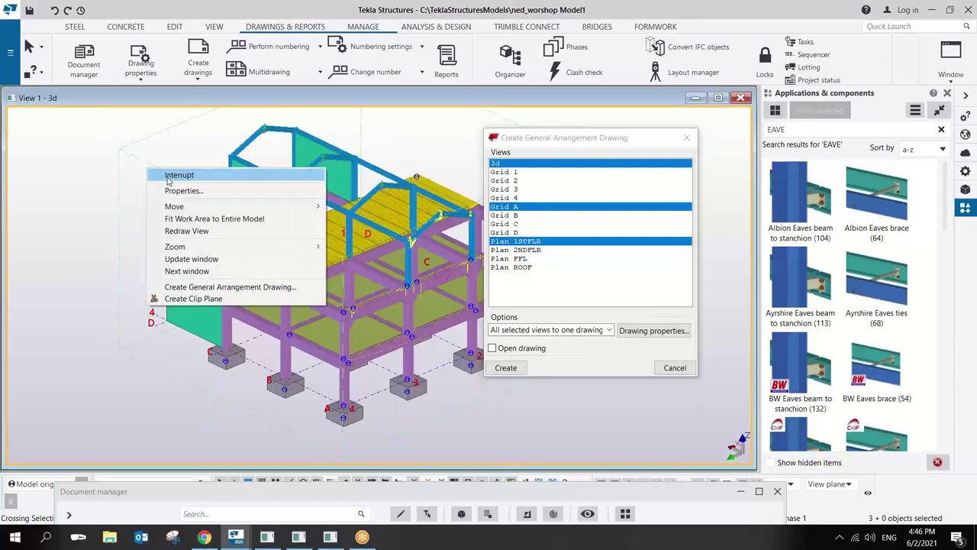
click(168, 174)
Make Grid A and Plan 1STFLR visible views, check Grid A in 3D and 2D, then close it.
key(ctrl+i)
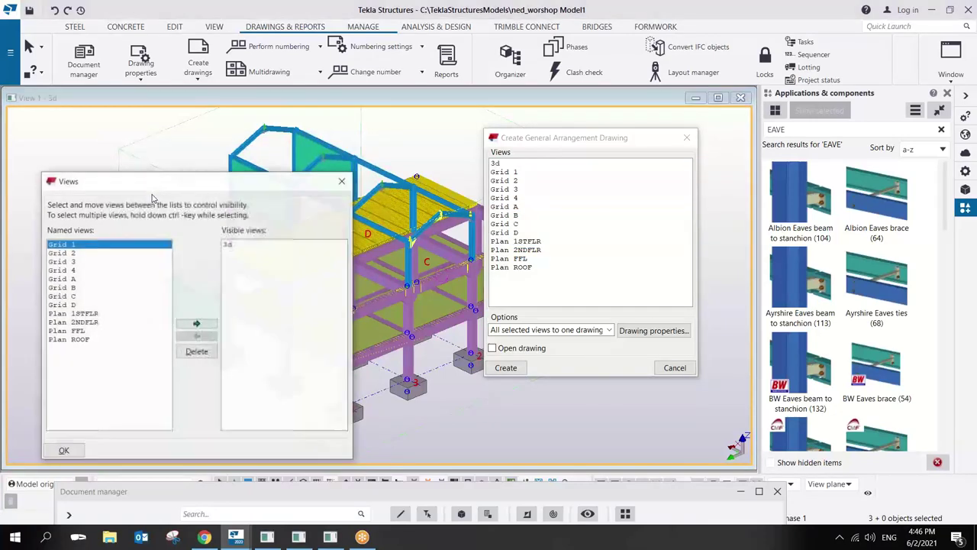
click(79, 279)
ctrl+click(84, 314)
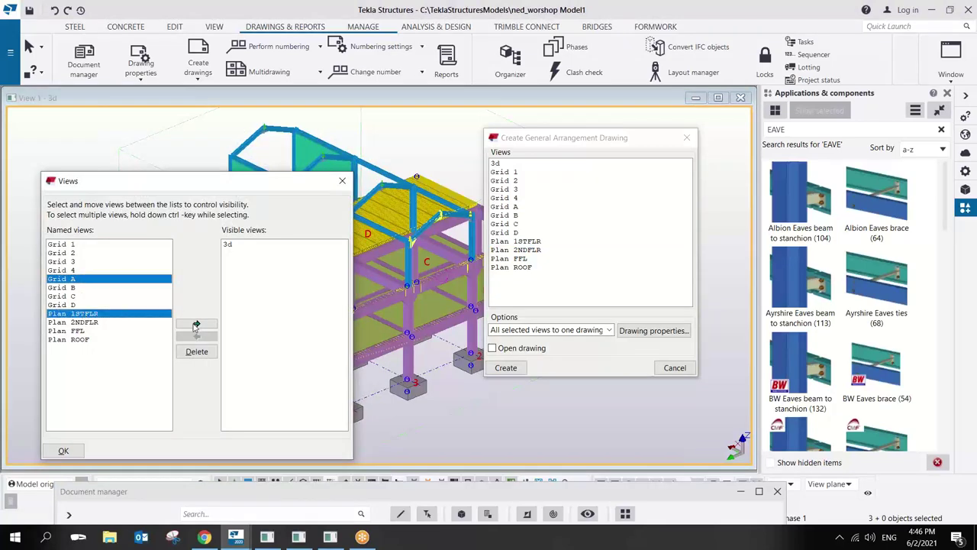
click(196, 324)
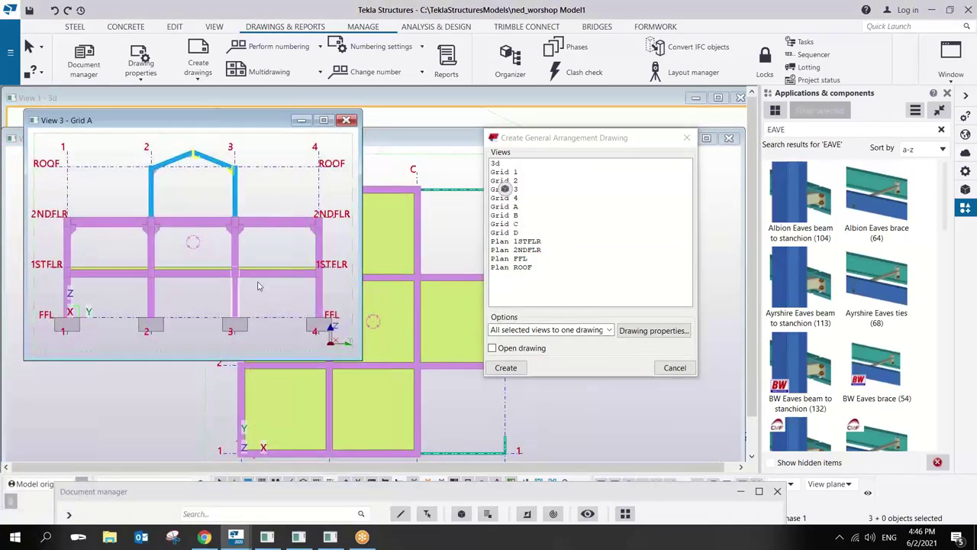
key(ctrl+p)
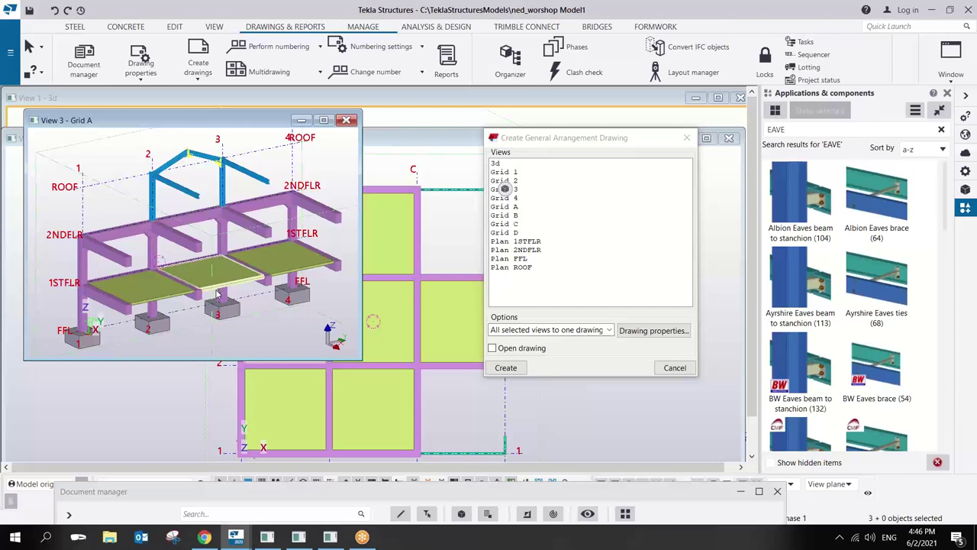
key(ctrl+p)
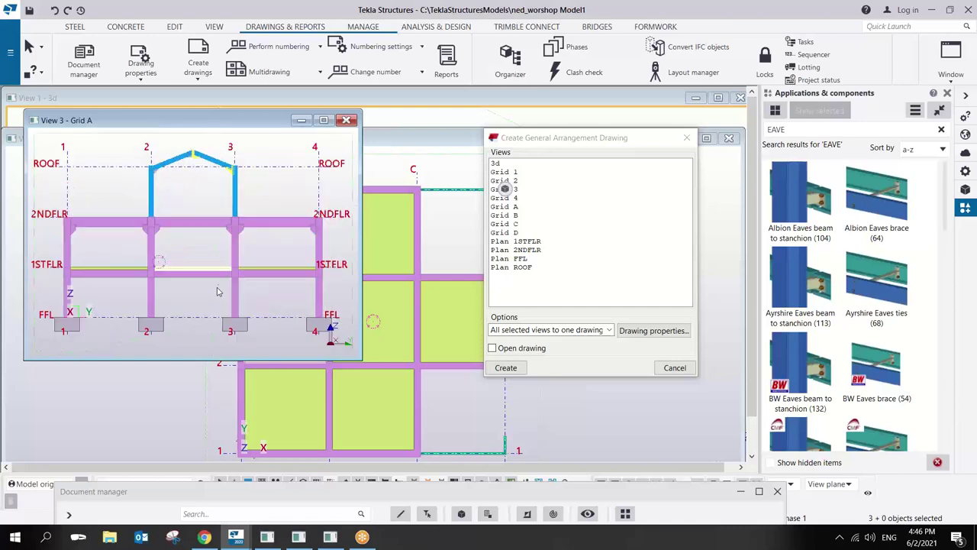
click(346, 120)
Bring the 3D model view forward and reselect 3d and Grid A for the GA drawing.
drag(405, 149, 106, 148)
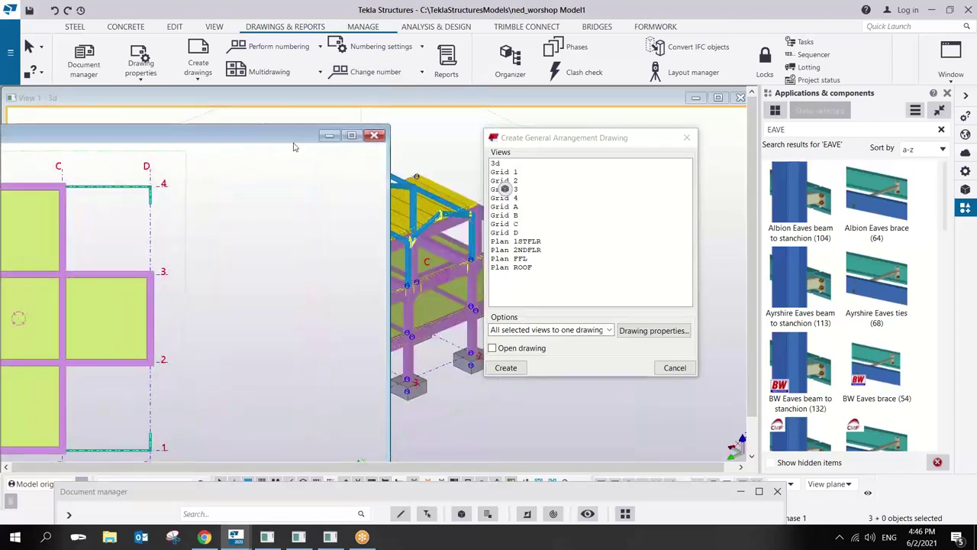
click(408, 168)
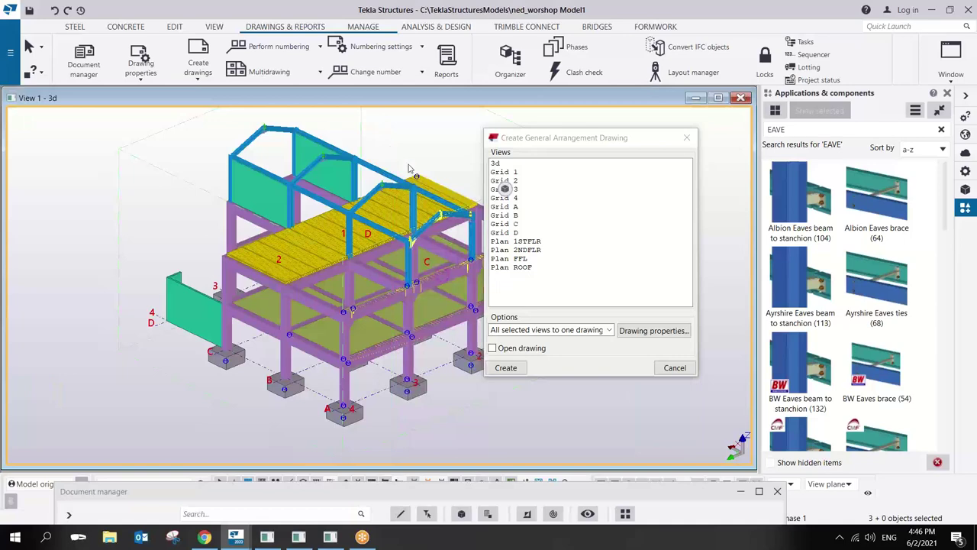
click(501, 164)
ctrl+click(514, 207)
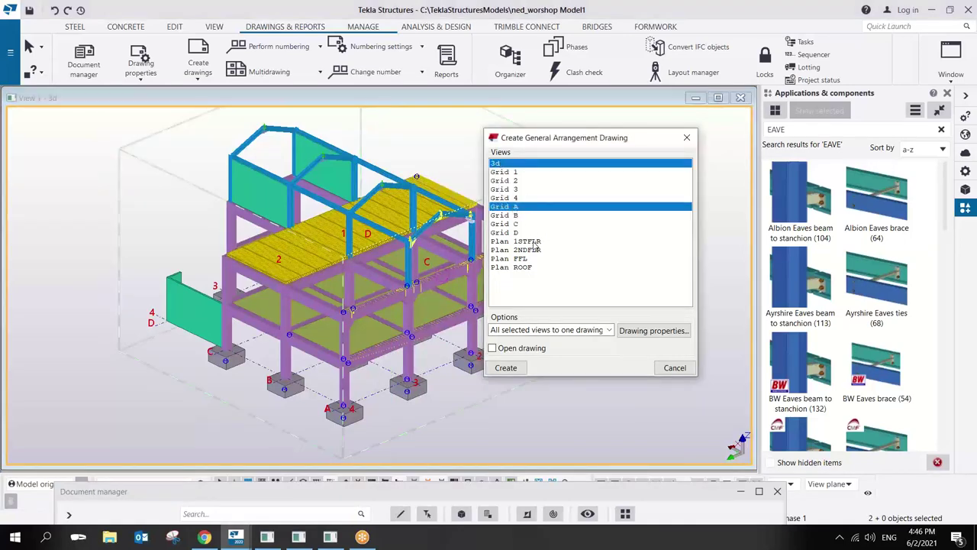
Add Plan 1STFLR and create the GA drawing with Open drawing ticked.
ctrl+click(534, 242)
click(493, 348)
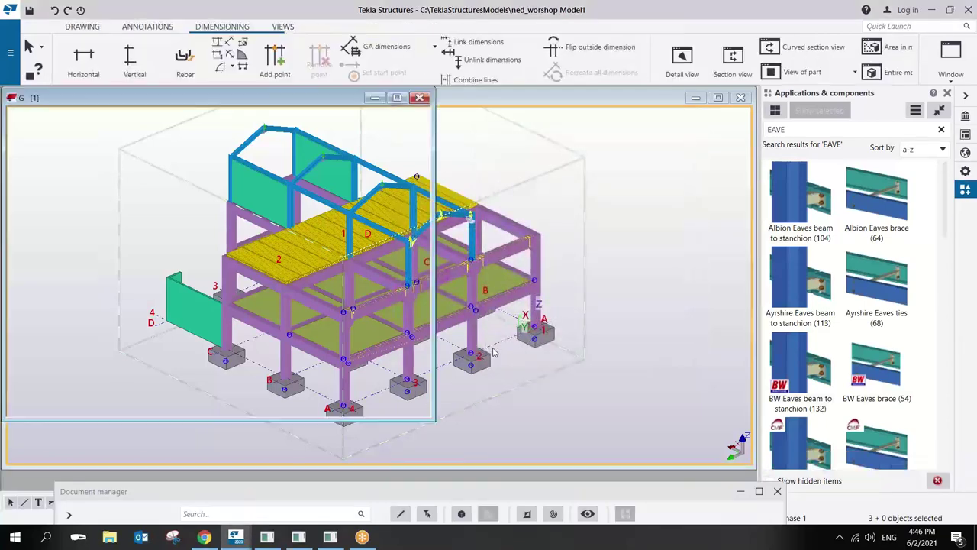
scroll(345, 305, down, 3)
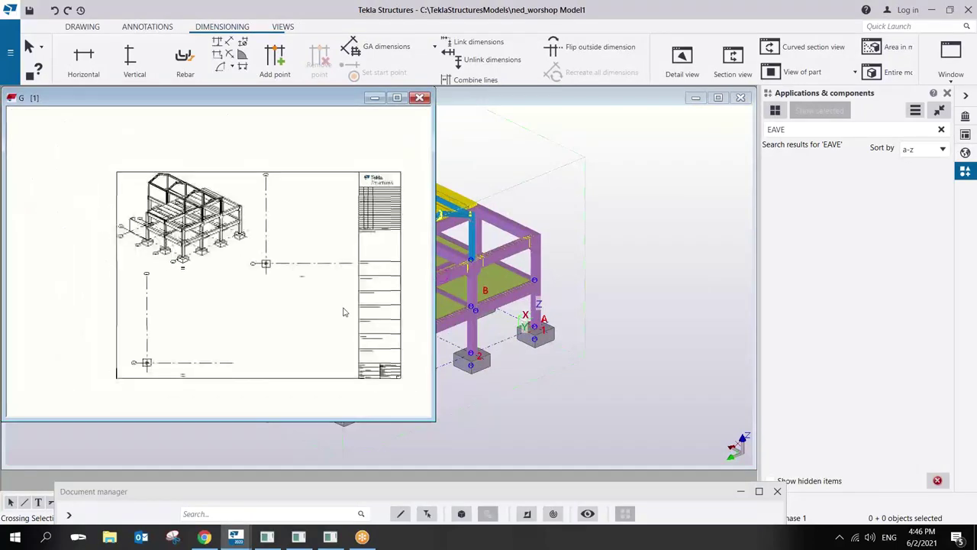
scroll(323, 260, up, 5)
scroll(311, 275, down, 4)
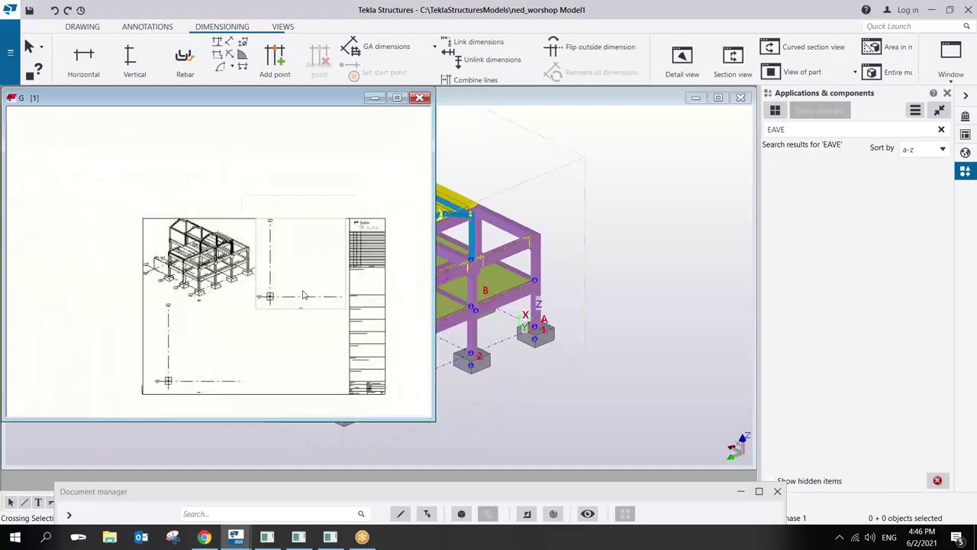
scroll(305, 306, up, 2)
Inspect a drawing view's properties without changing them, then close the GA drawing.
click(302, 311)
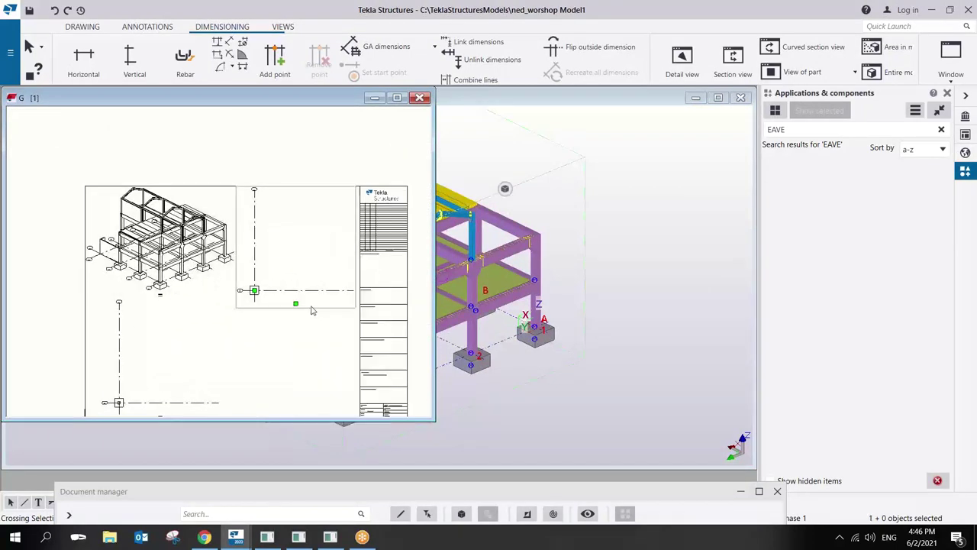
scroll(313, 311, up, 3)
scroll(311, 315, down, 4)
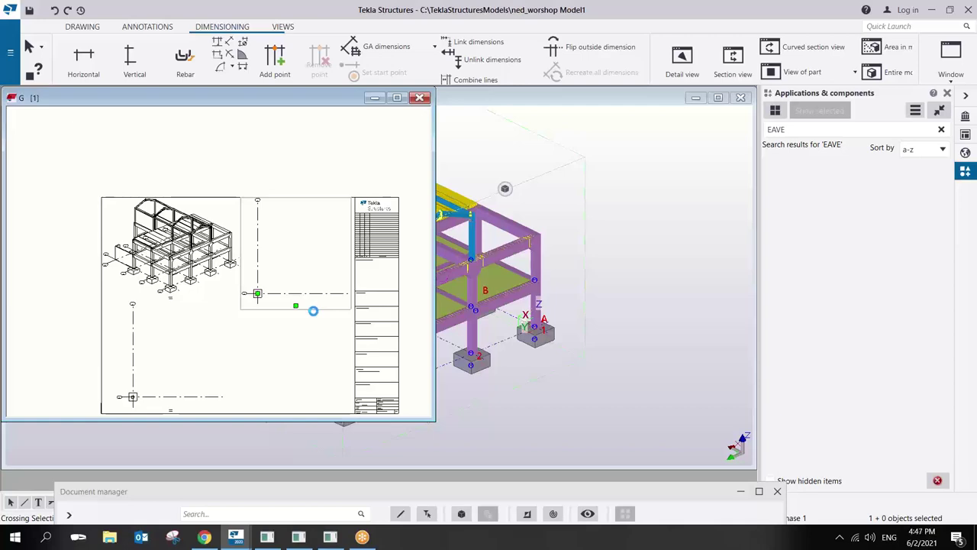
double_click(315, 316)
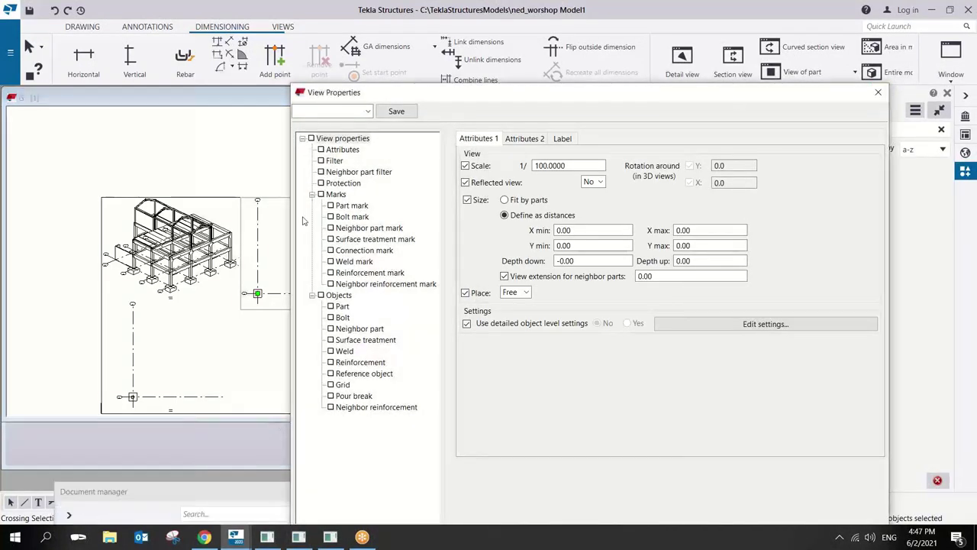
click(878, 93)
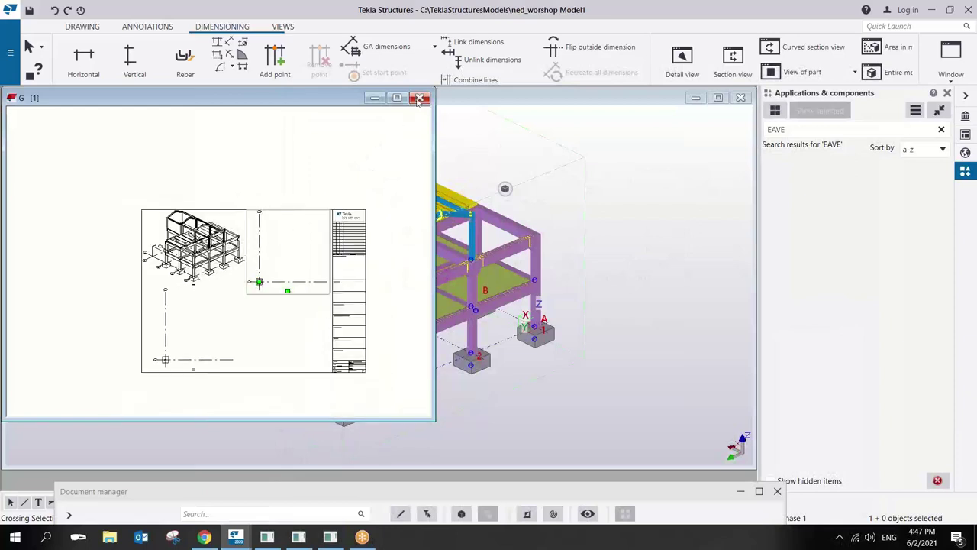
click(419, 98)
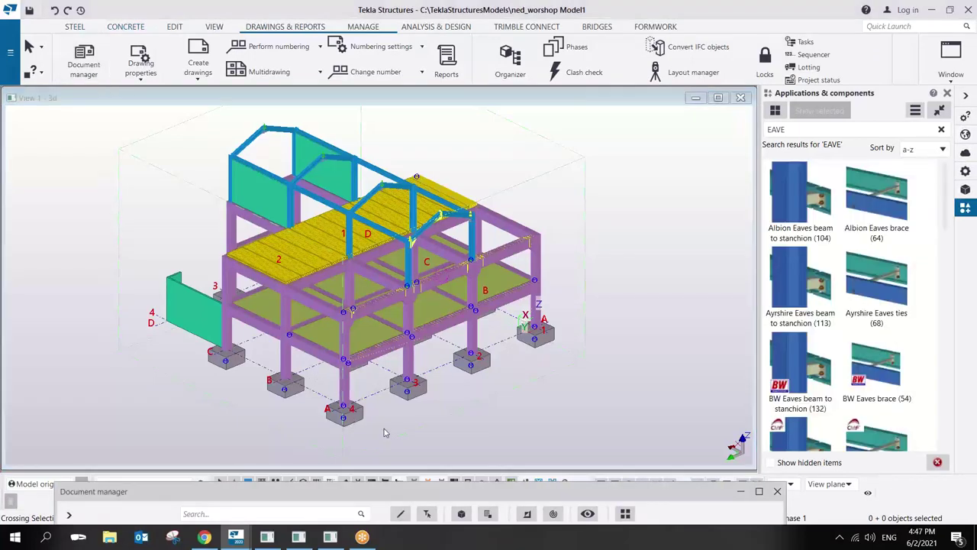
Delete the GaDrawingDocument from the Document manager list and confirm.
click(84, 65)
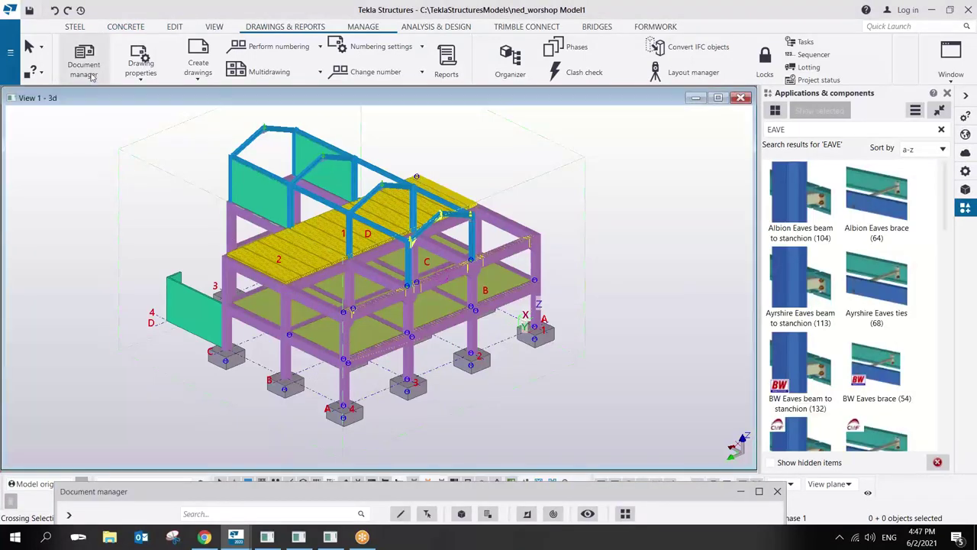
drag(382, 485, 427, 229)
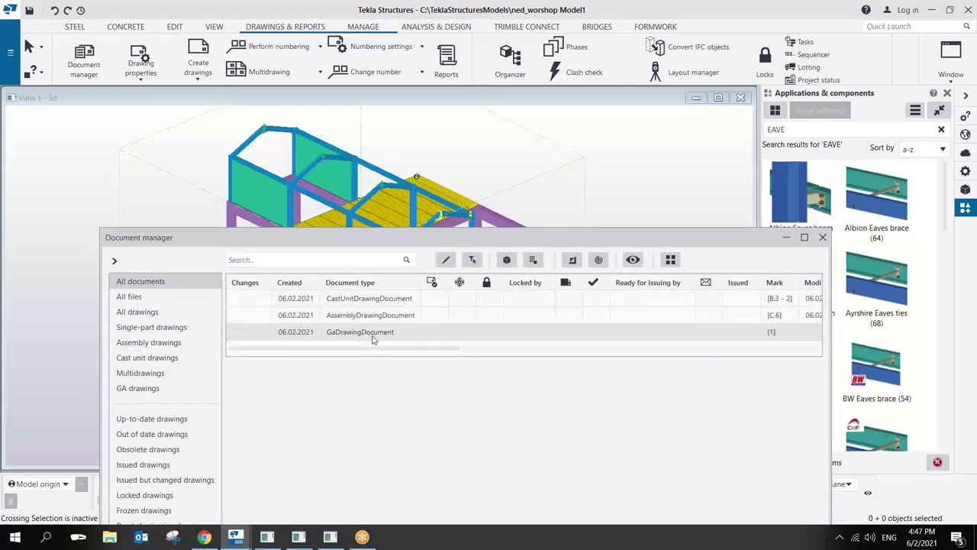
click(373, 339)
key(Delete)
click(473, 280)
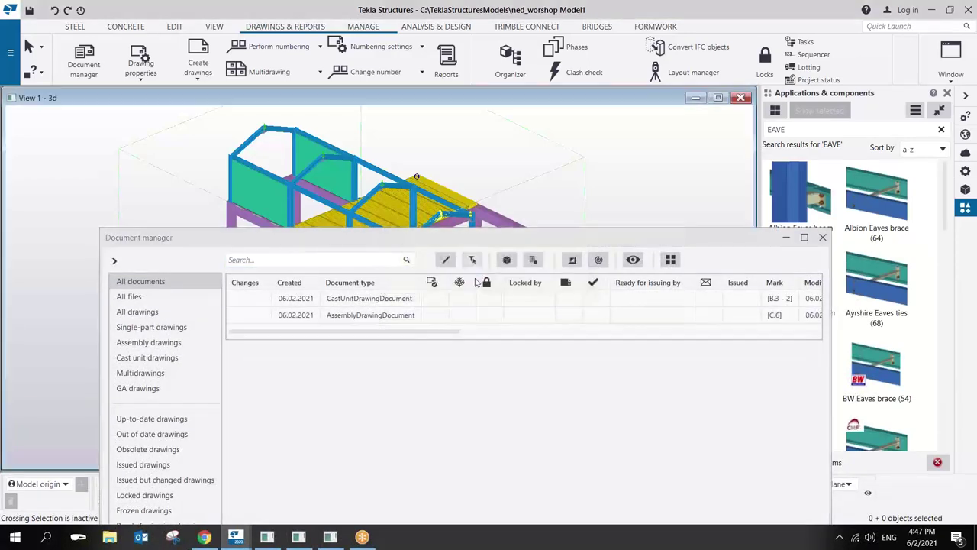
drag(484, 239, 427, 494)
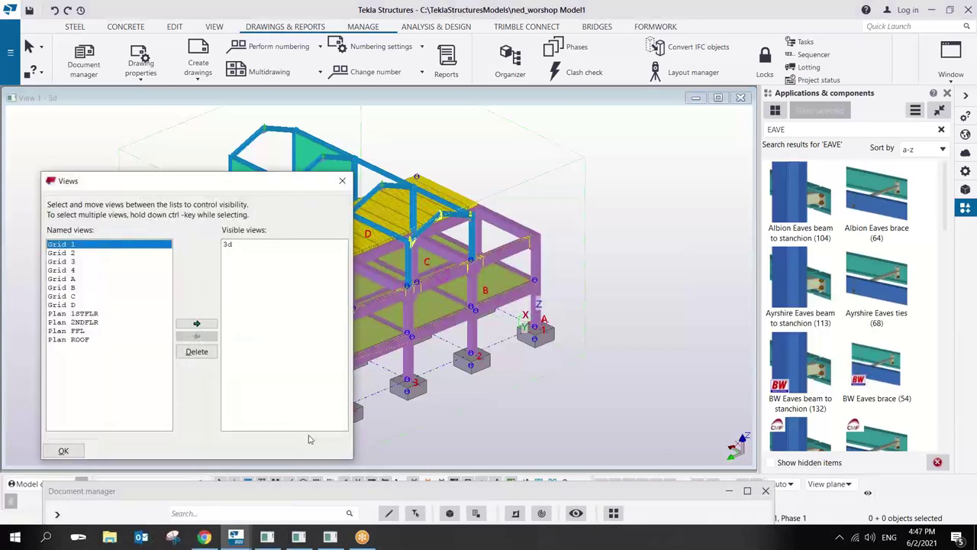
Show the Grid A and Plan 1STFLR views, fit their work areas to the entire model, then close them.
ctrl+click(75, 280)
click(197, 325)
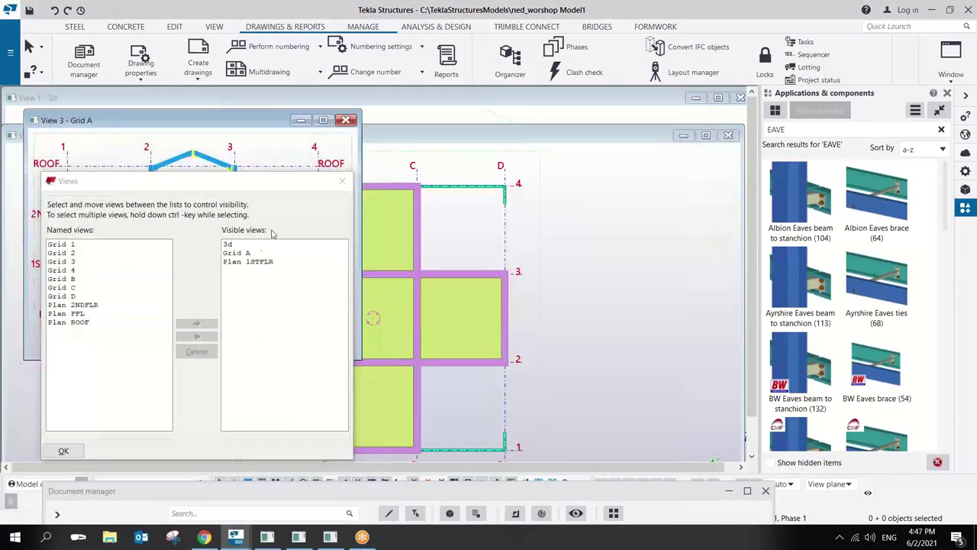
click(342, 181)
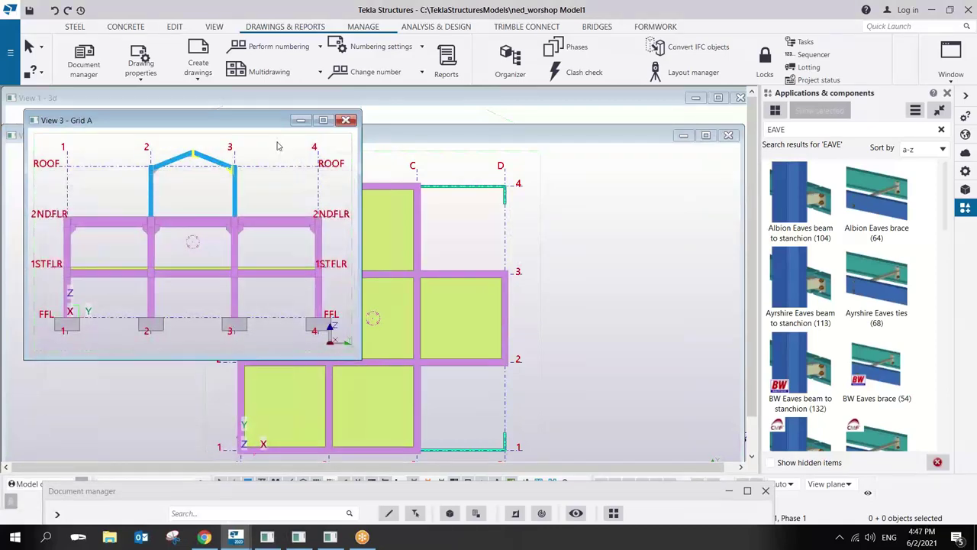
drag(258, 126, 430, 163)
right_click(458, 234)
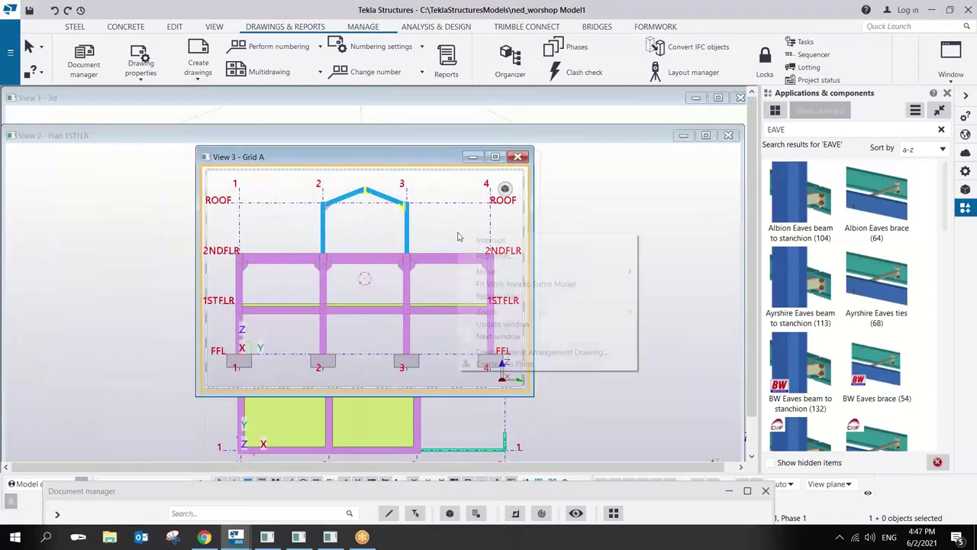
click(497, 284)
right_click(438, 227)
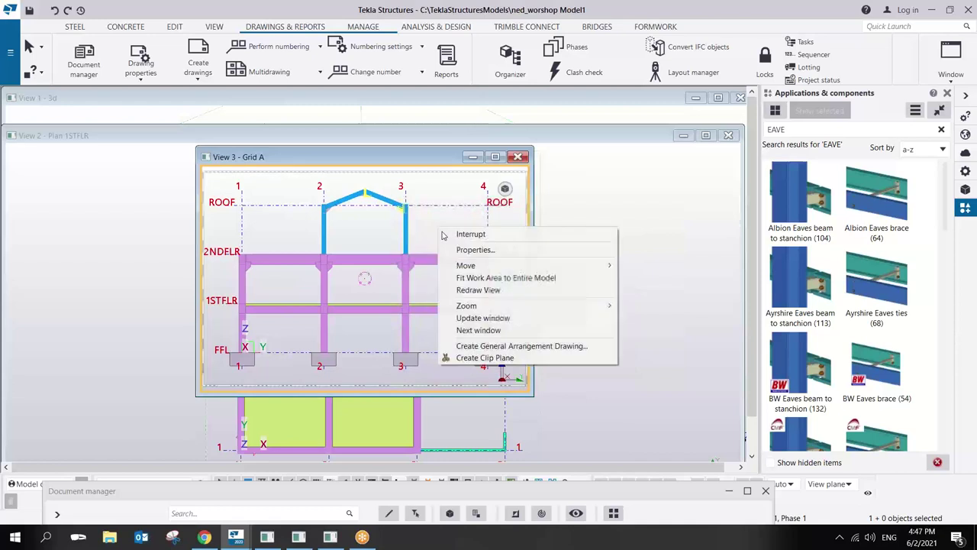
click(477, 279)
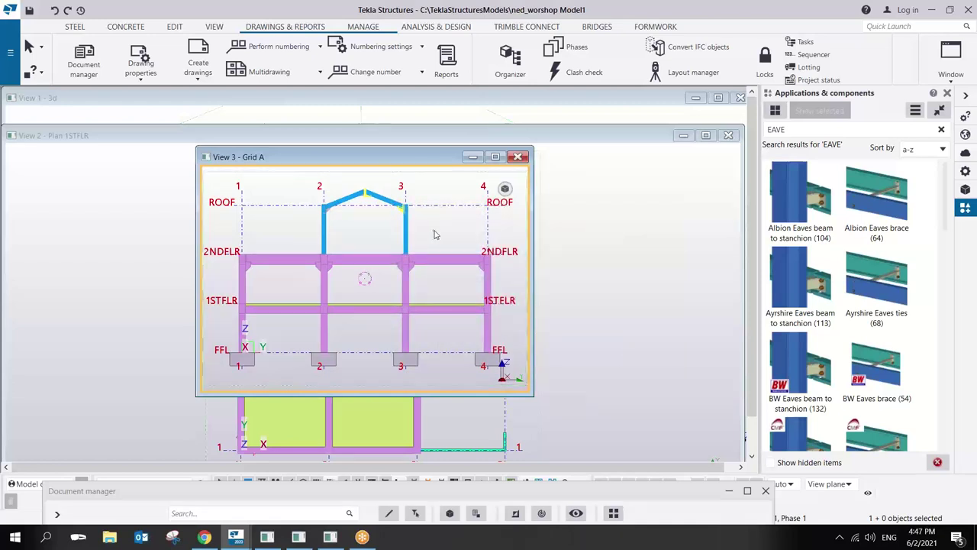
click(487, 228)
right_click(581, 289)
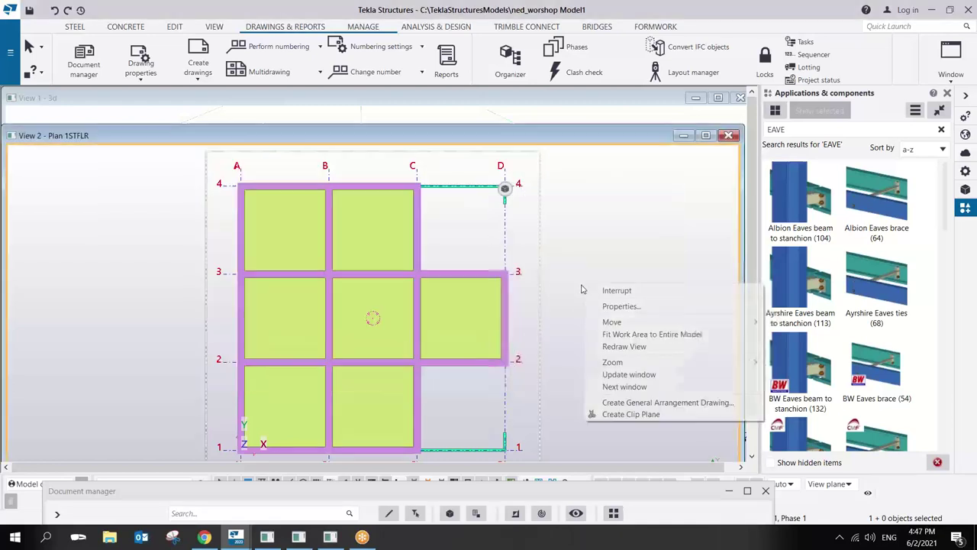
click(651, 334)
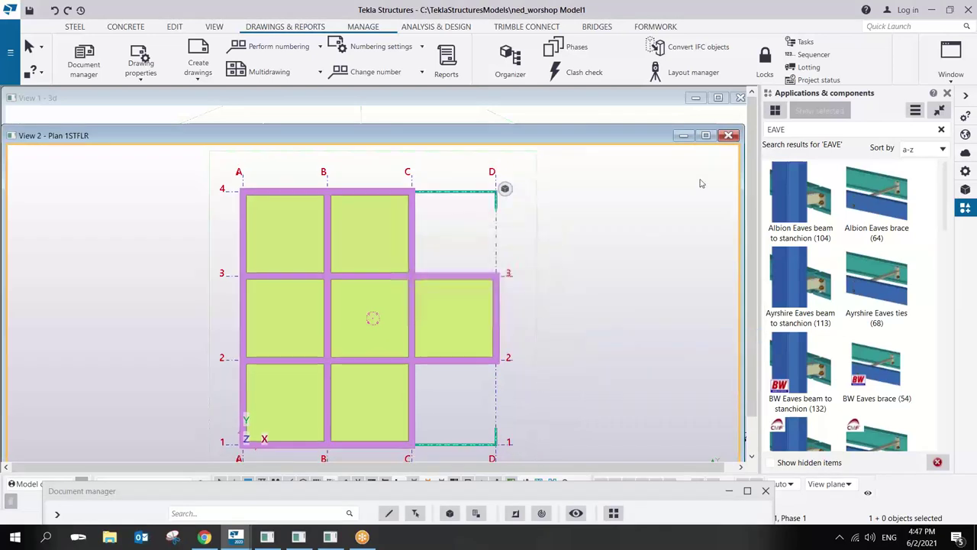
click(729, 136)
click(524, 157)
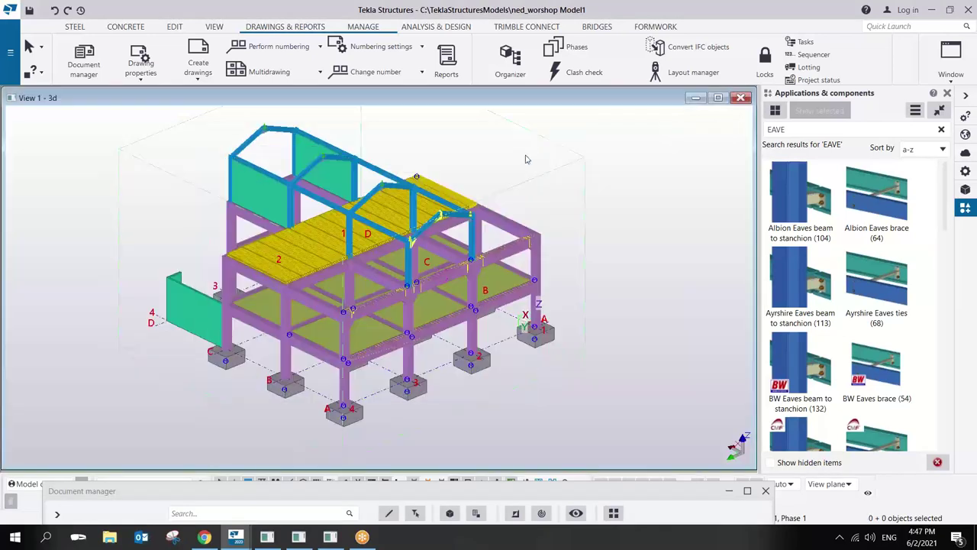
Create a GA drawing from the 3d, Grid A and Plan 1STFLR views.
click(202, 76)
click(226, 200)
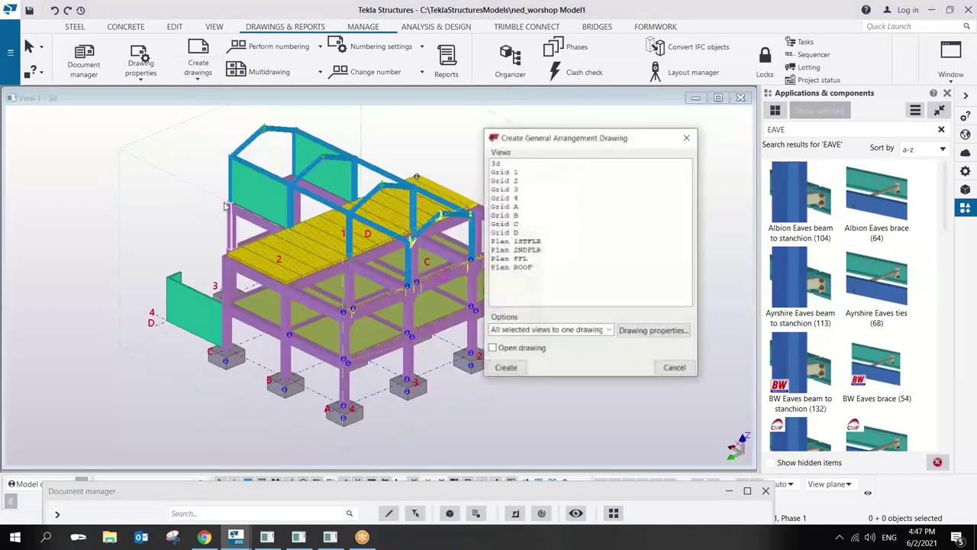
click(504, 163)
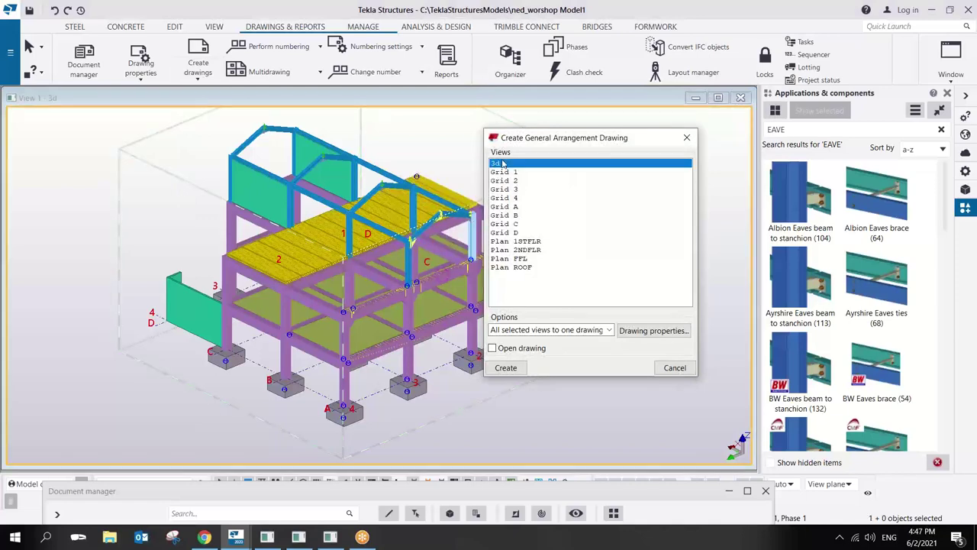
ctrl+click(516, 207)
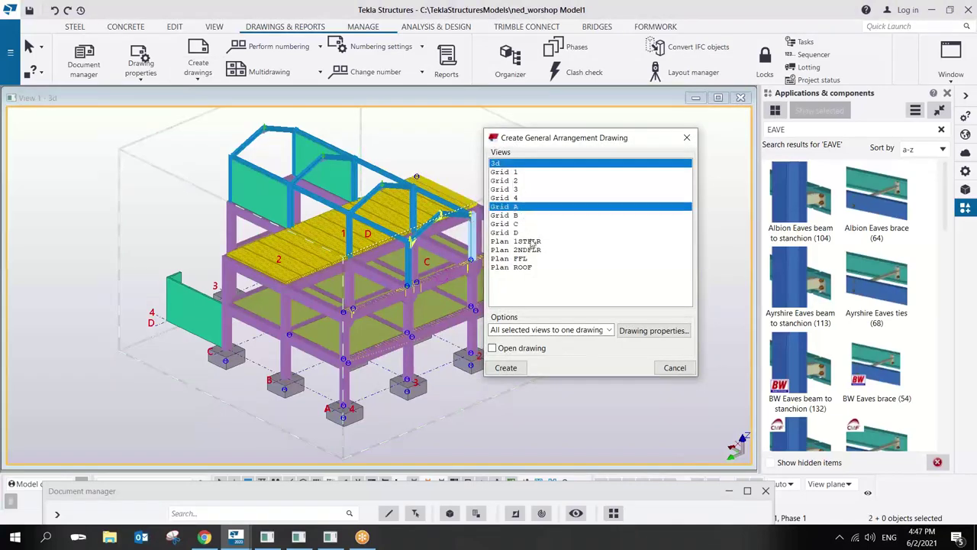
ctrl+click(532, 241)
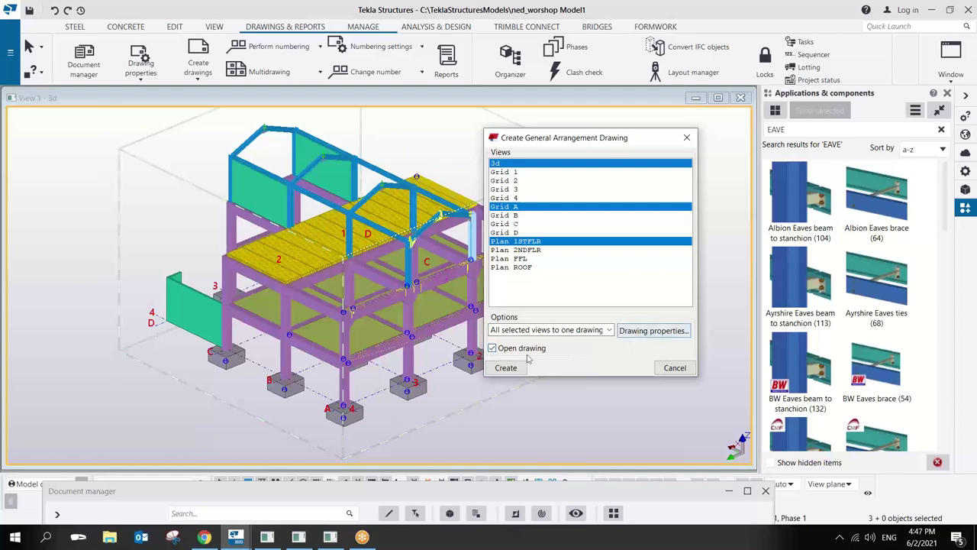
click(498, 362)
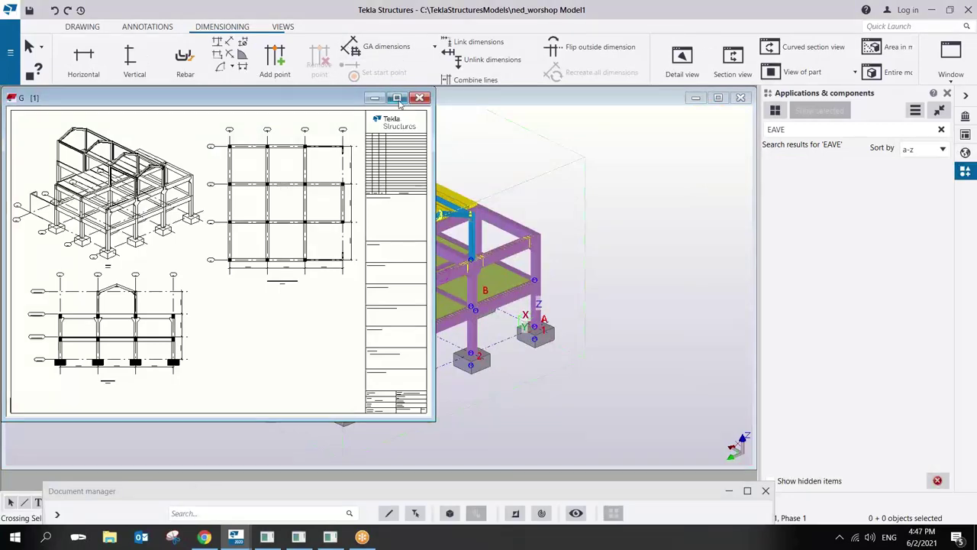
Maximize the GA drawing window and zoom in on the Grid A elevation.
click(397, 98)
scroll(306, 422, up, 4)
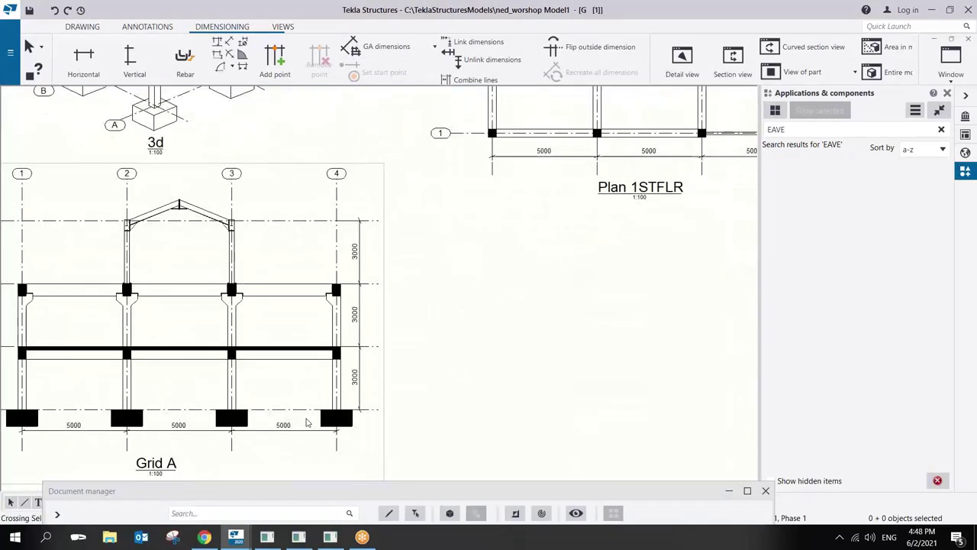
scroll(306, 422, down, 4)
scroll(391, 355, up, 5)
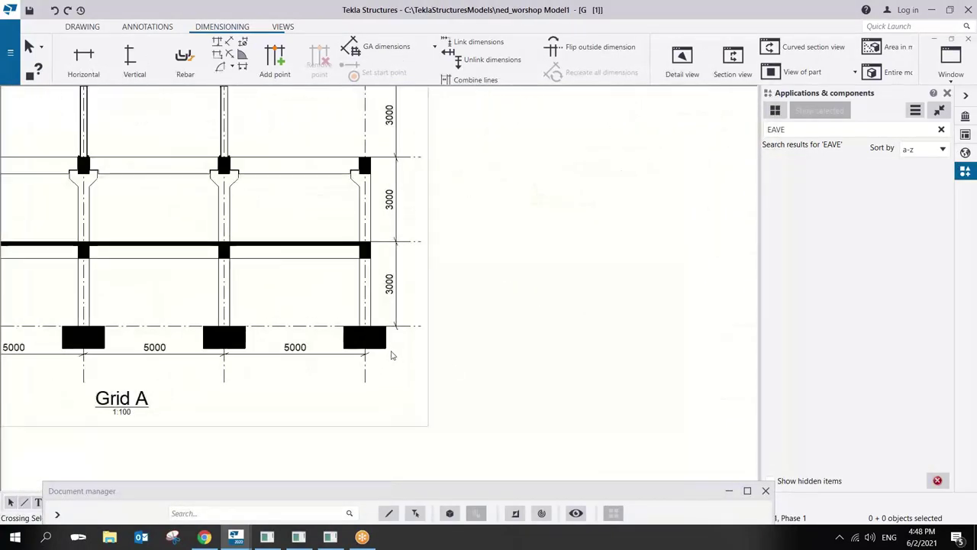
scroll(384, 282, down, 3)
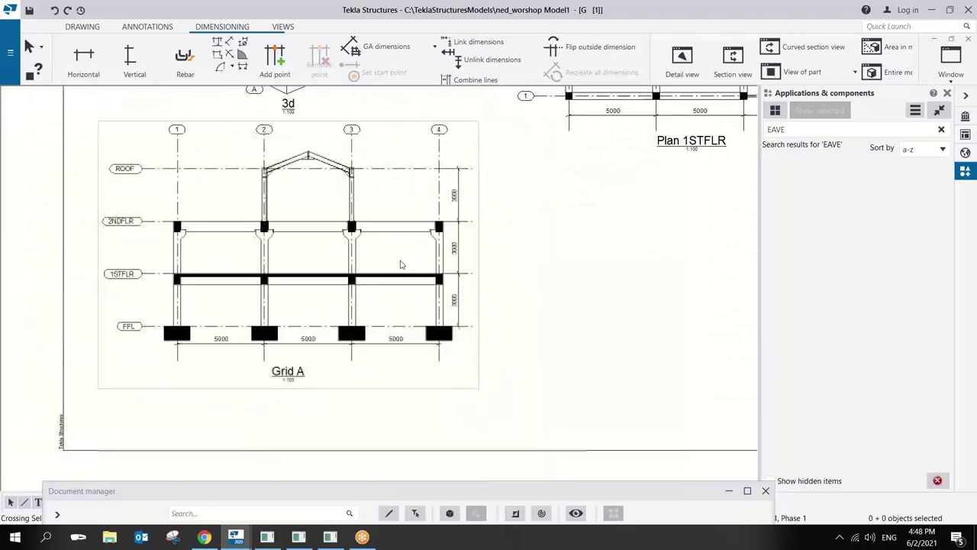
scroll(480, 369, up, 5)
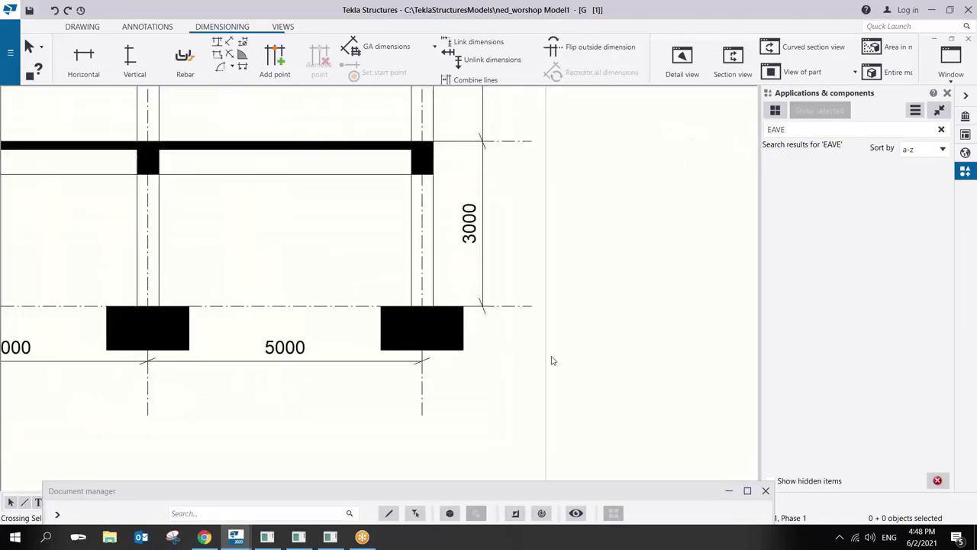
scroll(552, 360, down, 3)
Set the Grid A view's part face and section fill type to None.
click(554, 345)
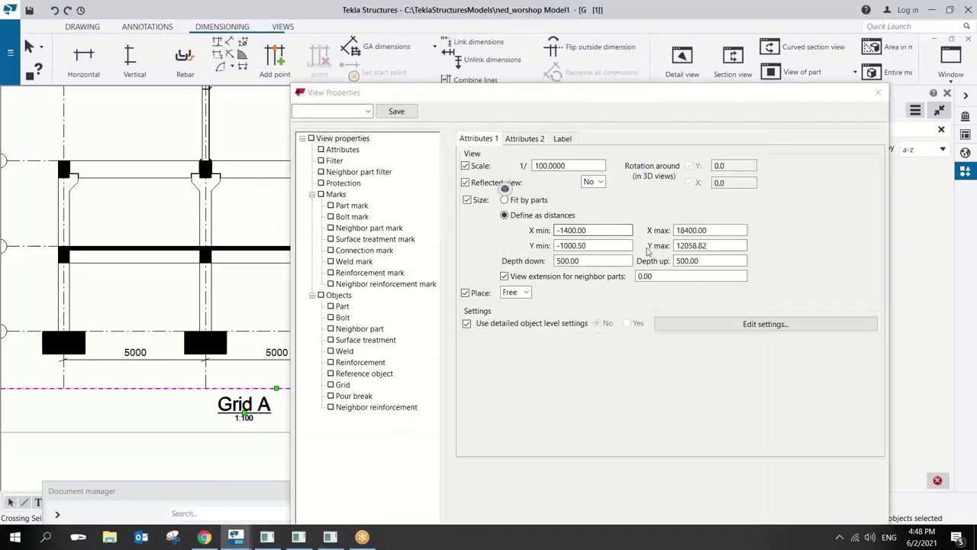
click(744, 324)
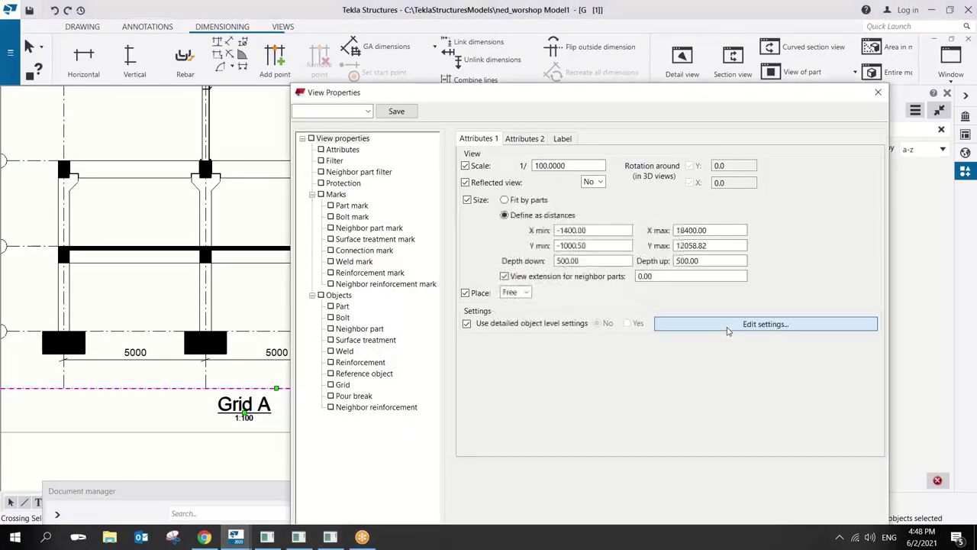
drag(875, 165, 636, 189)
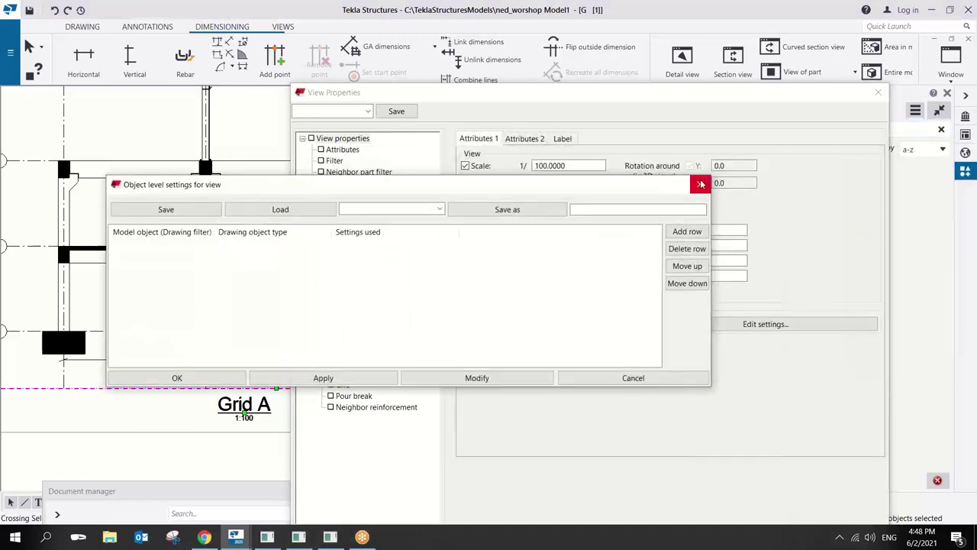
click(701, 184)
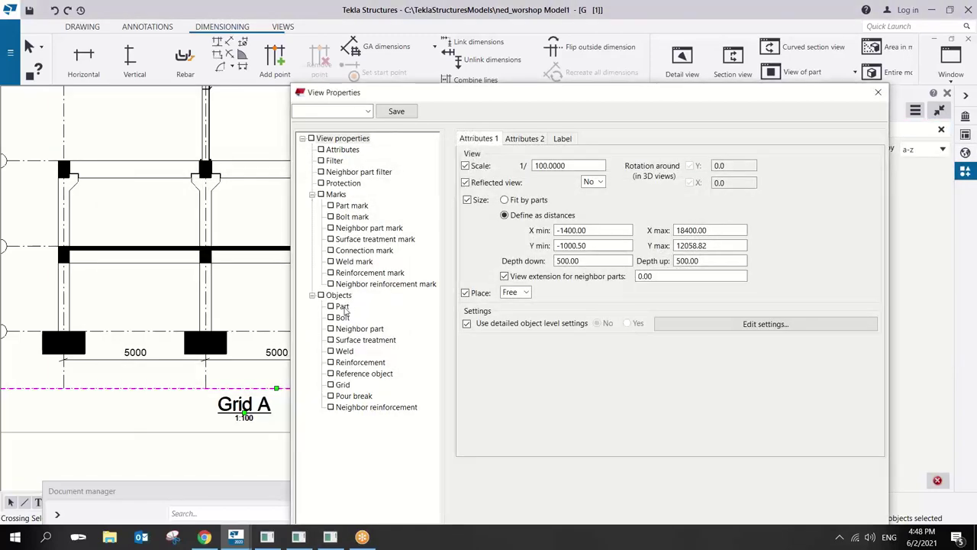
click(551, 158)
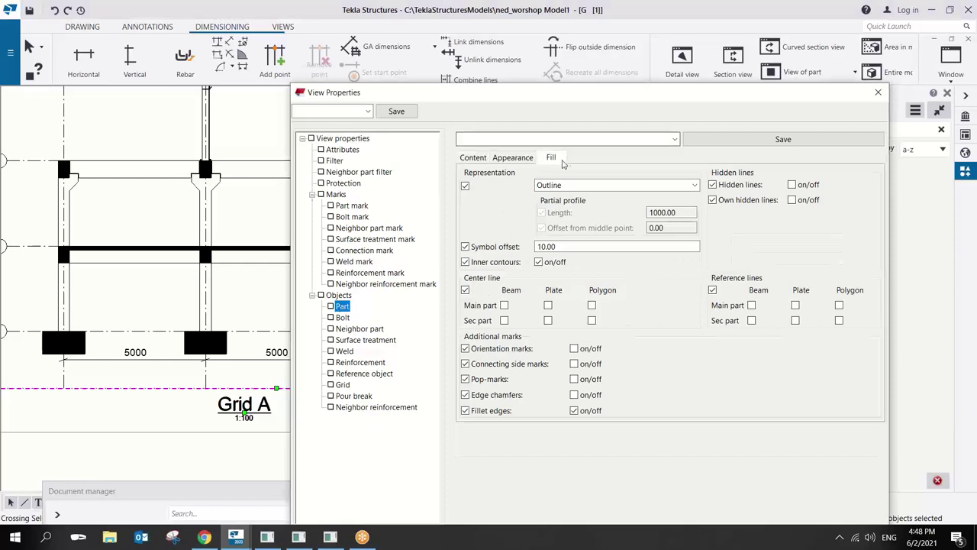
click(748, 201)
scroll(786, 252, up, 2)
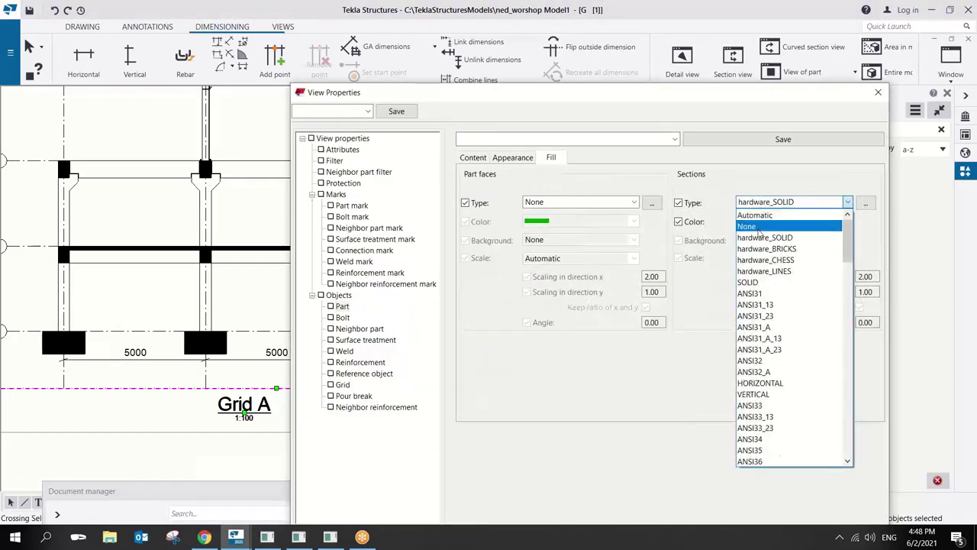
click(763, 223)
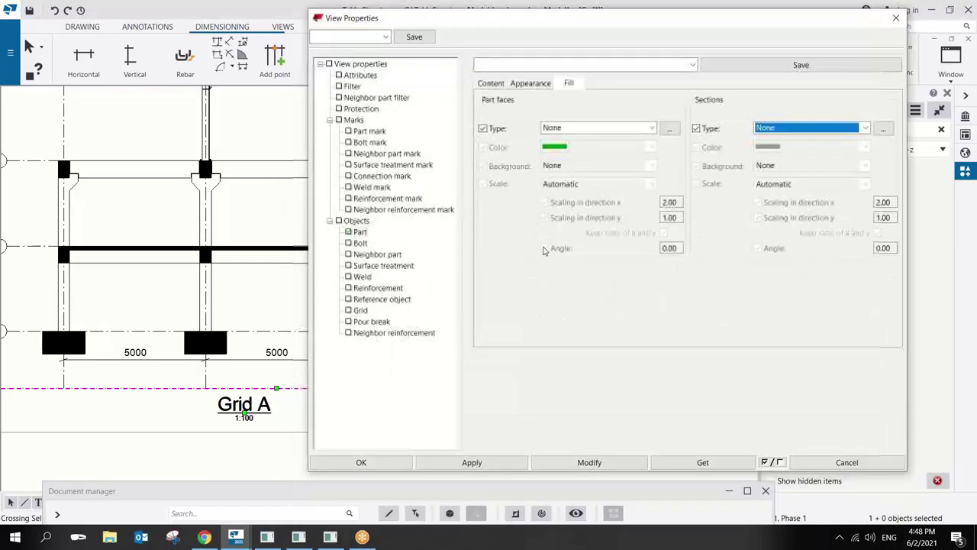
click(562, 462)
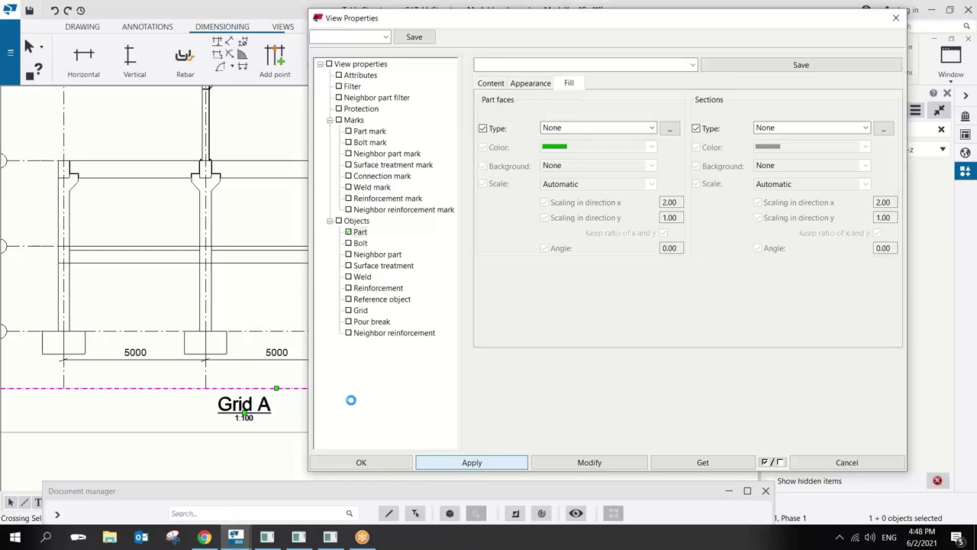
Zoom to the gridline 3 column top and make a first detail-view attempt, then cancel it.
scroll(356, 394, down, 3)
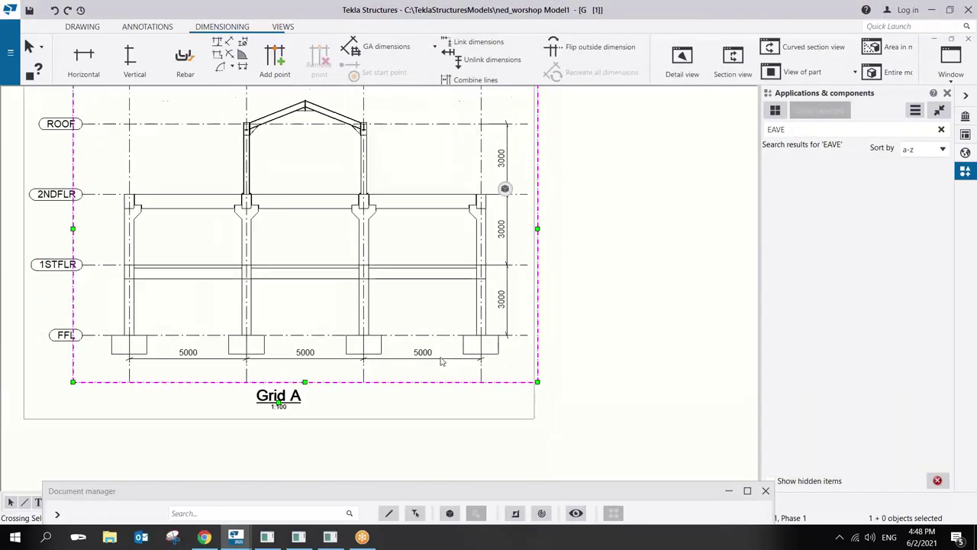
scroll(432, 350, up, 6)
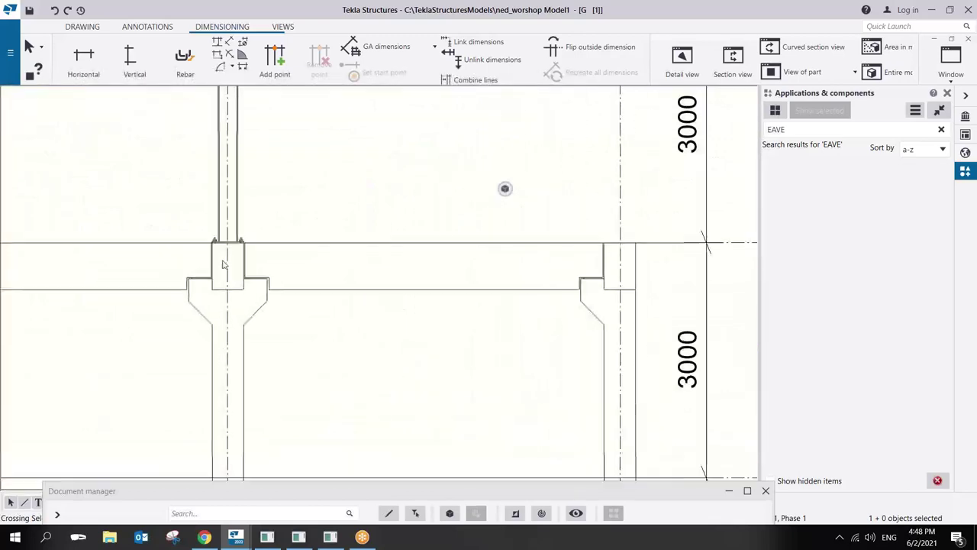
scroll(208, 333, up, 2)
scroll(207, 333, down, 4)
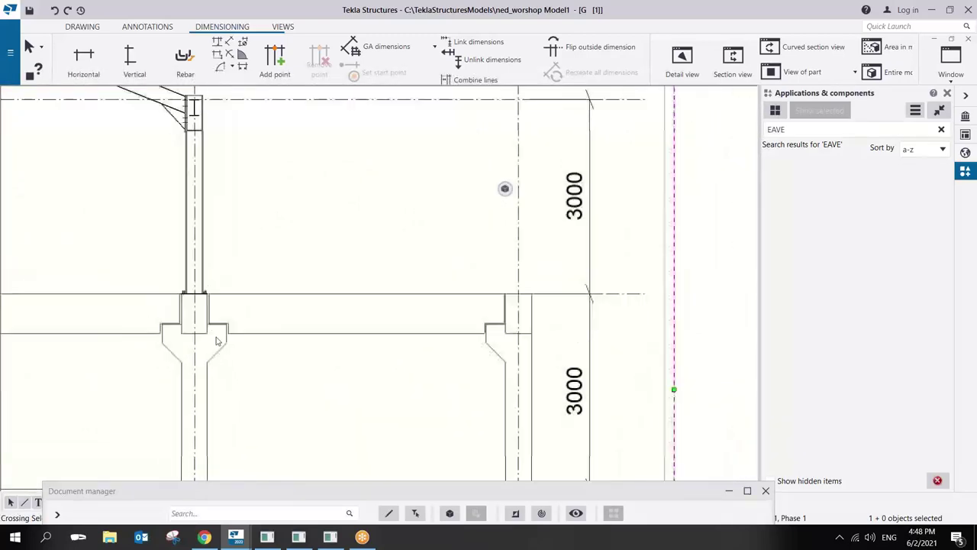
scroll(153, 65, down, 5)
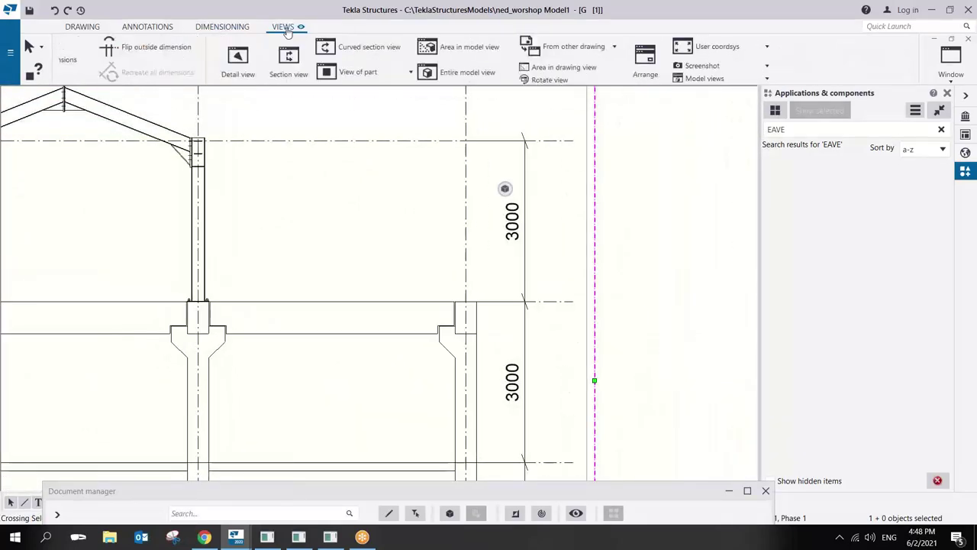
click(84, 57)
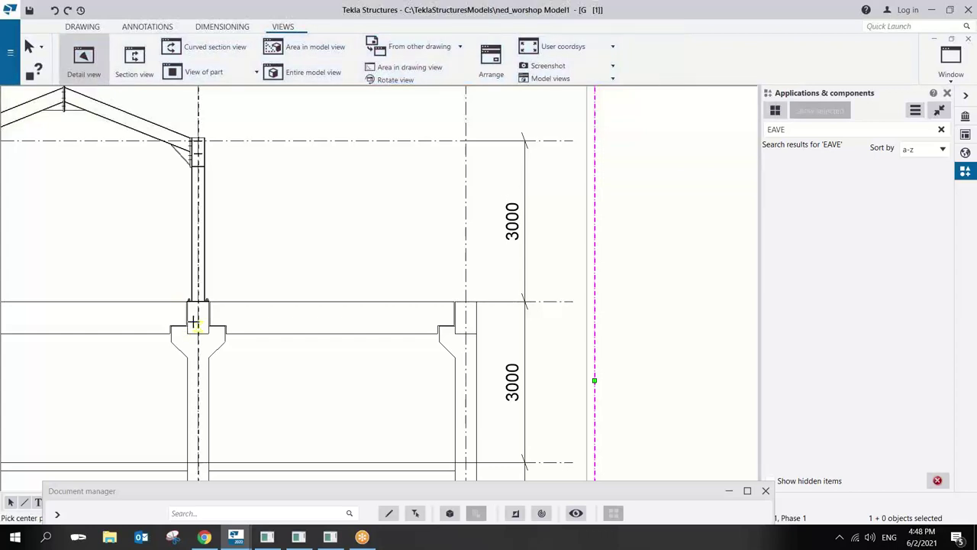
click(161, 282)
key(Escape)
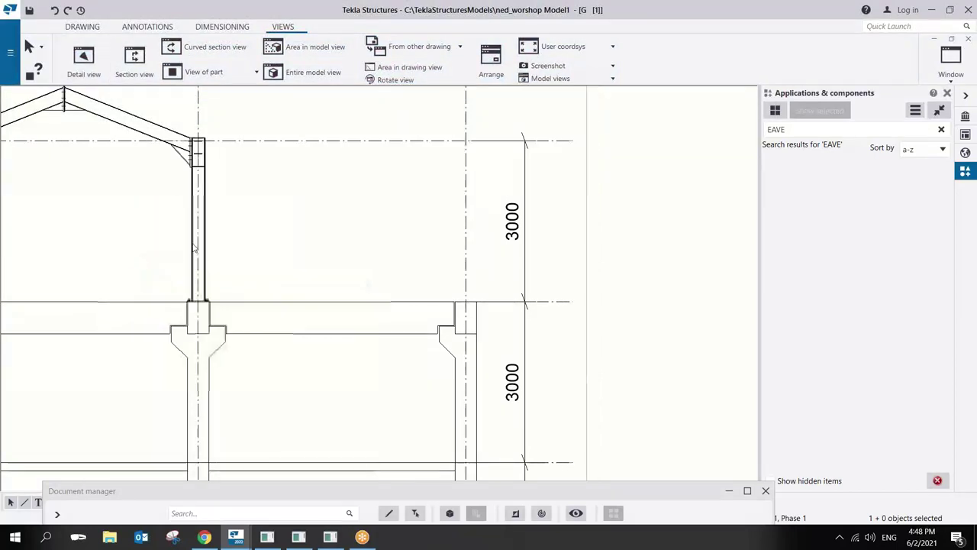
Create detail DET A centred on the grid 3 column top, with its label and view beside Grid A.
click(86, 59)
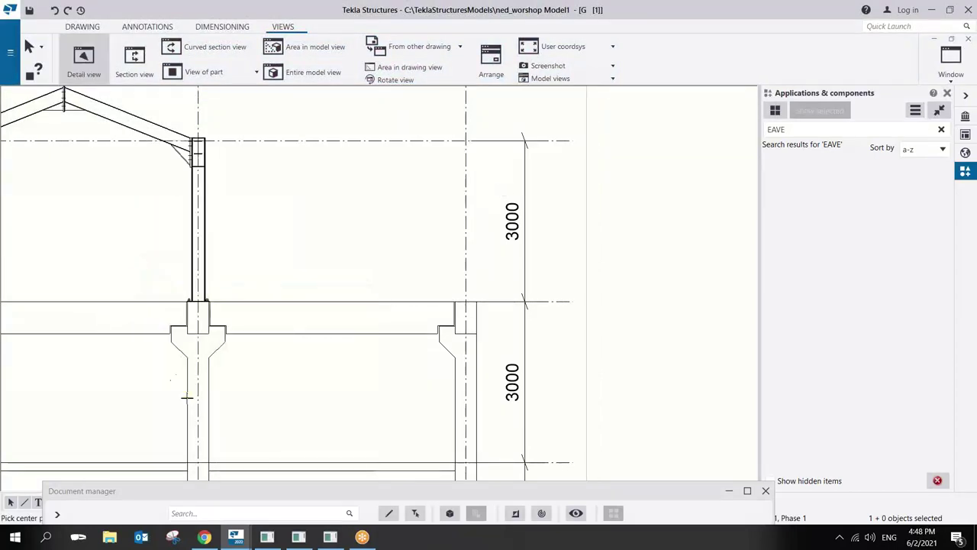
click(197, 322)
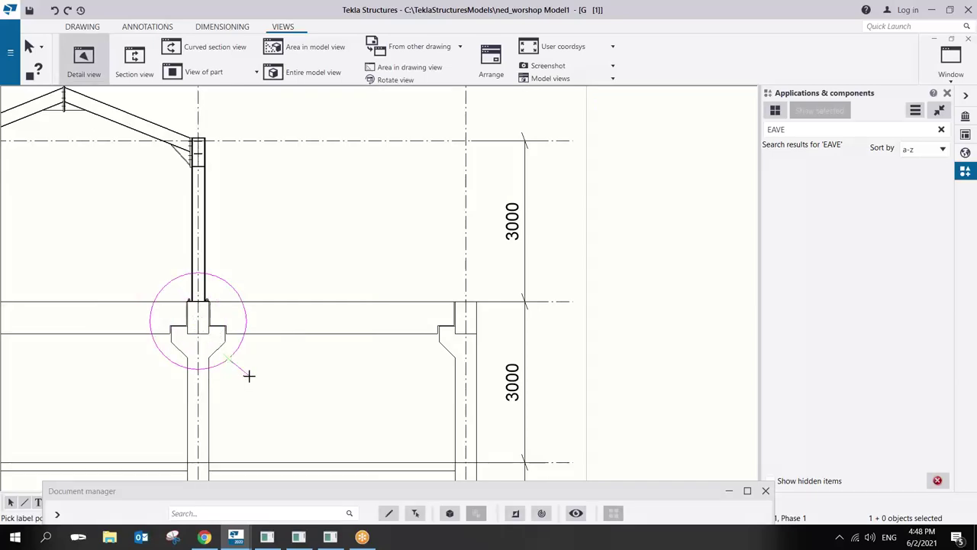
scroll(397, 336, down, 6)
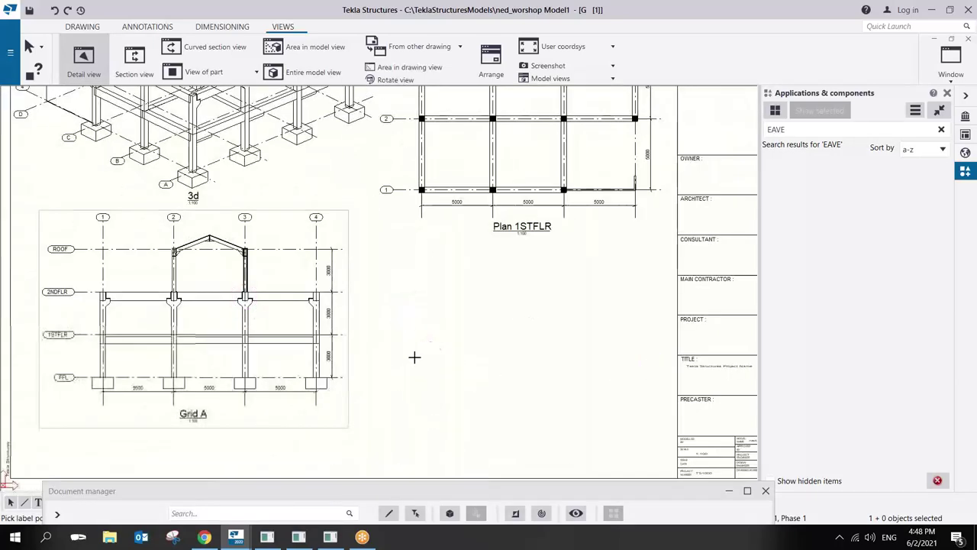
click(258, 299)
click(269, 310)
click(444, 307)
scroll(436, 331, up, 2)
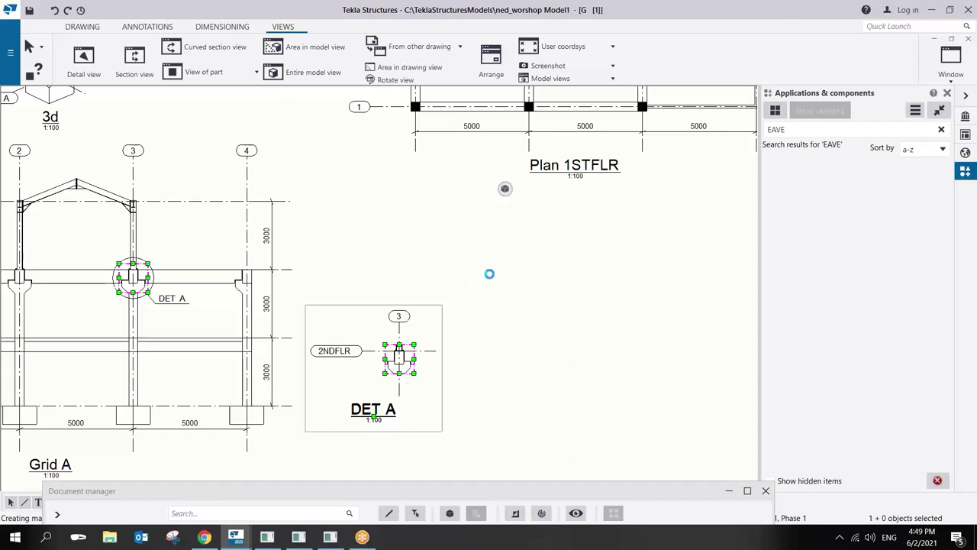
Change the DET A view scale to 1:20 and stretch its frame downward.
double_click(493, 260)
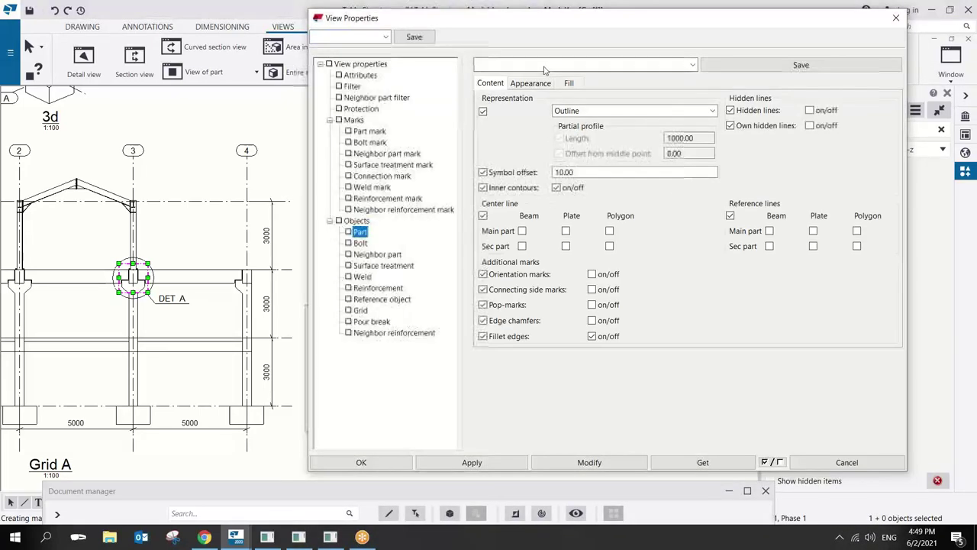
click(357, 64)
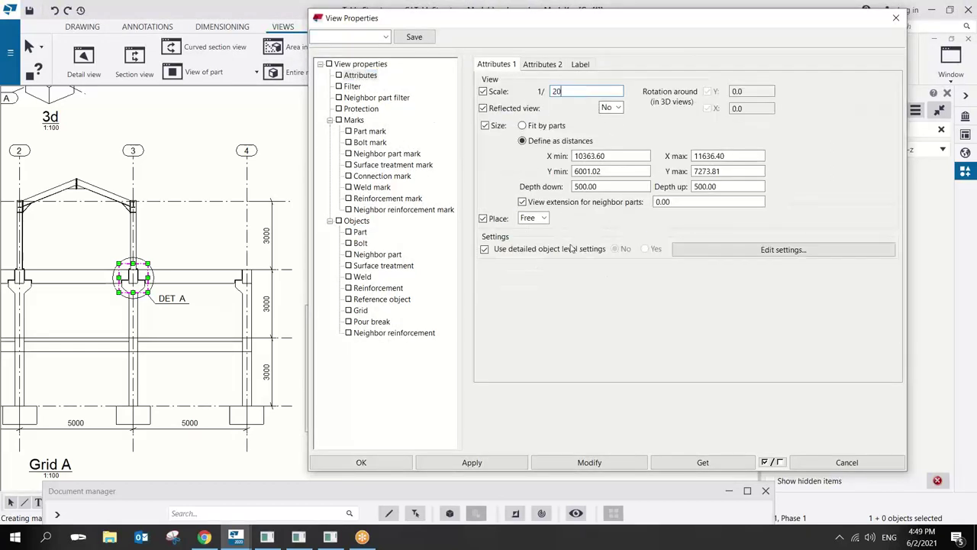
click(588, 462)
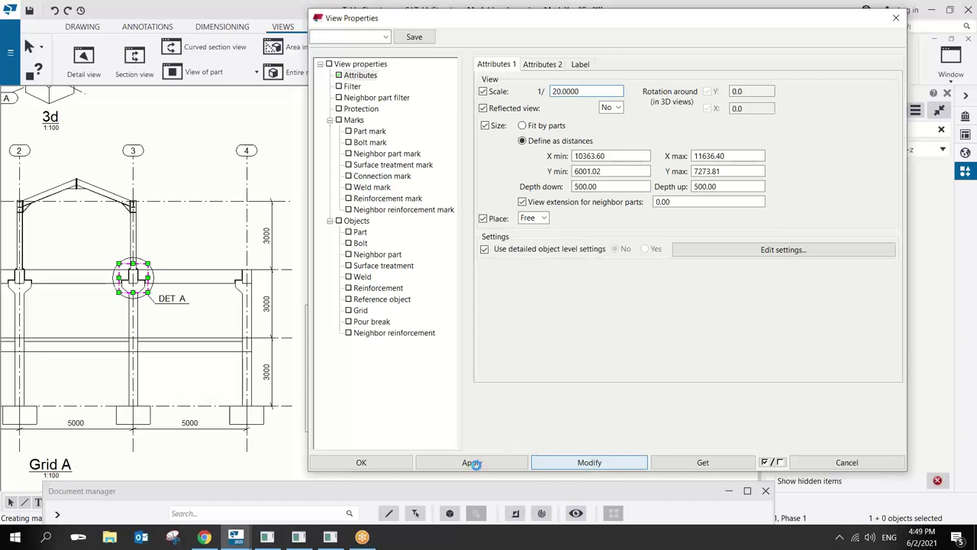
click(470, 462)
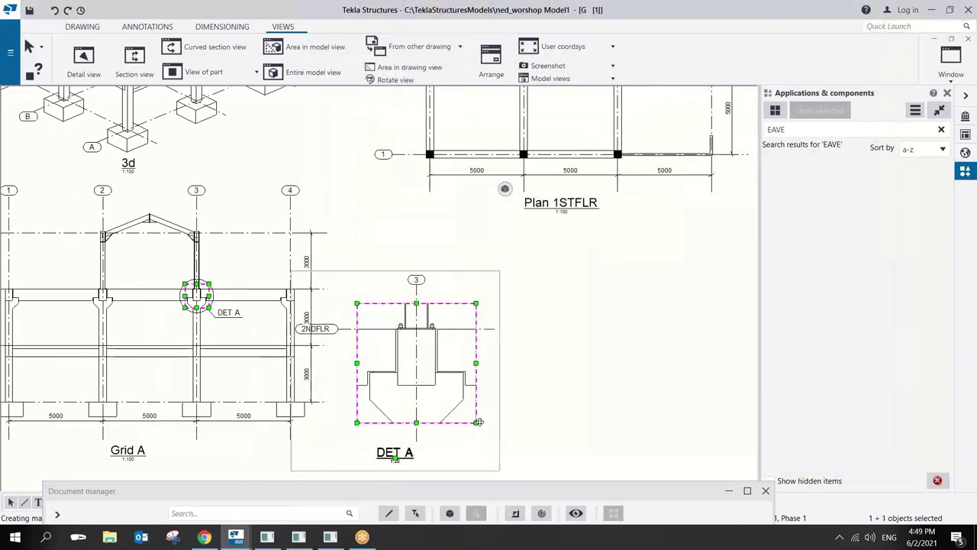
drag(477, 421, 477, 447)
Make DET A's reinforcing bars visible, drawn as red double lines.
scroll(494, 350, up, 2)
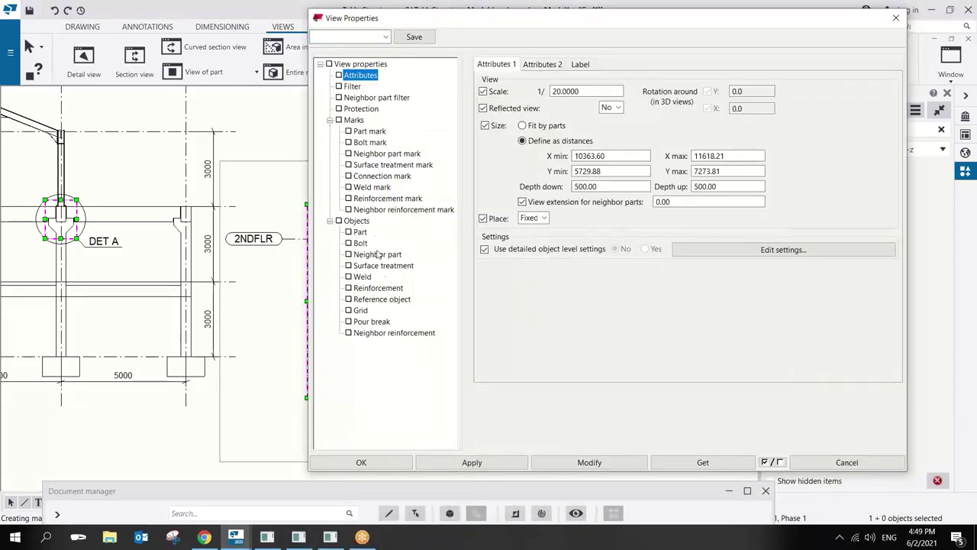
click(378, 288)
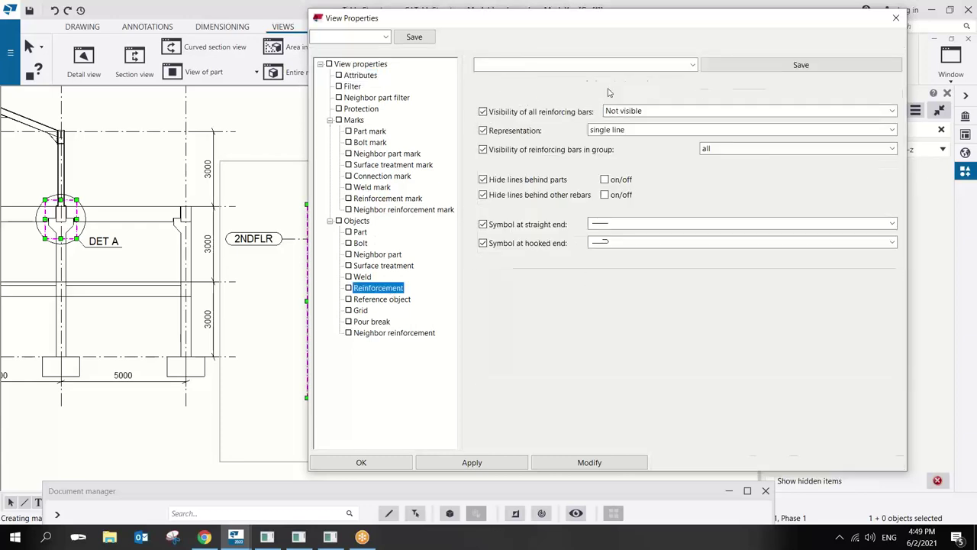
click(633, 111)
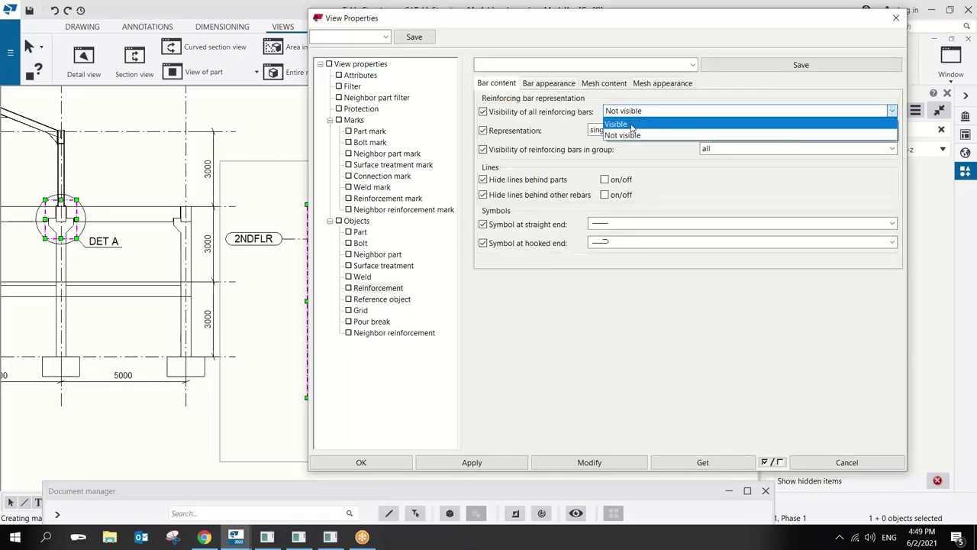
click(635, 125)
click(630, 130)
click(631, 164)
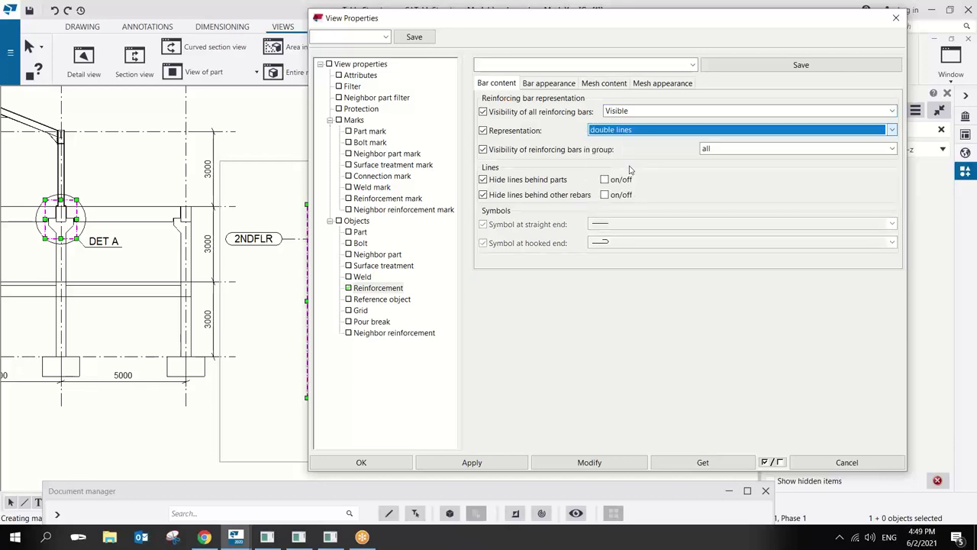
click(549, 83)
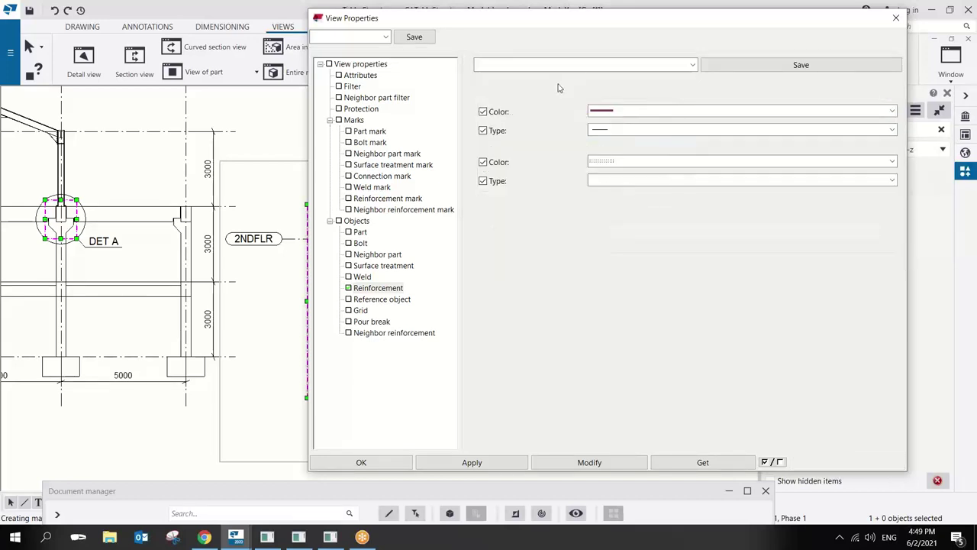
click(613, 111)
click(611, 139)
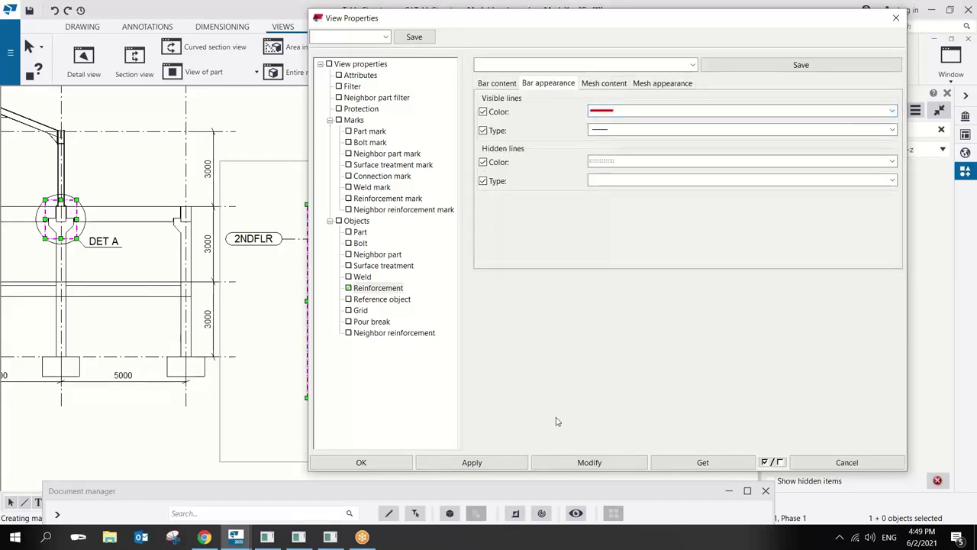
click(435, 462)
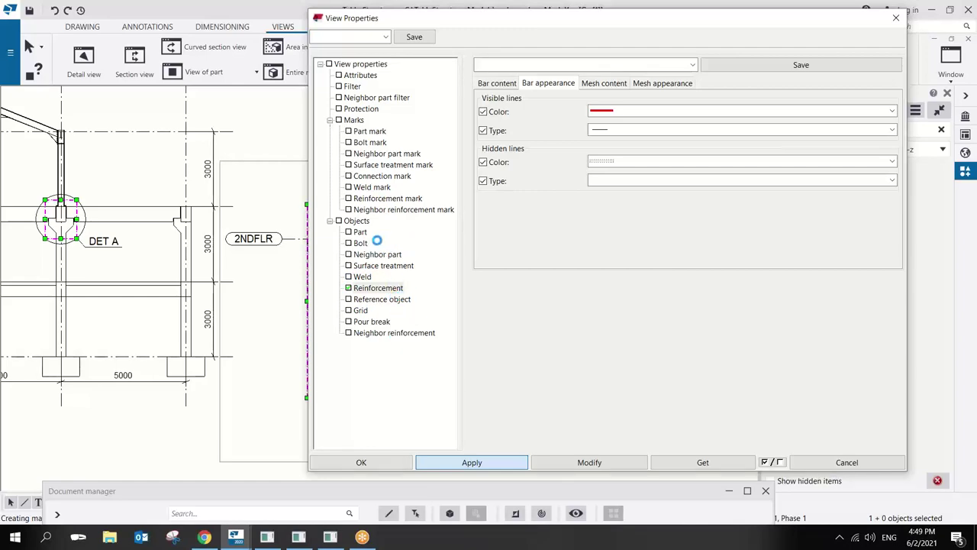
scroll(505, 189, up, 5)
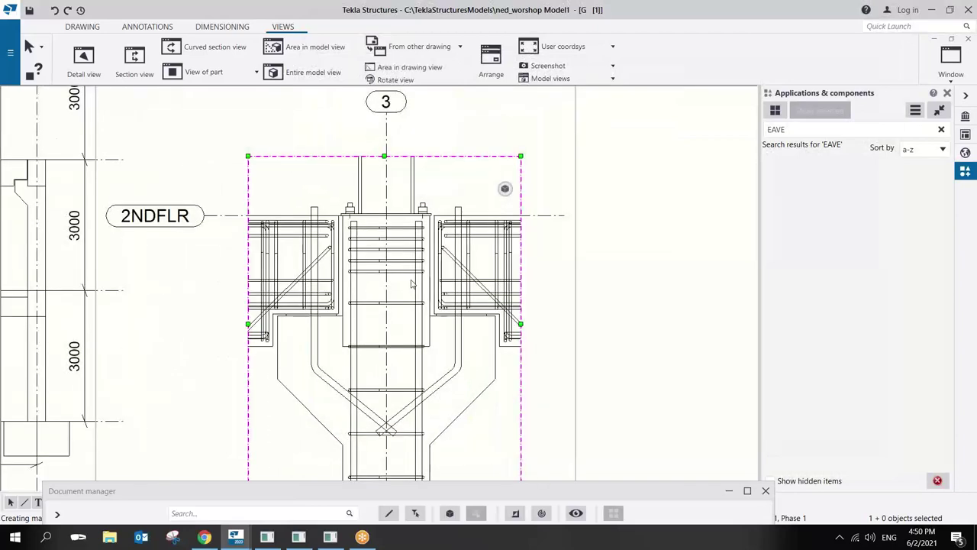
Widen the DET A view frame on both the left and right sides.
drag(261, 304, 232, 304)
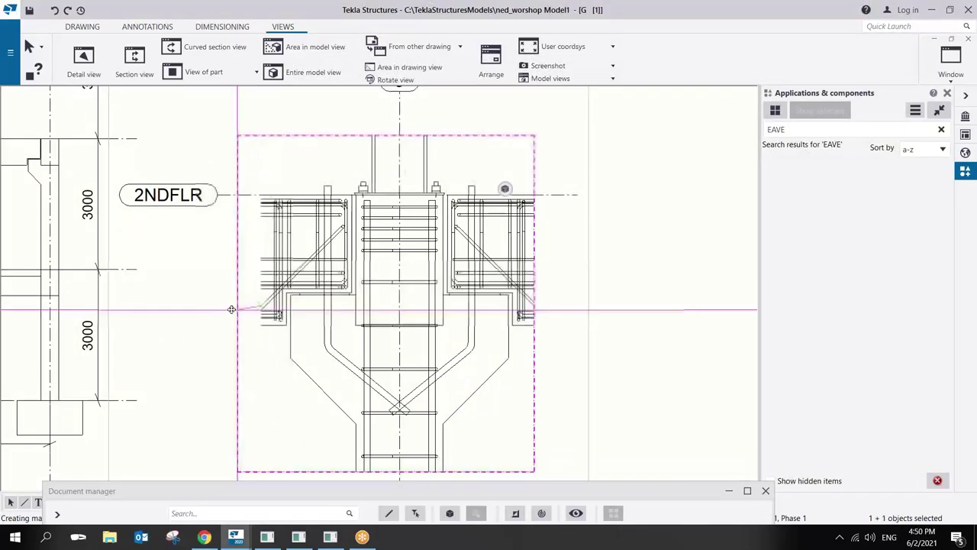
drag(534, 303, 560, 304)
scroll(522, 296, down, 2)
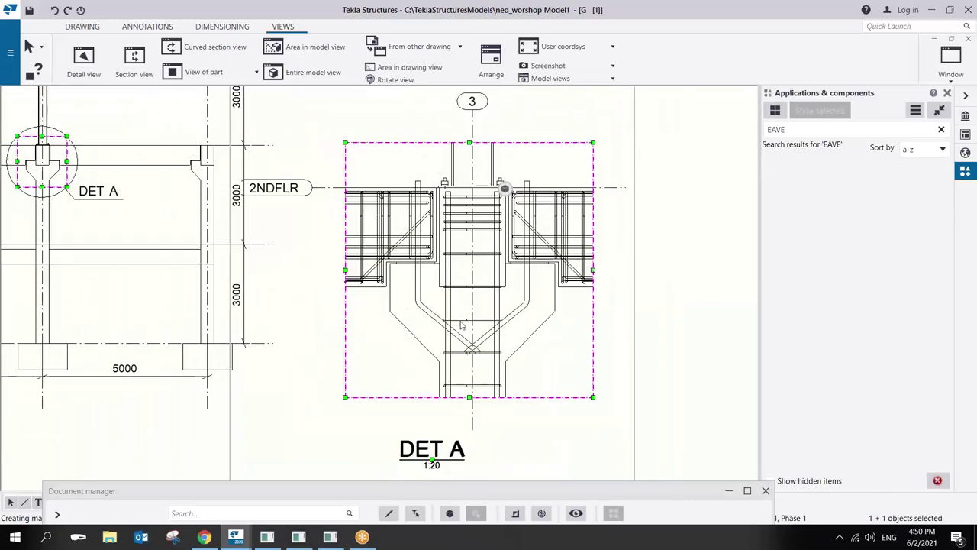
Add a 12T8 rebar mark to the column bars, placed below right.
click(461, 325)
right_click(459, 323)
mouse_move(506, 374)
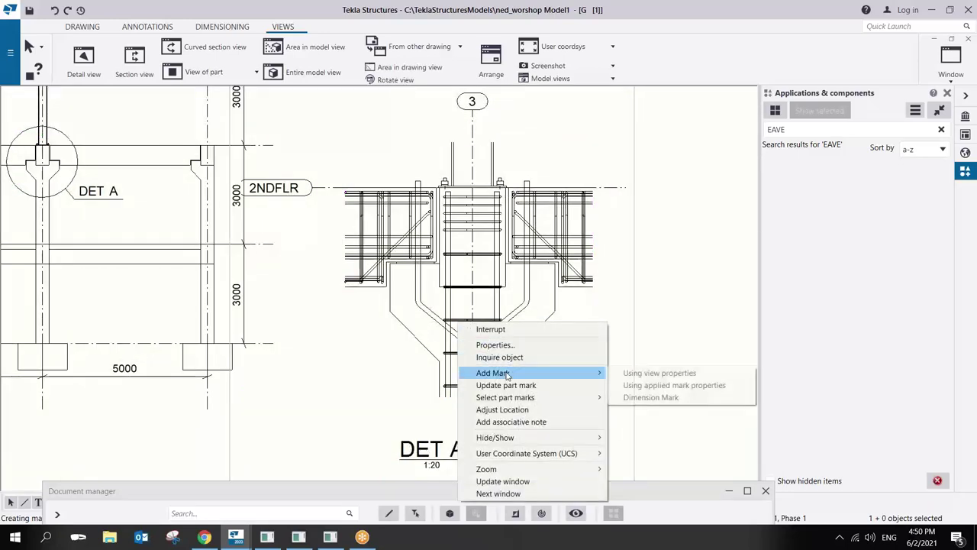
click(655, 386)
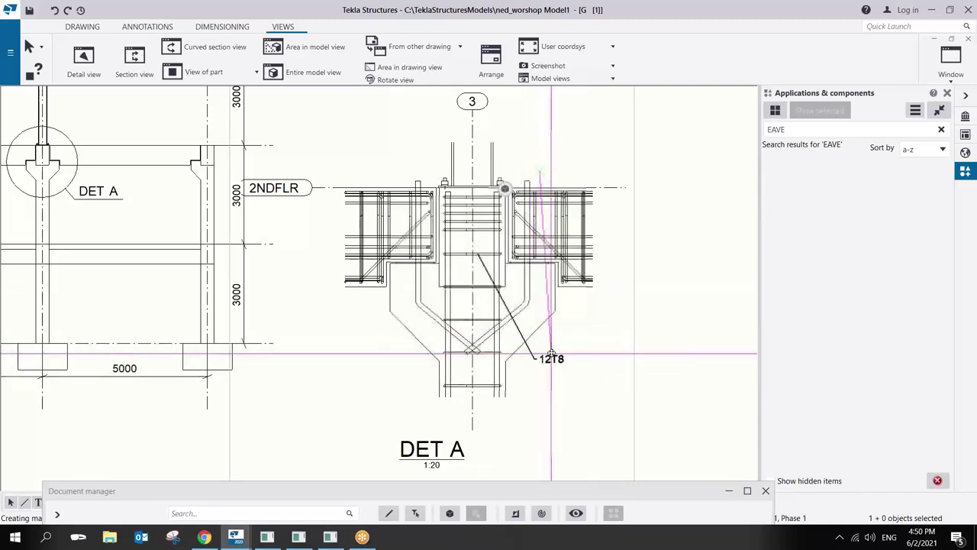
click(563, 363)
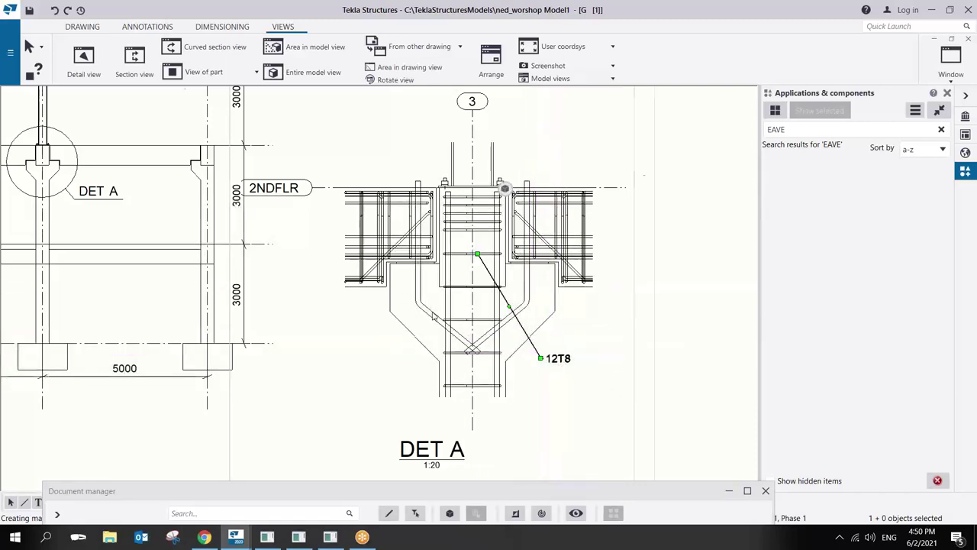
Mark the side bars 3T10 and move that mark up and to the right, clear of the bars.
scroll(429, 311, up, 1)
right_click(384, 200)
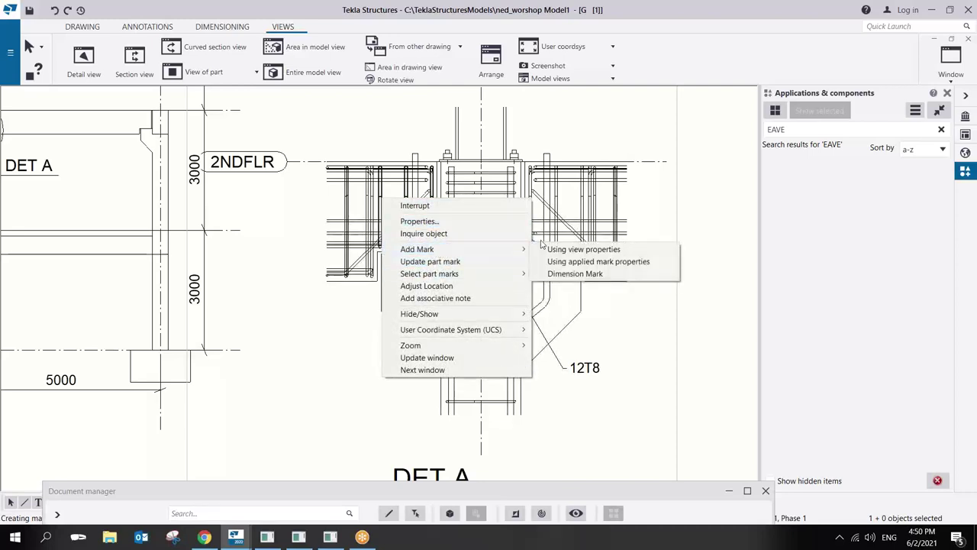
click(588, 261)
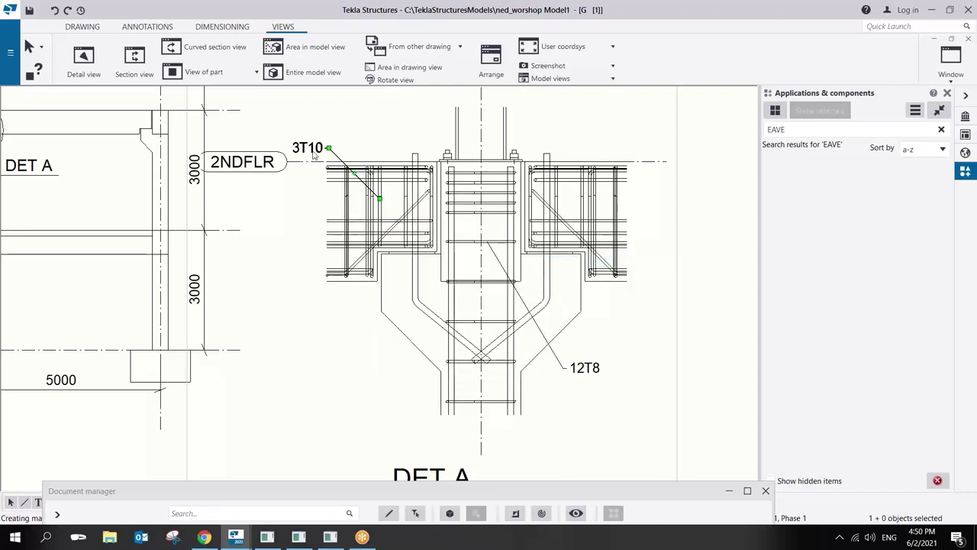
mouse_move(341, 148)
mouse_down()
mouse_move(341, 136)
mouse_move(358, 128)
mouse_up()
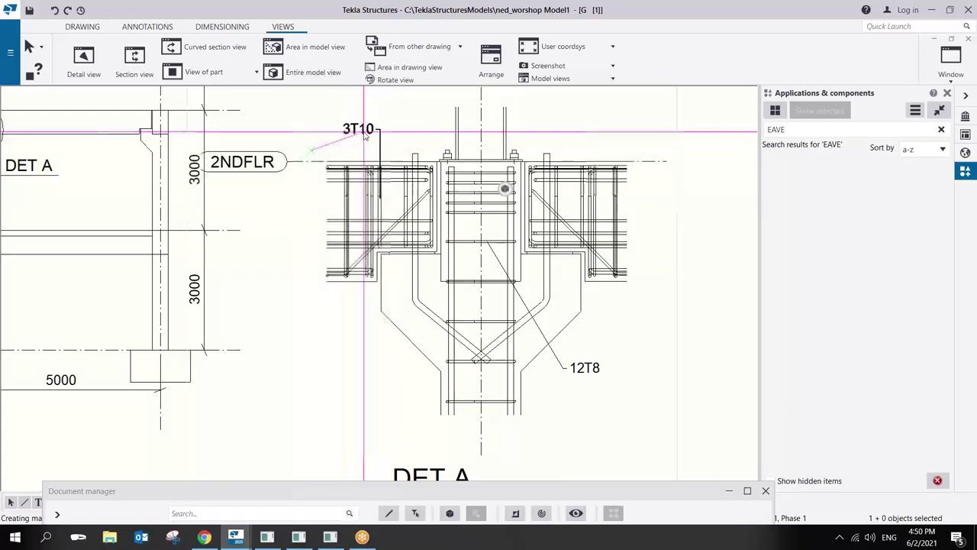
middle_drag(494, 191, 482, 195)
scroll(483, 194, down, 2)
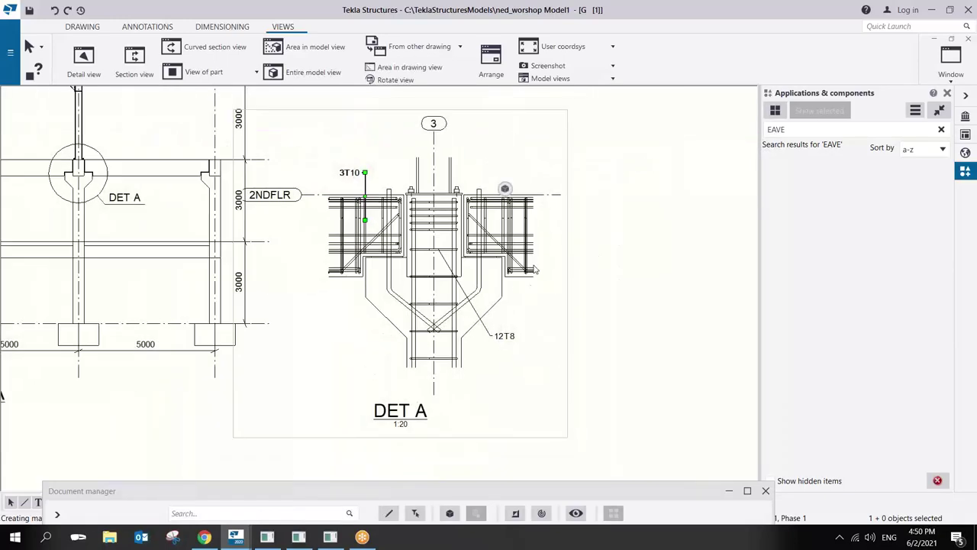
scroll(455, 241, up, 5)
scroll(452, 239, down, 4)
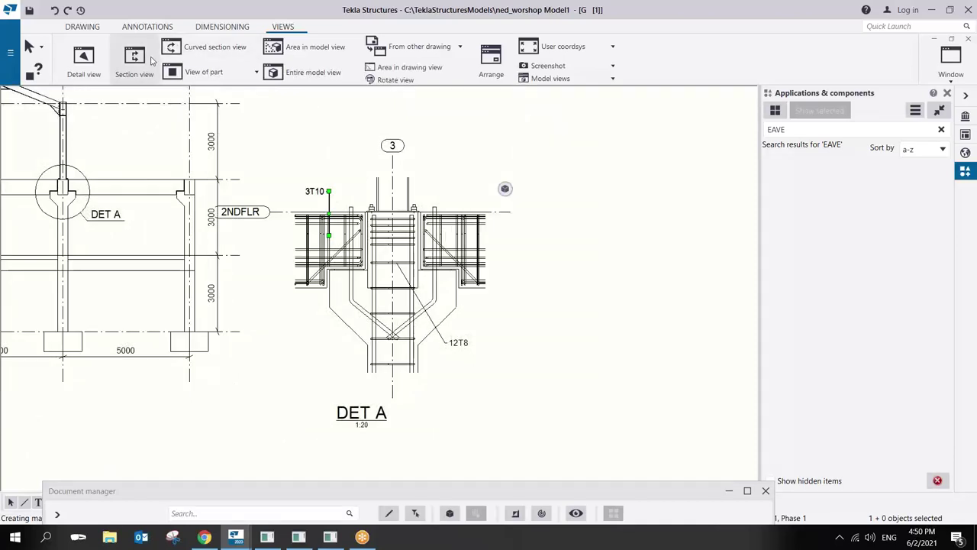
Cut section A-A across DET A and place the section view beside it.
click(142, 60)
scroll(415, 222, up, 2)
click(457, 204)
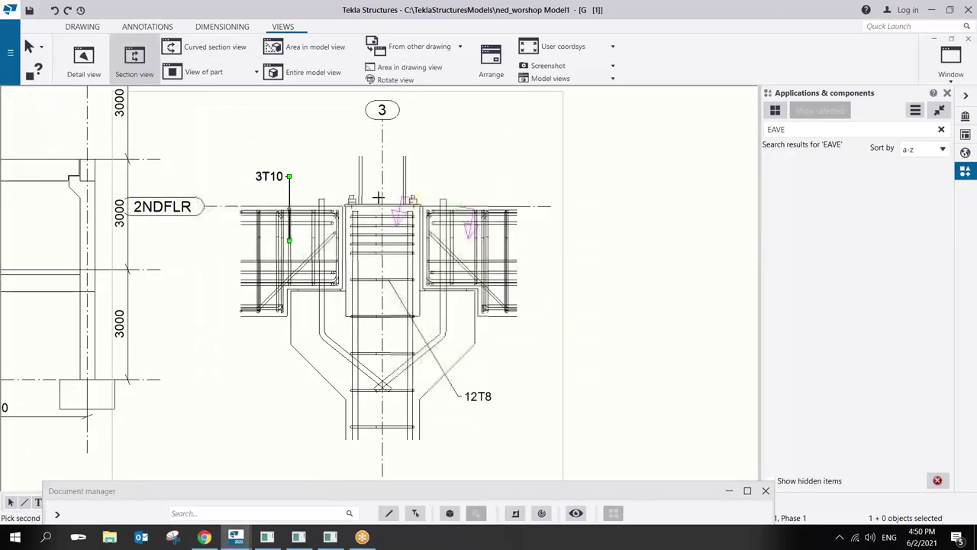
click(281, 205)
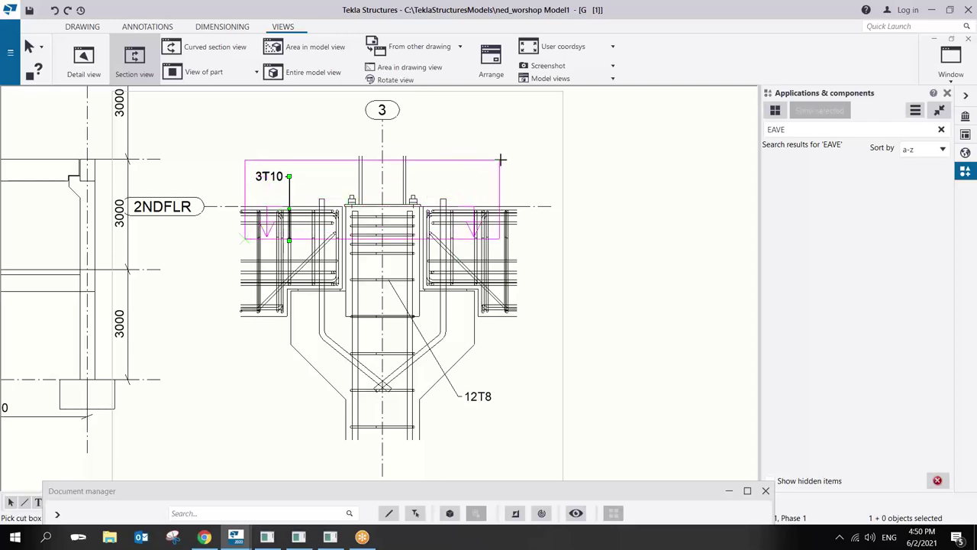
click(514, 159)
scroll(654, 251, down, 5)
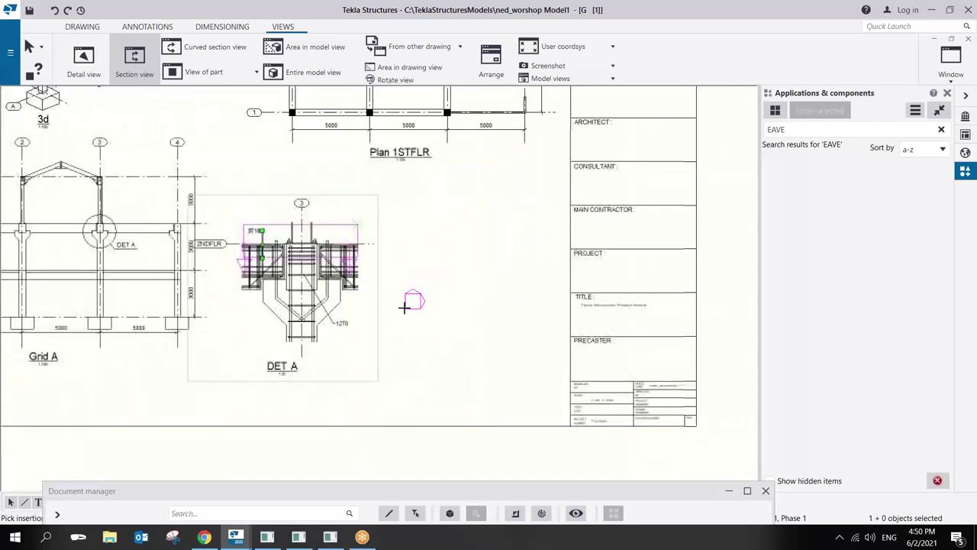
click(403, 313)
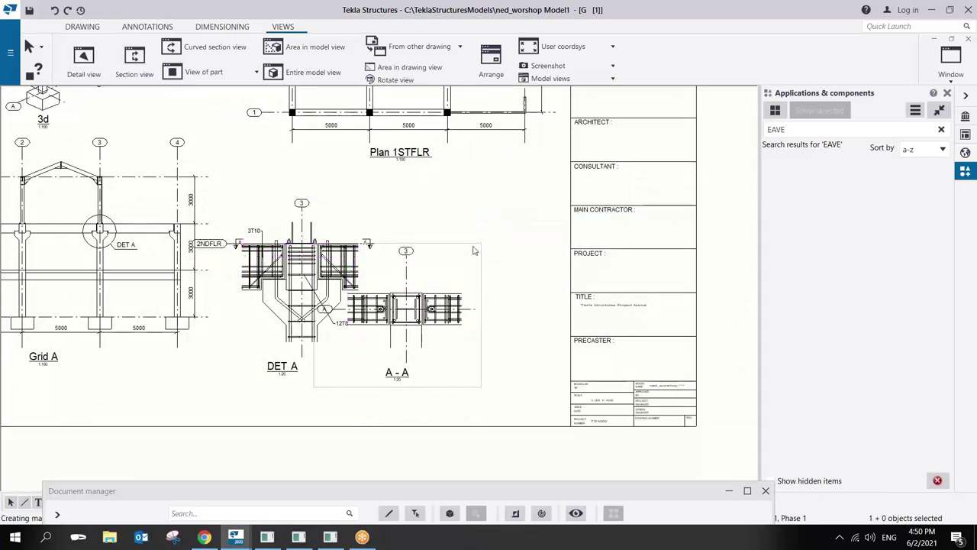
Move the A-A section line up to the second-floor beam level.
scroll(458, 306, up, 3)
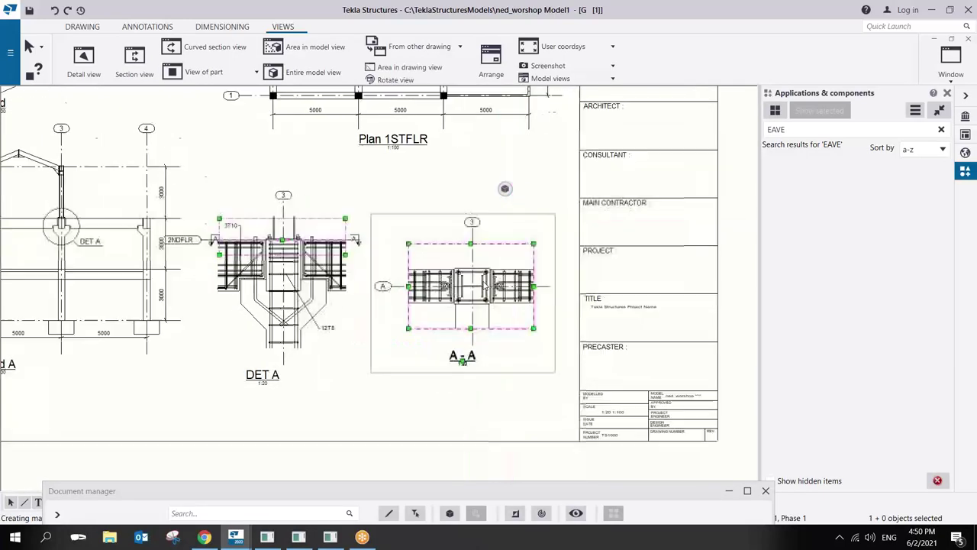
scroll(474, 306, down, 2)
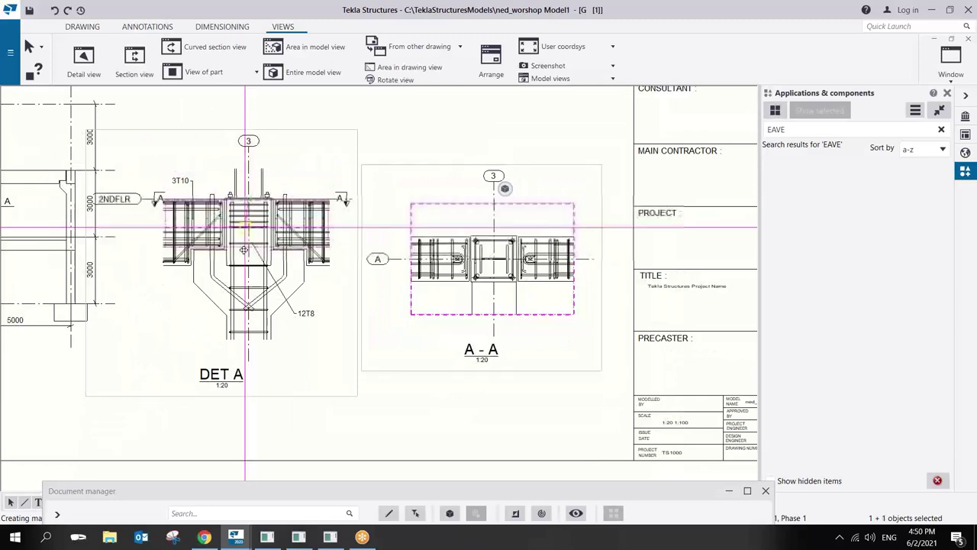
click(249, 322)
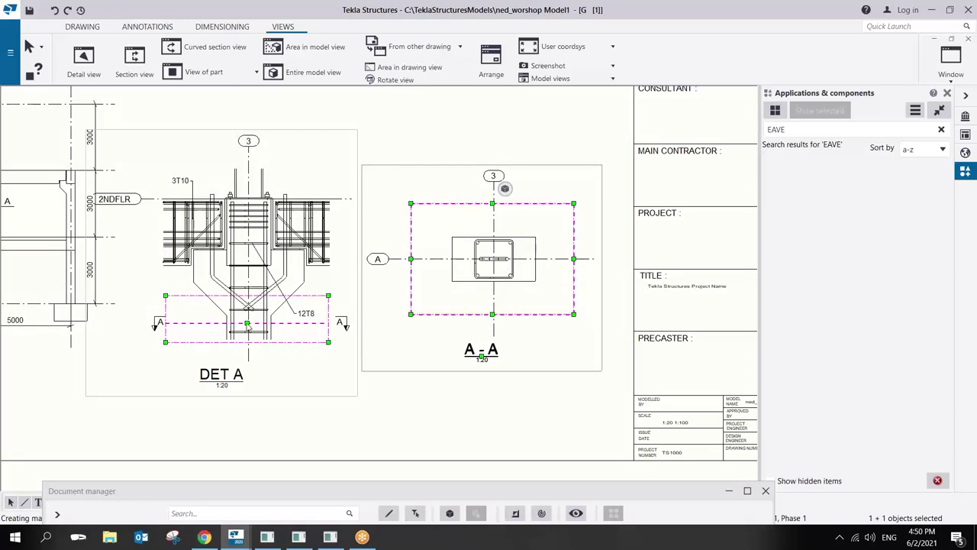
drag(246, 323, 254, 204)
scroll(481, 265, up, 5)
scroll(481, 265, up, 1)
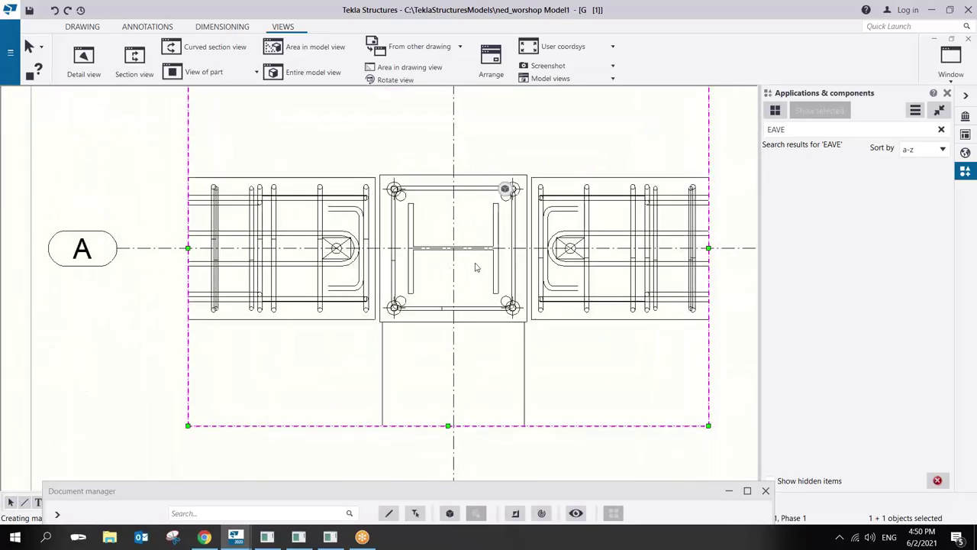
Add a horizontal 37.5 / 339 / 37.5 chain across the column's edges and bolts, placed above the parts.
click(204, 29)
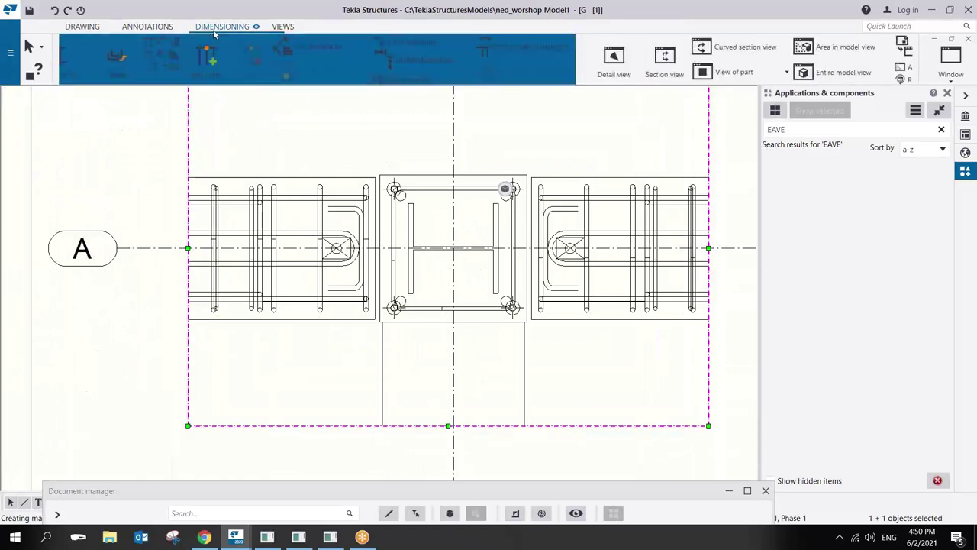
click(83, 57)
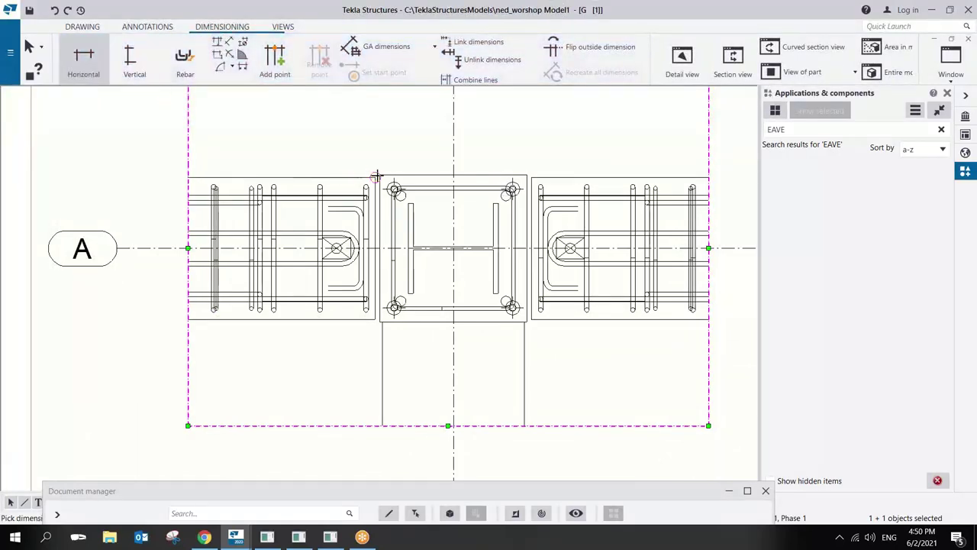
click(377, 176)
click(394, 188)
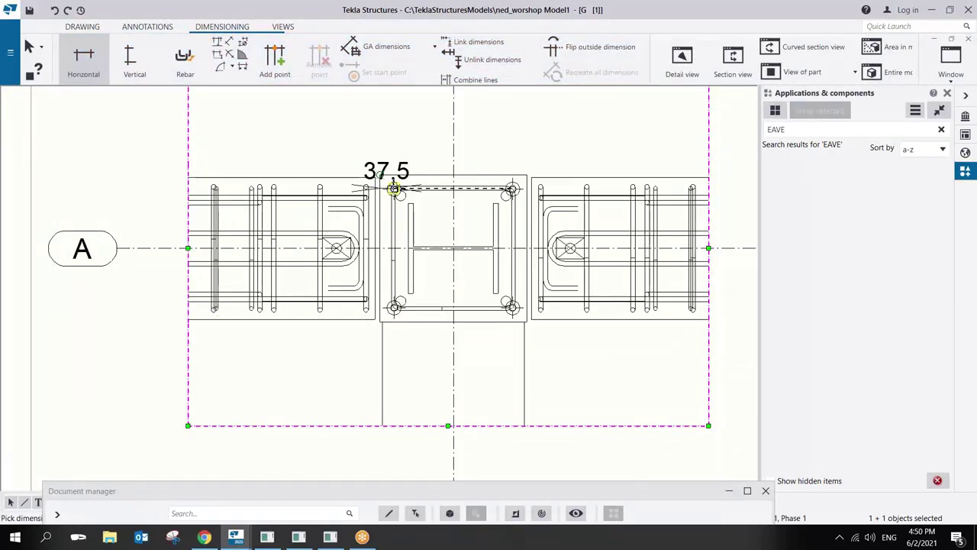
click(511, 188)
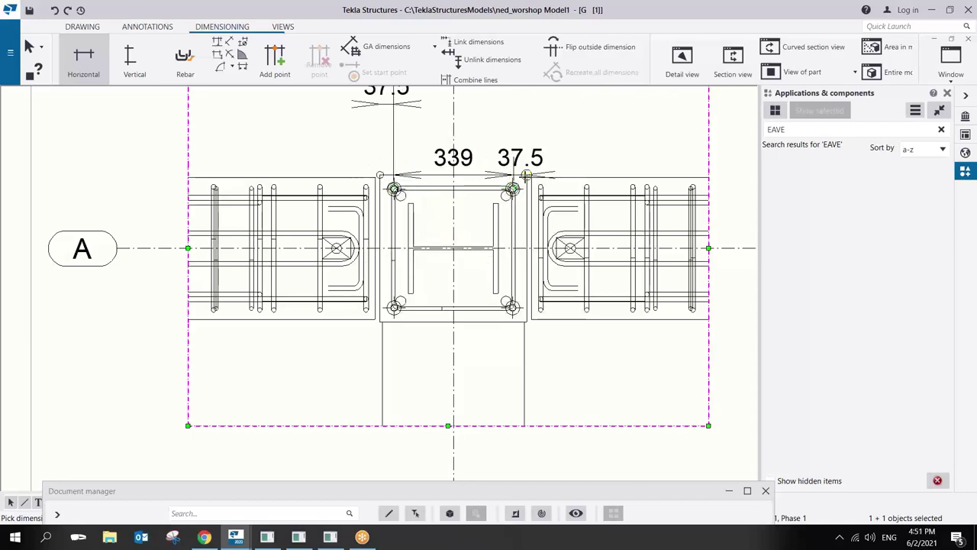
click(529, 184)
middle_click(524, 146)
scroll(534, 160, down, 3)
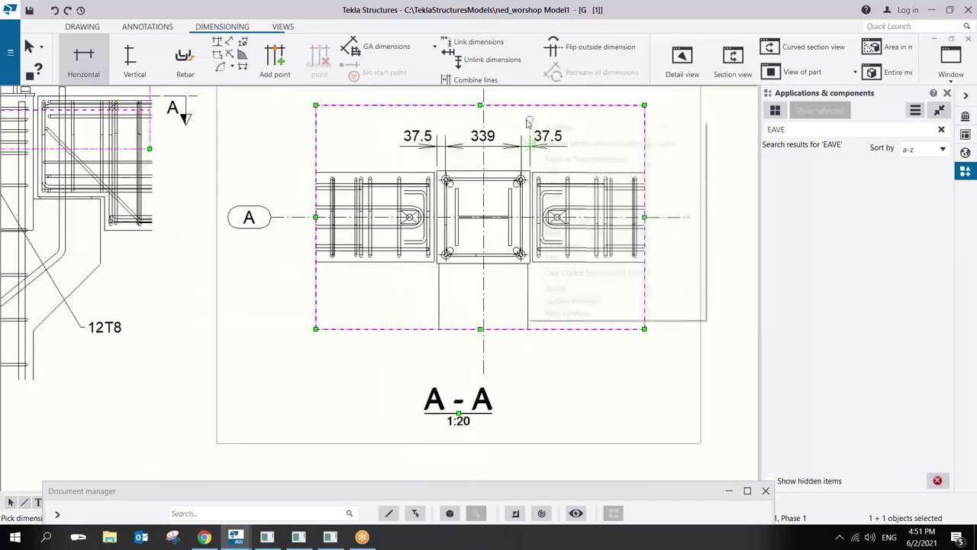
click(515, 147)
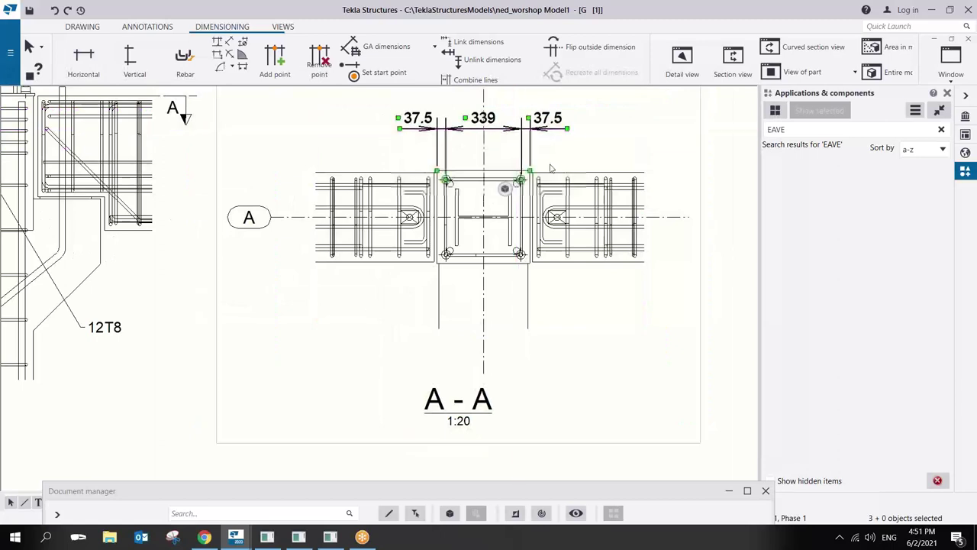
click(573, 229)
scroll(571, 243, up, 2)
Add part marks to the column, base plate and left rebar in section A-A.
right_click(575, 239)
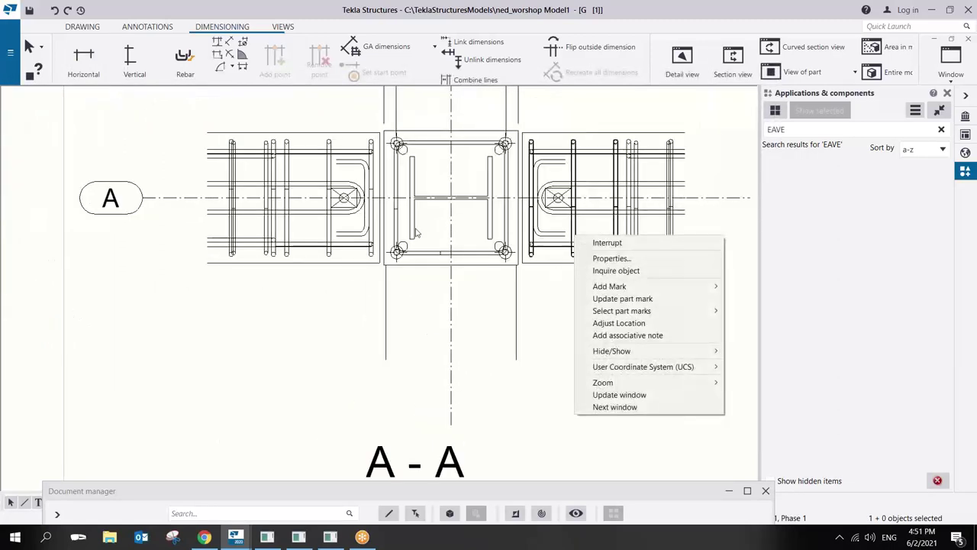
key(Escape)
click(492, 233)
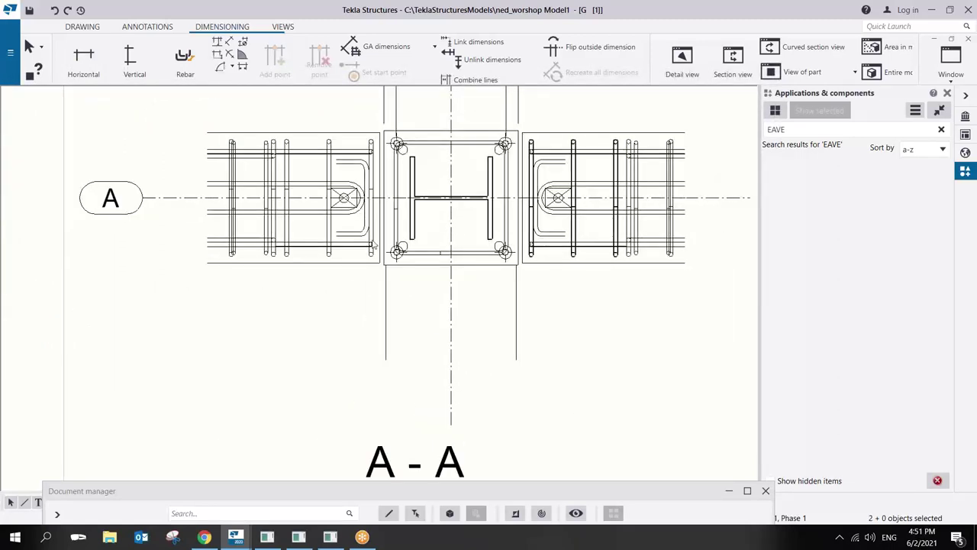
shift+click(387, 254)
shift+click(309, 220)
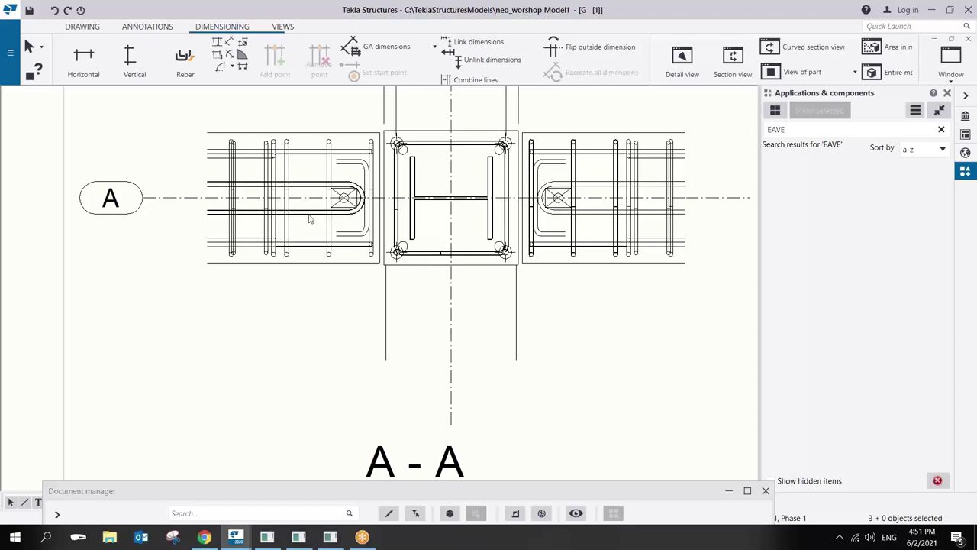
right_click(310, 218)
mouse_move(366, 283)
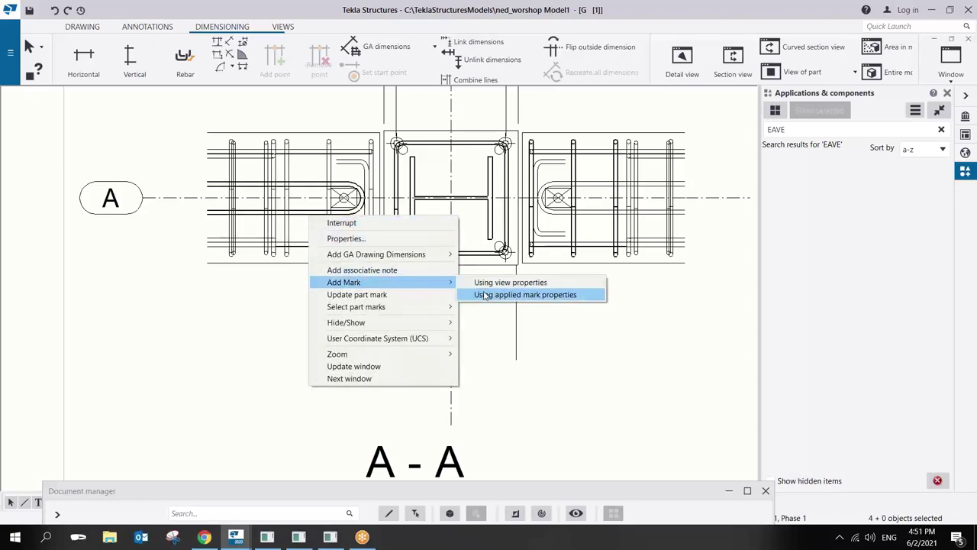
click(526, 294)
Reposition the UC254*254*73, 3T10, 5T8 and 2T10 marks neatly around the section.
drag(574, 303, 597, 348)
click(661, 198)
drag(663, 199, 632, 172)
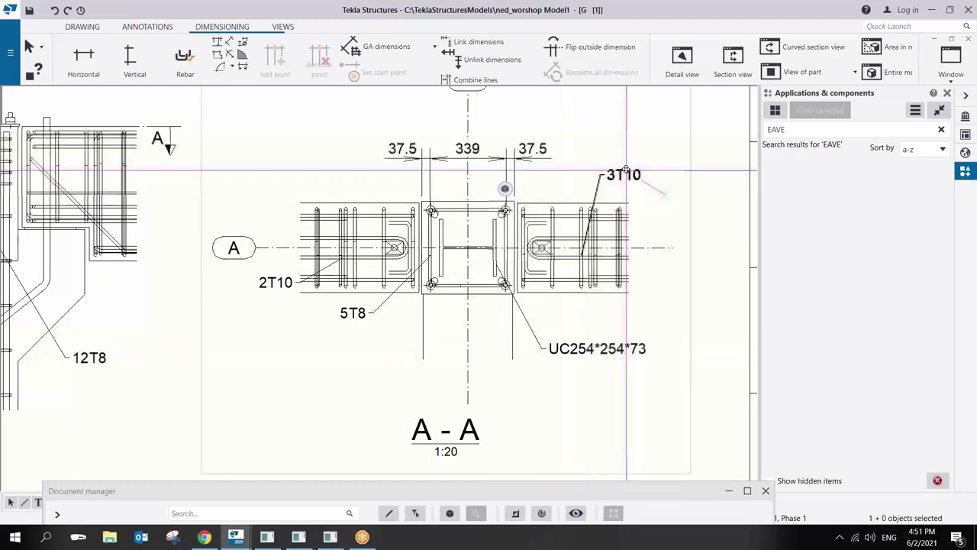
drag(349, 314, 352, 342)
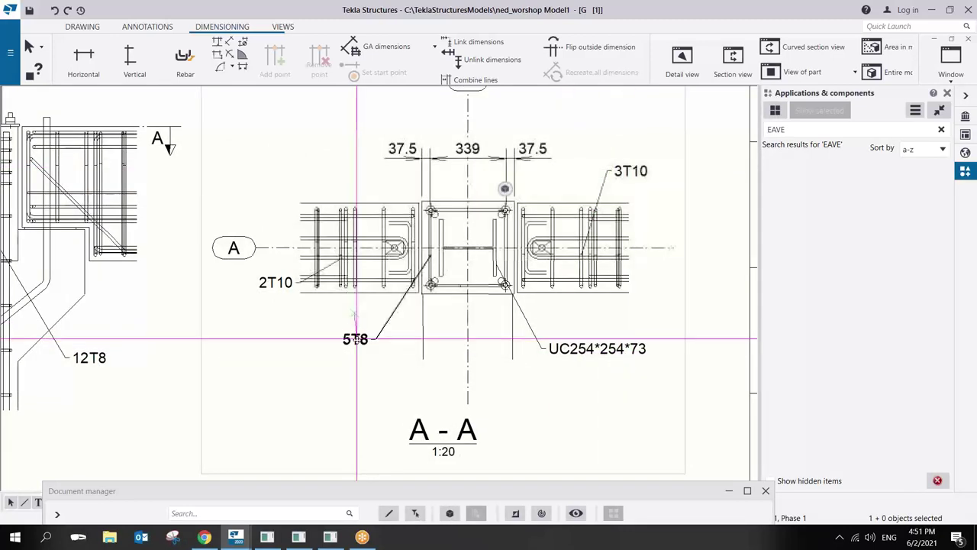
mouse_move(269, 281)
mouse_down()
mouse_move(291, 328)
mouse_move(287, 314)
mouse_up()
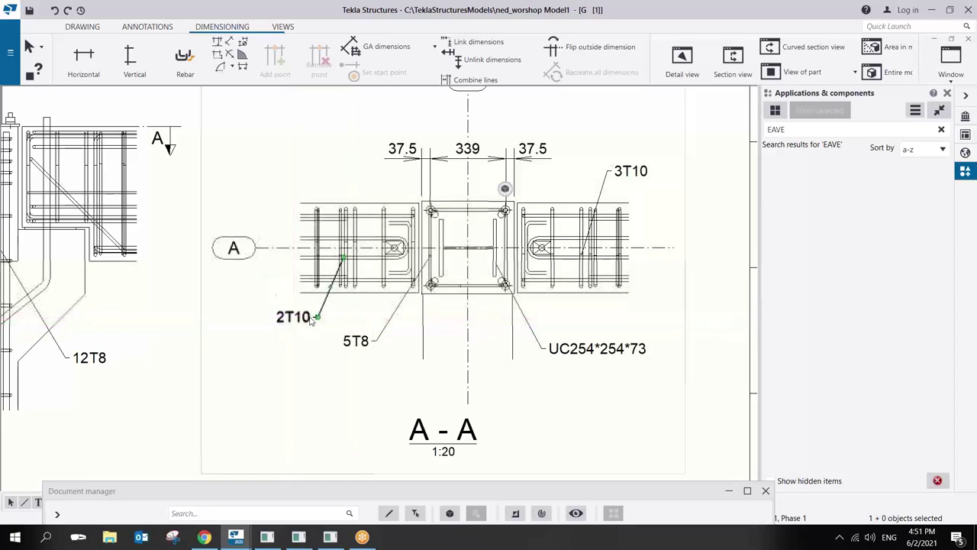
middle_drag(485, 378, 522, 324)
scroll(522, 324, down, 1)
scroll(522, 323, down, 1)
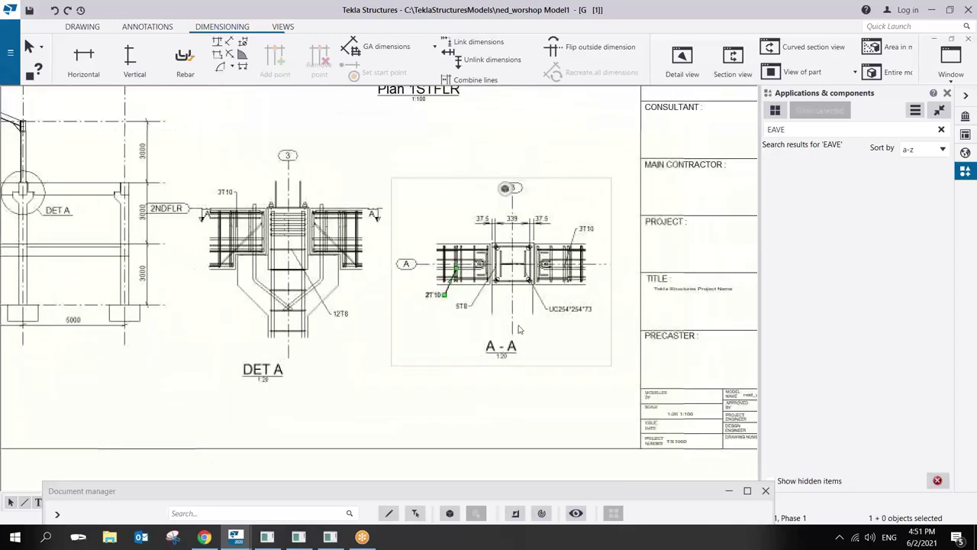
scroll(522, 323, down, 1)
scroll(432, 347, up, 1)
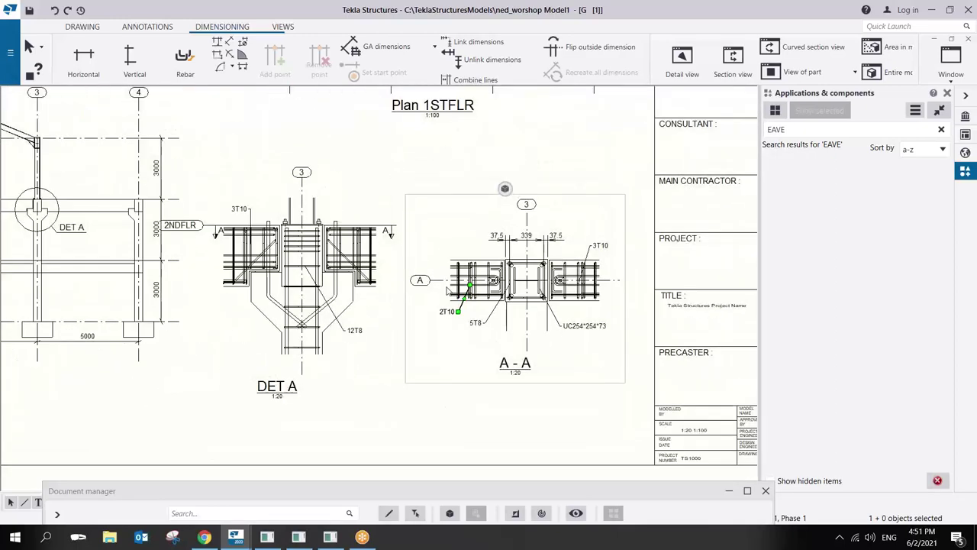
scroll(431, 347, down, 2)
middle_drag(434, 347, 435, 359)
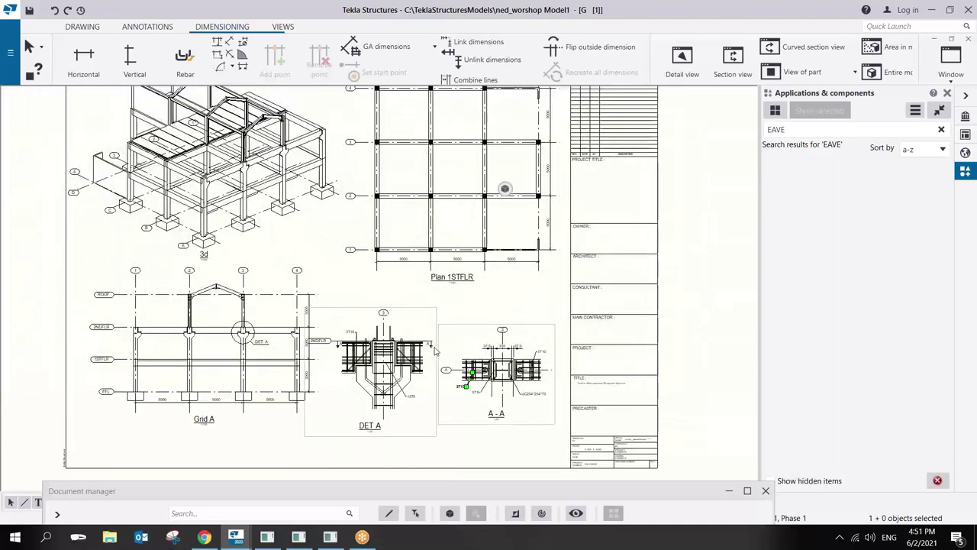
scroll(435, 358, down, 2)
middle_drag(416, 326, 451, 345)
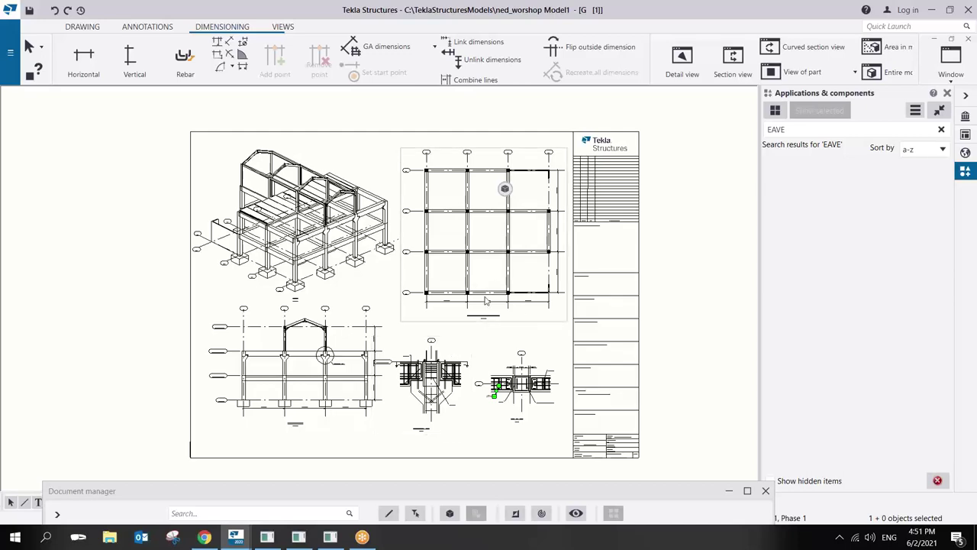
scroll(488, 324, down, 2)
scroll(513, 339, up, 3)
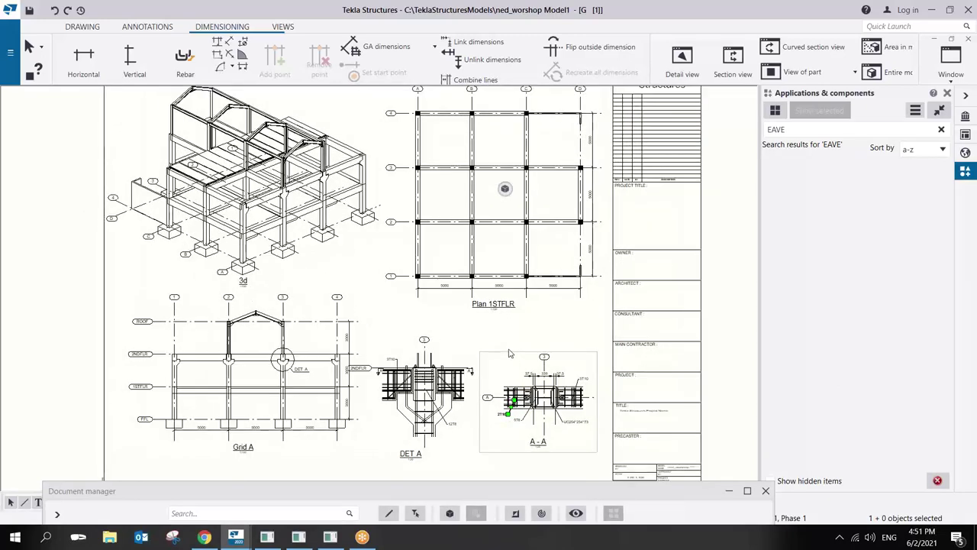
scroll(507, 352, up, 1)
scroll(521, 358, down, 1)
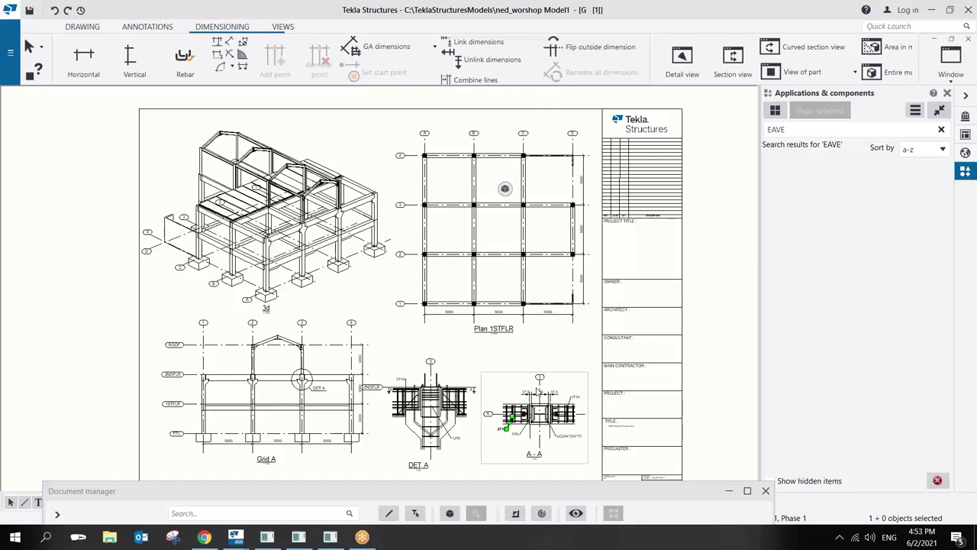
click(707, 288)
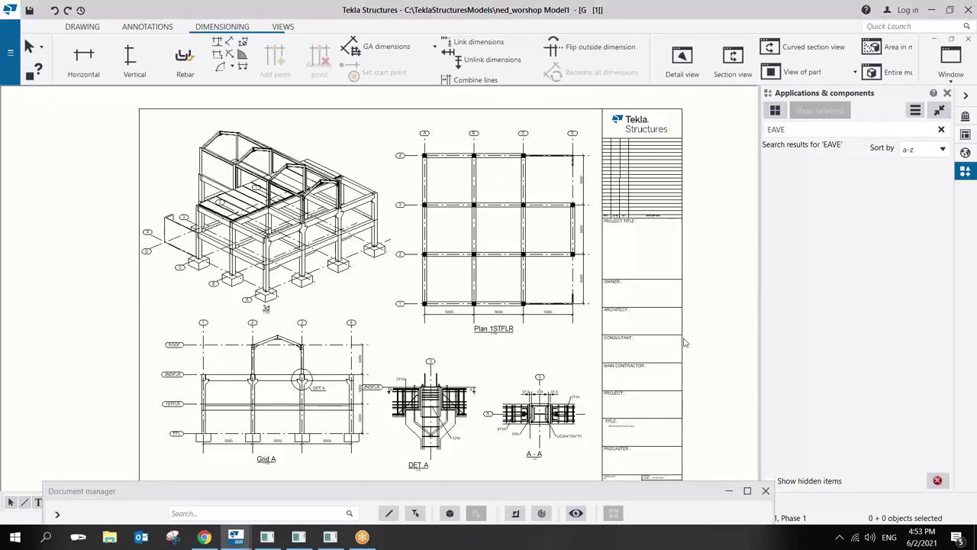